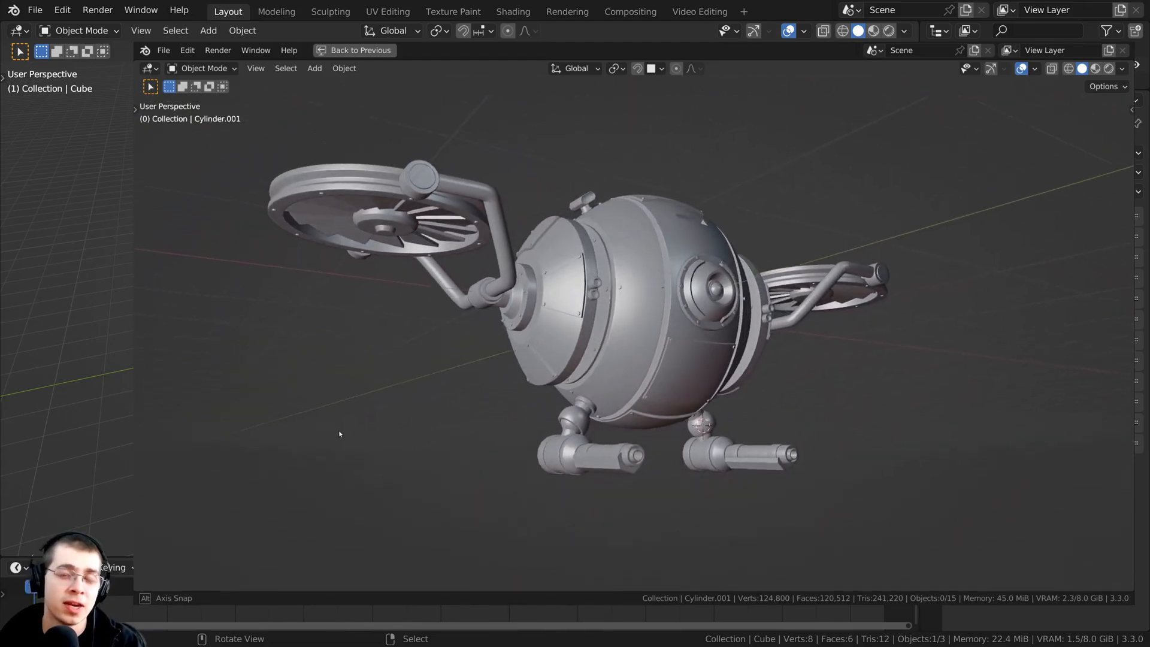
key("z")
middle_click_drag(792, 465, 804, 336)
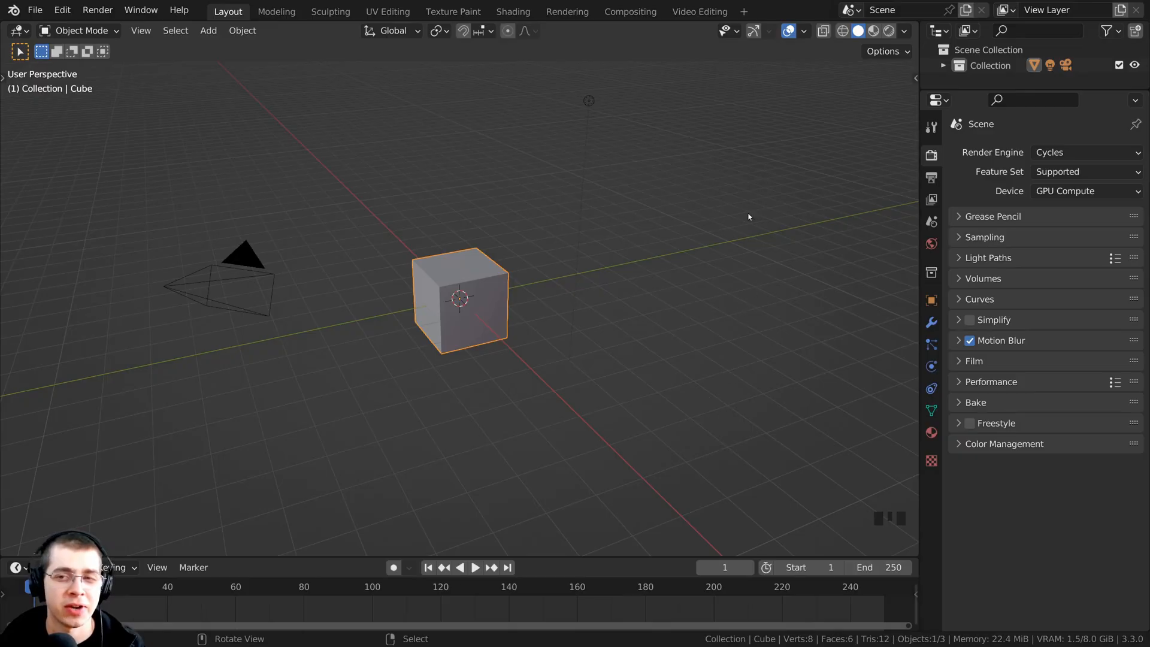
Delete all the default objects from the scene: the cube, camera and light.
left_click(765, 22)
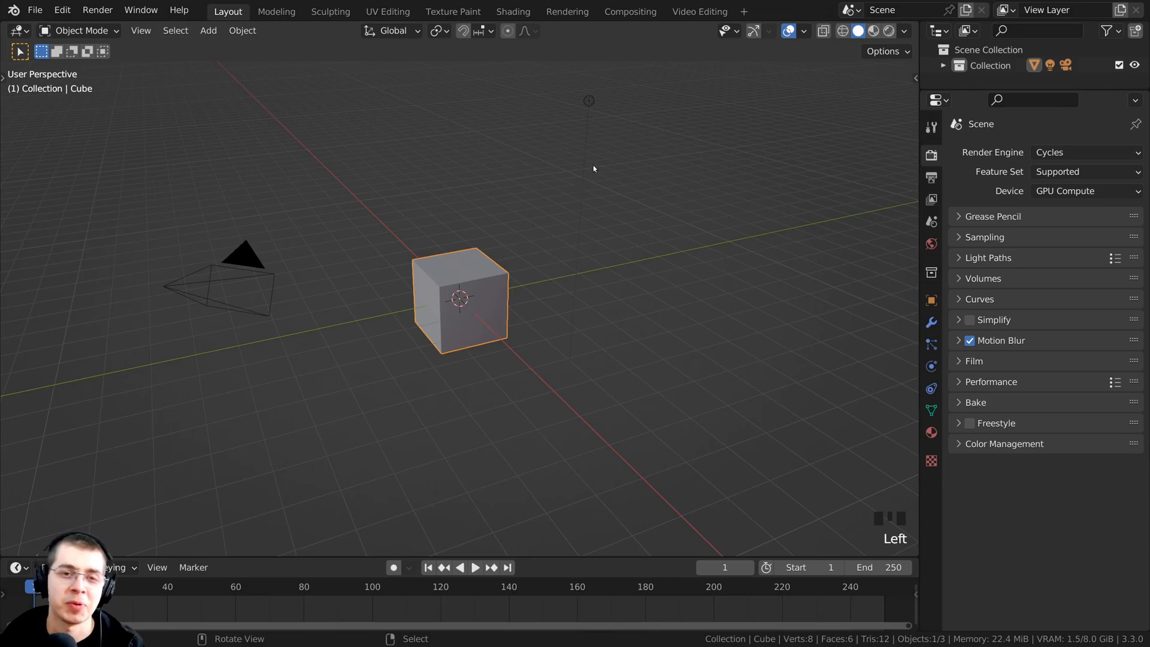
key("a")
key("a")
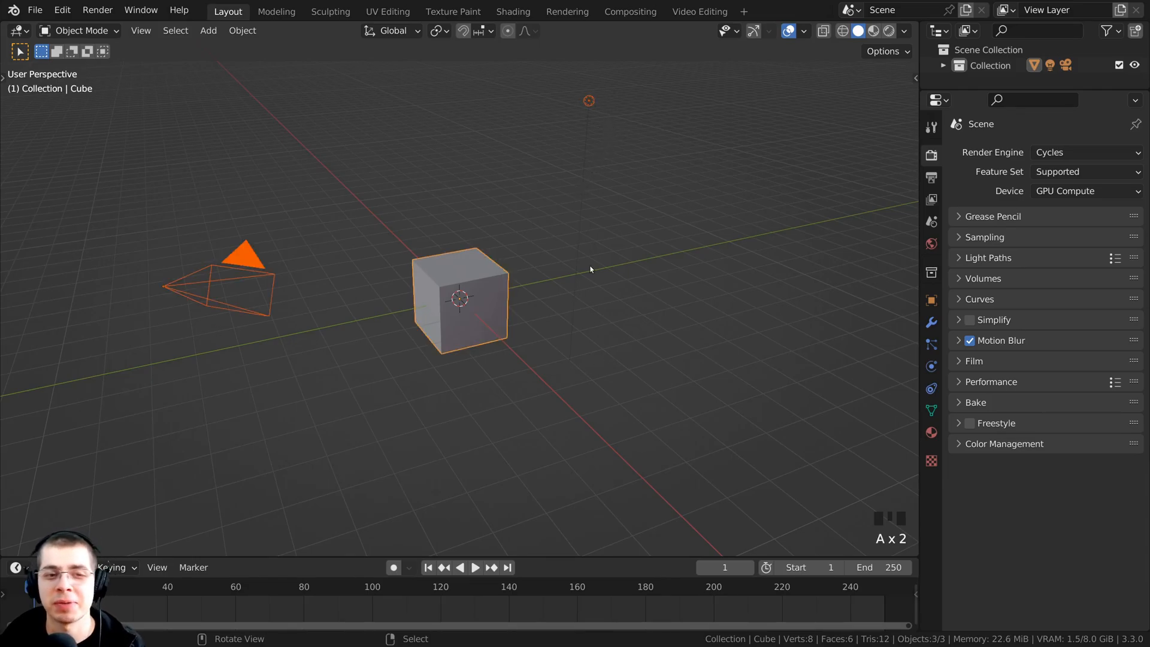
key("x")
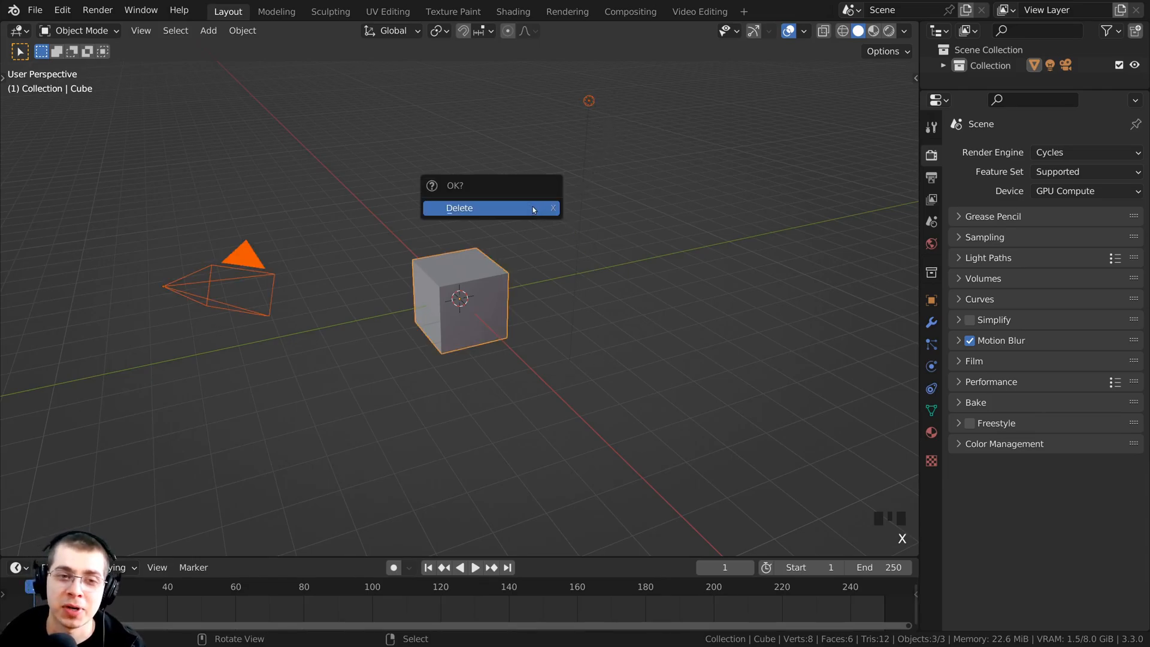
left_click(534, 209)
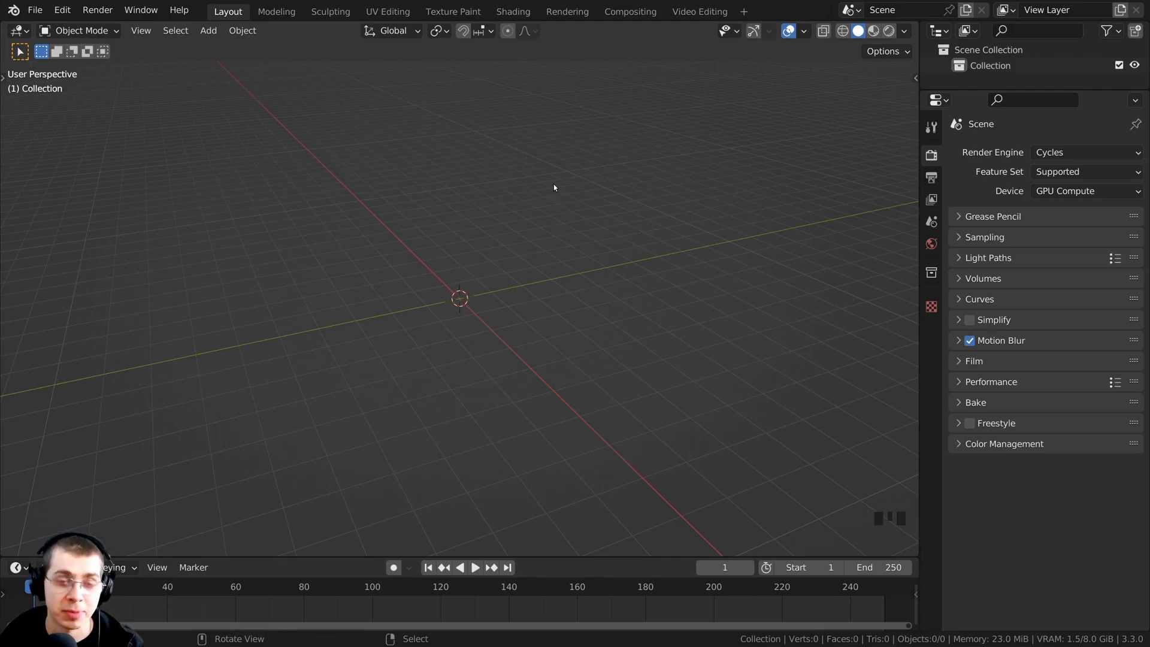
Add Front.png from the real blueprints folder as a background image, aligned to the view.
key("shift+a")
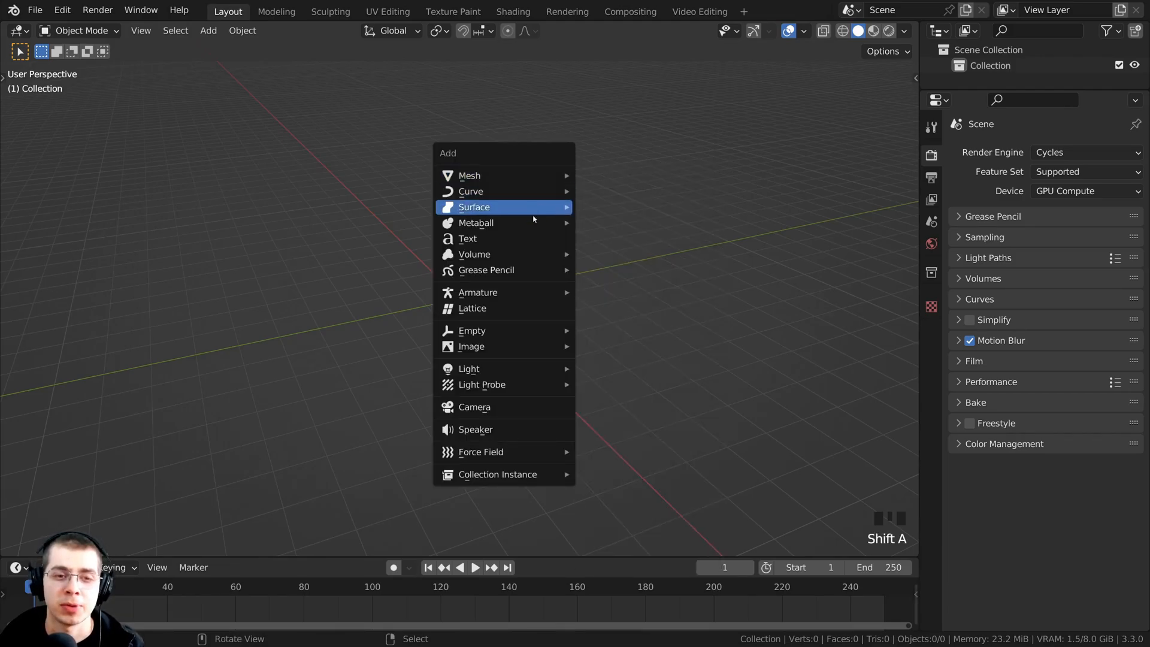
mouse_move(485, 349)
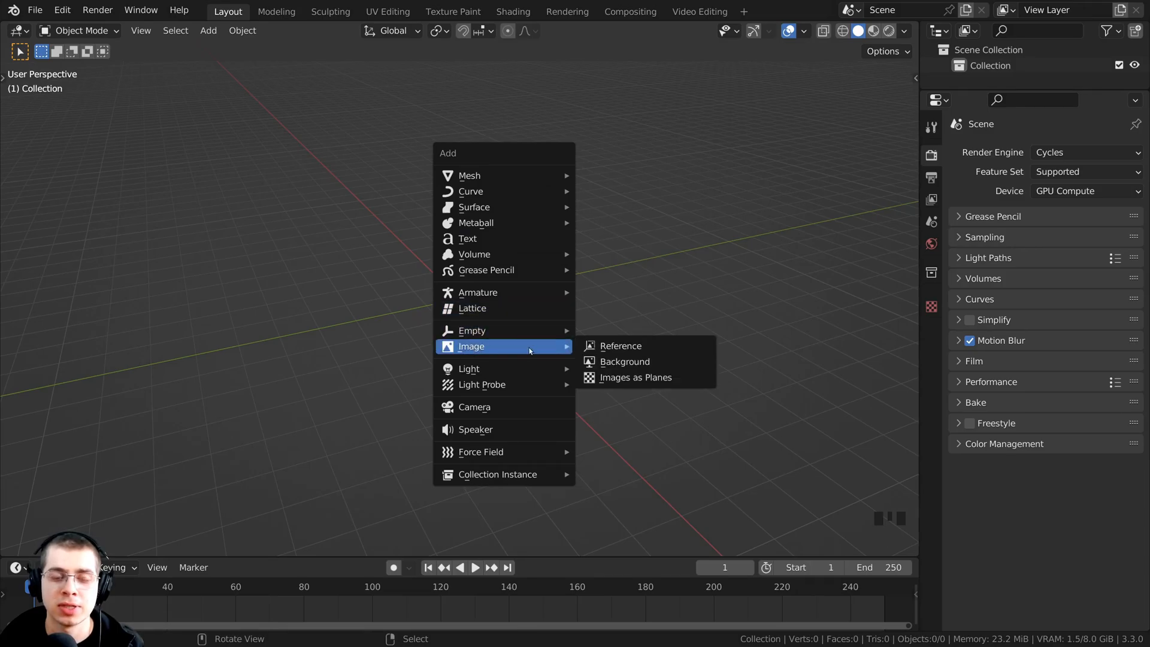
left_click(613, 361)
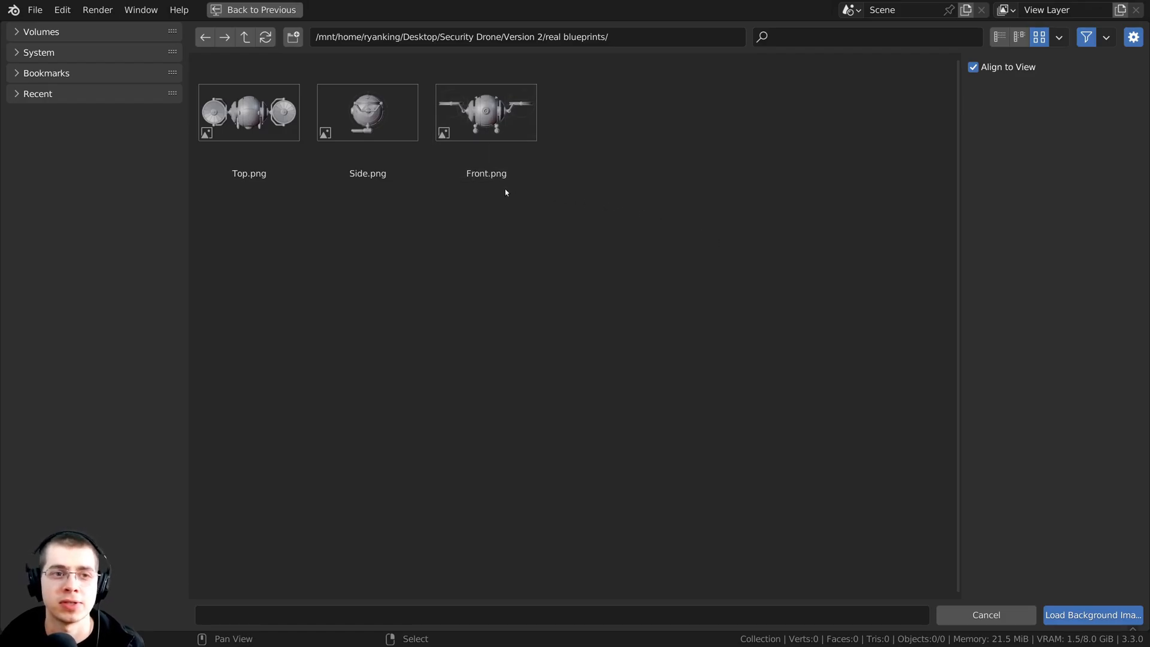
left_click(486, 122)
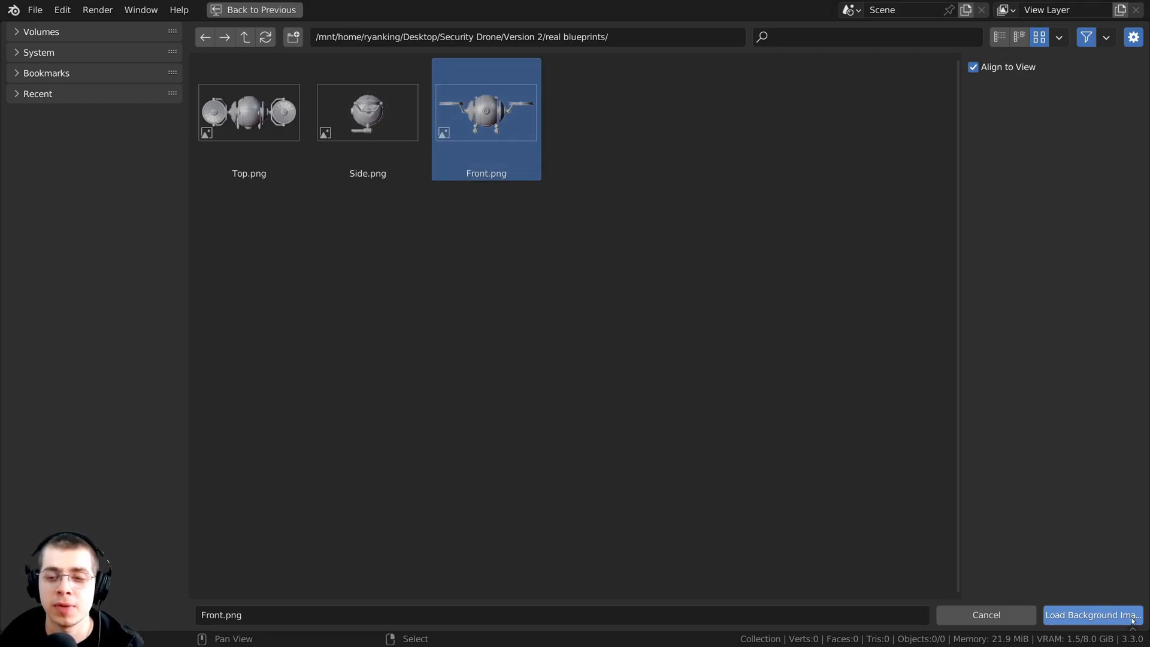
left_click(1098, 609)
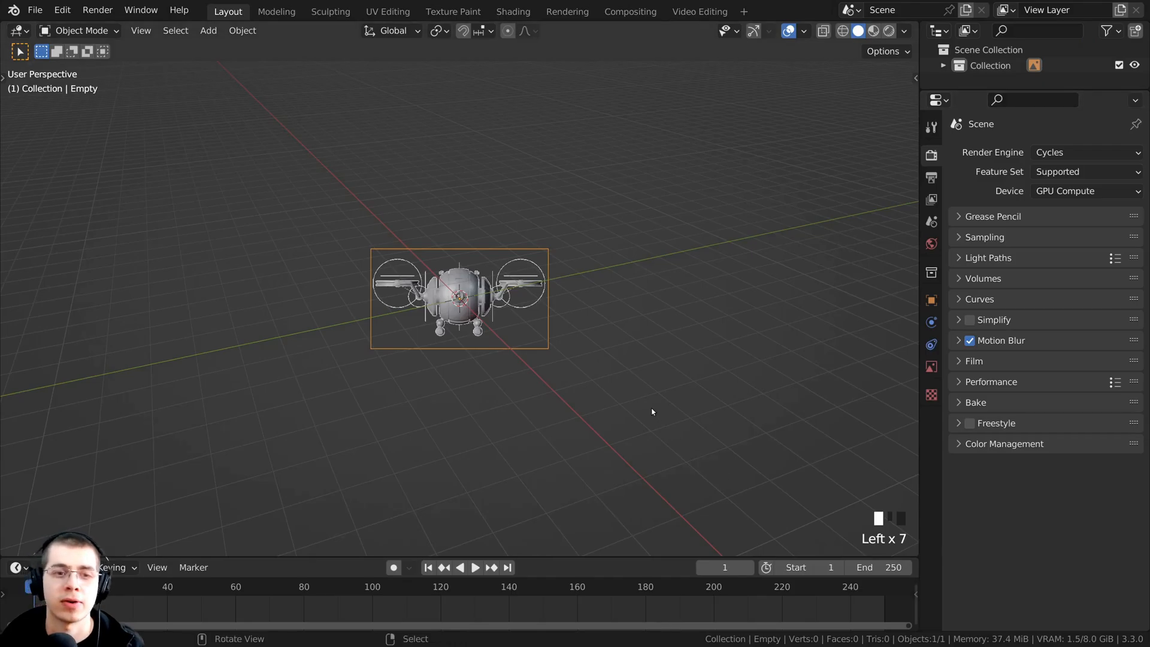
Clear the rotation, location and scale of the front background image so it lies flat at the world origin.
middle_click_drag(614, 379, 482, 311)
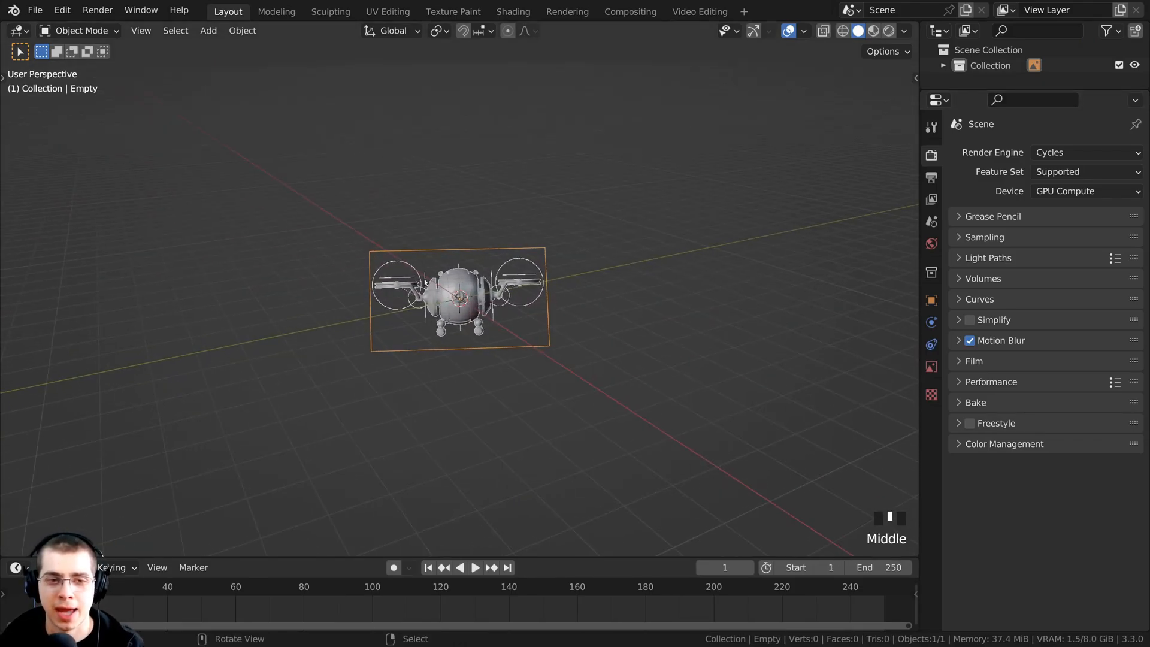
middle_click_drag(521, 252, 494, 267)
scroll(537, 314, "up", 1)
scroll(525, 330, "up", 2)
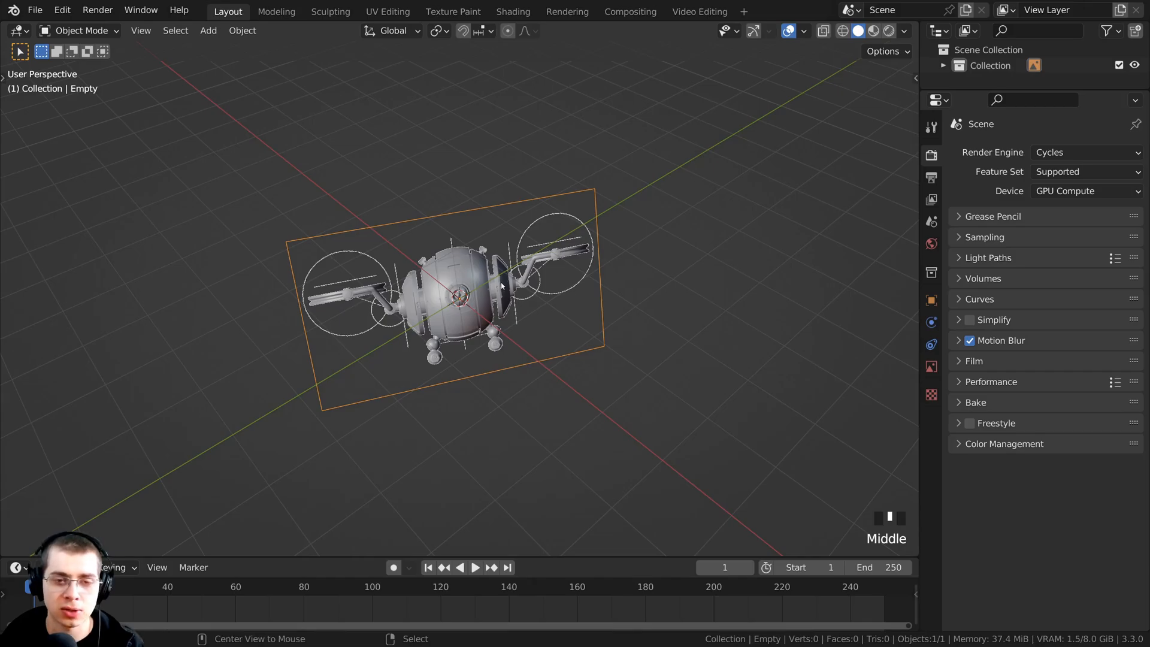
key("alt+r")
key("alt+g")
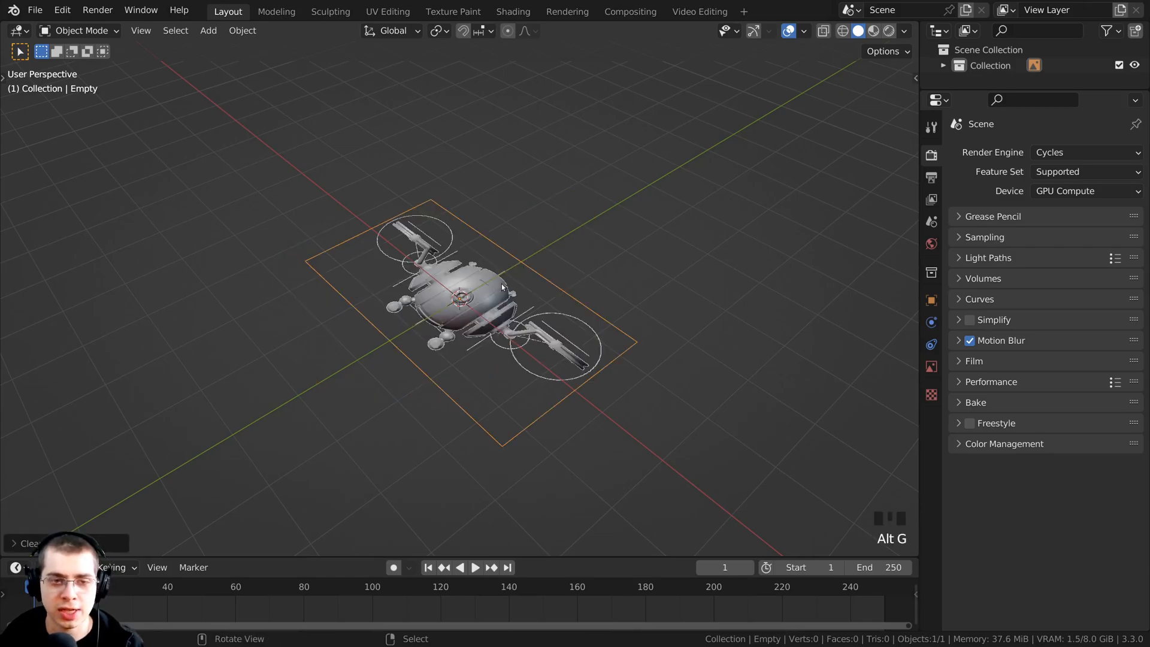
key("alt+s")
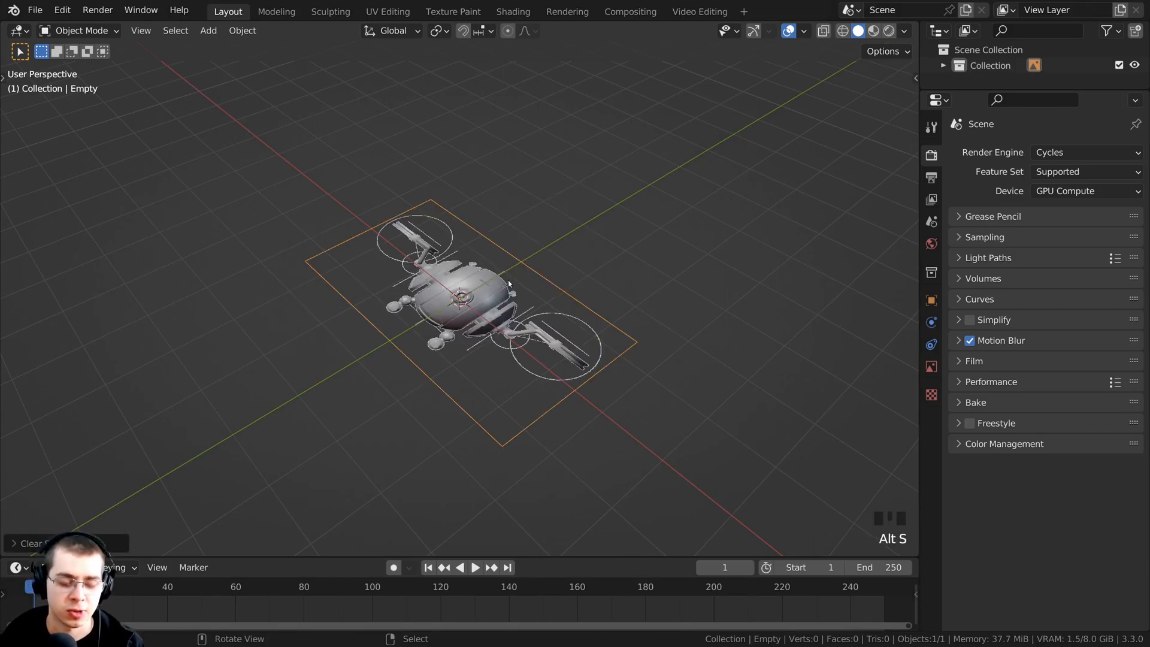
key("alt+r")
key("alt+g")
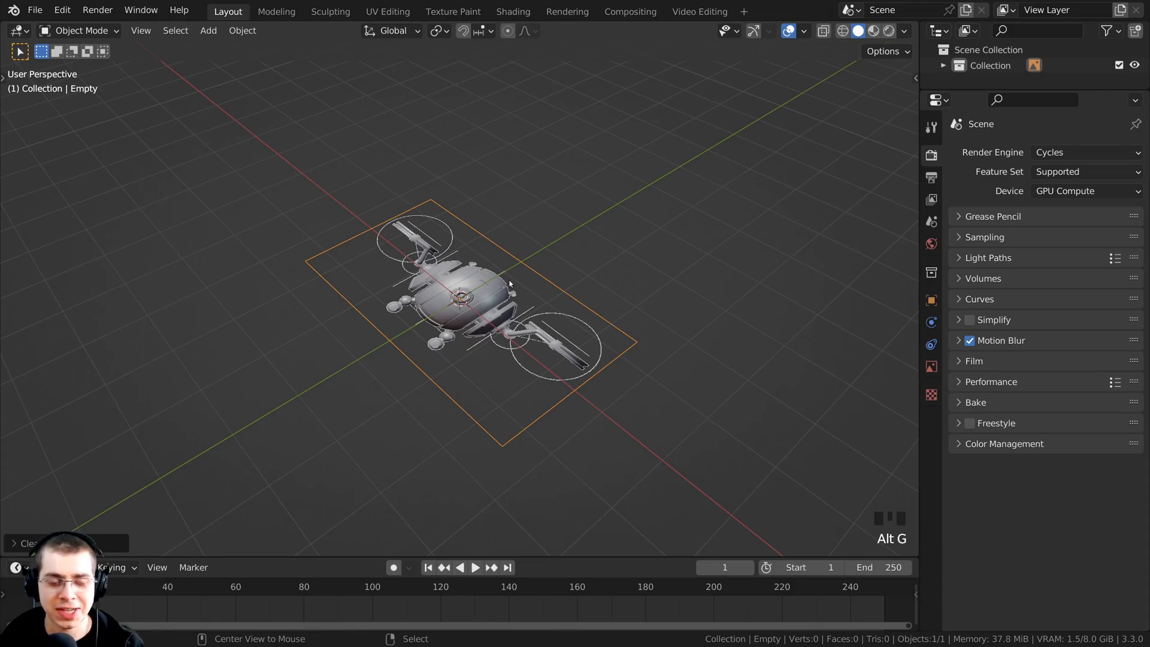
key("alt+s")
key("alt+r")
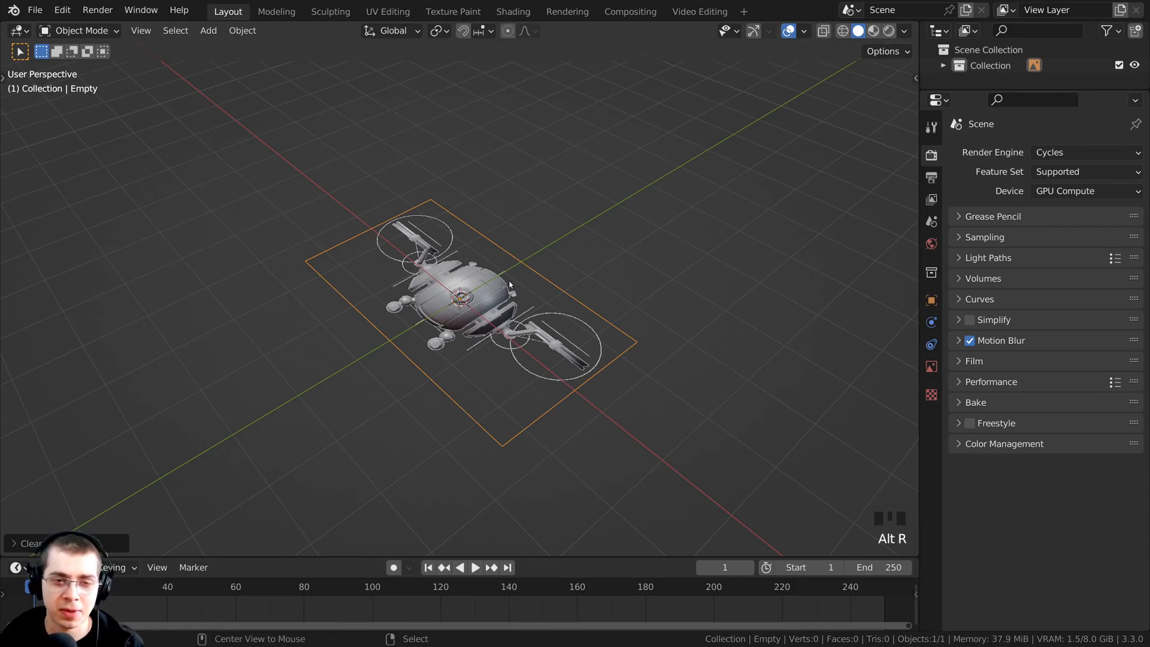
key("alt+g")
Rotate the front background image 90° around the global X axis to stand it upright.
middle_click_drag(511, 285, 573, 262)
scroll(574, 262, "up", 2)
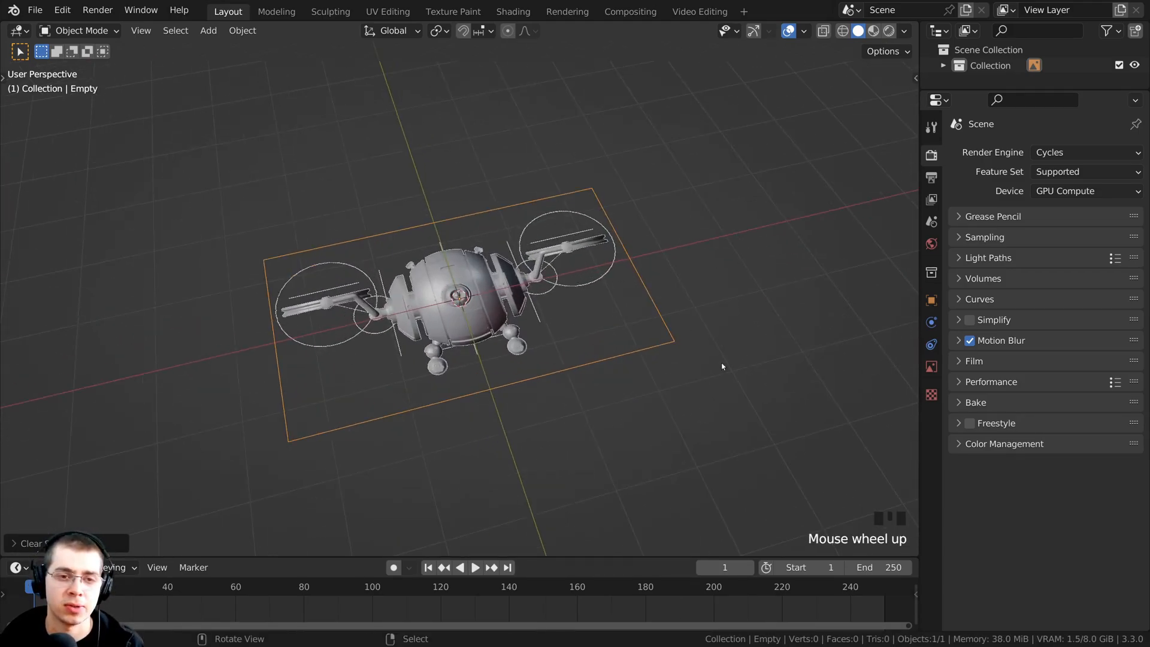
middle_click_drag(479, 360, 517, 343)
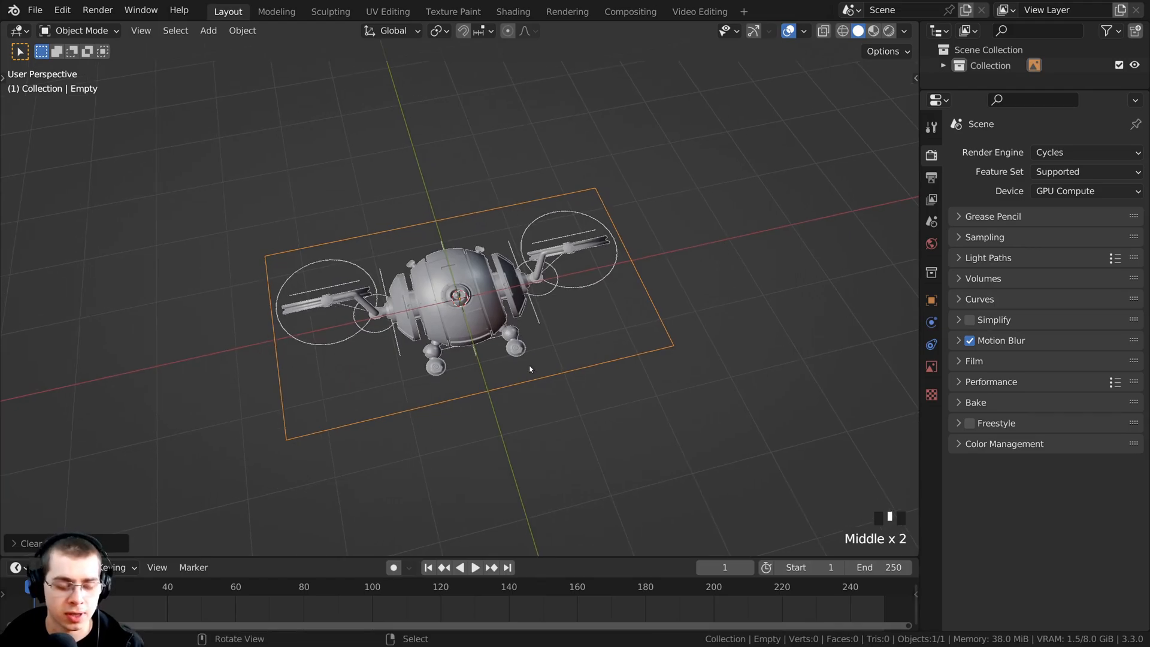
key("r")
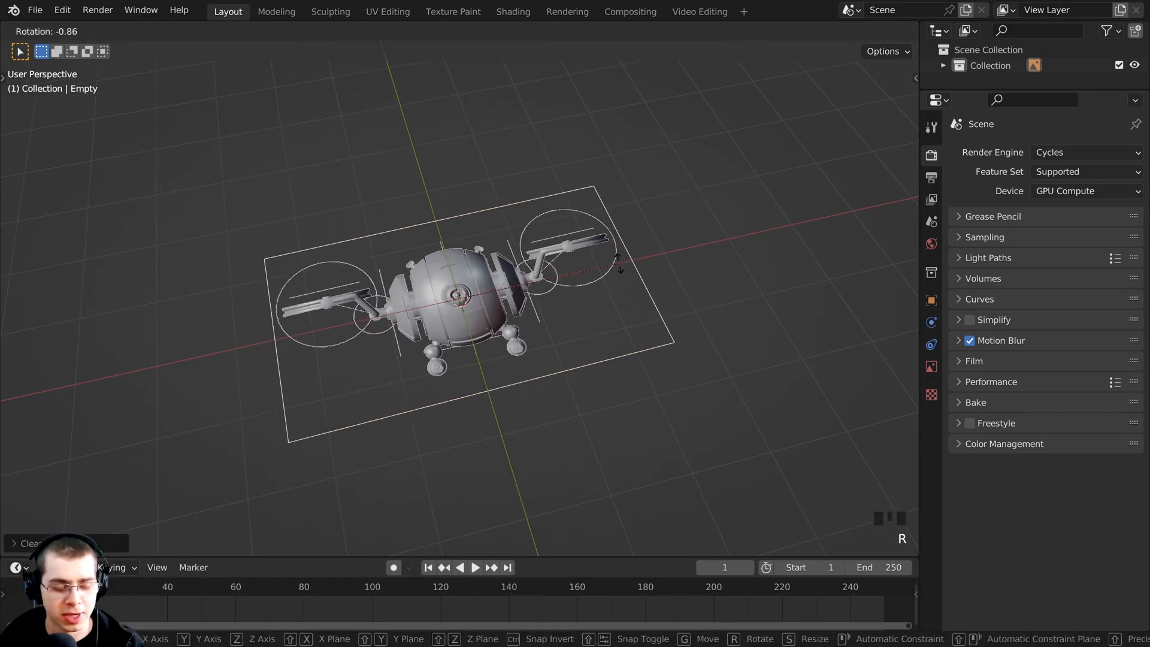
key("x")
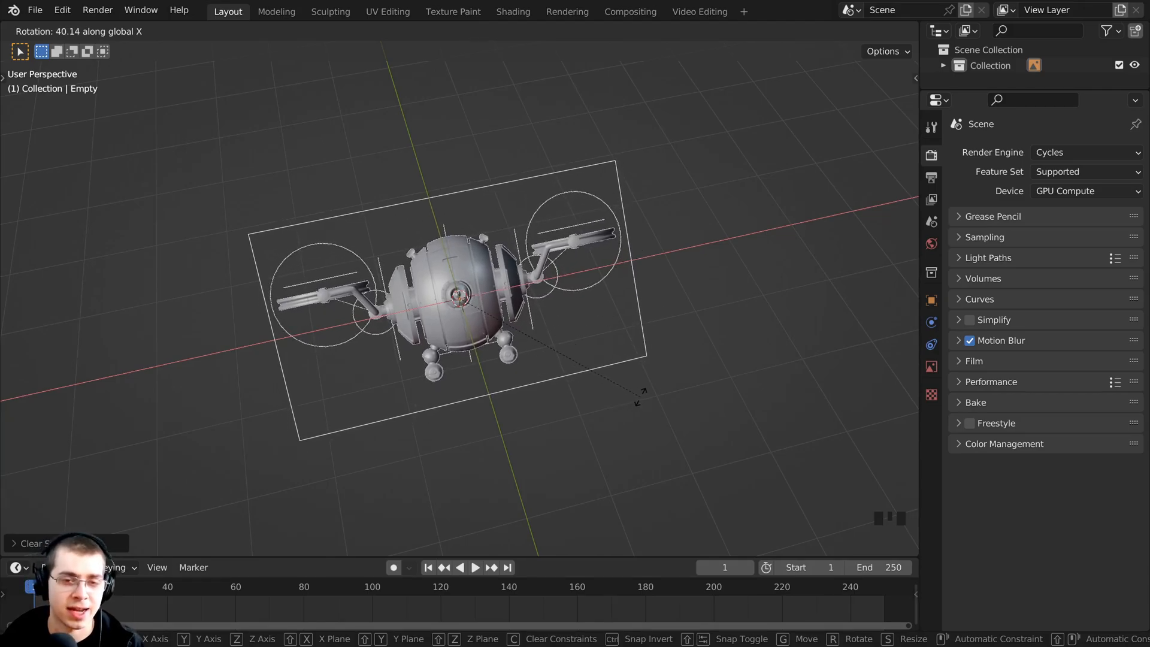
type("90")
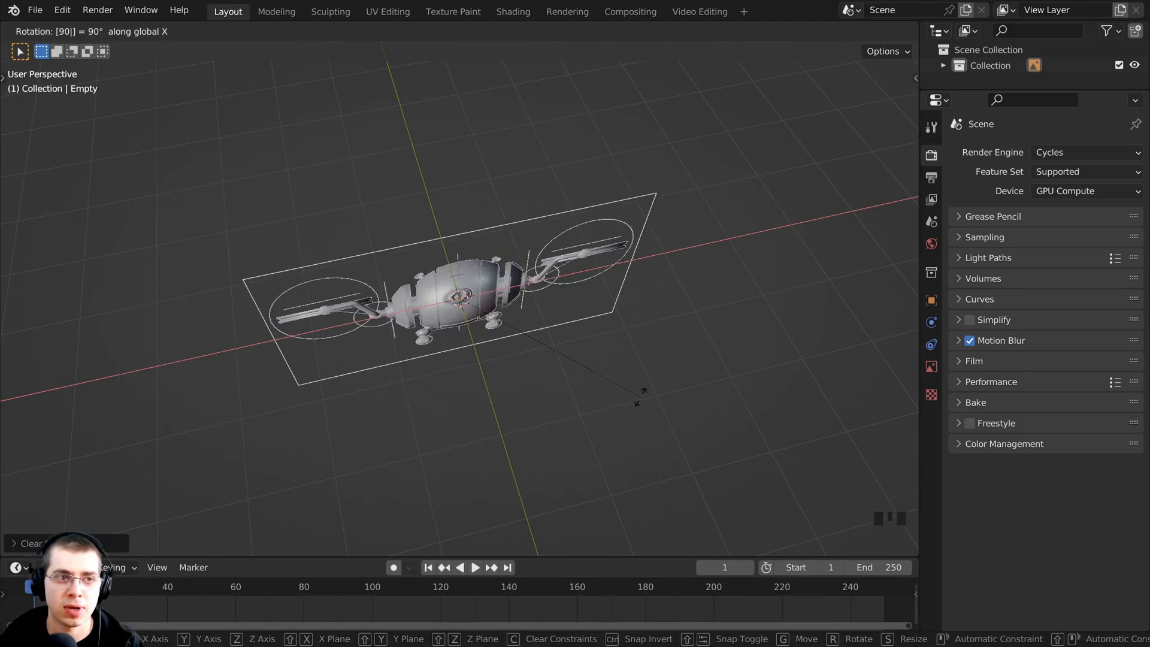
key("Return")
Examine the upright front blueprint's alignment in the front, right and top orthographic views and in perspective.
middle_click_drag(413, 273, 432, 271)
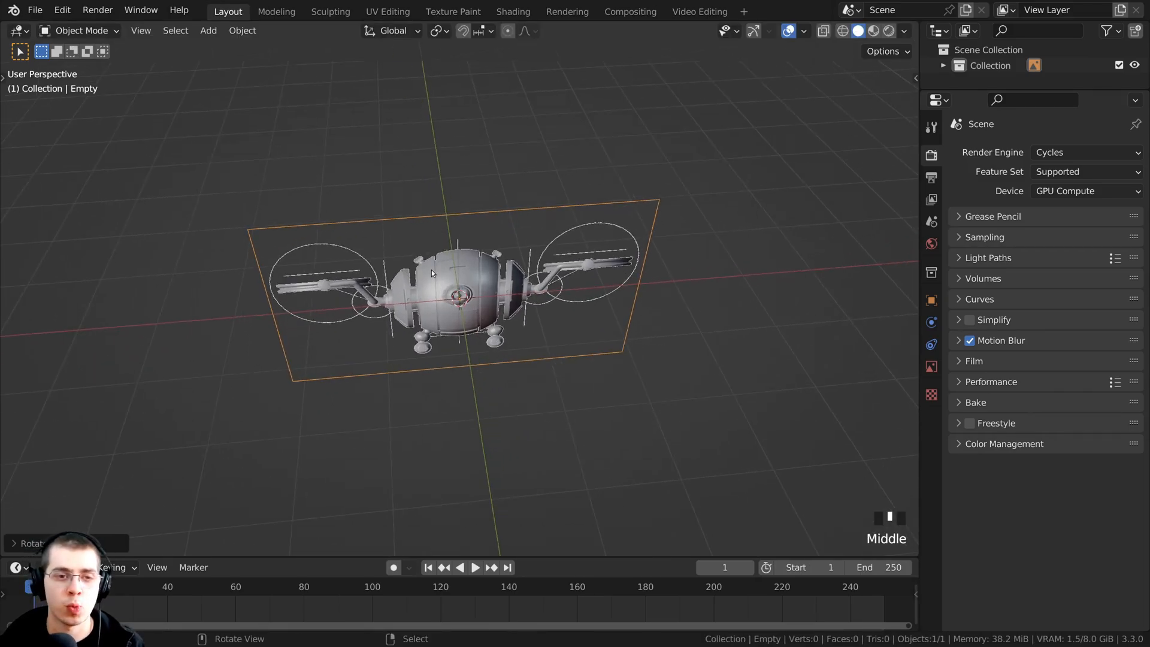
key("KP_1")
scroll(417, 404, "up", 4)
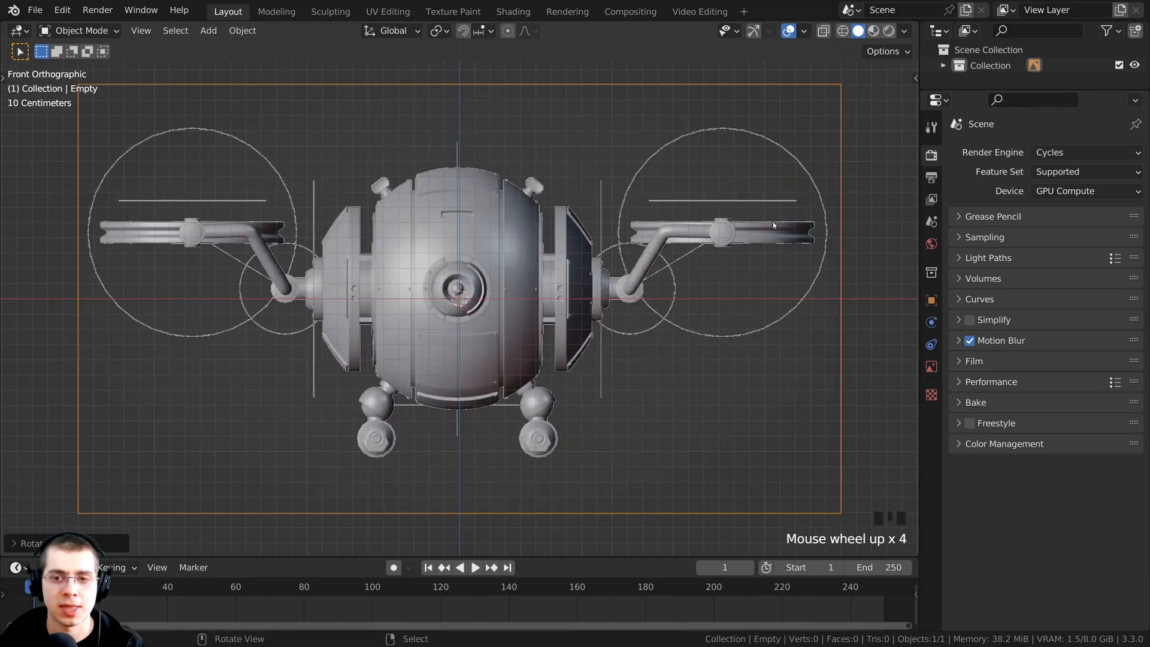
scroll(819, 351, "down", 2)
middle_click_drag(819, 351, 808, 389)
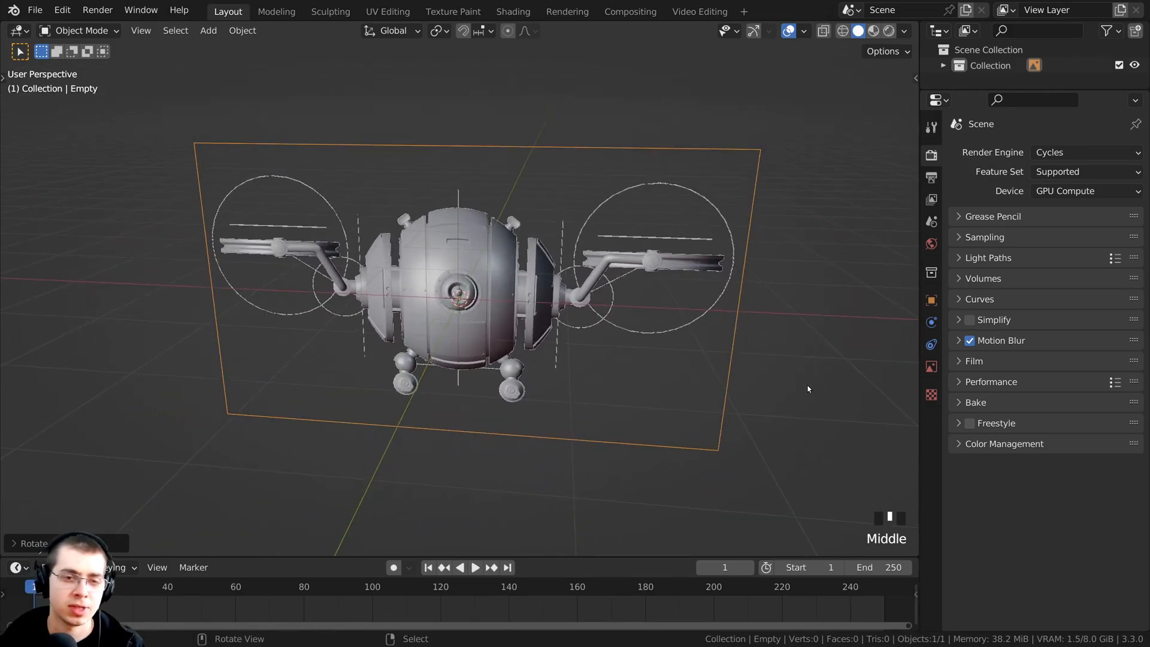
key("KP_1")
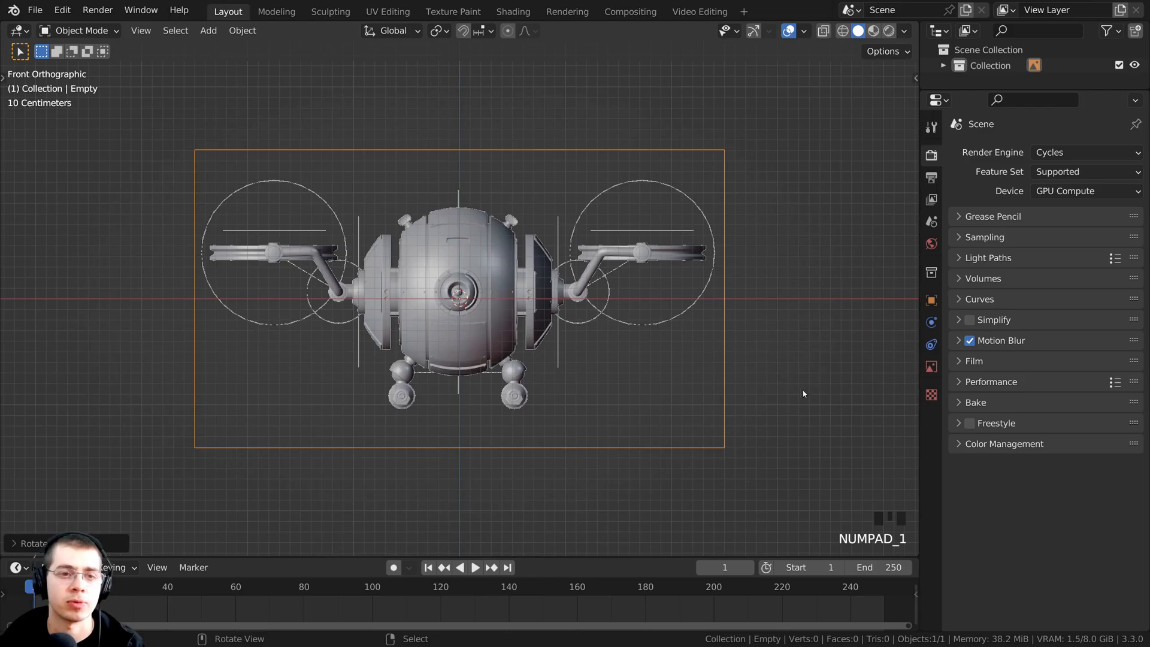
middle_click_drag(803, 390, 732, 391)
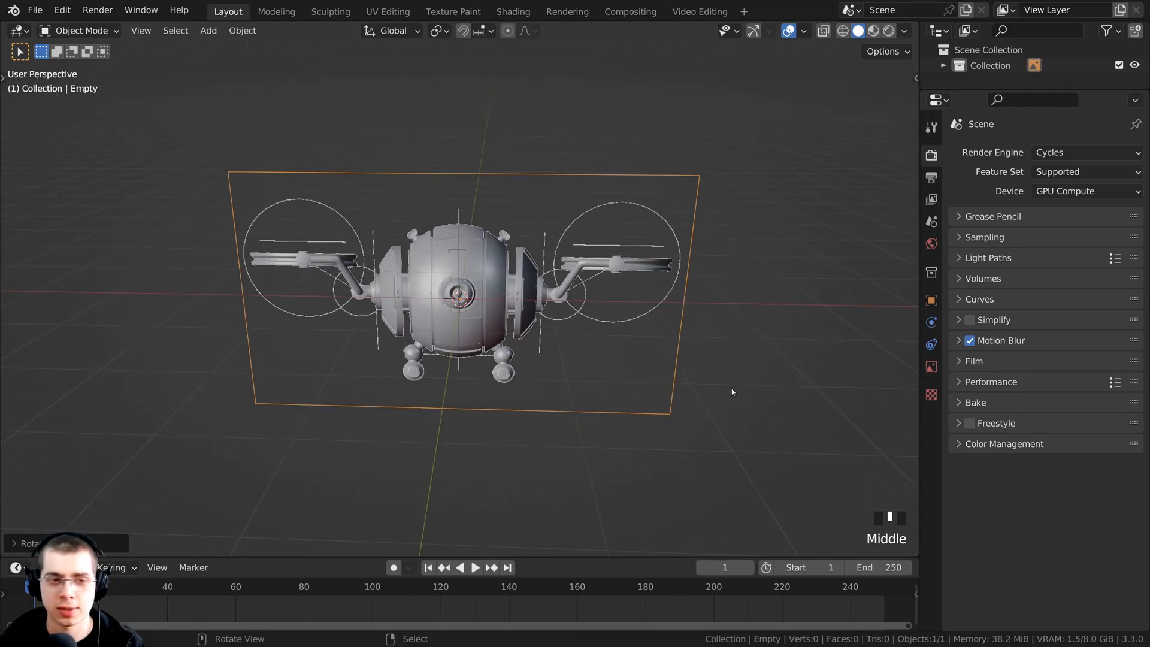
key("KP_1")
key("KP_3")
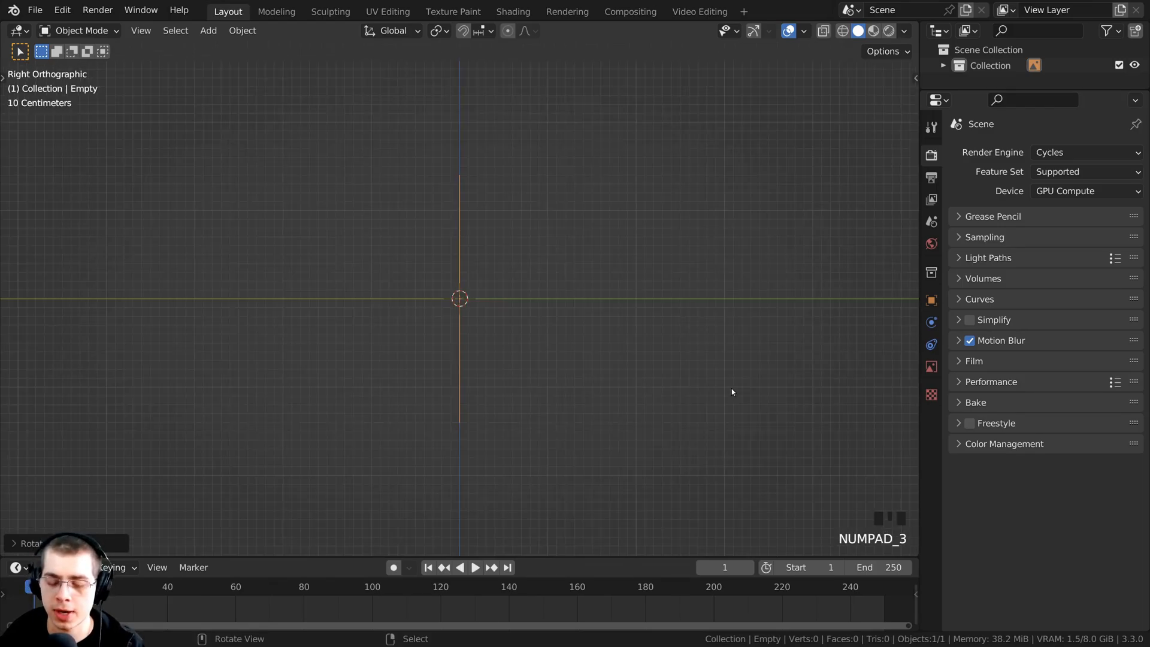
key("KP_7")
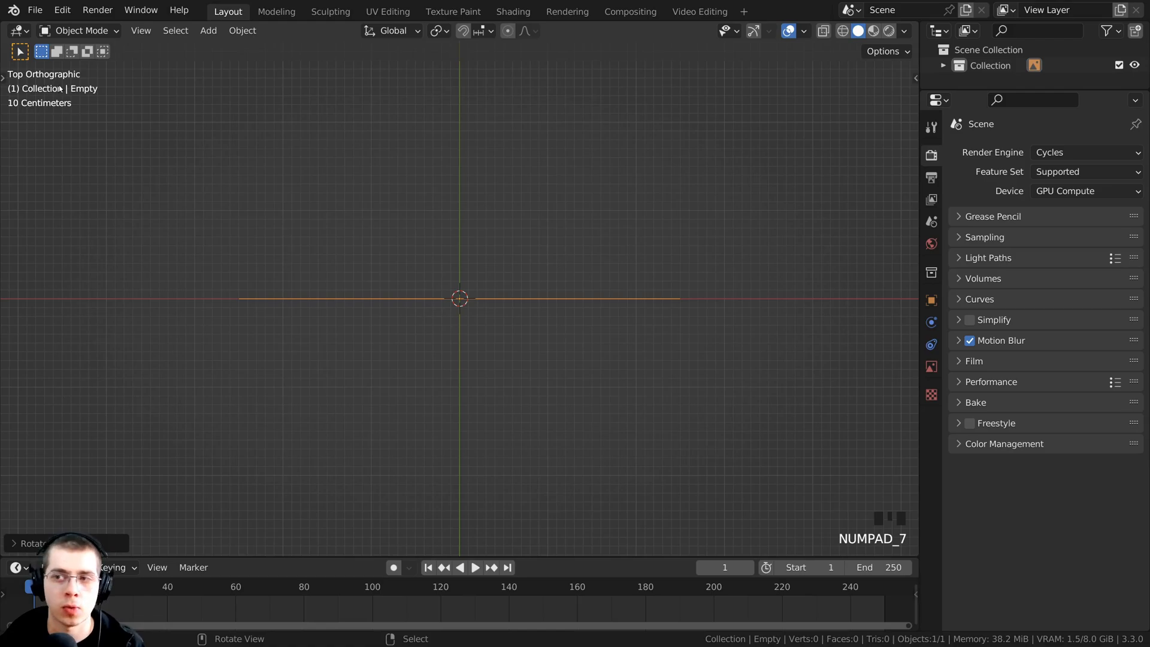
scroll(395, 297, "down", 2)
scroll(418, 311, "up", 2)
key("KP_1")
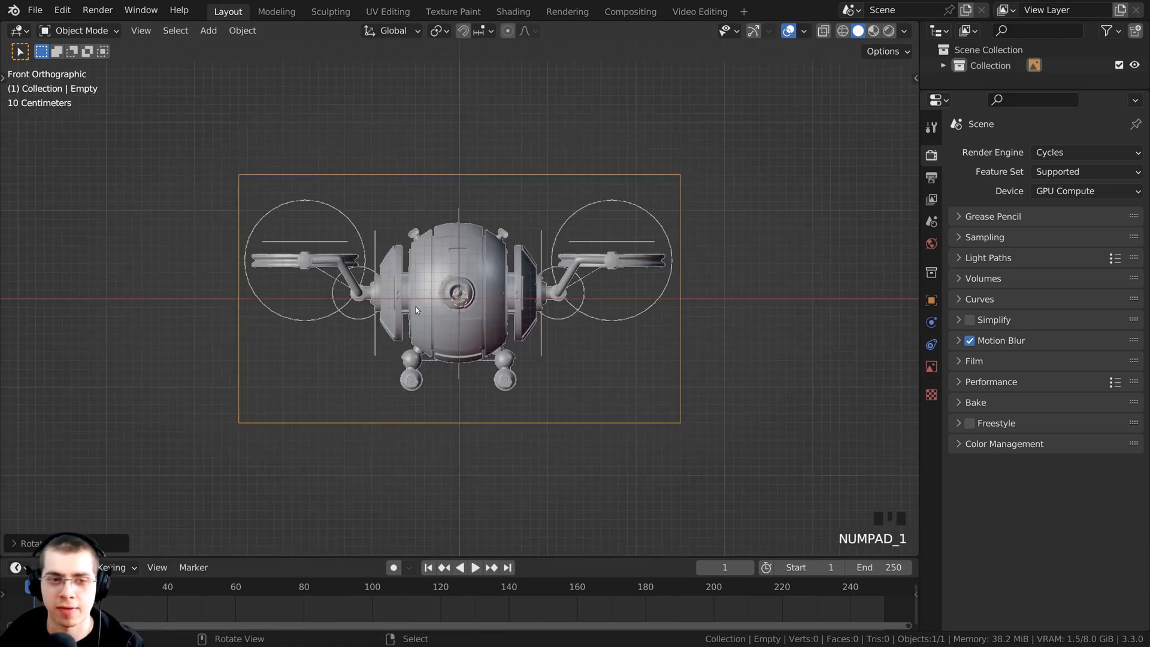
middle_click_drag(627, 226, 185, 86)
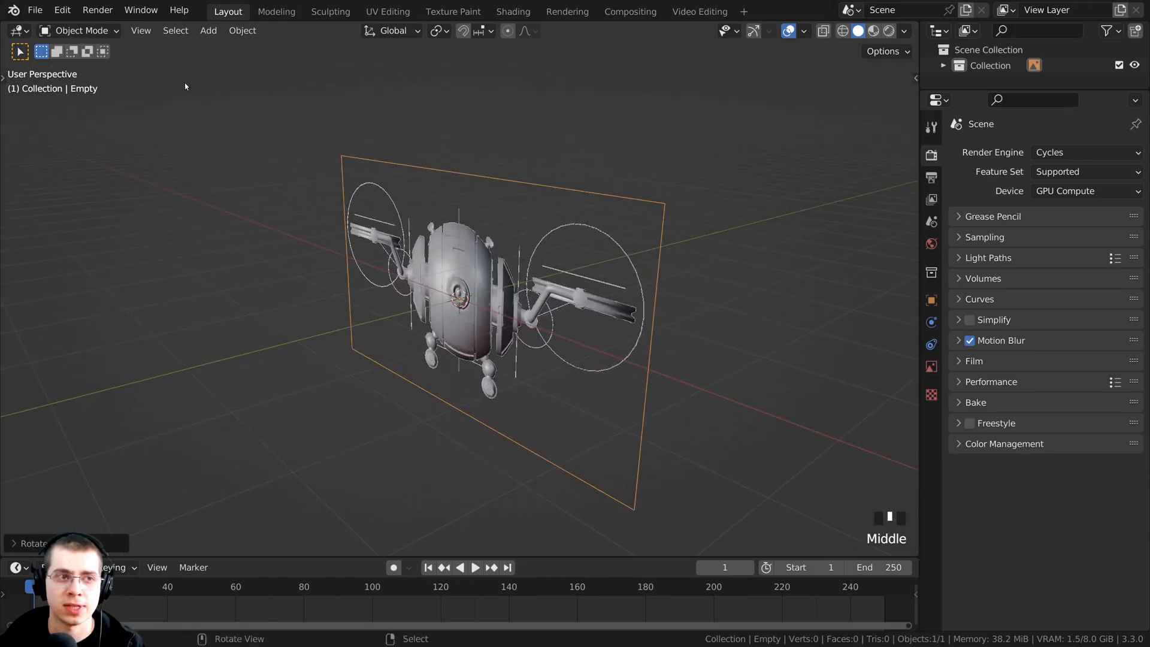
scroll(420, 269, "down", 1)
middle_click_drag(419, 269, 565, 317)
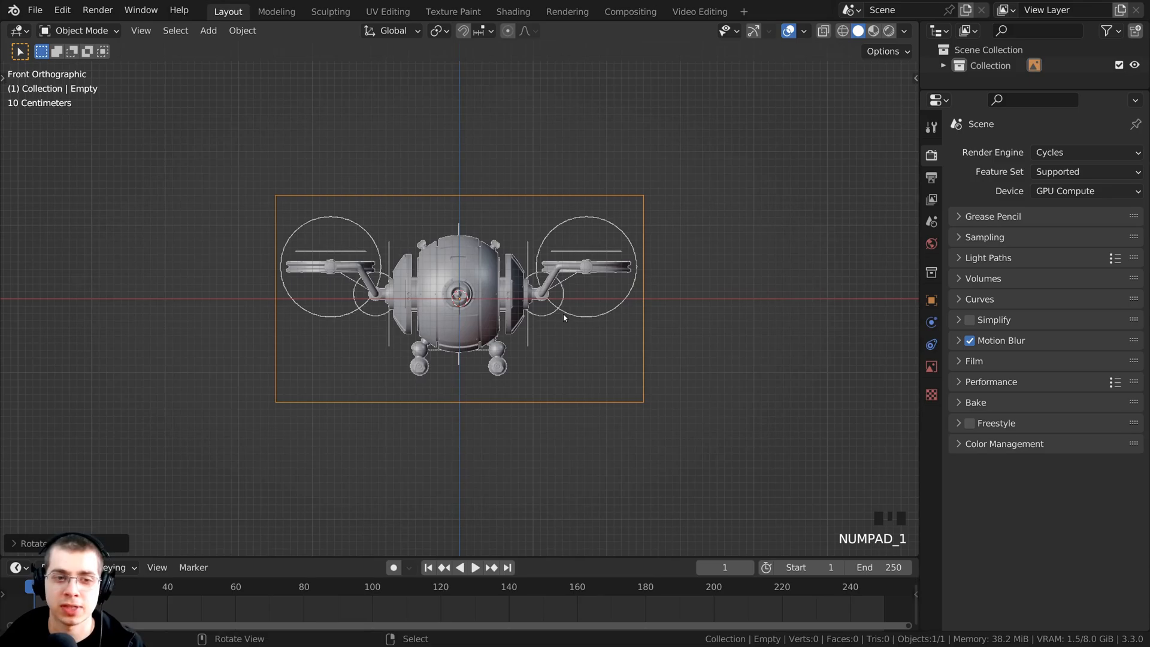
key("KP_3")
key("KP_1")
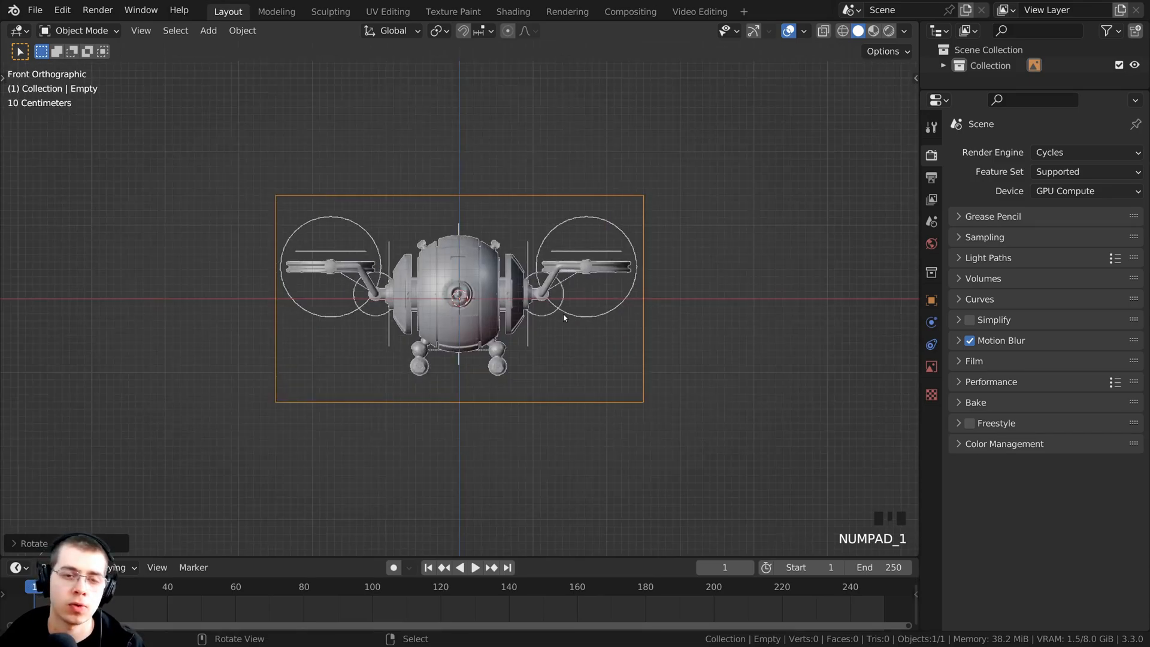
Show the front blueprint's object data properties and widen the properties editor so the option labels are fully readable.
scroll(613, 307, "up", 2)
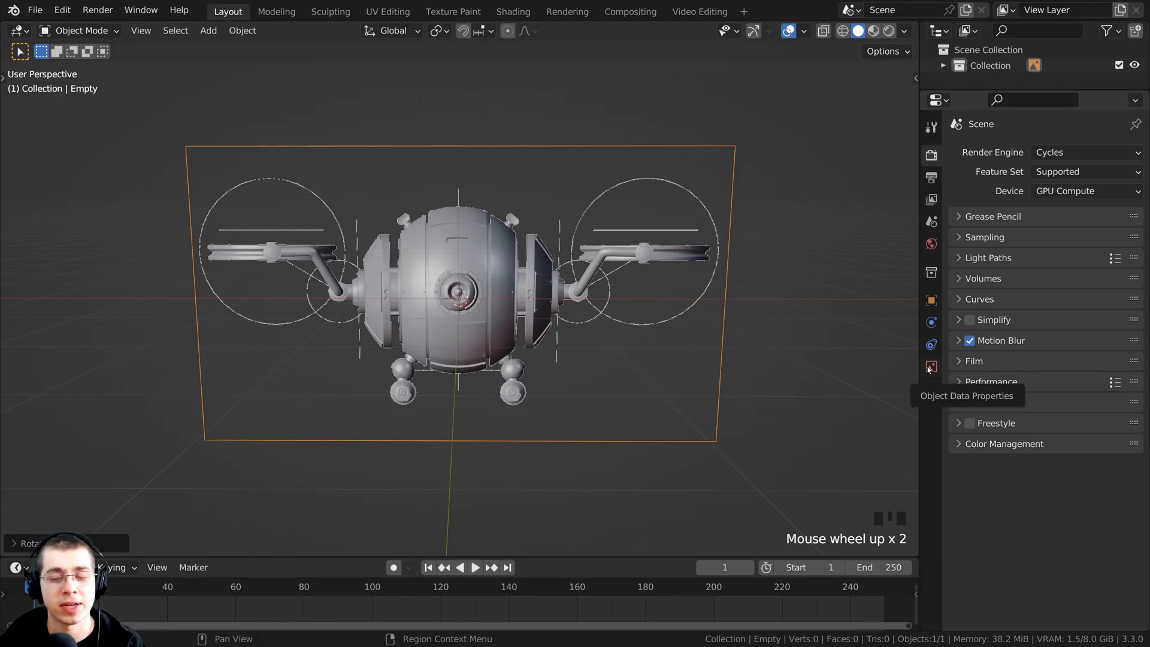
left_click(931, 367)
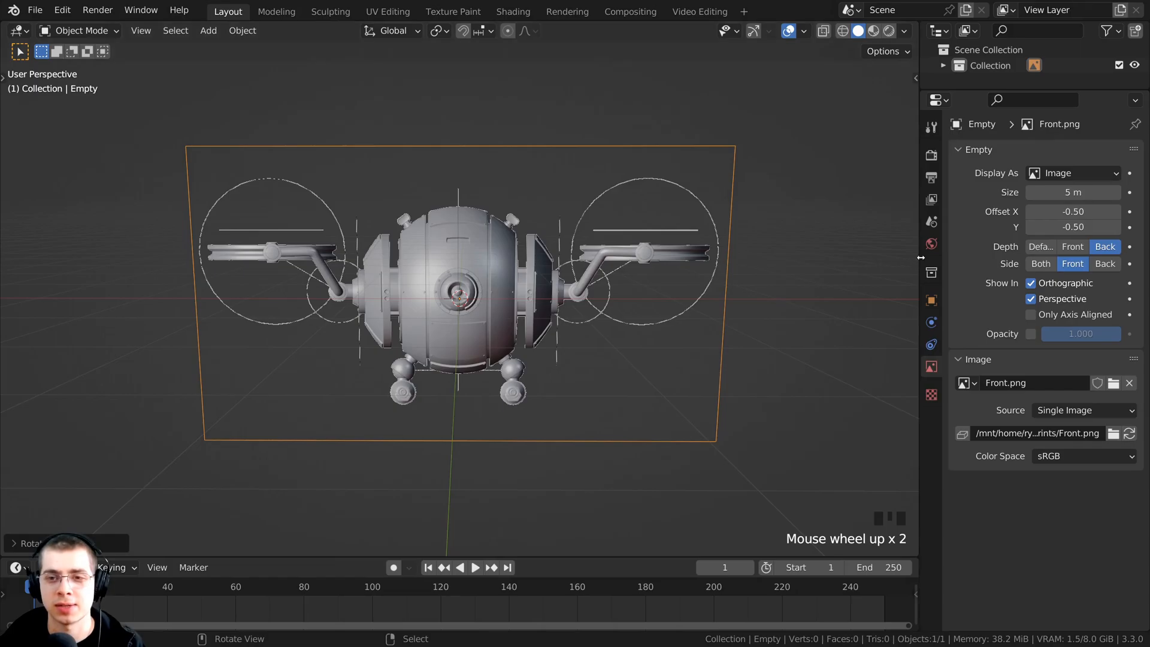
left_click_drag(920, 261, 846, 260)
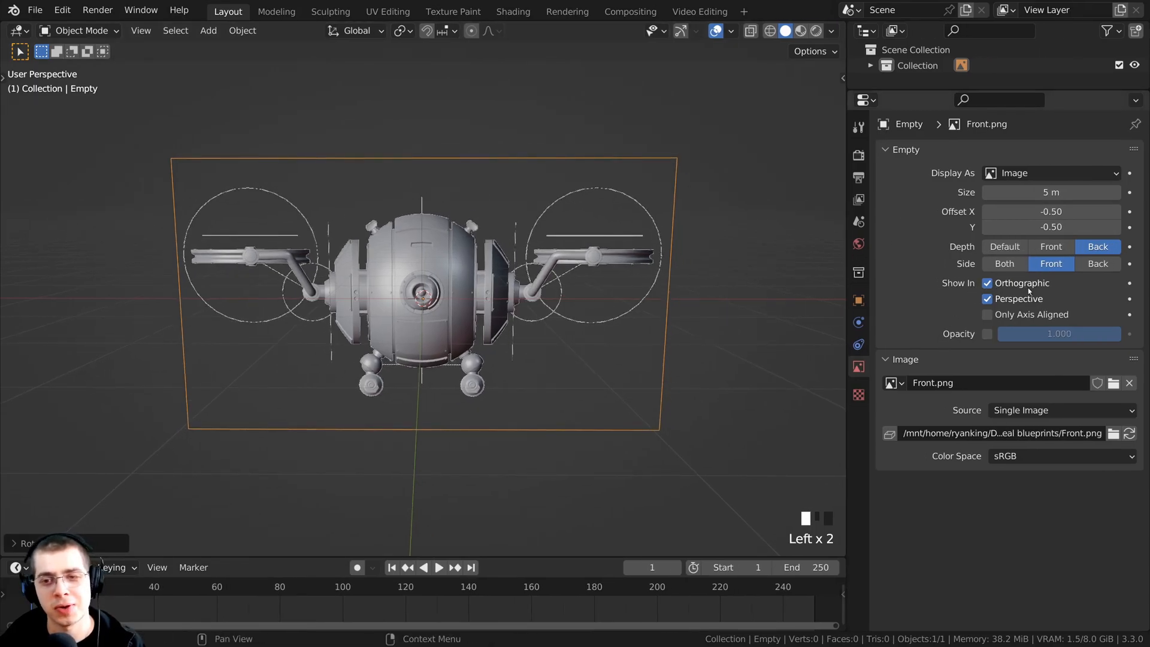
Turn off perspective display for the front blueprint and check it in the front orthographic view.
left_click(987, 299)
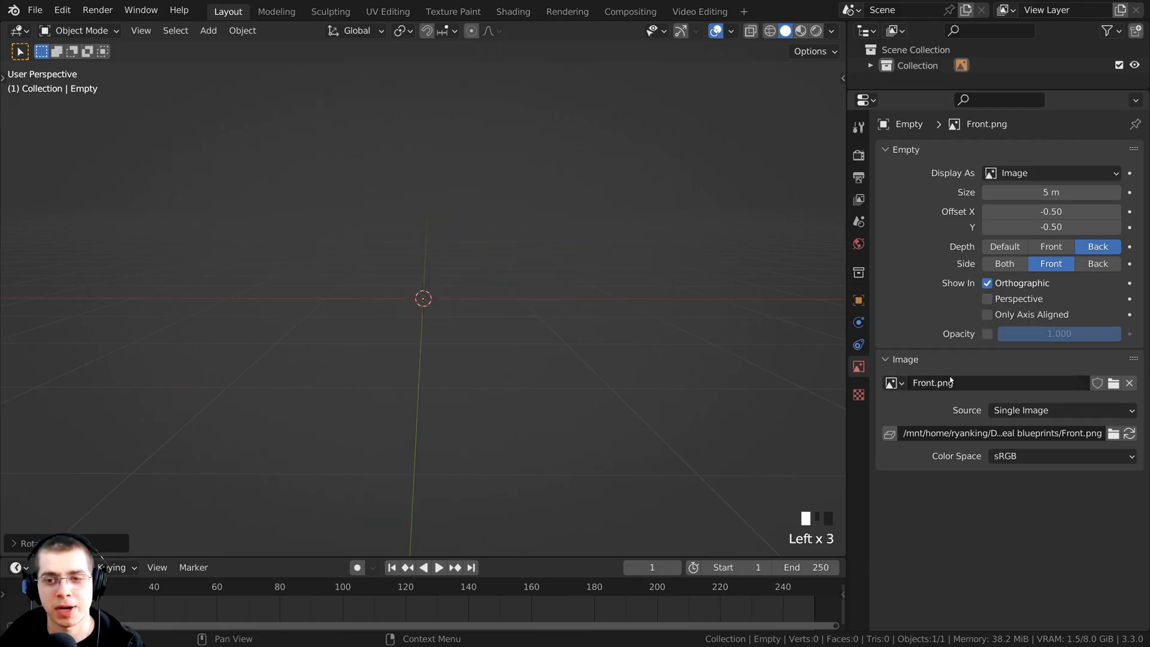
key("KP_1")
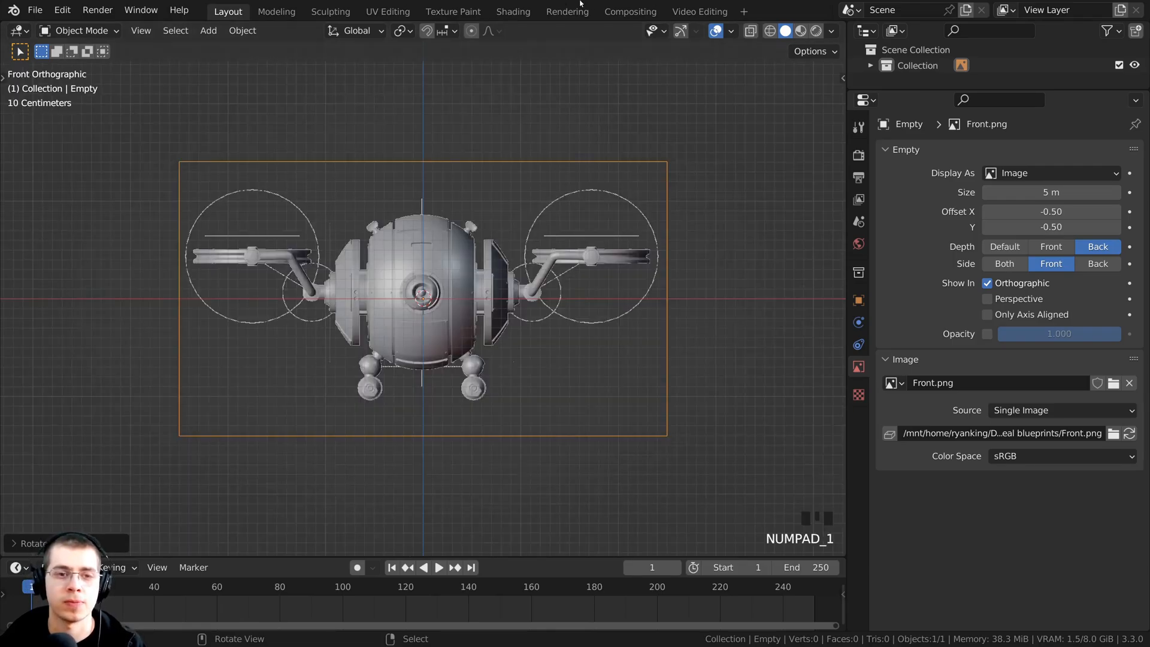
scroll(725, 214, "down", 10)
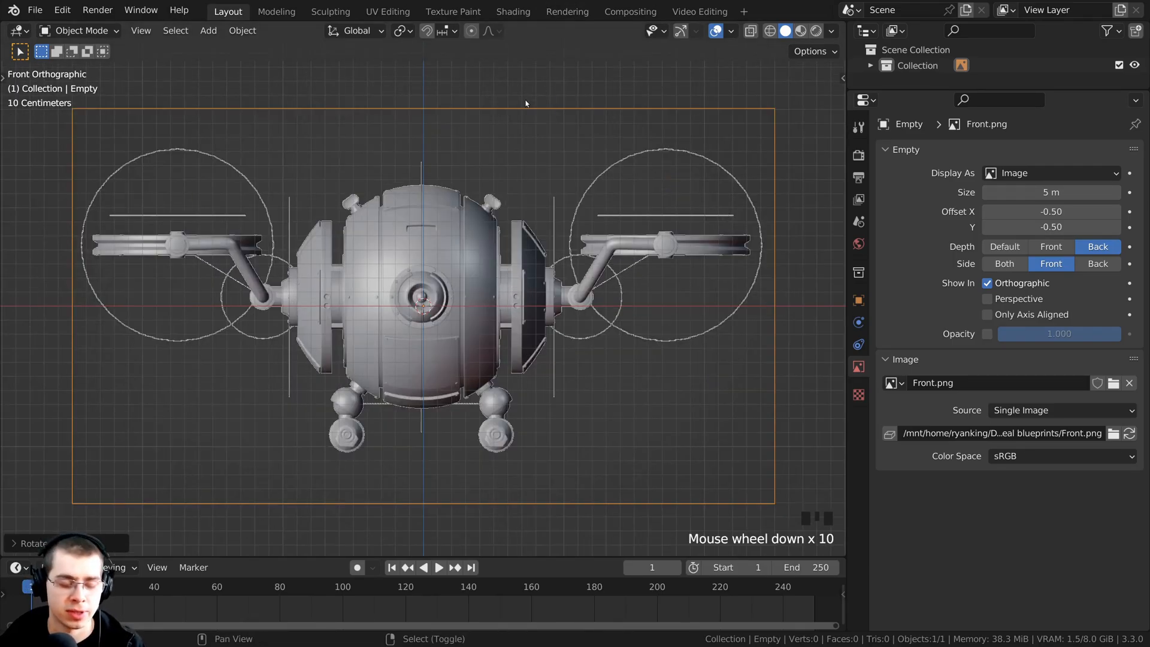
Add the drone's side blueprint, Side.png, as a background image aligned to the front view.
key("shift+a")
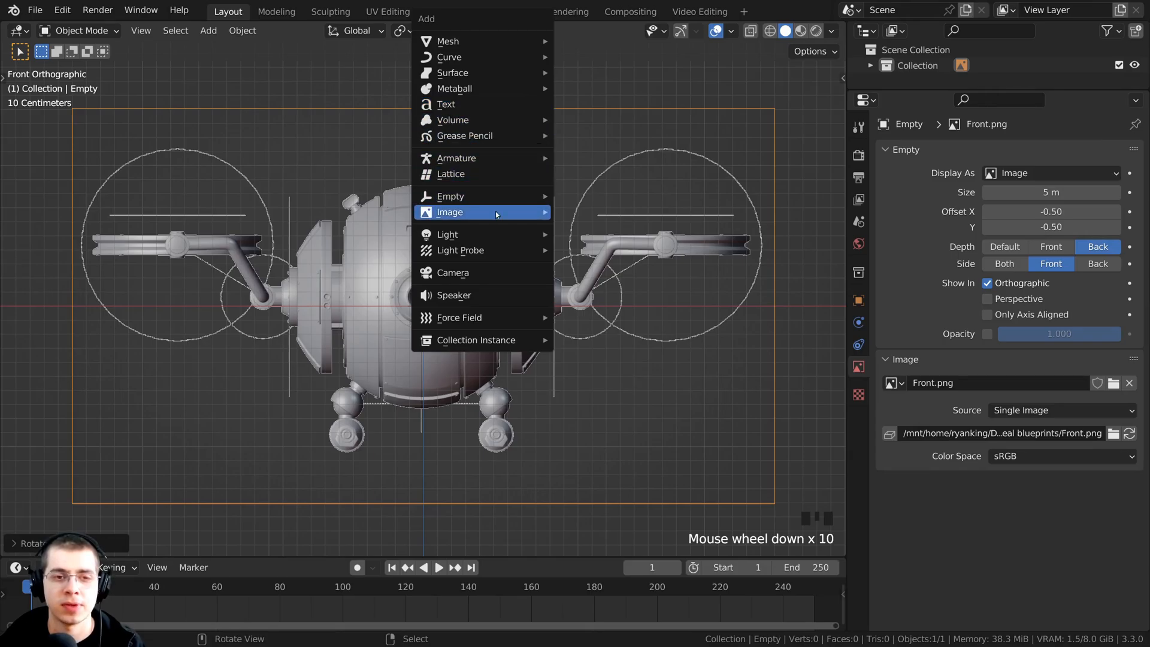
mouse_move(492, 214)
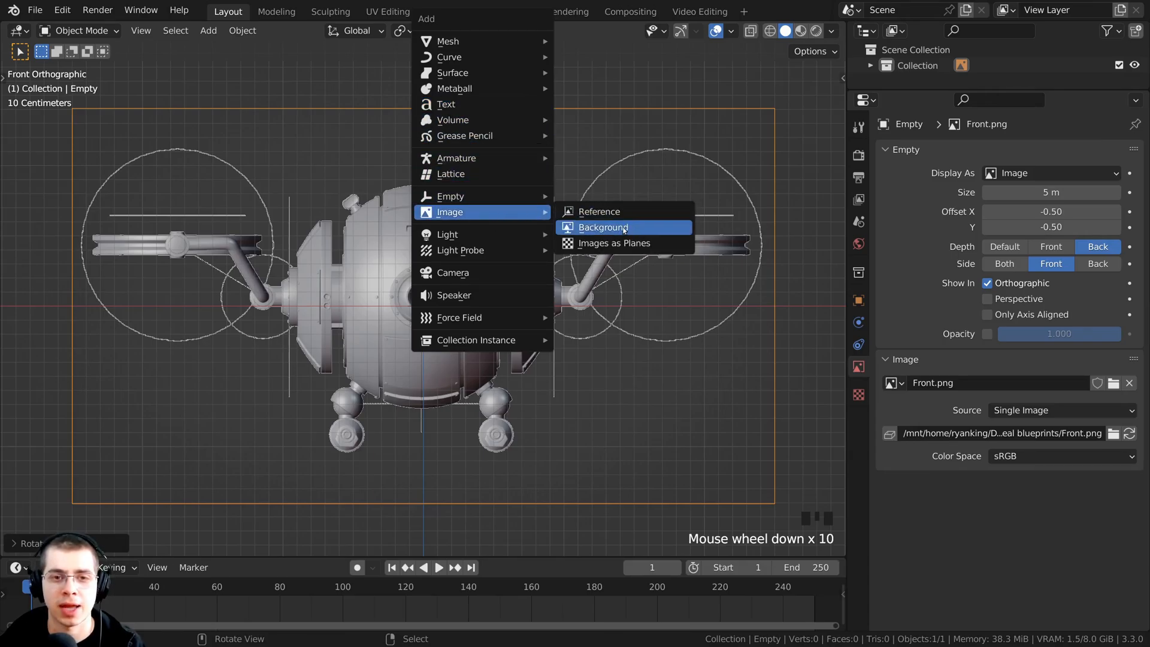
left_click(599, 228)
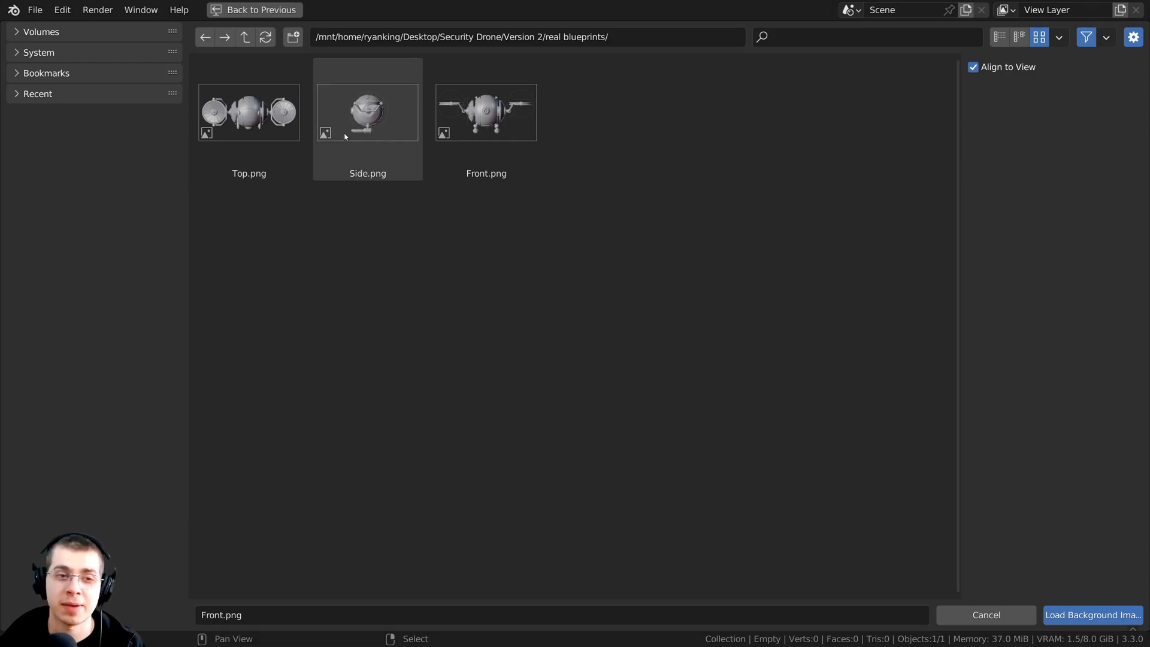
left_click(368, 116)
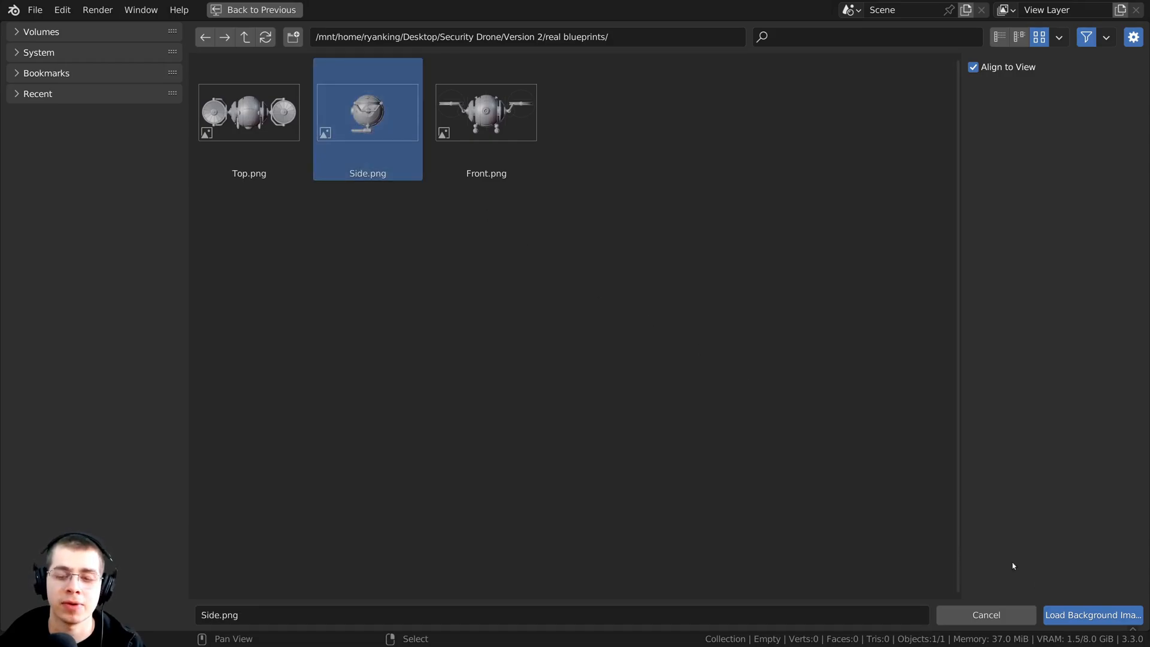
left_click(1078, 615)
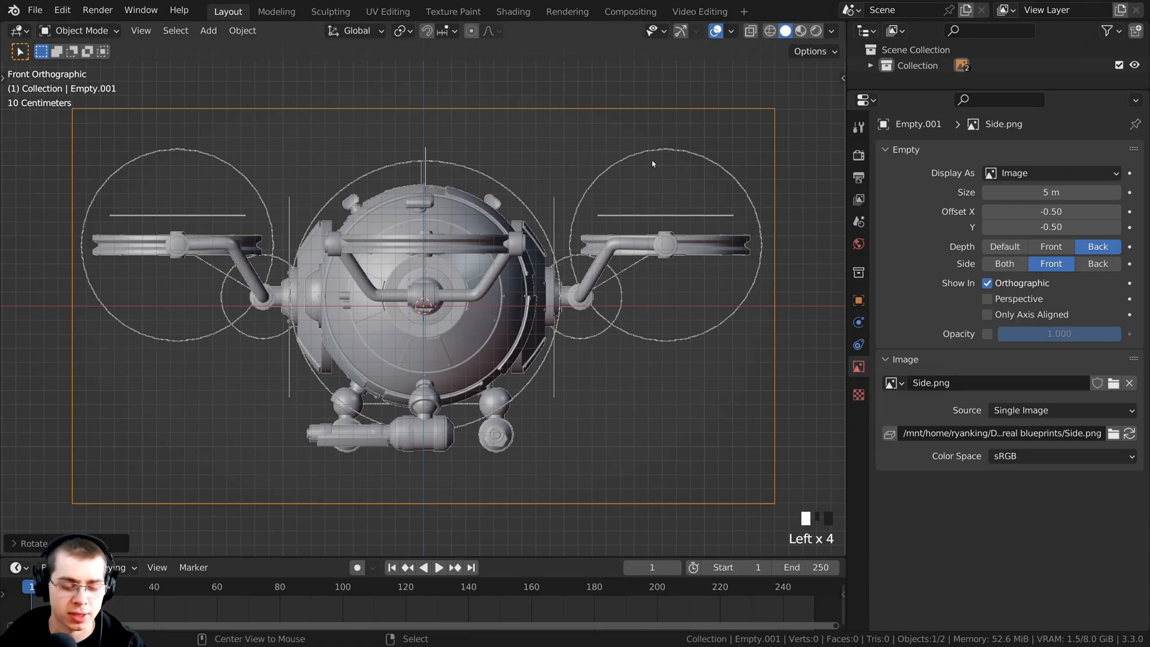
Clear the side blueprint's rotation, location and scale so it lies flat at the world origin.
key("alt+r")
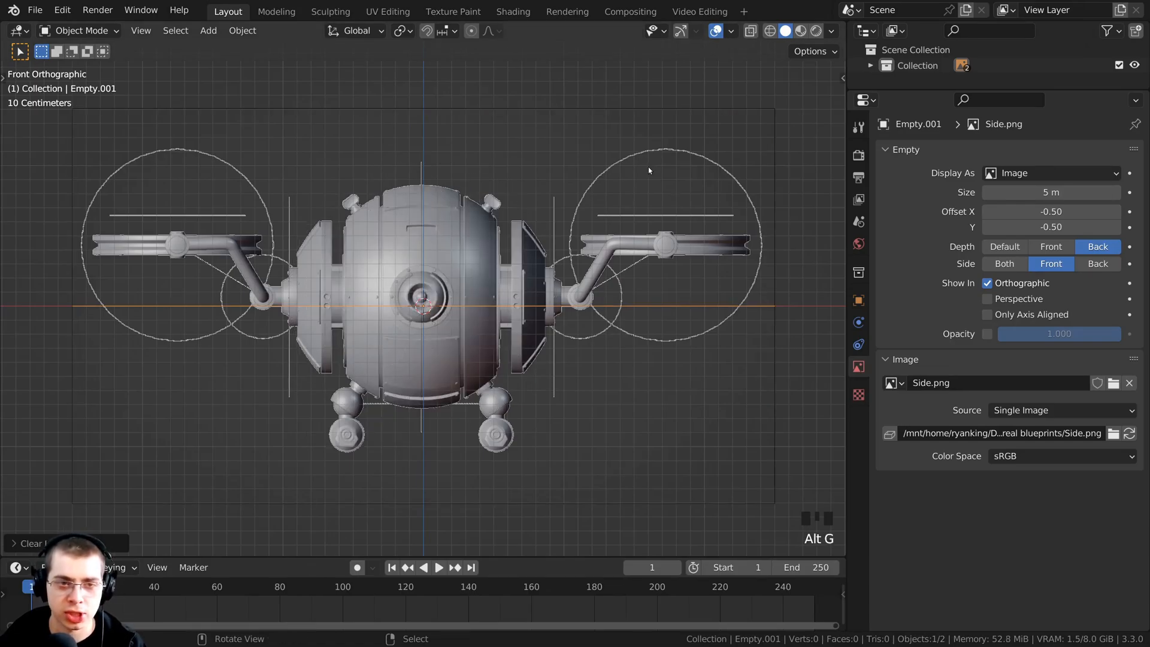
middle_click_drag(649, 169, 512, 282)
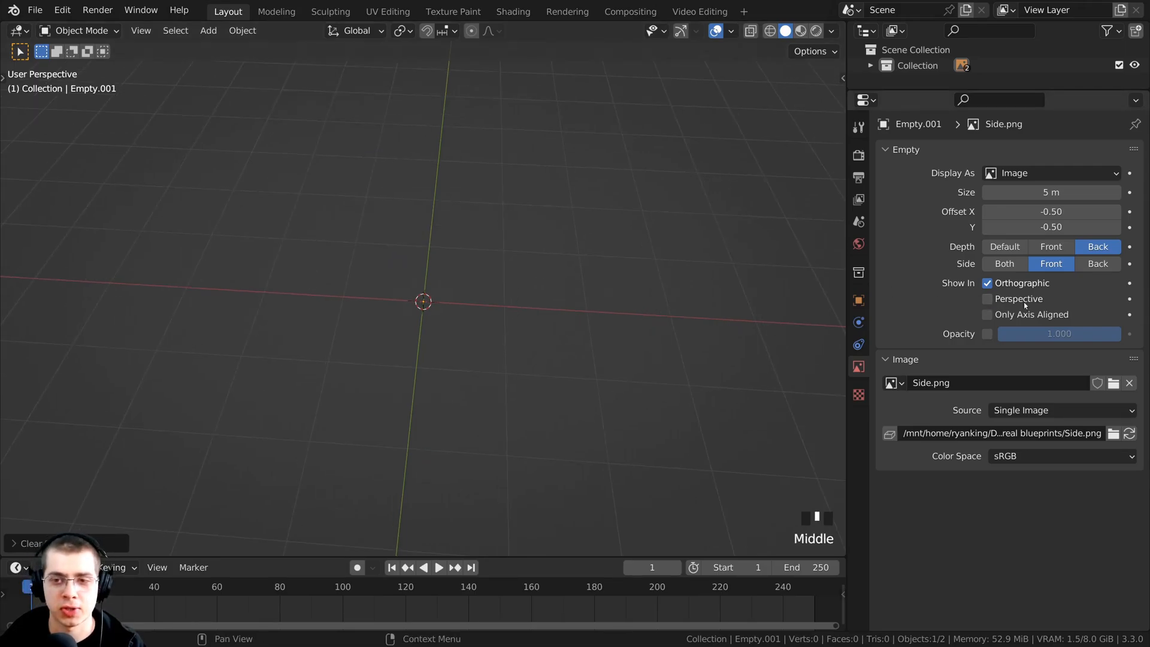
scroll(519, 339, "down", 2)
middle_click_drag(520, 339, 521, 334)
key("KP_1")
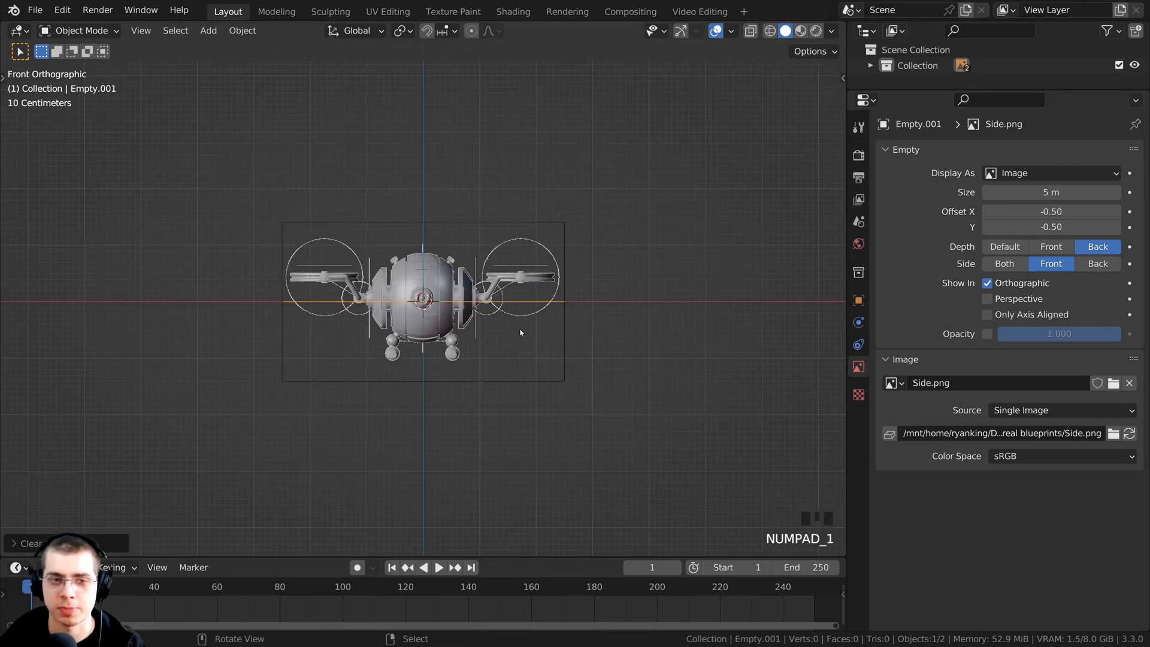
scroll(521, 332, "up", 3)
key("g")
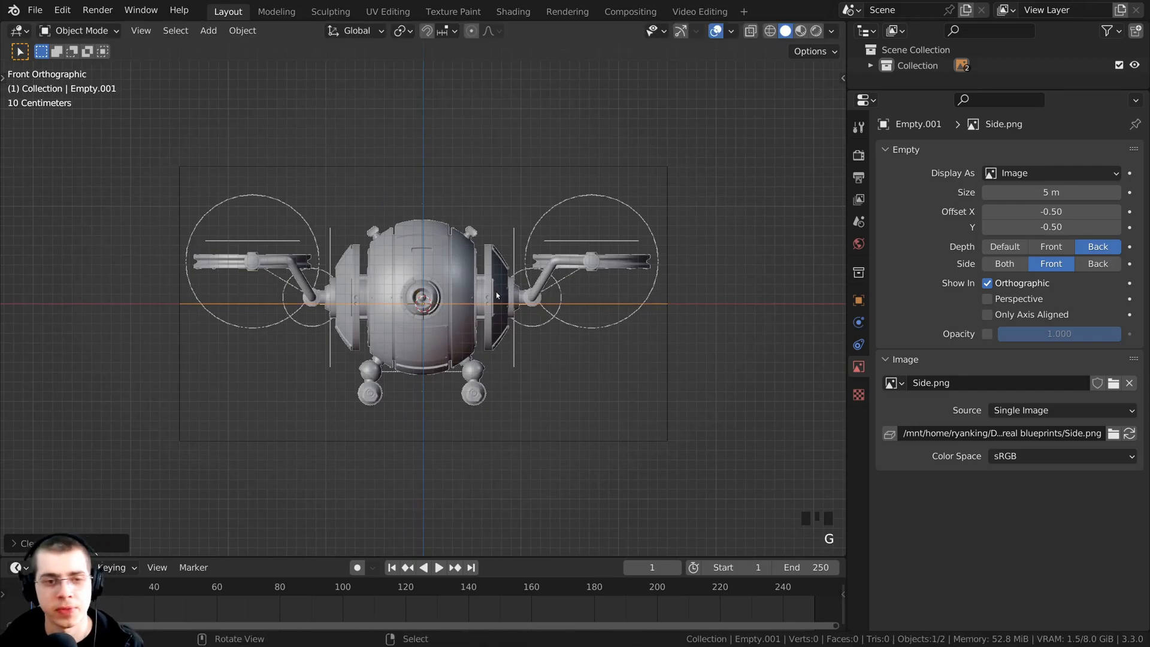
key("KP_7")
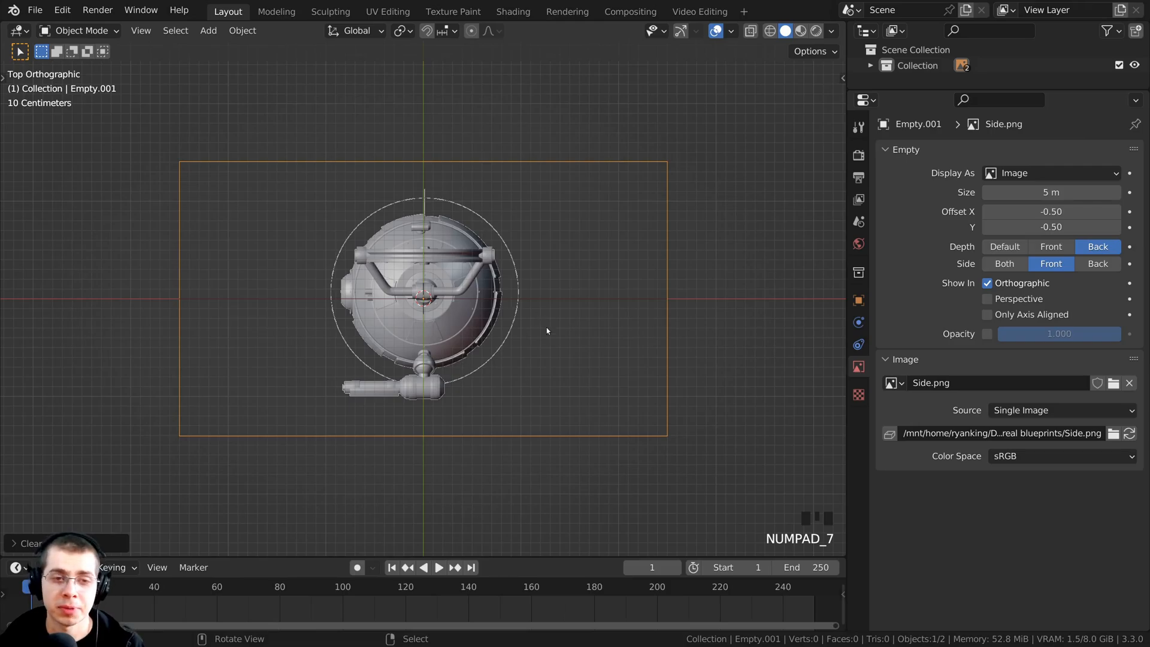
key("KP_1")
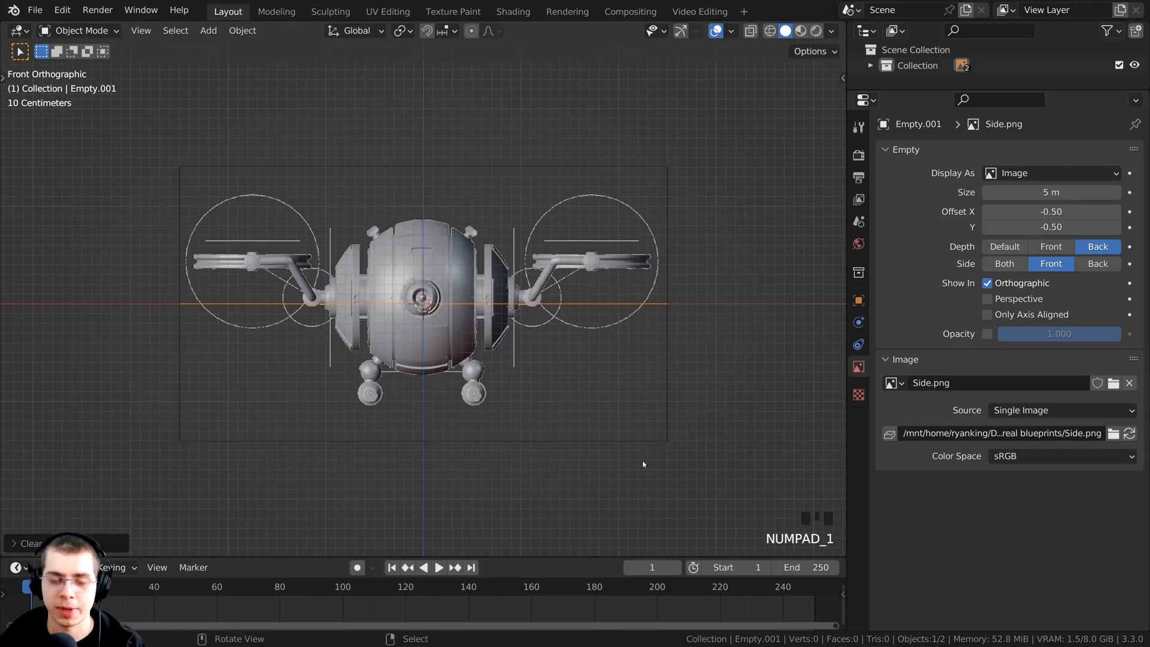
Rotate the flat side blueprint by -90° in the top orthographic view.
key("KP_7")
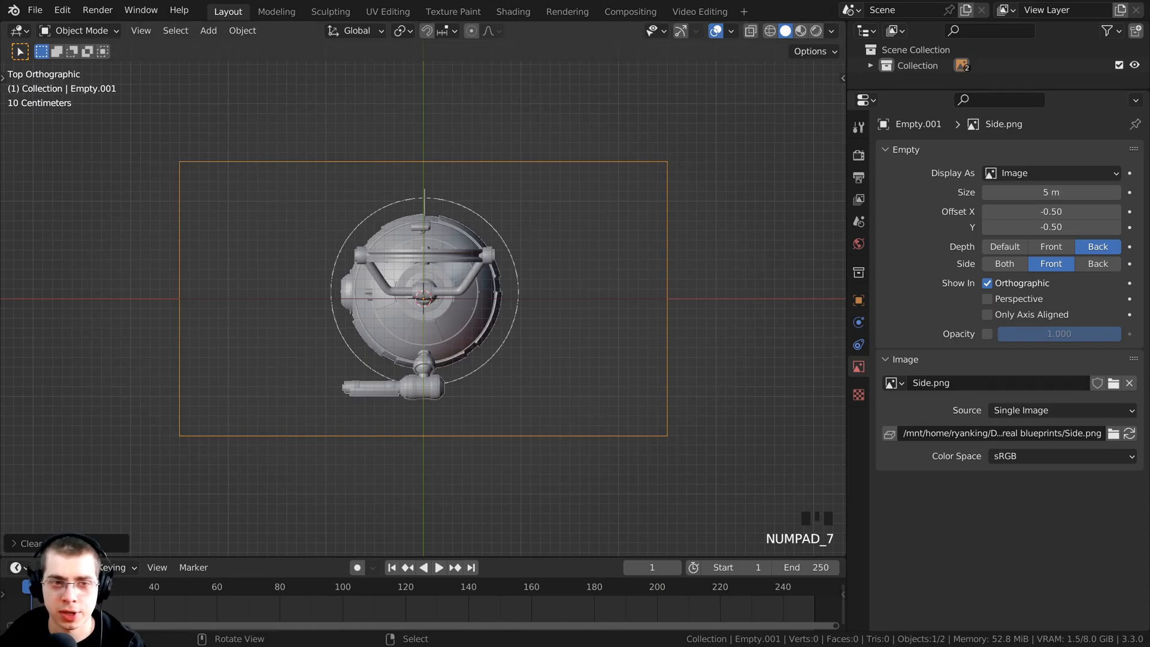
key("r")
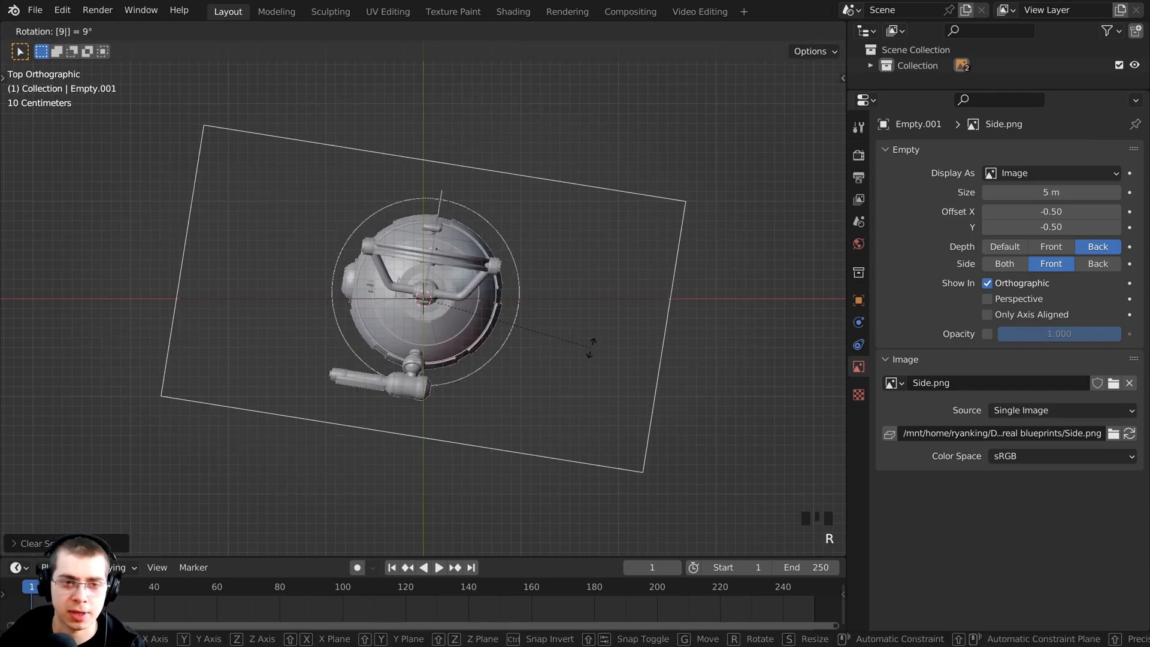
type("90")
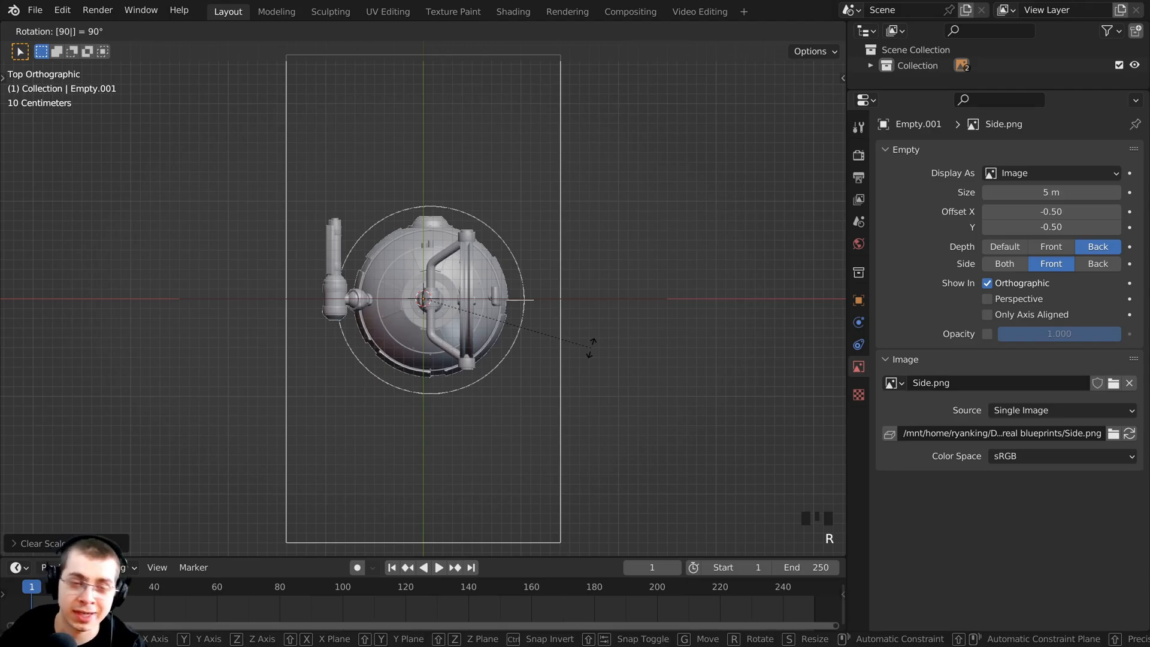
type("-0")
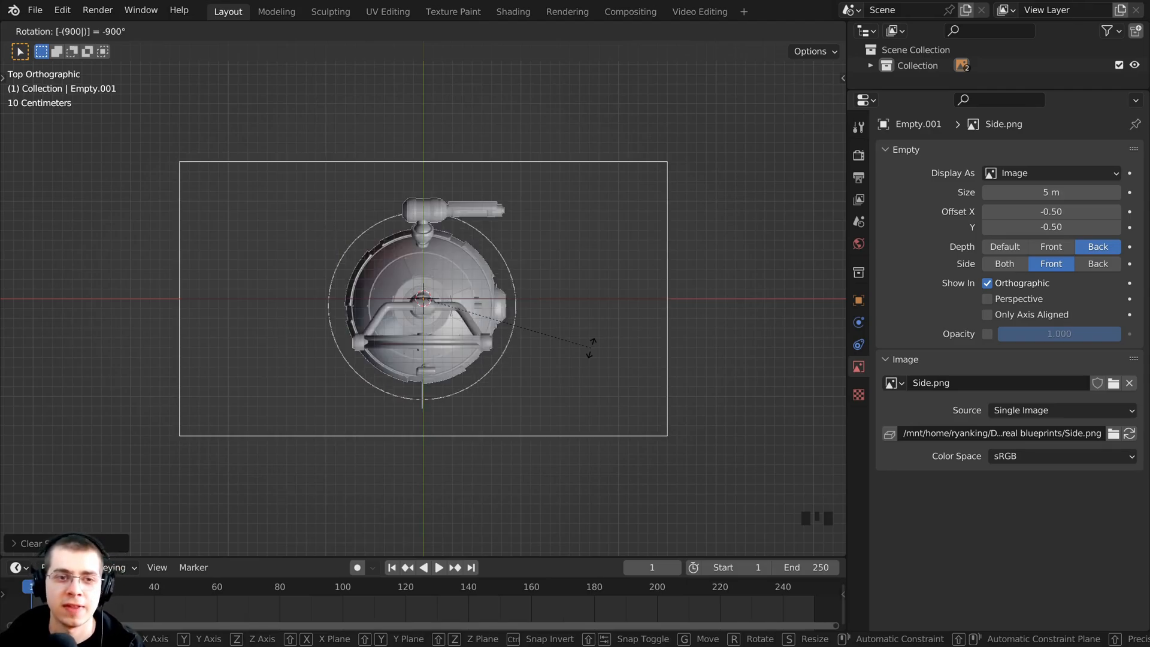
key("BackSpace")
key("BackSpace")
key("BackSpace")
key("BackSpace")
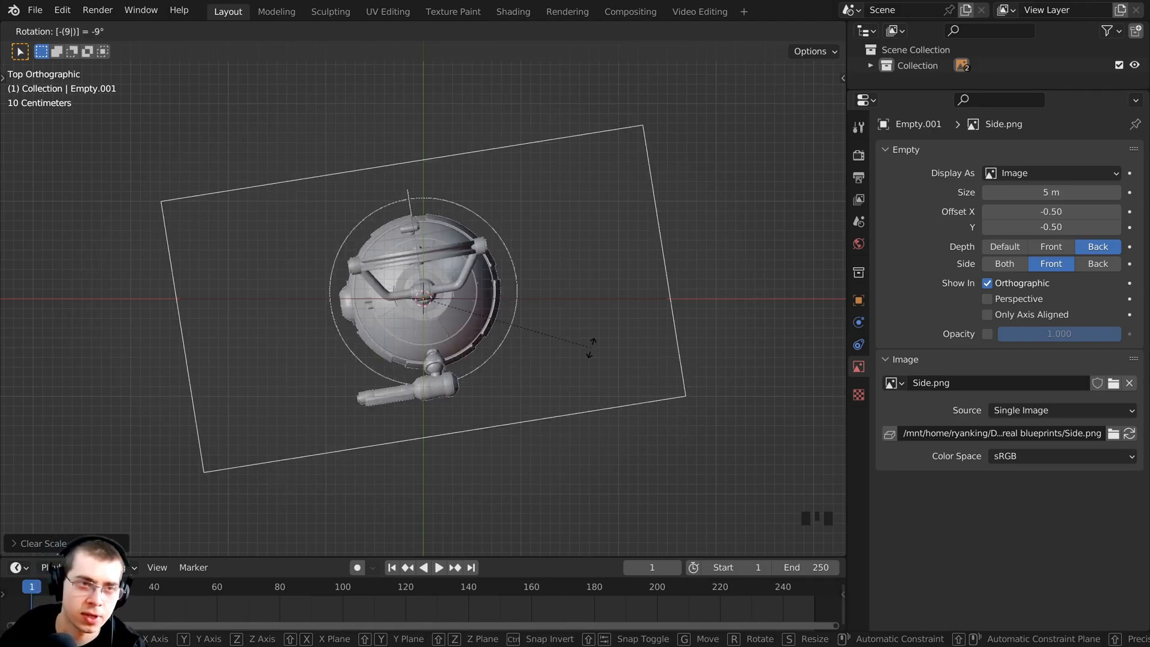
type("90")
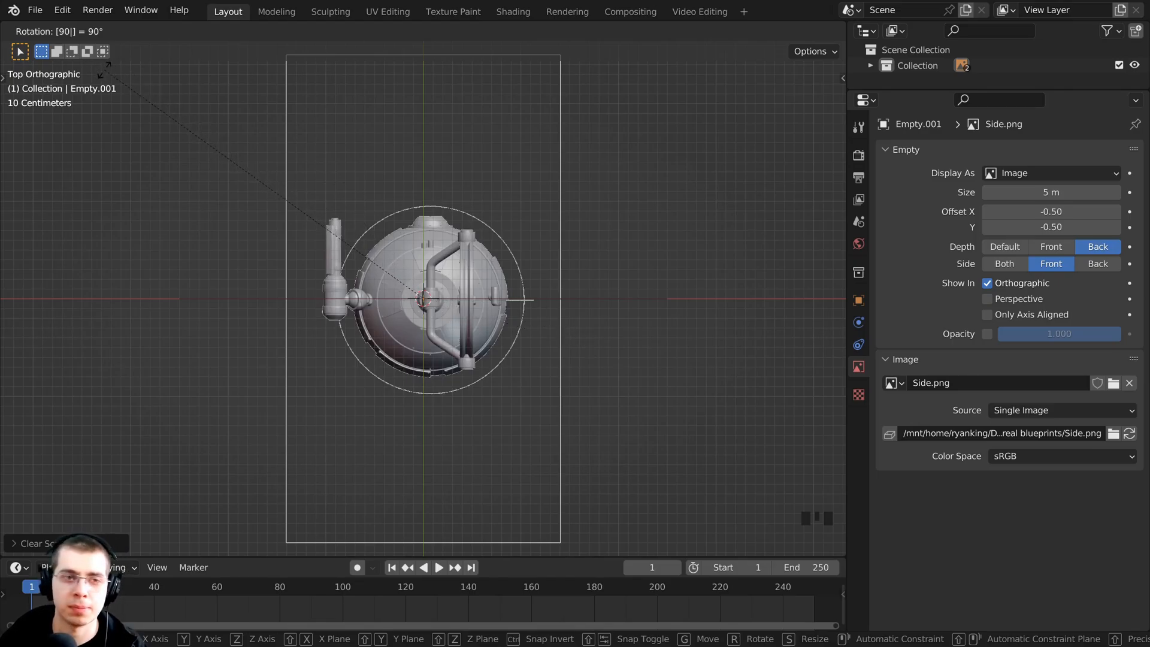
key("minus")
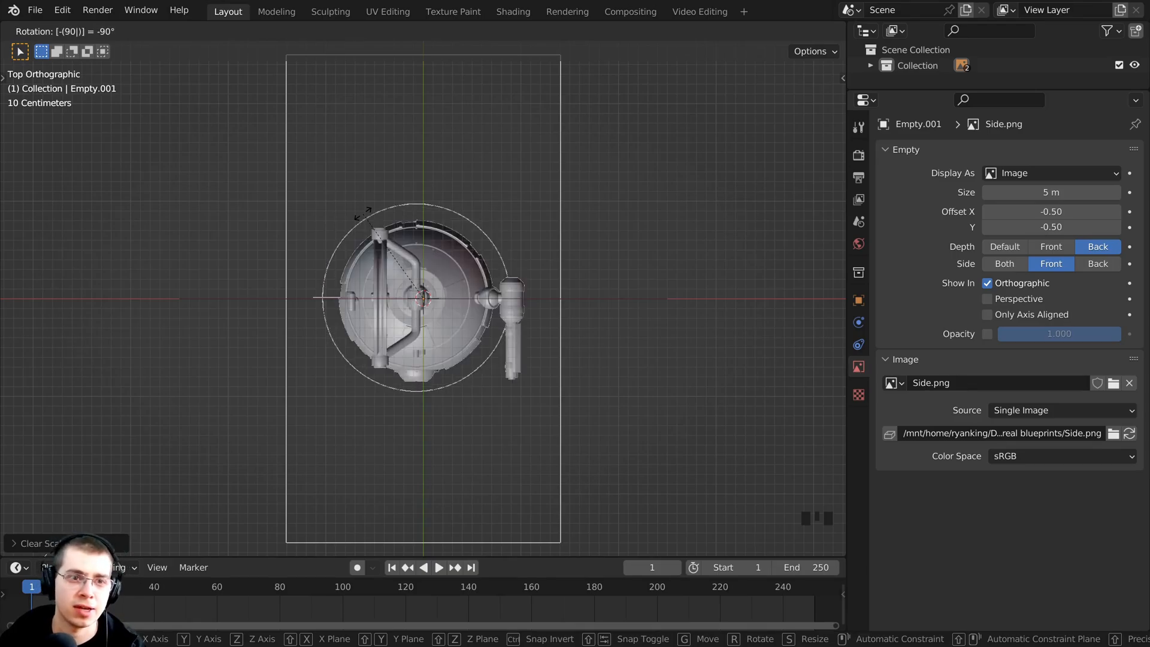
key("Return")
key("ctrl+w")
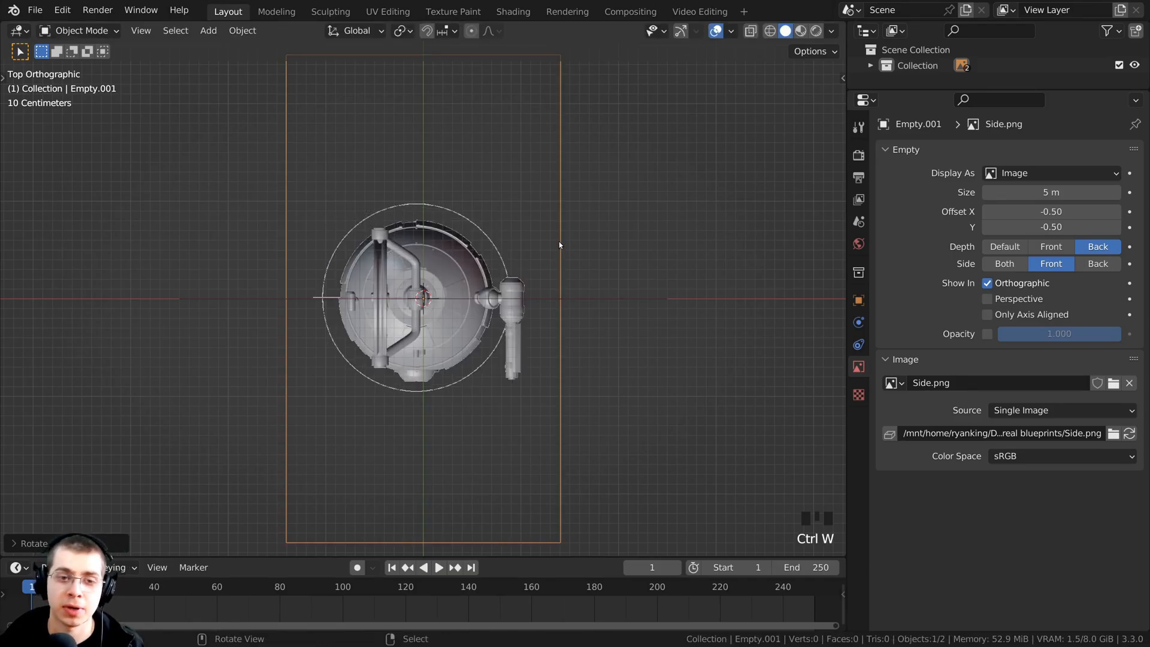
Rotate the side blueprint 90° in the front orthographic view to stand it upright, and check it in the right view.
key("KP_1")
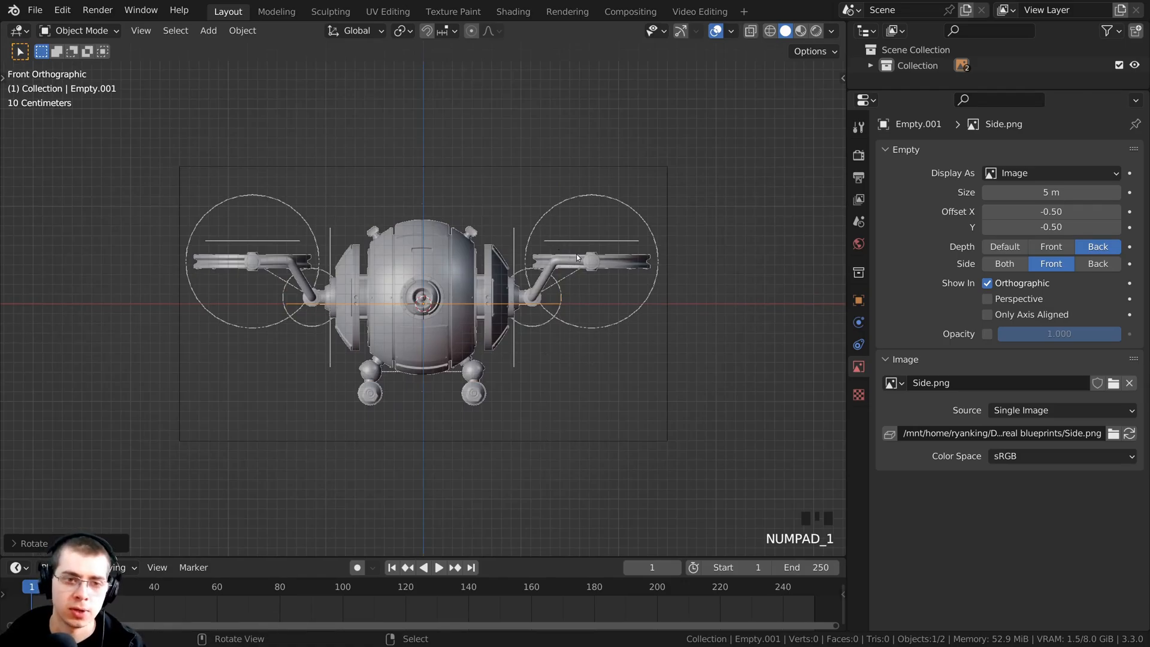
key("r")
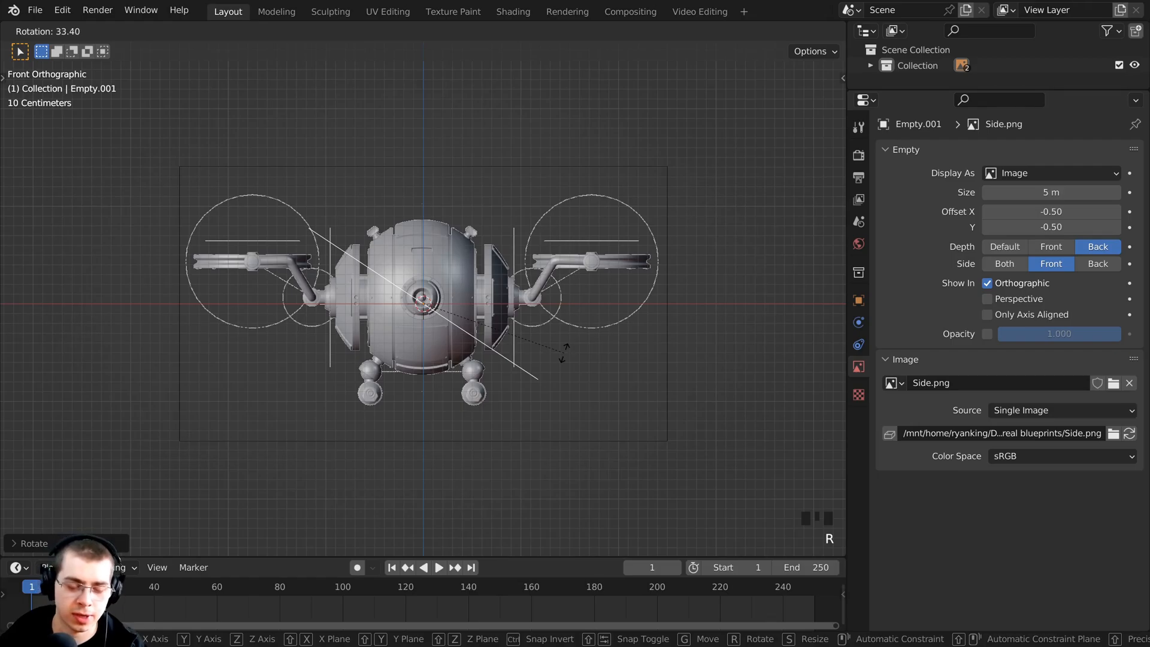
type("90")
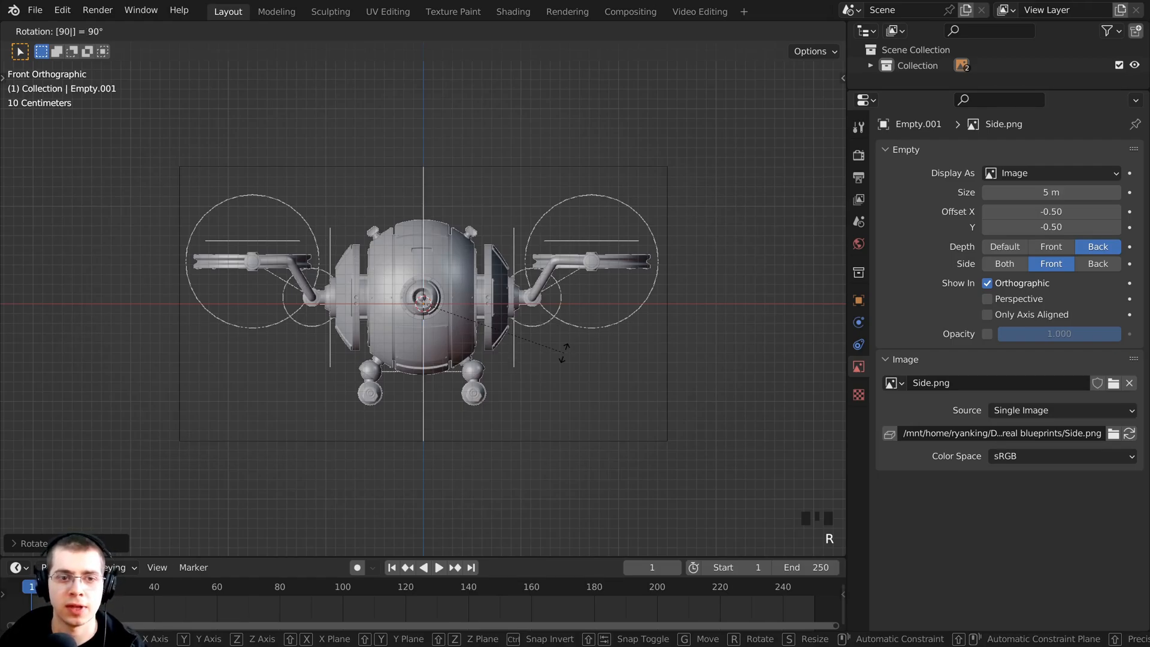
left_click(564, 354)
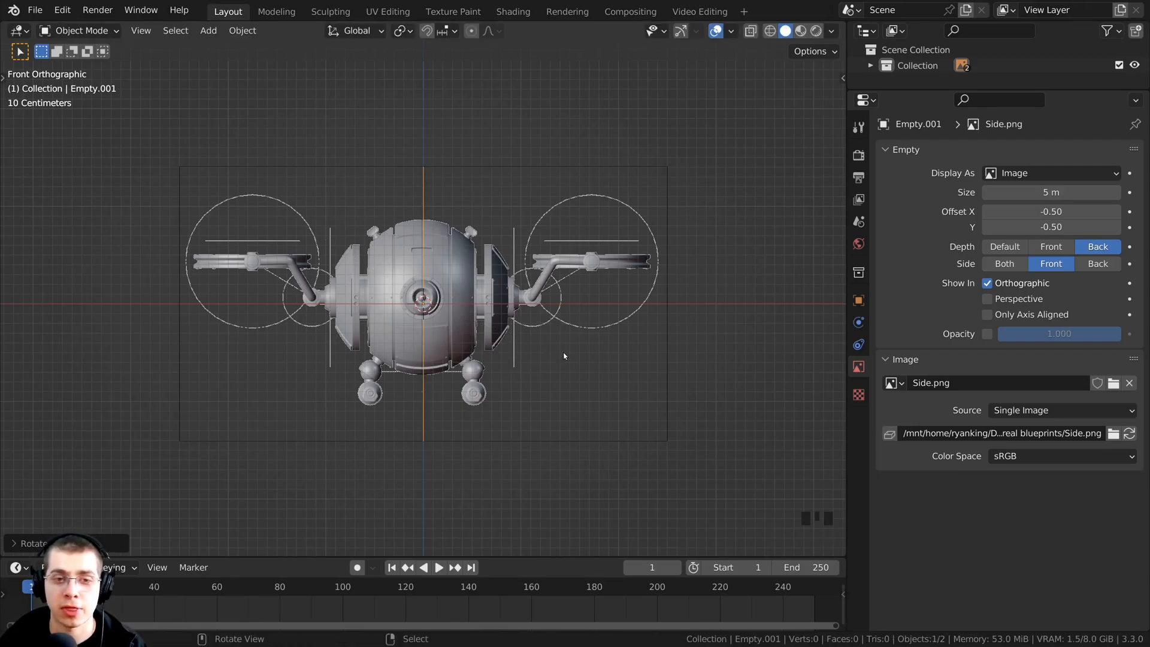
key("KP_3")
scroll(251, 216, "up", 1)
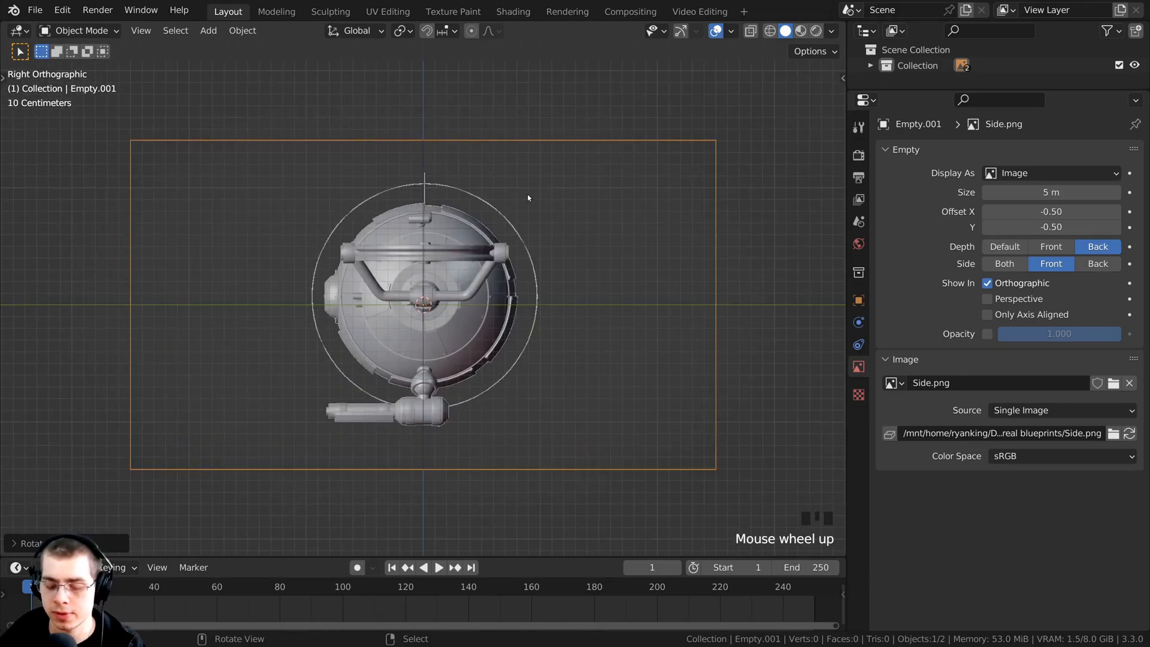
Add the drone's top blueprint, Top.png, as a background image aligned to the top orthographic view.
key("KP_7")
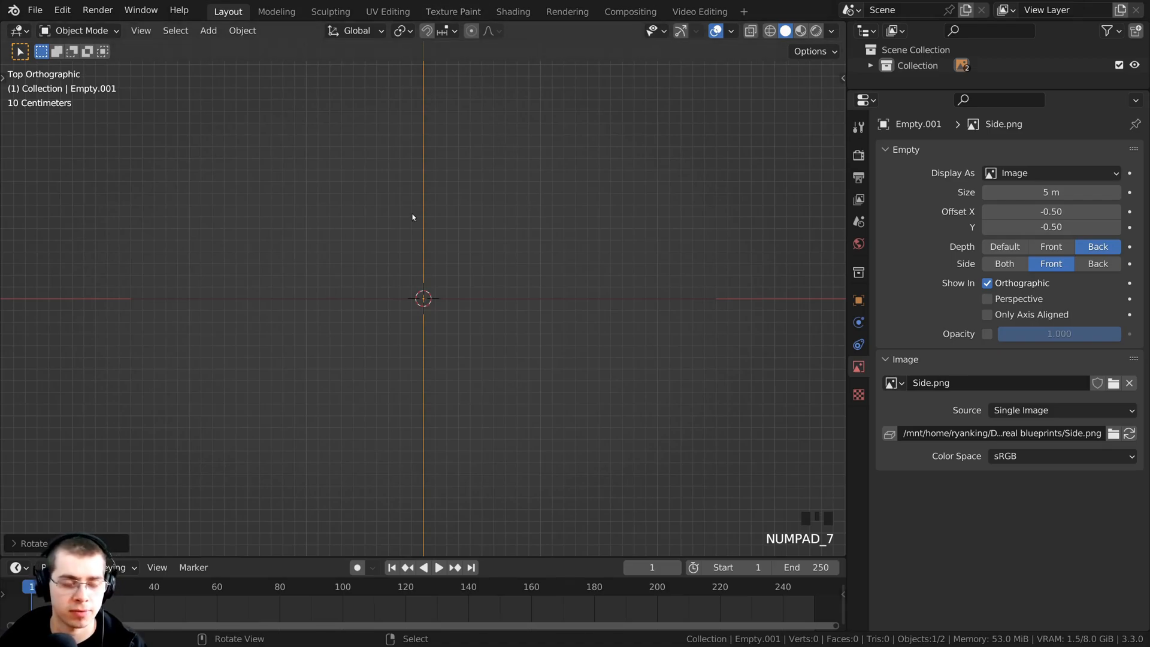
key("shift+a")
mouse_move(412, 226)
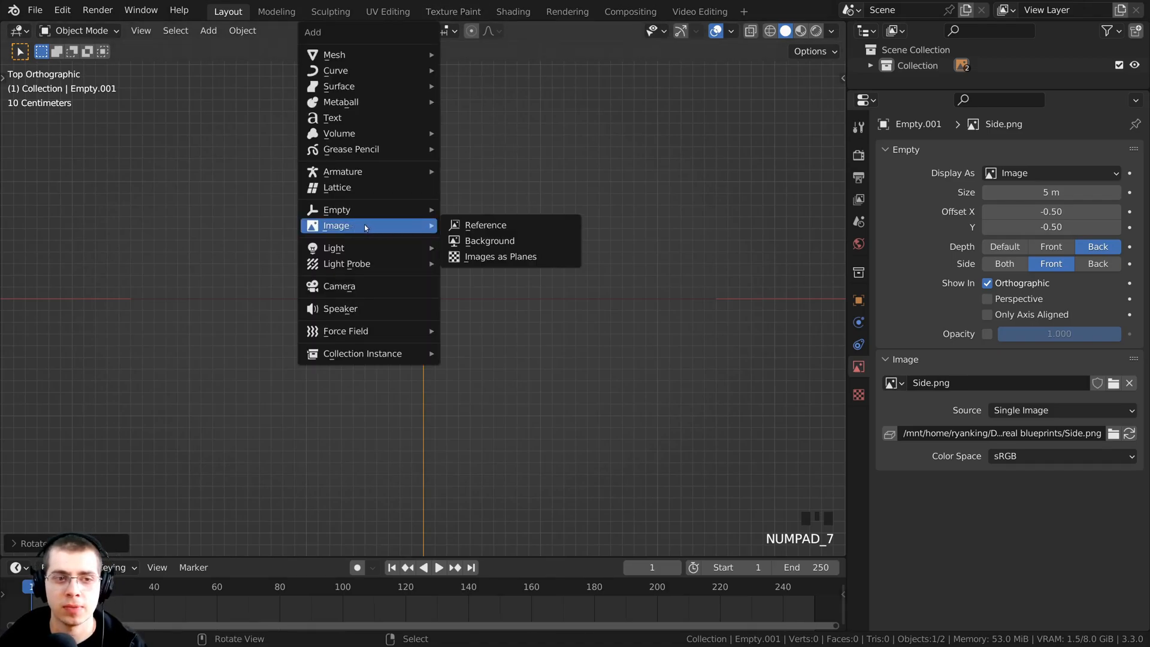
left_click(481, 241)
left_click(219, 93)
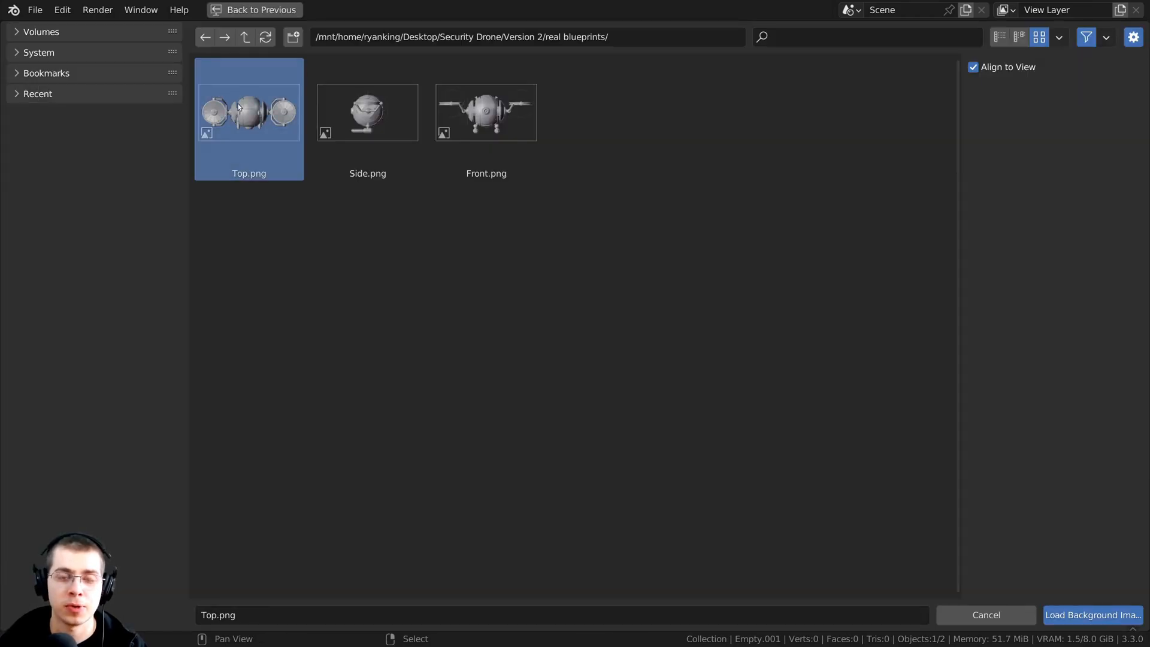
double_click(241, 109)
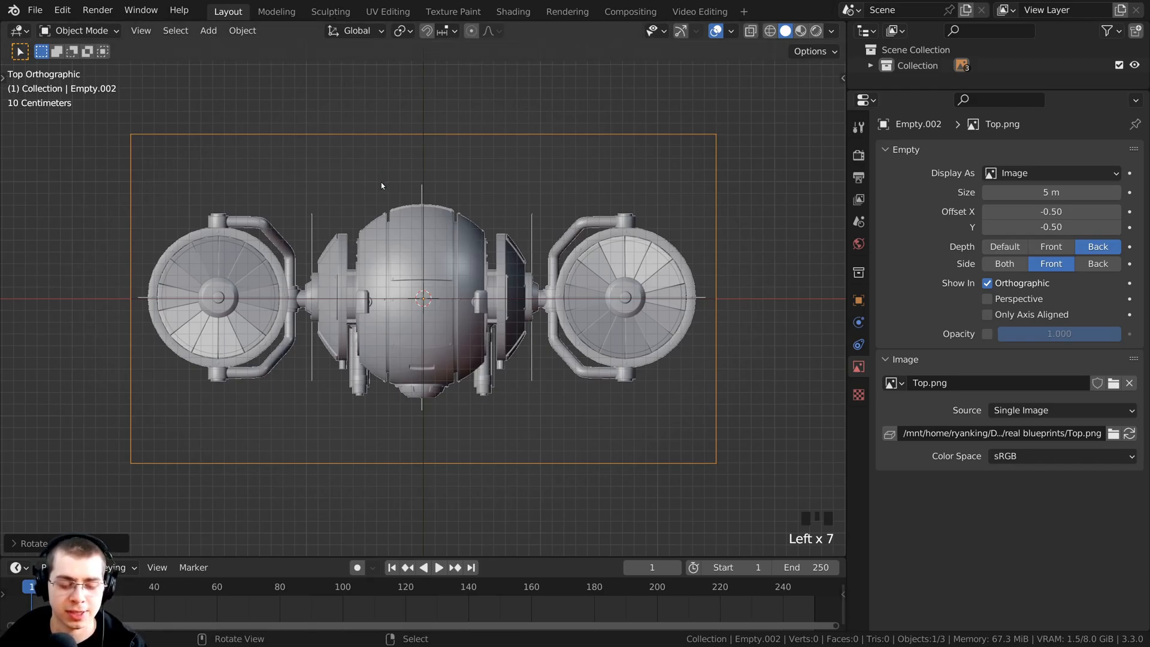
Clear the top blueprint's location and scale to centre it on the world origin, and check it from above.
key("alt+g")
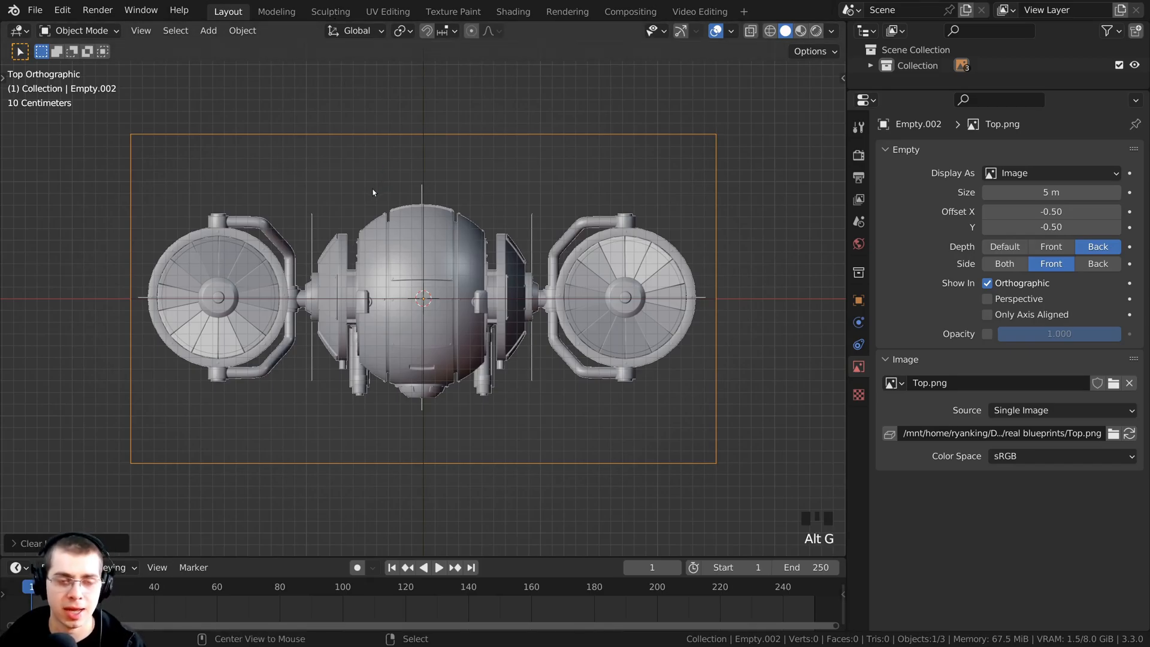
key("alt+s")
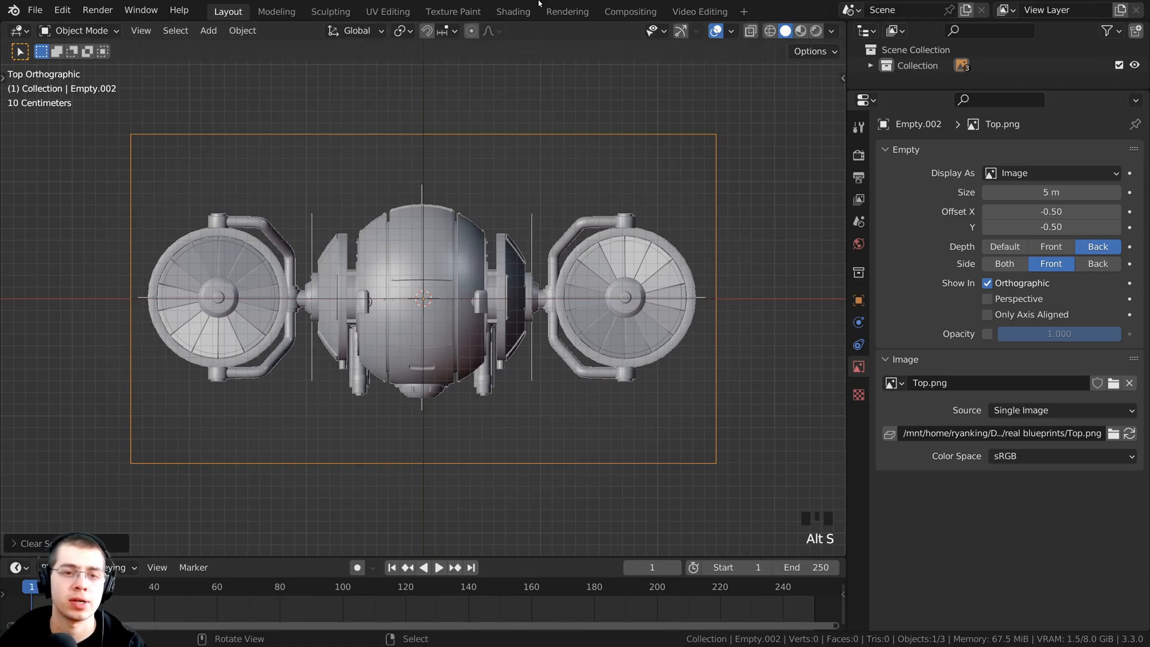
scroll(489, 326, "down", 2)
scroll(488, 325, "up", 2)
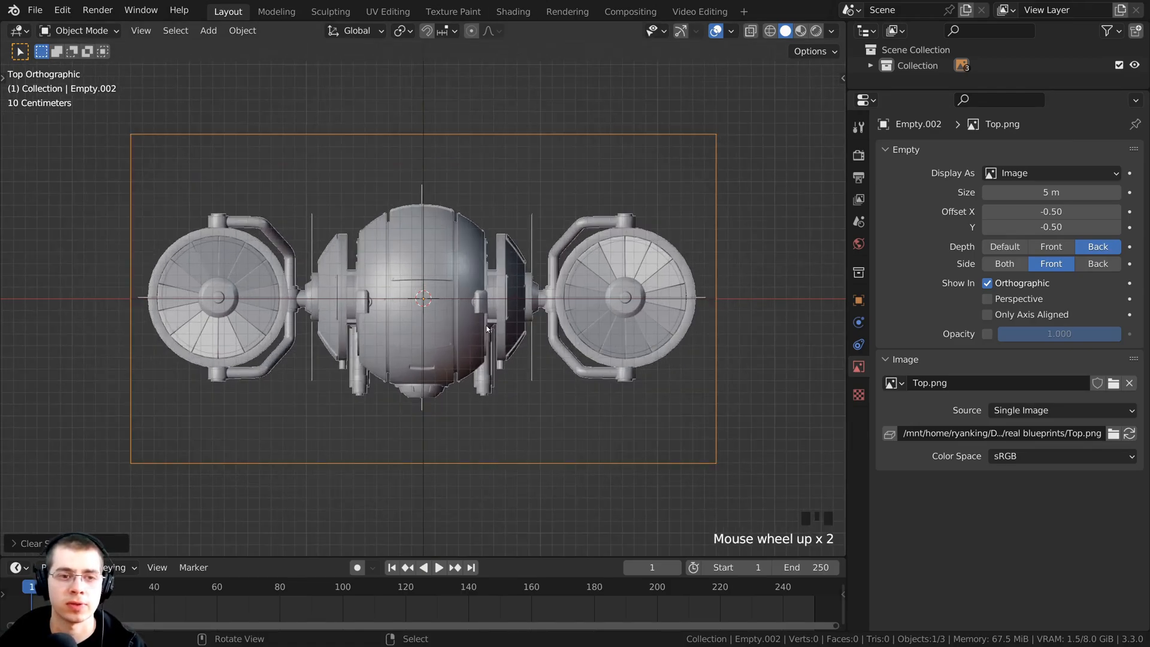
middle_click_drag(487, 328, 481, 338)
key("KP_7")
scroll(220, 193, "up", 1)
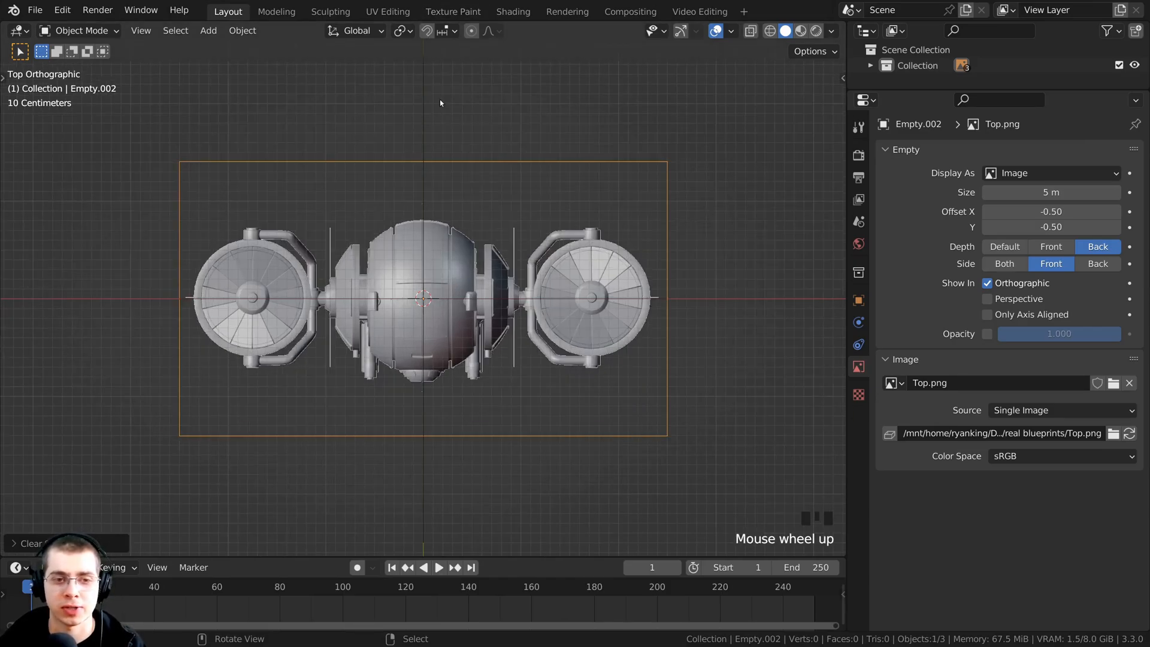
Compare how the drone blueprints line up across the front, right and top orthographic views.
key("KP_3")
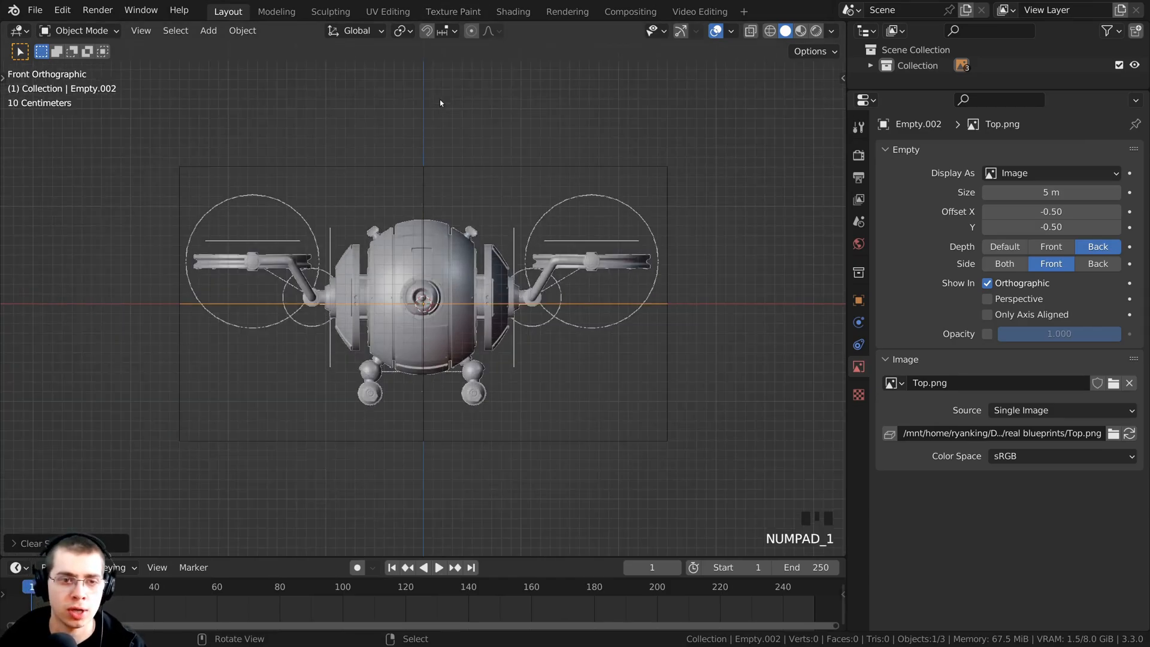
key("KP_7")
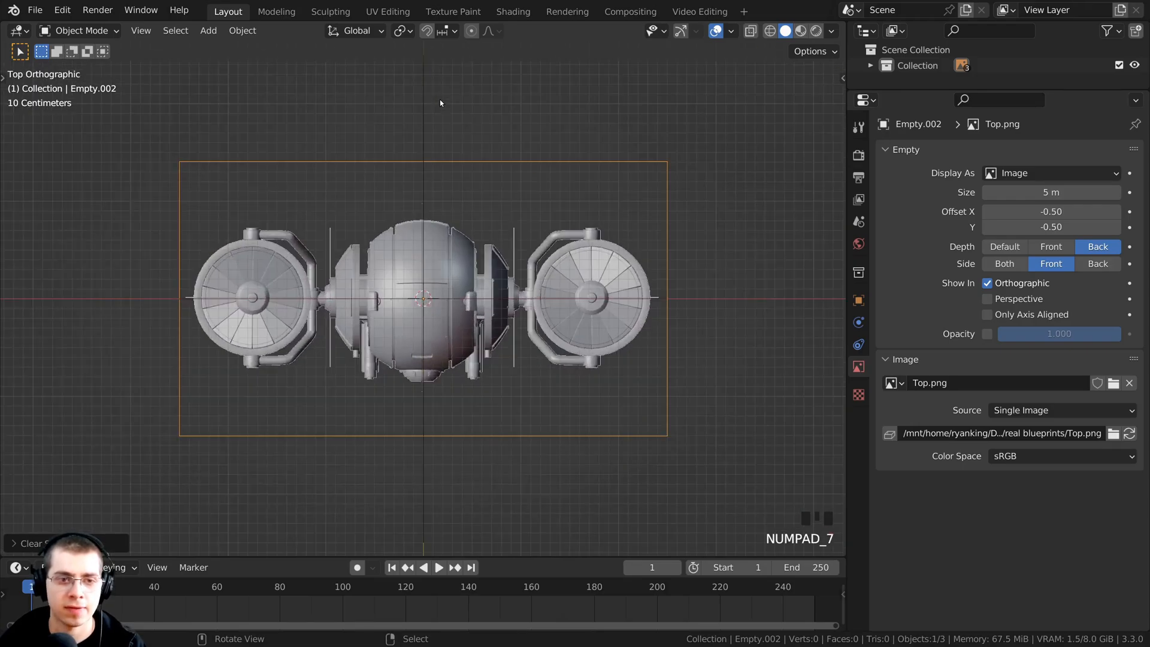
key("KP_1")
key("KP_3")
key("KP_7")
key("KP_1")
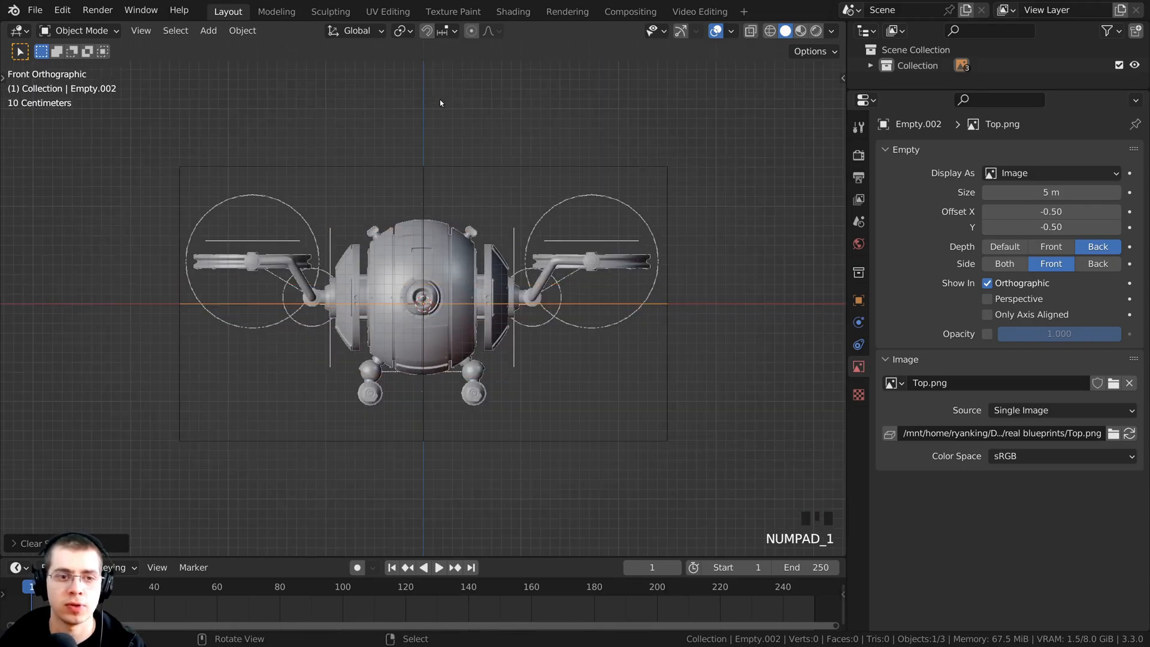
scroll(440, 99, "up", 1)
scroll(511, 293, "up", 3)
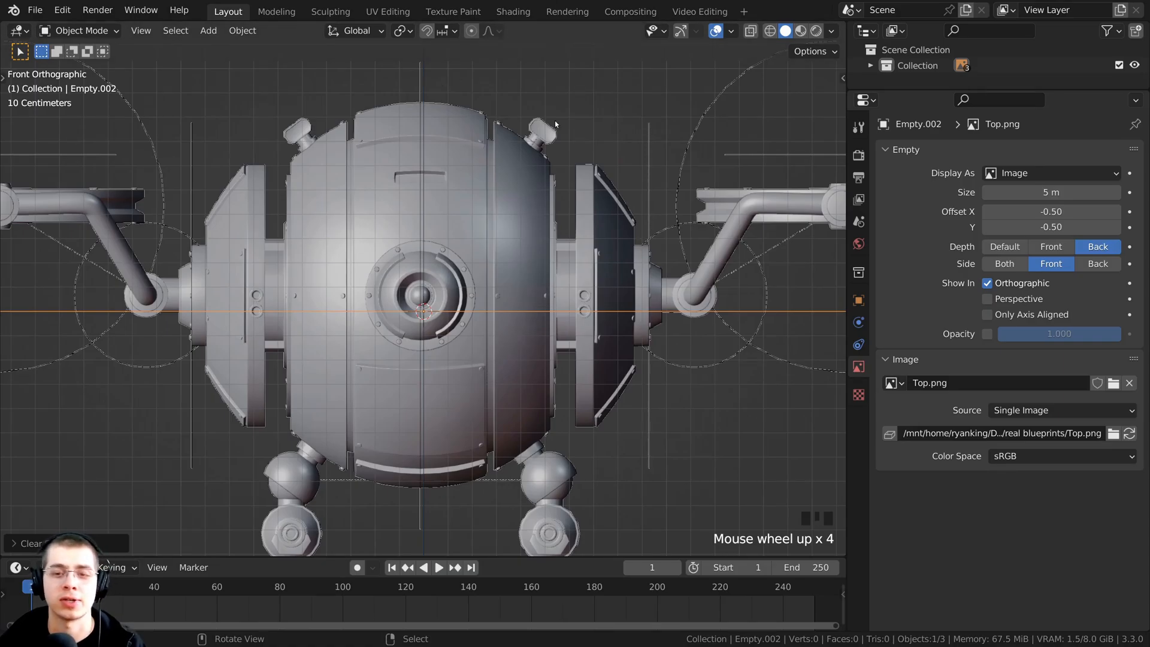
scroll(650, 282, "down", 4)
Snap the 3D cursor to the world origin.
key("shift+s")
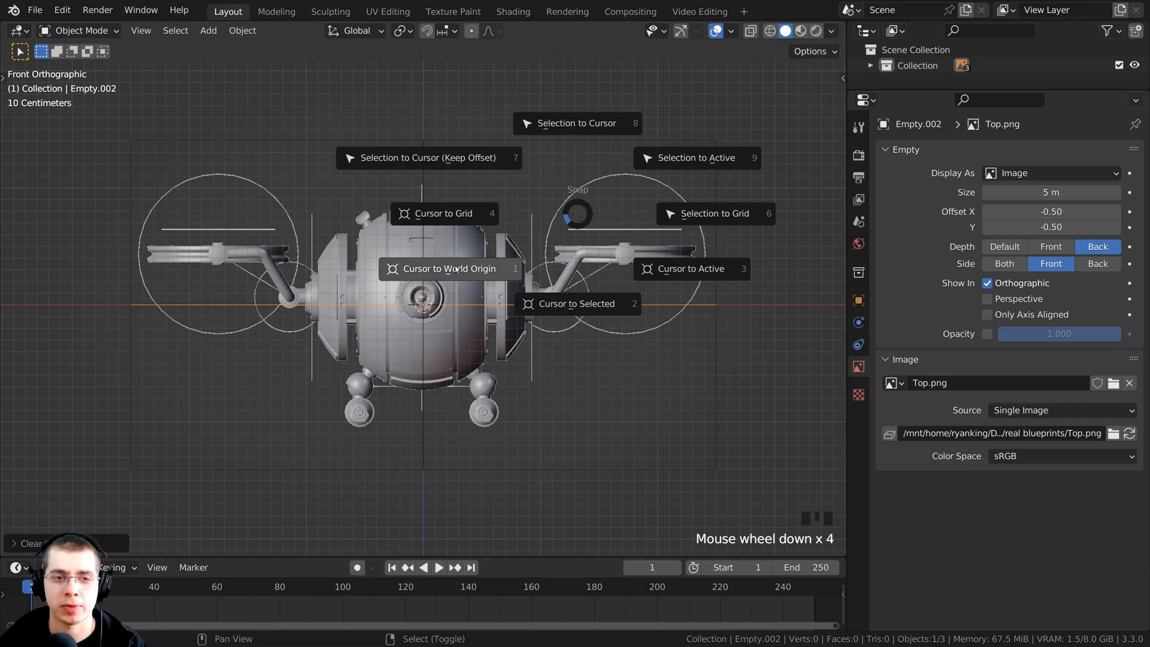
left_click(484, 271)
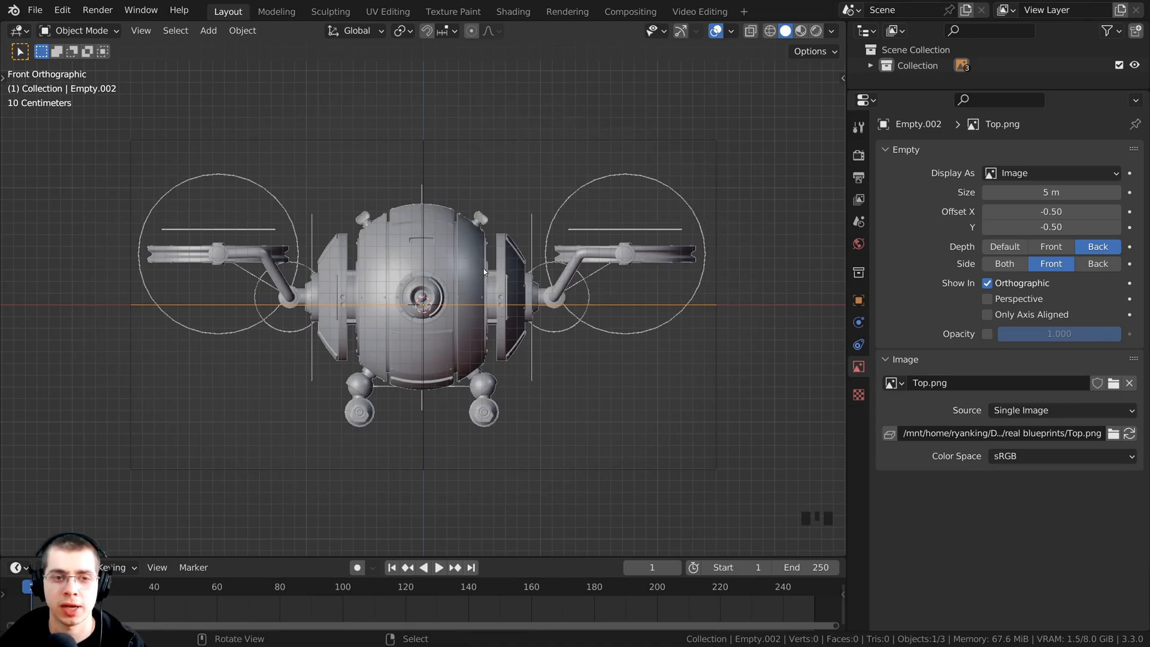
left_click(569, 149)
left_click(562, 104)
left_click(491, 101)
left_click(596, 92)
key("shift+s")
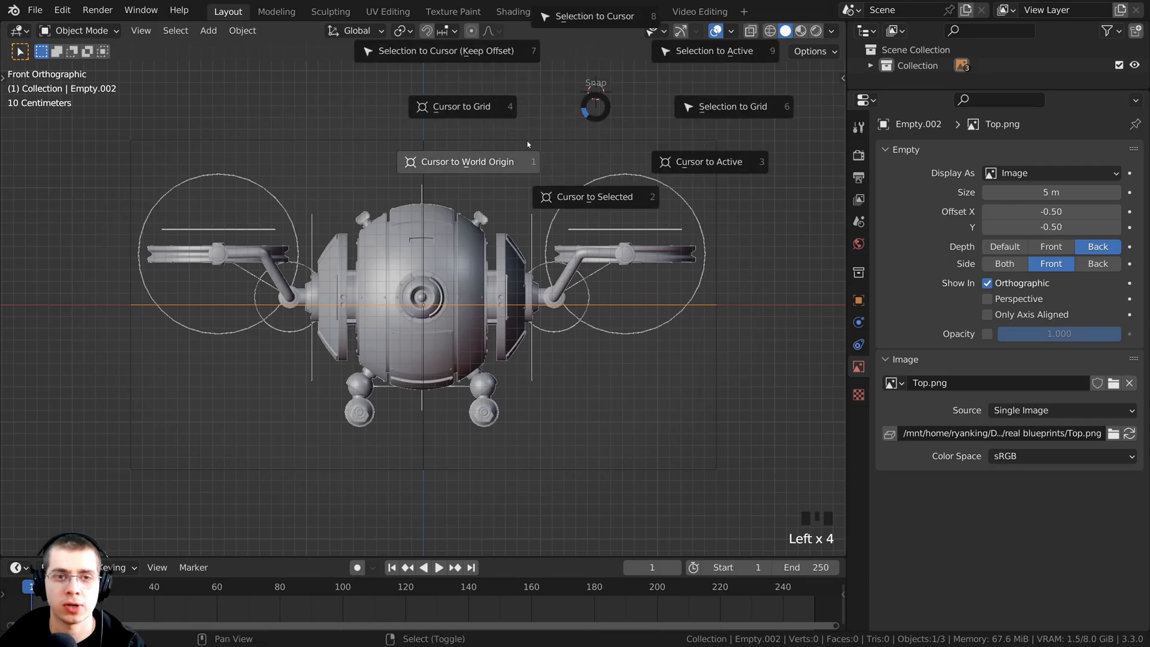
left_click(496, 157)
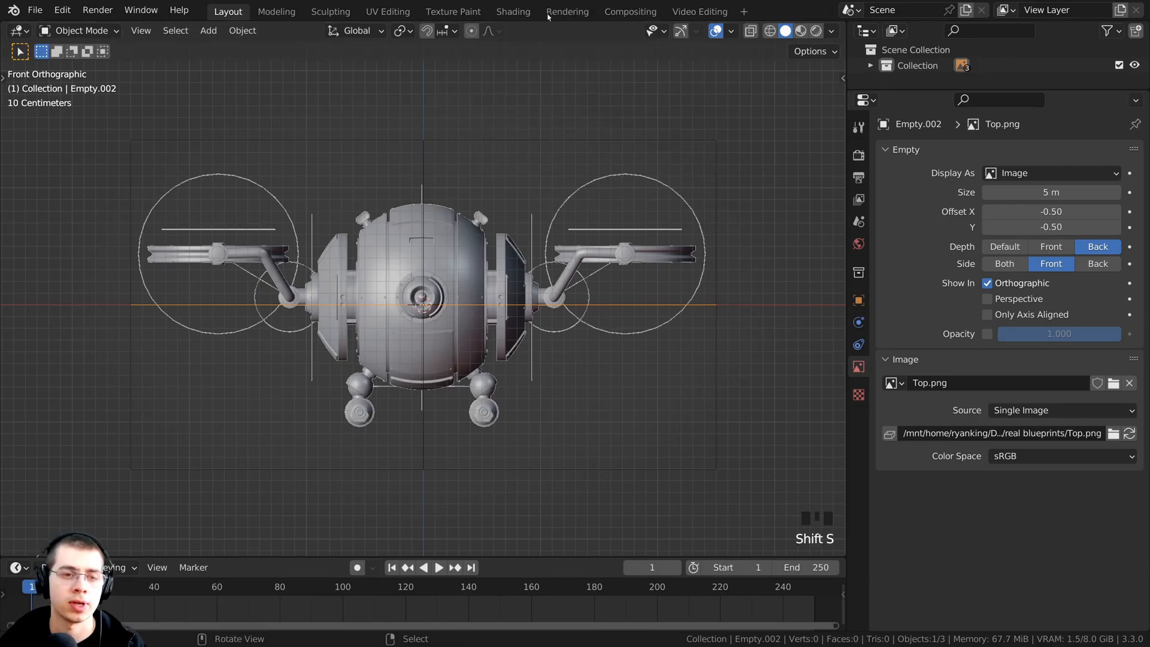
Add a UV sphere mesh at the world origin in the front orthographic view.
scroll(451, 245, "up", 3)
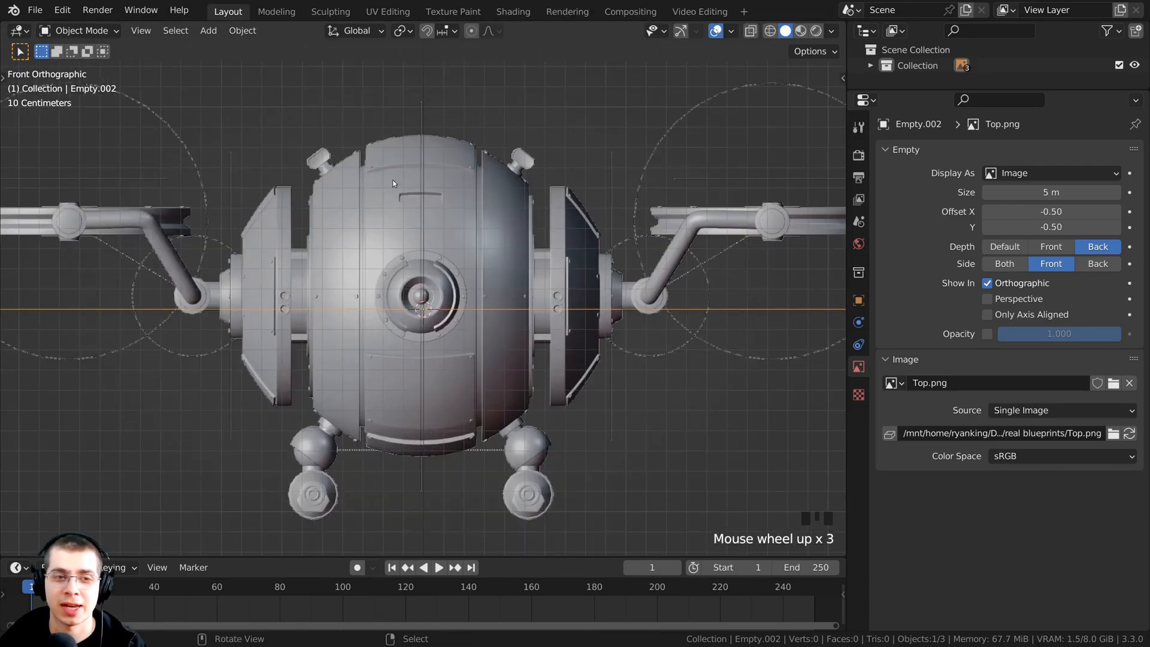
key("shift+a")
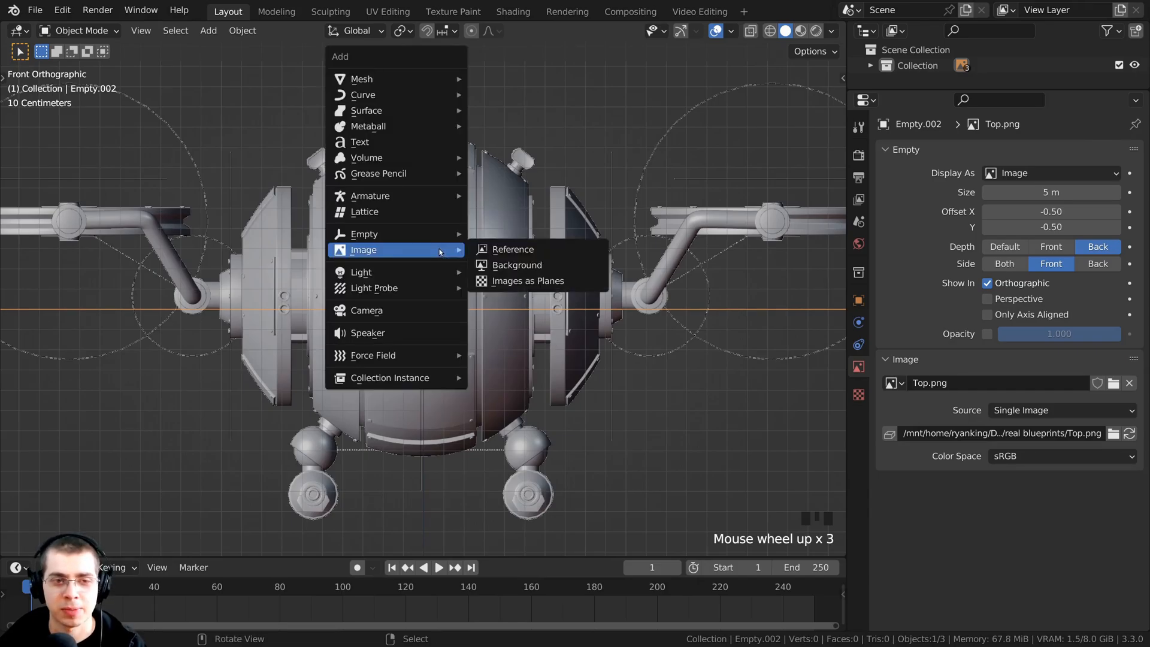
mouse_move(394, 79)
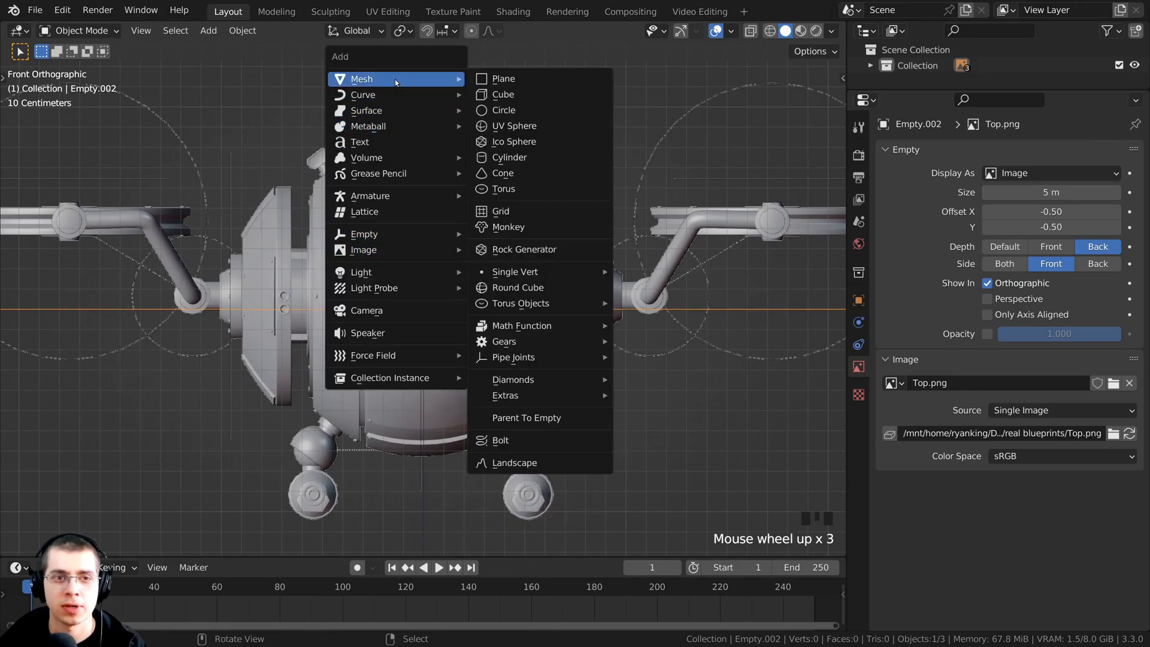
left_click(509, 127)
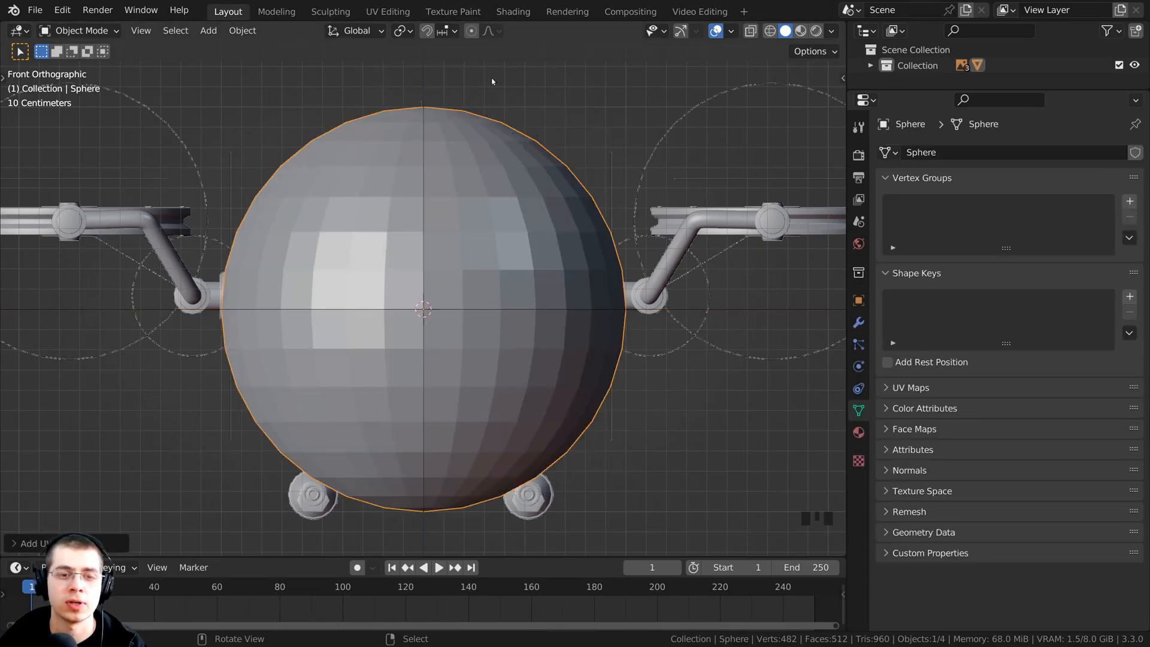
Rotate the sphere 90° in the front view so its poles face sideways, and check it in perspective.
key("r")
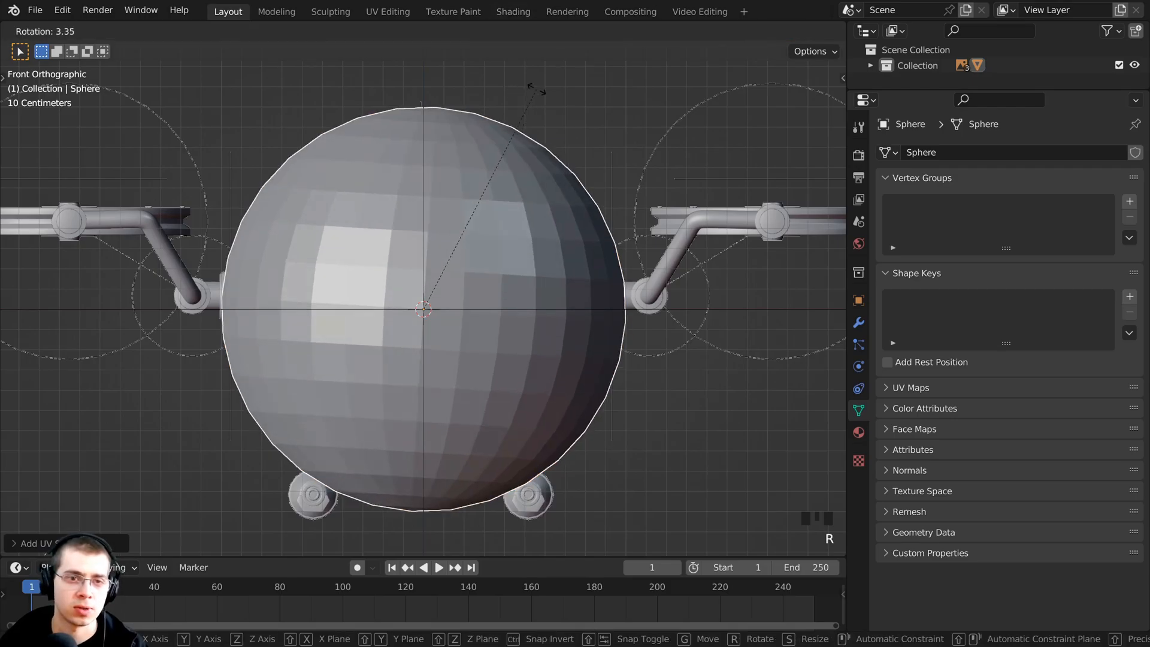
scroll(277, 498, "down", 1)
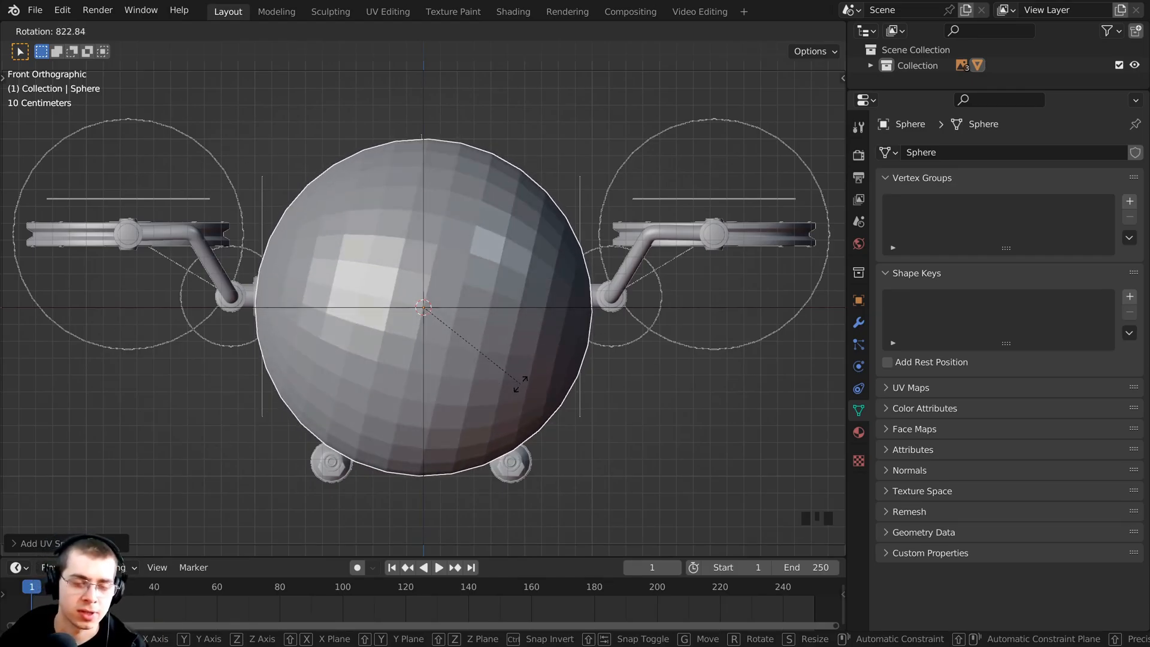
type("90")
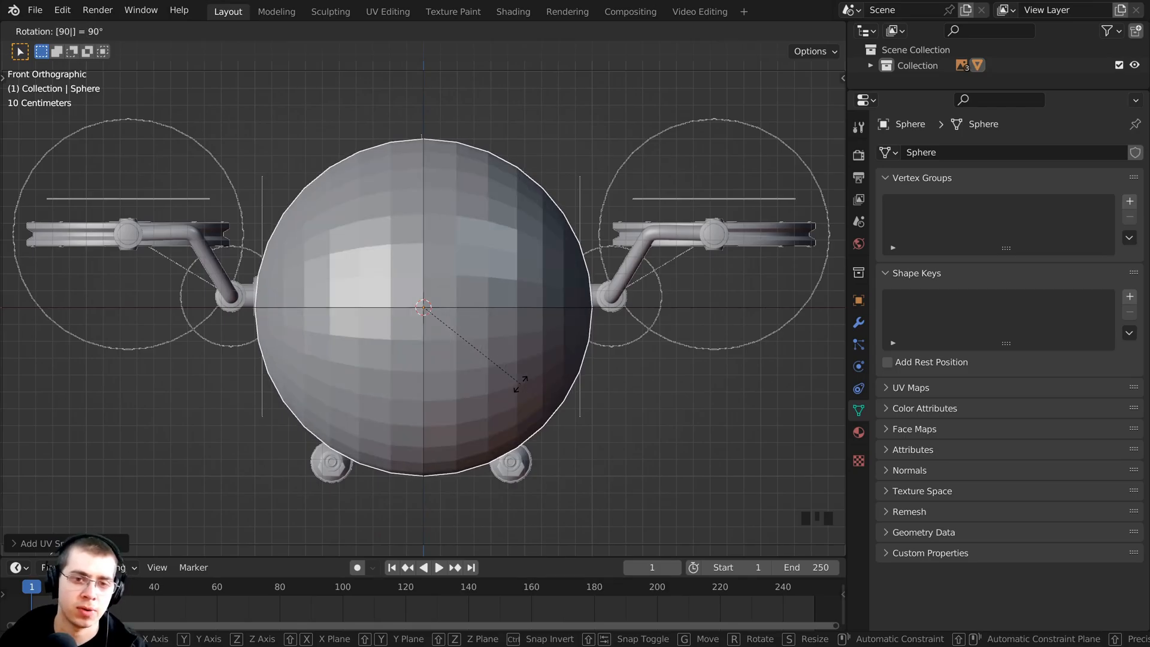
key("Return")
middle_click_drag(521, 385, 483, 400)
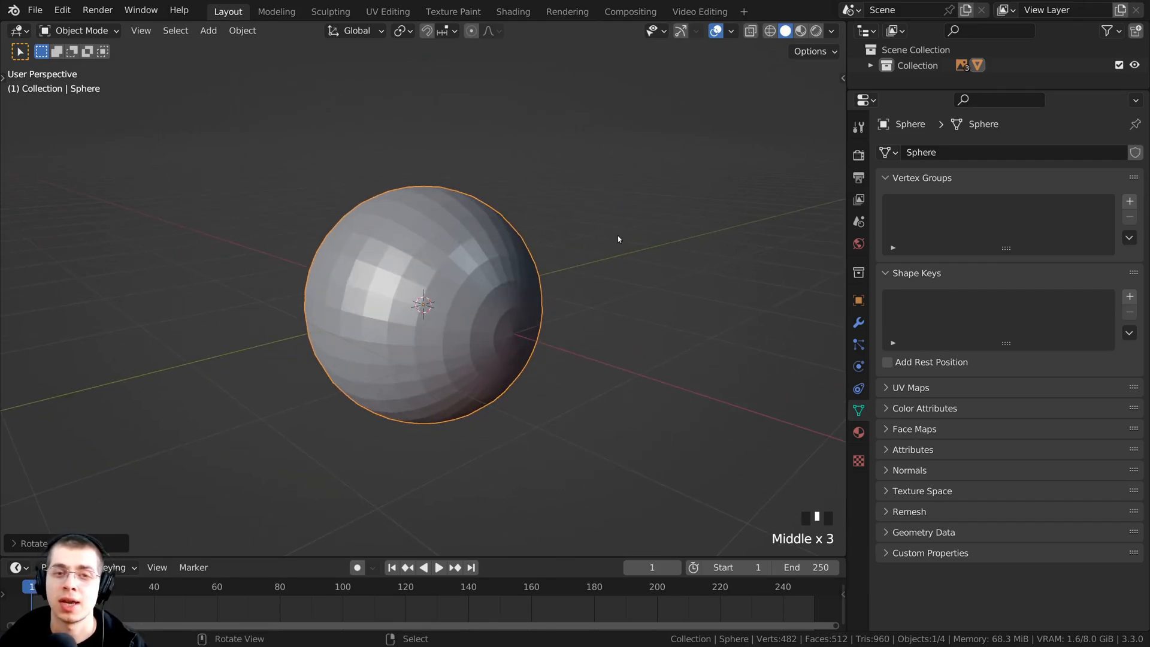
middle_click_drag(601, 239, 612, 242)
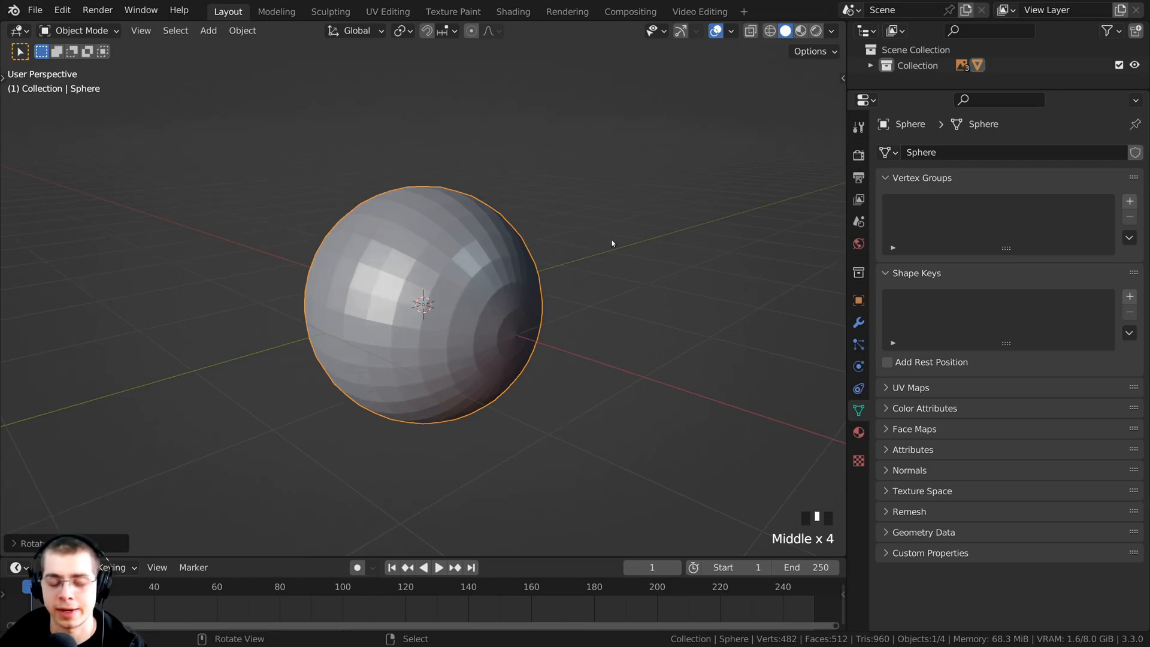
Return to the front orthographic view and display the sphere in wireframe over the blueprint.
key("KP_1")
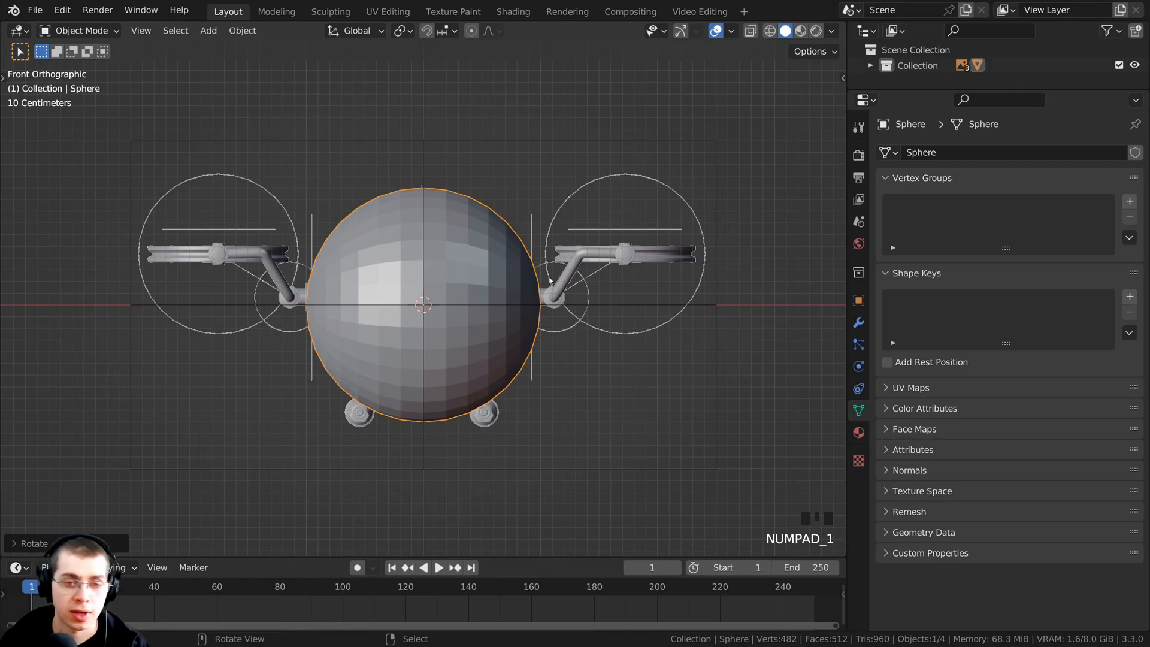
key("z")
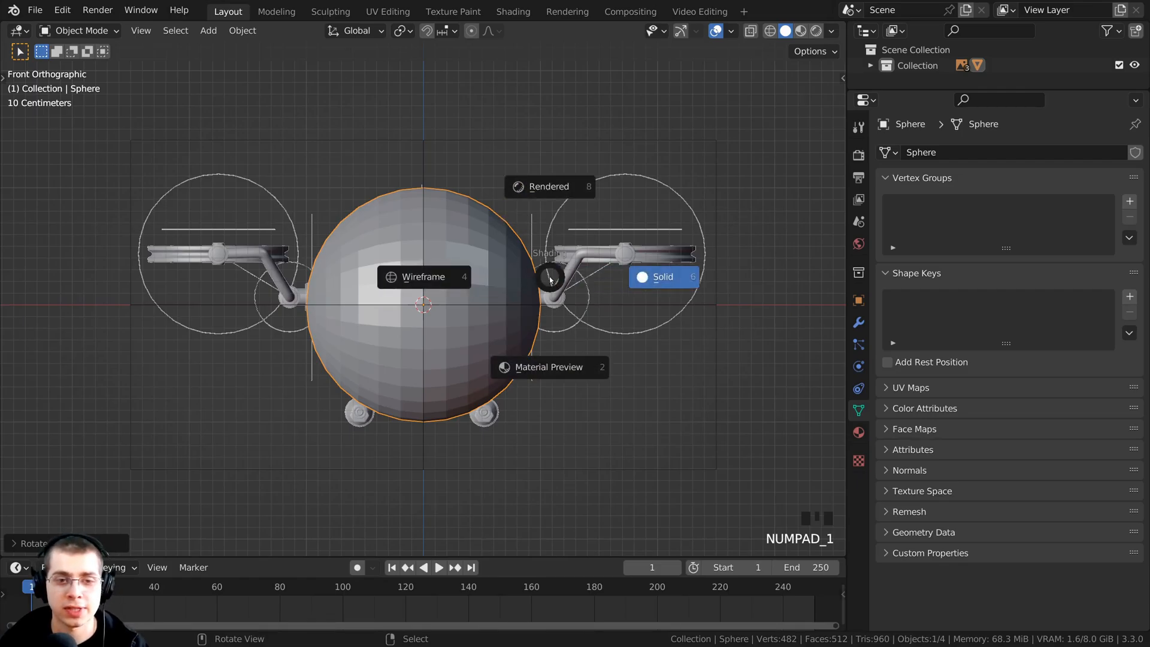
left_click(394, 282)
scroll(395, 281, "up", 2)
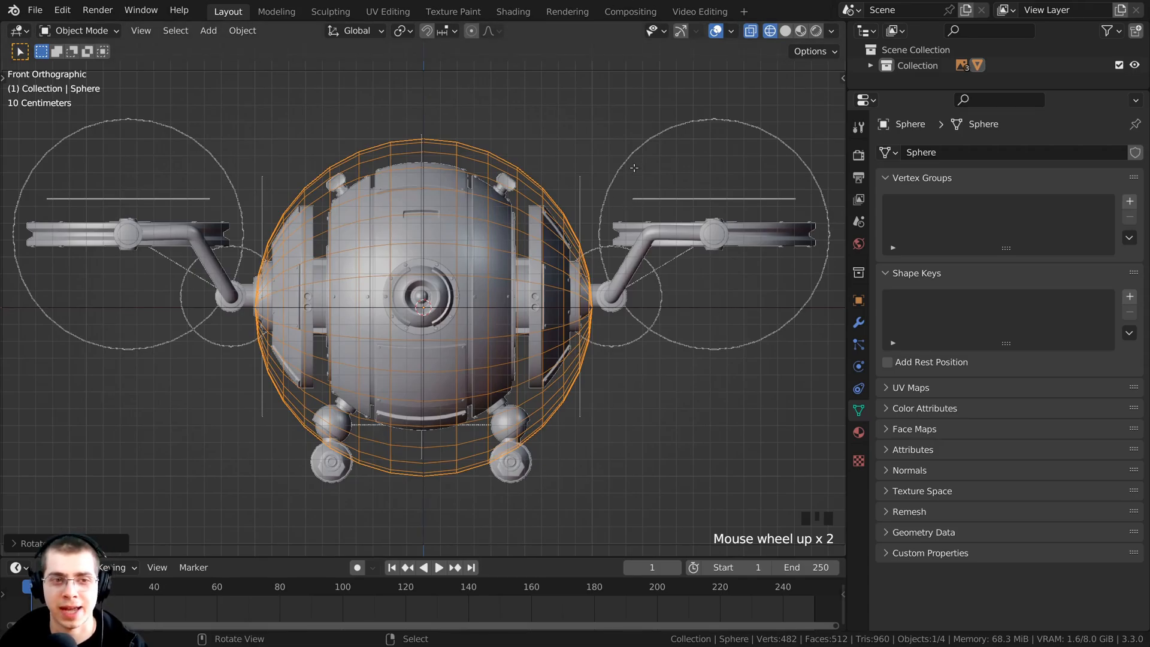
Scale the whole sphere mesh in Edit Mode to about 0.81 to match the drone body, and return to Object Mode.
key("Tab")
left_click(84, 36)
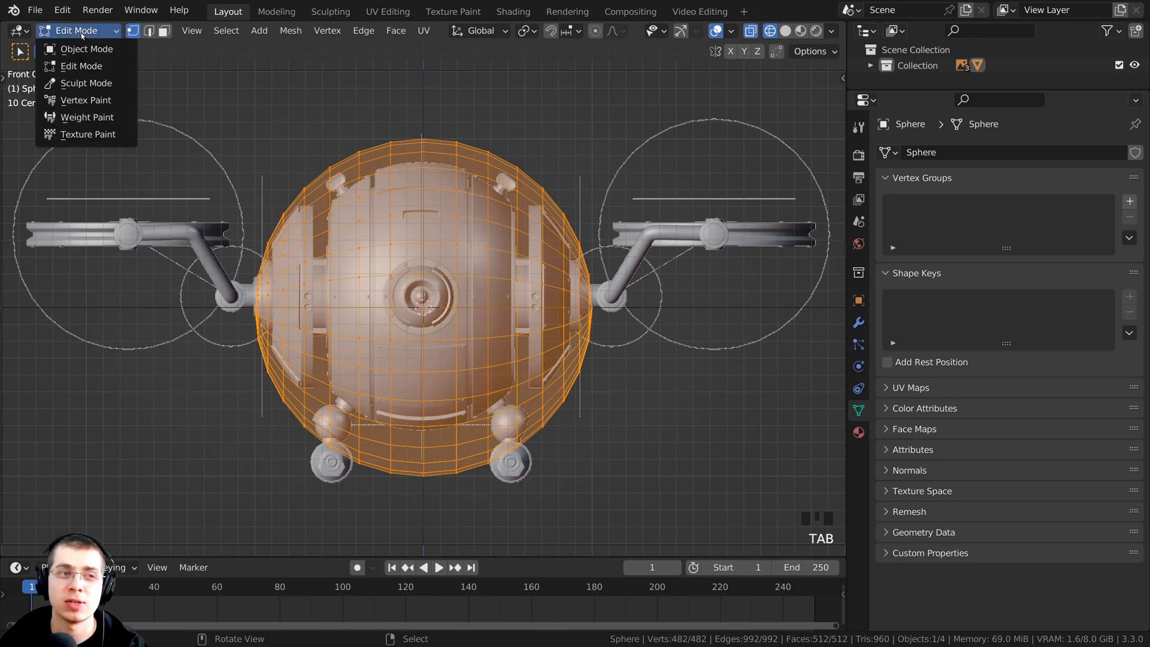
scroll(724, 378, "up", 1)
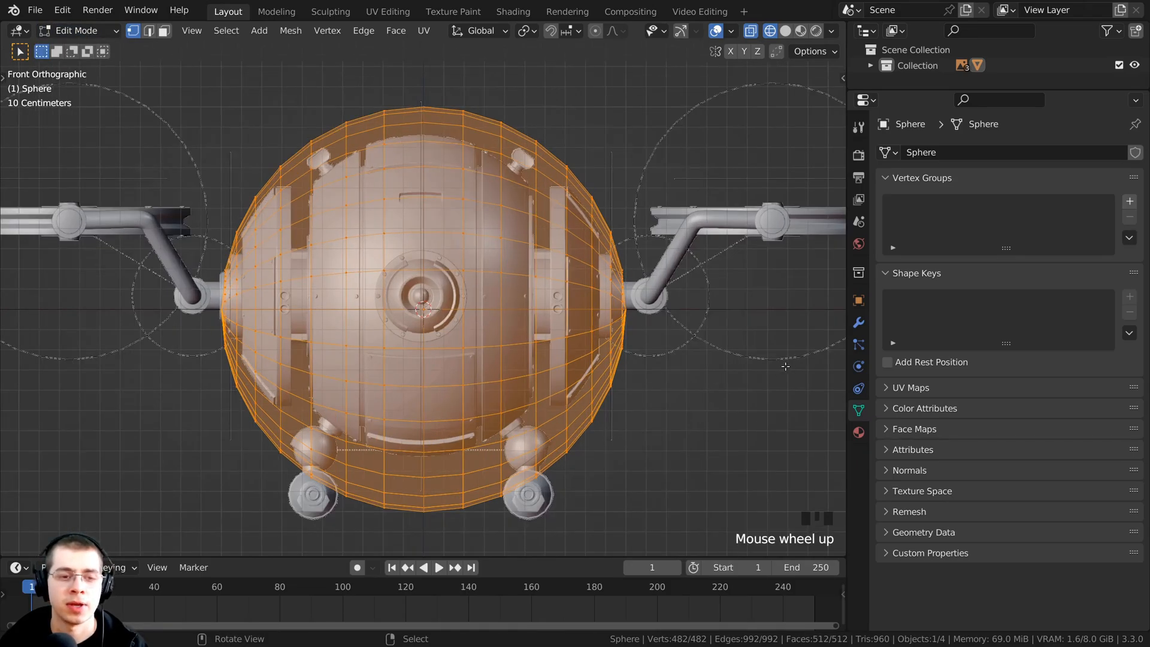
key("s")
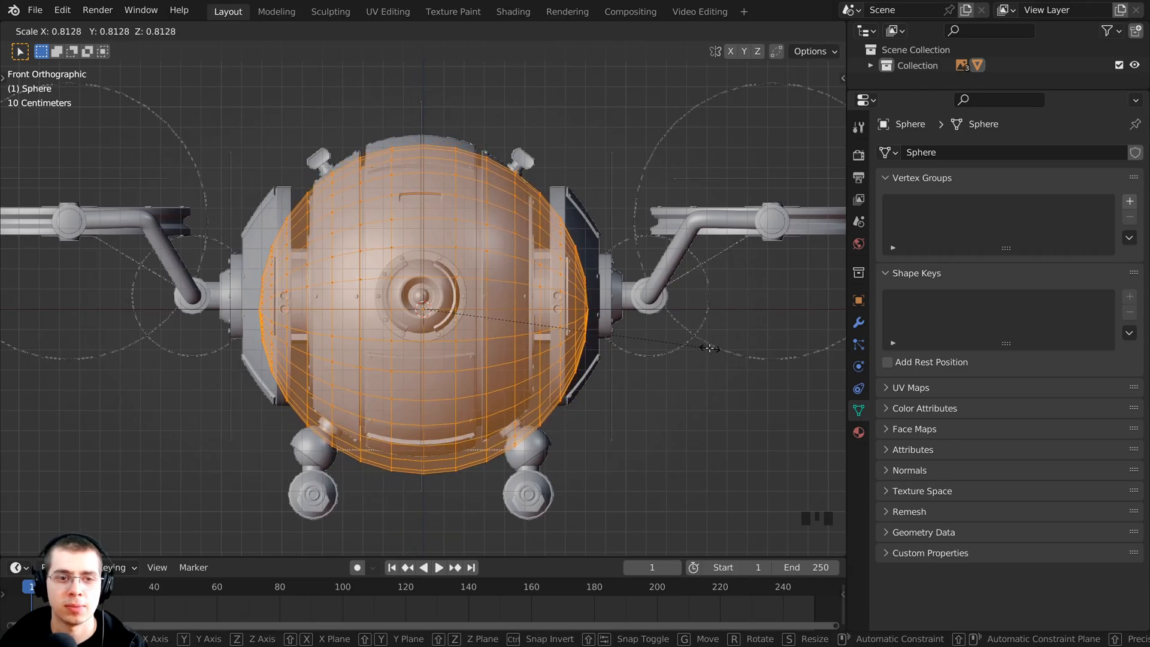
left_click(674, 355)
scroll(674, 355, "down", 1)
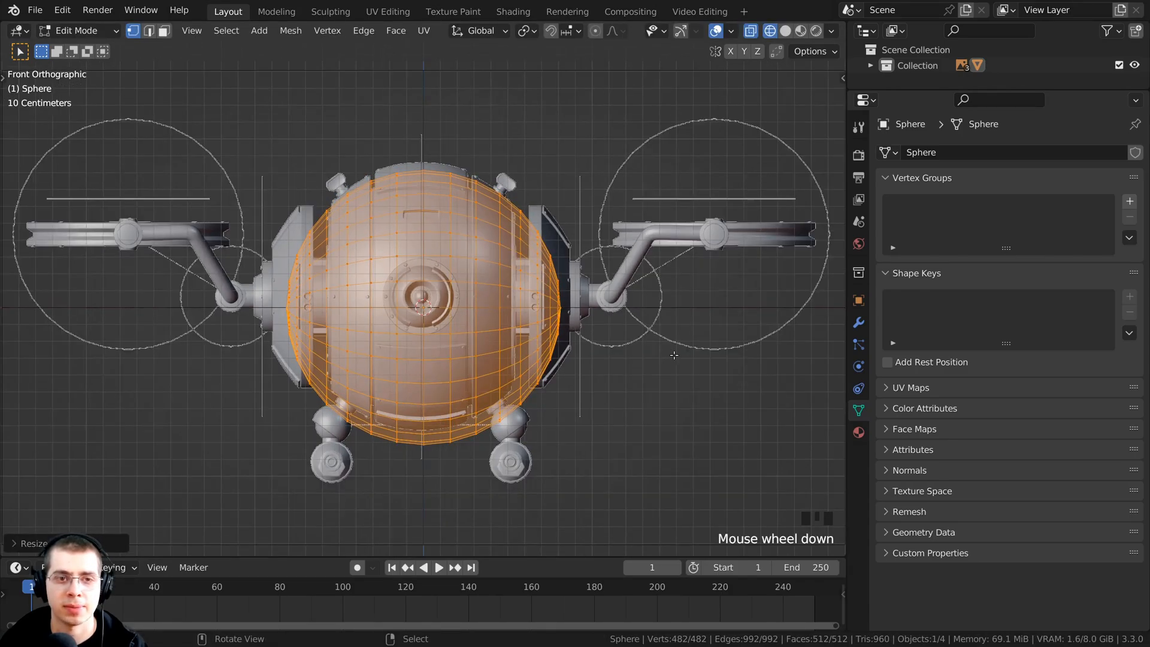
key("Tab")
Move the Front.png blueprint in the front view until the drone's body is centred on the wireframe sphere.
middle_click_drag(621, 334, 573, 332, "shift")
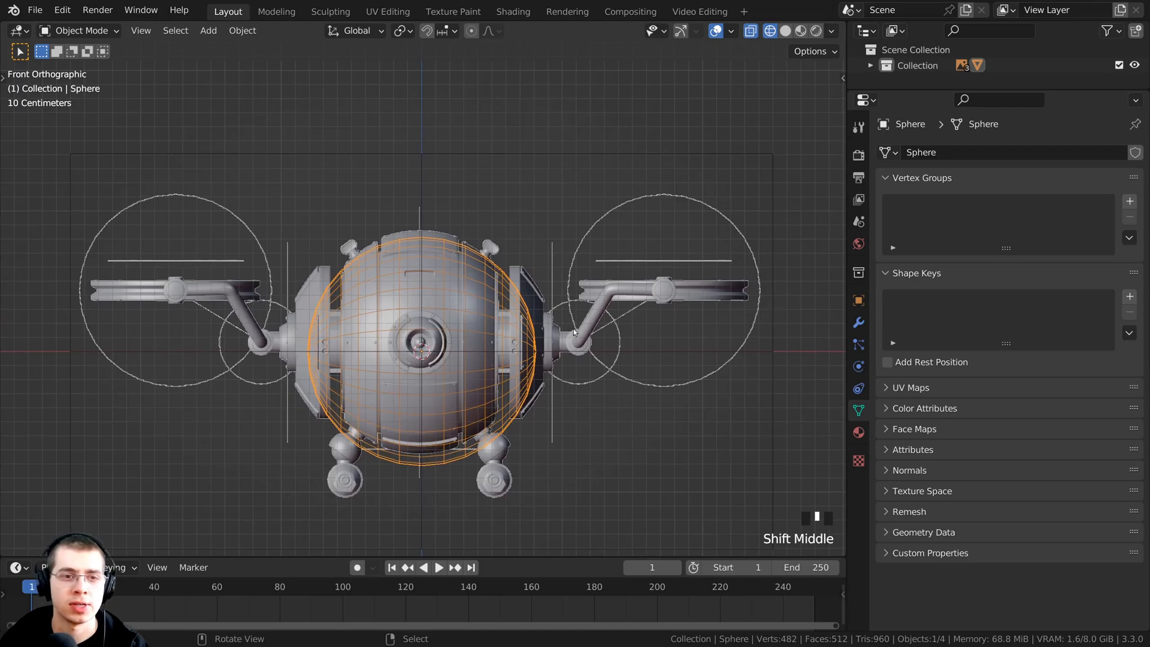
scroll(356, 151, "up", 1)
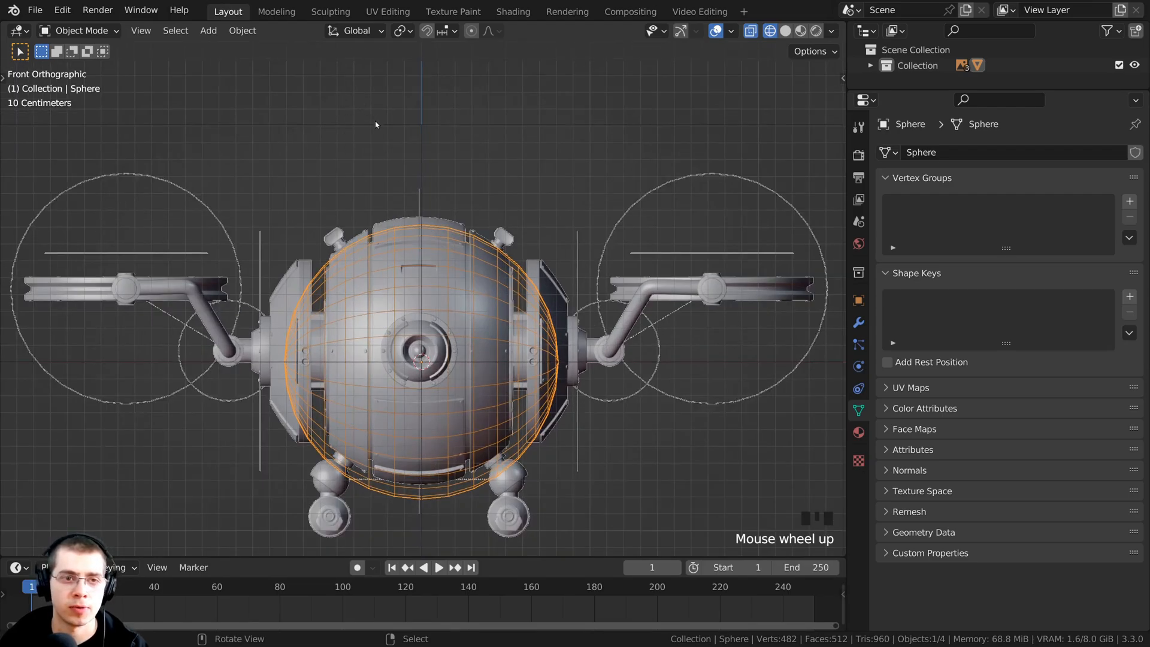
right_click(364, 123)
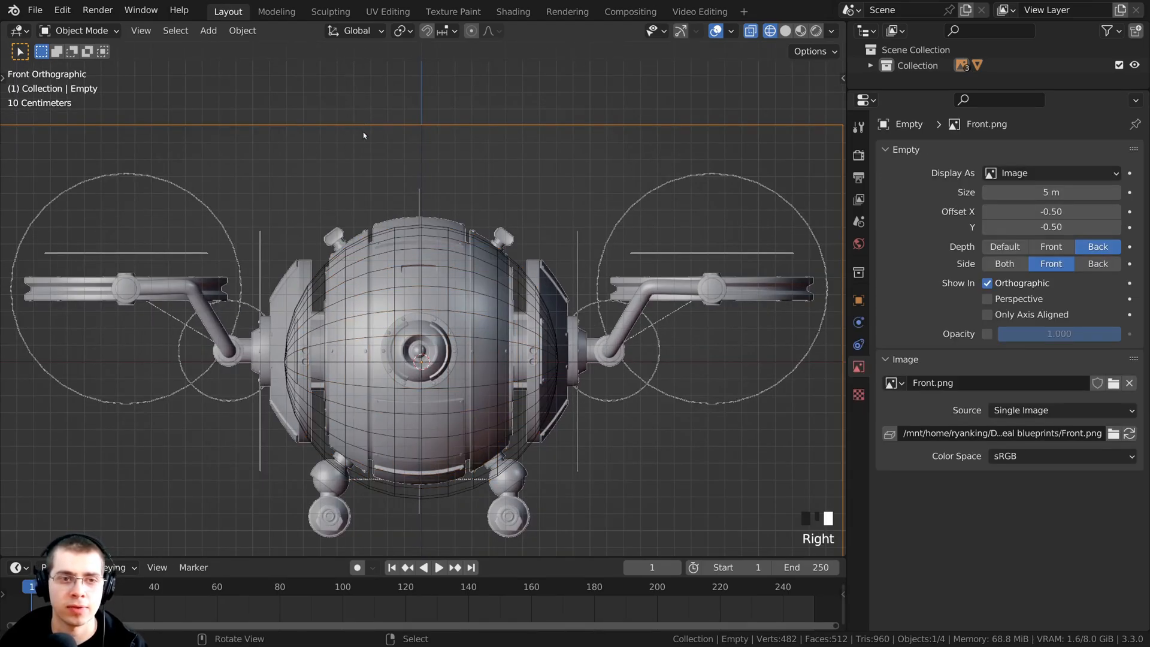
middle_click_drag(363, 134, 342, 116, "shift")
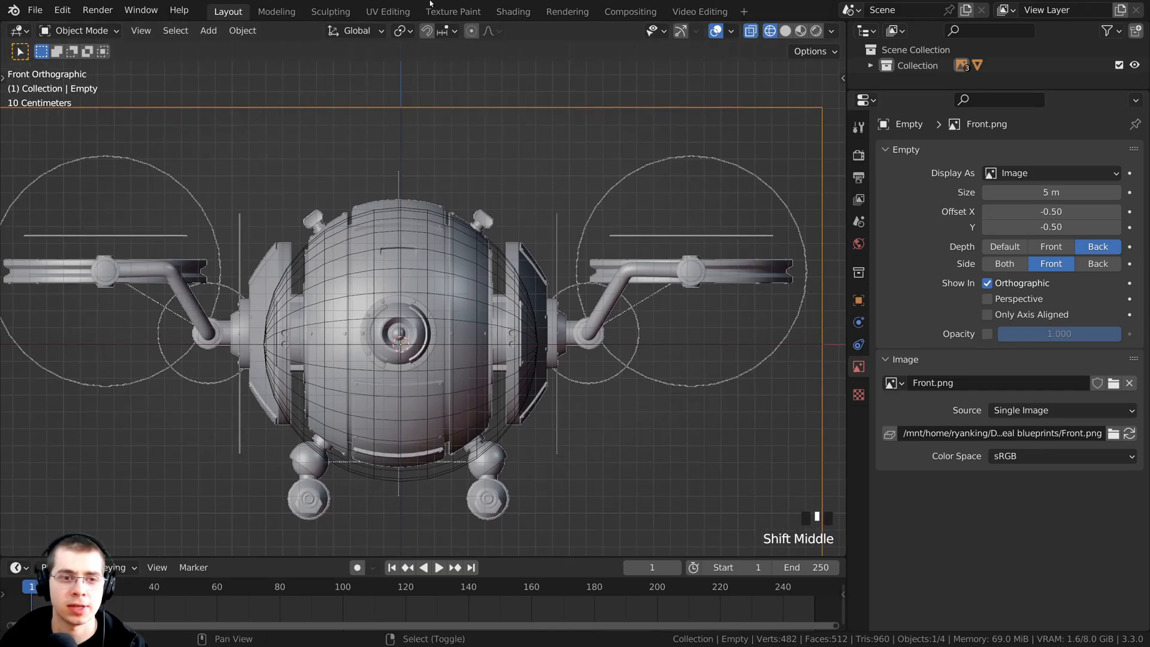
scroll(401, 193, "up", 2)
key("g")
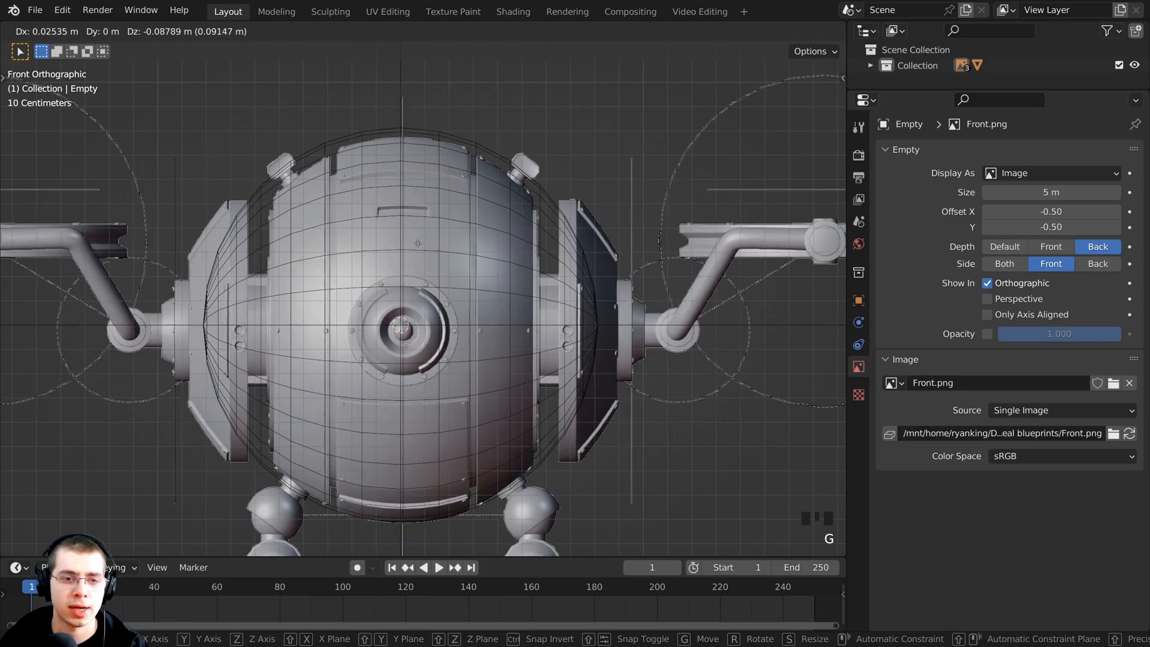
left_click(407, 222)
scroll(419, 287, "up", 2)
key("g")
left_click(462, 349)
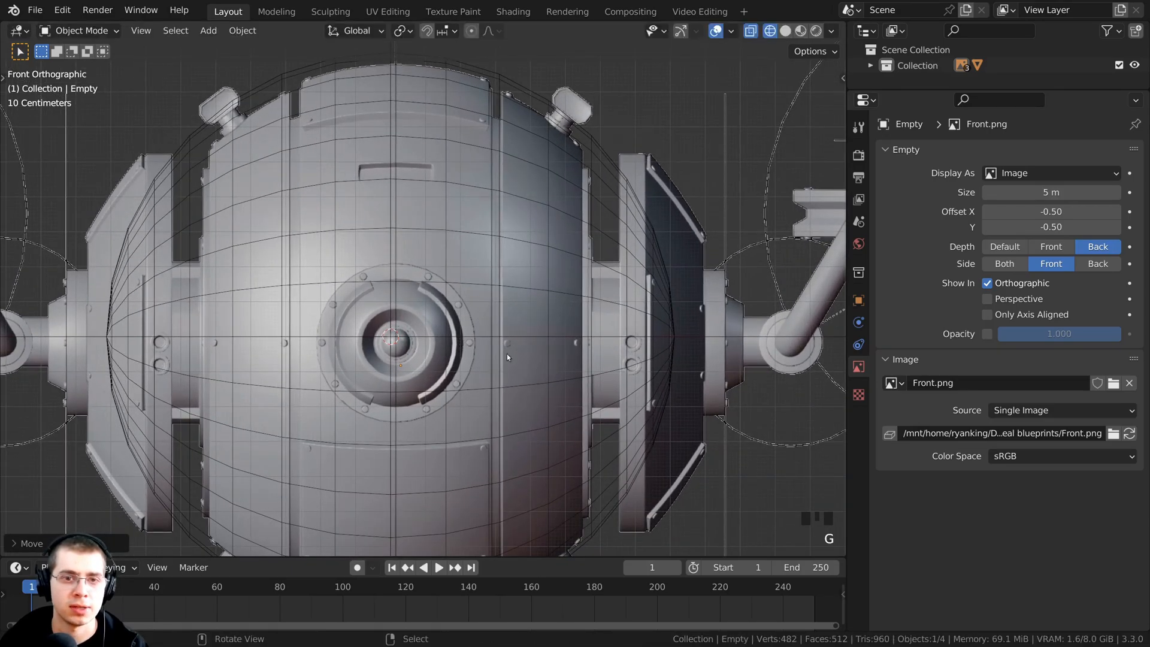
scroll(563, 372, "down", 4)
key("g")
left_click(563, 358)
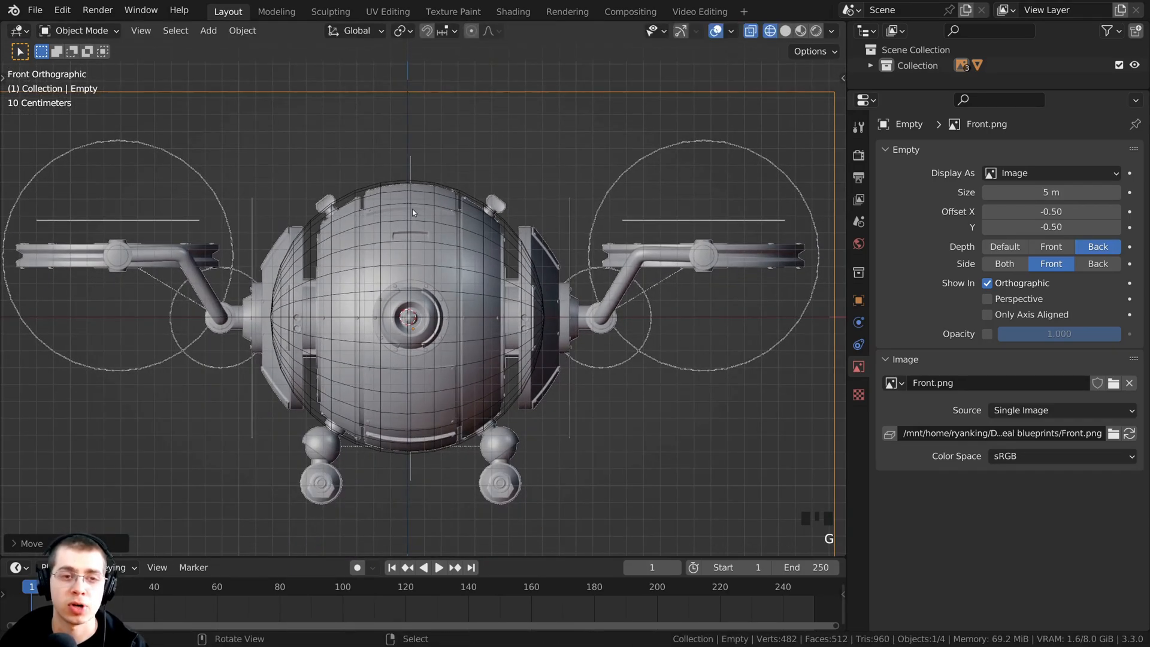
right_click(404, 194)
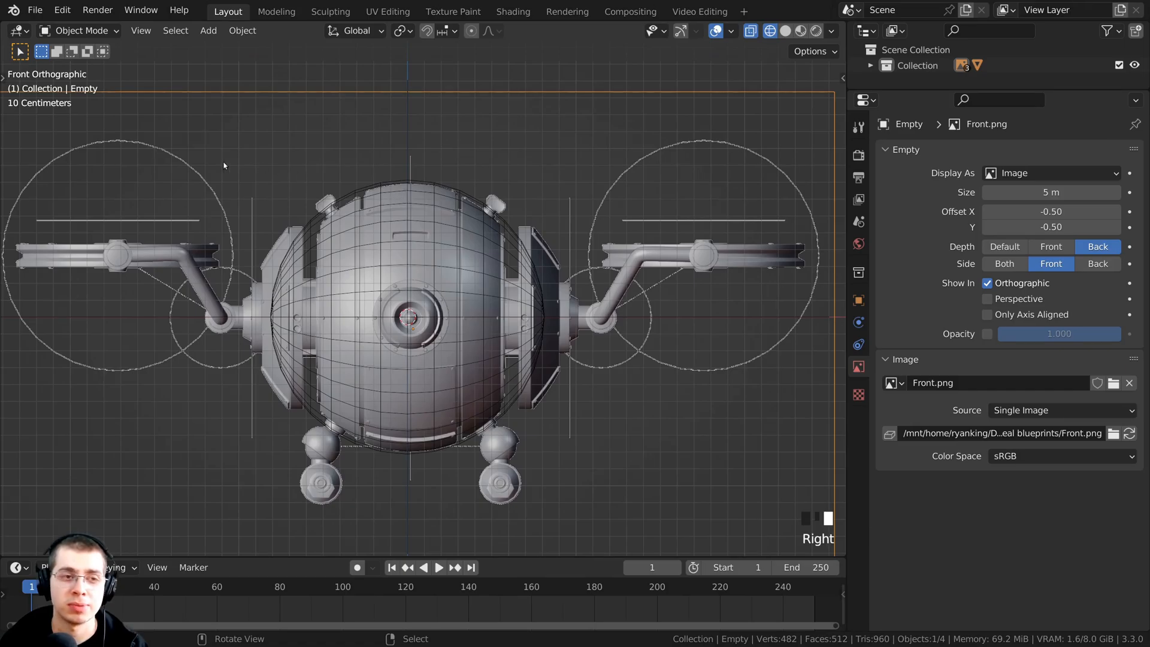
key("g")
right_click(302, 303)
left_click(333, 297)
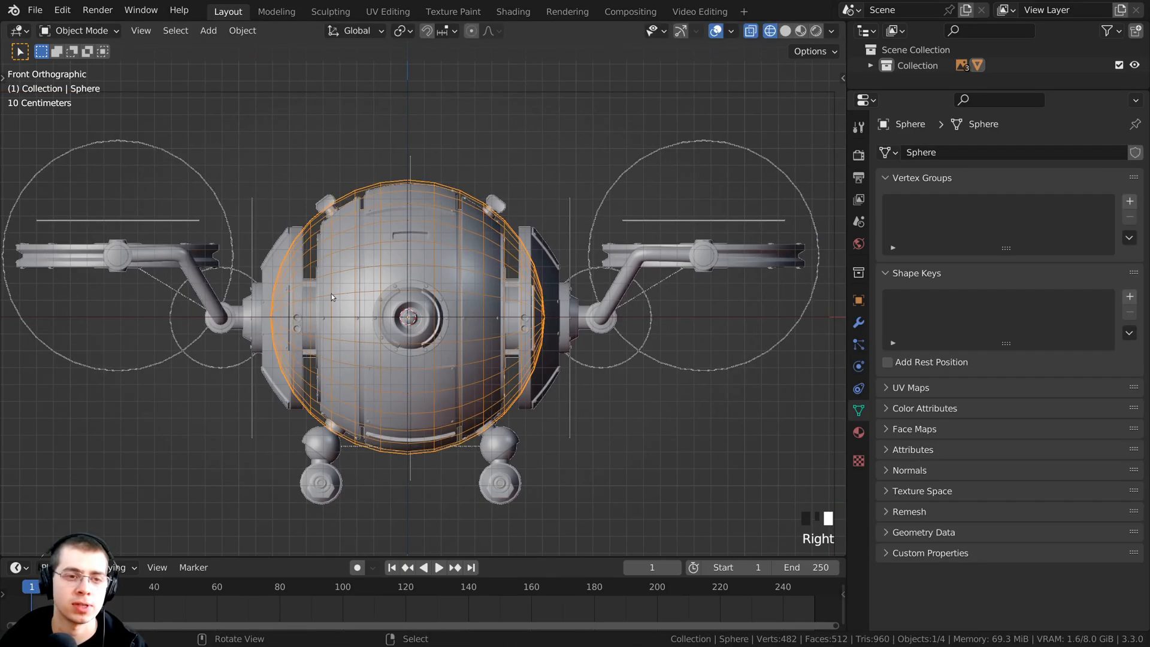
key("g")
right_click(336, 300)
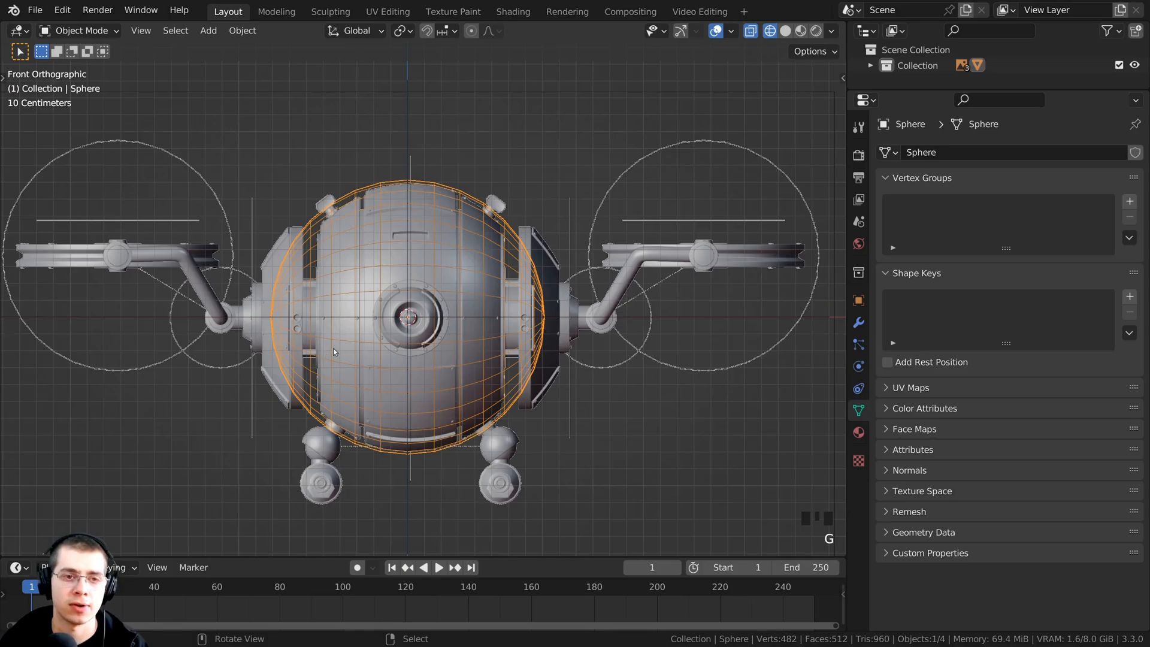
left_click(418, 94)
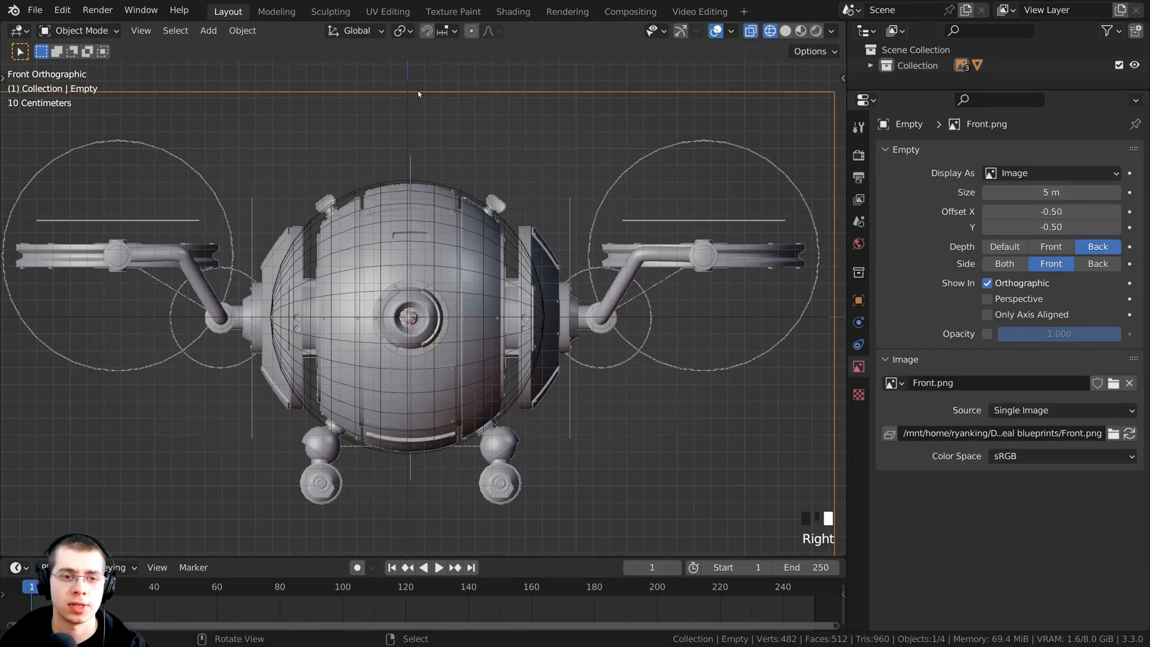
Nudge the Front.png blueprint in the front view until the upper and lower edges of the drone's body fit the wireframe sphere.
scroll(436, 337, "up", 4)
key("g")
right_click(416, 346)
middle_click_drag(415, 346, 421, 339, "shift")
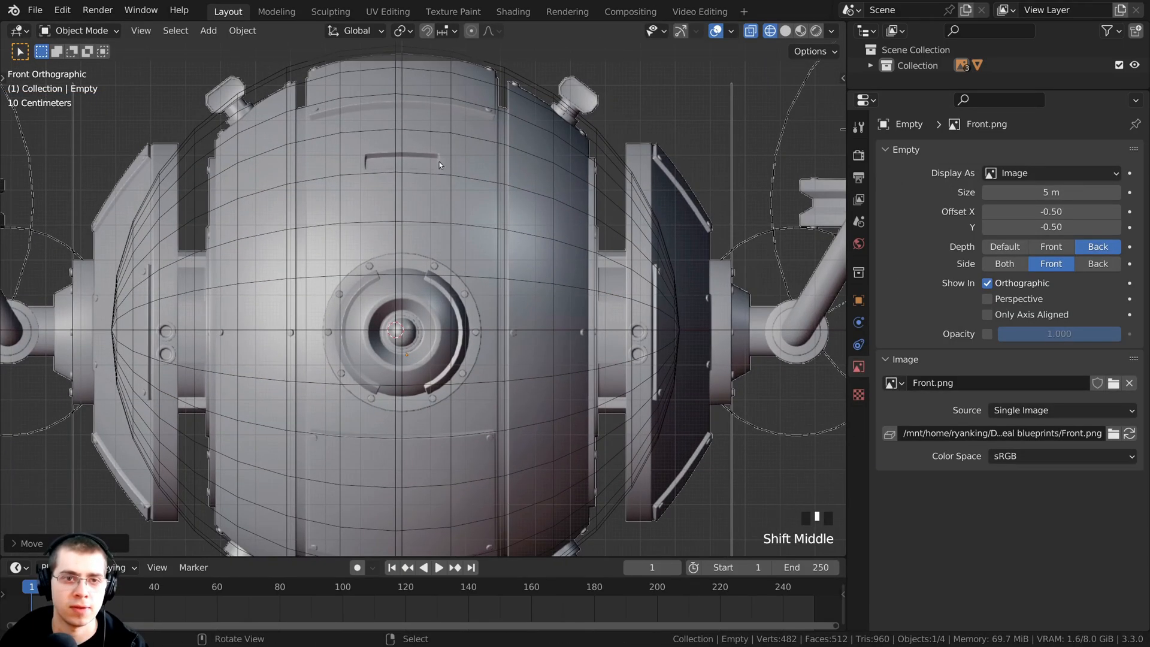
scroll(203, 192, "up", 2)
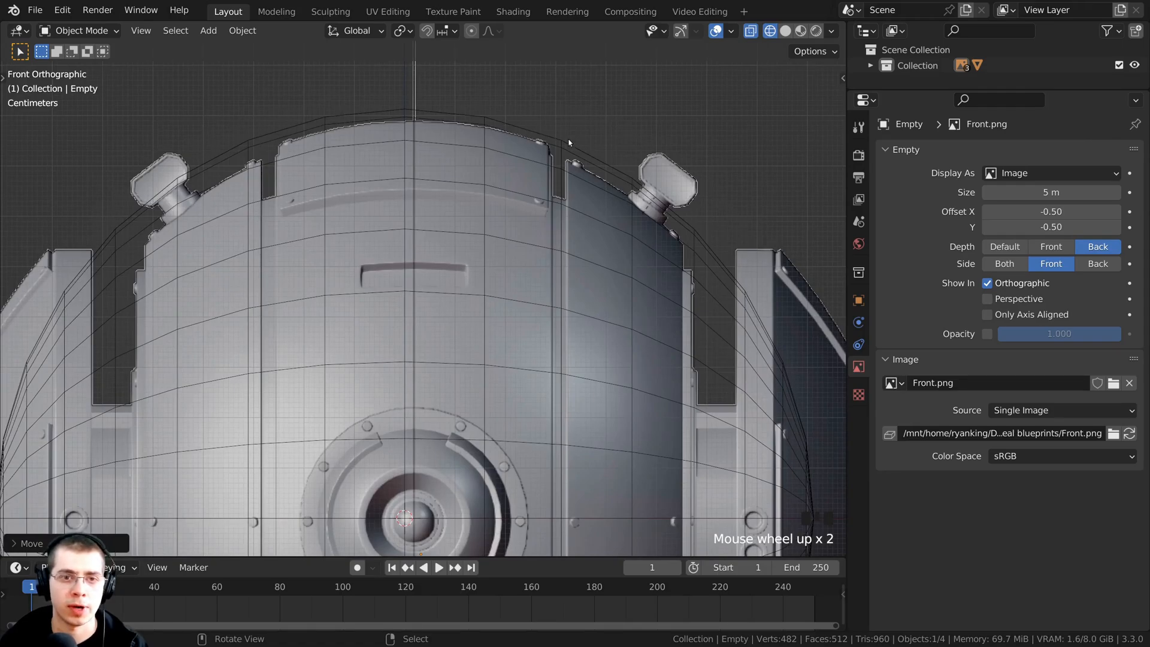
scroll(575, 163, "down", 3)
middle_click_drag(420, 287, 304, 388, "shift")
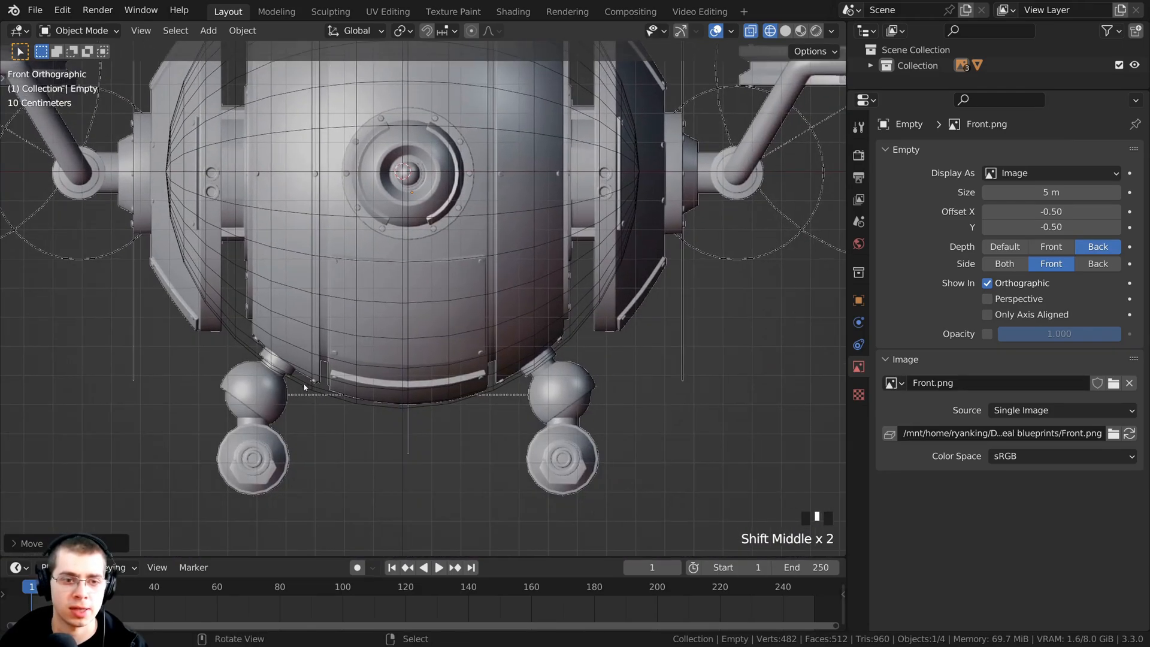
key("g")
left_click(404, 335)
middle_click_drag(407, 273, 411, 382, "shift")
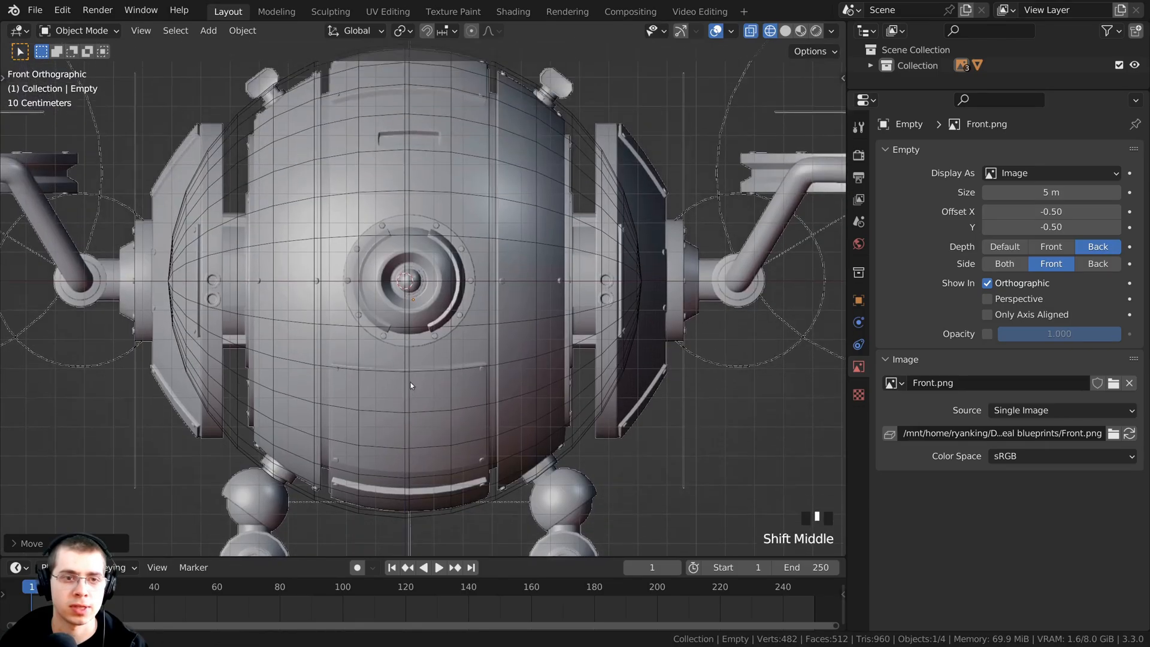
Fine-tune the Front.png blueprint's position so the drone's round lens is centred on the world origin.
scroll(433, 311, "up", 4)
key("g")
left_click(424, 308)
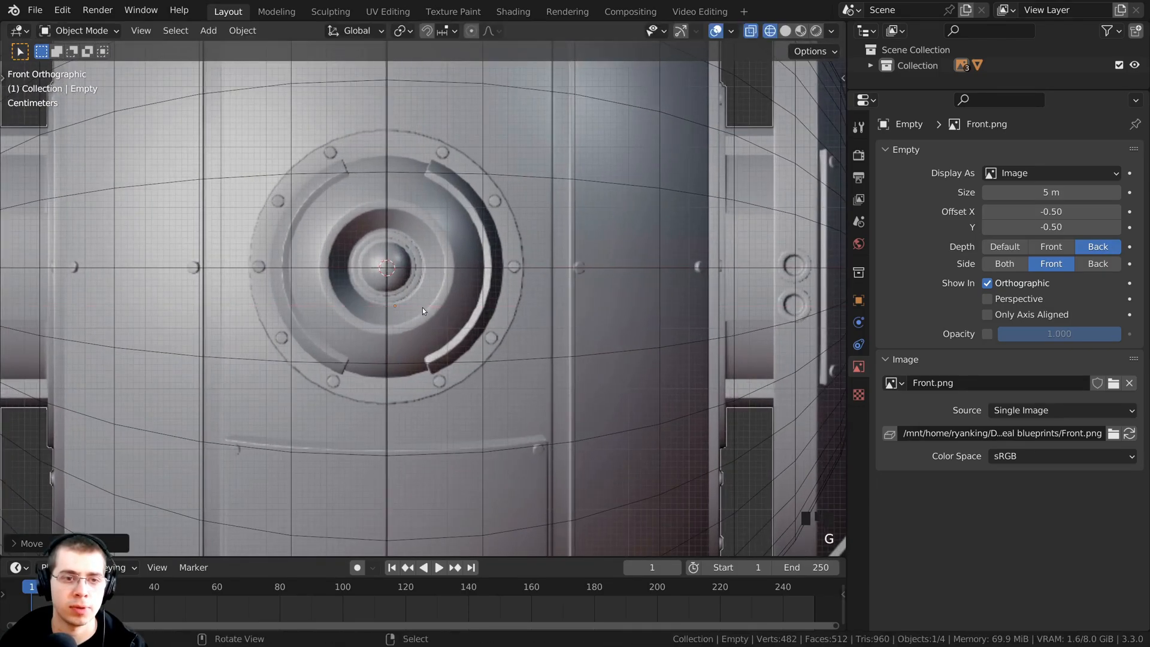
key("g")
key("Escape")
scroll(470, 372, "down", 6)
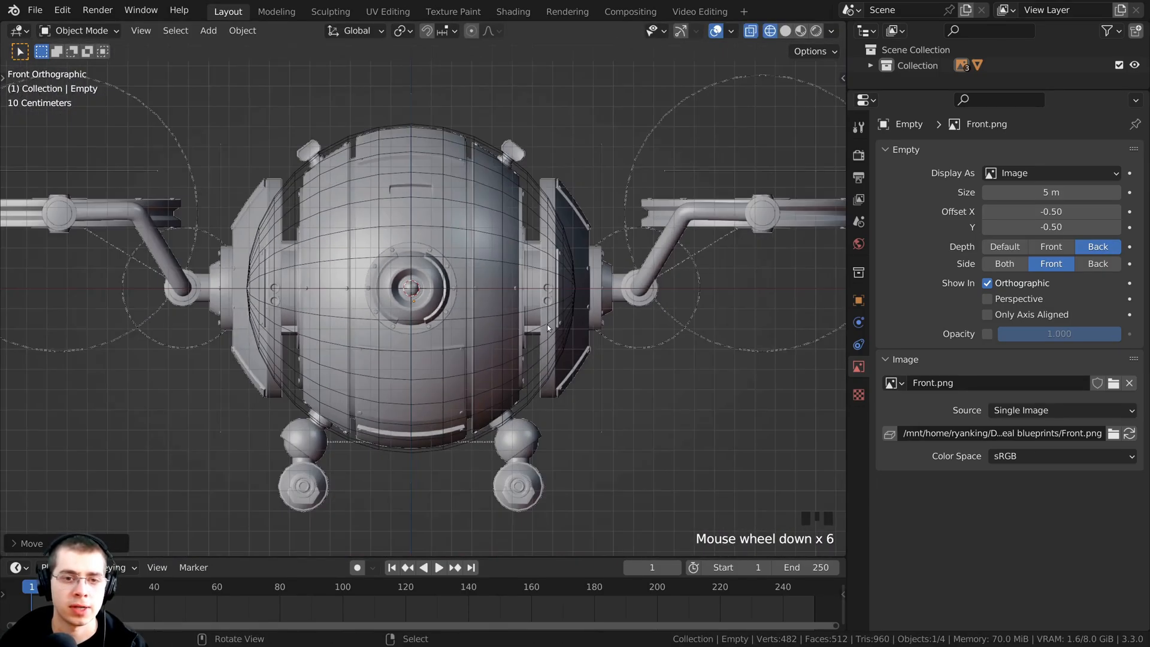
Scale the whole sphere mesh in Edit Mode to about 0.99 for a closer body fit, and return to Object Mode.
left_click(537, 309)
scroll(724, 239, "up", 1)
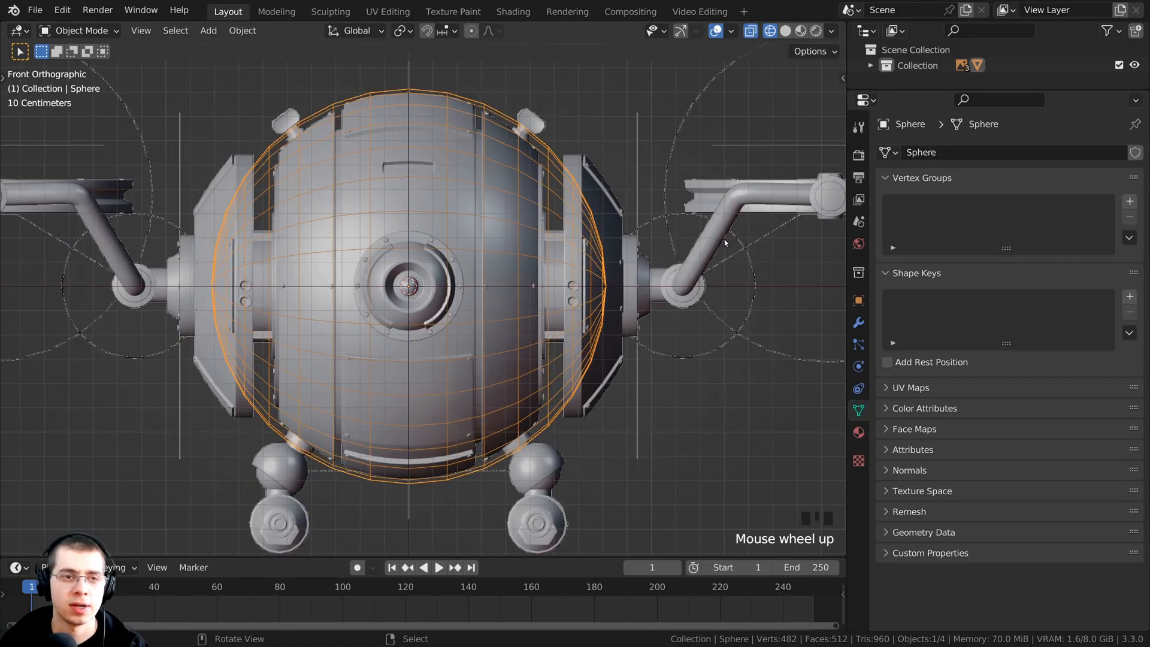
key("Tab")
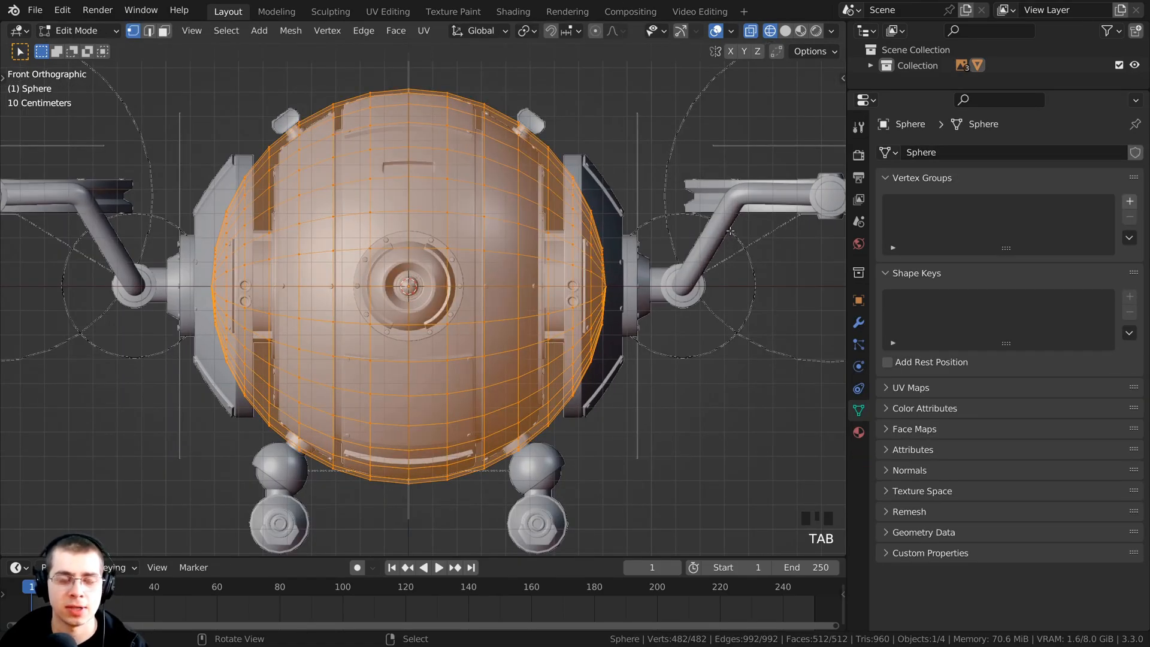
key("a")
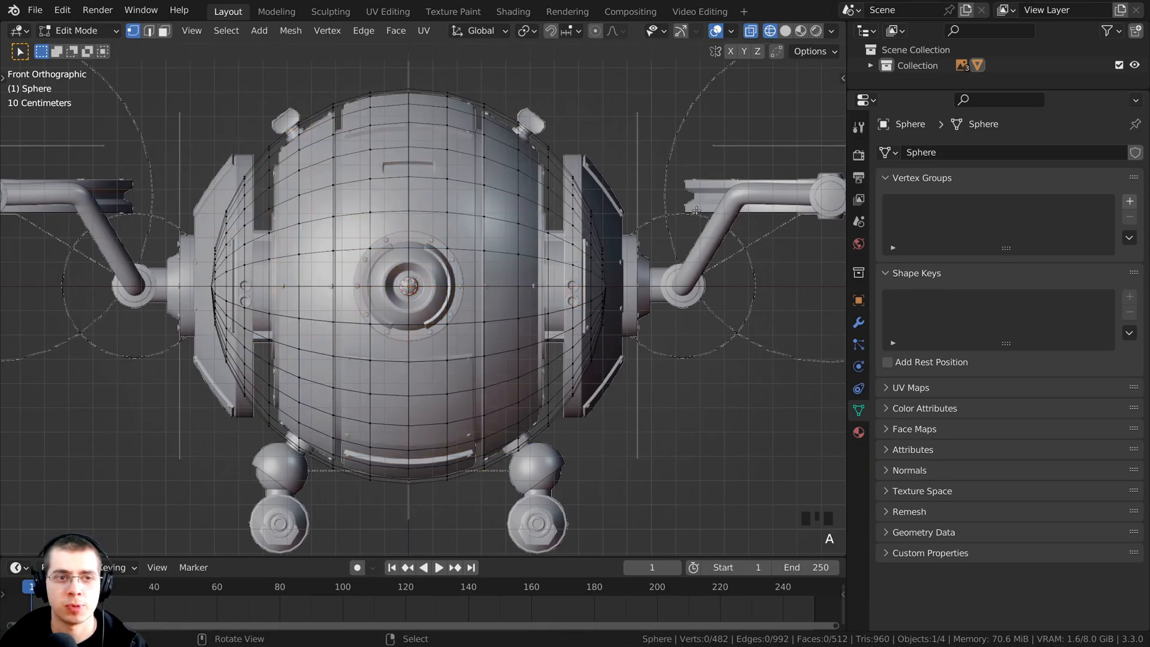
key("a")
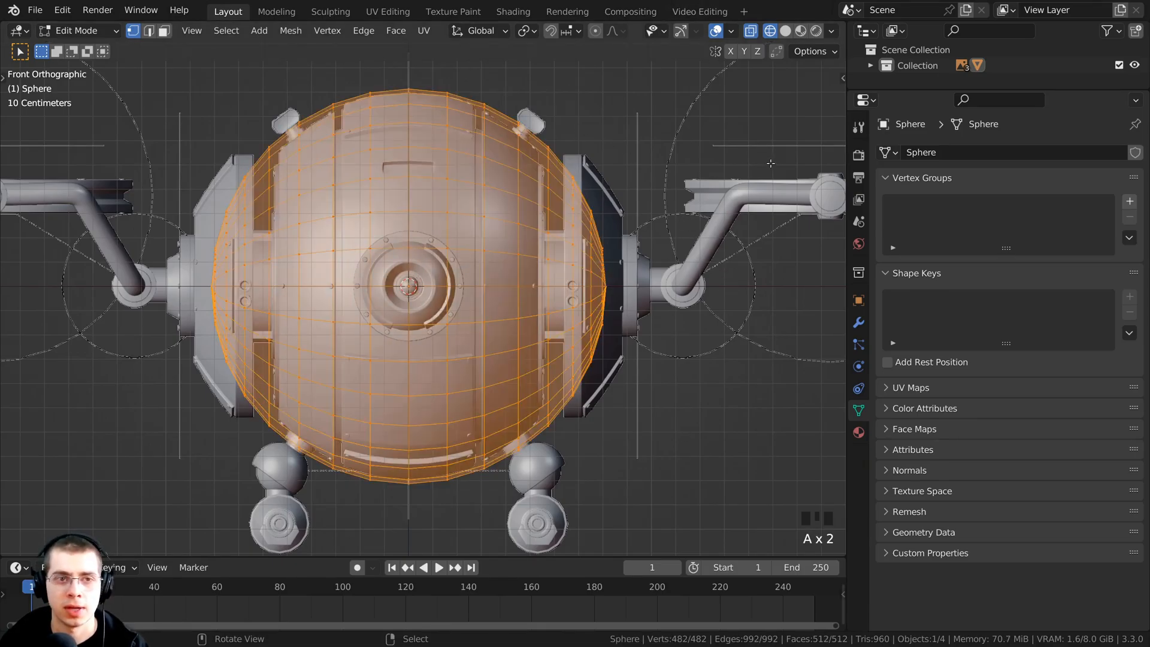
key("s")
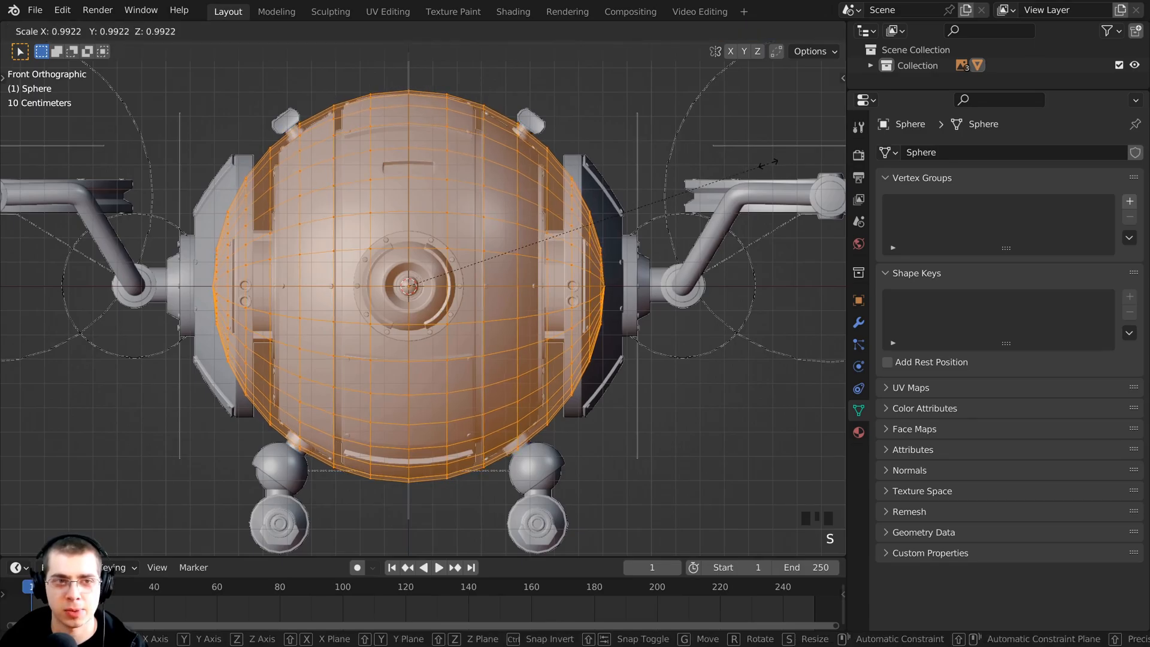
left_click(767, 163)
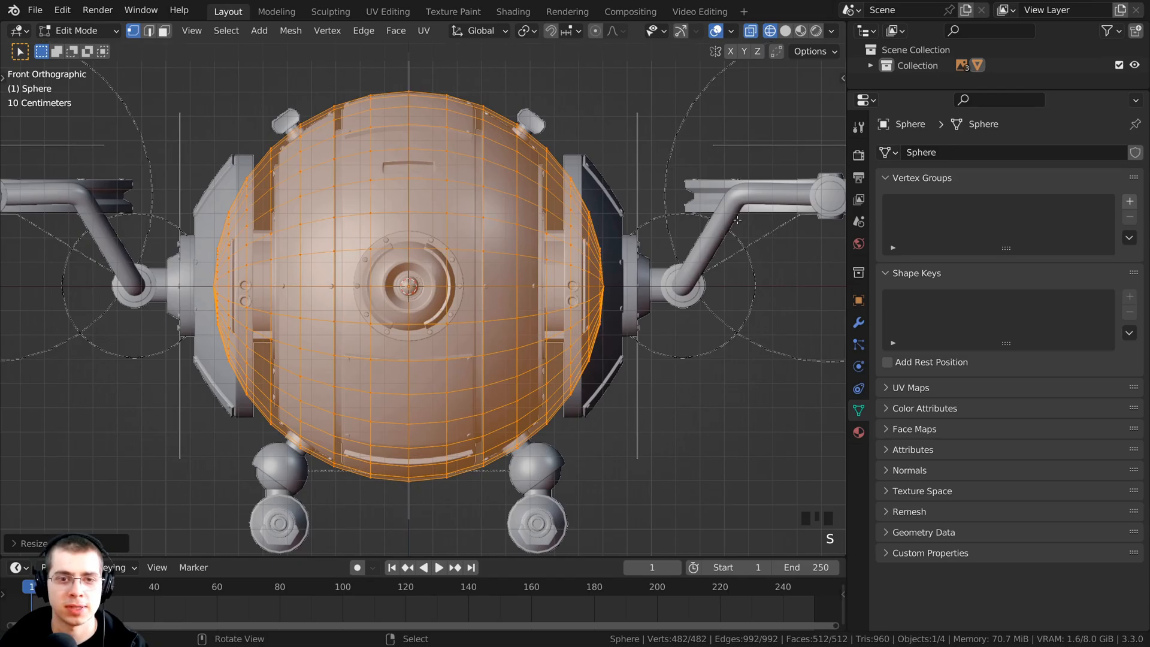
key("Tab")
Select the Front.png blueprint again and check the drone's lens against the world origin up close.
key("alt+a")
right_click(413, 68)
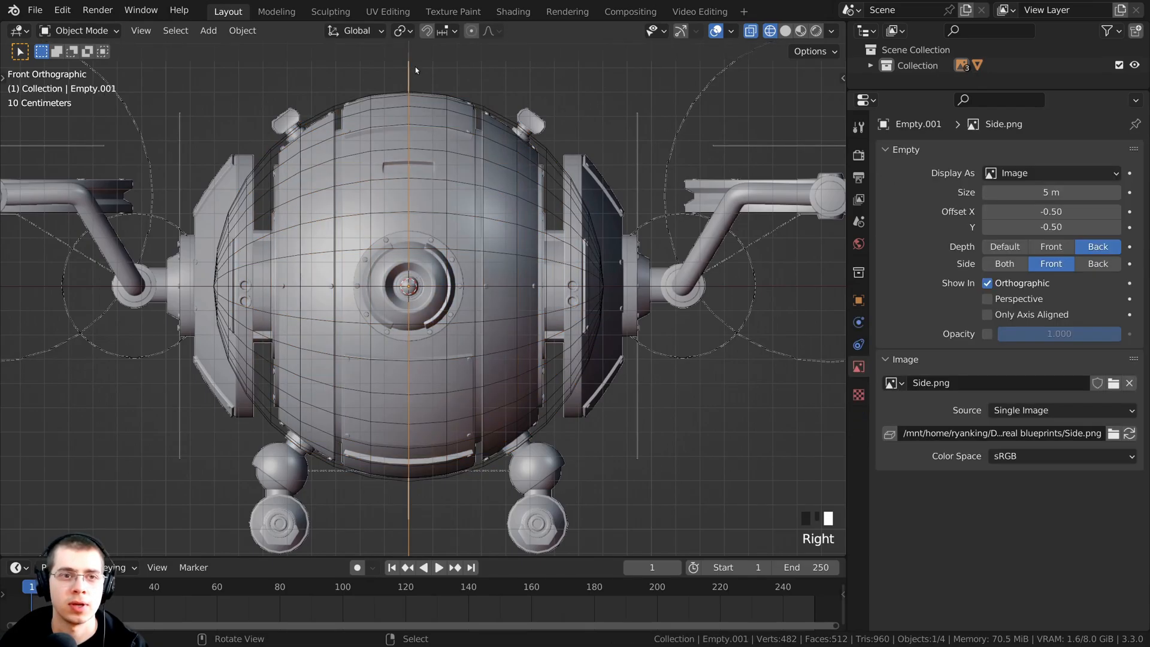
middle_click_drag(415, 67, 429, 149, "shift")
scroll(514, 175, "down", 4)
right_click(516, 180)
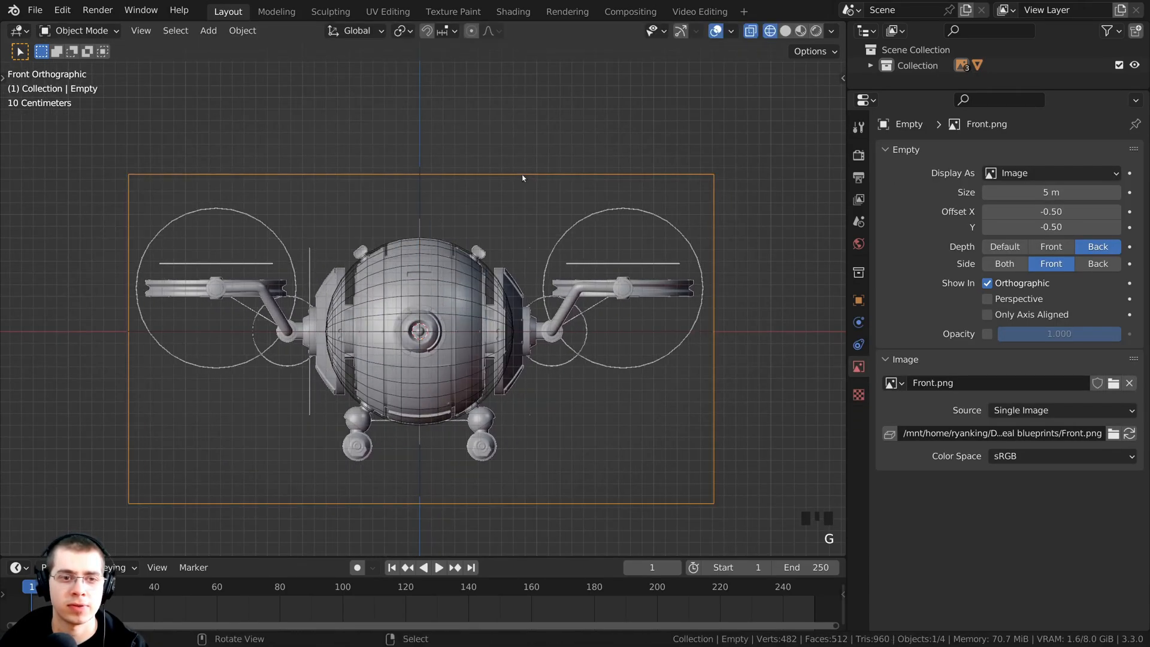
scroll(425, 450, "up", 8)
middle_click_drag(426, 450, 415, 297, "shift")
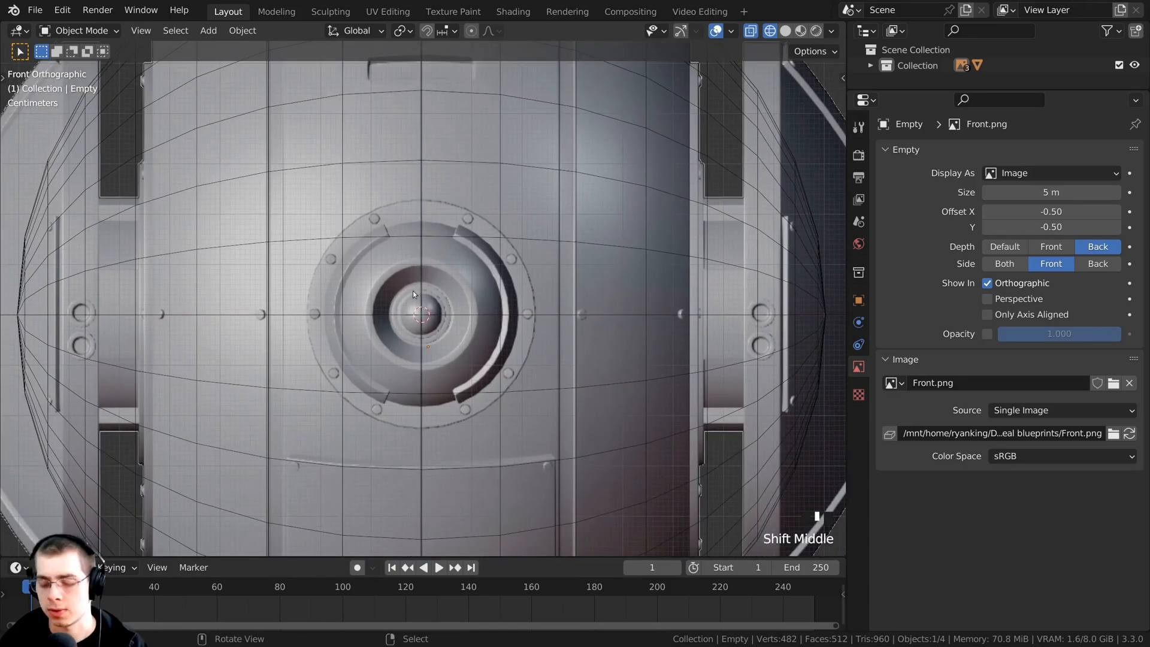
Select the Side.png blueprint in the right orthographic view and lower it along Z towards the sphere's outline.
key("KP_3")
scroll(469, 297, "down", 4)
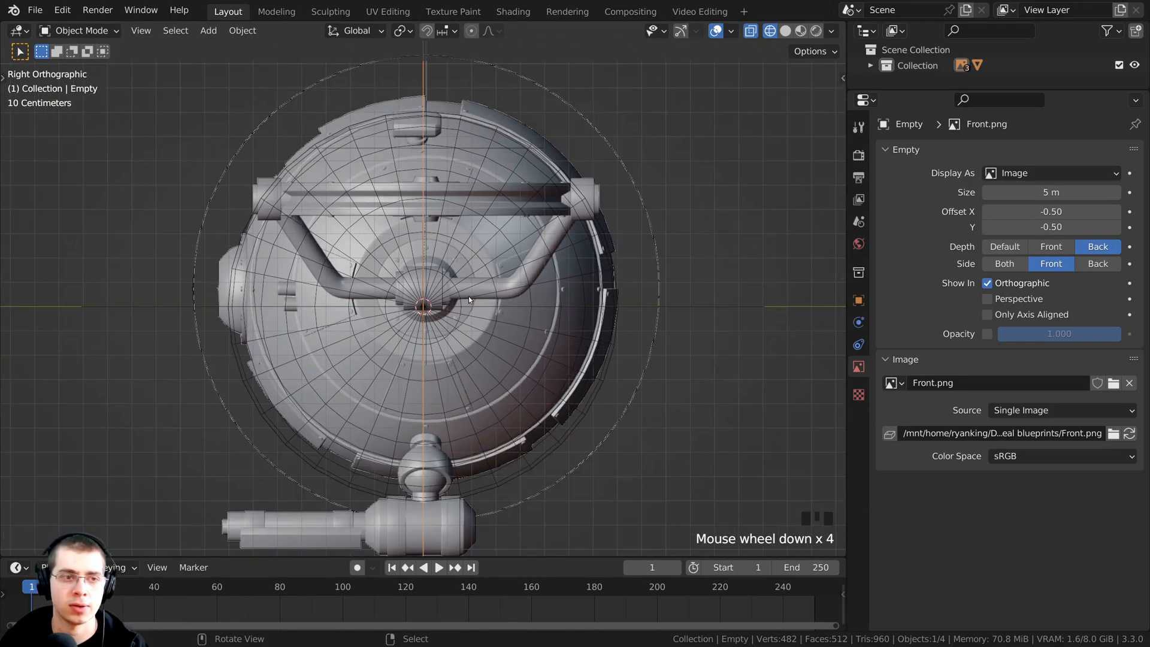
scroll(463, 296, "down", 3)
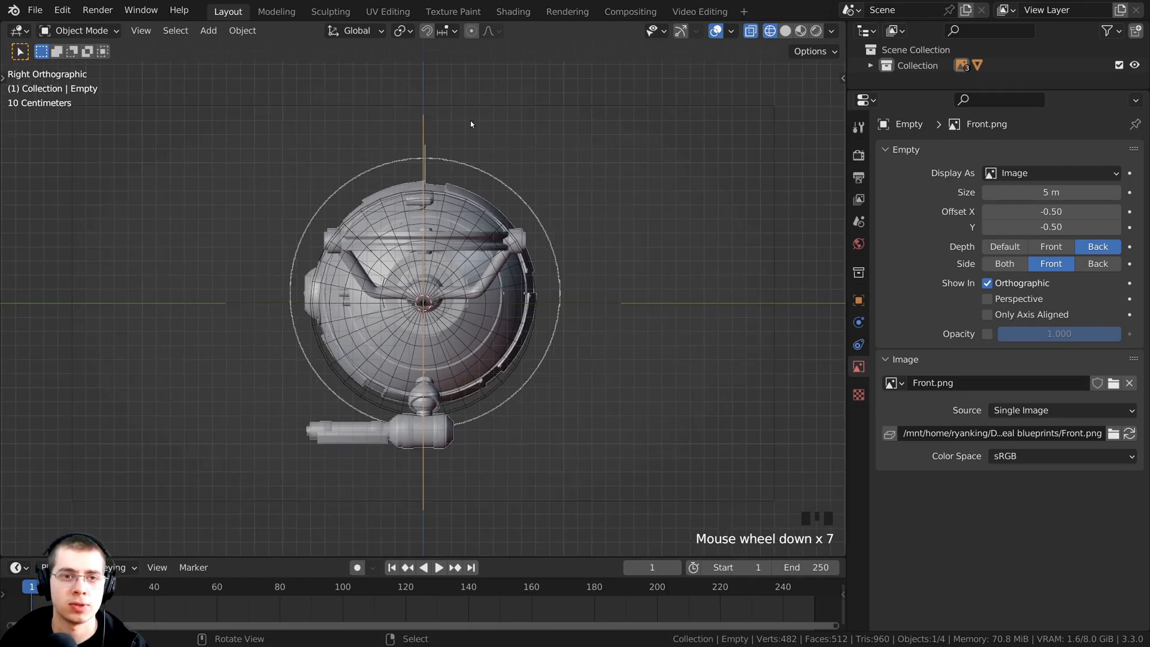
right_click(472, 106)
scroll(463, 231, "up", 3)
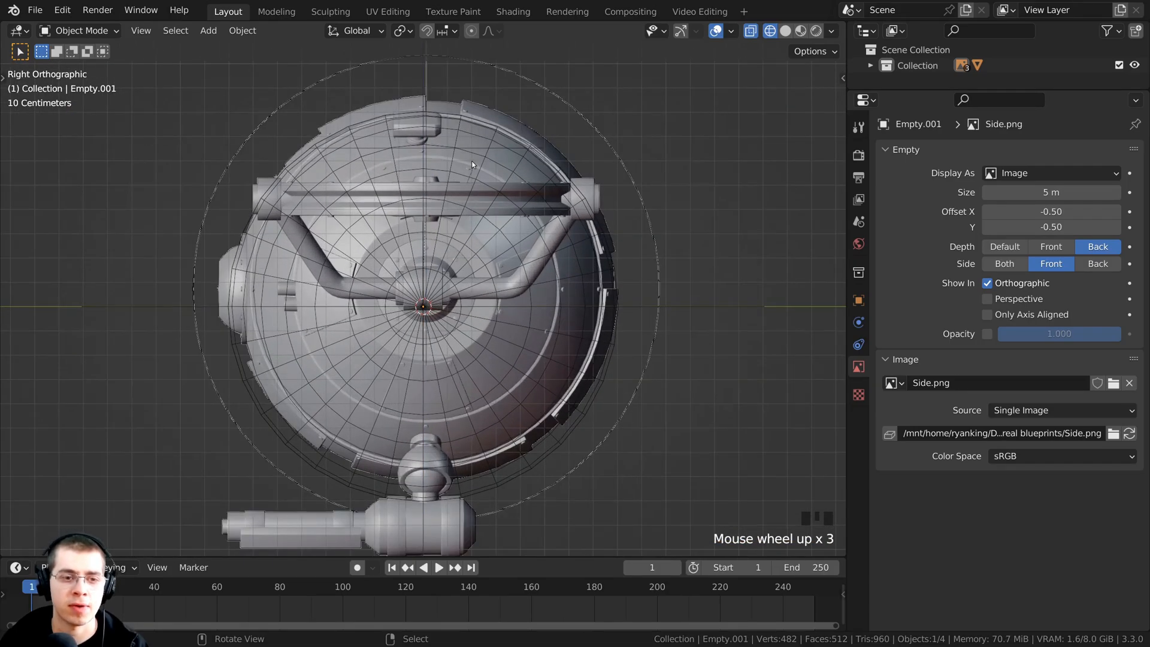
middle_click_drag(424, 351, 415, 256, "shift")
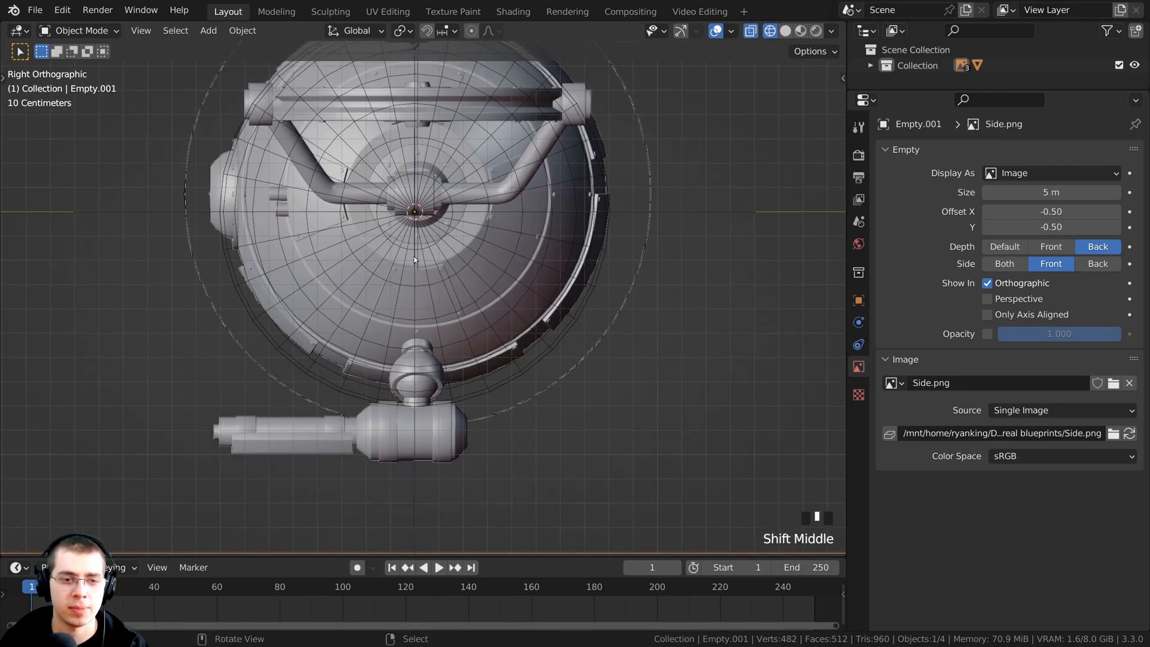
key("g")
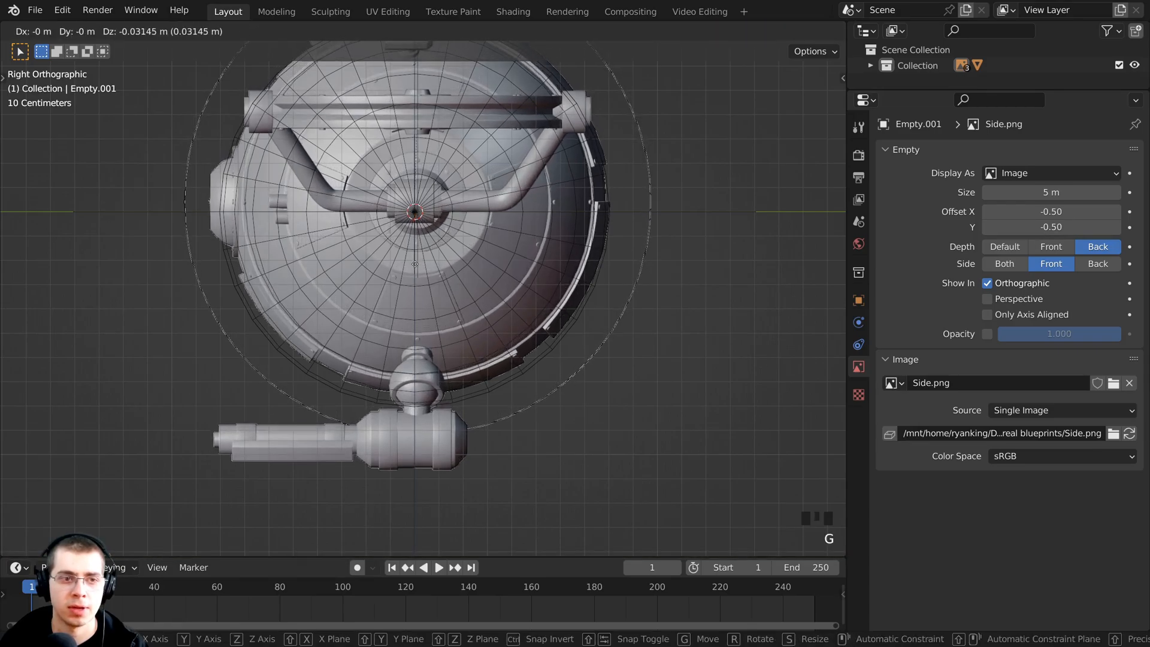
key("z")
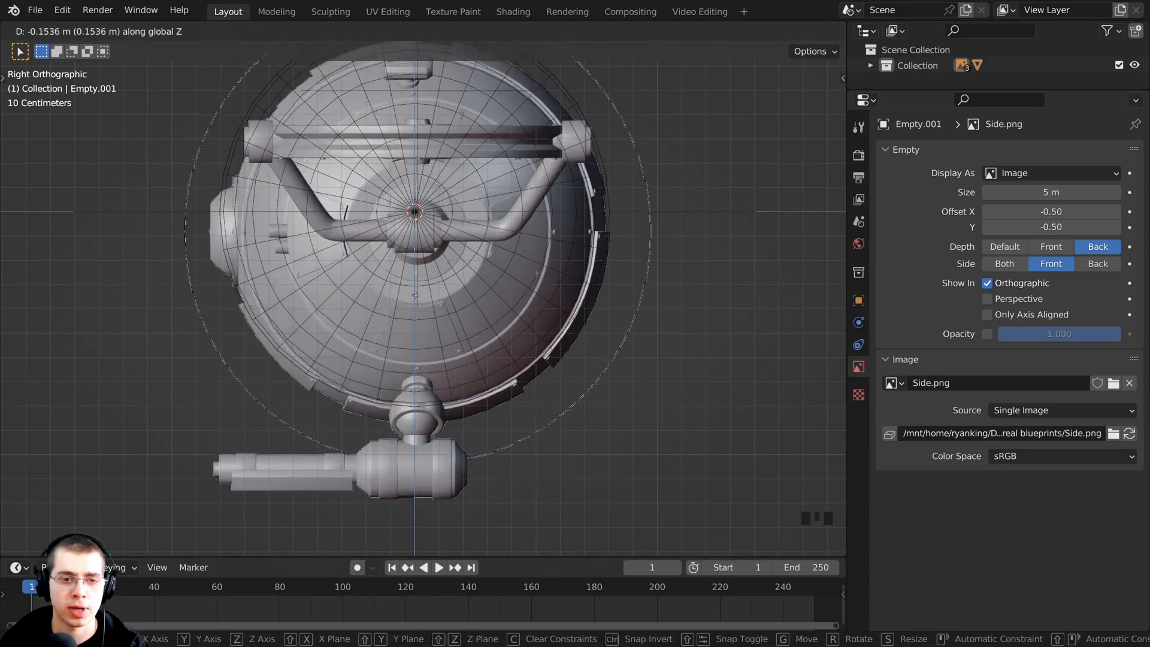
left_click(436, 176)
Refine the Side.png blueprint's position along Z and Y until the drone's body lines up with the sphere.
middle_click_drag(435, 177, 425, 227, "shift")
key("g")
key("z")
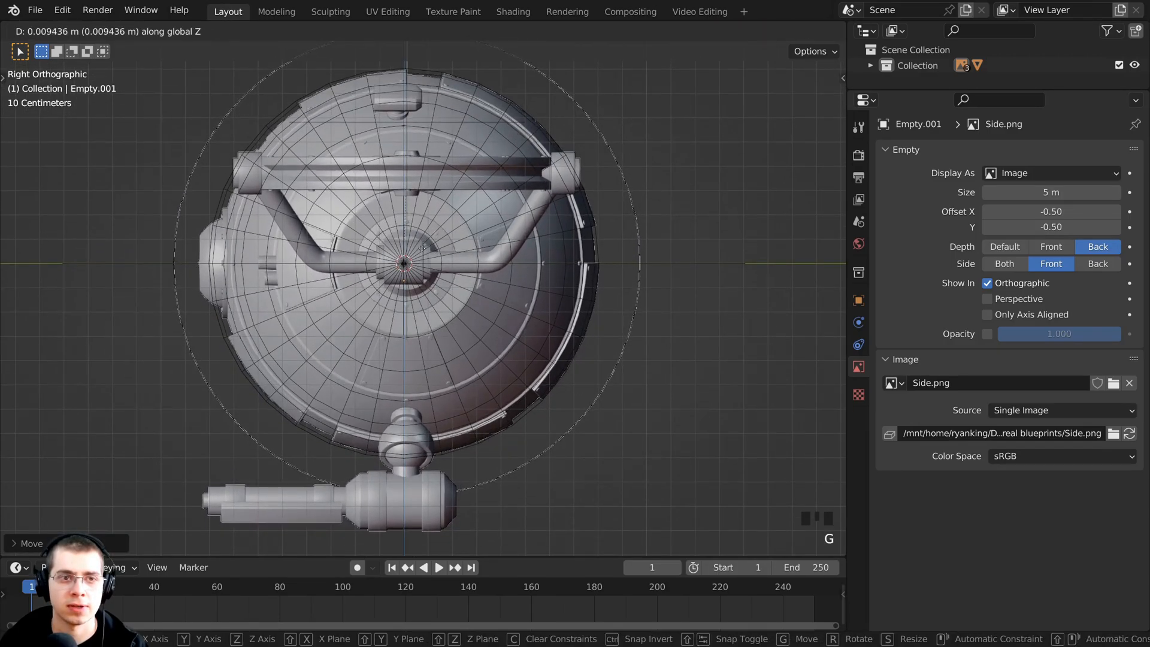
scroll(422, 254, "down", 3)
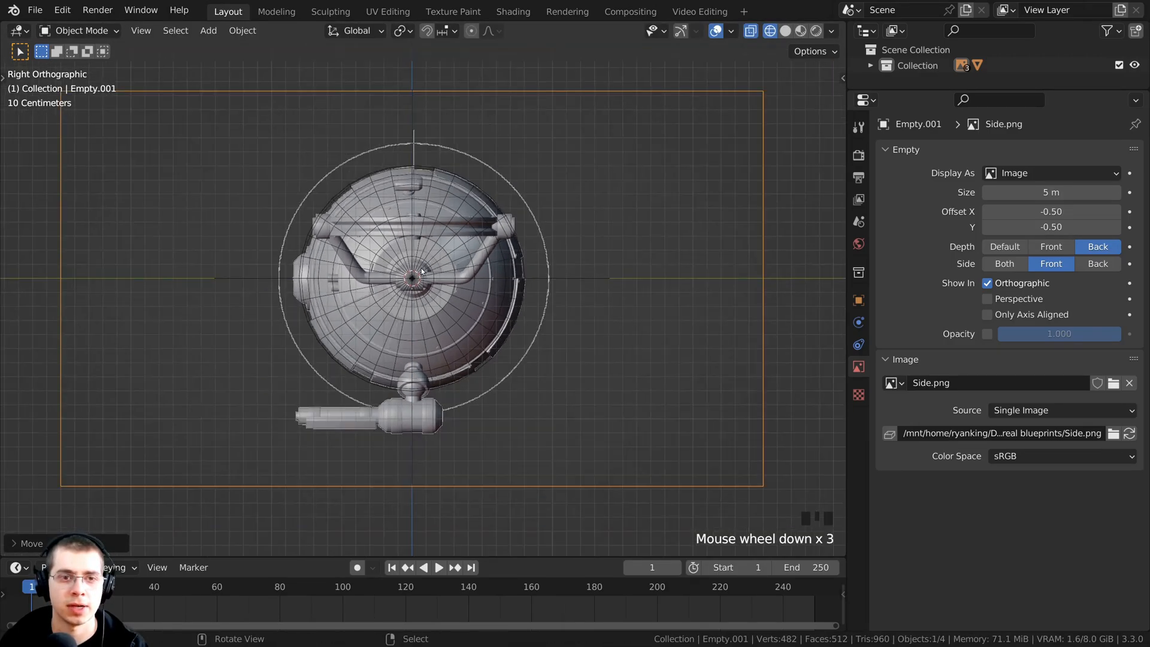
scroll(422, 258, "up", 2)
key("y")
left_click(537, 262)
scroll(527, 271, "up", 1)
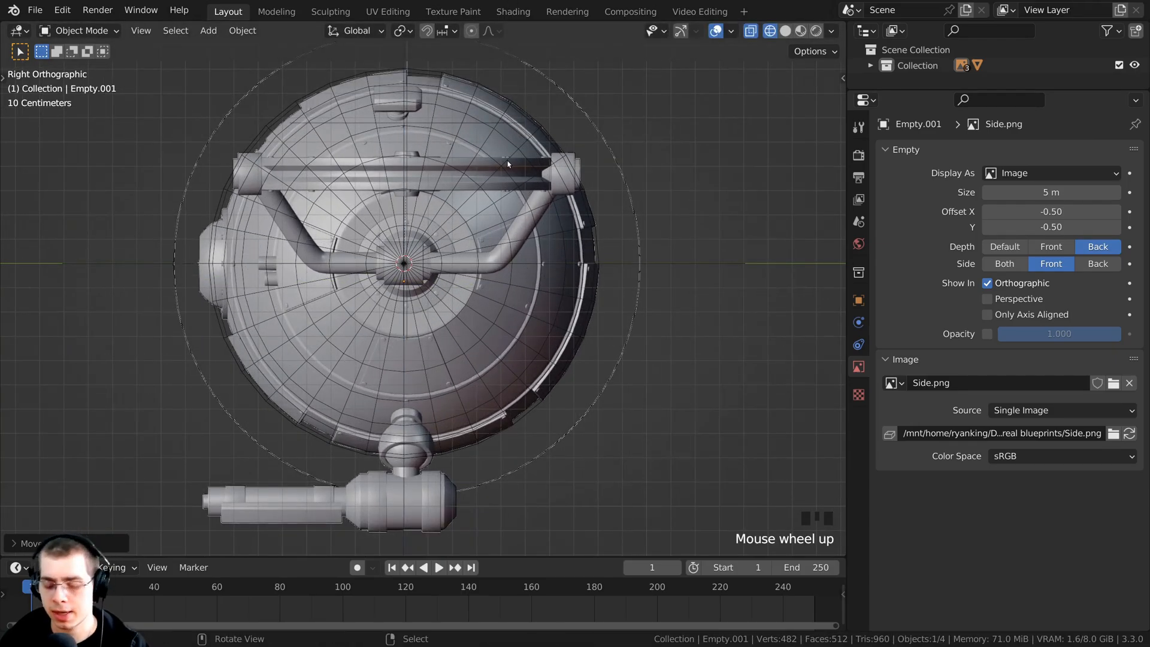
Select the Top.png blueprint in the top orthographic view and move it so the body is centred on the world origin.
key("KP_7")
scroll(512, 168, "down", 2)
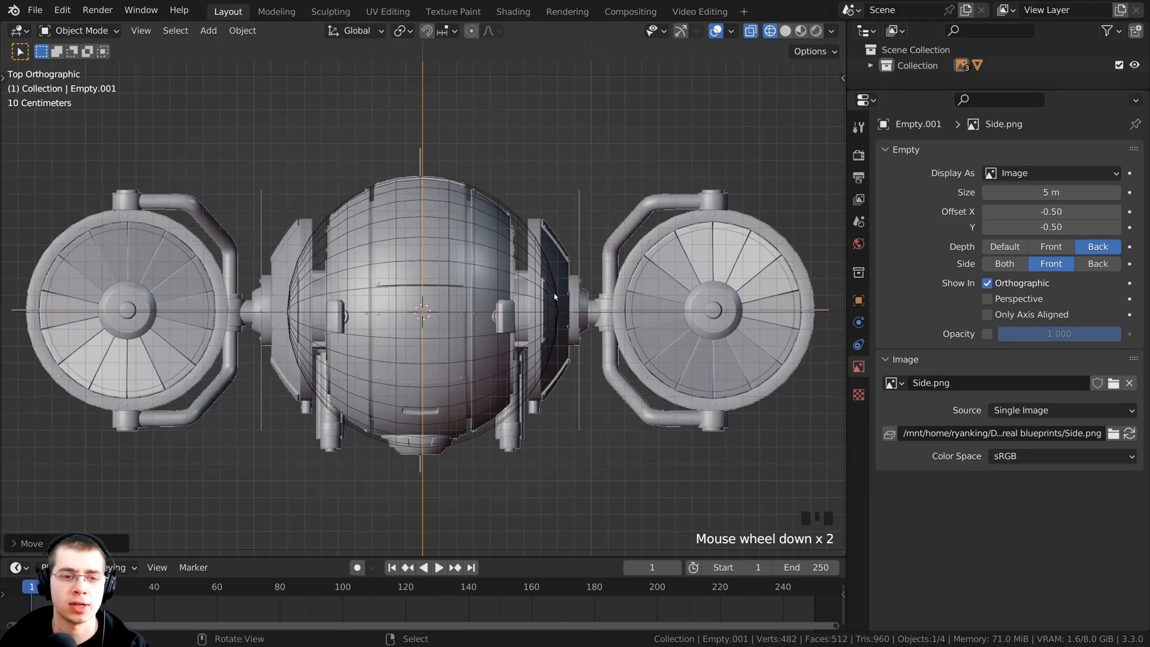
right_click(363, 132)
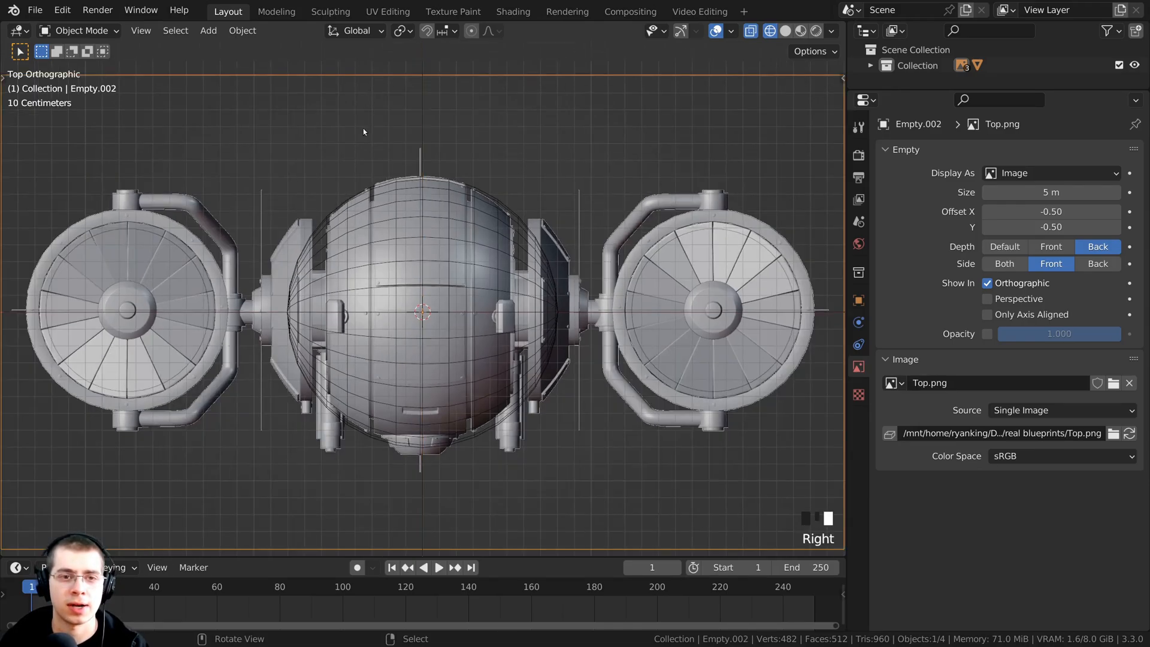
scroll(494, 111, "up", 2)
key("g")
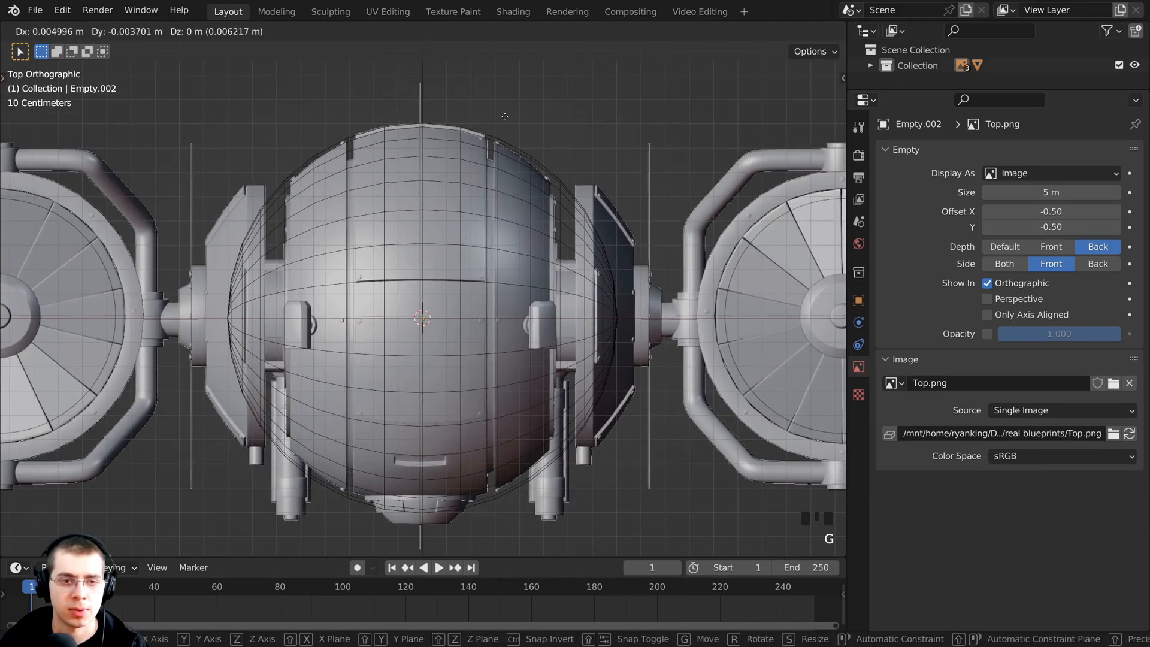
scroll(428, 377, "up", 5)
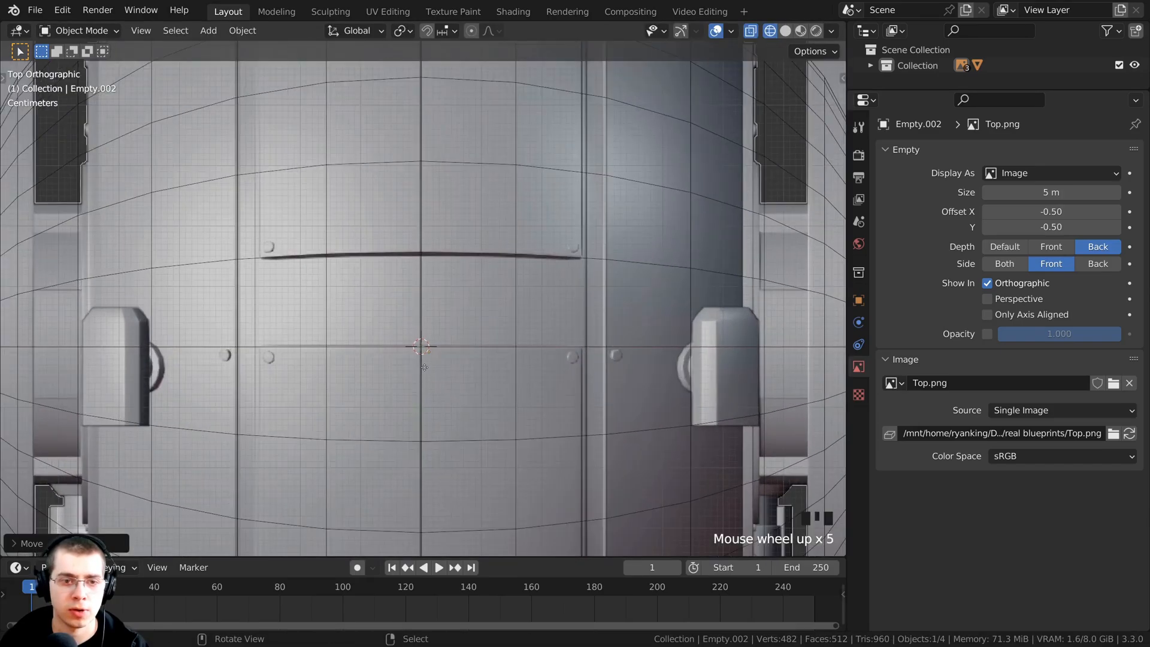
left_click(428, 377)
Shift the Top.png blueprint slightly along the Y axis to fit the drone's body to the sphere's outline.
scroll(427, 381, "down", 5)
middle_click_drag(426, 381, 523, 311, "shift")
scroll(522, 311, "up", 1)
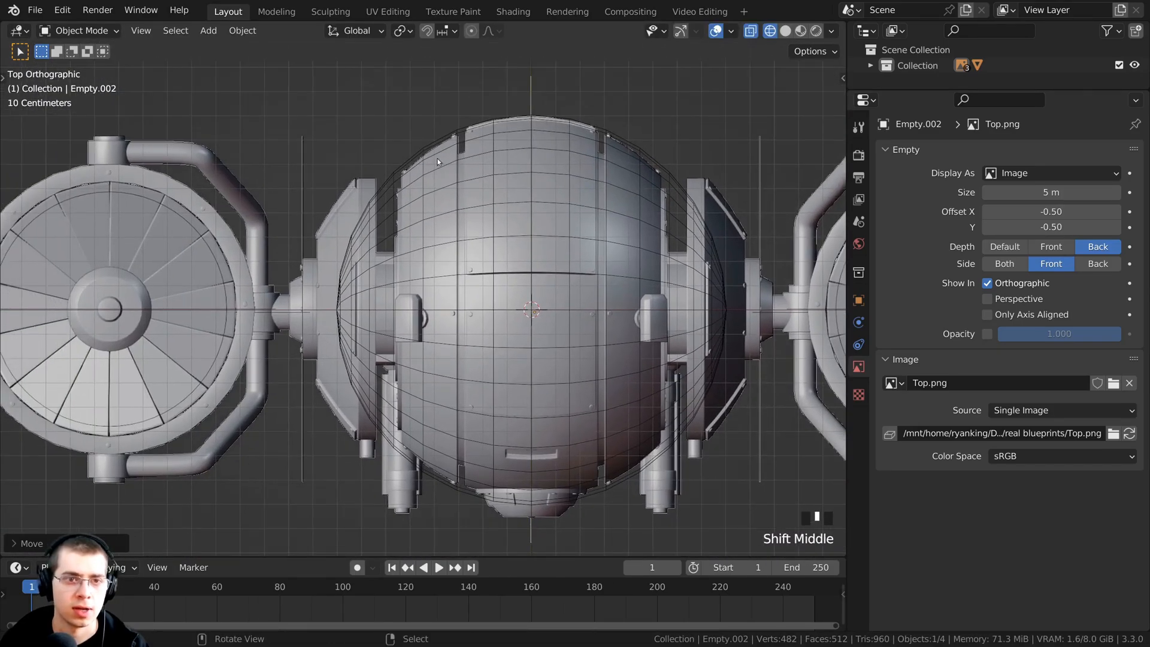
key("g")
key("g")
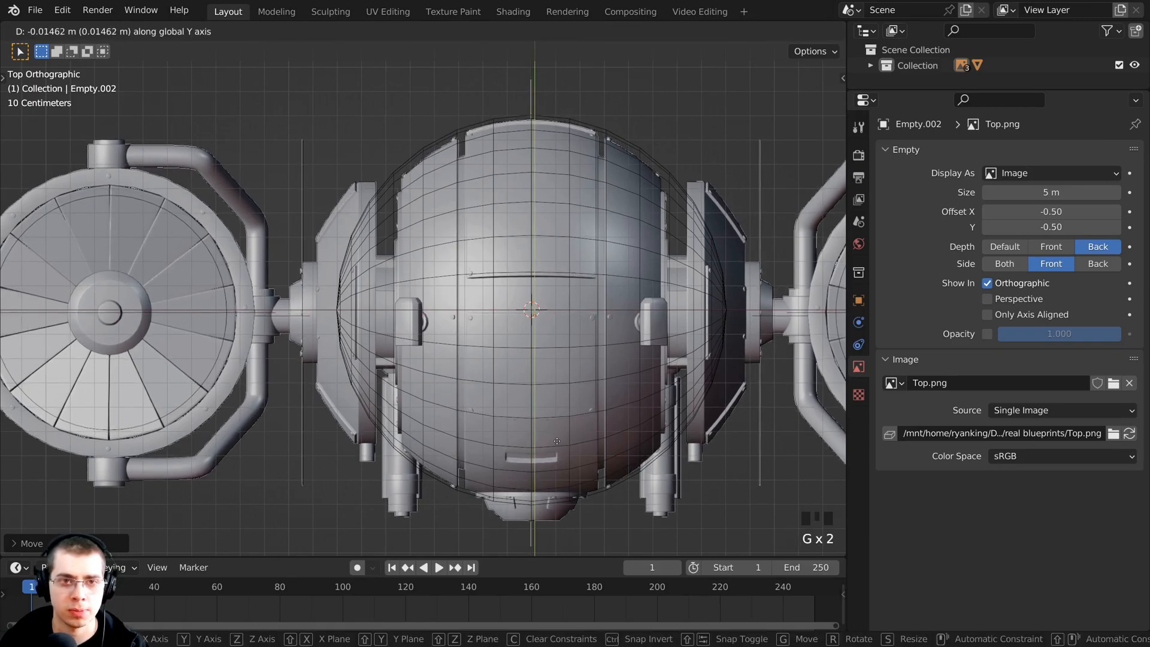
left_click(559, 423)
Compare the blueprints' alignment with the sphere in the front, right and top orthographic views, ending in the front view.
scroll(540, 460, "down", 6)
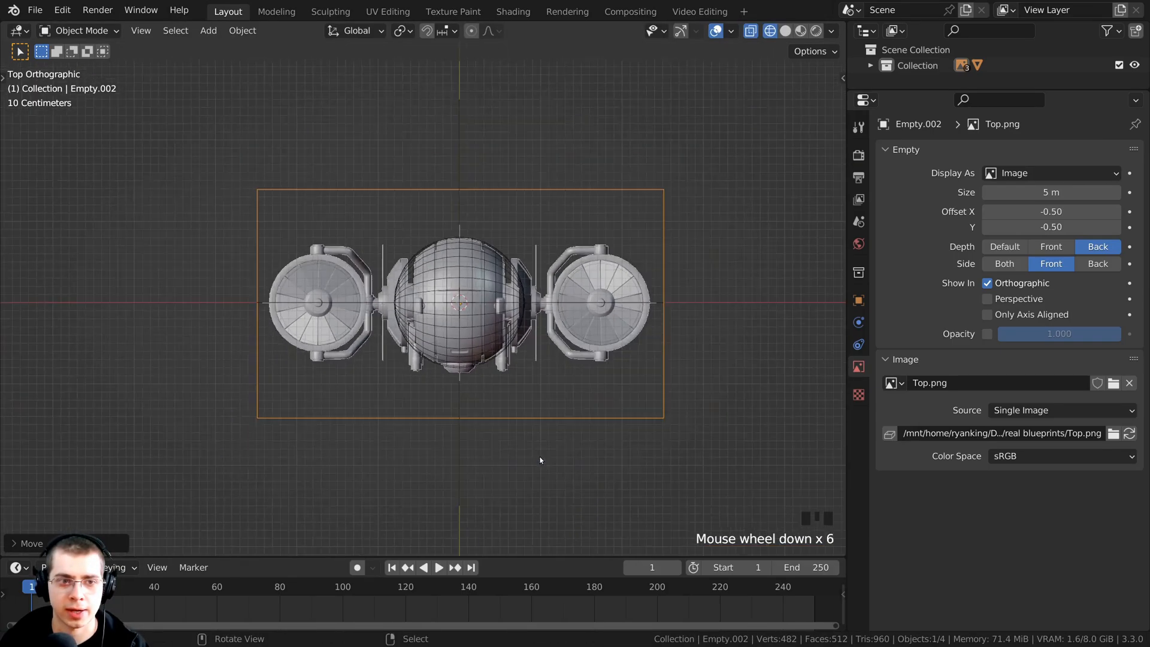
key("KP_1")
scroll(536, 437, "up", 3)
key("KP_3")
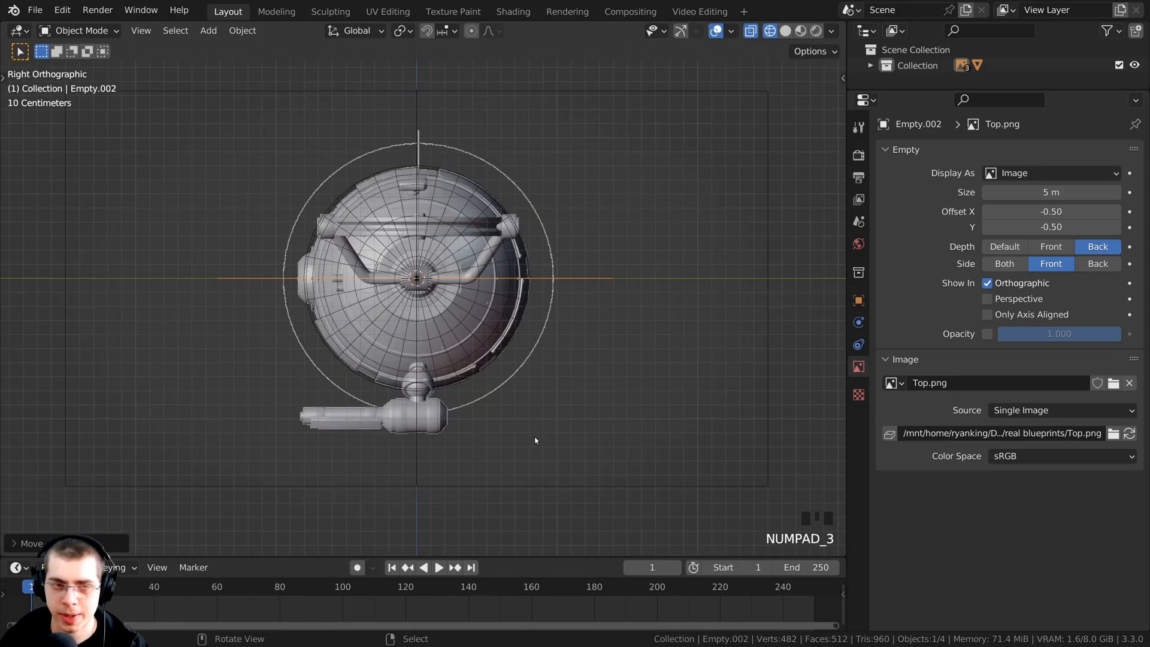
key("KP_1")
key("KP_7")
key("KP_1")
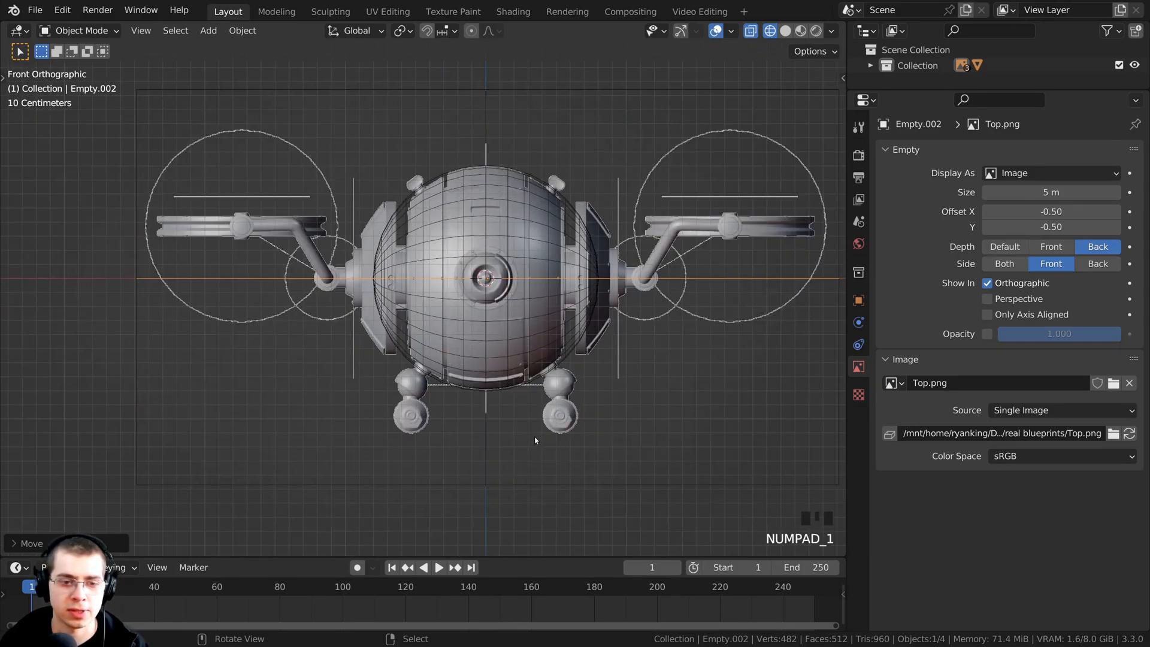
key("KP_3")
key("KP_1")
middle_click_drag(535, 440, 530, 431, "shift")
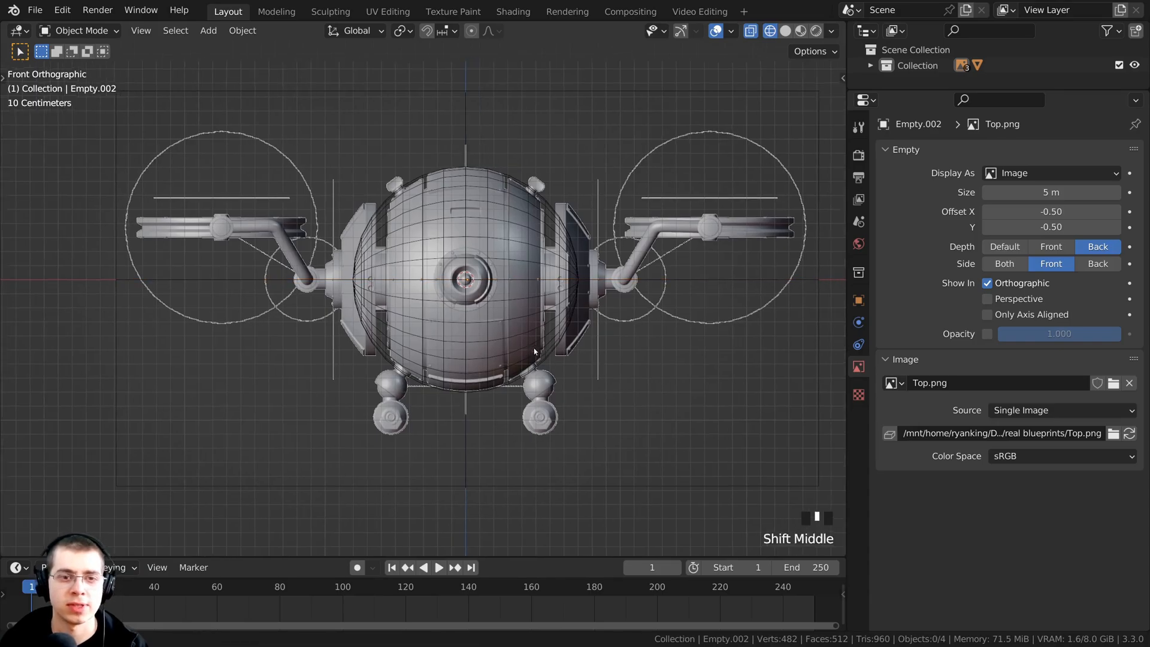
Deselect all objects in the front view and widen the 3D viewport by narrowing the neighbouring editors.
scroll(518, 353, "up", 4)
key("a")
key("a")
left_click_drag(846, 420, 893, 419)
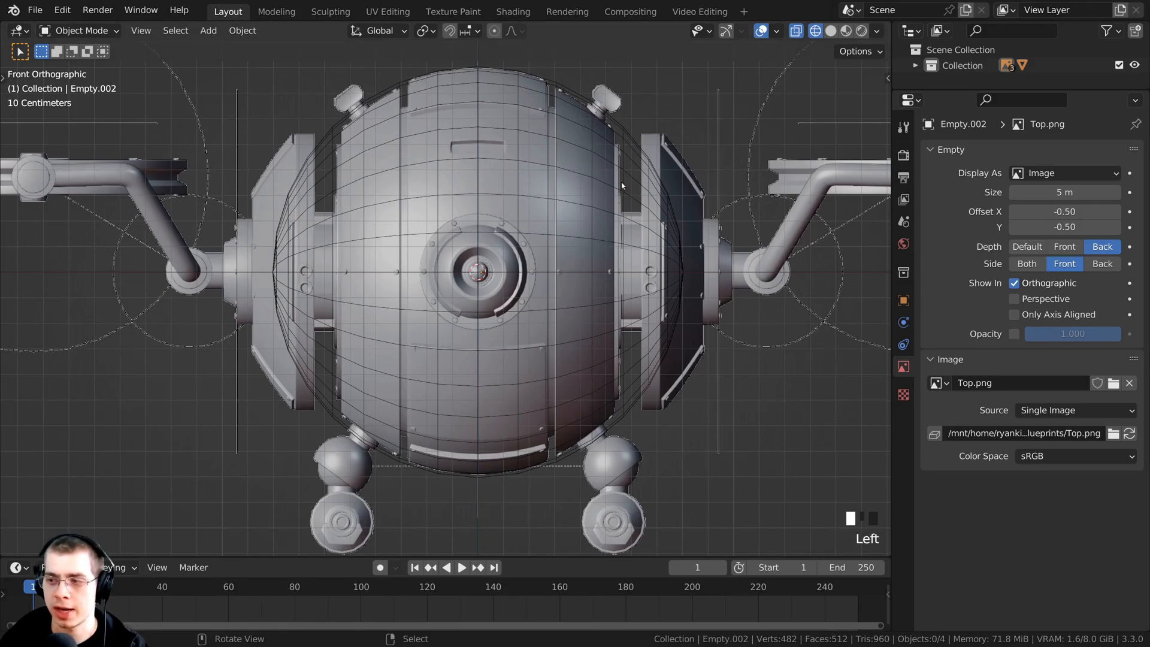
Check the blueprints' fit to the sphere in the right, top and front orthographic views, ending in the front view.
key("KP_3")
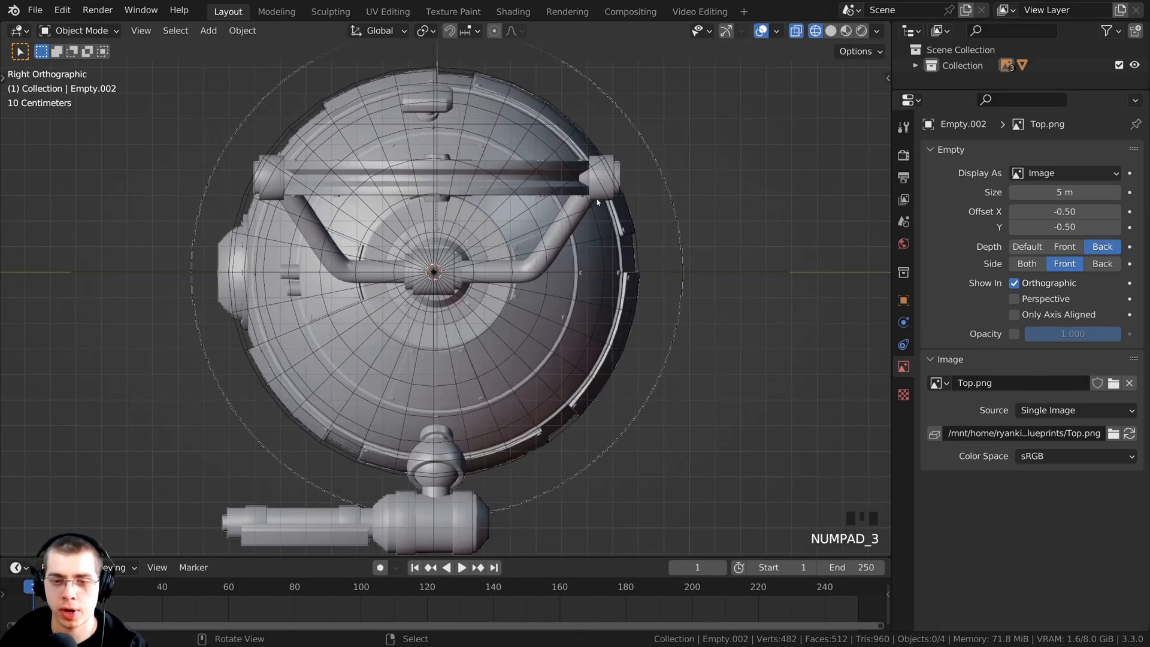
key("KP_1")
key("KP_7")
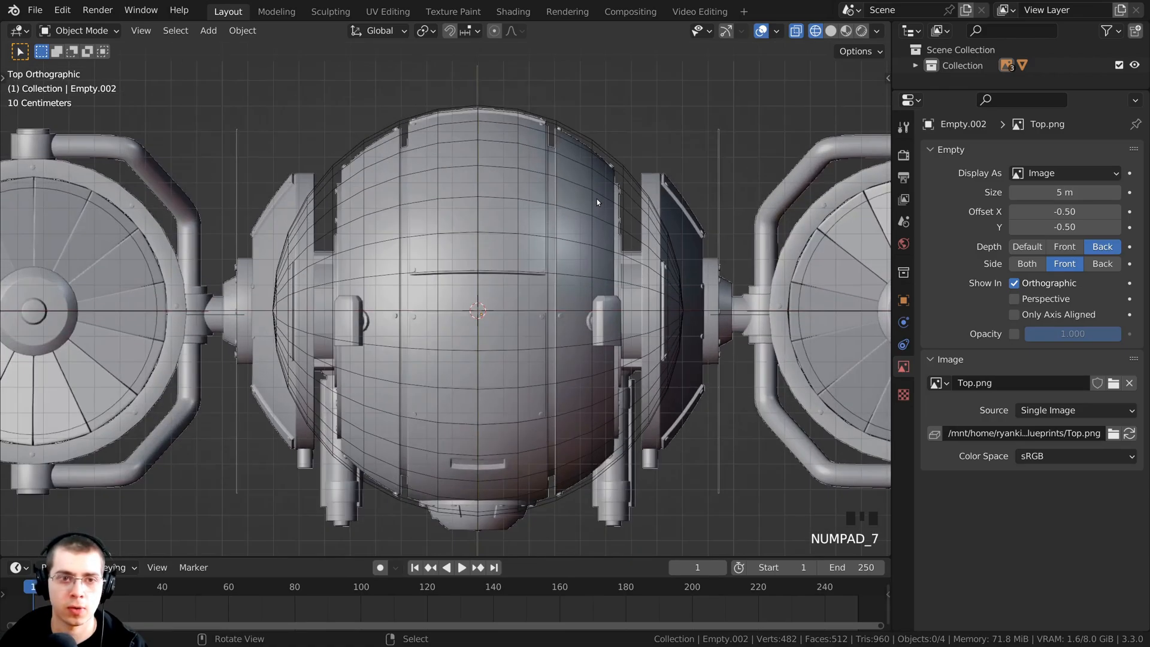
scroll(609, 222, "down", 3)
key("KP_1")
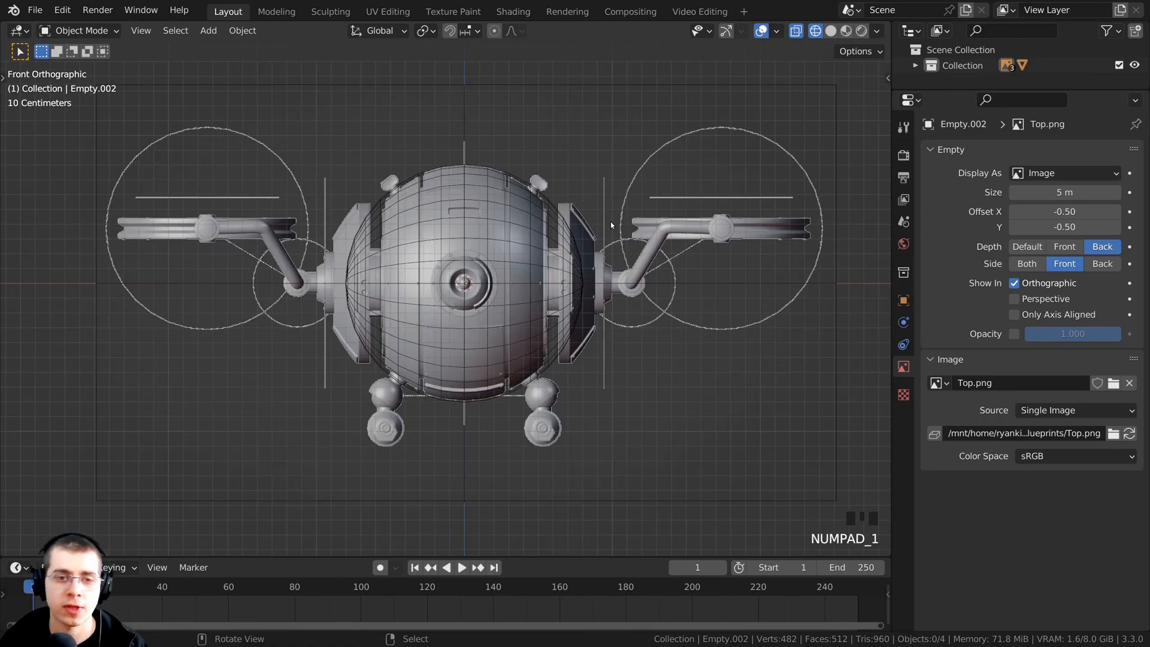
middle_click_drag(644, 200, 644, 211, "shift")
scroll(644, 211, "up", 3)
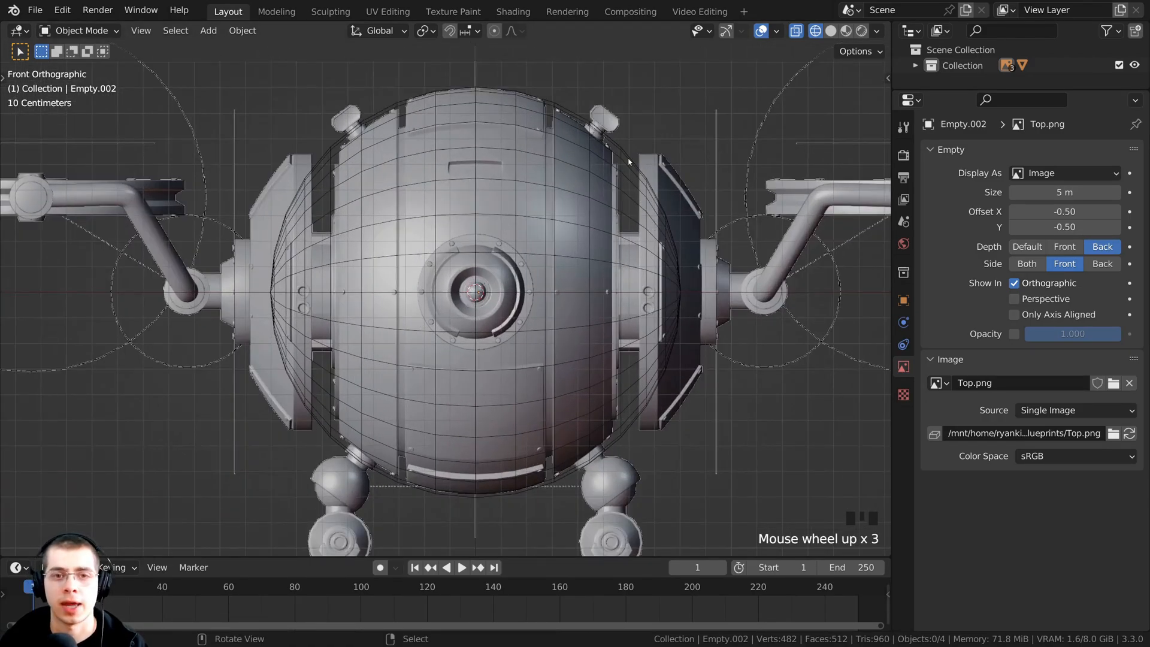
Select the sphere and save the project as Drone Part 1.blend in the Part 1 folder.
right_click(608, 144)
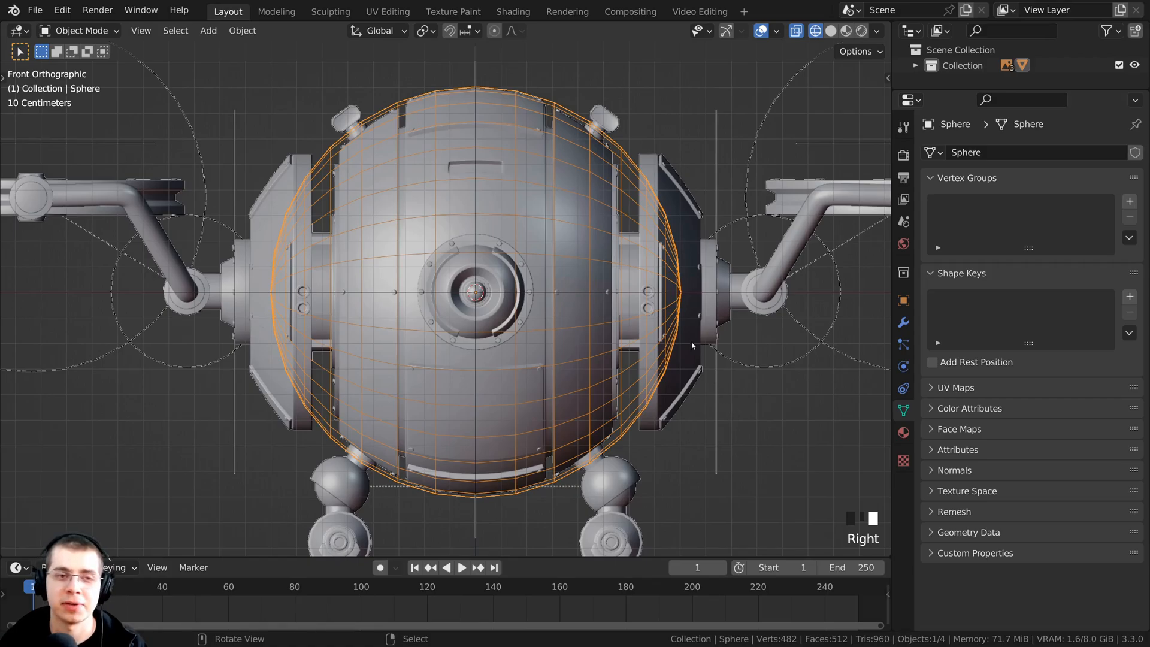
left_click(34, 12)
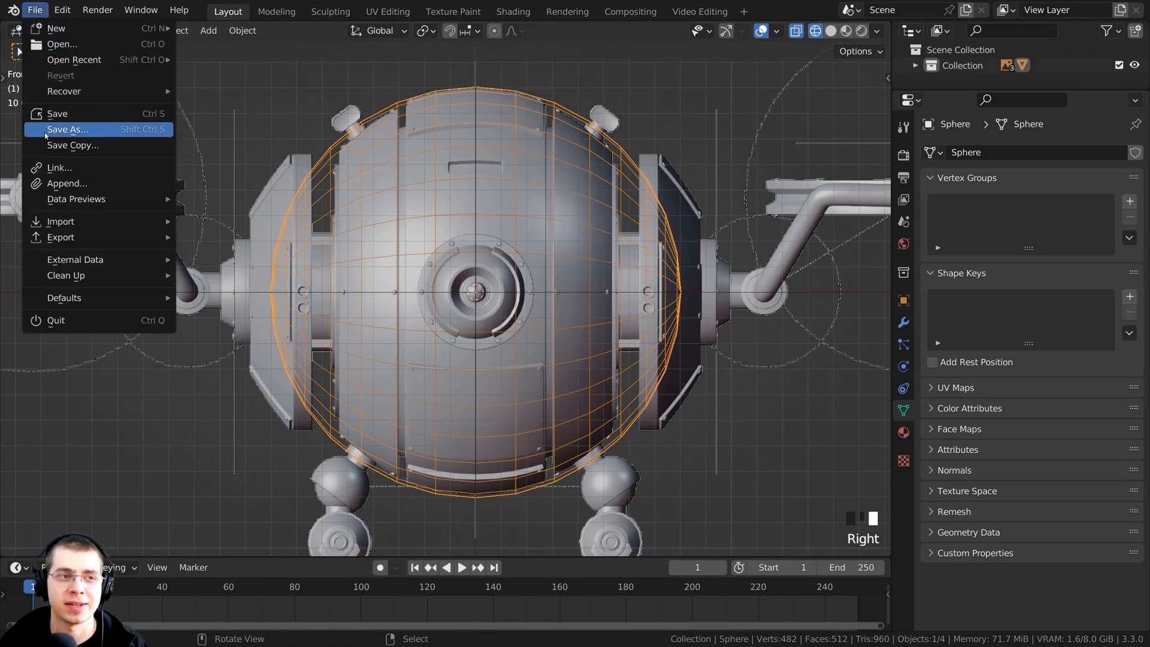
left_click(72, 130)
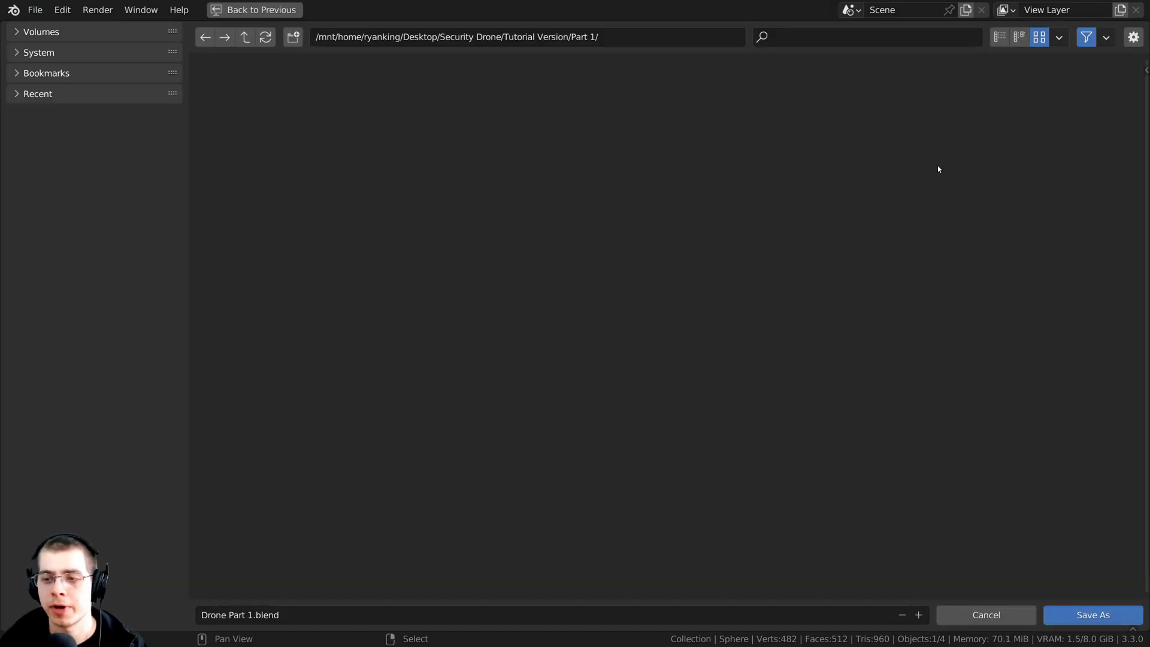
left_click(1098, 620)
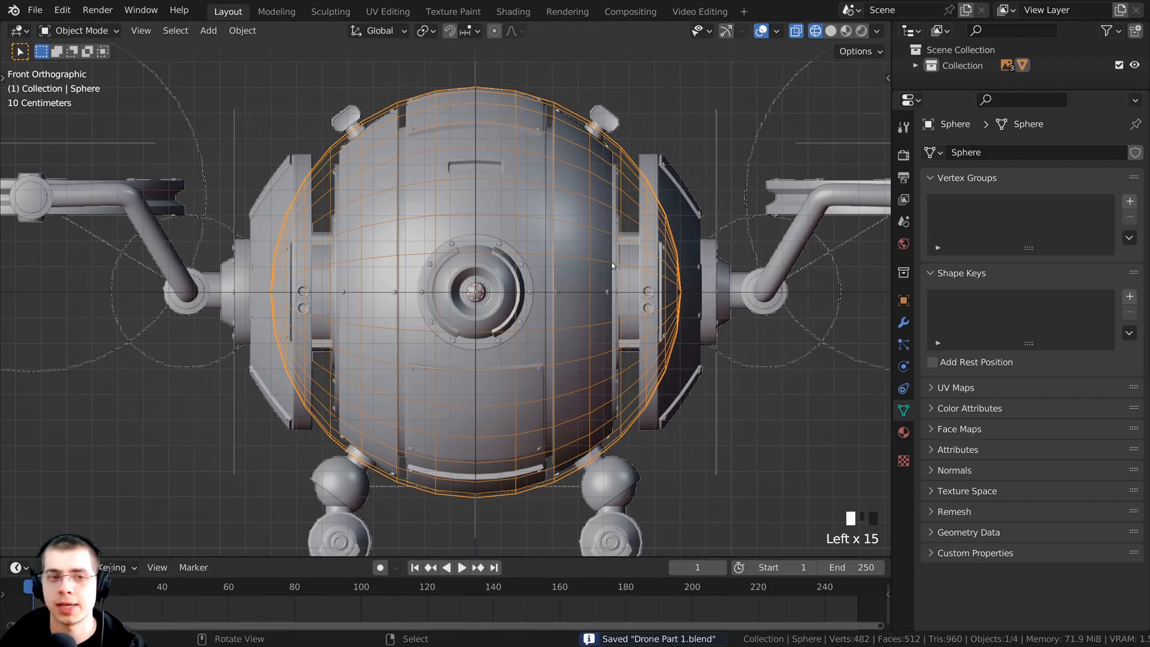
Enlarge the 3D viewport by collapsing the timeline and narrowing the Outliner and Properties editors, keeping the drone framed.
middle_click_drag(621, 261, 621, 264, "shift")
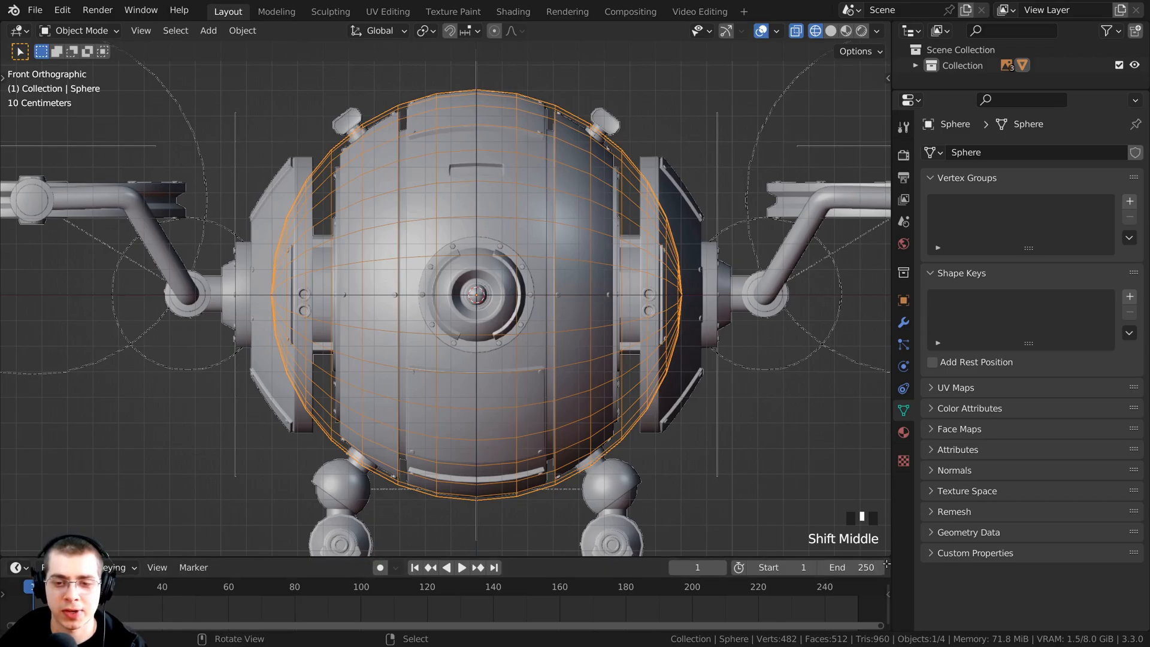
left_click_drag(887, 564, 970, 502)
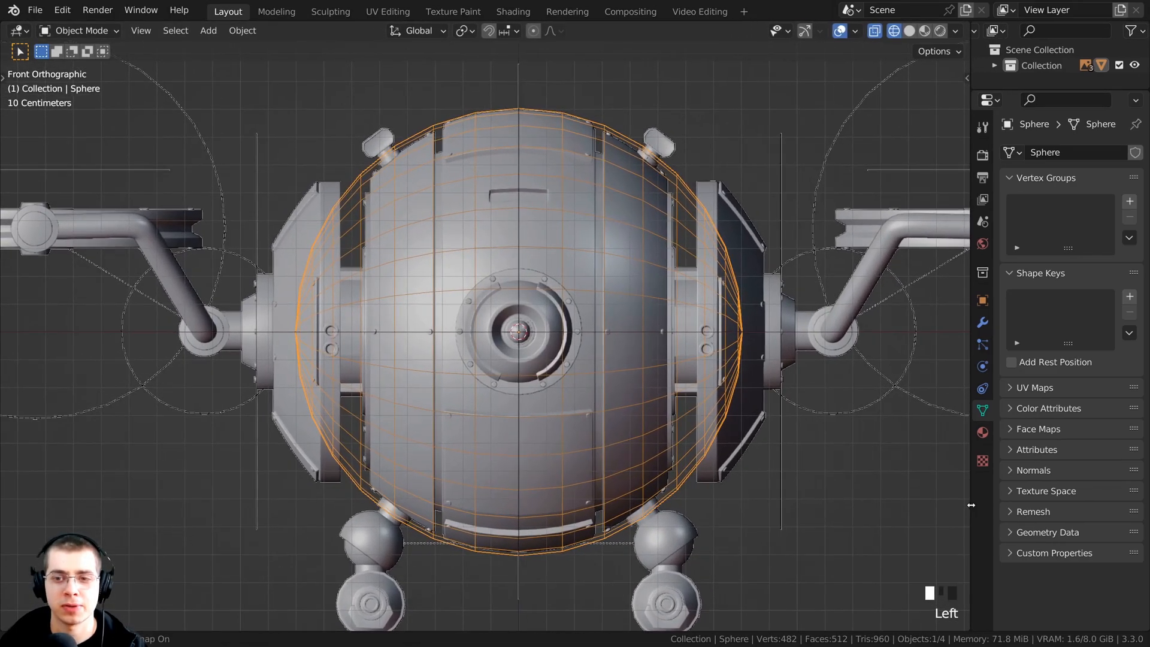
middle_click_drag(856, 466, 819, 460, "shift")
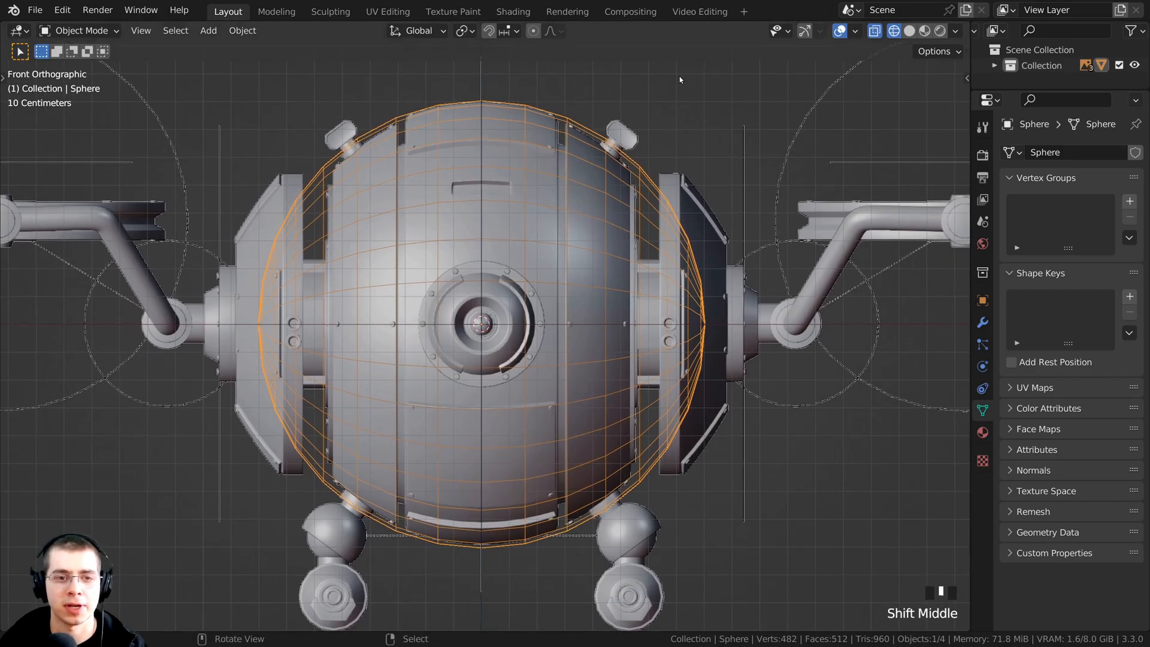
In Edit Mode, delete all the sphere's vertices on the negative X side in the front view, keeping the centre line.
key("Tab")
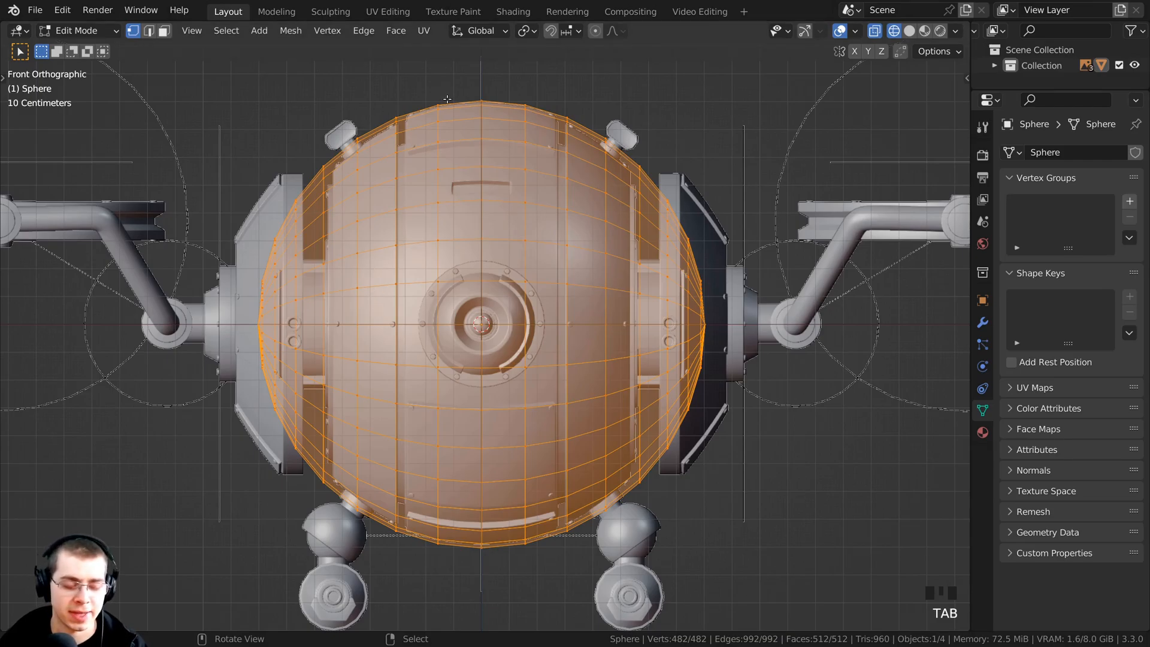
key("a")
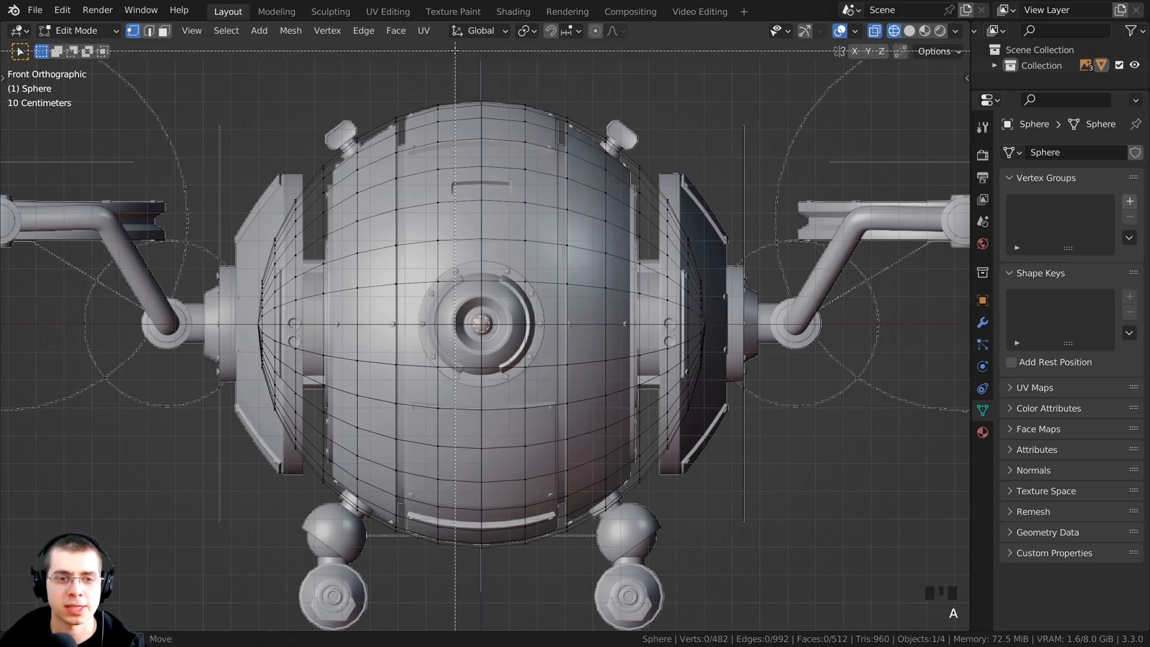
left_click_drag(455, 51, 219, 585)
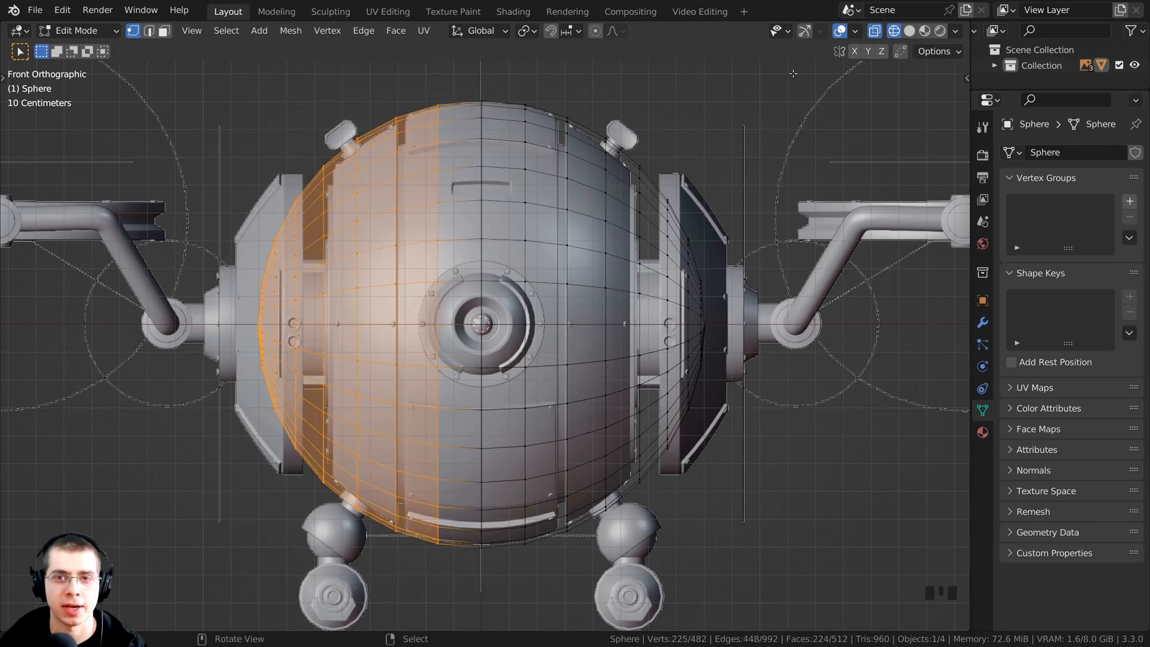
key("z")
left_click(560, 223)
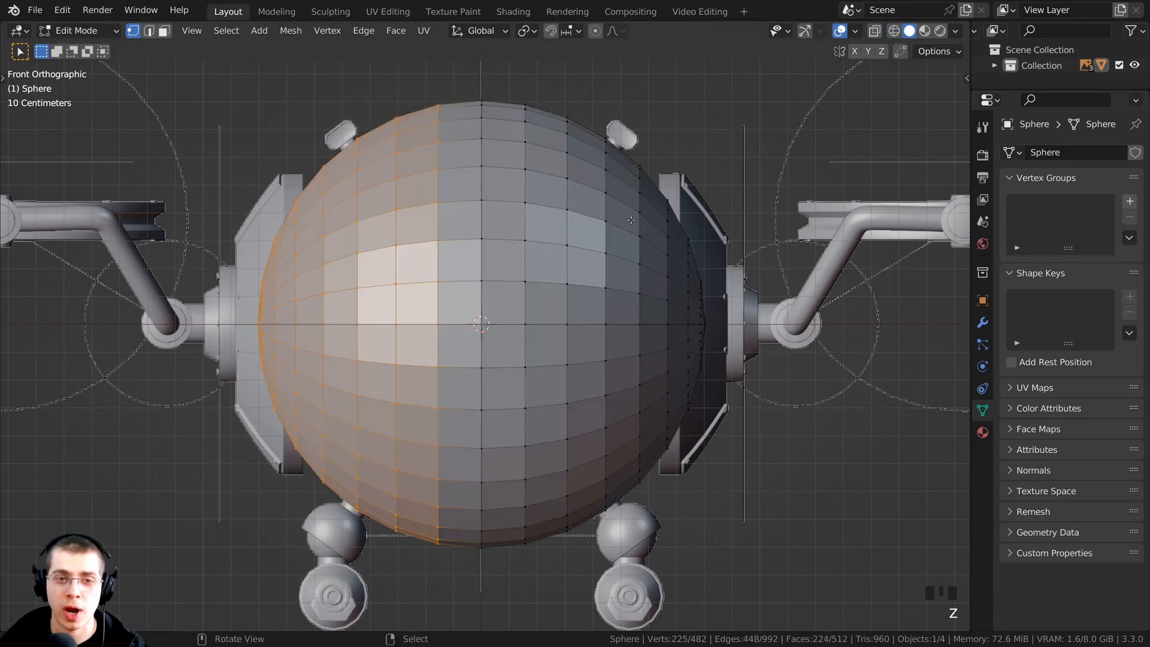
key("z")
left_click(466, 178)
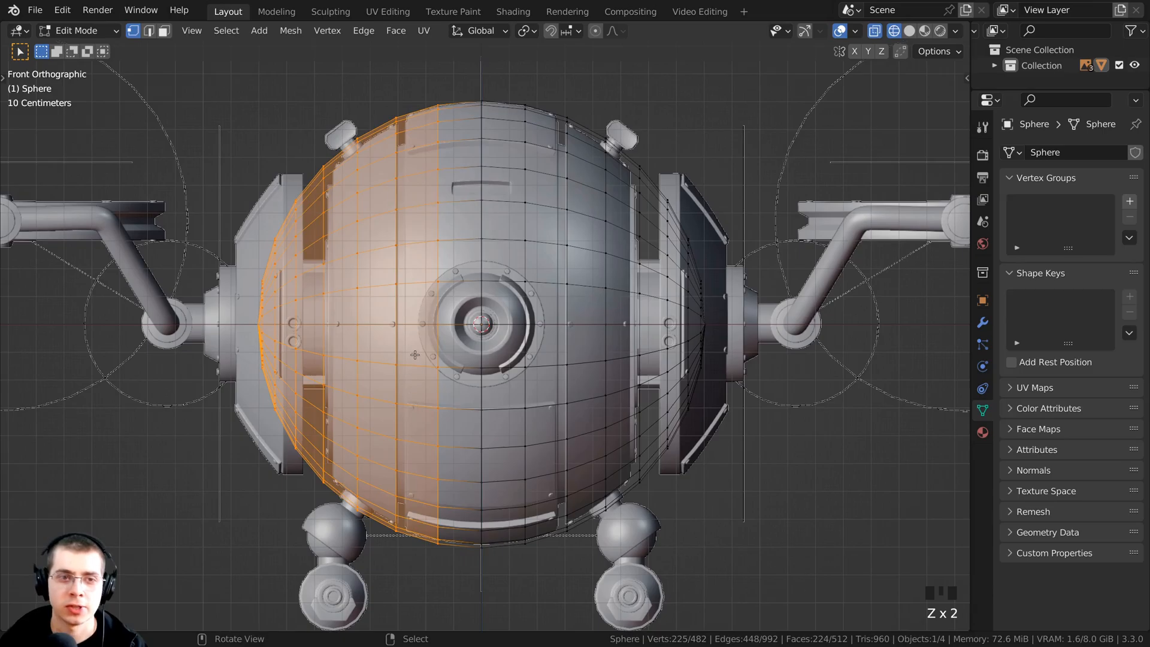
scroll(433, 196, "down", 4)
middle_click_drag(487, 266, 392, 336)
key("KP_1")
scroll(400, 316, "up", 2)
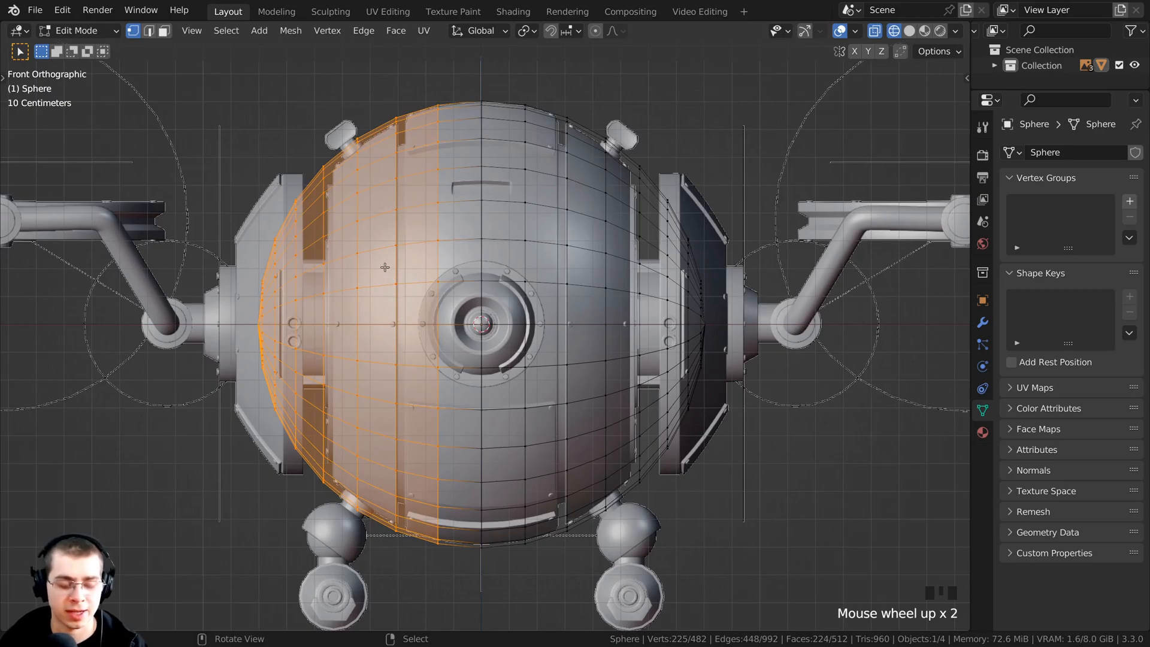
key("x")
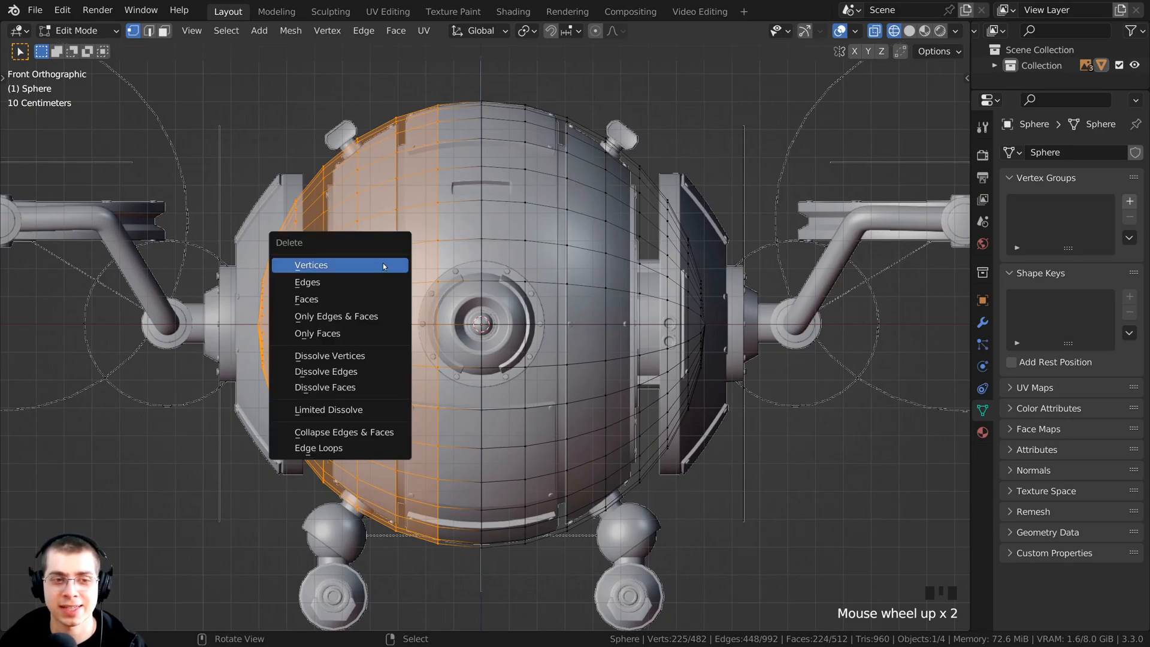
left_click(328, 266)
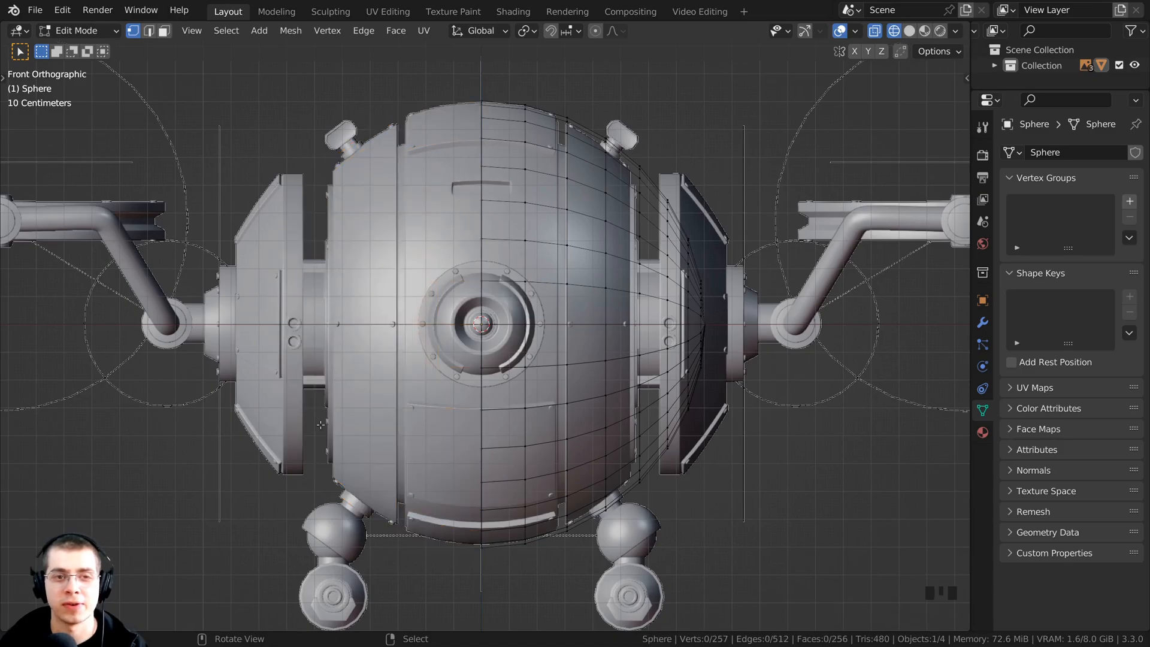
Switch the viewport to solid shading and view the remaining half-sphere in perspective.
key("z")
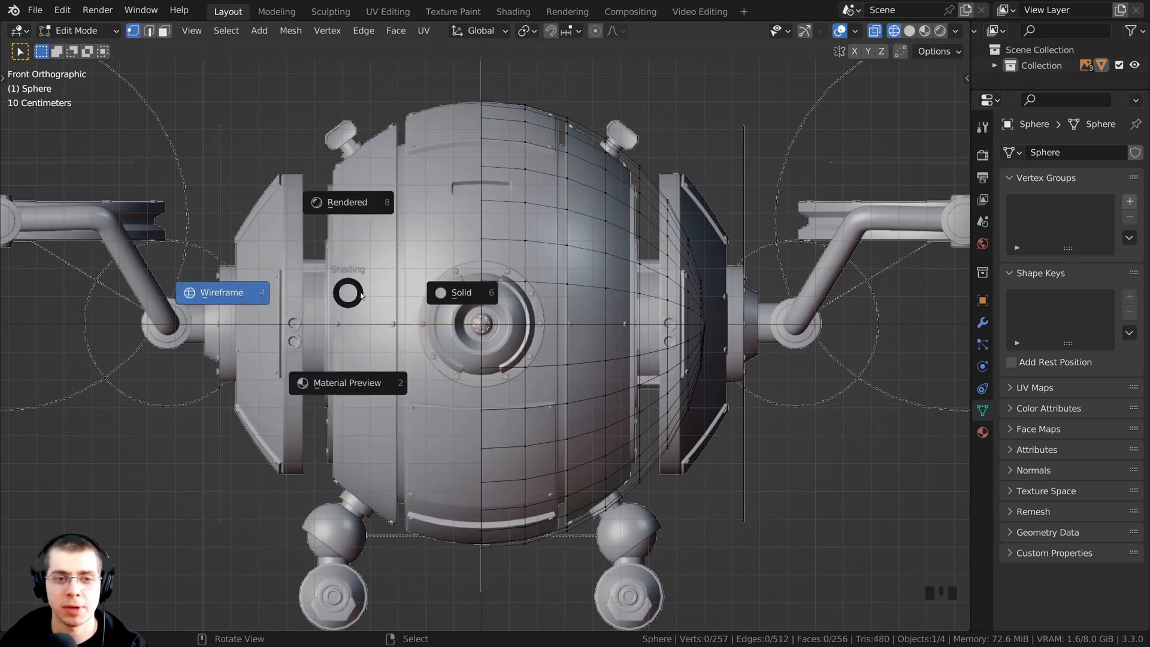
left_click(482, 295)
scroll(483, 296, "down", 2)
mouse_move(483, 296)
middle_mouse_down()
mouse_move(476, 326)
mouse_move(414, 327)
middle_mouse_up()
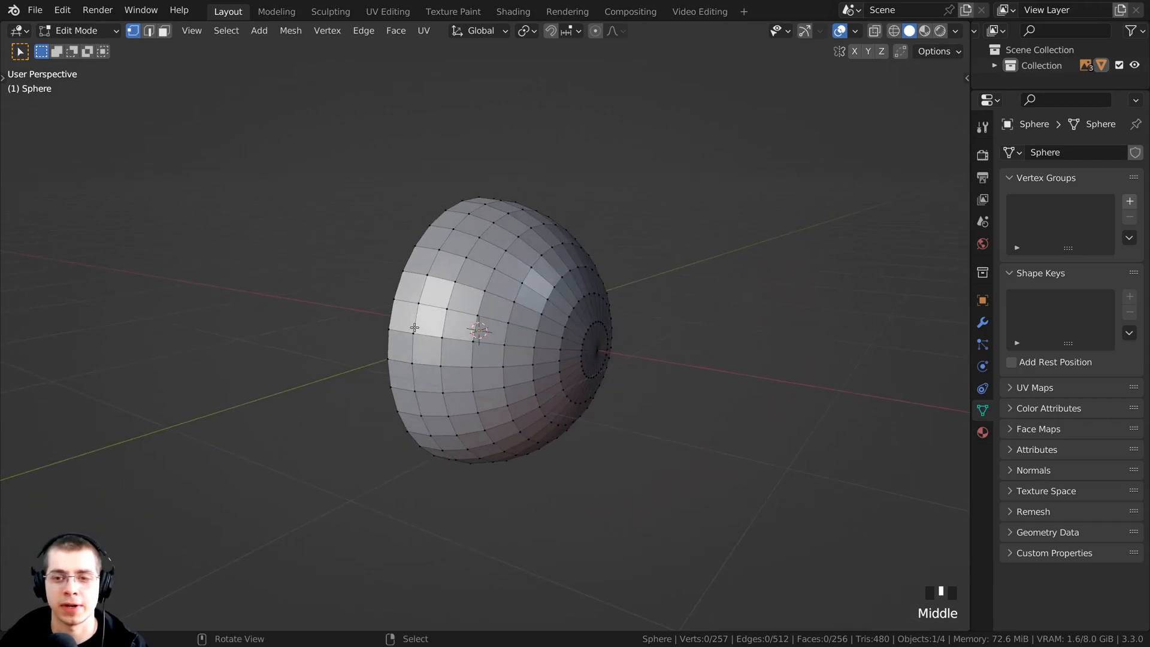
Add a Mirror modifier to the half-sphere and widen the Properties editor to show its settings.
left_click(983, 323)
left_click_drag(970, 307, 913, 307)
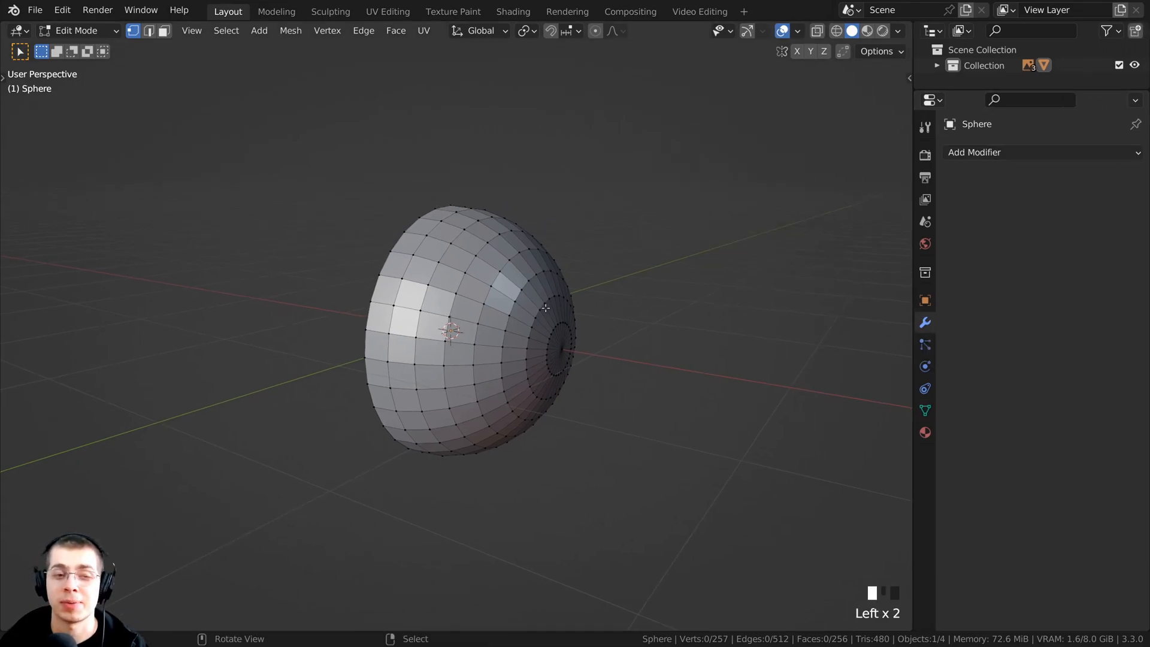
middle_click_drag(587, 281, 560, 273)
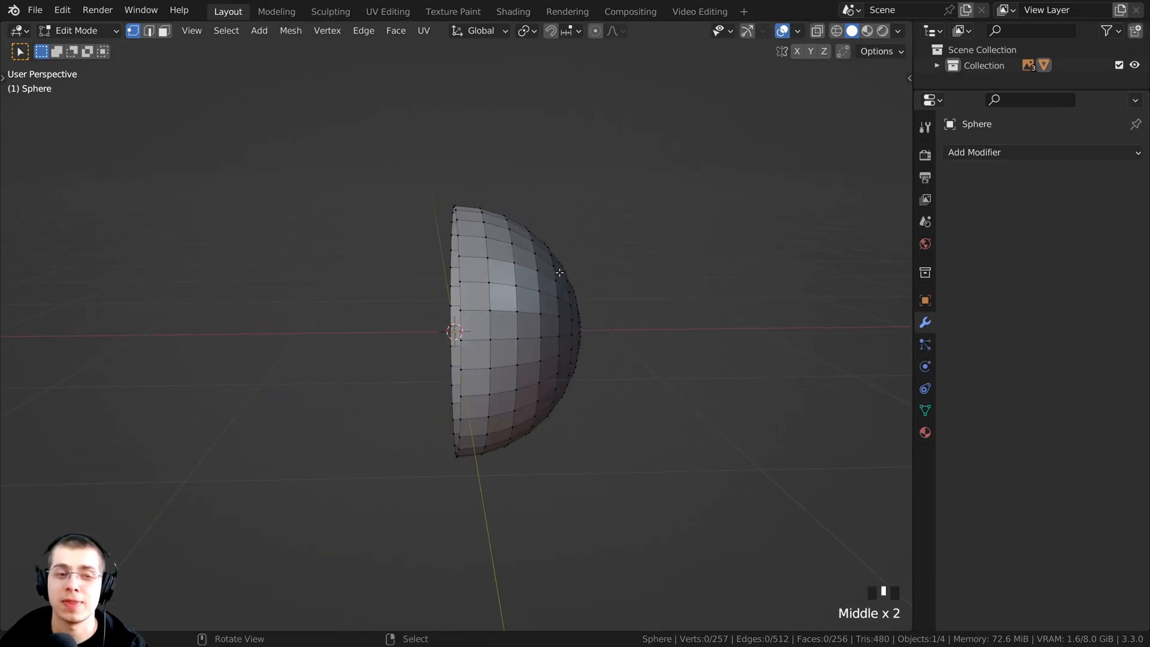
left_click(962, 154)
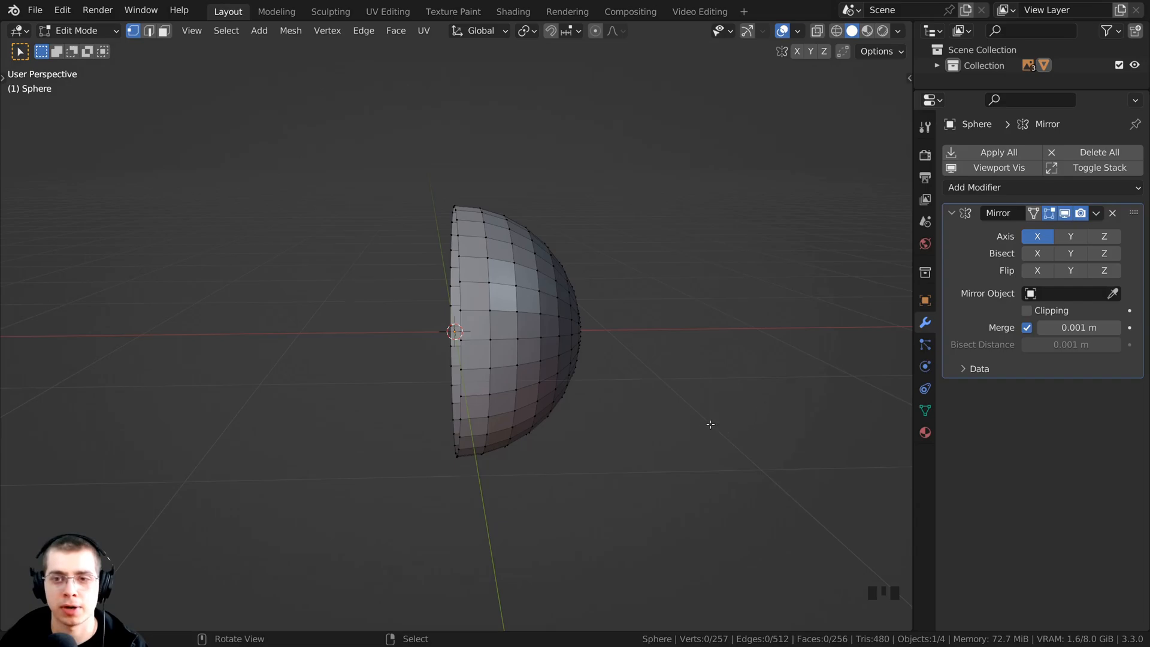
left_click_drag(913, 262, 815, 262)
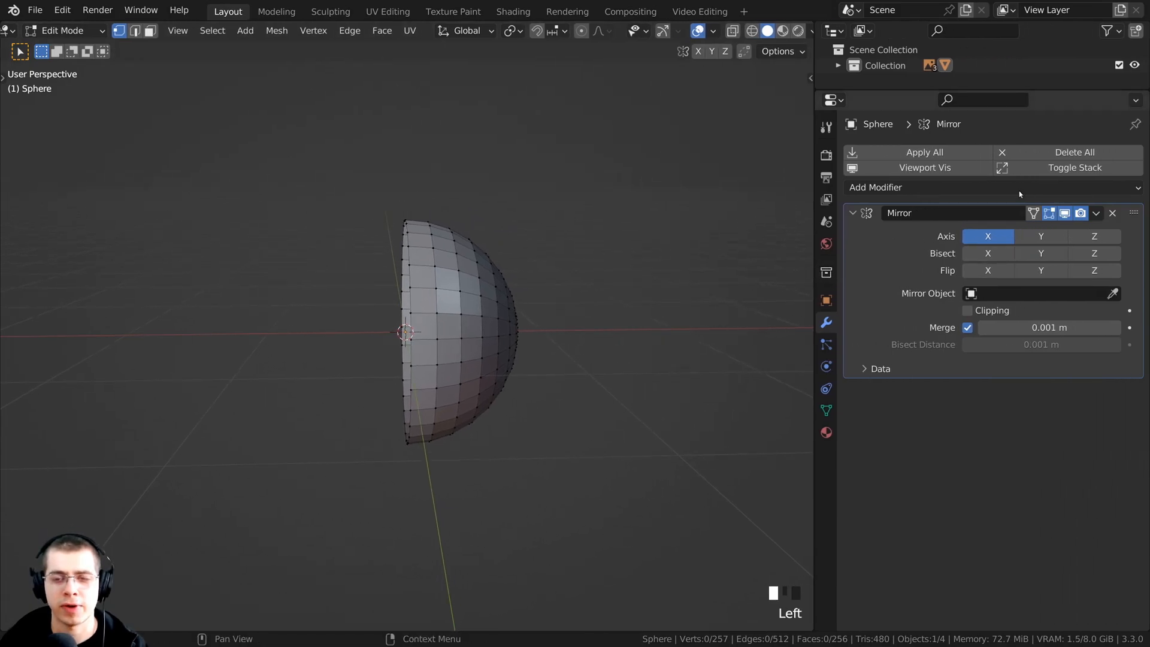
middle_click_drag(447, 297, 453, 300, "shift")
scroll(453, 300, "down", 1)
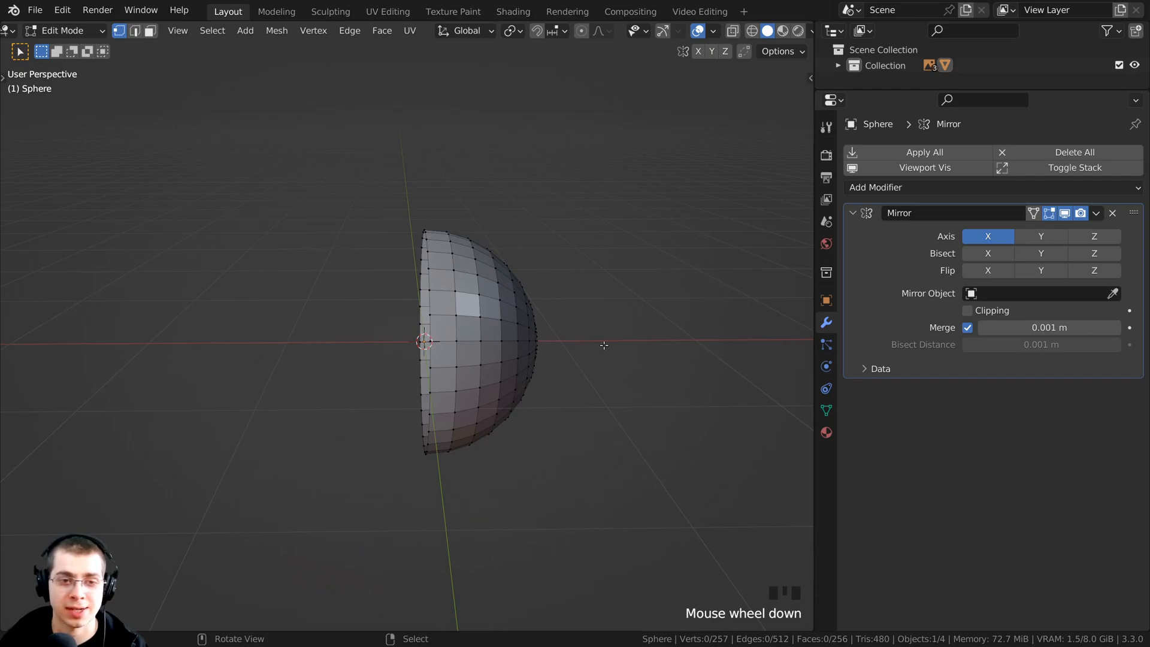
Try the Mirror modifier's Y and Z axes one at a time, ending with only the X axis enabled.
middle_click_drag(514, 364, 542, 416)
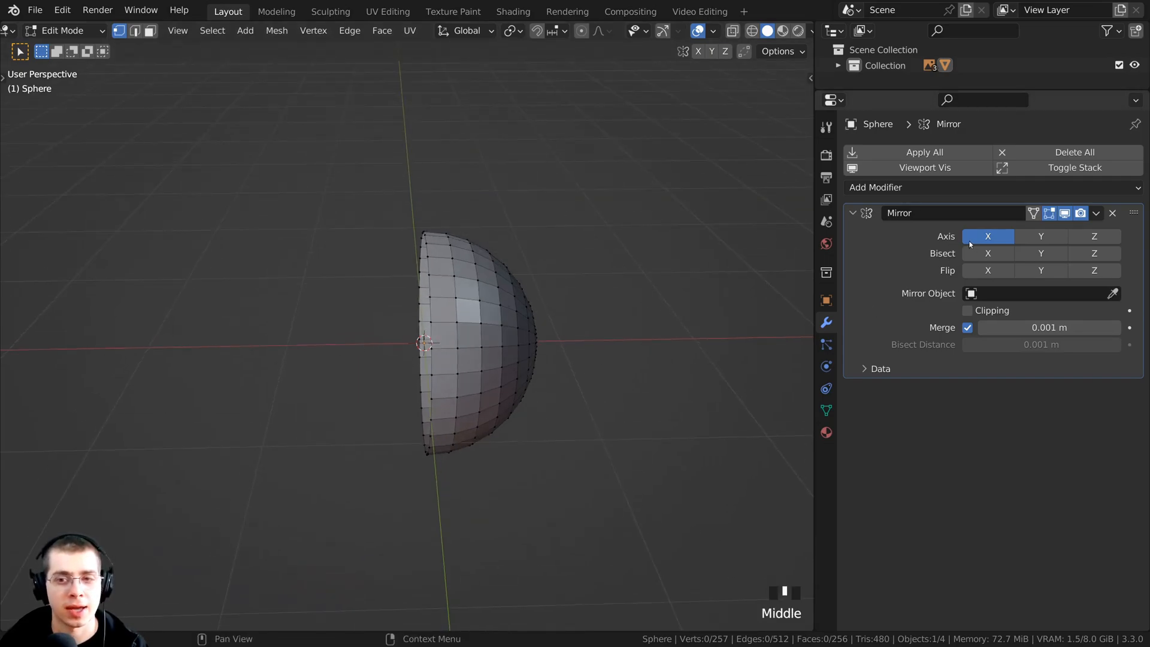
left_click(988, 239)
left_click(1028, 238)
left_click(1029, 238)
left_click(1072, 239)
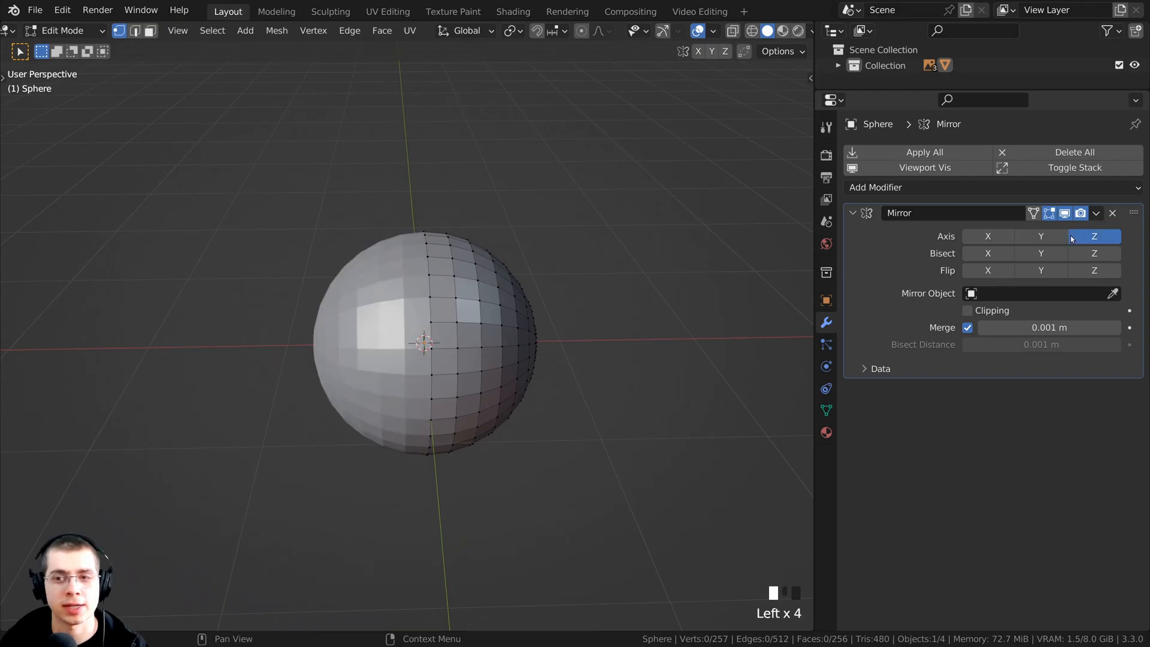
left_click(1073, 239)
middle_click_drag(726, 250, 697, 328)
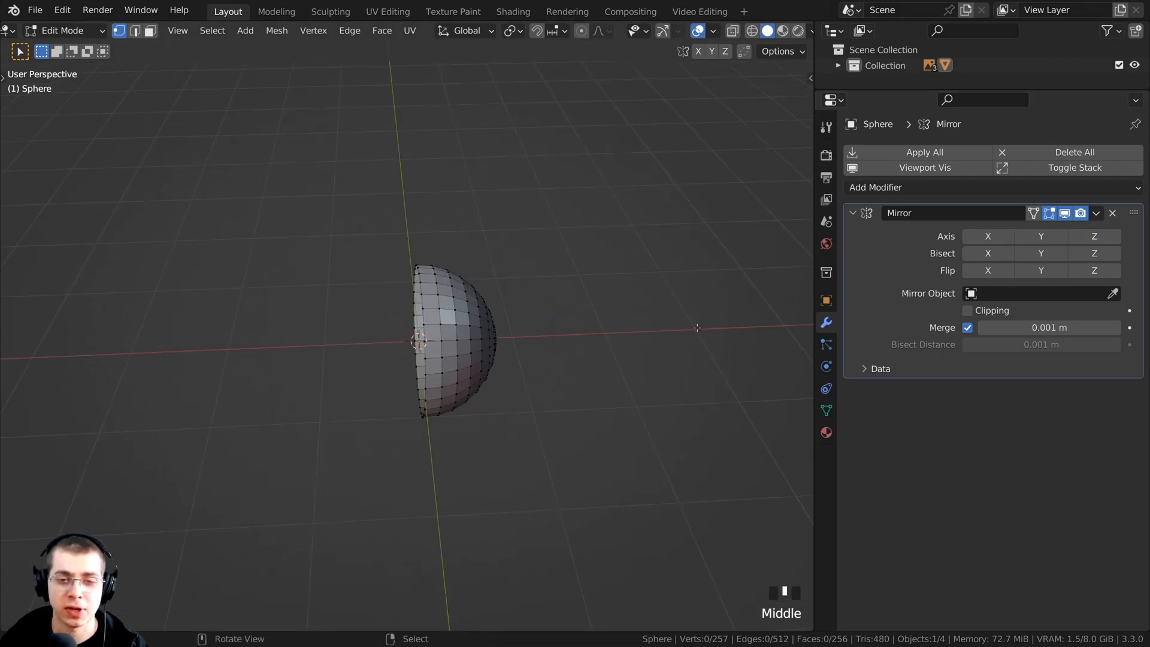
middle_click_drag(439, 359, 619, 289)
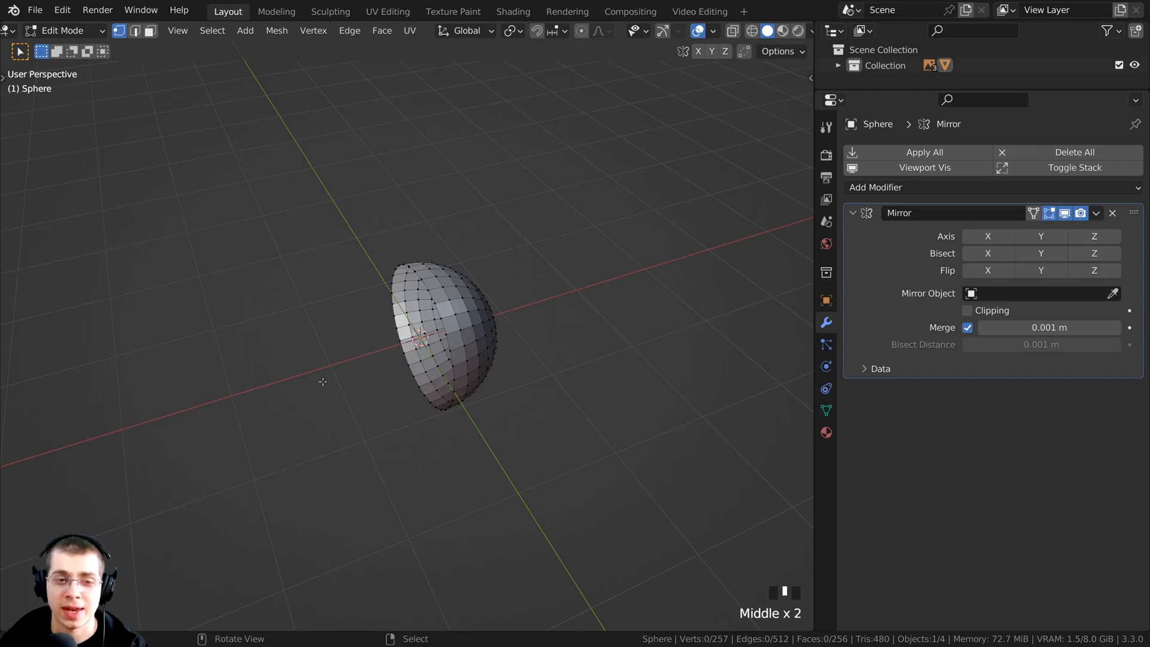
scroll(610, 316, "up", 3)
mouse_move(611, 317)
middle_mouse_down()
mouse_move(551, 325)
mouse_move(602, 336)
middle_mouse_up()
triple_click(790, 283)
left_click(983, 238)
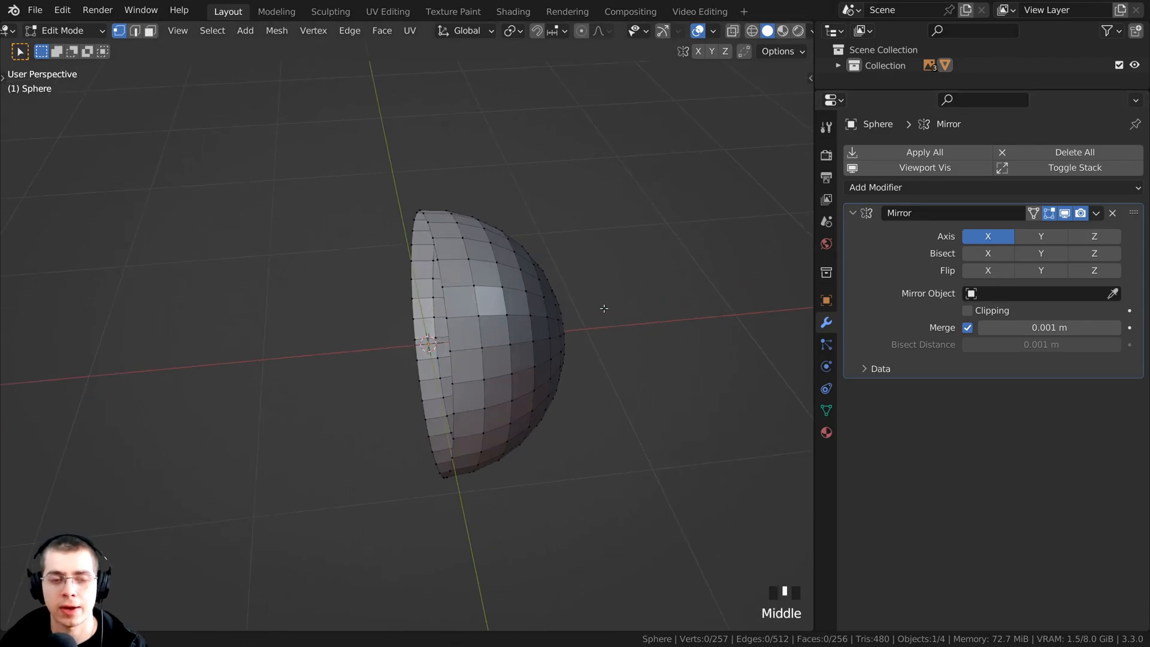
Return the half-sphere to Object Mode and inspect it in perspective from several angles.
middle_click_drag(452, 337, 465, 325, "shift")
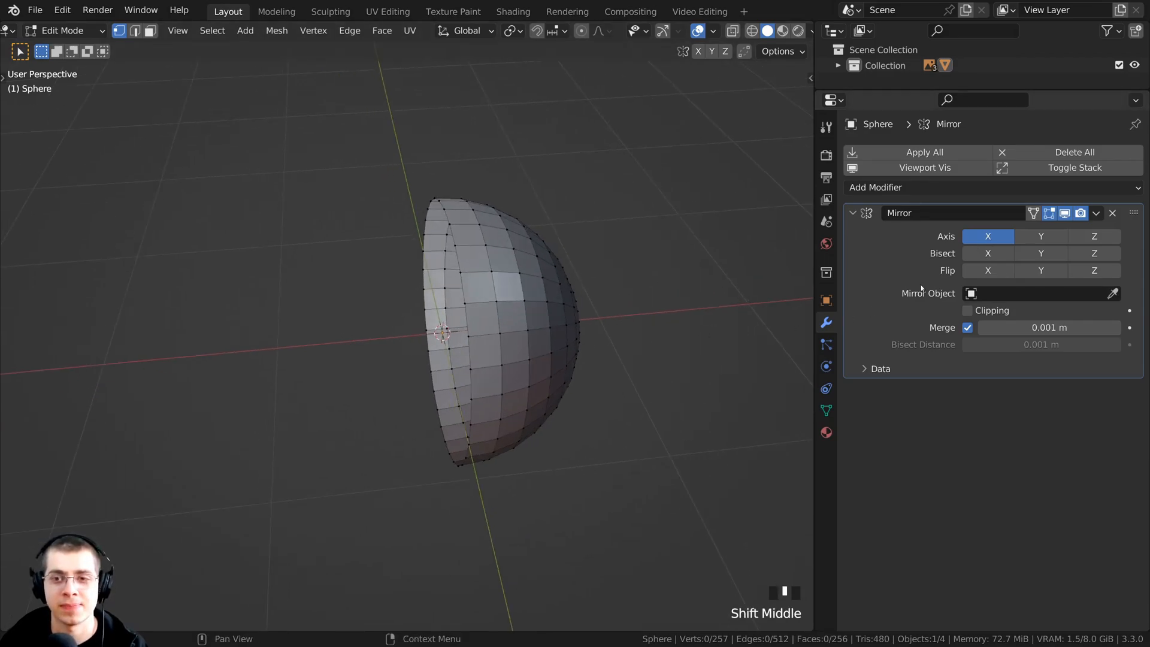
scroll(599, 300, "down", 2)
scroll(539, 299, "up", 2)
middle_click_drag(527, 299, 460, 291)
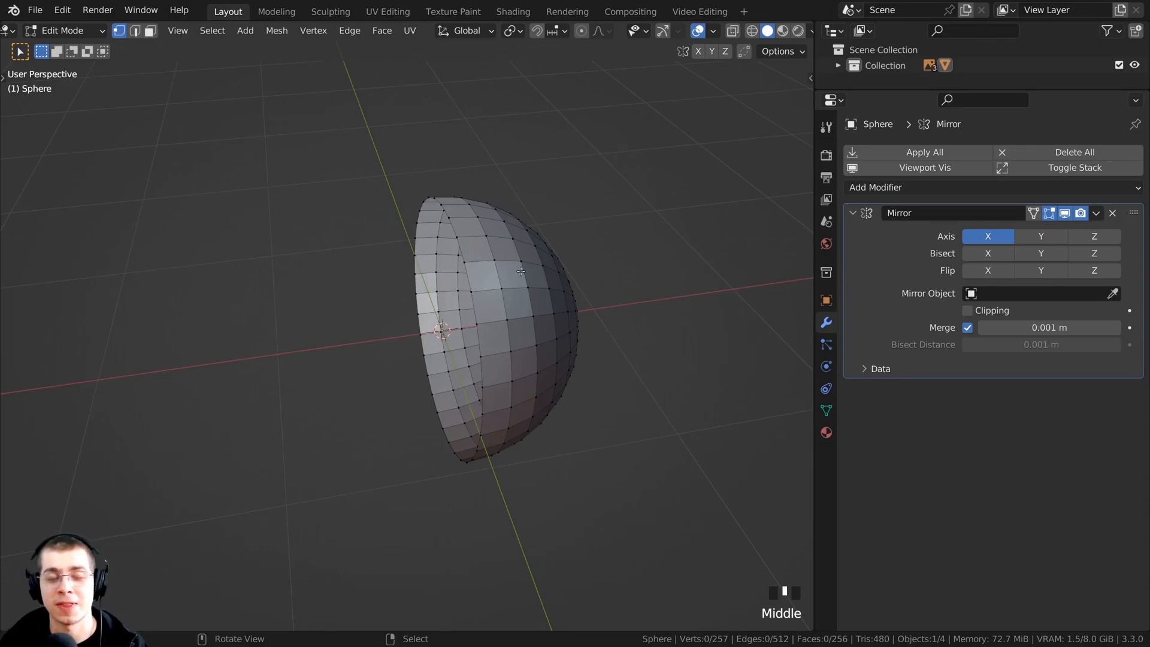
key("Tab")
scroll(501, 314, "down", 1)
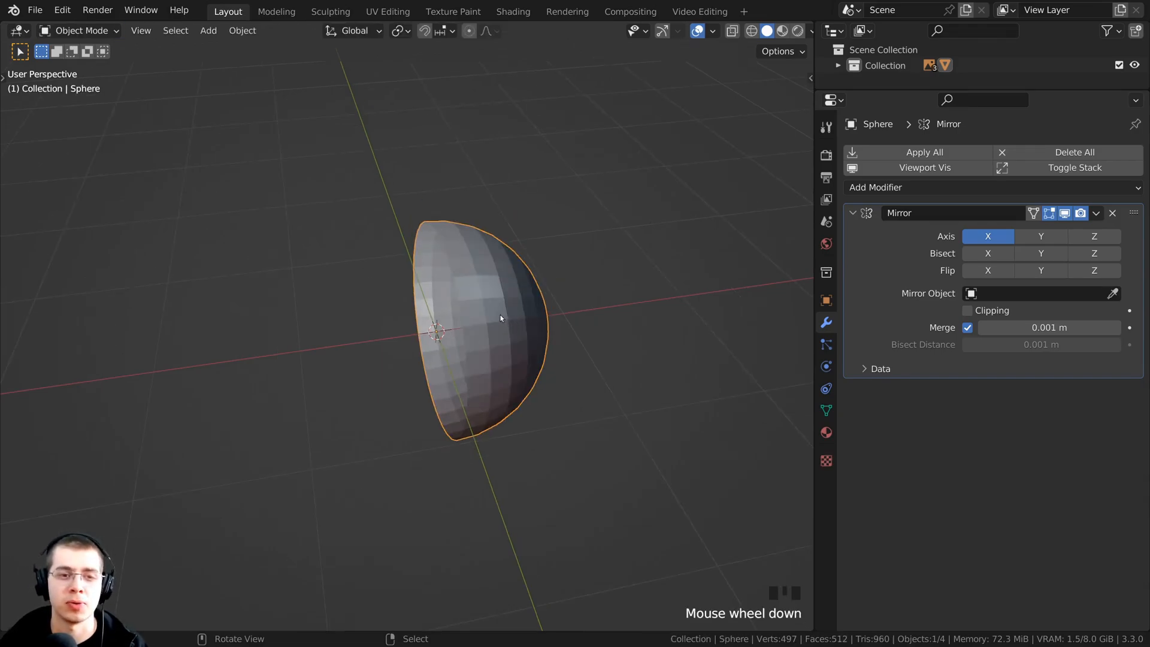
middle_click_drag(501, 315, 452, 225)
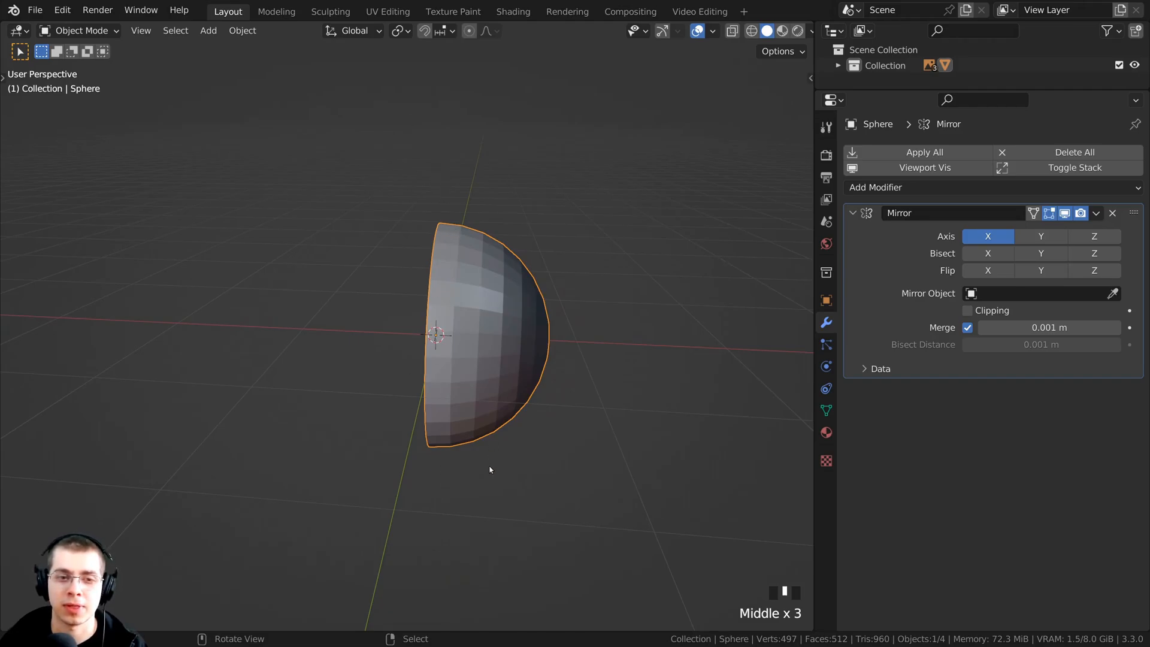
Try rotating the half-sphere object about the global Y axis.
key("r")
key("y")
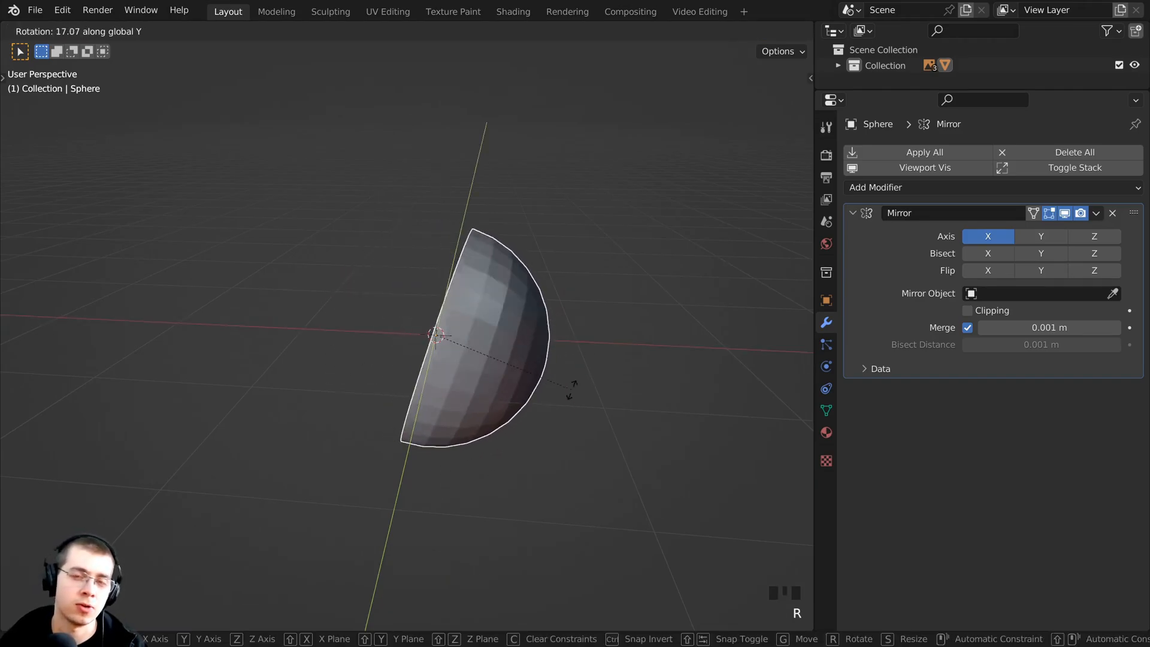
right_click(564, 317)
middle_click_drag(560, 347, 567, 365)
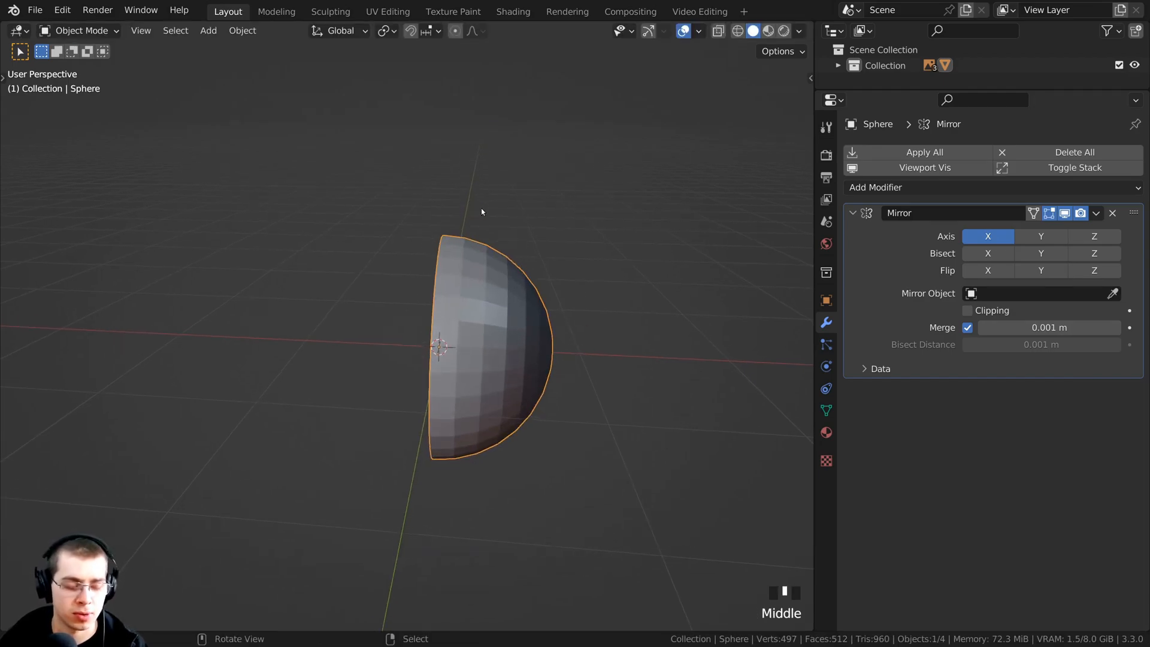
middle_click_drag(481, 210, 486, 212)
Show the half-sphere's transform values in the sidebar and examine its Y rotation.
key("ctrl+a")
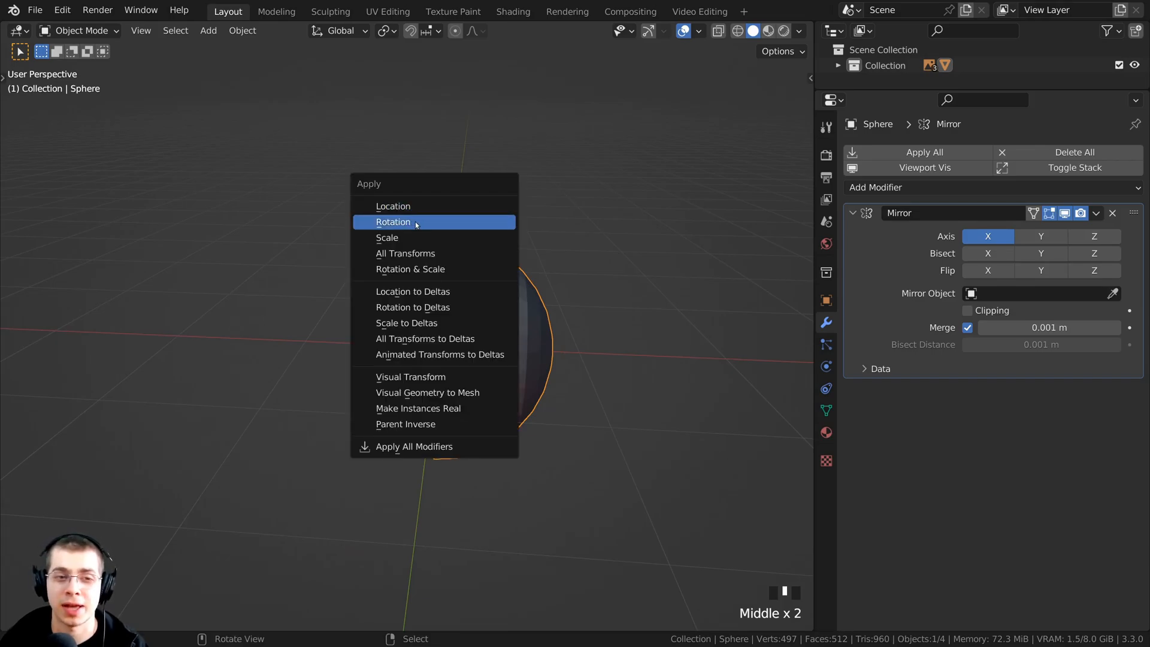
left_click(468, 222)
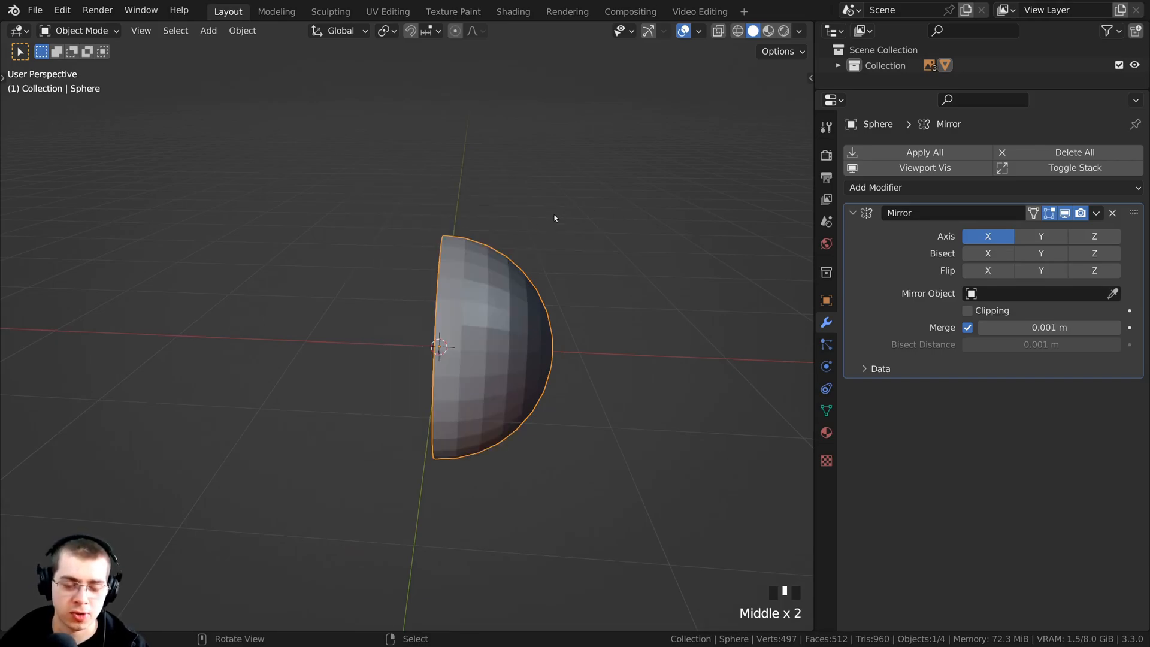
key("n")
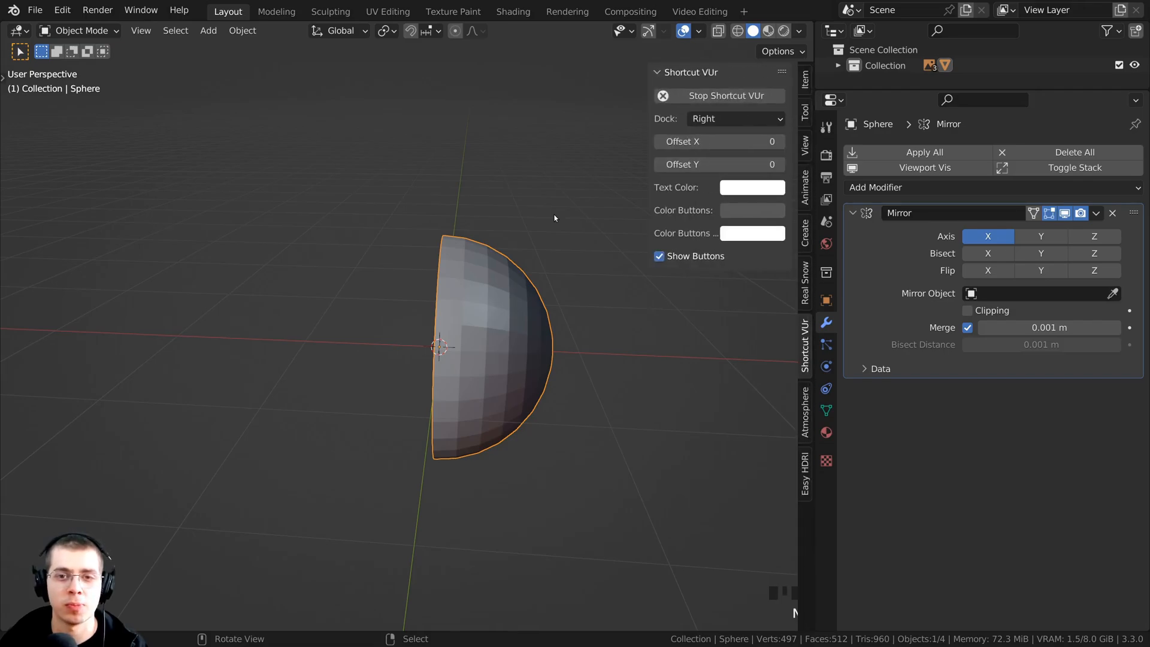
left_click(807, 89)
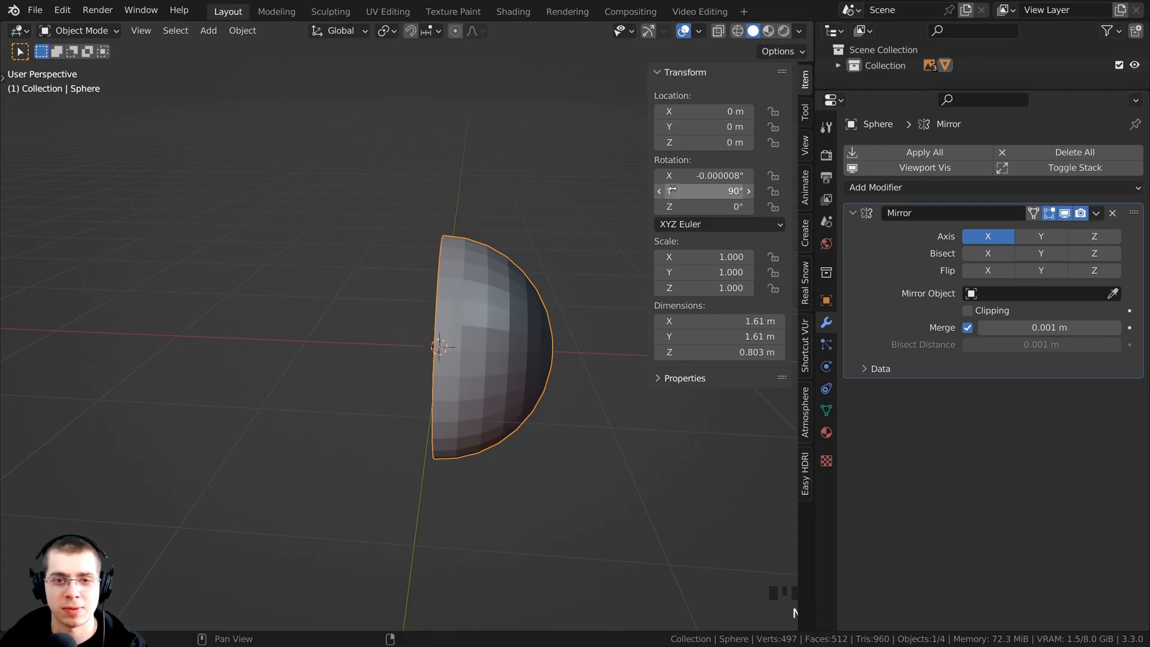
mouse_move(704, 190)
left_mouse_down()
mouse_move(721, 191)
mouse_move(686, 190)
left_mouse_up()
right_click(708, 195)
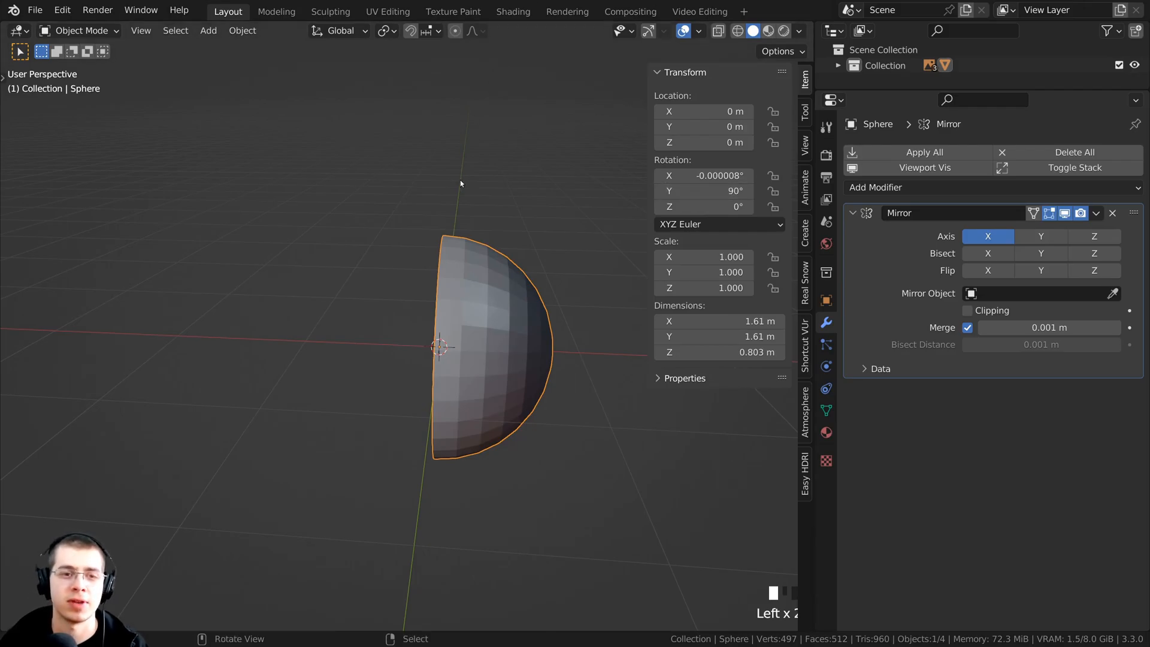
Apply the half-sphere's rotation and check the mirroring by toggling the Mirror modifier's X axis off and on.
key("ctrl+a")
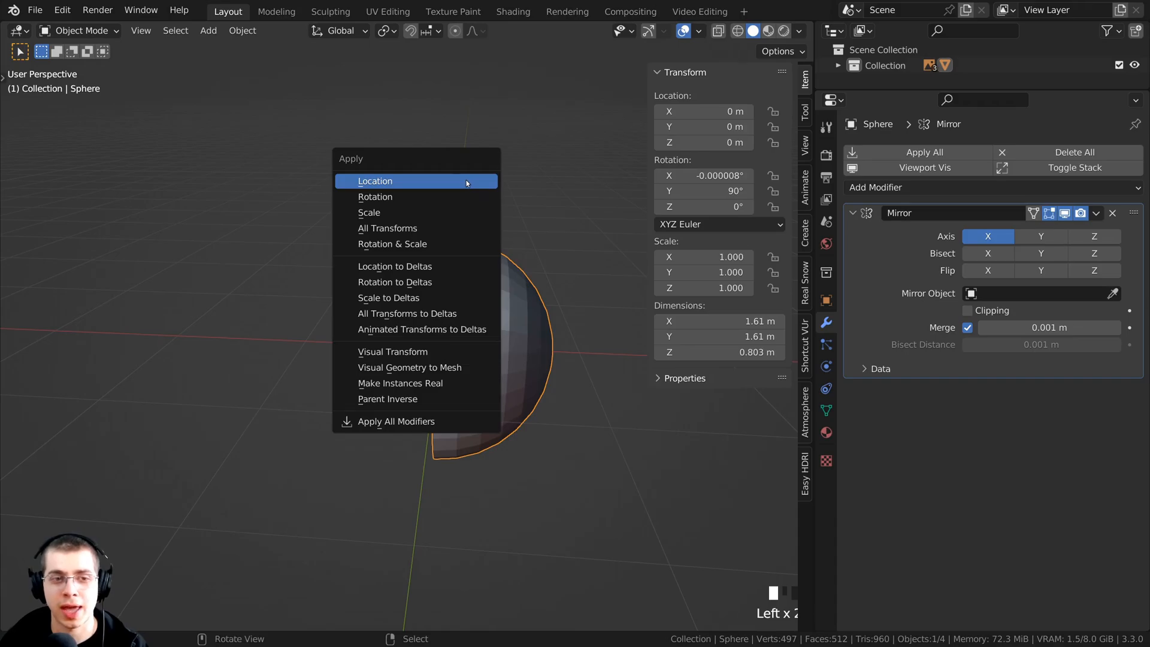
left_click(373, 197)
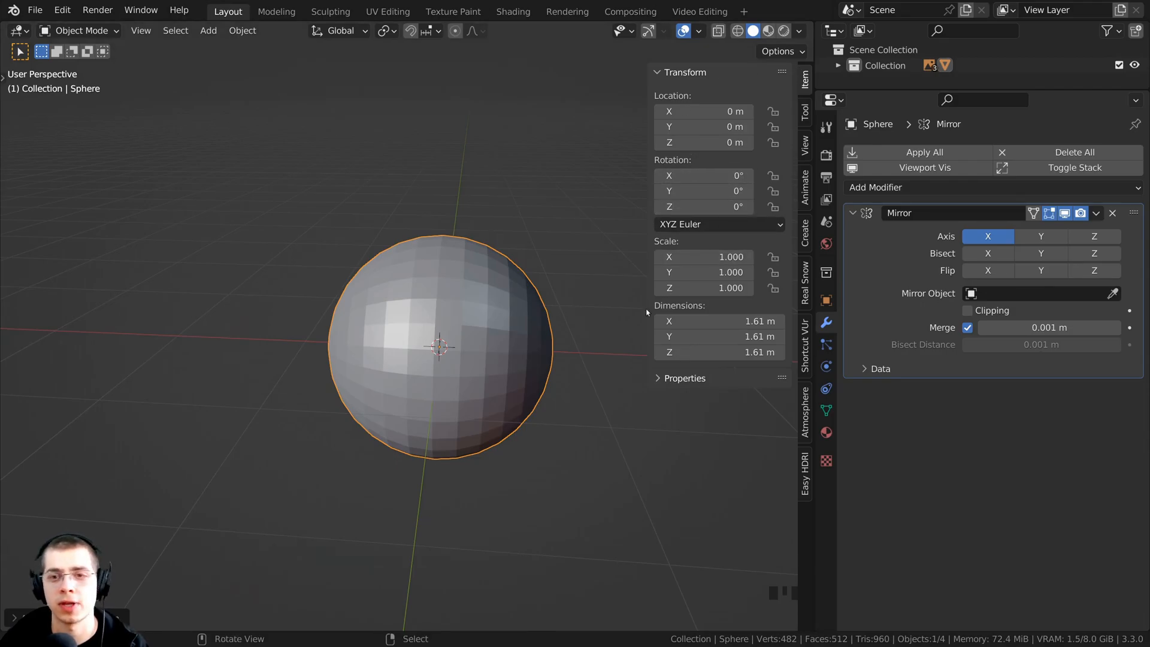
left_click(977, 241)
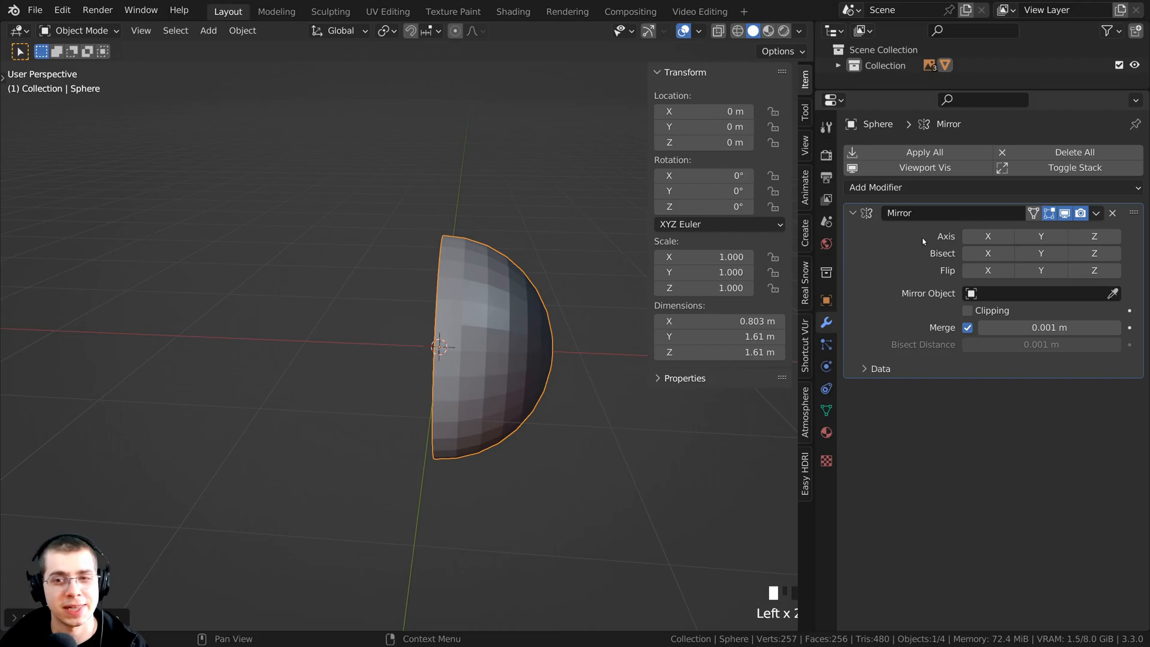
left_click(989, 239)
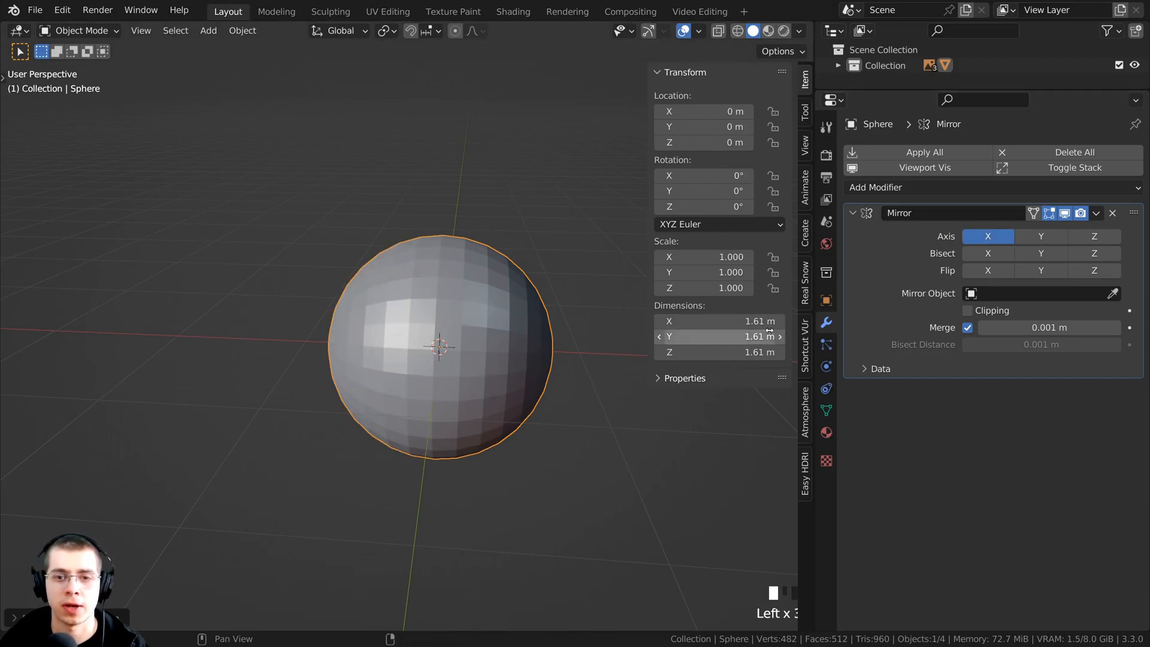
key("n")
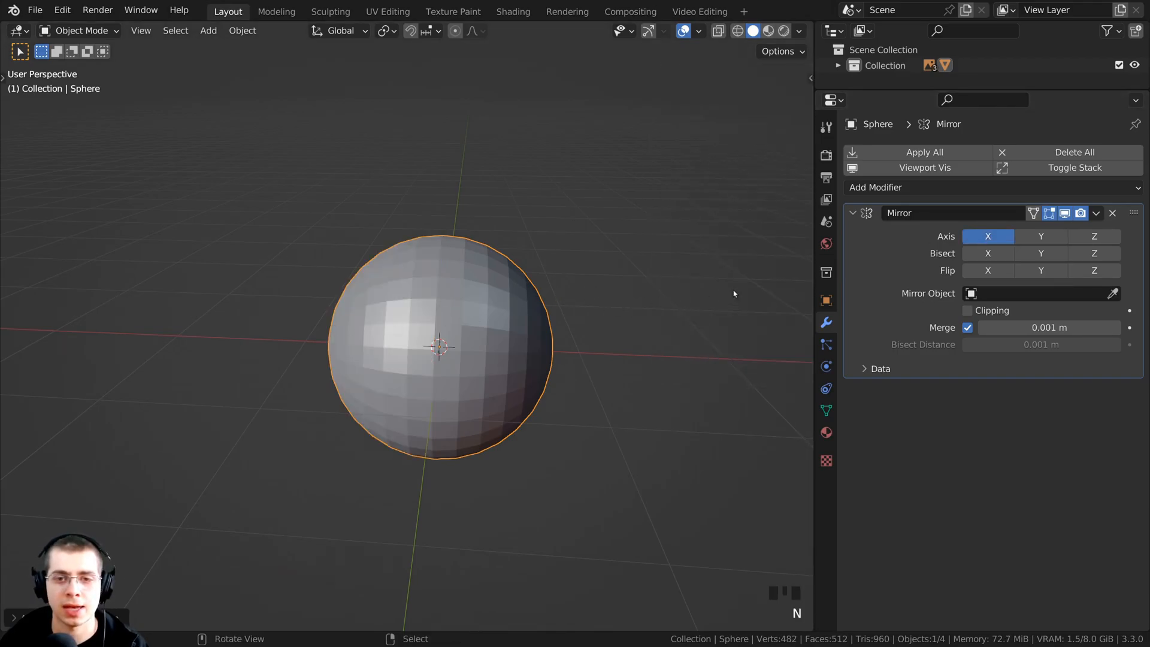
Narrow the Properties editor, enable Clipping on the Mirror modifier, and put the sphere in Edit Mode.
left_click_drag(813, 270, 907, 270)
scroll(721, 335, "up", 1)
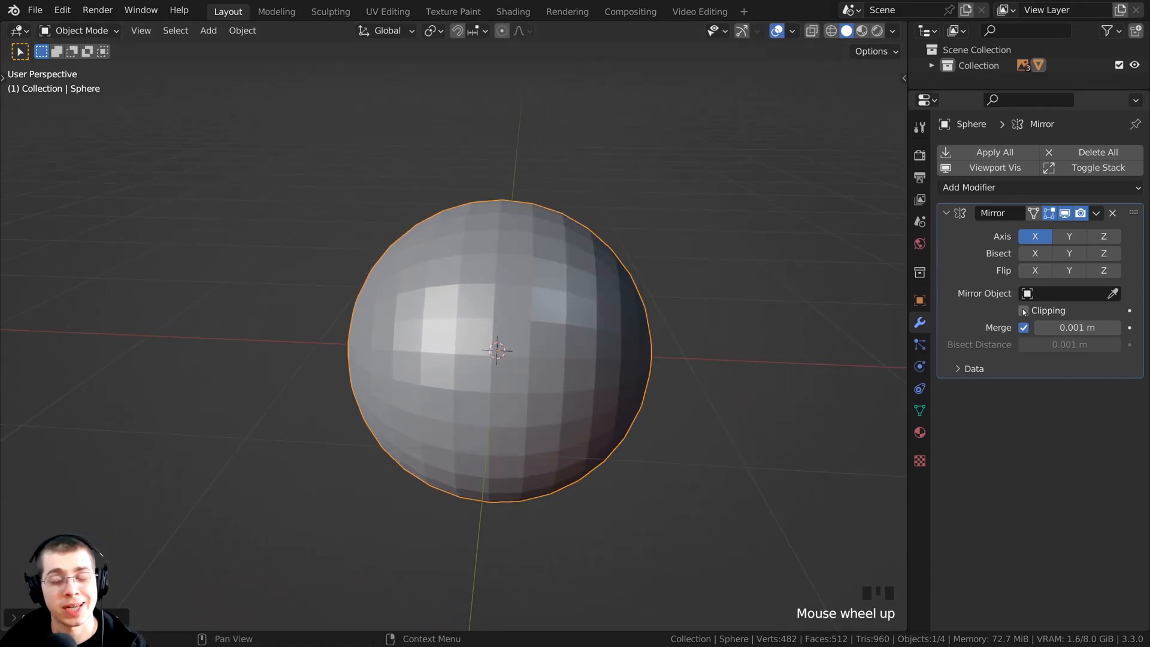
left_click(1024, 311)
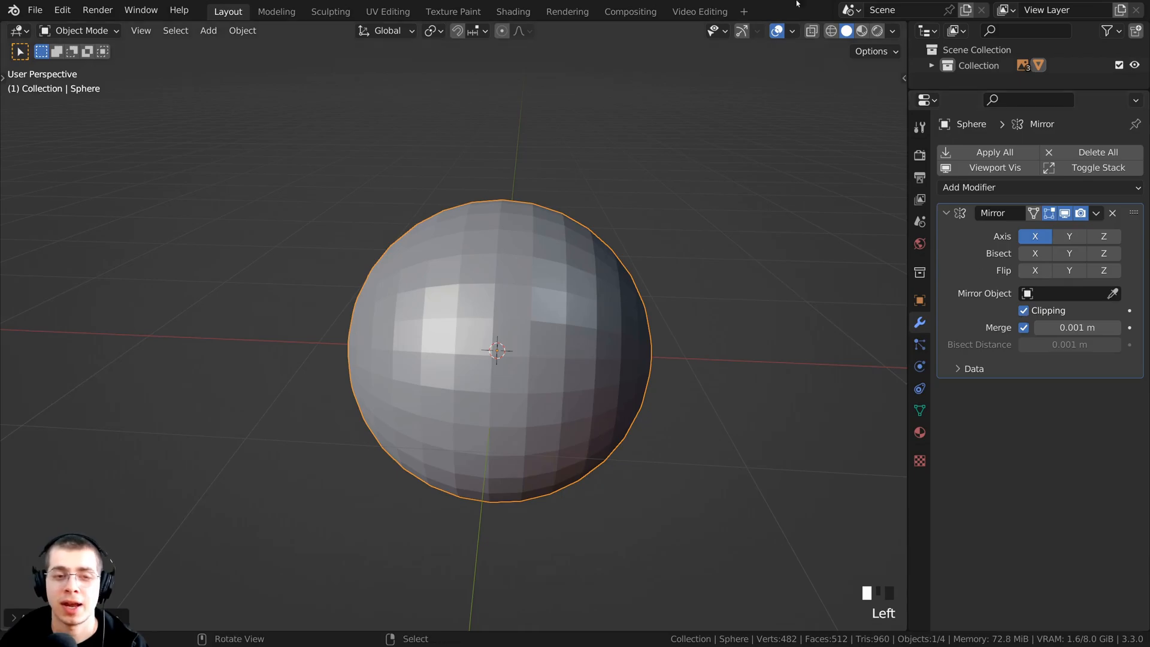
scroll(525, 191, "up", 2)
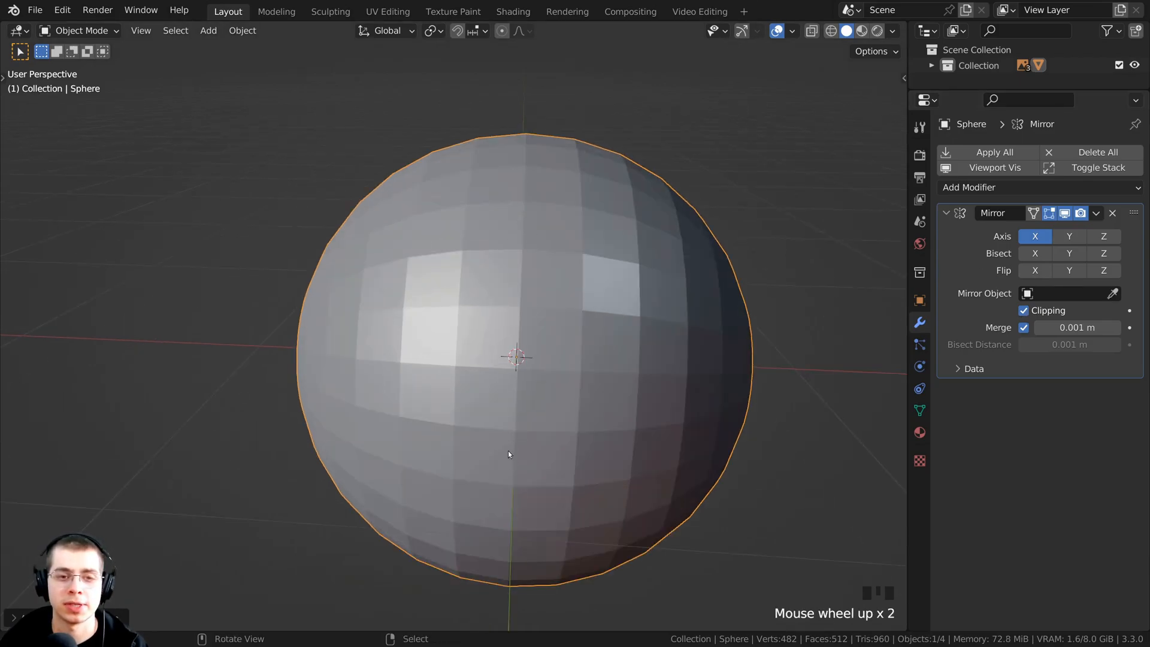
scroll(508, 453, "down", 2)
key("Tab")
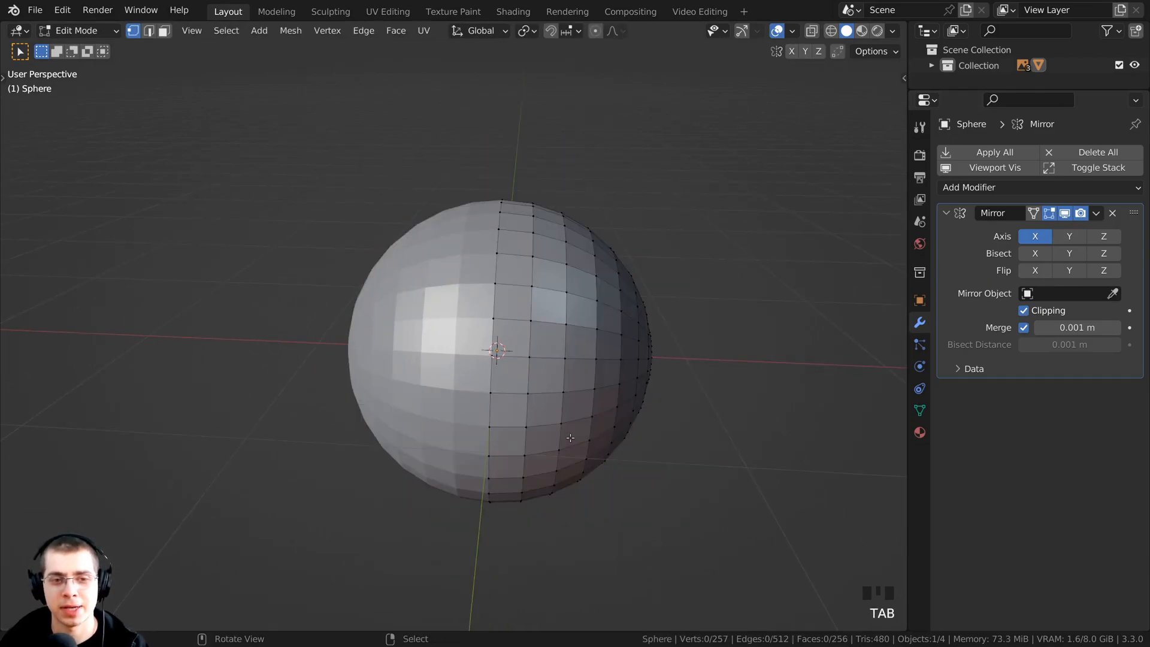
Try moving the whole half-sphere mesh several times to test Clipping along the mirror seam.
key("a")
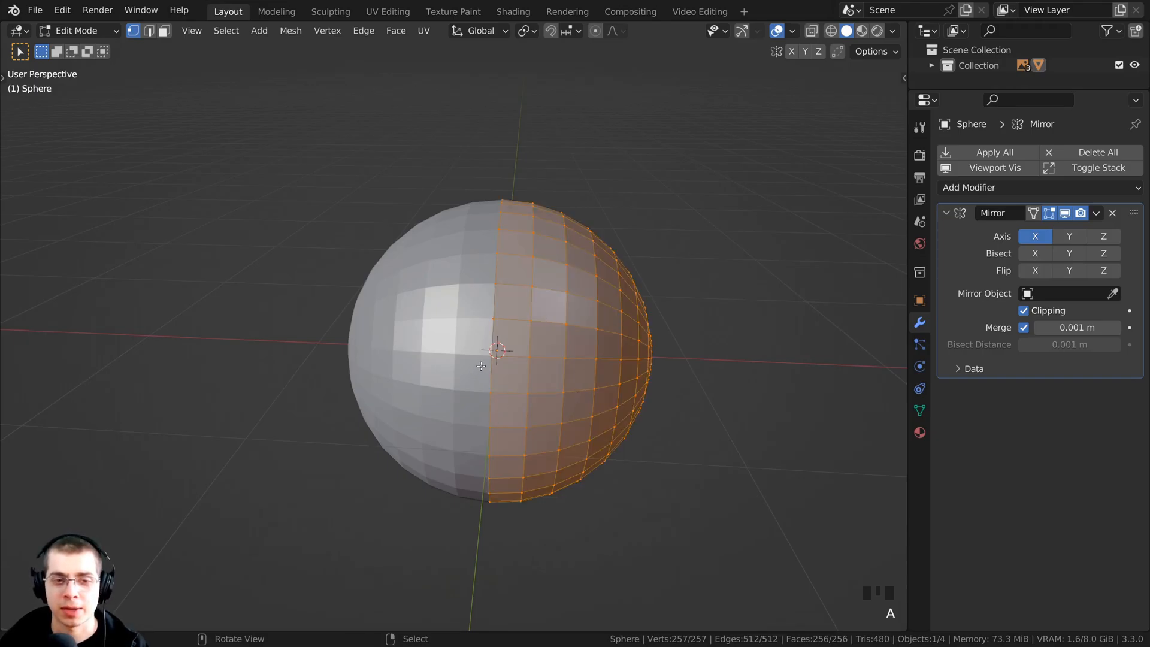
key("g")
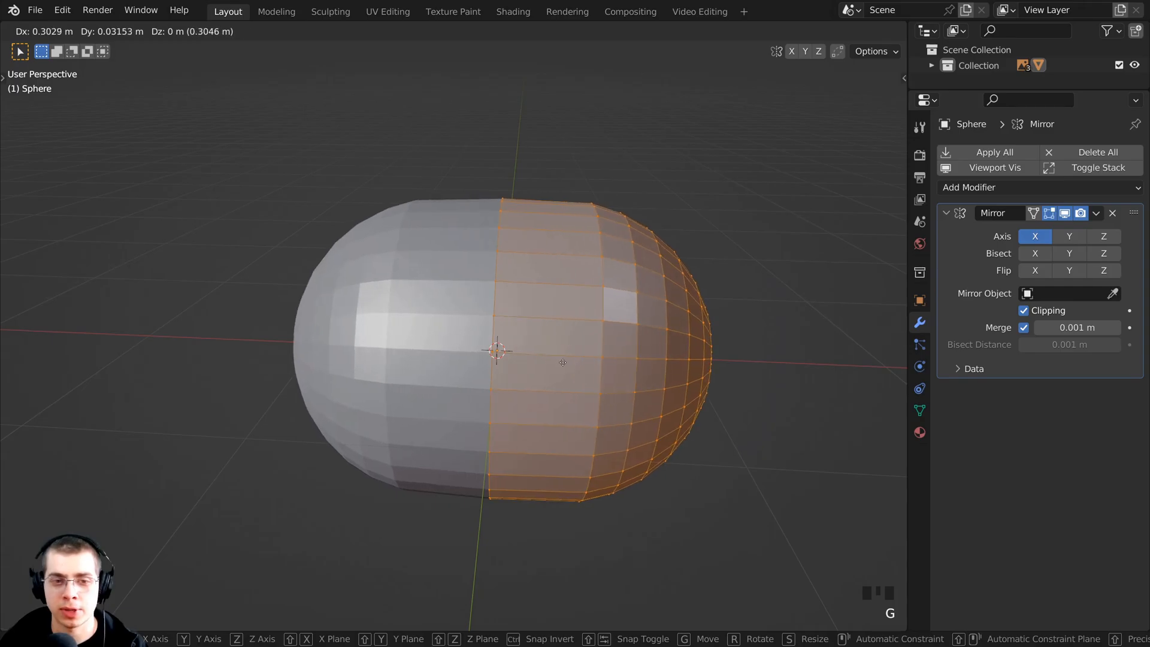
right_click(563, 362)
key("g")
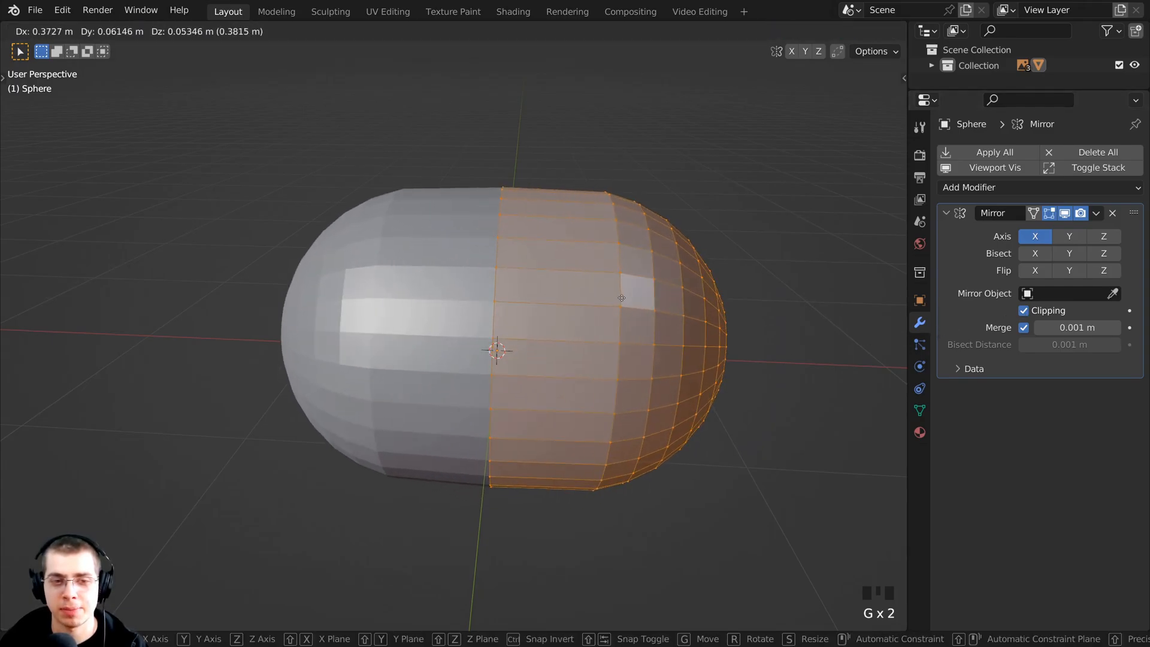
right_click(617, 298)
key("g")
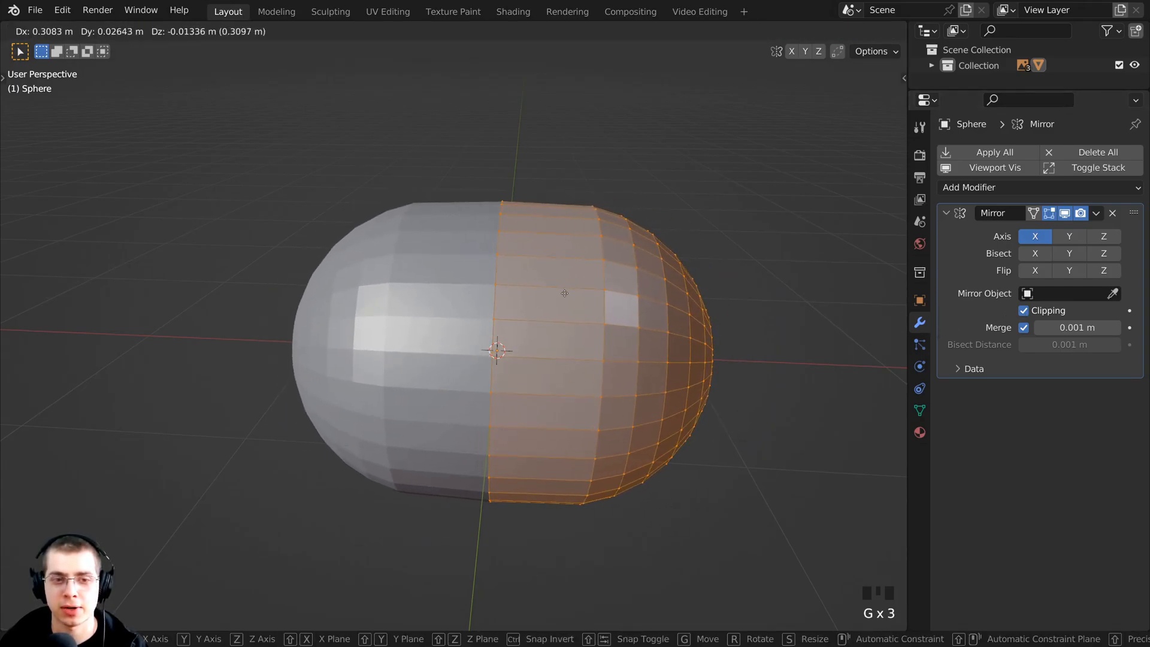
right_click(575, 296)
key("g")
right_click(606, 299)
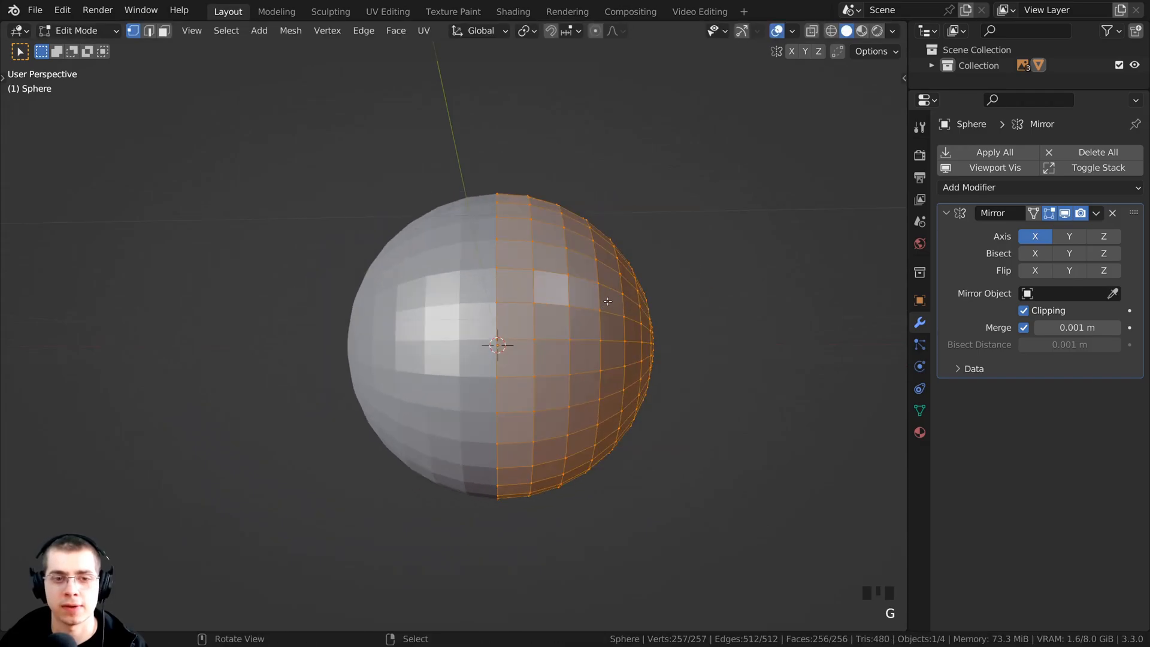
middle_click_drag(607, 302, 624, 321)
View the sphere from the front in wireframe shading so the drone blueprint shows through the mesh.
key("KP_1")
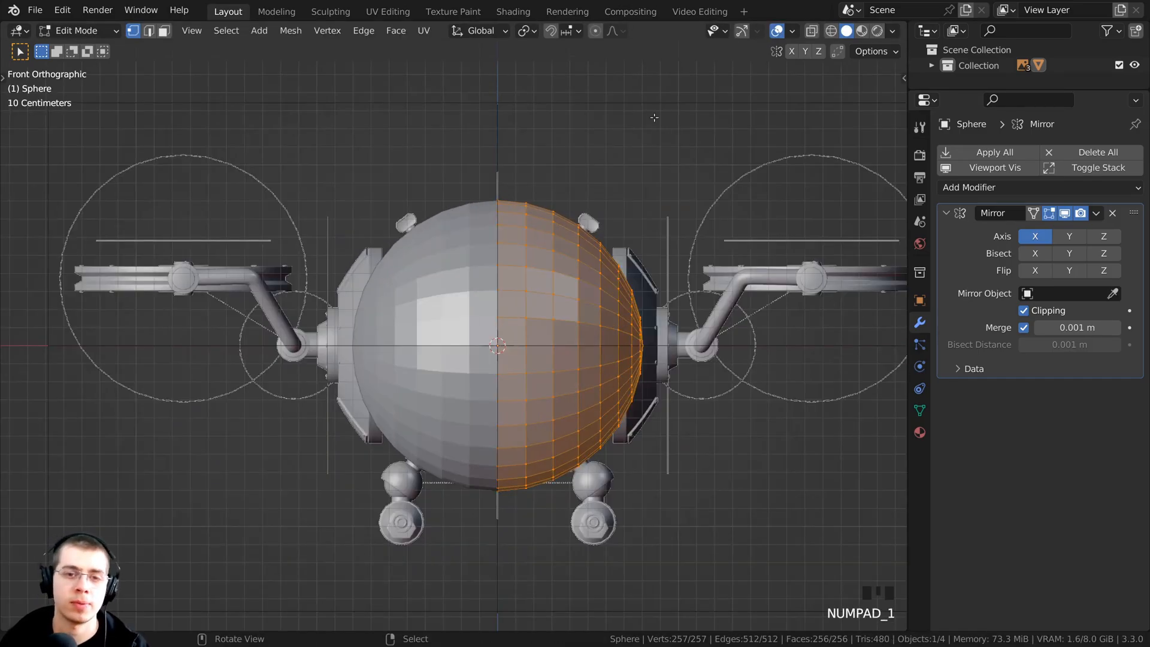
scroll(711, 281, "up", 1)
key("z")
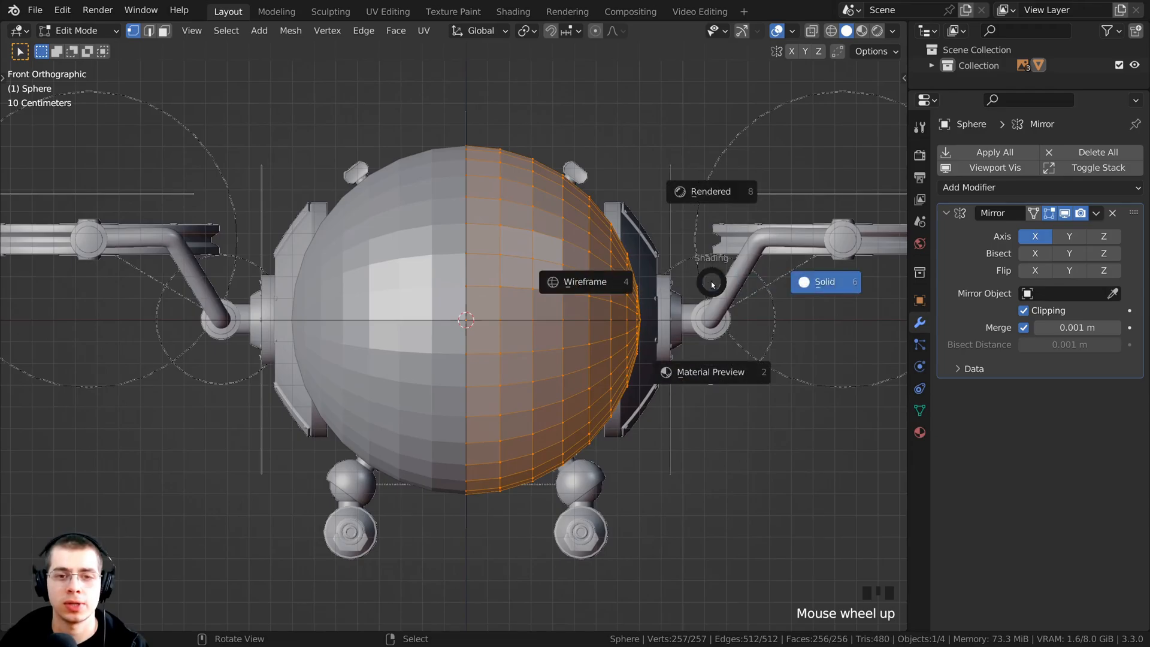
left_click(591, 288)
scroll(527, 277, "up", 1)
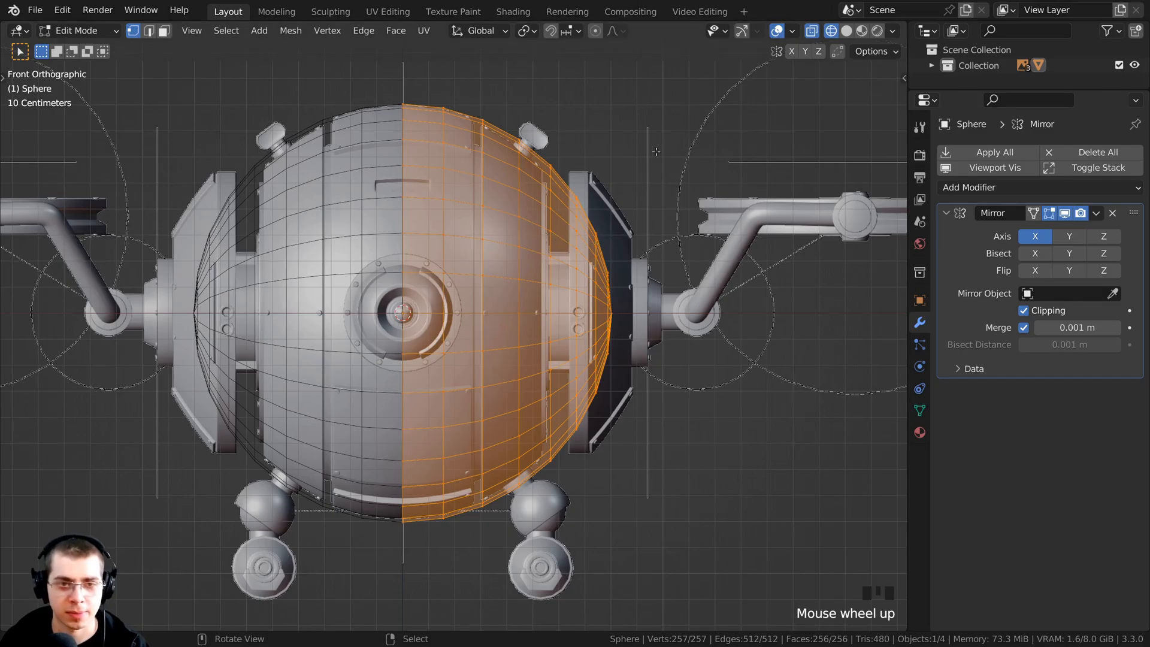
Select only the sphere's outer side-cap vertices beyond the blueprint's central body edge and delete them.
key("a")
key("a")
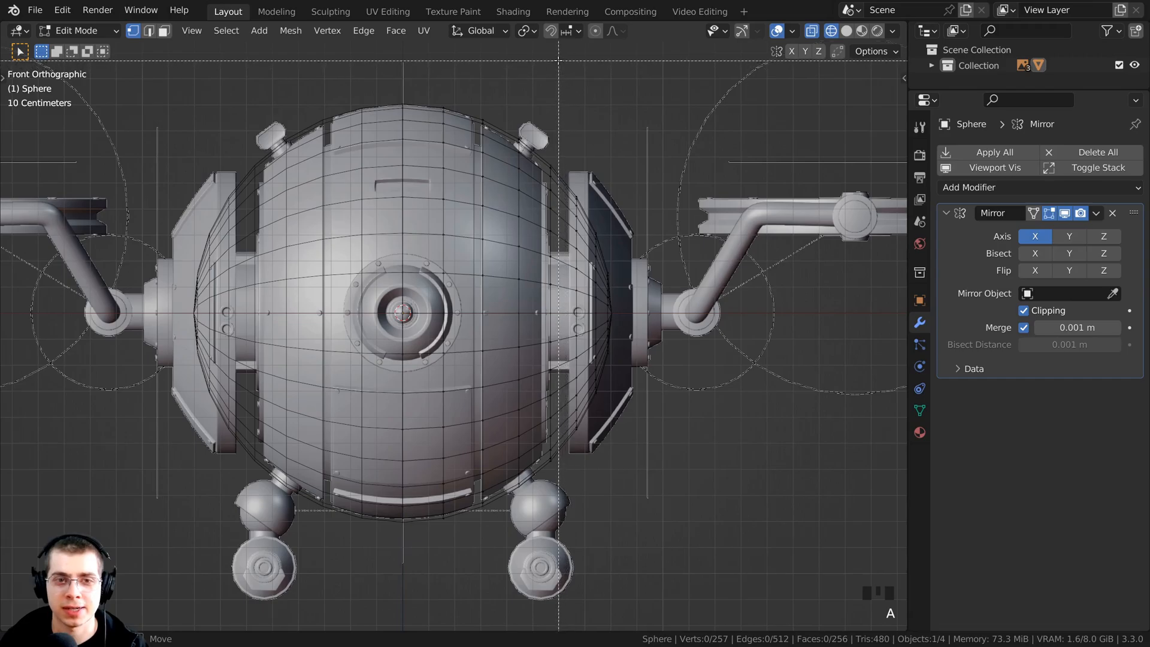
left_click_drag(559, 61, 653, 510)
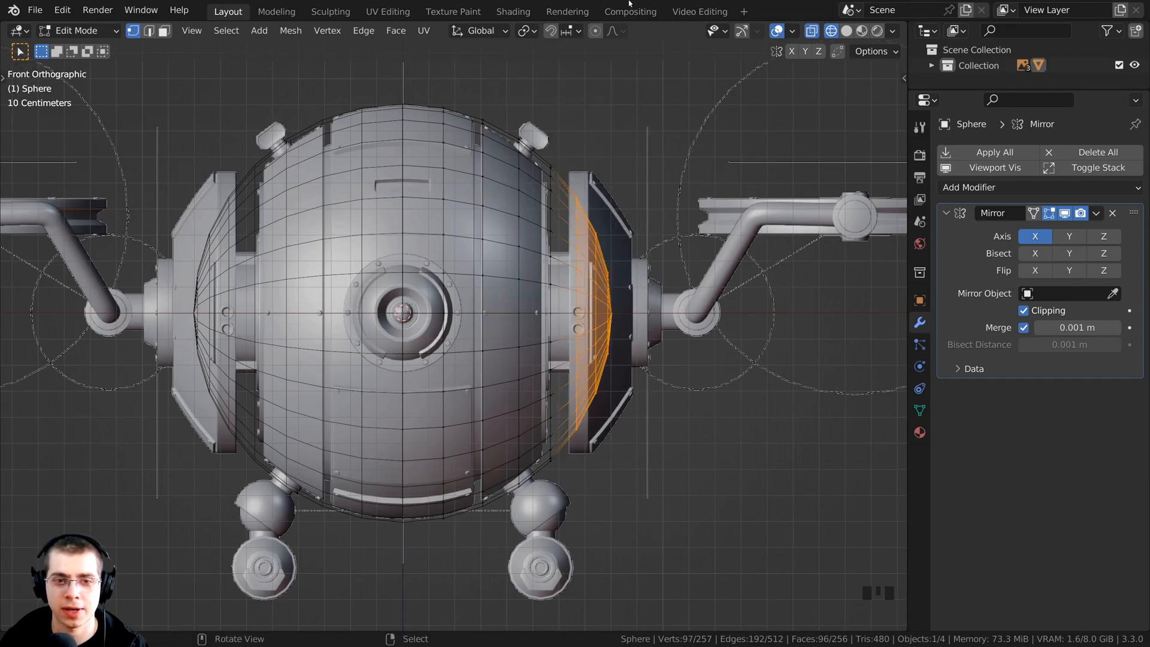
scroll(628, 196, "up", 2)
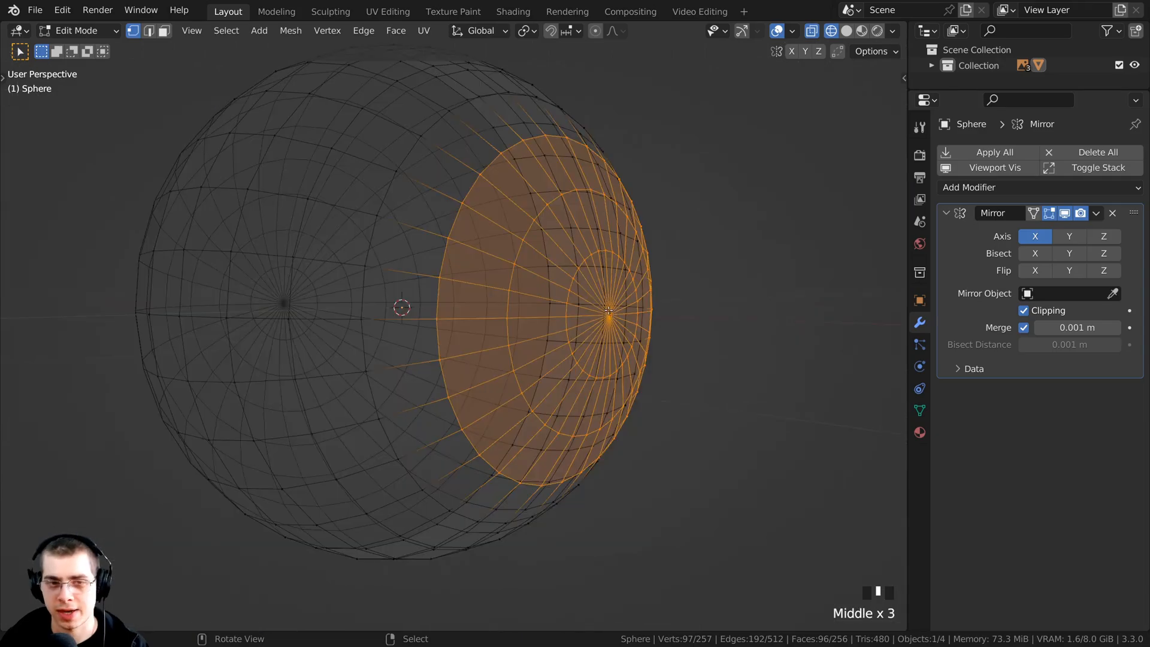
middle_click_drag(611, 311, 537, 232)
key("KP_1")
scroll(537, 232, "up", 2)
scroll(538, 232, "down", 1)
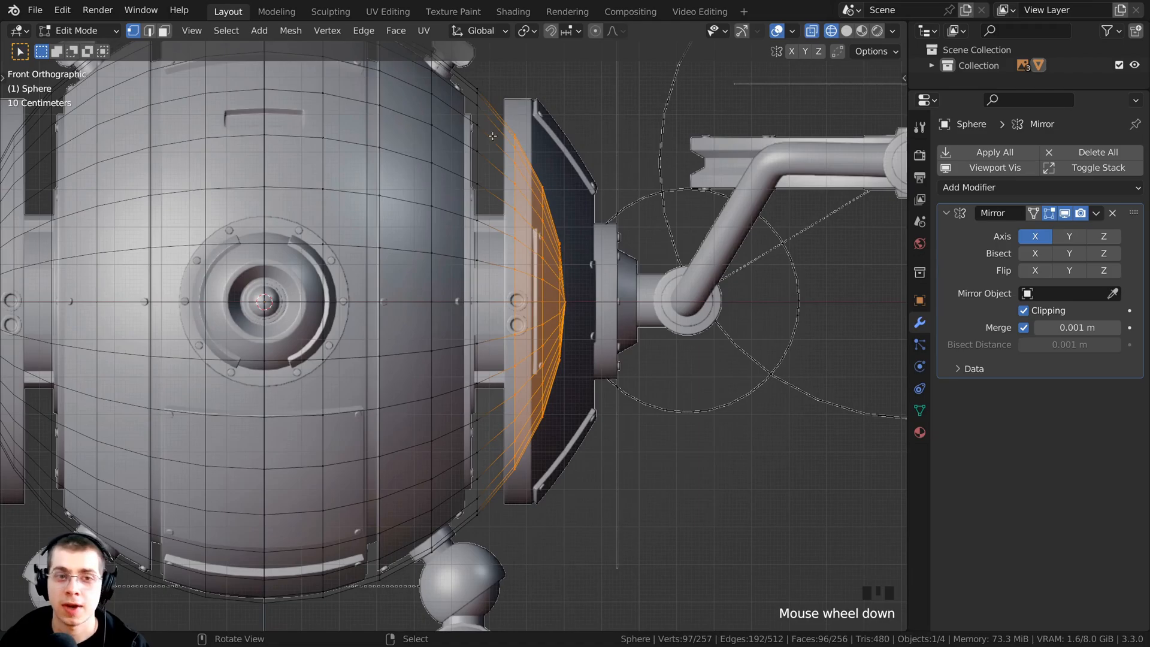
key("x")
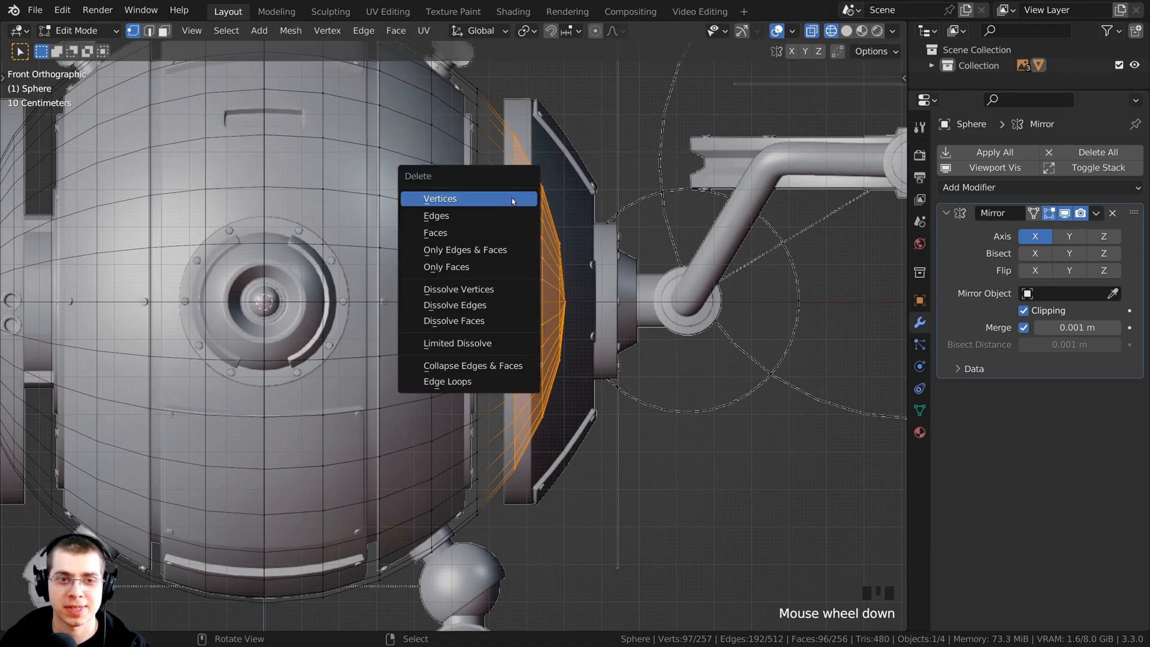
left_click(465, 199)
Switch the viewport to solid shading and inspect the open-sided sphere in perspective.
scroll(440, 225, "down", 3)
key("z")
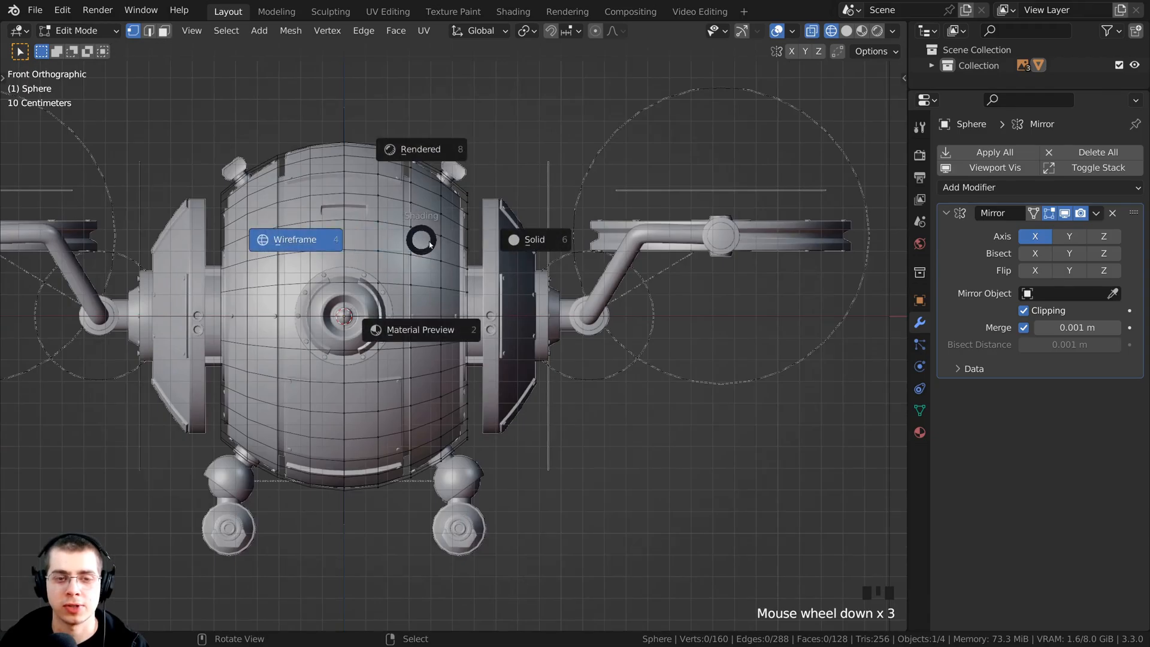
left_click(541, 245)
middle_click_drag(541, 245, 505, 239)
scroll(423, 214, "down", 2)
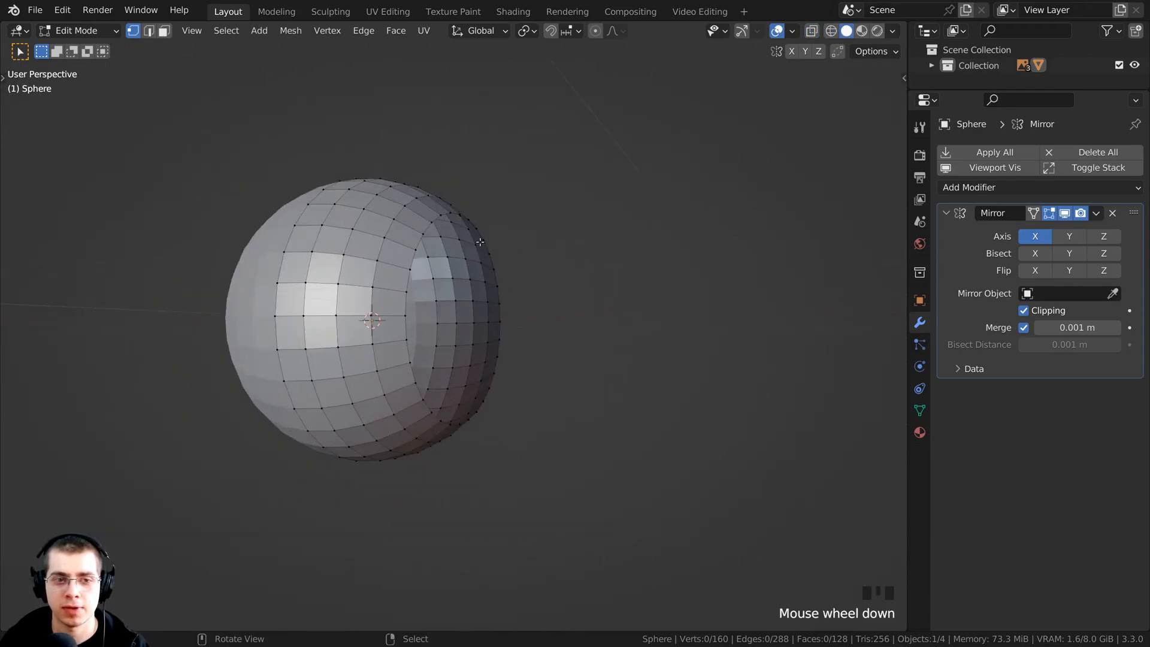
middle_click_drag(491, 352, 578, 335, "shift")
scroll(480, 487, "up", 3)
middle_click_drag(479, 358, 456, 380)
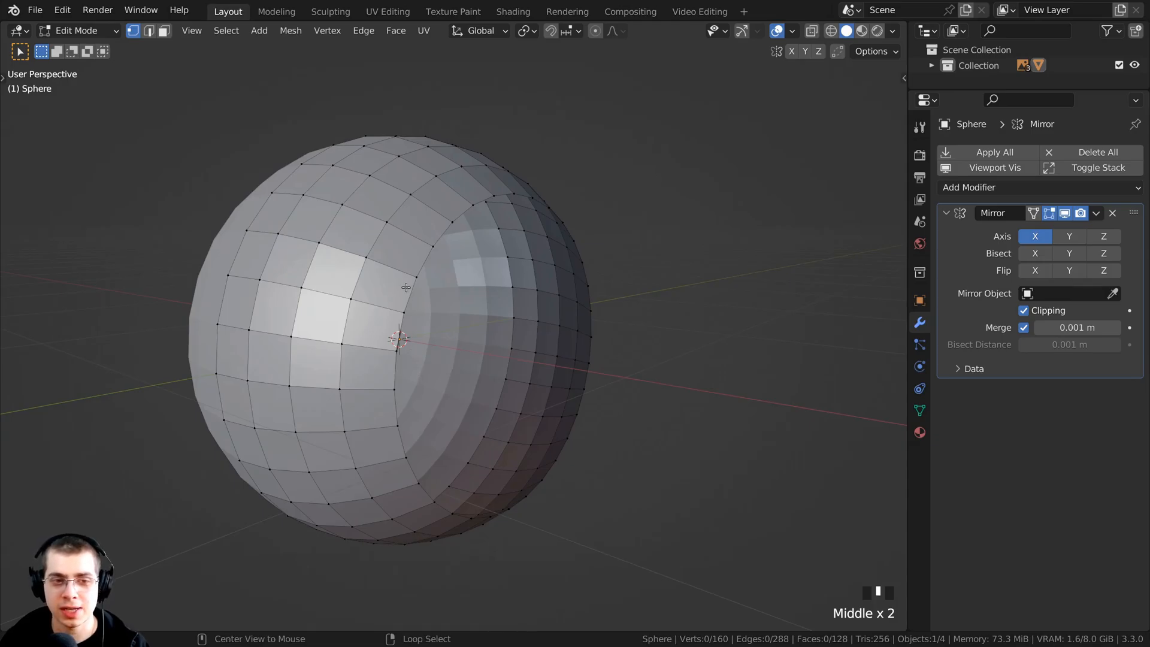
Try loop-selecting different edge loops around the sphere near its open side.
scroll(406, 288, "up", 2)
right_click(383, 254, "alt")
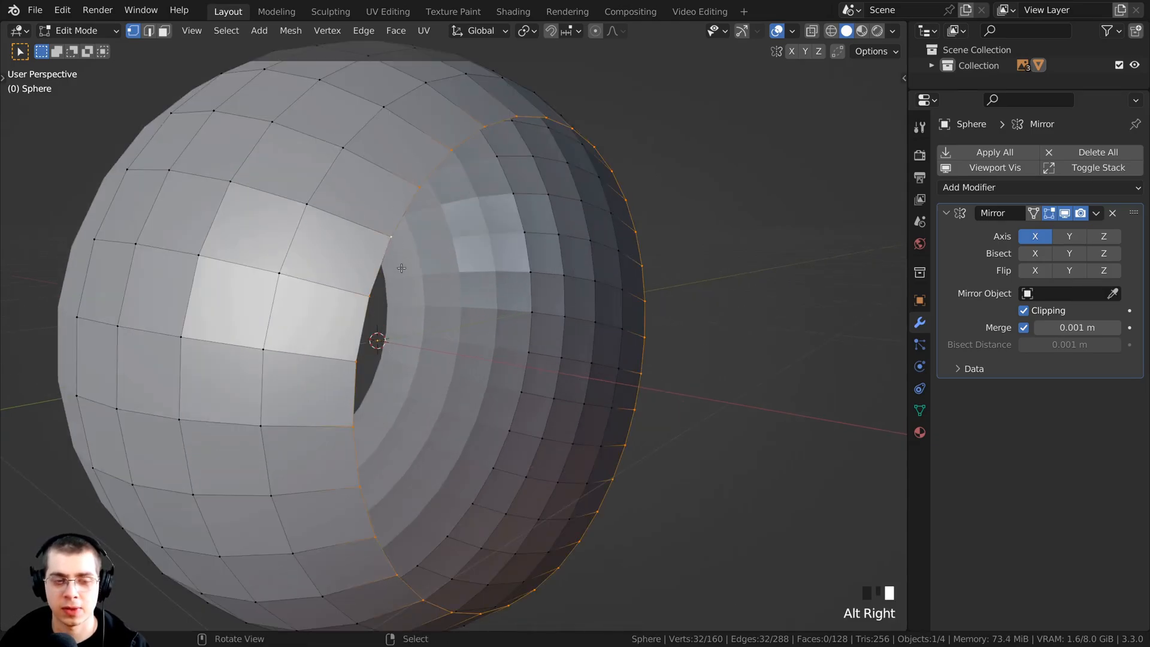
right_click(326, 176, "alt")
right_click(264, 153, "alt")
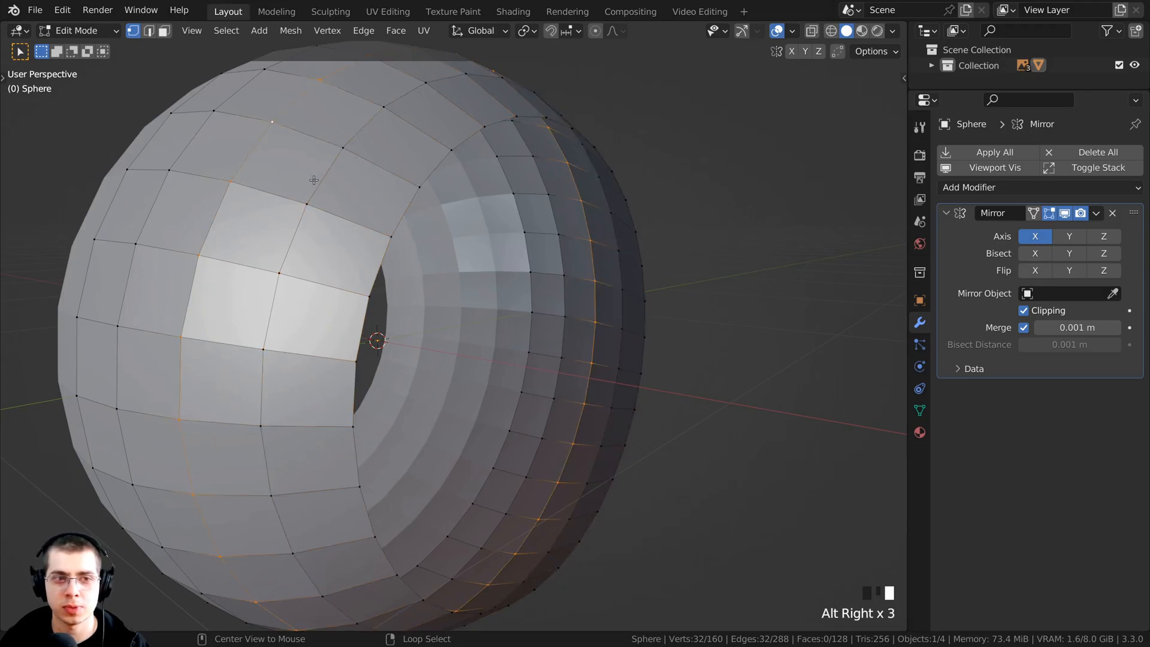
mouse_move(314, 180)
middle_mouse_down()
mouse_move(321, 203)
mouse_move(318, 188)
middle_mouse_up()
right_click(329, 176, "alt")
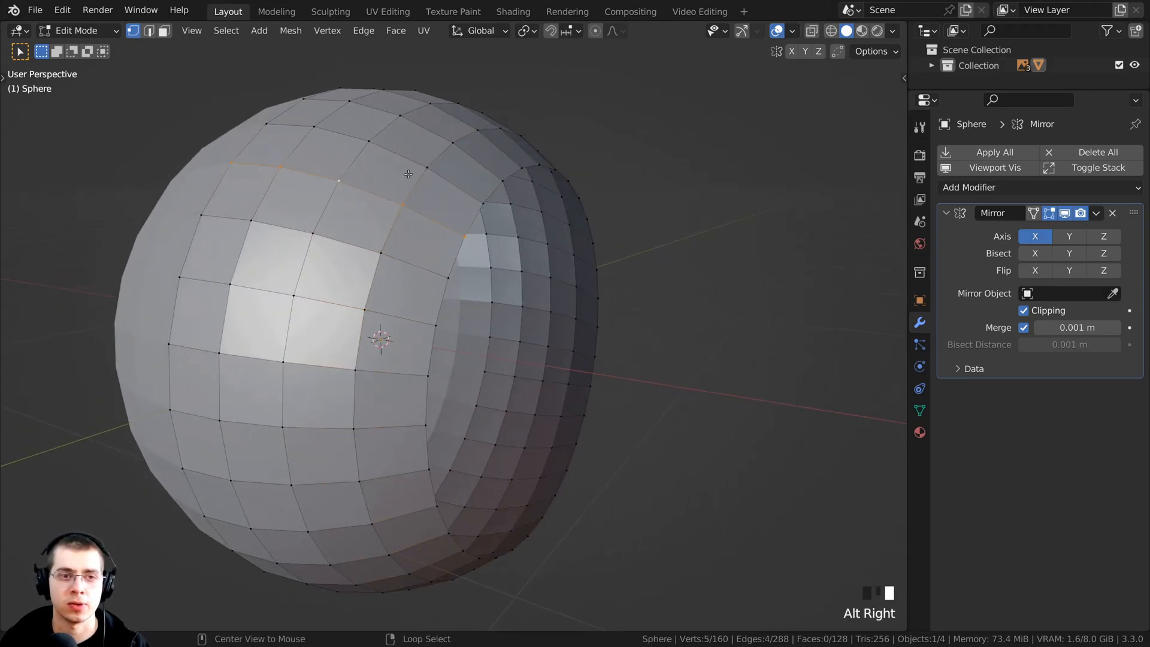
Select the edge loop around the sphere's open side, fill it with a face and save the file.
scroll(406, 174, "up", 2)
right_click(458, 191, "alt")
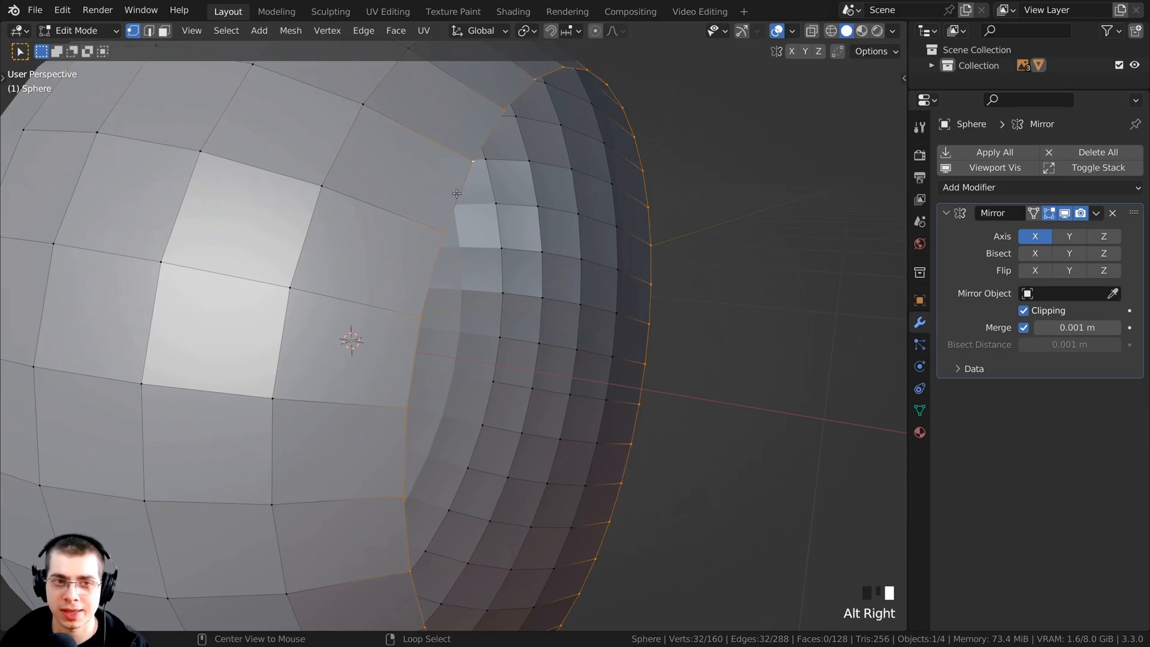
scroll(458, 192, "down", 2)
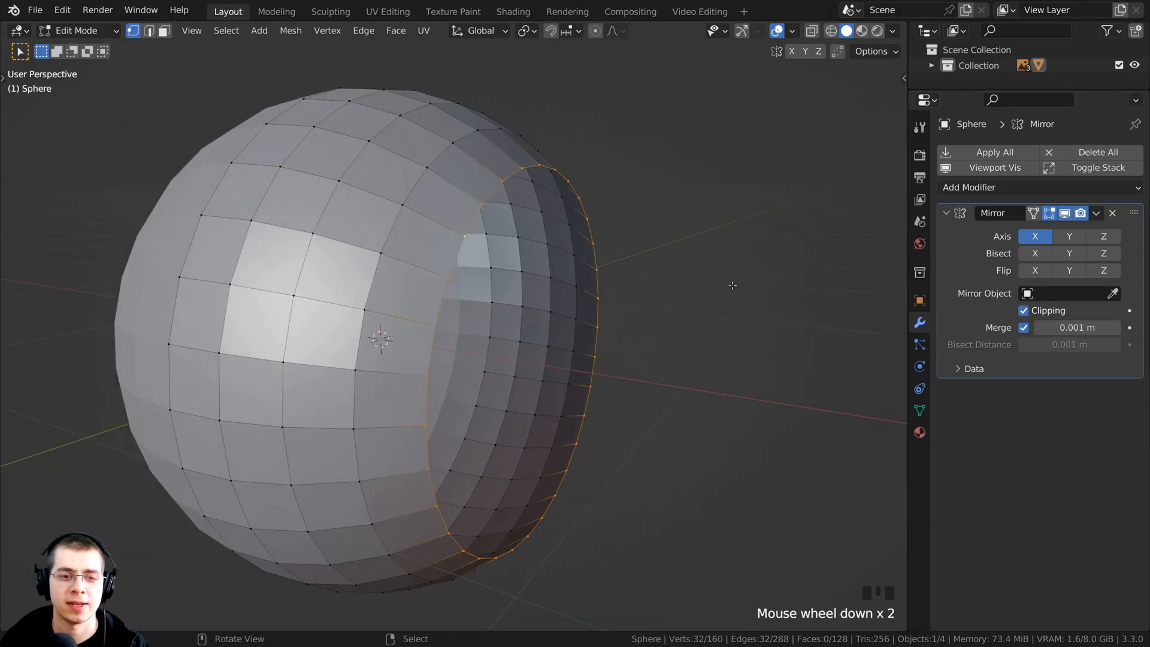
middle_click_drag(494, 263, 547, 316)
key("f")
scroll(504, 283, "down", 2)
key("ctrl+s")
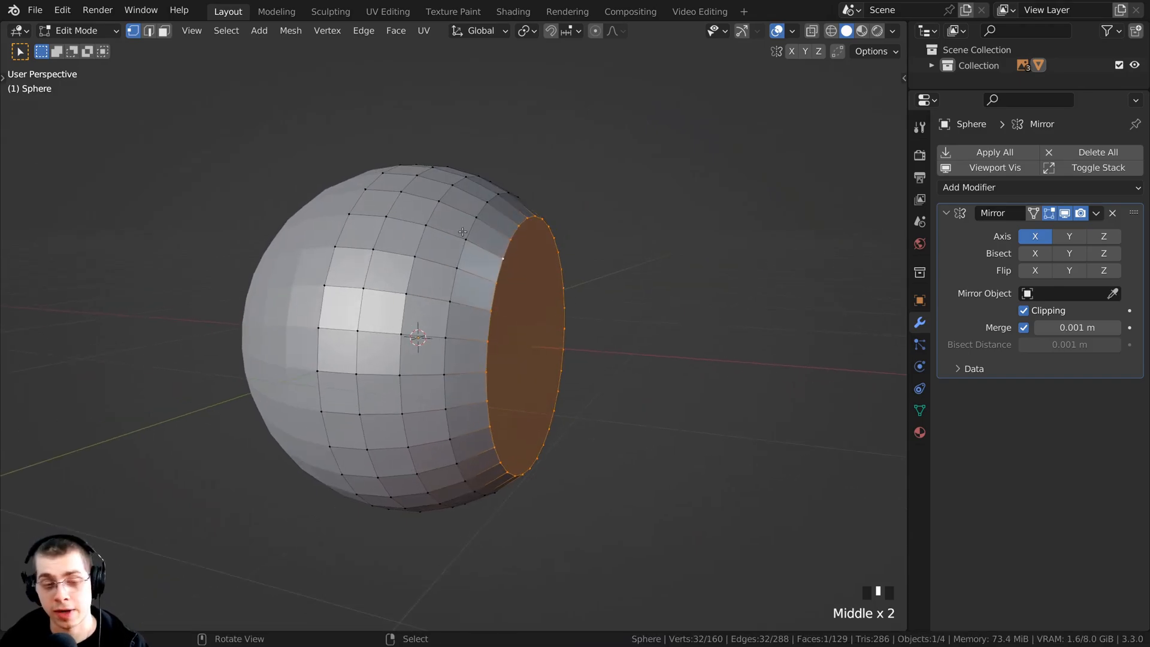
View the capped sphere from the front in wireframe shading, close to its side cap over the blueprint.
key("KP_1")
scroll(623, 407, "up", 1)
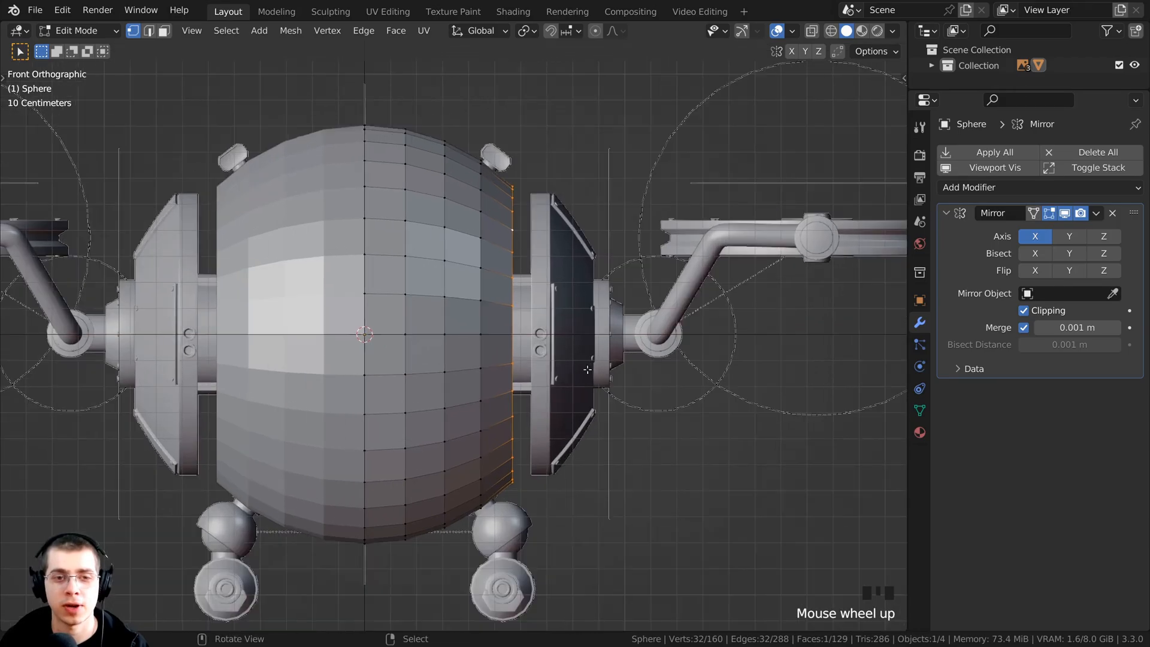
key("z")
left_click(505, 327)
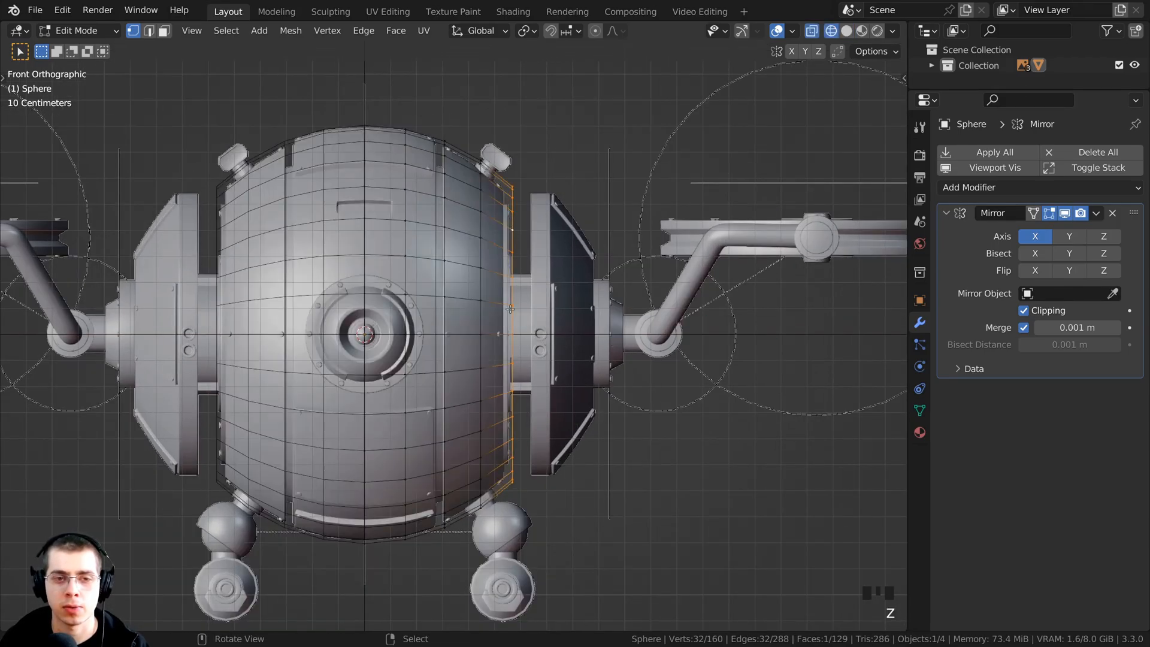
middle_click_drag(491, 294, 454, 337, "shift")
scroll(453, 337, "up", 1, "shift")
scroll(453, 337, "up", 3)
Move the sphere's side cap about 0.035 m inward along the X axis to the blueprint's body edge.
key("g")
left_click(479, 199)
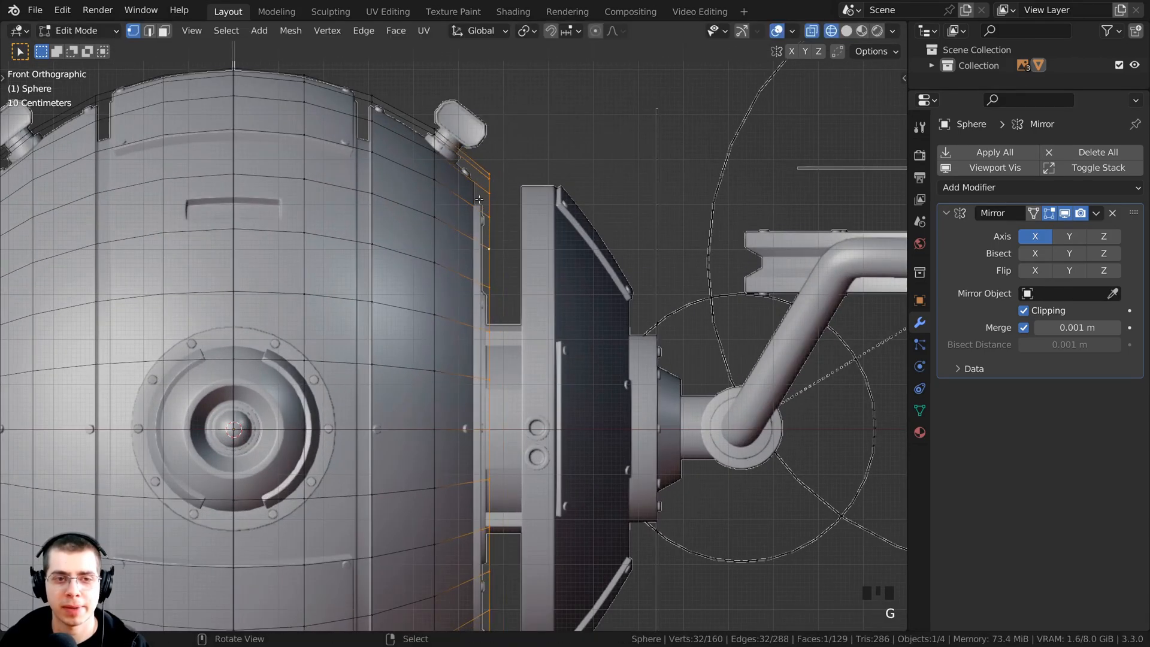
scroll(488, 253, "down", 1)
scroll(575, 299, "up", 1)
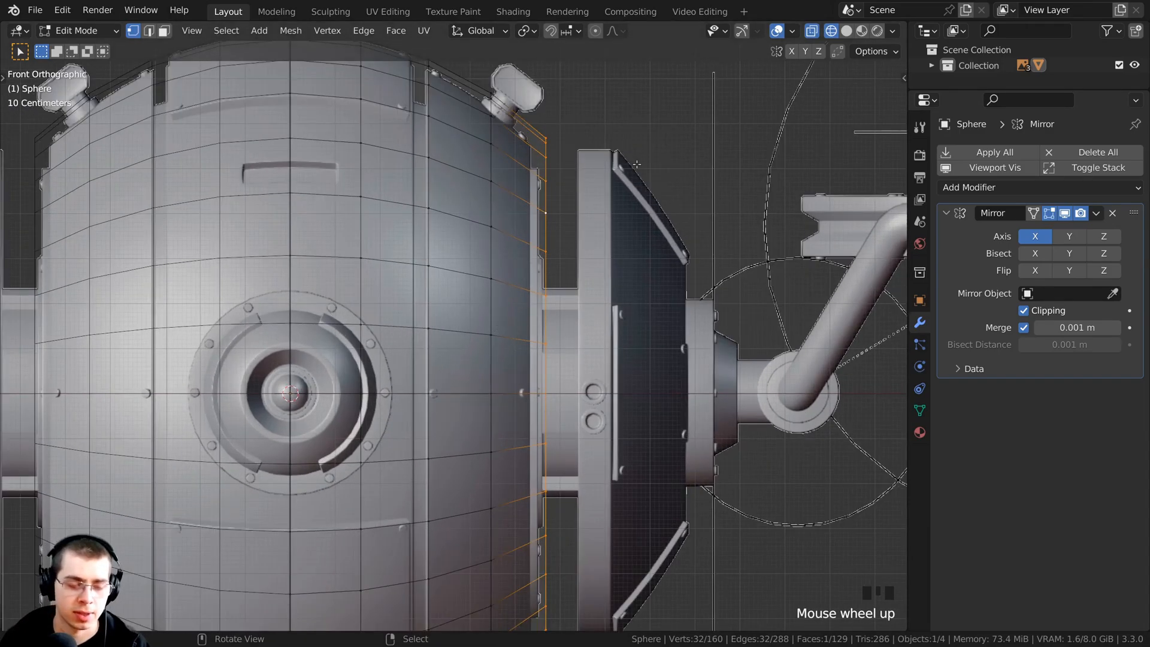
scroll(637, 290, "down", 1)
key("g")
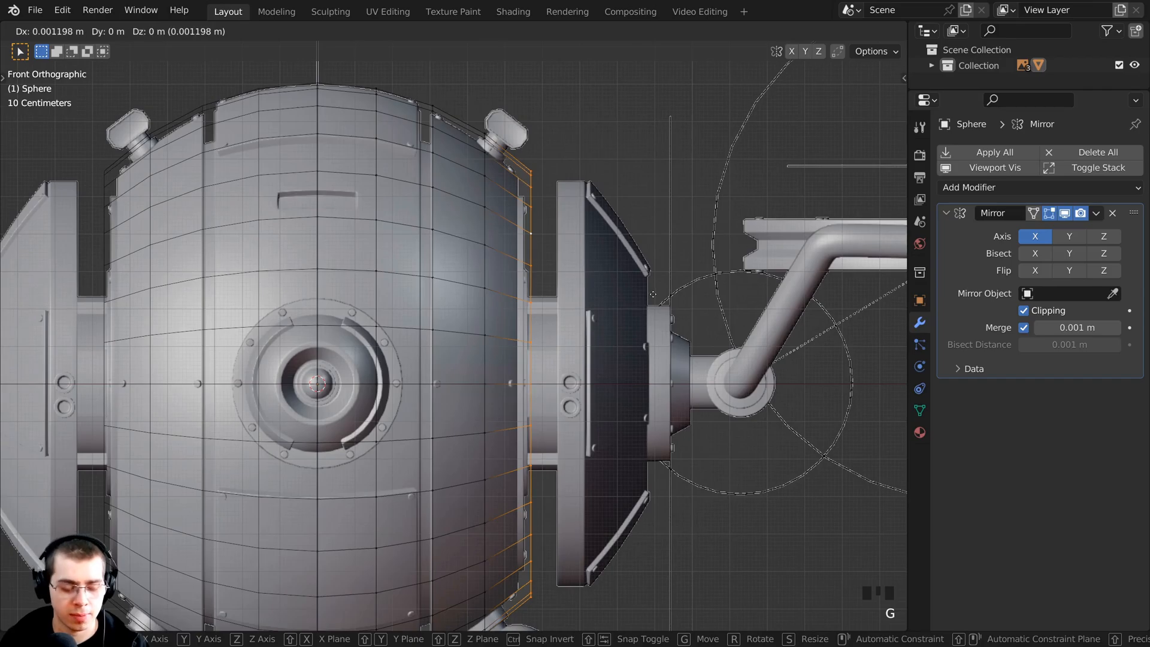
key("x")
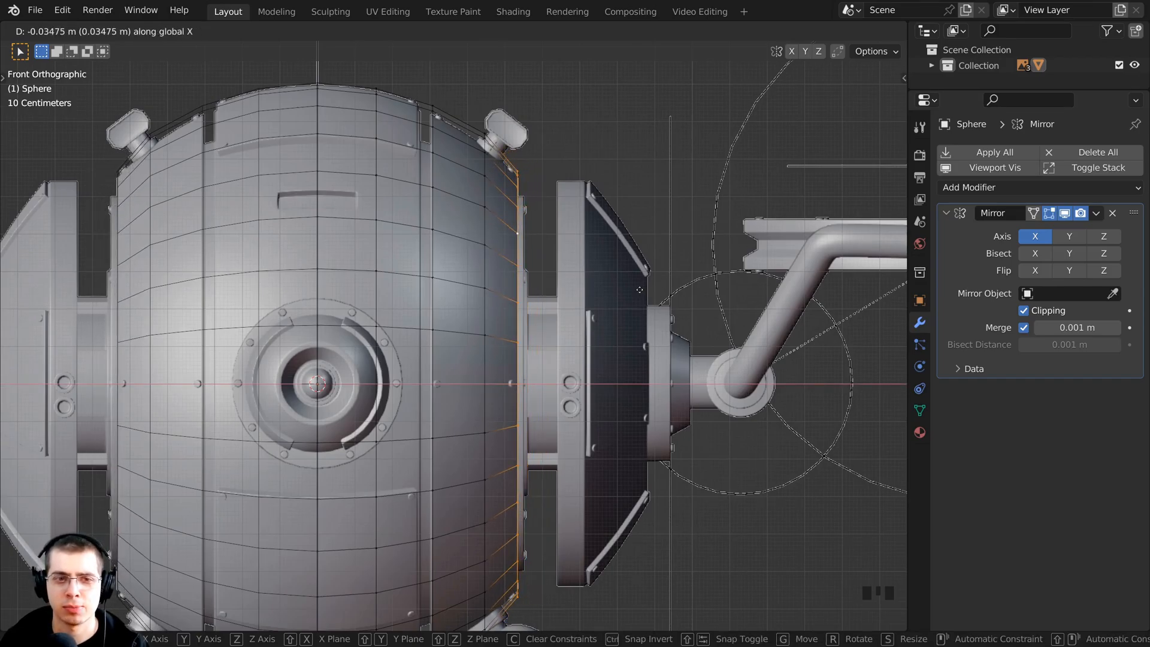
left_click(640, 290)
Scale the side cap slightly to fit the body outline in the blueprint.
scroll(639, 290, "up", 2)
key("s")
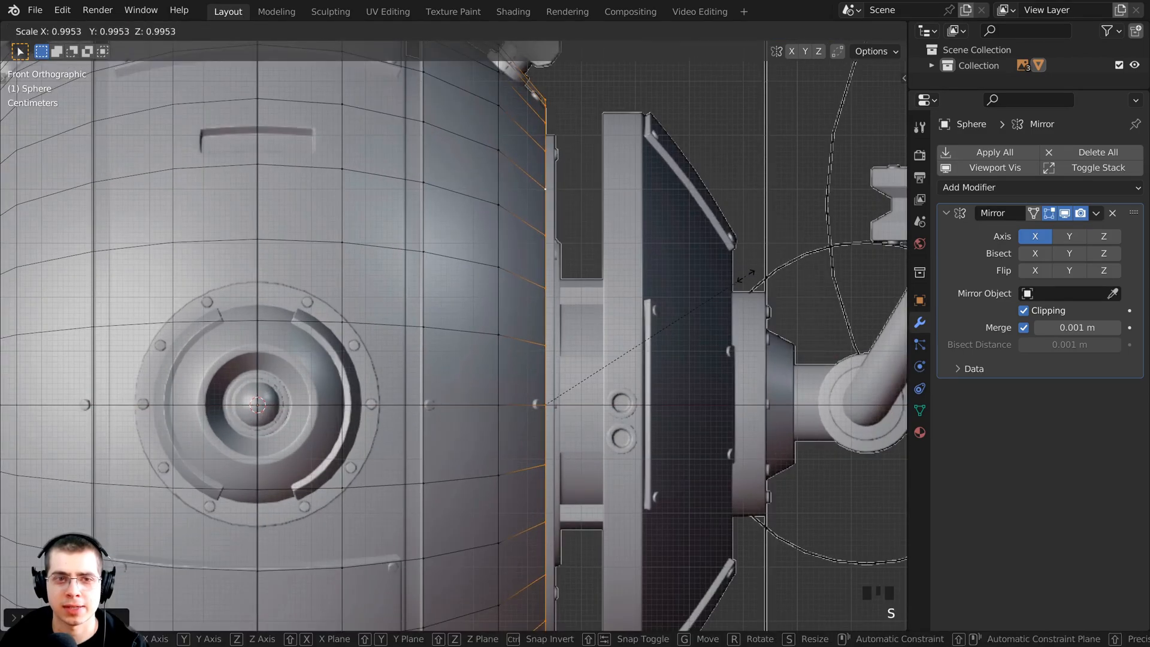
left_click(746, 276)
Select the edge loop just inside the side cap and move it about 0.02 m inward along the X axis.
middle_click_drag(522, 192, 520, 266, "shift")
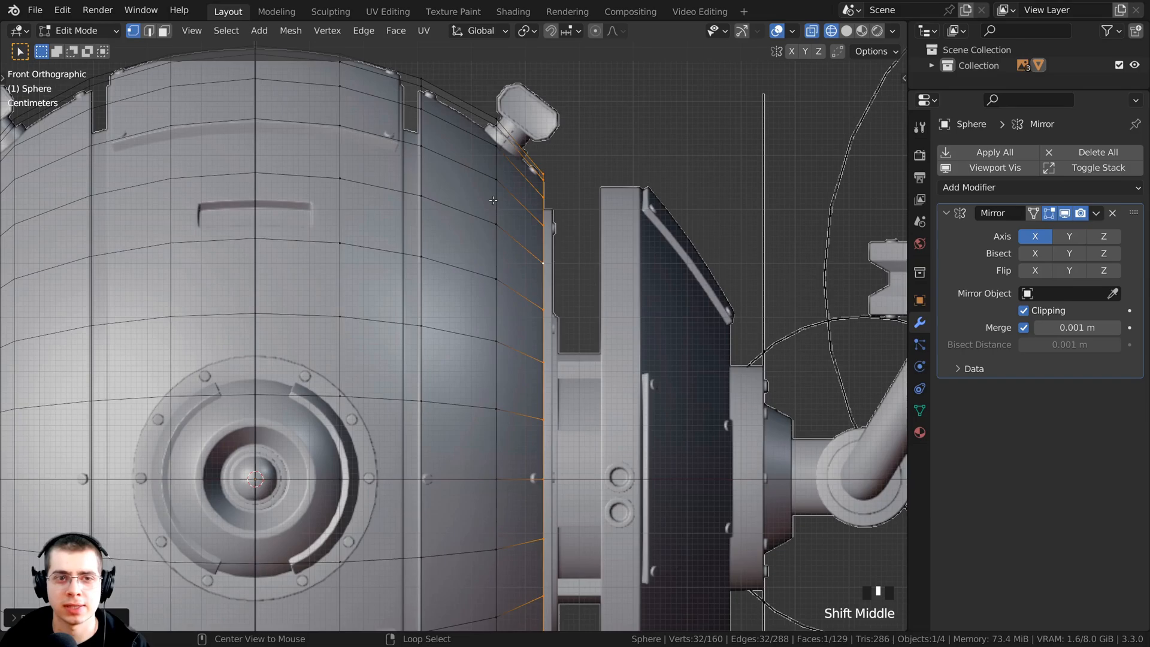
right_click(493, 175, "alt")
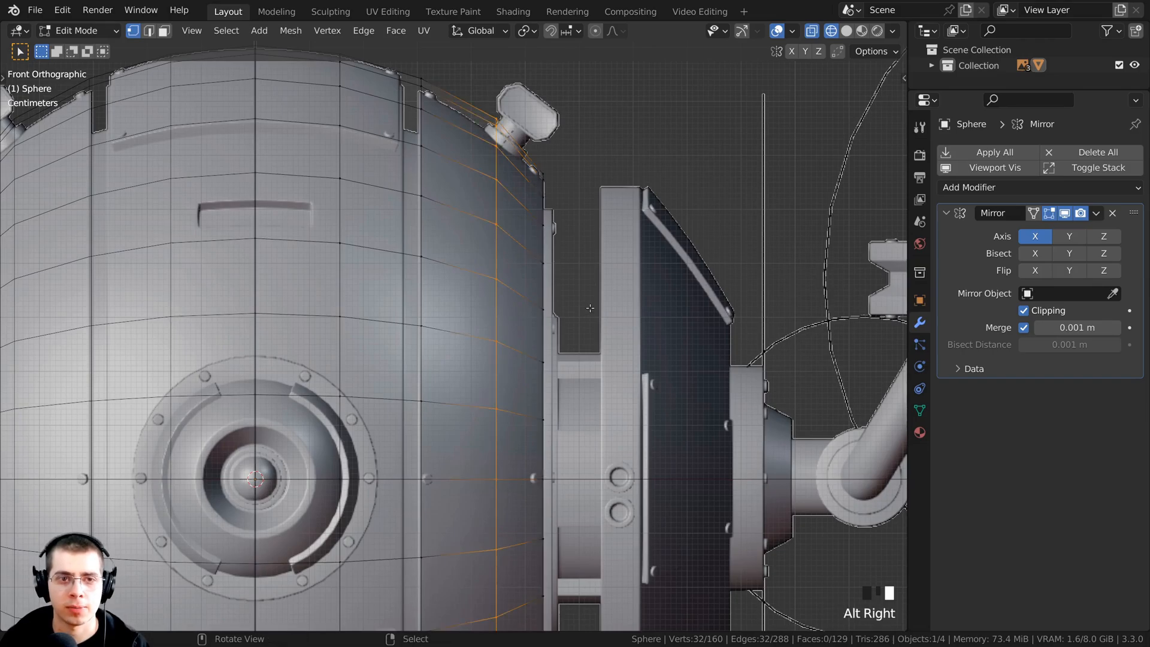
key("g")
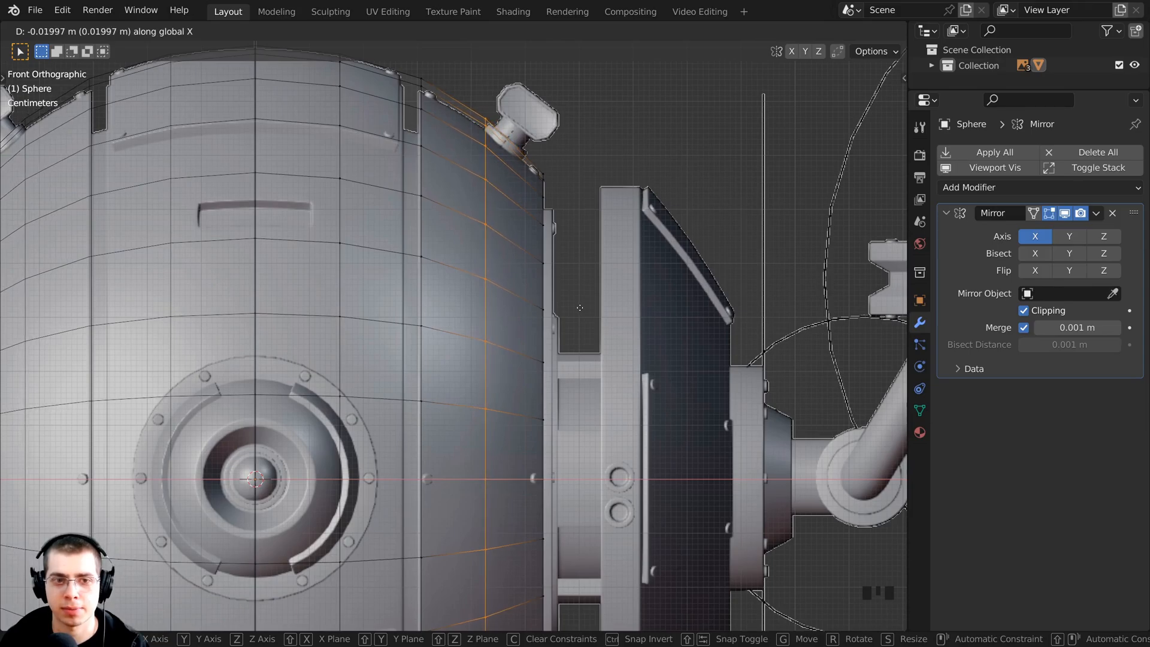
left_click(580, 308)
scroll(499, 310, "down", 5)
scroll(478, 194, "up", 3)
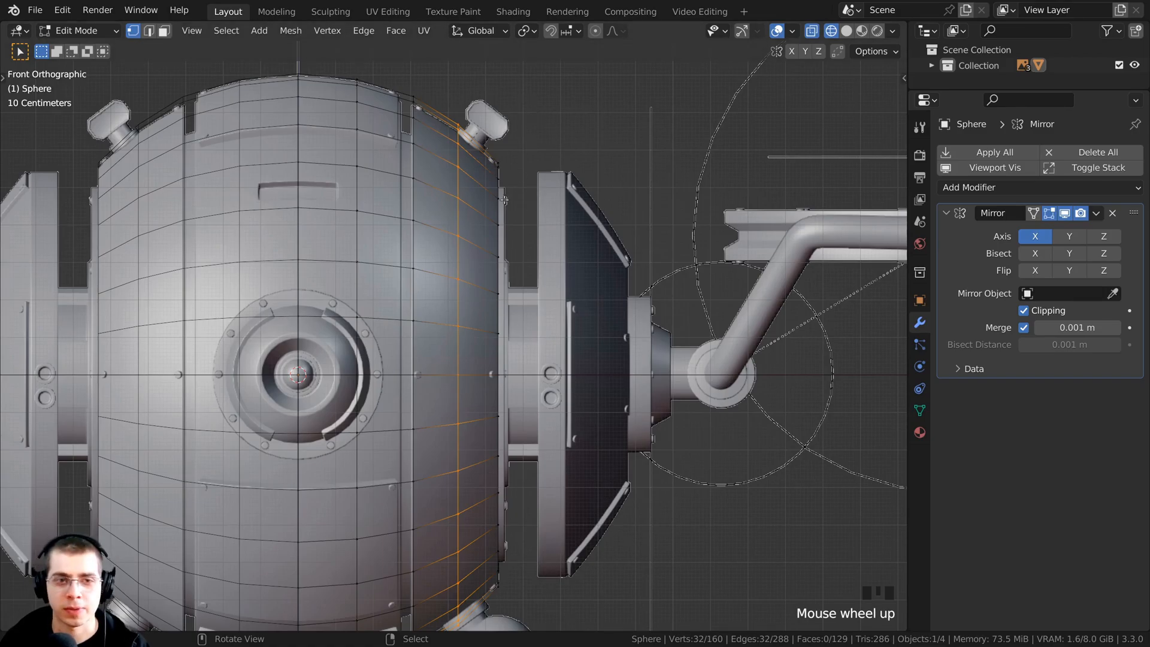
Duplicate the selected edge loop and place the copy about 0.21 m outward along X, at the blueprint side disc's inner edge.
key("shift+d")
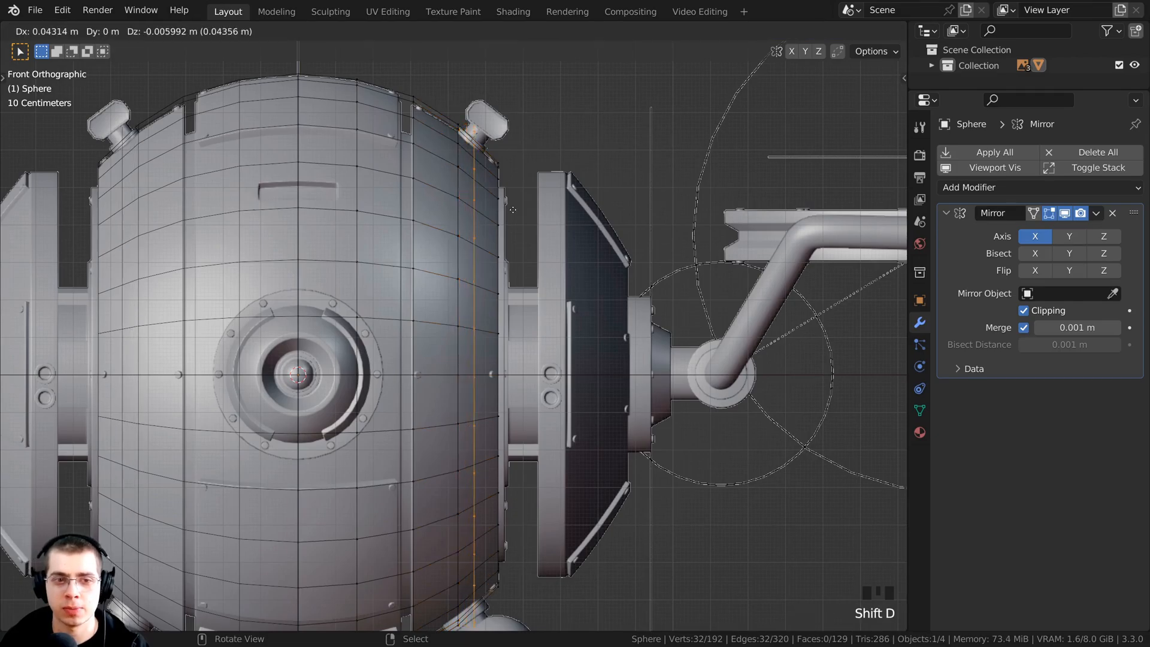
key("x")
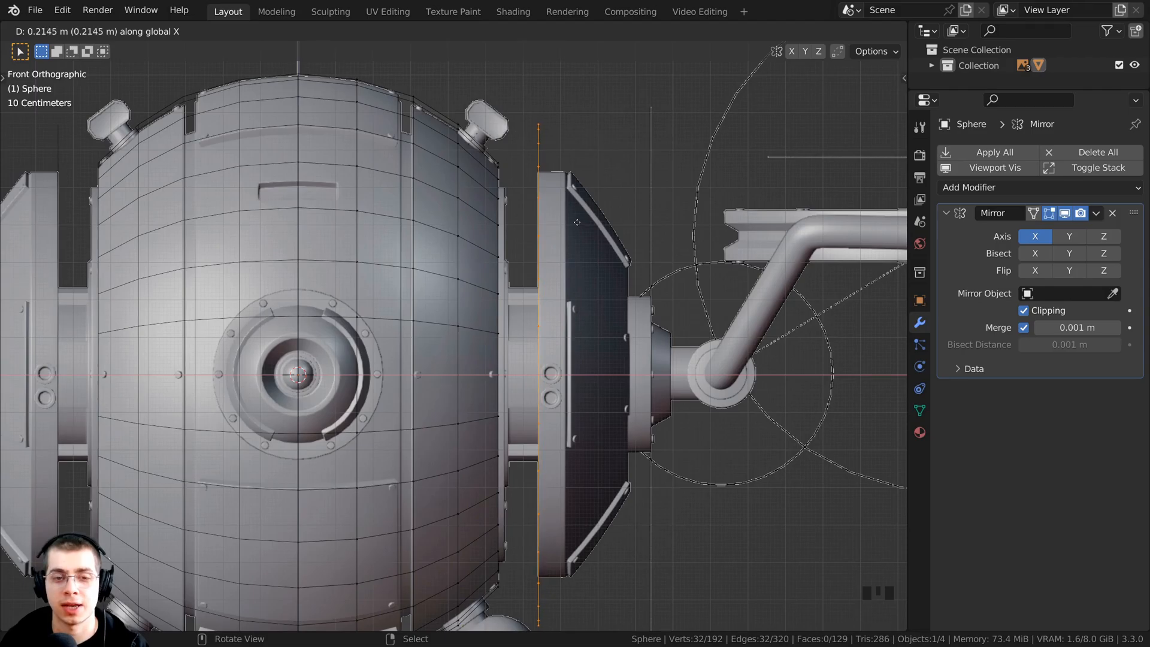
left_click(577, 222)
Scale the duplicated ring to about 0.81 to match the side disc's height, and compare it with the top blueprint.
scroll(815, 217, "up", 1)
middle_click_drag(814, 217, 775, 212, "shift")
key("s")
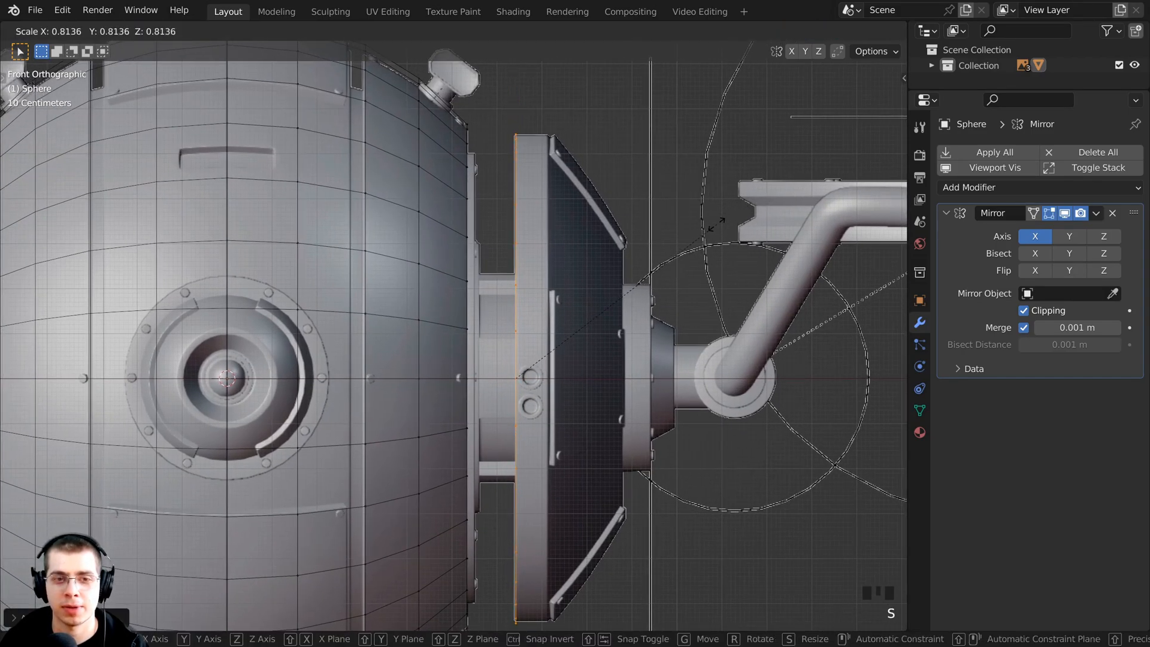
left_click(716, 224)
key("KP_7")
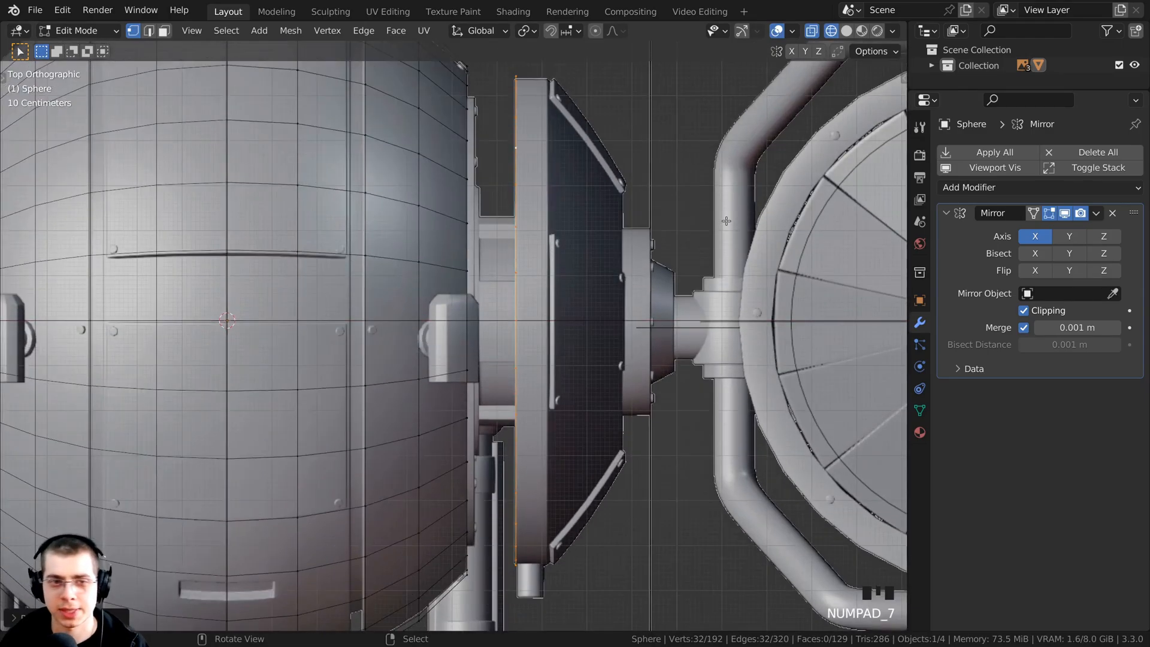
scroll(712, 217, "down", 3)
scroll(493, 266, "up", 1)
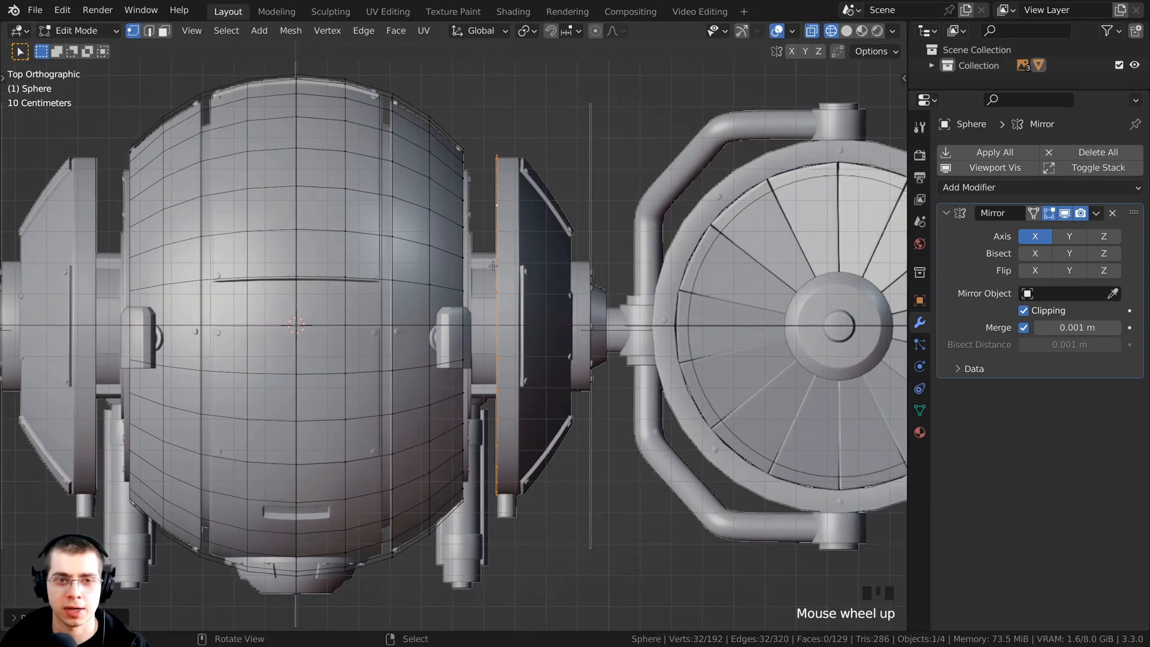
key("KP_1")
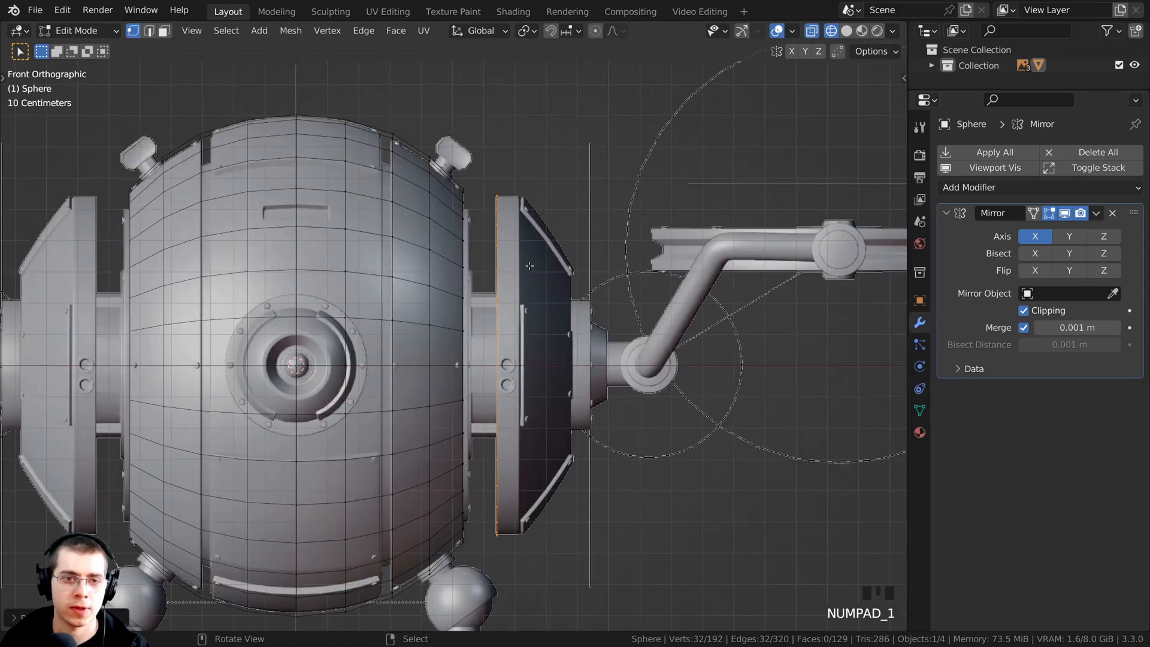
Fill the duplicated ring with a face in the perspective view.
middle_click_drag(529, 265, 489, 240, "shift")
scroll(489, 235, "up", 2)
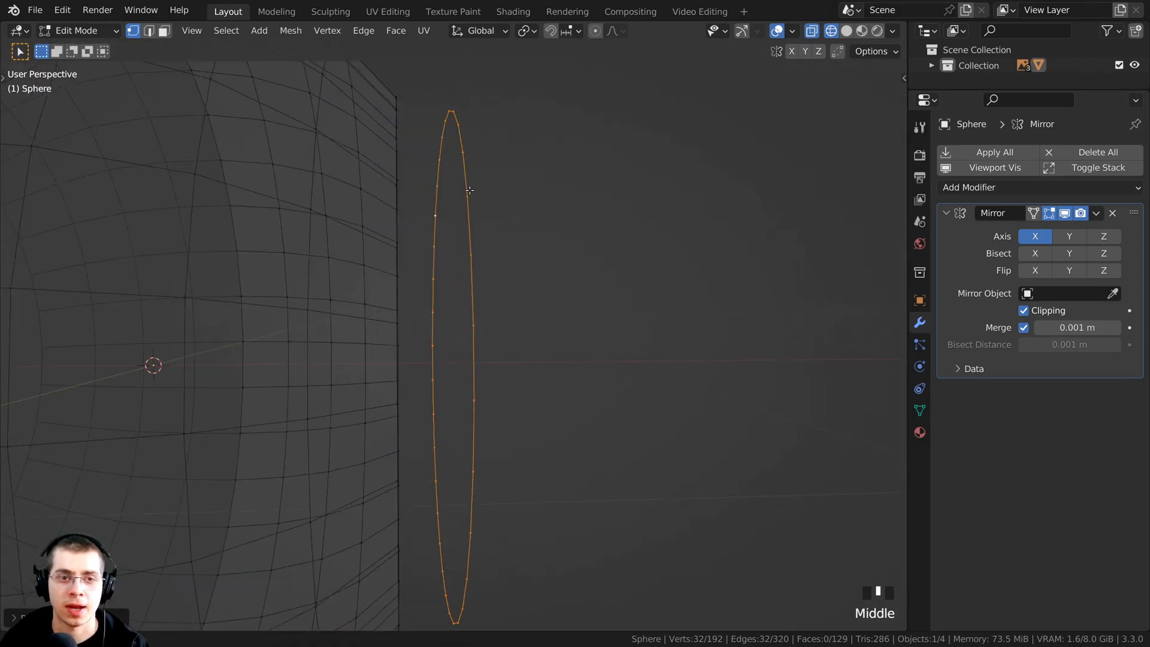
middle_click_drag(454, 178, 445, 129)
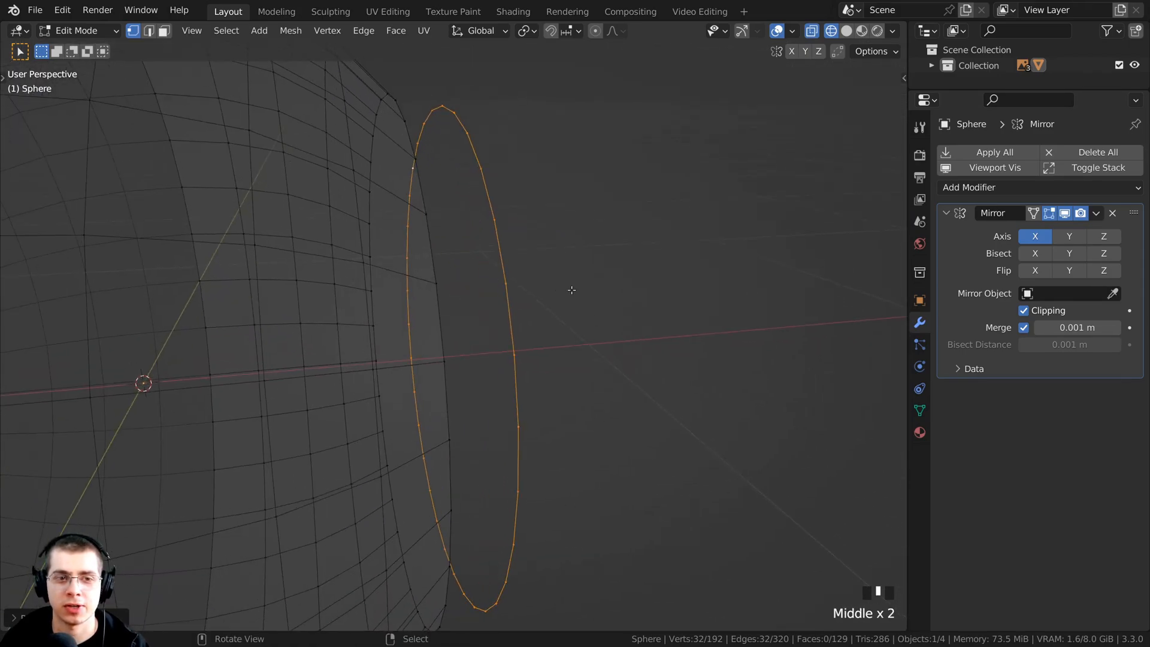
middle_click_drag(571, 290, 498, 331)
scroll(449, 312, "up", 2)
key("f")
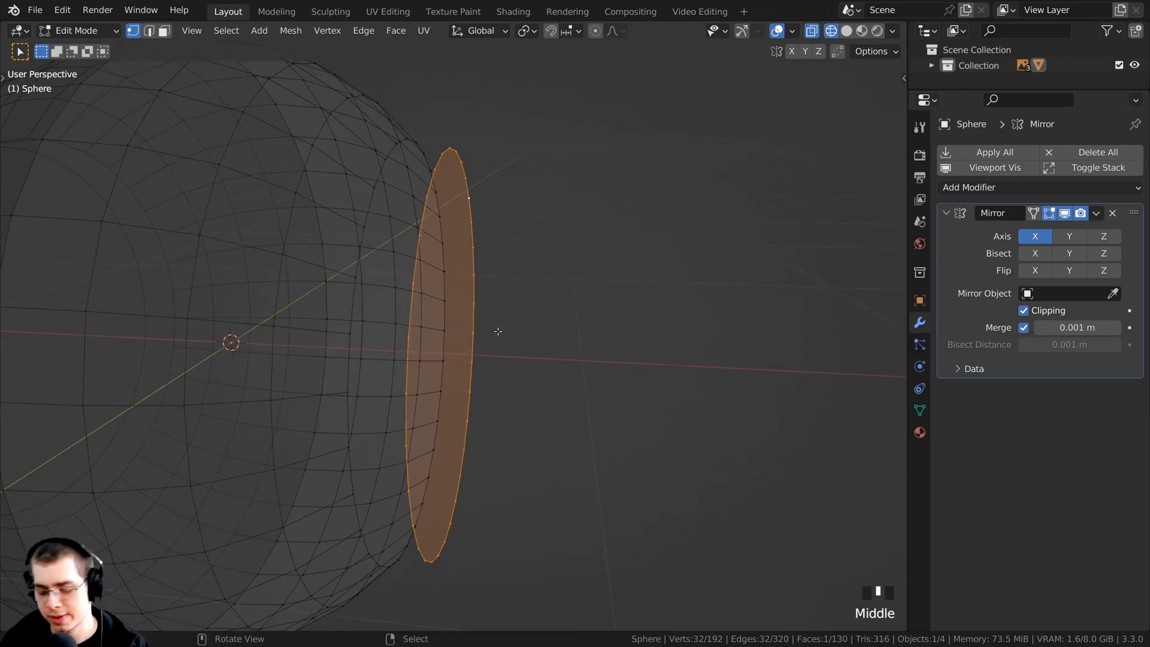
In the front view, extrude the disc face about 0.075 m along X to form the side disc's straight rim.
key("KP_1")
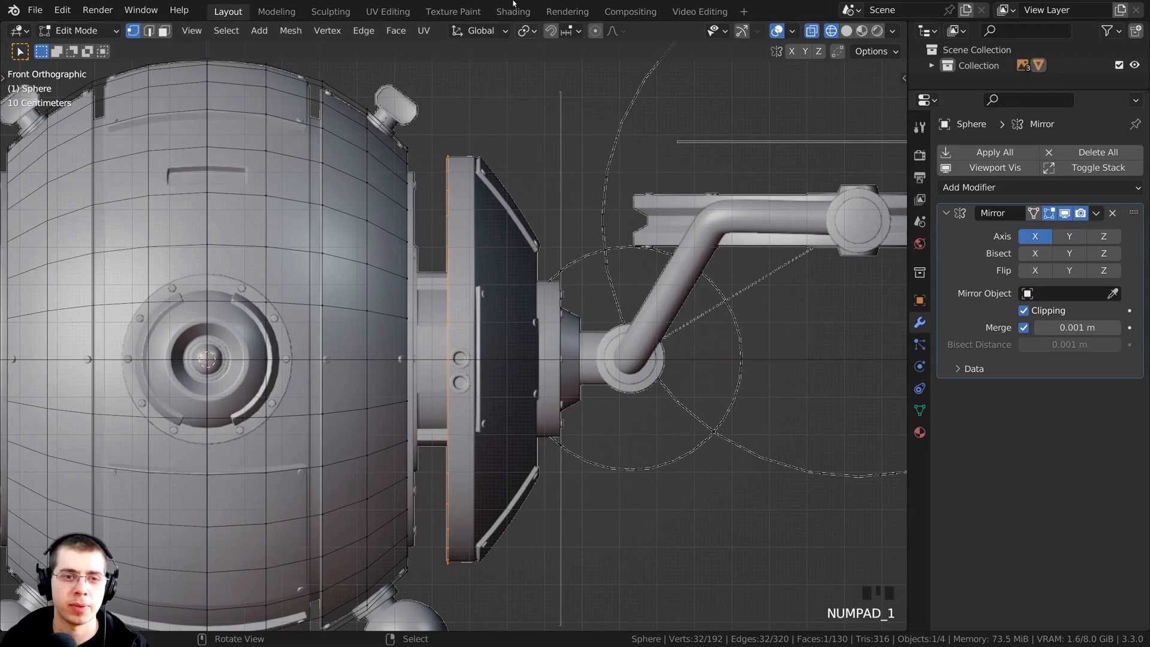
scroll(467, 151, "up", 2)
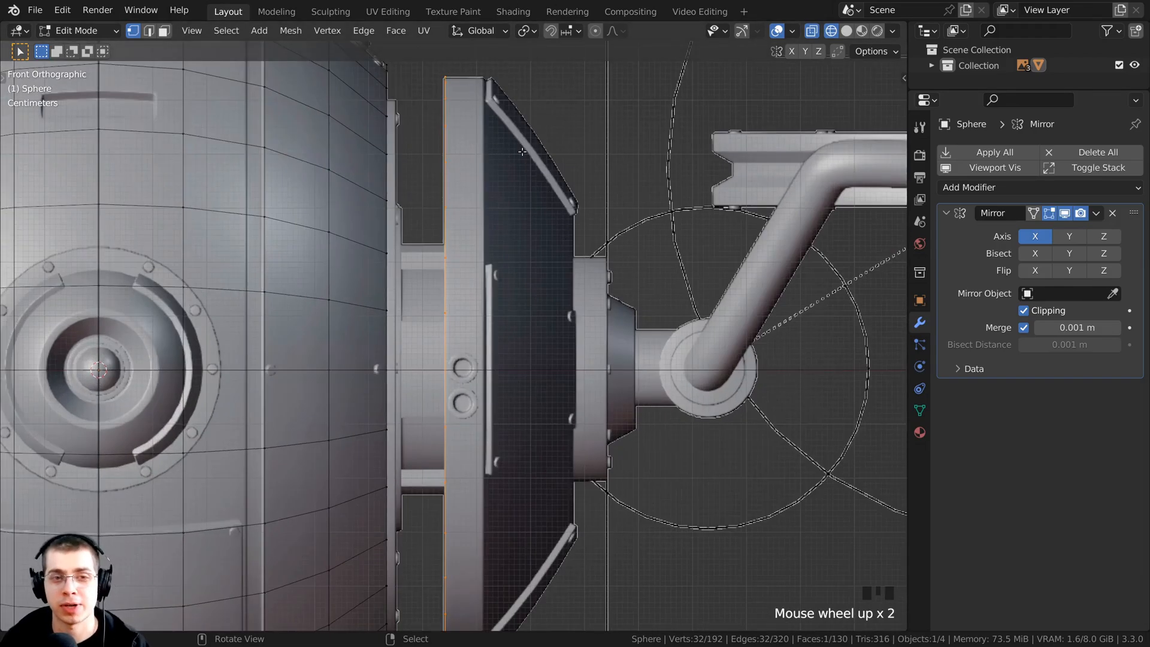
key("e")
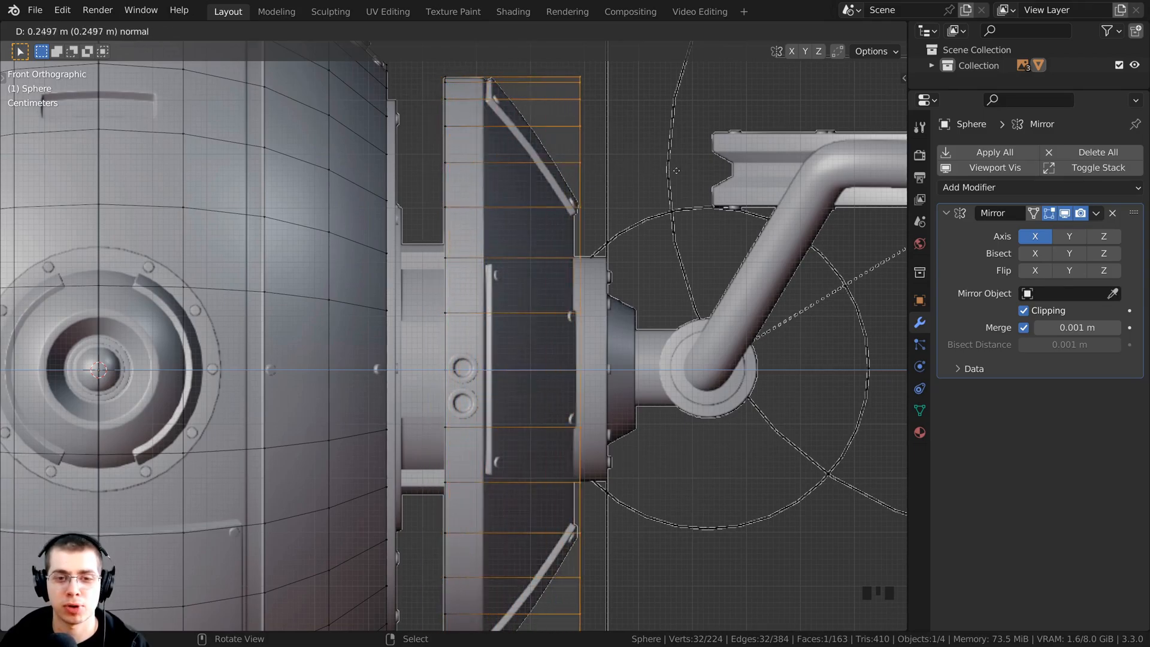
key("x")
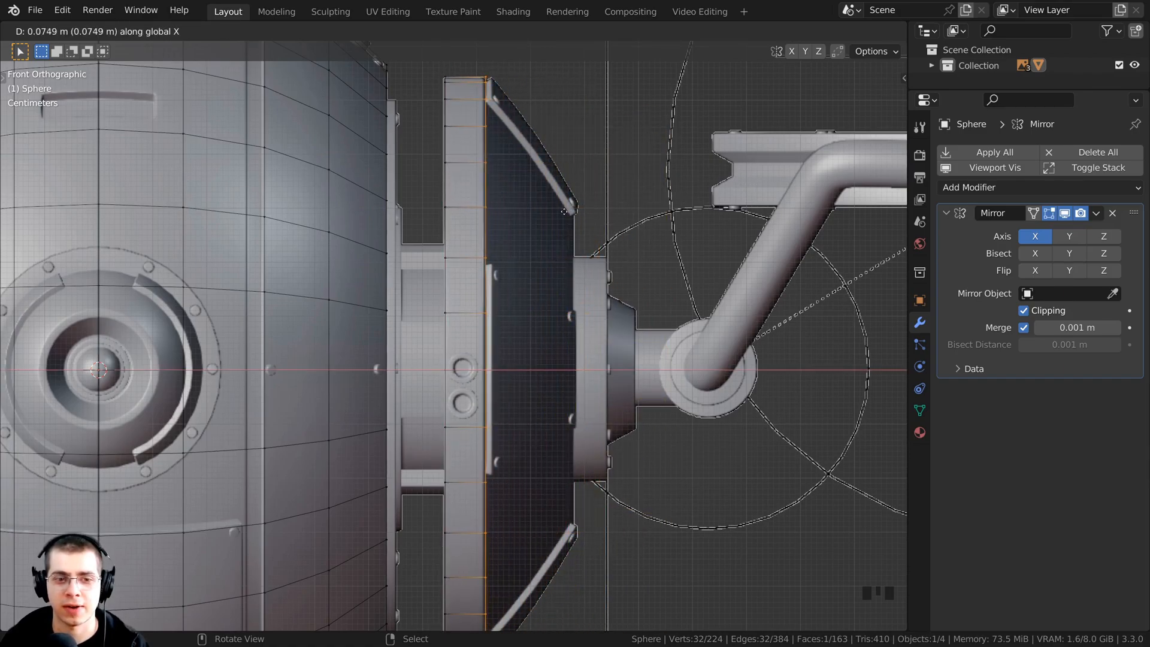
left_click(564, 211)
Extrude the disc face outward to the blueprint's outer plate edge and scale it to about 0.55 to form the tapered section.
scroll(556, 326, "down", 1)
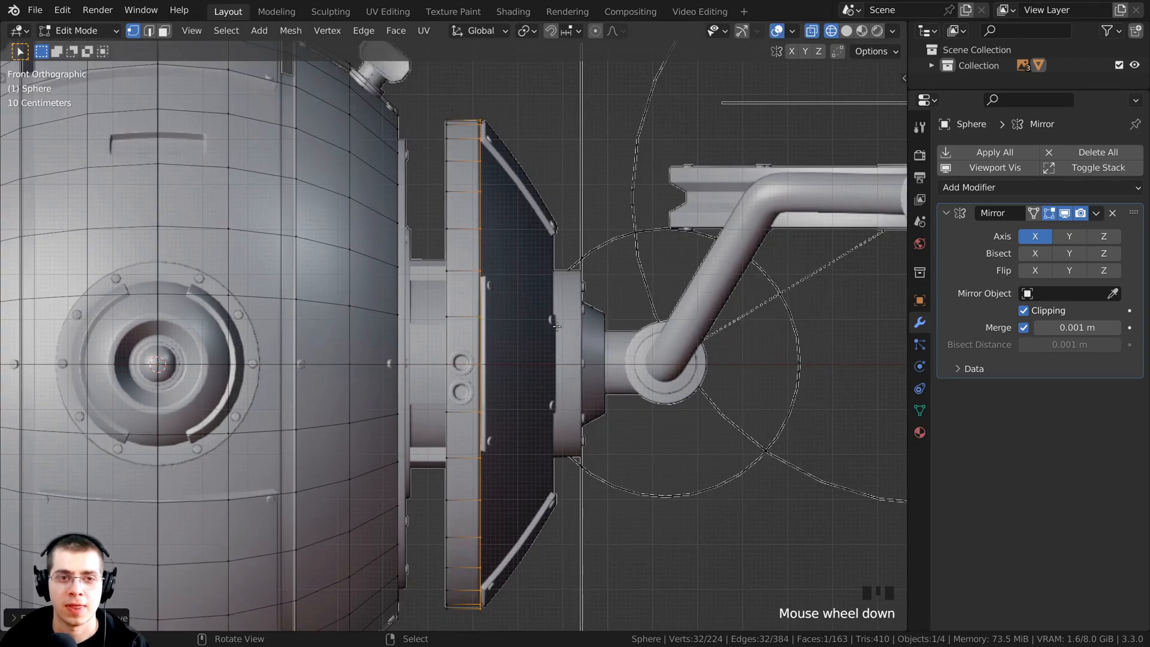
scroll(556, 326, "up", 1)
key("e")
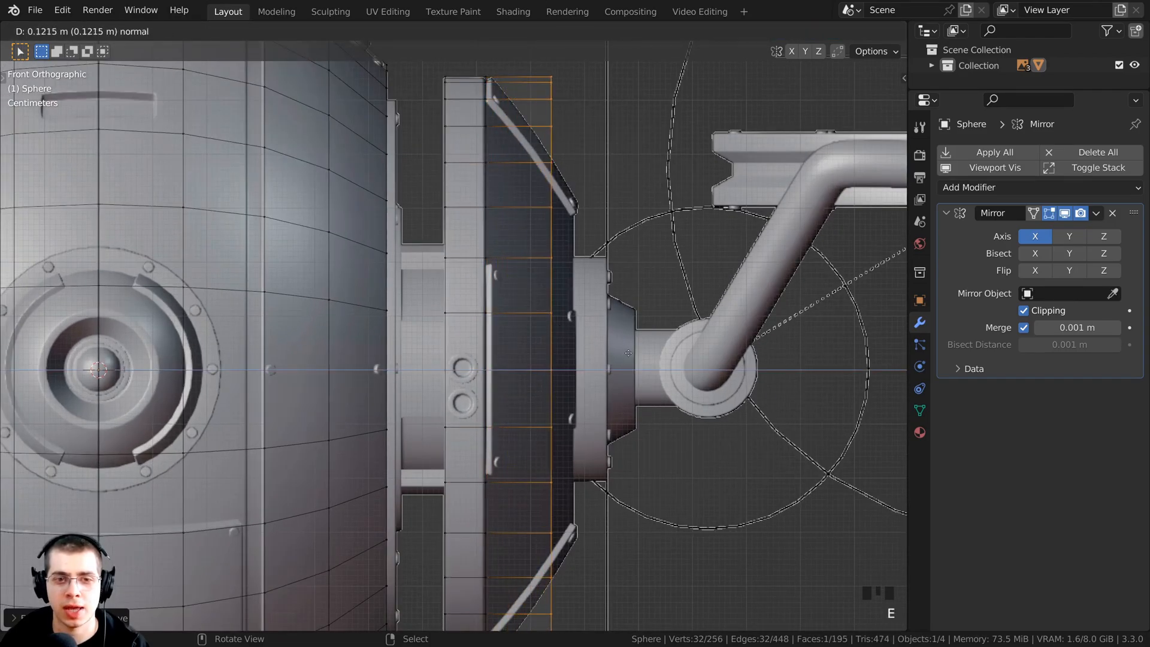
left_click(649, 357)
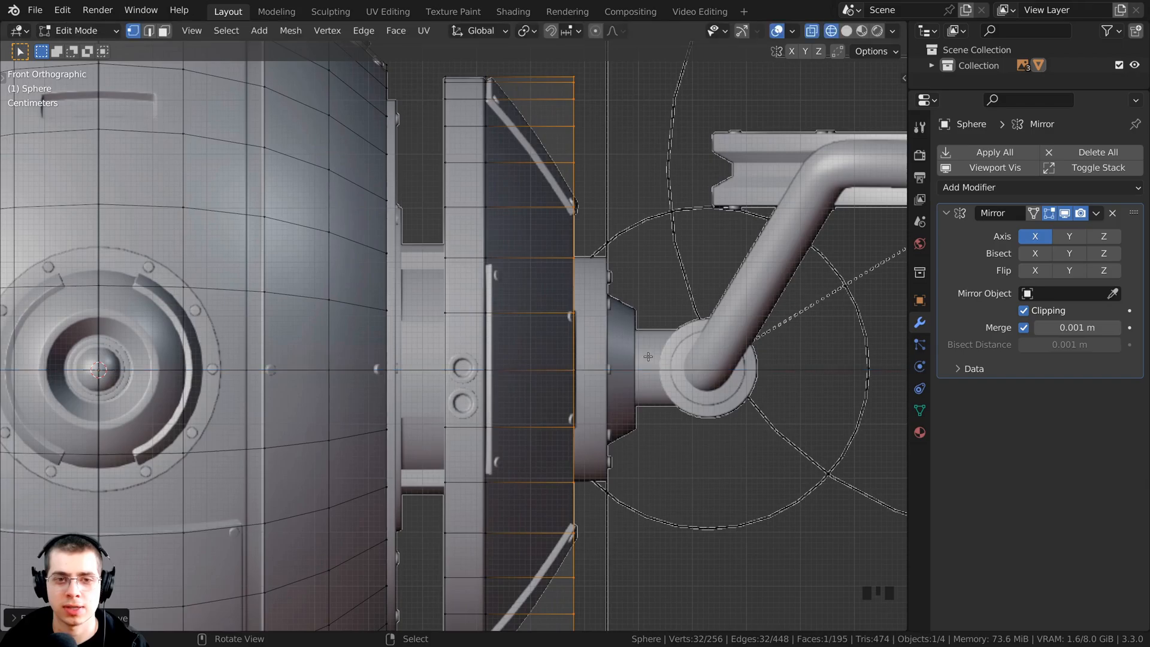
scroll(649, 357, "down", 1)
key("s")
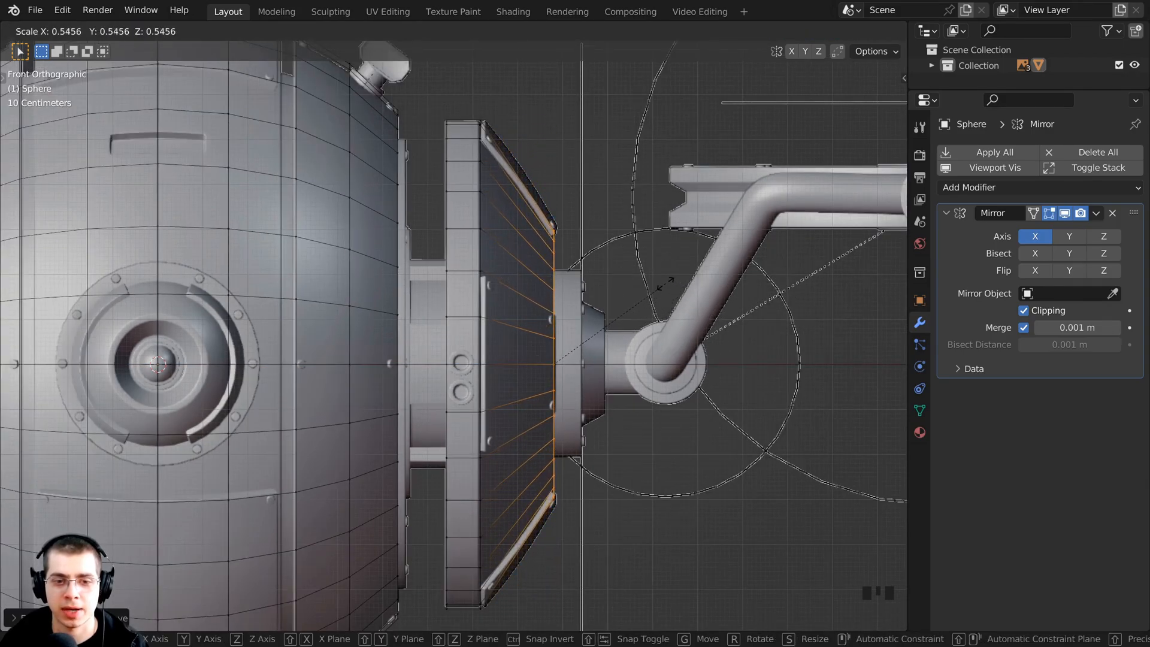
left_click(664, 281)
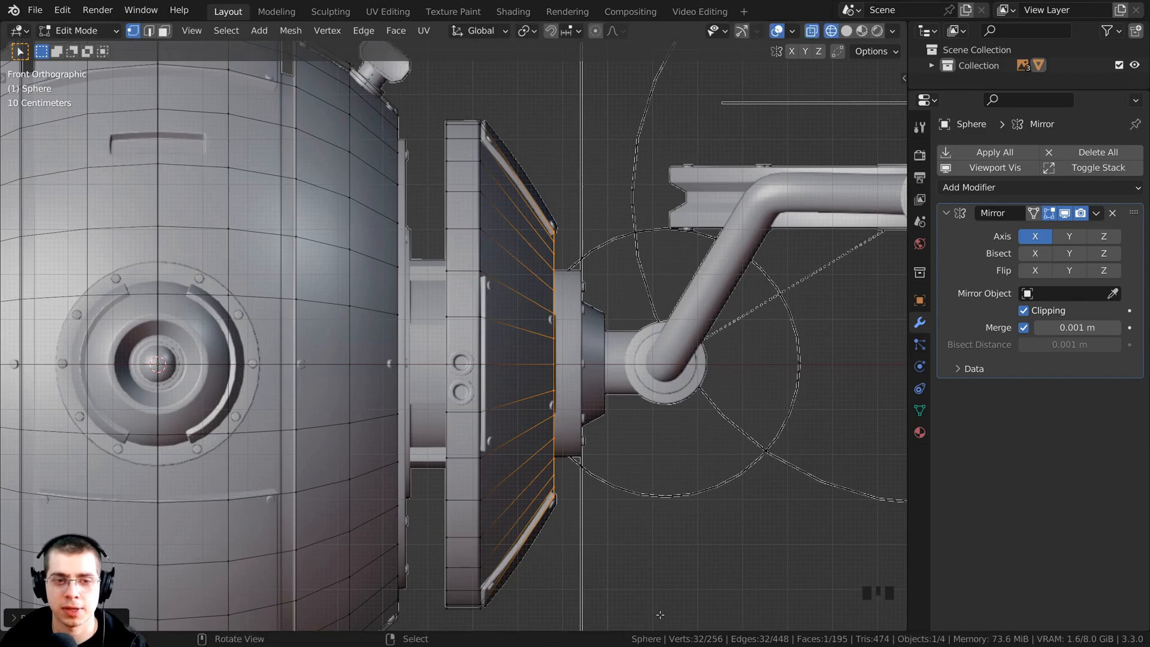
Examine the side disc's tapered section in solid shading, in perspective and in the front view.
key("z")
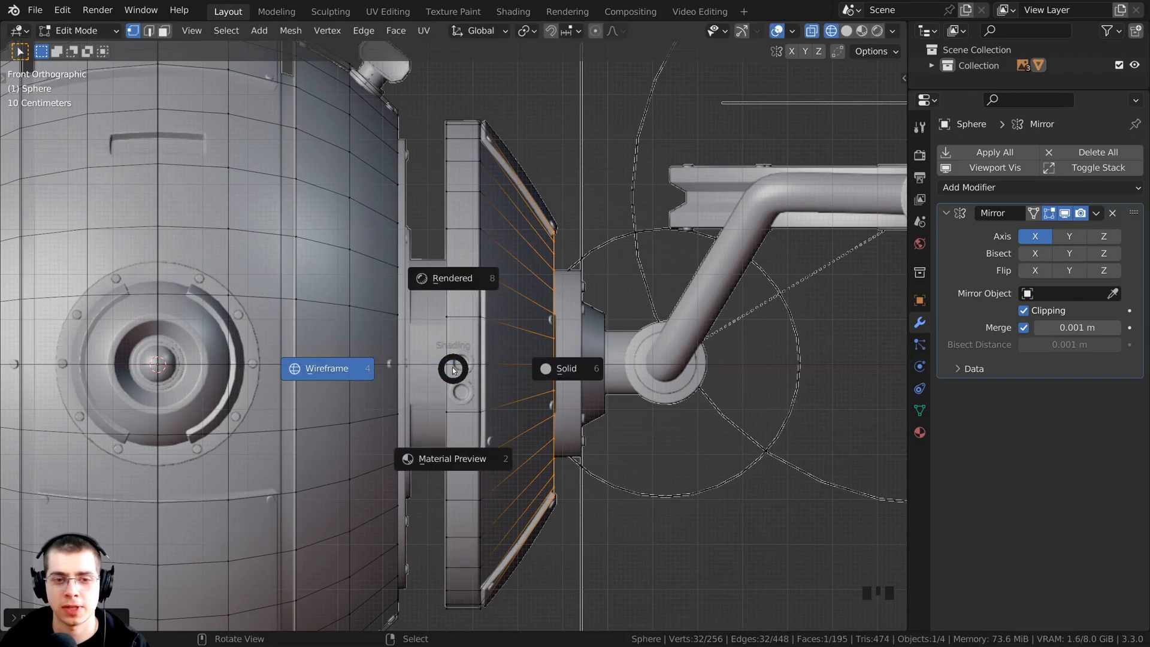
left_click(607, 370)
middle_click_drag(606, 369, 585, 369)
scroll(586, 370, "down", 3)
middle_click_drag(539, 432, 464, 473)
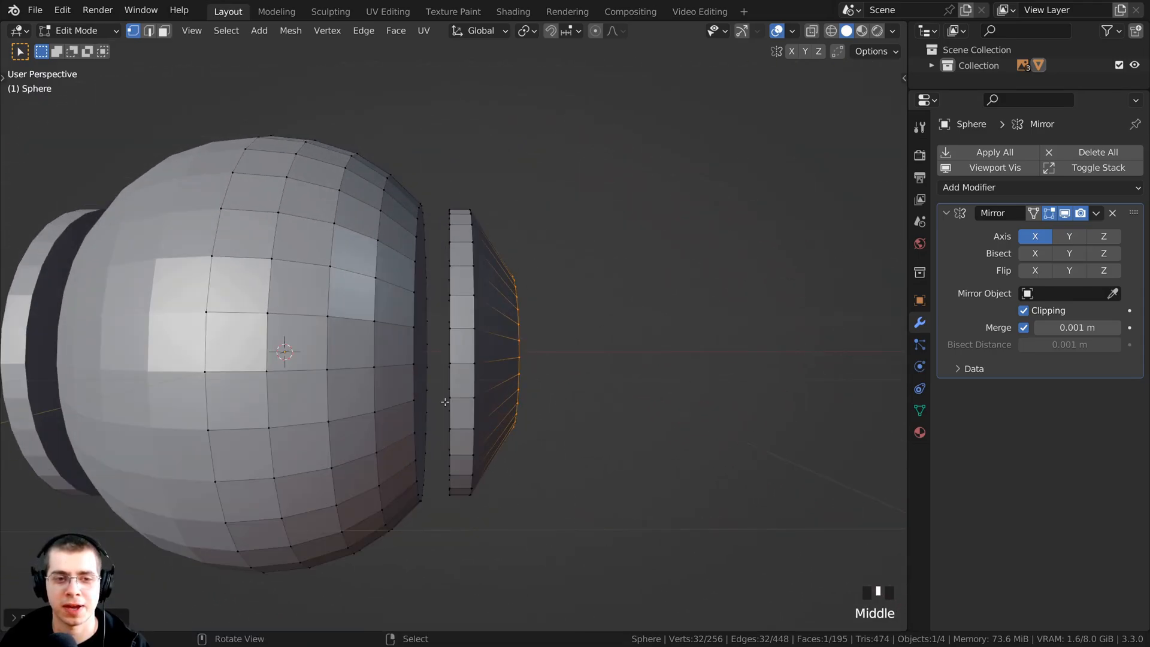
middle_click_drag(445, 402, 469, 278)
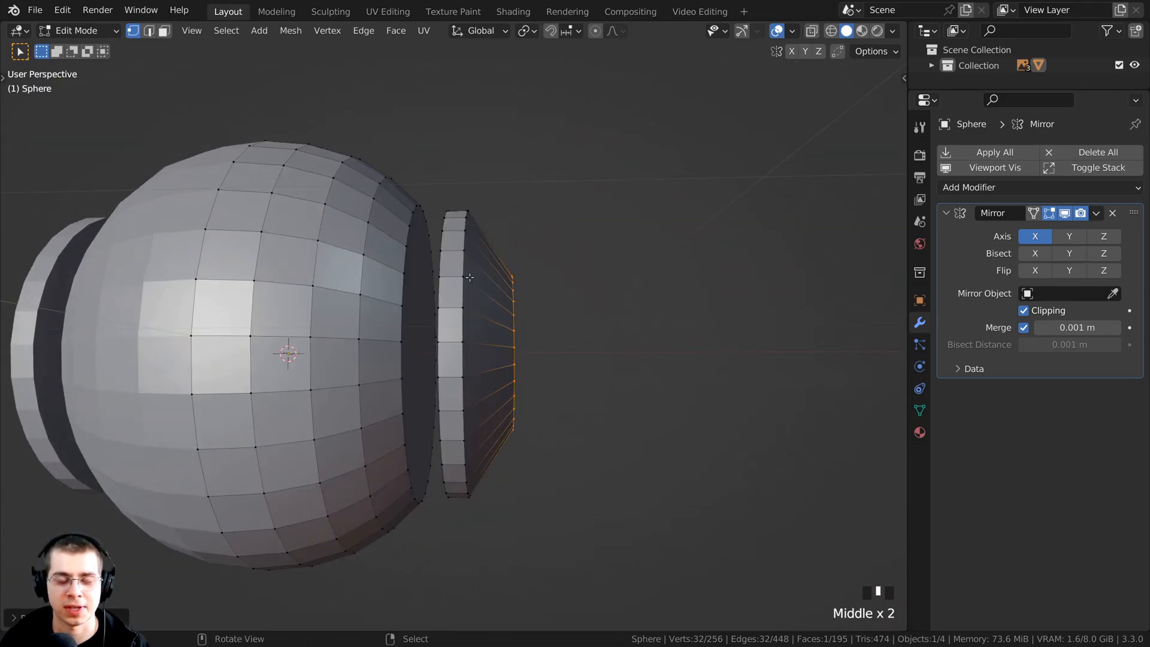
key("KP_1")
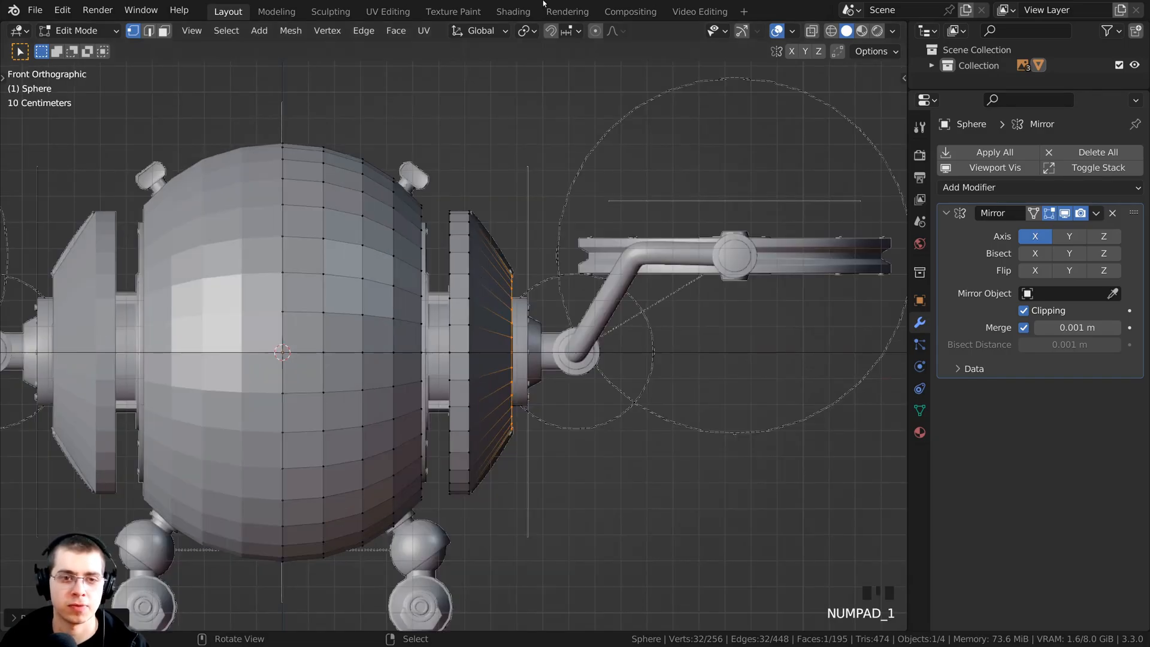
scroll(614, 242, "up", 3)
In wireframe shading, add one centered loop cut around the side disc's tapered section.
key("z")
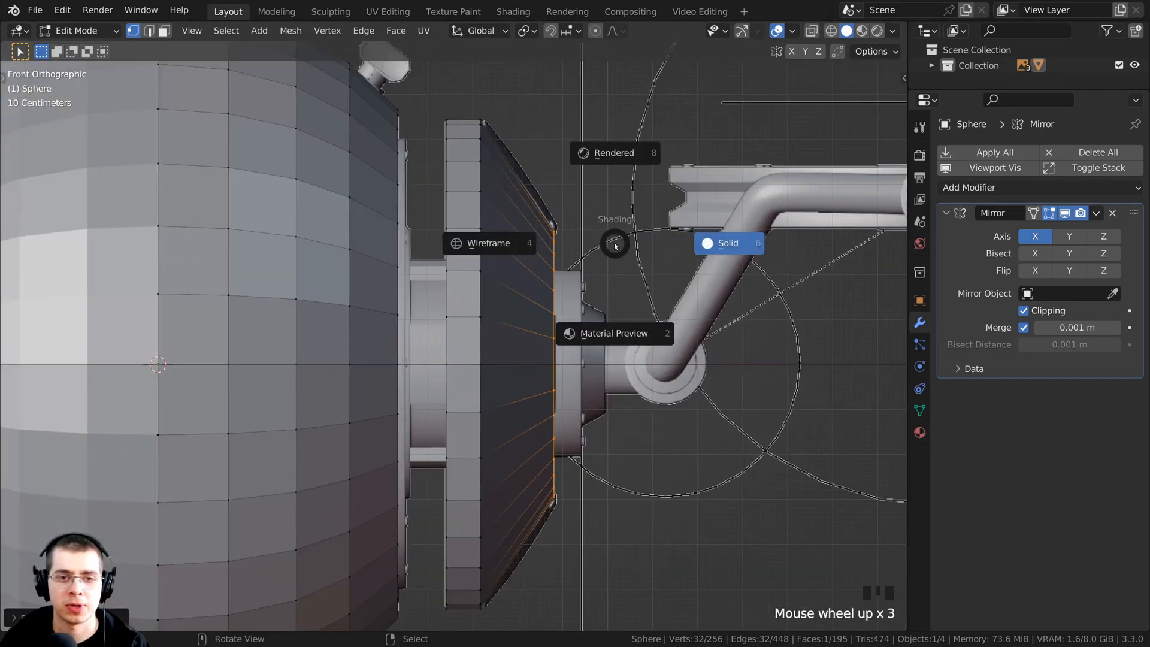
left_click(484, 243)
middle_click_drag(514, 152, 507, 185, "shift")
scroll(507, 184, "up", 1)
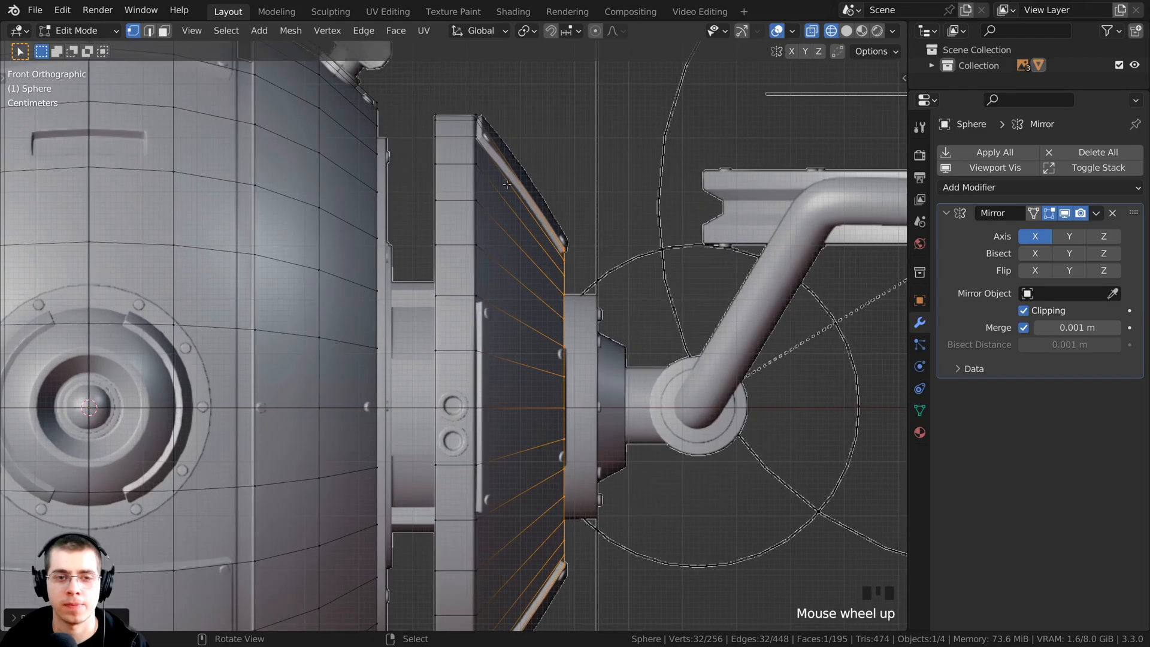
scroll(508, 160, "up", 1)
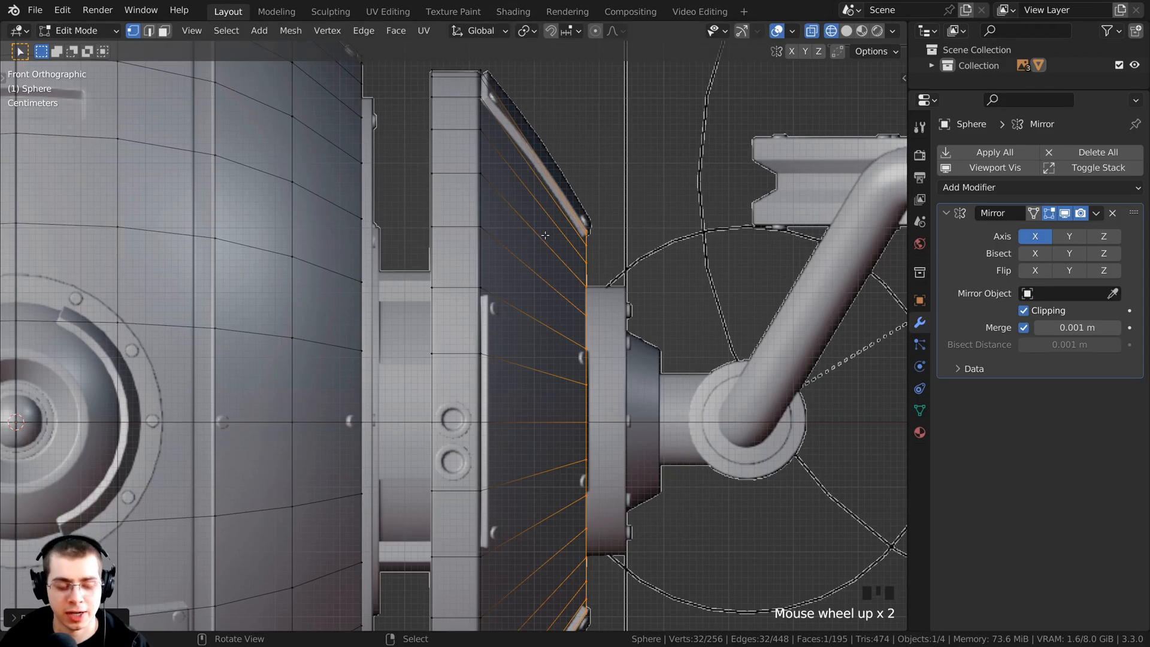
key("ctrl+r")
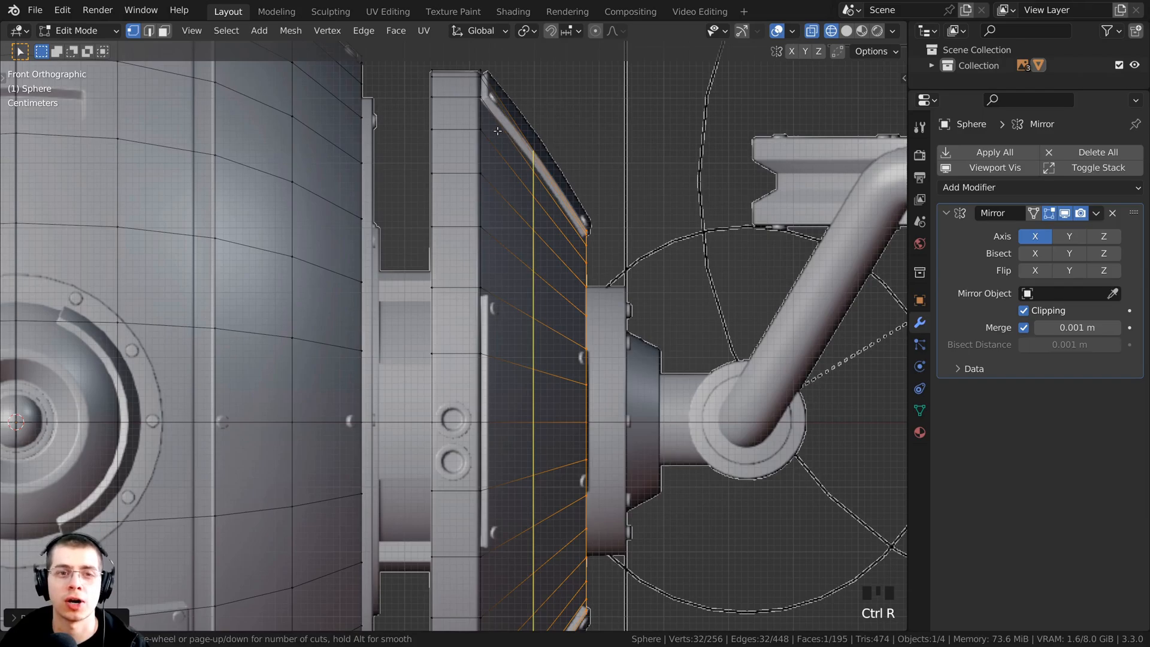
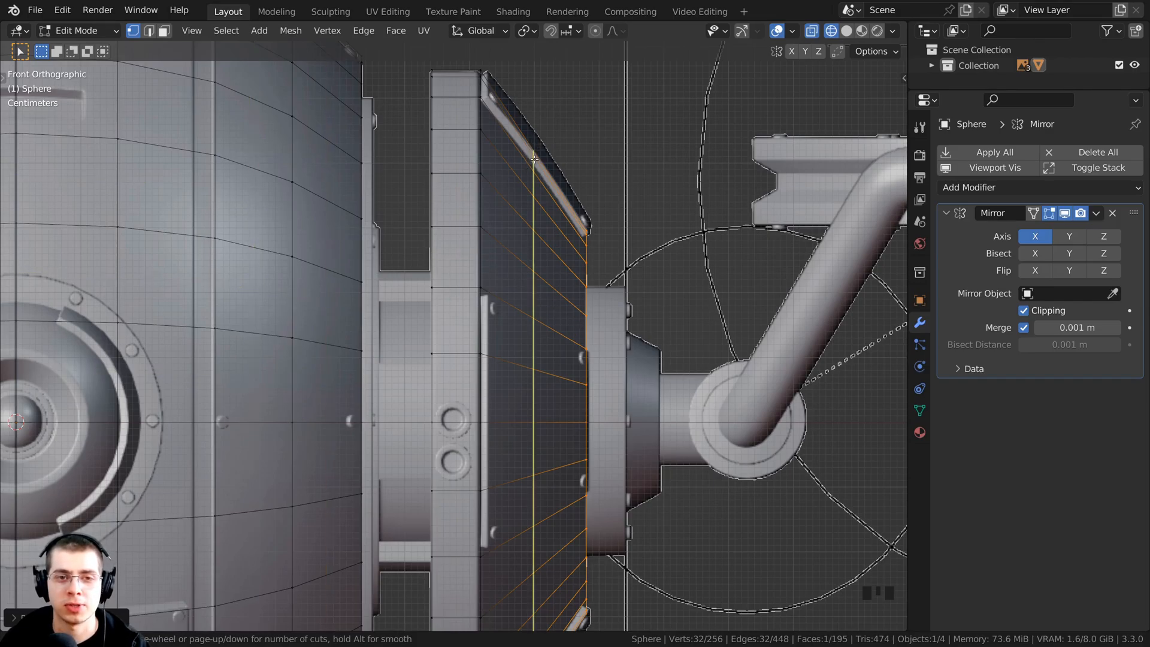
left_click(534, 159)
right_click(578, 182)
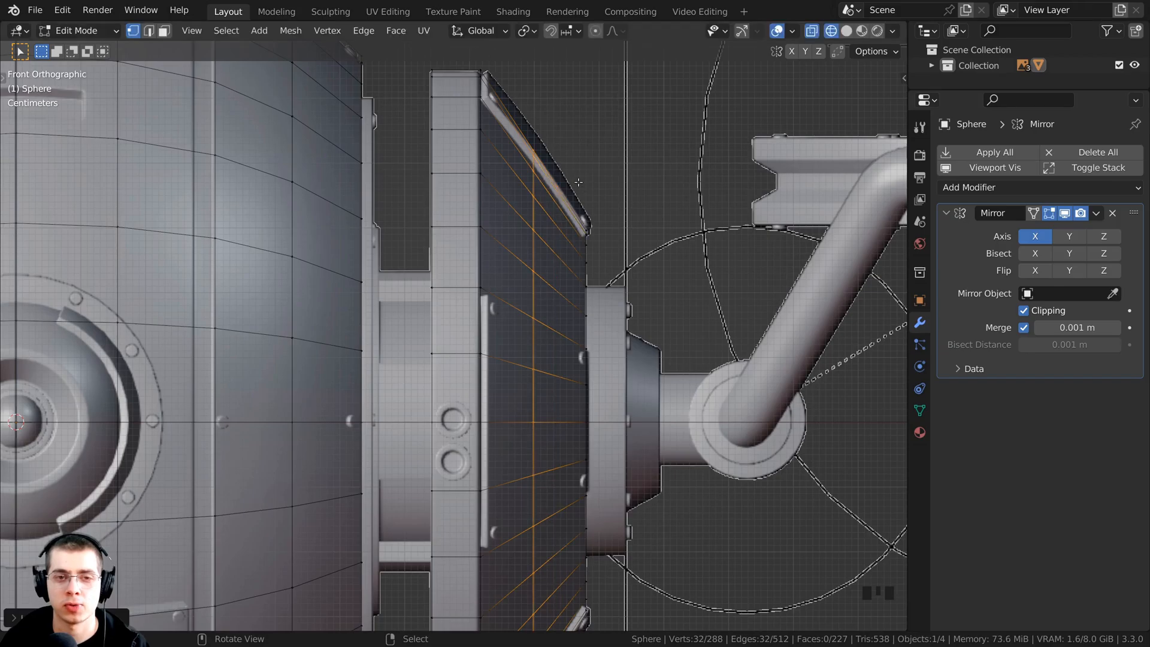
Scale the new edge loop up to about 1.04 to match the blueprint's curved taper.
scroll(556, 376, "down", 2)
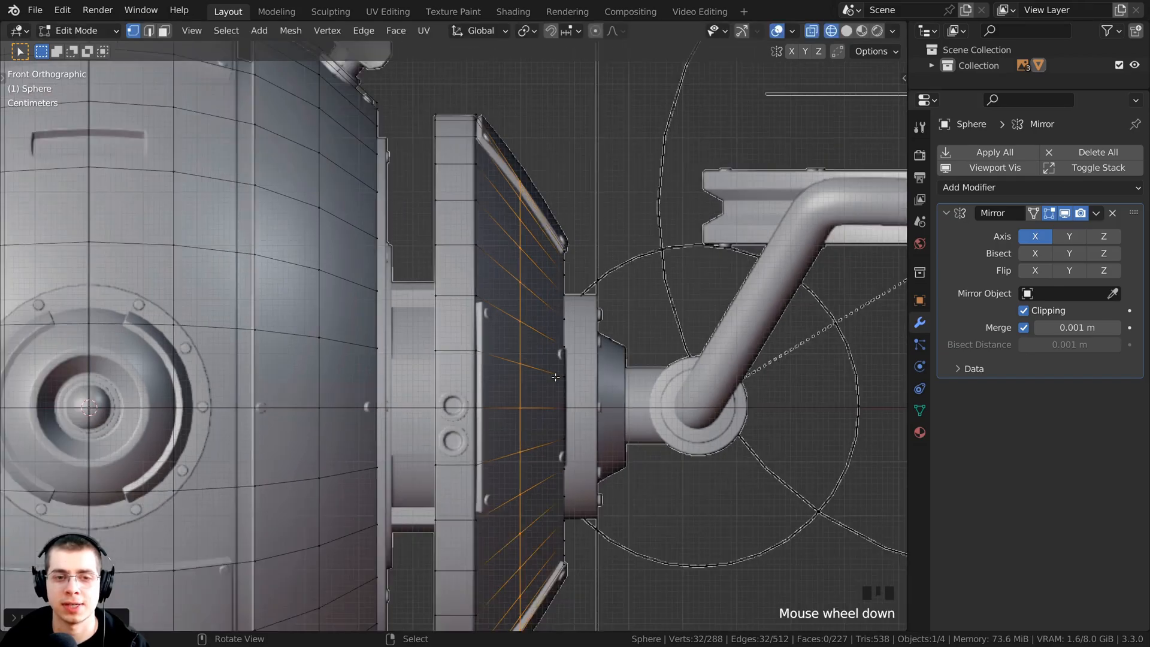
key("s")
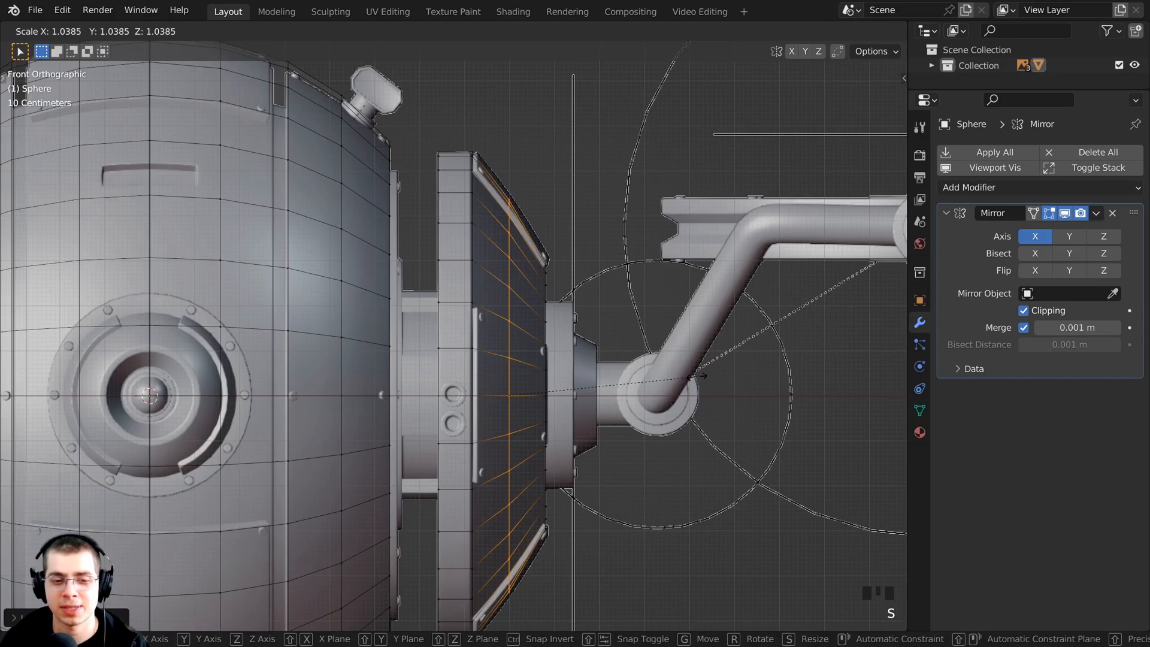
left_click(702, 376)
scroll(412, 499, "down", 2)
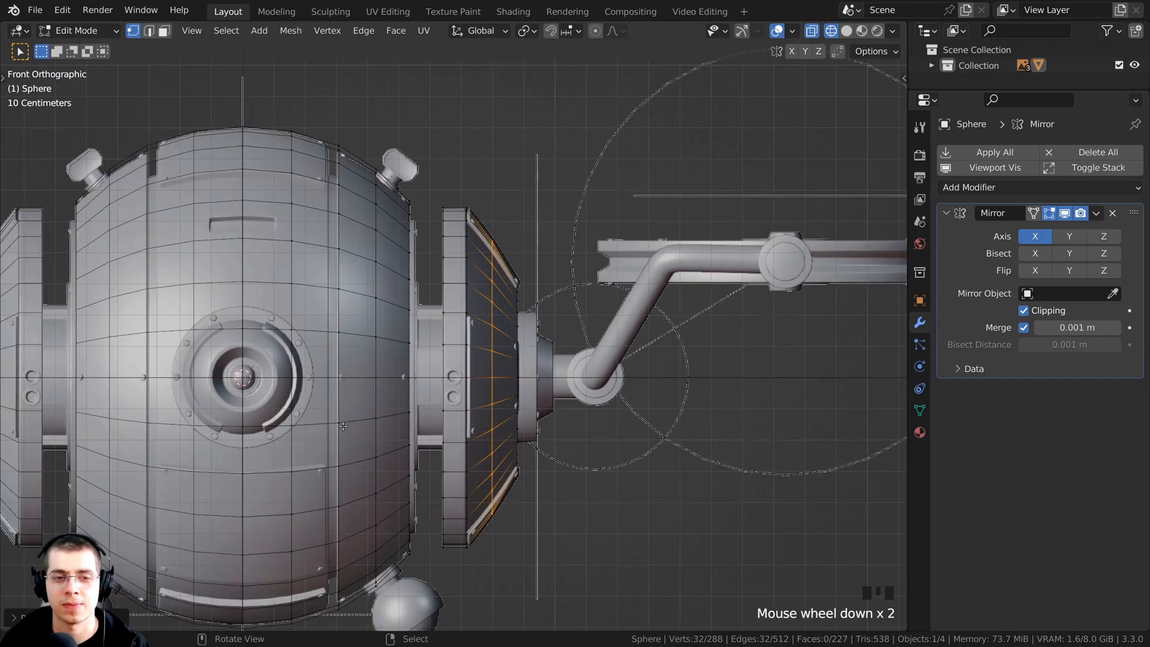
Inspect the rounded side disc in solid shading, clear the selection and save the file.
key("z")
left_click(449, 426)
mouse_move(449, 426)
middle_mouse_down()
mouse_move(414, 440)
mouse_move(434, 227)
middle_mouse_up()
key("alt+a")
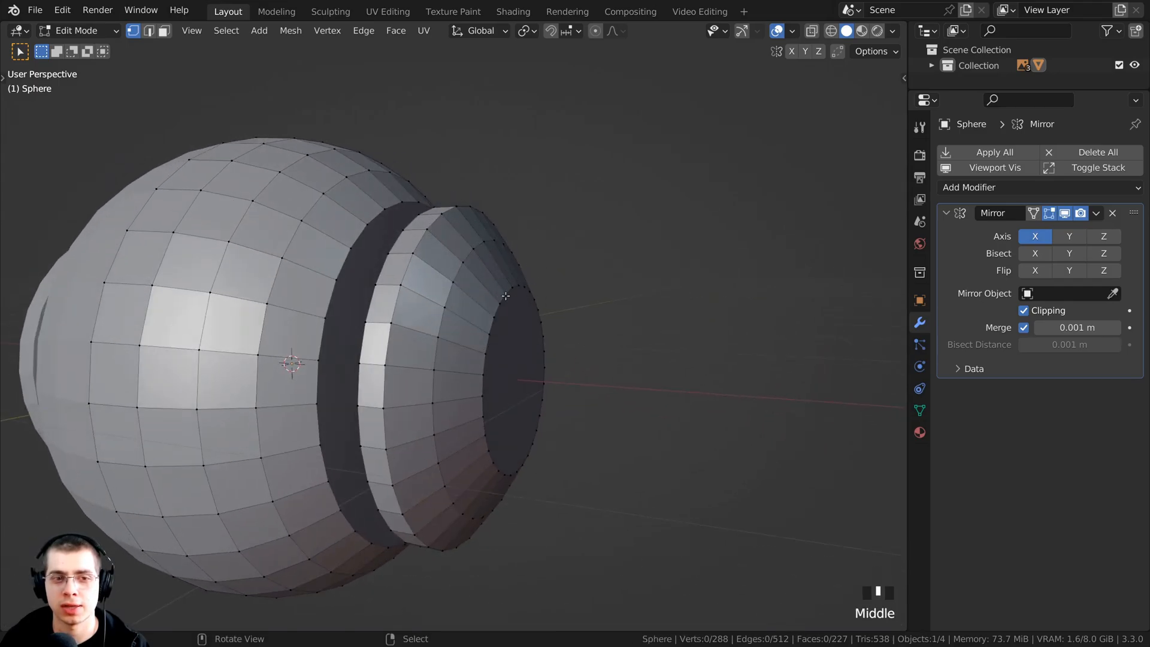
scroll(505, 296, "down", 2)
middle_click_drag(506, 296, 509, 204)
key("ctrl+s")
Select all linked geometry of the central body and hide it to expose the side disc's inner side.
scroll(510, 204, "up", 2)
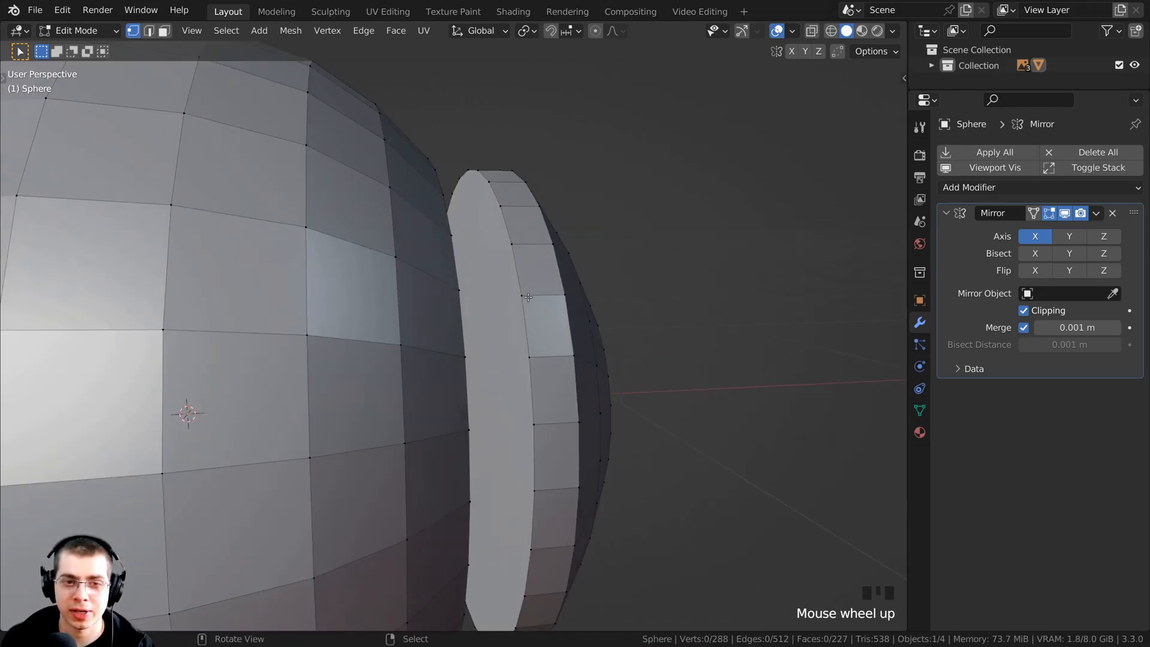
middle_click_drag(528, 297, 454, 314)
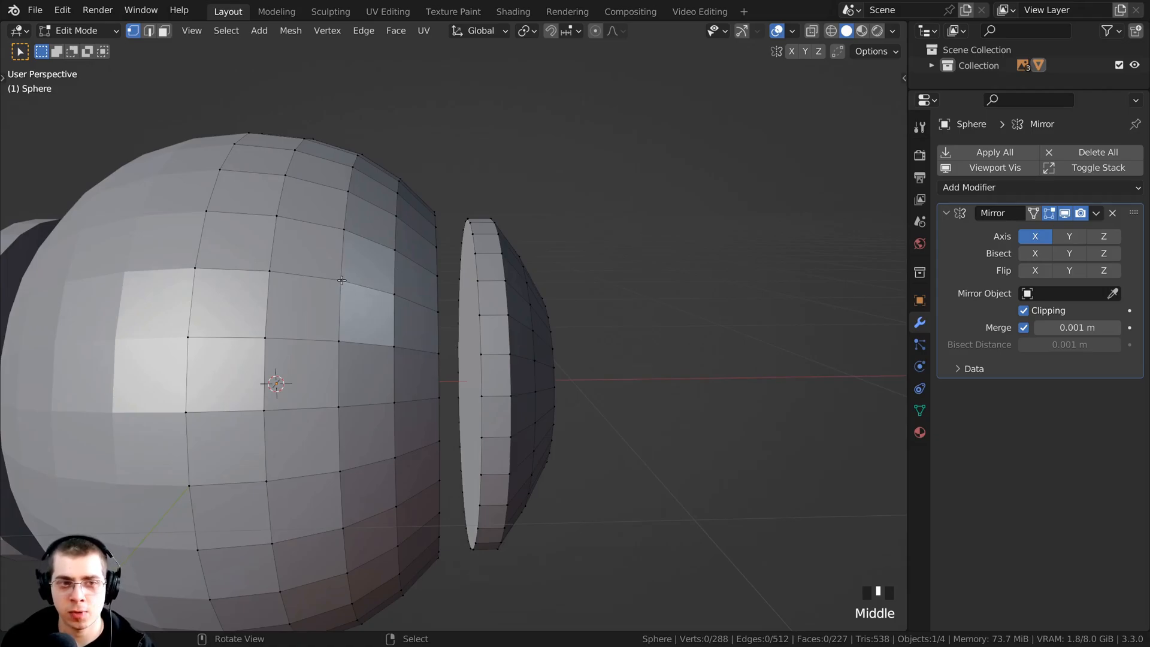
key("l")
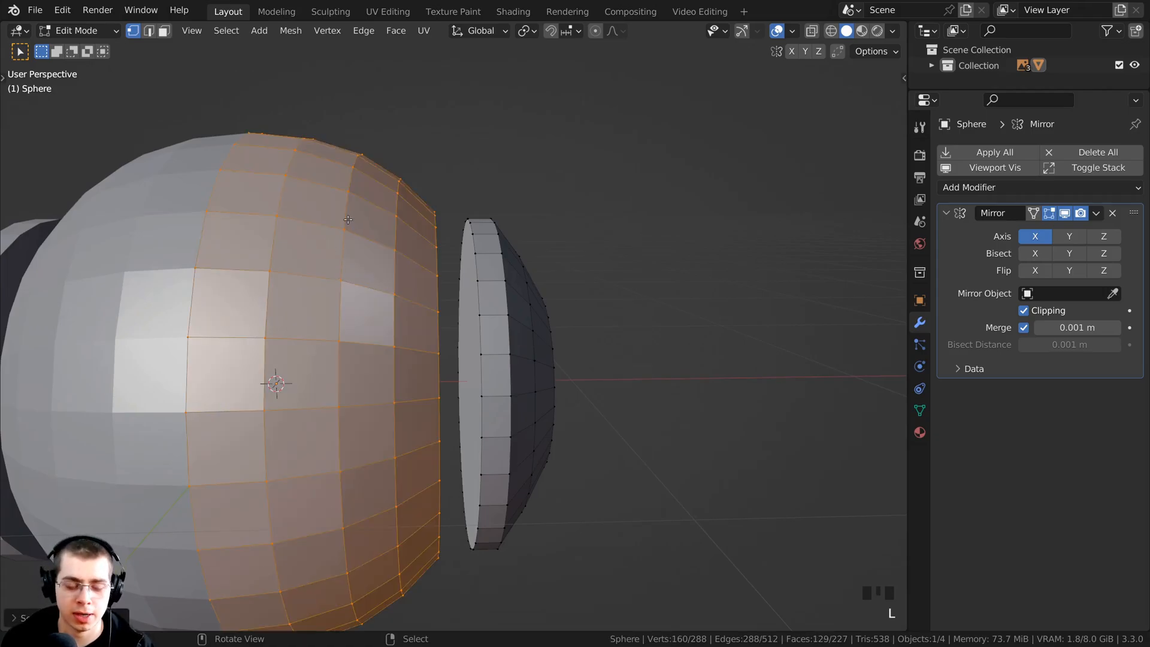
scroll(348, 220, "down", 2)
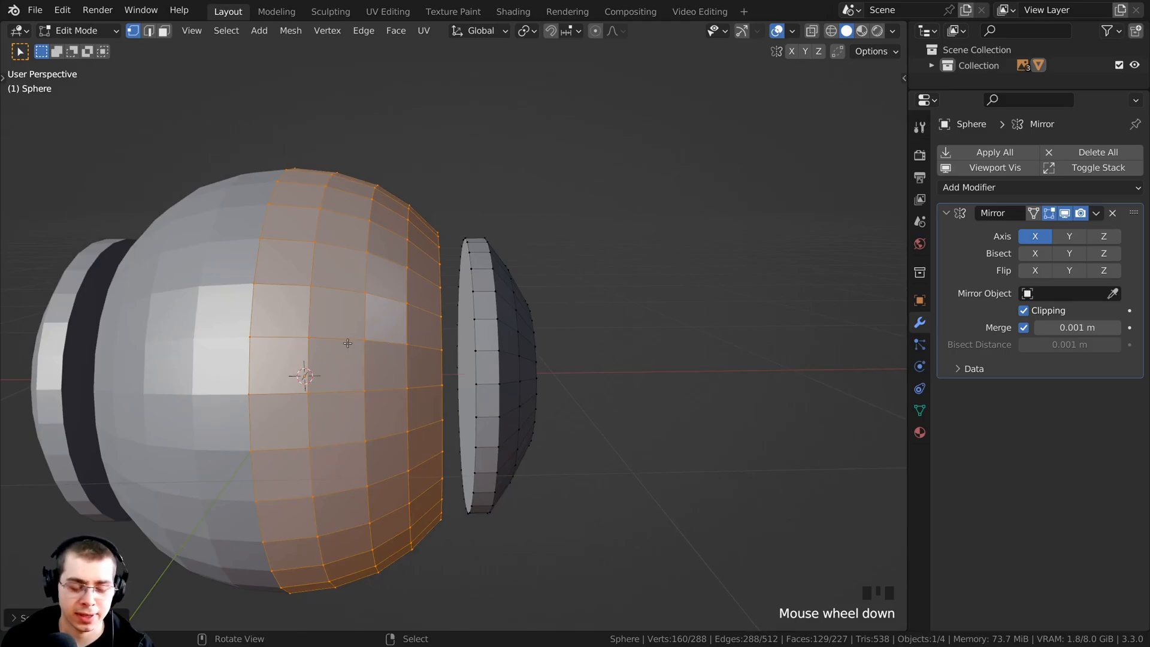
scroll(351, 347, "up", 2)
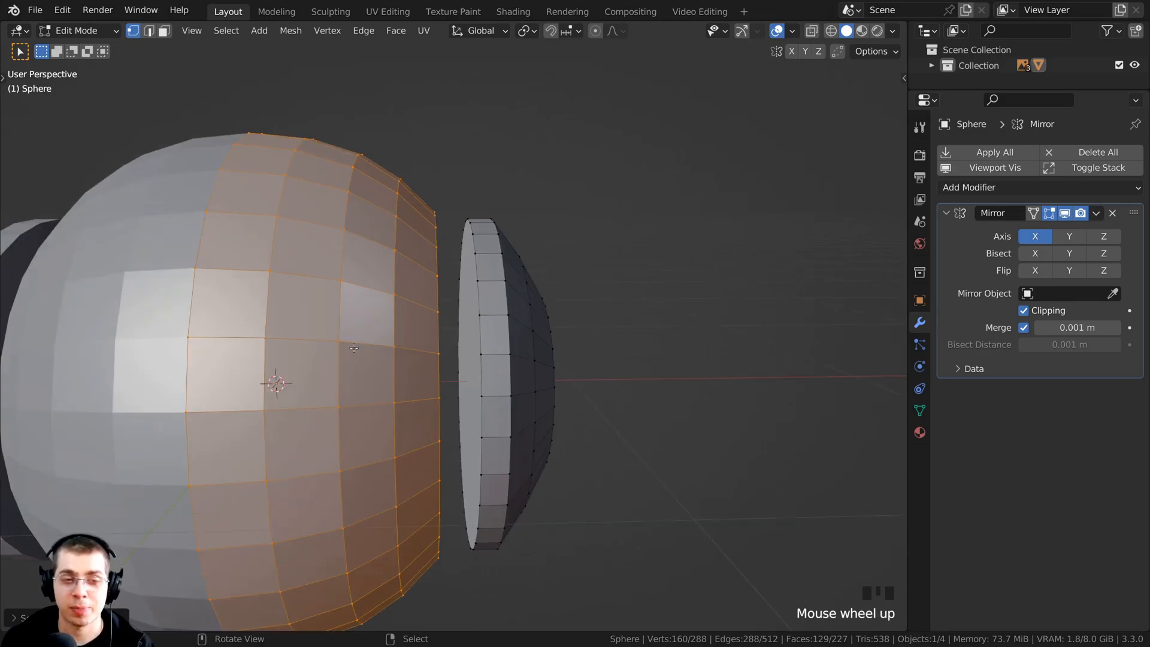
key("h")
middle_click_drag(397, 290, 352, 390, "shift")
scroll(508, 293, "up", 2)
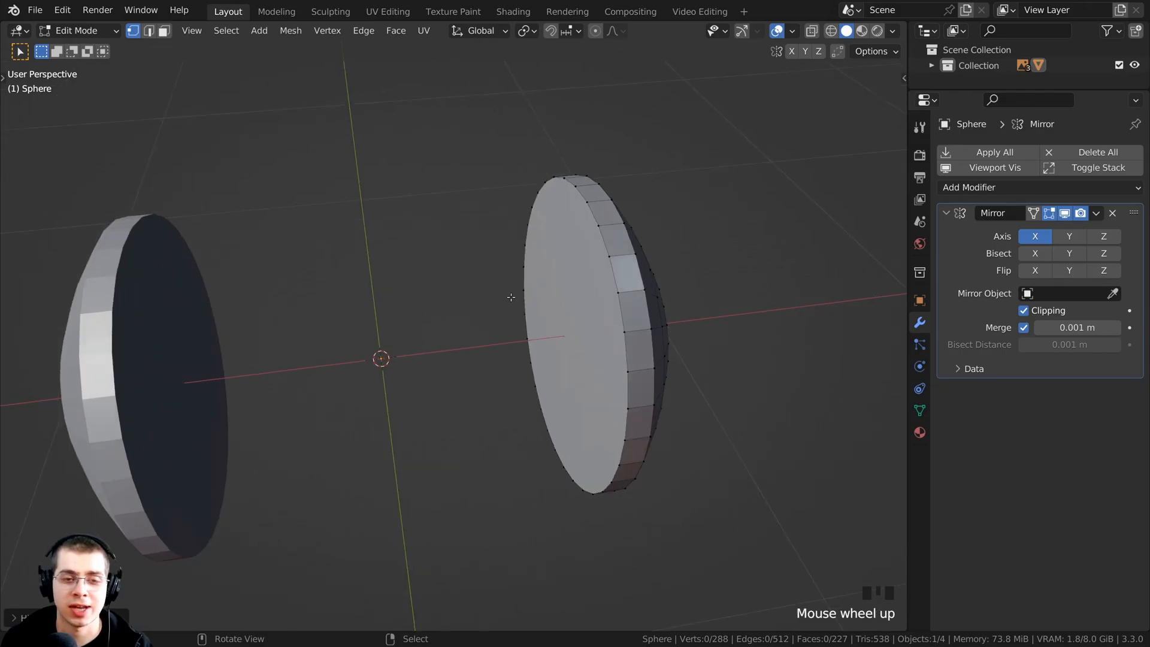
mouse_move(509, 293)
middle_mouse_down()
mouse_move(494, 303)
mouse_move(487, 294)
middle_mouse_up()
scroll(487, 294, "up", 1)
View the whole drone in Object Mode, and return to Edit Mode to view the isolated discs.
key("Tab")
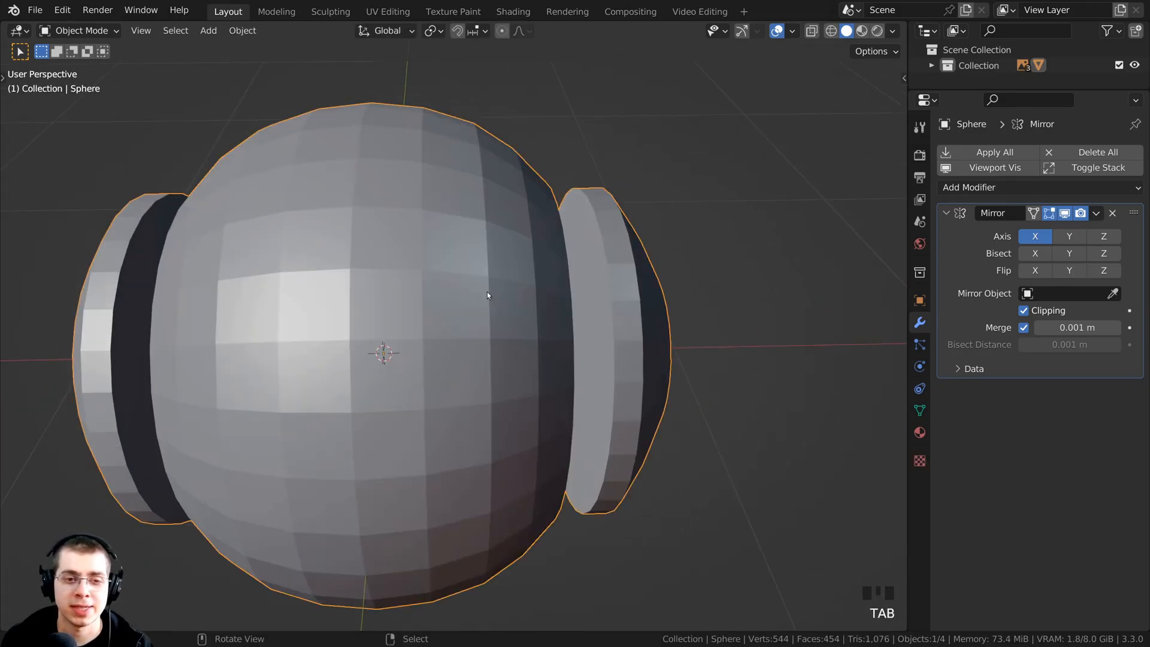
scroll(487, 292, "down", 2)
middle_click_drag(326, 406, 377, 341)
scroll(376, 341, "up", 1)
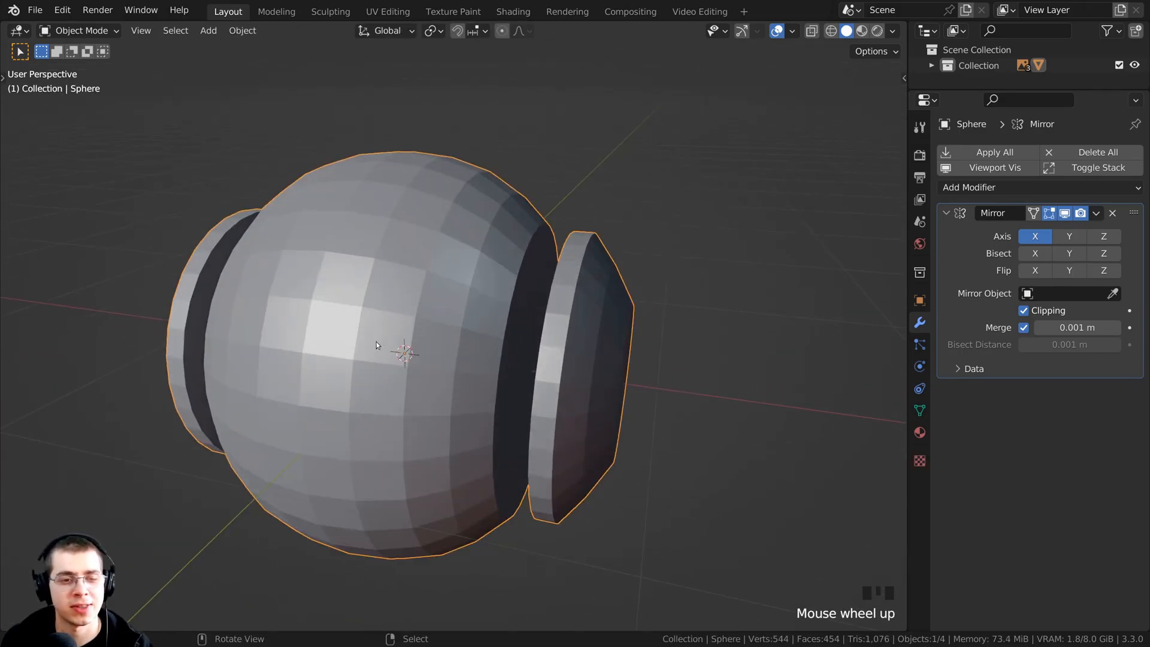
key("Tab")
middle_click_drag(308, 353, 551, 346)
scroll(551, 346, "up", 1)
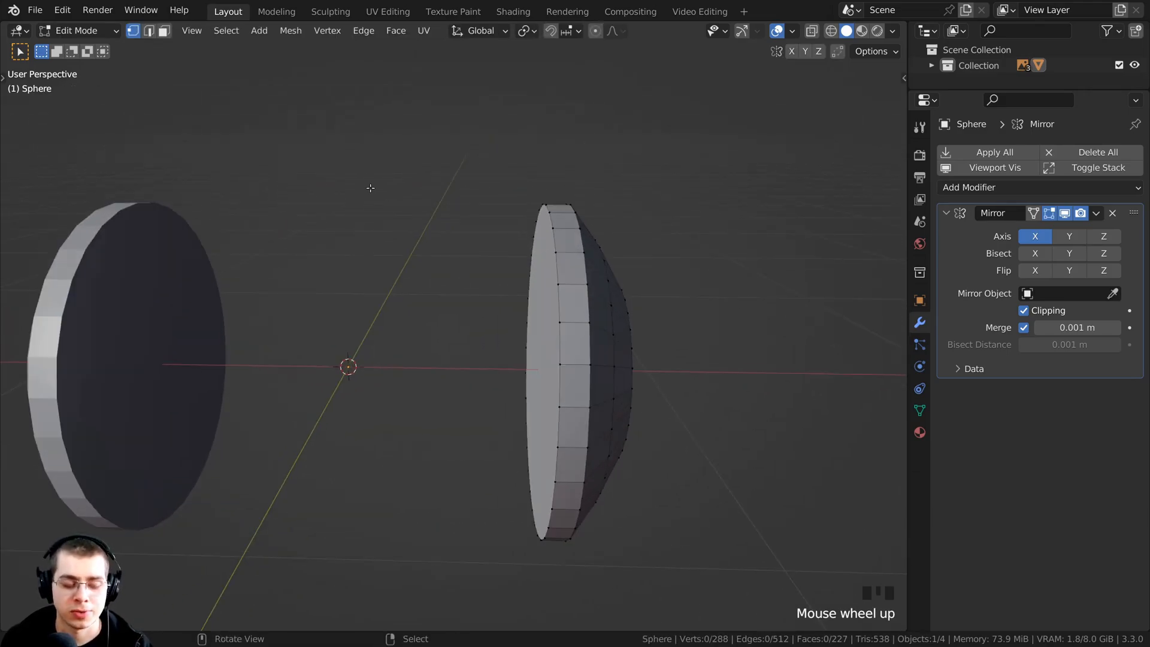
In face select mode, inset the side disc's large inner face by about 0.076 m.
key("3")
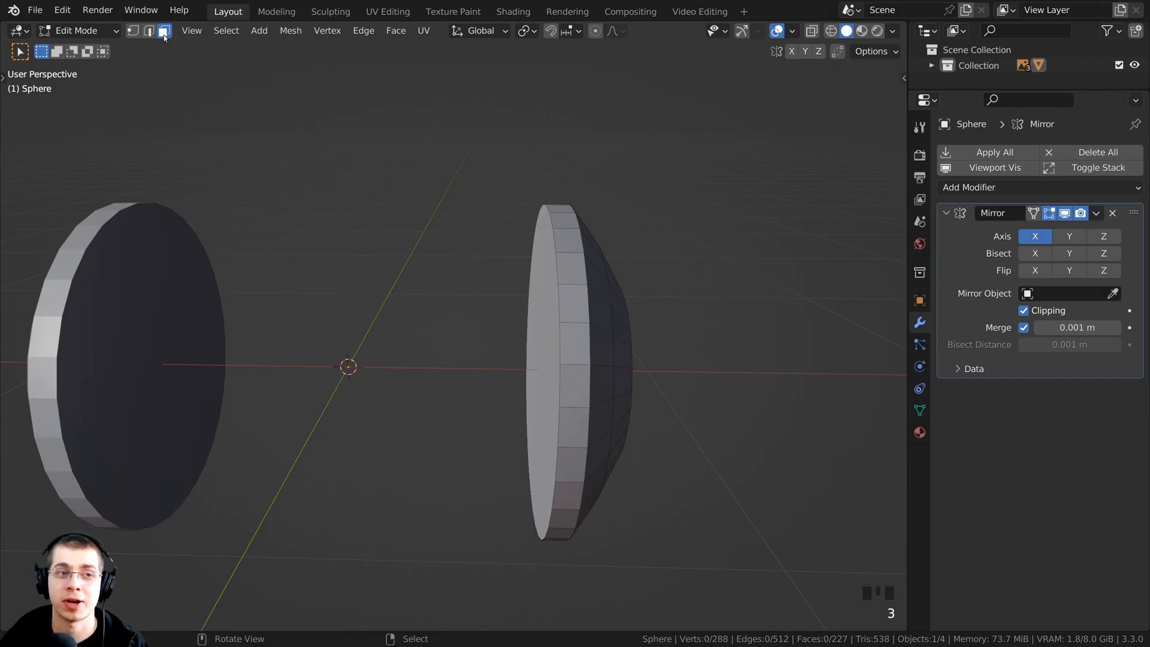
middle_click_drag(514, 361, 605, 325, "shift")
right_click(521, 325)
scroll(662, 211, "up", 2)
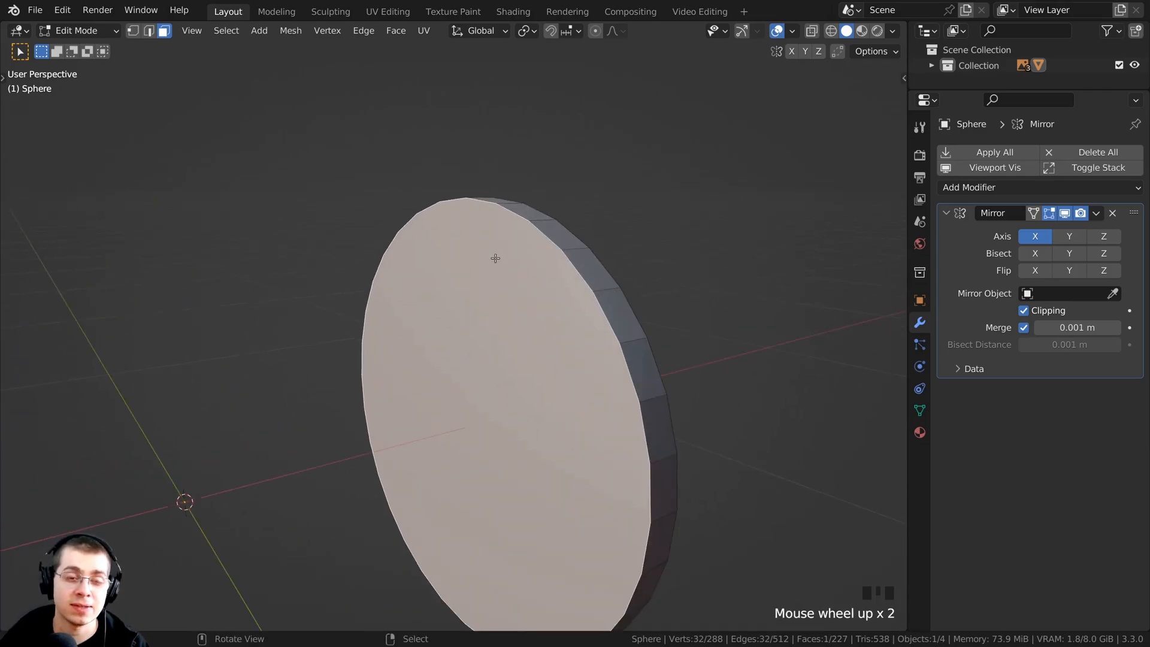
middle_click_drag(697, 337, 746, 301)
scroll(775, 199, "up", 1)
key("i")
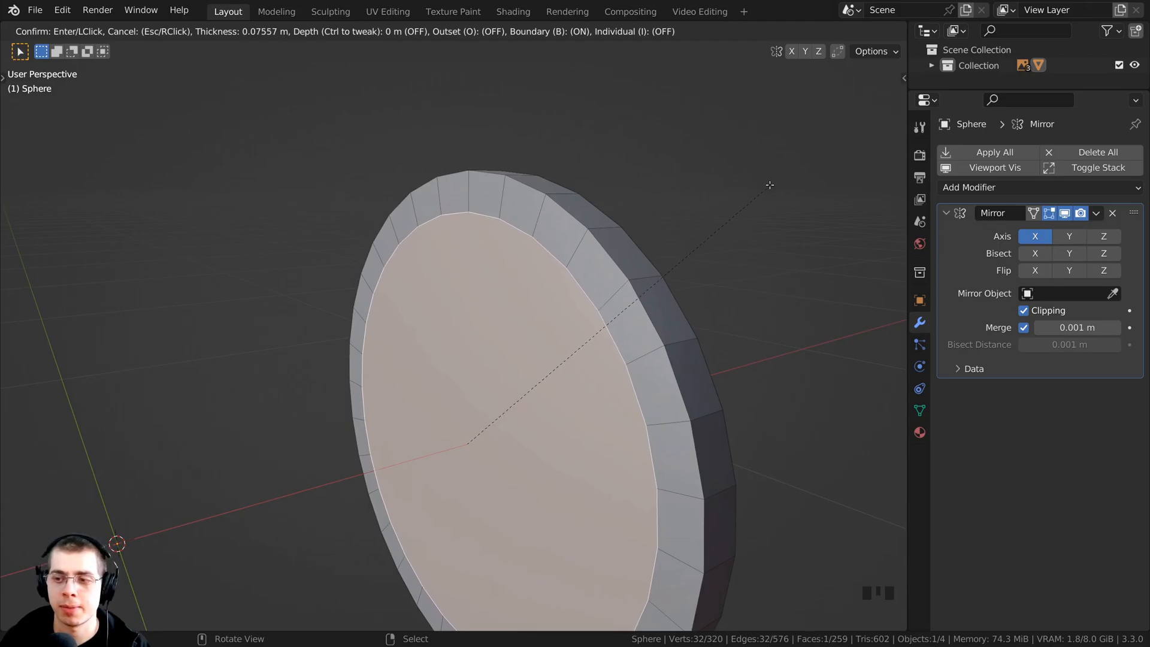
left_click(770, 185)
scroll(731, 229, "down", 1)
middle_click_drag(732, 229, 633, 249)
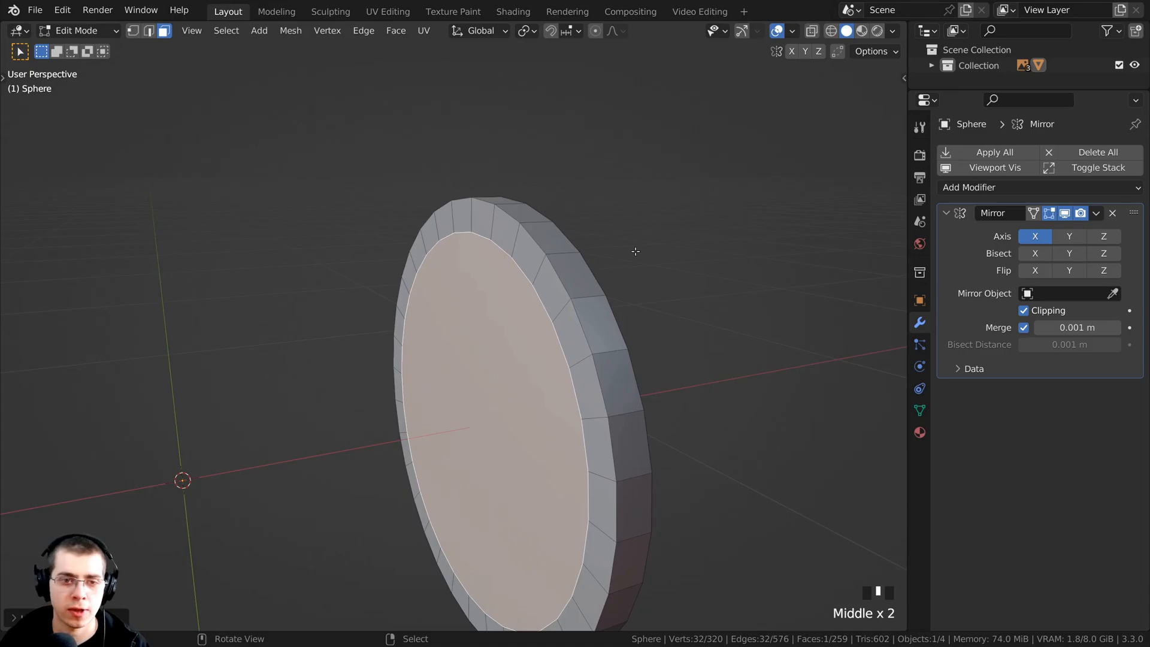
In the wireframe front view, extrude the inset face along X into the disc, to where the straight rim meets the taper.
key("KP_1")
middle_click_drag(637, 279, 591, 214, "shift")
key("z")
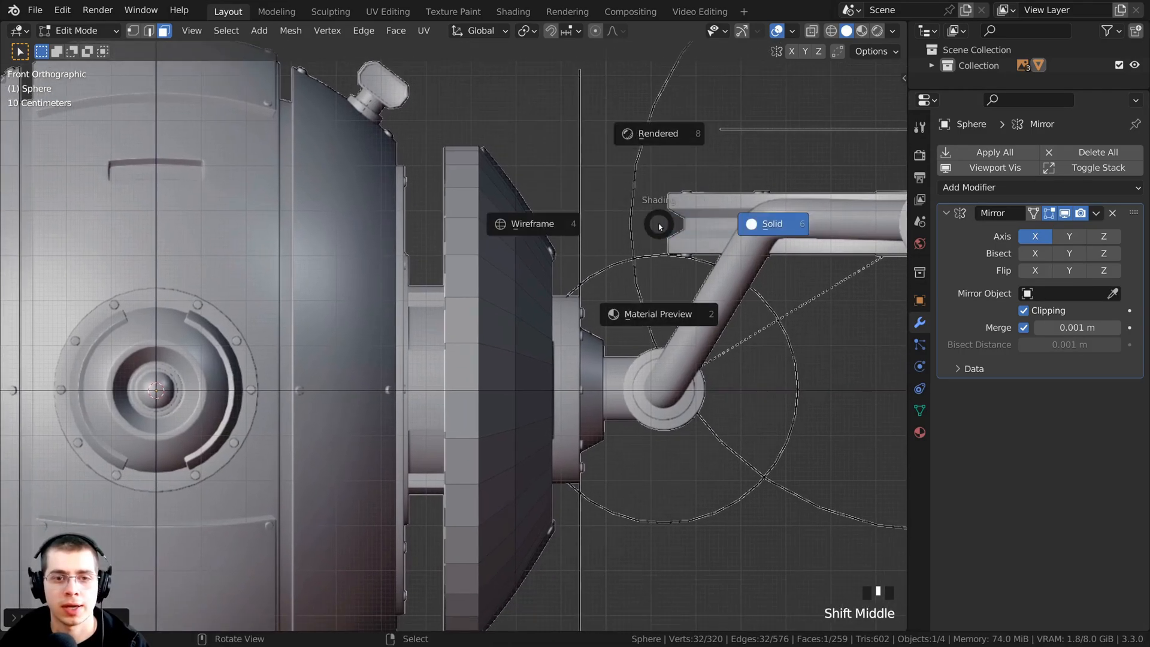
left_click(521, 226)
scroll(523, 215, "up", 1)
key("e")
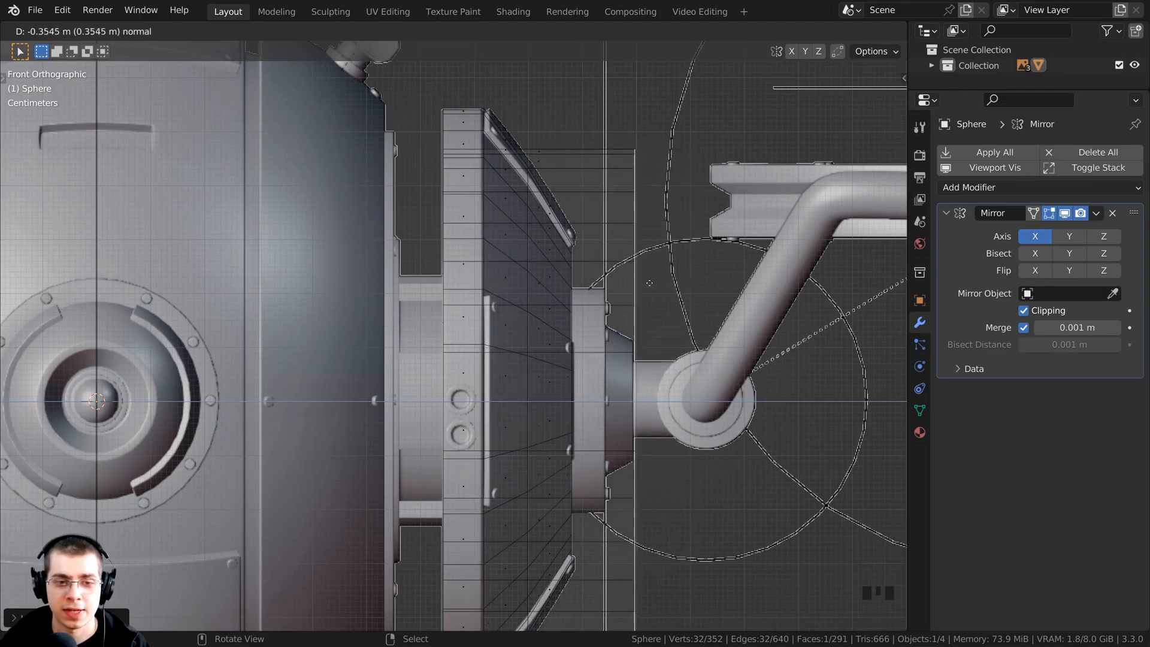
key("x")
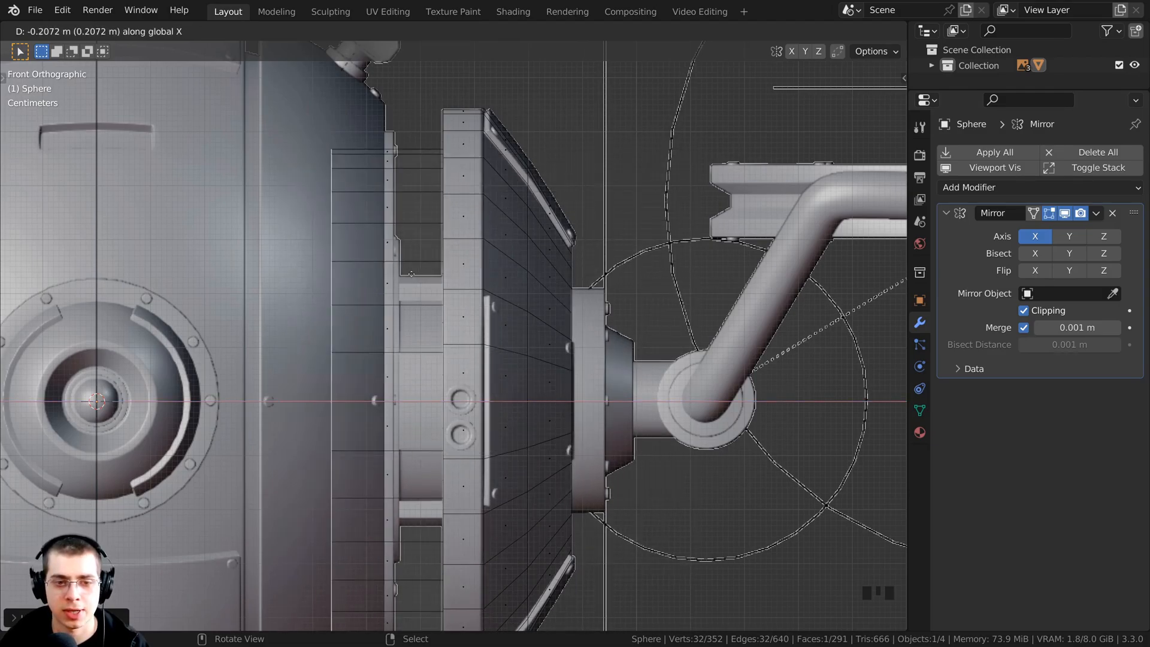
left_click(564, 281)
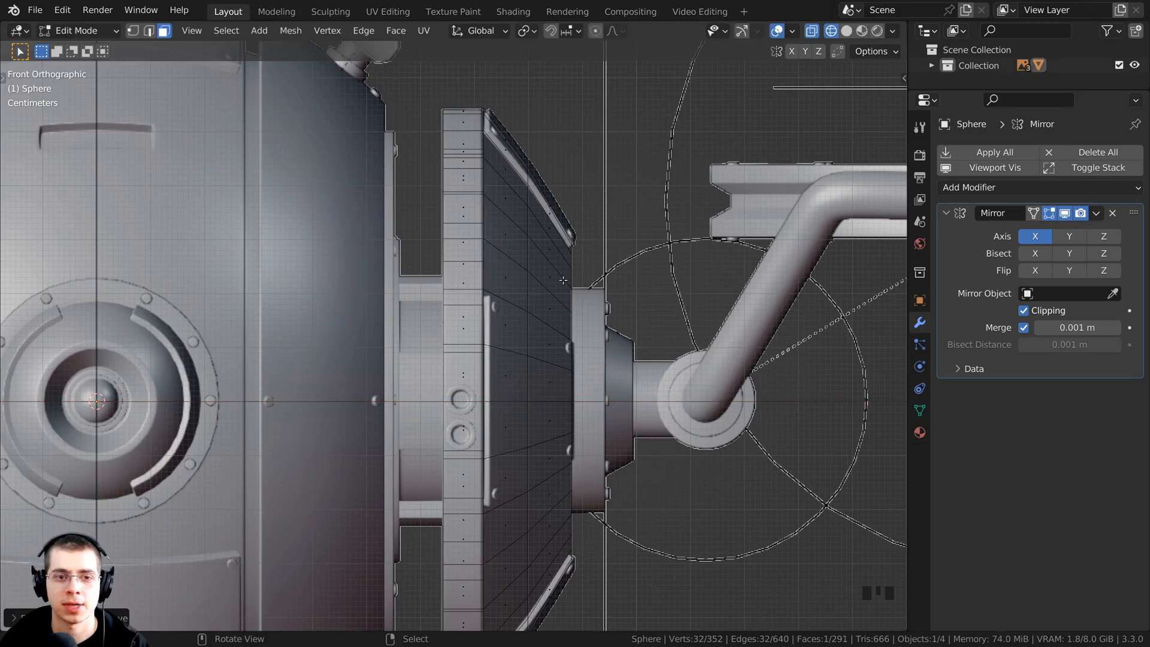
Extrude the recessed face about 0.08 m further into the disc's tapered section.
middle_click_drag(469, 346, 454, 186, "shift")
scroll(454, 186, "up", 1)
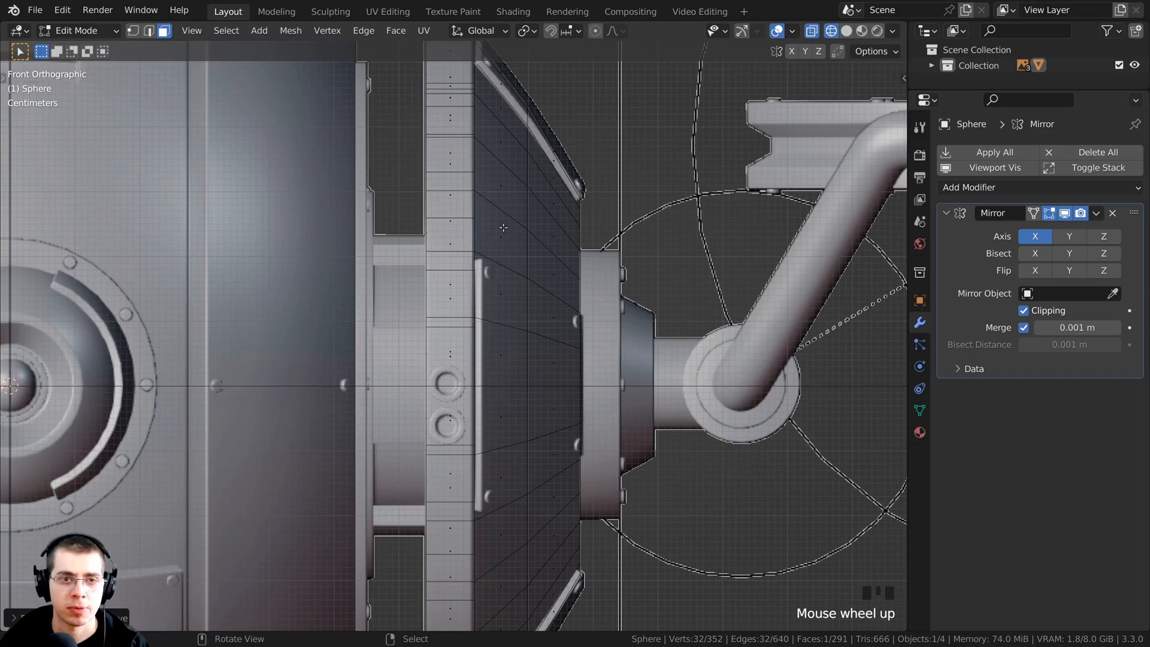
key("e")
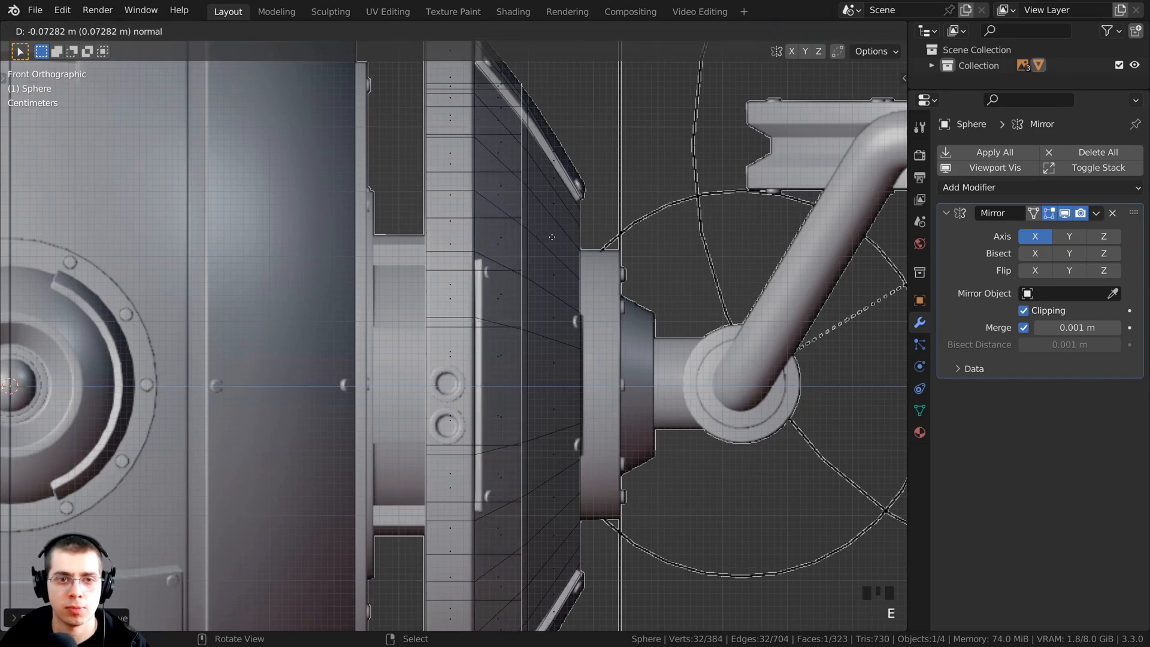
left_click(557, 238)
scroll(523, 189, "down", 2)
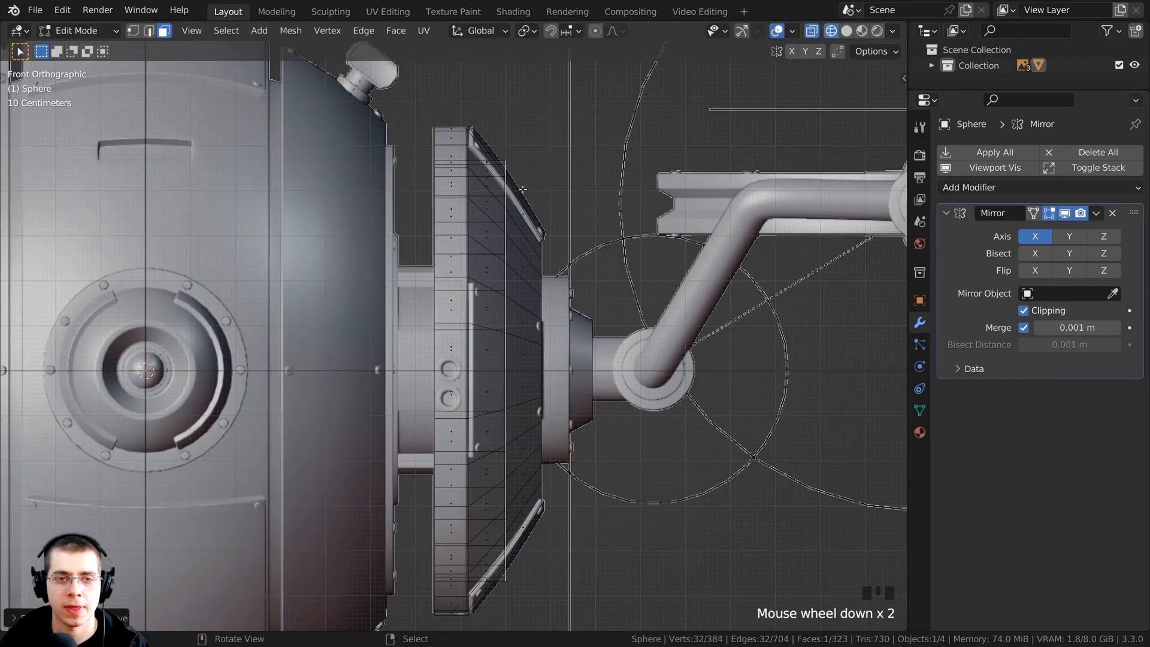
scroll(690, 144, "up", 1)
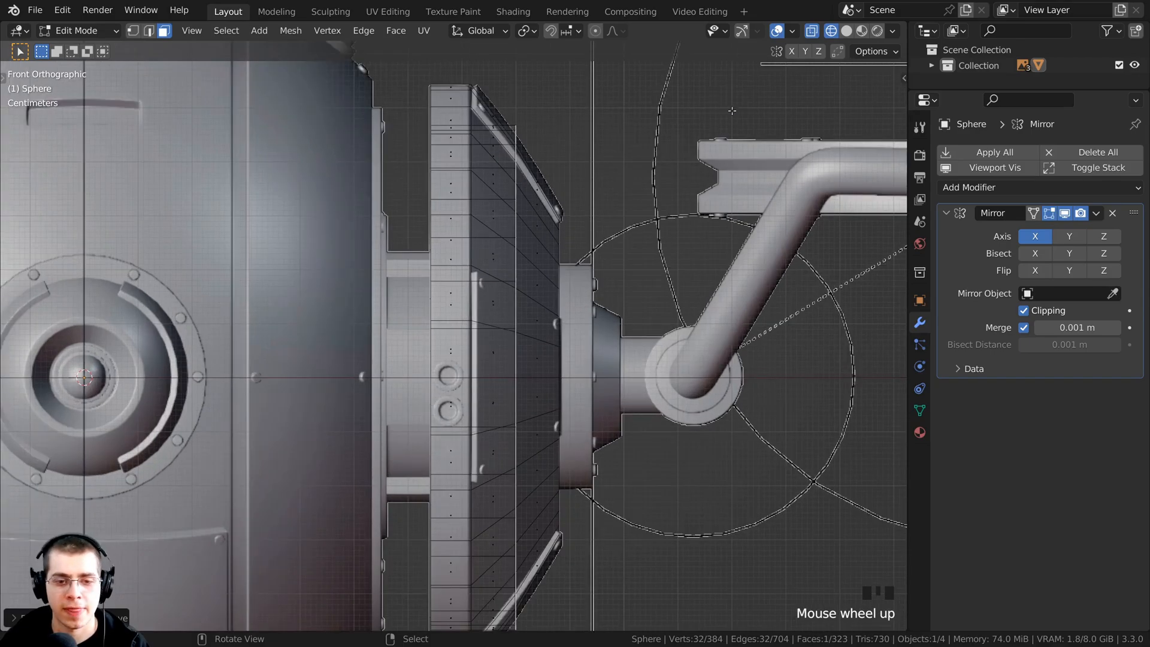
Scale the recessed face down to about 0.745 to follow the taper, and view the hollowed disc in solid shading.
key("s")
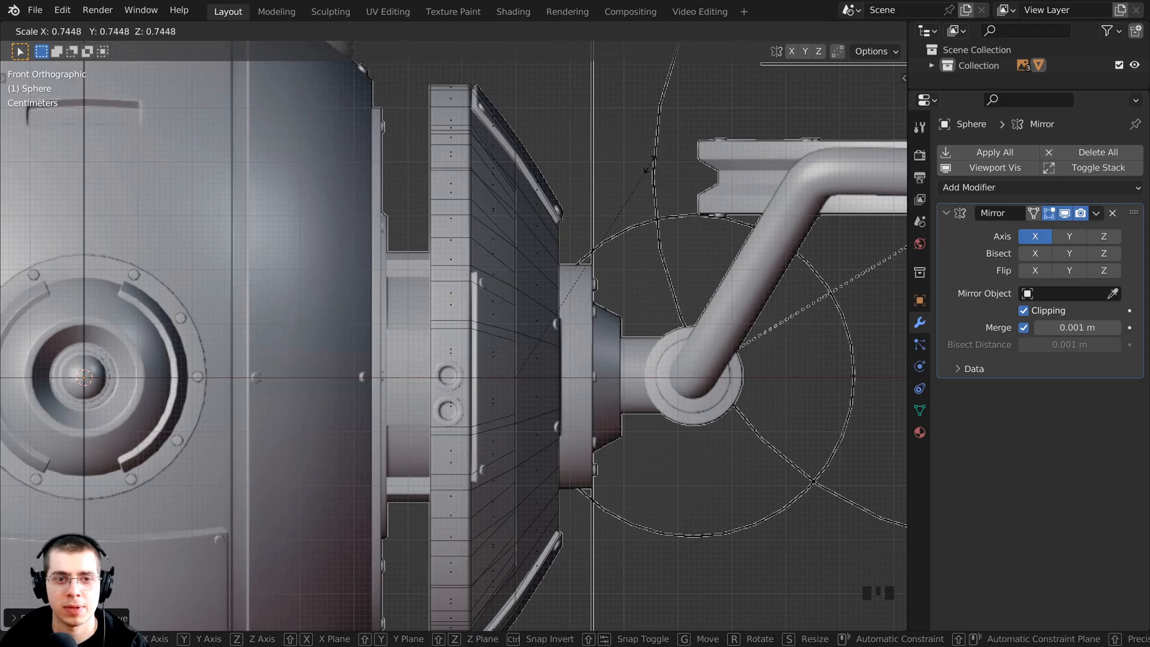
left_click(651, 163)
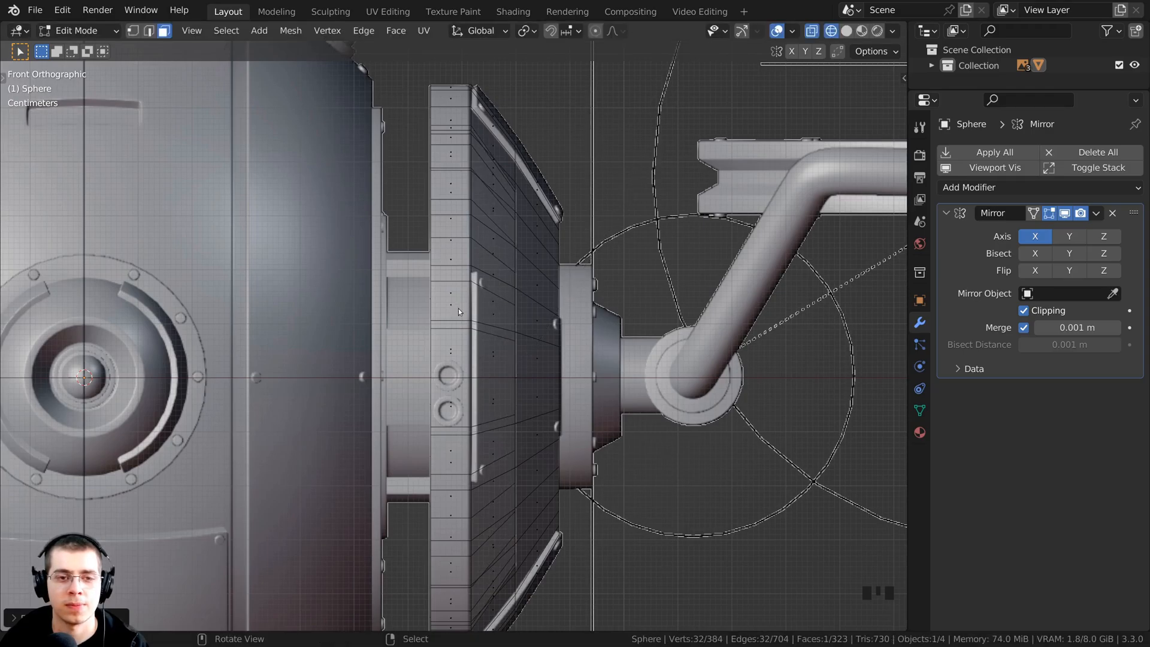
key("z")
left_click(586, 312)
scroll(586, 312, "down", 1)
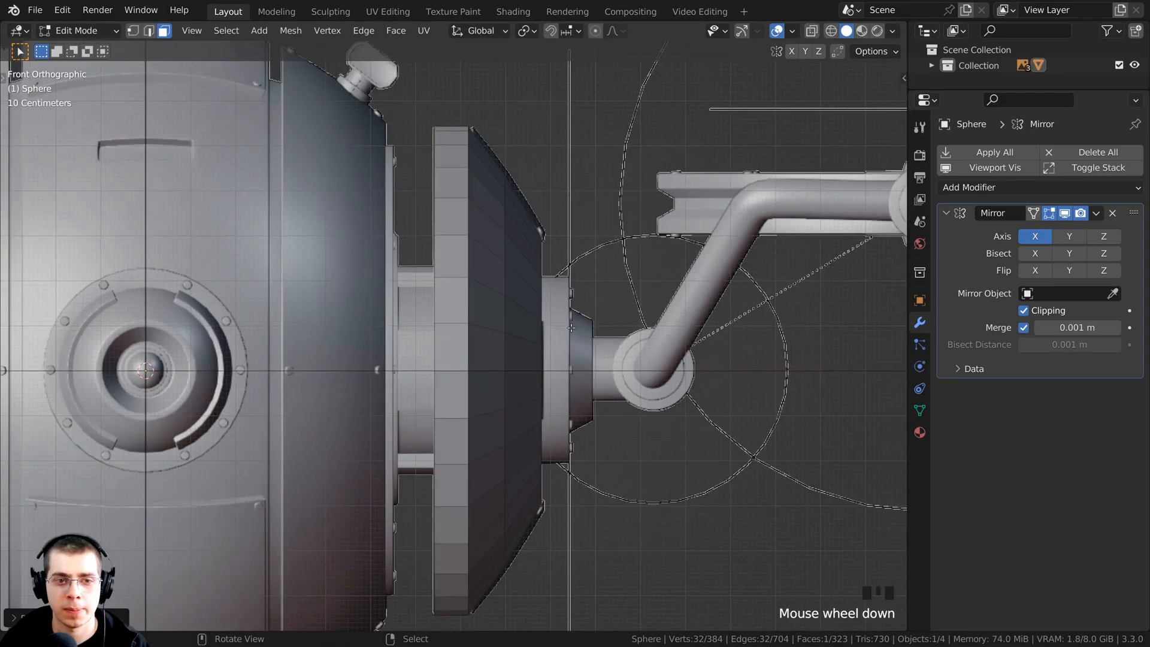
middle_click_drag(572, 340, 685, 295)
middle_click_drag(512, 249, 531, 245)
middle_click_drag(532, 194, 386, 339)
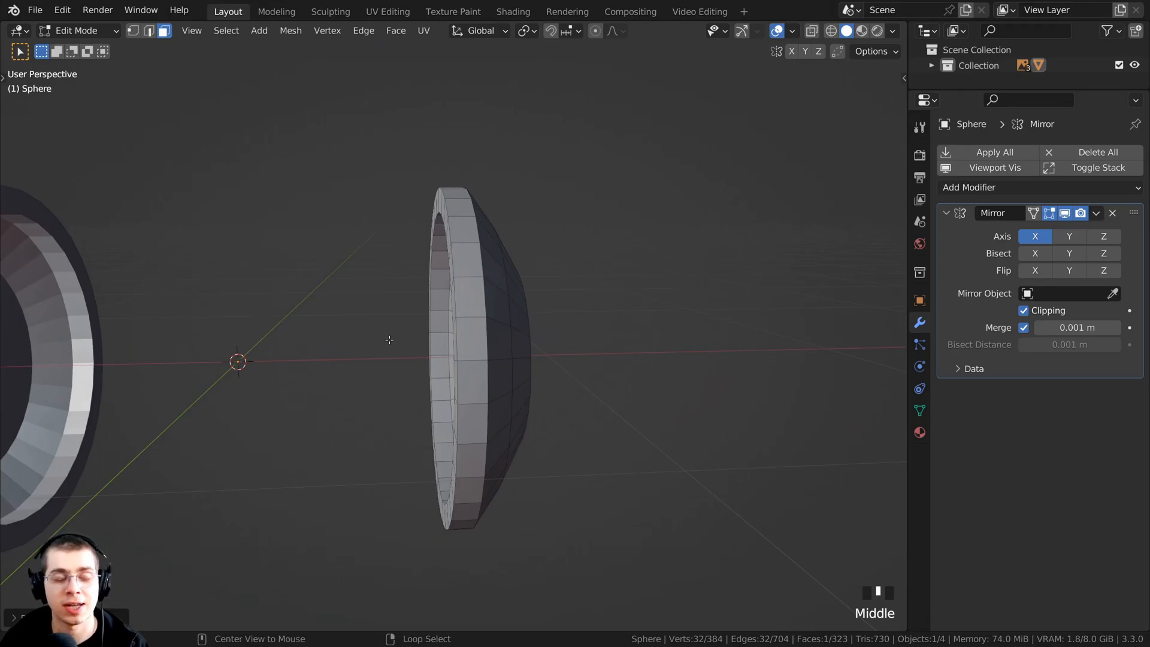
Reveal the hidden faces of the sphere body and return to Object Mode.
key("alt+h")
middle_click_drag(389, 339, 410, 334, "shift")
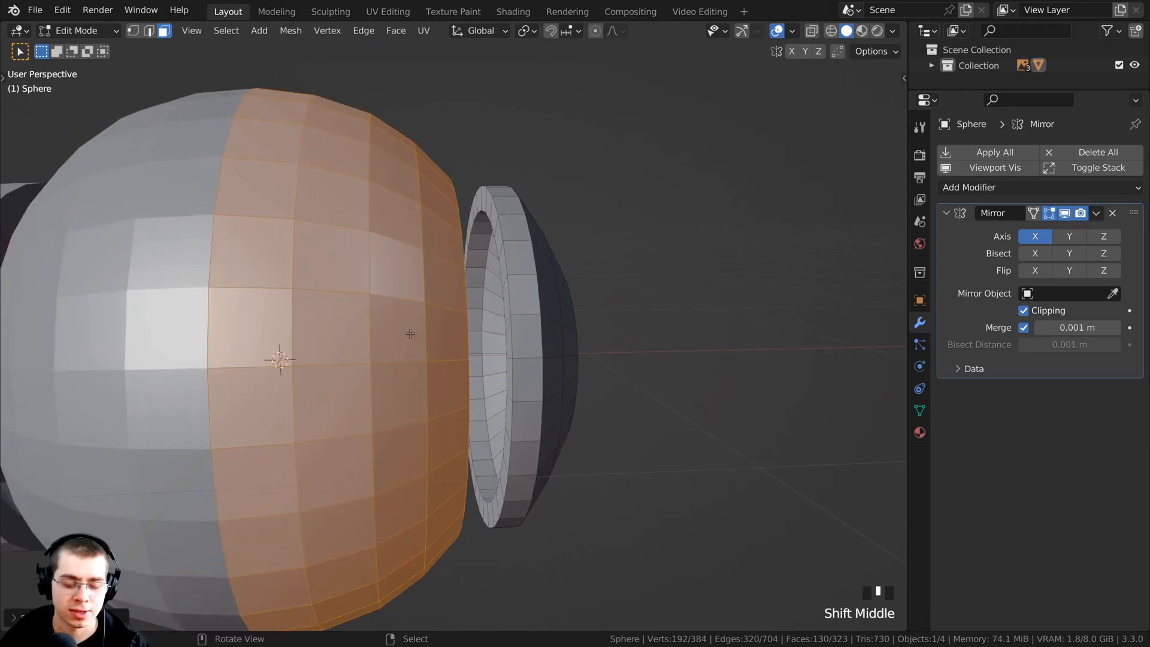
key("h")
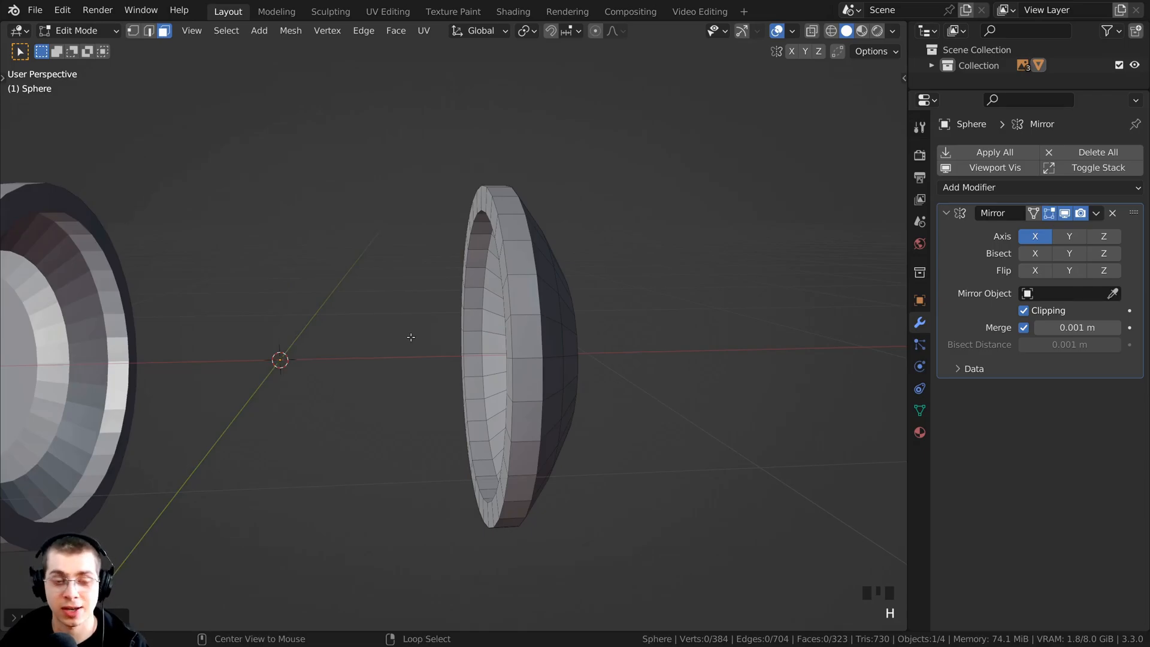
key("alt+h")
middle_click_drag(411, 337, 549, 223, "shift")
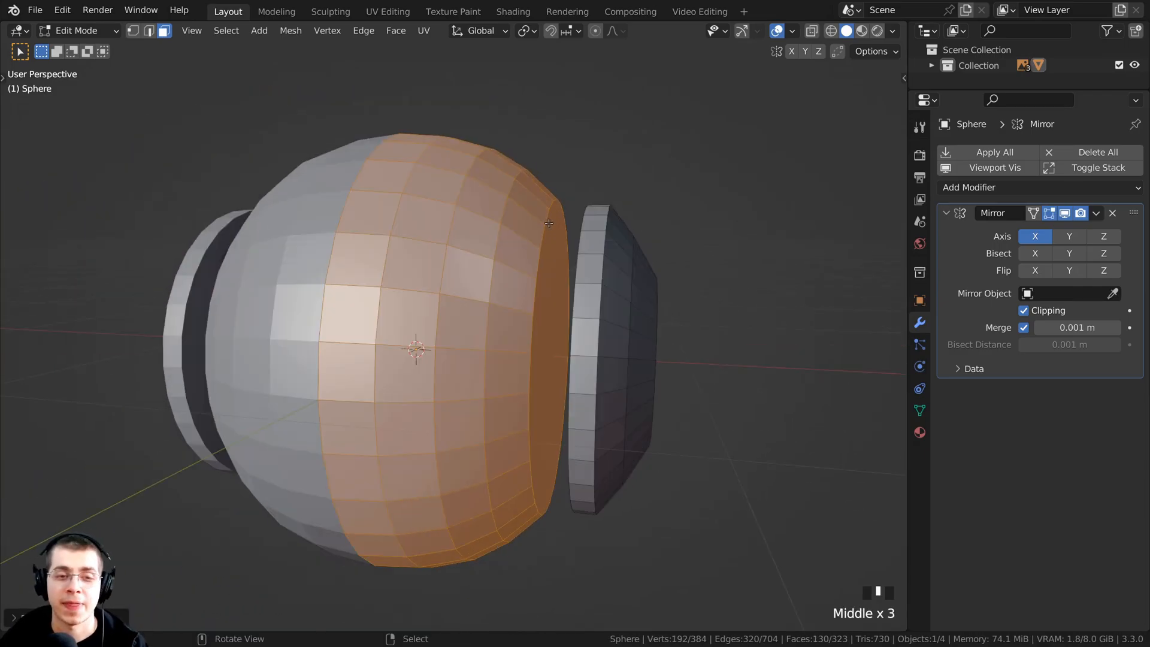
key("Tab")
Add a Bevel modifier after the Mirror modifier on the drone, with 3 segments.
middle_click_drag(524, 269, 473, 326, "shift")
scroll(448, 160, "up", 2)
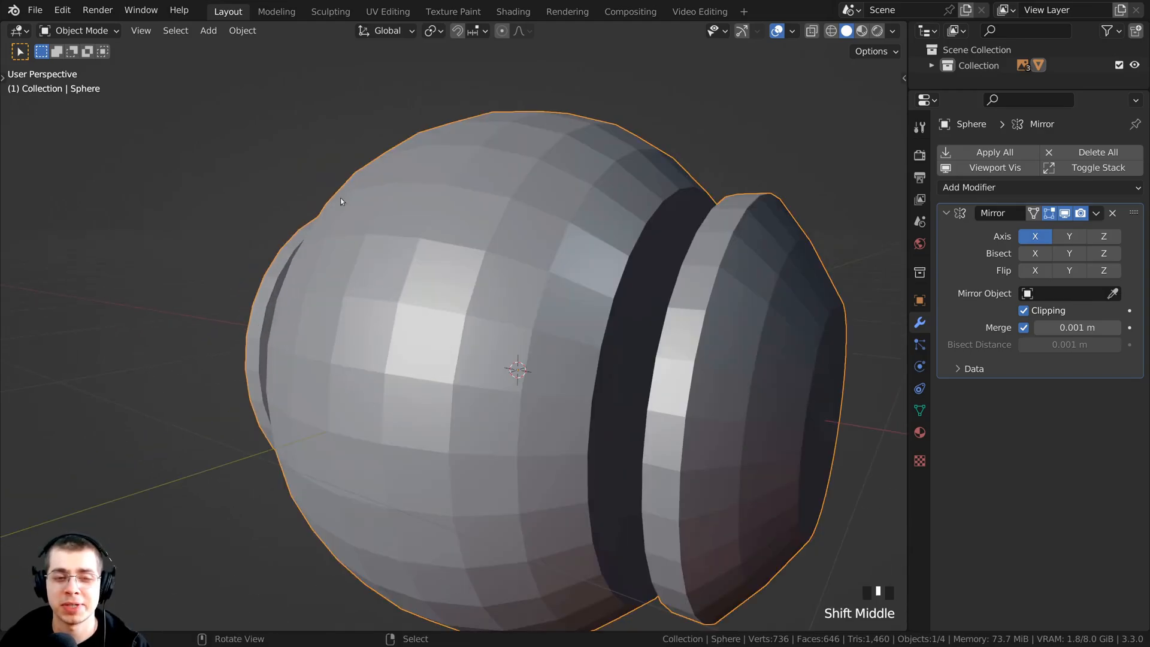
middle_click_drag(631, 216, 561, 264, "shift")
scroll(623, 285, "up", 2)
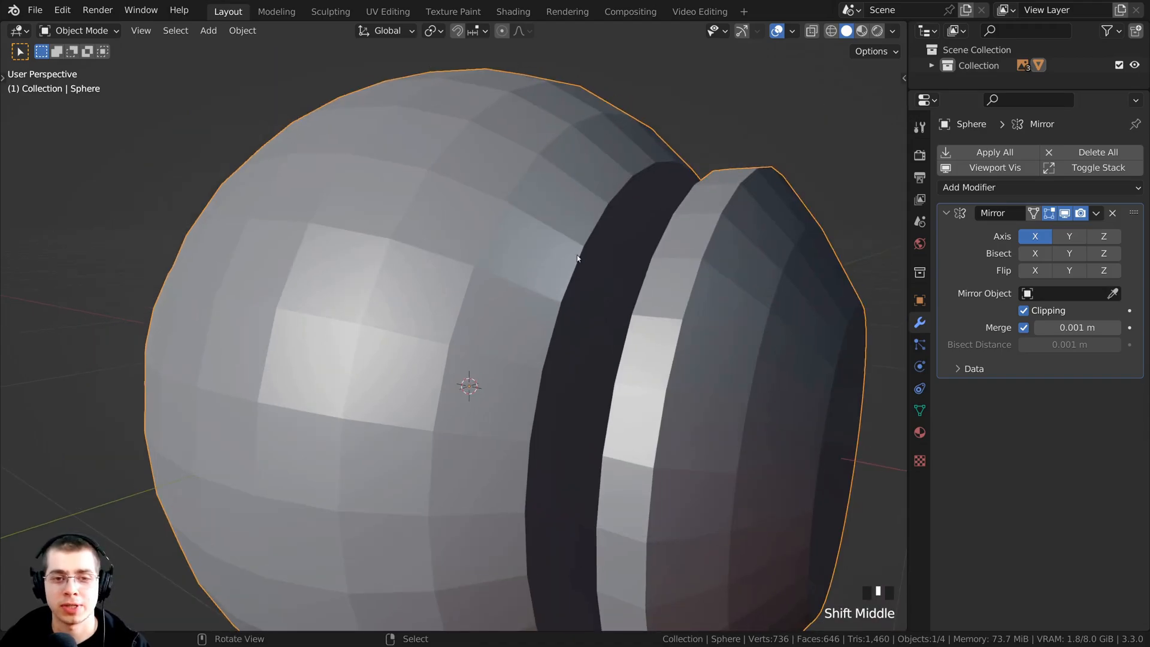
middle_click_drag(588, 256, 558, 252, "shift")
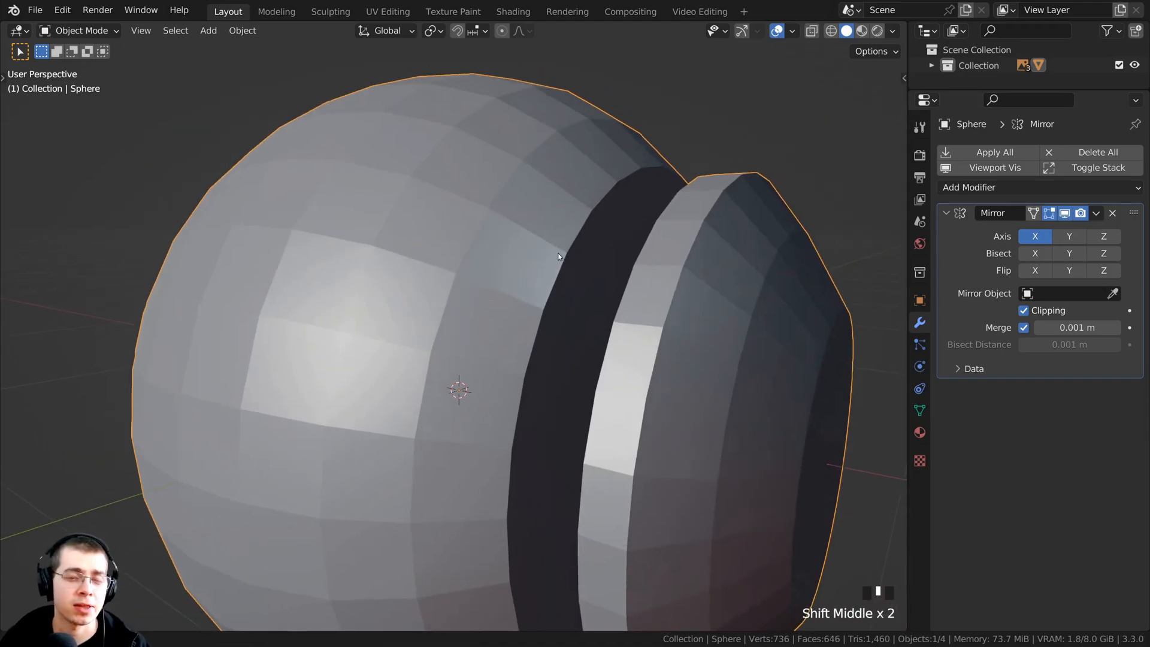
scroll(478, 104, "down", 1)
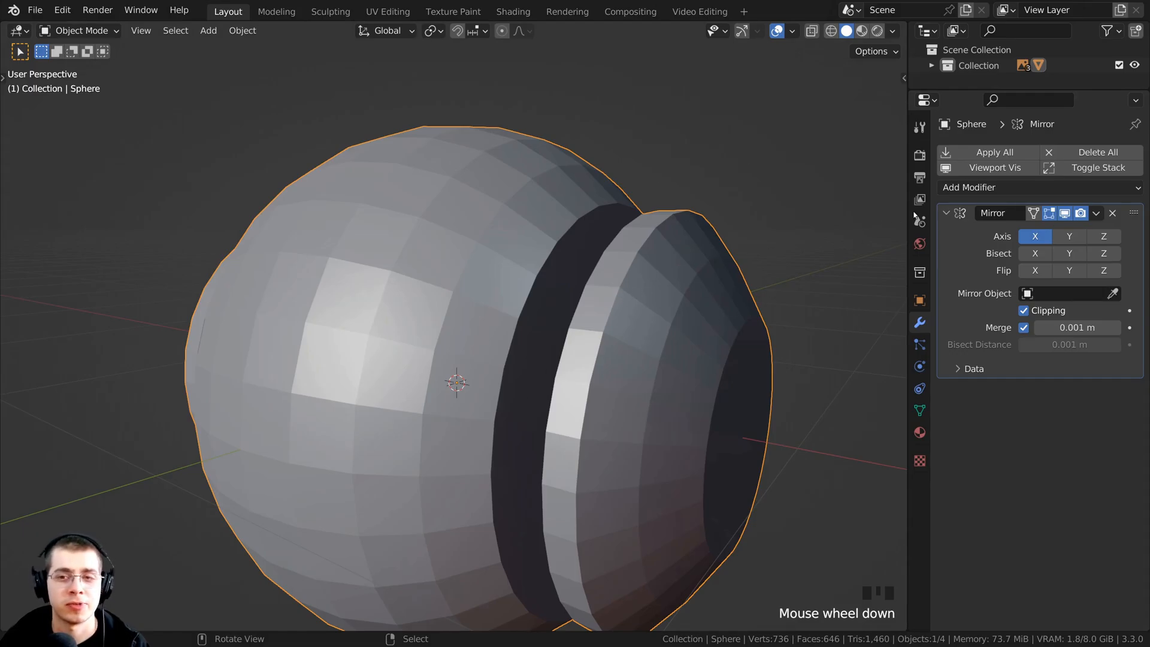
left_click(962, 188)
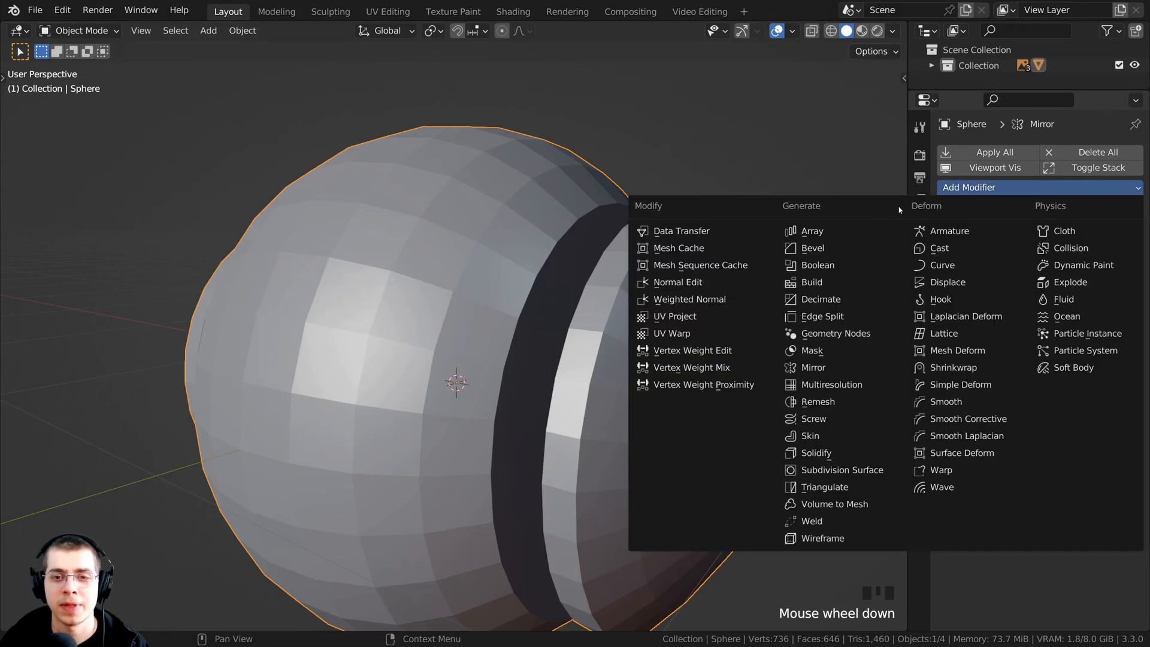
left_click(818, 253)
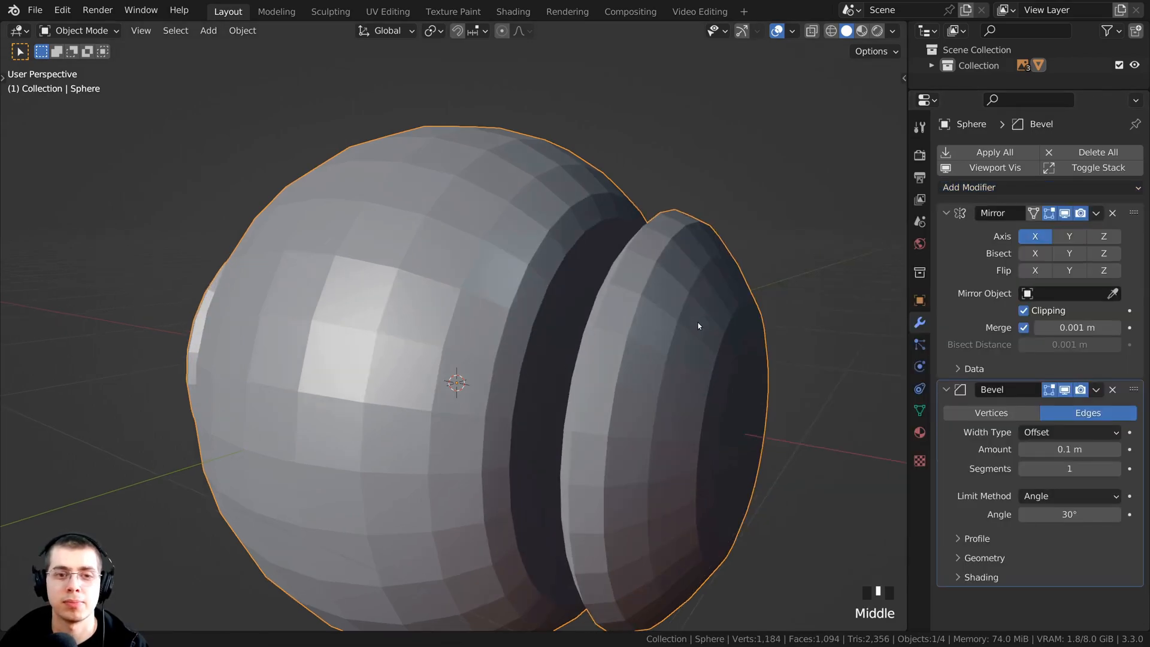
scroll(518, 248, "up", 2)
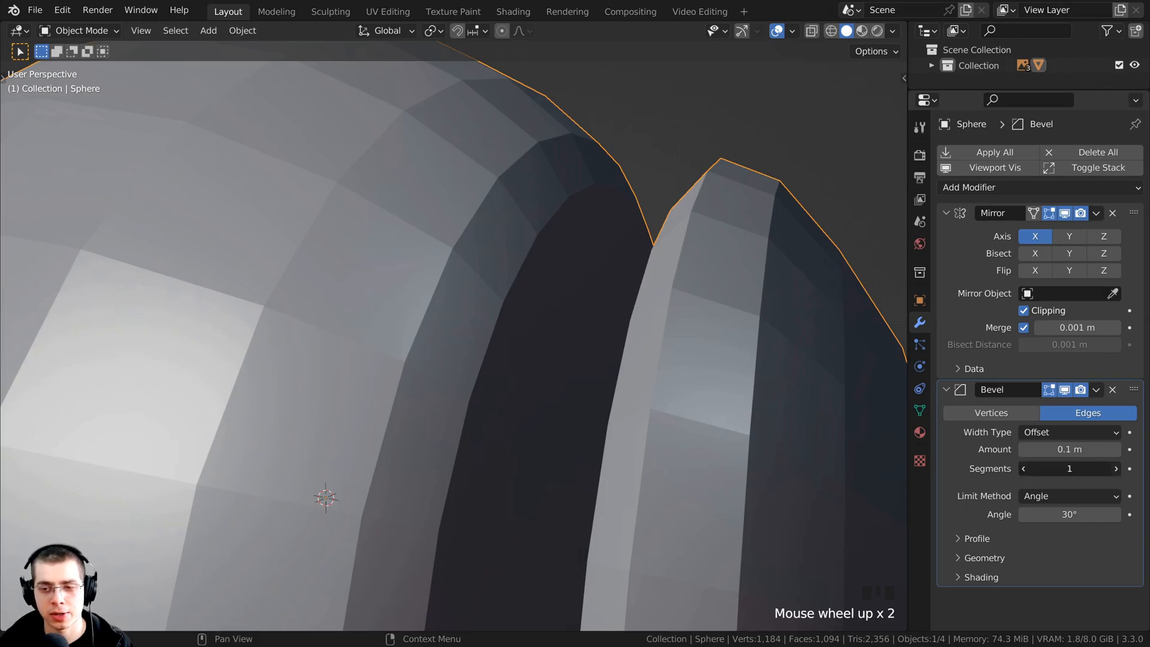
left_click(1116, 469)
left_click(1116, 470)
scroll(544, 352, "down", 2)
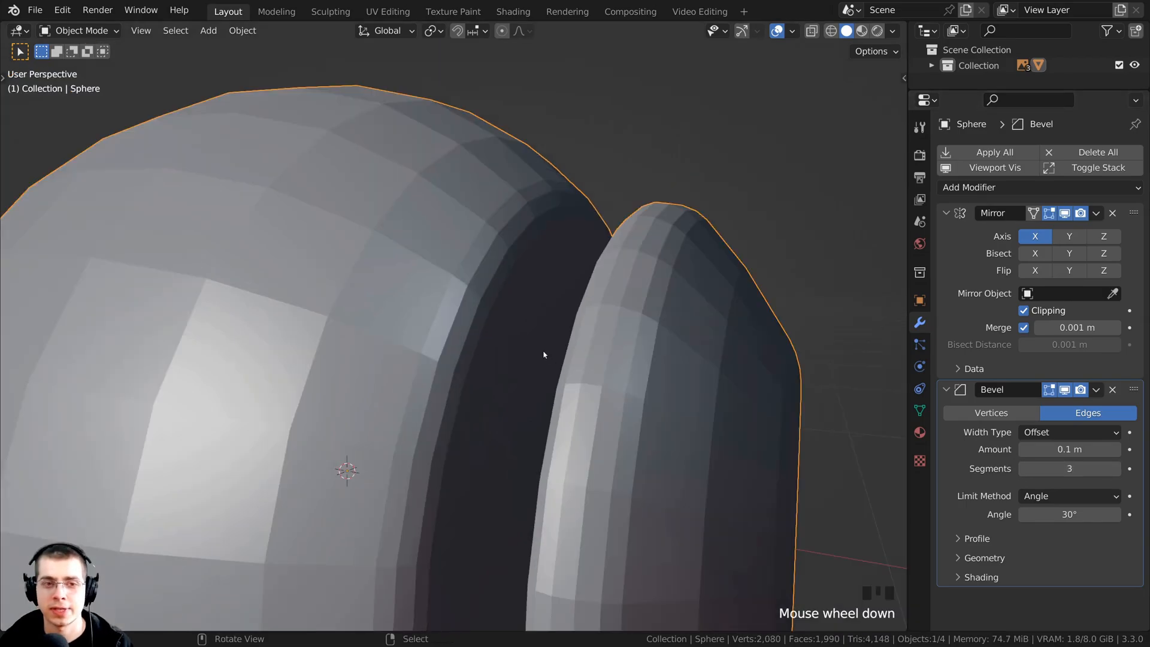
Apply Shade Smooth to the drone's body and side discs.
mouse_move(544, 352)
middle_mouse_down()
mouse_move(518, 351)
mouse_move(506, 330)
mouse_move(218, 385)
middle_mouse_up()
scroll(505, 328, "up", 3)
scroll(505, 327, "up", 2)
scroll(434, 300, "down", 2)
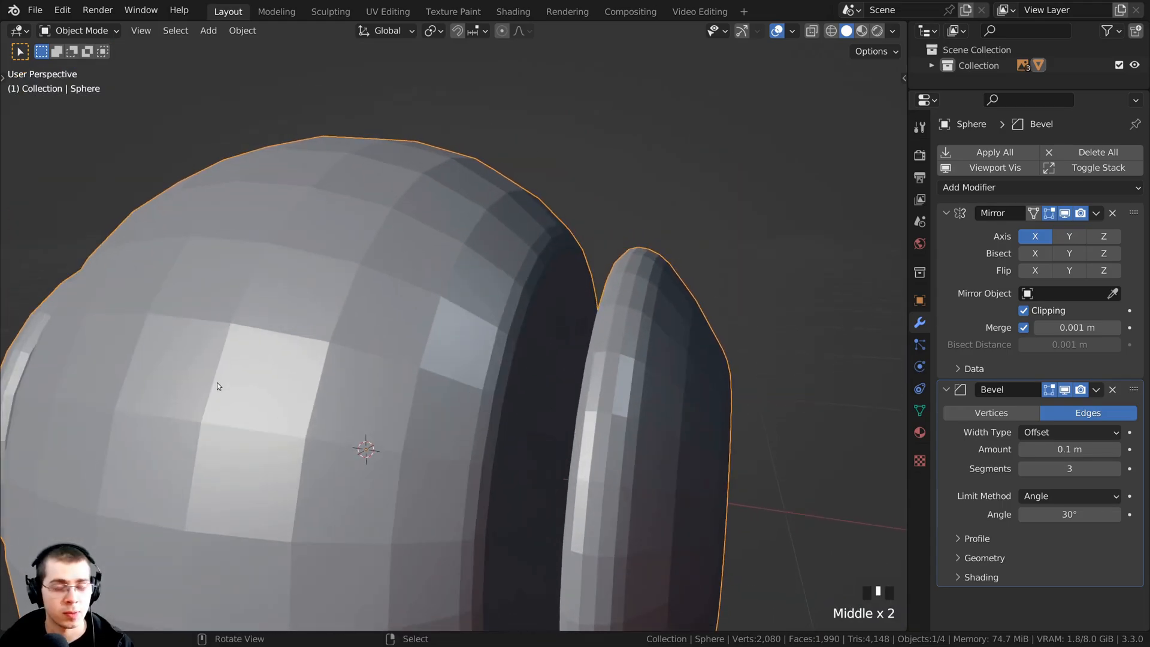
right_click(354, 318)
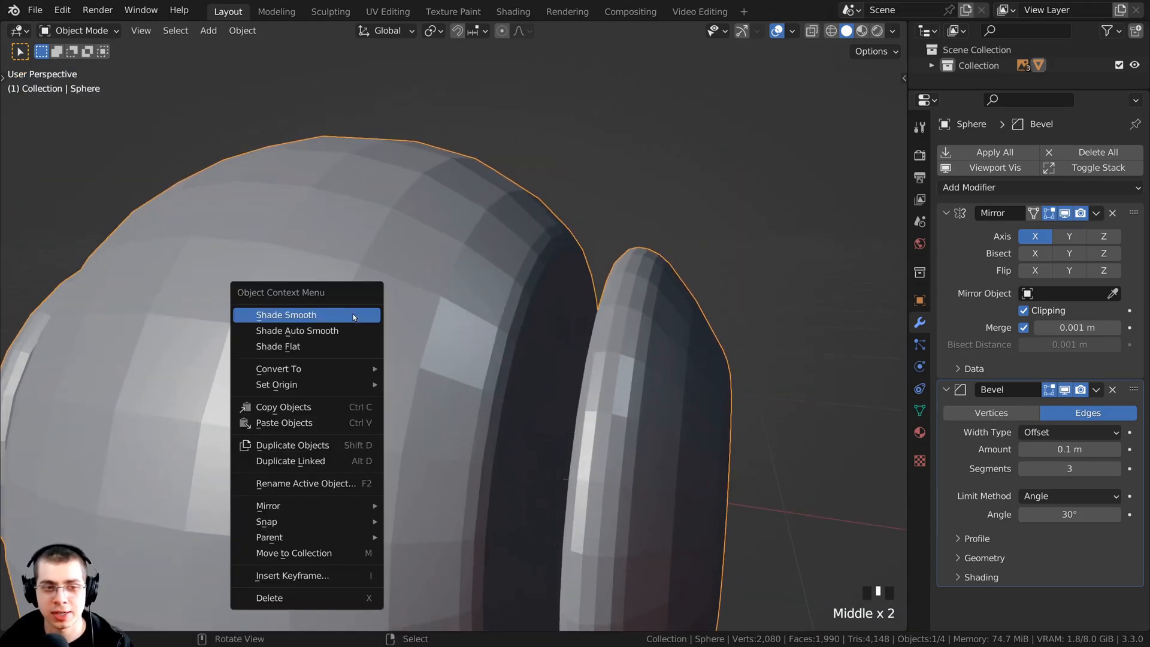
left_click(269, 323)
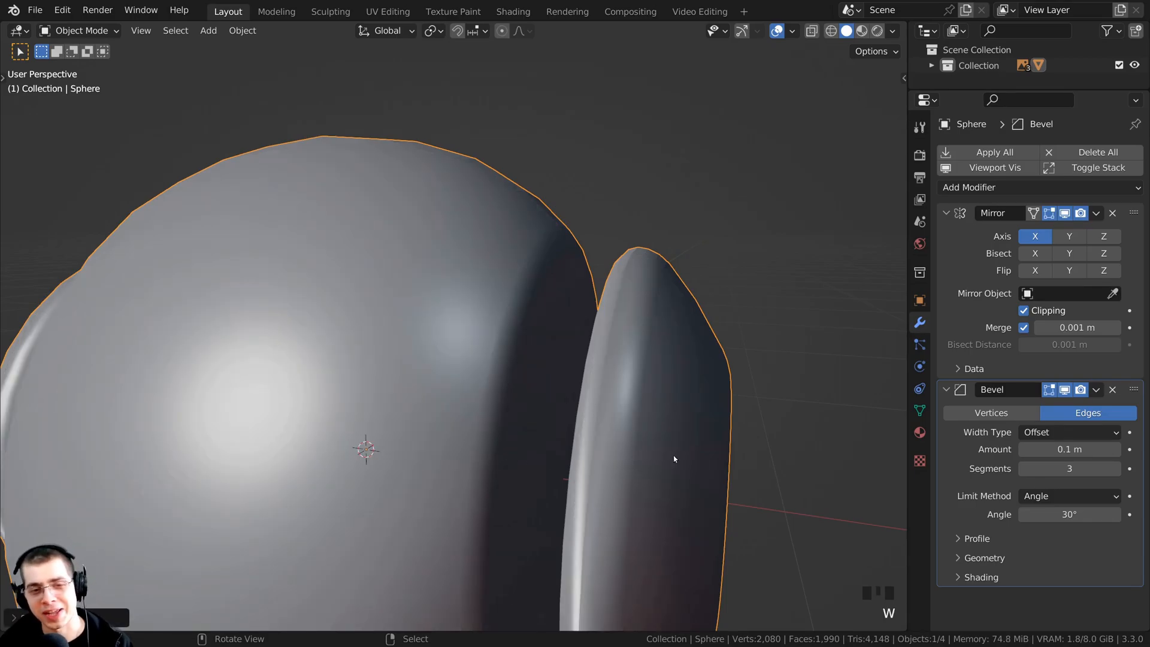
right_click(564, 269)
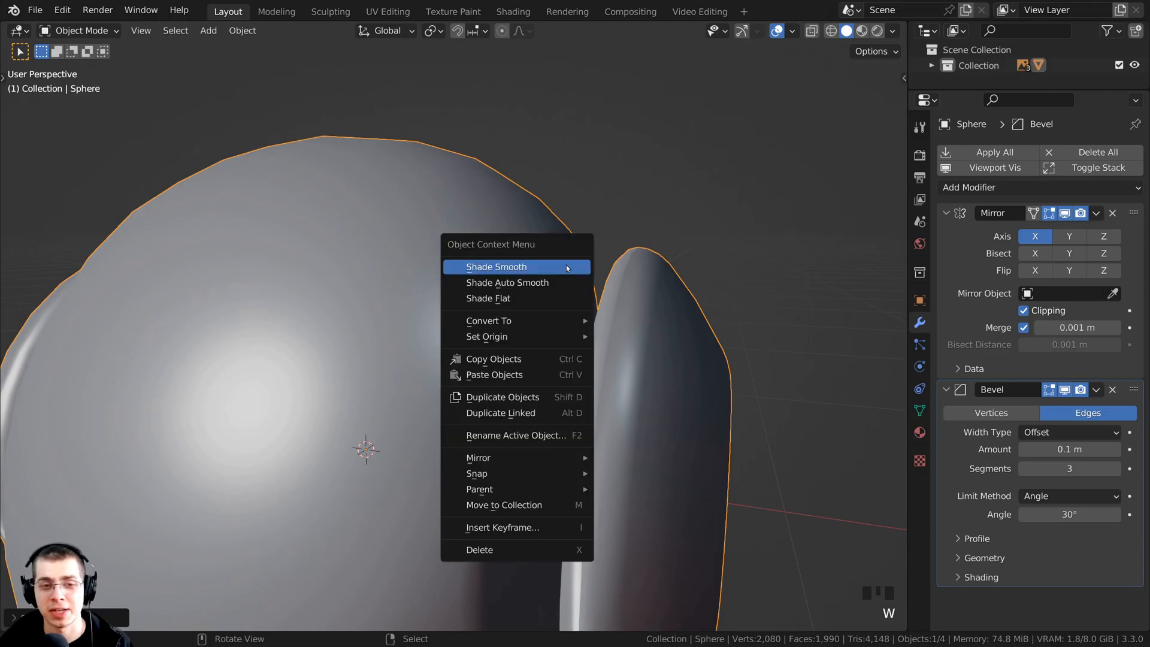
key("w")
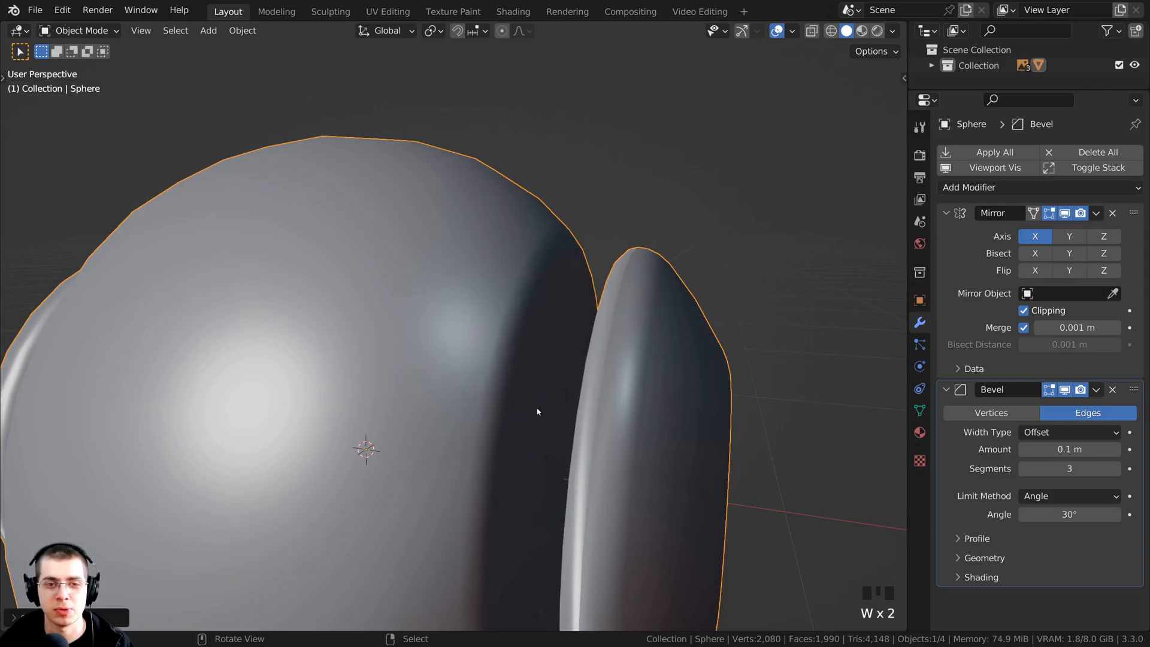
right_click(525, 237)
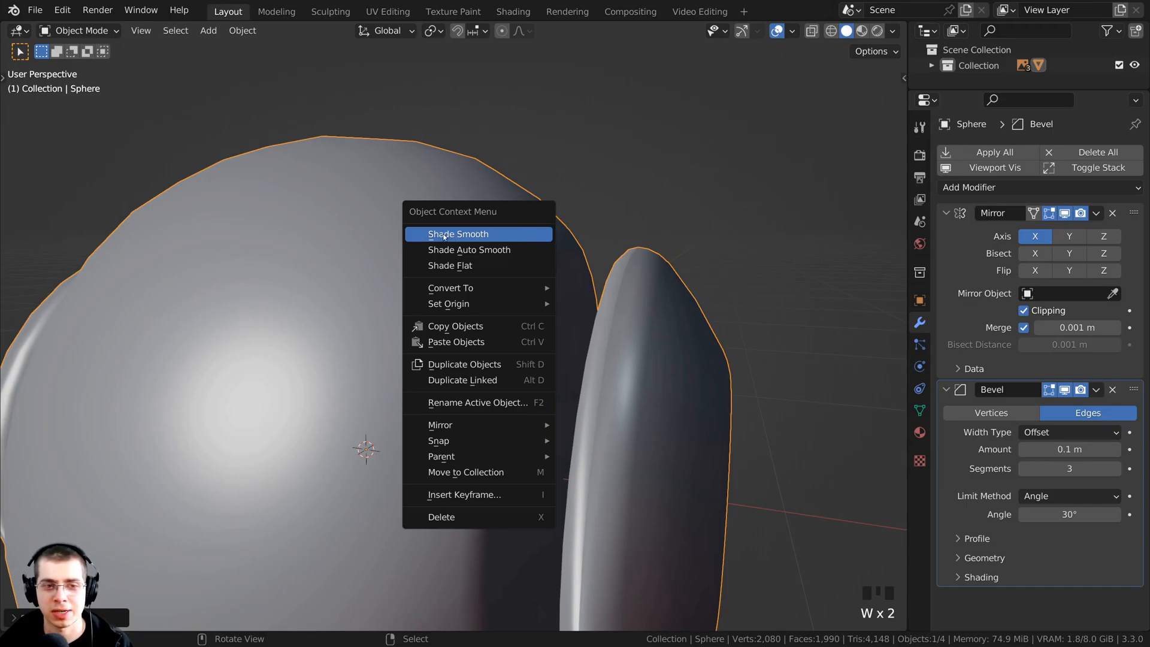
key("w")
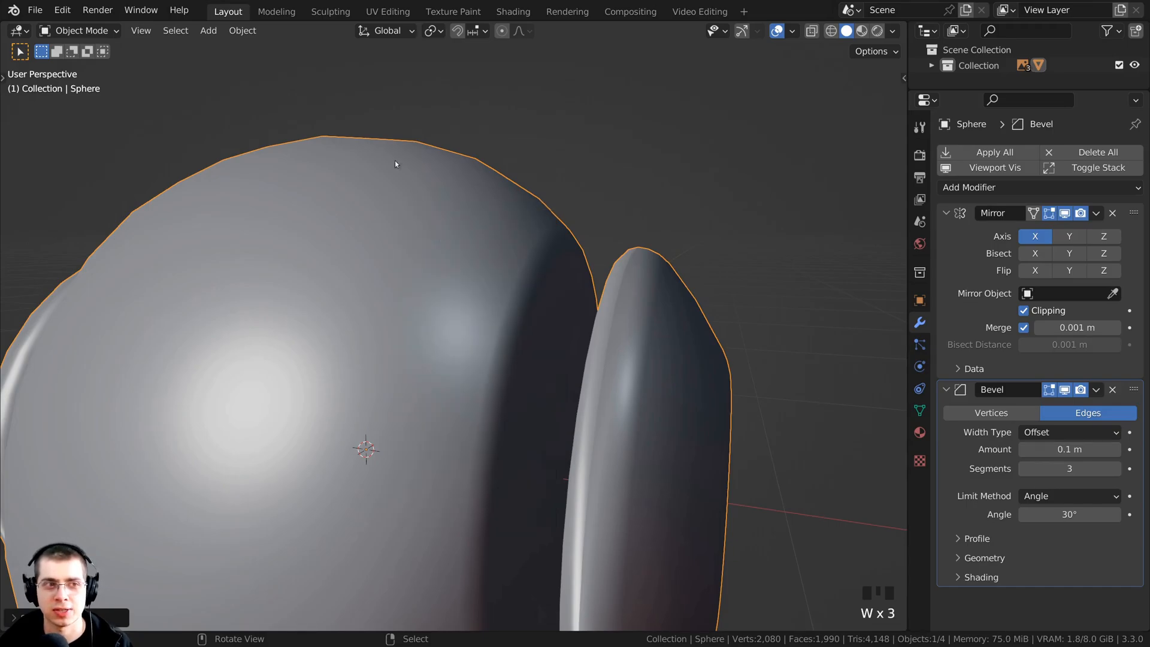
left_click(242, 31)
left_click(278, 375)
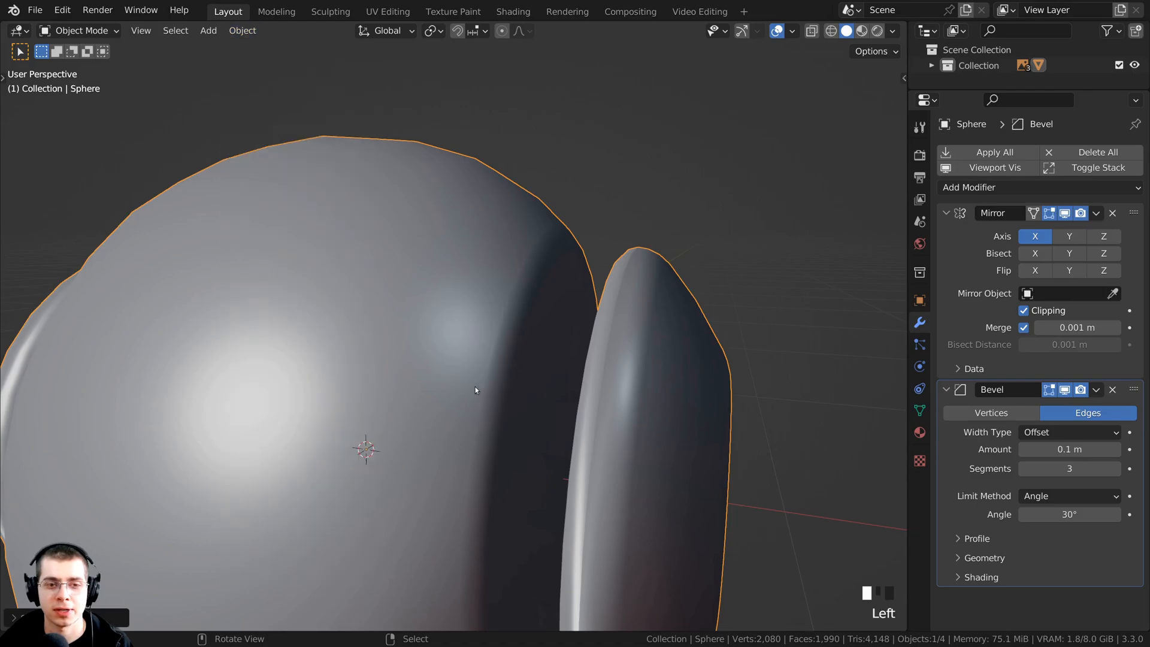
Reduce the Bevel modifier's amount to 0.002 m for tight edges on the body and discs.
scroll(476, 386, "down", 2)
middle_click_drag(417, 369, 411, 268)
scroll(350, 113, "up", 2)
mouse_move(350, 114)
middle_mouse_down()
mouse_move(480, 197)
mouse_move(446, 131)
mouse_move(367, 129)
middle_mouse_up()
scroll(440, 118, "down", 2)
scroll(430, 257, "up", 2)
middle_click_drag(430, 257, 405, 211)
scroll(502, 296, "up", 2)
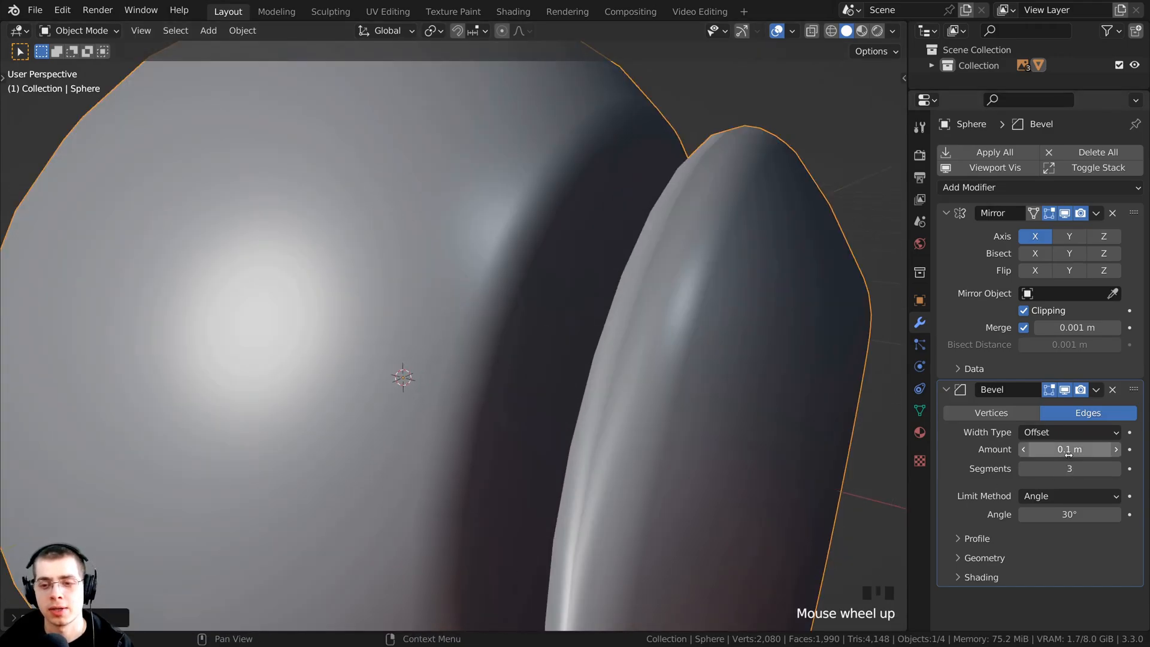
left_click_drag(1068, 451, 877, 411, "shift")
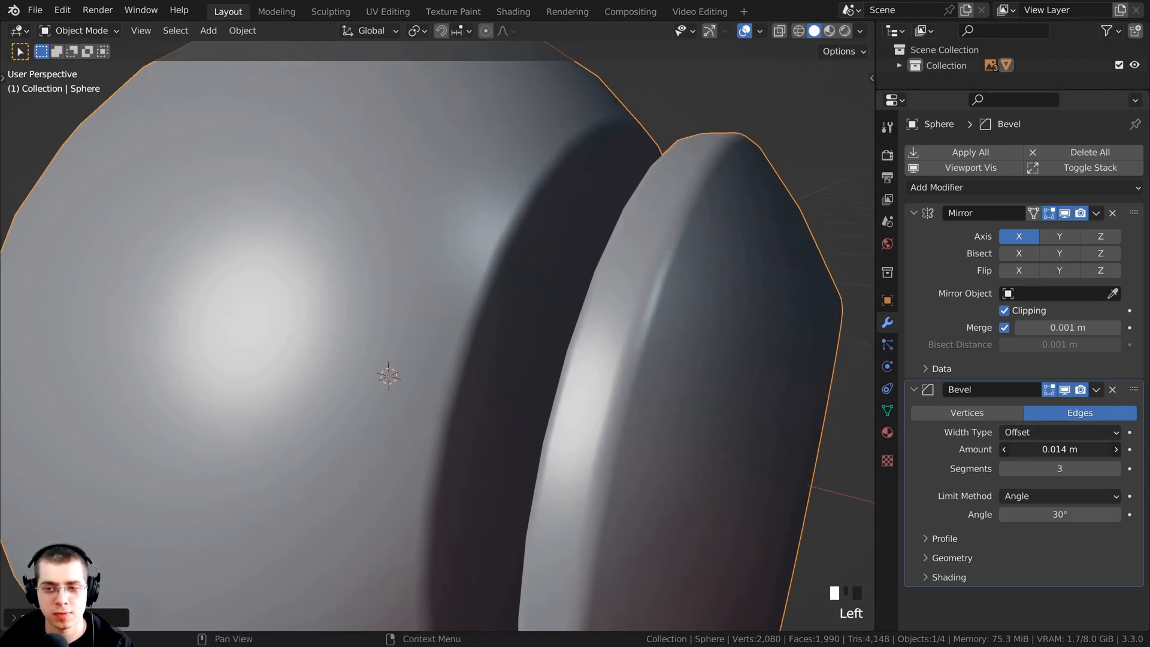
mouse_move(1060, 449)
left_mouse_down()
mouse_move(1102, 449)
mouse_move(1055, 449)
left_mouse_up()
Examine the bevelled rims of the side disc and the sphere's flat side from several angles.
scroll(473, 327, "up", 2)
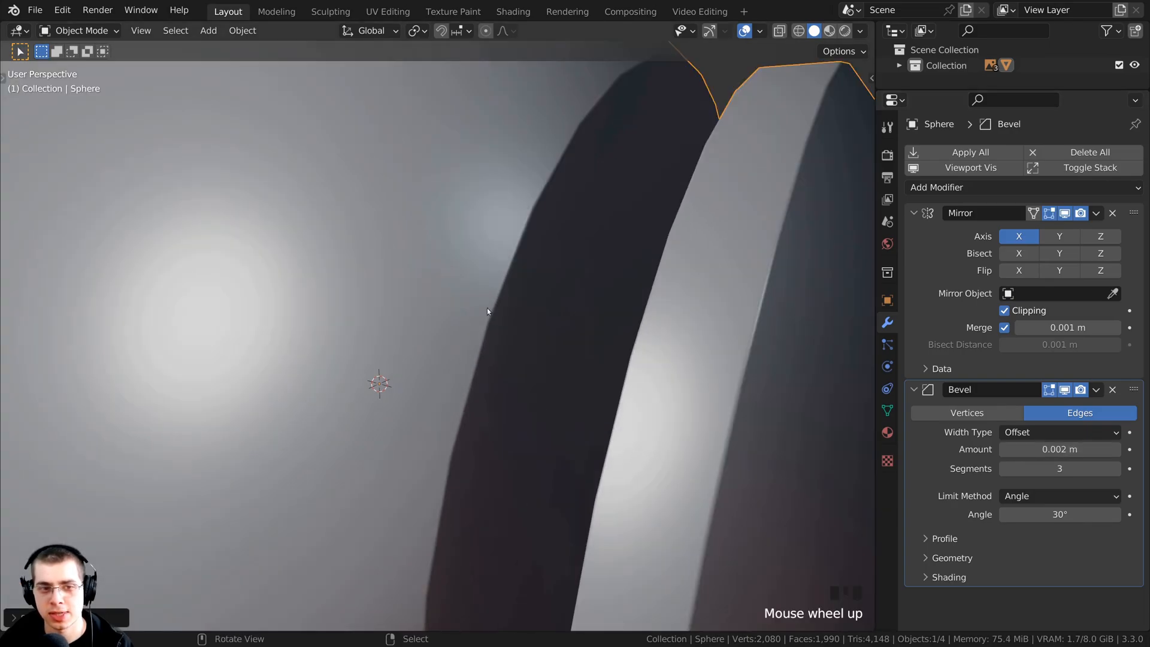
scroll(480, 362, "down", 3)
middle_click_drag(480, 362, 469, 393)
scroll(468, 393, "up", 3)
middle_click_drag(557, 342, 702, 370)
scroll(601, 389, "down", 3)
middle_click_drag(601, 390, 531, 394)
scroll(540, 357, "up", 2)
scroll(533, 359, "up", 2)
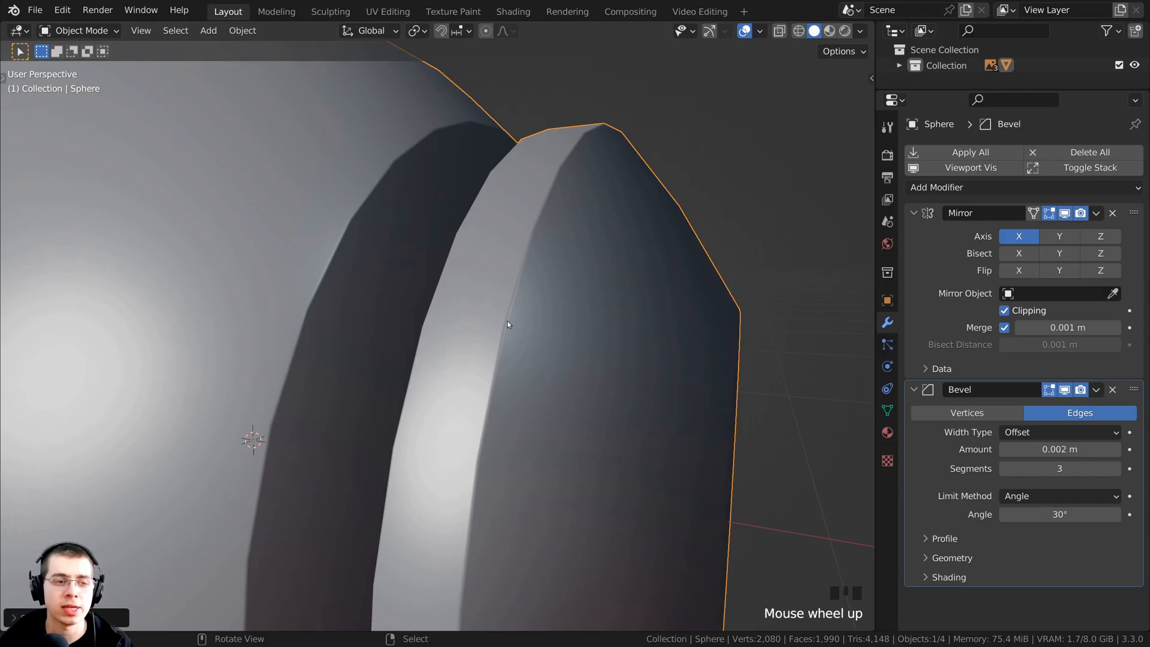
Open the Bevel amount for exact entry and accept it as 0.002 m.
left_click(1034, 449)
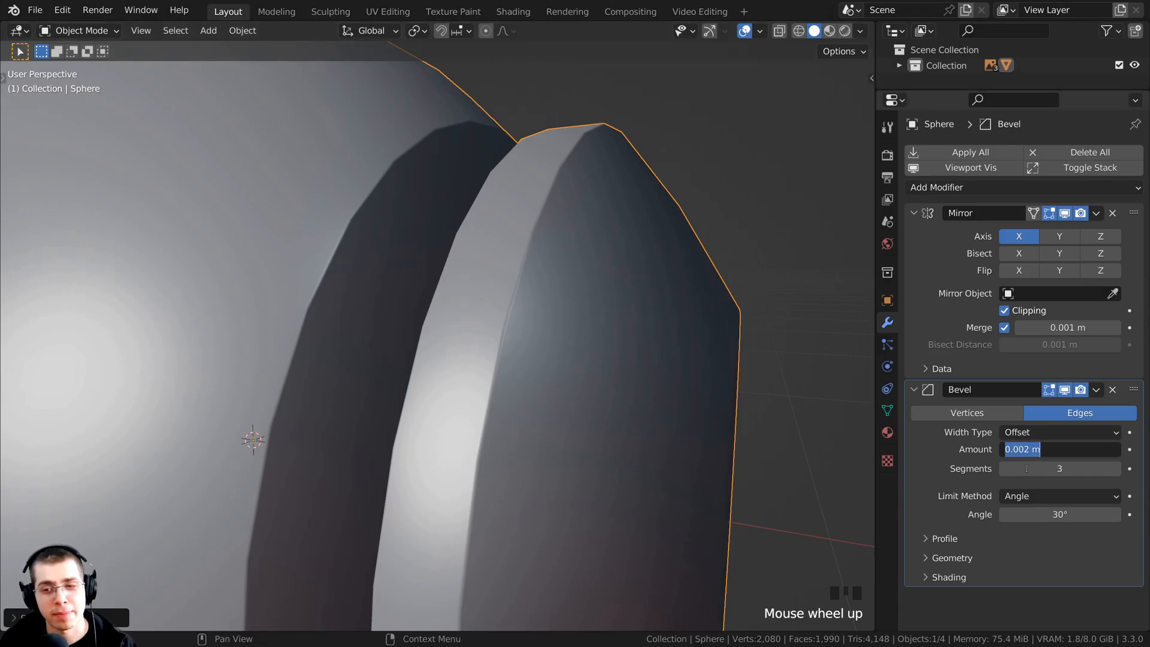
left_click(1007, 449)
left_click_drag(1007, 450, 1029, 453)
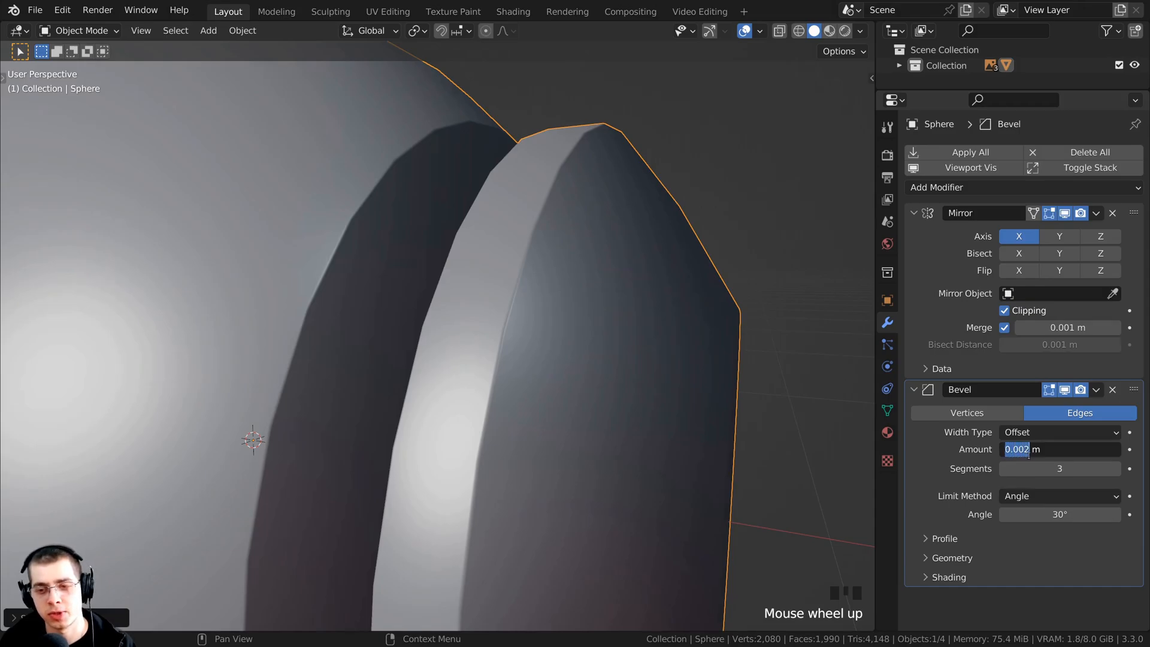
key("ctrl+a")
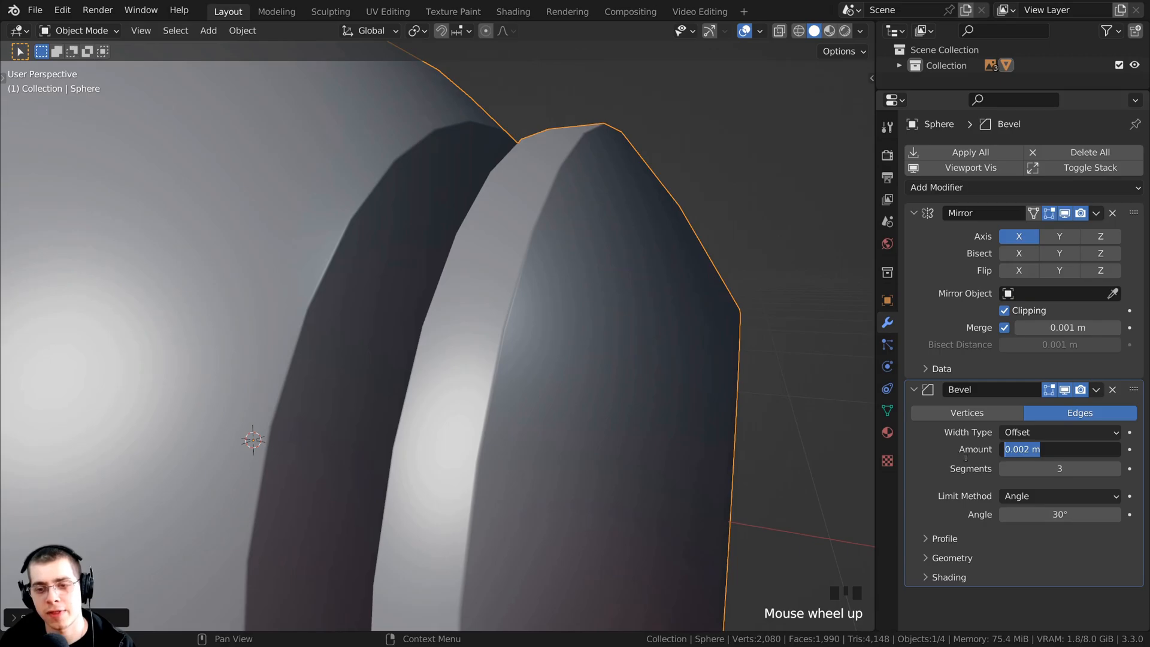
key("Return")
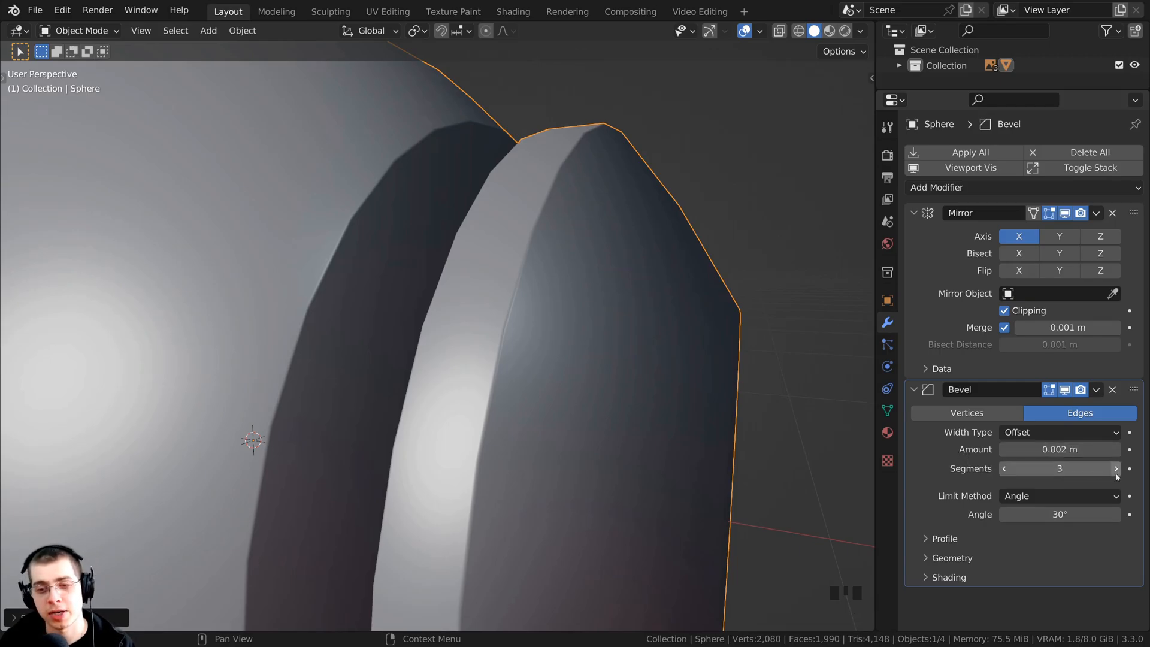
Deselect and reselect the drone object, and enter Edit Mode to view its mesh.
scroll(686, 382, "down", 3)
middle_click_drag(686, 382, 466, 314, "shift")
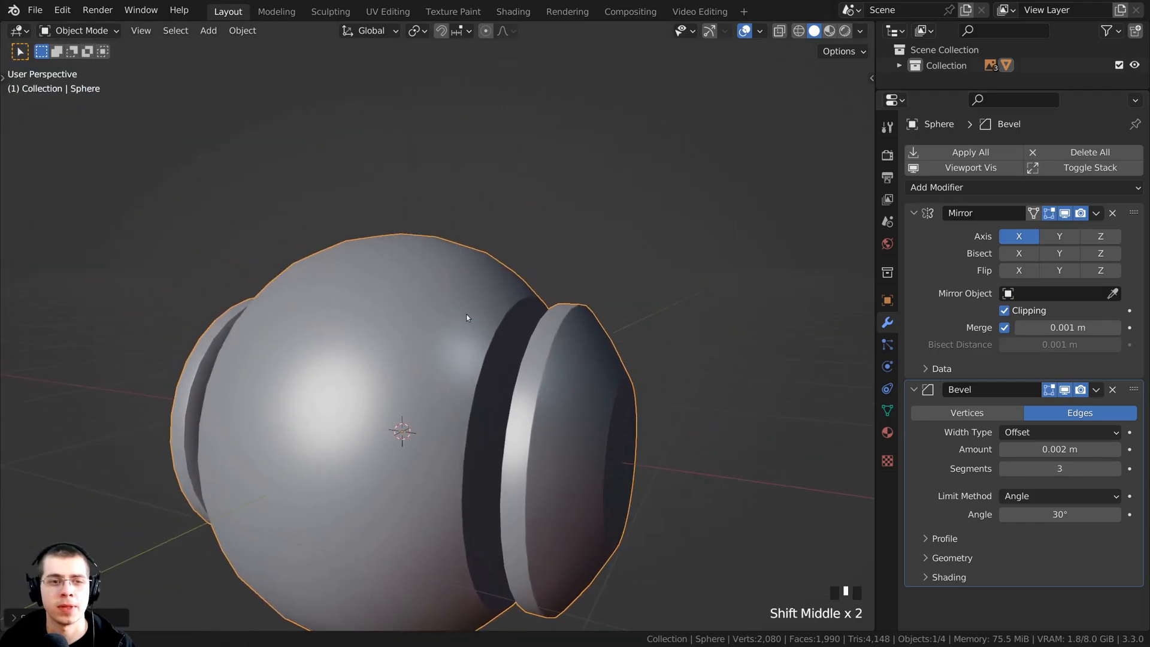
key("a")
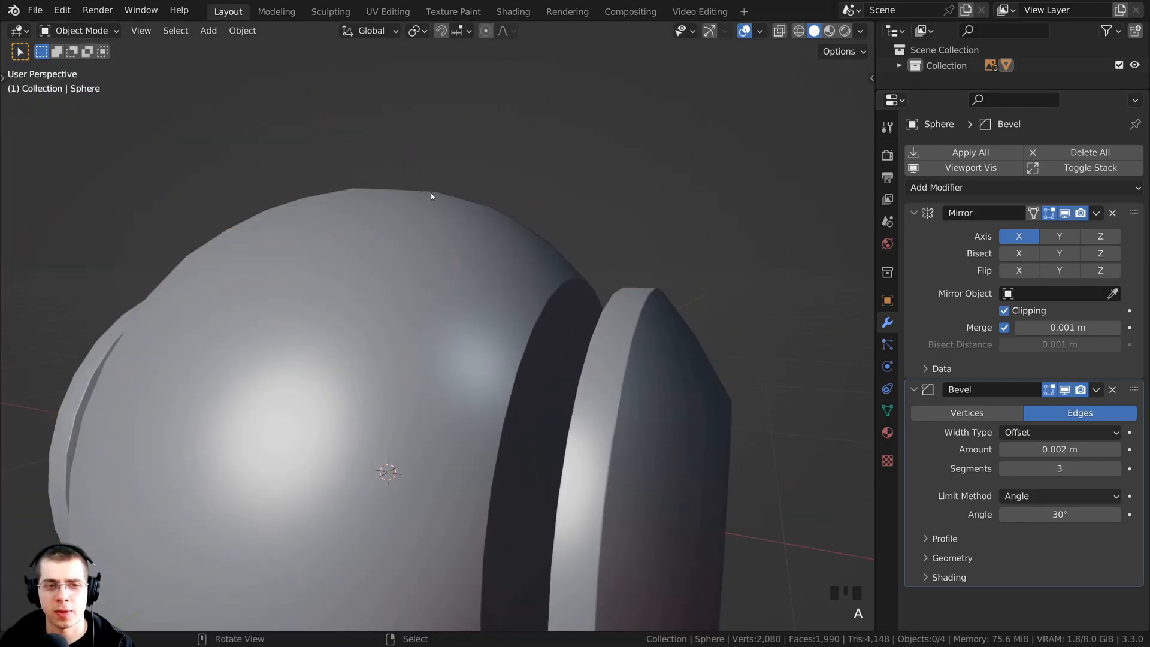
right_click(389, 194)
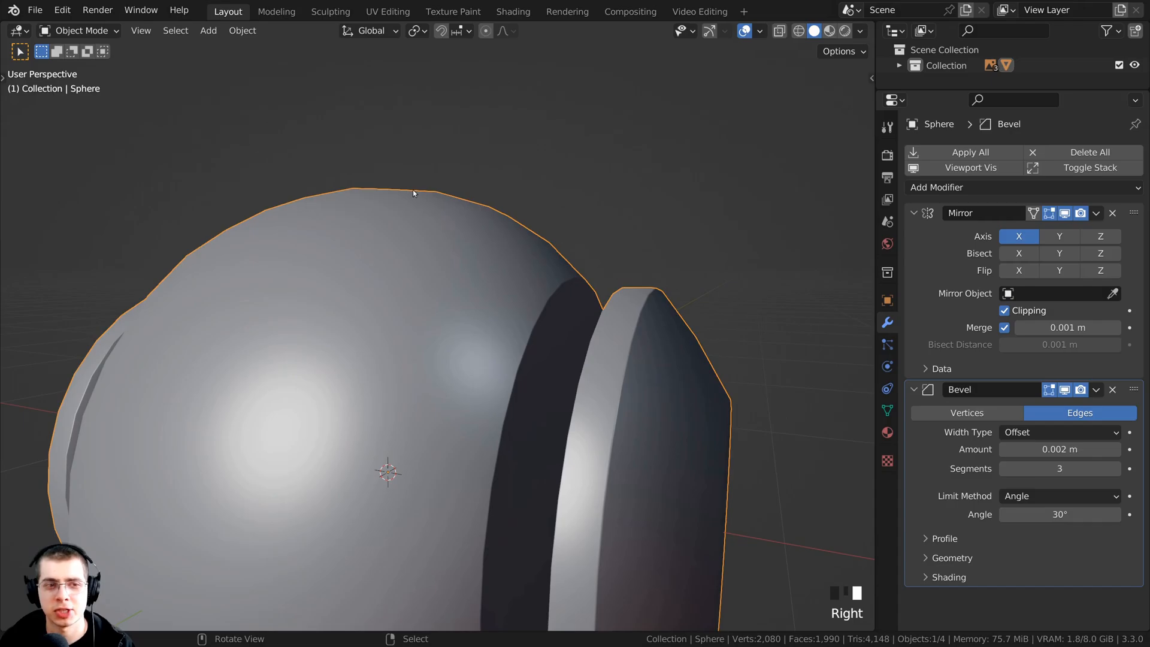
scroll(413, 192, "down", 3)
key("Tab")
middle_click_drag(431, 359, 471, 299)
scroll(504, 405, "down", 1)
scroll(458, 275, "up", 1)
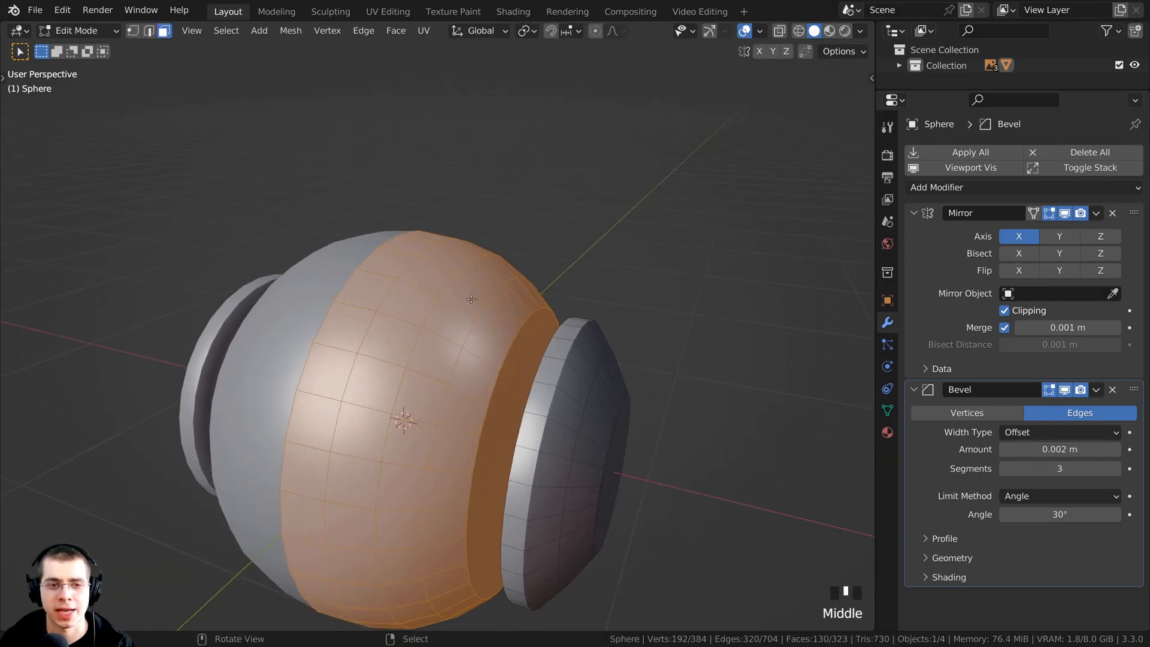
Leave Edit Mode and examine the curved outlines of the sphere and side discs from several angles.
scroll(387, 172, "up", 2)
key("Tab")
middle_click_drag(485, 251, 398, 210)
right_click(333, 353)
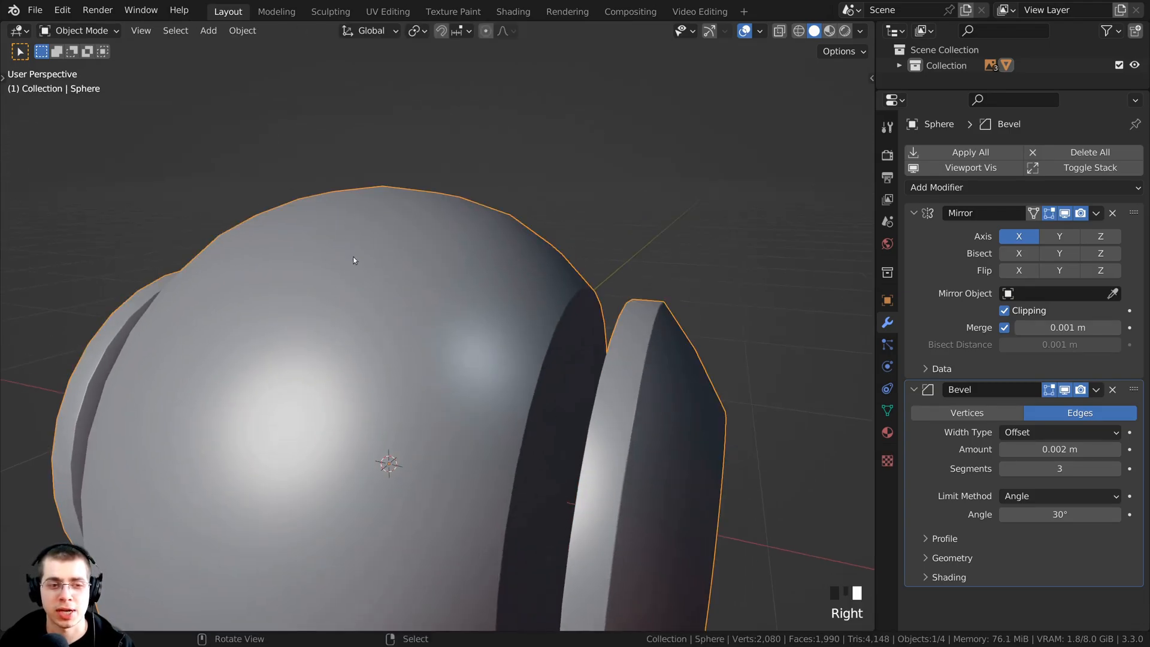
middle_click_drag(408, 246, 381, 139)
scroll(444, 159, "down", 2)
middle_click_drag(443, 206, 508, 216)
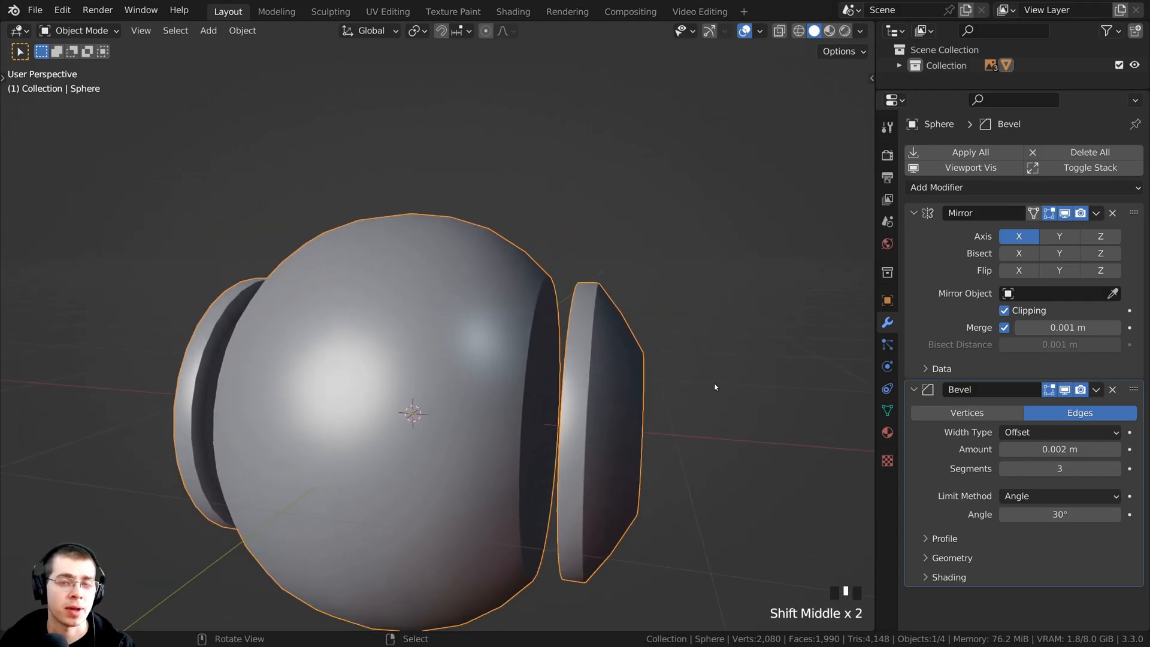
scroll(479, 212, "up", 1)
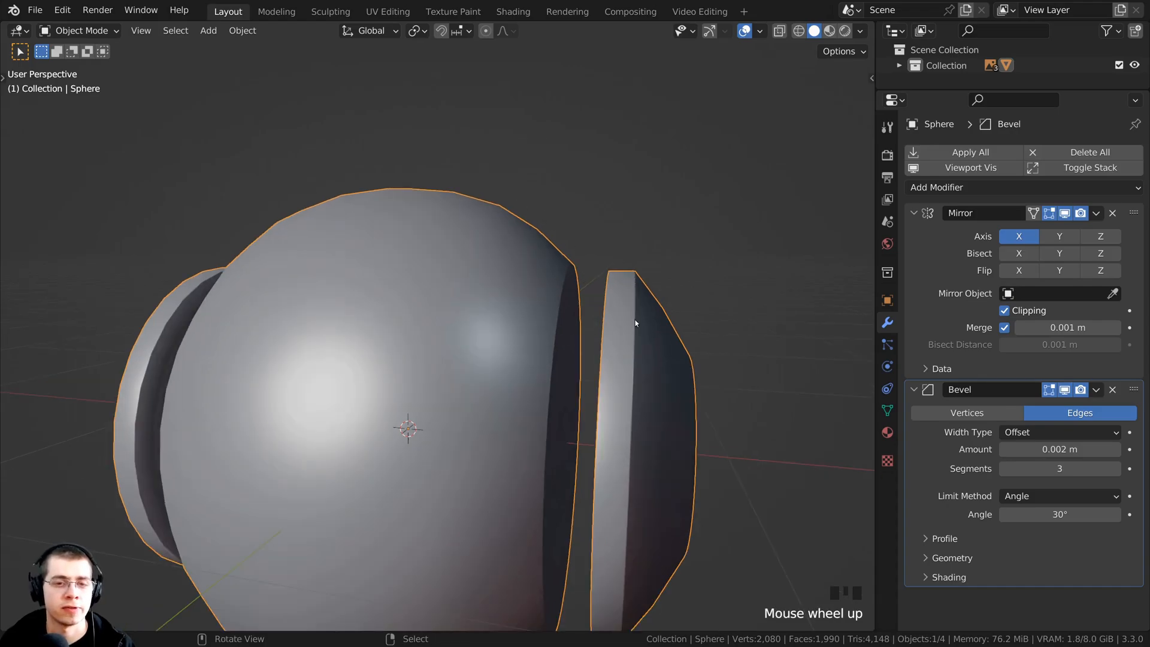
Add a Subdivision Surface modifier to the drone below the Bevel and check the smoothed shape.
left_click(929, 191)
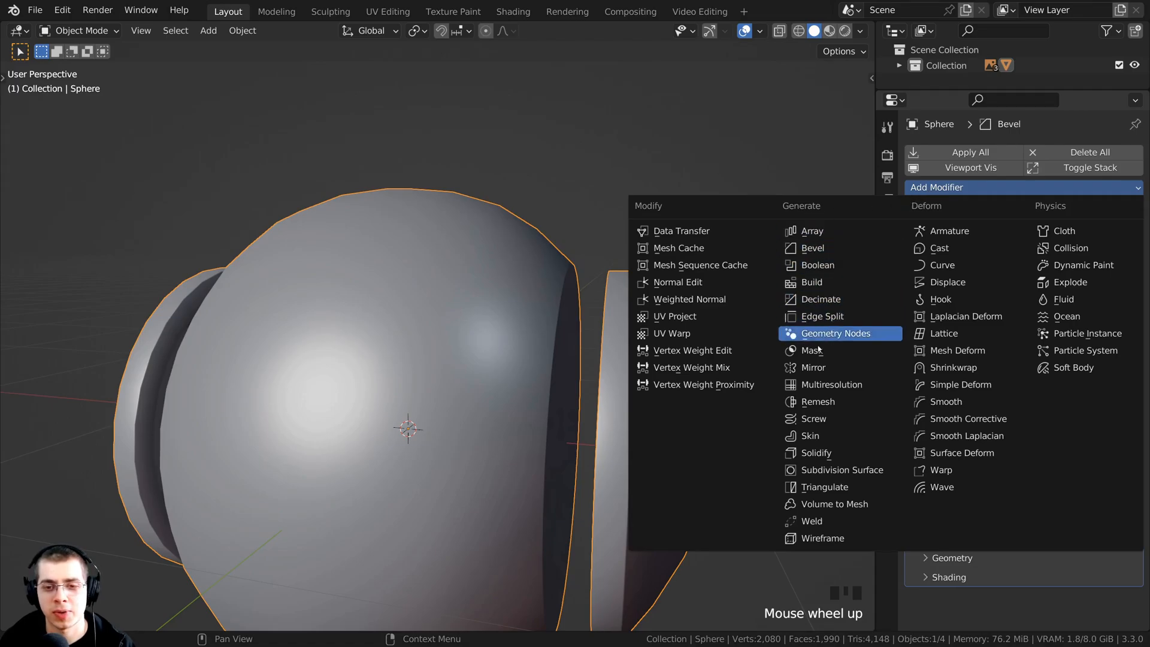
left_click(835, 472)
middle_click_drag(618, 218, 377, 268)
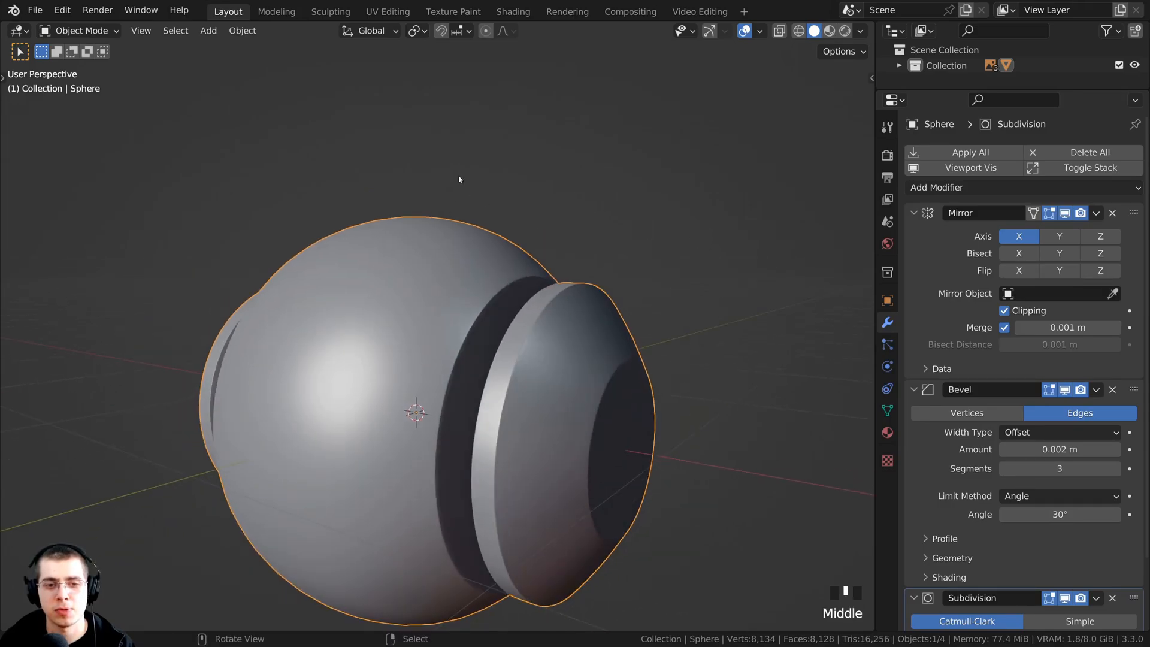
middle_click_drag(414, 324, 440, 254)
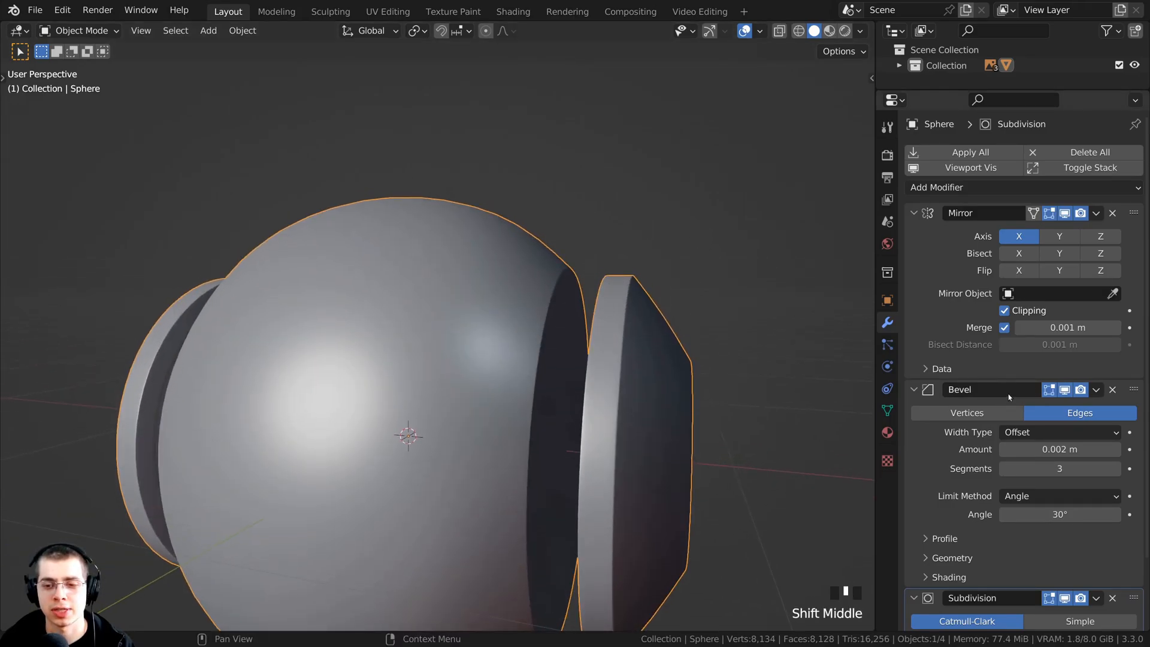
Set the Subdivision modifier's render level to 1 to match the viewport level.
scroll(998, 354, "down", 1)
scroll(1004, 351, "down", 3)
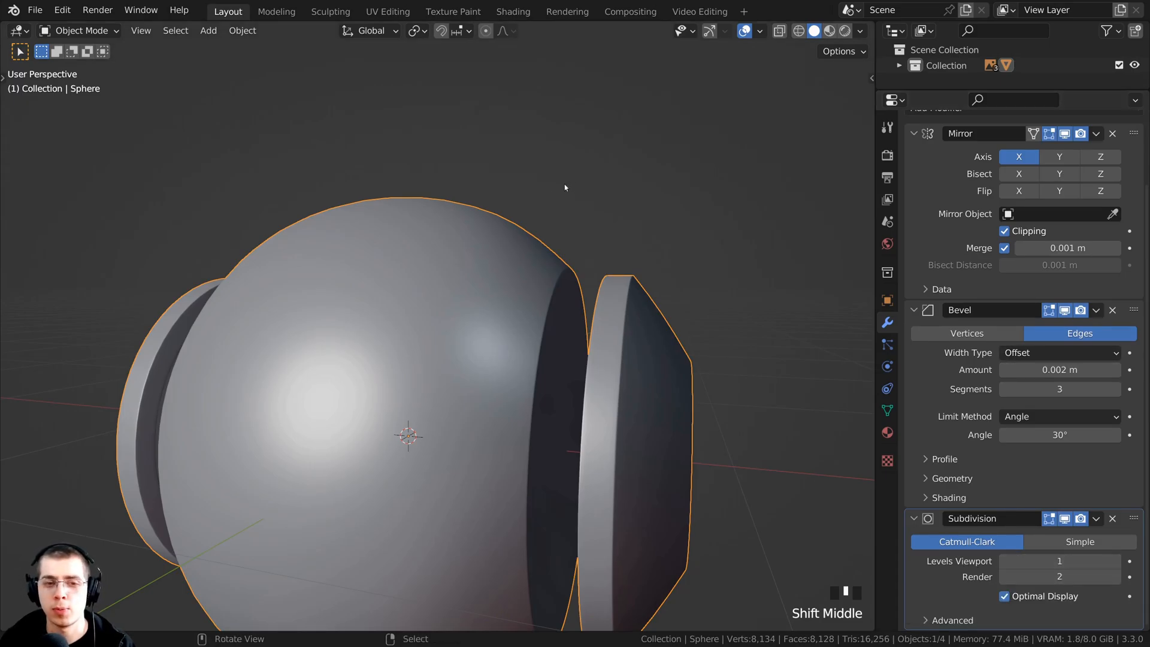
scroll(611, 231, "down", 11)
middle_click_drag(553, 411, 608, 240, "shift")
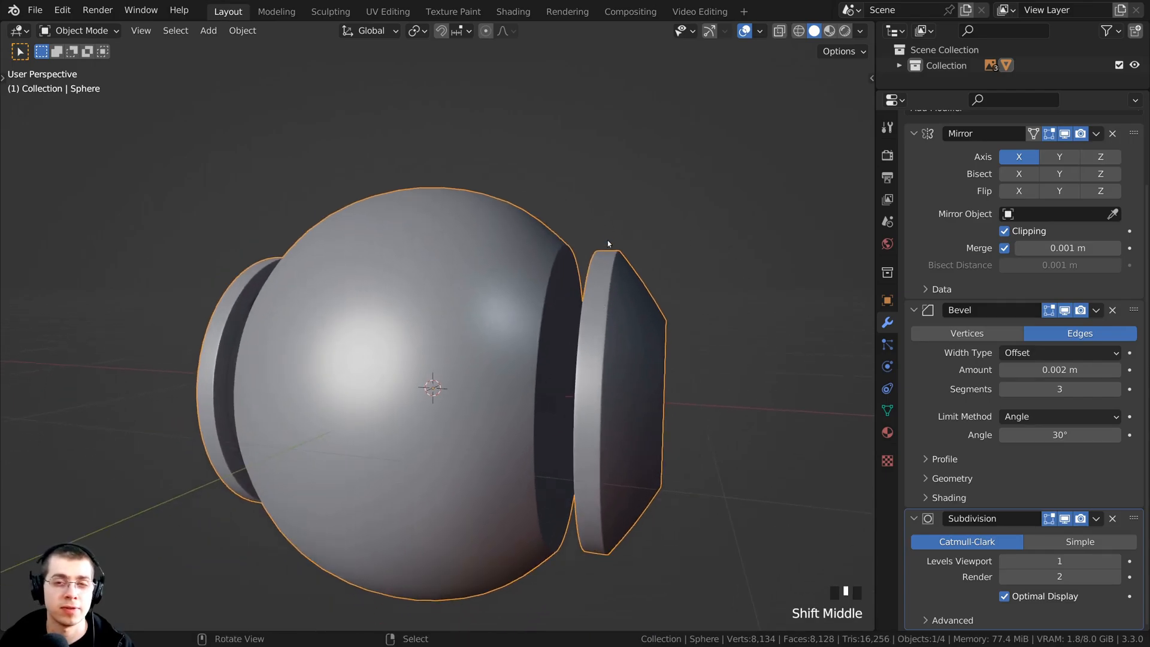
middle_click_drag(540, 373, 548, 391)
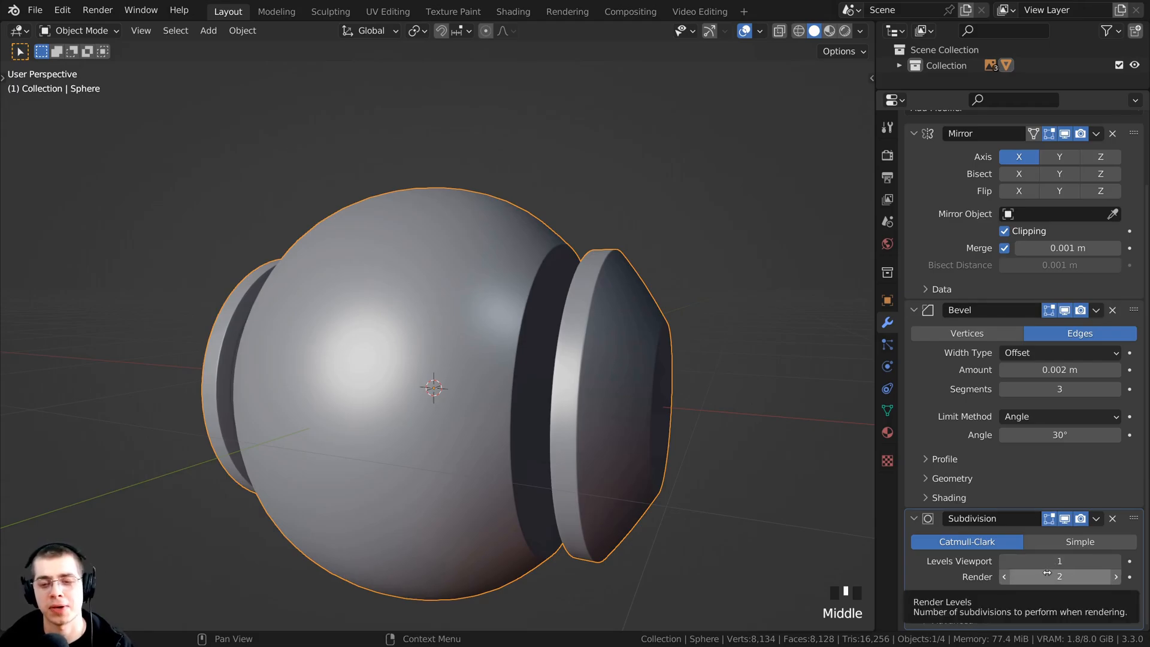
left_click(1003, 579)
Try moving a face near the sphere's flat side in Edit Mode with the subdivision shown, and return to Object Mode.
middle_click_drag(575, 413, 602, 435)
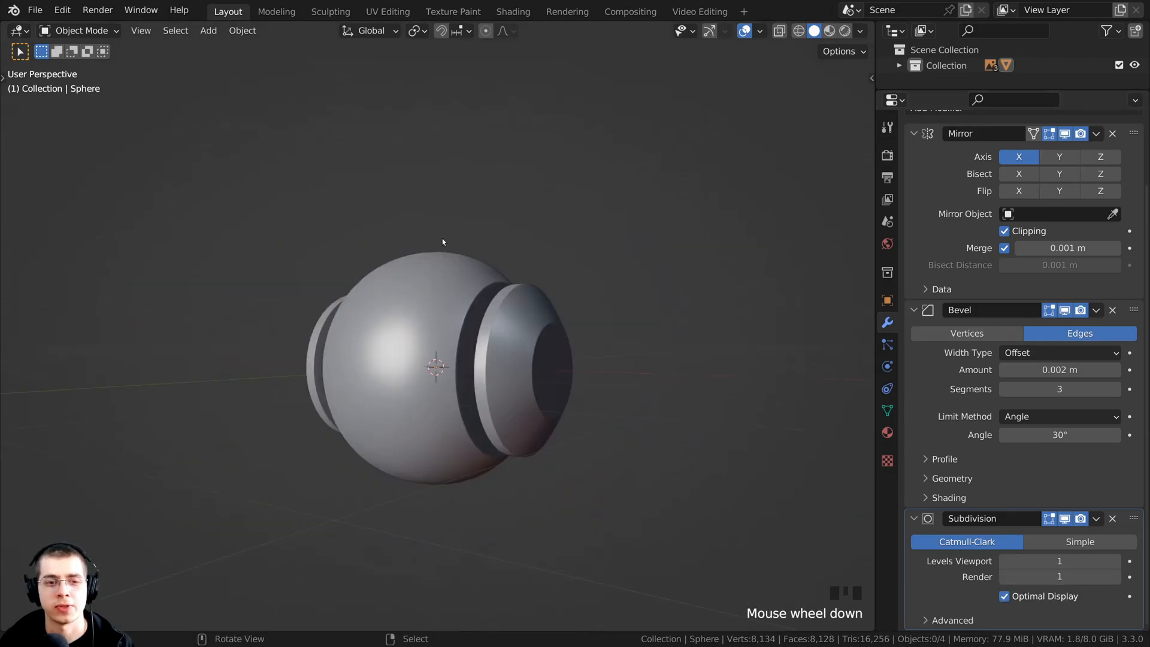
middle_click_drag(444, 244, 497, 249)
scroll(497, 250, "up", 1)
middle_click_drag(498, 249, 510, 258)
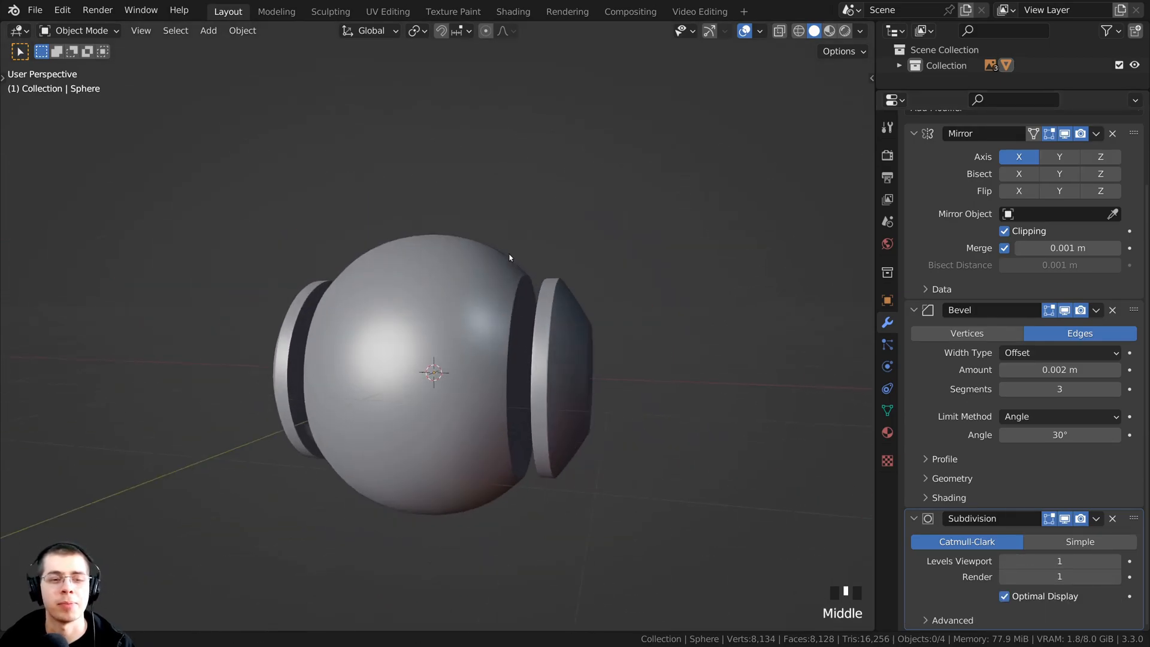
key("Tab")
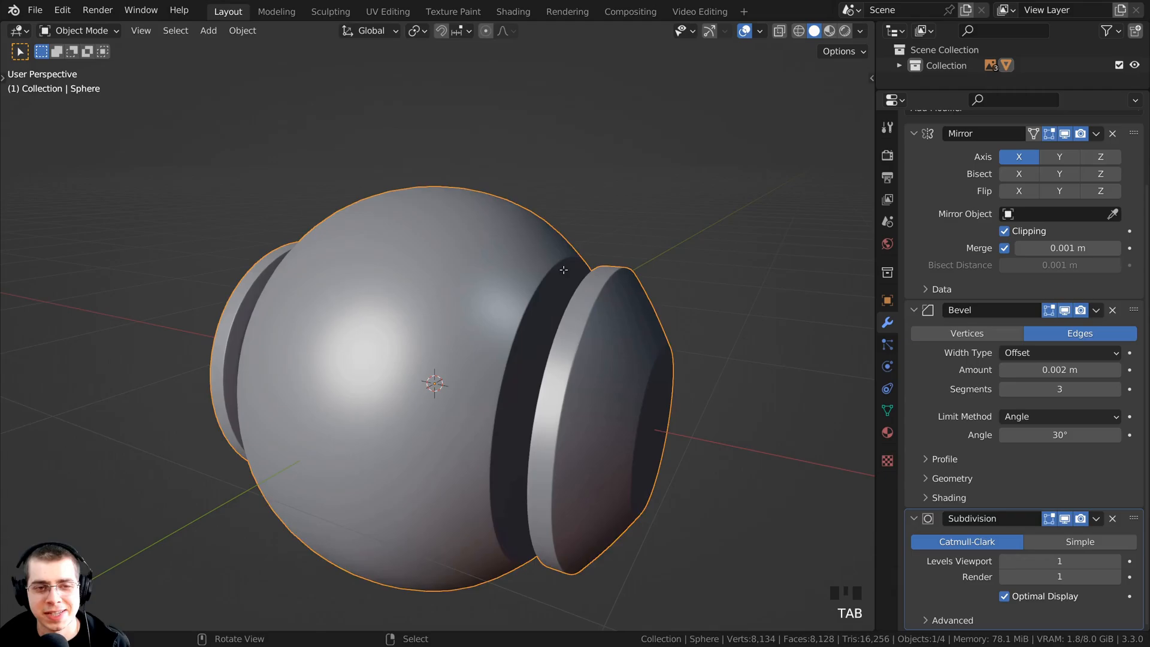
key("Tab")
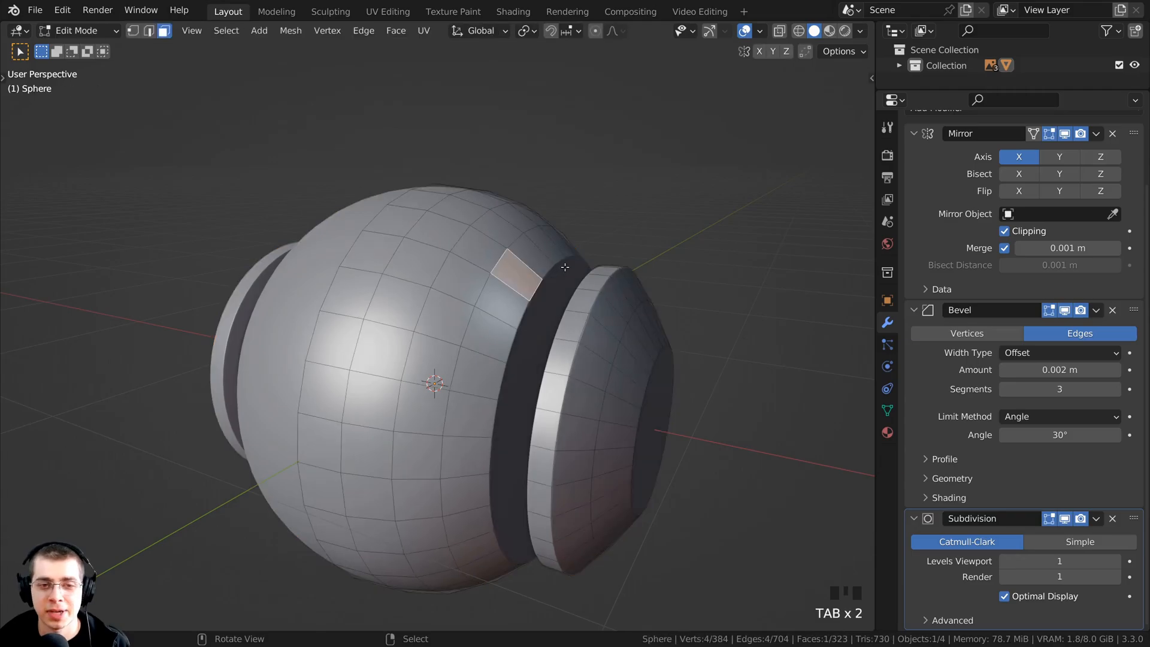
right_click(537, 268)
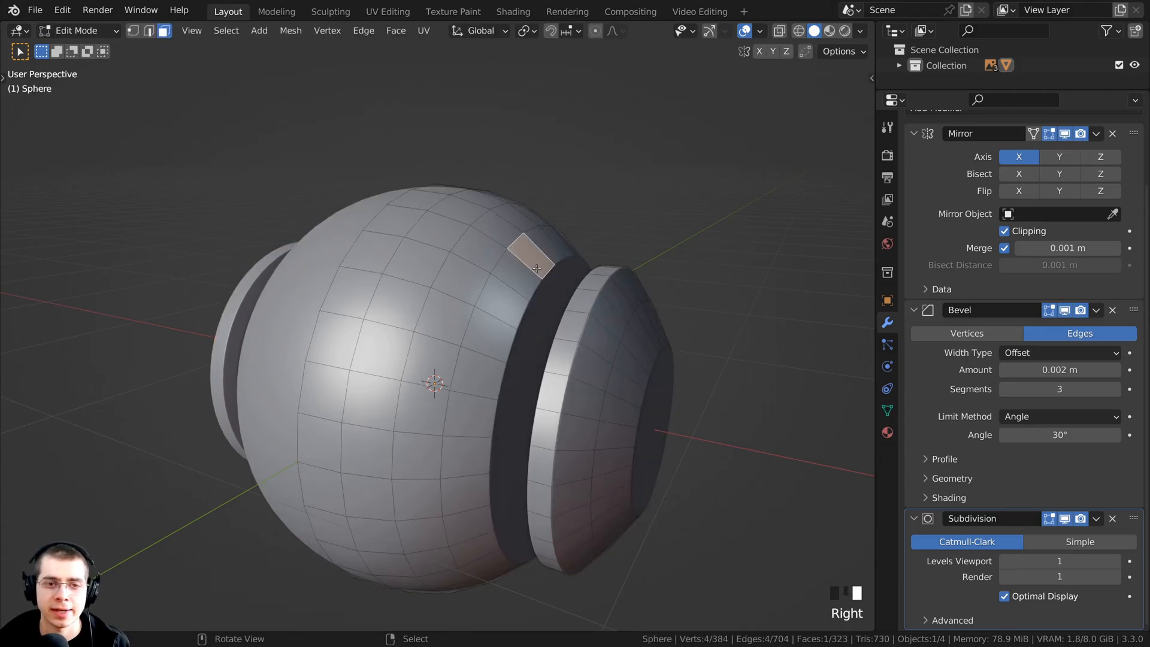
key("g")
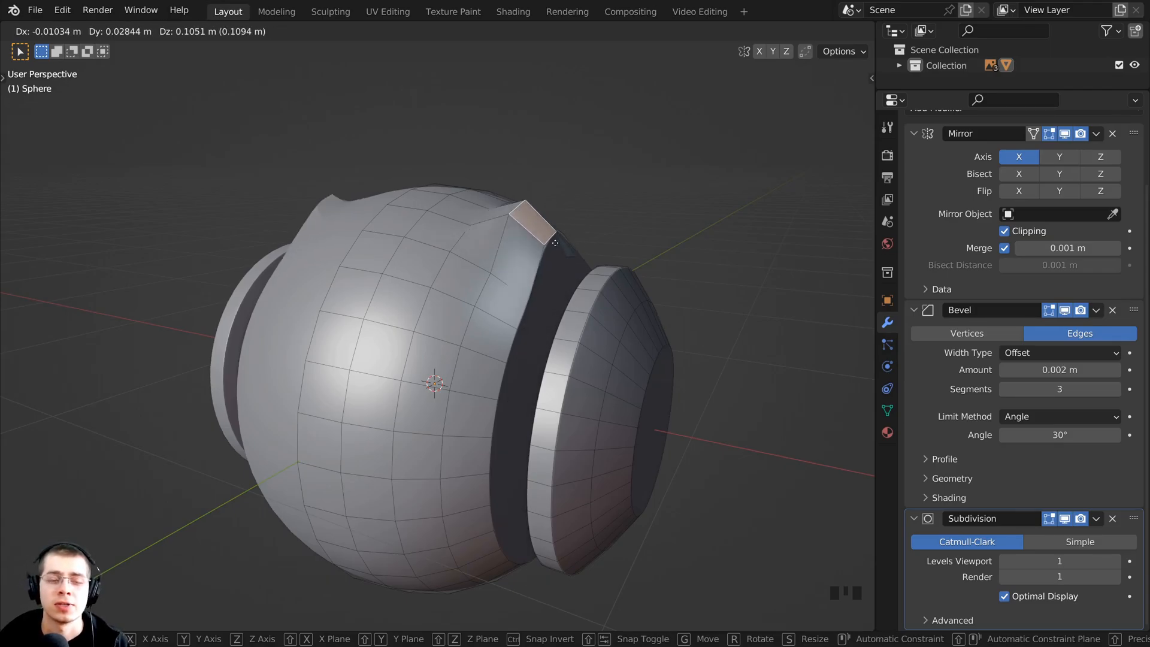
key("Escape")
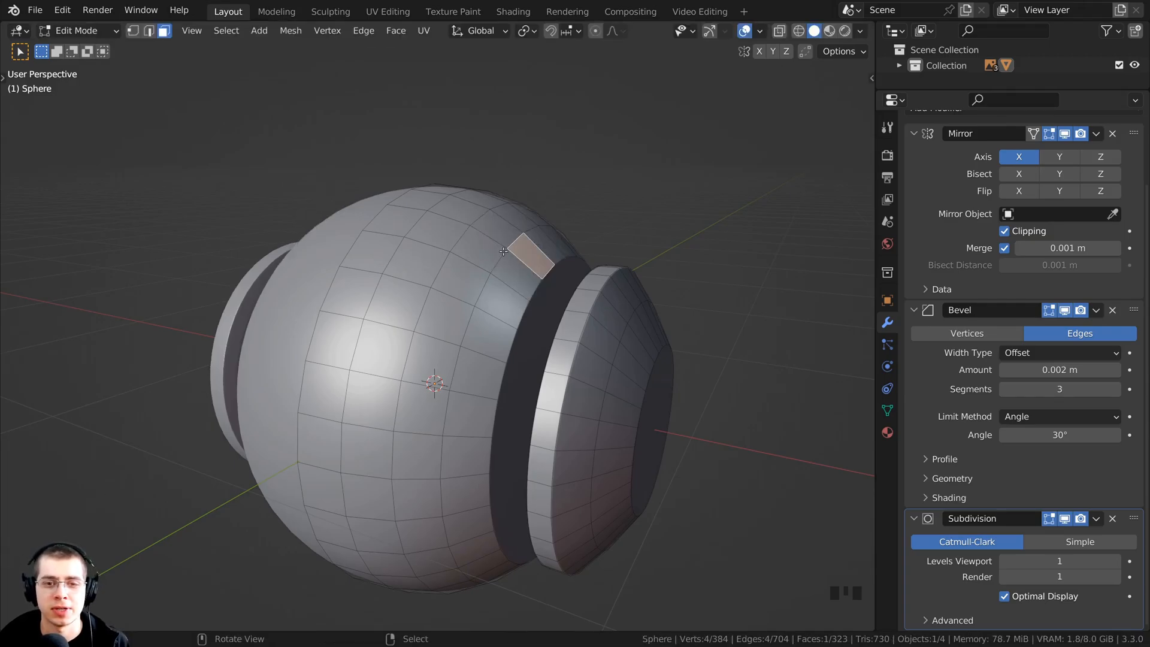
key("Tab")
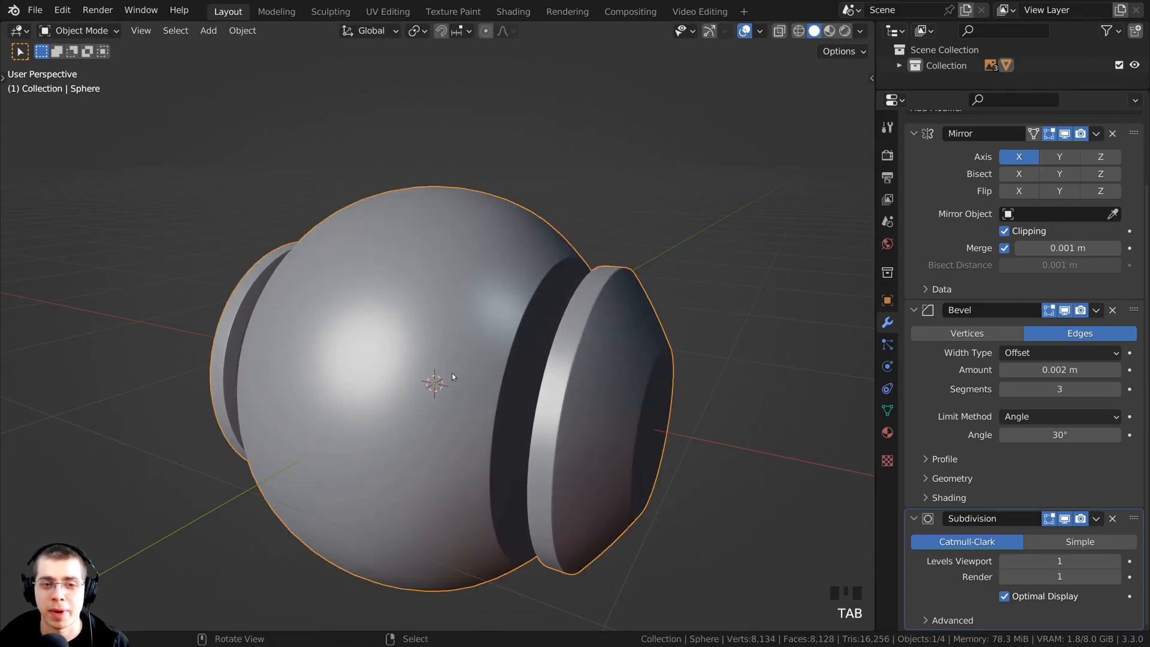
Turn off the Subdivision modifier's display in Edit Mode and enter Edit Mode on the drone to see the unsubdivided mesh.
middle_click_drag(452, 373, 420, 324)
scroll(483, 385, "down", 3)
scroll(407, 400, "up", 2)
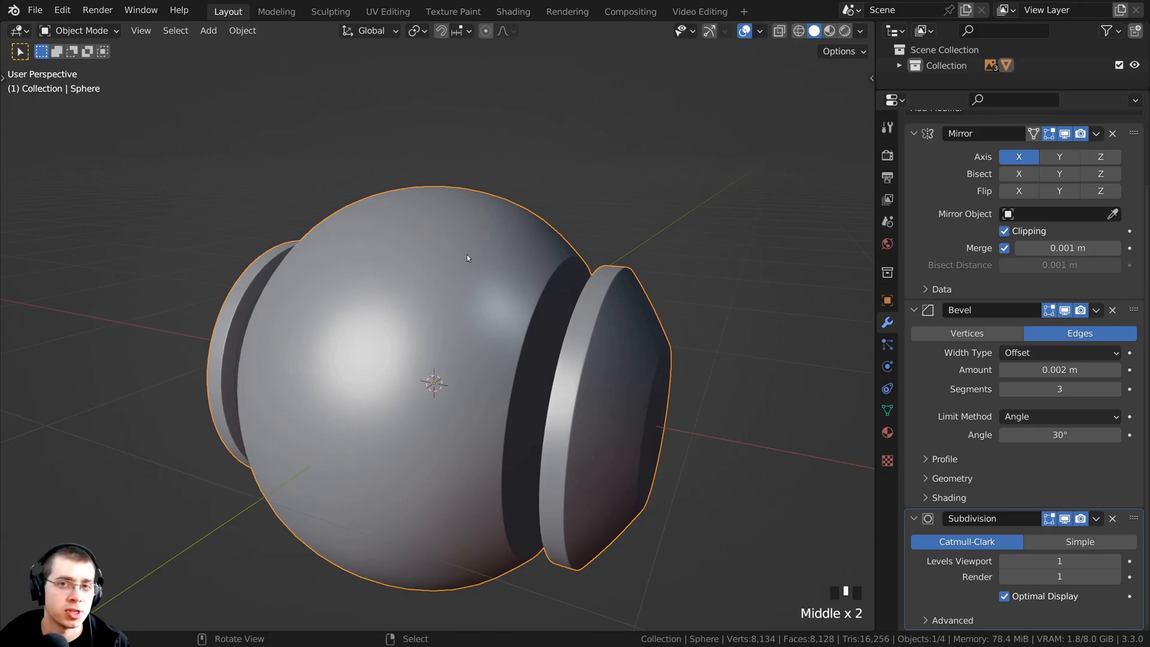
left_click(1049, 518)
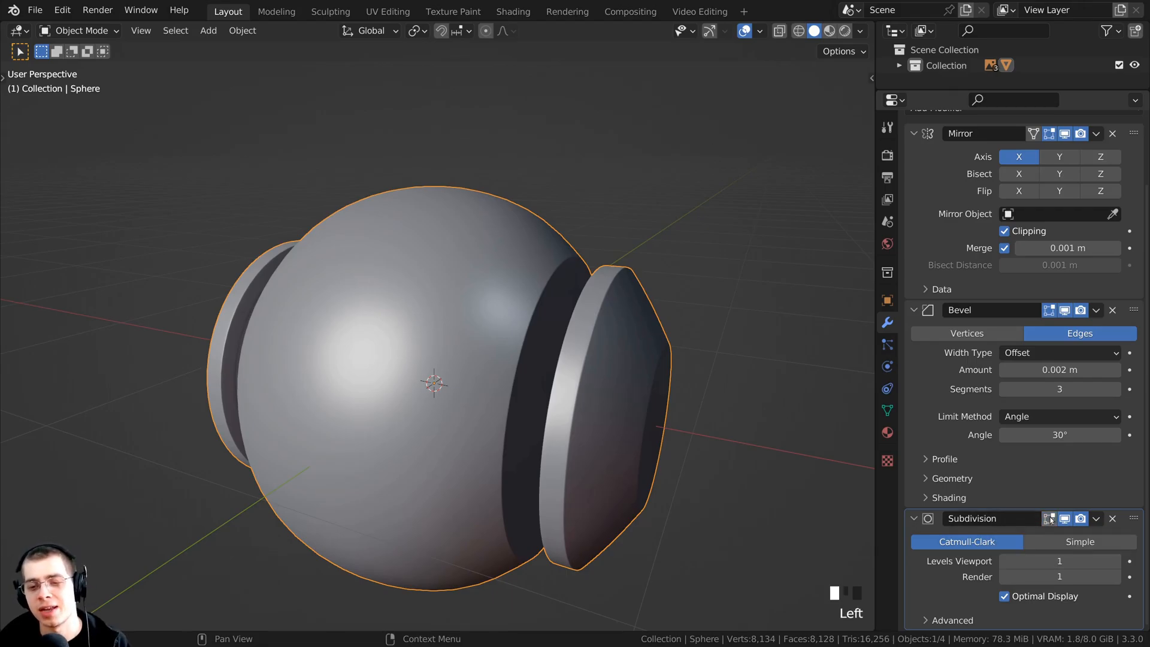
middle_click_drag(515, 455, 635, 449)
scroll(595, 408, "up", 2)
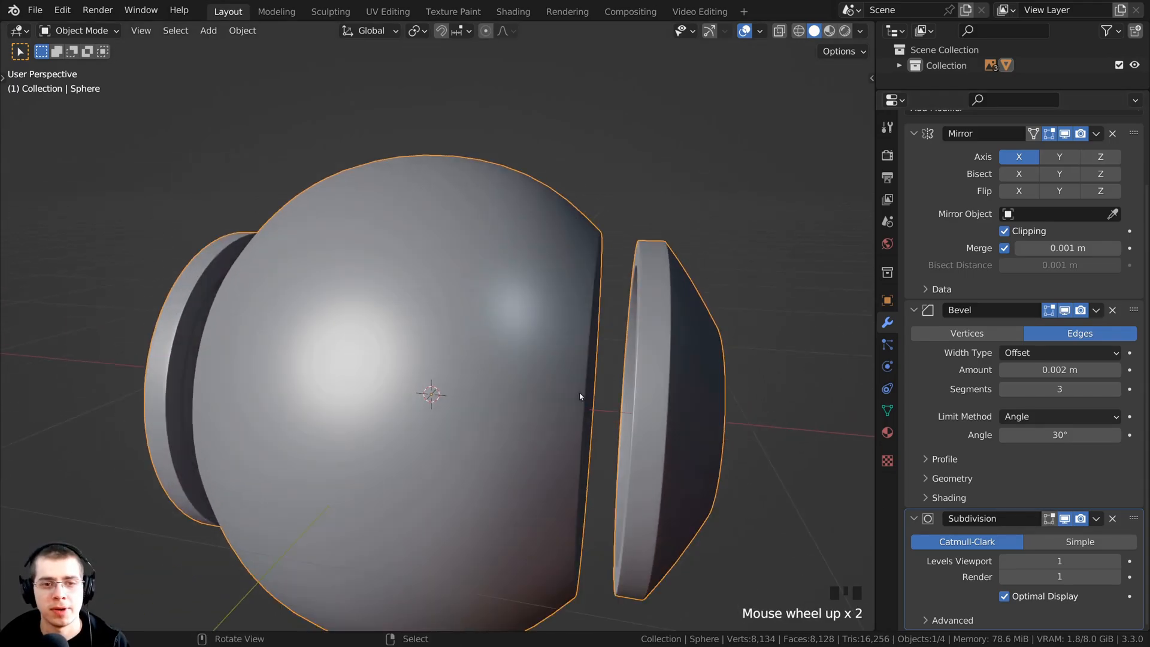
middle_click_drag(579, 396, 554, 407)
key("Tab")
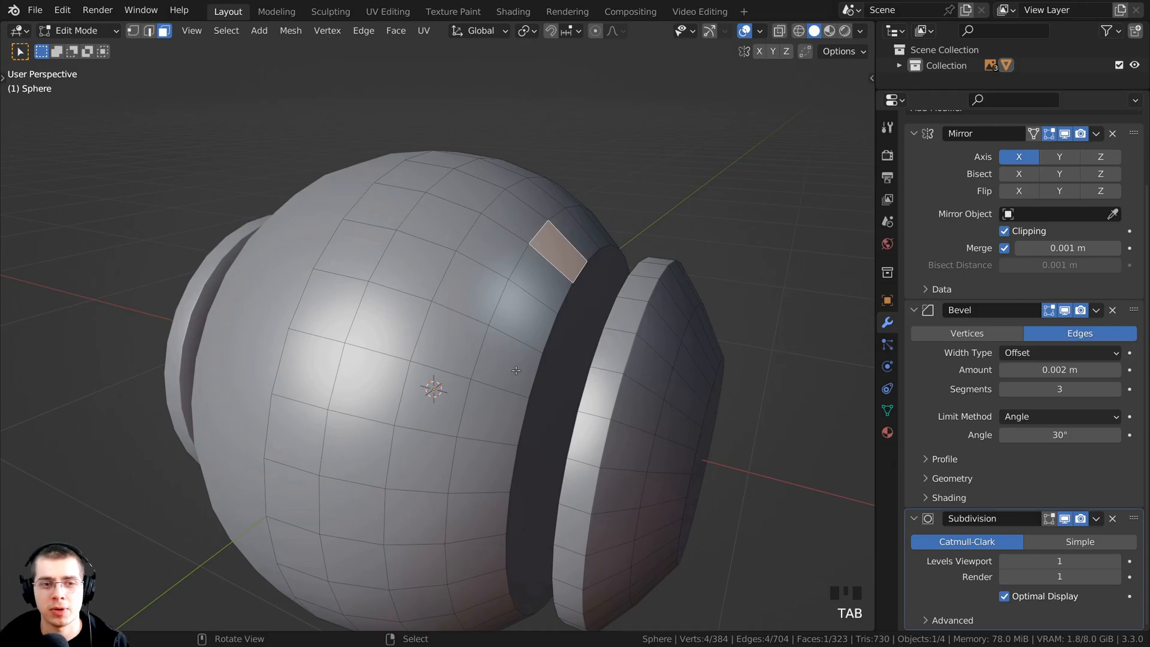
Try moving the selected face on the sphere with the Edit Mode subdivision display off.
scroll(515, 370, "up", 1)
middle_click_drag(516, 370, 536, 257, "shift")
key("g")
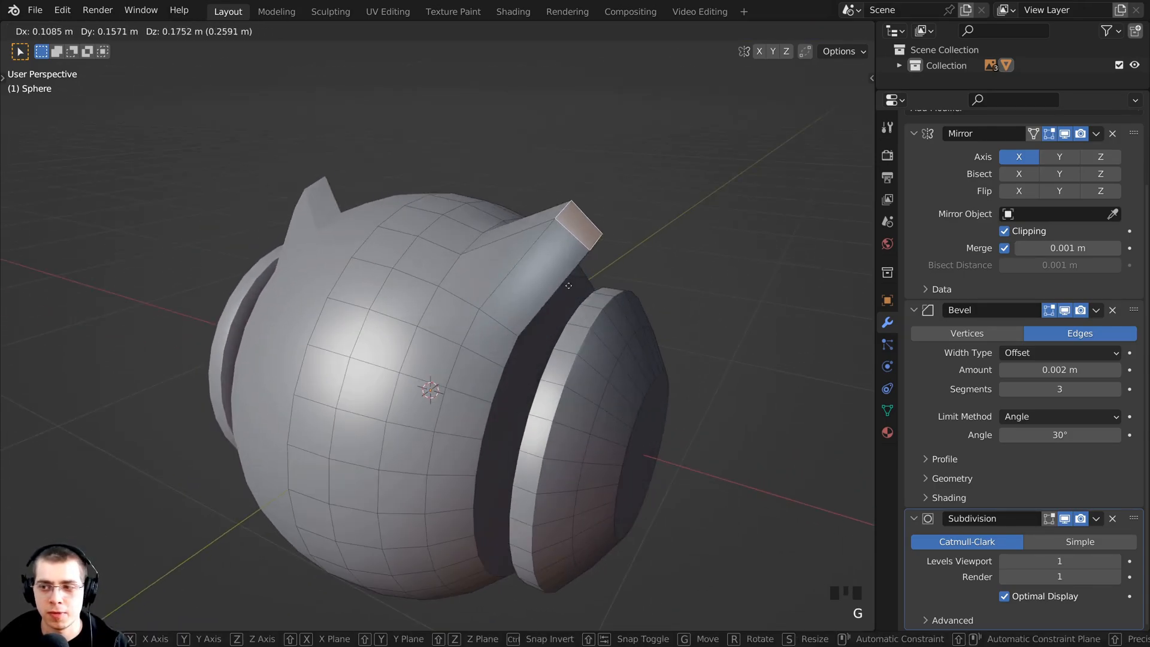
right_click(549, 300)
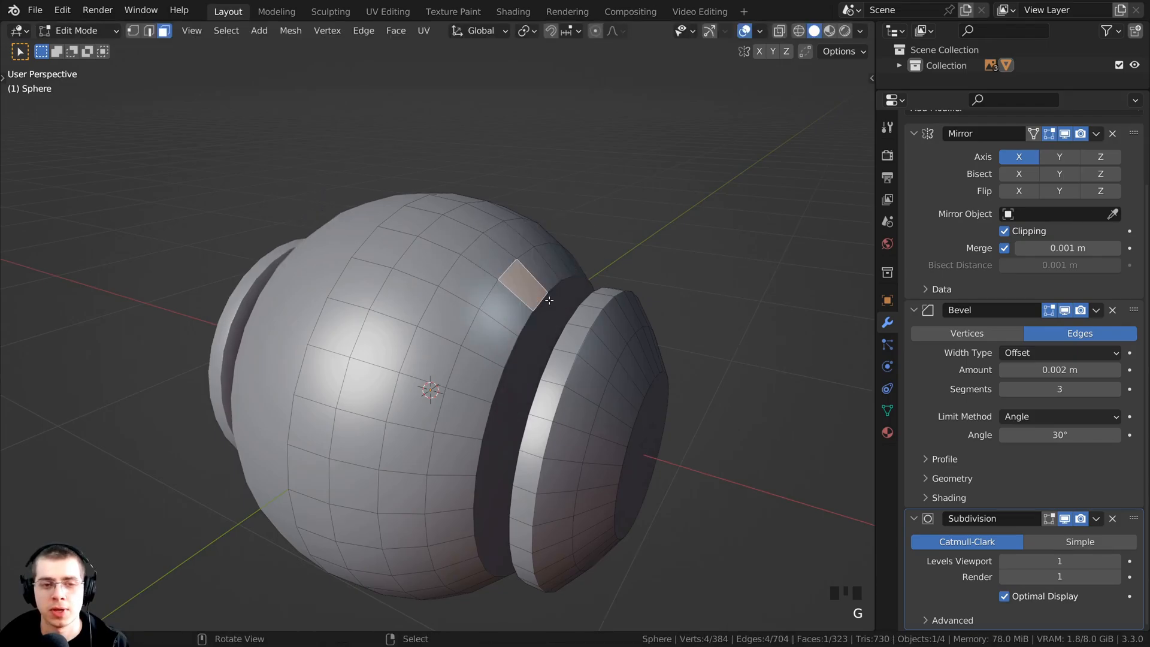
Try selecting single faces on the sphere and the side disc, and clear the selection.
scroll(455, 283, "down", 2)
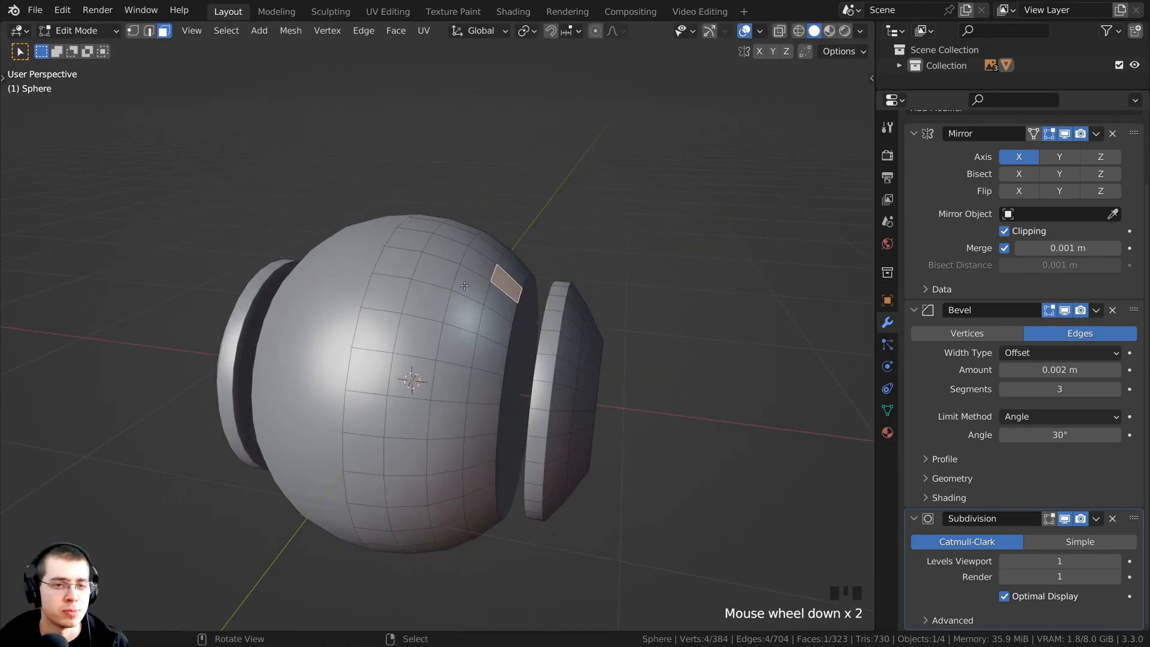
middle_click_drag(464, 286, 492, 182)
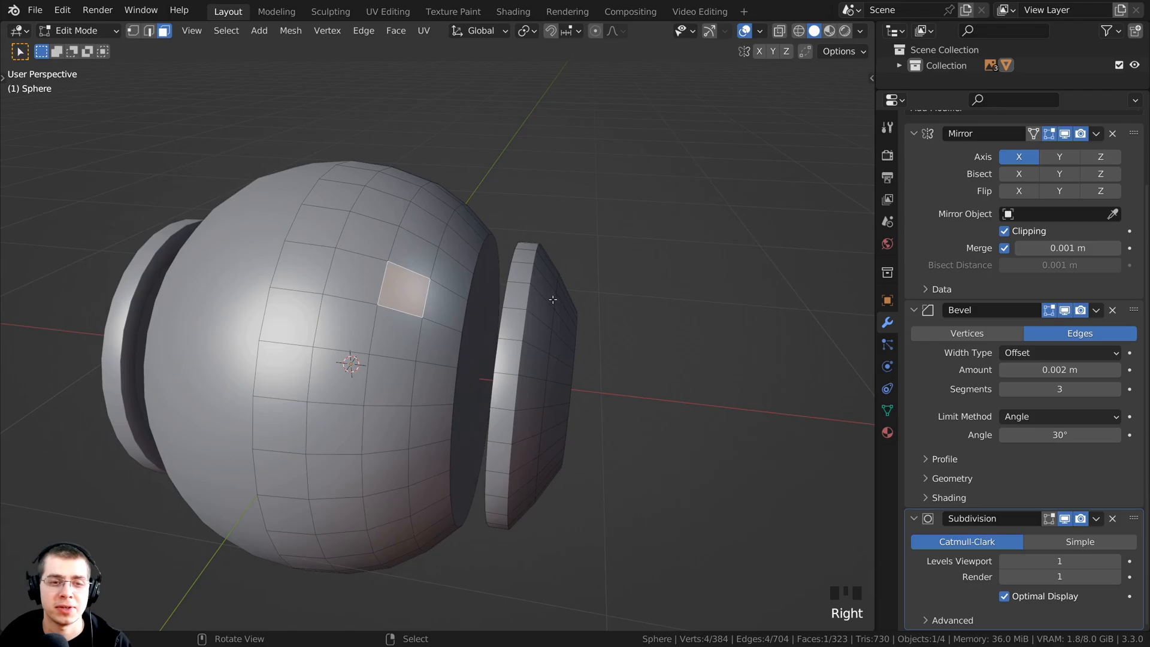
right_click(519, 324)
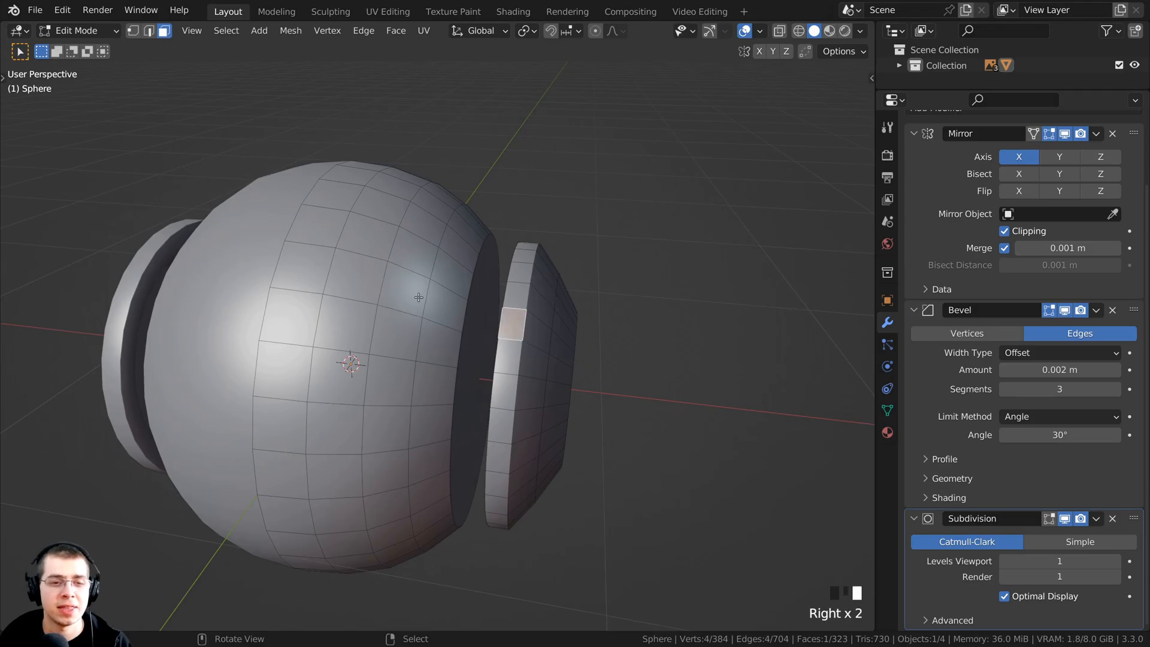
right_click(419, 297)
right_click(520, 327)
middle_click_drag(494, 340, 597, 373)
key("a")
scroll(598, 374, "up", 1)
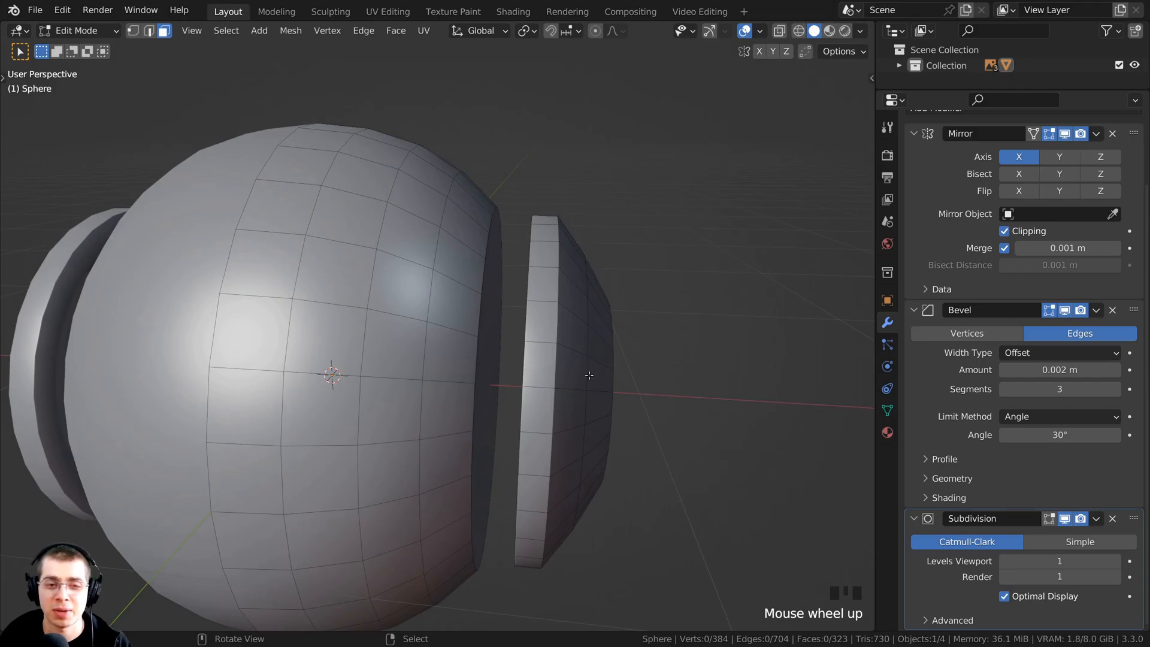
Select the flat outer face of the side disc and switch to front view in wireframe over the blueprint.
middle_click_drag(510, 387, 486, 435)
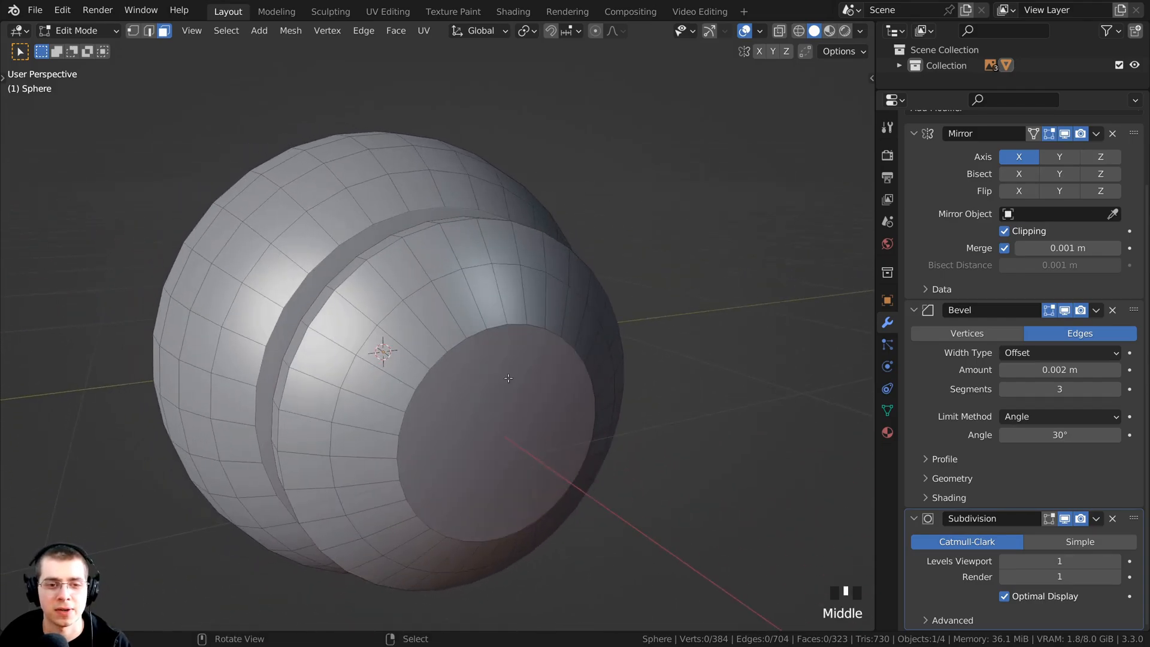
right_click(491, 398)
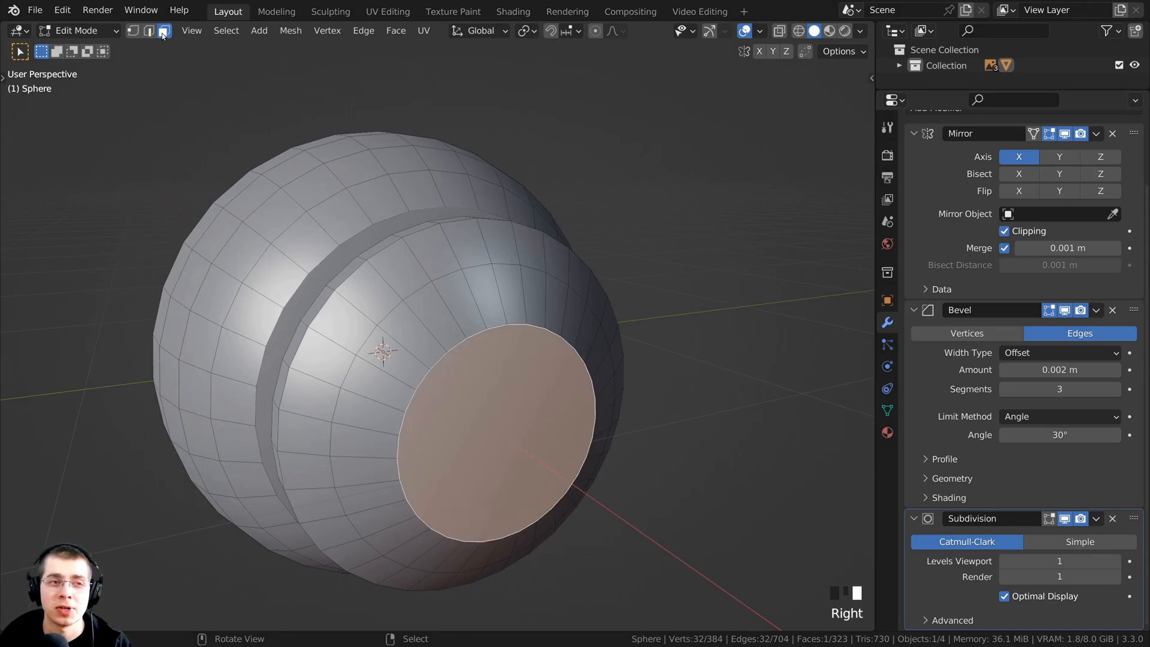
middle_click_drag(458, 355, 508, 267)
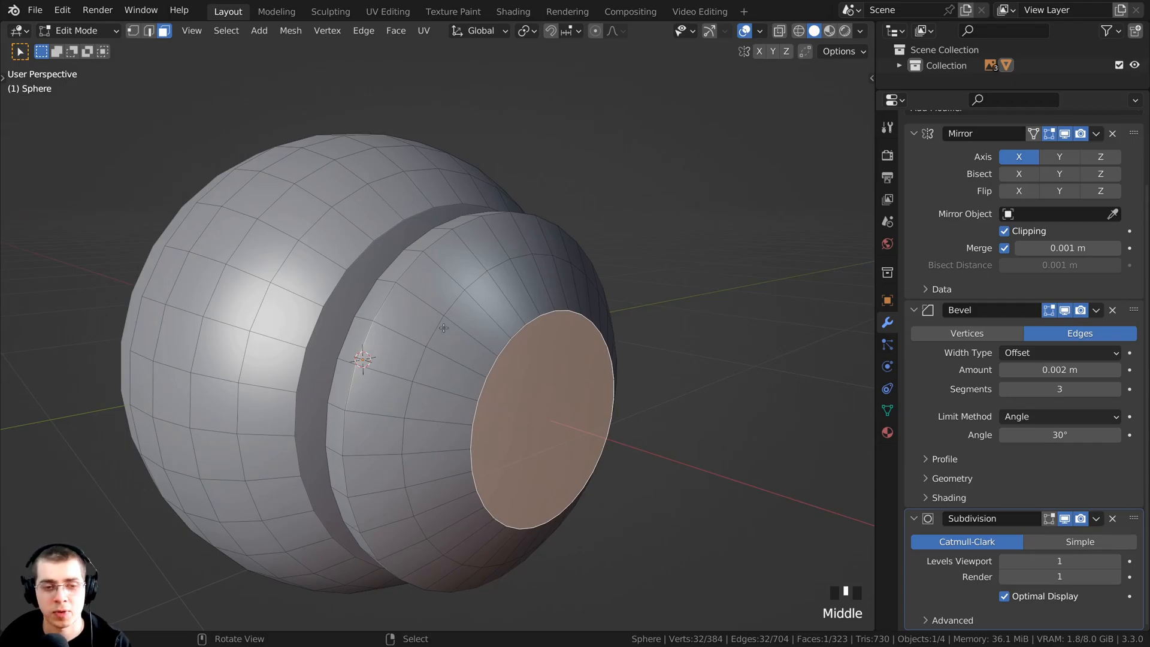
key("KP_1")
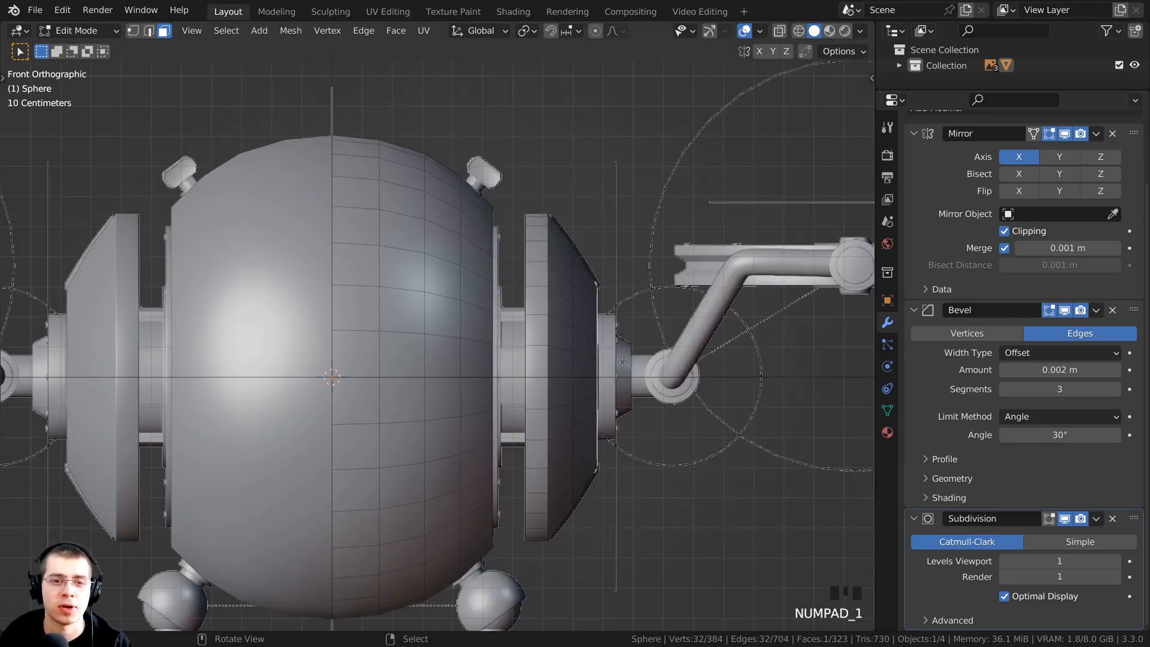
middle_click_drag(623, 362, 589, 328, "shift")
key("z")
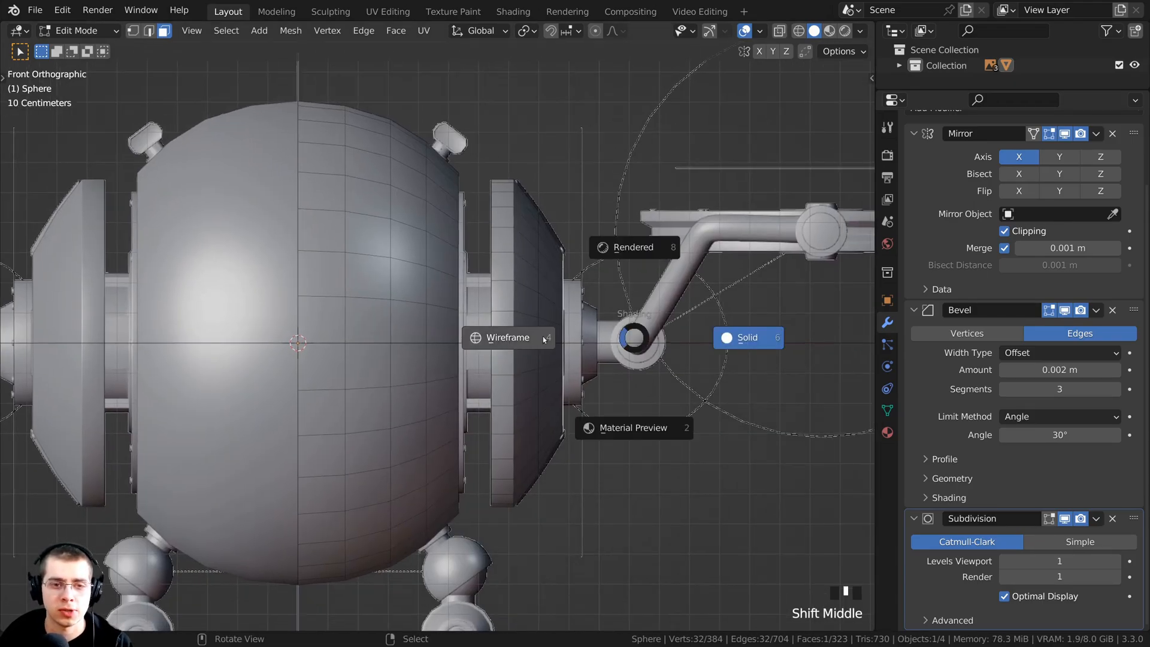
left_click(433, 339)
scroll(648, 343, "up", 2)
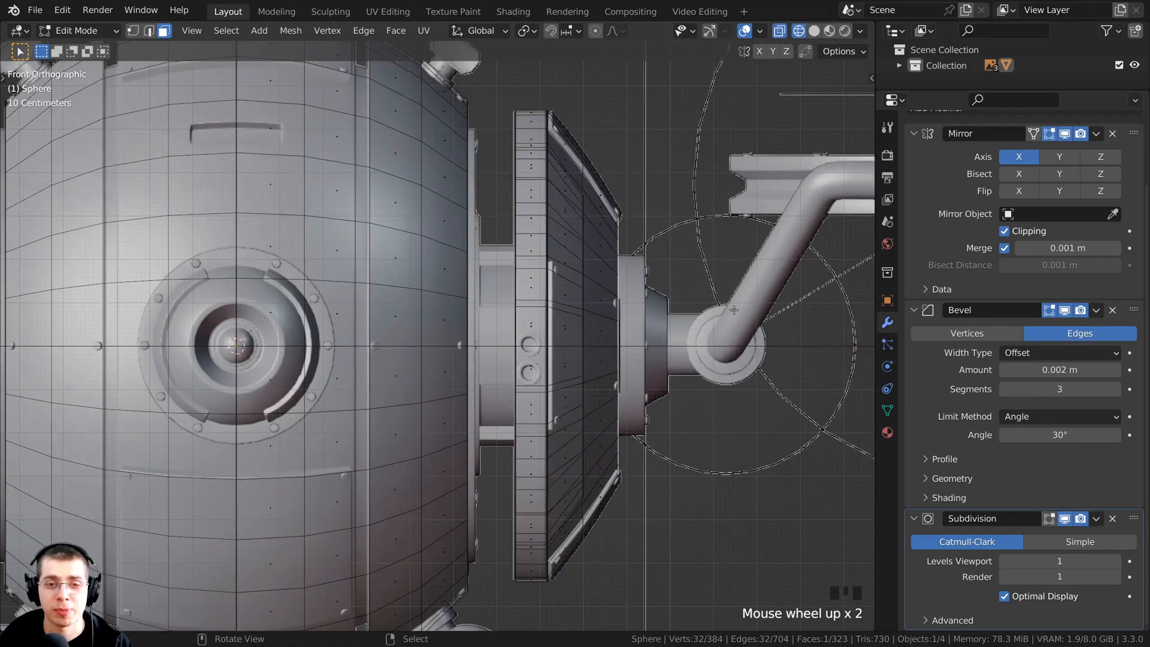
Duplicate the disc's flat outer face and move the copy along X into the gap between the sphere and disc.
key("shift+d")
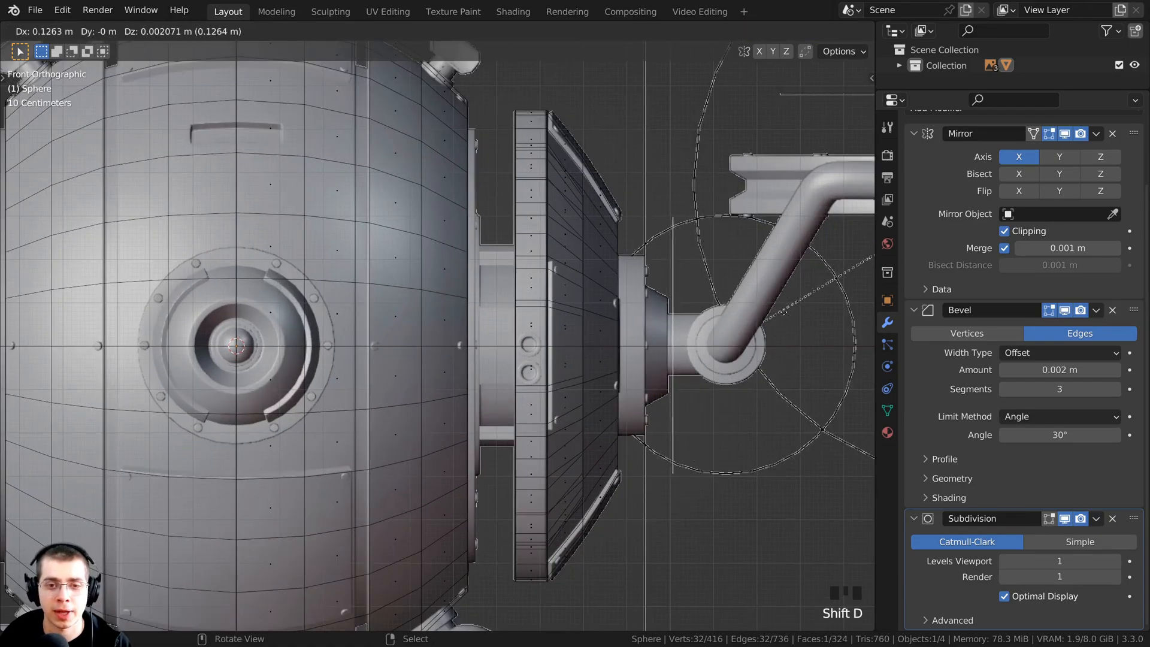
key("x")
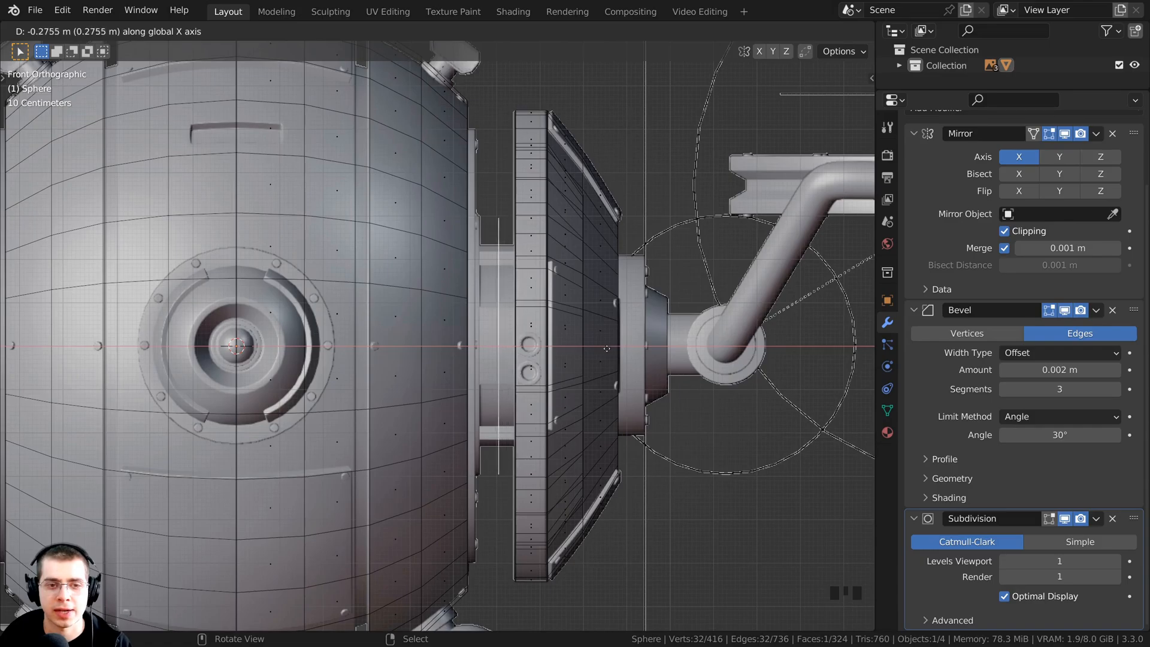
left_click(597, 350)
Scale down the duplicated face to slightly smaller than the connector outline in the blueprint.
scroll(698, 294, "up", 2)
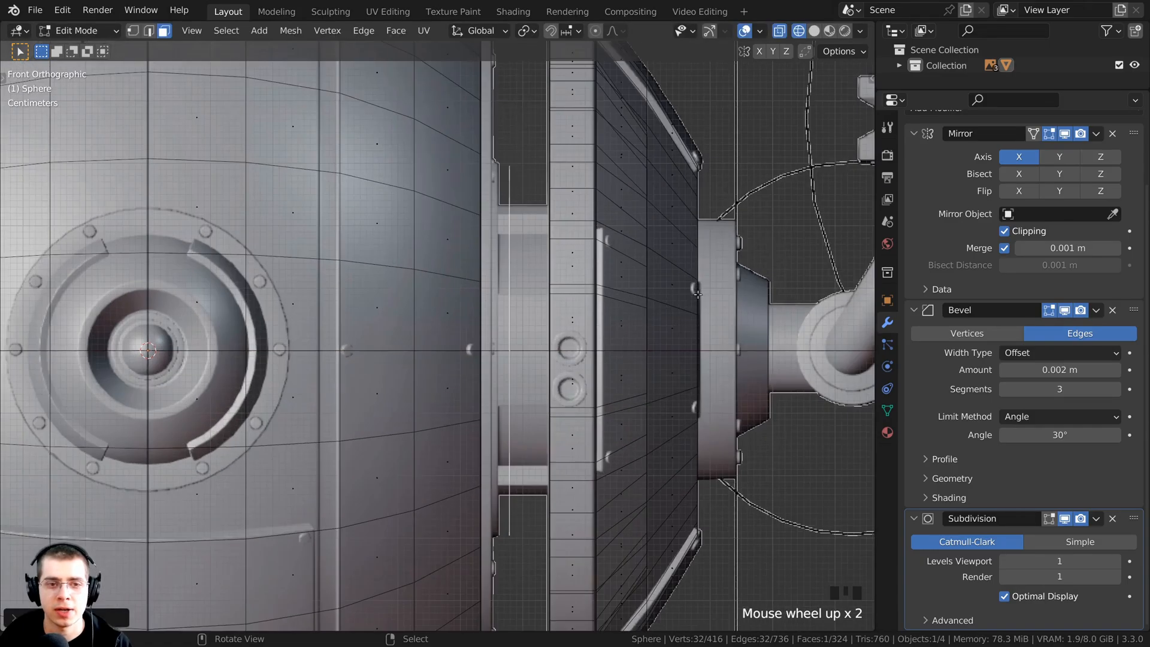
key("s")
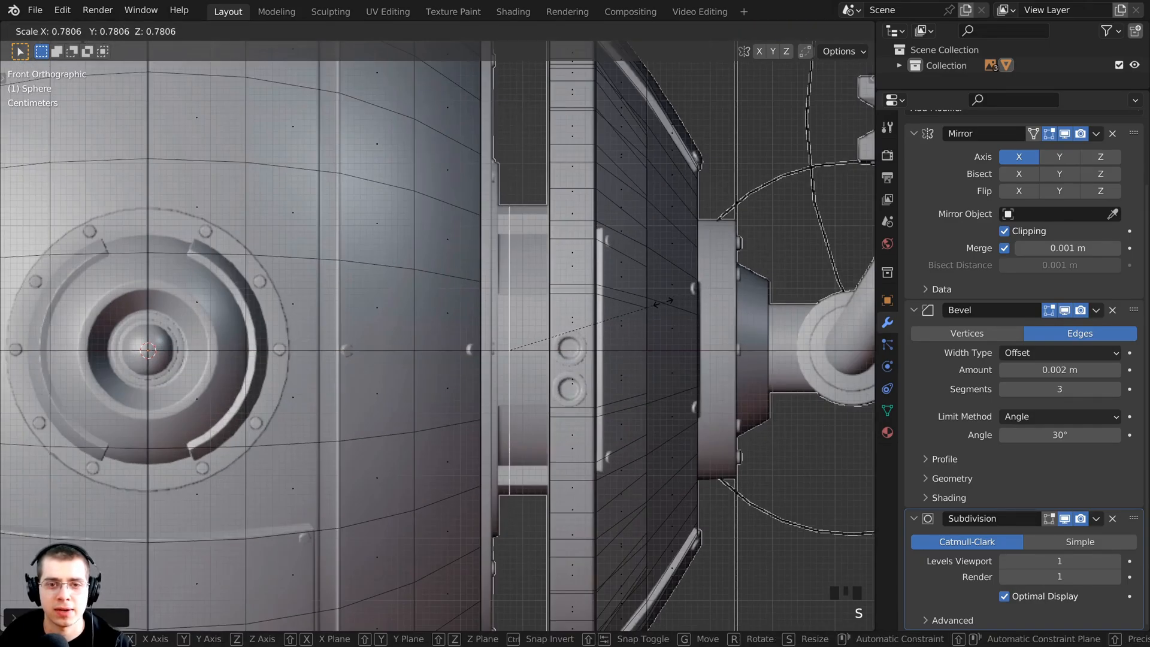
left_click(575, 333)
key("s")
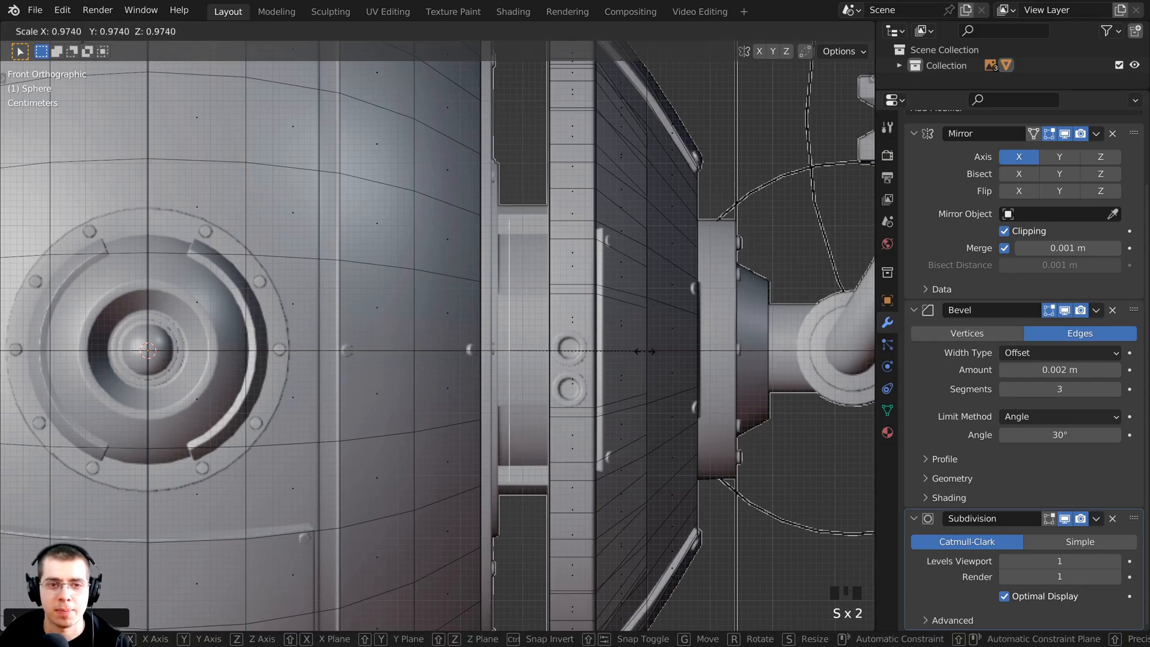
left_click(642, 351)
key("s")
left_click(629, 340)
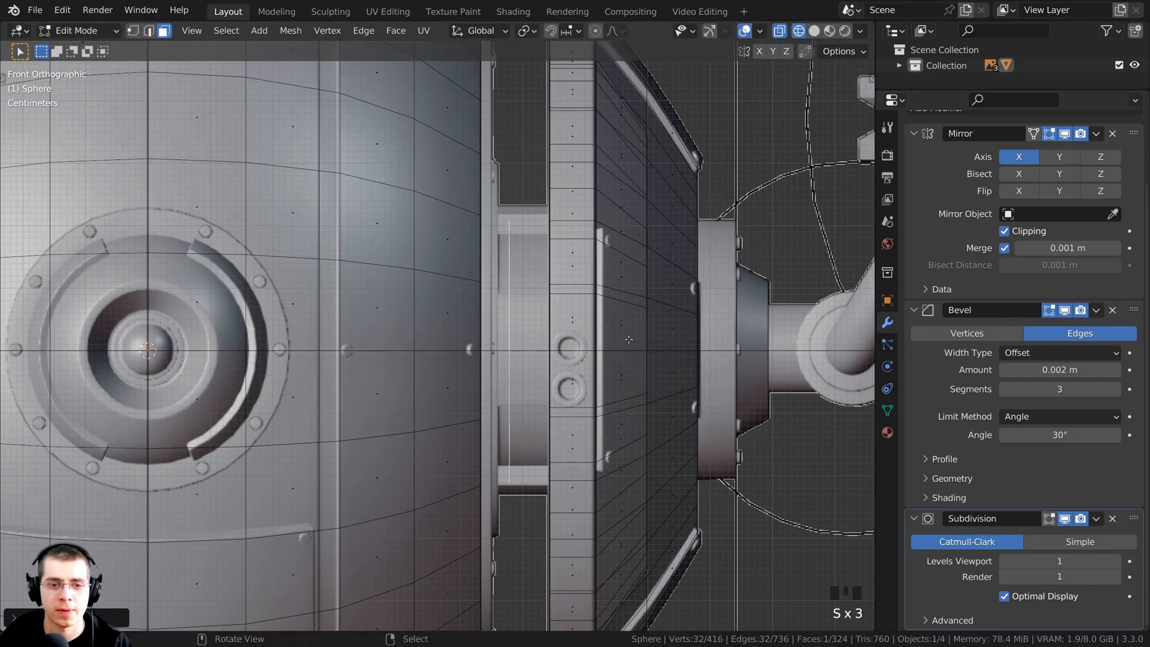
Move the scaled face about 0.085 m along global X toward the body so it sits inside the sphere.
key("g")
key("x")
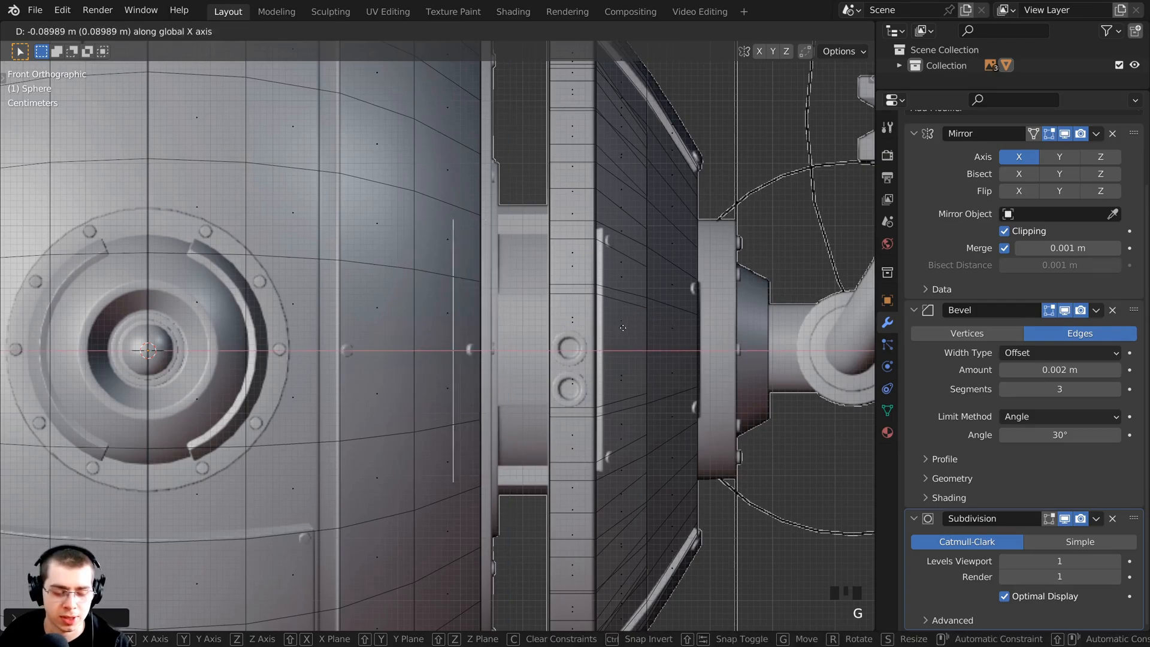
key("x")
key("x")
key("x")
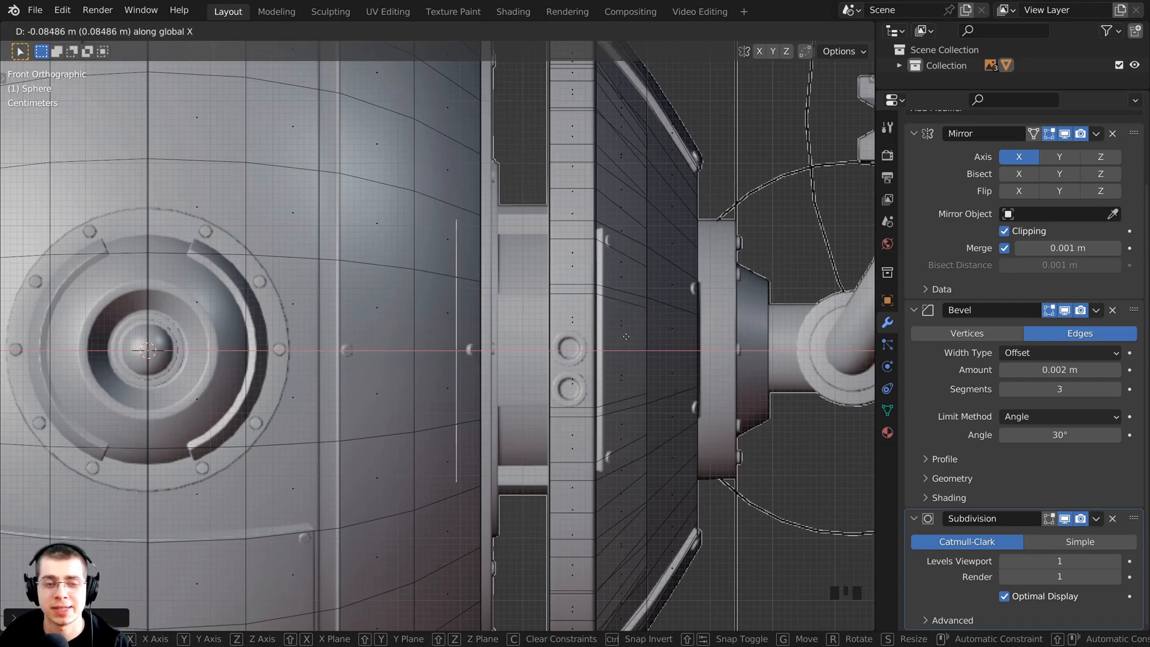
left_click(627, 336)
Extrude the face about 0.33 m outward into the side disc to form the connector cylinder, and return to solid shading.
scroll(392, 316, "up", 2)
scroll(393, 316, "up", 1)
scroll(477, 289, "up", 1)
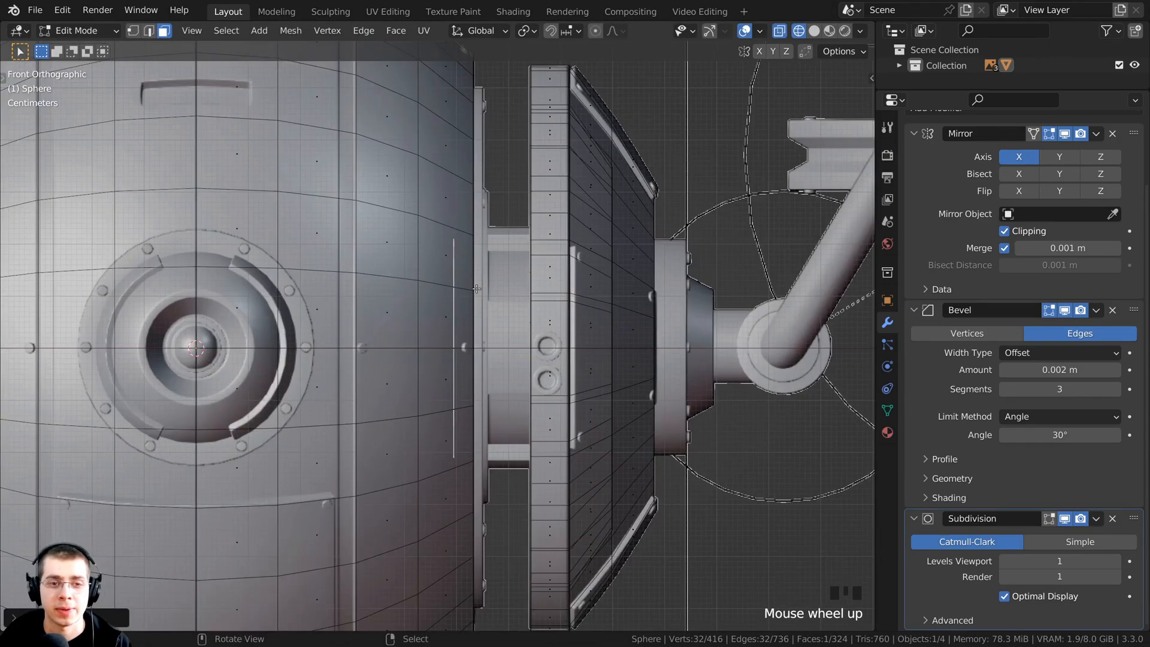
key("e")
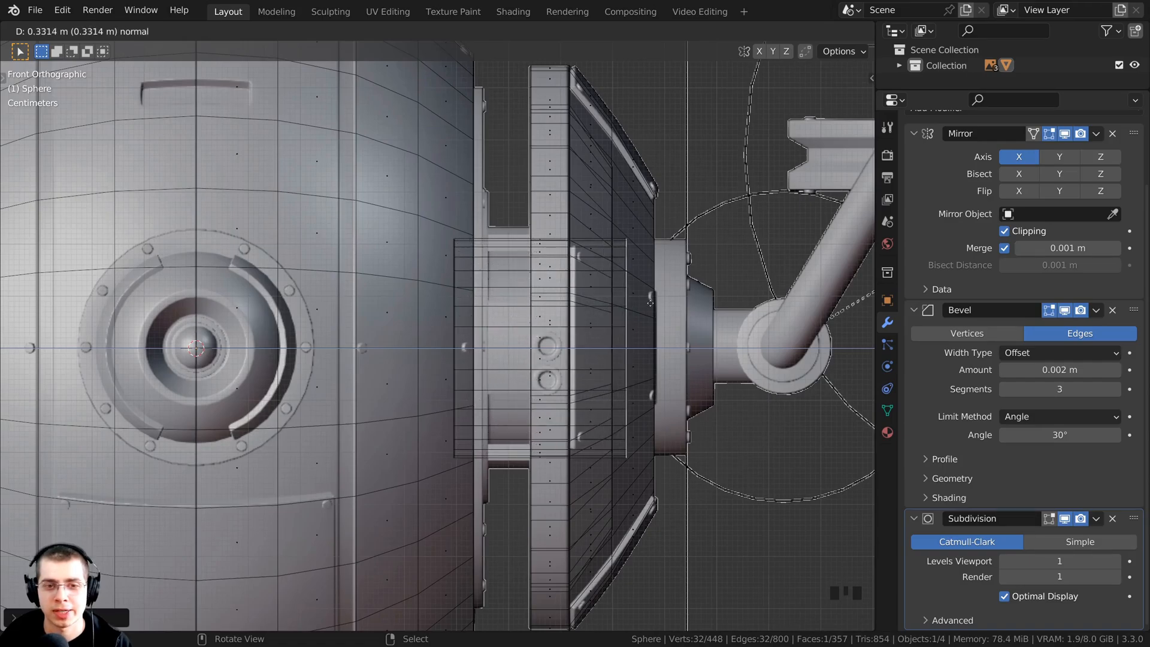
left_click(649, 227)
scroll(526, 347, "down", 2)
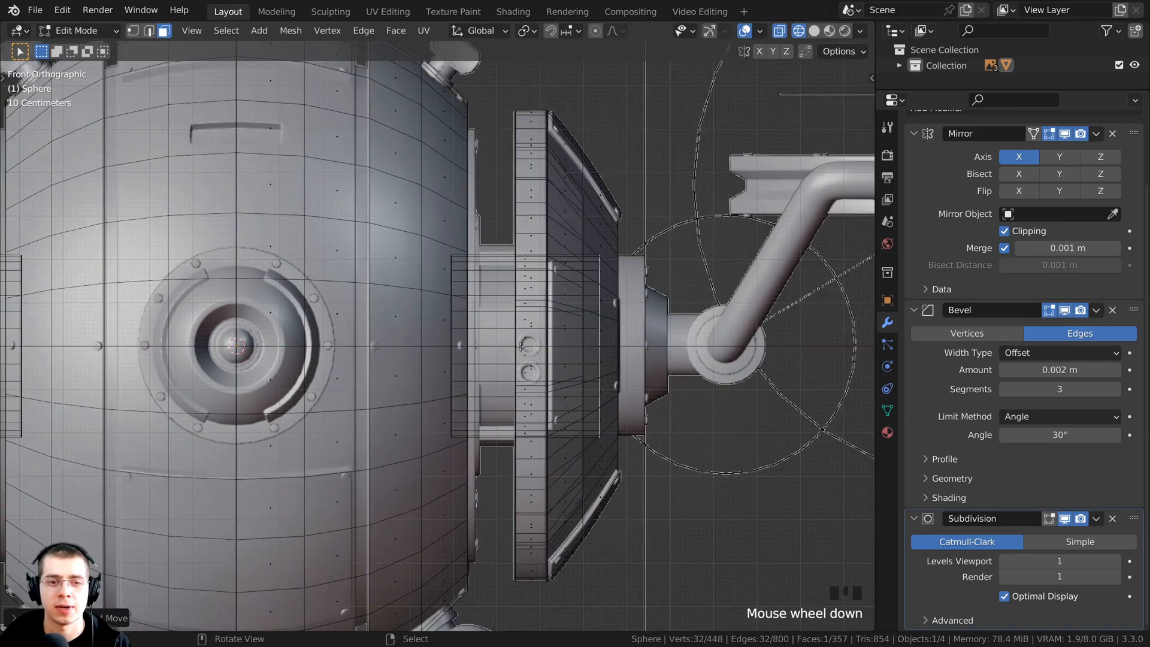
middle_click_drag(526, 346, 449, 349)
scroll(437, 345, "up", 2)
key("z")
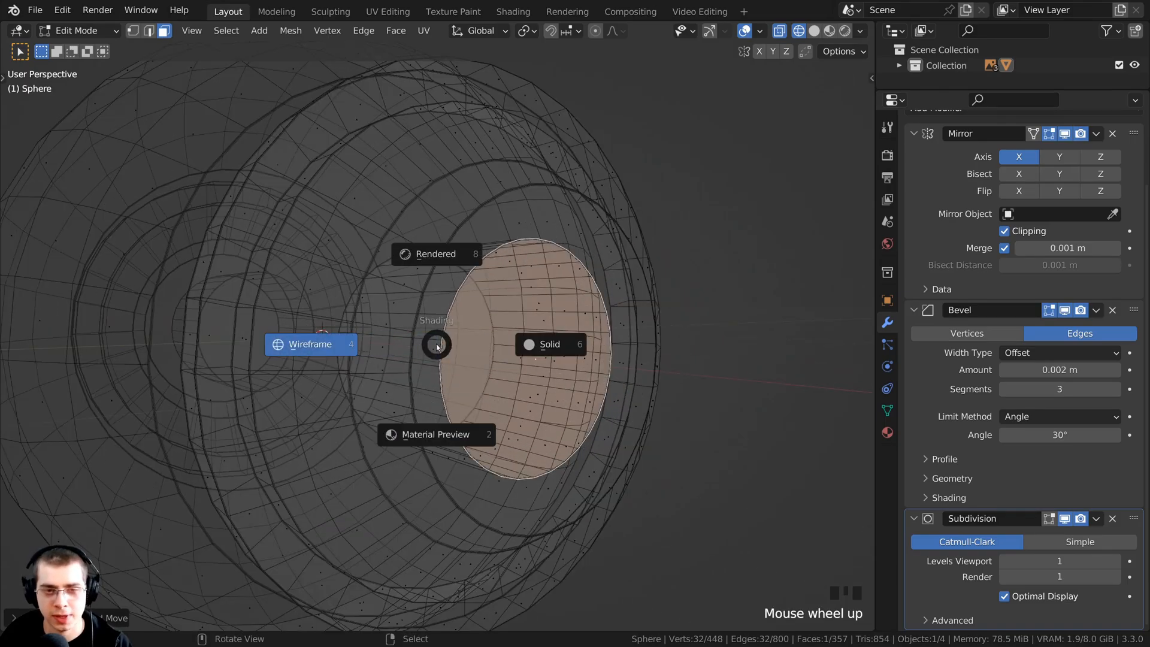
left_click(542, 344)
Delete the connector cylinder's outer cap face hidden inside the side disc.
scroll(531, 318, "up", 3)
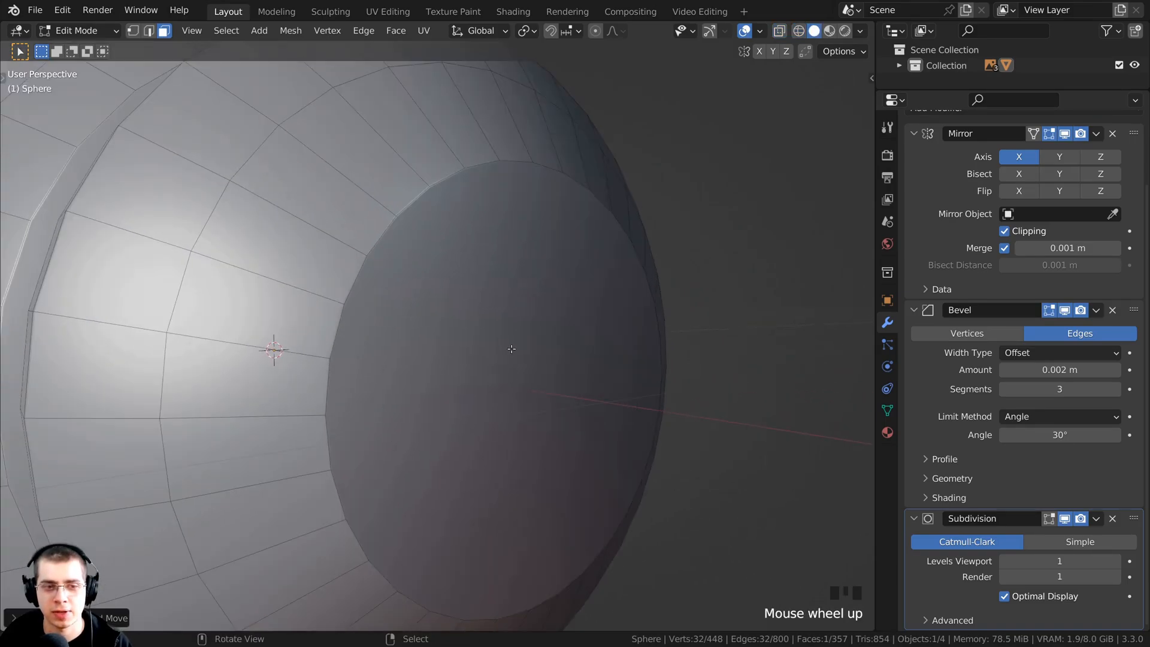
mouse_move(531, 323)
middle_mouse_down("ctrl")
mouse_move(539, 287)
mouse_move(581, 264)
mouse_move(652, 278)
mouse_move(531, 281)
middle_mouse_up("ctrl")
scroll(530, 281, "down", 2)
middle_click_drag(544, 329, 533, 282)
scroll(553, 301, "up", 2)
key("x")
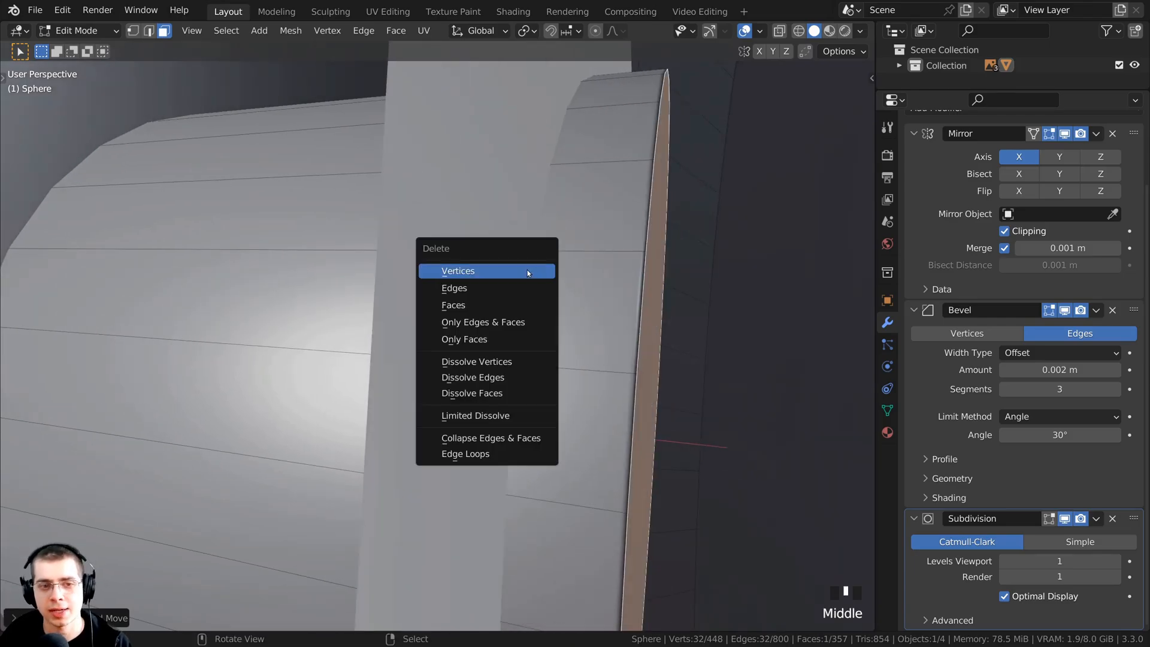
left_click(451, 306)
Select and delete the connector cylinder's inner cap face hidden inside the sphere.
middle_click_drag(452, 306, 482, 277)
scroll(487, 315, "down", 3)
scroll(616, 309, "up", 3)
scroll(430, 239, "down", 2)
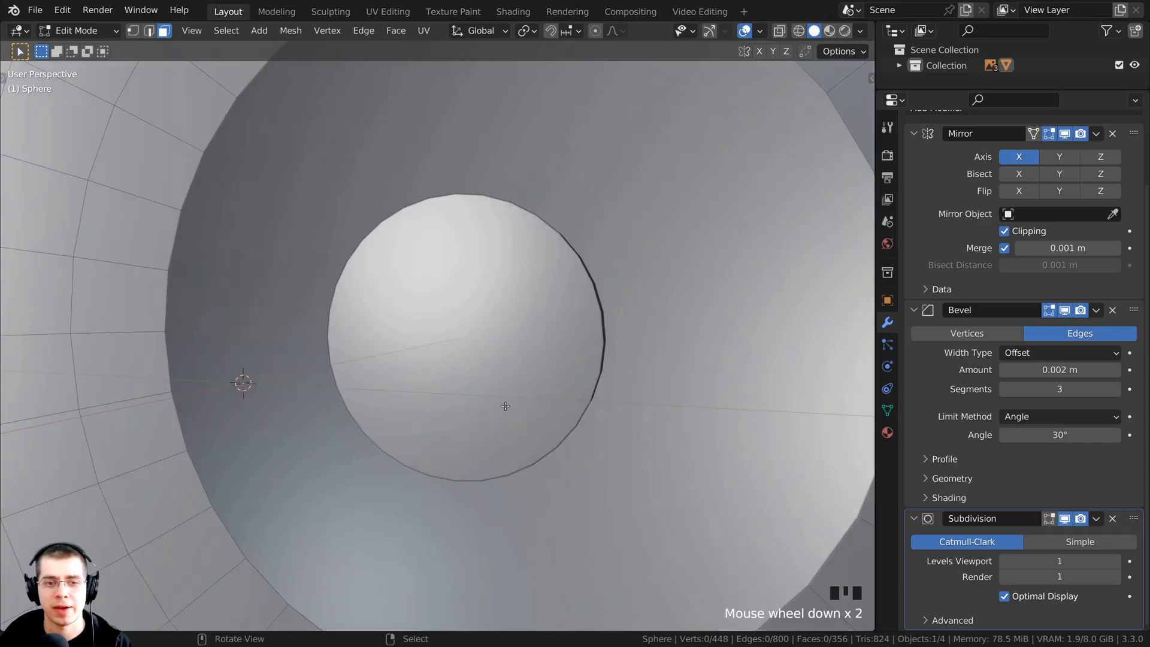
middle_click_drag(543, 329, 471, 299)
right_click(406, 355)
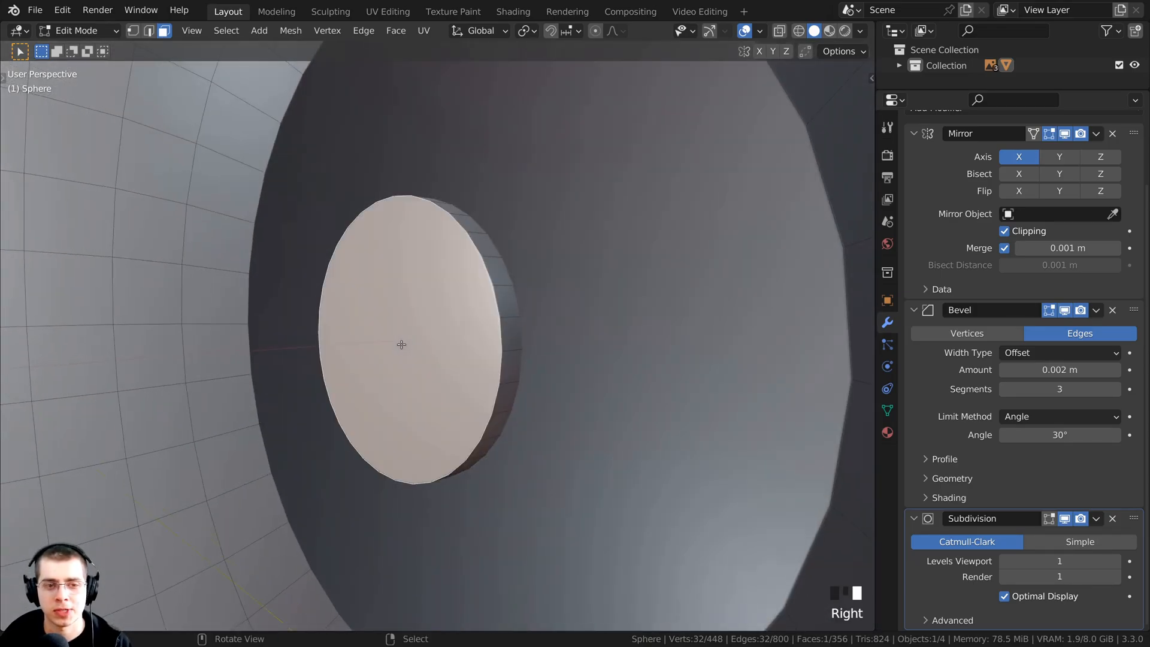
mouse_move(372, 313)
middle_mouse_down()
mouse_move(301, 315)
mouse_move(351, 316)
middle_mouse_up()
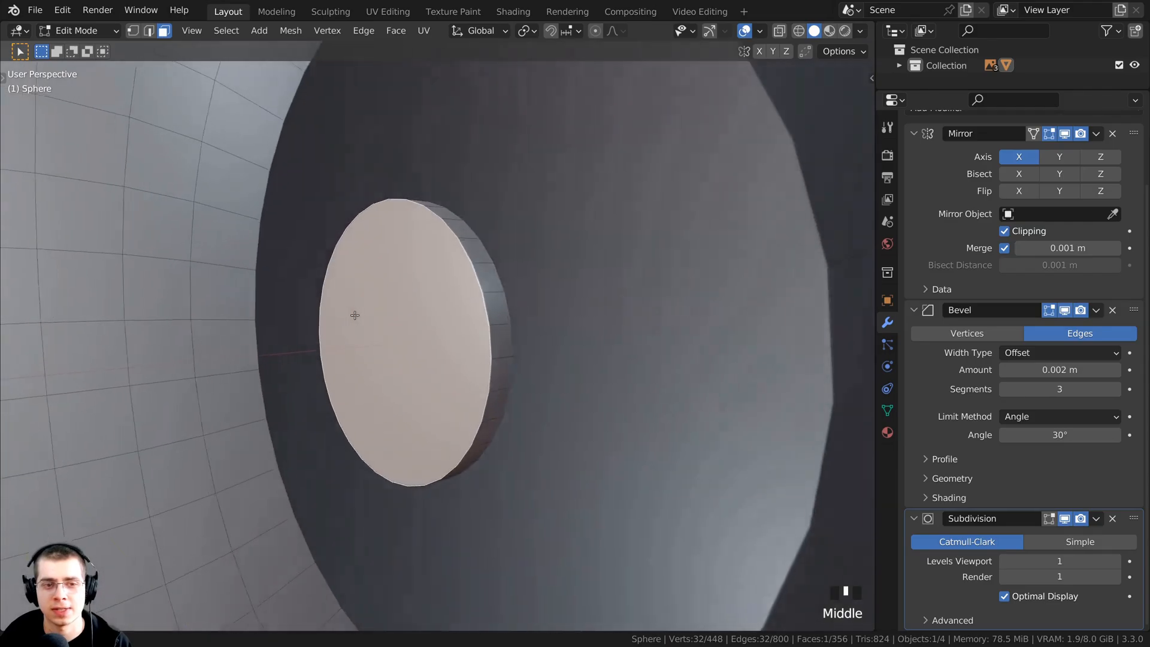
key("x")
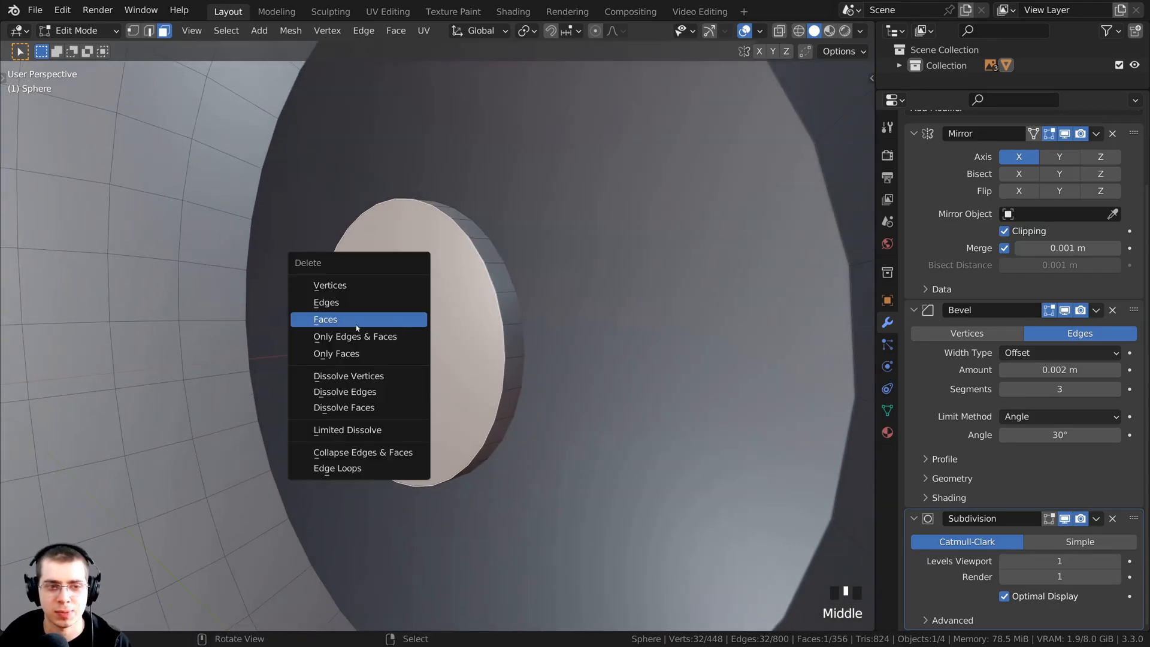
left_click(340, 319)
scroll(339, 319, "down", 3)
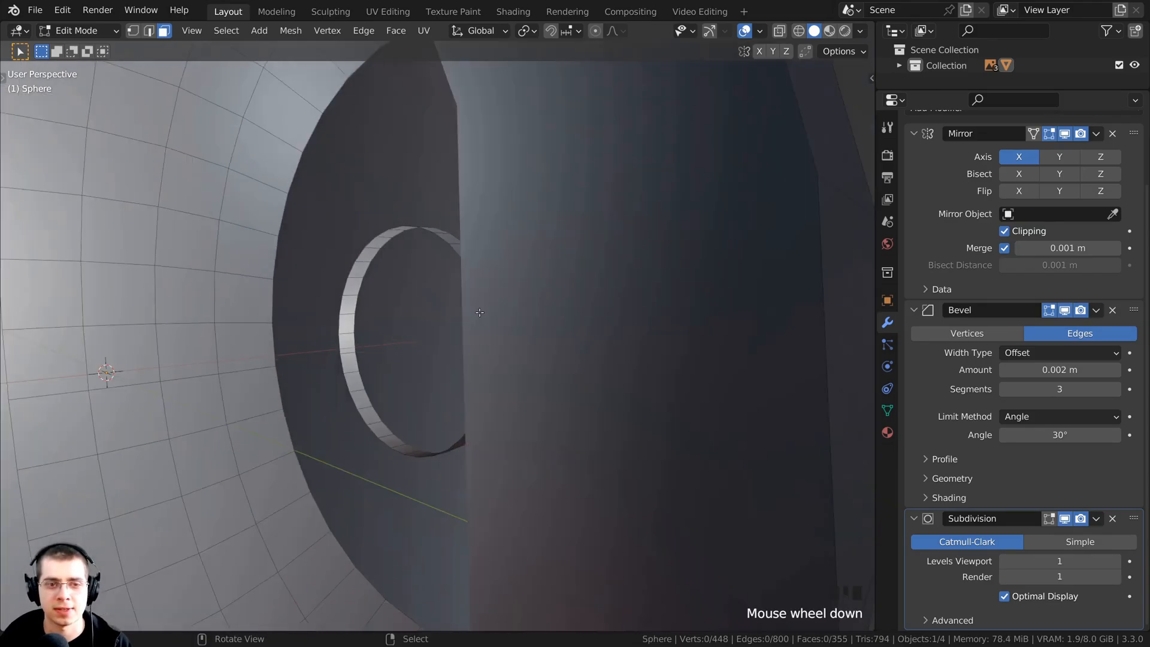
middle_click_drag(339, 318, 378, 346)
scroll(455, 326, "up", 2)
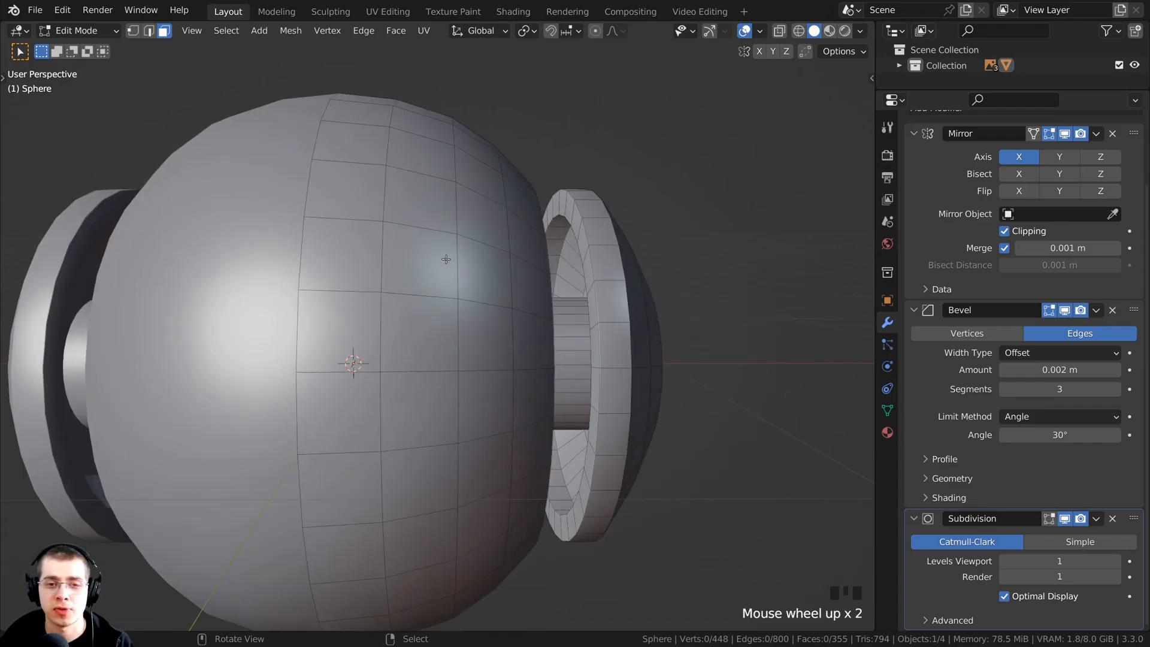
middle_click_drag(433, 419, 442, 377, "shift")
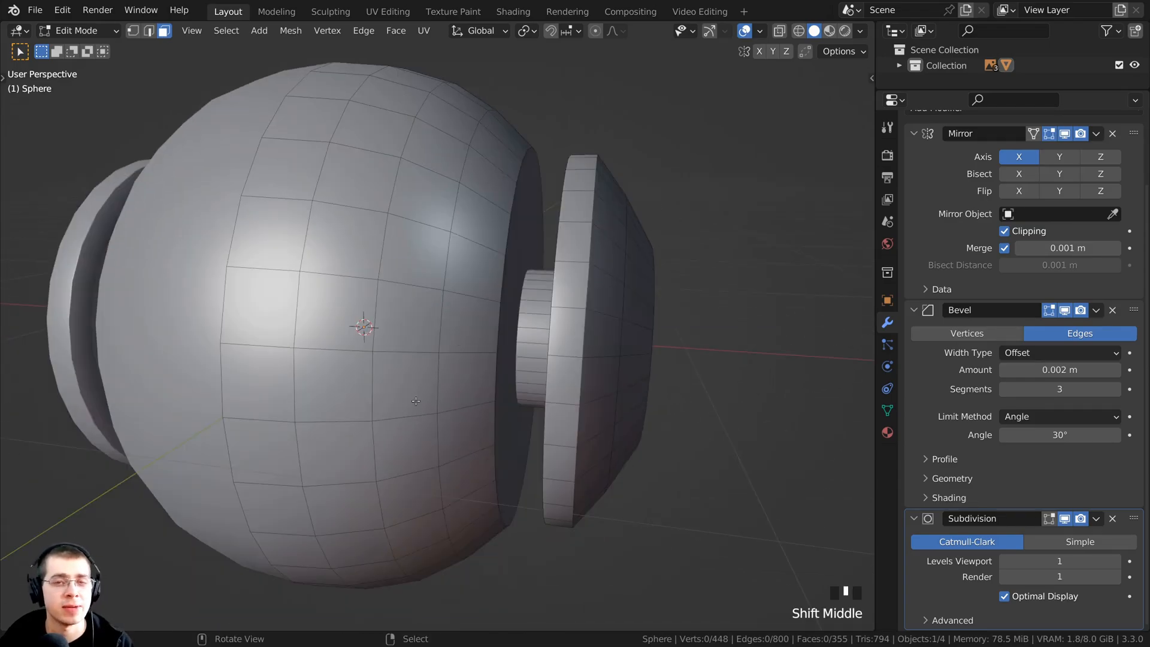
Hide the entire linked disc-shaped end cap to expose the small connecting cylinder.
middle_click_drag(556, 314, 512, 191, "shift")
scroll(450, 400, "up", 2)
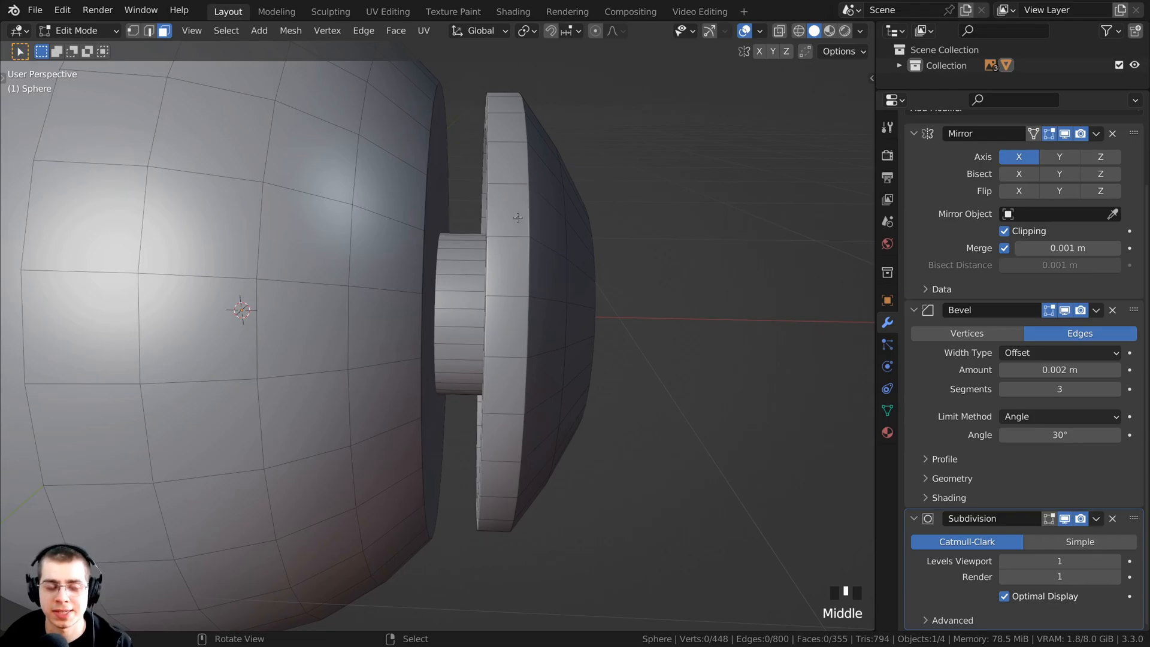
key("l")
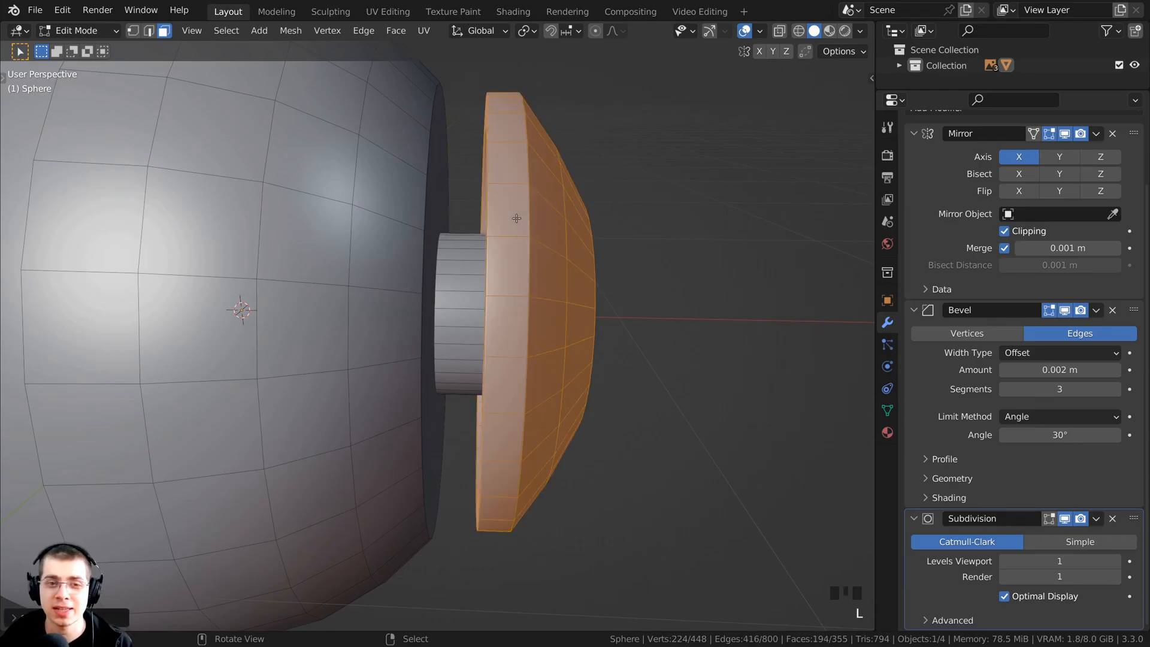
scroll(517, 218, "down", 5)
middle_click_drag(395, 353, 502, 367)
scroll(404, 394, "up", 2)
key("h")
scroll(440, 339, "up", 3)
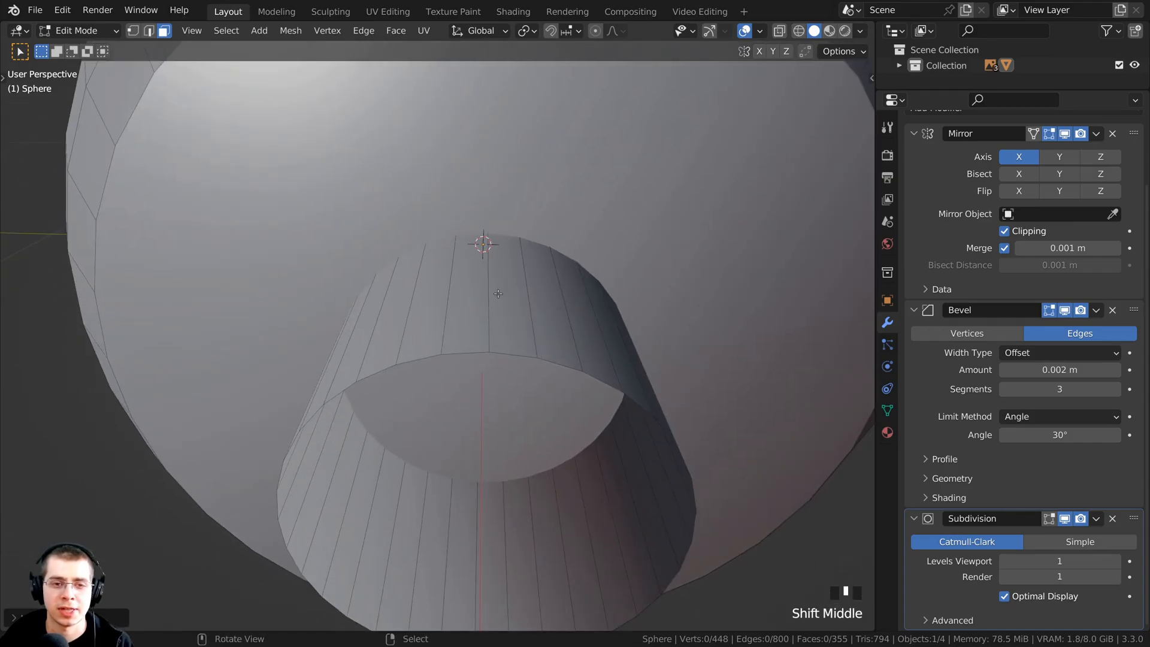
Duplicate the four adjacent faces at the top of the connecting cylinder and raise the copy about 0.022 m along Z.
right_click(464, 314)
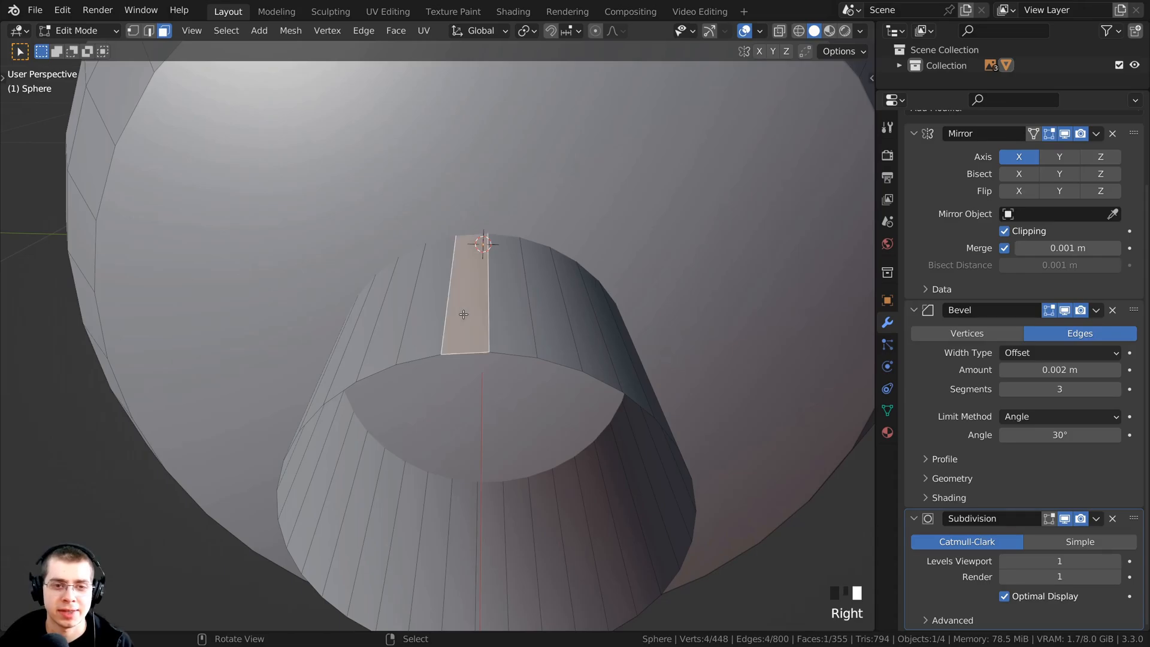
right_click(514, 309, "shift")
right_click(535, 307, "shift")
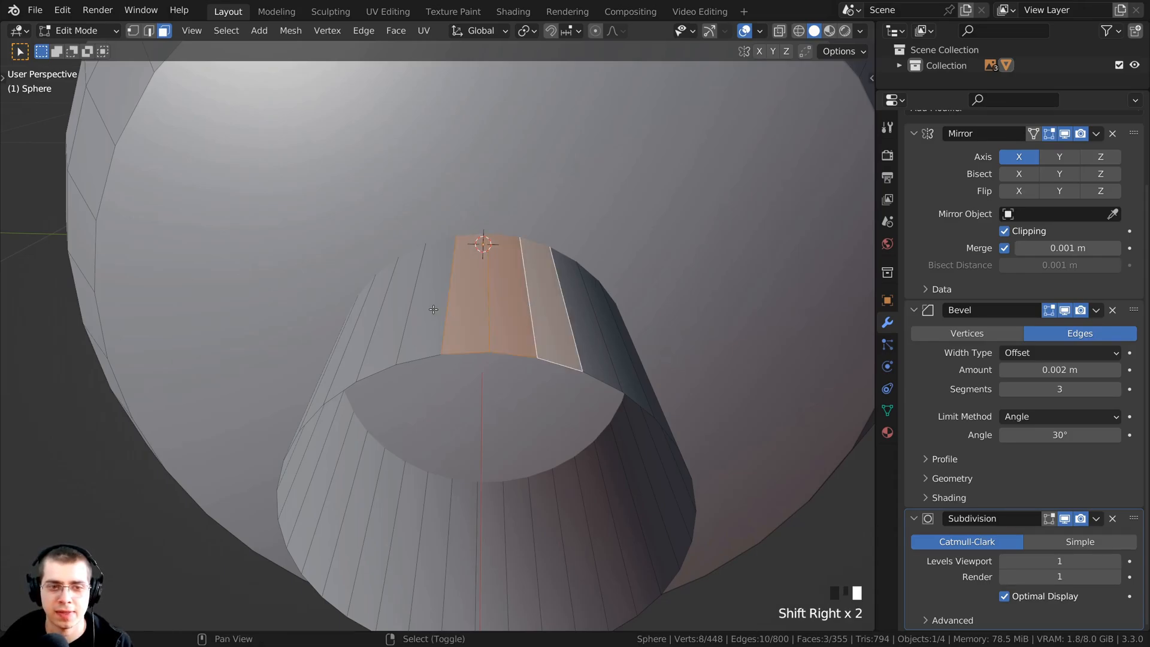
right_click(433, 309, "shift")
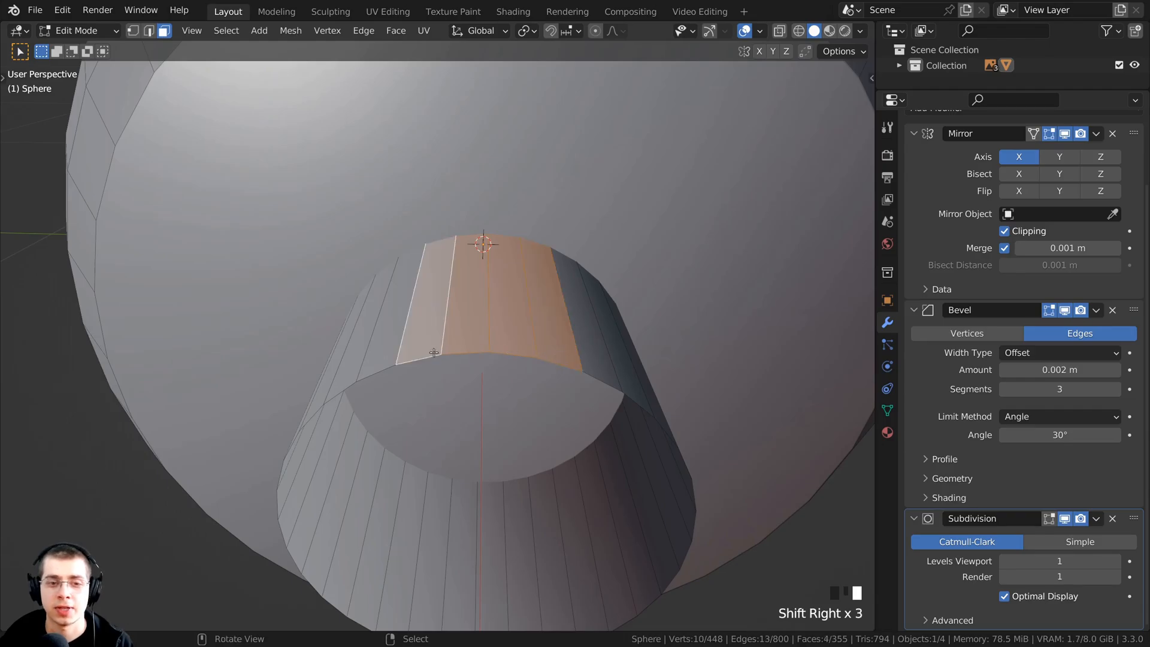
middle_click_drag(512, 397, 507, 392, "shift")
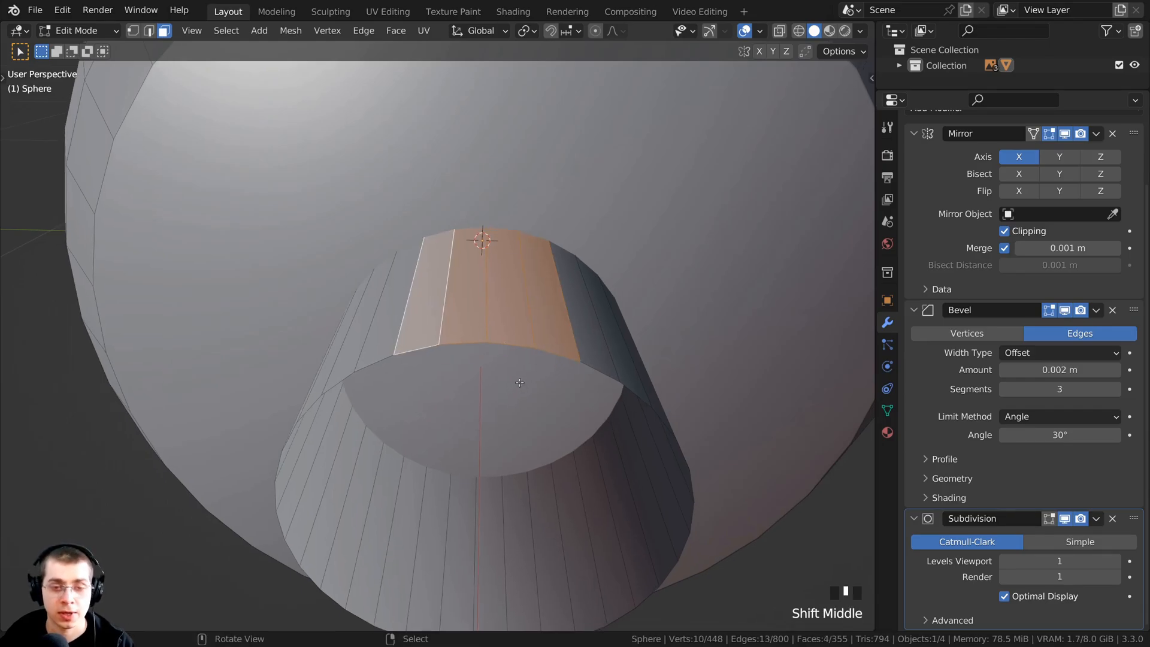
key("shift+d")
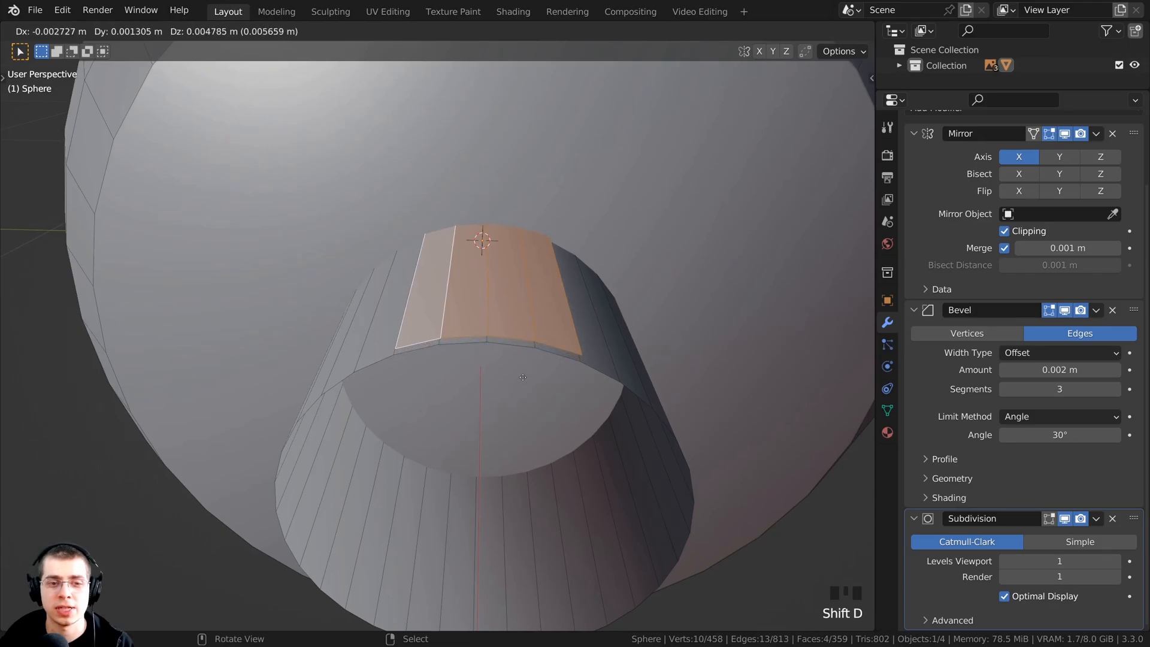
key("z")
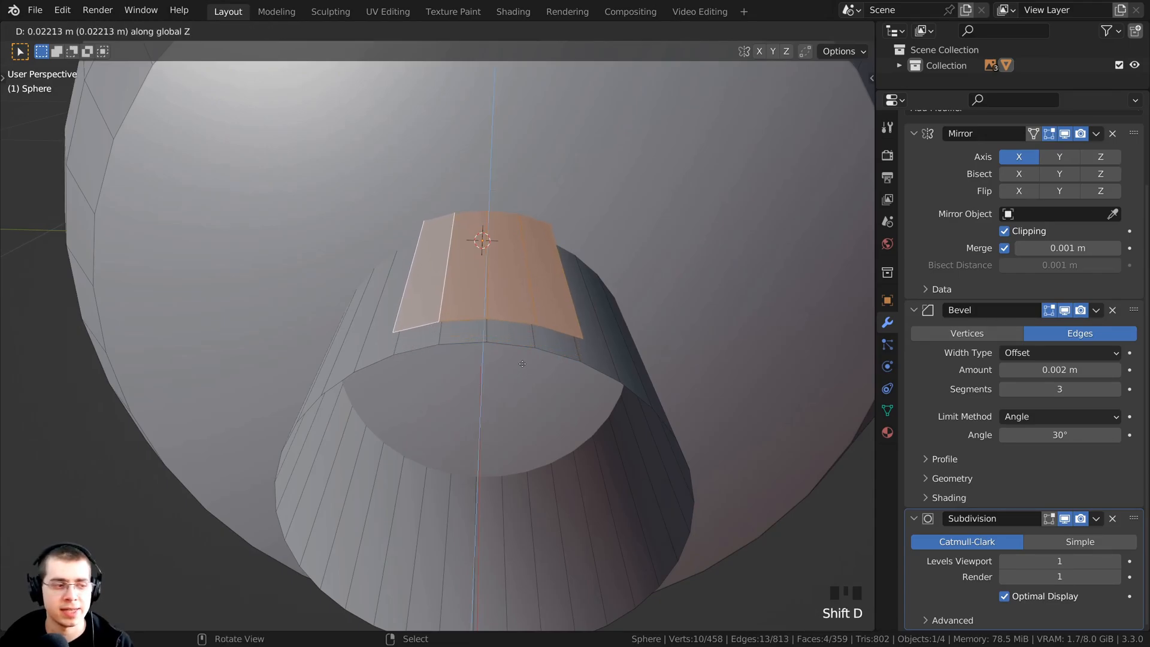
left_click(527, 363)
Scale the duplicated face strip up by about 1.15 and raise it about 0.003 m along Z.
scroll(579, 343, "down", 2)
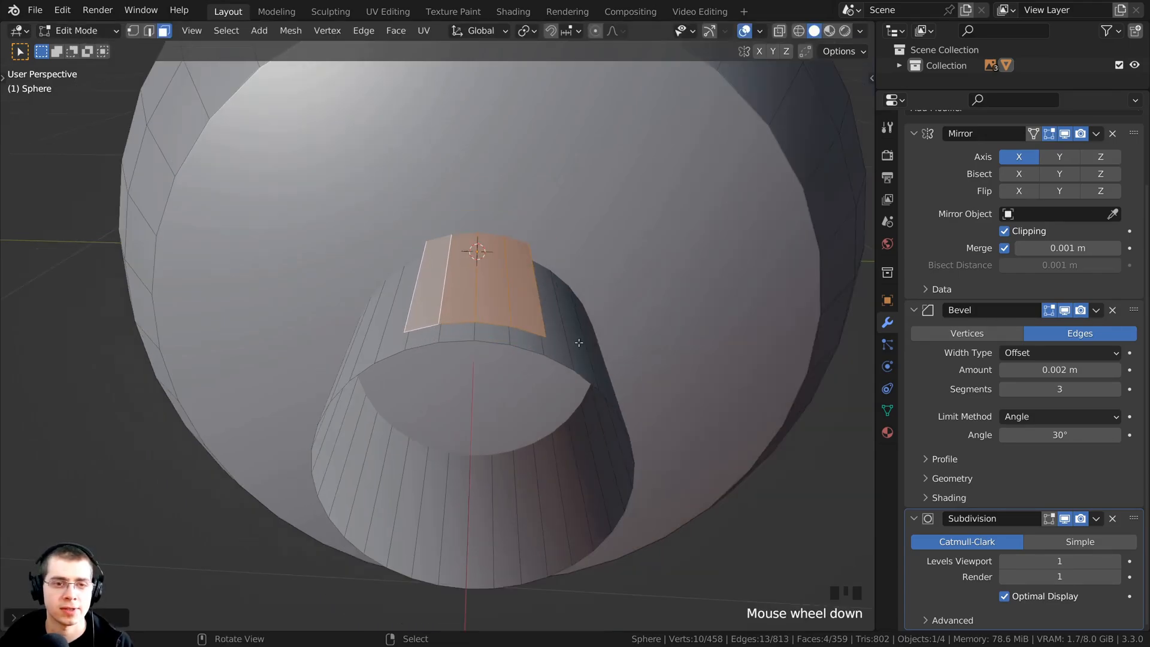
key("s")
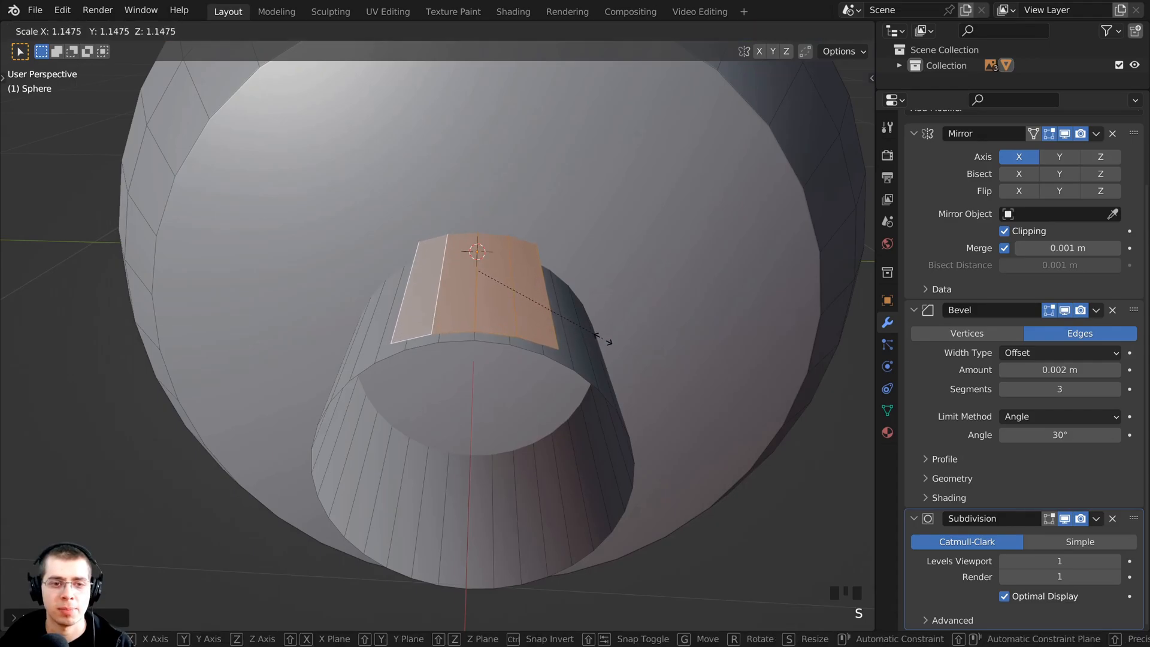
left_click(603, 338)
middle_click_drag(604, 338, 580, 289)
key("g")
key("z")
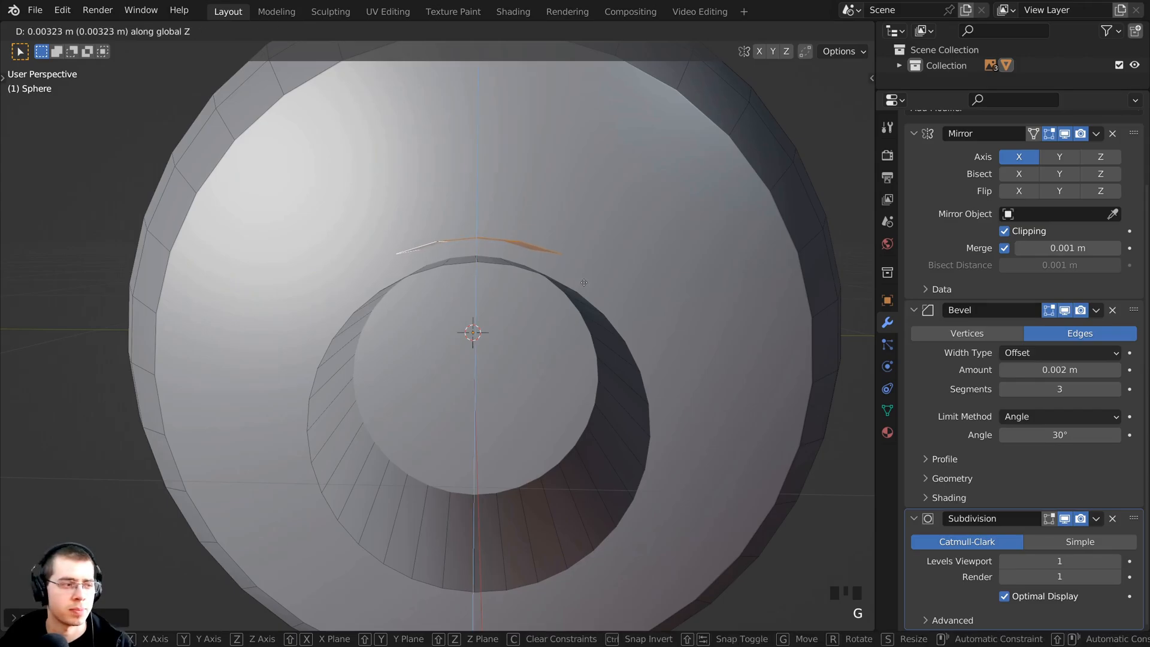
left_click(584, 282)
Extrude the face strip about 0.033 m along its normal, down into the cylinder's top.
middle_click_drag(584, 282, 605, 276)
scroll(608, 275, "up", 2)
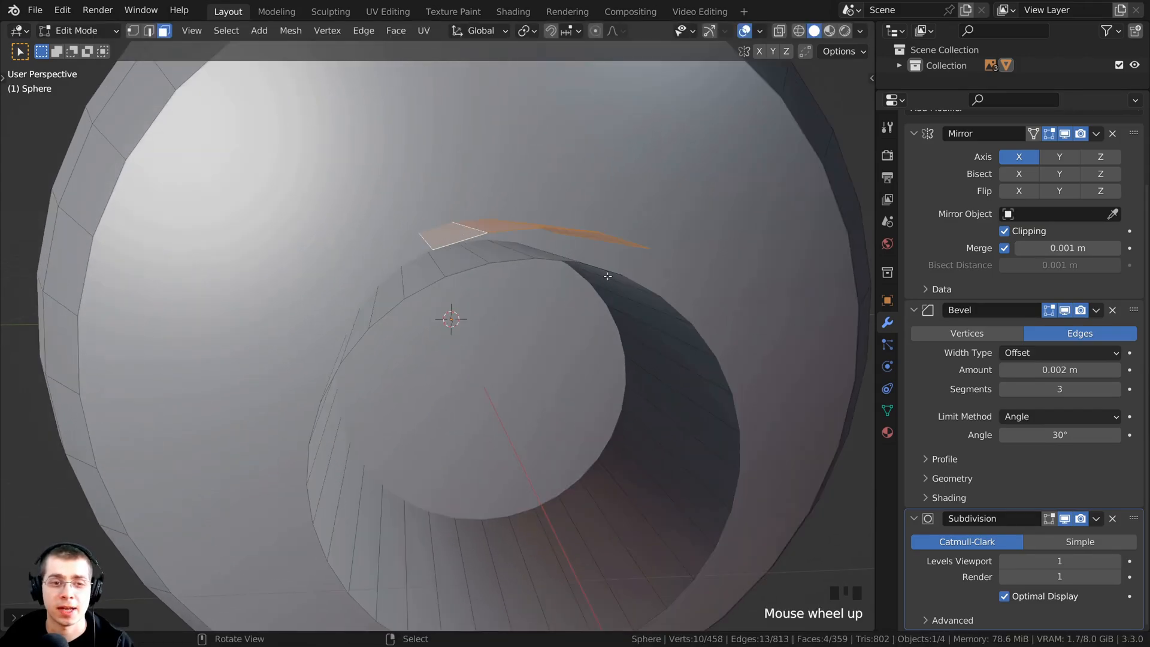
key("e")
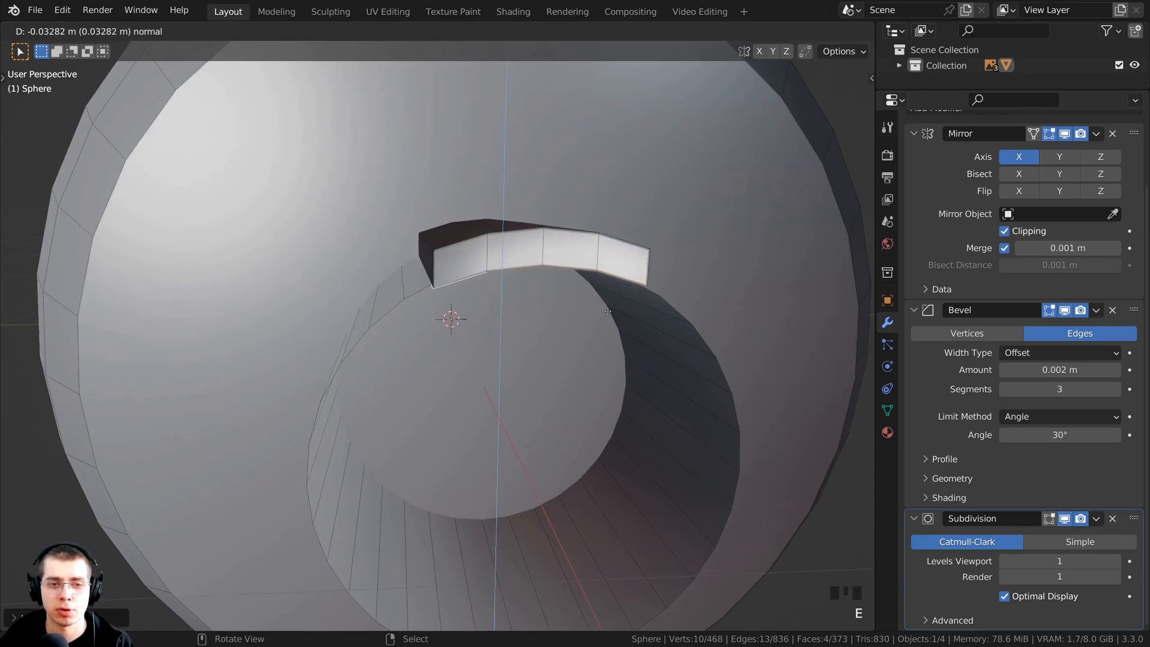
left_click(607, 314)
Delete the extruded block's underside faces together with the four faces on each of its two curved ends.
middle_click_drag(606, 315, 483, 249)
left_click(455, 237, "shift")
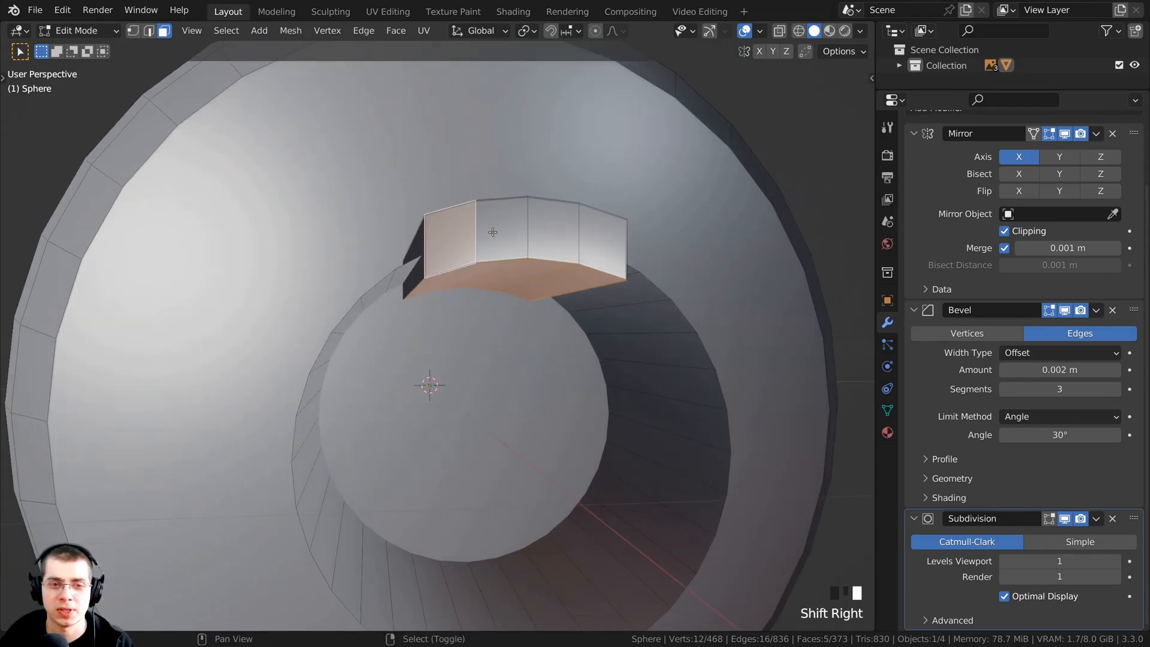
right_click(492, 232, "shift")
right_click(552, 231, "shift")
right_click(608, 237, "shift")
middle_click_drag(336, 300, 458, 244)
scroll(458, 243, "up", 2)
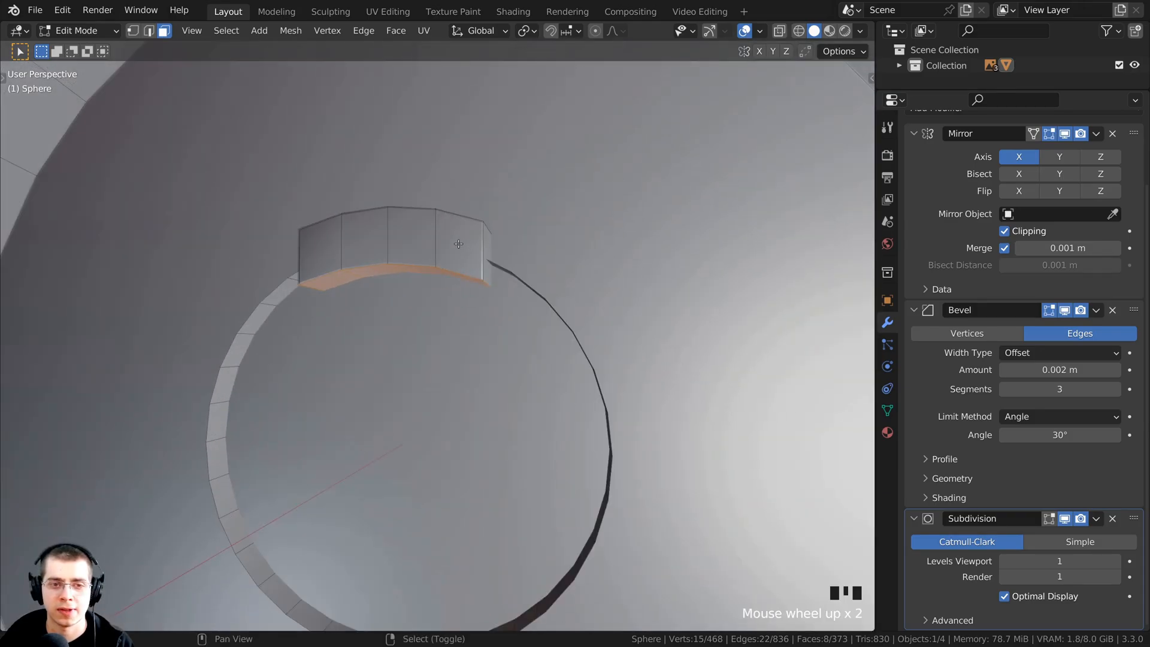
right_click(458, 243, "shift")
right_click(411, 240, "shift")
right_click(365, 240, "shift")
right_click(332, 246, "shift")
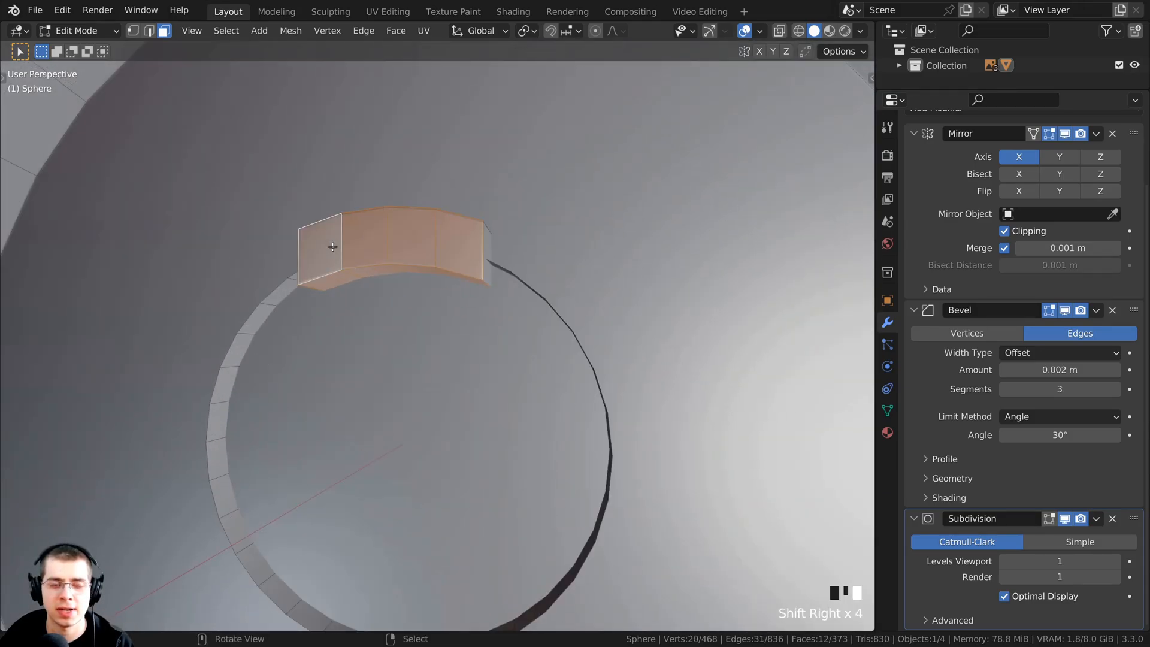
key("x")
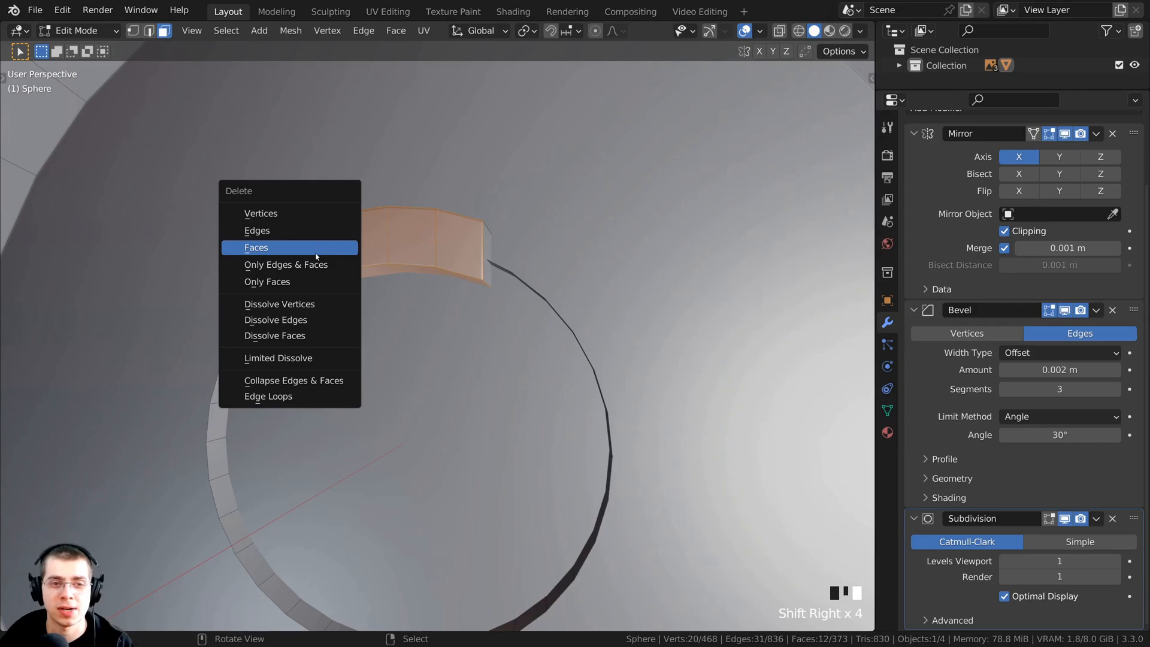
left_click(321, 252)
In vertex selection mode, select the cylinder's open outer rim loop and snap the 3D cursor to the selection.
middle_click_drag(416, 291, 439, 259)
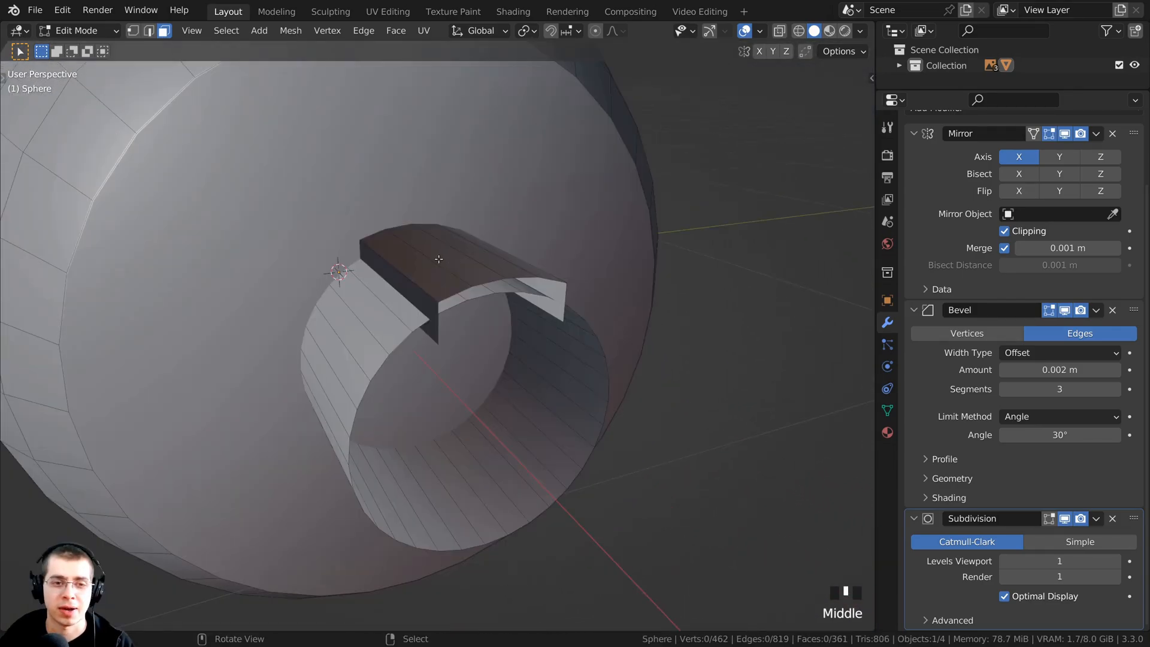
middle_click_drag(357, 372, 305, 420)
middle_click_drag(628, 444, 480, 377)
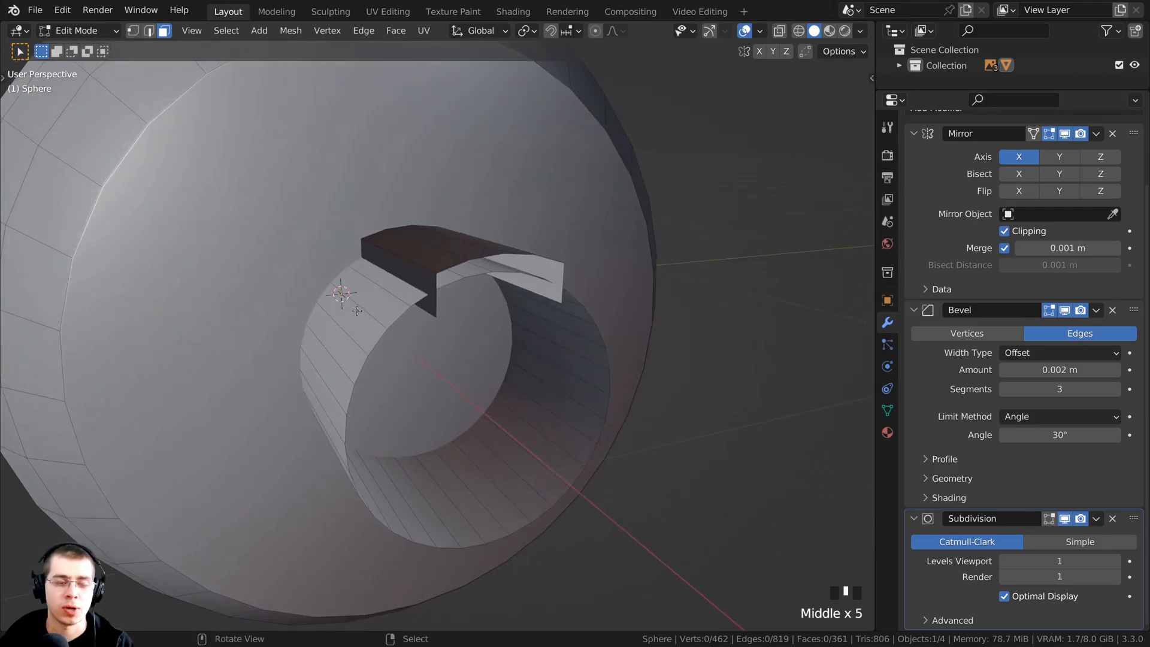
left_click(132, 31)
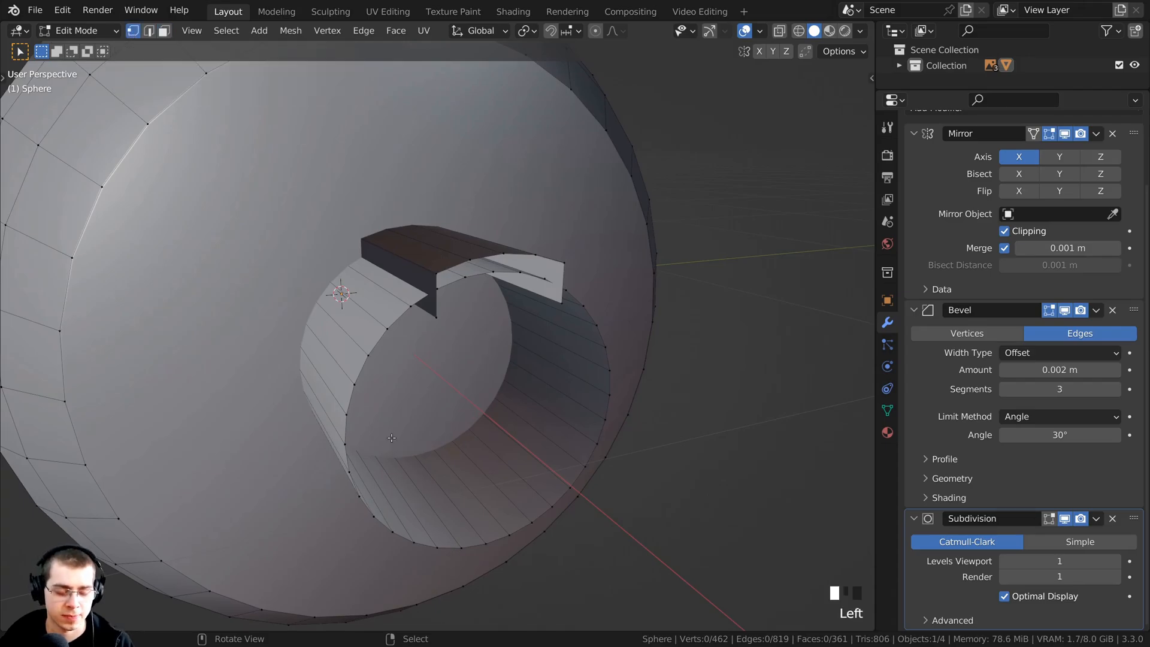
right_click(376, 340, "alt")
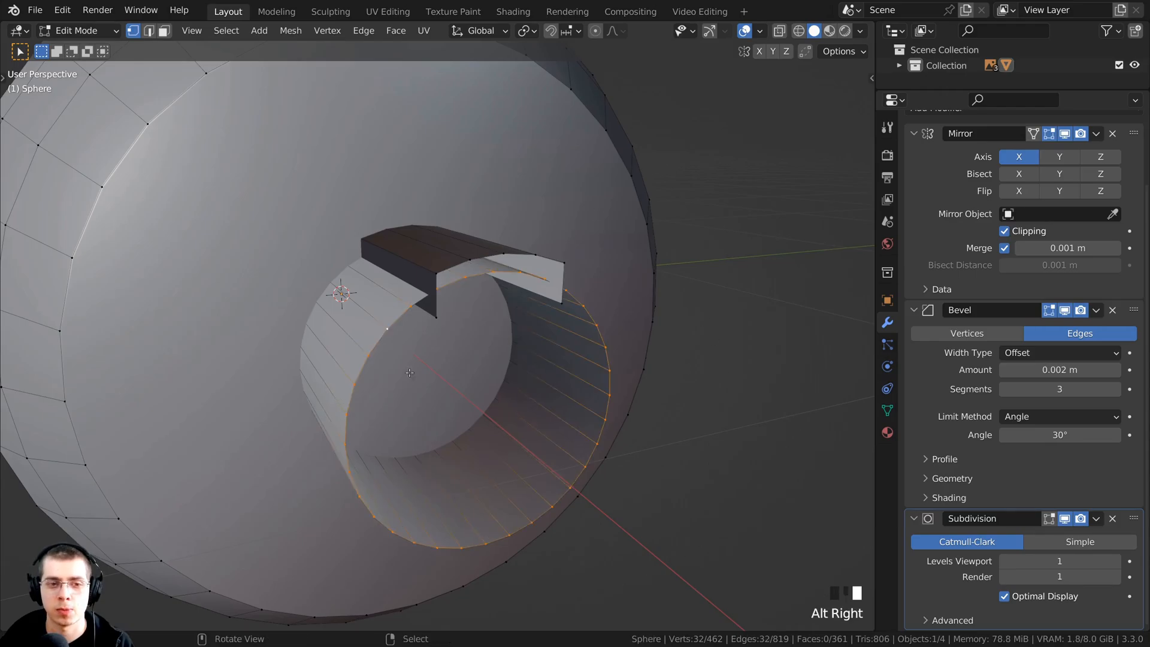
scroll(439, 308, "down", 2)
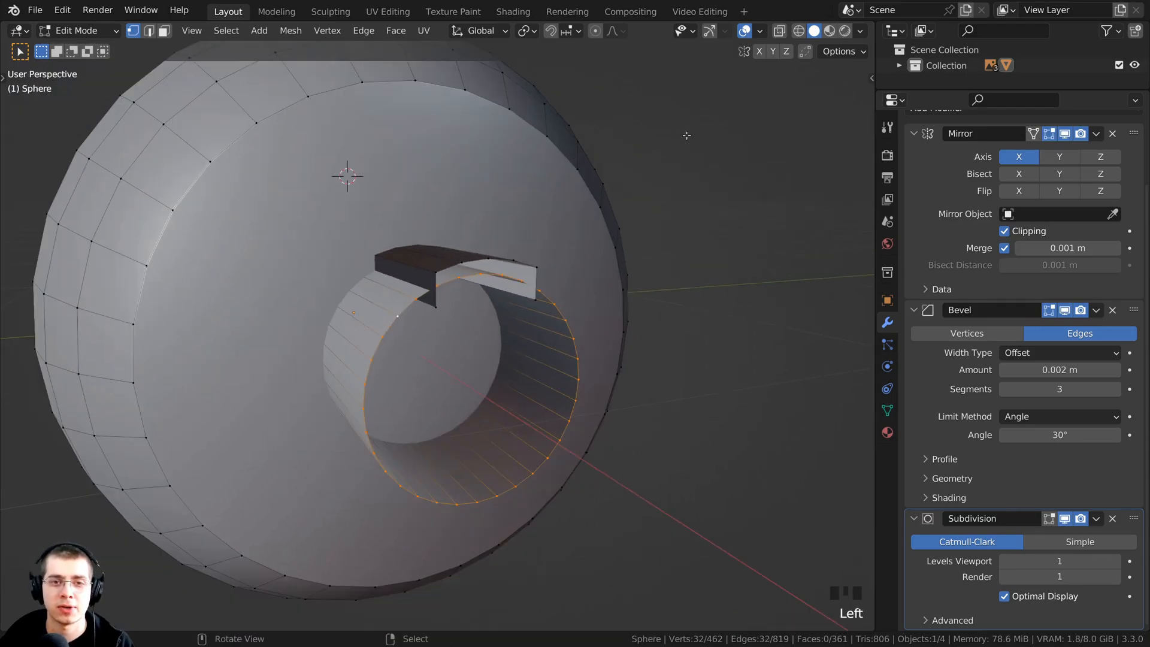
left_click(715, 222)
left_click(715, 222)
middle_click_drag(547, 479, 577, 479)
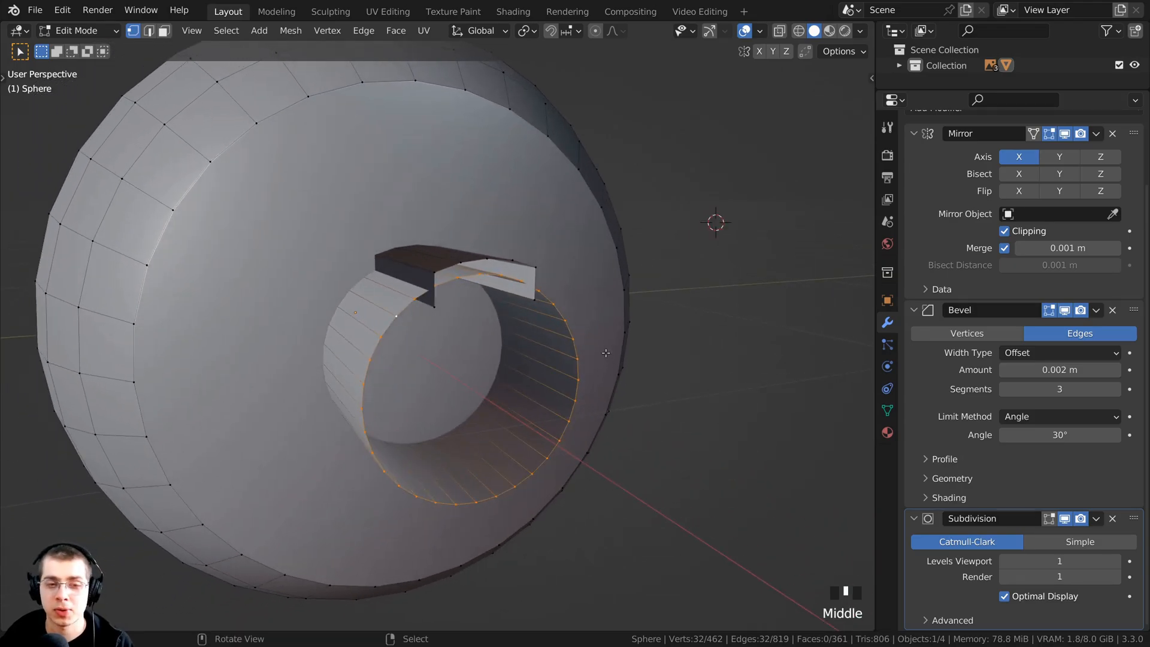
key("shift+s")
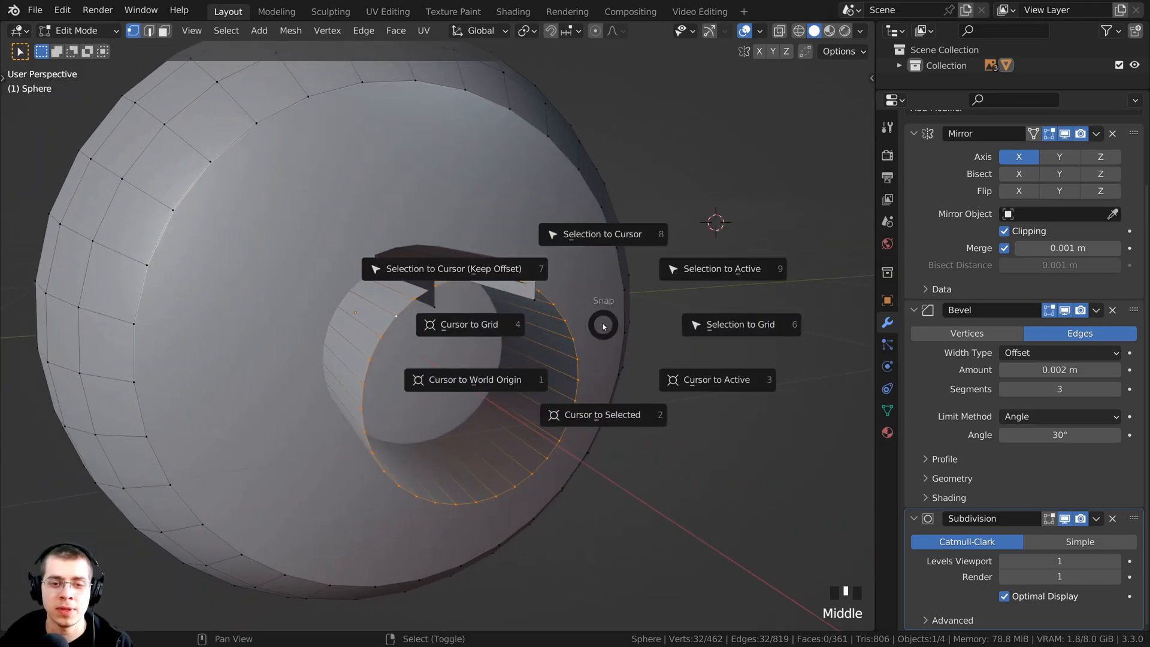
left_click(594, 421)
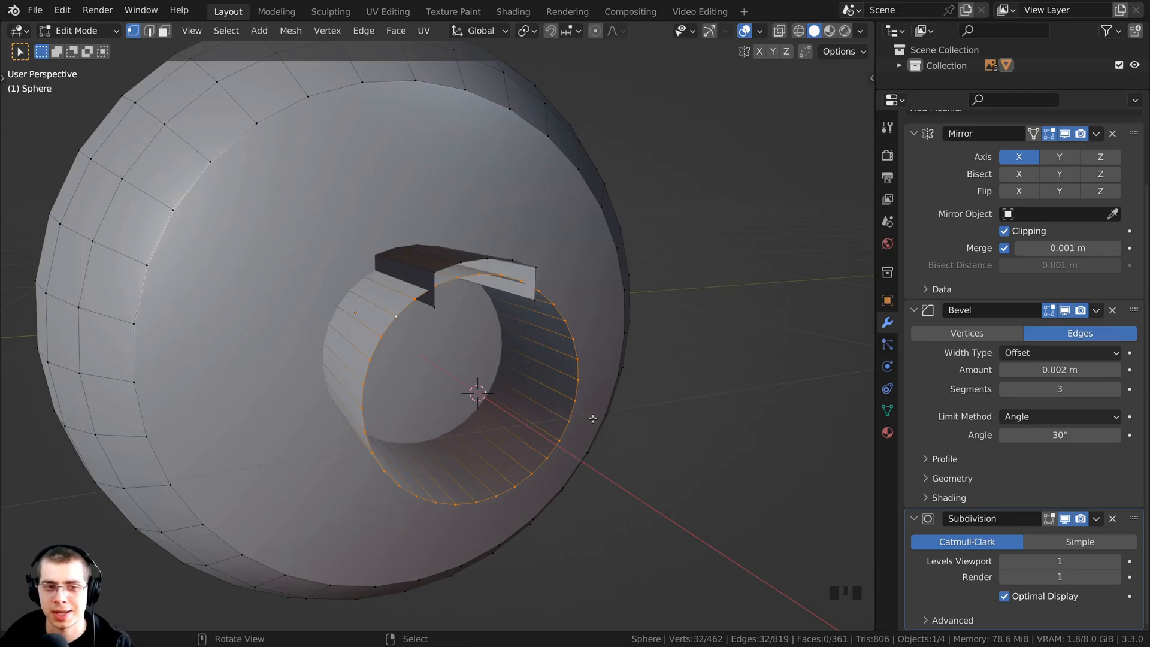
middle_click_drag(594, 419, 507, 401)
middle_click_drag(359, 357, 450, 401)
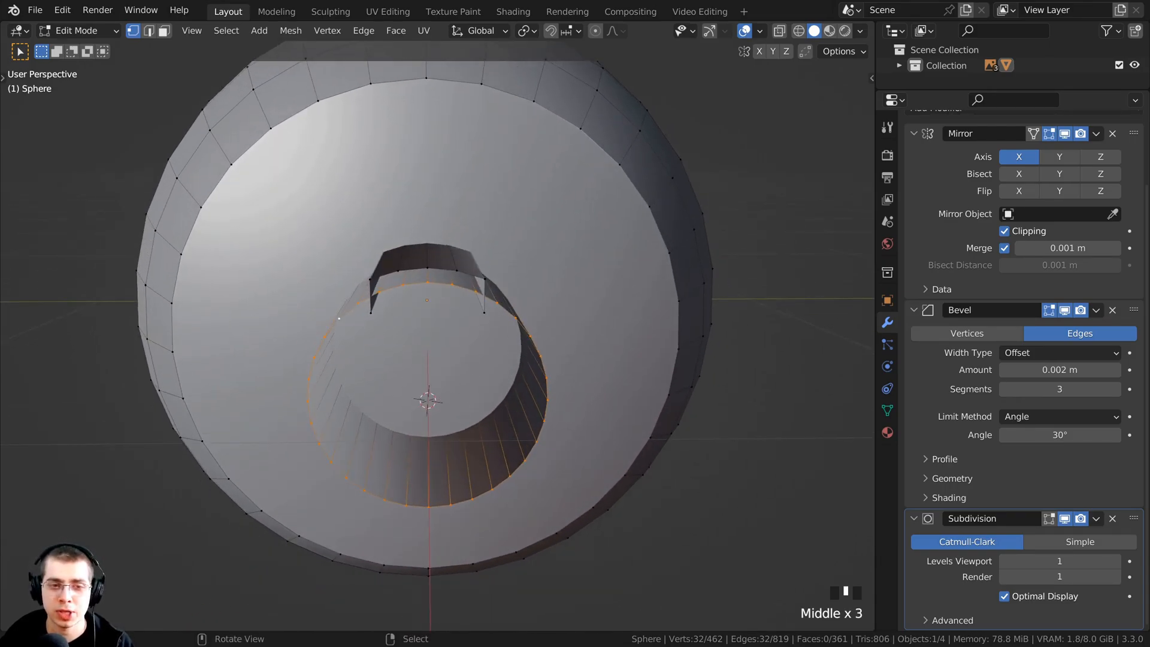
key("r")
right_click(339, 329)
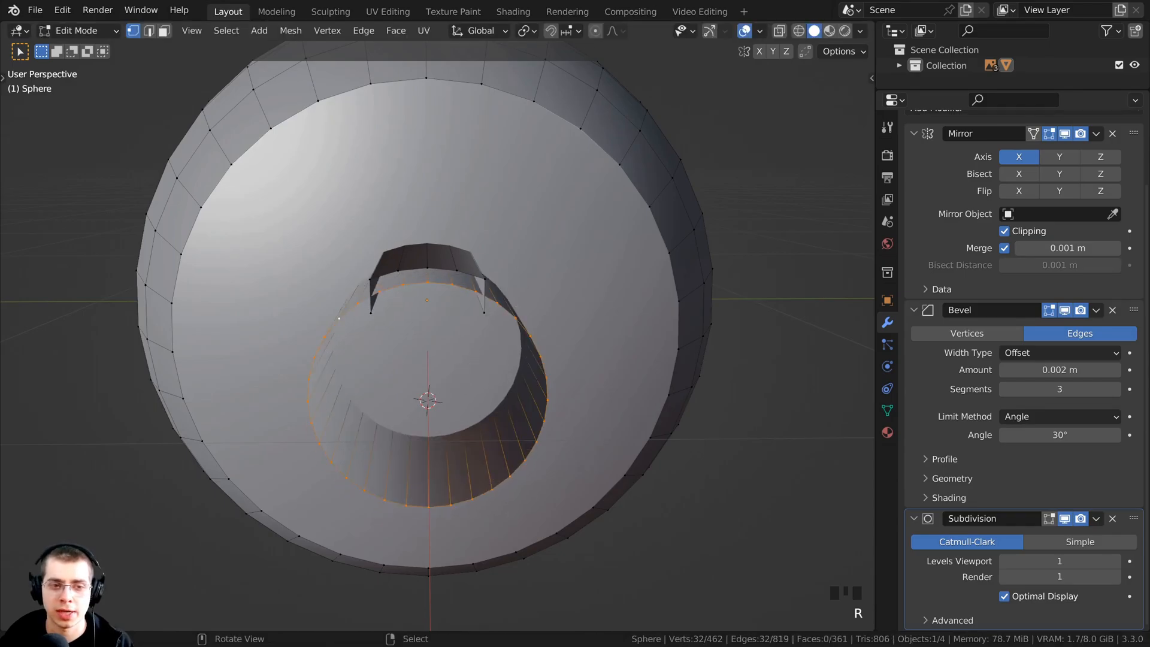
key("r")
right_click(438, 421)
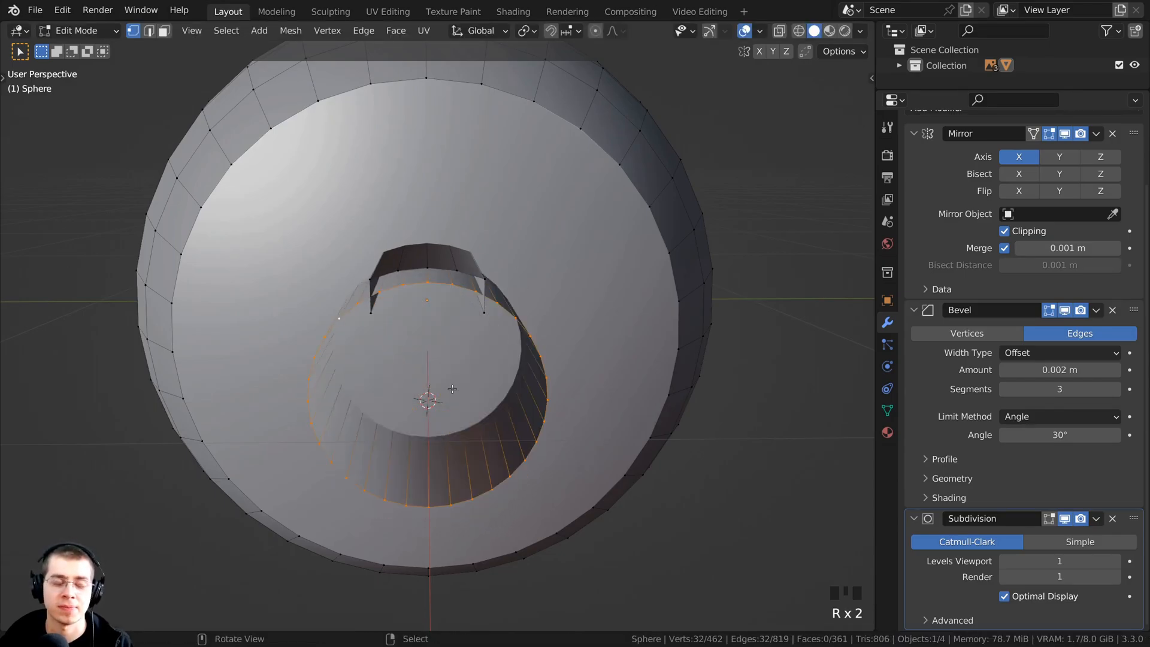
middle_click_drag(452, 388, 420, 227)
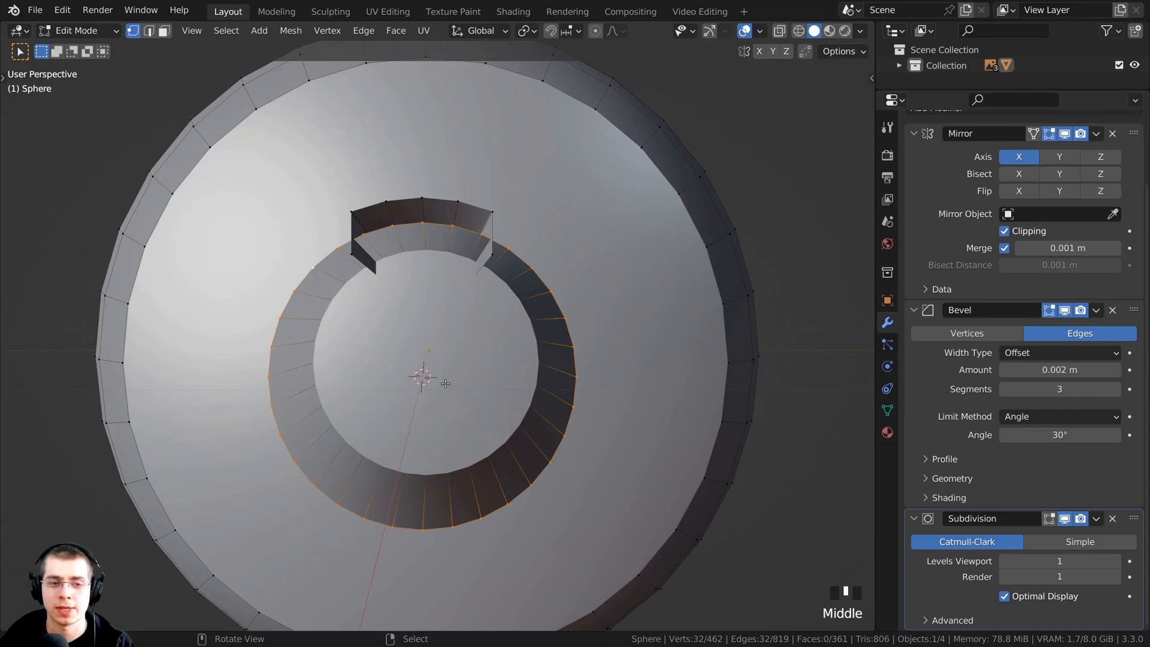
middle_click_drag(426, 361, 442, 384)
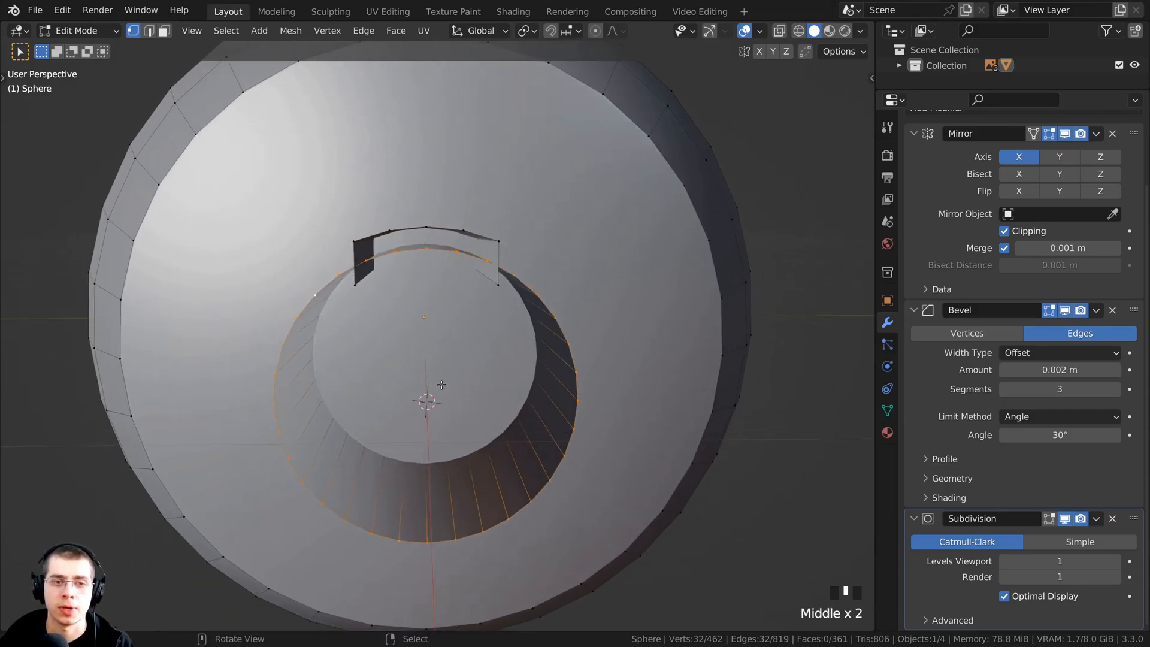
Set the transform pivot point to 3D Cursor.
left_click(530, 33)
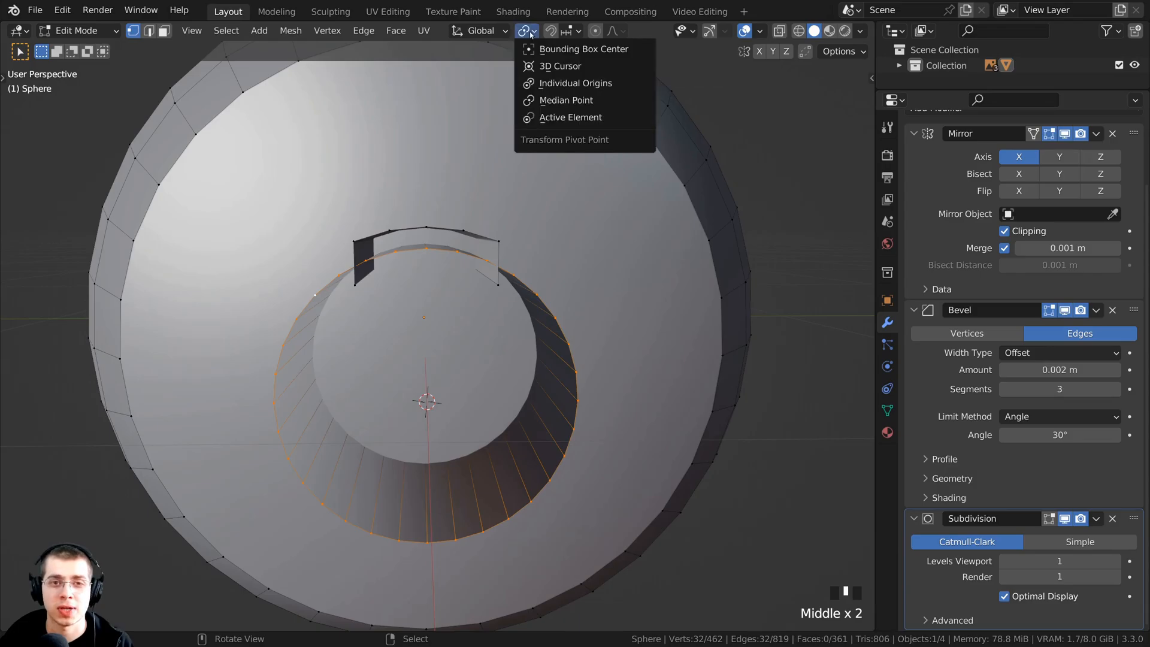
left_click(545, 67)
middle_click_drag(506, 174, 497, 194)
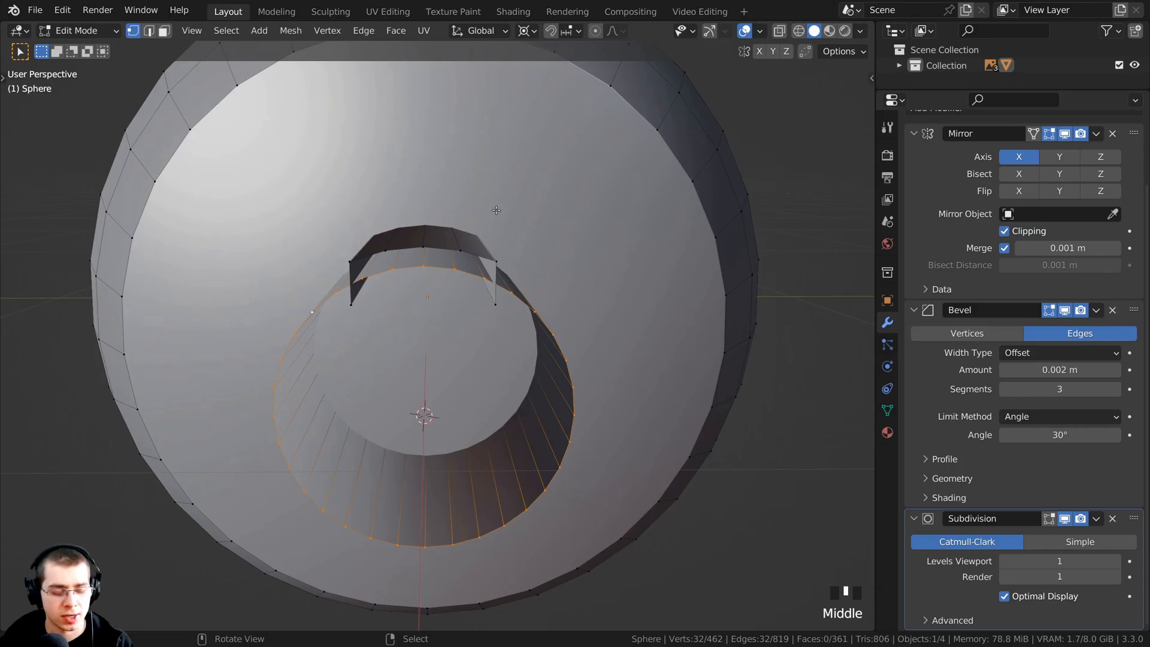
Deselect everything and select only the curved bracket piece above the cylinder with all its linked geometry.
key("a")
middle_click_drag(498, 225, 488, 283)
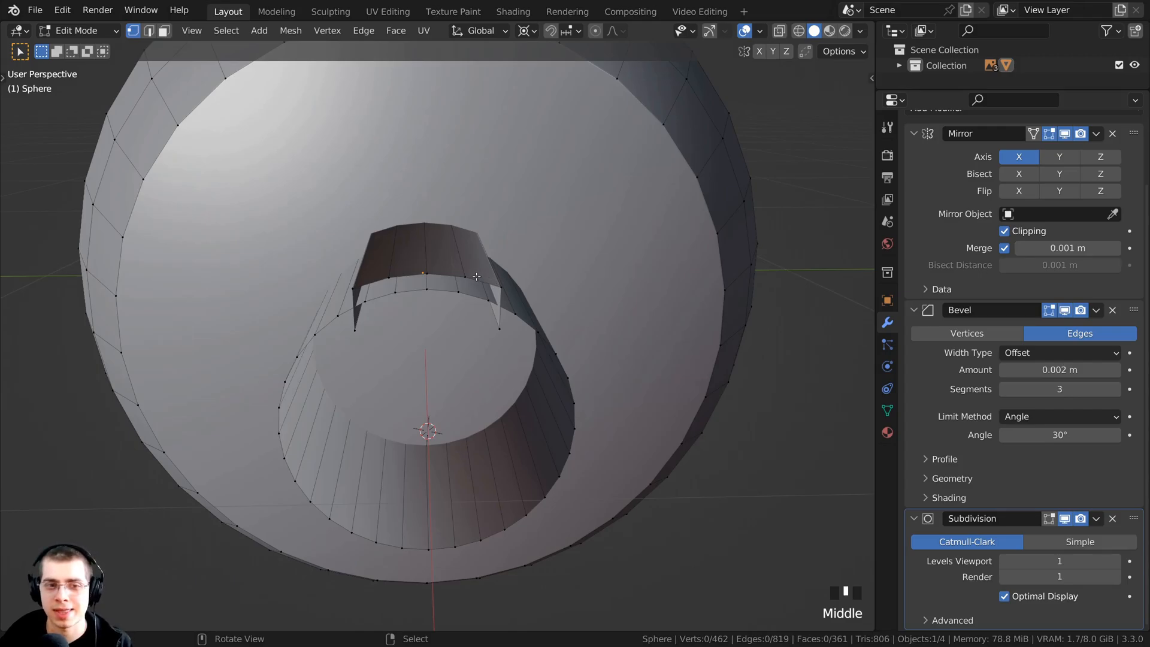
key("l")
middle_click_drag(476, 276, 500, 219)
scroll(503, 272, "down", 2)
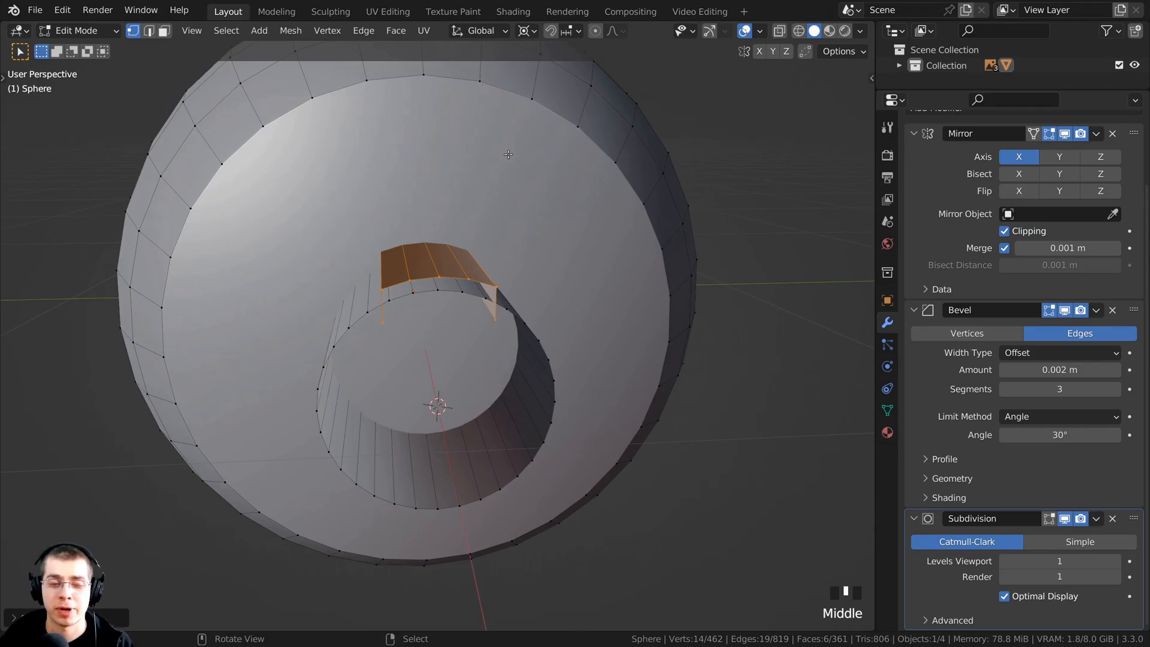
key("r")
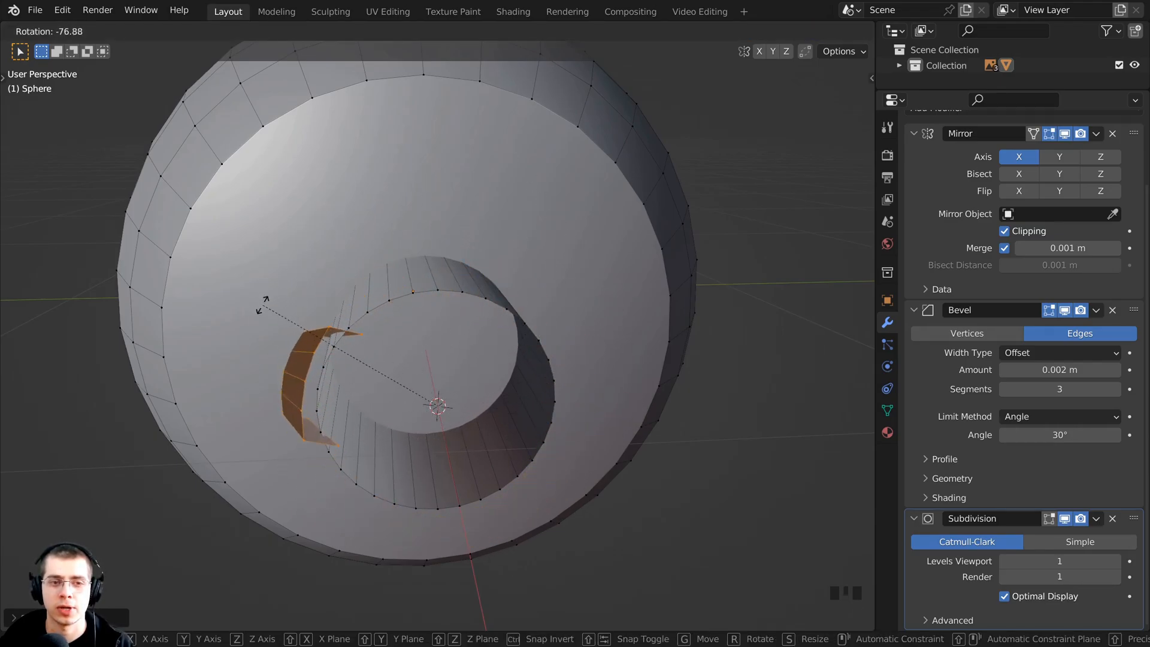
left_click(437, 207)
middle_click_drag(438, 207, 514, 232)
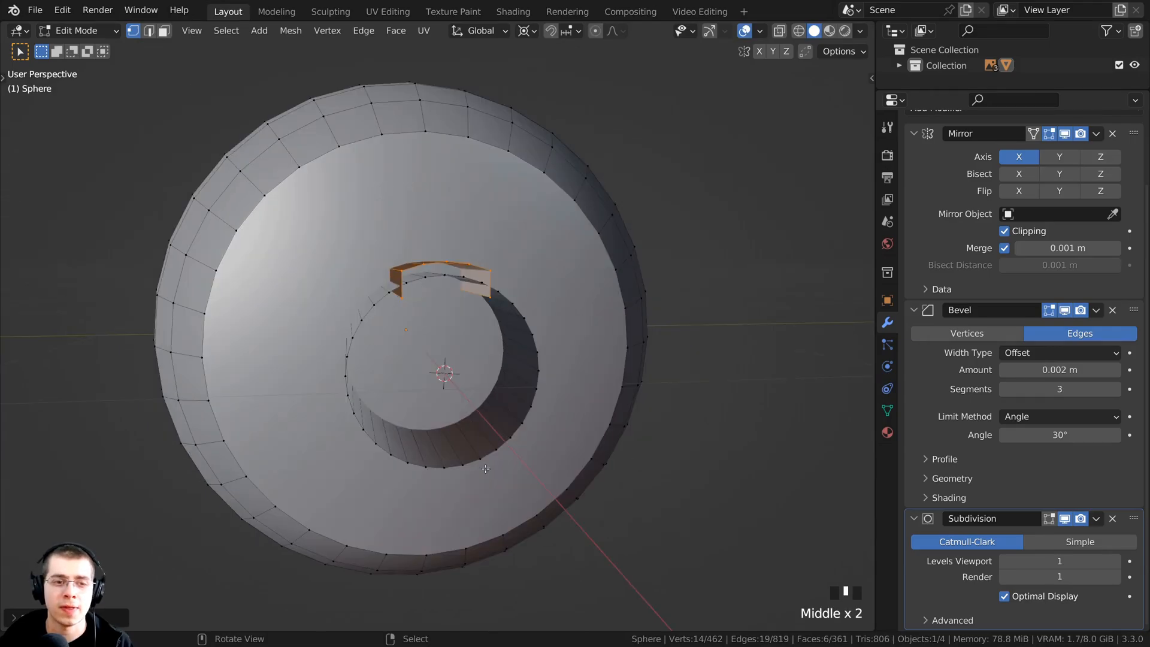
Duplicate the bracket in place and rotate the copy 90° about the global X axis around the 3D cursor.
middle_click_drag(553, 294, 530, 305)
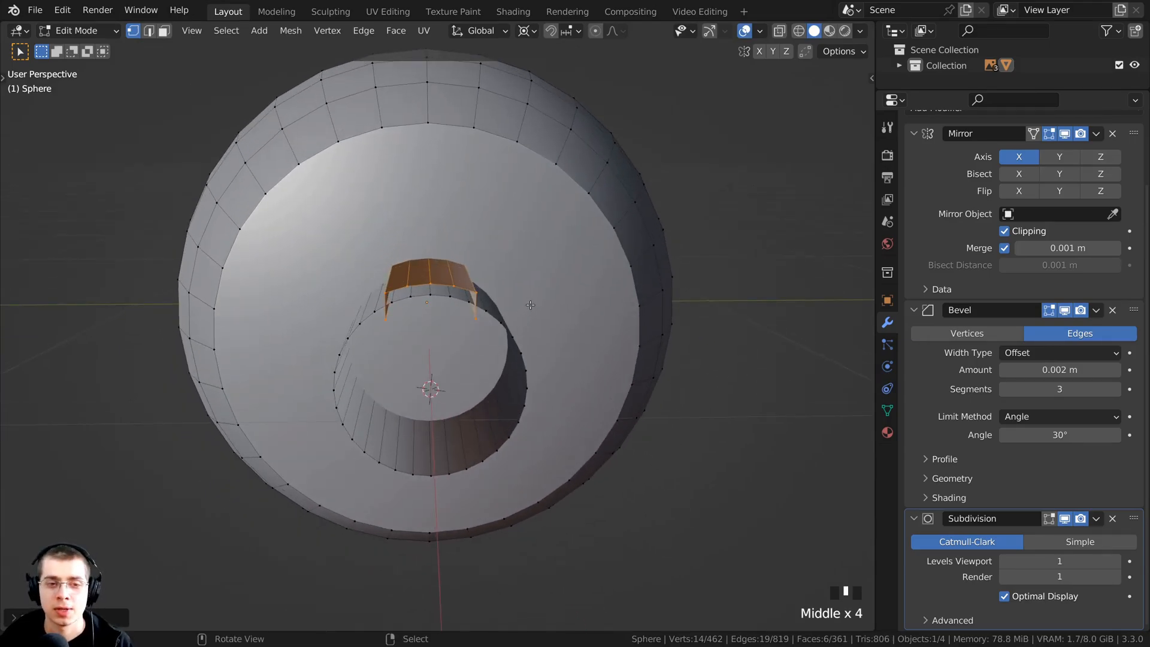
key("shift+d")
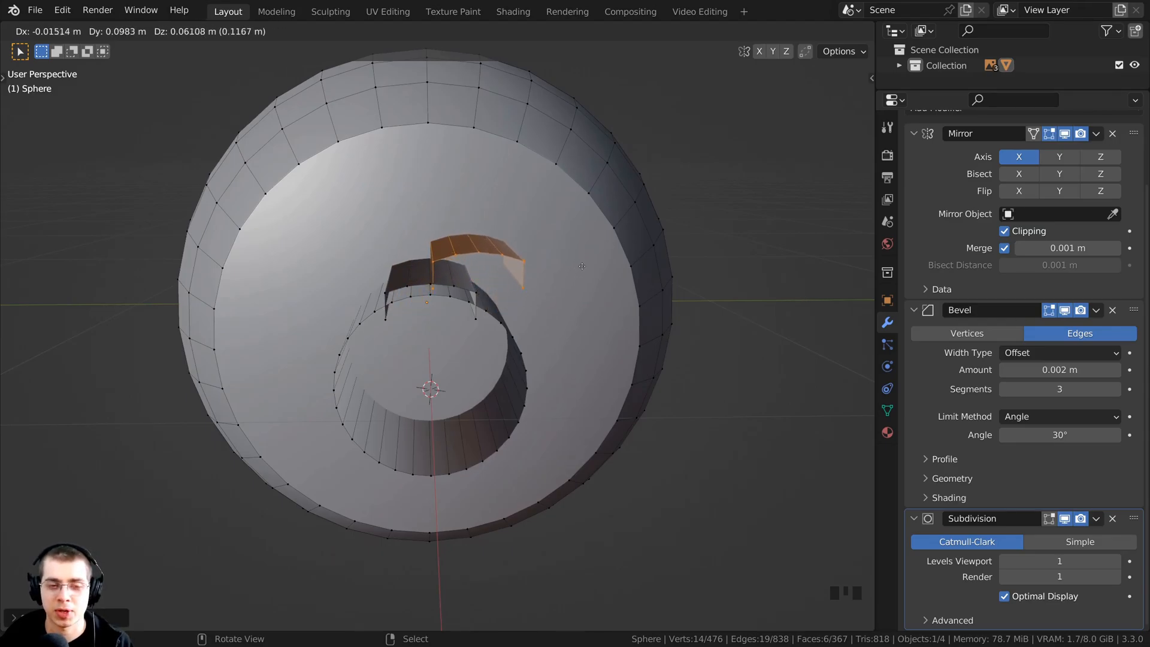
key("Escape")
key("r")
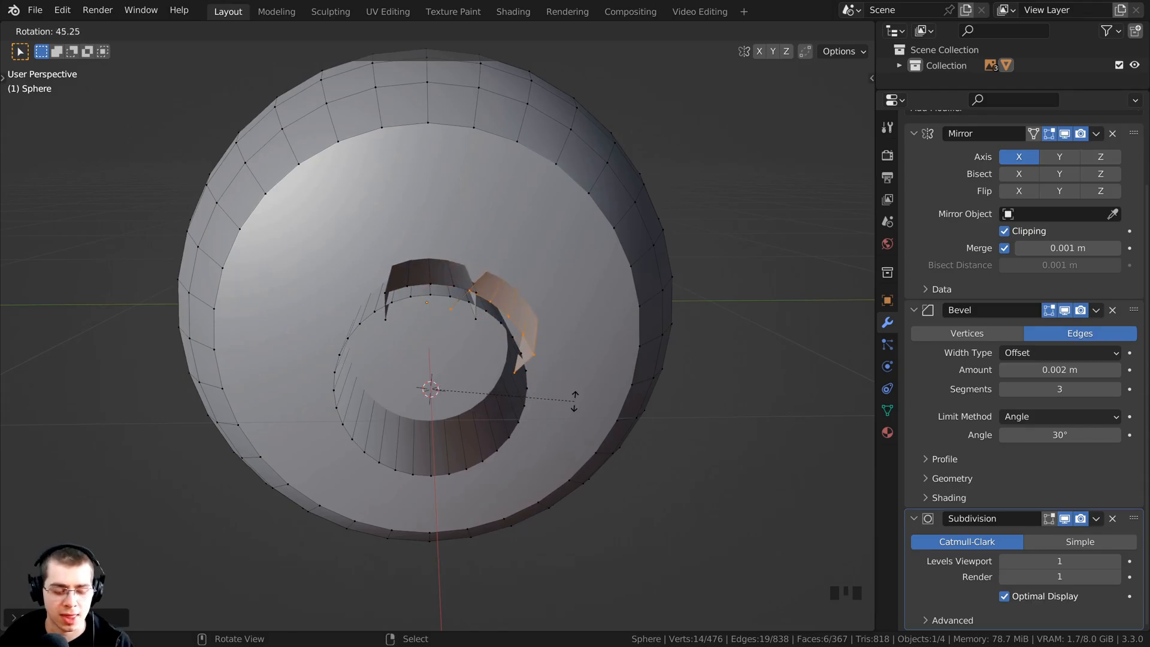
key("x")
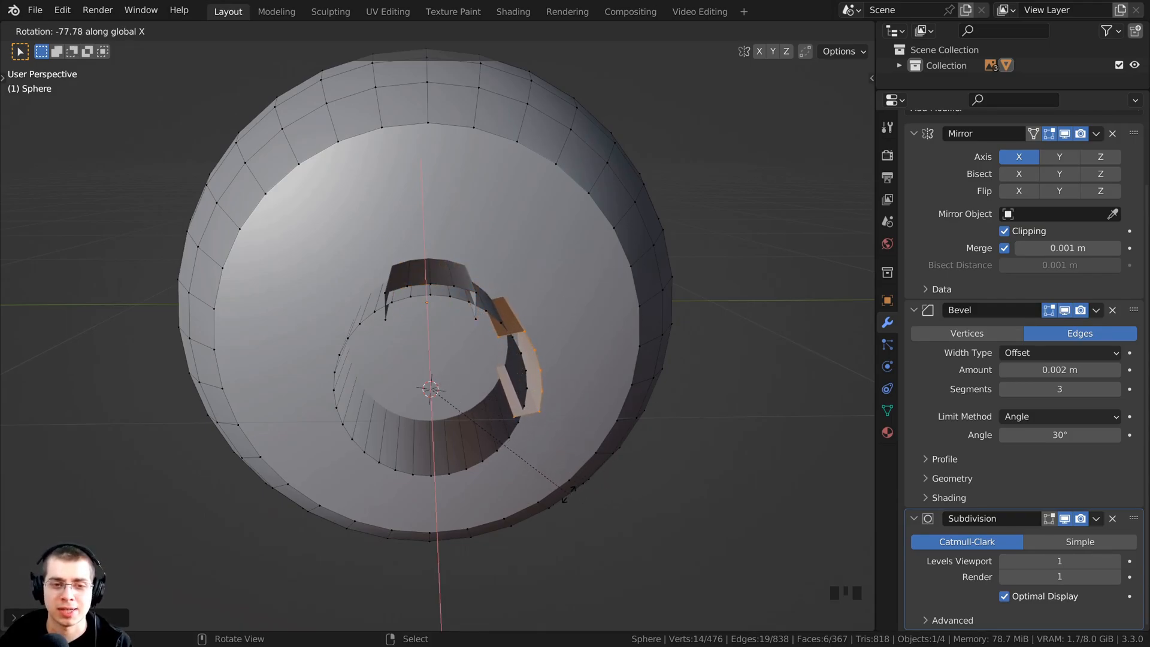
type("90")
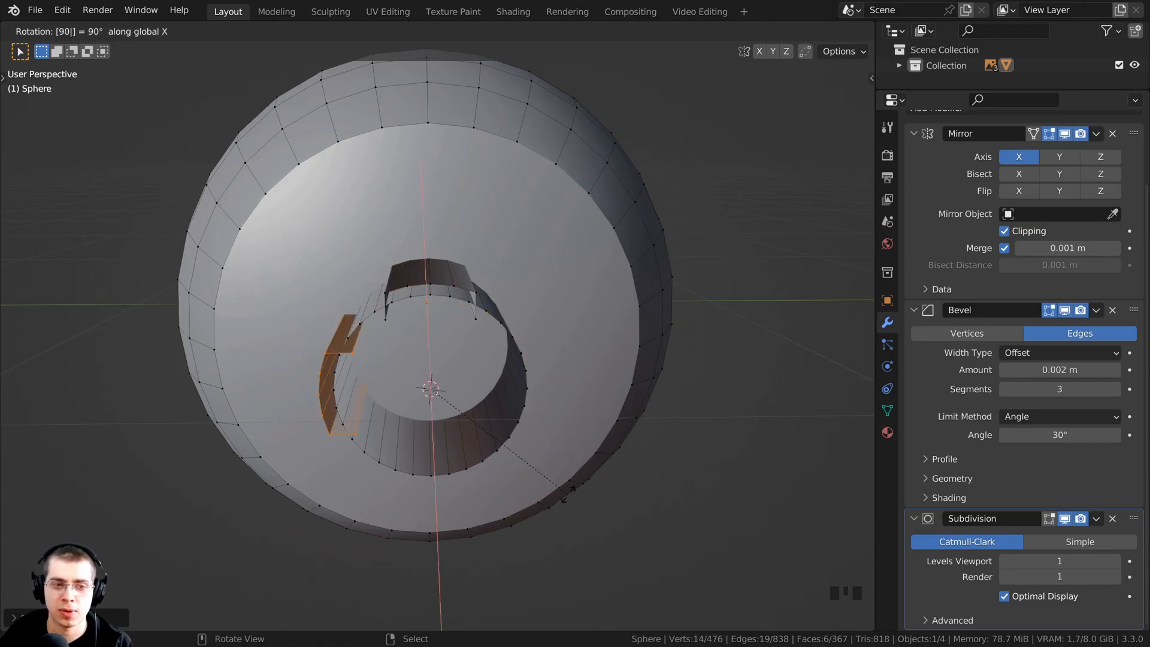
key("Return")
middle_click_drag(537, 417, 582, 405)
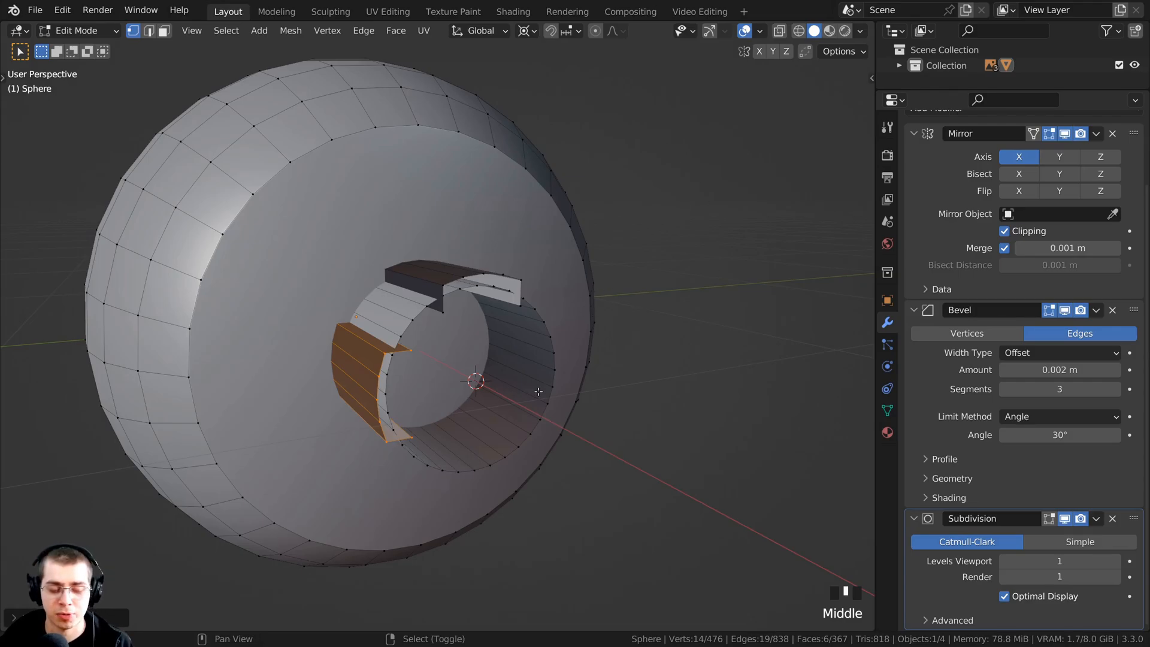
Repeat the duplicate-and-rotate operation twice so four brackets surround the cylinder at 90° intervals.
key("shift+r")
middle_click_drag(539, 391, 347, 326)
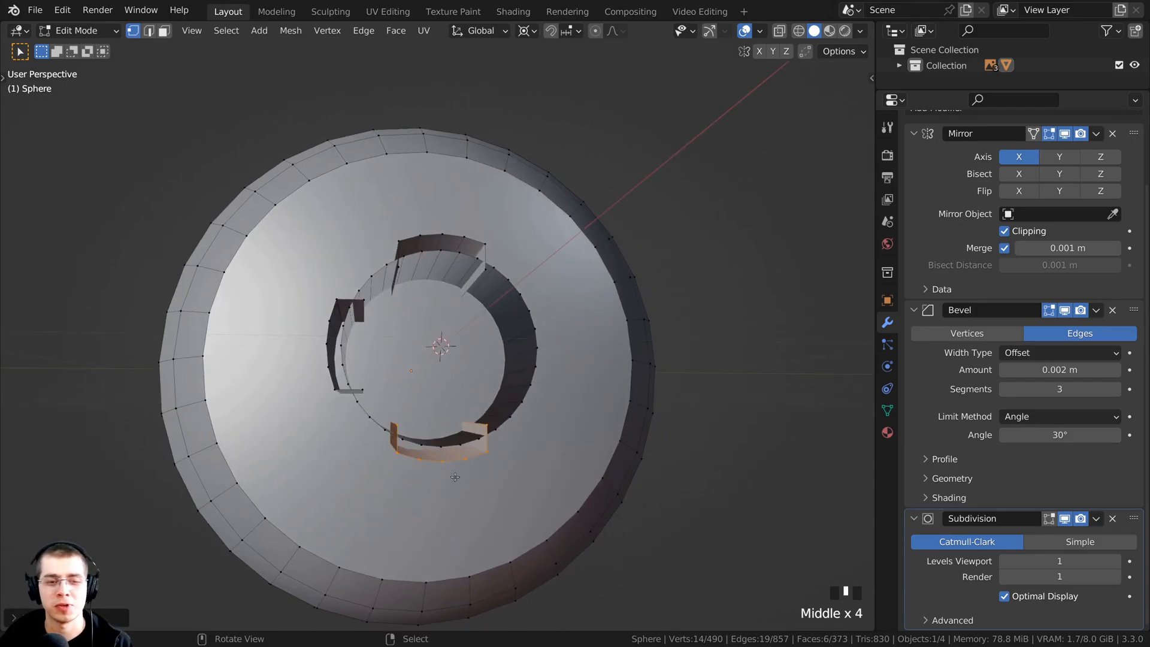
middle_click_drag(455, 477, 444, 510)
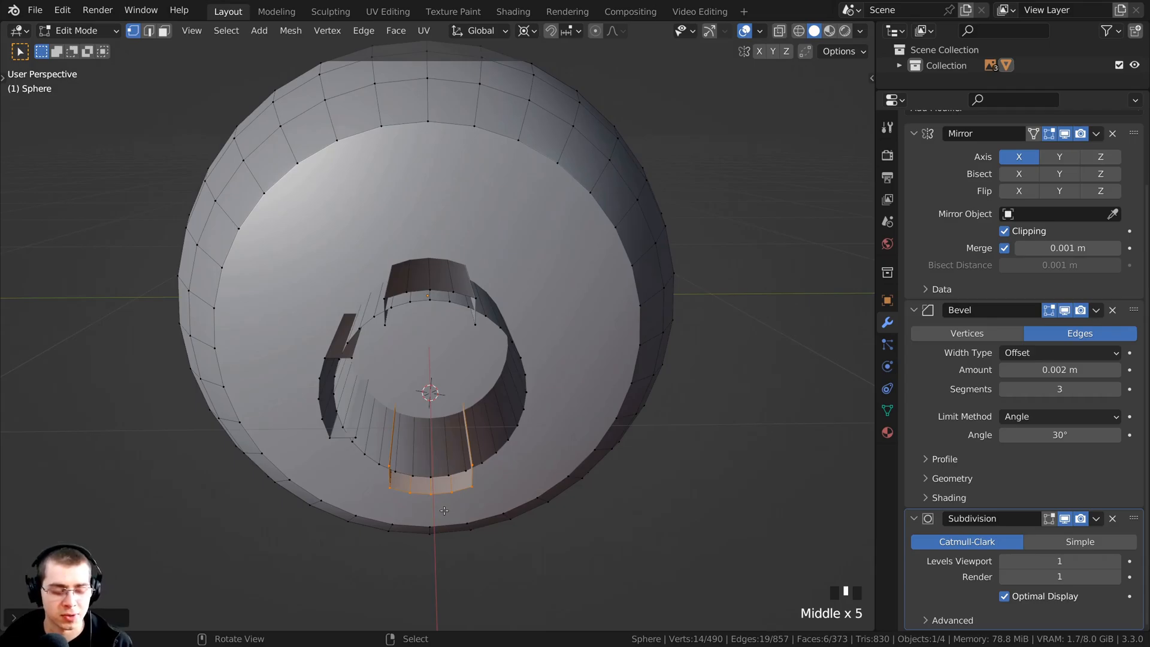
key("shift+r")
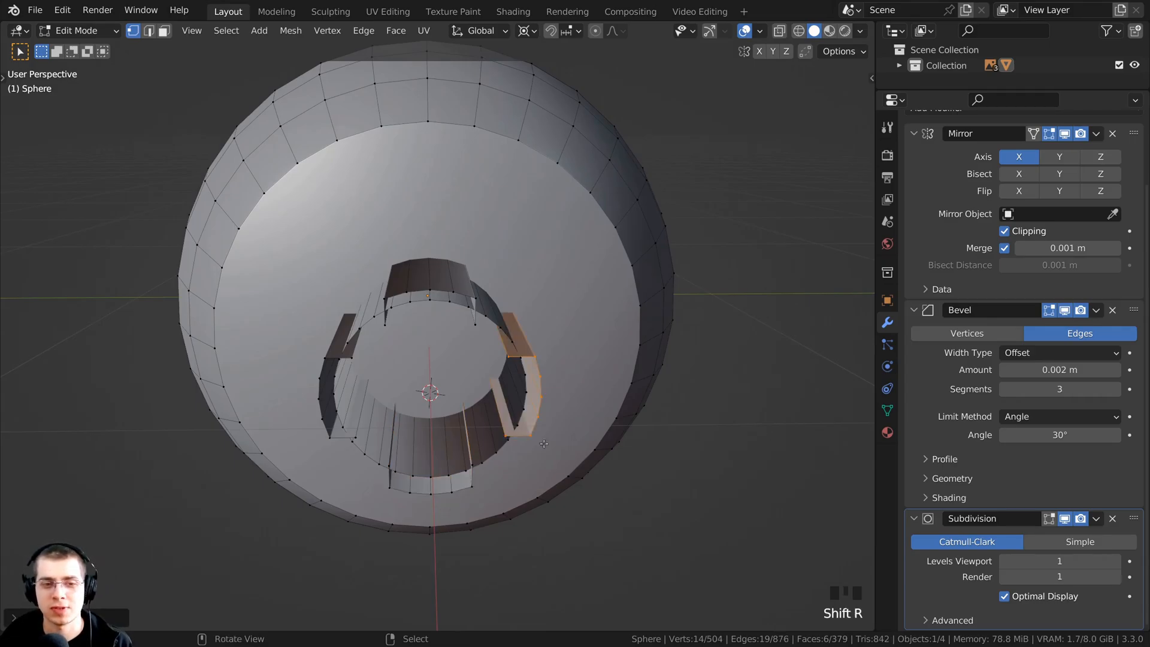
Examine the shading and surfaces of the four brackets around the cylinder from close up.
scroll(446, 508, "down", 2)
middle_click_drag(447, 507, 414, 252)
scroll(524, 288, "up", 2)
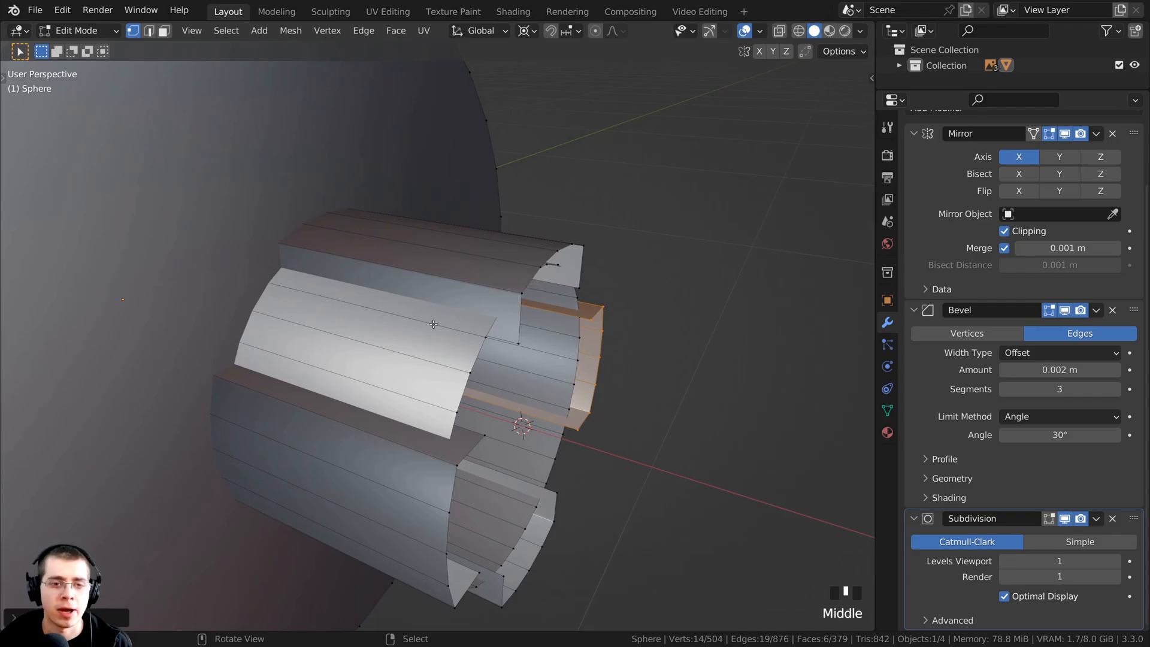
scroll(433, 324, "up", 1)
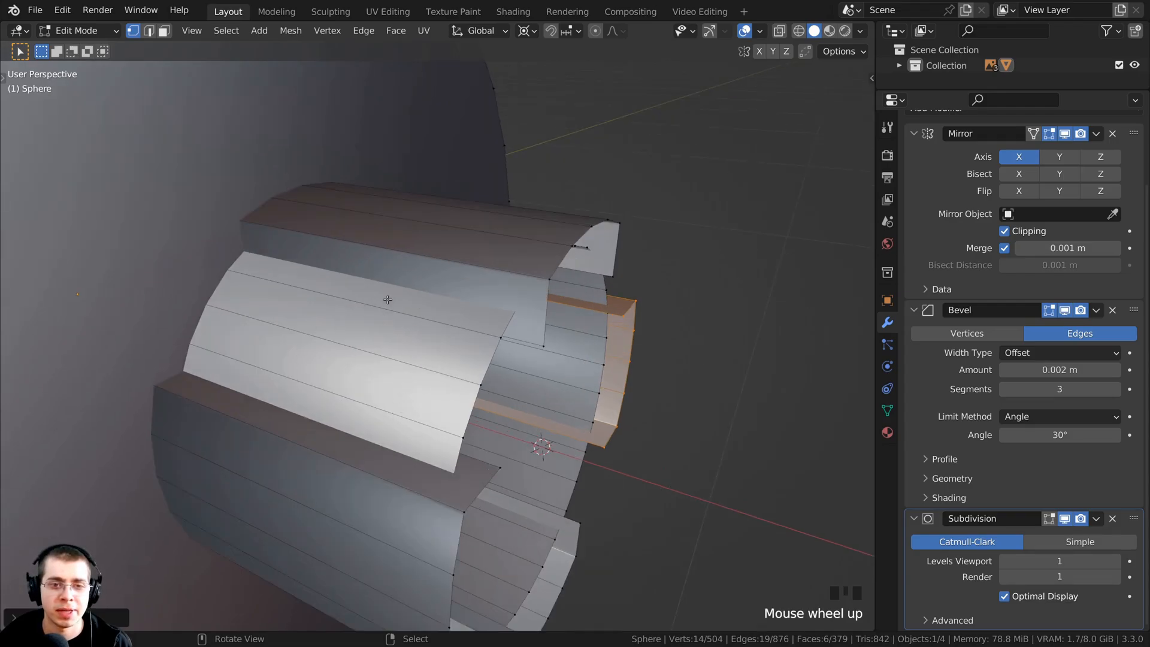
middle_click_drag(405, 309, 415, 257)
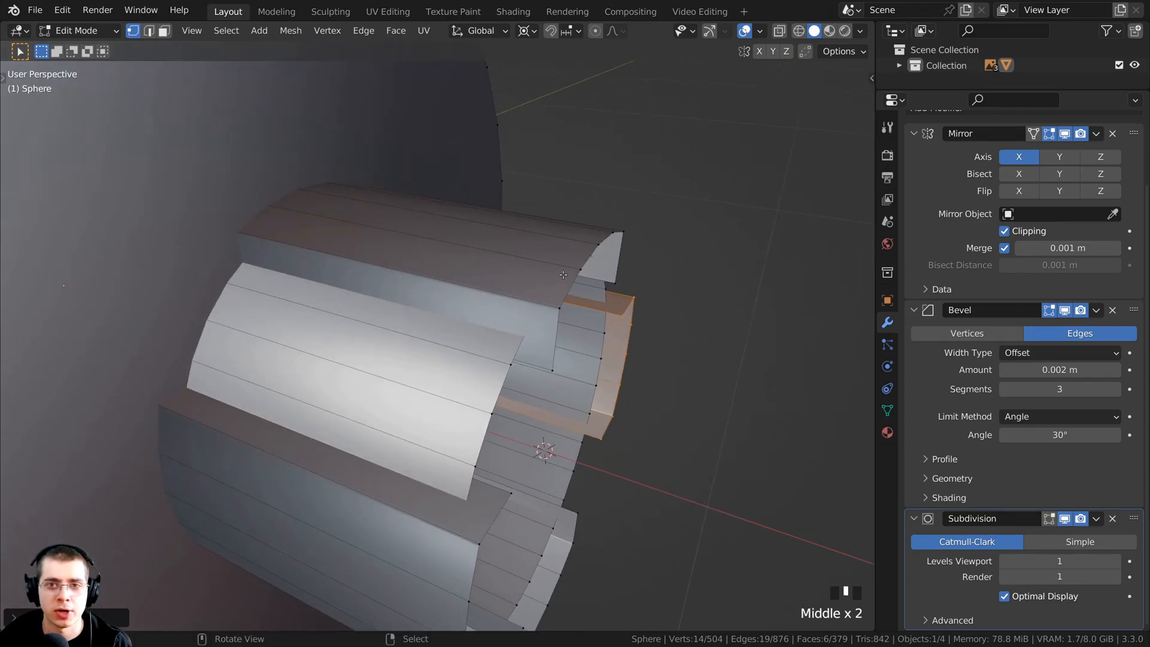
middle_click_drag(559, 270, 463, 209)
scroll(417, 231, "up", 1)
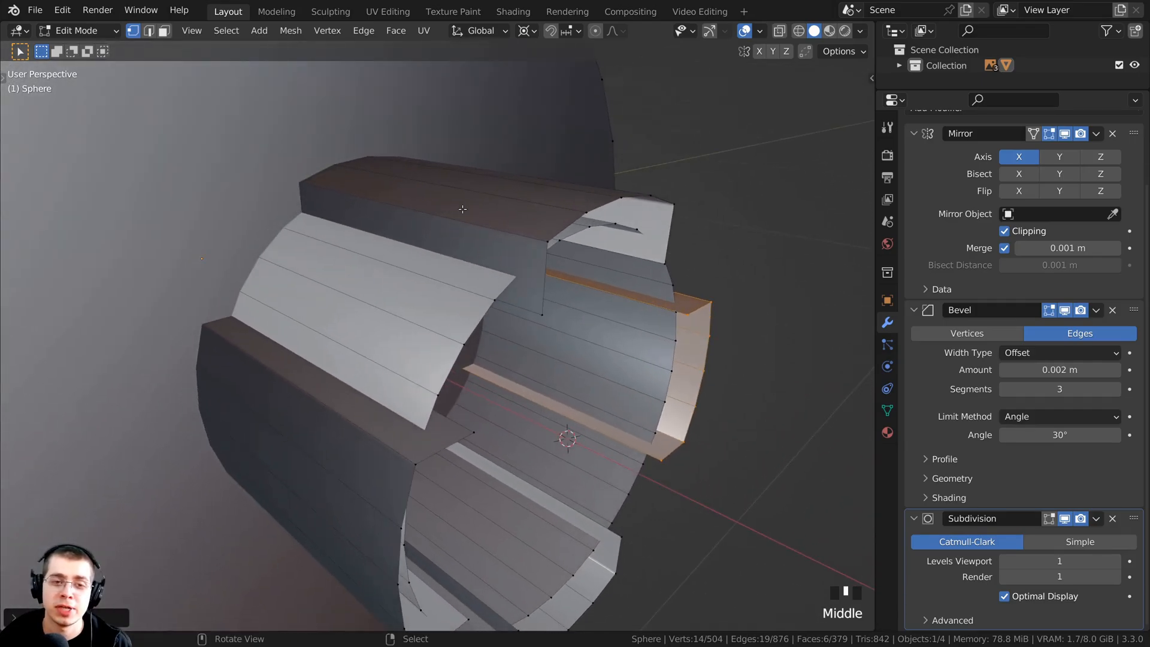
middle_click_drag(456, 272, 475, 225, "shift")
scroll(475, 224, "down", 1)
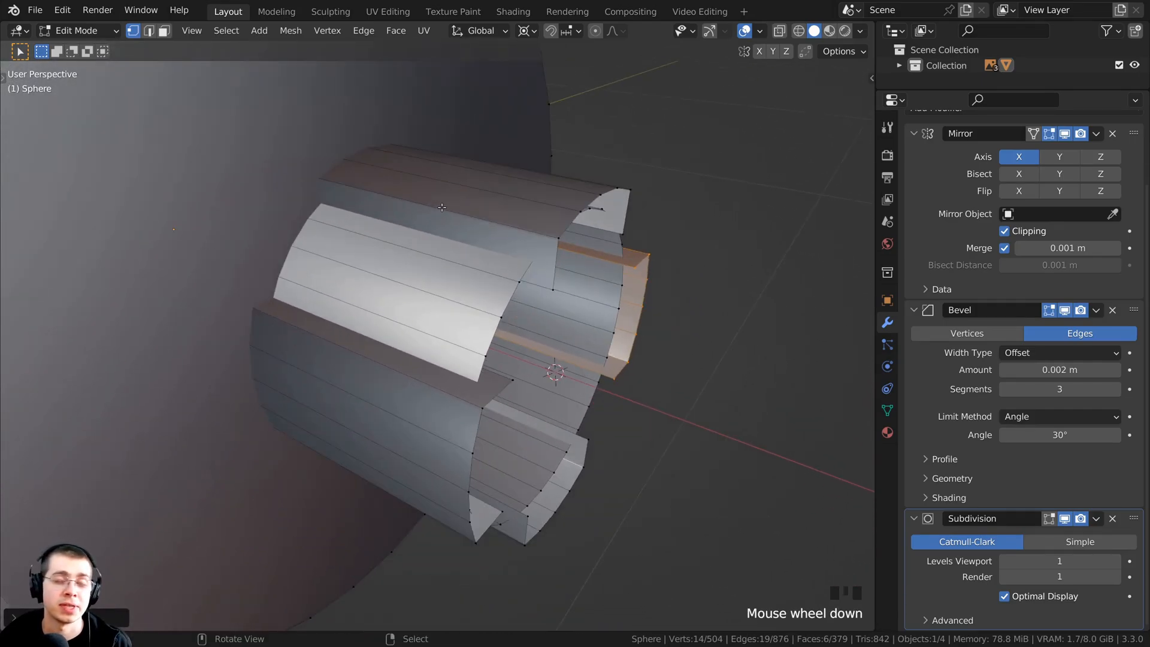
scroll(453, 207, "up", 1)
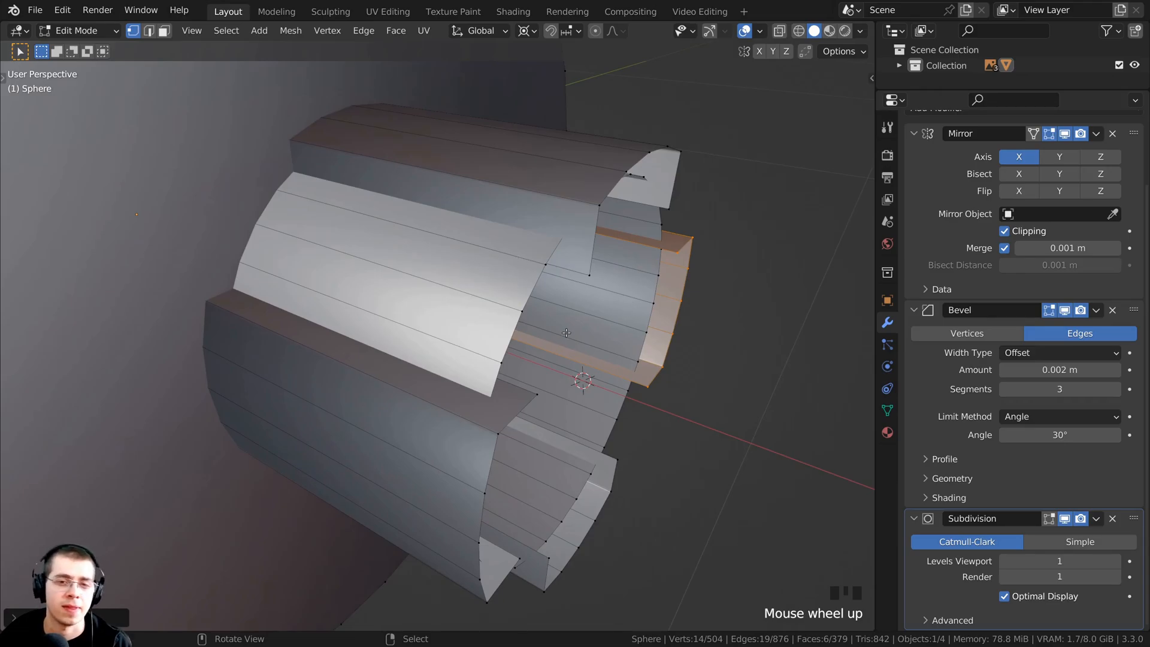
middle_click_drag(566, 333, 315, 349, "shift")
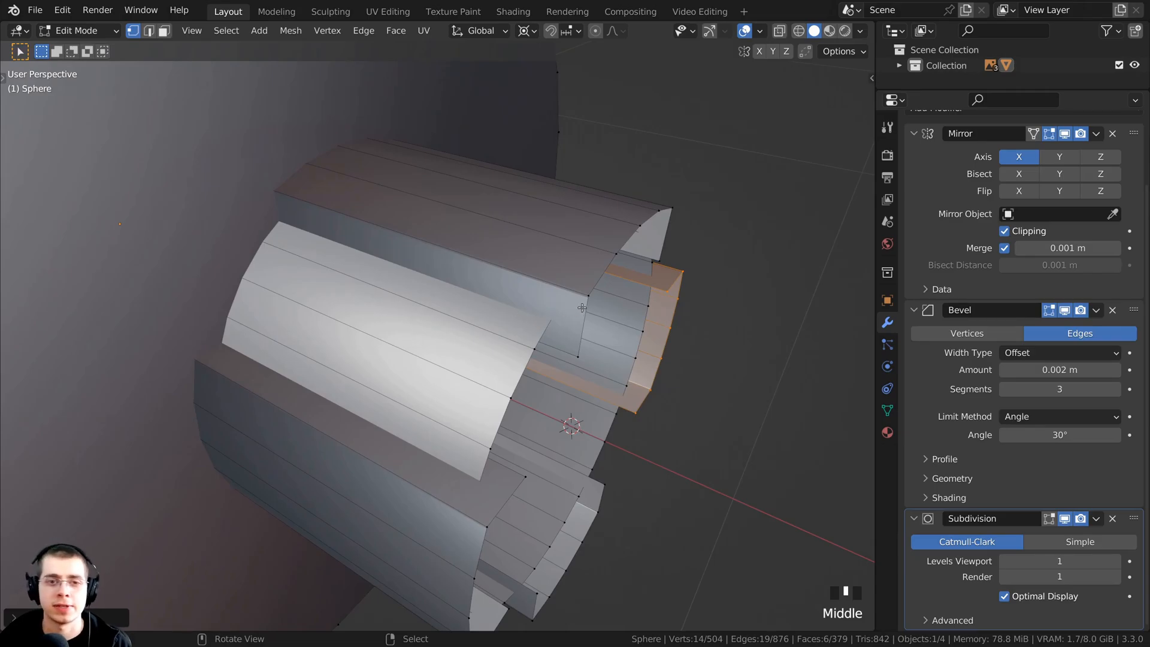
middle_click_drag(590, 308, 524, 223, "shift")
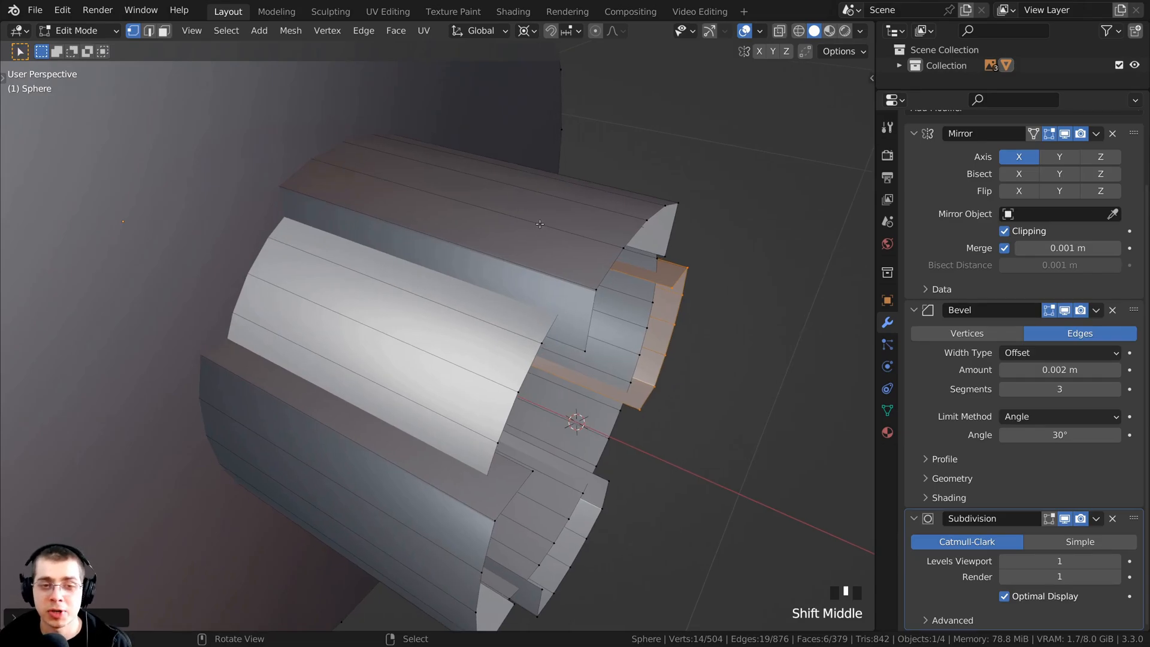
Switch to Object Mode and enable the Face Orientation overlay for the gap between the sphere and the outer disc.
key("Tab")
scroll(755, 293, "down", 4)
middle_click_drag(667, 278, 620, 274)
scroll(697, 315, "up", 2, "shift")
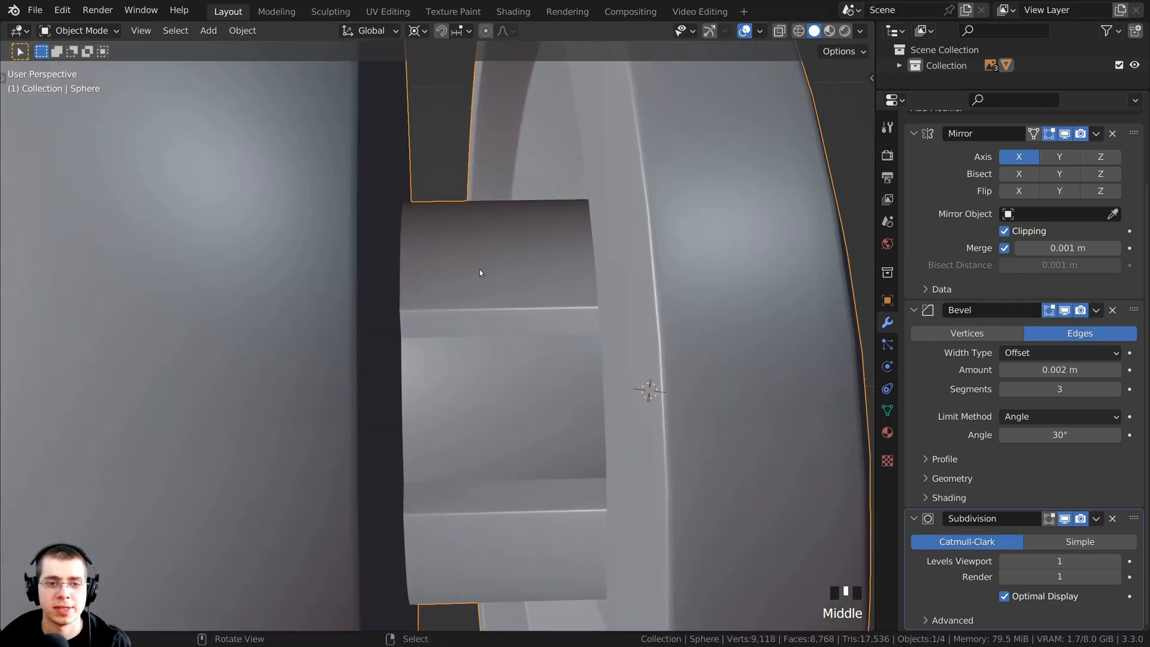
left_click(761, 31)
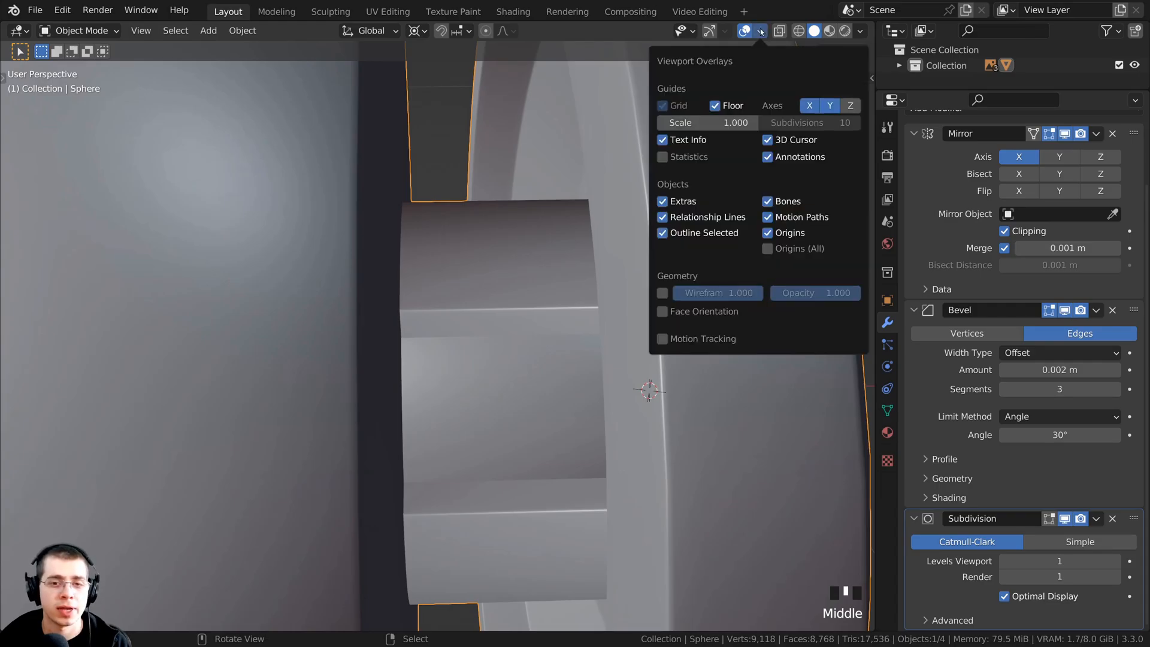
left_click(662, 311)
Examine the face orientation colours of the brackets compared with the cylinder and the surrounding body.
scroll(589, 334, "down", 3)
middle_click_drag(419, 401, 537, 318, "shift")
scroll(352, 420, "up", 2)
scroll(478, 337, "up", 1)
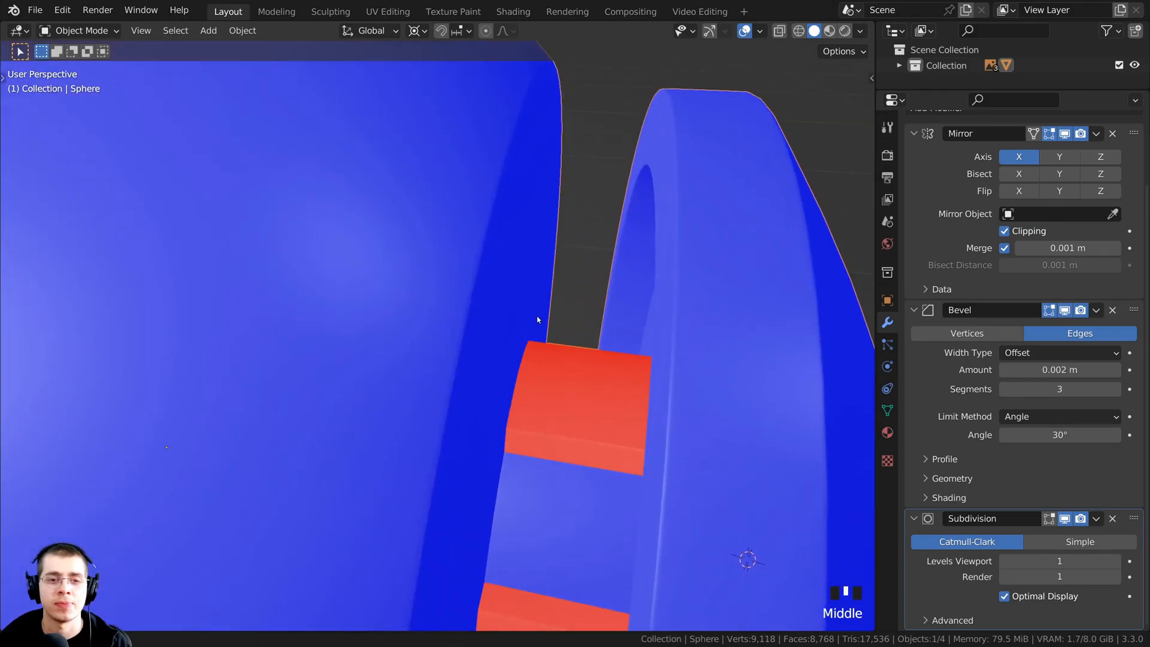
scroll(593, 208, "up", 4)
middle_click_drag(593, 208, 427, 236)
scroll(537, 328, "up", 3)
middle_click_drag(538, 329, 627, 318, "shift")
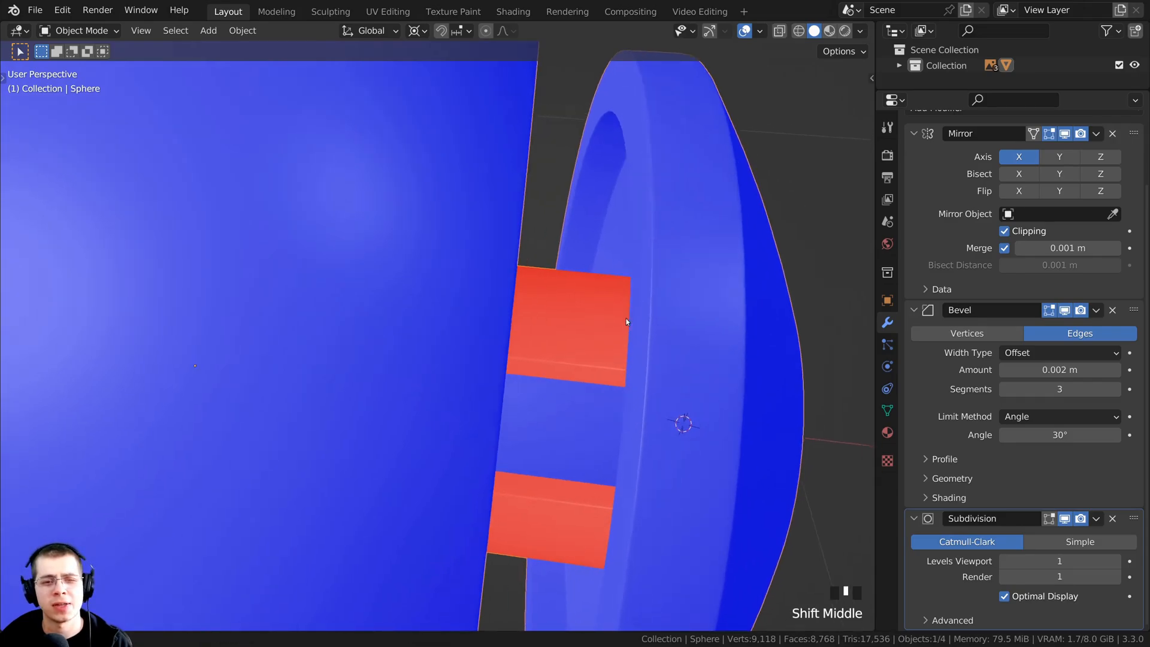
scroll(508, 259, "up", 2)
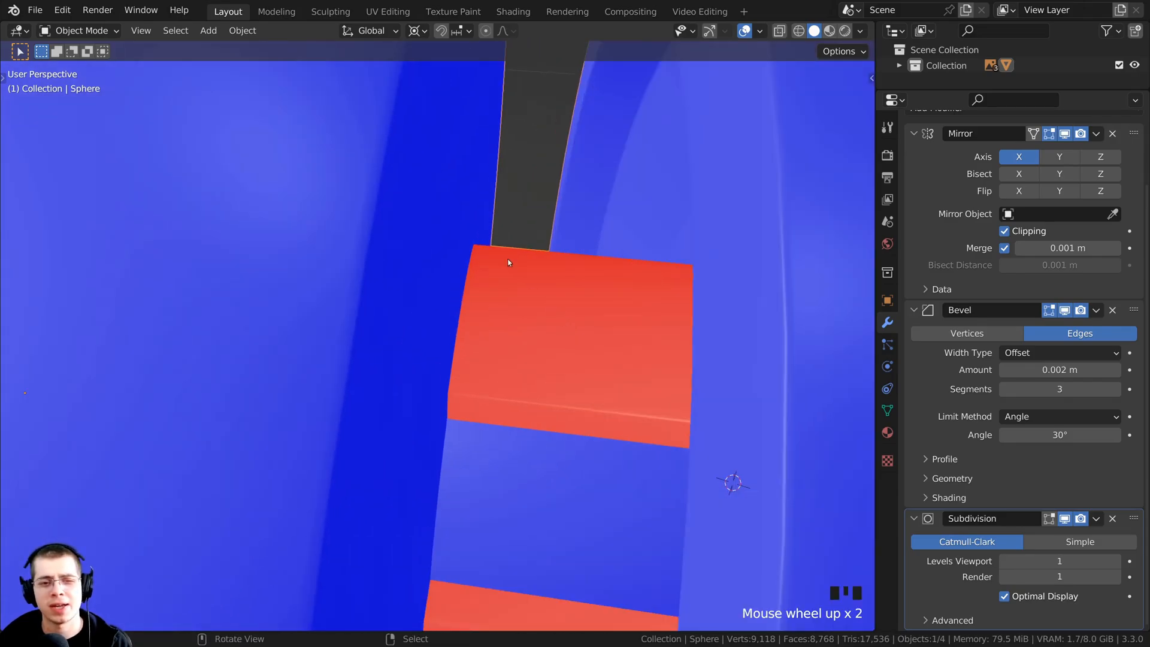
Disable the Face Orientation overlay and return the sphere object to Edit Mode.
left_click(759, 31)
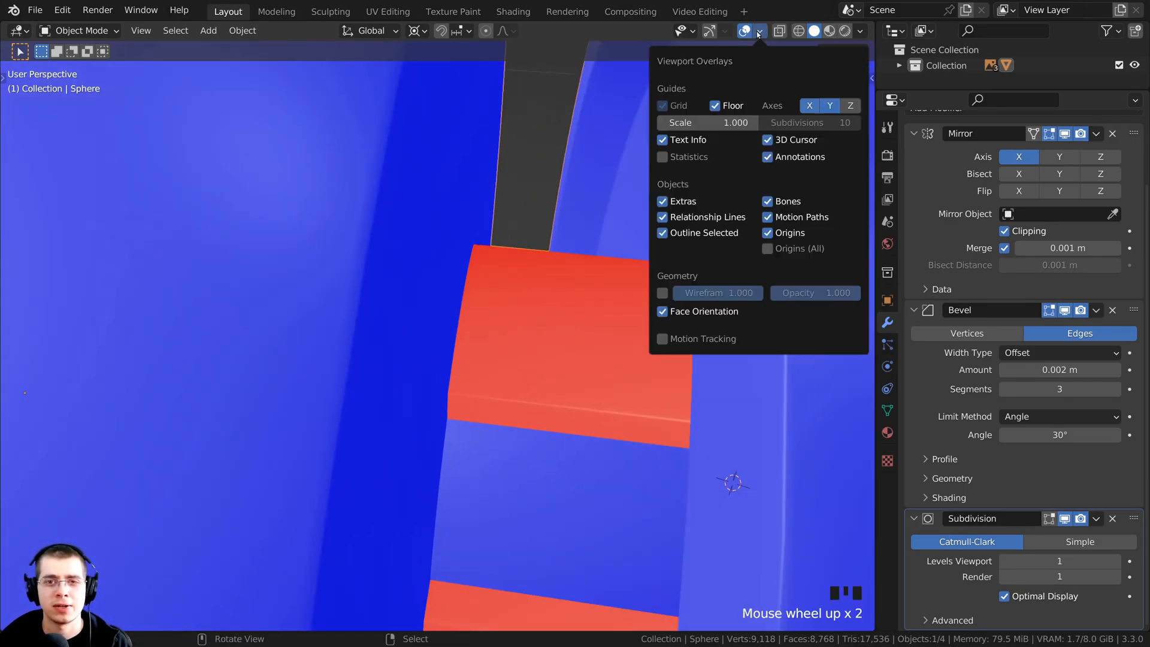
left_click(663, 311)
middle_click_drag(540, 461, 369, 342, "shift")
key("Tab")
key("Tab")
scroll(443, 366, "down", 3)
scroll(416, 294, "up", 4)
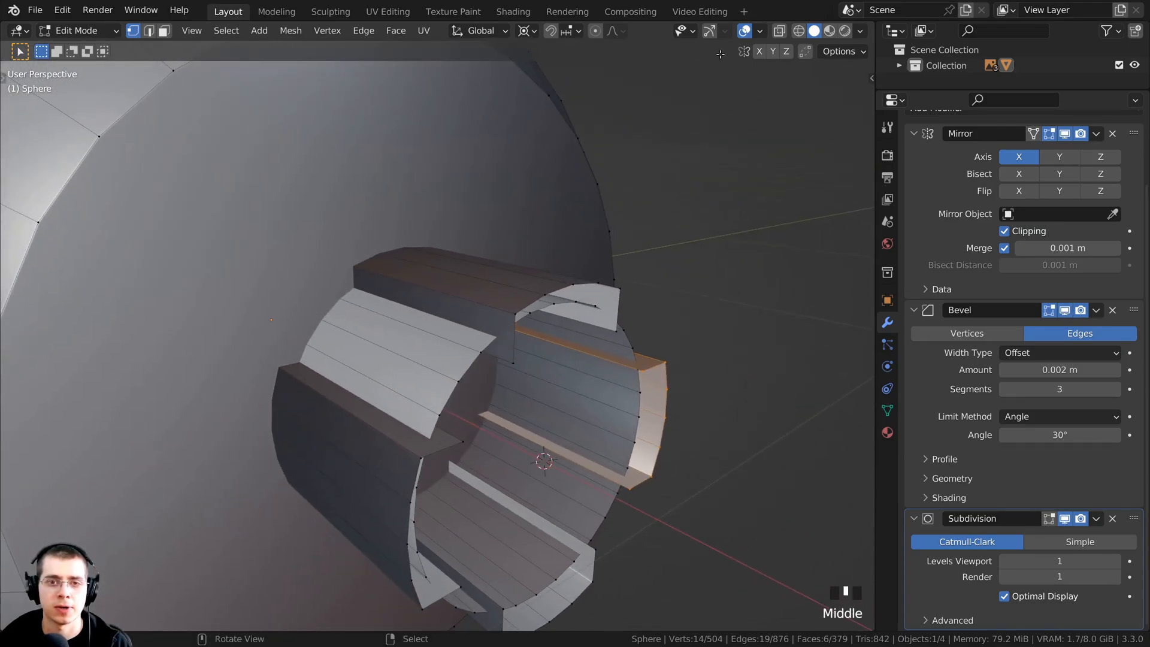
scroll(370, 342, "down", 2)
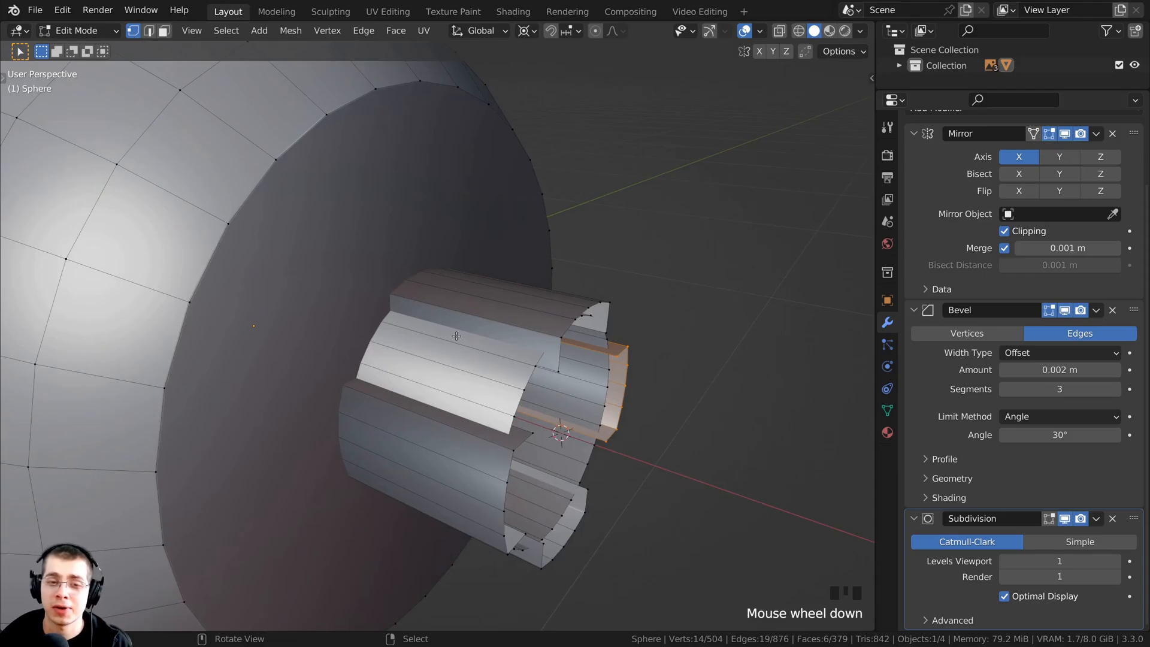
Select the main sphere body together with its cylinder and brackets, and recalculate their normals with the Inside option enabled.
key("a")
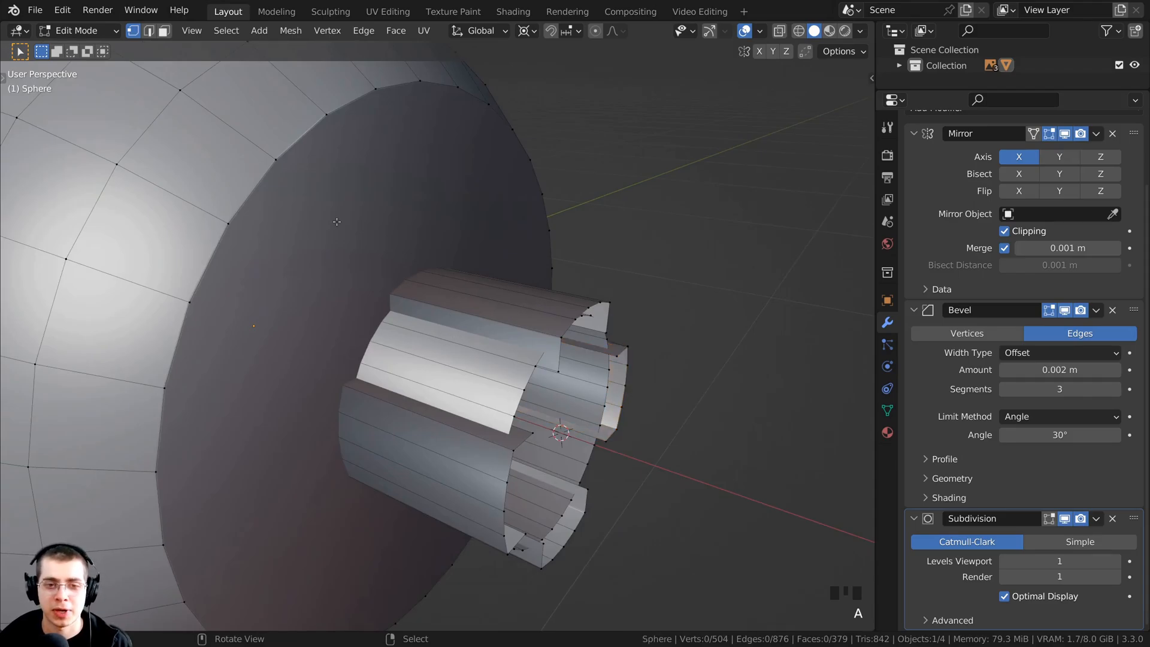
key("l")
scroll(337, 222, "down", 2)
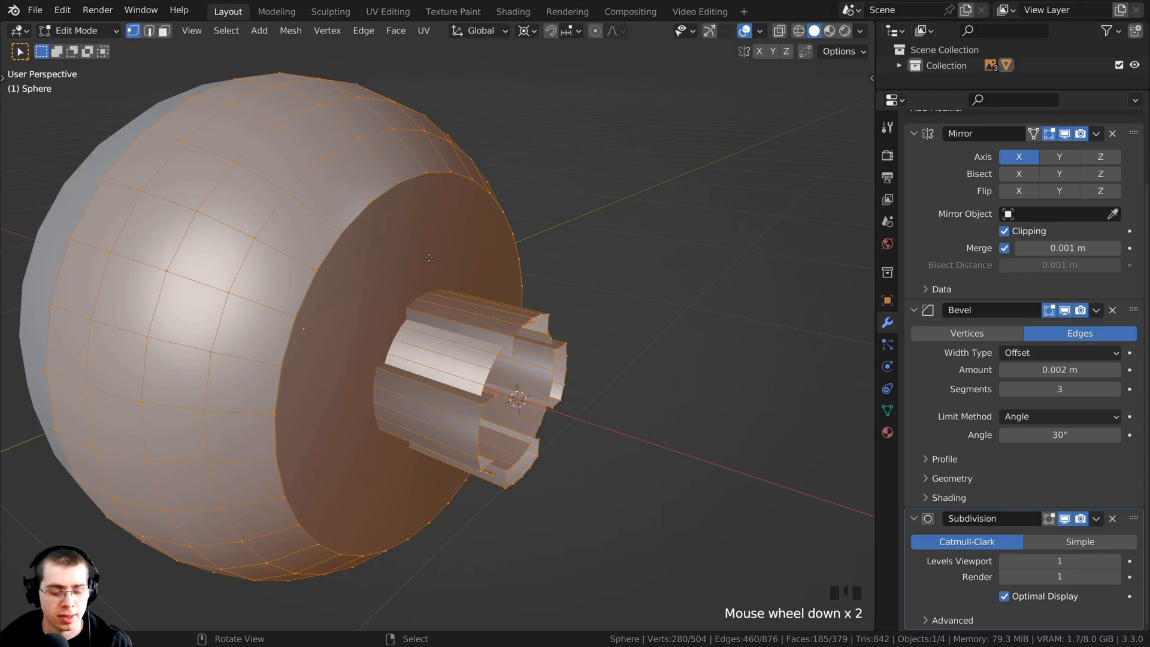
key("shift+n")
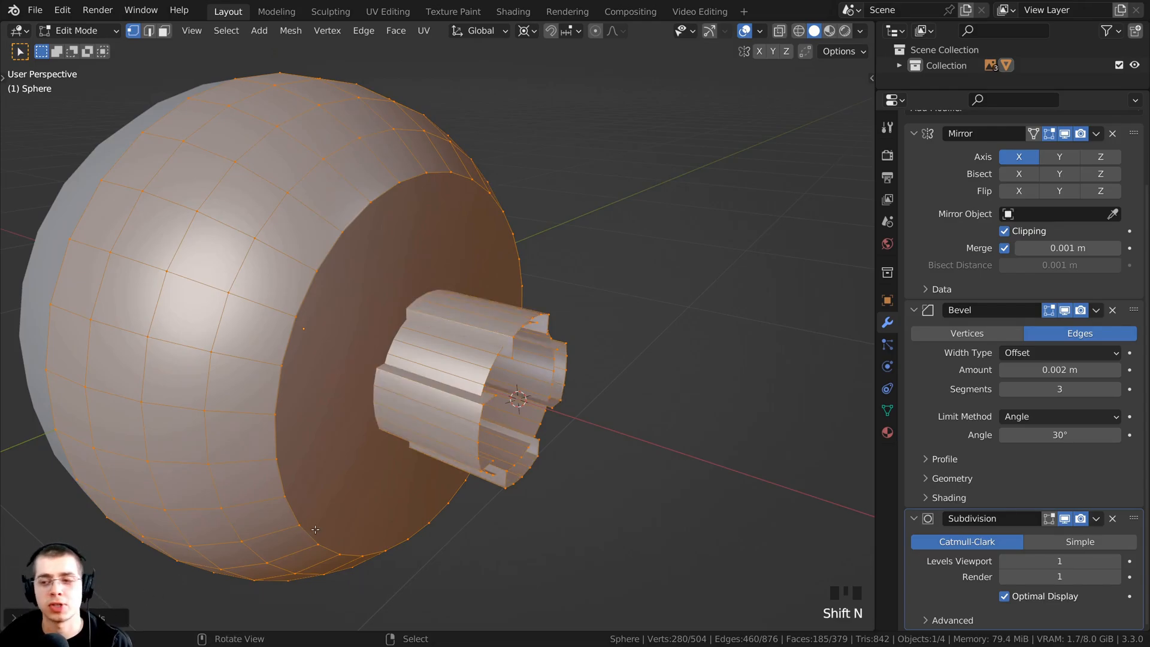
middle_click_drag(315, 530, 305, 526)
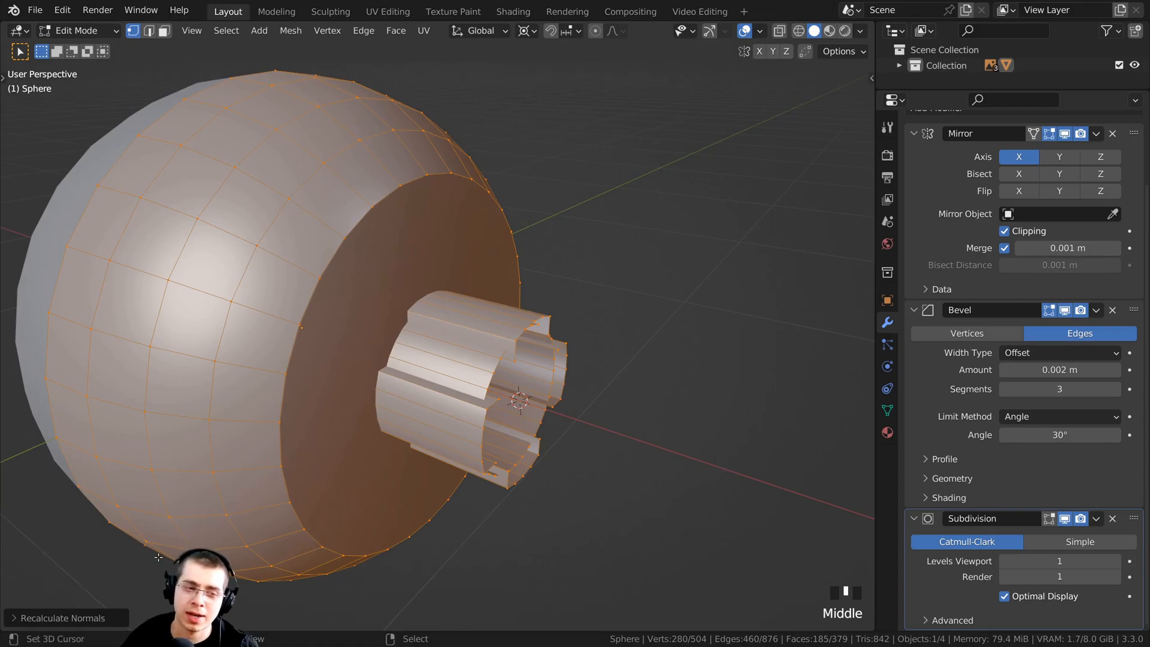
left_click(14, 618)
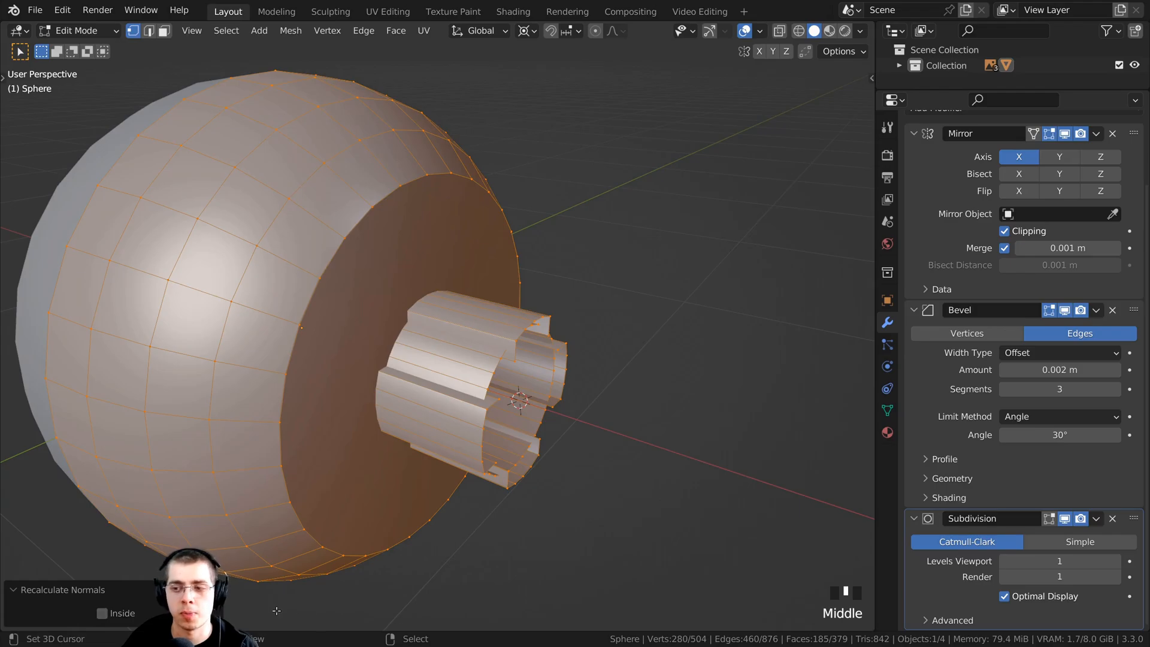
left_click(103, 614)
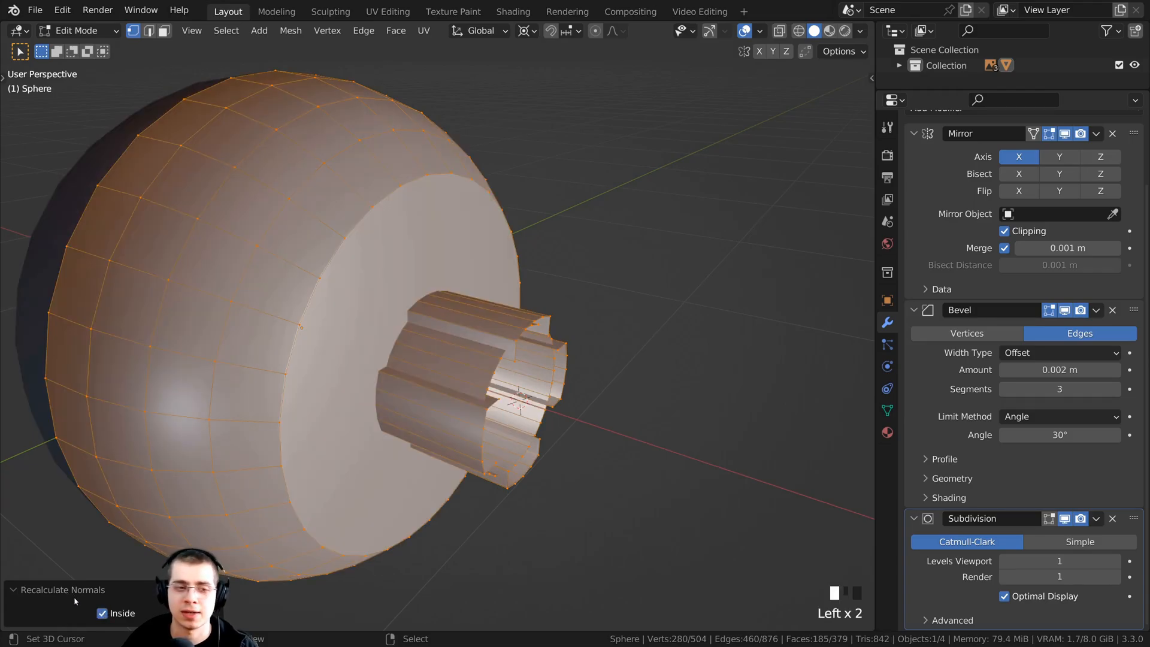
Turn off the Inside option for the recalculated normals of the sphere body, cylinder and brackets.
middle_click_drag(238, 444, 270, 446)
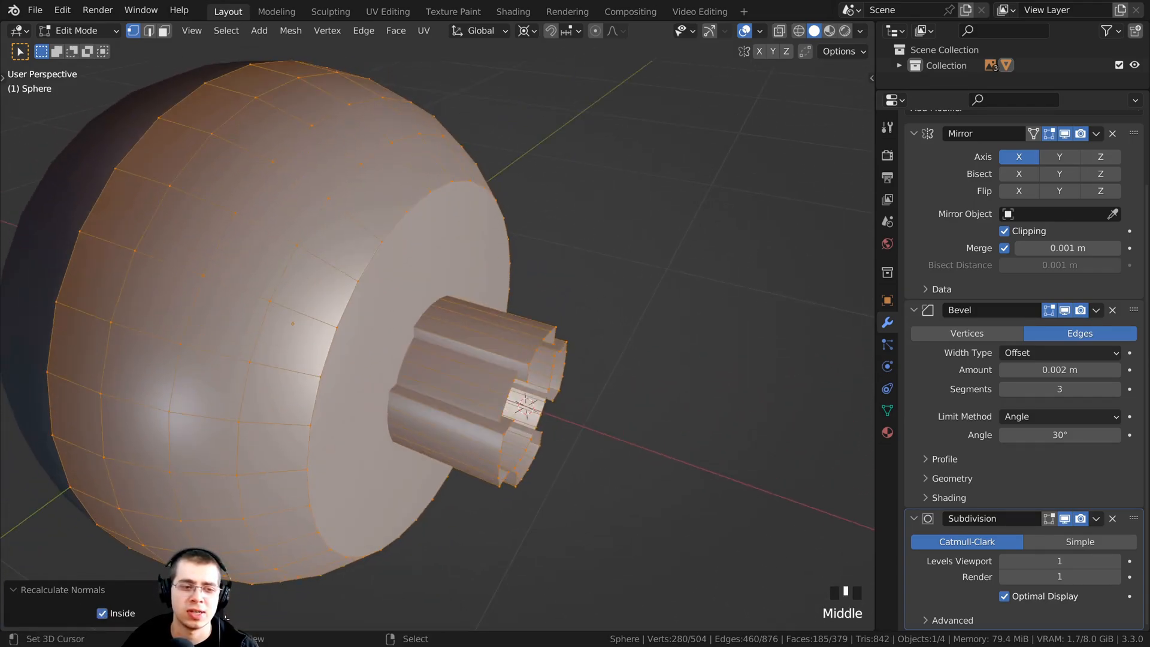
left_click(102, 614)
middle_click_drag(281, 354, 359, 362)
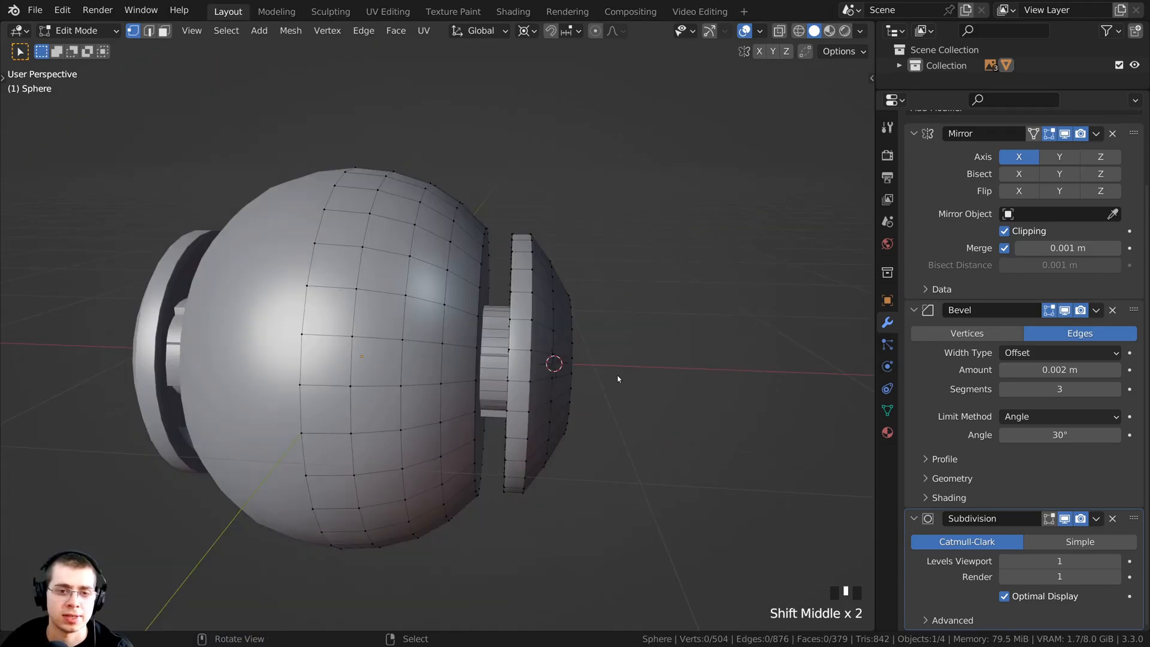
Return to Object Mode and save the file.
key("Tab")
scroll(589, 334, "up", 1)
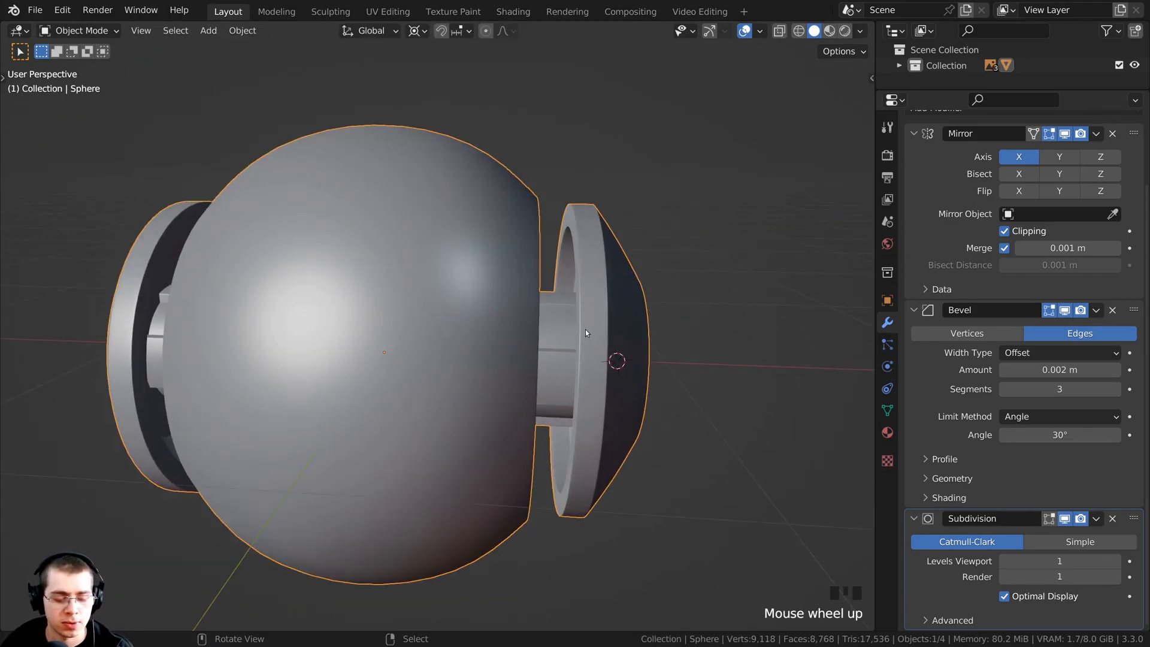
key("ctrl+s")
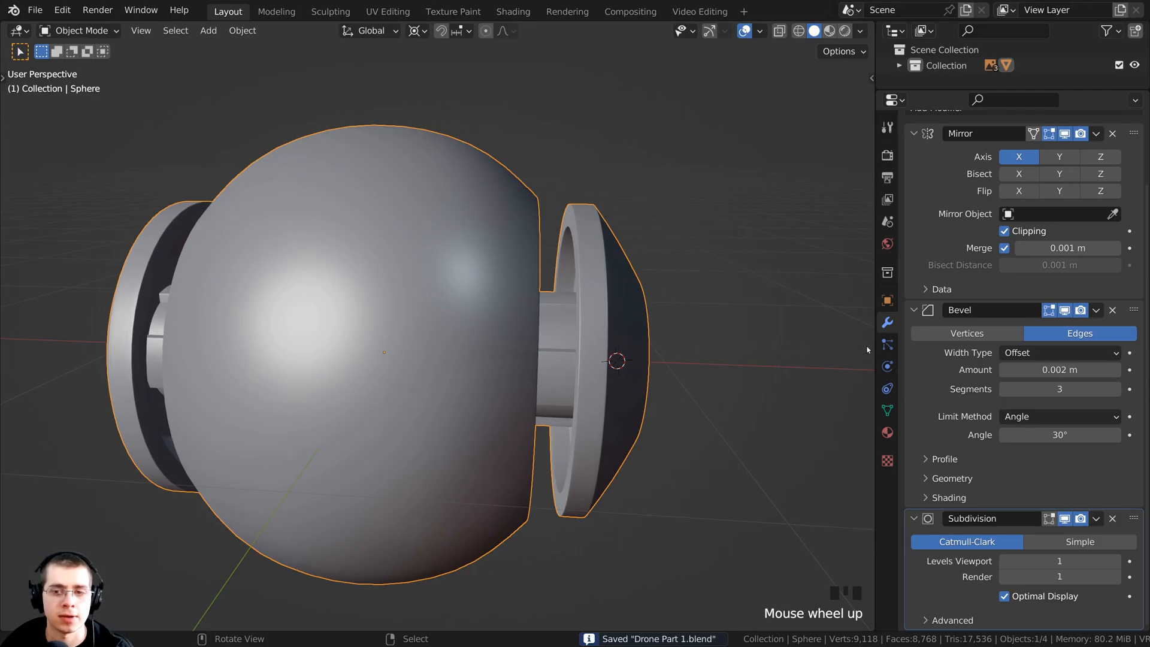
Show the model in Wireframe shading from the front orthographic view, over the drone reference image.
scroll(611, 210, "down", 2)
key("KP_1")
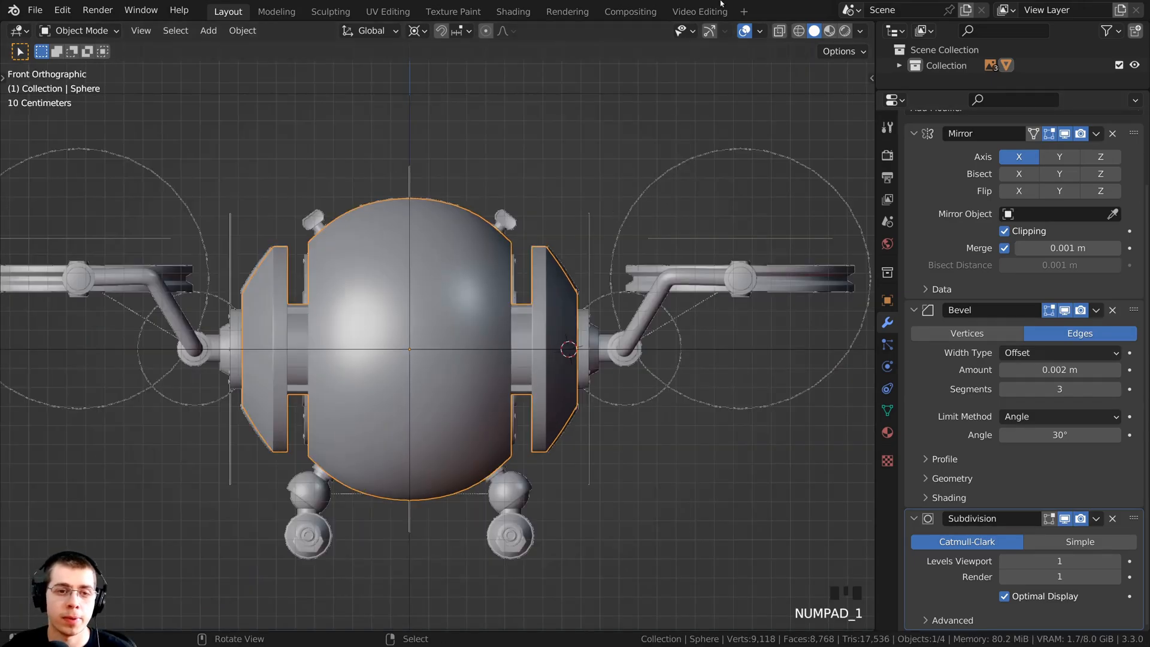
scroll(661, 221, "up", 1)
key("z")
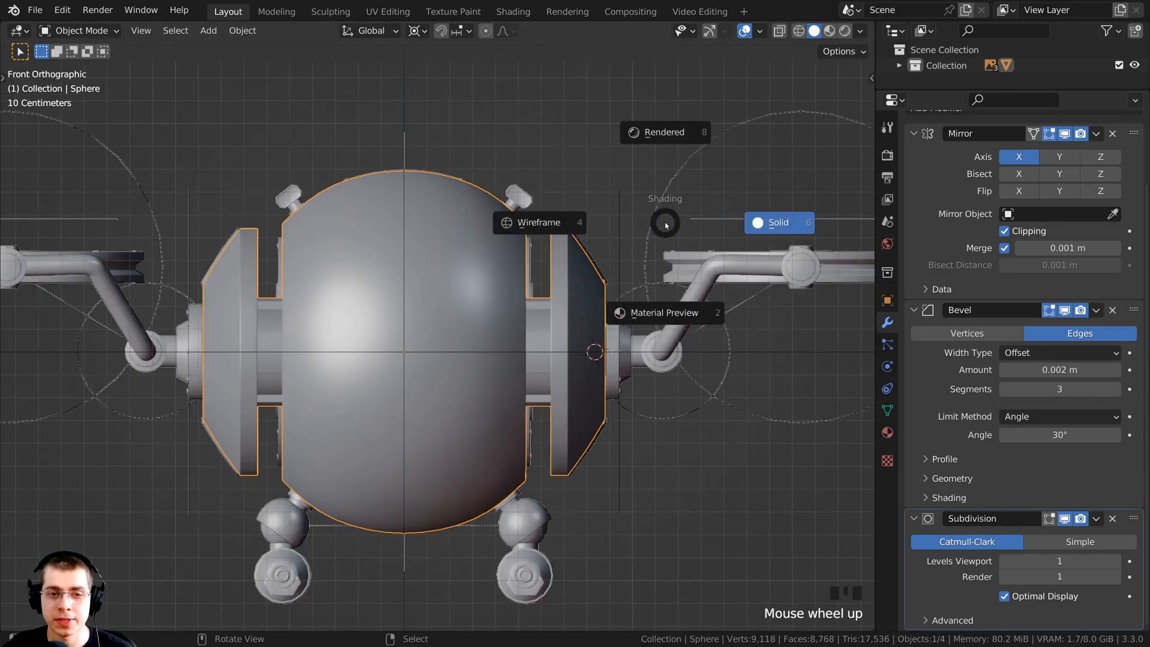
left_click(521, 223)
In Edit Mode, select the sphere's vertical edge loop beside the reference groove and move it along X onto the groove's outer edge.
scroll(440, 209, "up", 4)
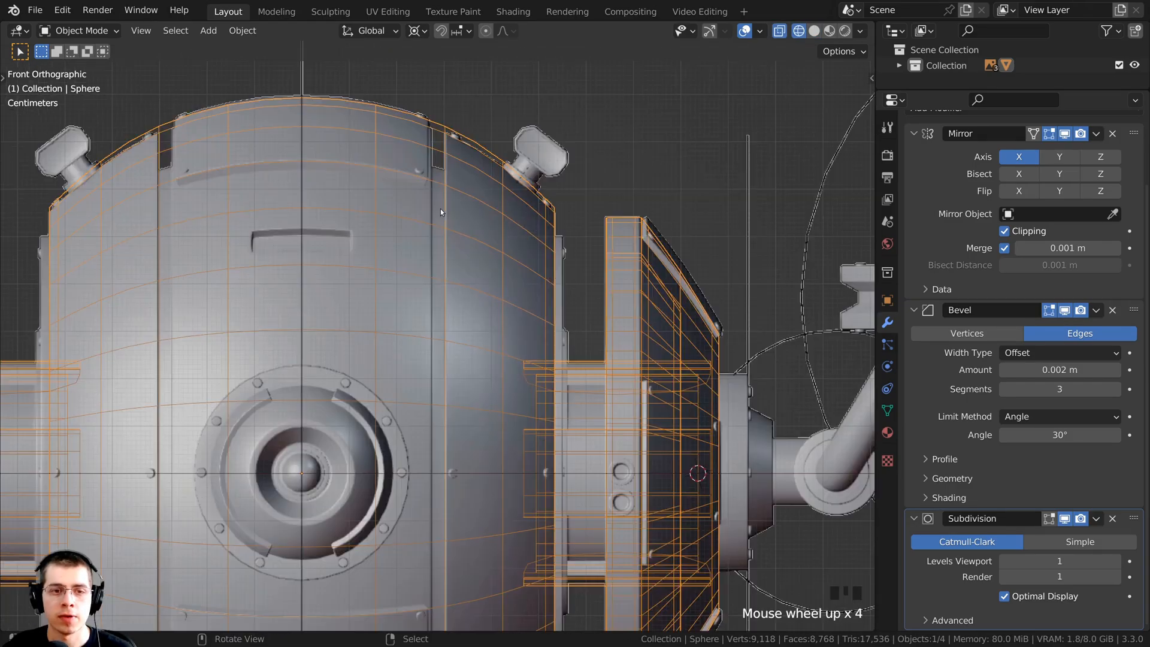
middle_click_drag(440, 209, 437, 243, "shift")
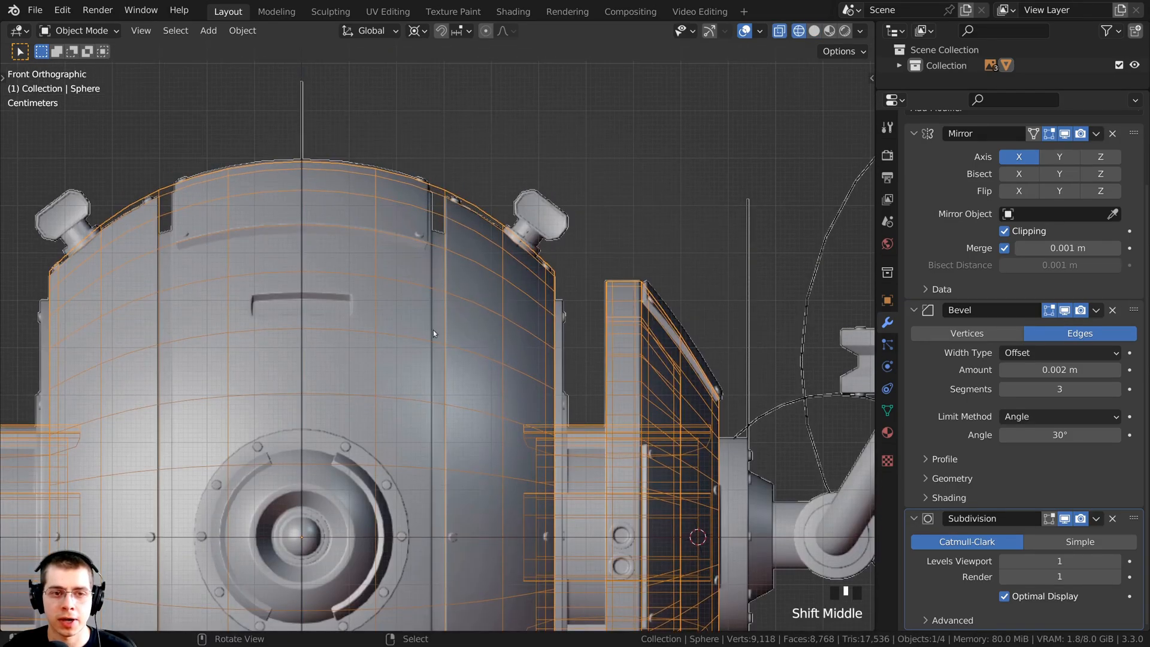
middle_click_drag(411, 296, 436, 185, "shift")
scroll(466, 245, "up", 2)
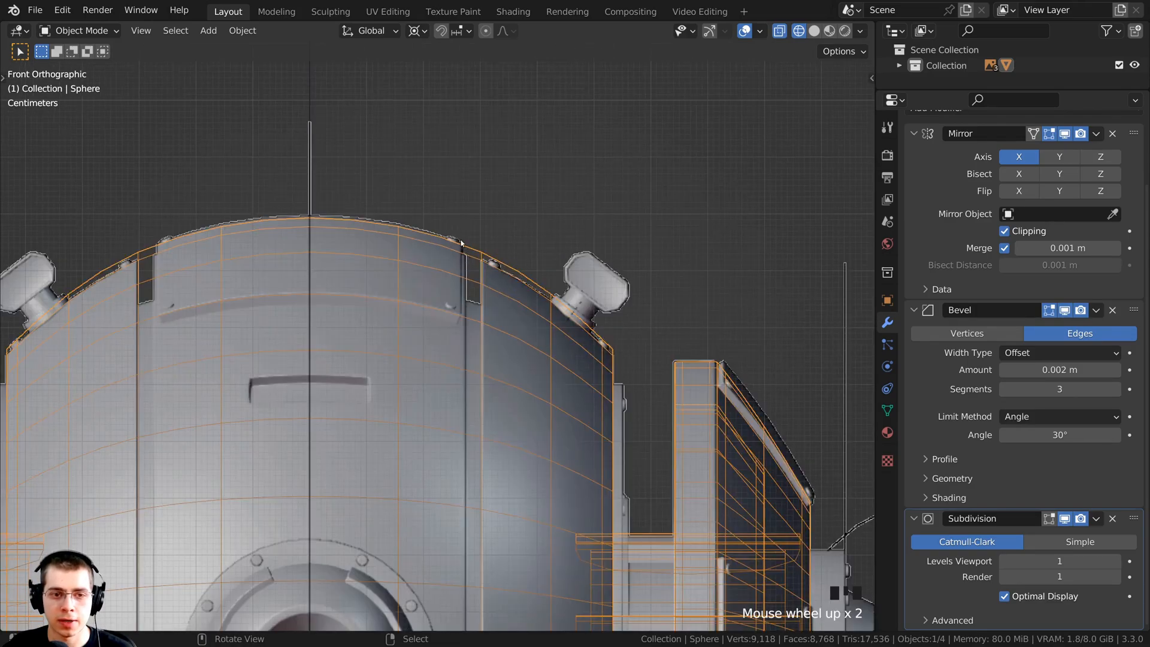
scroll(440, 233, "down", 2)
middle_click_drag(506, 272, 510, 236, "shift")
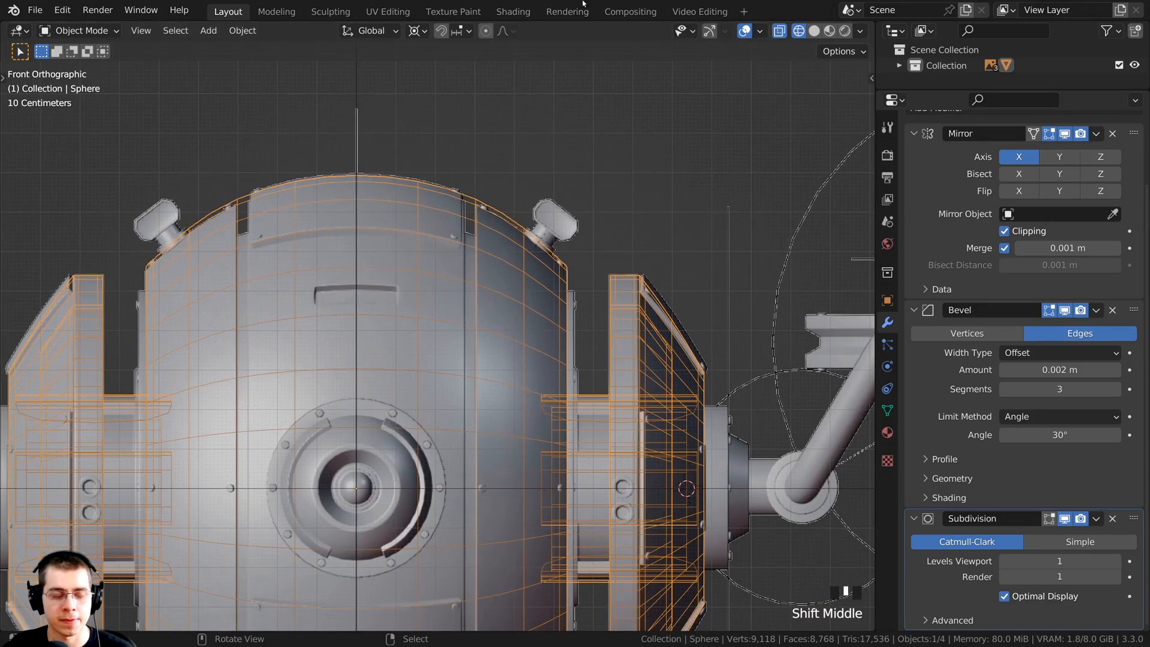
key("Tab")
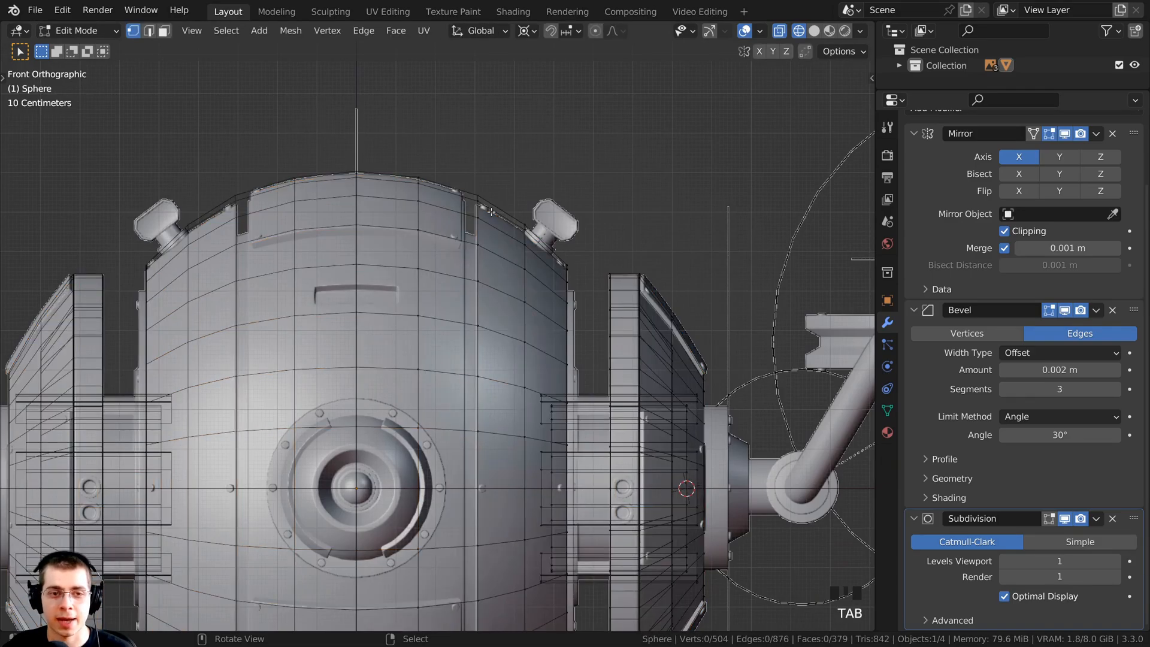
middle_click_drag(473, 167, 444, 216, "shift")
scroll(444, 216, "up", 3)
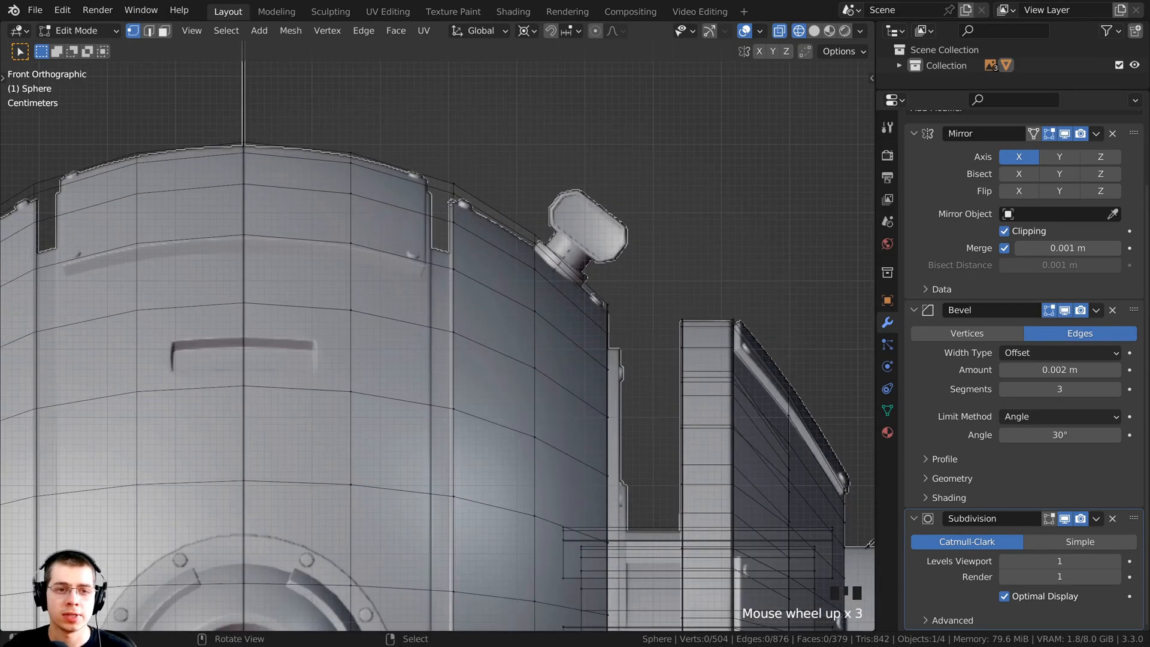
left_click(453, 239, "alt")
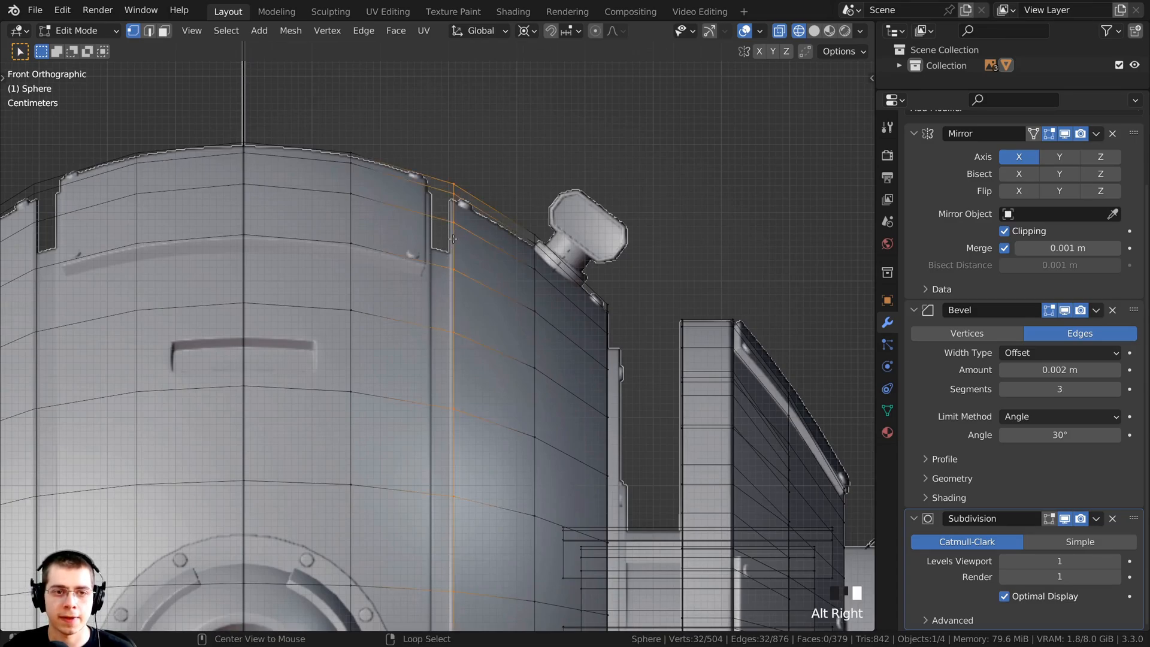
scroll(685, 233, "up", 1)
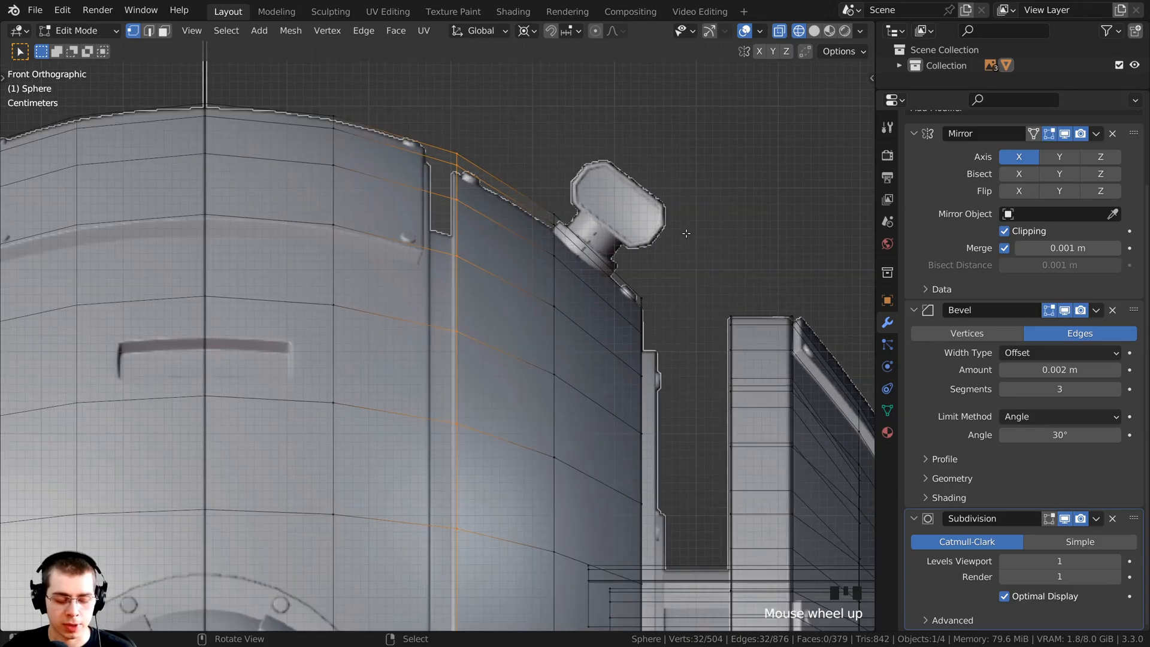
key("g")
key("x")
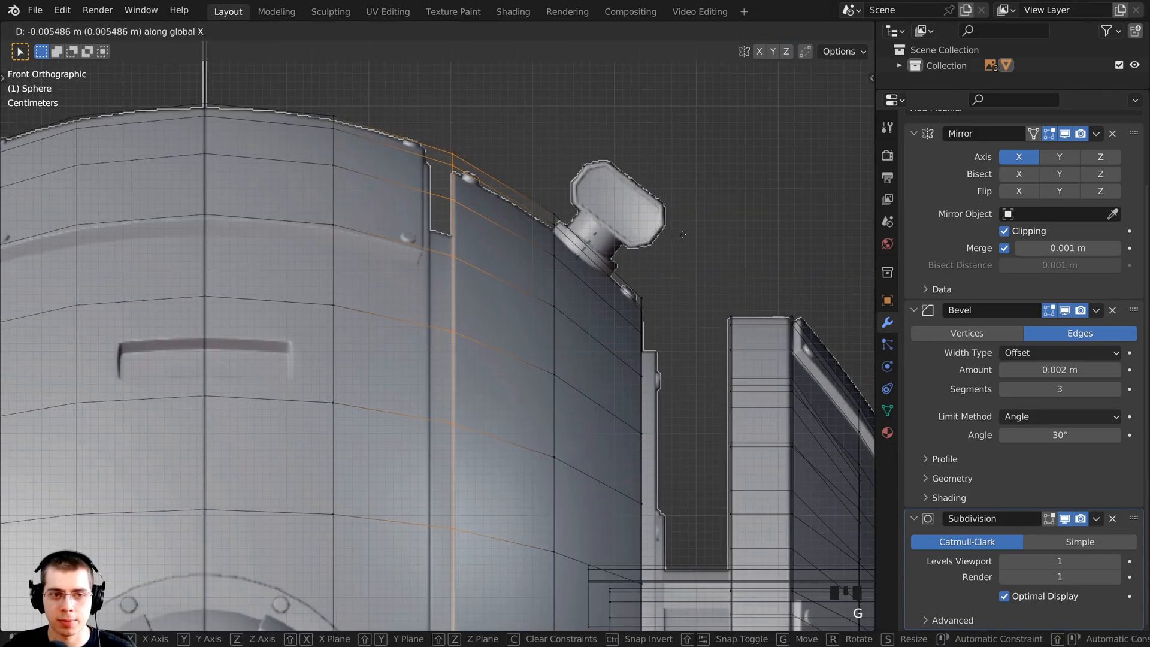
left_click(654, 265)
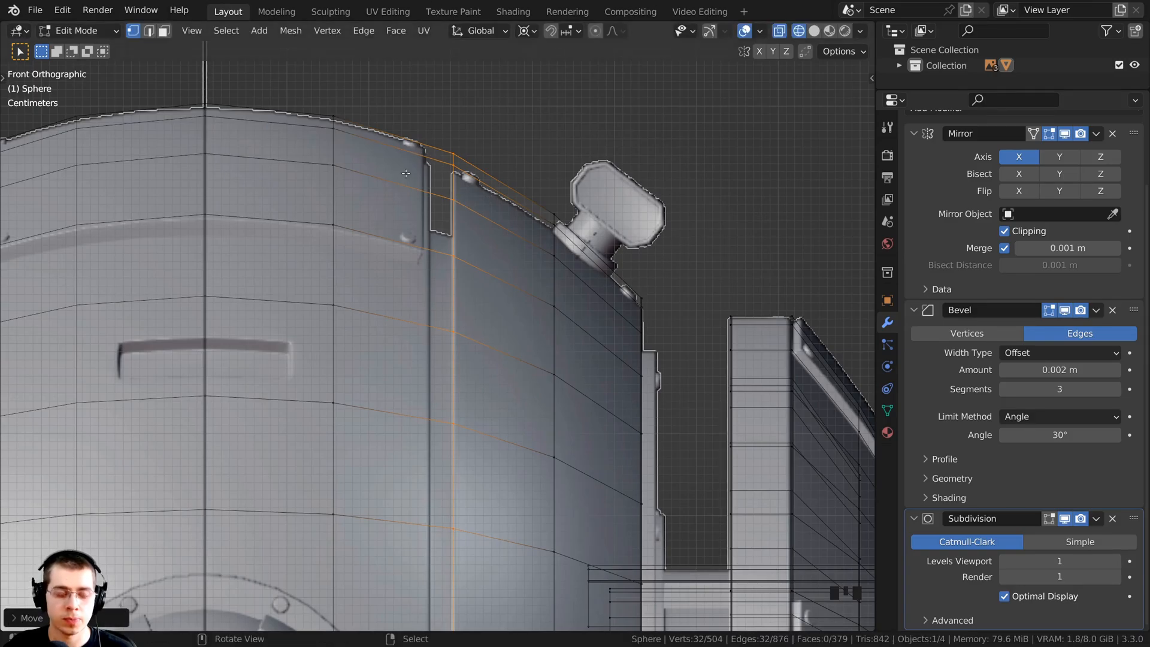
Add one vertical loop cut just inside the moved edge loop and slide it to the inner edge of the reference groove.
key("ctrl+r")
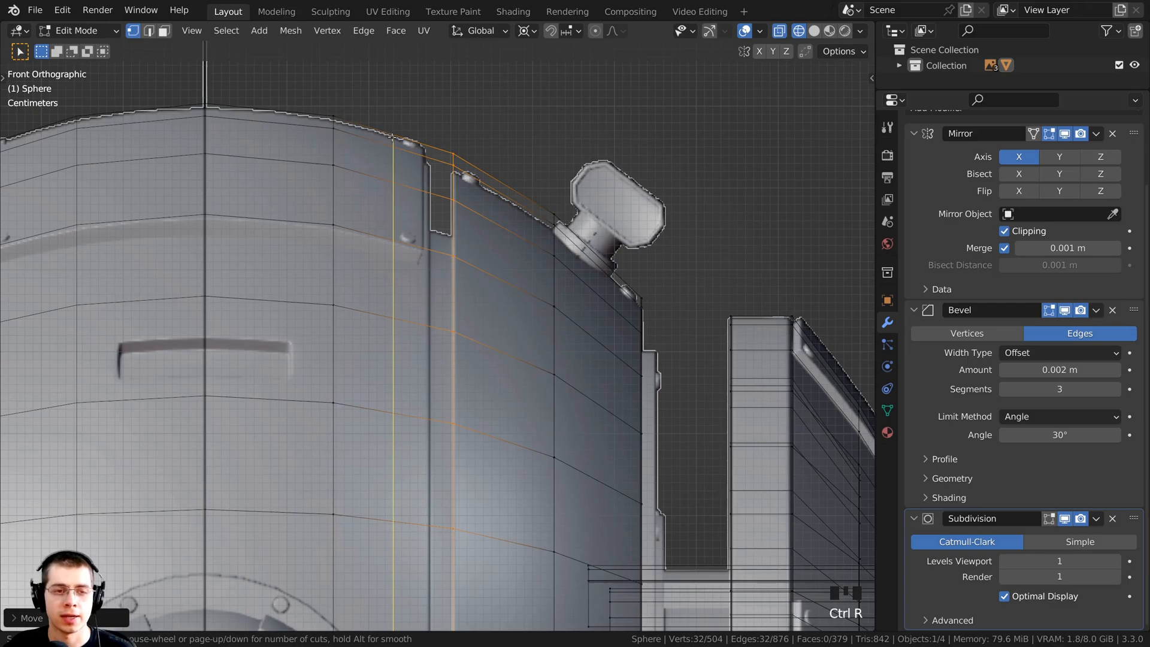
left_click(392, 138)
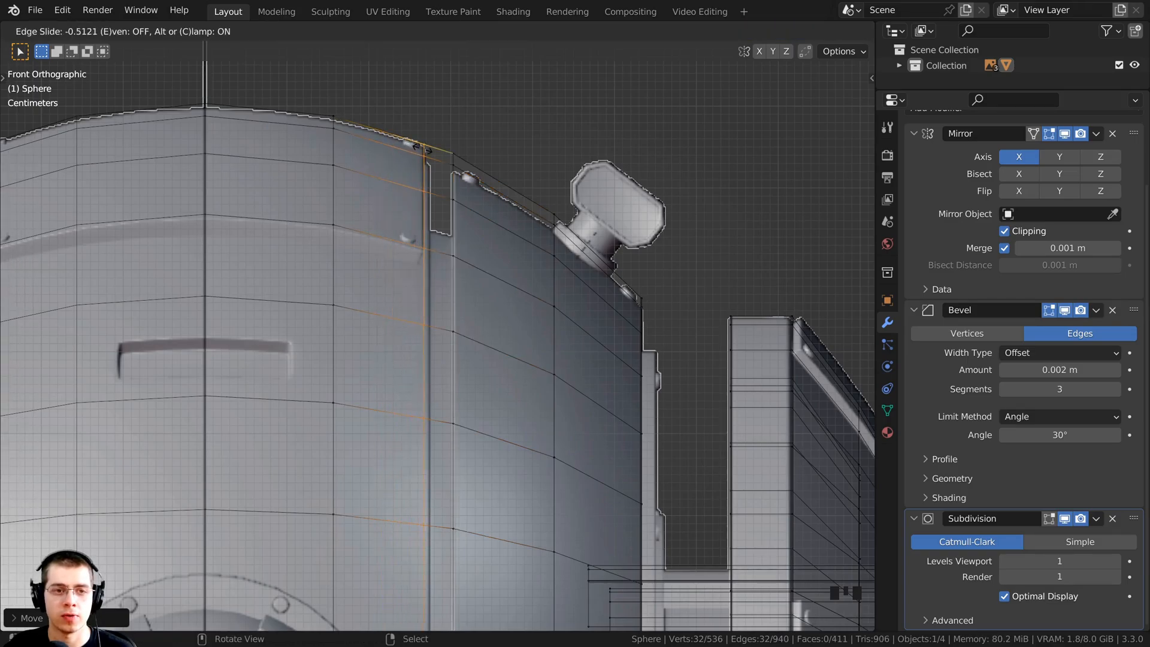
left_click(419, 146)
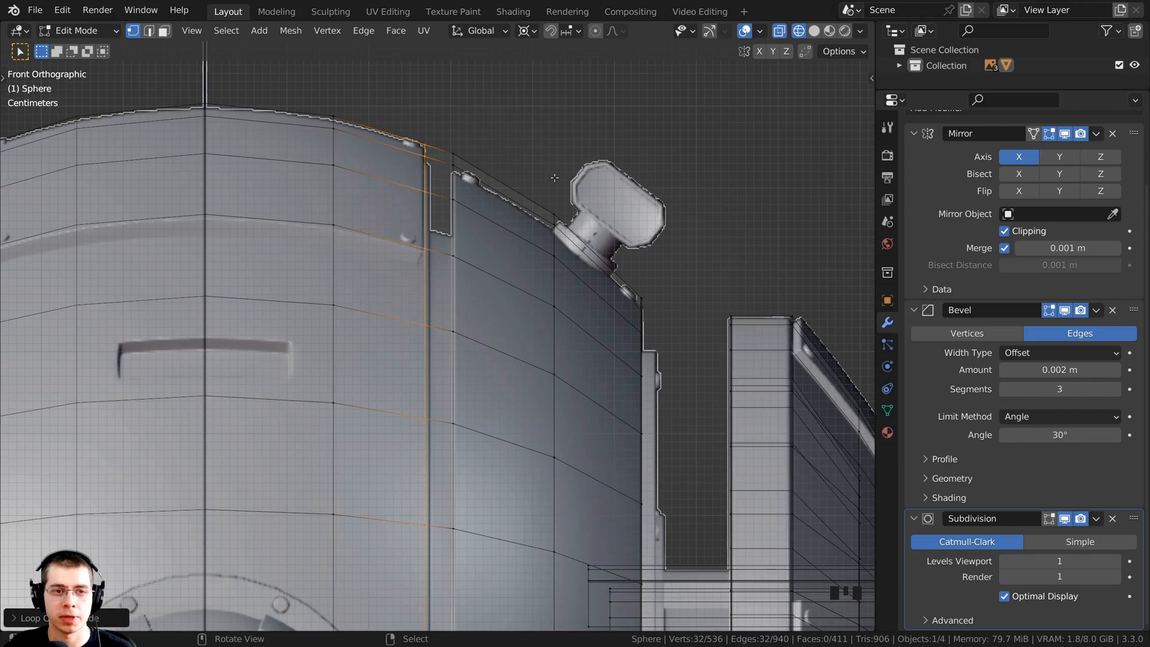
scroll(519, 201, "up", 1)
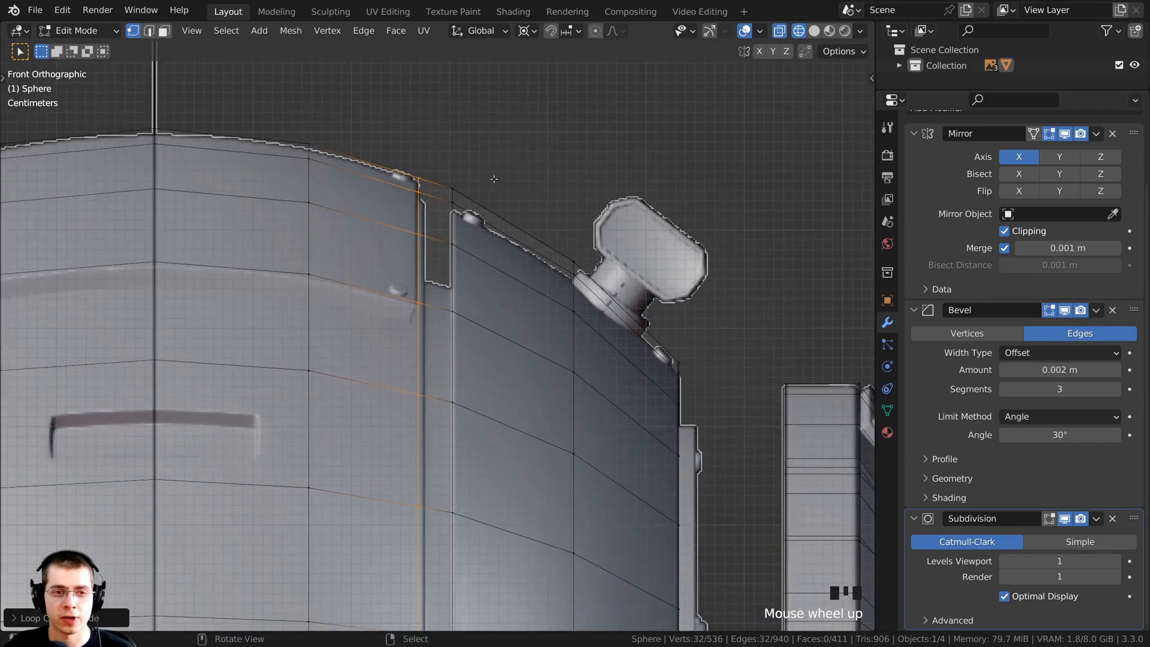
key("s")
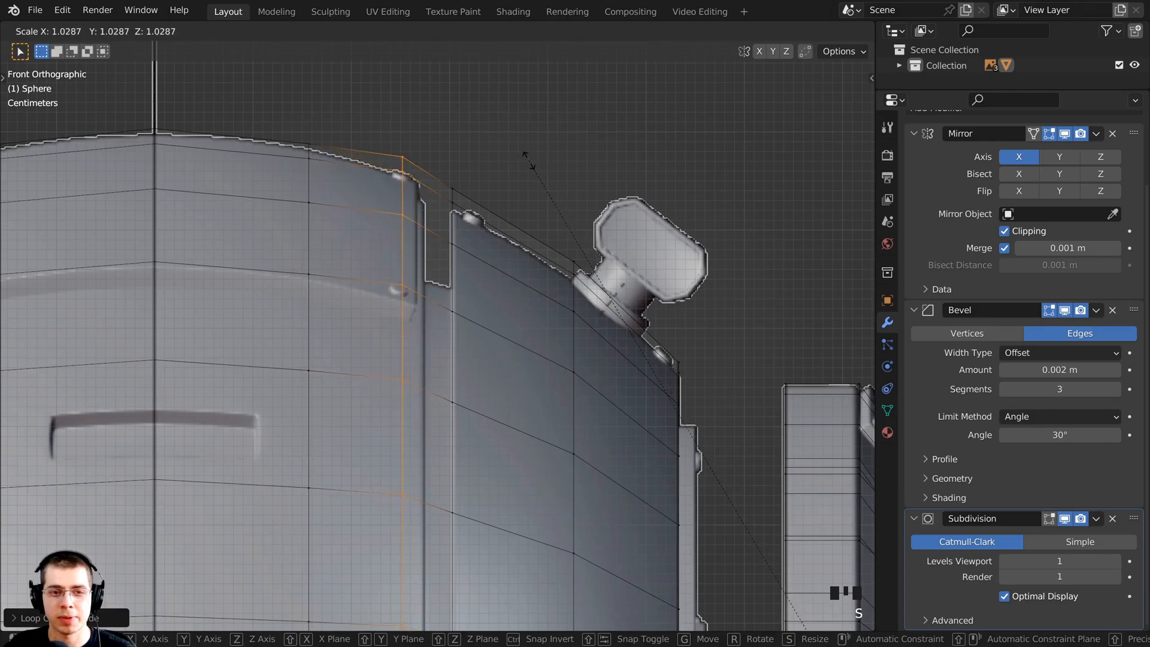
scroll(520, 265, "down", 5)
left_click(514, 268)
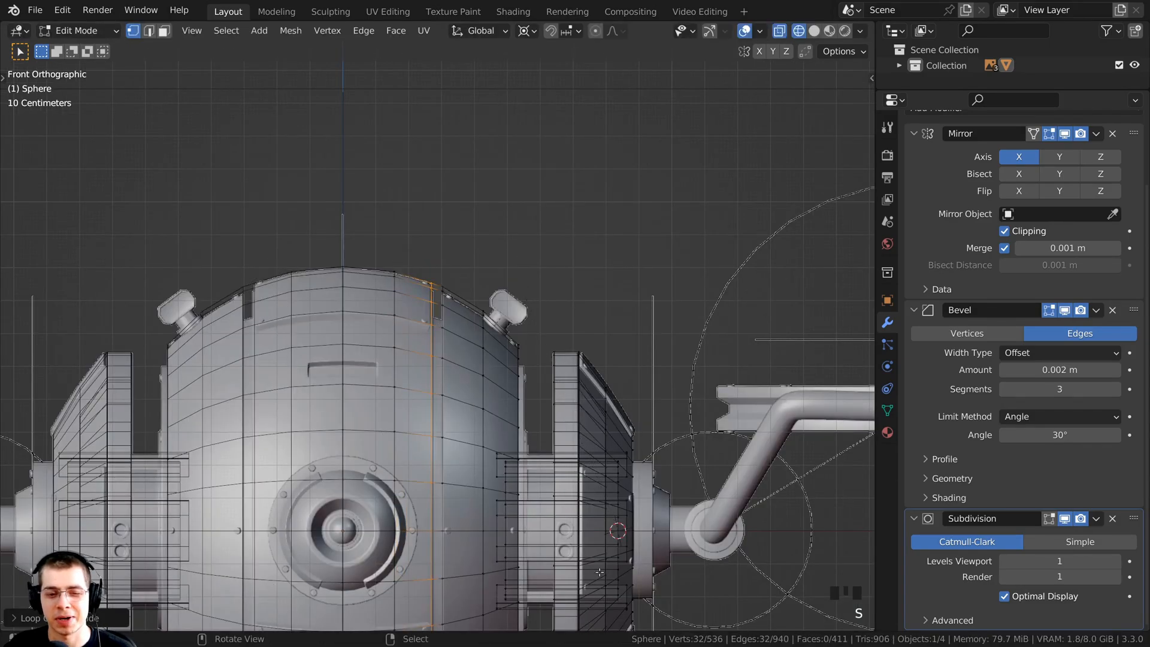
Set the transform pivot point to Median Point and scale the new edge loop slightly to match the reference's curved outline.
scroll(494, 230, "up", 5)
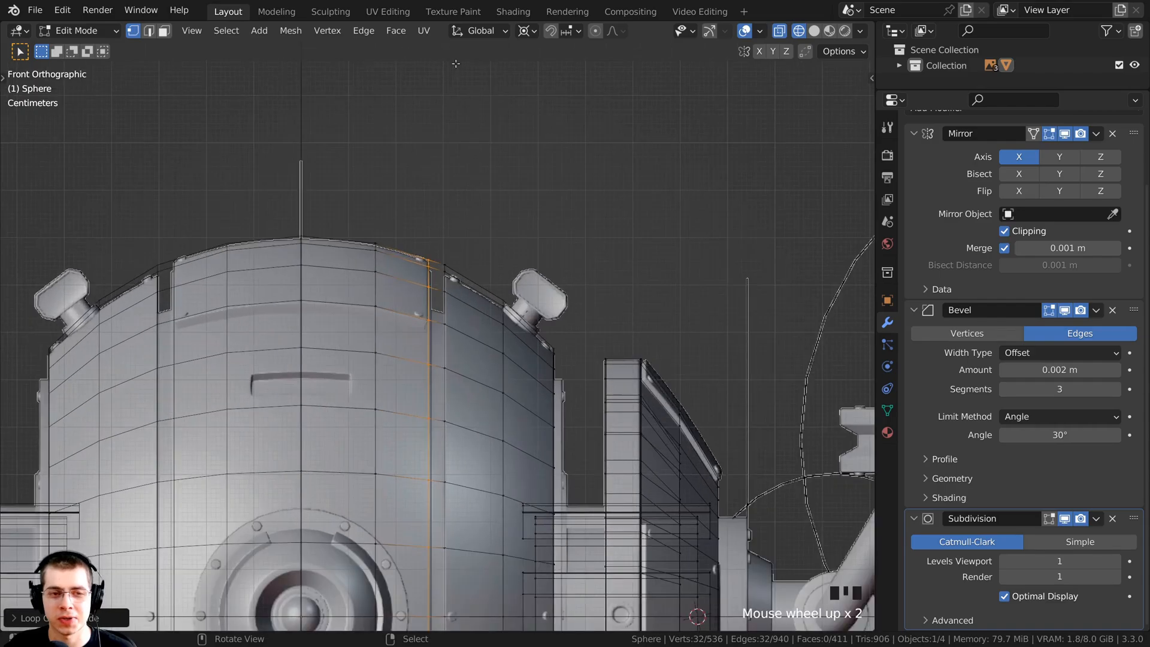
left_click(524, 33)
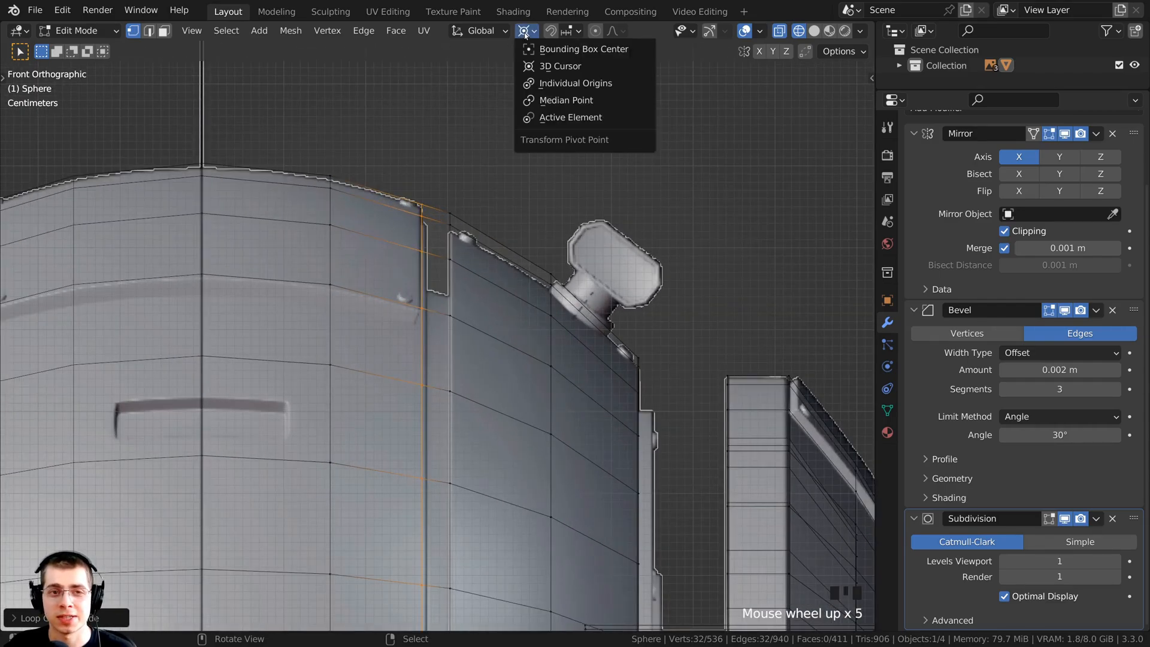
left_click(543, 101)
middle_click_drag(372, 129, 374, 271, "shift")
scroll(374, 272, "up", 1)
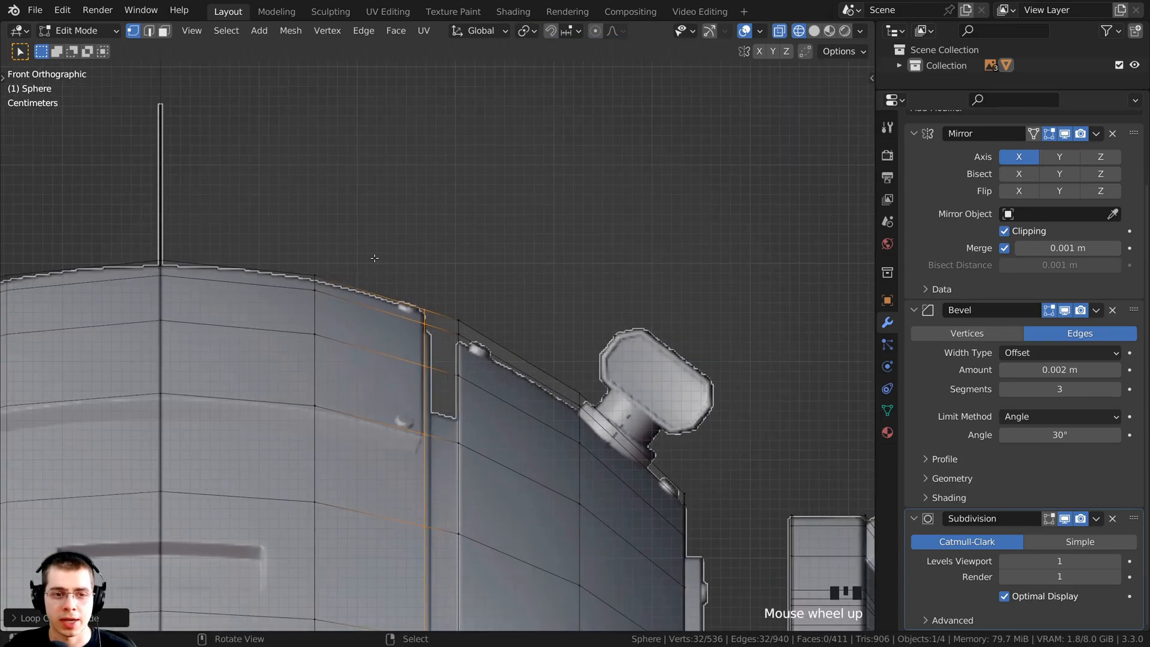
key("s")
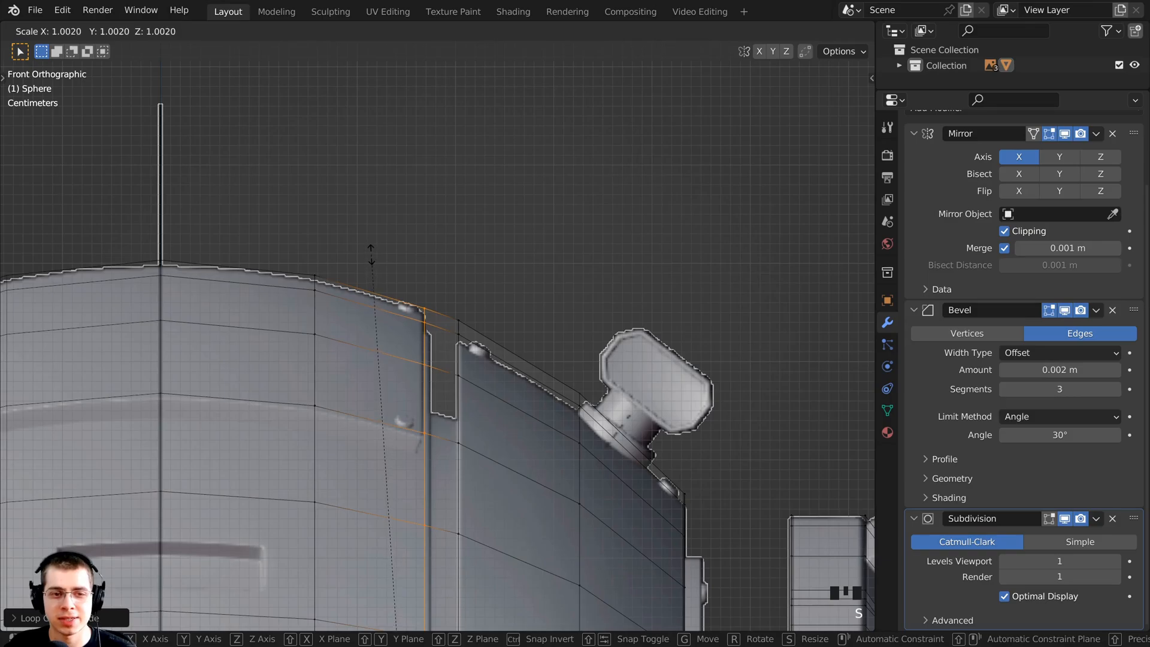
left_click(329, 257)
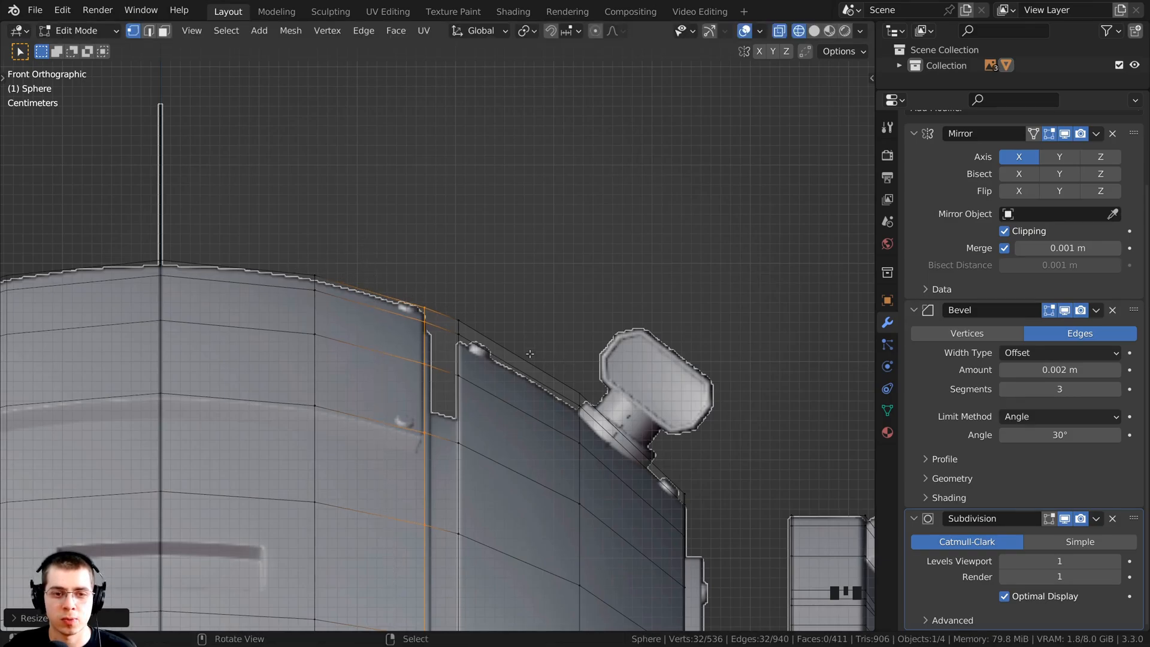
Switch to face selection and select the narrow face loop between the two edge loops of the groove.
scroll(623, 435, "down", 1)
middle_click_drag(622, 434, 626, 305, "shift")
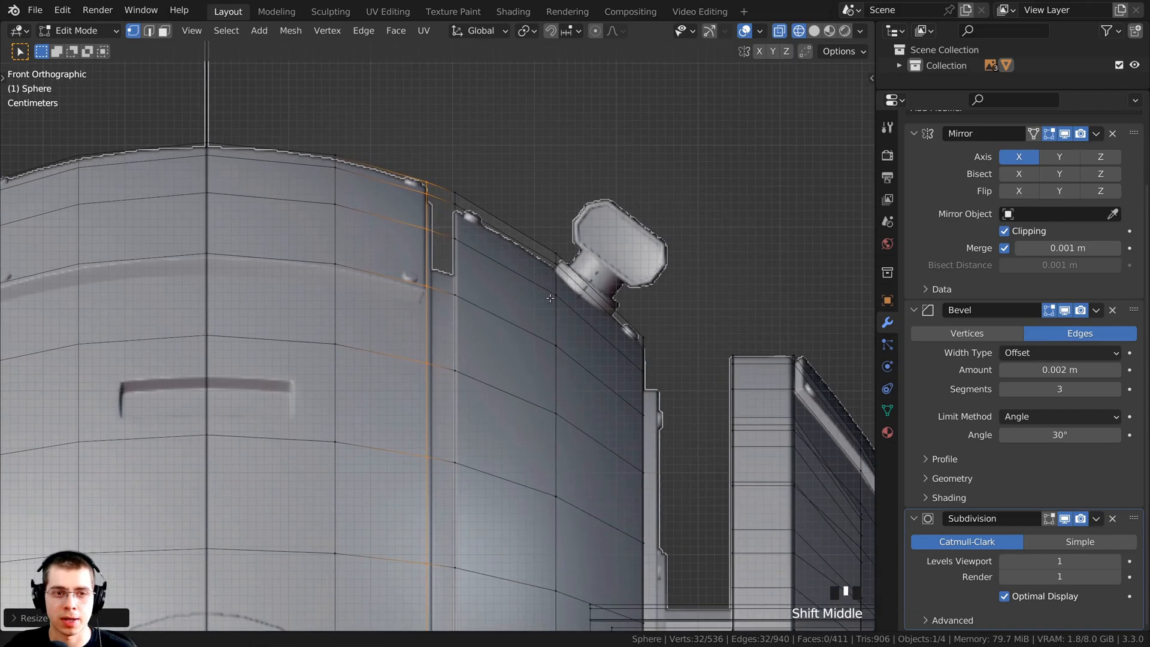
left_click(170, 36)
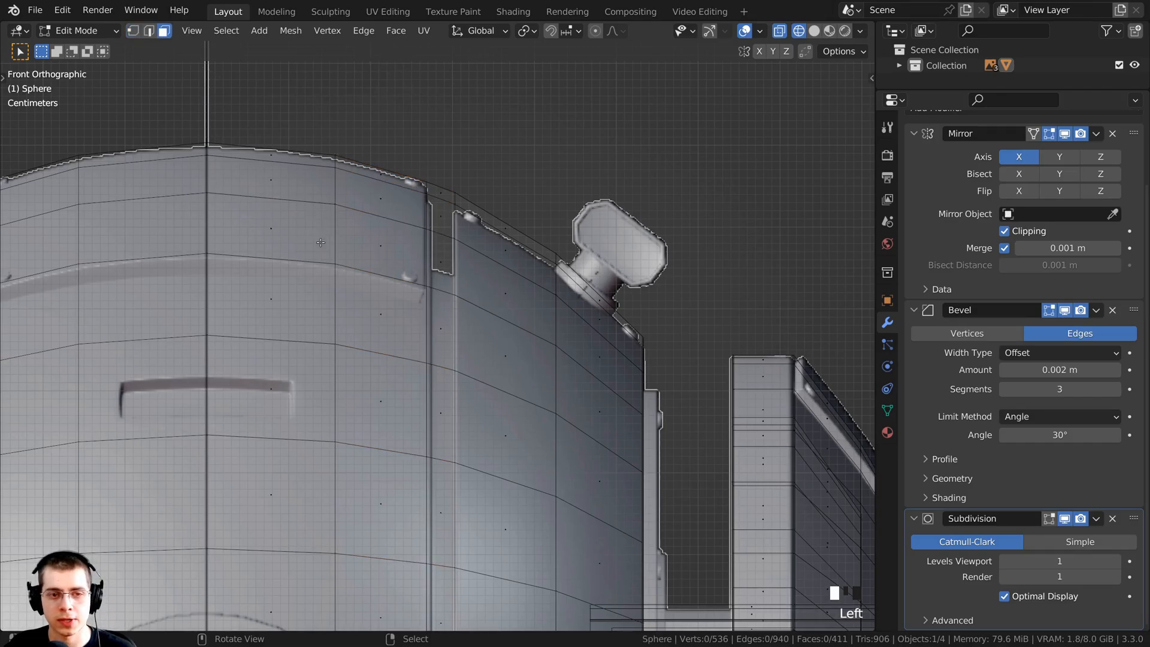
scroll(438, 220, "up", 1)
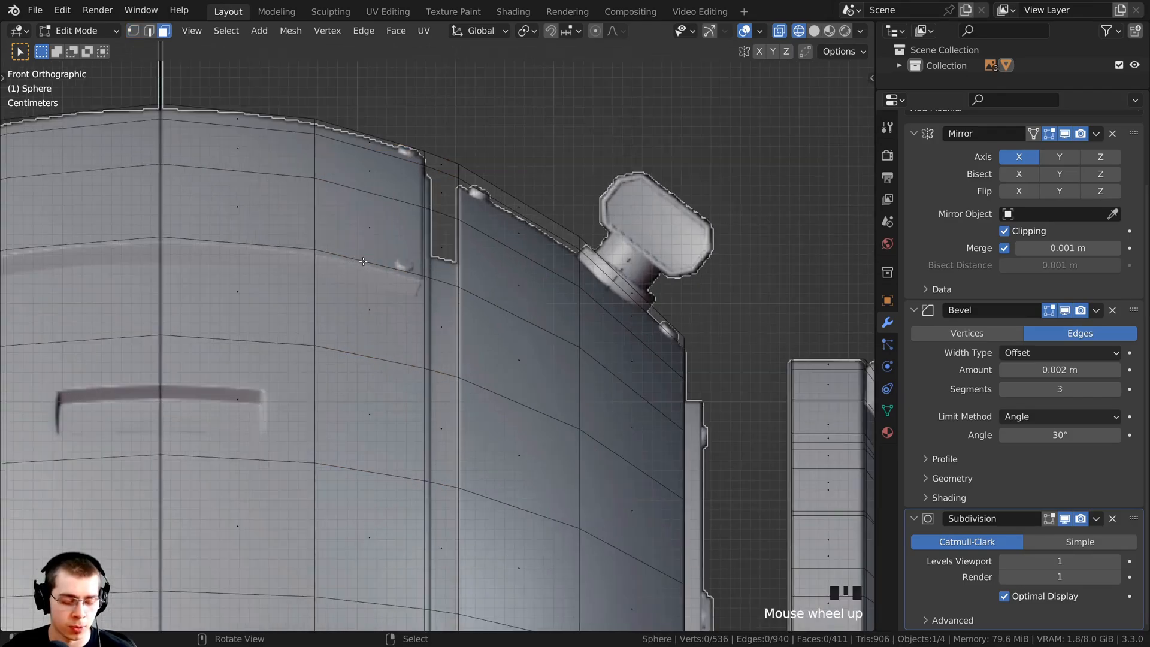
right_click(442, 214, "alt")
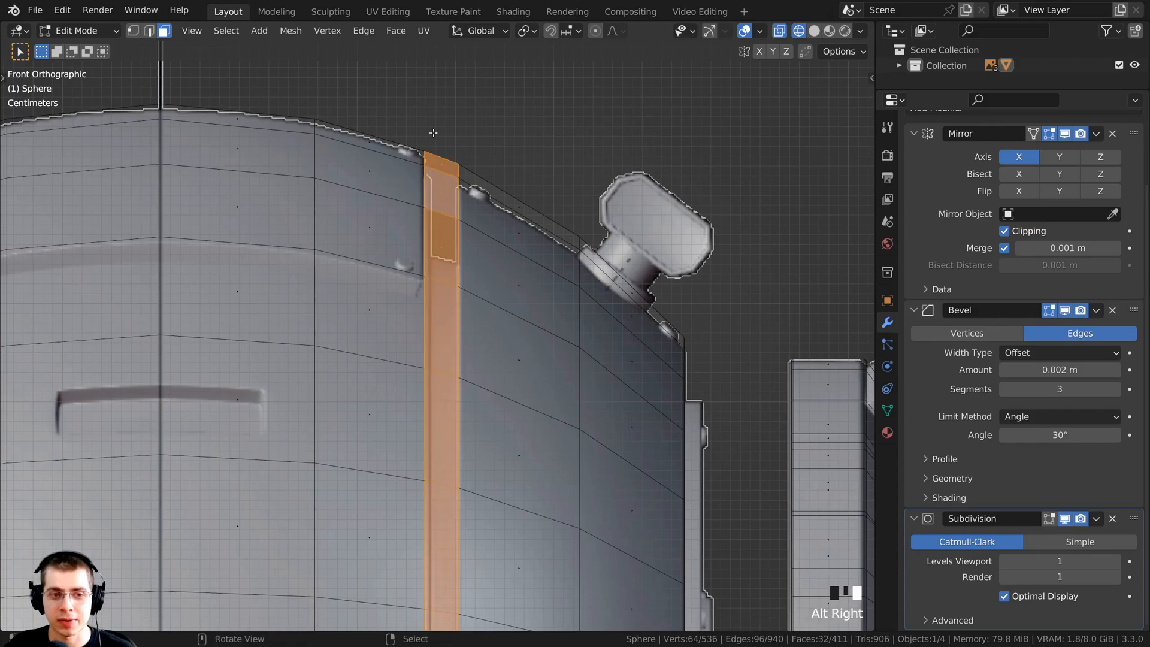
Switch to Solid shading, clear the selection and reselect only the narrow groove face loop running around the sphere body.
scroll(442, 214, "down", 5)
middle_click_drag(425, 180, 430, 313, "shift")
scroll(431, 313, "down", 2)
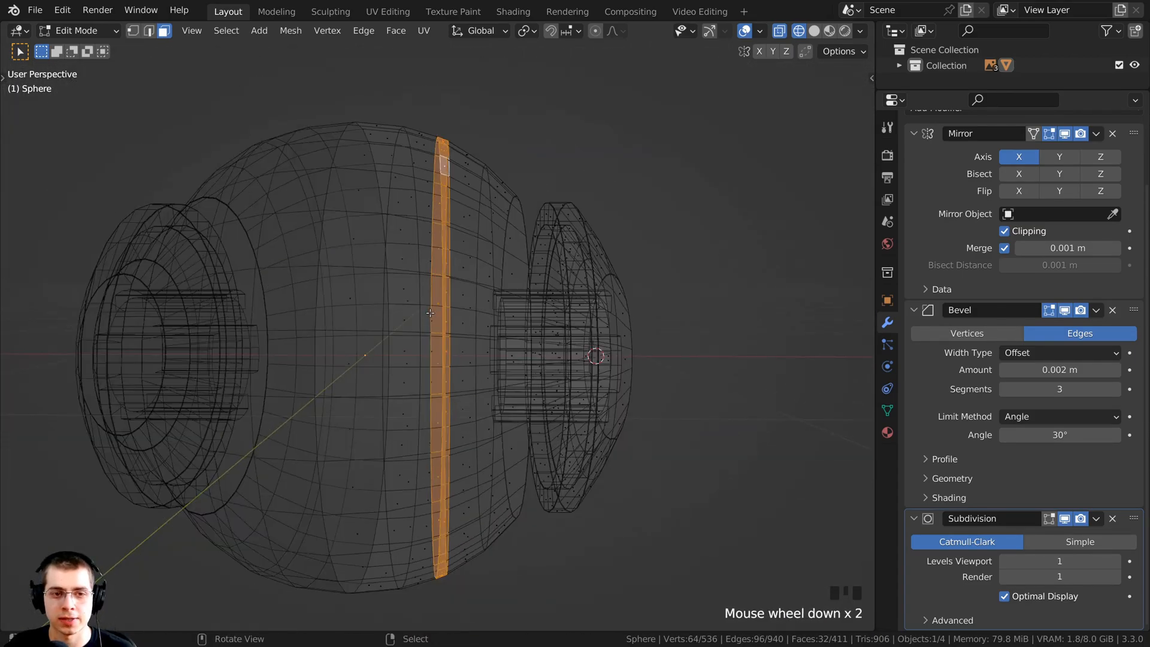
key("z")
left_click(528, 312)
mouse_move(527, 312)
middle_mouse_down()
mouse_move(456, 446)
mouse_move(435, 191)
middle_mouse_up()
scroll(435, 191, "up", 3)
key("alt+a")
right_click(433, 193, "alt")
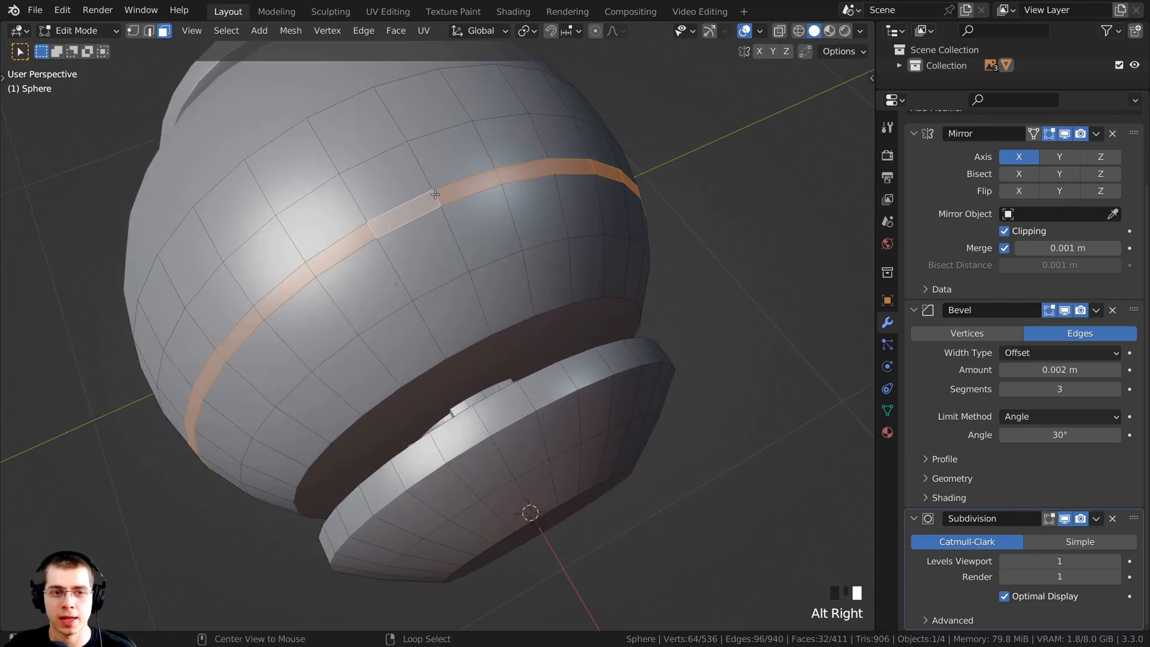
scroll(433, 269, "down", 3)
scroll(433, 345, "up", 7)
key("a")
key("a")
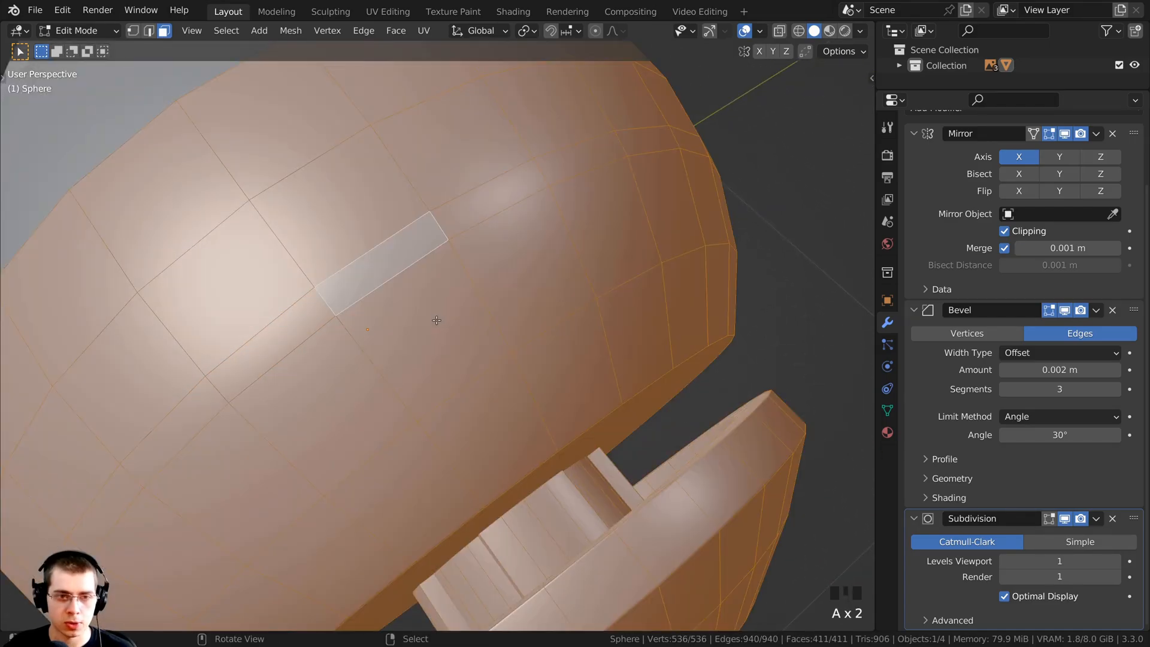
right_click(443, 219, "alt")
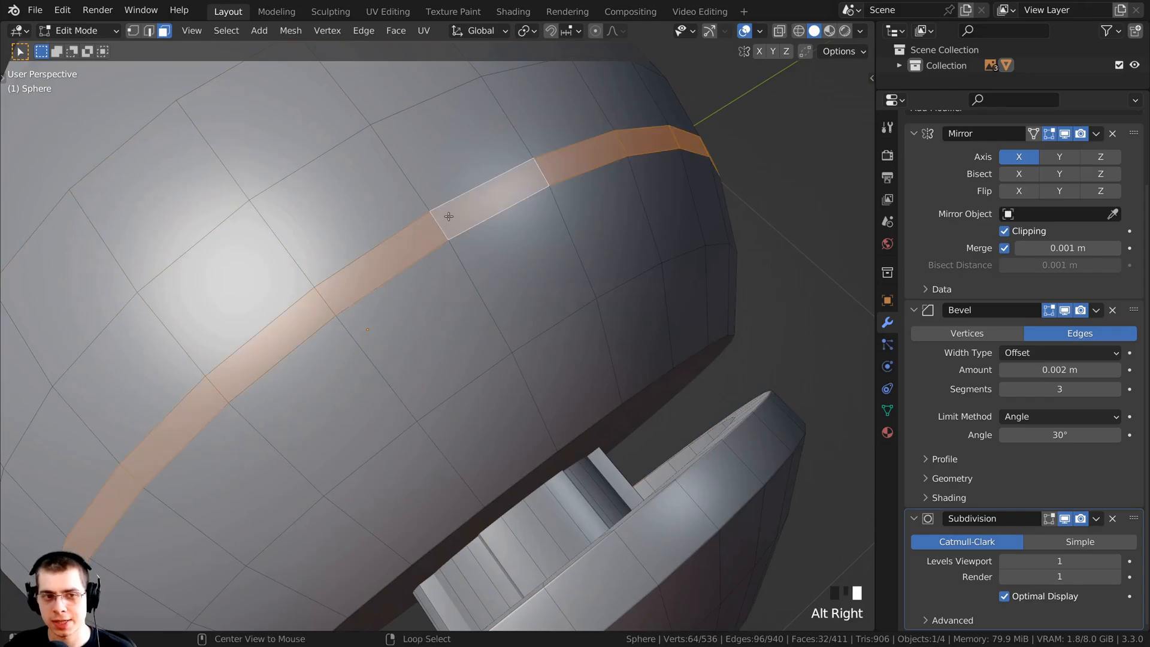
In front wireframe view, extrude the groove face loop in place and scale it inward to about 0.869 with X locked, matching the reference groove.
key("KP_1")
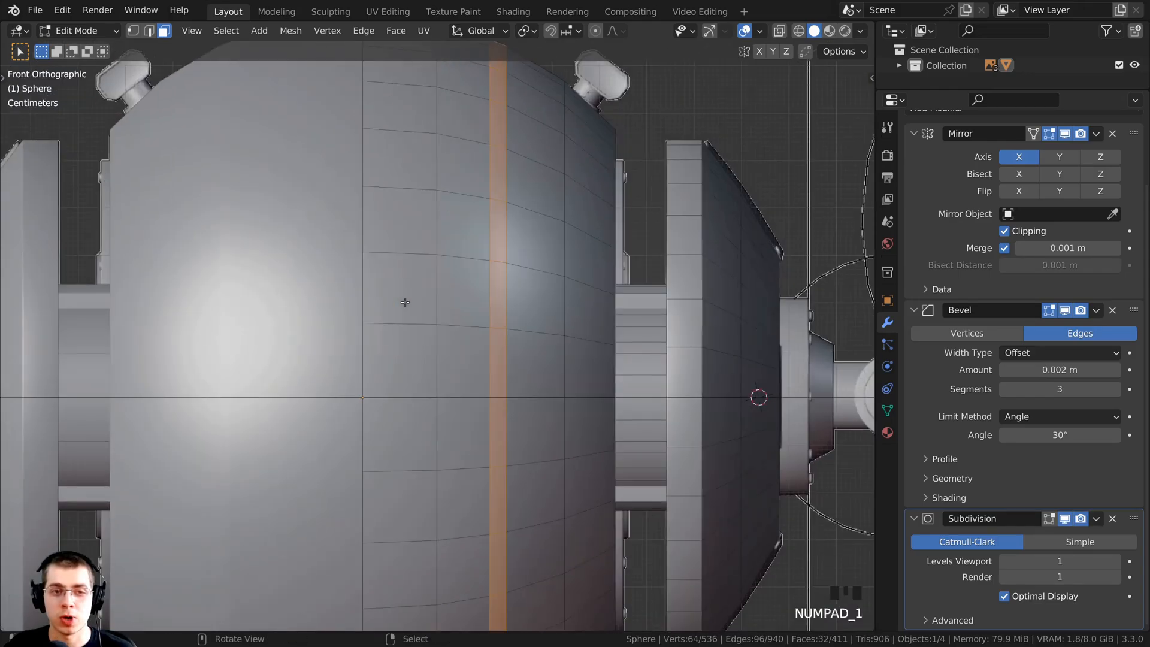
middle_click_drag(501, 100, 469, 198, "shift")
key("z")
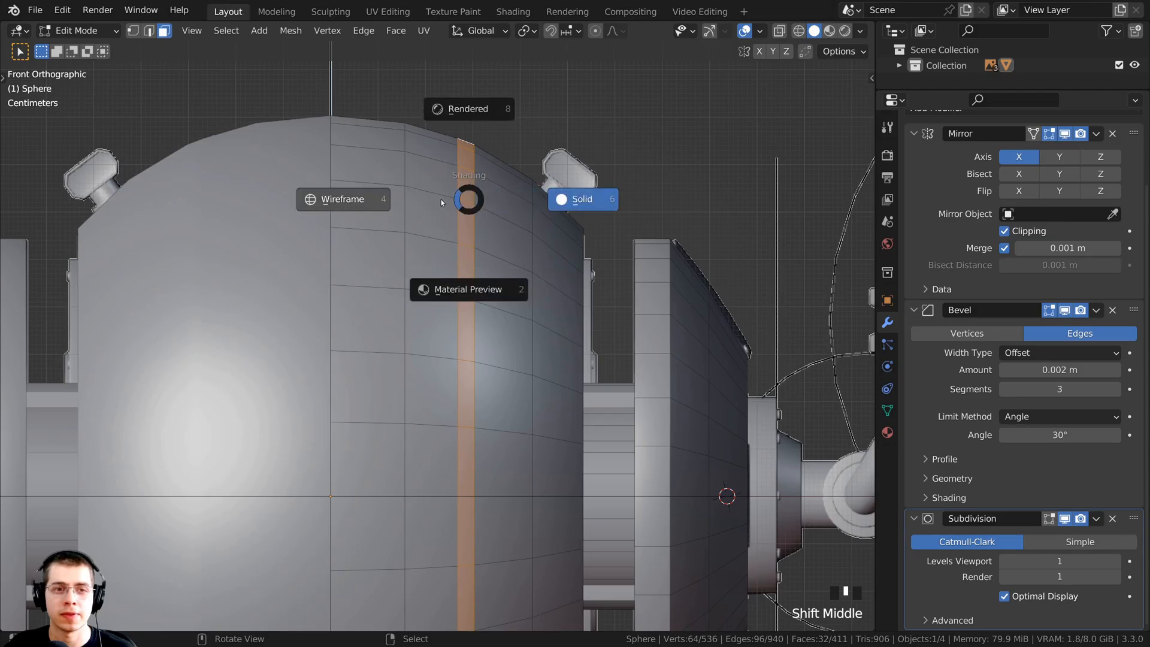
left_click(365, 201)
scroll(413, 206, "up", 2)
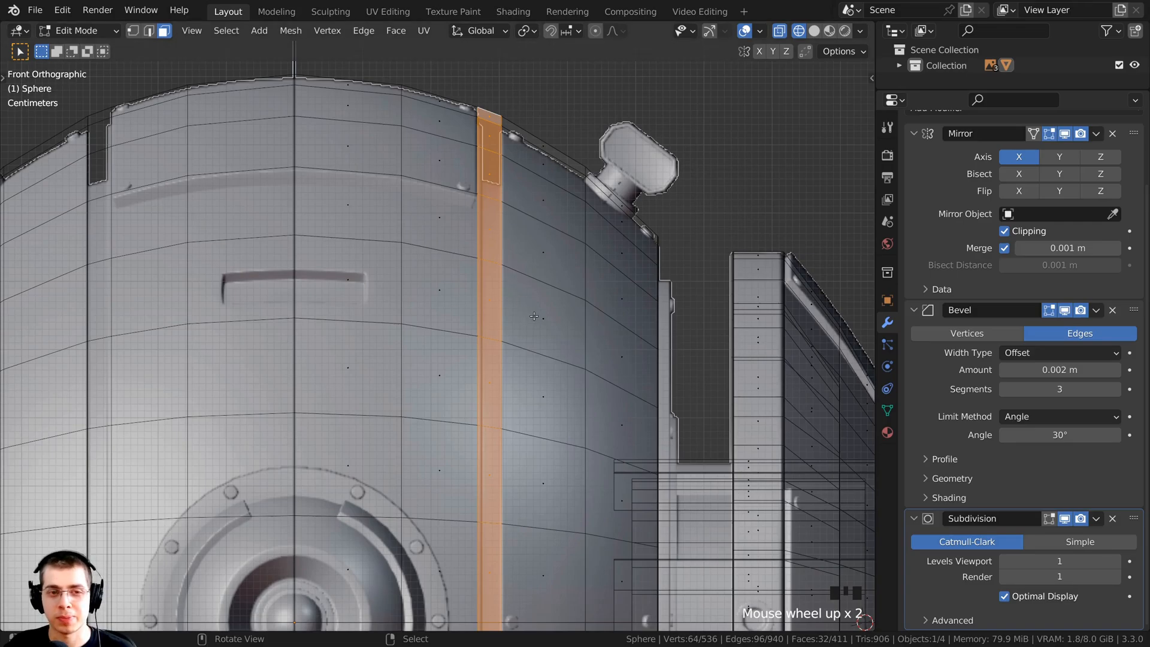
key("e")
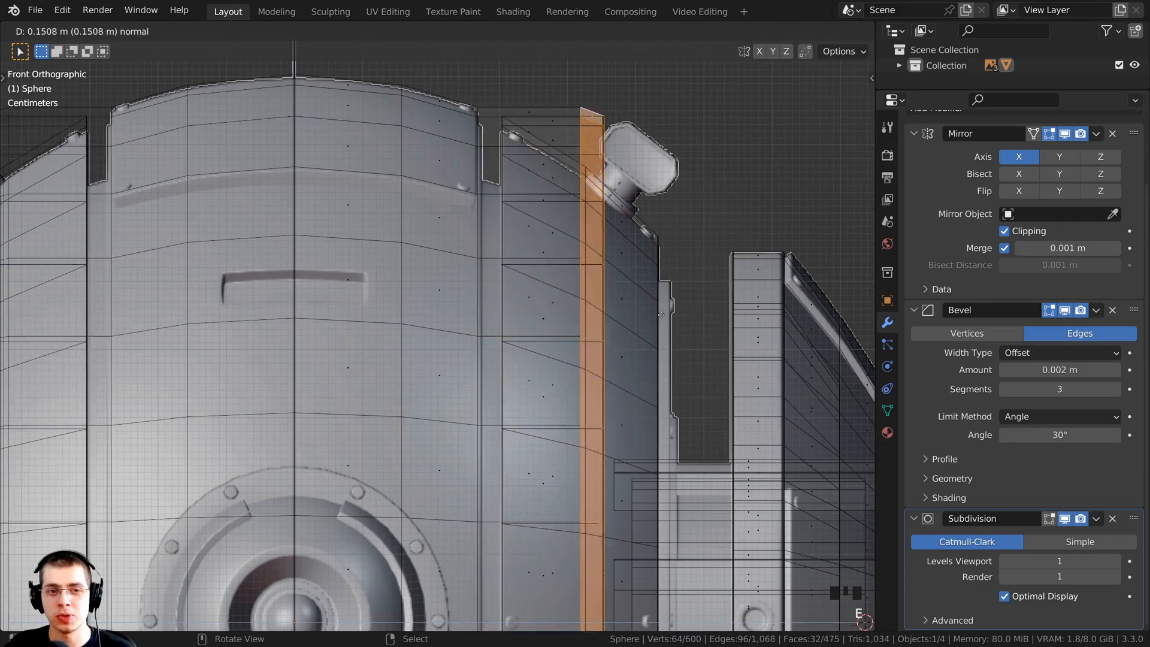
right_click(574, 317)
key("s")
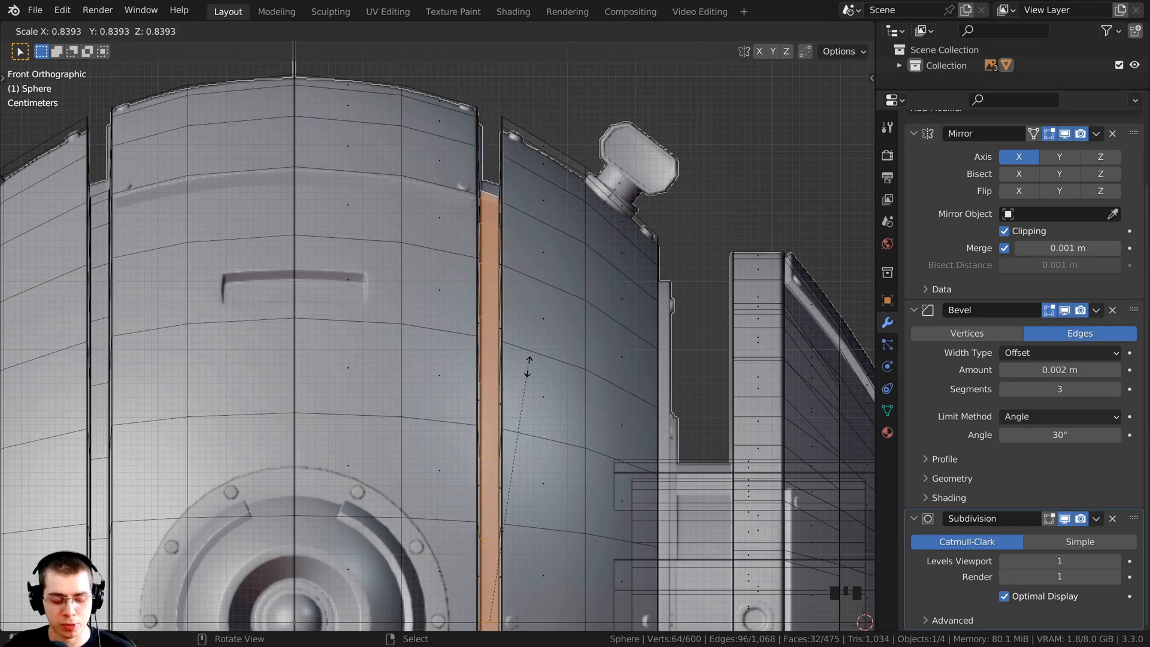
key("shift+x")
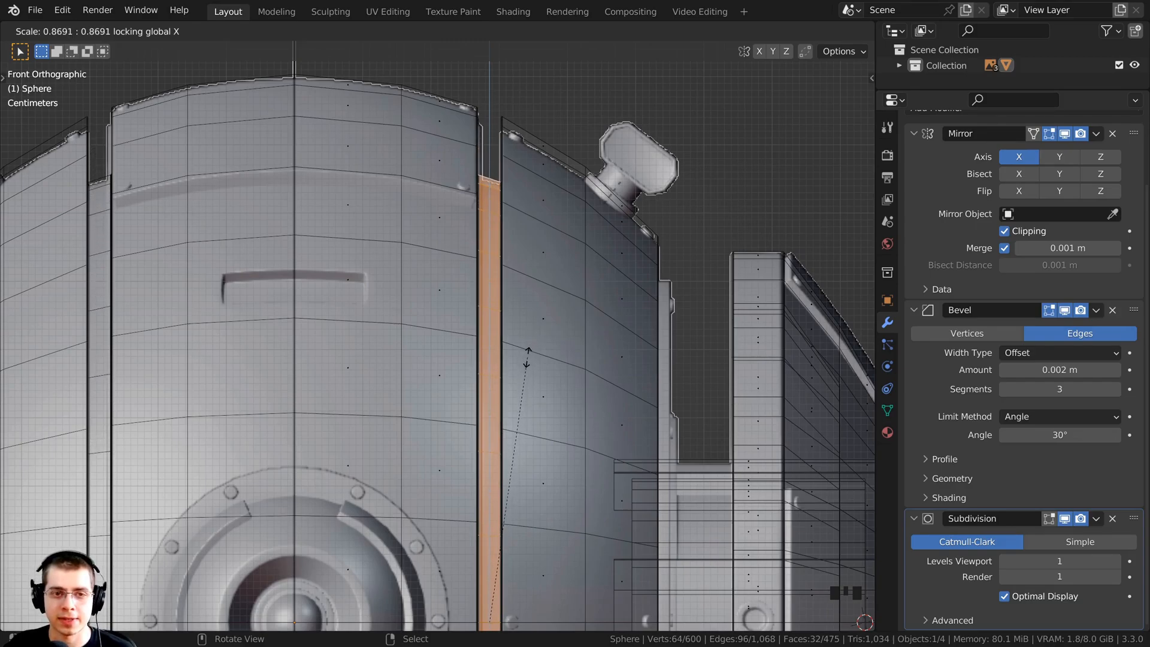
left_click(527, 357)
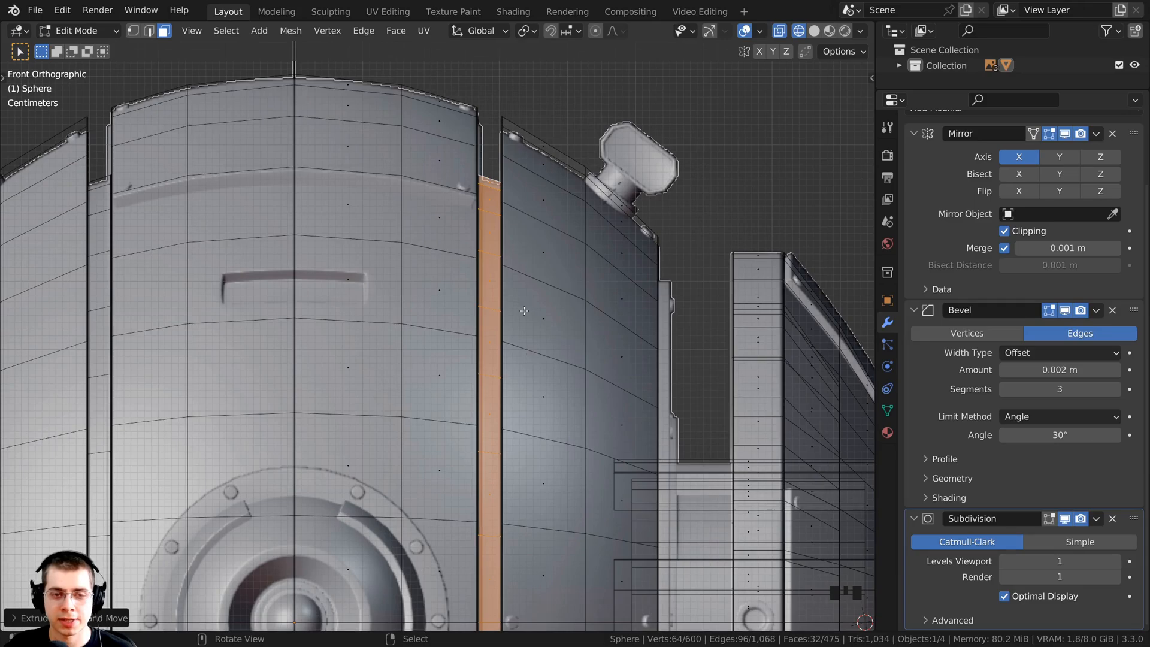
Inset the face beside the centre line over the reference's small slot by about 0.046 m with Boundary off.
scroll(524, 311, "down", 4)
scroll(357, 318, "up", 6)
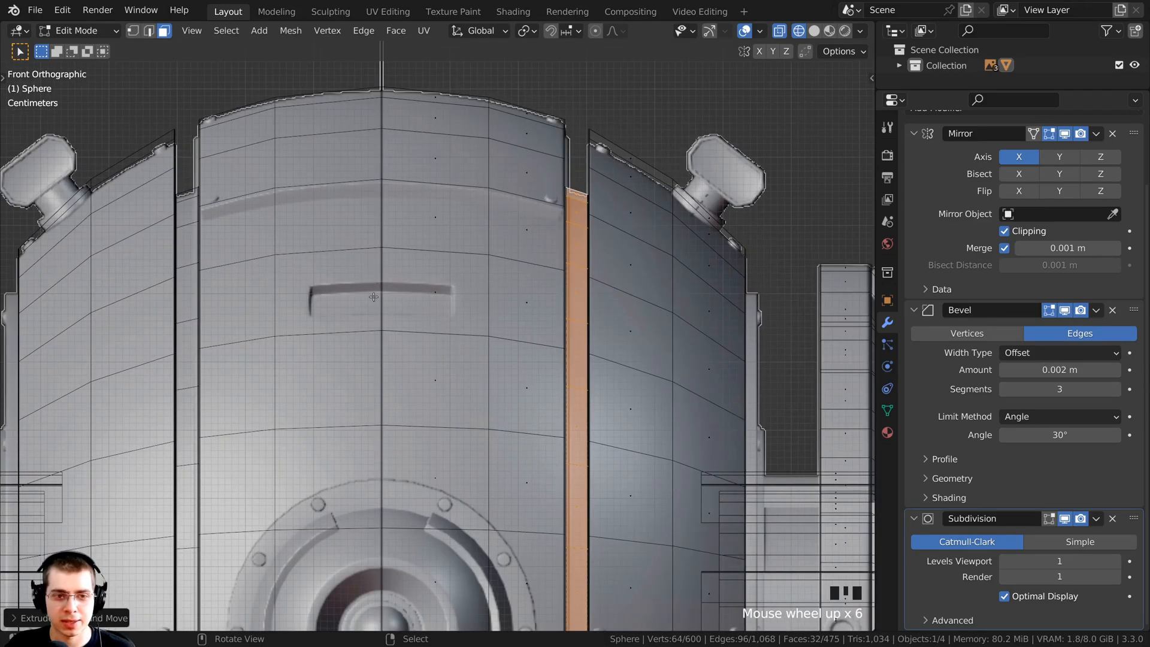
scroll(440, 294, "down", 1)
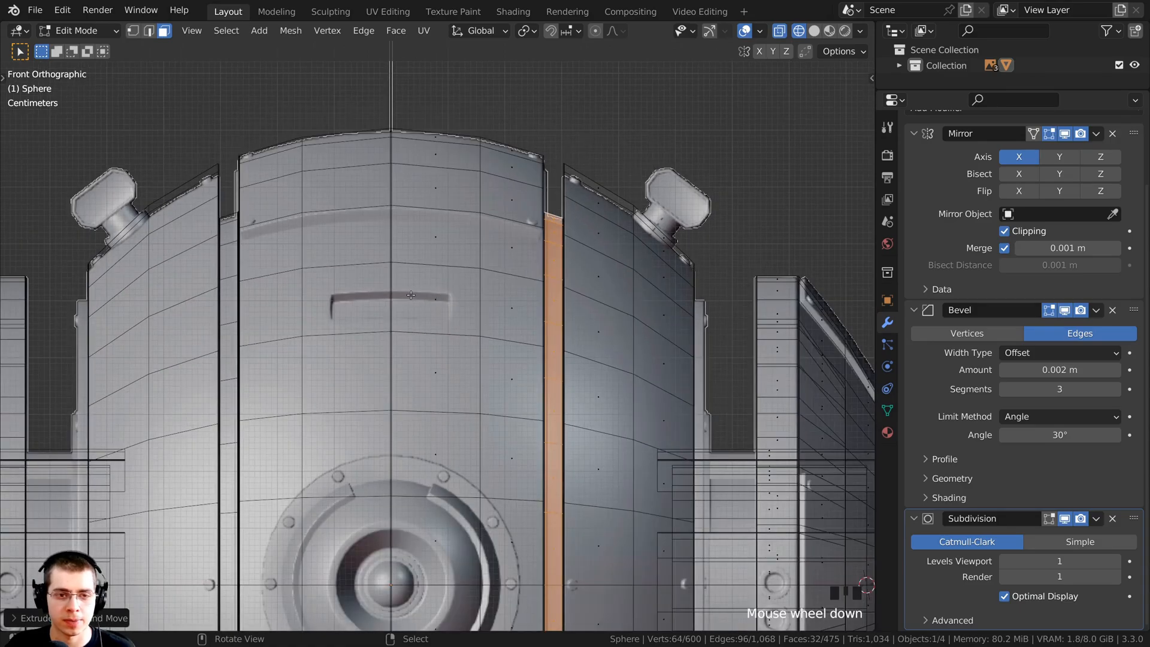
left_click(425, 302)
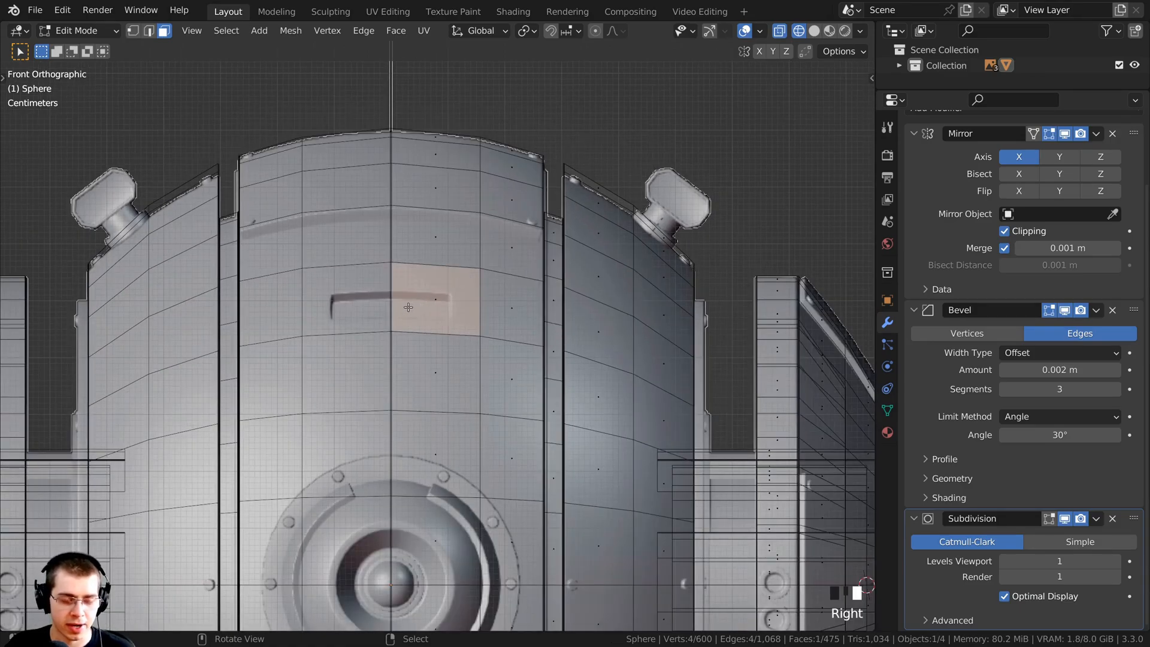
key("z")
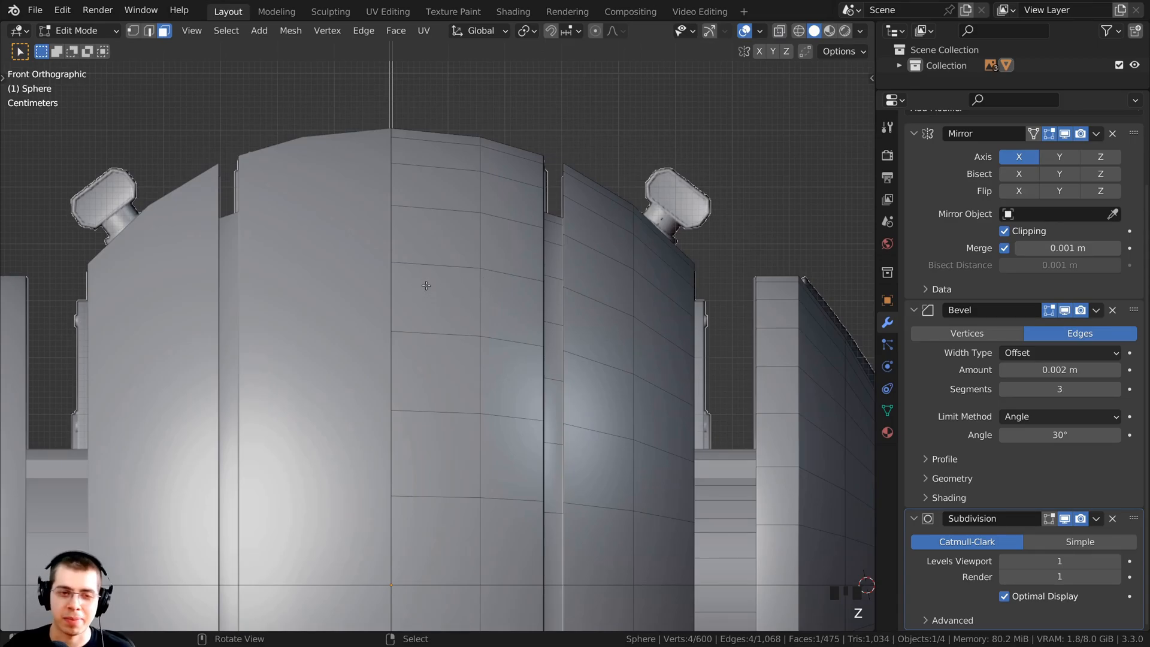
right_click(456, 289)
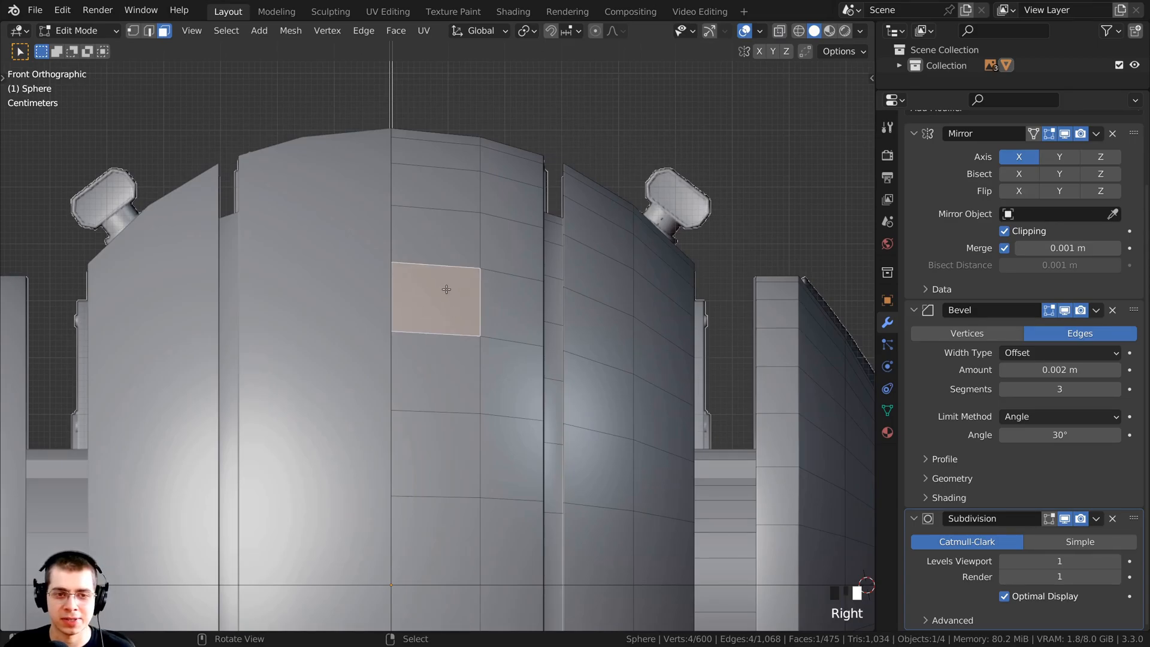
scroll(457, 285, "up", 2)
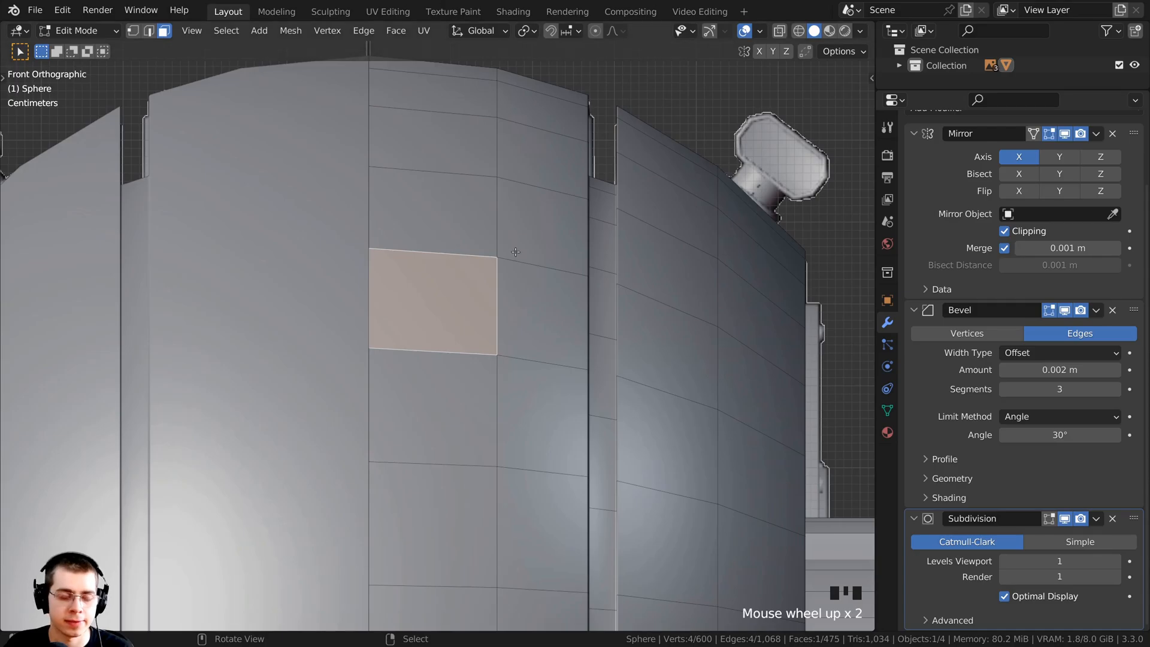
key("z")
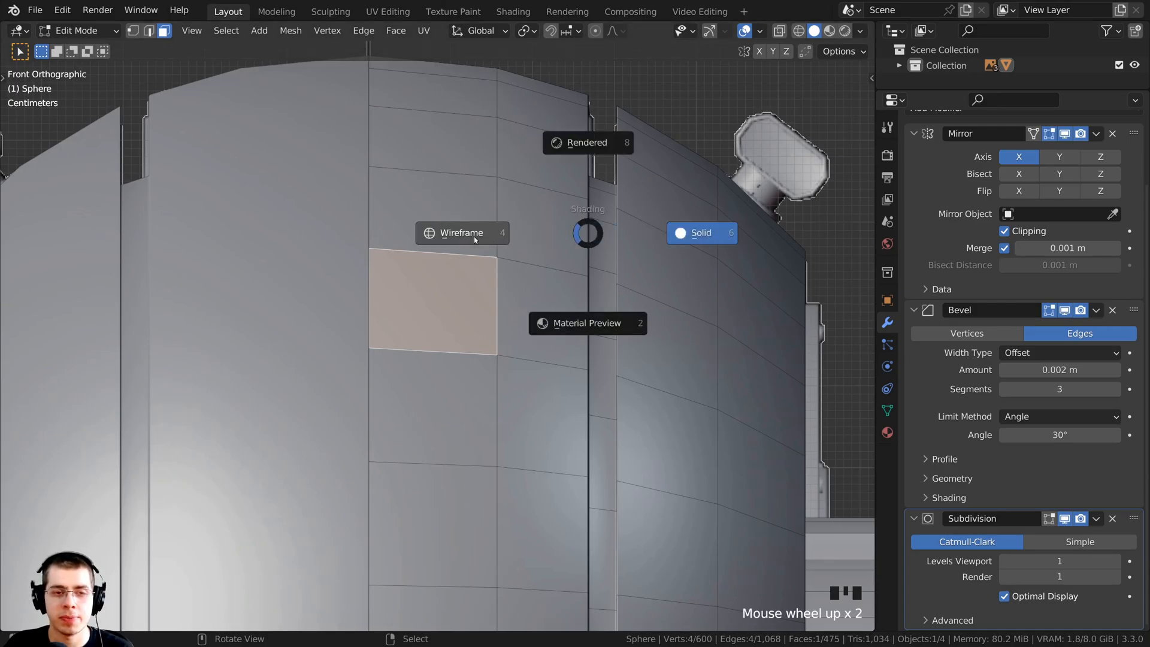
key("z")
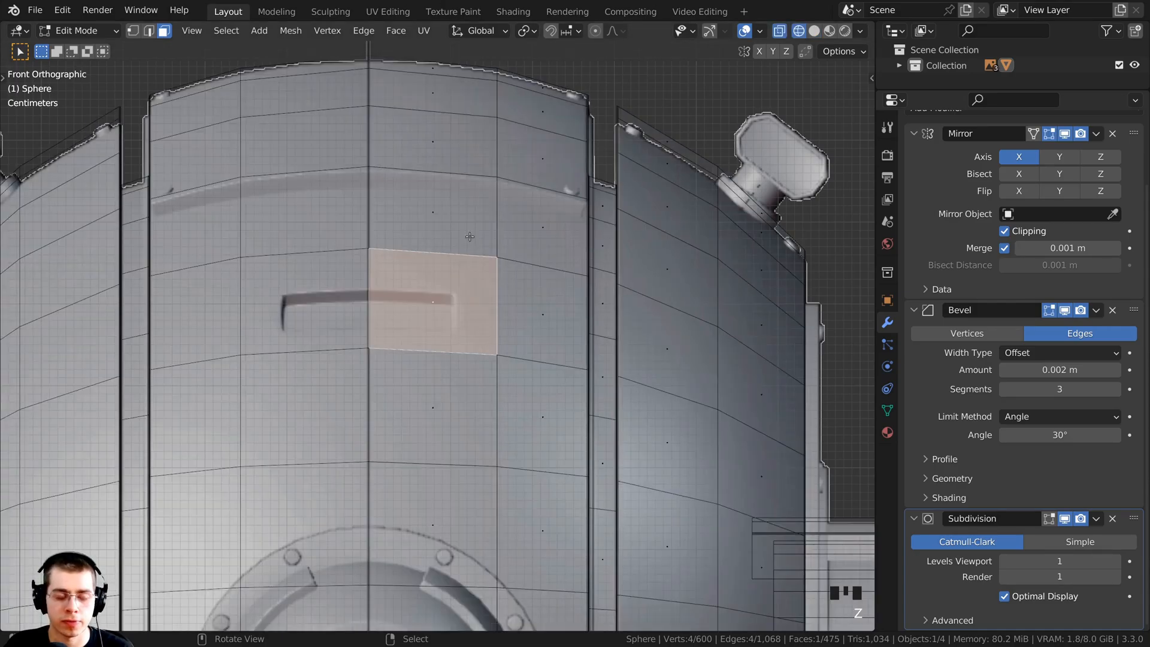
key("i")
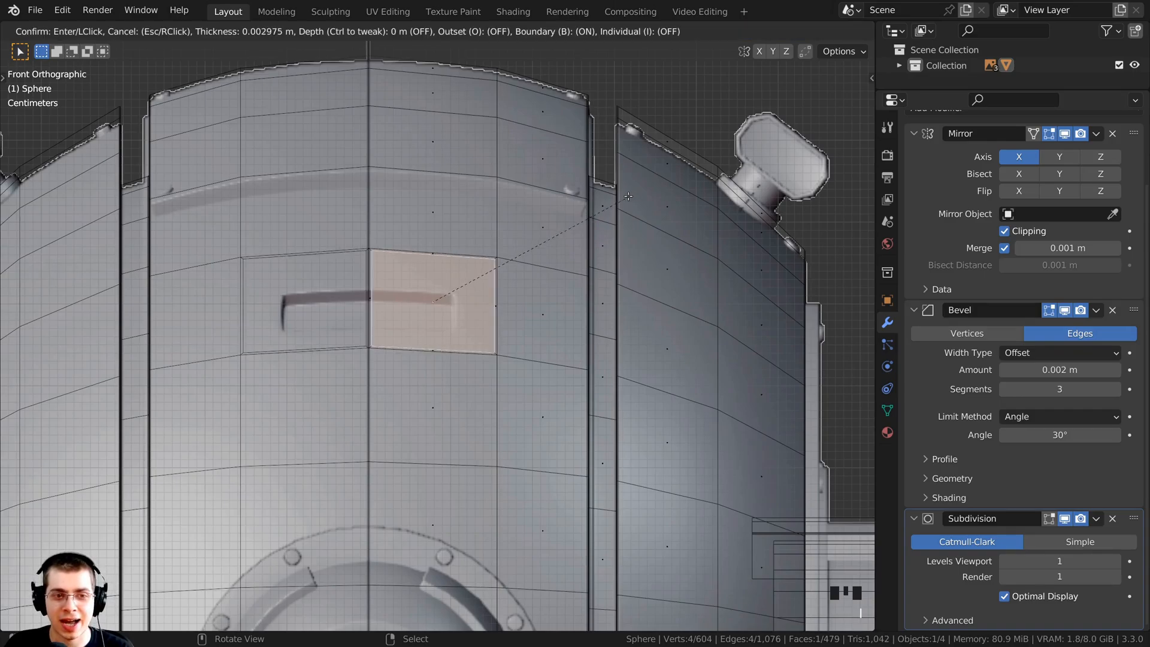
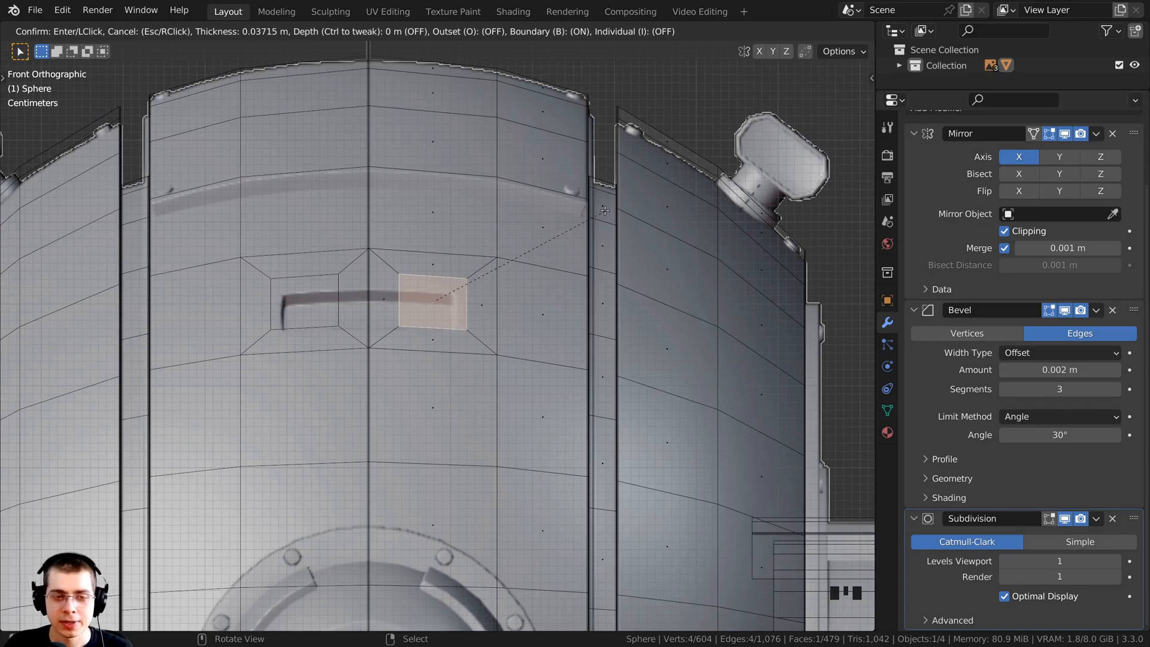
key("b")
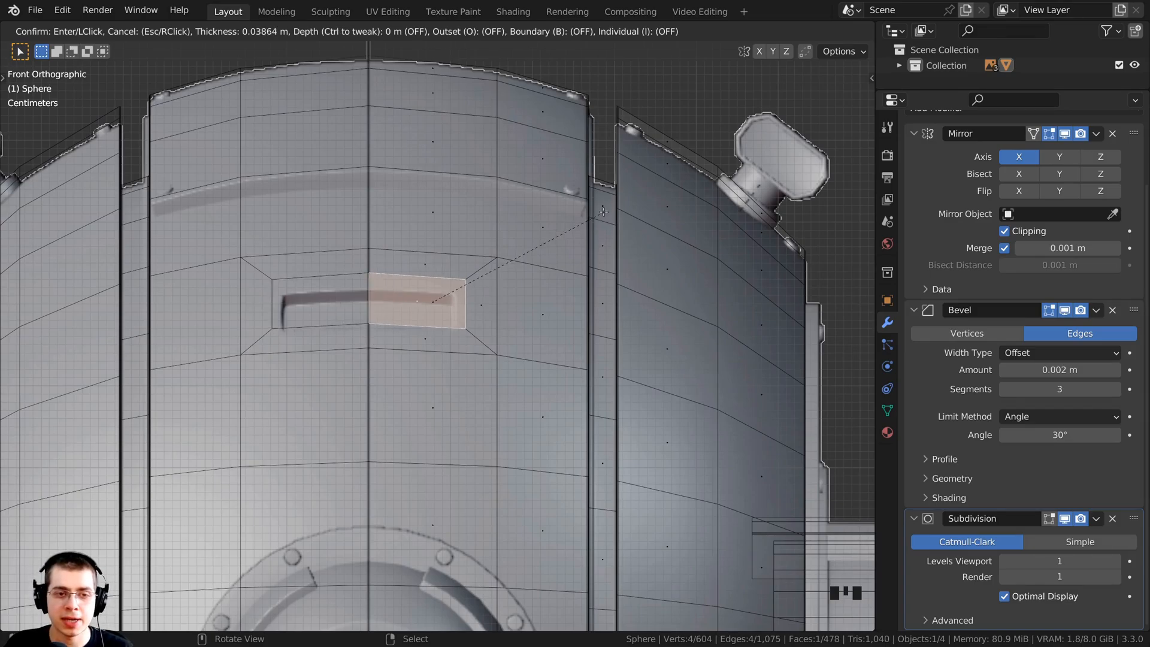
key("b")
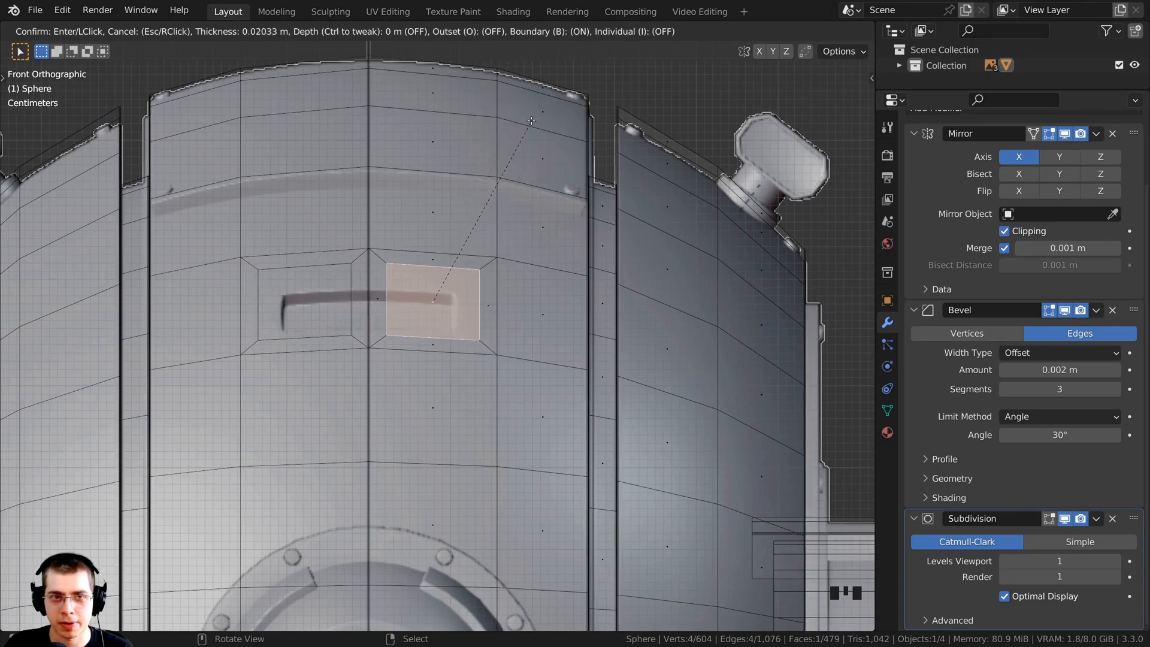
key("b")
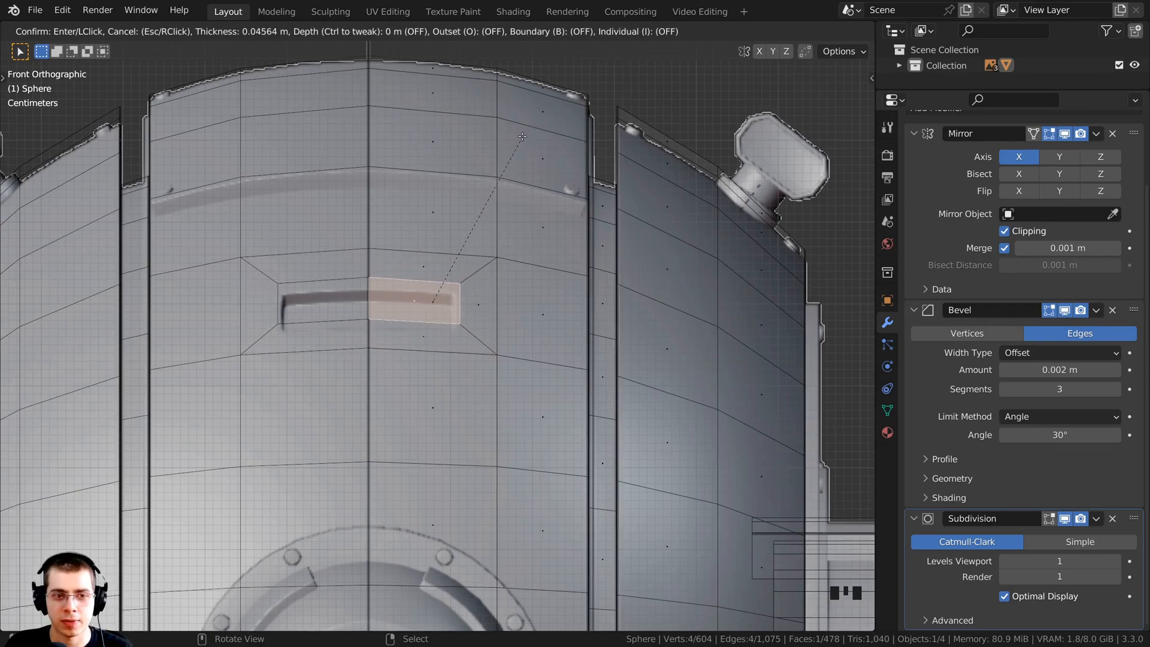
left_click(522, 136)
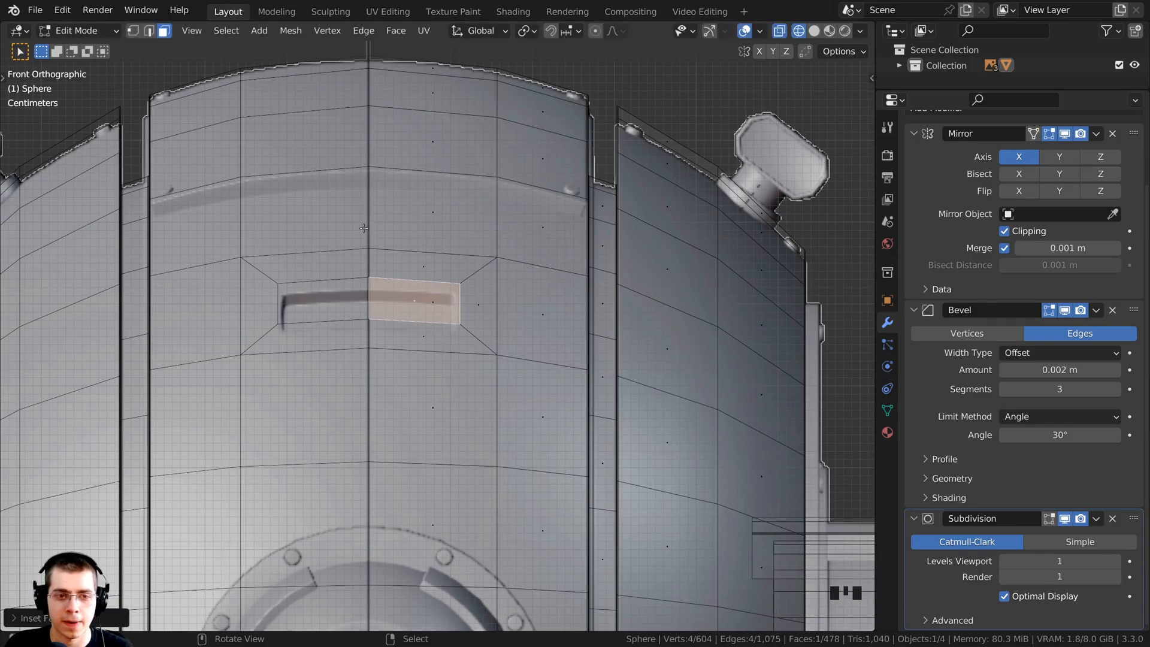
Switch to Solid shading and extrude the inset slot face about 0.024 m inward along its normal.
key("z")
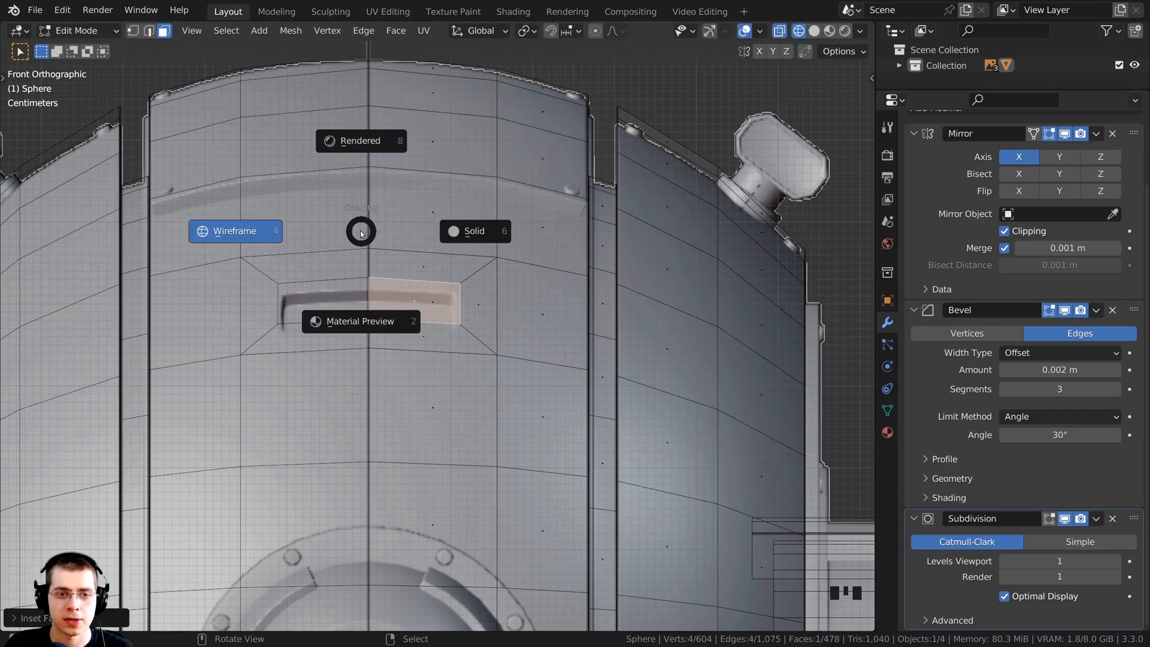
left_click(484, 234)
middle_click_drag(484, 234, 480, 249)
scroll(480, 250, "down", 4)
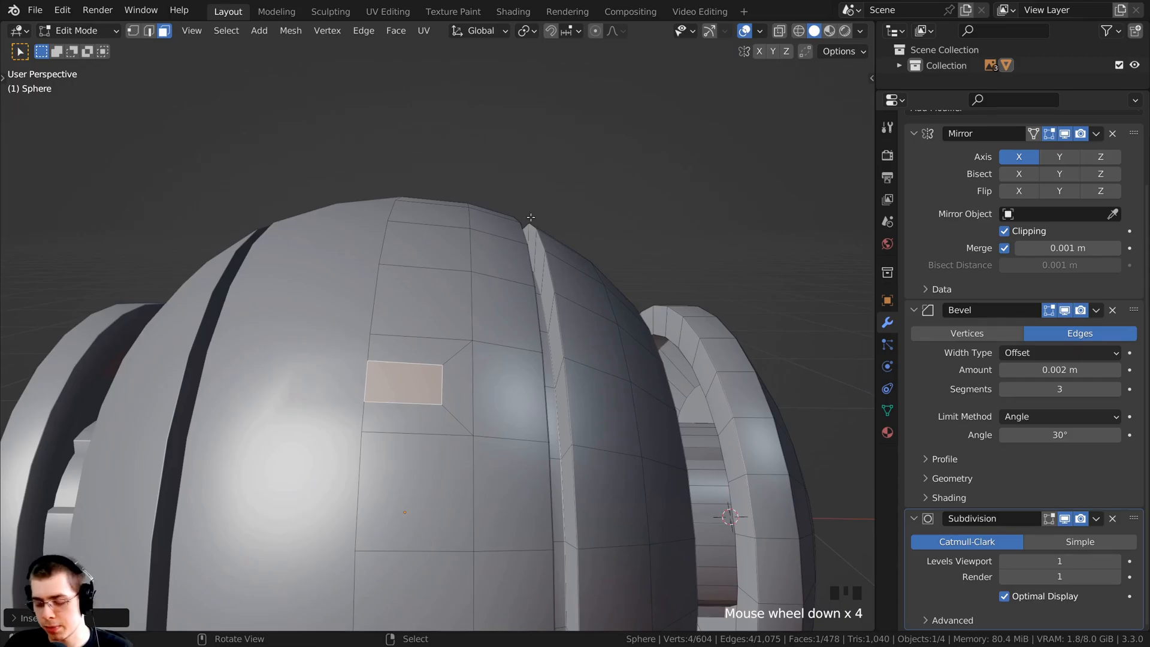
key("KP_Decimal")
middle_click_drag(531, 217, 524, 320)
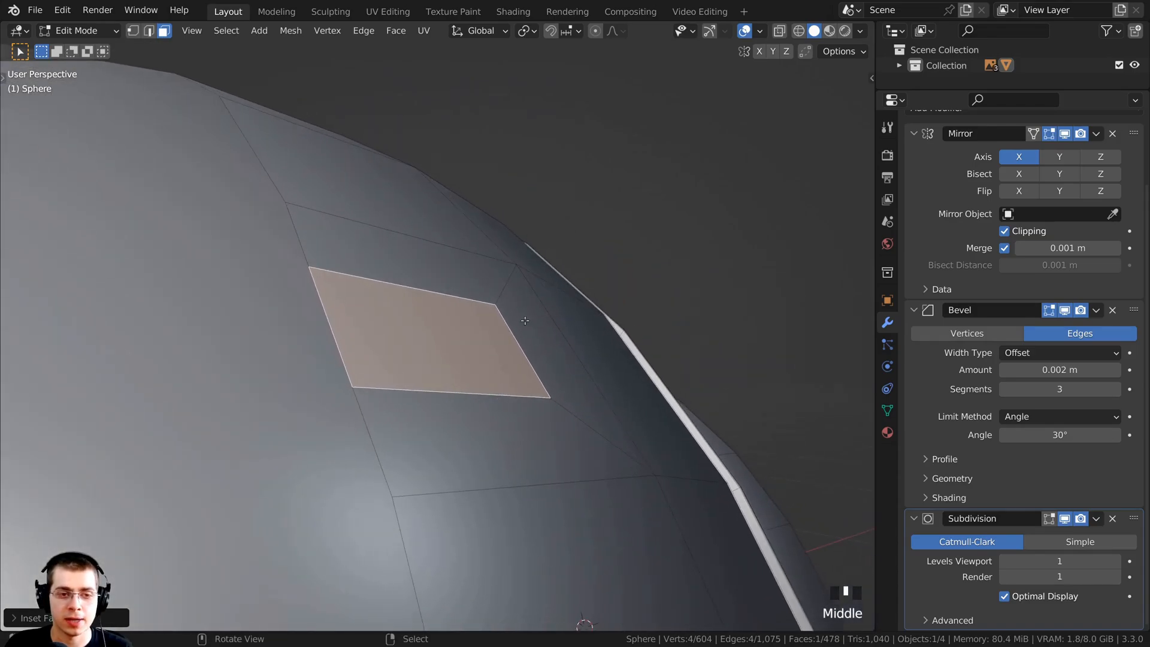
key("e")
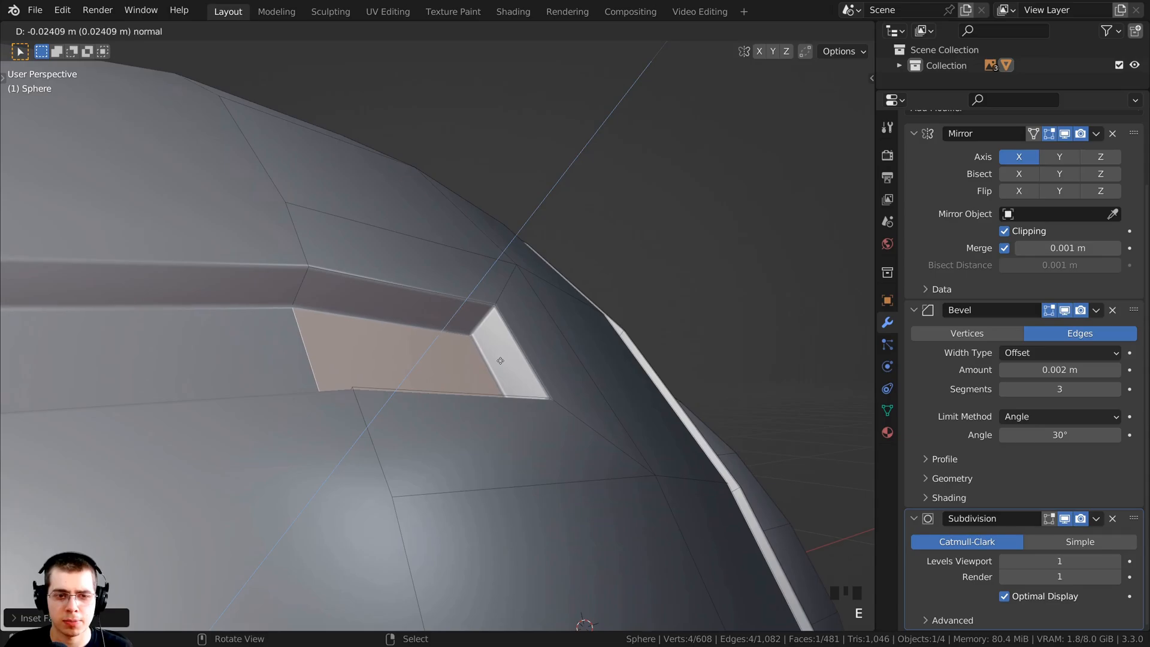
left_click(500, 362)
middle_click_drag(269, 480, 315, 501)
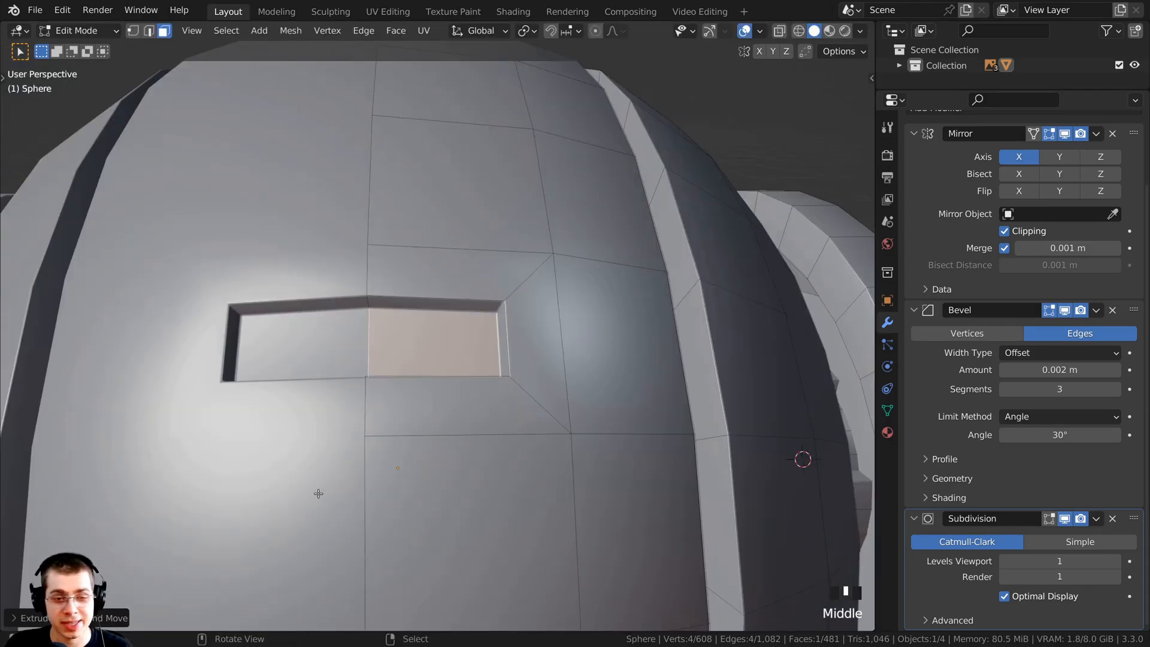
Leave Edit Mode and examine the recessed slot's corners and edges with the bevel and subdivision applied.
key("Tab")
middle_click_drag(379, 376, 325, 418, "shift")
scroll(329, 421, "up", 5)
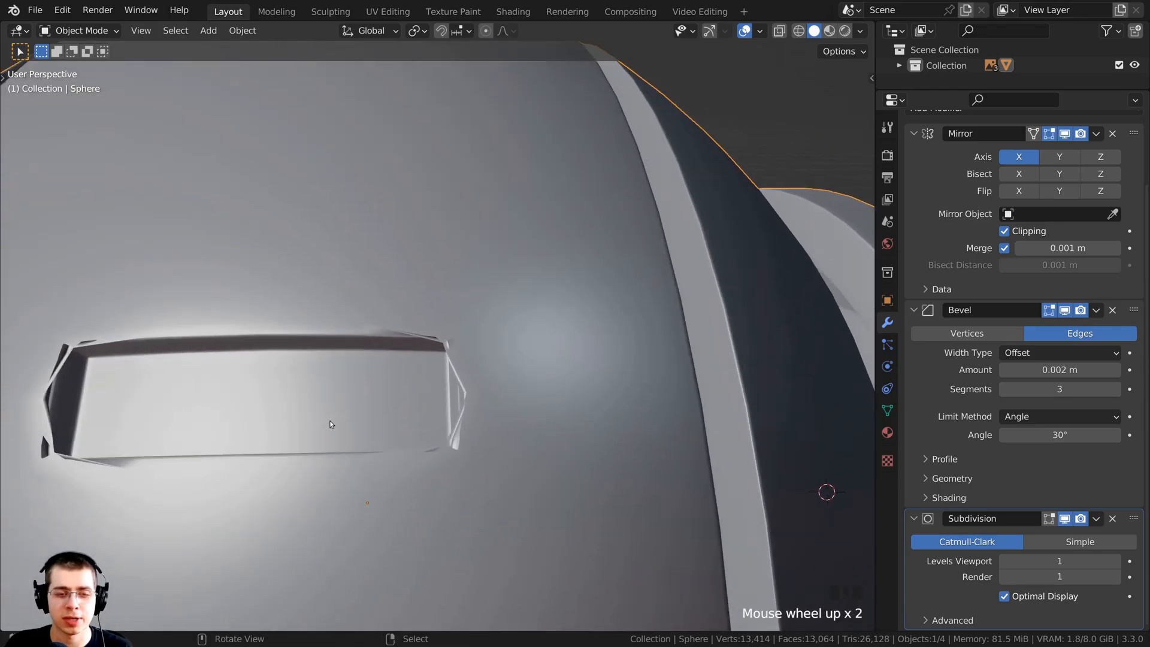
middle_click_drag(341, 375, 418, 325)
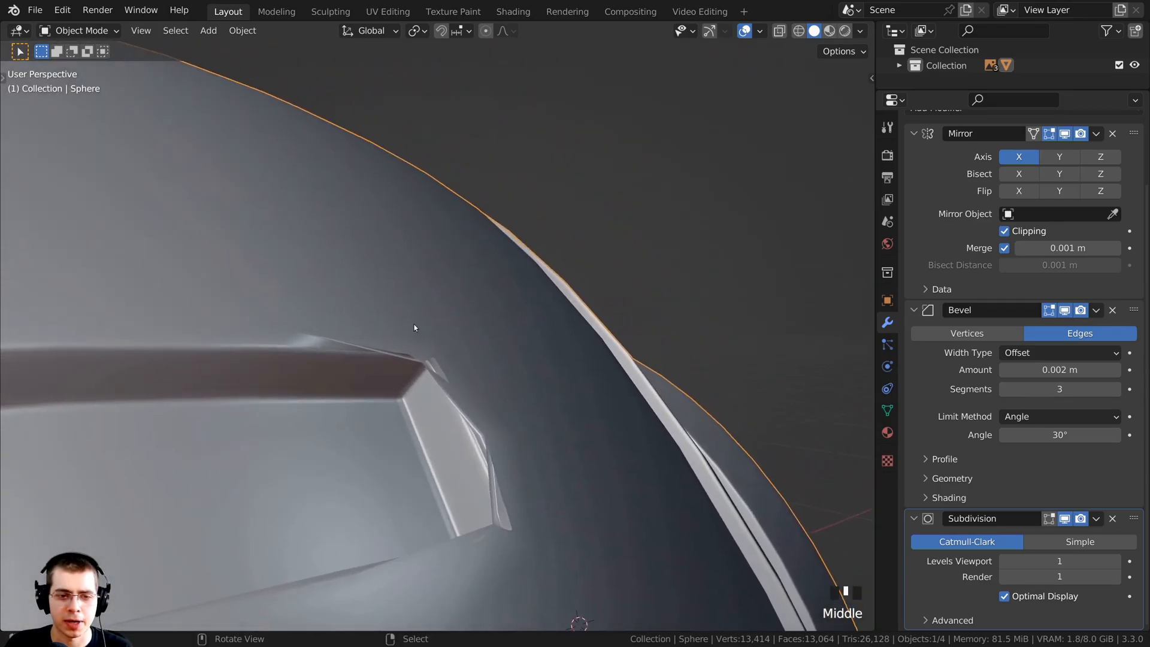
scroll(432, 287, "up", 2)
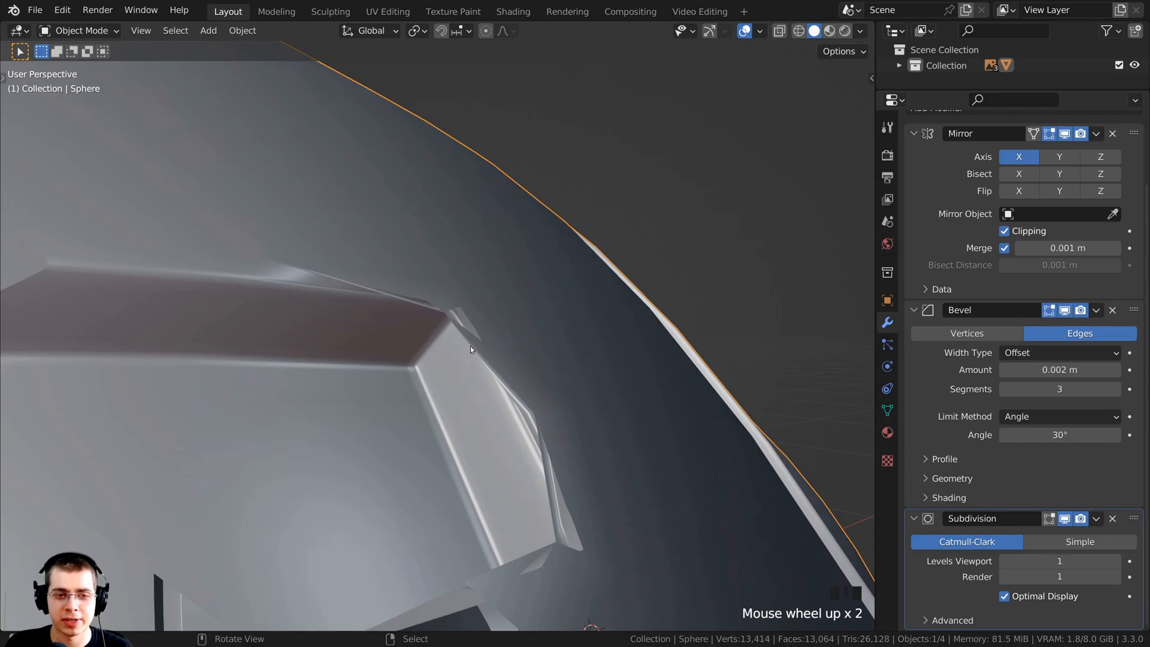
scroll(344, 278, "down", 3)
middle_click_drag(344, 278, 303, 308)
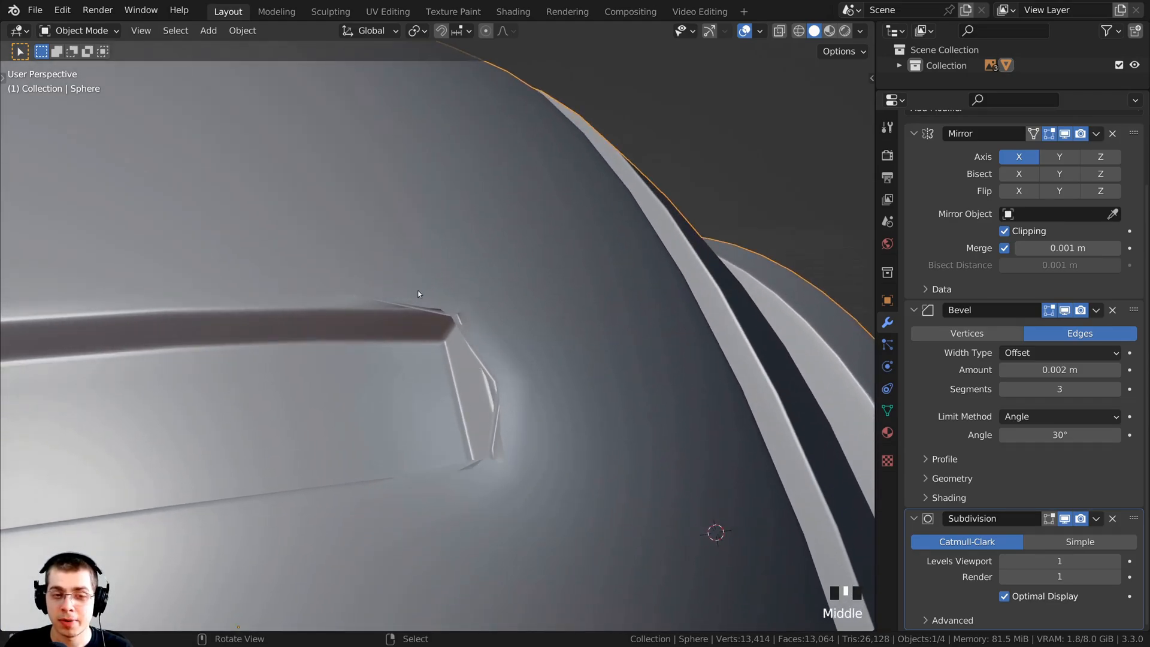
scroll(447, 358, "up", 2)
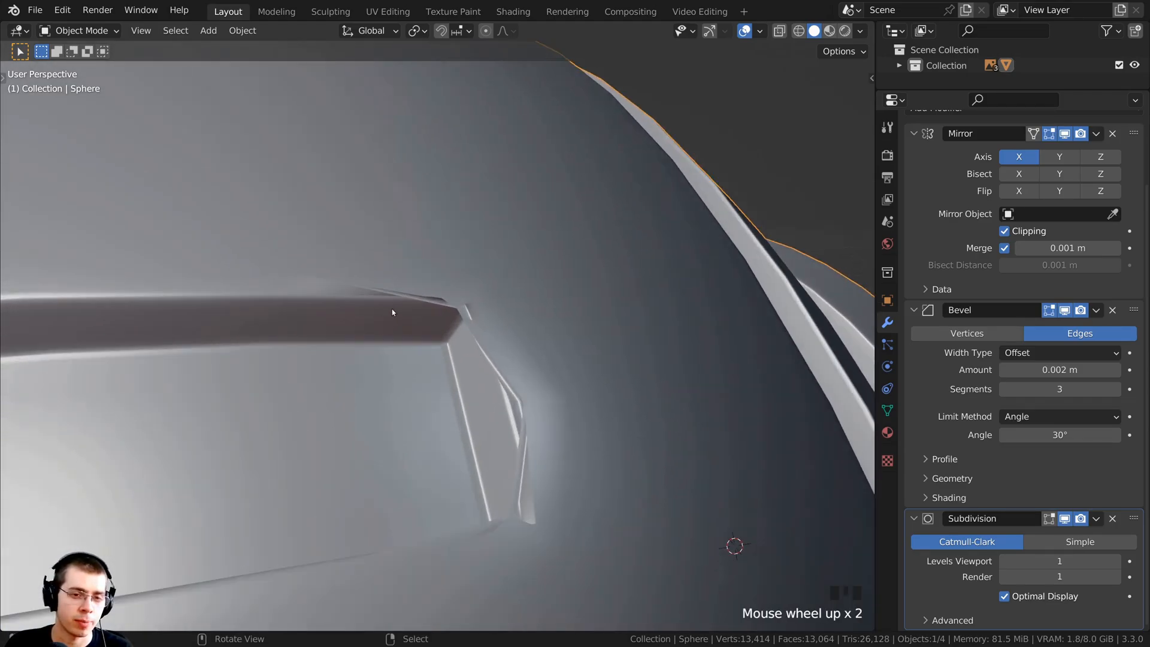
middle_click_drag(385, 280, 440, 286)
scroll(491, 389, "down", 2)
middle_click_drag(481, 386, 448, 444, "shift")
scroll(426, 328, "up", 1)
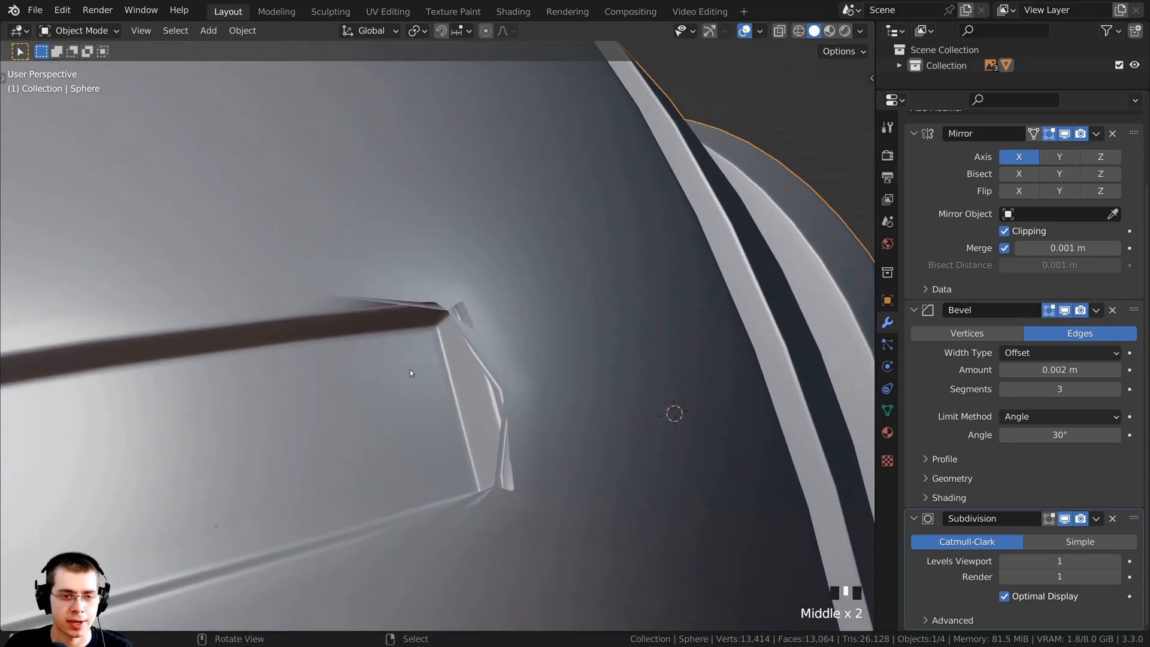
middle_click_drag(503, 377, 514, 368)
Return to Edit Mode, switch to vertex selection and select the recess's upper inner corner vertex.
key("Tab")
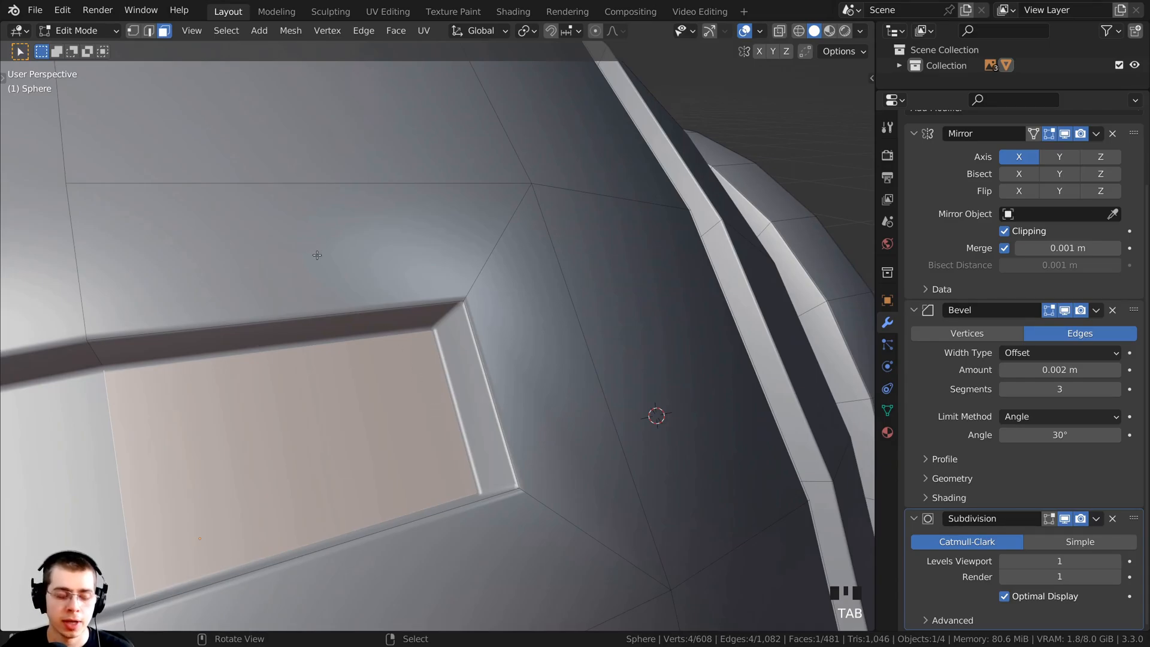
key("1")
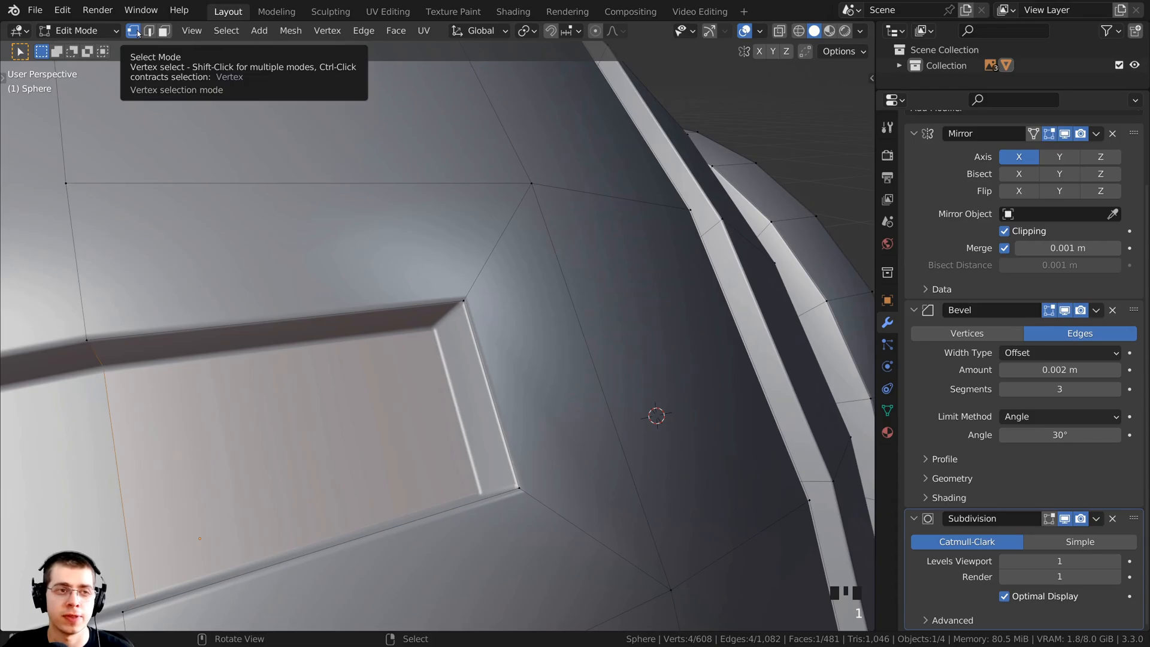
right_click(450, 347)
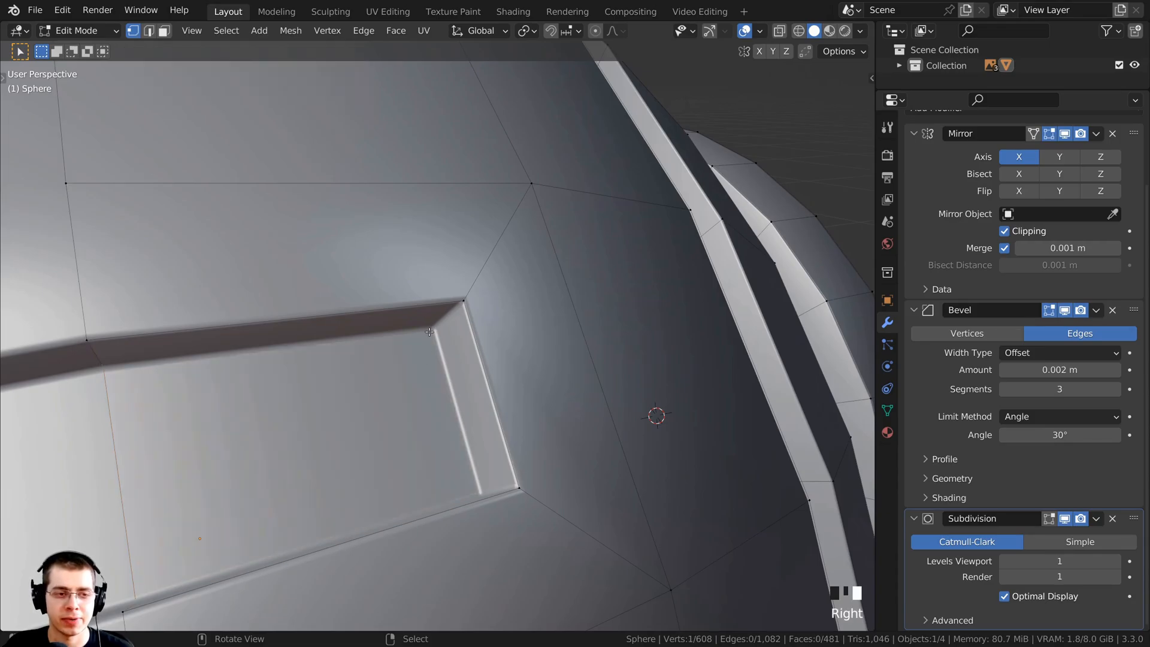
Bevel the recess's upper corner depth edge about 0.004 m wide with 2 segments.
right_click(467, 298, "shift")
middle_click_drag(467, 298, 383, 362)
scroll(473, 371, "up", 2)
middle_click_drag(473, 370, 495, 383)
key("ctrl+b")
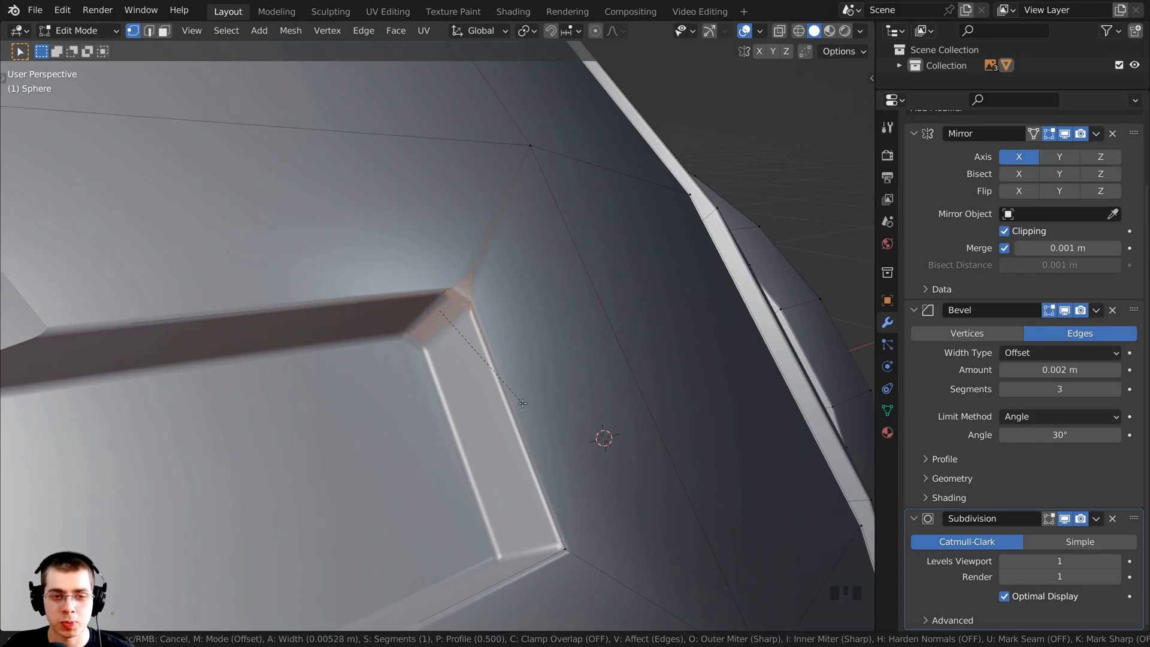
scroll(523, 403, "up", 1)
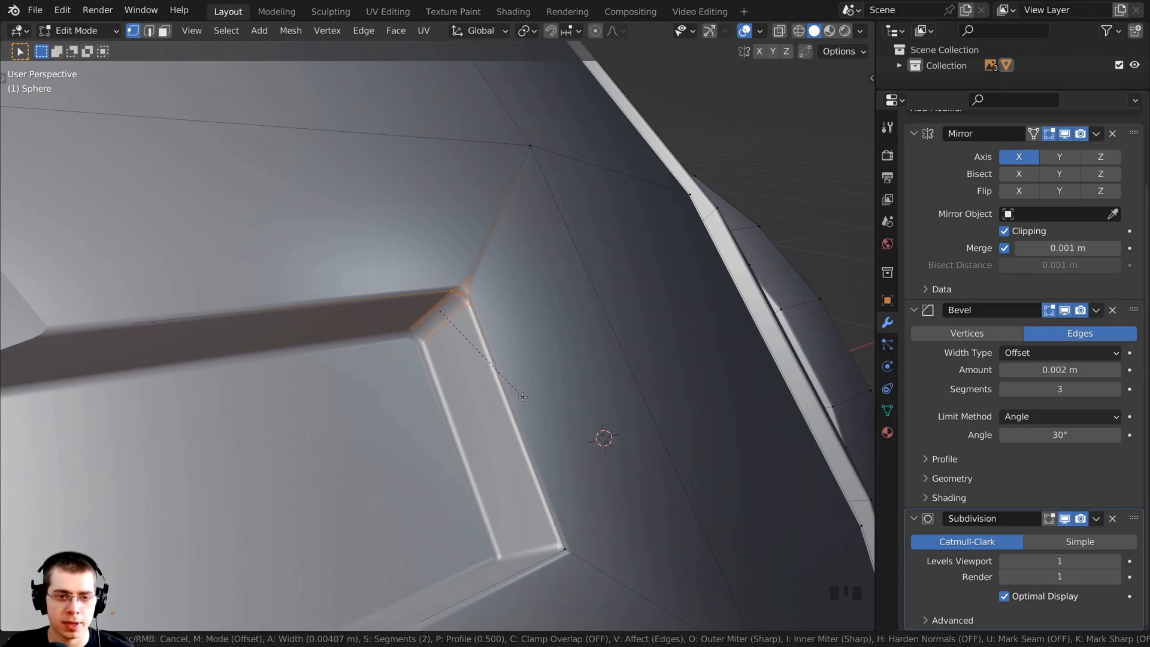
left_click(521, 396)
Select the recess's lower corner depth edge and bevel it about 0.004 m wide with 2 segments.
middle_click_drag(521, 396, 498, 323)
right_click(515, 461)
scroll(392, 348, "down", 1)
right_click(421, 403, "shift")
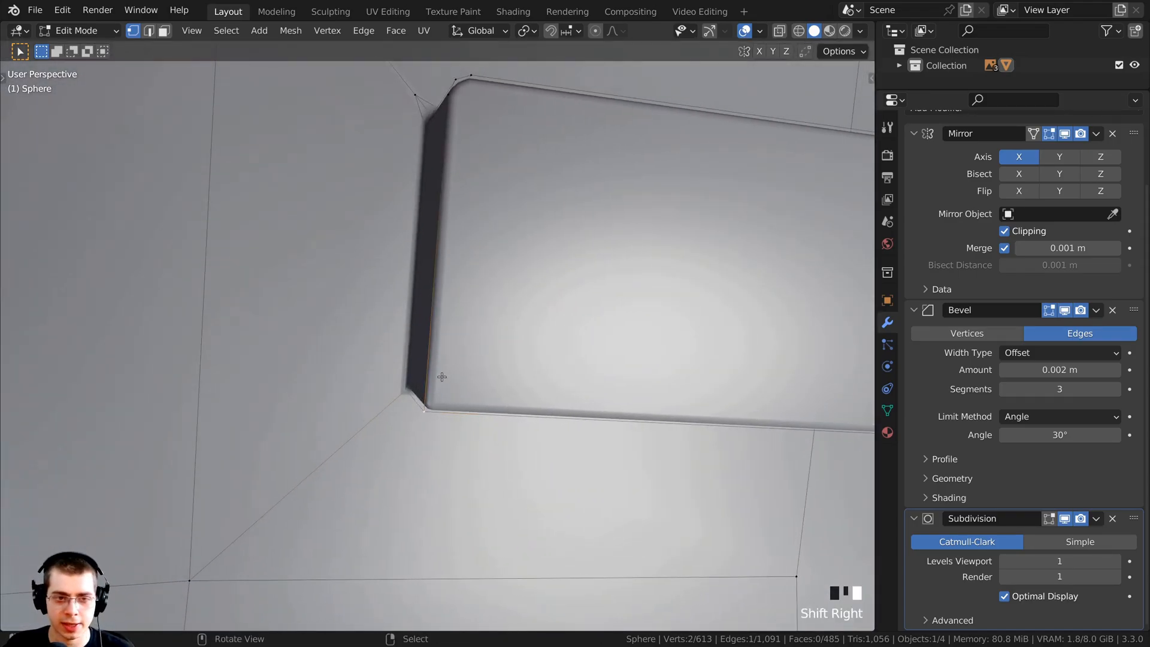
middle_click_drag(421, 403, 417, 342)
scroll(419, 359, "down", 2)
scroll(599, 404, "up", 2)
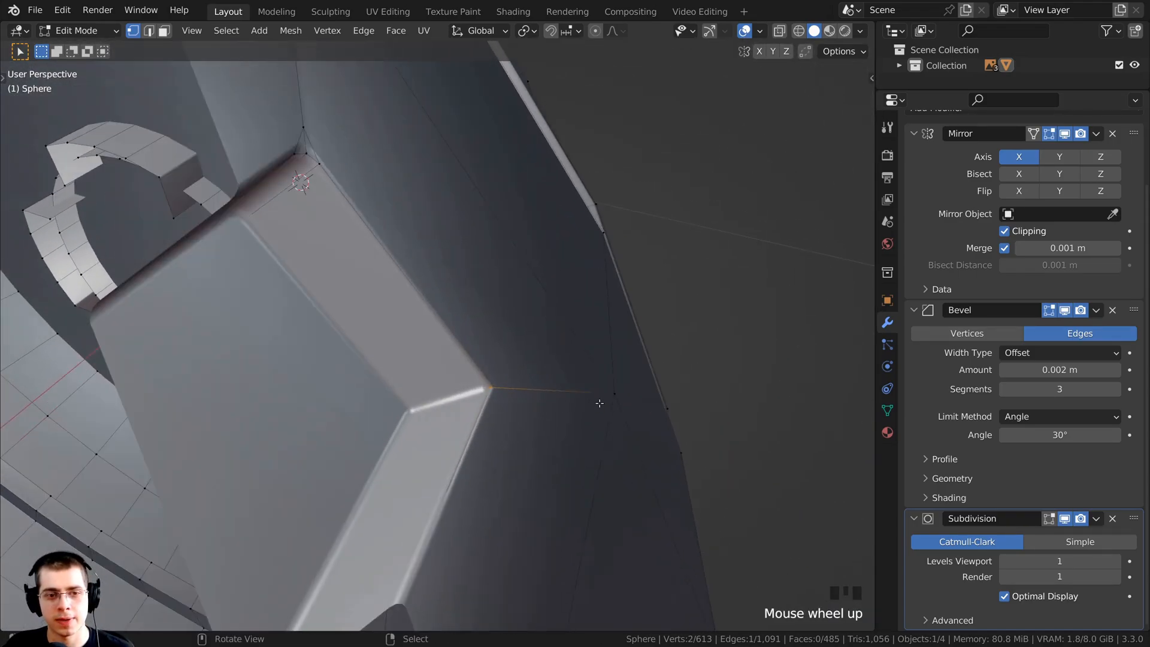
key("ctrl+b")
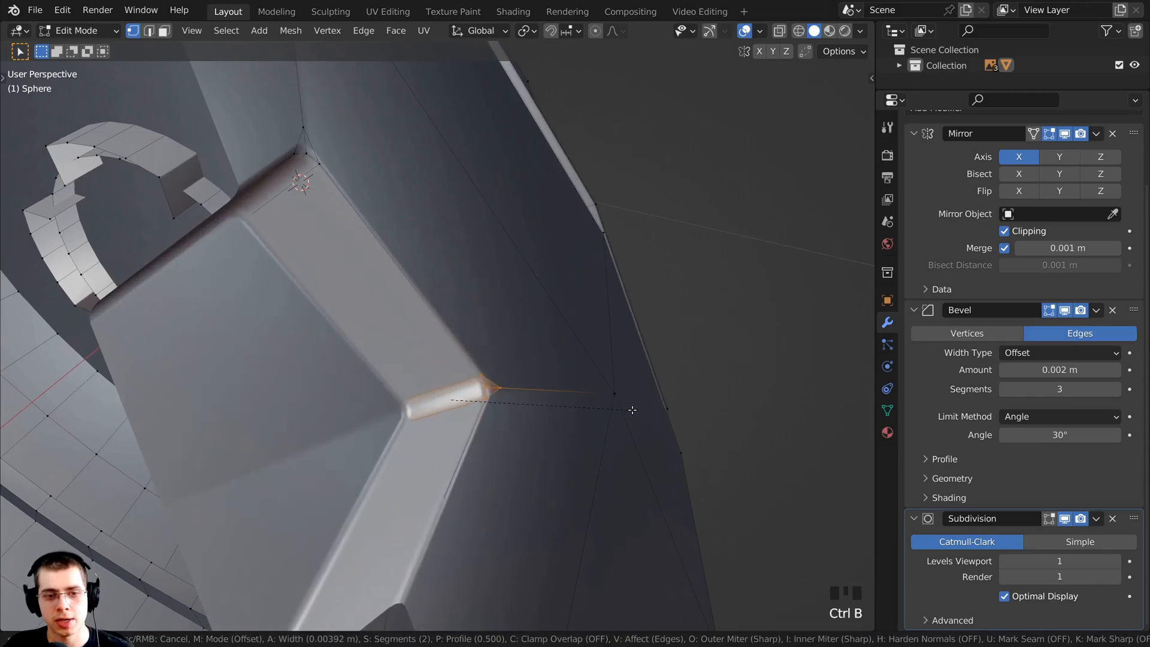
left_click(632, 410)
Leave Edit Mode, deselect the sphere and examine the recess's rounded corners up close and from a distance.
middle_click_drag(634, 413, 468, 331)
key("Tab")
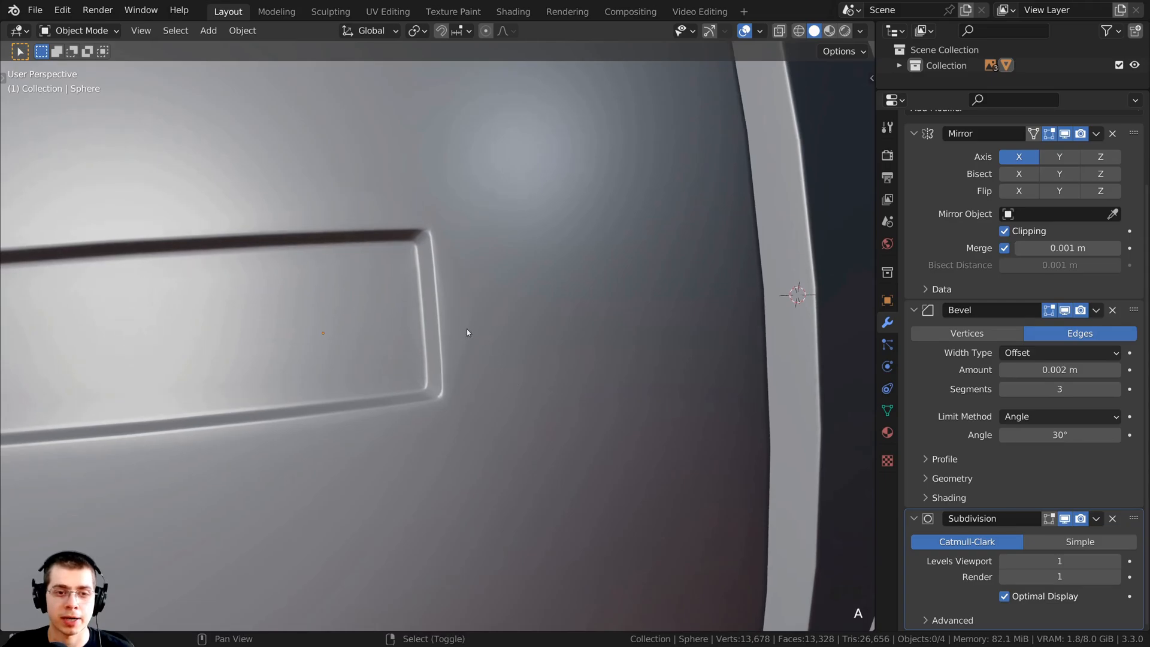
scroll(395, 319, "up", 2)
middle_click_drag(394, 316, 375, 271)
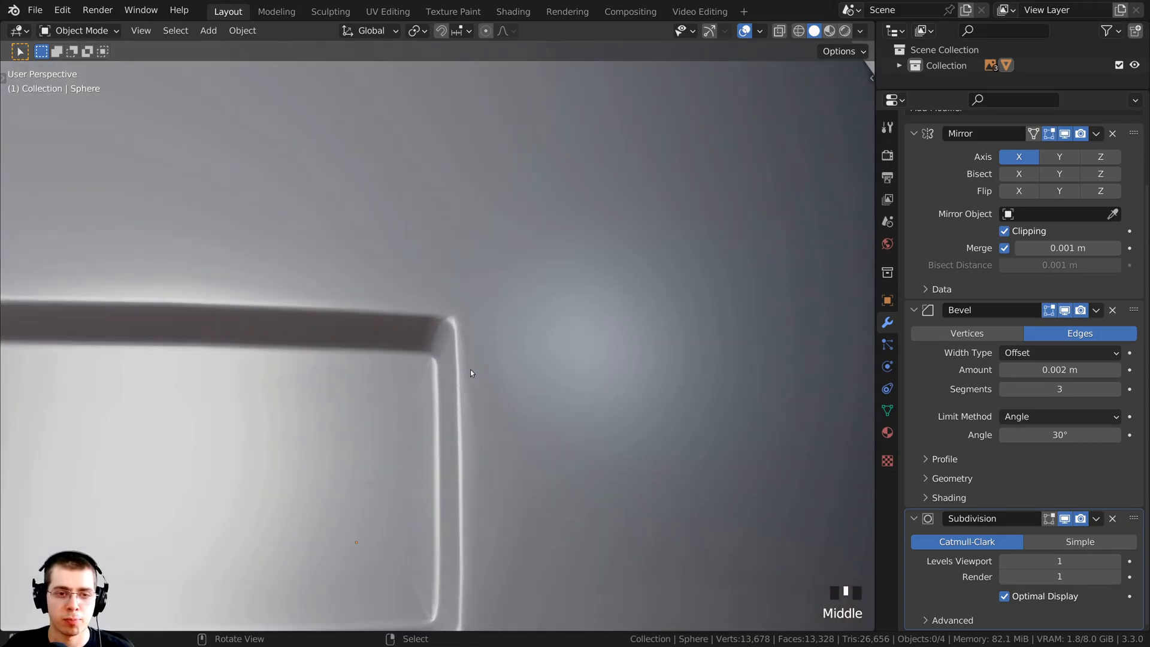
middle_click_drag(451, 311, 548, 385)
middle_click_drag(548, 385, 446, 418, "shift")
scroll(480, 369, "down", 5)
middle_click_drag(446, 418, 428, 388, "shift")
scroll(545, 416, "down", 6)
middle_click_drag(498, 339, 523, 366)
middle_click_drag(413, 303, 504, 403, "shift")
Return to Edit Mode on the sphere with face selection and compare its central band with the reference in top wireframe view.
right_click(478, 419)
key("Tab")
middle_click_drag(419, 380, 447, 366)
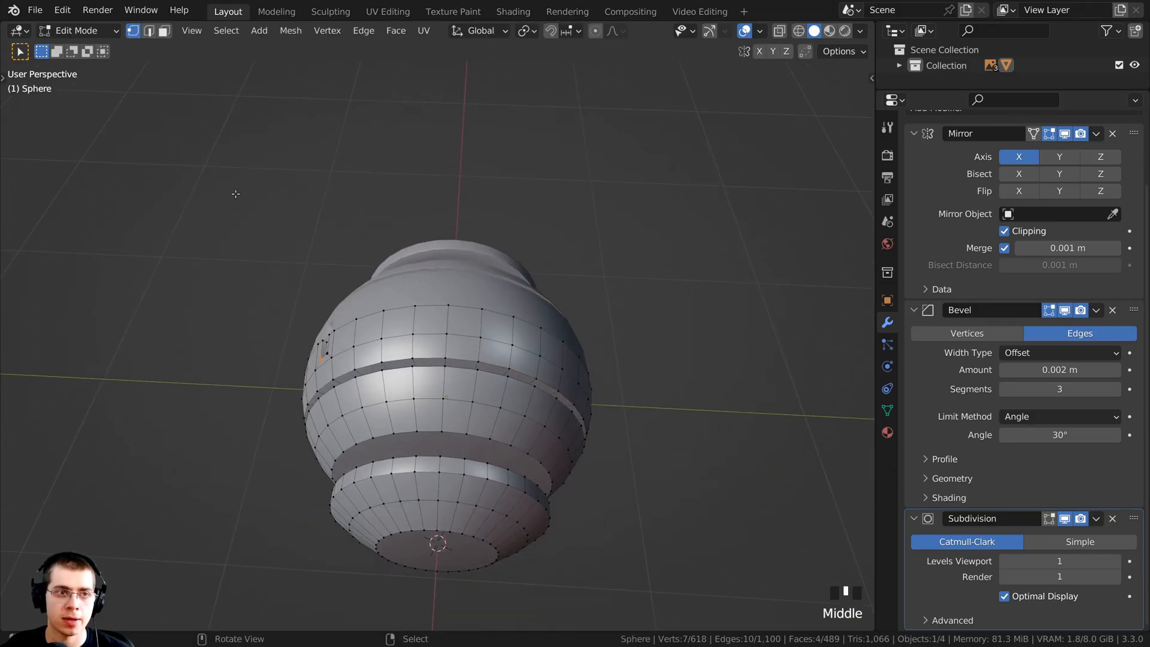
left_click(164, 31)
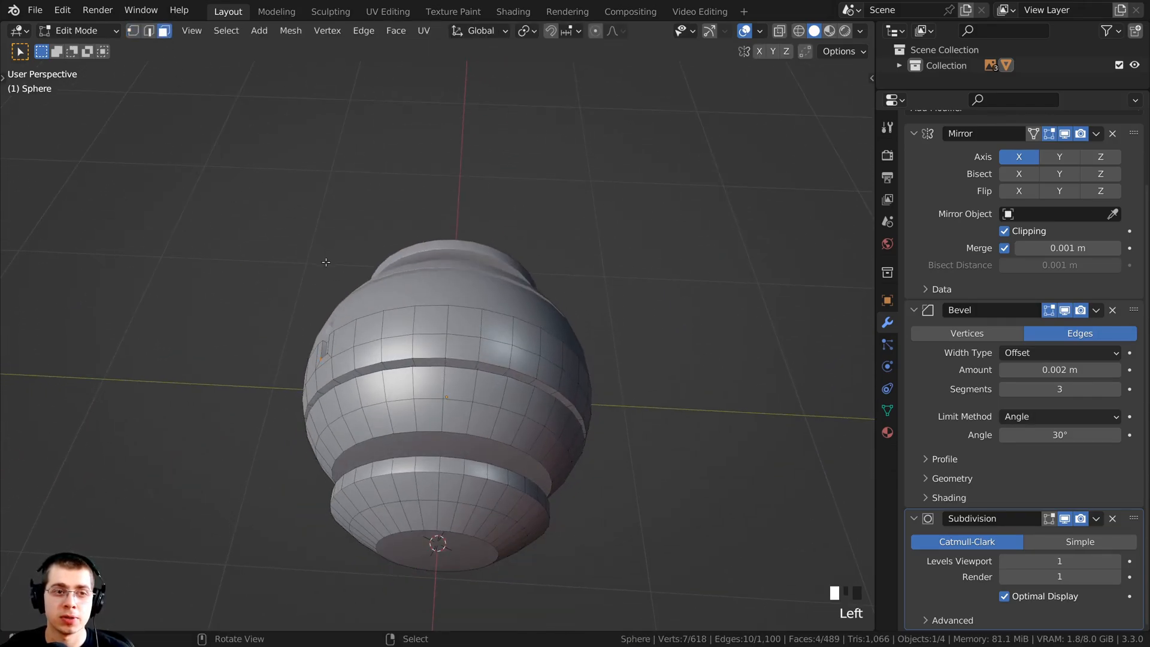
middle_click_drag(456, 311, 491, 288)
middle_click_drag(491, 287, 478, 288, "shift")
scroll(478, 288, "up", 2)
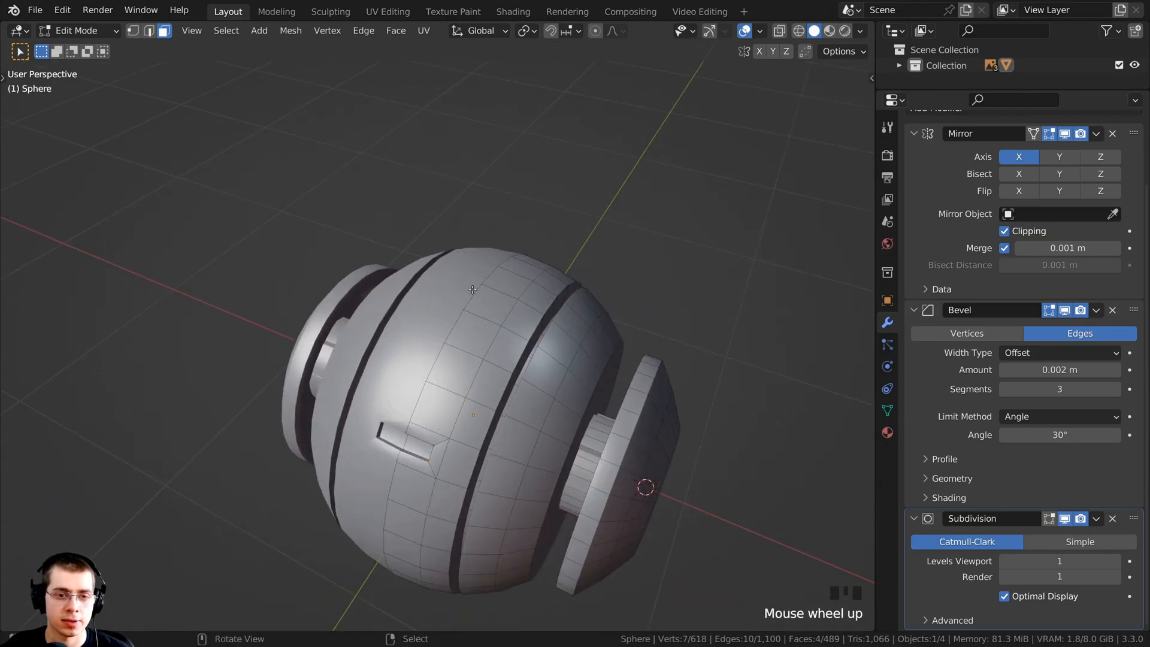
key("KP_7")
scroll(536, 324, "up", 1)
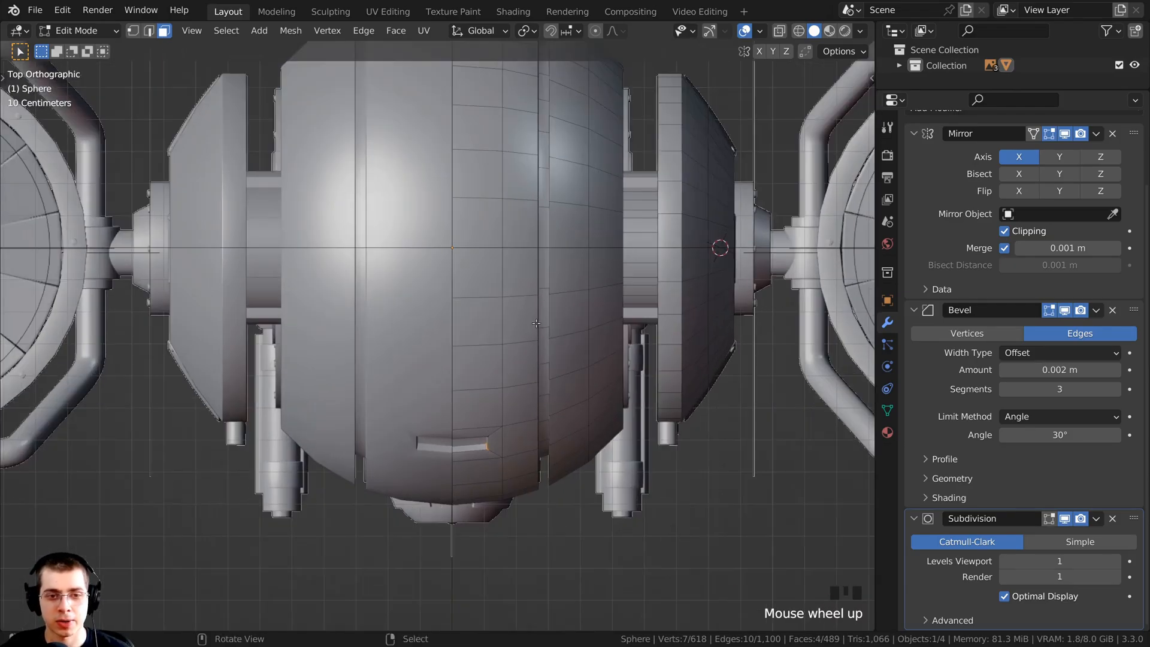
middle_click_drag(540, 331, 529, 360, "shift")
key("z")
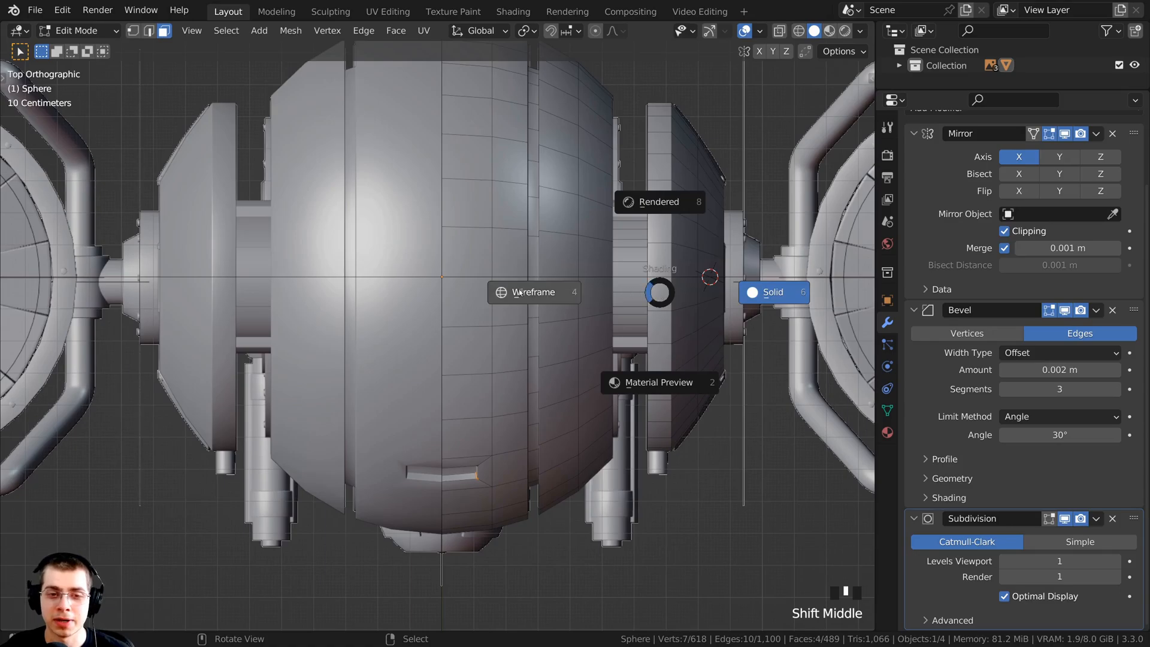
middle_click_drag(441, 331, 497, 327, "shift")
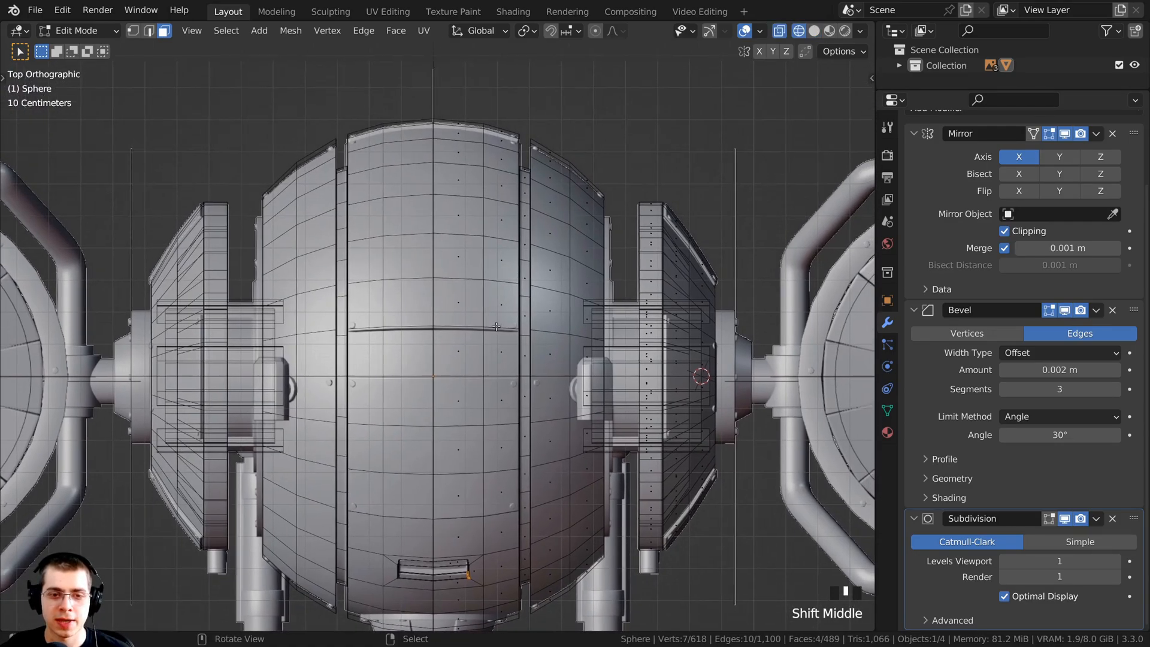
middle_click_drag(513, 171, 501, 147, "shift")
scroll(391, 375, "up", 2)
In Solid shading, select three rows of two faces on the central band, from the X axis line towards the front slot.
key("z")
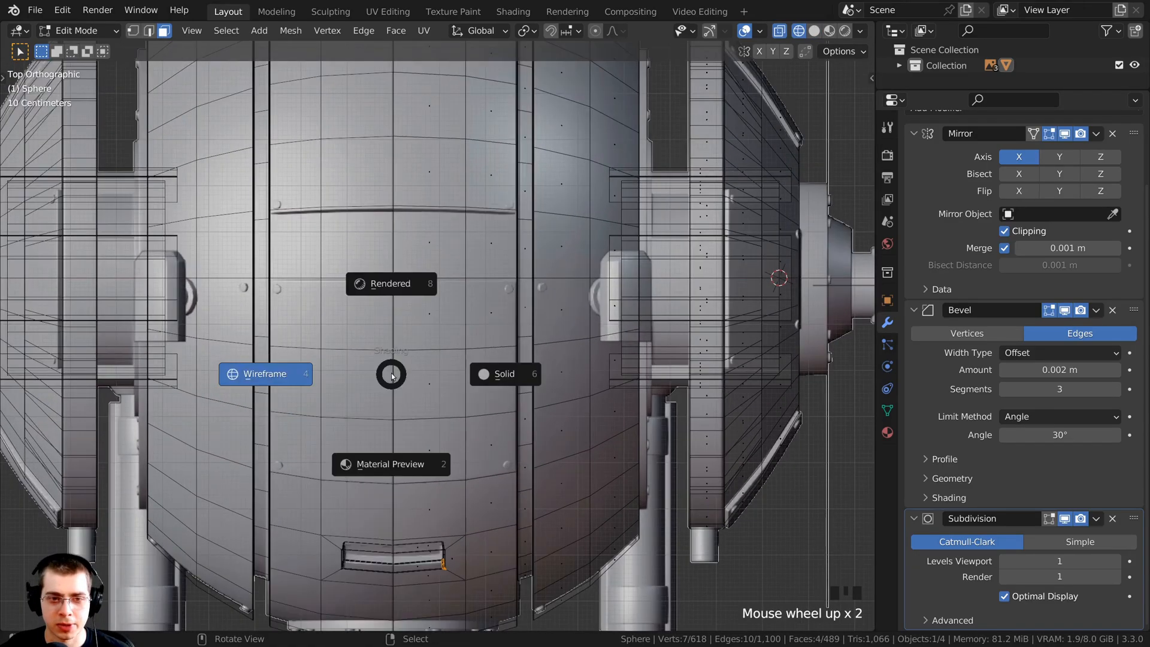
left_click(486, 375)
right_click(444, 339)
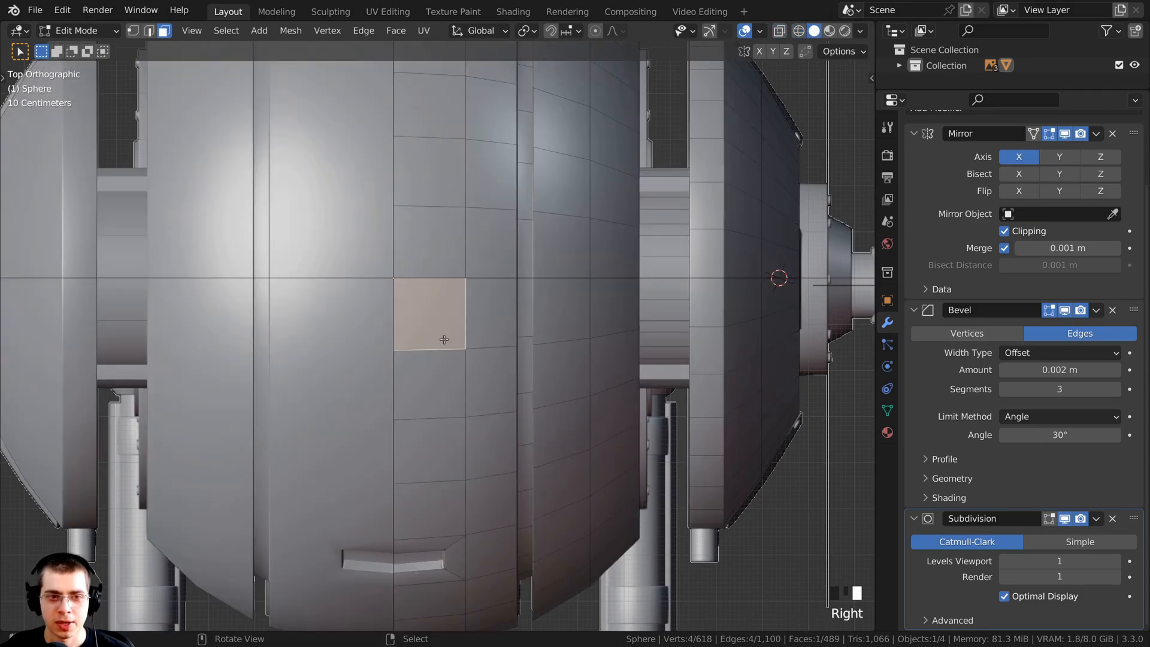
right_click(490, 334, "shift")
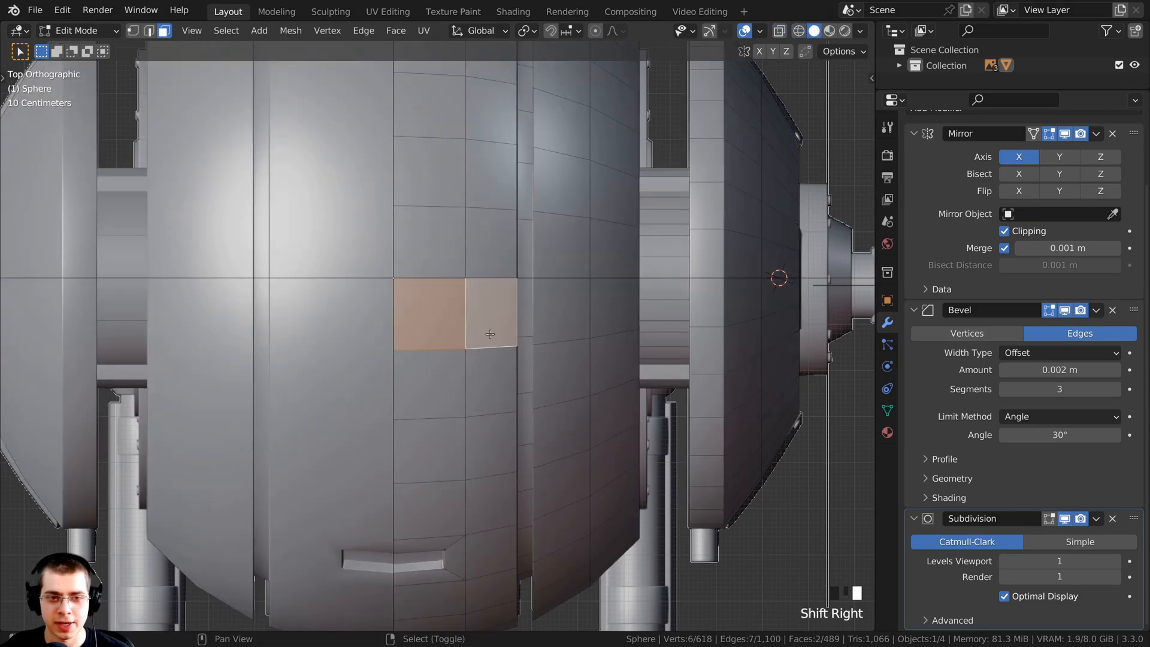
right_click(443, 380, "shift")
right_click(482, 379, "shift")
right_click(425, 443, "shift")
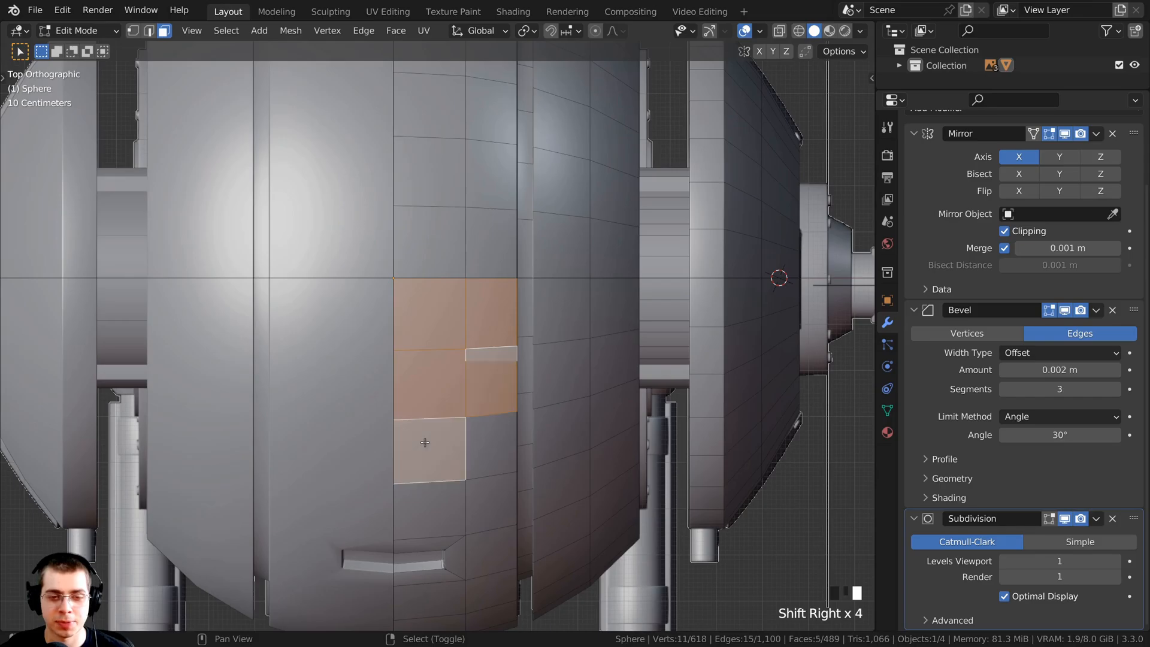
right_click(487, 441, "shift")
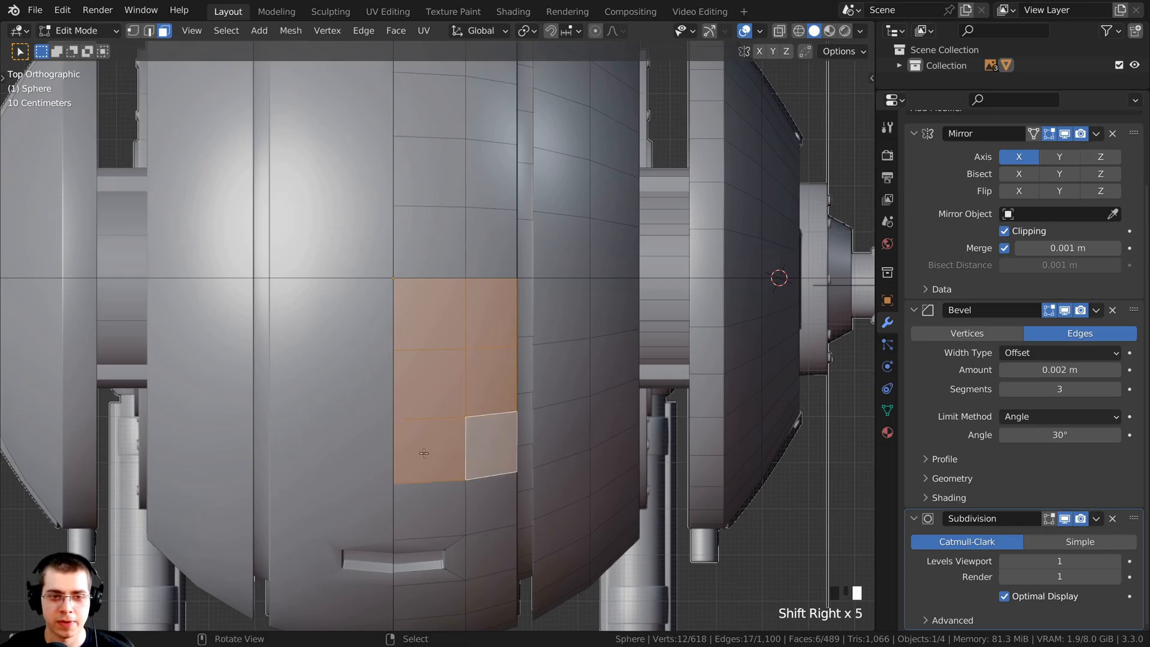
Check the reference in wireframe, then add five rows of two faces behind the X axis, leaving a one-row gap.
key("z")
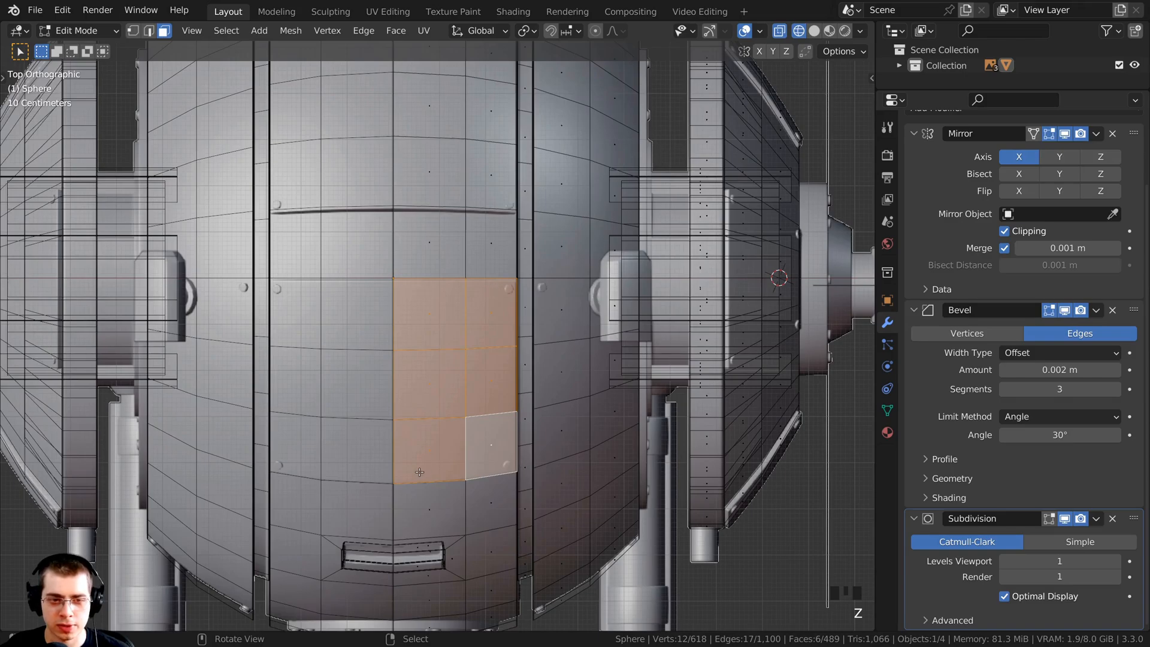
middle_click_drag(394, 333, 385, 550, "shift")
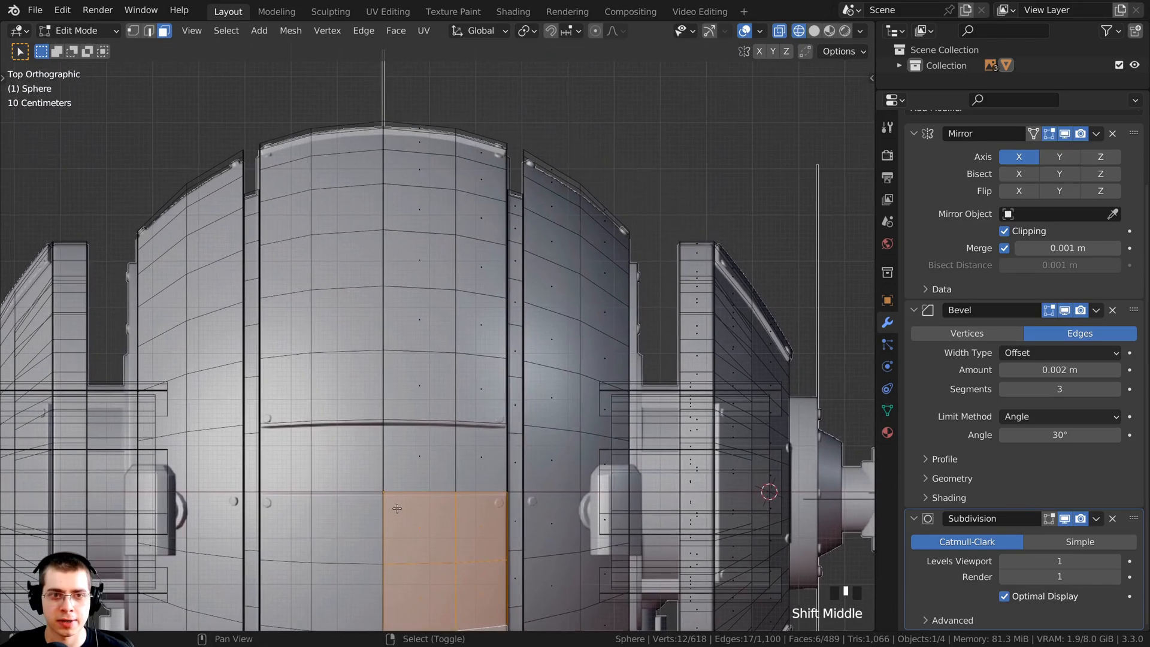
key("z")
left_click(508, 354)
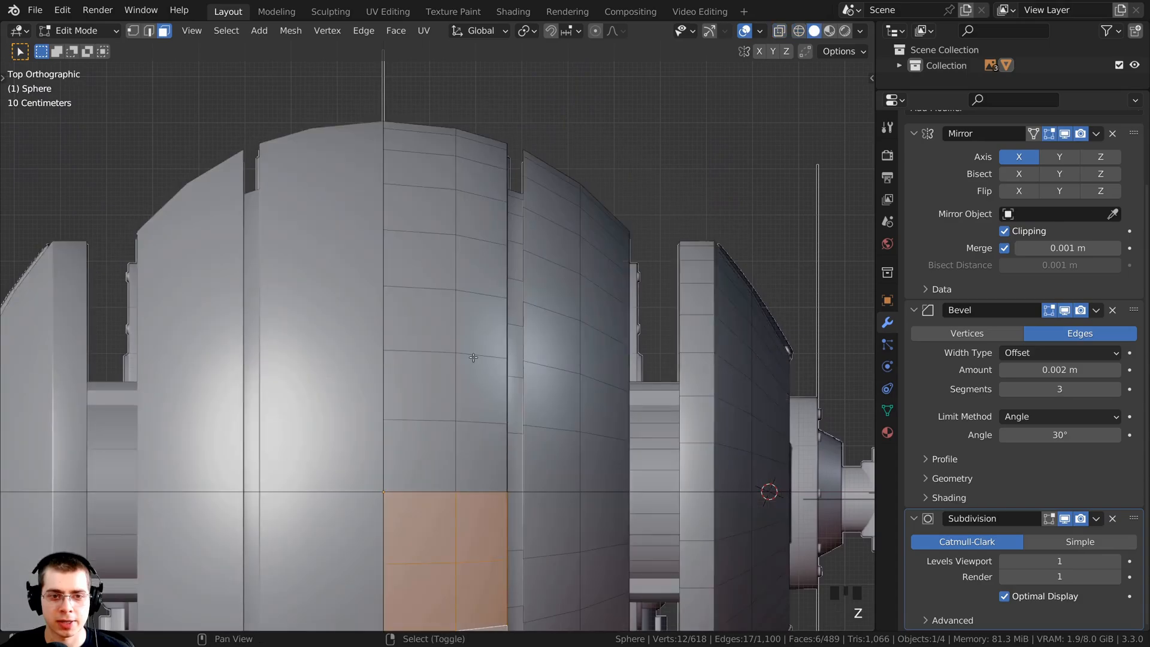
right_click(426, 372, "shift")
right_click(469, 379, "shift")
right_click(443, 323, "shift")
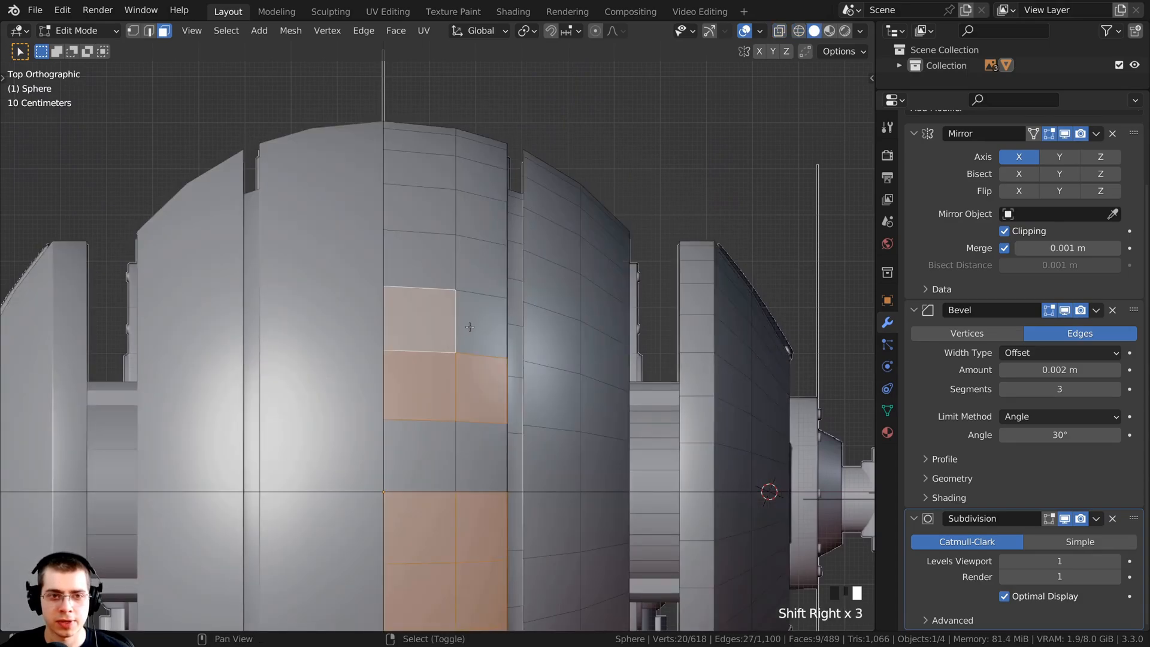
right_click(469, 301, "shift")
right_click(473, 273, "shift")
right_click(419, 264, "shift")
right_click(419, 209, "shift")
right_click(474, 214, "shift")
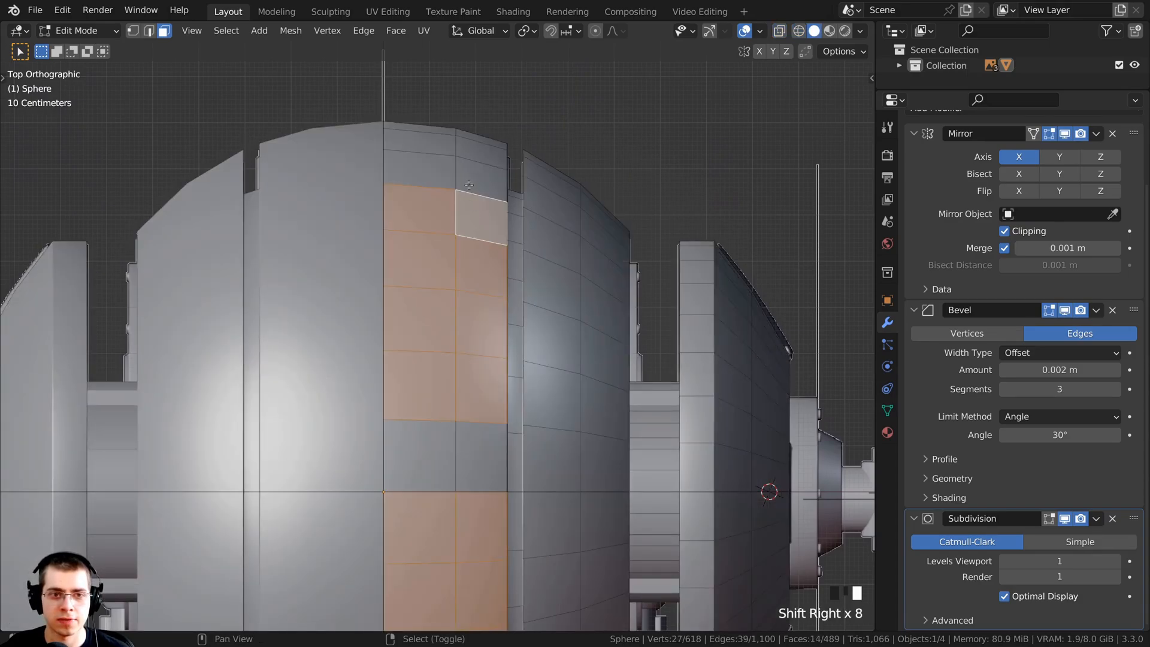
right_click(479, 171, "shift")
right_click(421, 183, "shift")
Extend the rear block of selected faces by one more two-face row down the back of the sphere.
middle_click_drag(420, 183, 530, 293)
scroll(529, 294, "down", 4)
right_click(477, 351, "shift")
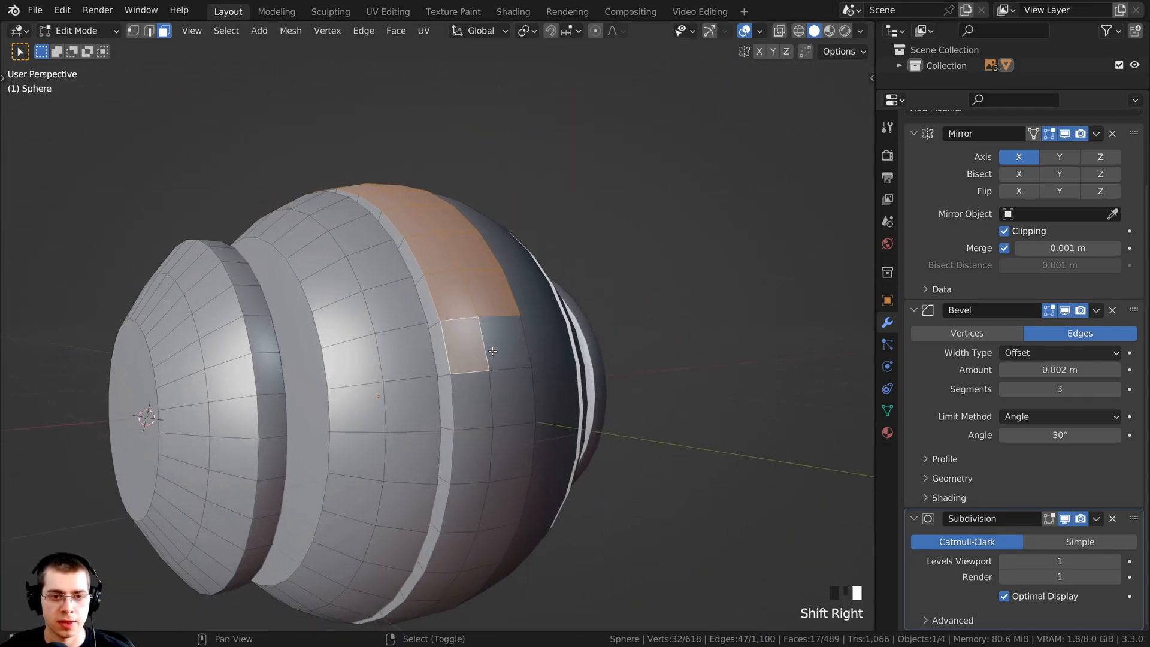
right_click(500, 358, "shift")
Skip one row below the rear block and add the next four two-face rows of the central band to the selection.
scroll(500, 357, "up", 1, "shift")
middle_click_drag(500, 358, 371, 281)
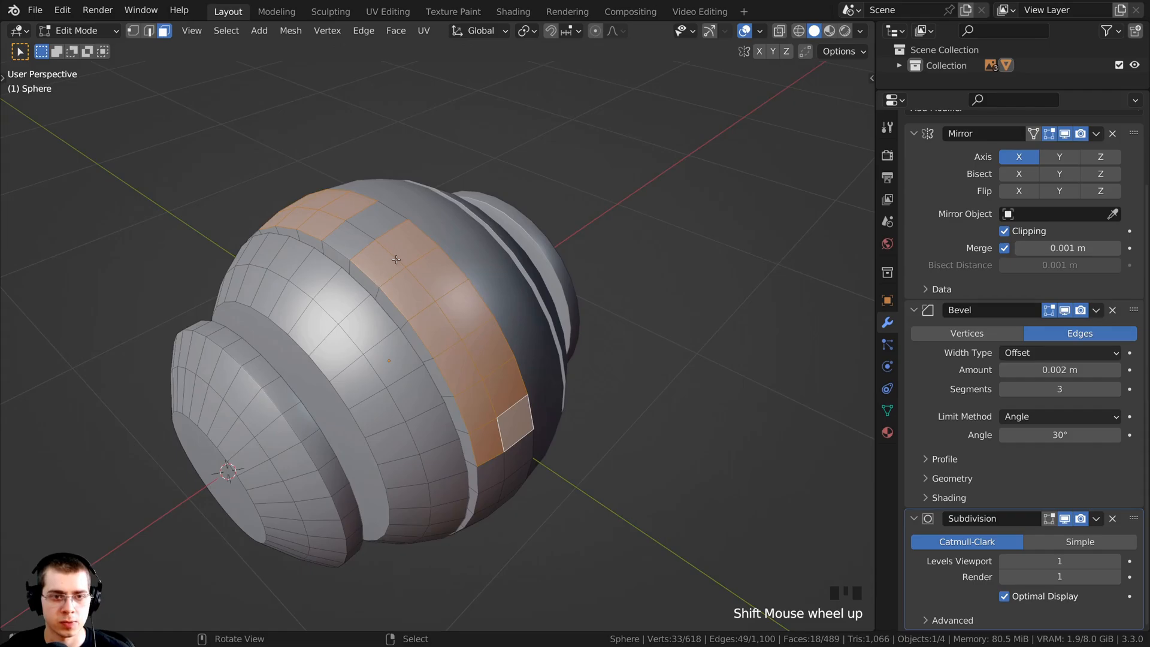
scroll(461, 359, "up", 2)
middle_click_drag(461, 360, 490, 318)
scroll(412, 308, "up", 1)
scroll(482, 360, "up", 2)
scroll(481, 360, "down", 2)
scroll(481, 359, "up", 1, "shift")
right_click(496, 332, "shift")
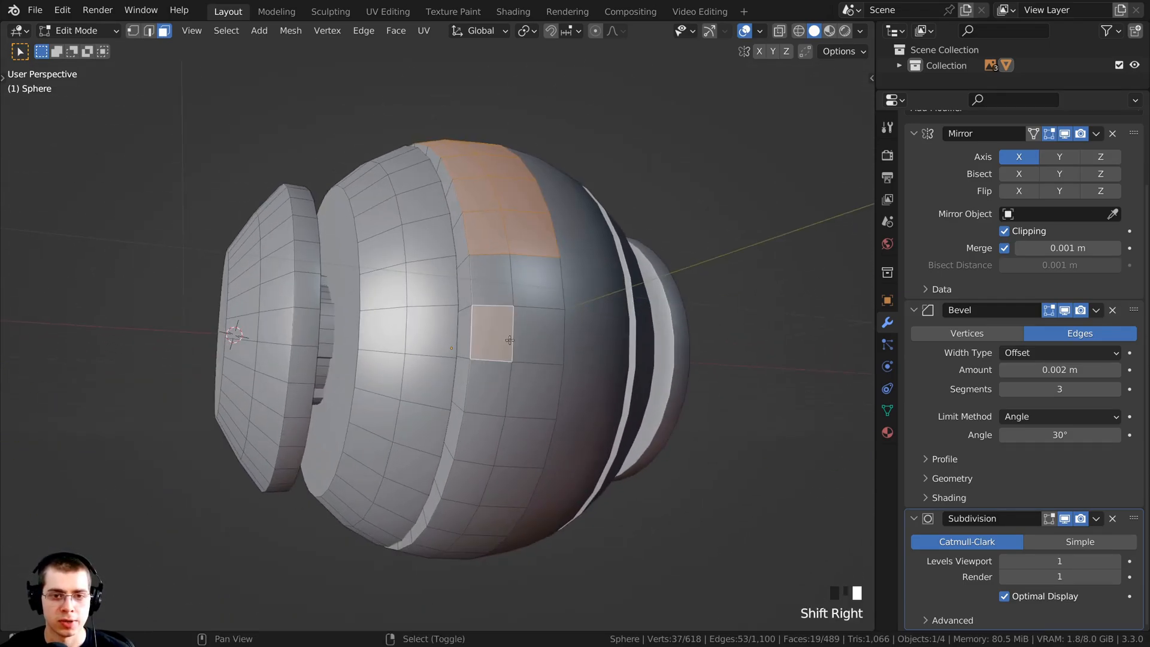
right_click(538, 334, "shift")
right_click(488, 390, "shift")
right_click(535, 390, "shift")
right_click(482, 439, "shift")
right_click(518, 448, "shift")
middle_click_drag(518, 446, 500, 393)
right_click(467, 411, "shift")
right_click(508, 417, "shift")
Skip another row and add three two-face rows on the underside of the central band to the selection.
middle_click_drag(512, 345, 464, 332)
middle_click_drag(458, 437, 529, 362)
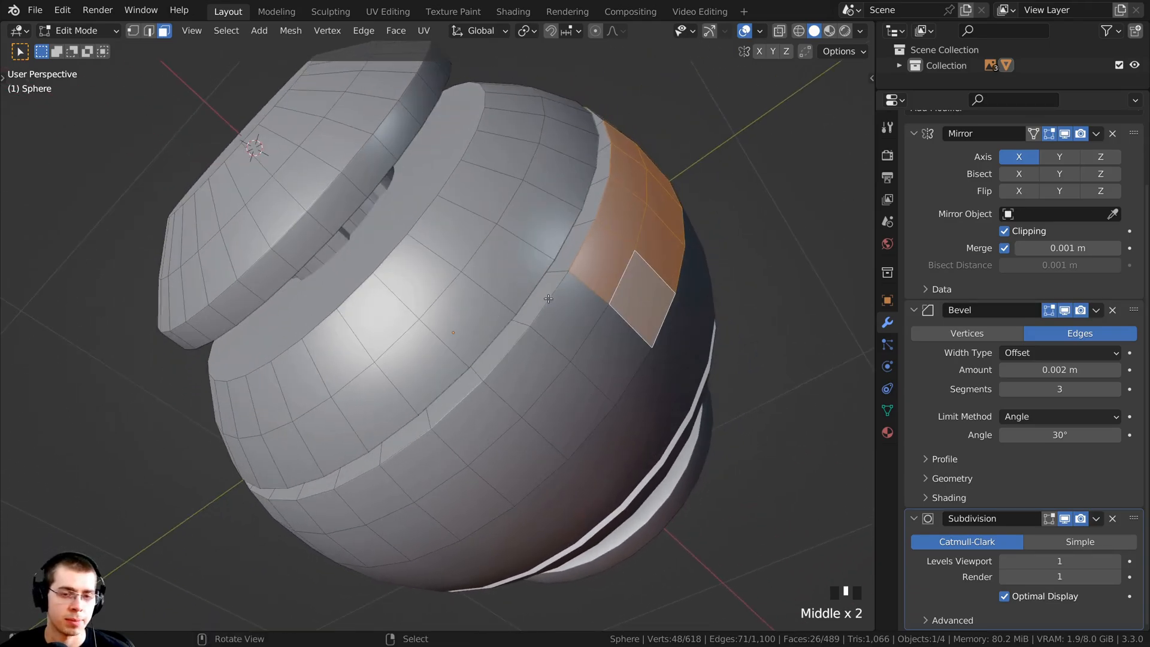
right_click(530, 366, "shift")
right_click(557, 407, "shift")
right_click(479, 419, "shift")
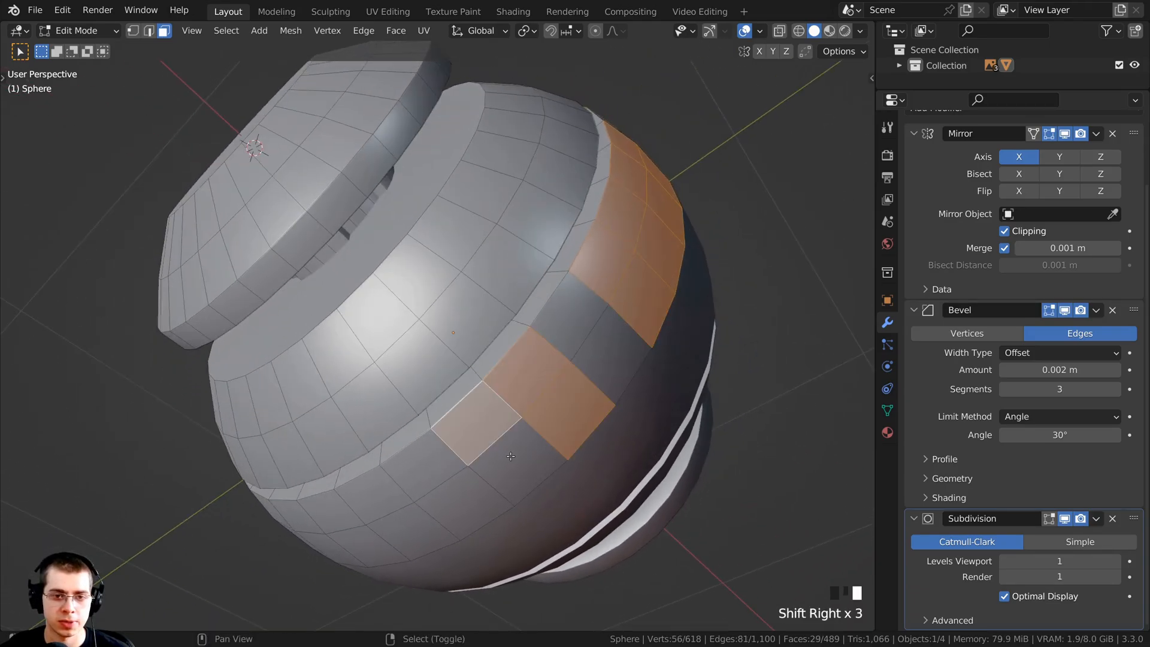
right_click(503, 455, "shift")
right_click(428, 461, "shift")
right_click(456, 473, "shift")
Extend the underside block of selected faces by two more two-face rows towards the front.
middle_click_drag(462, 419, 455, 387, "shift")
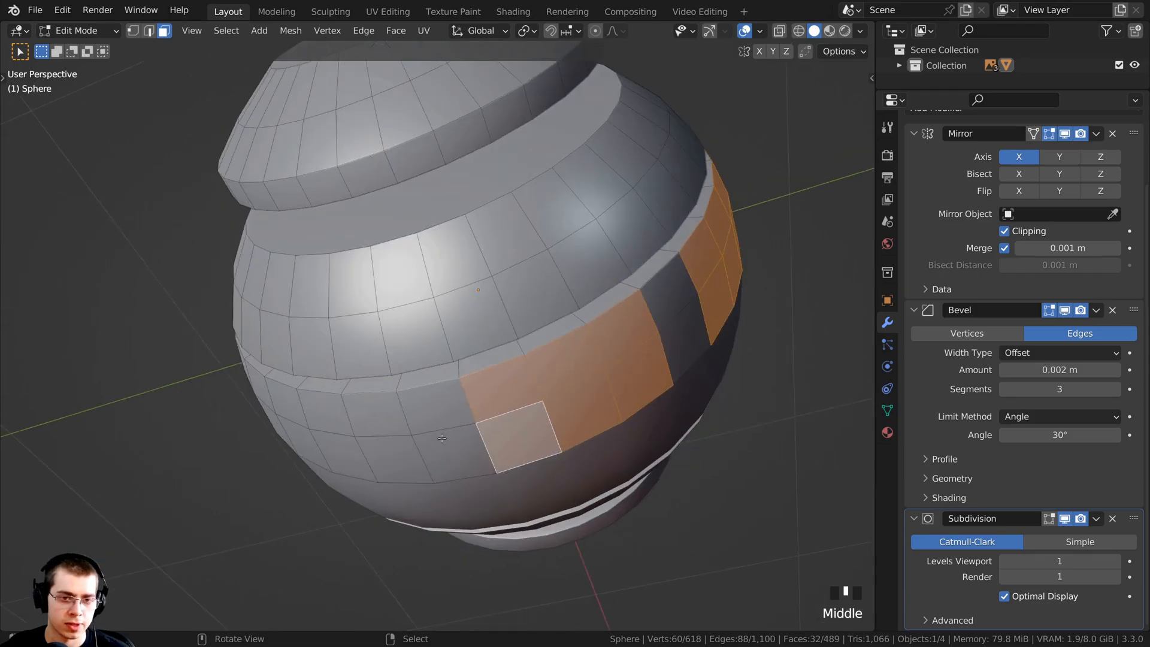
right_click(432, 407, "shift")
right_click(453, 457, "shift")
right_click(371, 416, "shift")
right_click(387, 461, "shift")
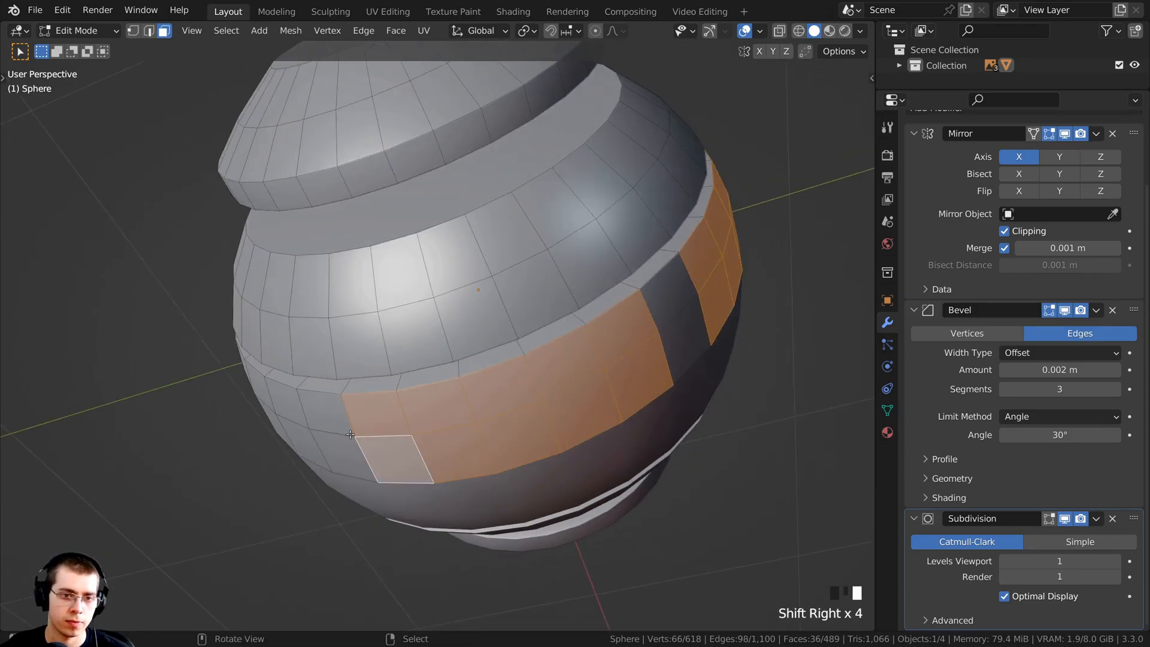
Skip one row after the underside block and add three two-face rows on the lower front of the central band.
middle_click_drag(351, 434, 460, 500)
scroll(459, 500, "up", 3)
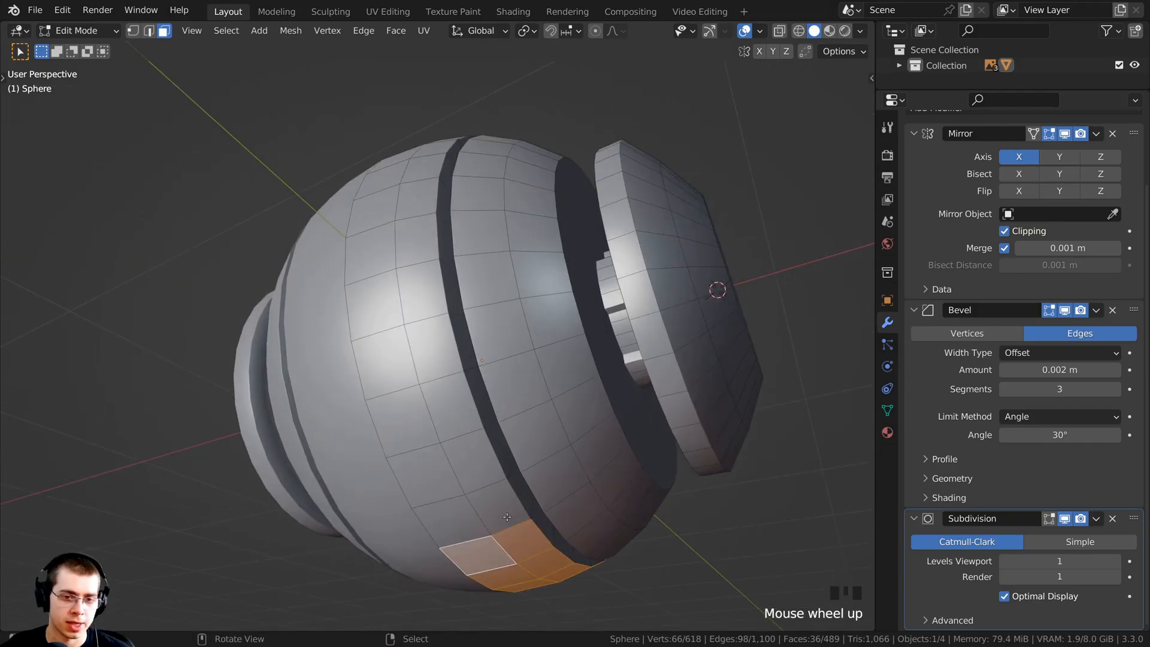
right_click(473, 464, "shift")
right_click(419, 471, "shift")
right_click(447, 413, "shift")
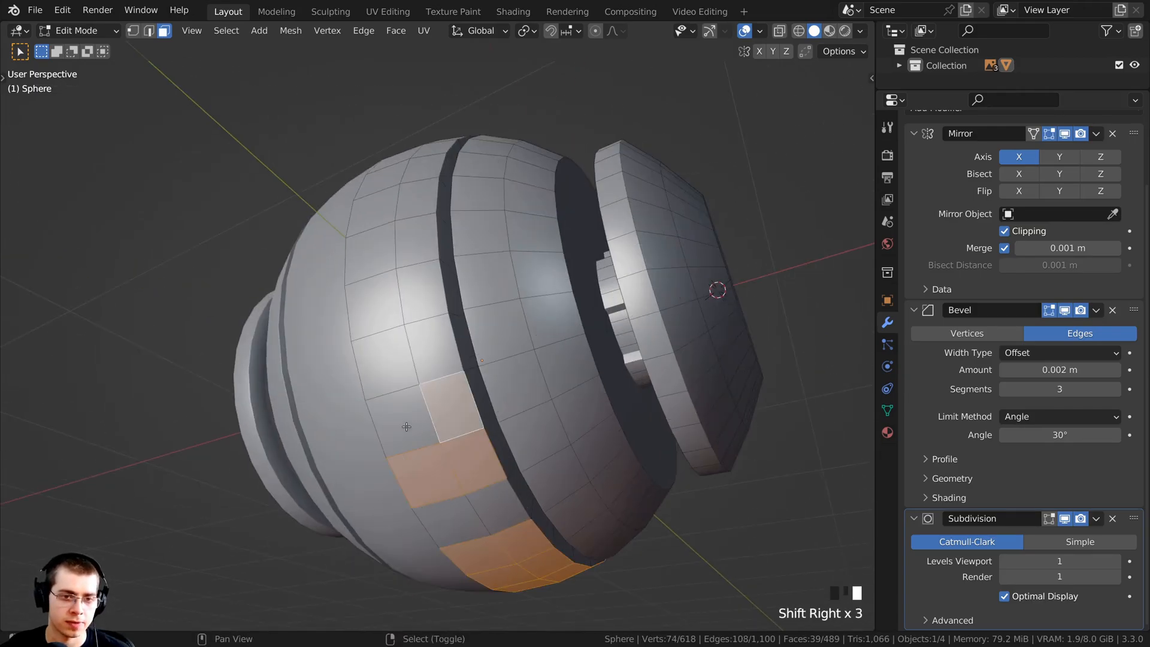
right_click(402, 426, "shift")
right_click(417, 356, "shift")
right_click(396, 360, "shift")
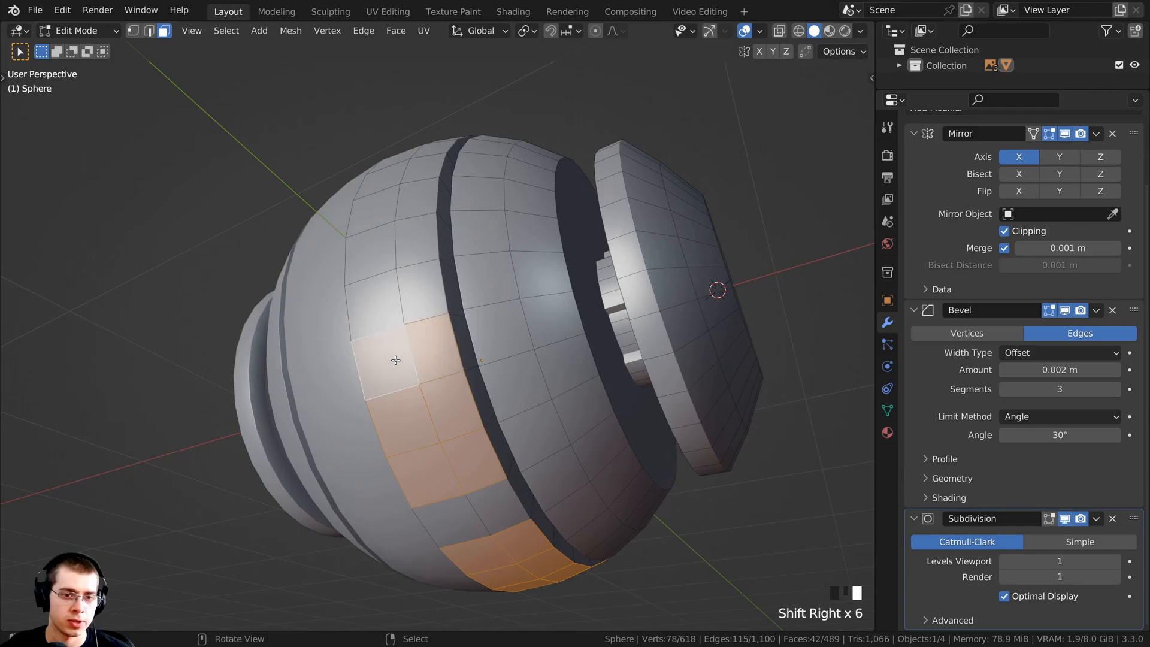
Compare the selected face blocks with the reference in wireframe from the right orthographic view.
middle_click_drag(424, 408, 453, 461)
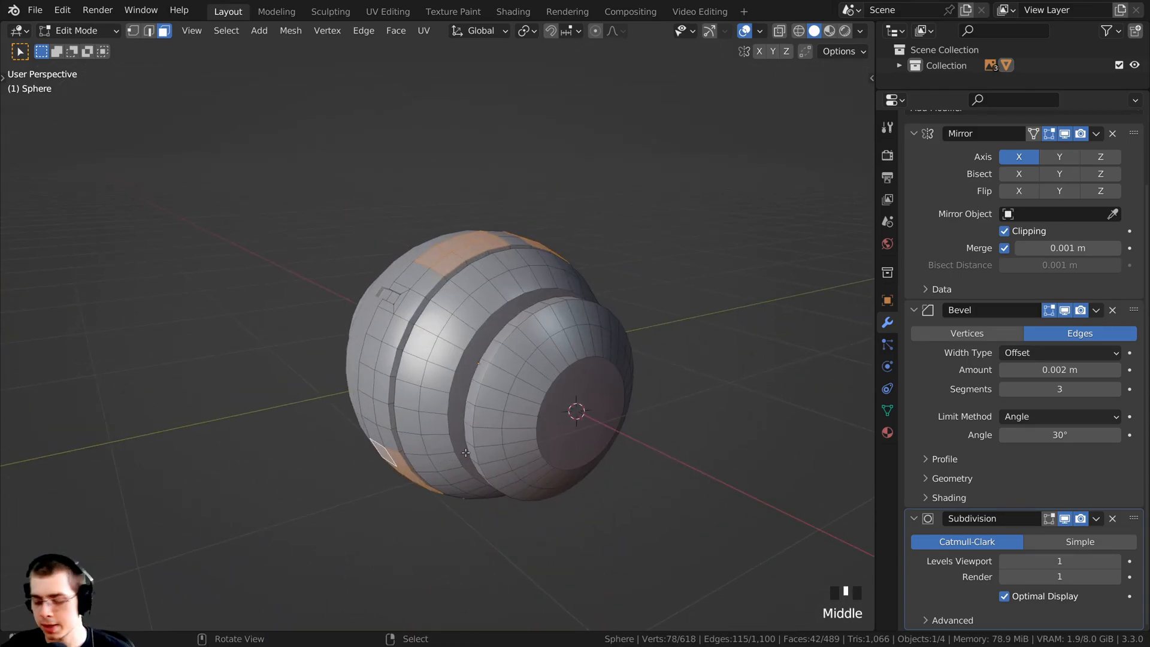
key("alt+z")
key("KP_3")
scroll(599, 389, "down", 1)
middle_click_drag(599, 389, 615, 386, "shift")
scroll(615, 387, "up", 2)
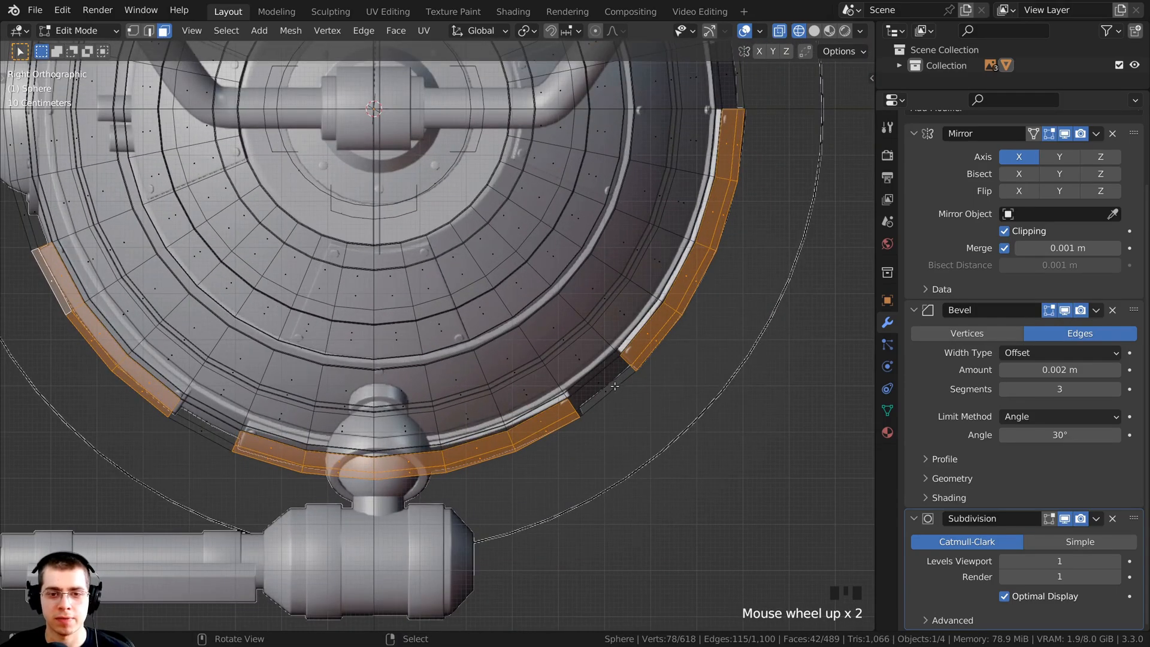
Examine the selected face blocks around the whole band against the reference, and in solid shading from a perspective view.
middle_click_drag(704, 180, 672, 219, "shift")
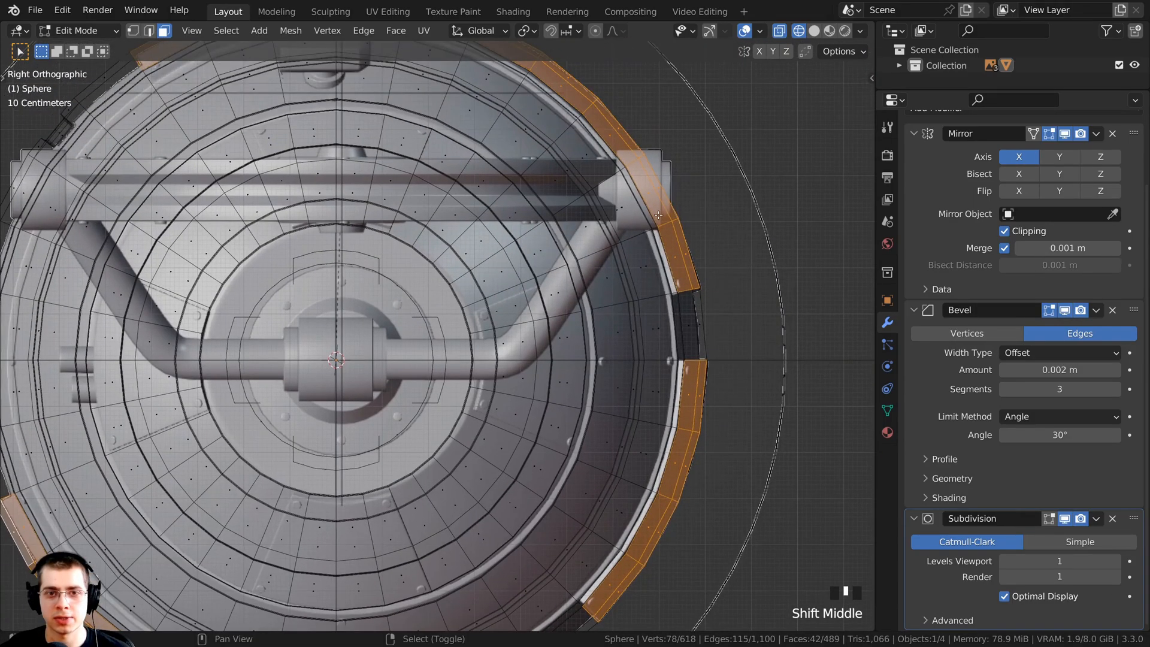
scroll(448, 145, "down", 2)
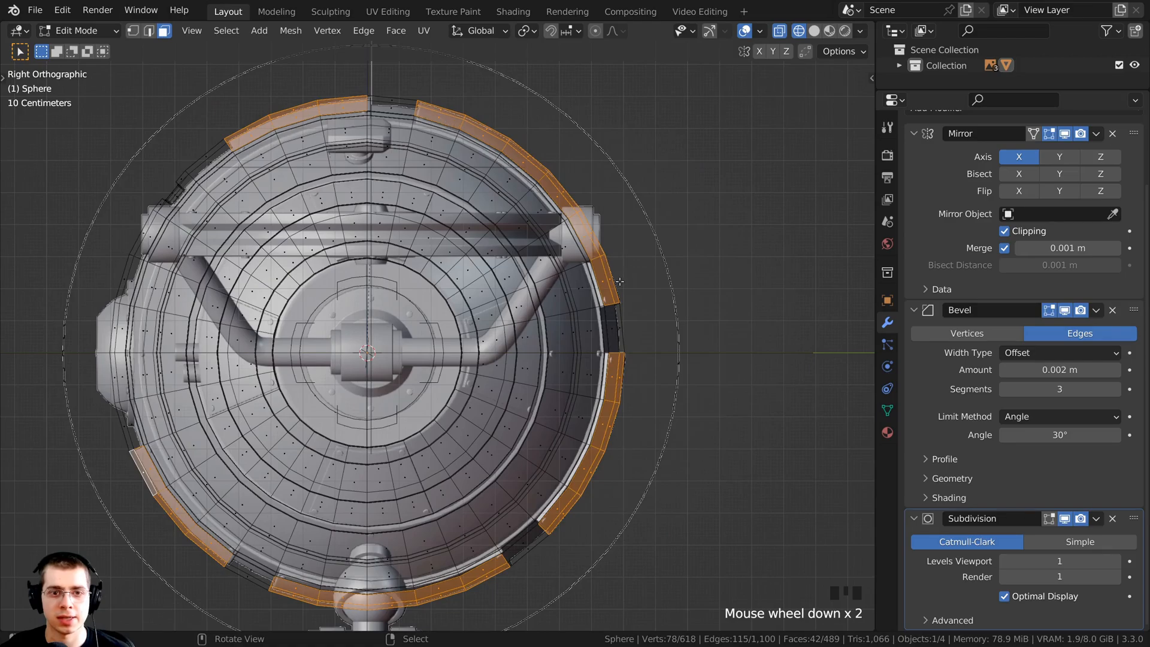
middle_click_drag(619, 281, 679, 270, "shift")
middle_click_drag(296, 513, 337, 504, "shift")
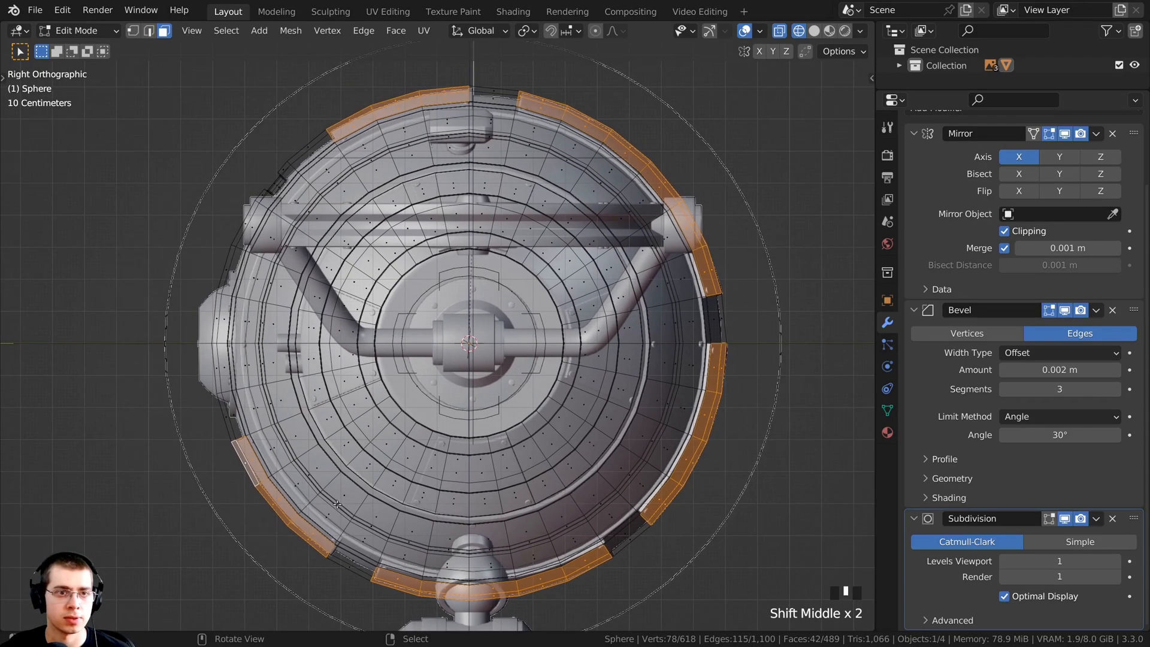
key("z")
left_click(520, 395)
scroll(519, 394, "down", 2)
middle_click_drag(519, 394, 578, 448)
scroll(578, 448, "down", 1)
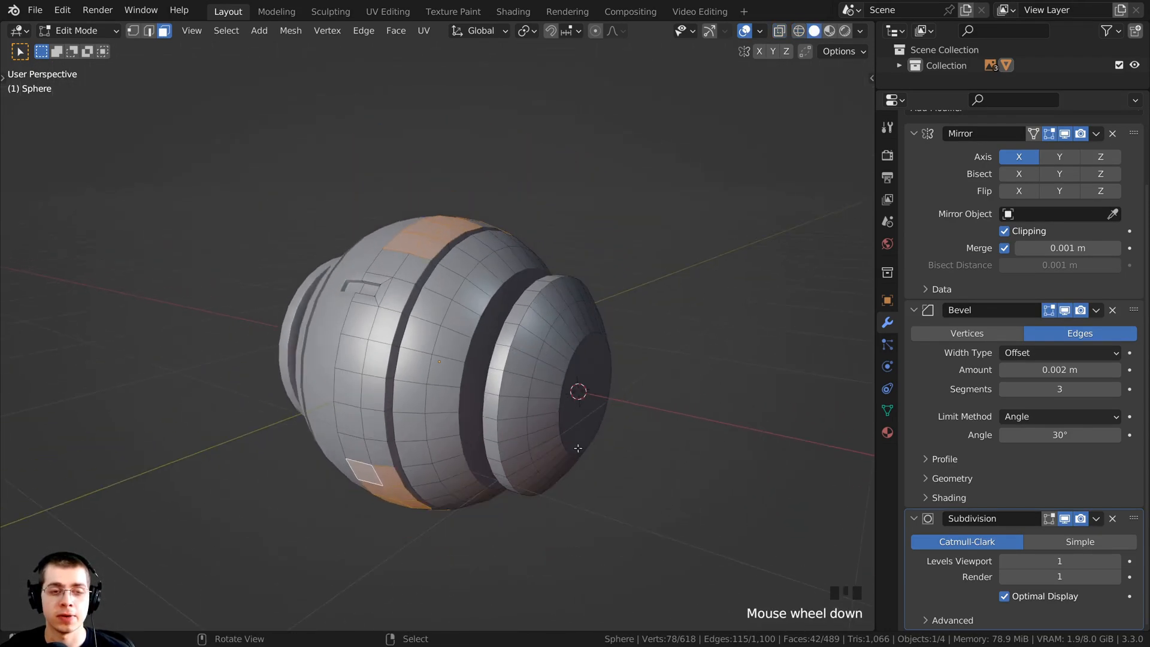
scroll(578, 448, "up", 1)
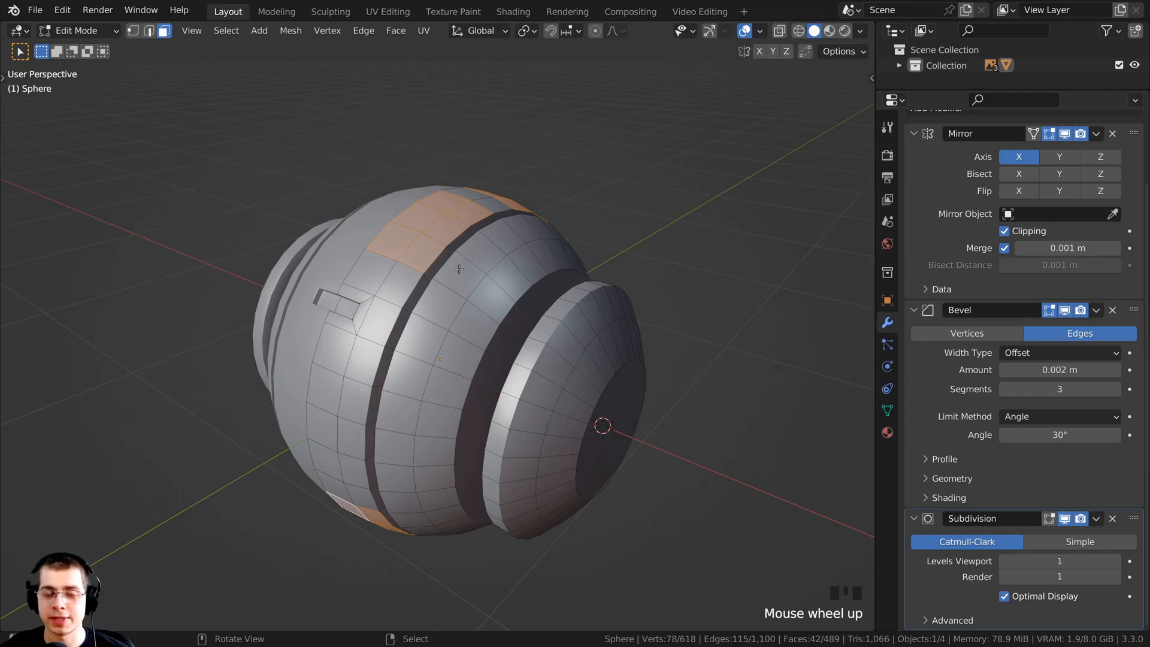
scroll(461, 265, "up", 1)
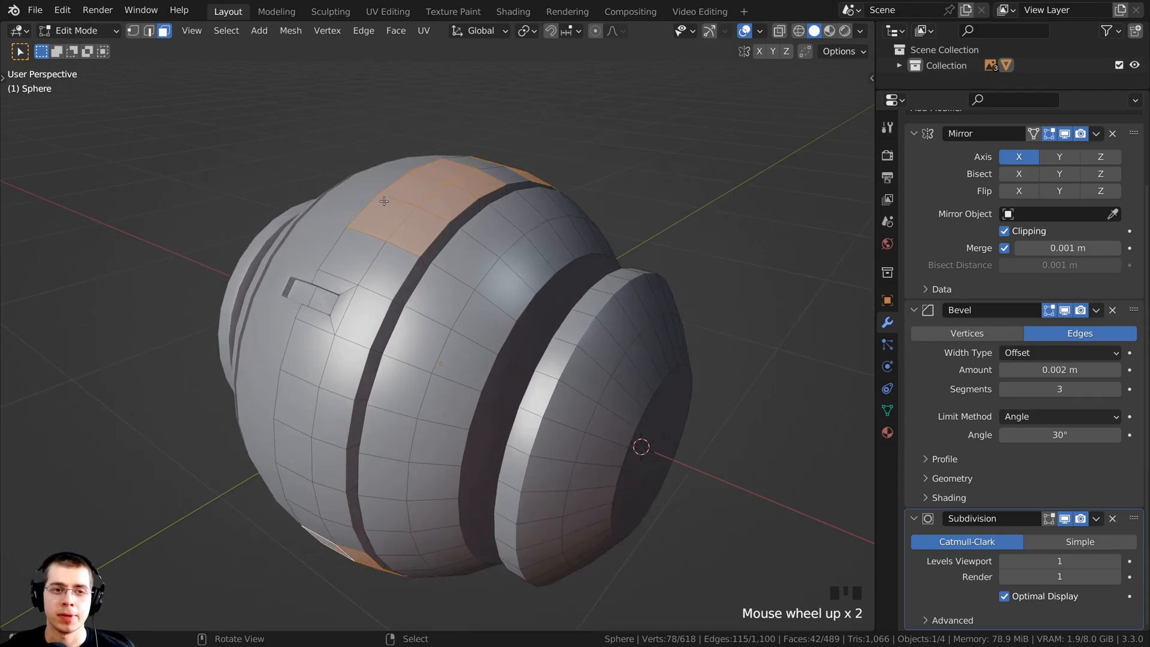
middle_click_drag(423, 234, 707, 295)
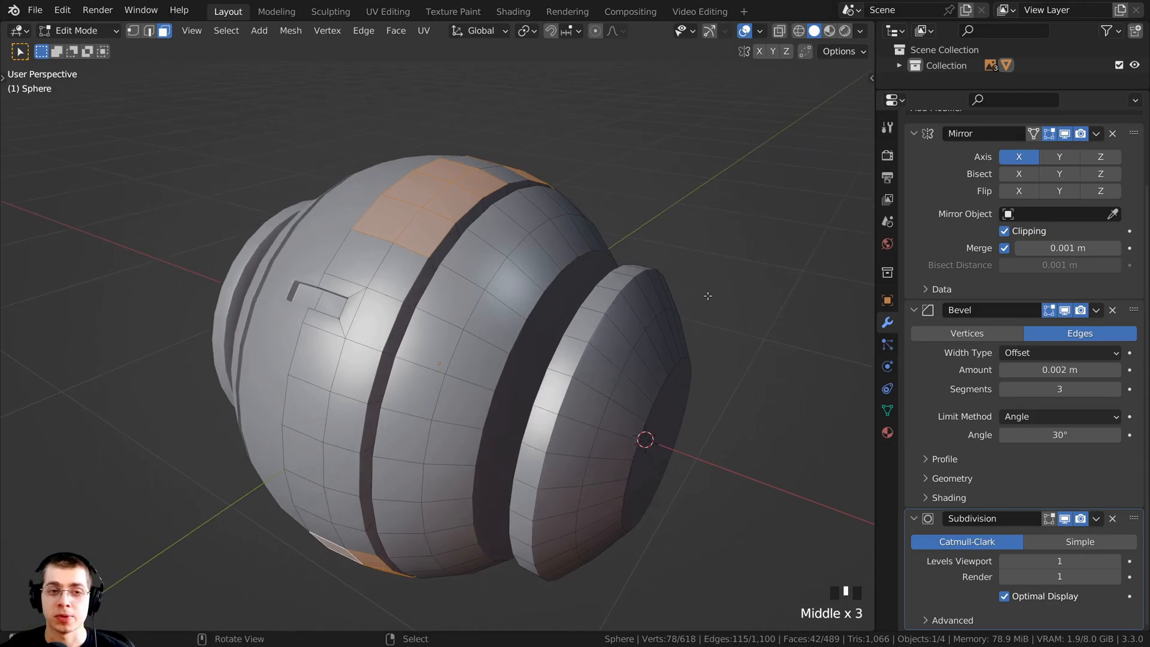
Duplicate the selected band faces in place and scale the copies up uniformly to about 1.03.
key("shift+d")
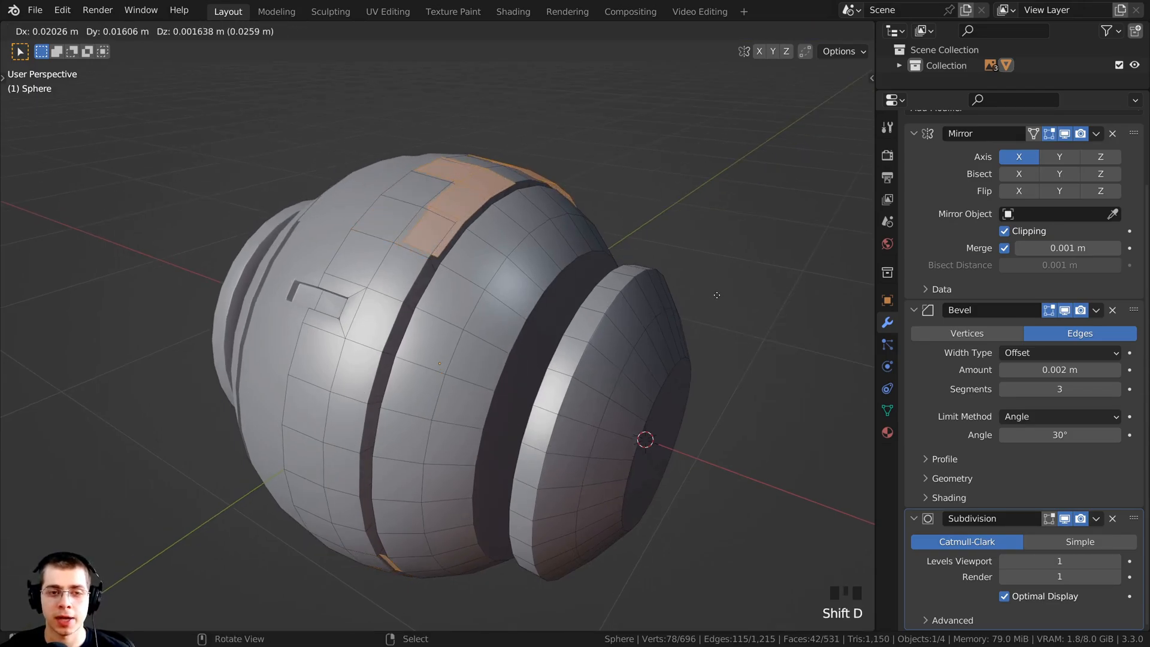
key("s")
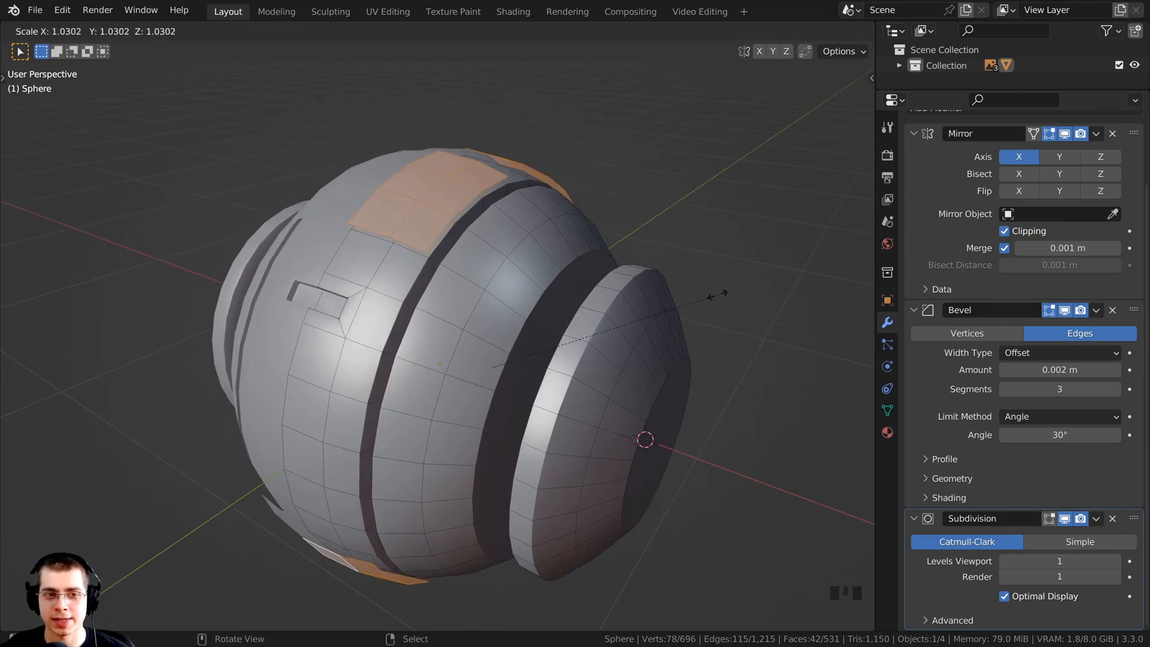
left_click(719, 294)
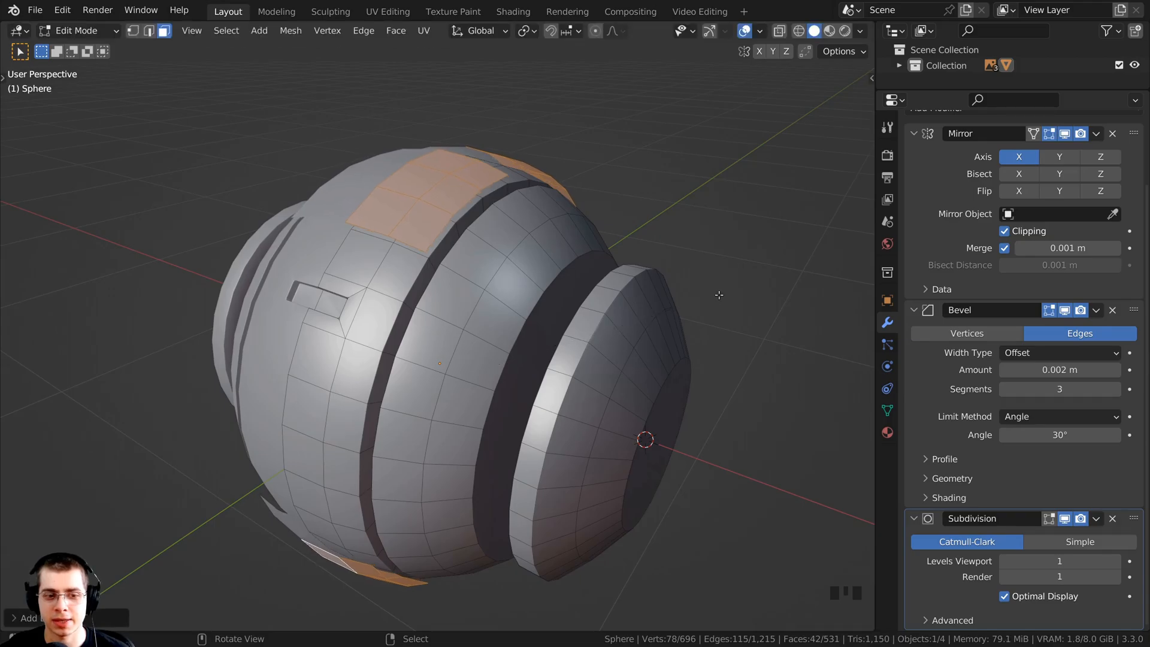
Scale the duplicated faces down to about 0.995, checking them against the reference in wireframe from the right orthographic view.
key("KP_3")
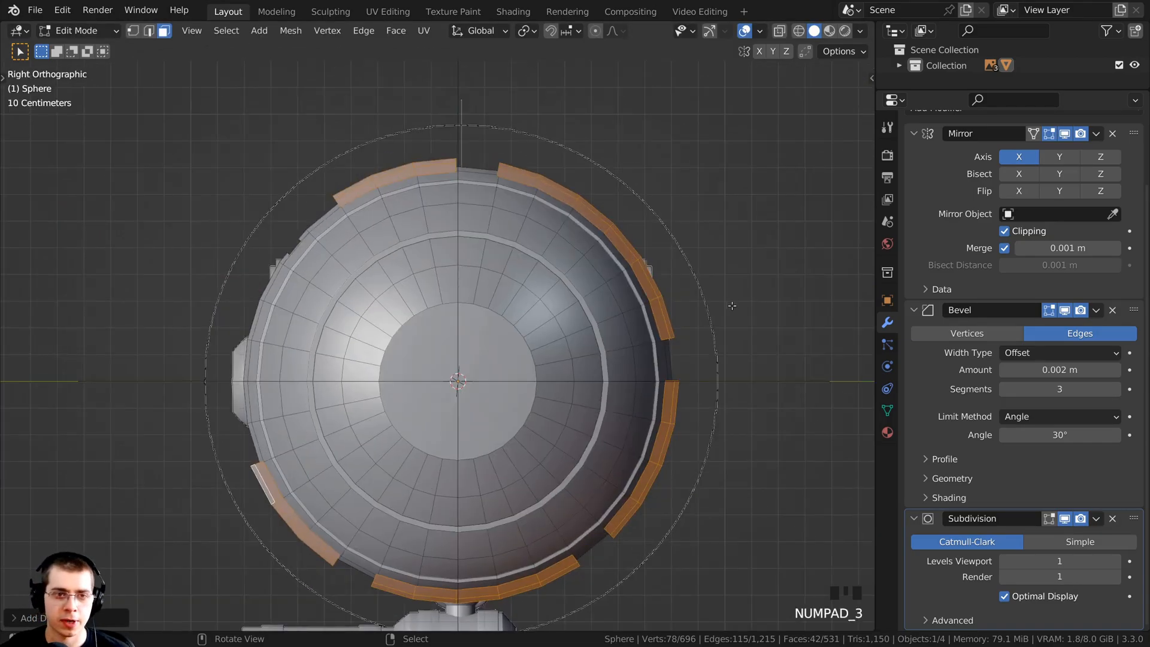
key("z")
left_click(653, 310)
mouse_move(652, 310)
middle_mouse_down("shift")
mouse_move(574, 368)
mouse_move(577, 389)
middle_mouse_up("shift")
scroll(574, 368, "up", 3)
scroll(457, 290, "up", 4)
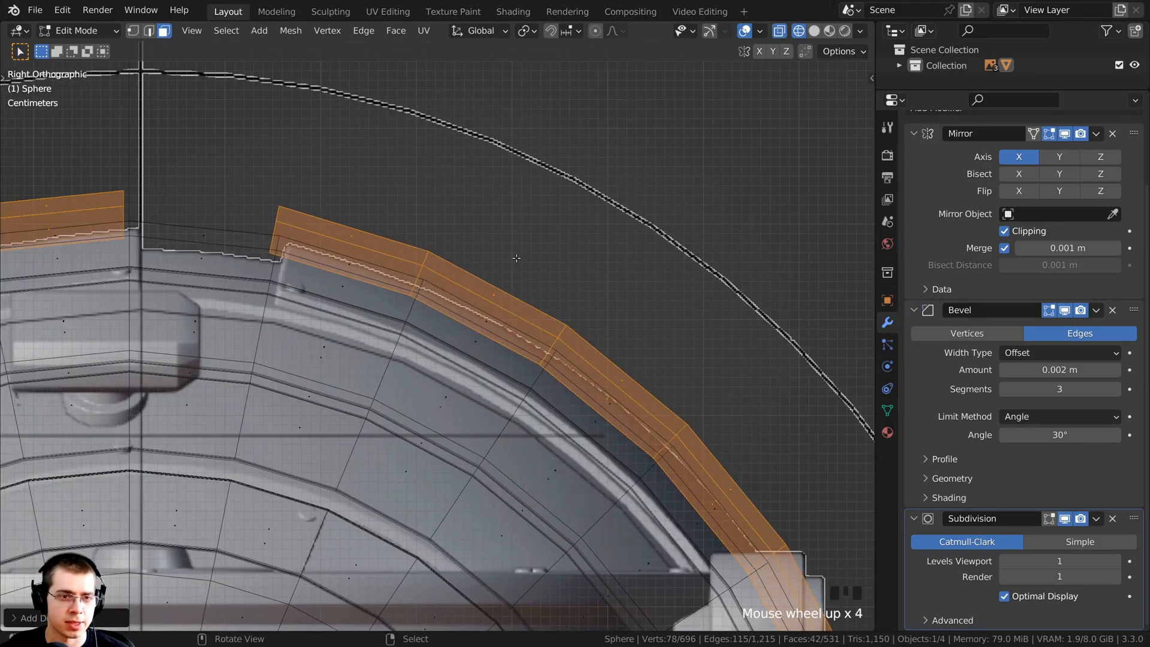
key("s")
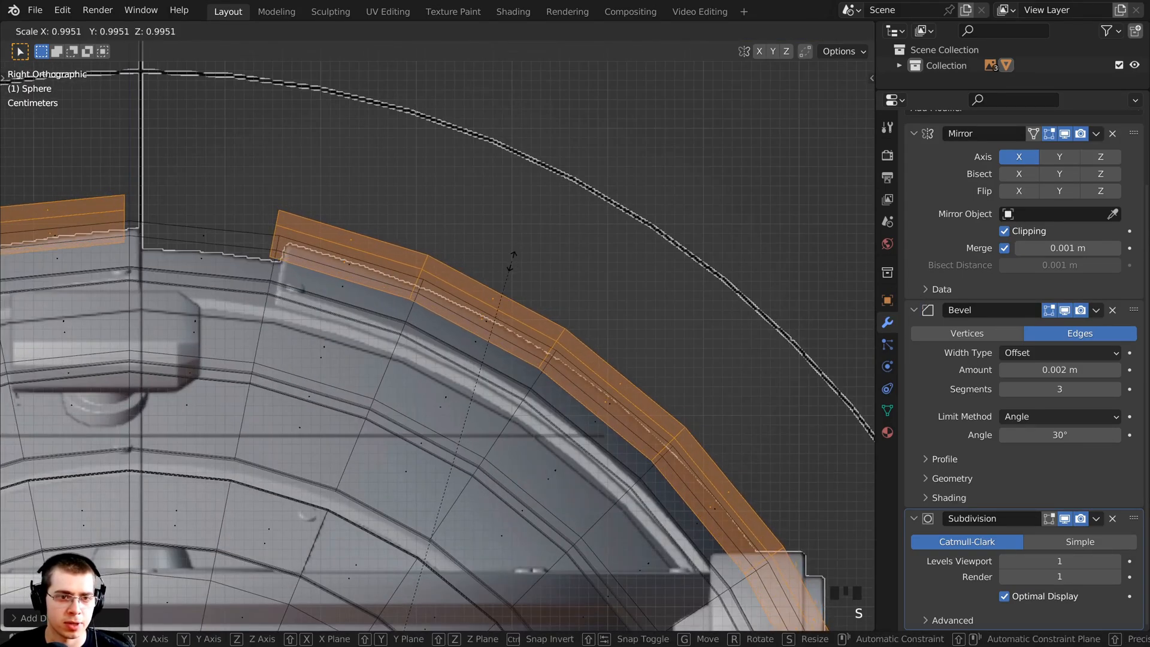
left_click(512, 262)
Narrow the duplicated faces slightly along the global X axis so their side edges sit in from the groove.
scroll(568, 293, "down", 2)
middle_click_drag(569, 293, 266, 240)
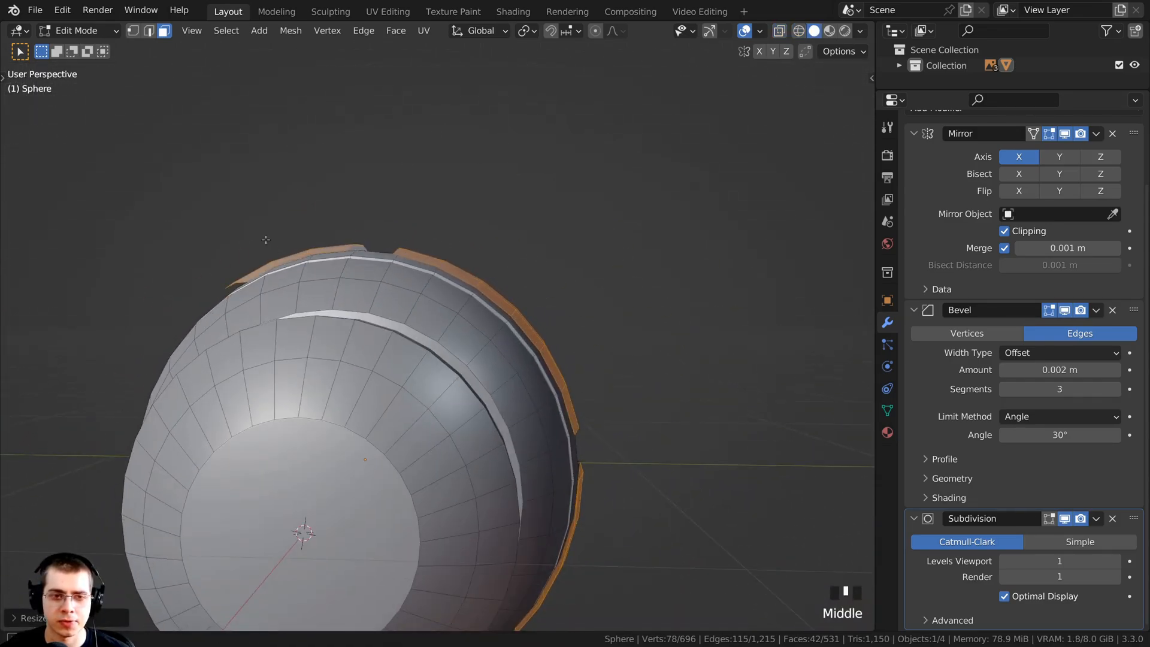
key("s")
right_click(475, 211)
middle_click_drag(395, 221, 490, 265)
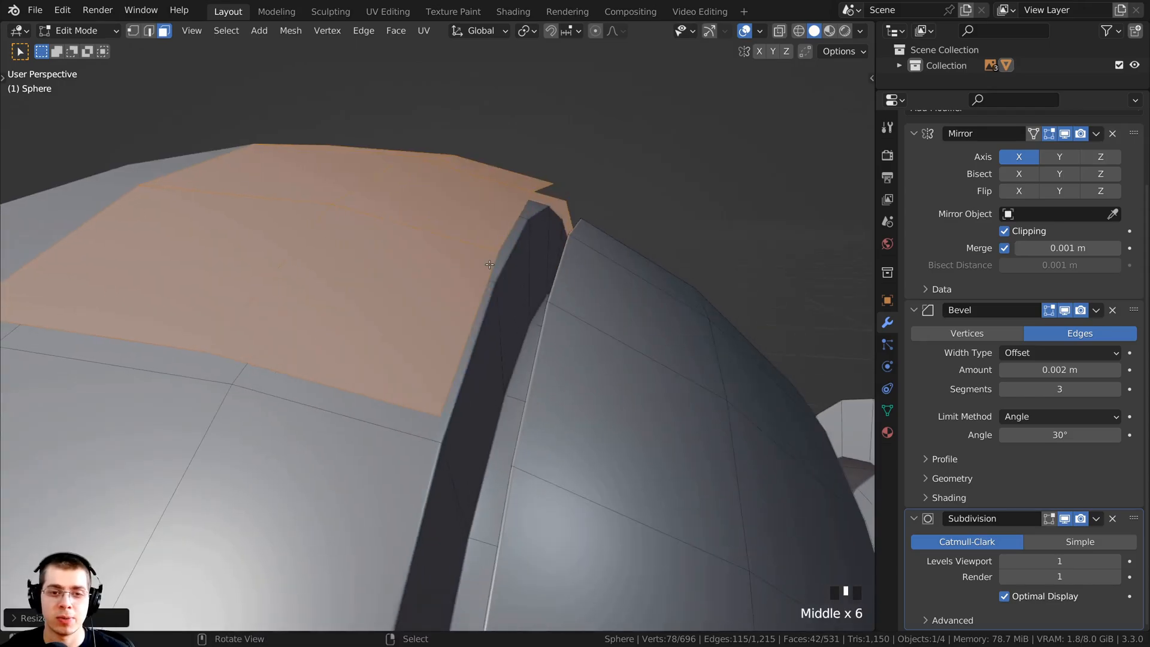
middle_click_drag(522, 306, 606, 306)
scroll(590, 287, "down", 2)
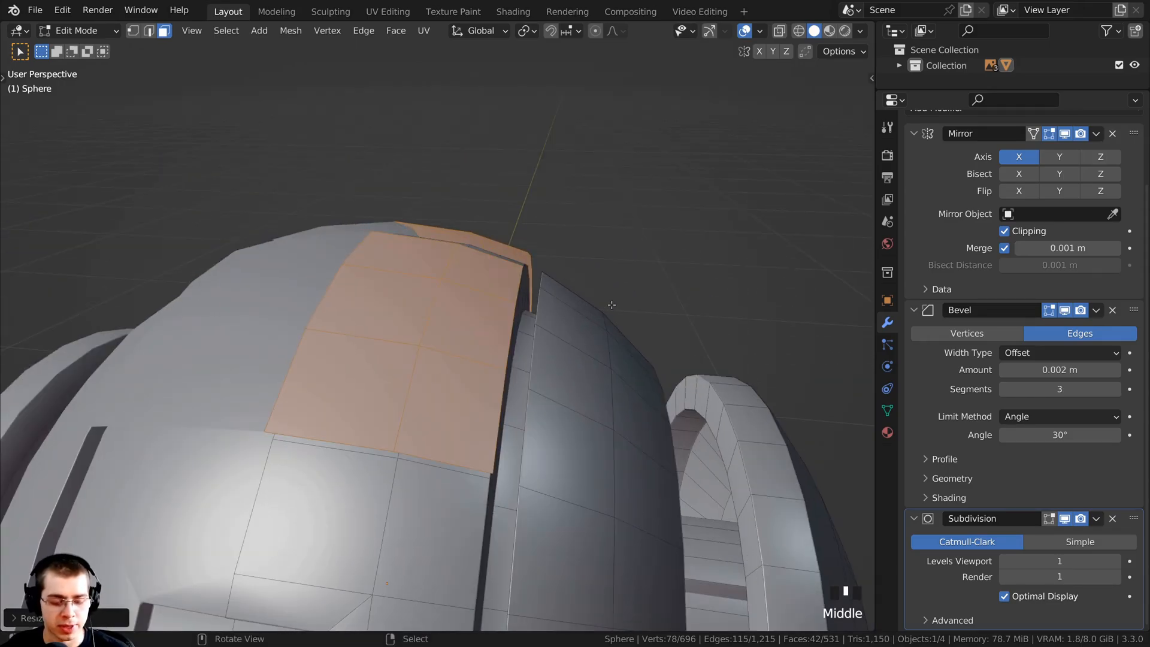
key("s")
key("x")
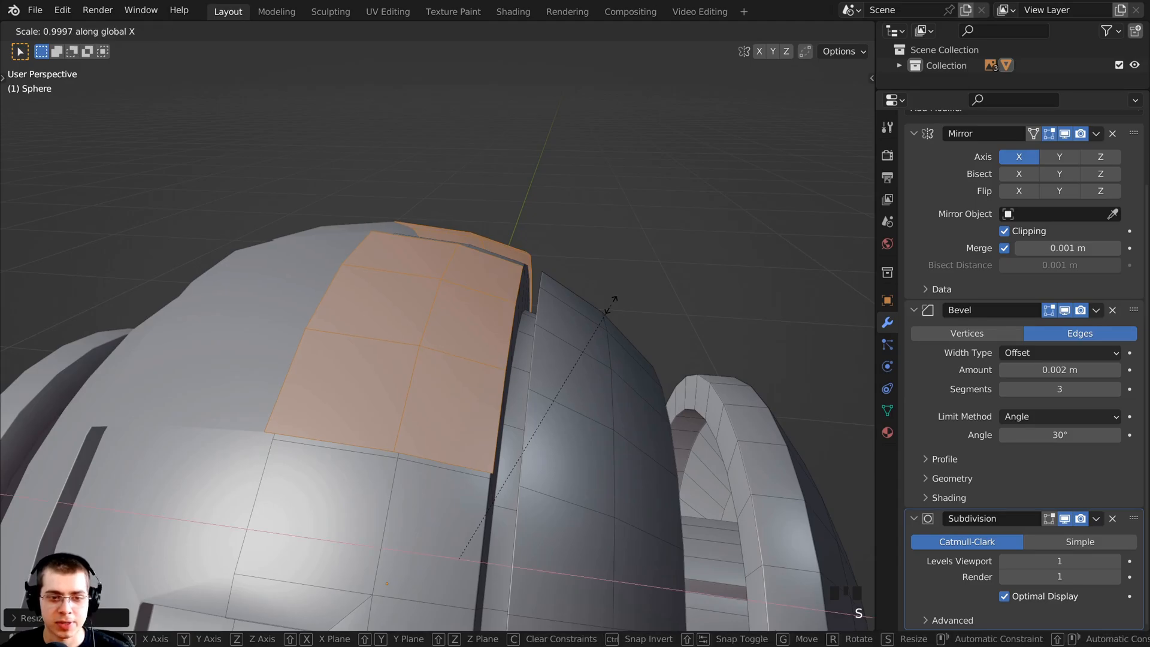
left_click(581, 319)
scroll(518, 350, "down", 2)
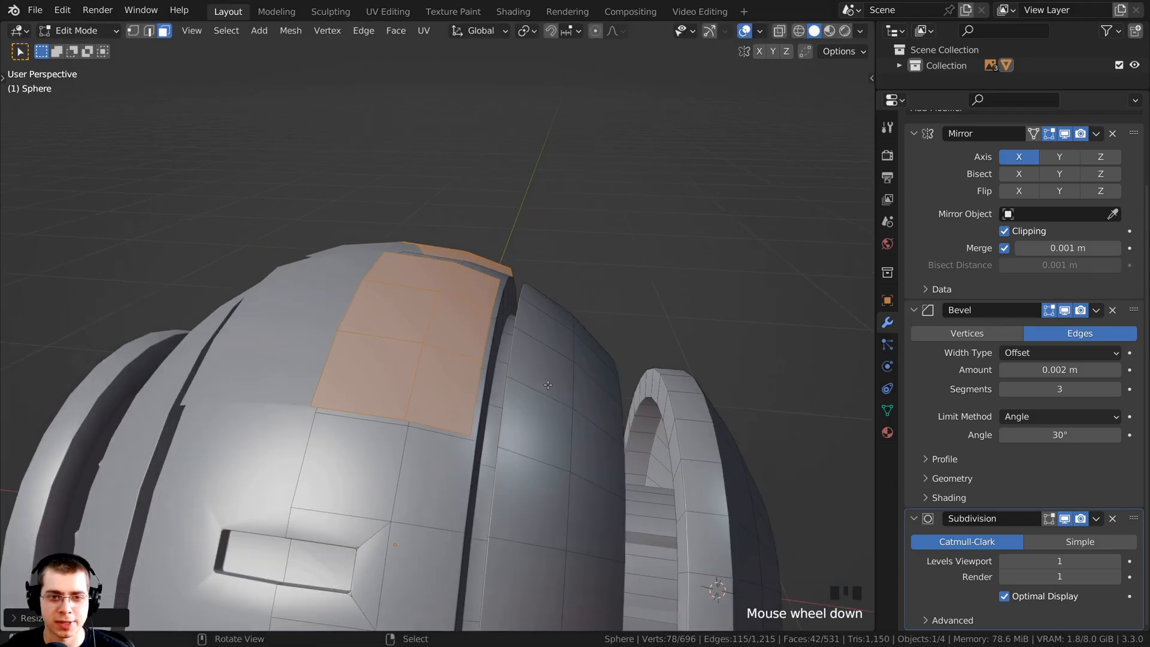
scroll(519, 350, "up", 2)
key("g")
key("x")
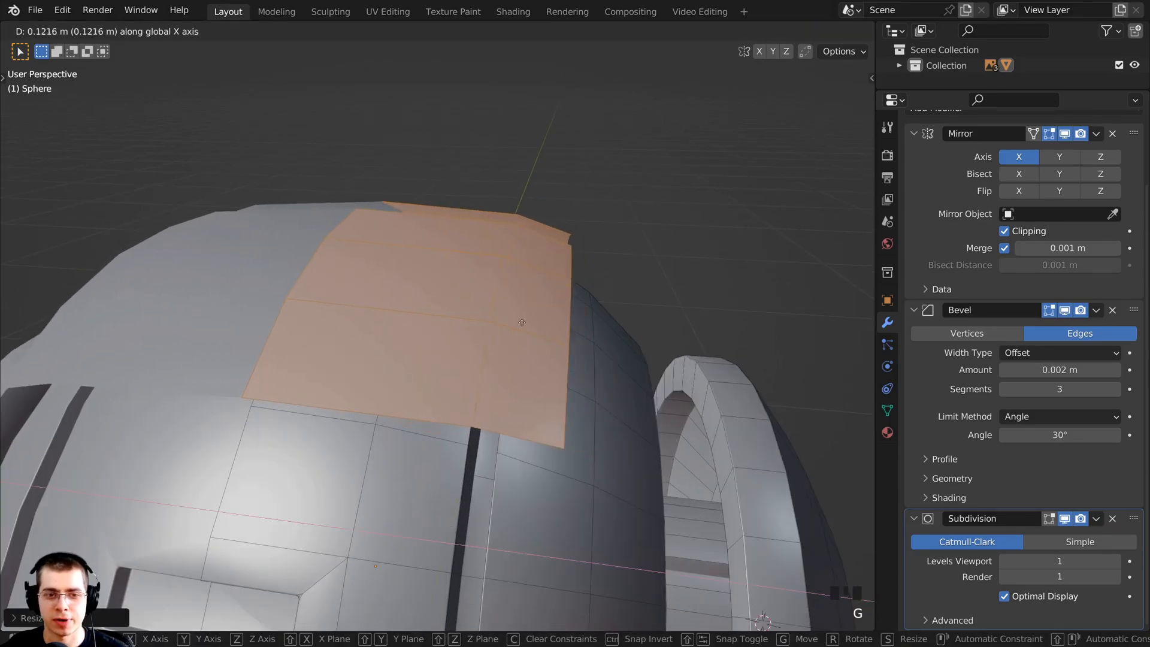
right_click(518, 313)
Inspect the raised panel faces and their clearance above the band and groove from several angles.
middle_click_drag(517, 313, 470, 235)
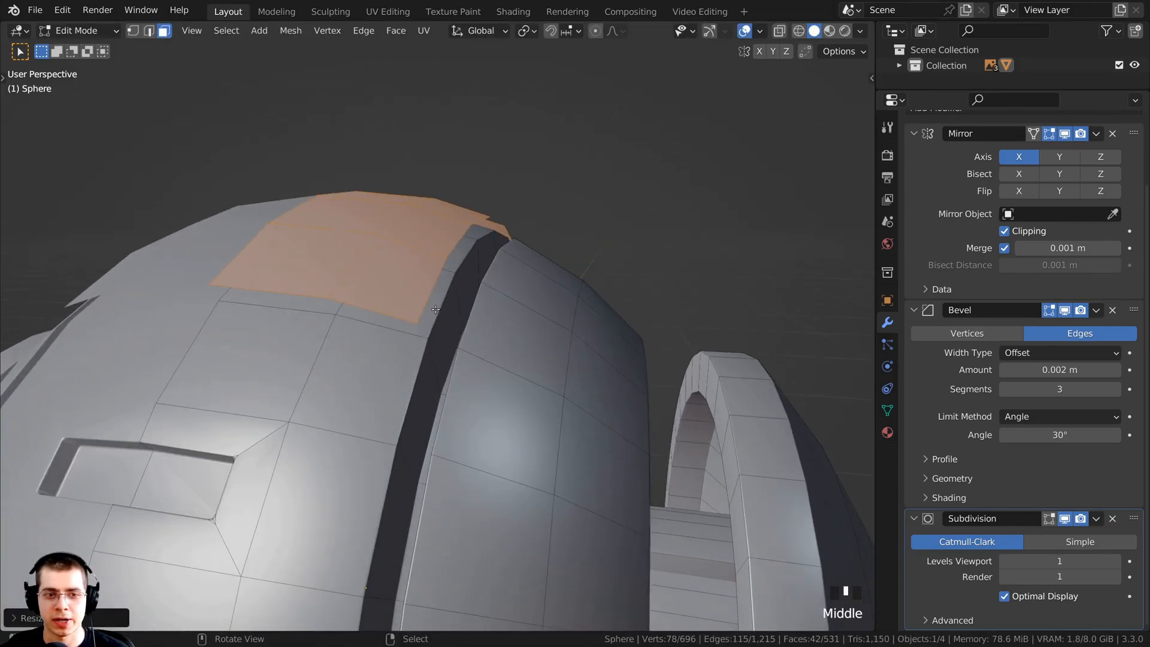
middle_click_drag(436, 310, 367, 163)
scroll(444, 285, "down", 4)
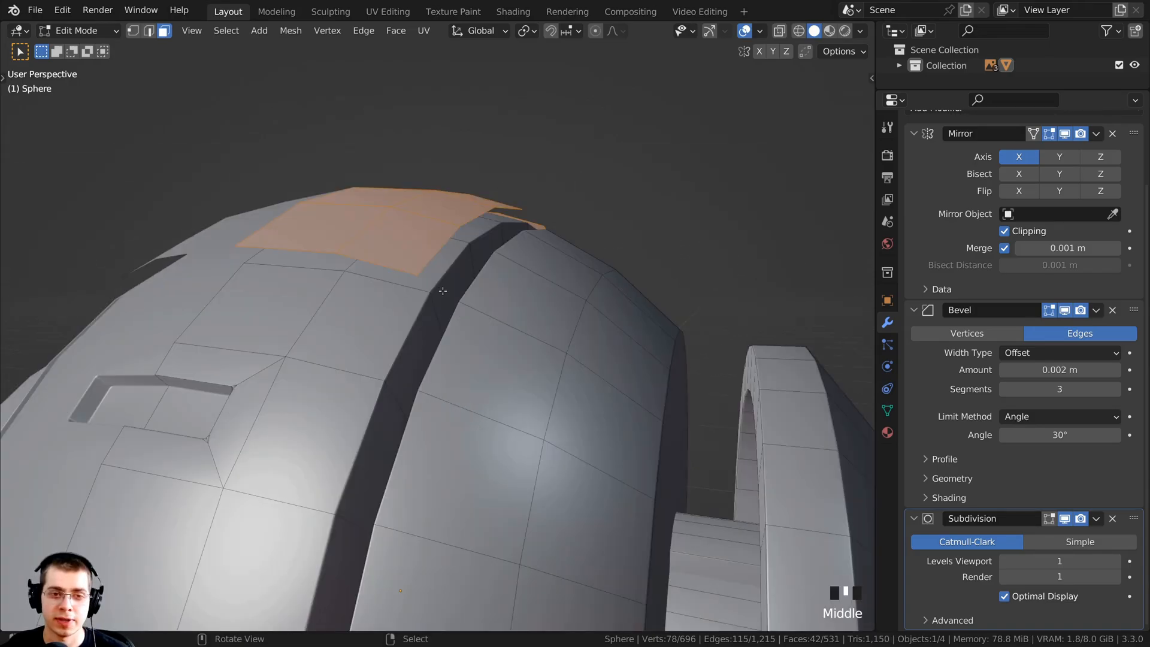
middle_click_drag(442, 291, 383, 225)
scroll(383, 225, "up", 2)
scroll(363, 278, "down", 1)
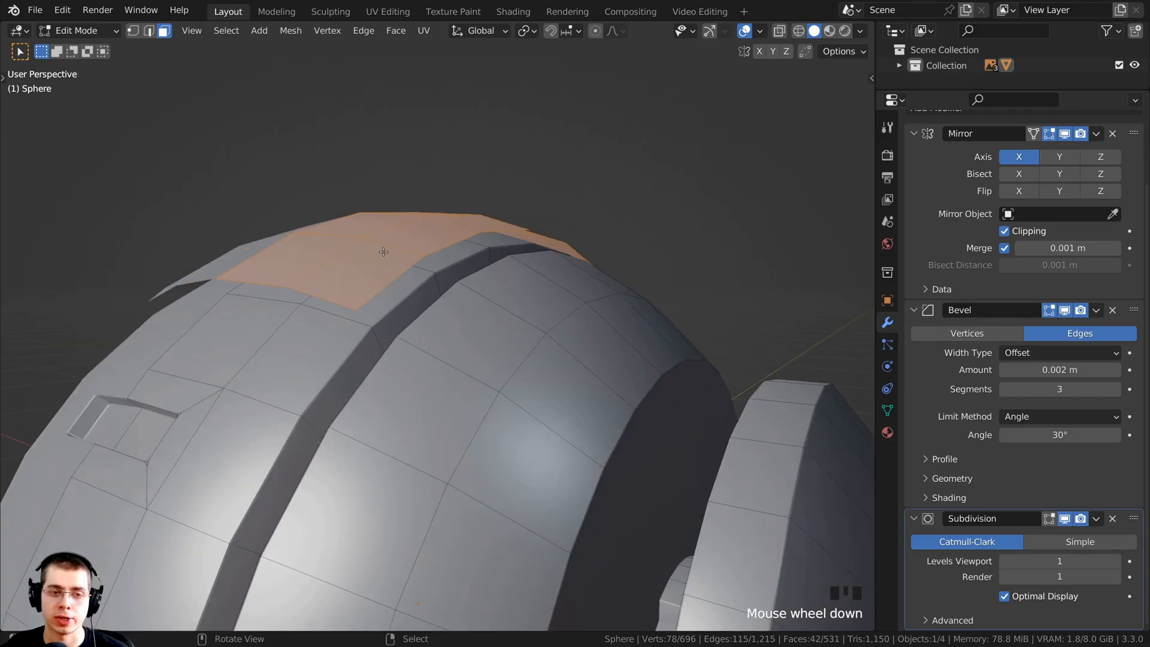
middle_click_drag(384, 251, 305, 175)
scroll(305, 175, "up", 1)
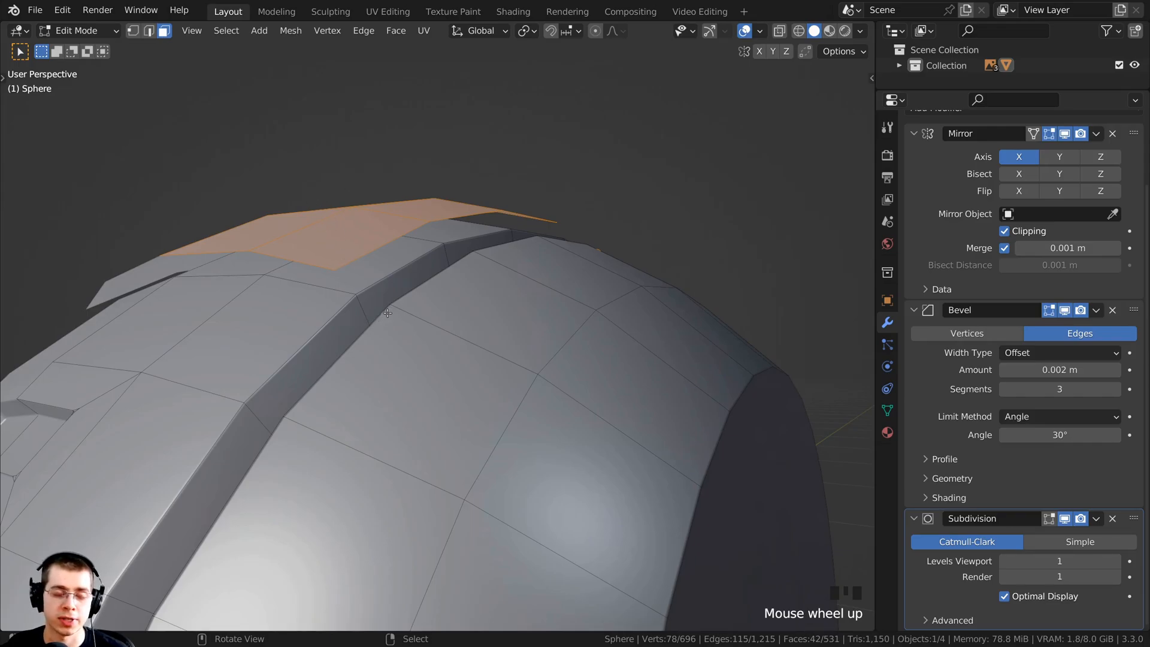
middle_click_drag(388, 312, 337, 265)
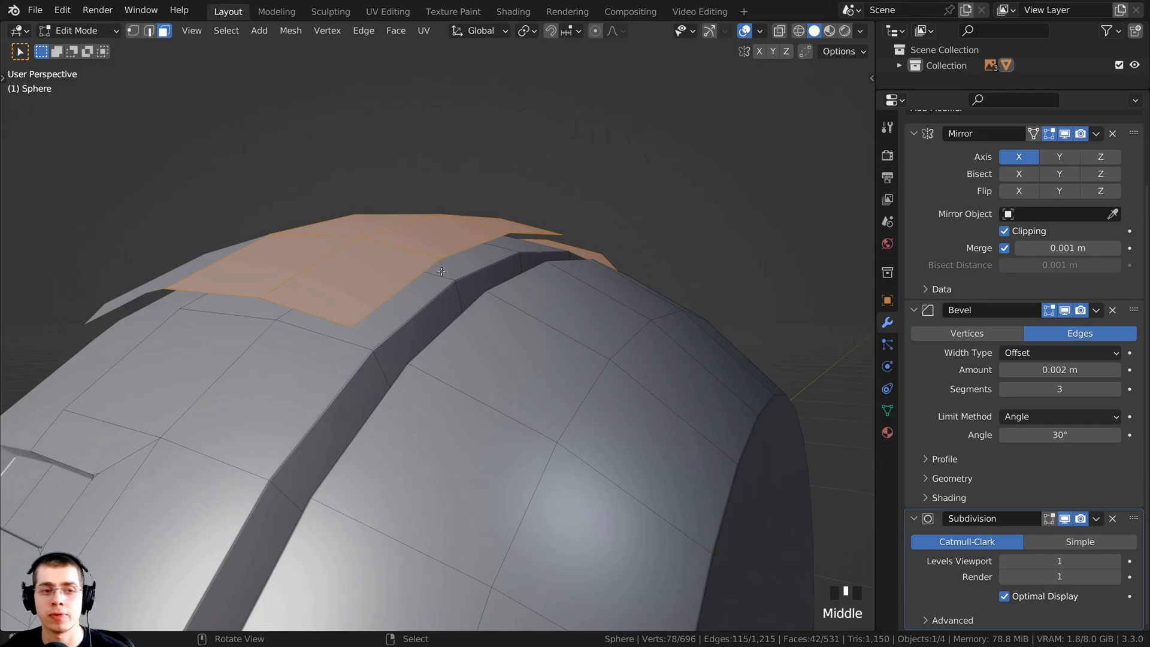
middle_click_drag(539, 270, 541, 297)
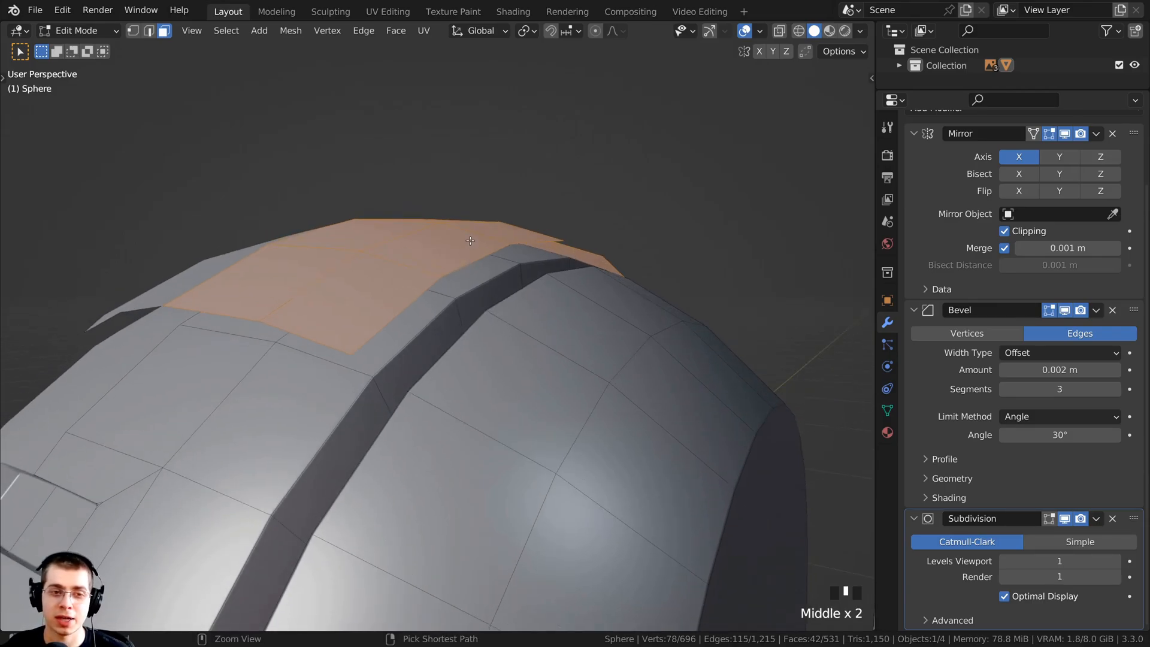
Extrude the duplicated panel faces along their normals by about -0.025 m, inward towards the band.
key("ctrl+f")
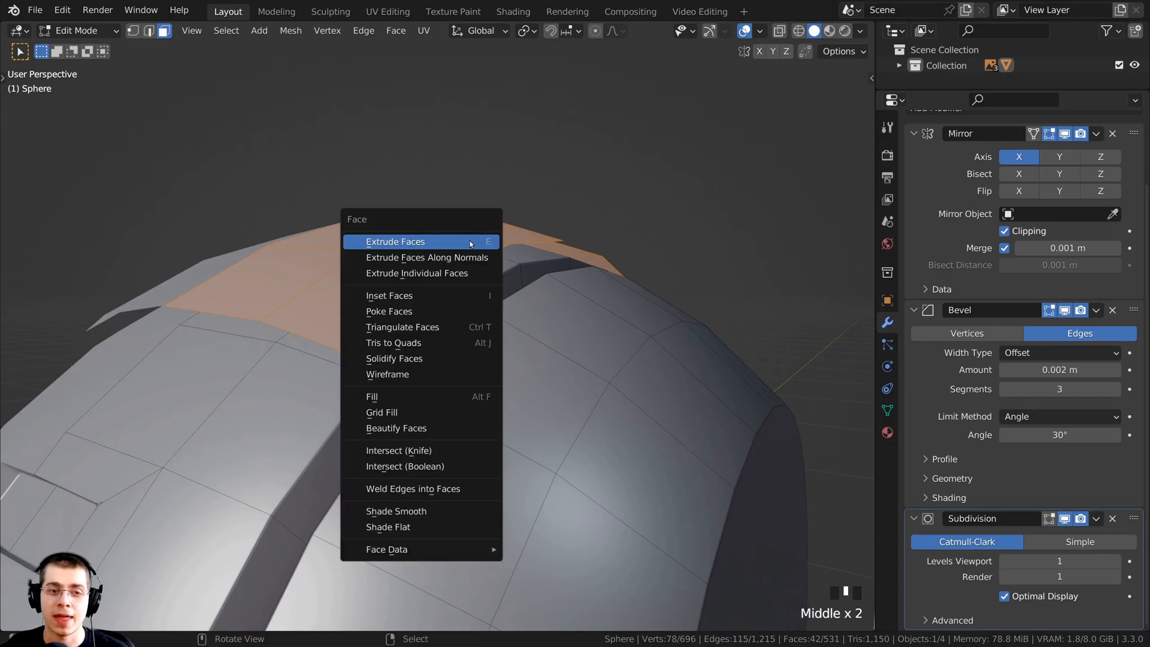
left_click(411, 258)
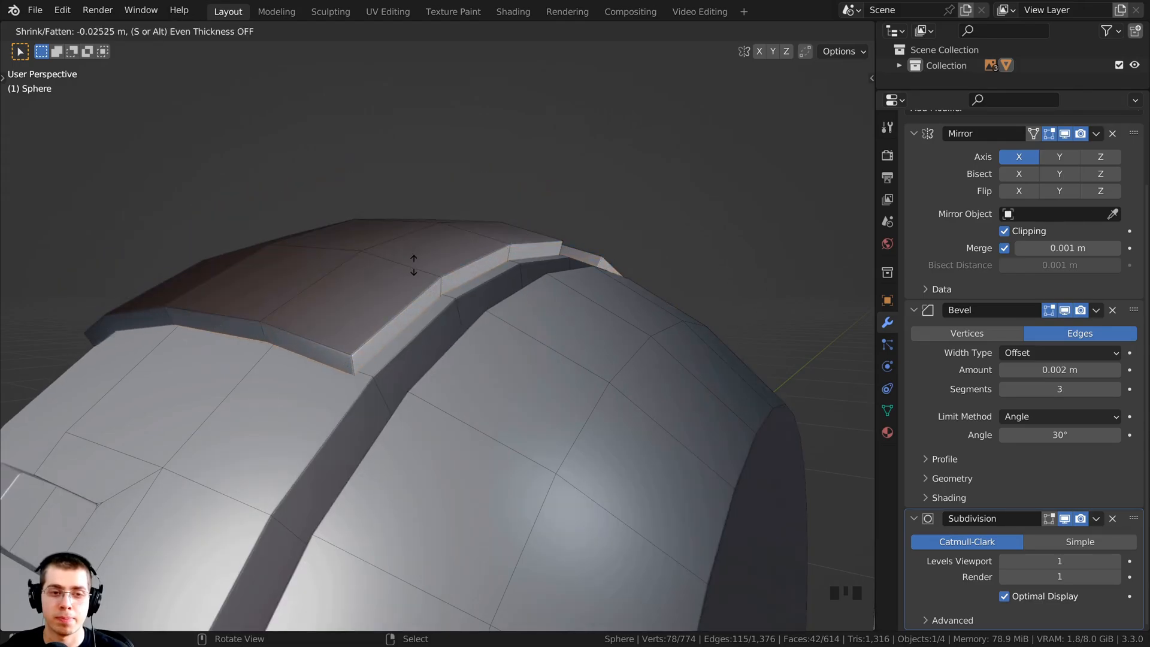
left_click(414, 265)
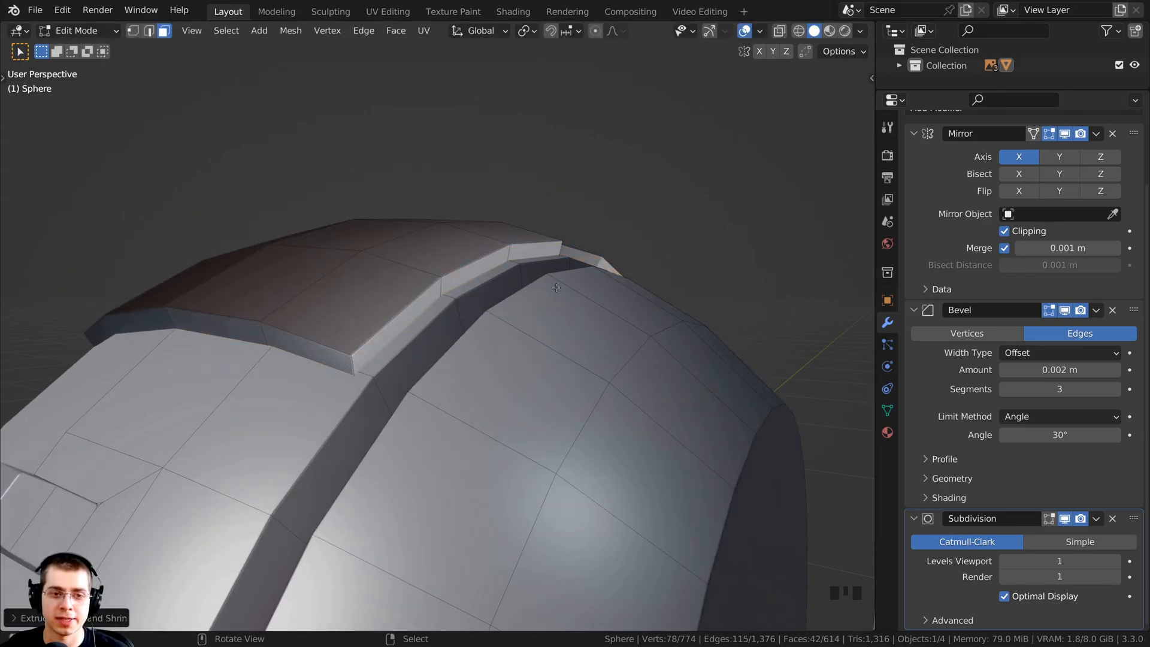
Delete the selected inner faces of the extruded panels on the side hidden against the band.
middle_click_drag(556, 287, 483, 205)
key("x")
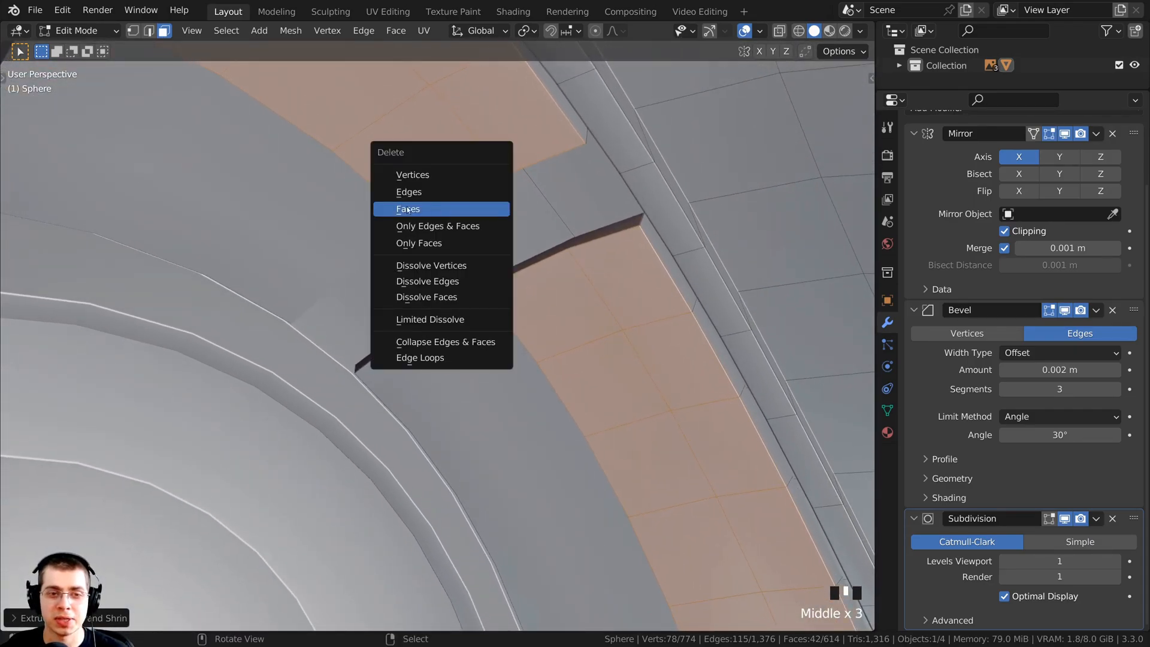
left_click(428, 217)
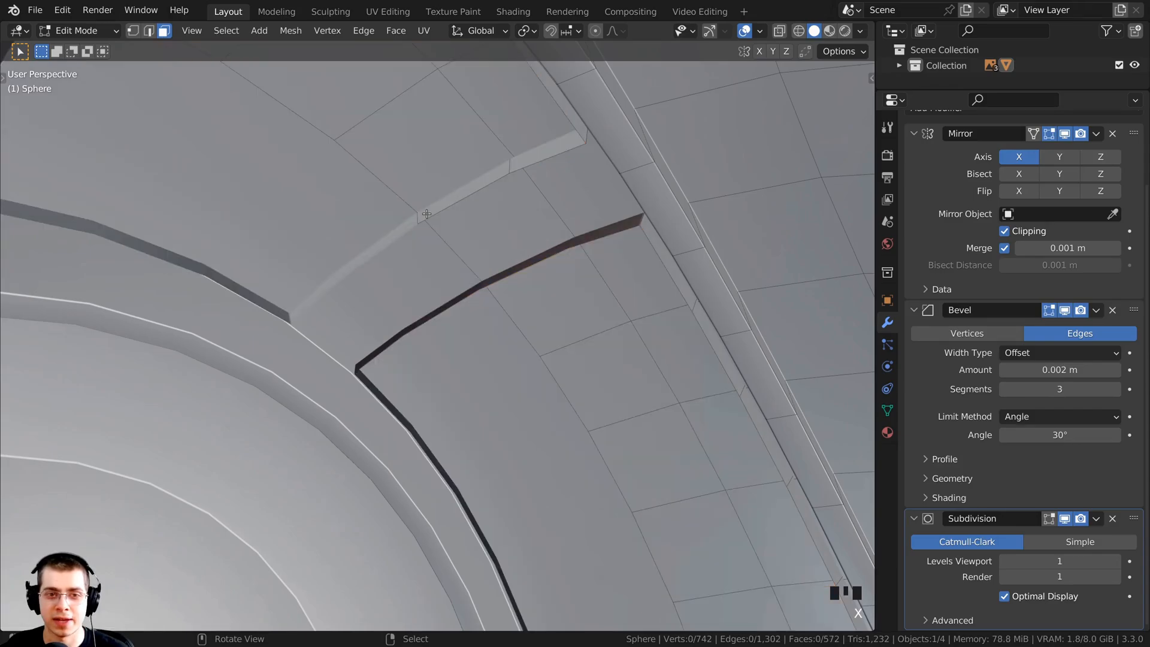
Recalculate the normals of the whole mesh to face outside so the raised panels shade correctly, and clear the selection.
scroll(428, 217, "down", 5)
middle_click_drag(420, 312, 556, 237)
scroll(555, 237, "up", 3)
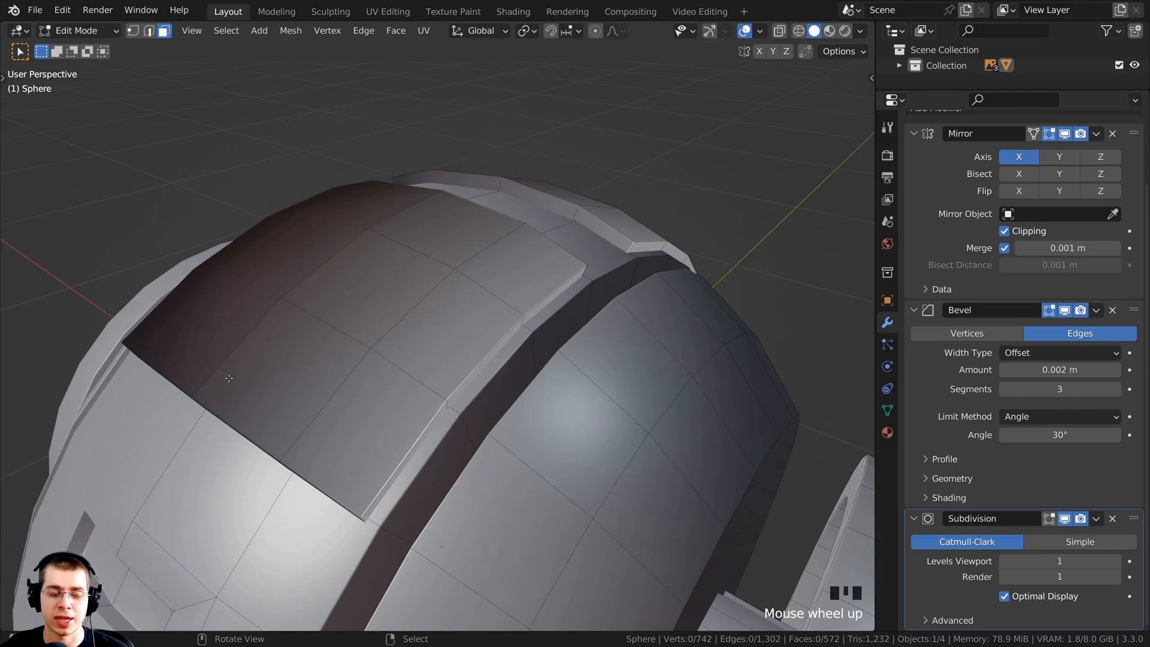
middle_click_drag(301, 376, 309, 258)
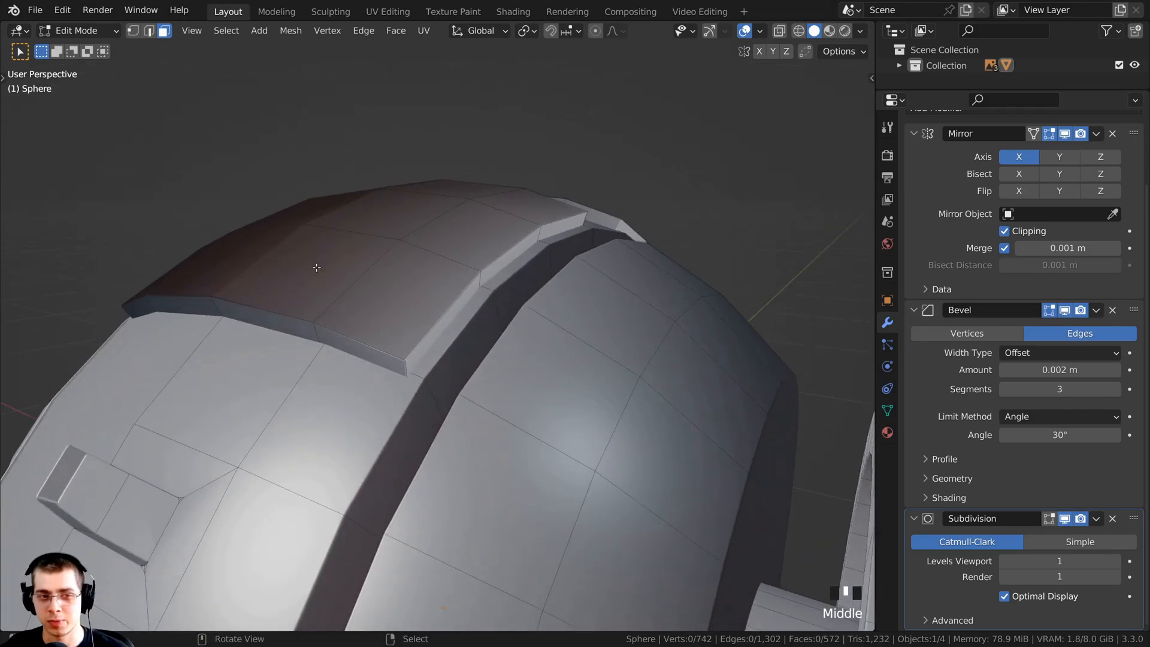
scroll(306, 246, "down", 2)
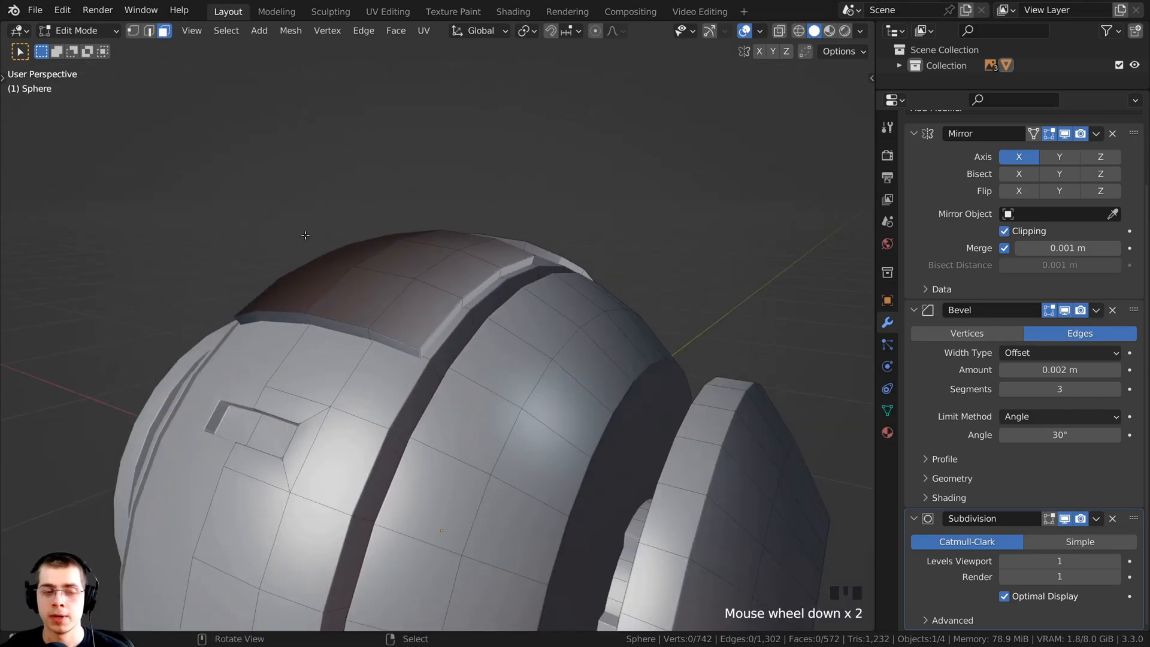
middle_click_drag(417, 335, 417, 331, "shift")
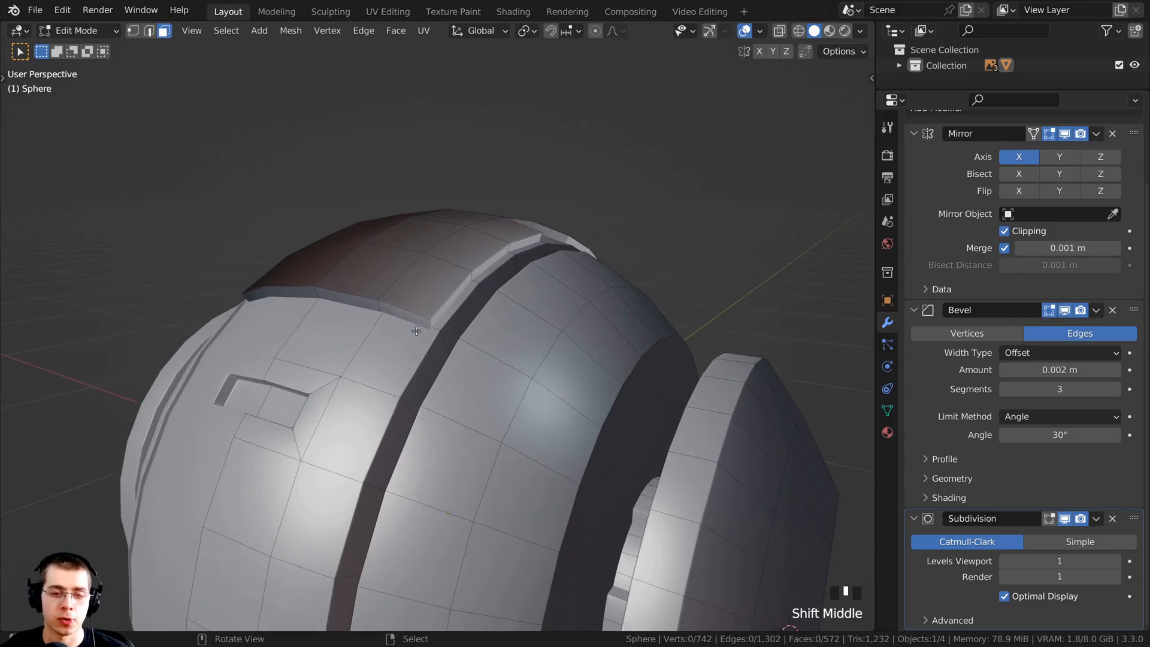
key("a")
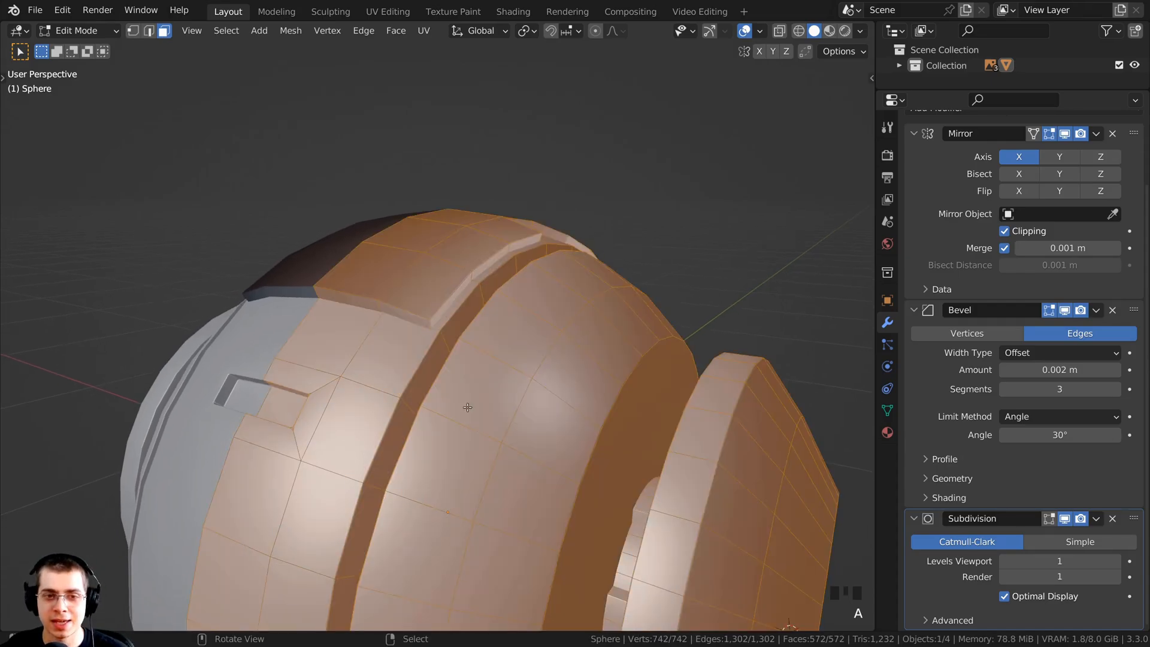
key("shift")
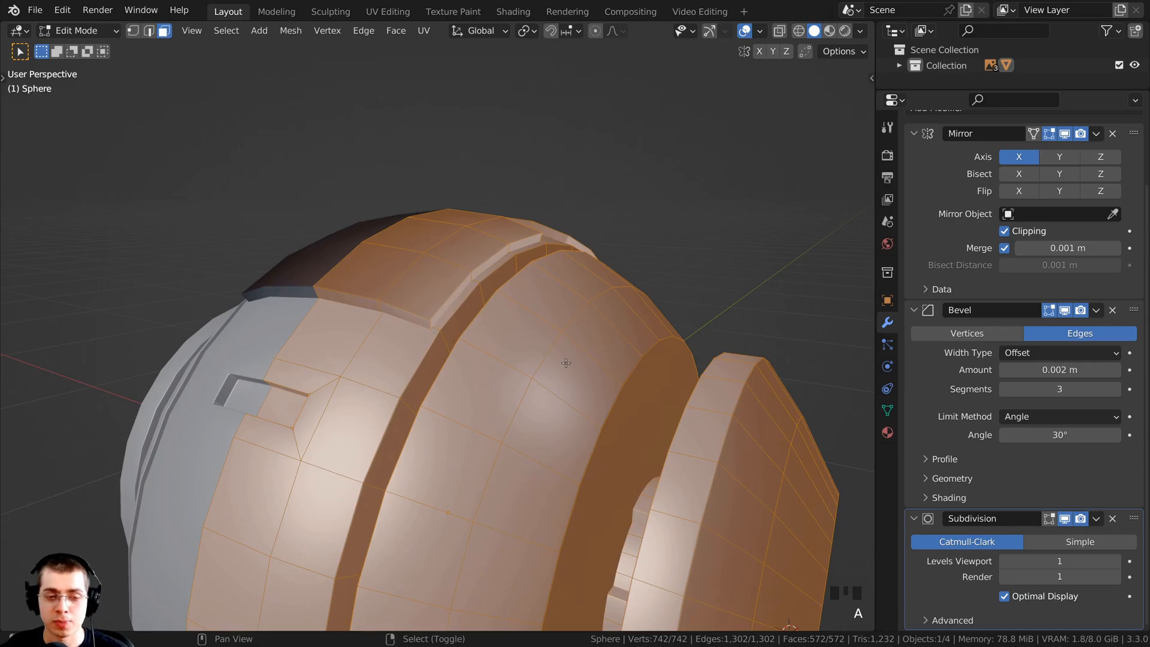
key("shift+n")
middle_click_drag(566, 363, 516, 362)
key("alt+a")
Select every separate raised panel around the central band as linked geometry, leaving the sphere body unselected.
scroll(525, 352, "up", 3)
scroll(541, 257, "up", 1)
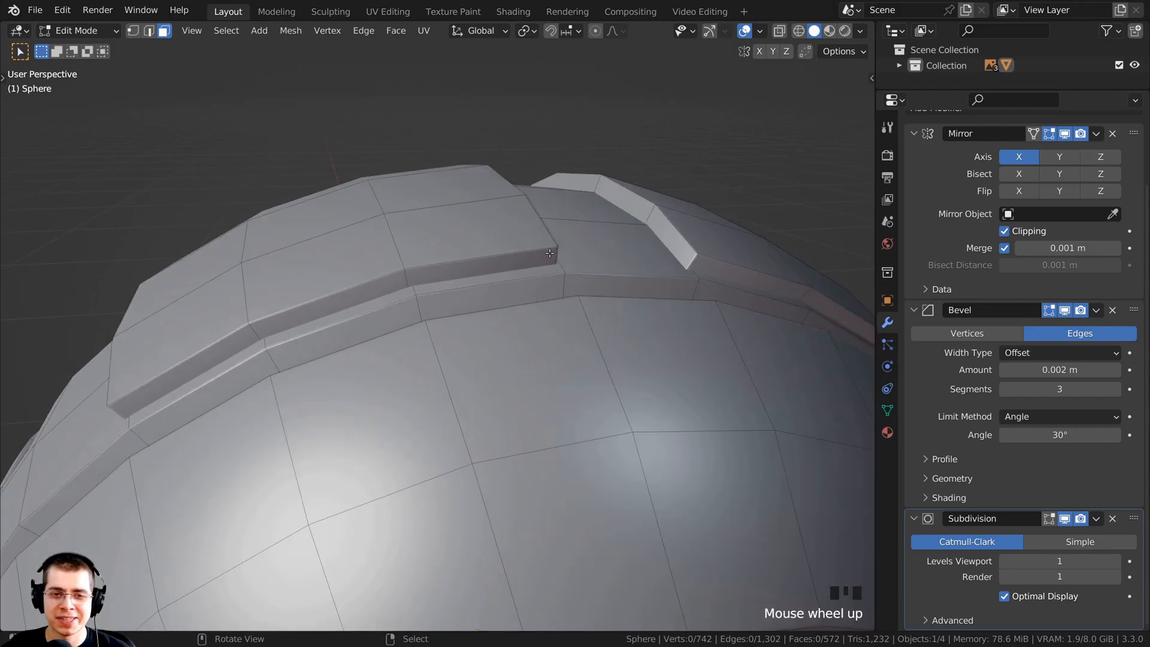
scroll(541, 257, "down", 2)
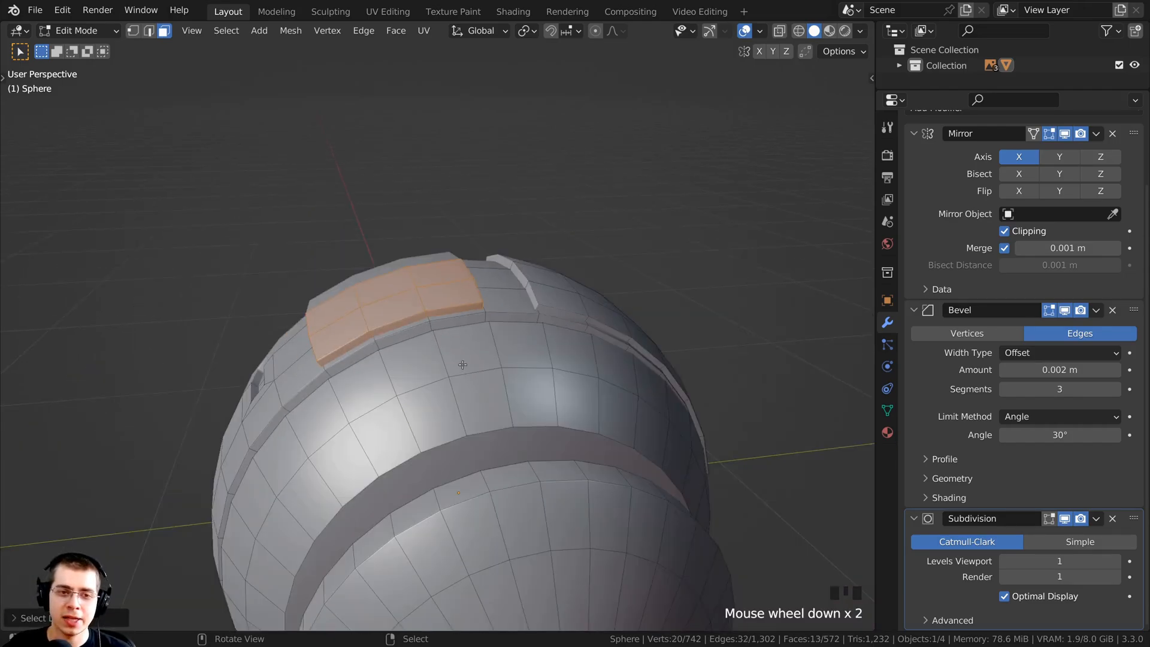
middle_click_drag(462, 364, 416, 375)
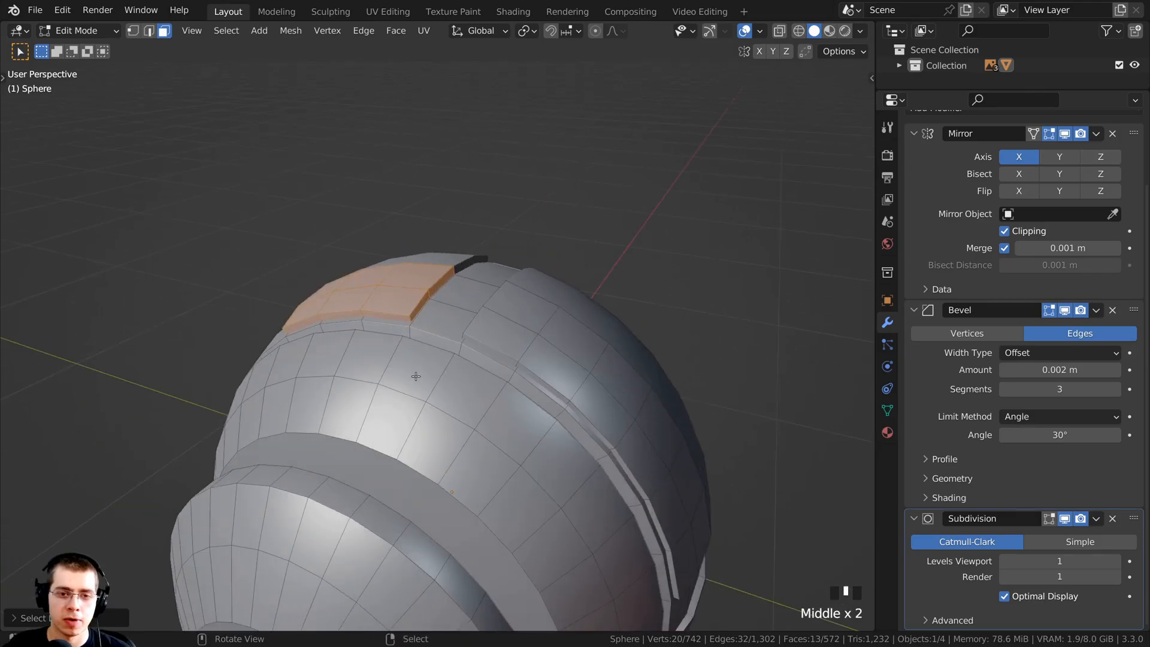
scroll(548, 428, "down", 2)
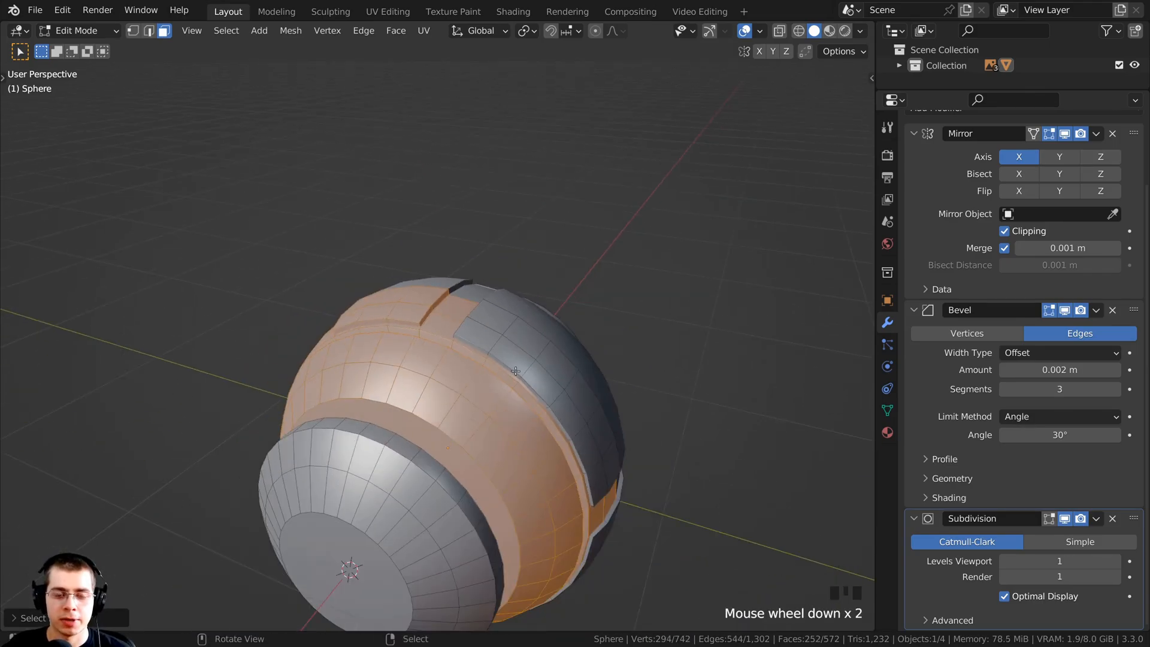
key("ctrl+z")
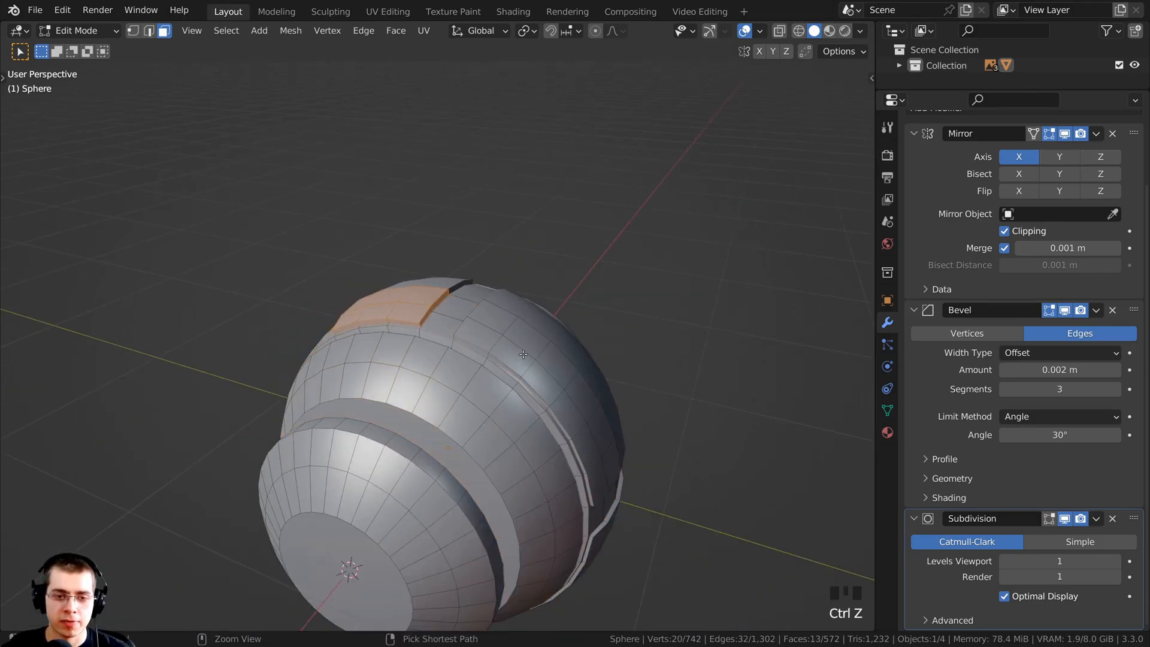
scroll(515, 371, "down", 1)
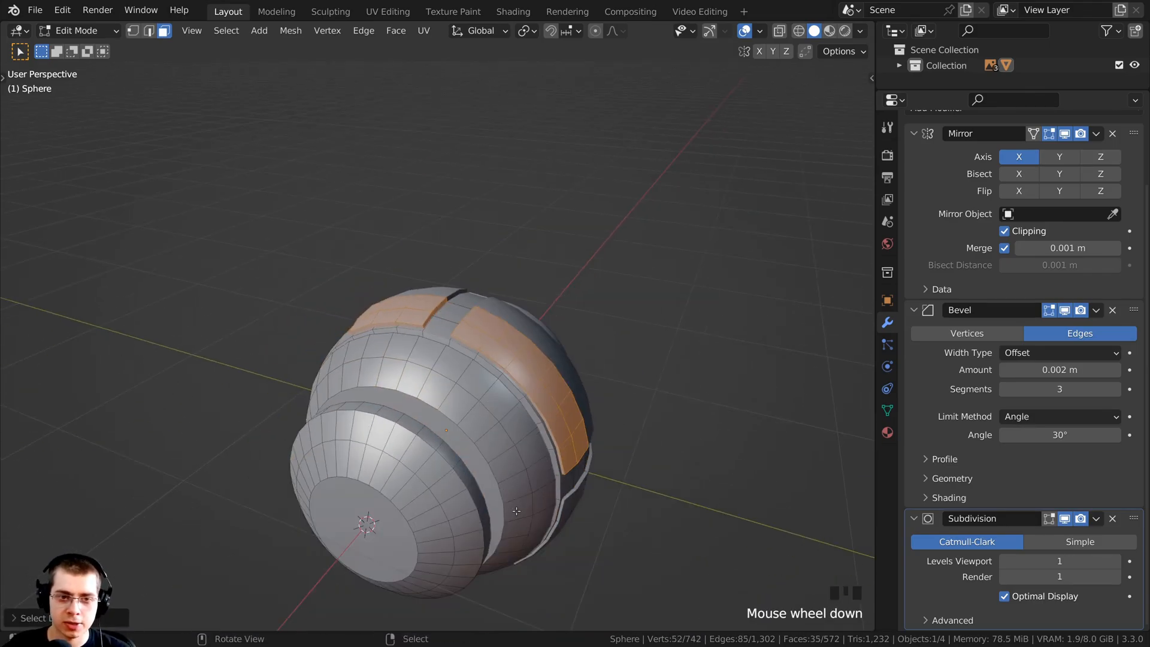
middle_click_drag(503, 383, 616, 439)
key("l")
key("l")
key("l")
Scale the selected raised panels down to about 0.9875 so they sit closer to the band.
scroll(615, 438, "up", 1)
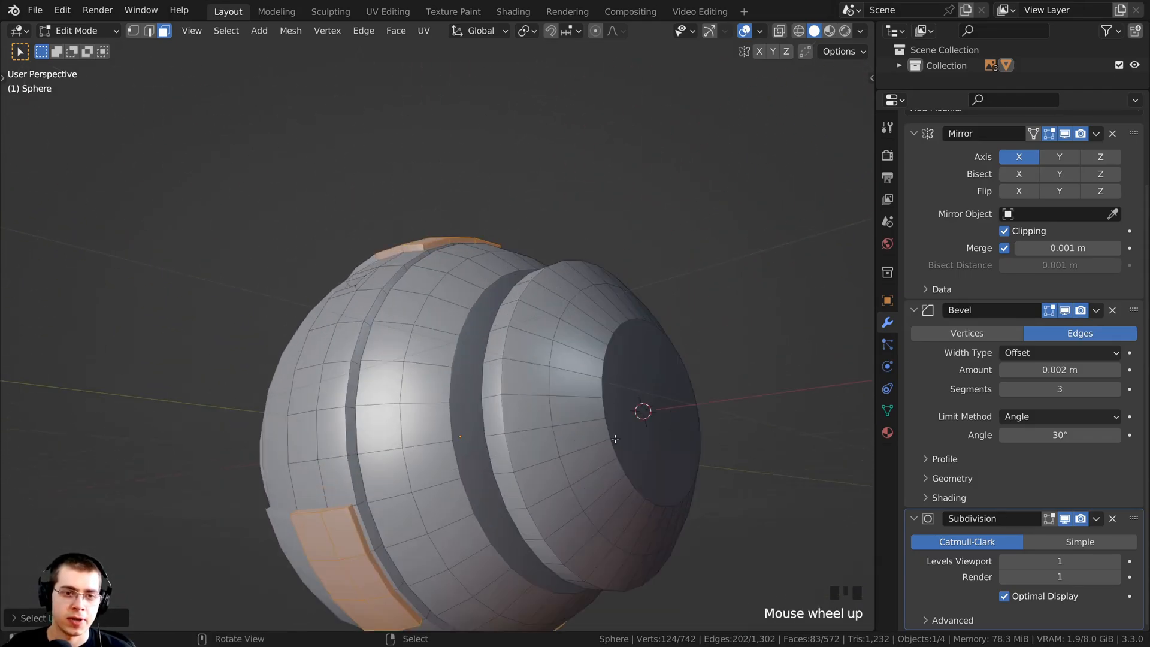
scroll(615, 438, "up", 2)
middle_click_drag(717, 296, 711, 391, "shift")
middle_click_drag(727, 376, 804, 274)
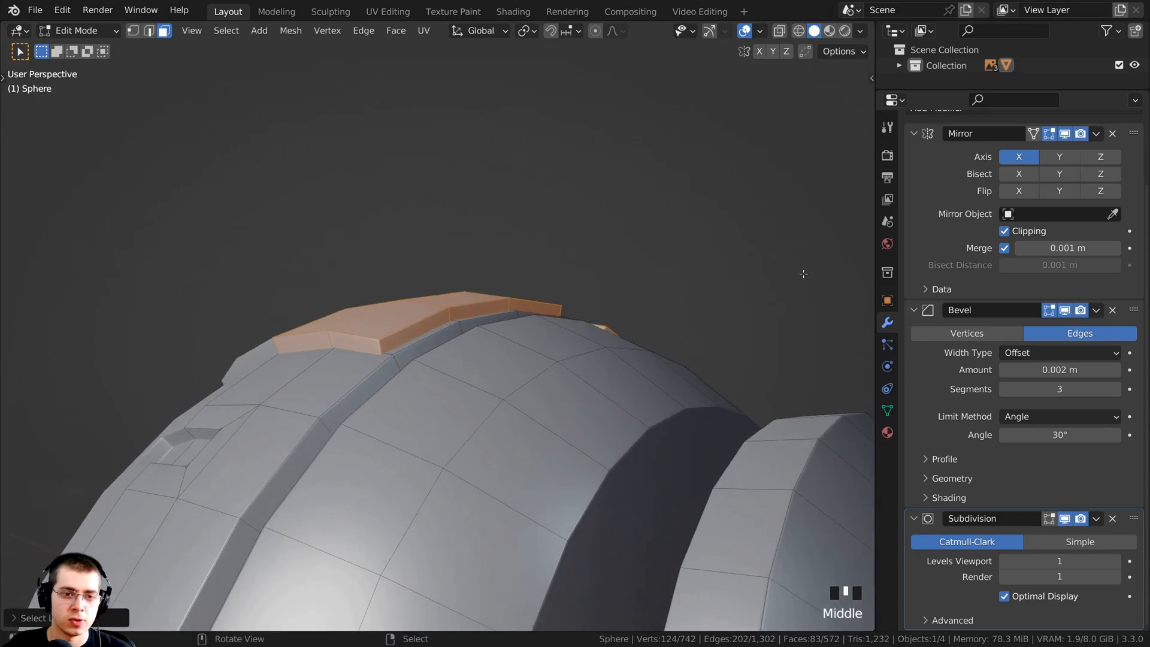
scroll(819, 258, "up", 1)
key("s")
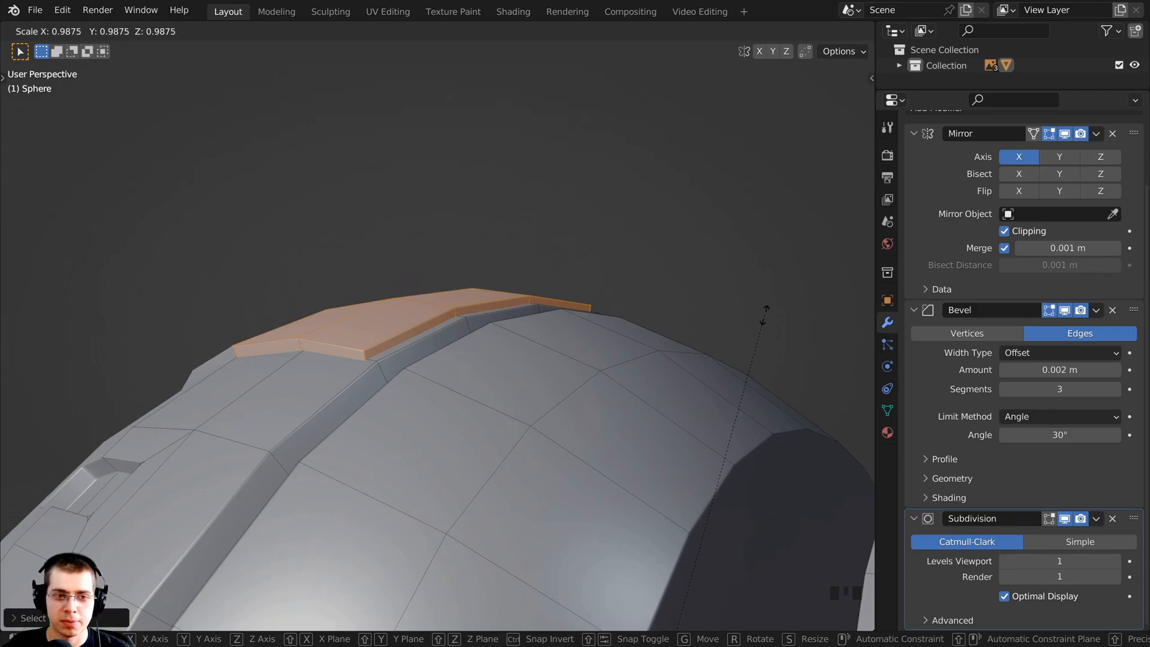
left_click(765, 315)
Return to Object Mode and inspect the smoothed panels and their fit on the band up close.
scroll(711, 349, "down", 5)
middle_click_drag(671, 383, 562, 448)
key("Tab")
scroll(577, 343, "up", 3)
scroll(495, 372, "up", 2)
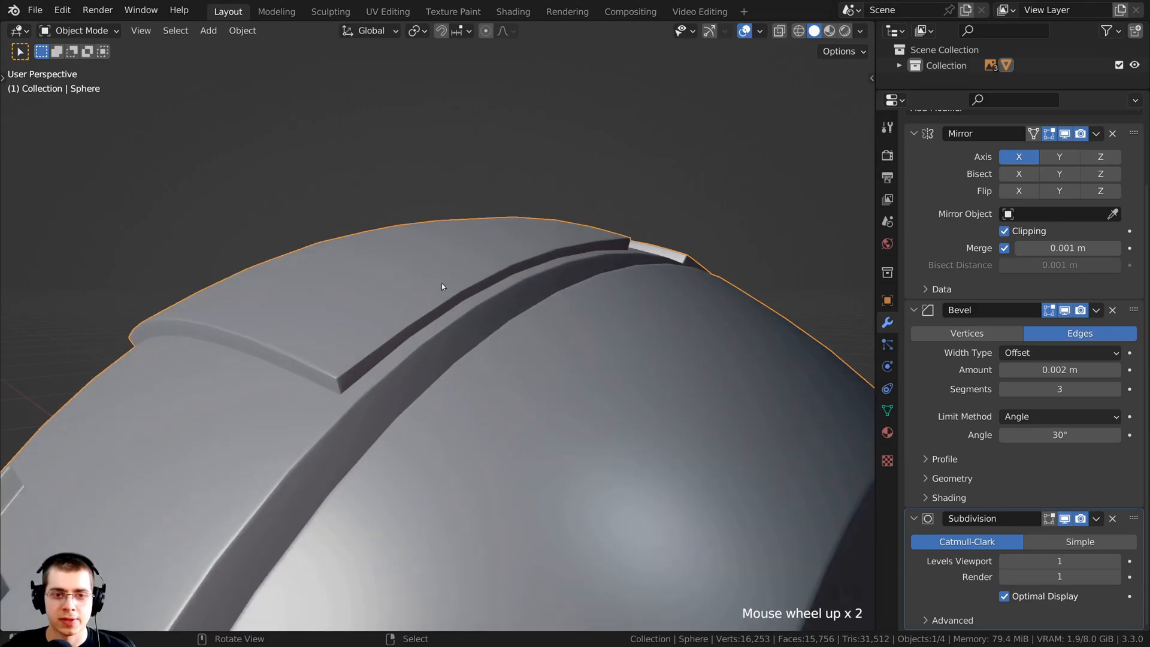
middle_click_drag(769, 306, 179, 330)
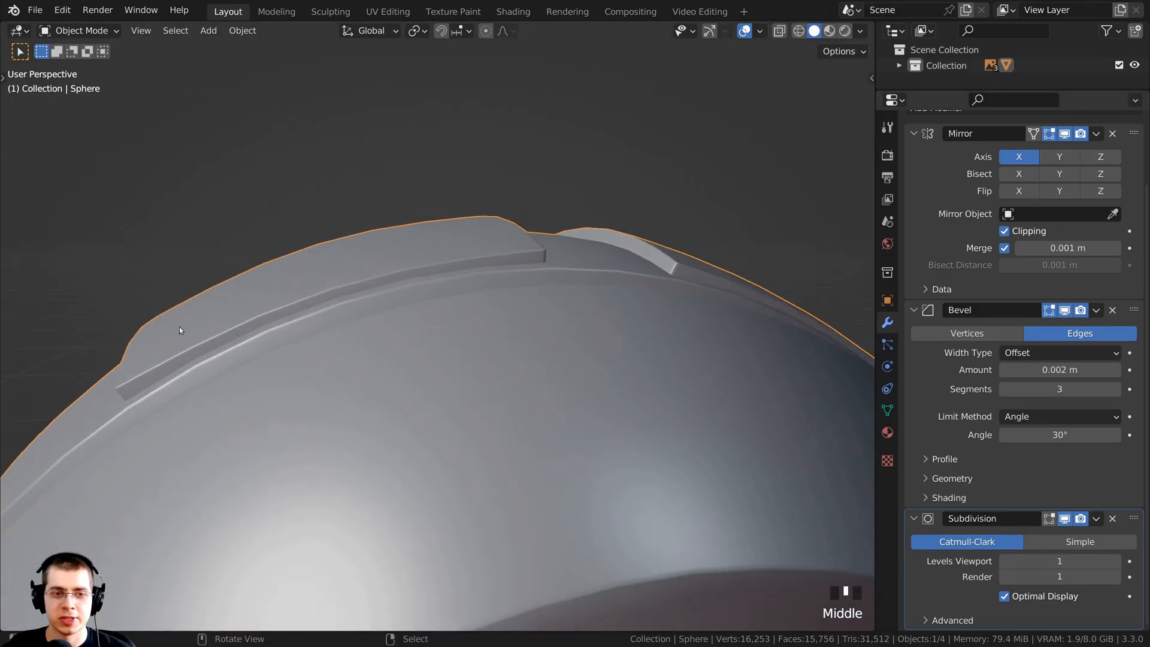
Save the file and review the whole drone body with its raised panels.
scroll(483, 260, "down", 4)
middle_click_drag(434, 346, 373, 274, "shift")
scroll(373, 277, "down", 2)
key("ctrl+s")
middle_click_drag(409, 366, 467, 407)
scroll(425, 447, "up", 2)
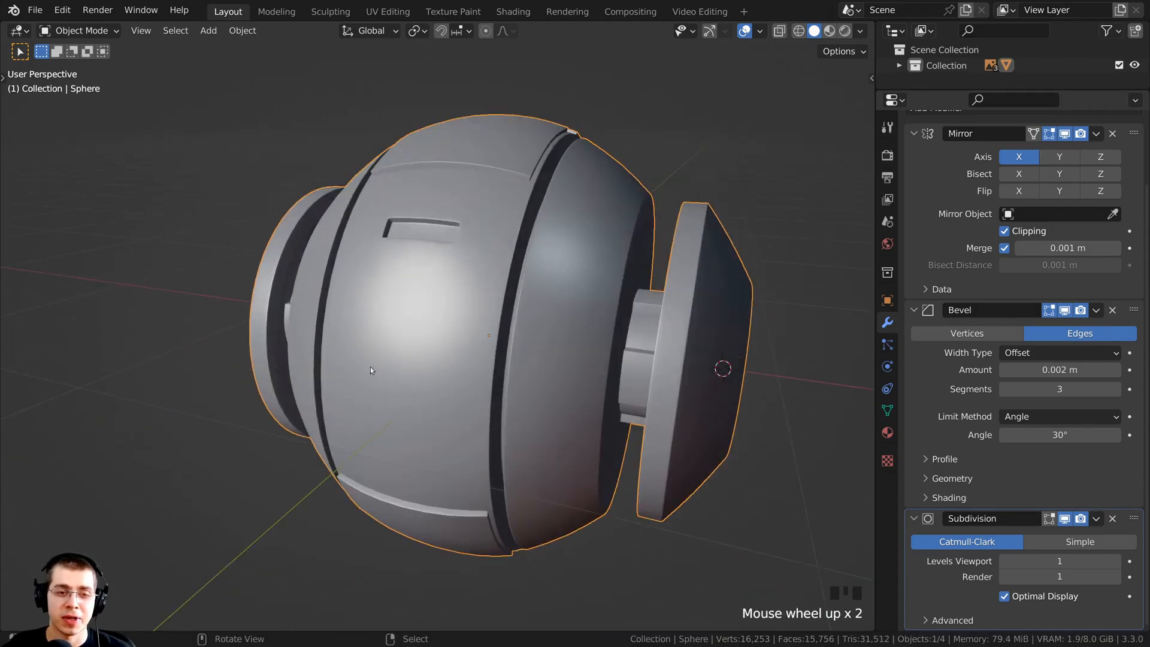
middle_click_drag(471, 328, 548, 308)
scroll(570, 303, "up", 1)
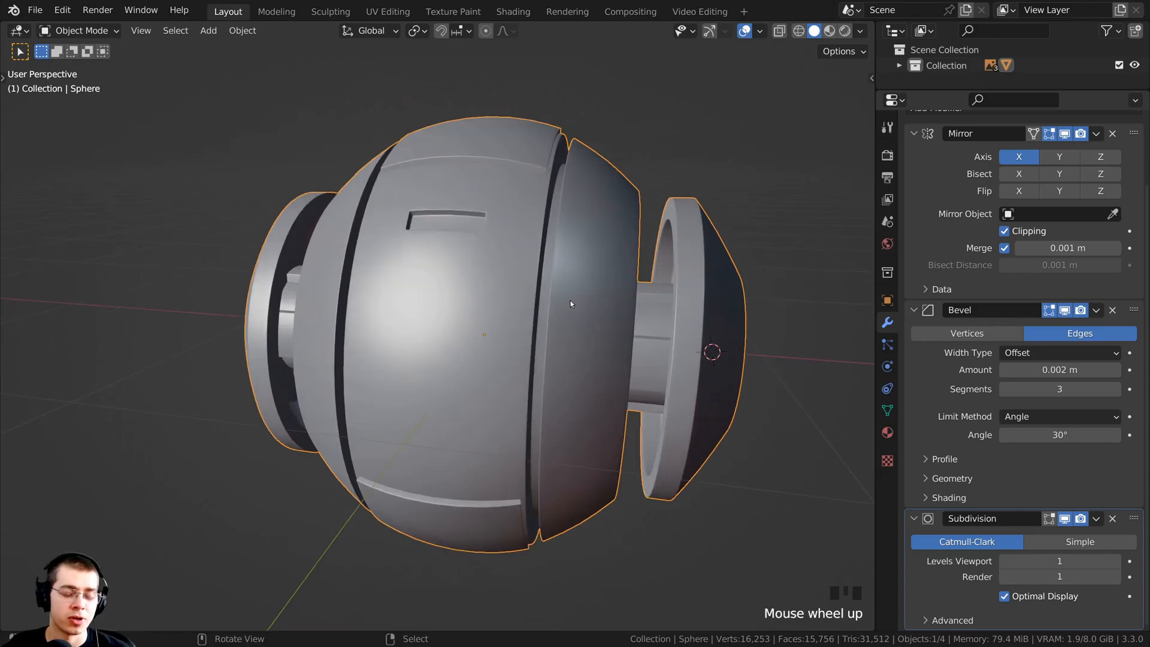
Snap the 3D cursor to the world origin at the centre of the drone body.
key("shift+s")
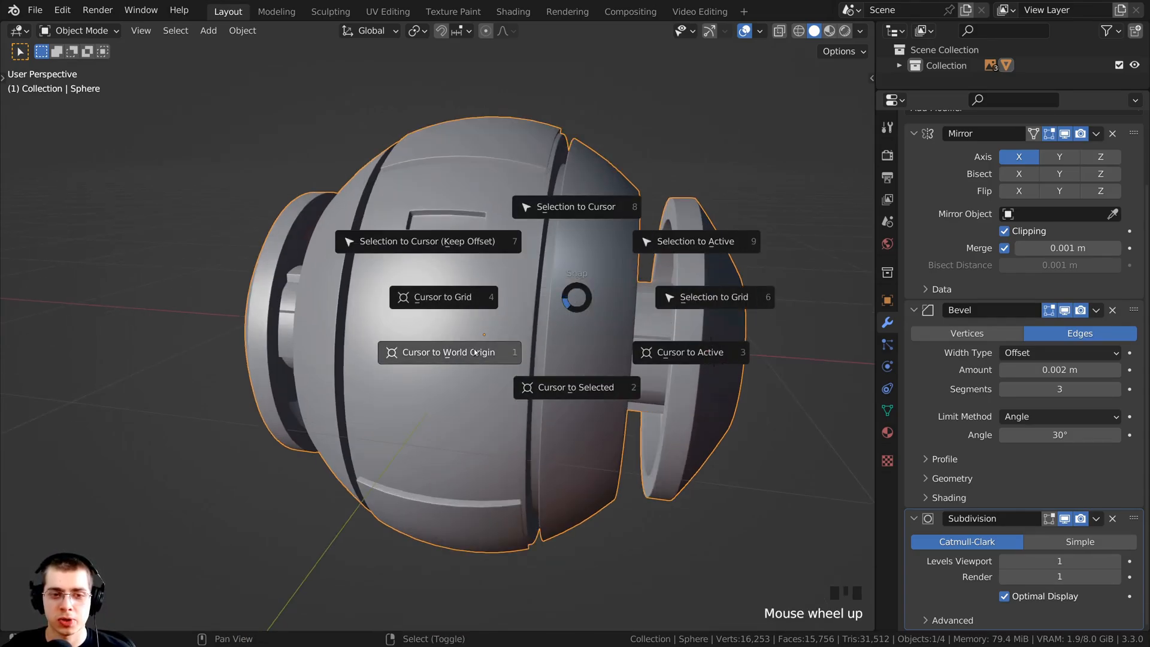
key("shift+s")
scroll(665, 172, "down", 4)
key("shift+s")
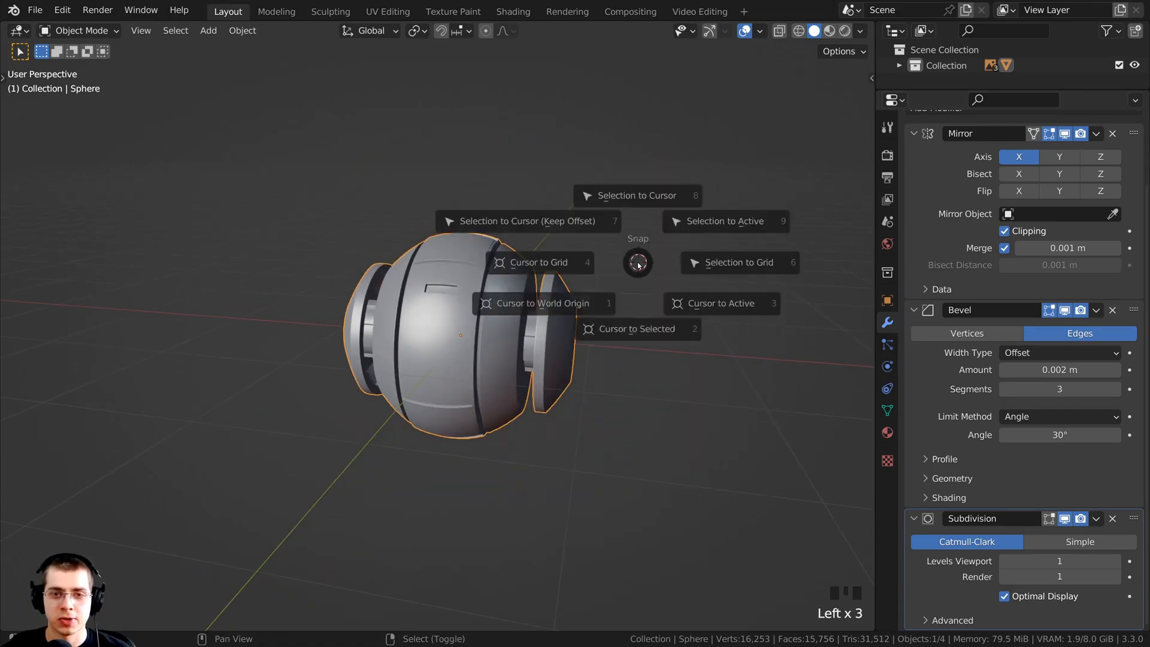
key("shift+s")
middle_click_drag(466, 397, 376, 388)
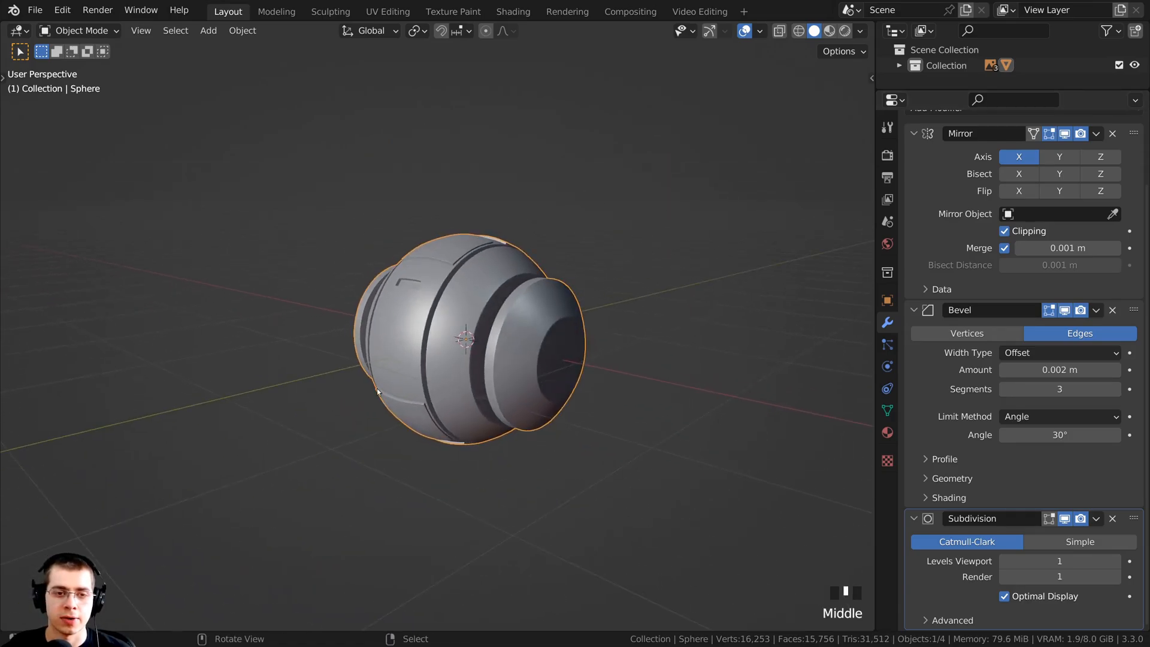
scroll(454, 298, "up", 1)
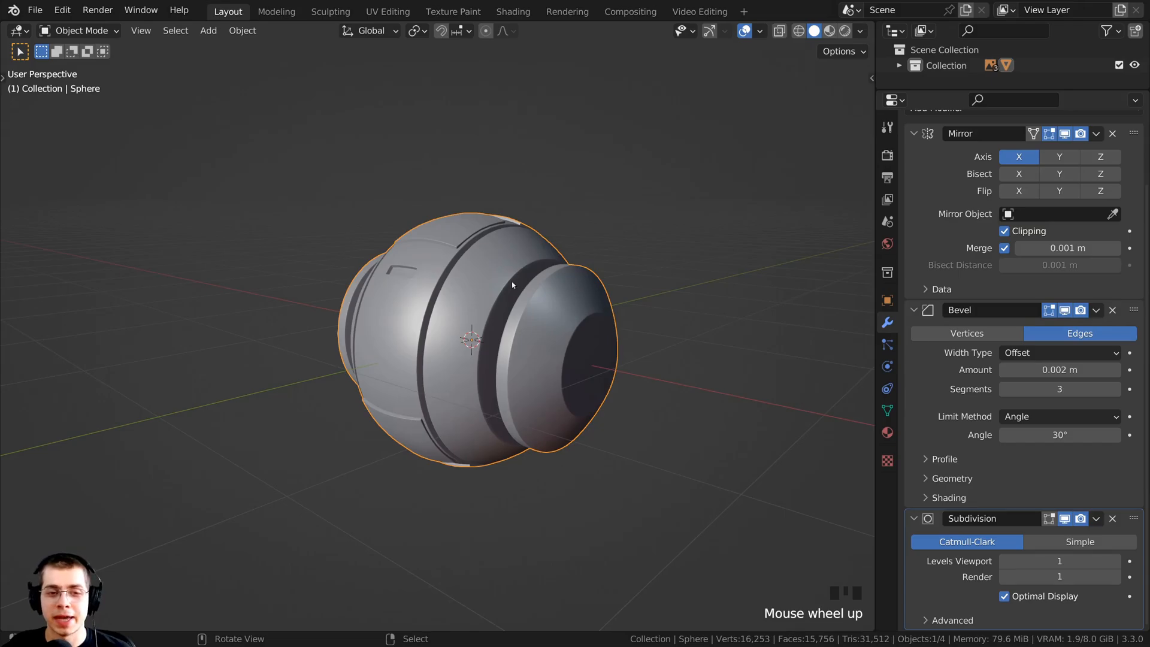
Add a UV sphere as a separate object at the world origin while in Object Mode.
left_click(65, 30)
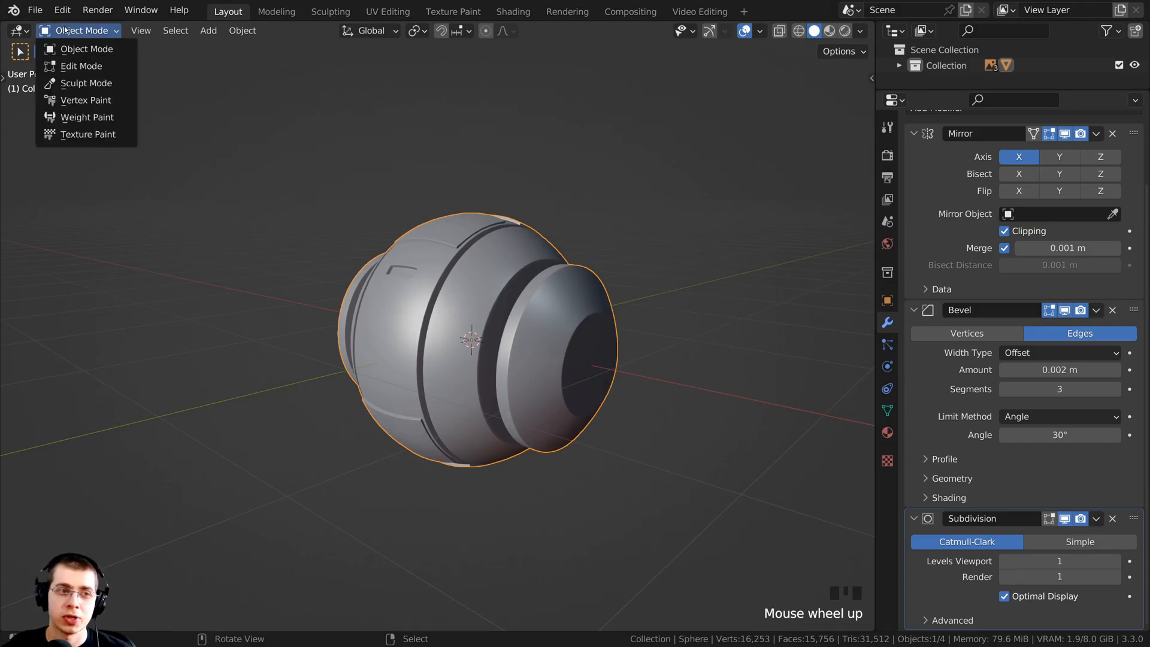
middle_click_drag(542, 338, 498, 293)
scroll(493, 261, "up", 2)
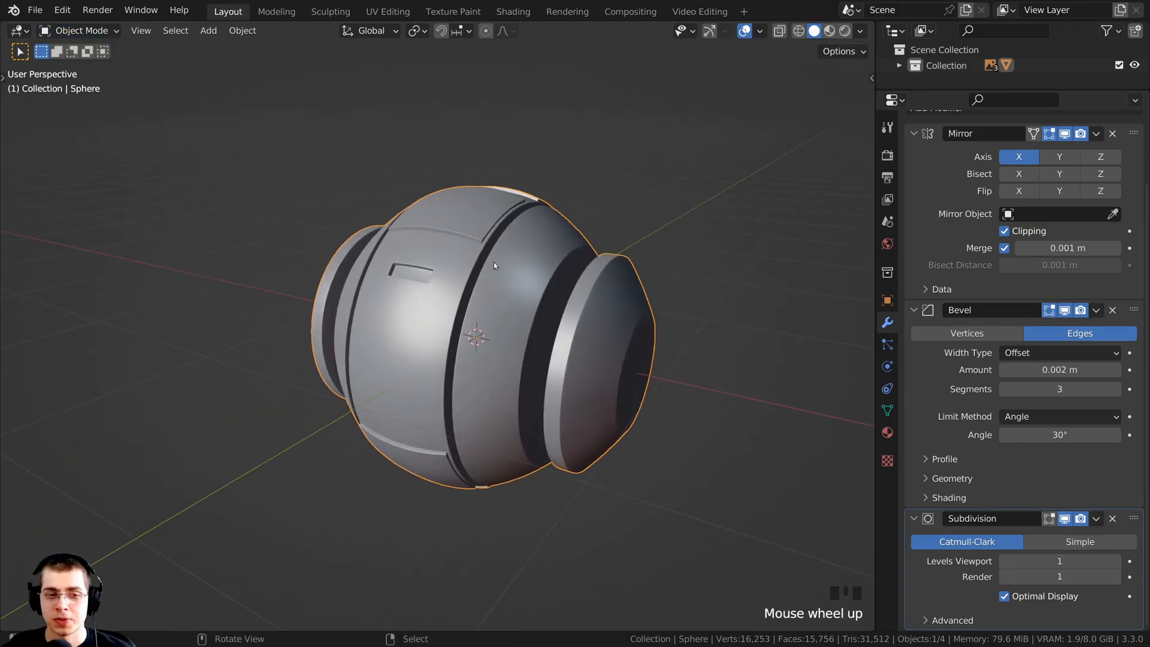
key("shift+a")
mouse_move(495, 265)
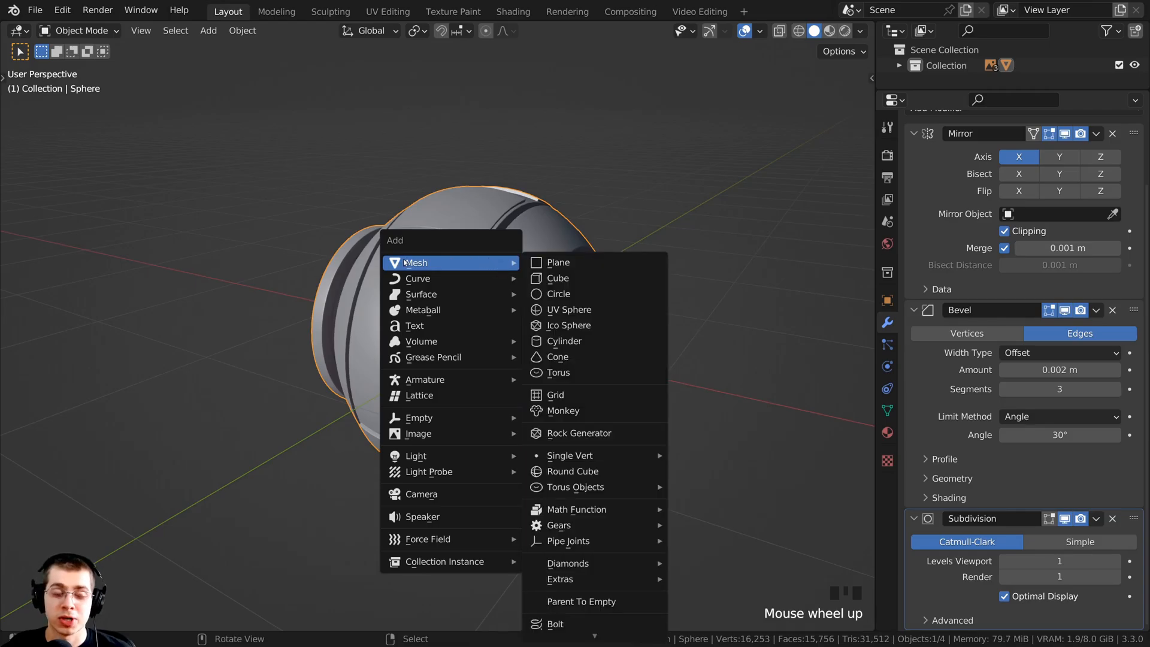
left_click(556, 310)
scroll(425, 443, "down", 2)
middle_click_drag(365, 383, 321, 381)
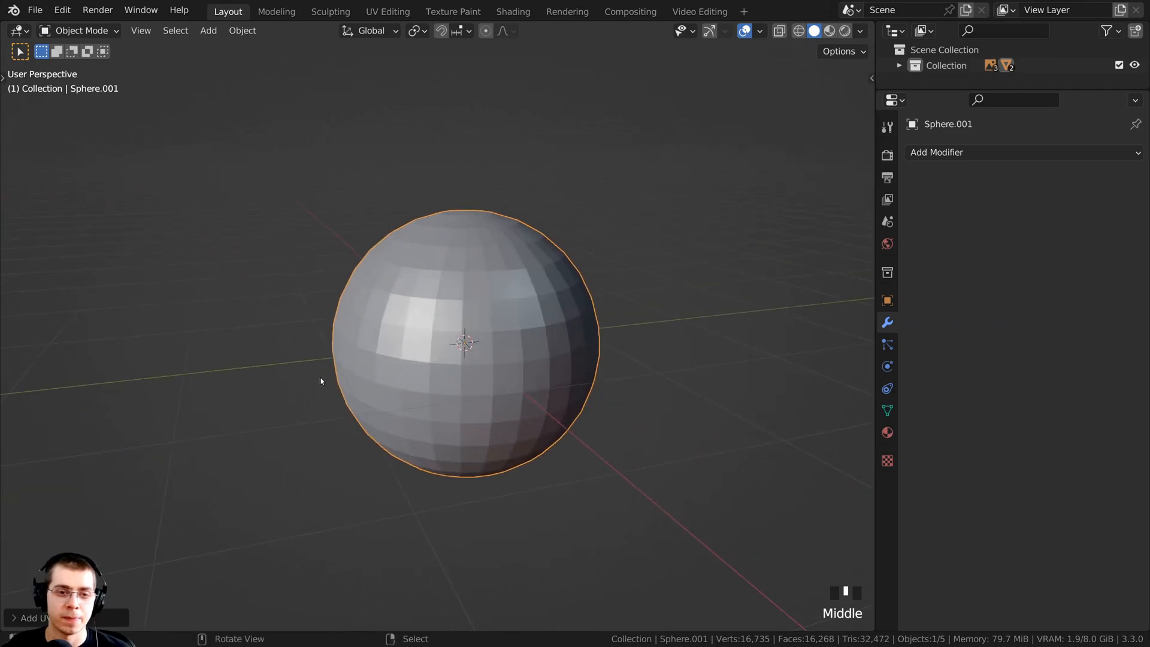
Rotate the new sphere's entire mesh 90° about the global X axis in Edit Mode and return to Object Mode.
key("Tab")
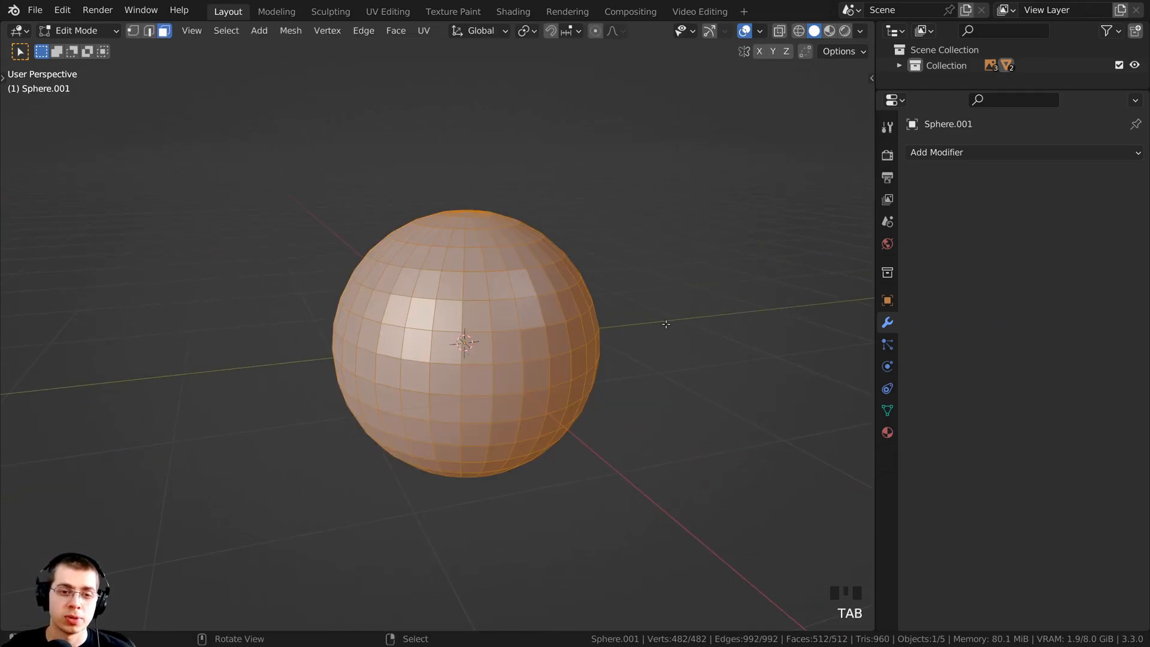
key("r")
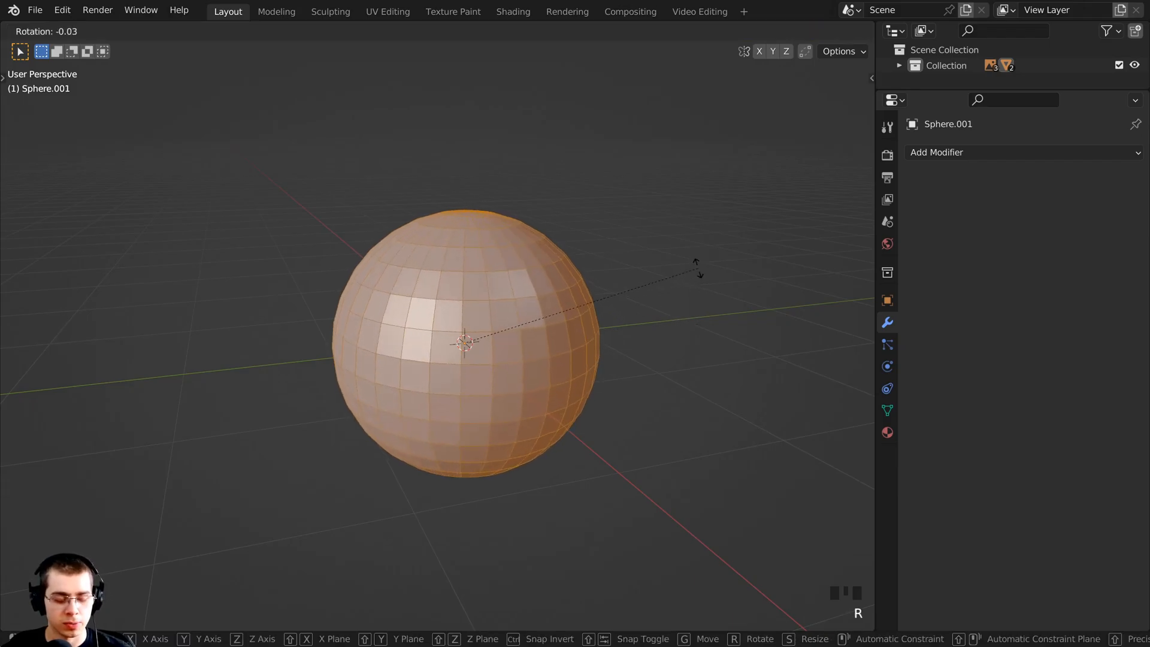
key("x")
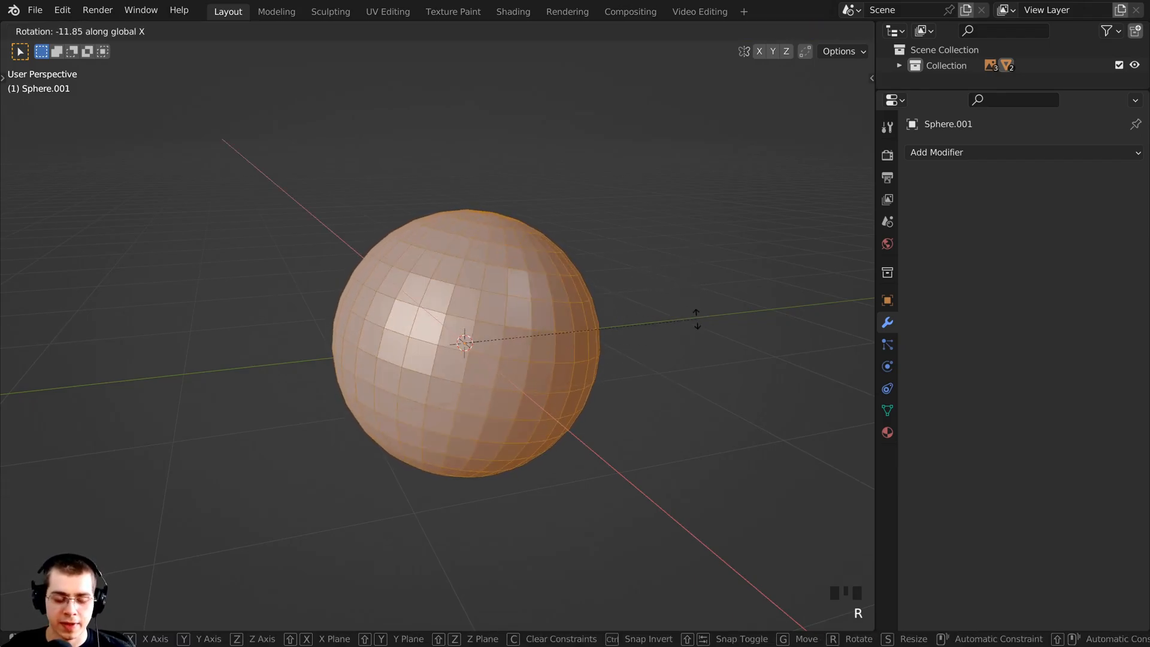
type("90")
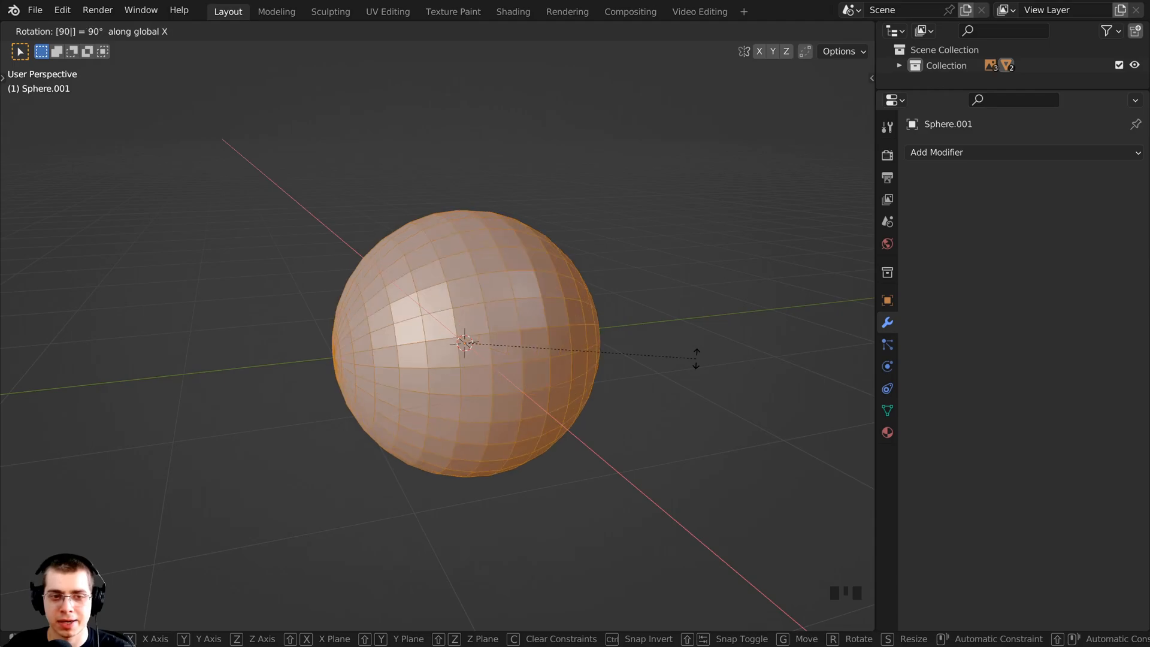
key("Return")
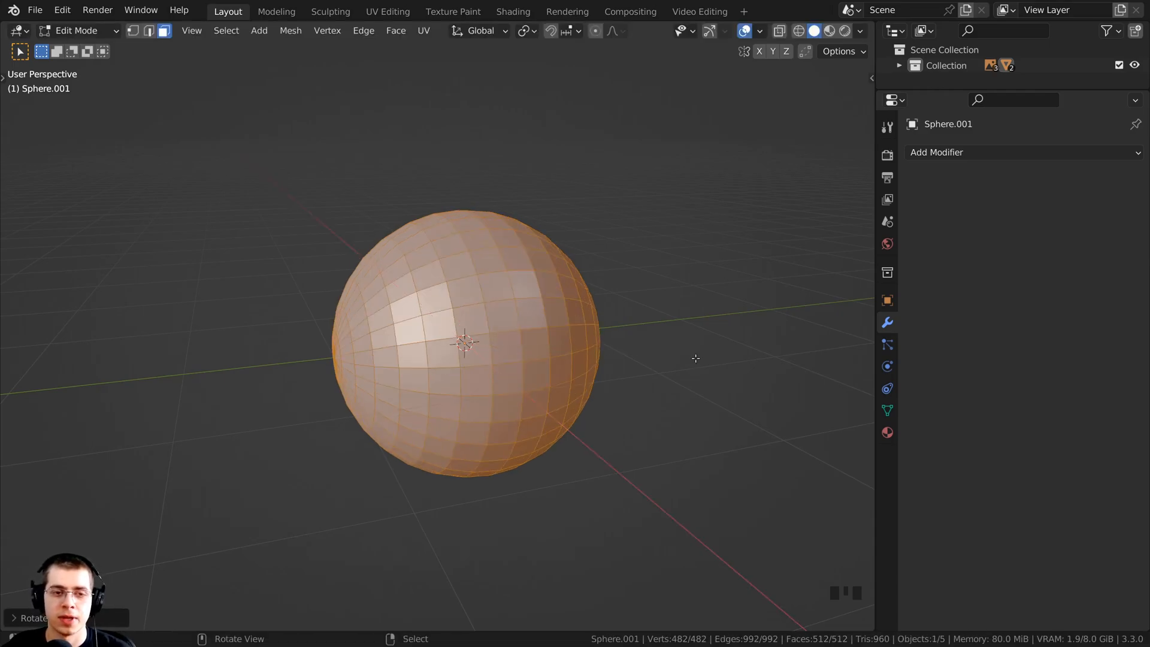
key("Tab")
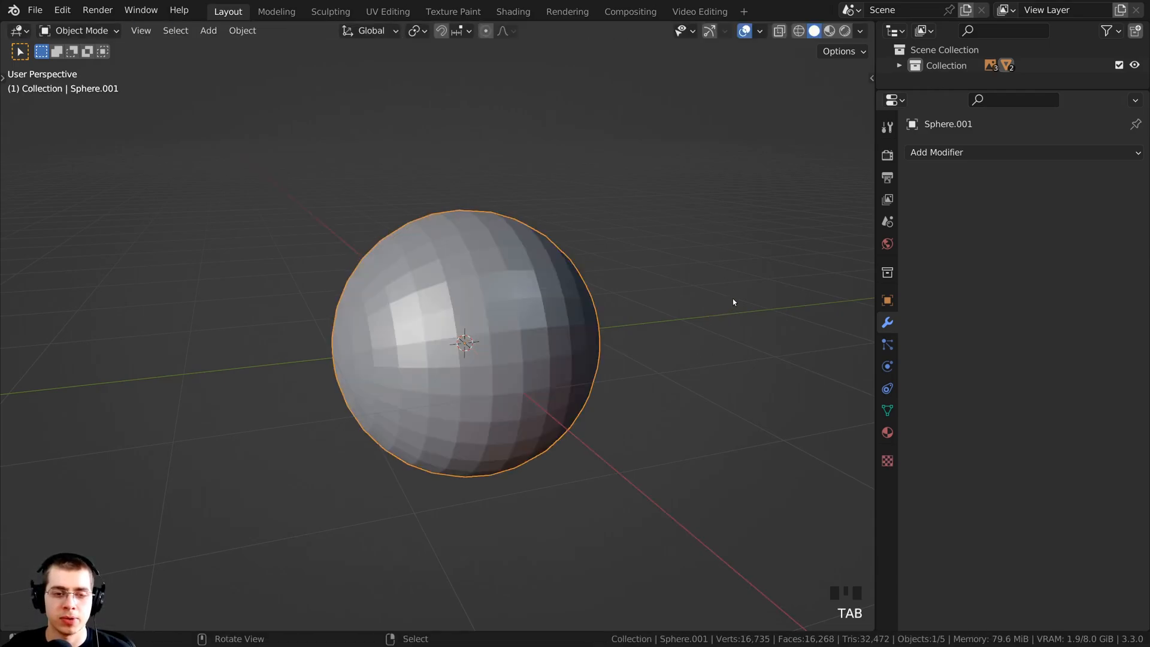
Move the new sphere along the Y axis to the front of the drone body and scale it down to a small ball.
middle_click_drag(731, 301, 724, 300)
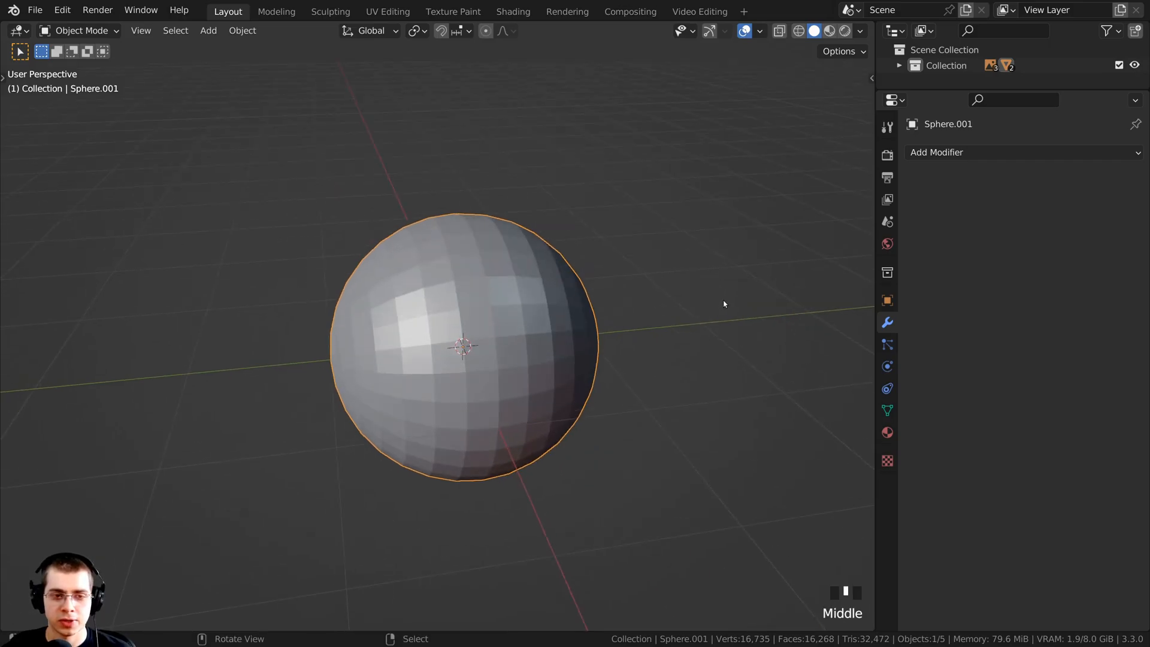
key("g")
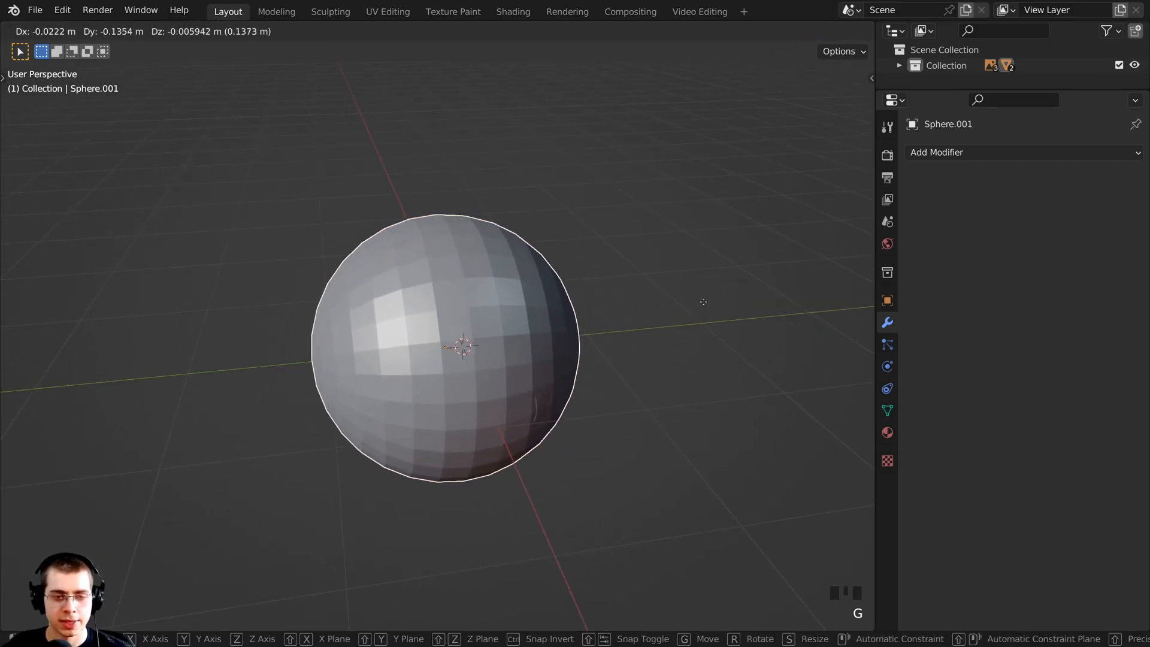
key("y")
left_click(683, 312)
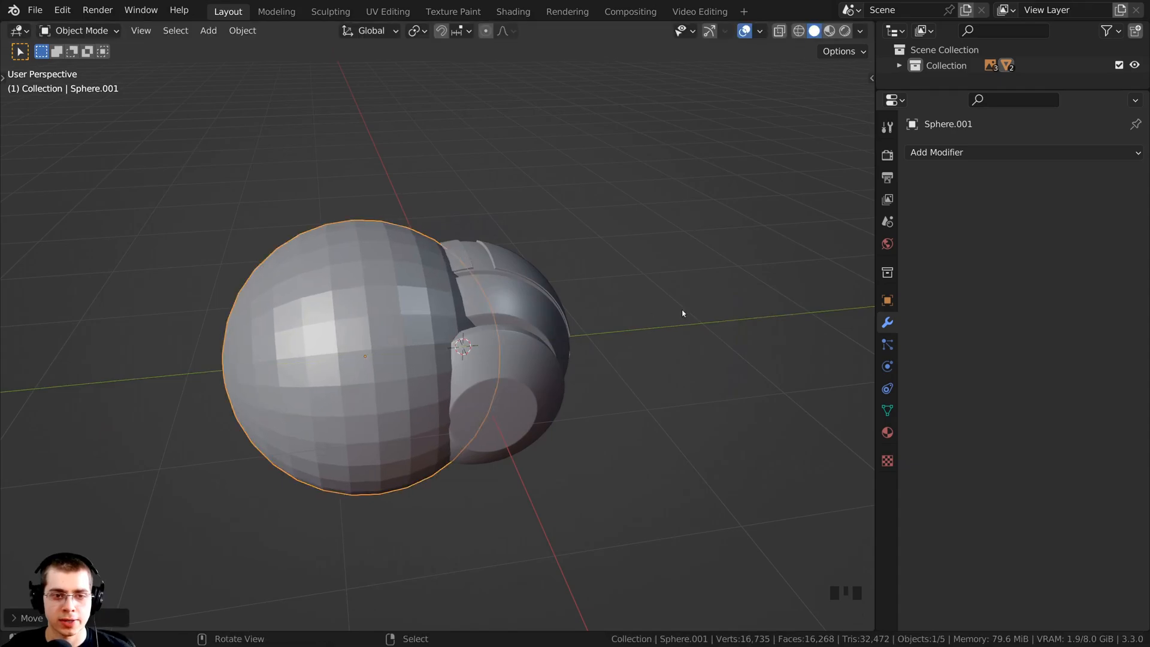
scroll(682, 313, "up", 2)
key("s")
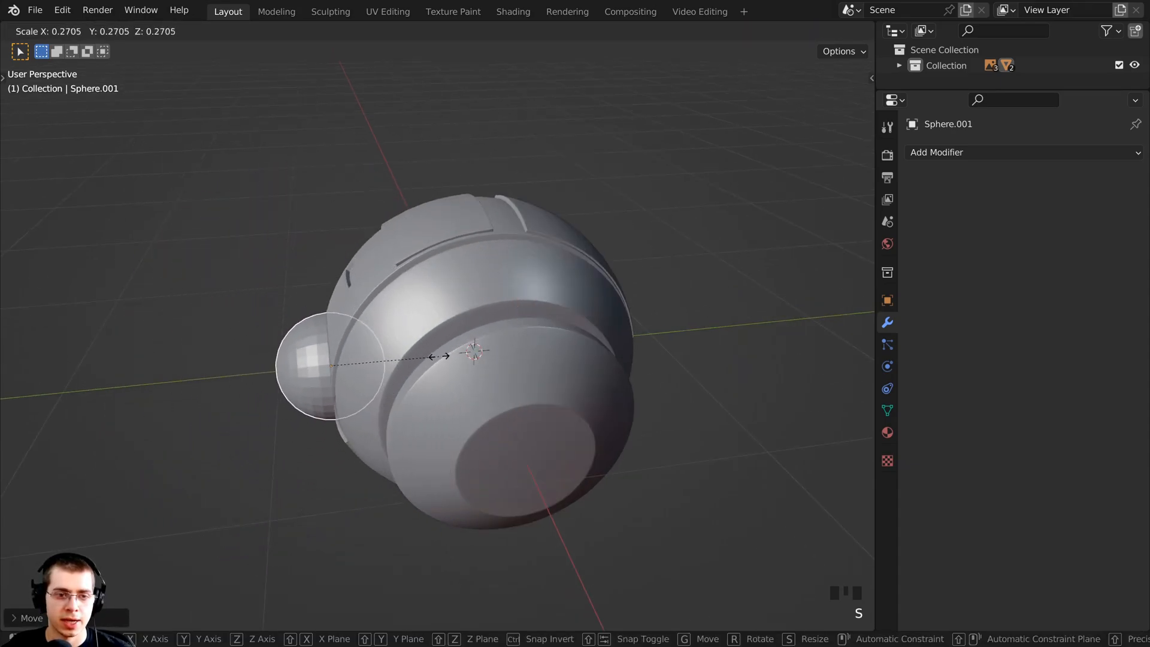
left_click(412, 359)
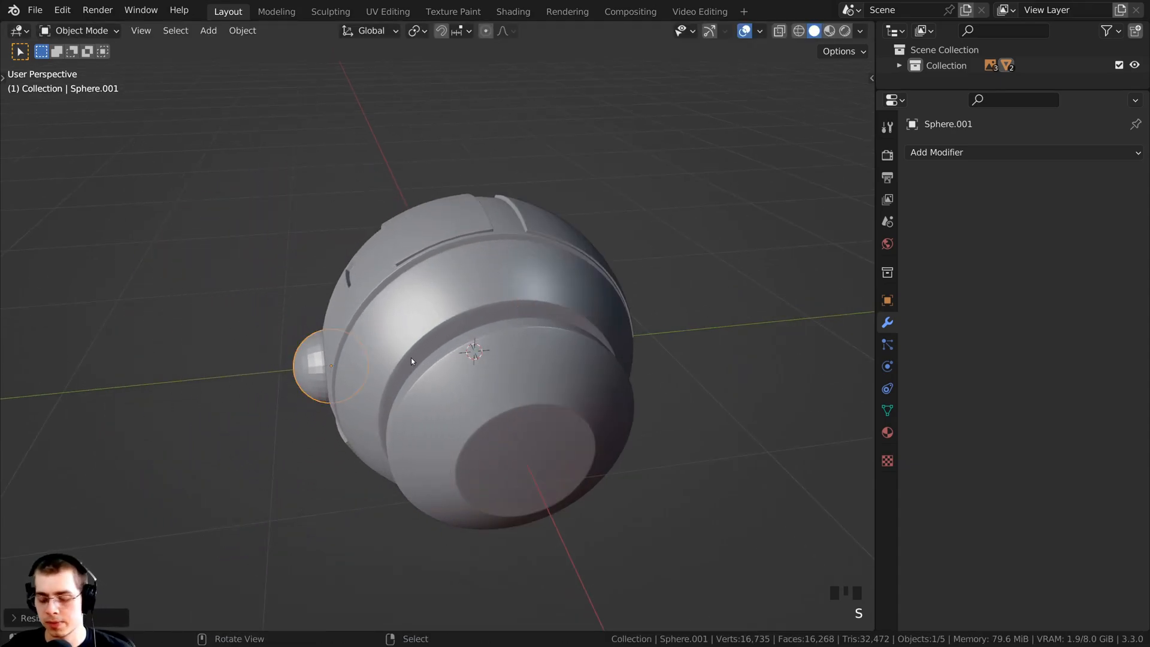
Scale the sphere by about 1.23 in wireframe front view to match the outer rim of the reference's round front housing.
key("KP_1")
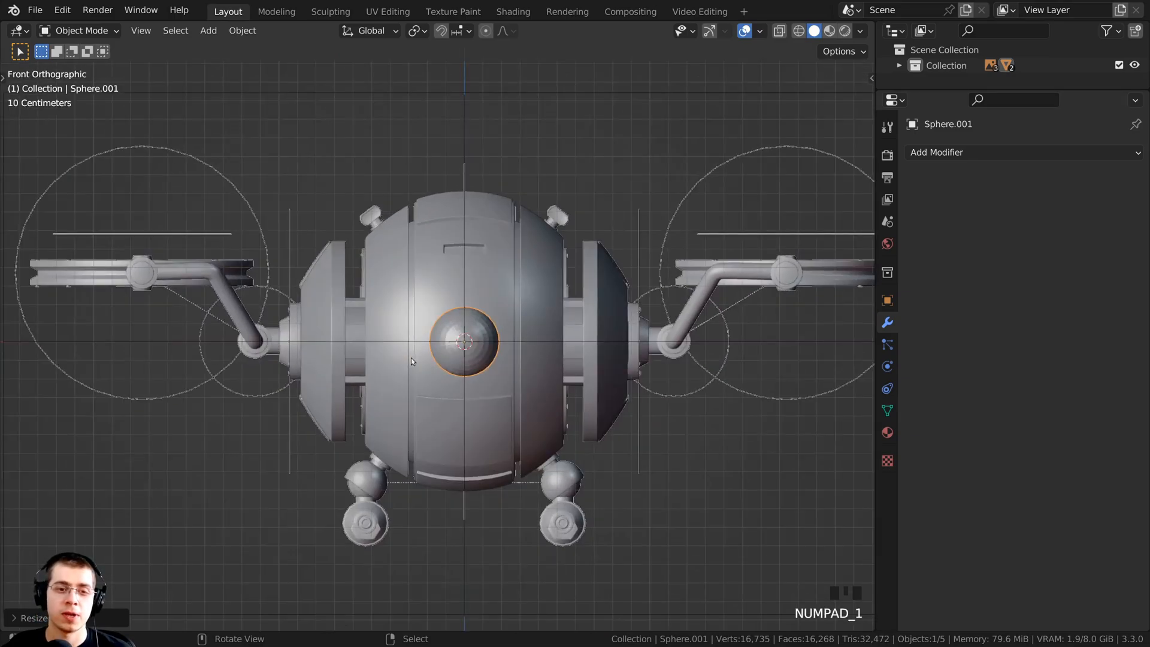
scroll(544, 370, "up", 3)
key("z")
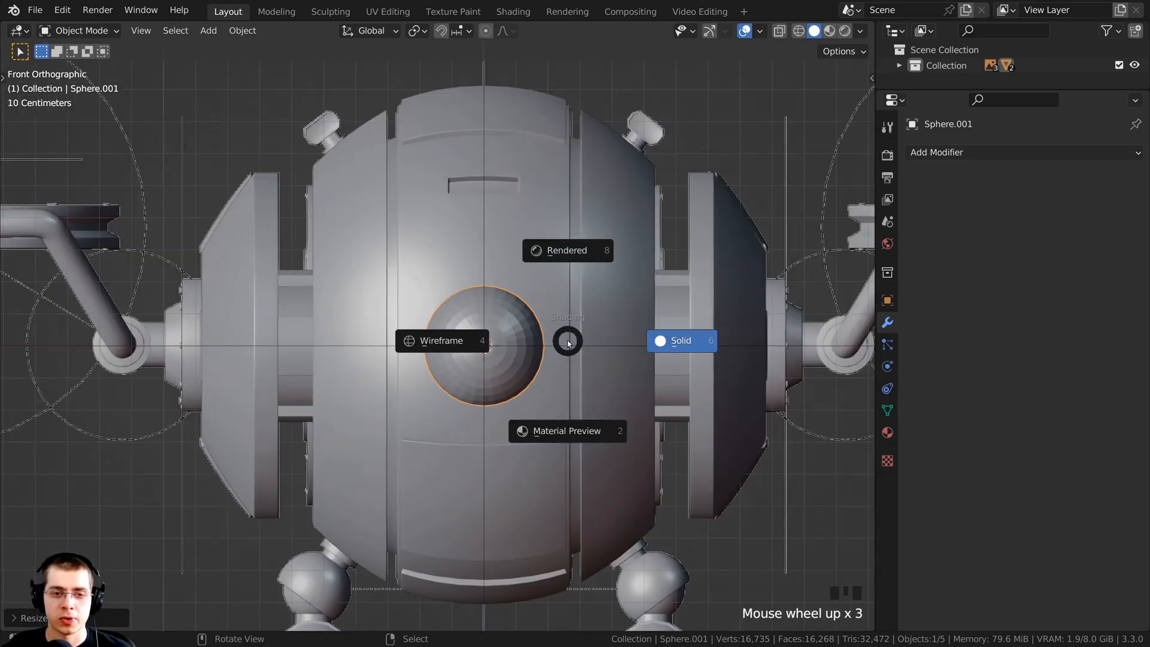
left_click(438, 341)
mouse_move(438, 341)
middle_mouse_down("shift")
mouse_move(321, 318)
mouse_move(431, 329)
middle_mouse_up("shift")
scroll(322, 317, "up", 2)
scroll(431, 329, "up", 2)
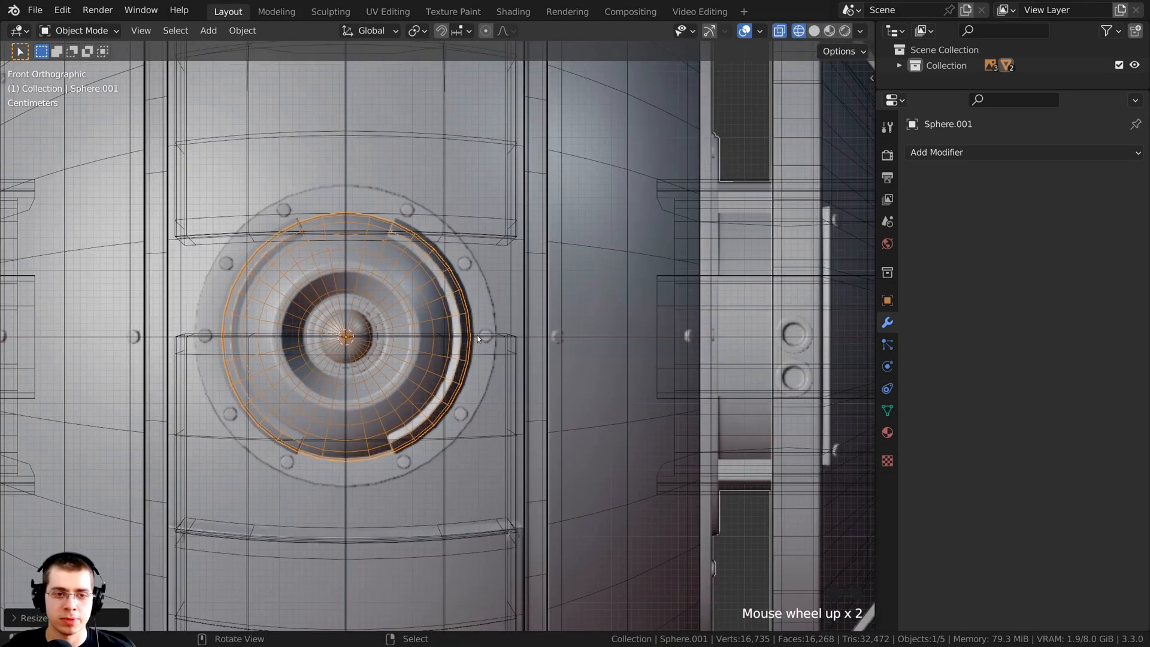
key("s")
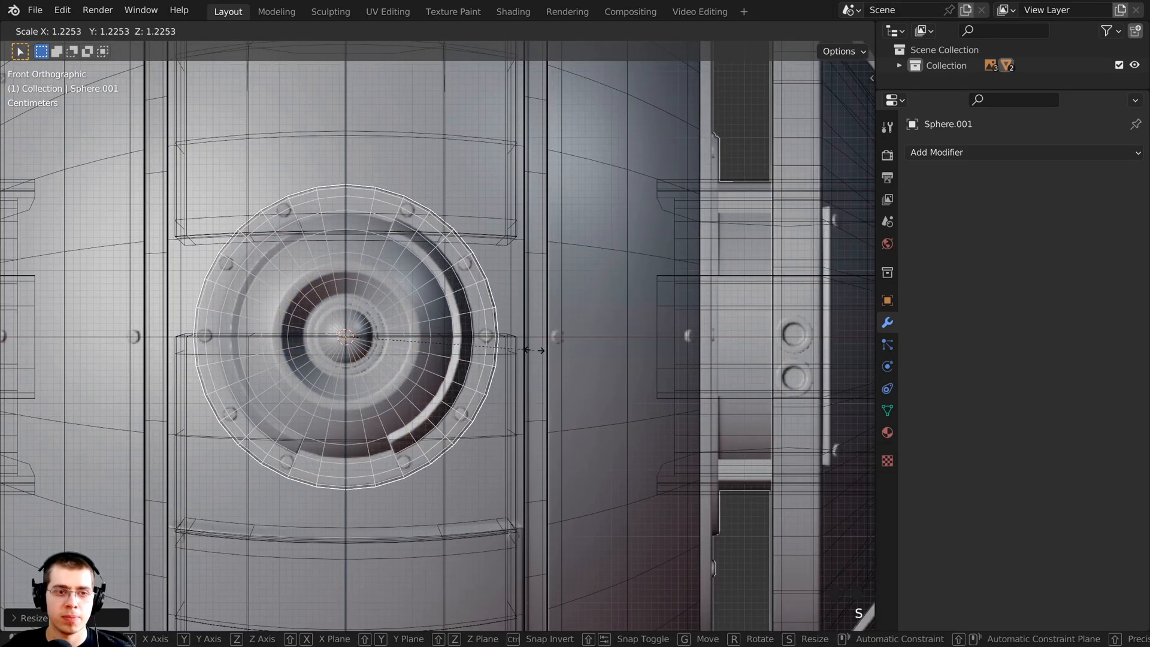
left_click(535, 351)
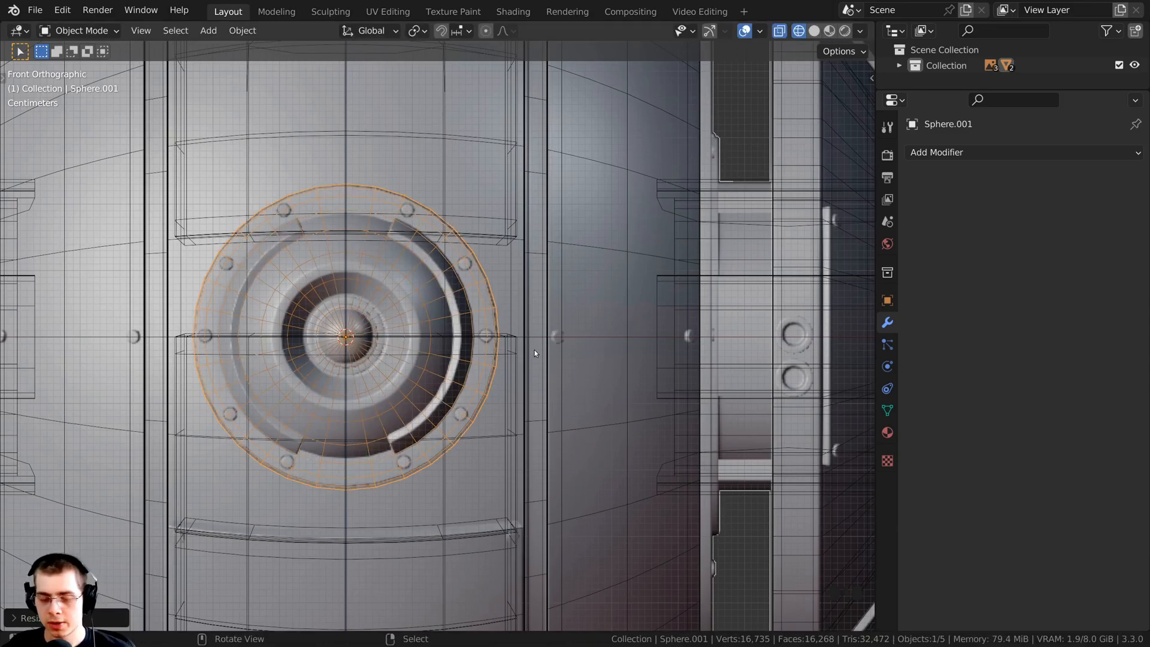
In top view, shift the sphere about 0.05 m along Y and scale it by about 0.92 towards the reference dome's outline.
key("KP_7")
middle_click_drag(549, 411, 532, 139, "shift")
middle_click_drag(337, 271, 397, 331, "shift")
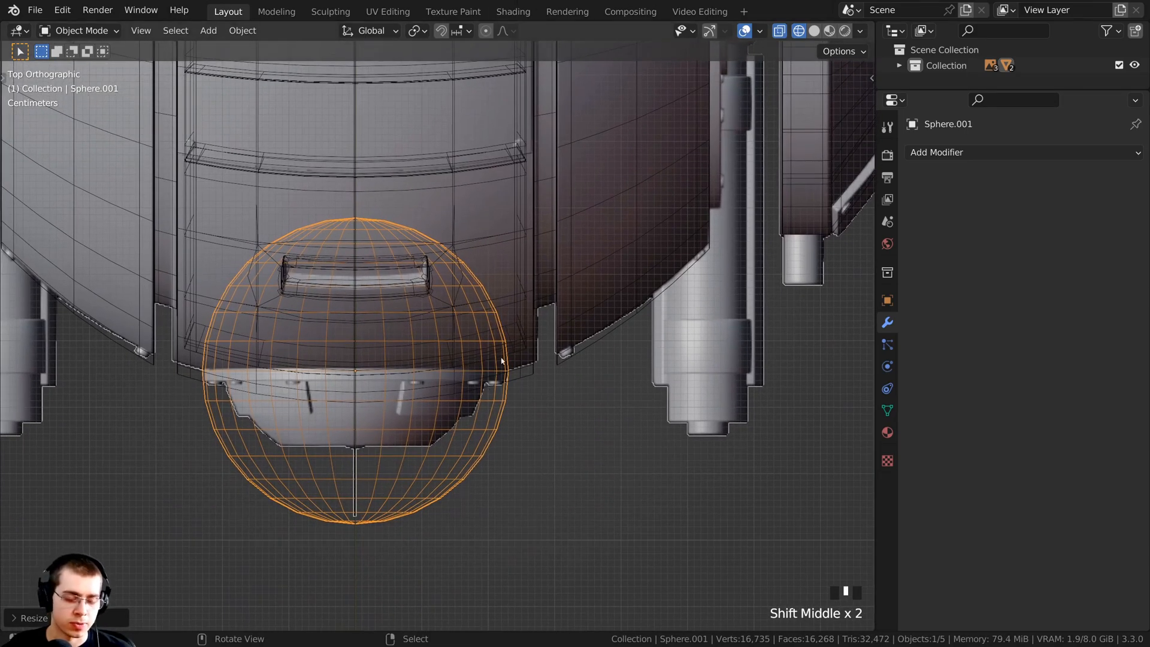
key("g")
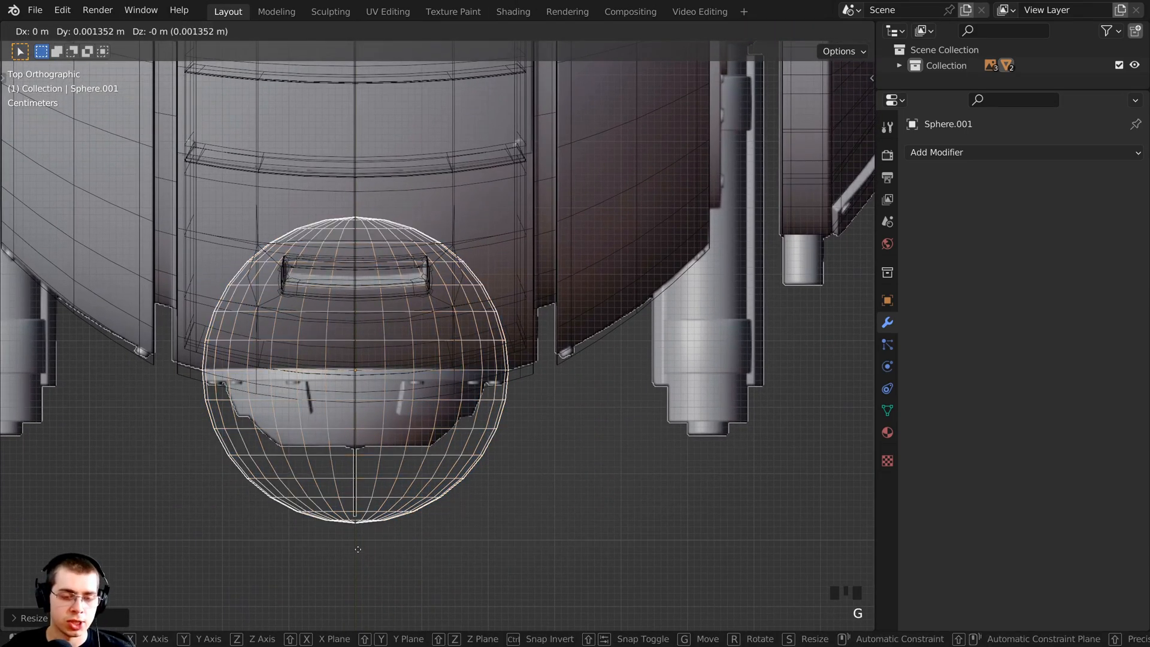
key("y")
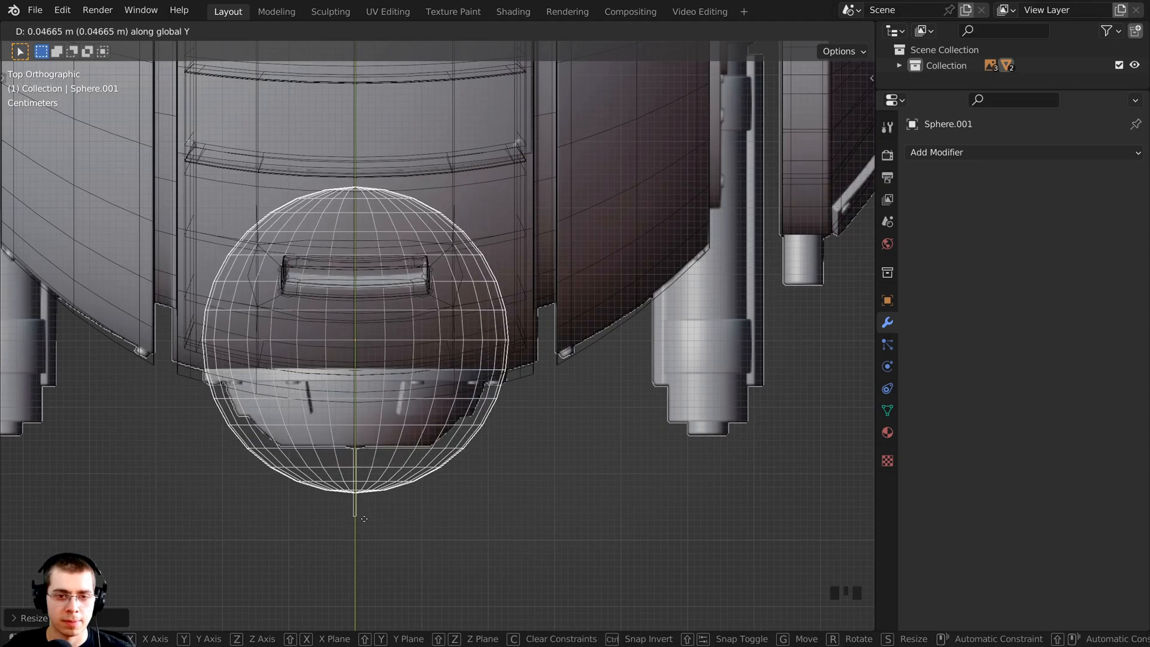
left_click(361, 515)
key("s")
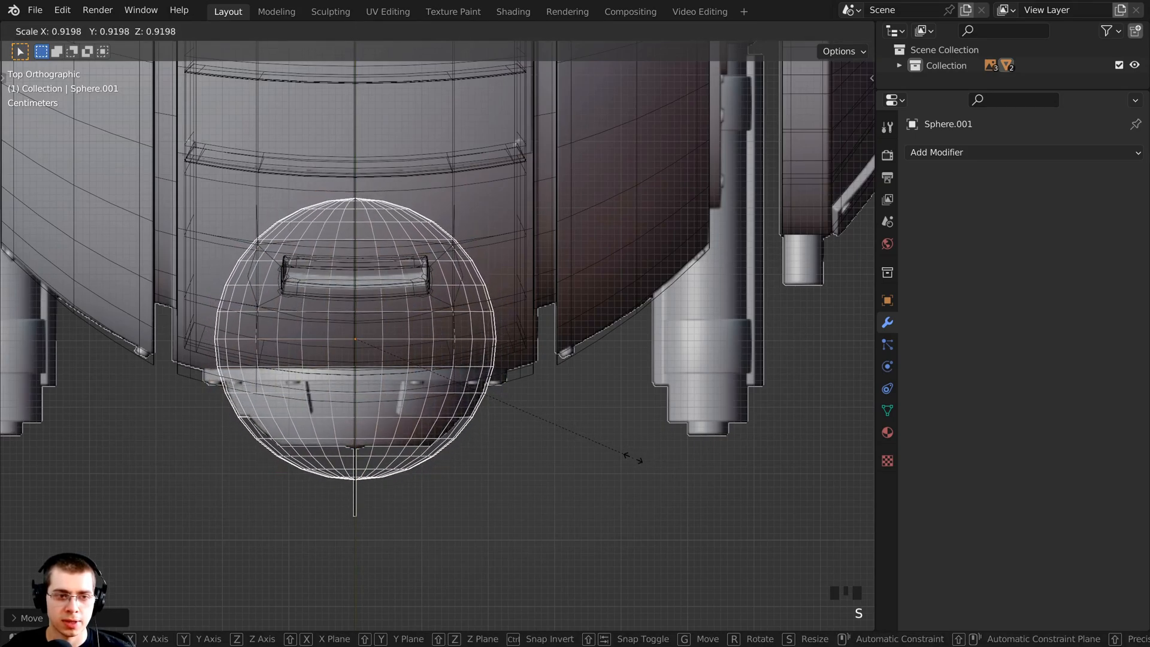
left_click(633, 458)
In right side view, scale the sphere by about 0.98 and nudge it about 0.02 m along Y to fit the dome's curved profile.
key("KP_7")
key("KP_3")
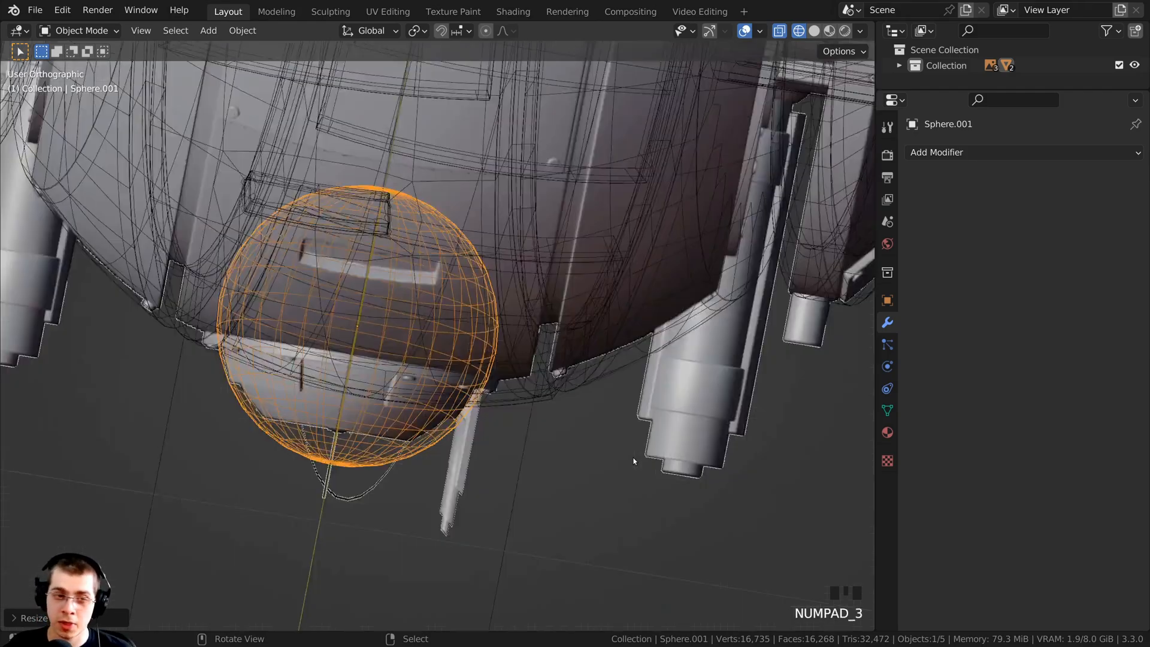
middle_click_drag(568, 458, 615, 435, "shift")
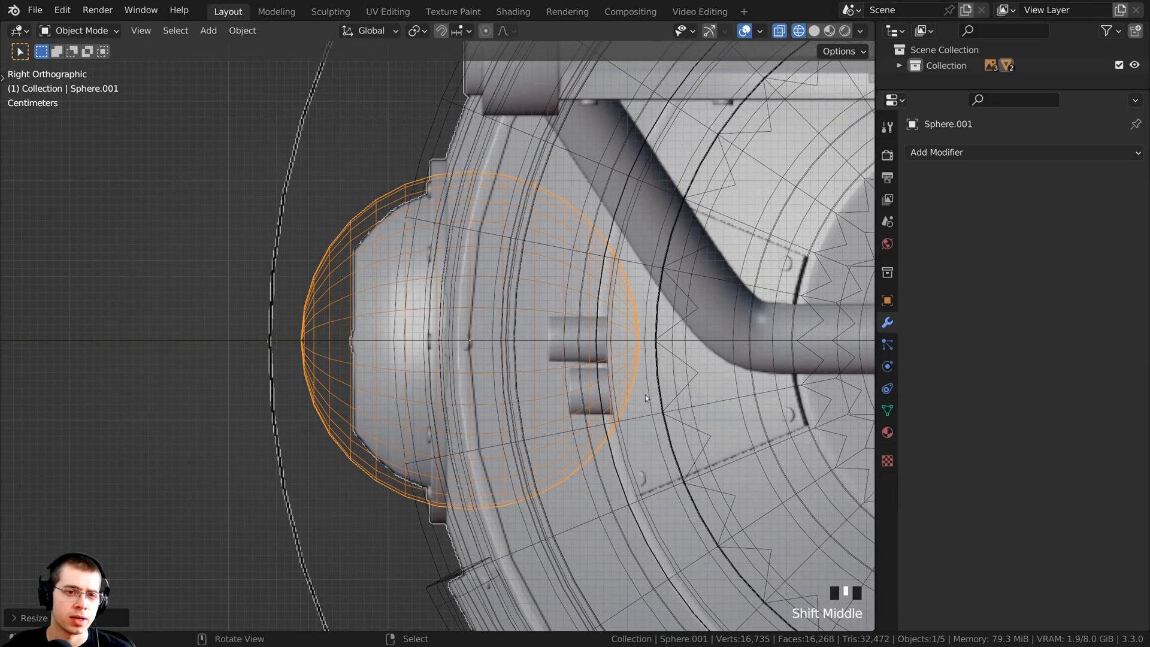
key("s")
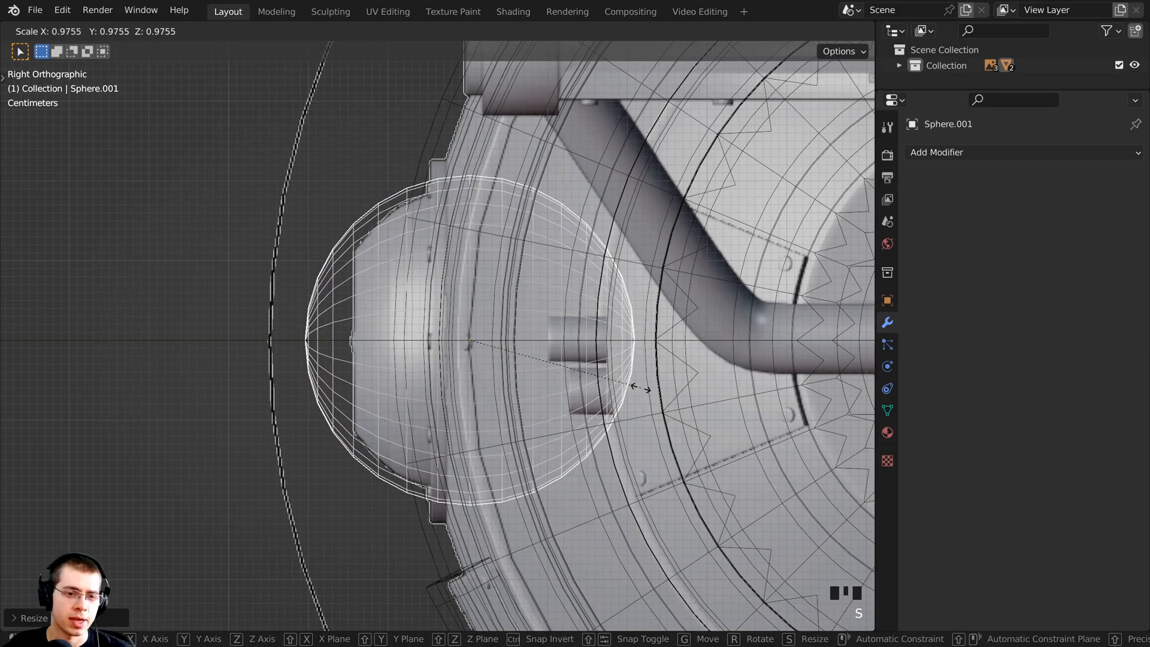
left_click(636, 388)
key("g")
middle_click(651, 389)
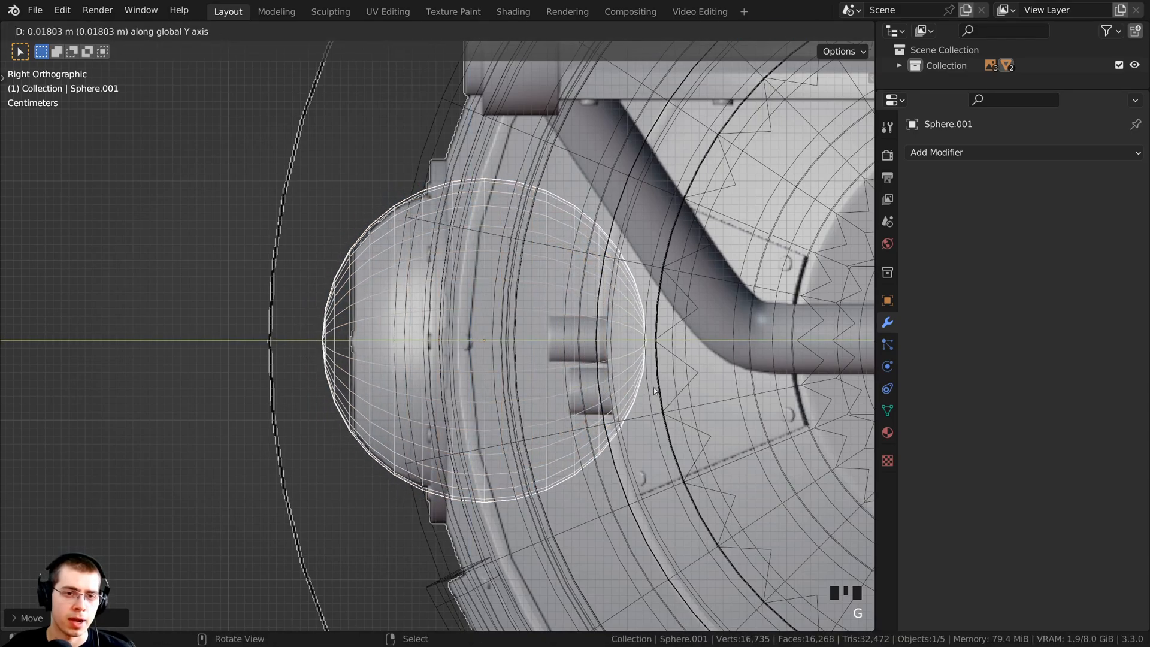
left_click(655, 388)
key("g")
left_click(657, 386)
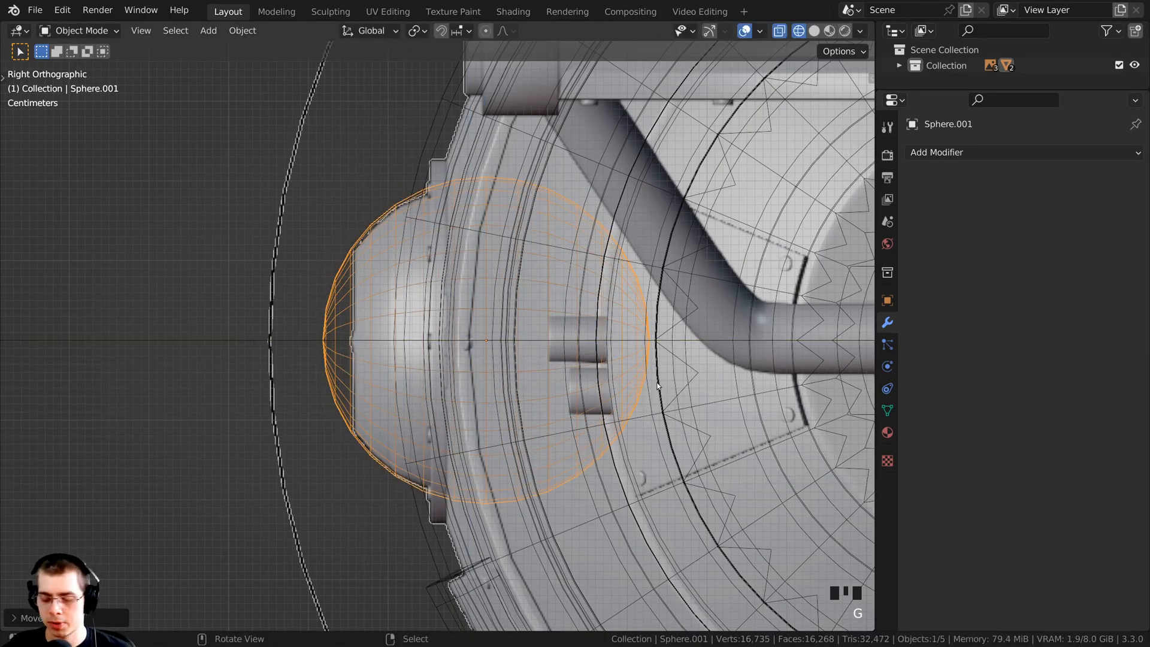
Check the sphere's fit against the reference from the top and side, and inspect it on the body in solid shading.
key("KP_1")
key("KP_3")
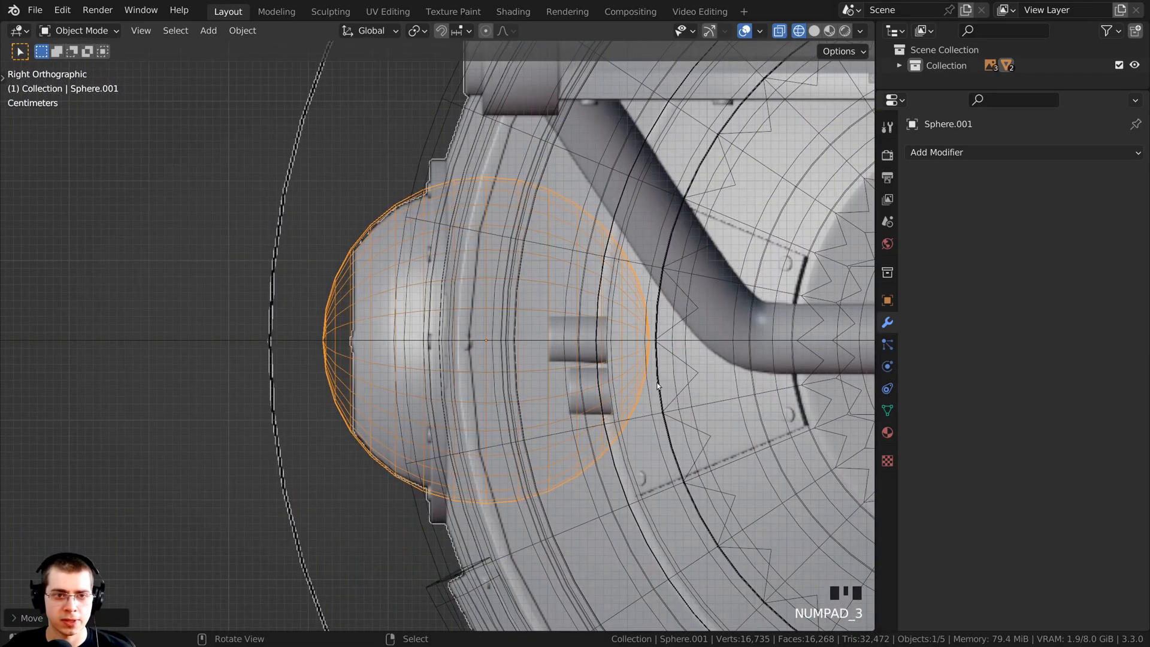
key("KP_7")
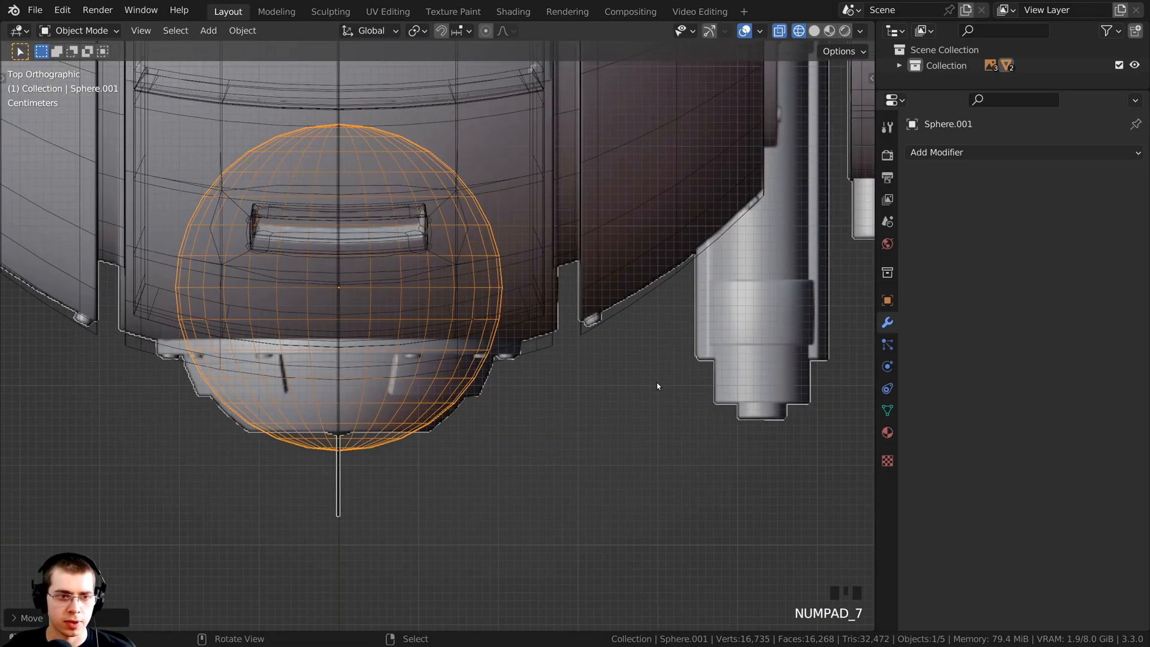
key("KP_3")
scroll(434, 268, "up", 3)
key("z")
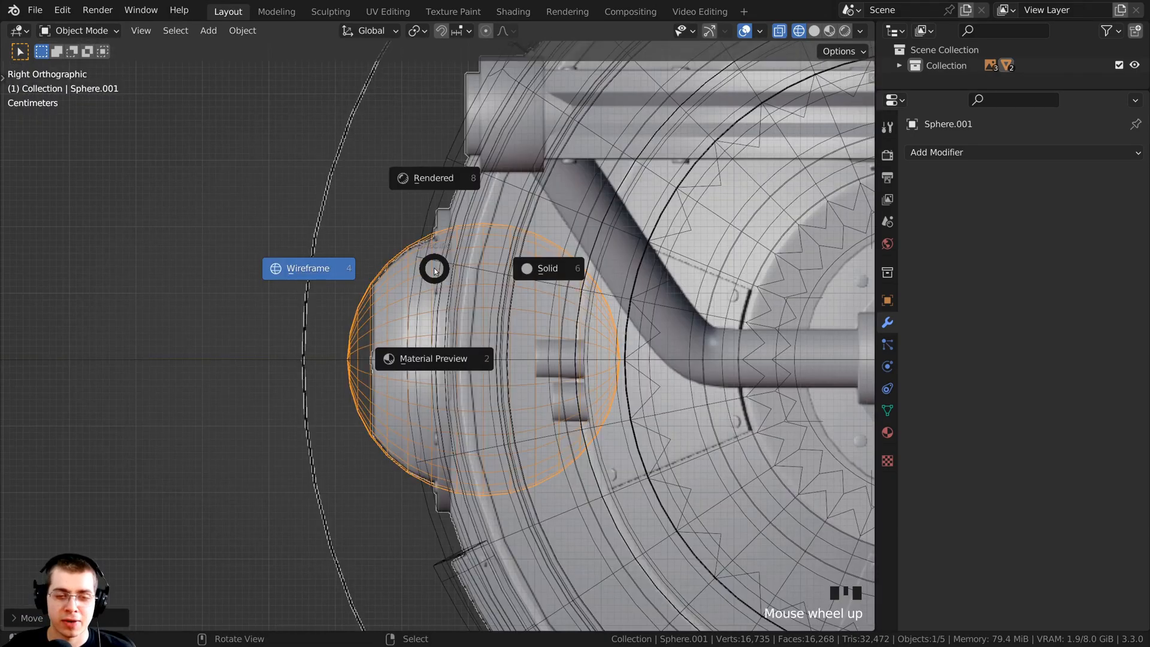
left_click(547, 274)
scroll(533, 278, "down", 3)
mouse_move(533, 278)
middle_mouse_down()
mouse_move(569, 304)
mouse_move(639, 316)
mouse_move(447, 317)
mouse_move(472, 297)
mouse_move(422, 295)
mouse_move(421, 277)
middle_mouse_up()
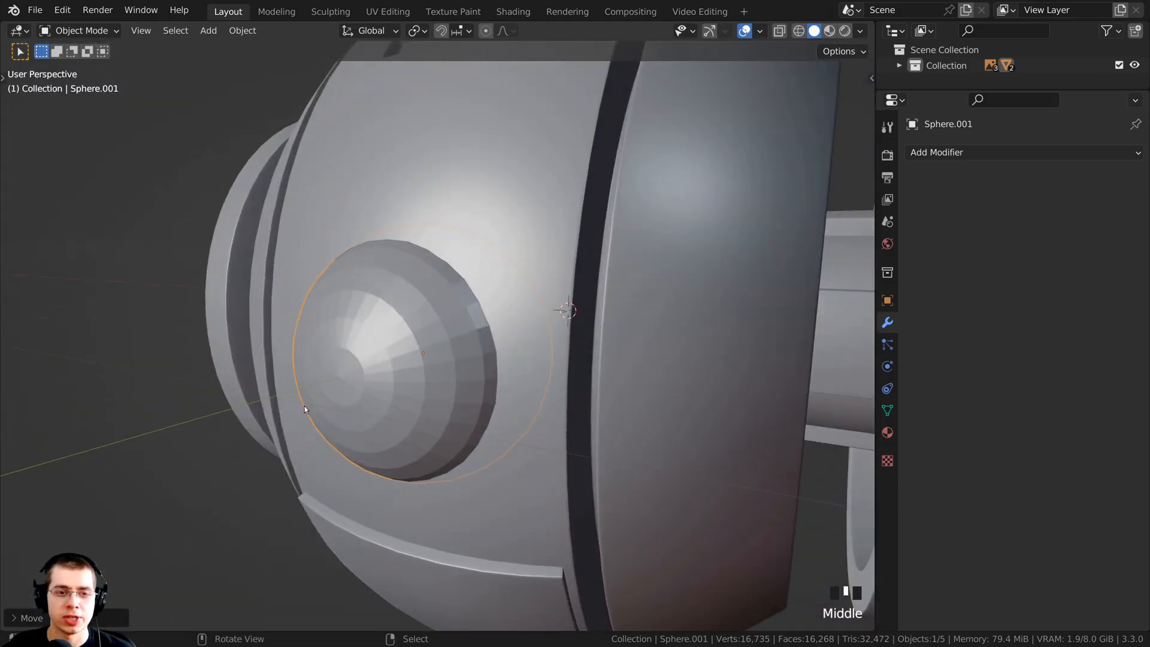
middle_click_drag(480, 320, 455, 315)
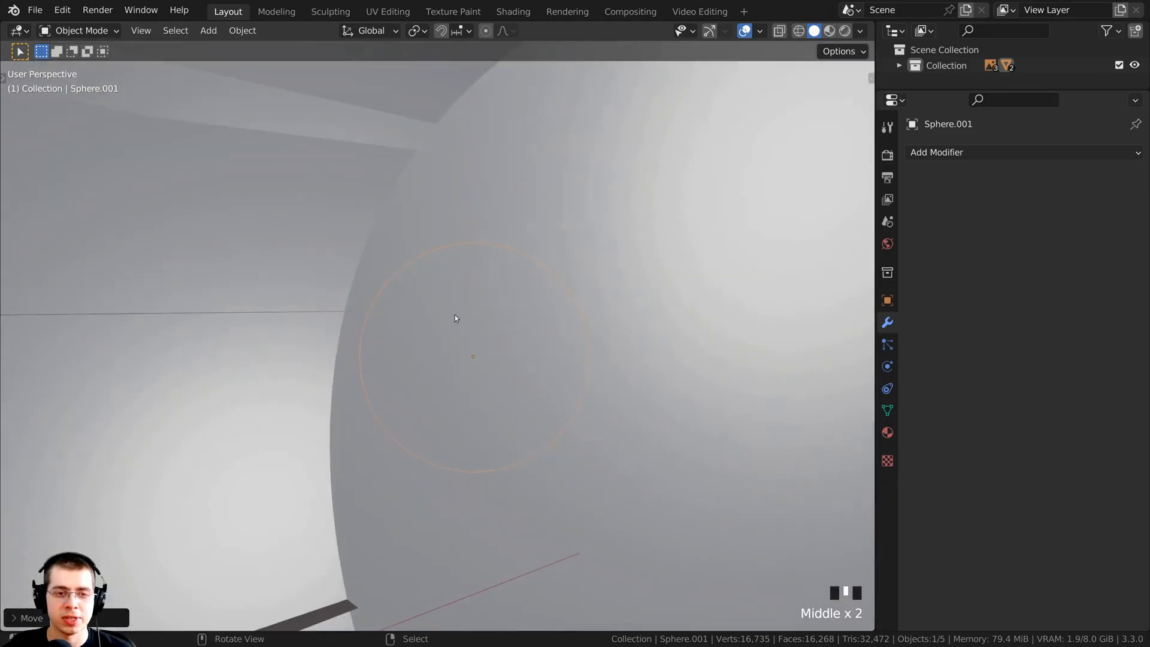
scroll(490, 323, "up", 2)
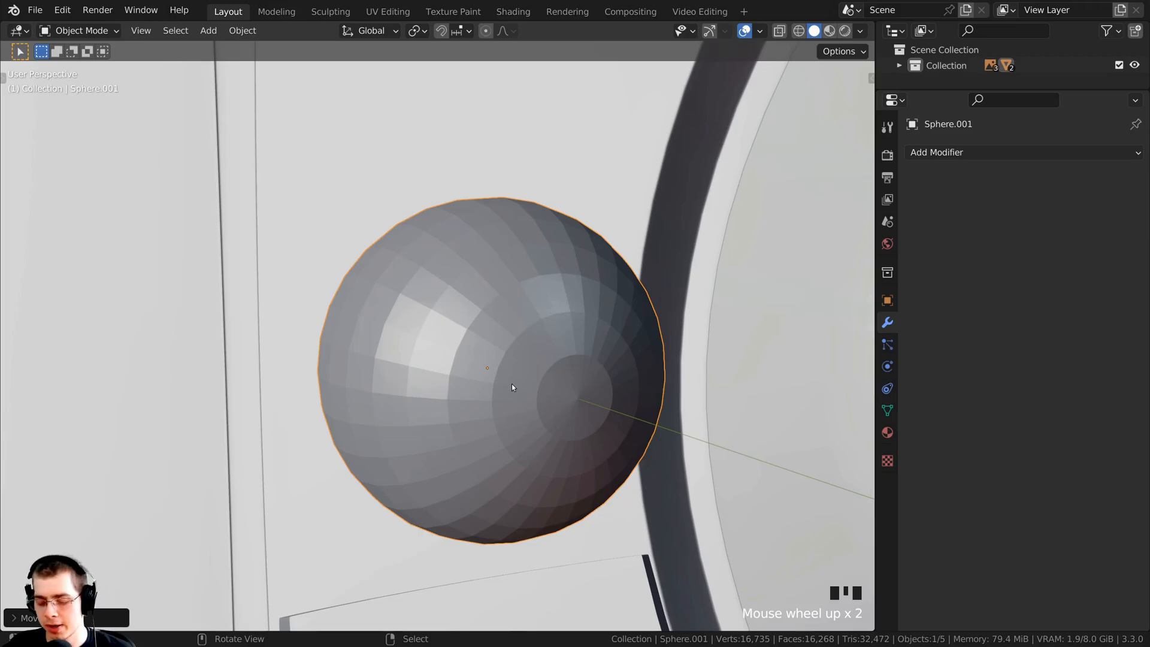
Delete the vertices of the sphere's rear half inside the body, working in wireframe side view with vertex selection.
key("KP_3")
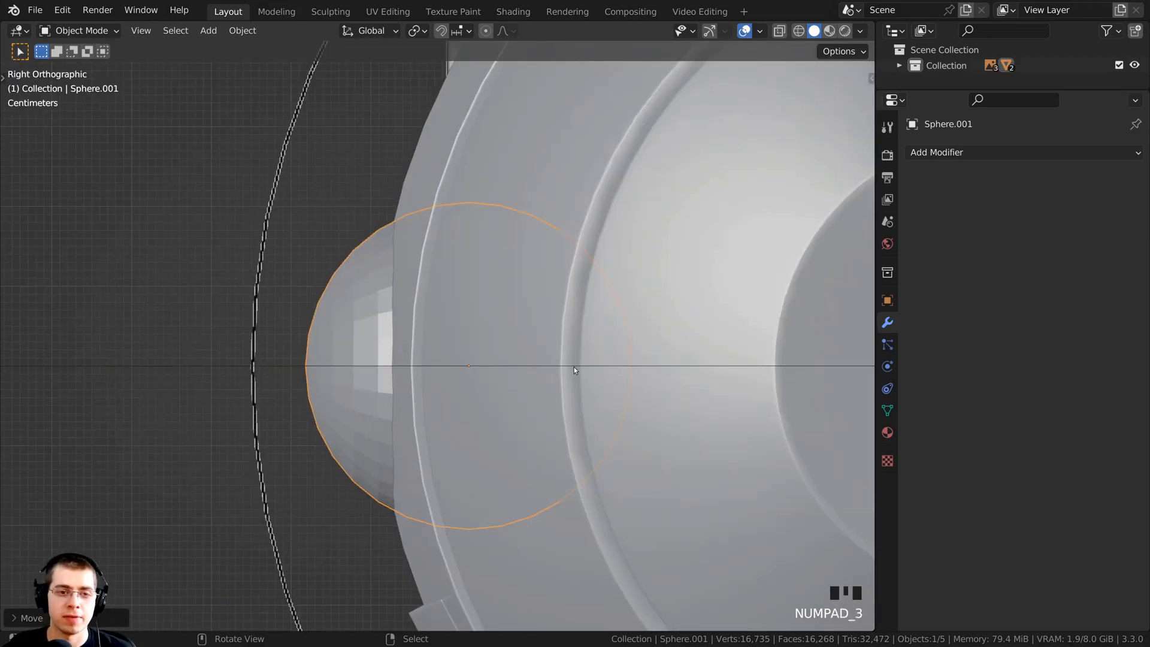
key("z")
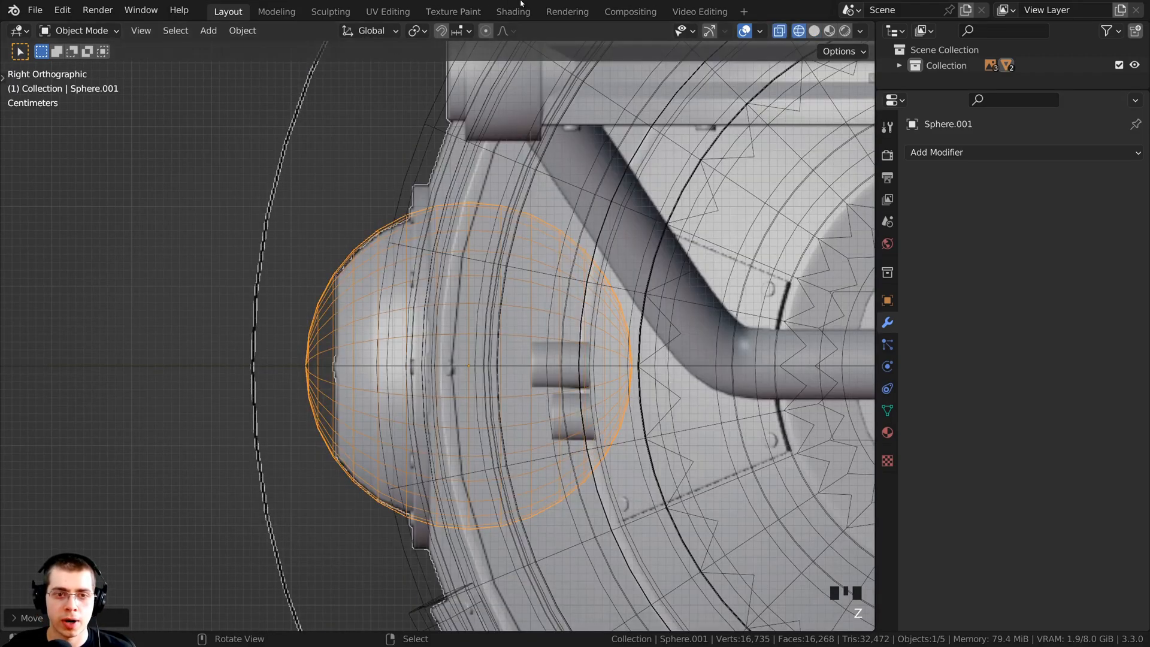
key("Tab")
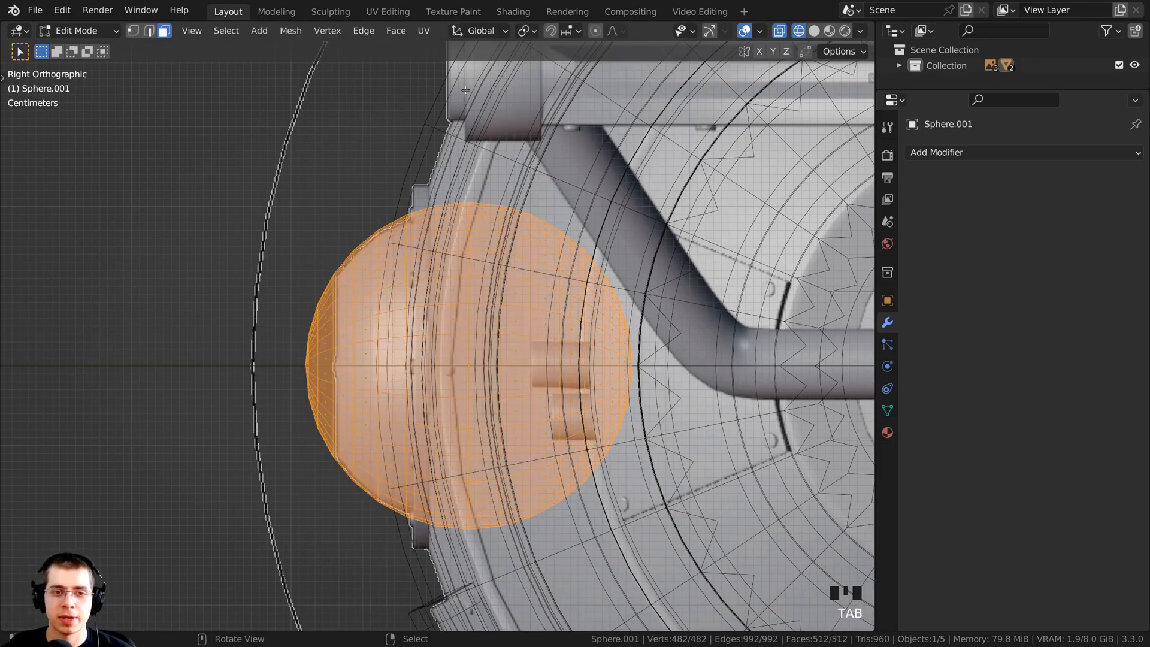
left_click(136, 35)
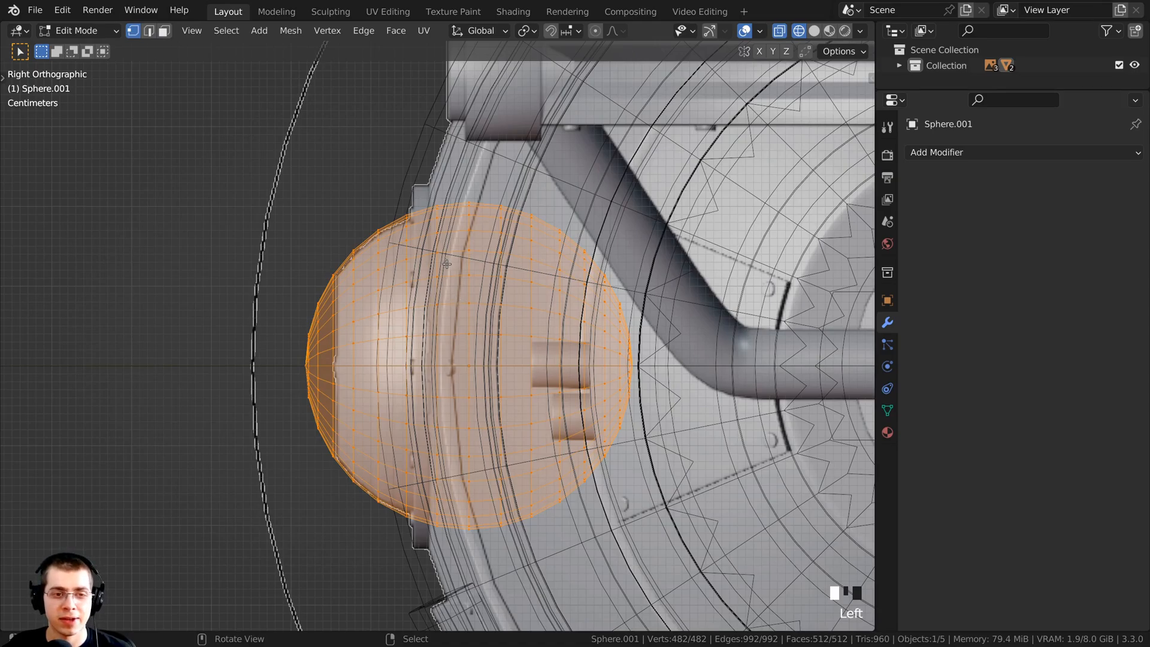
key("a")
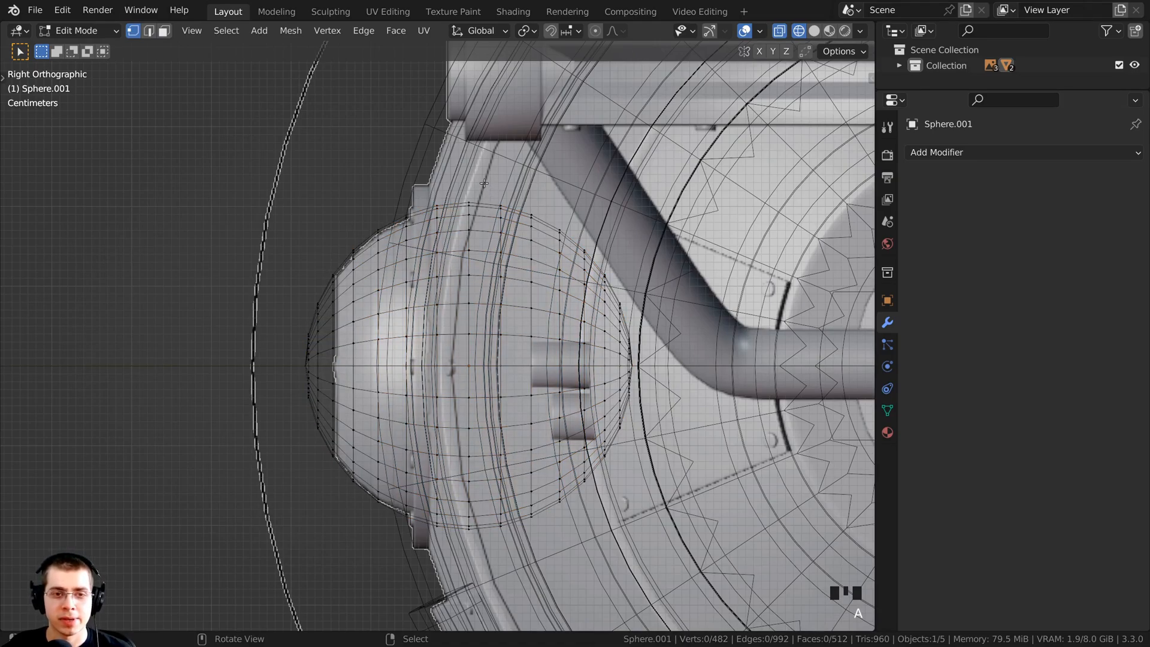
left_click_drag(484, 183, 653, 566)
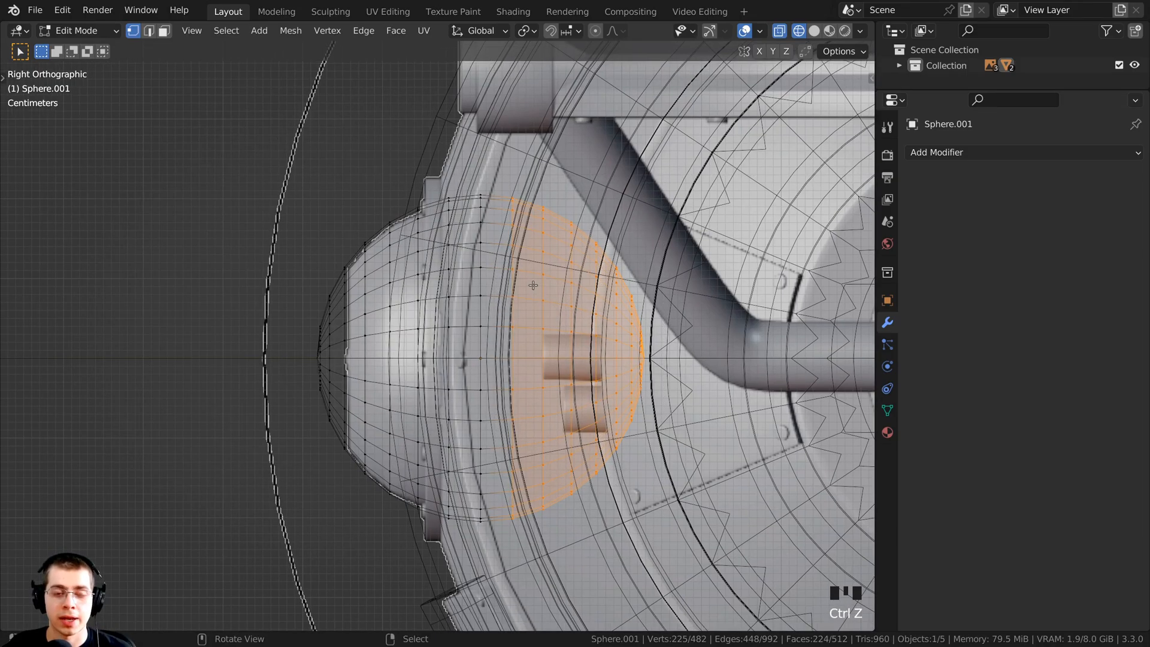
key("x")
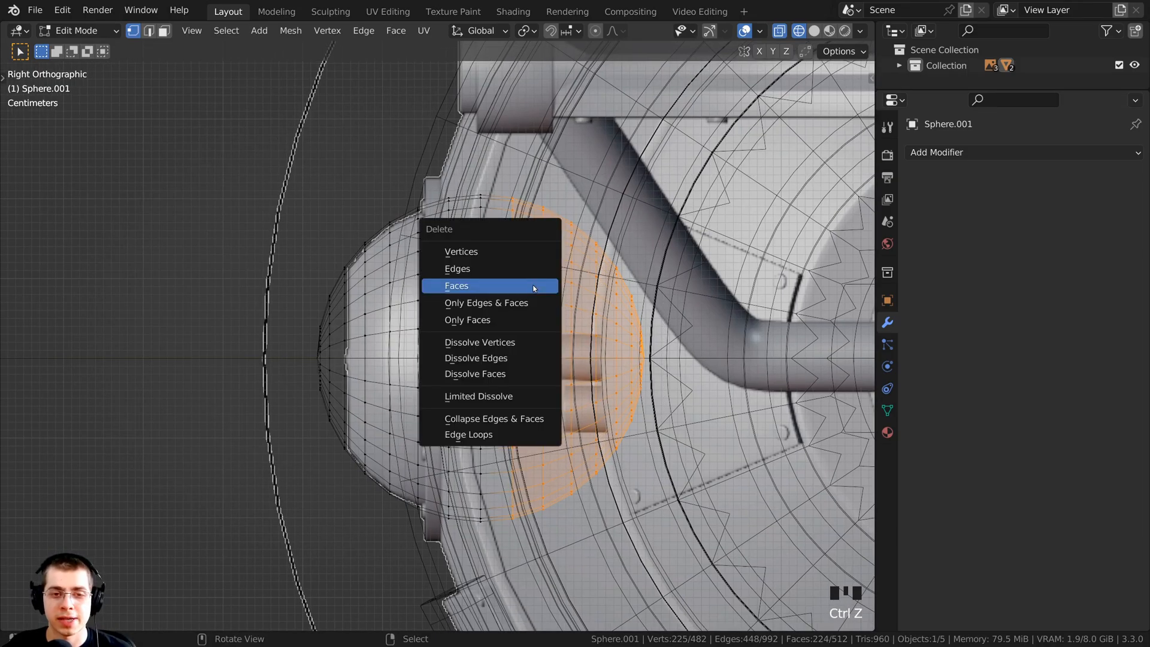
left_click(483, 253)
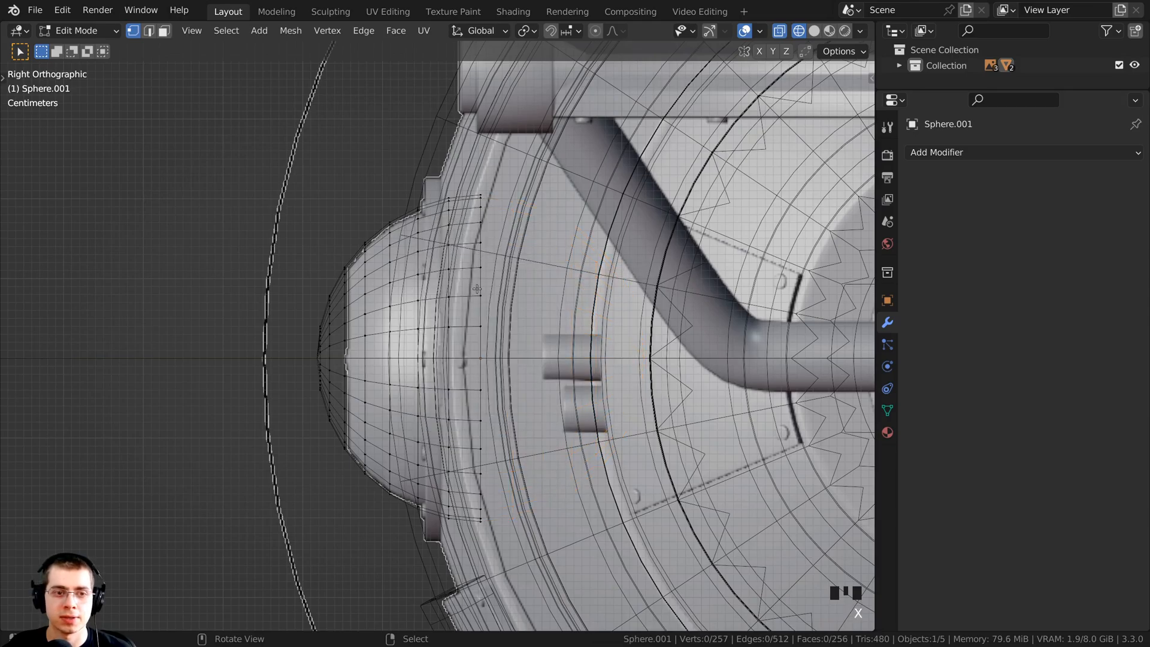
Delete the vertices of the sphere's front cap that protrude beyond the reference dome's flat face, and return to solid shading.
scroll(408, 210, "up", 2)
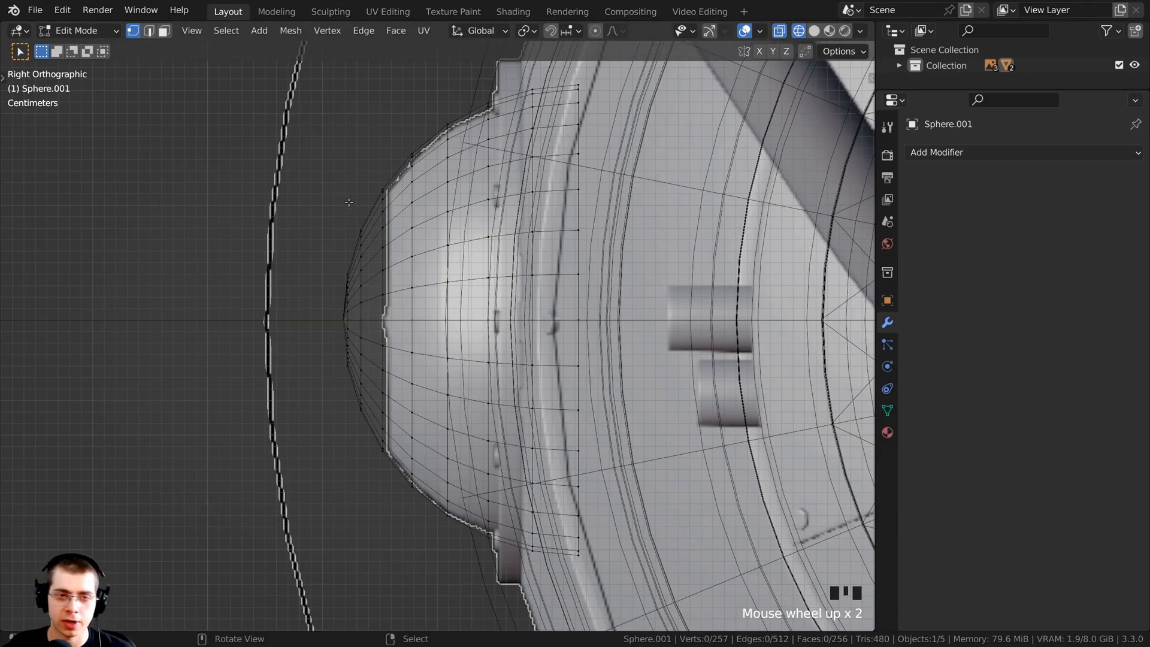
left_click_drag(369, 141, 275, 510)
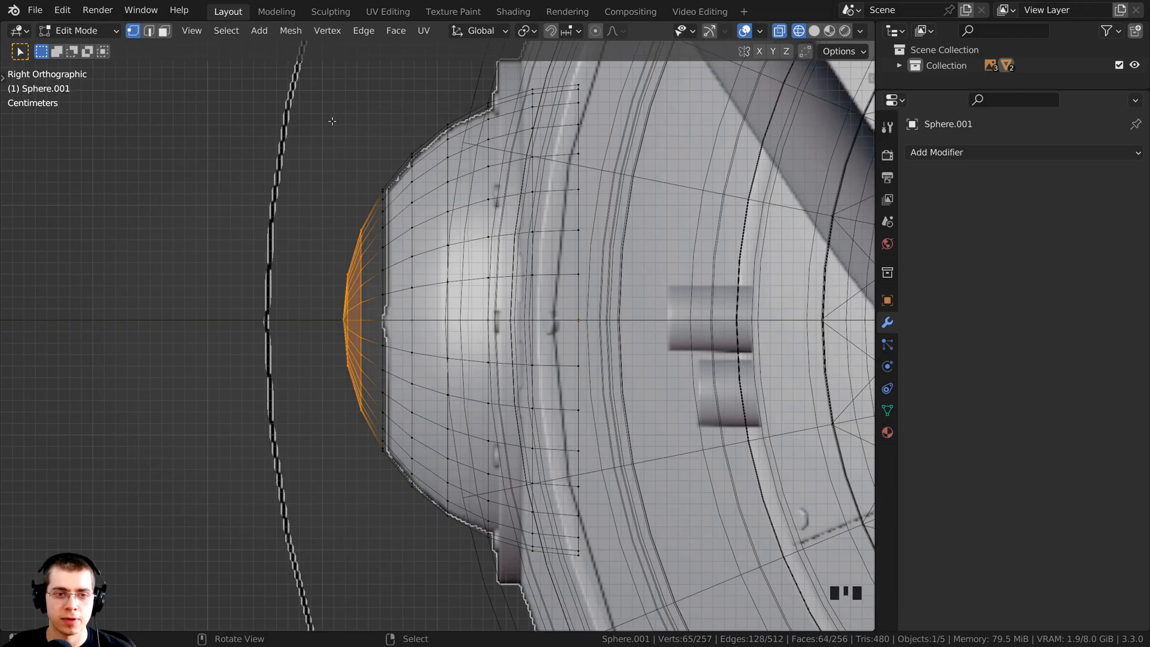
key("x")
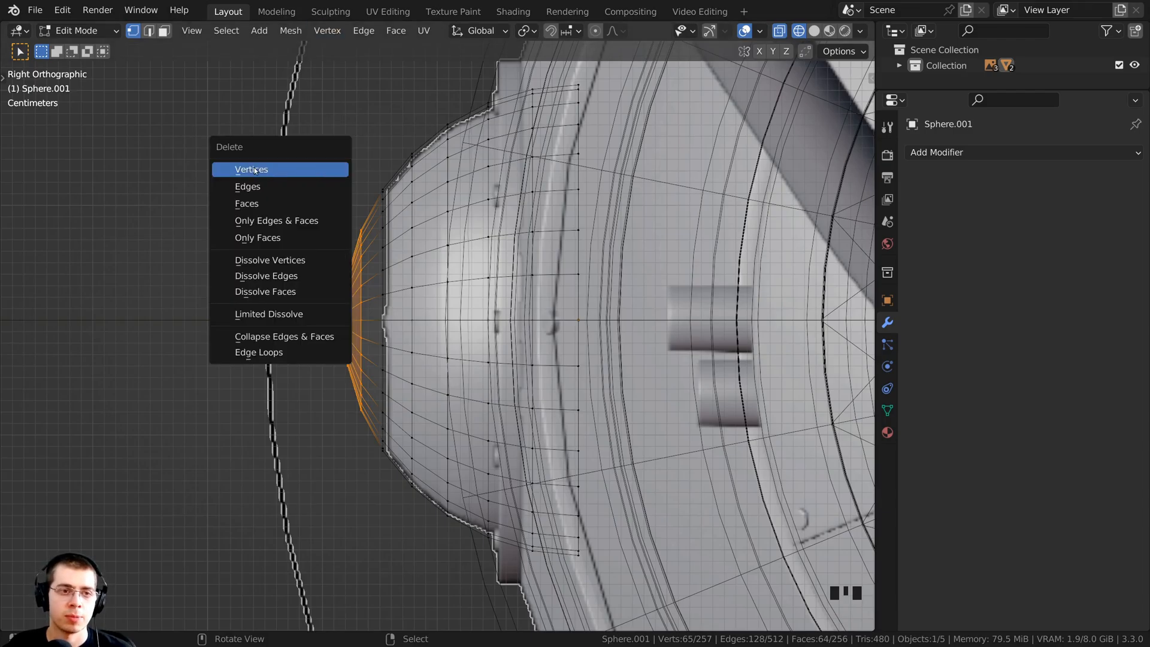
left_click(285, 170)
key("z")
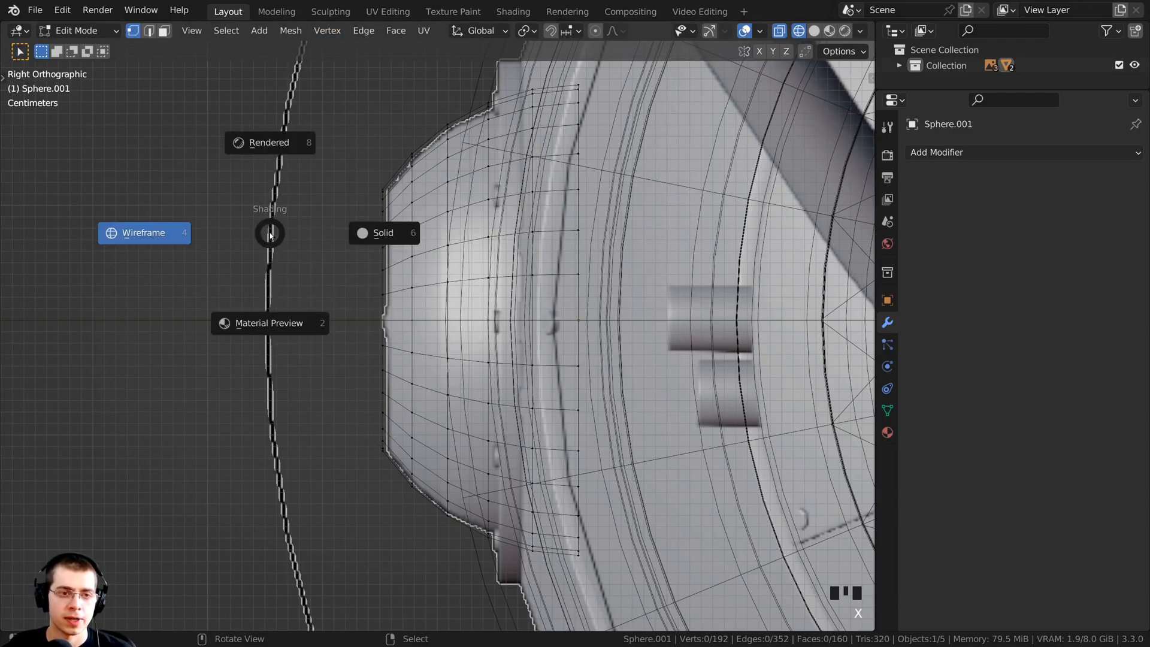
left_click(485, 233)
middle_click_drag(489, 238, 421, 346)
scroll(341, 323, "up", 2)
scroll(447, 275, "down", 3)
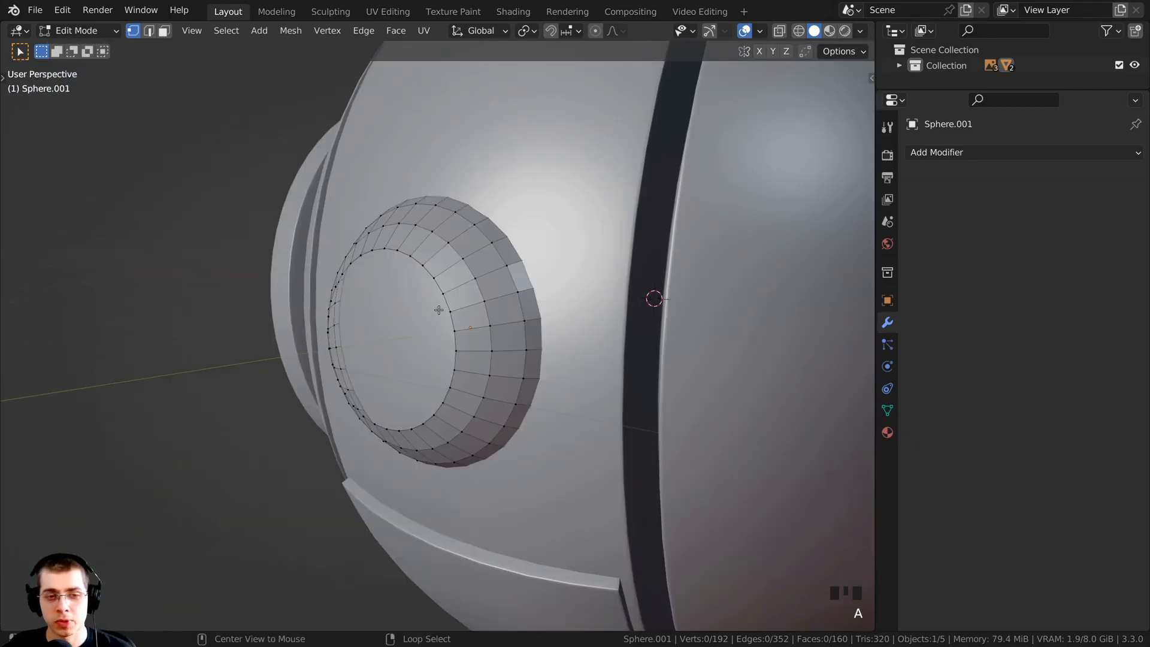
Extrude the dome's front opening loop in wireframe front view and scale it inward to the inner edge of the reference rim.
right_click(445, 301, "alt")
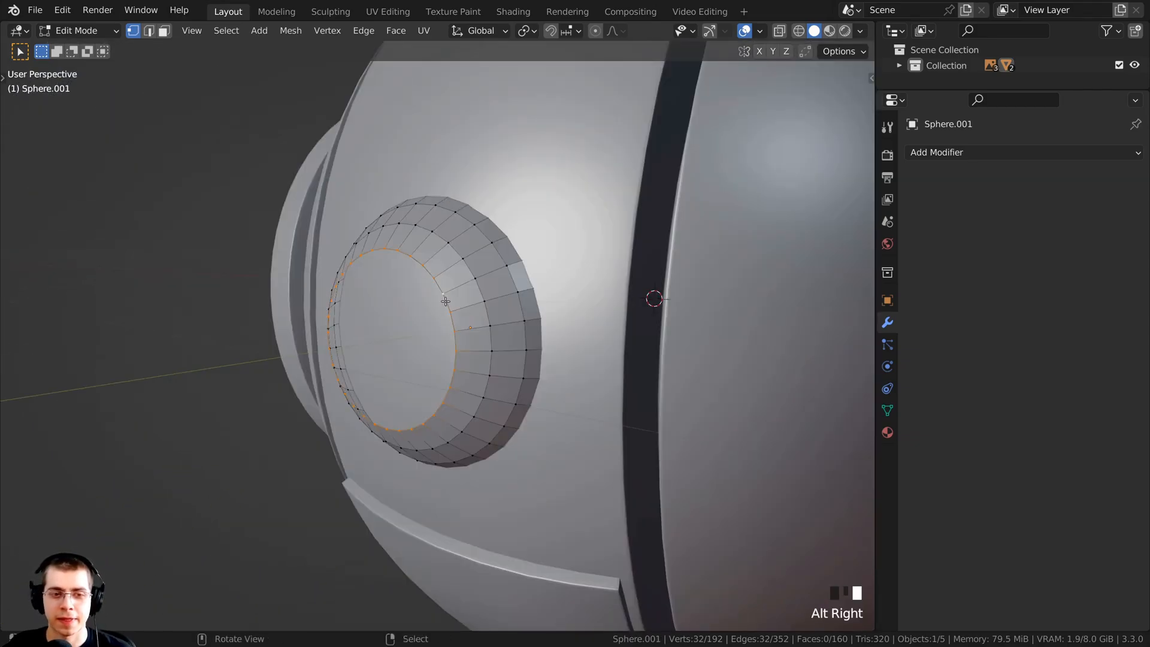
middle_click_drag(445, 301, 605, 269)
key("KP_1")
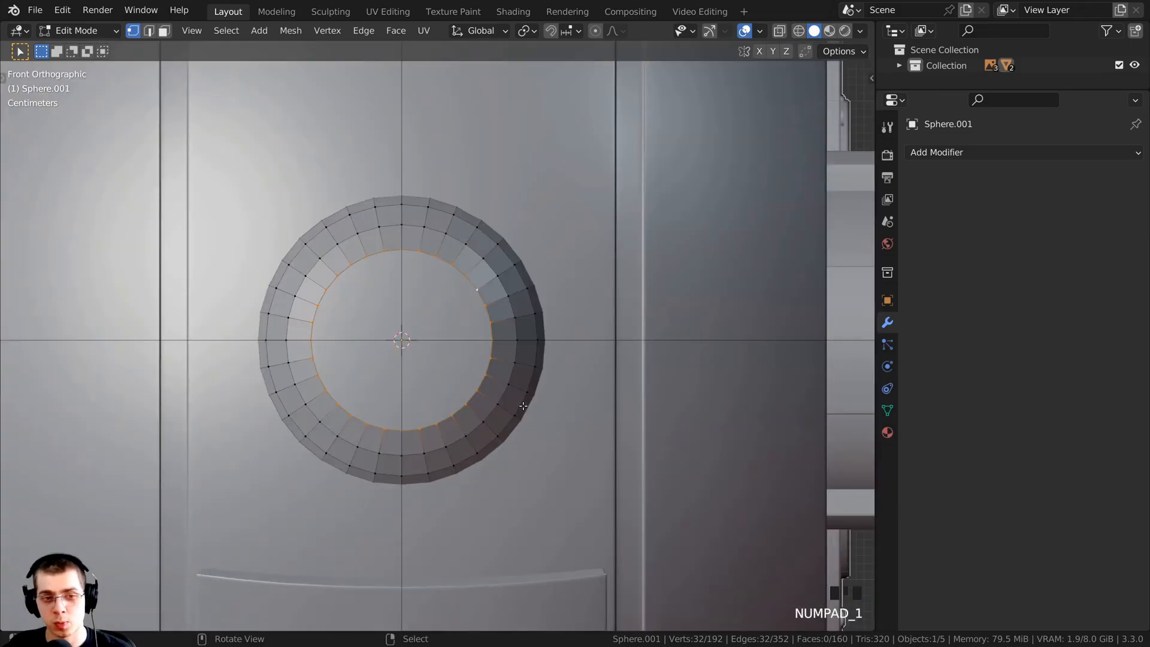
key("z")
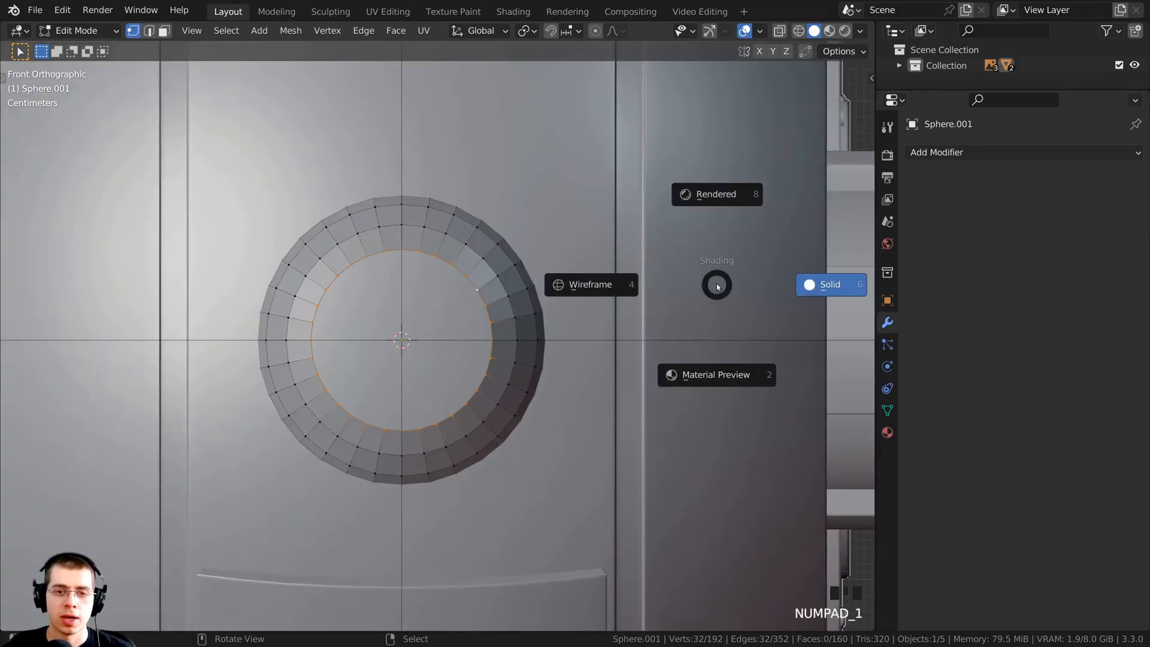
left_click(569, 286)
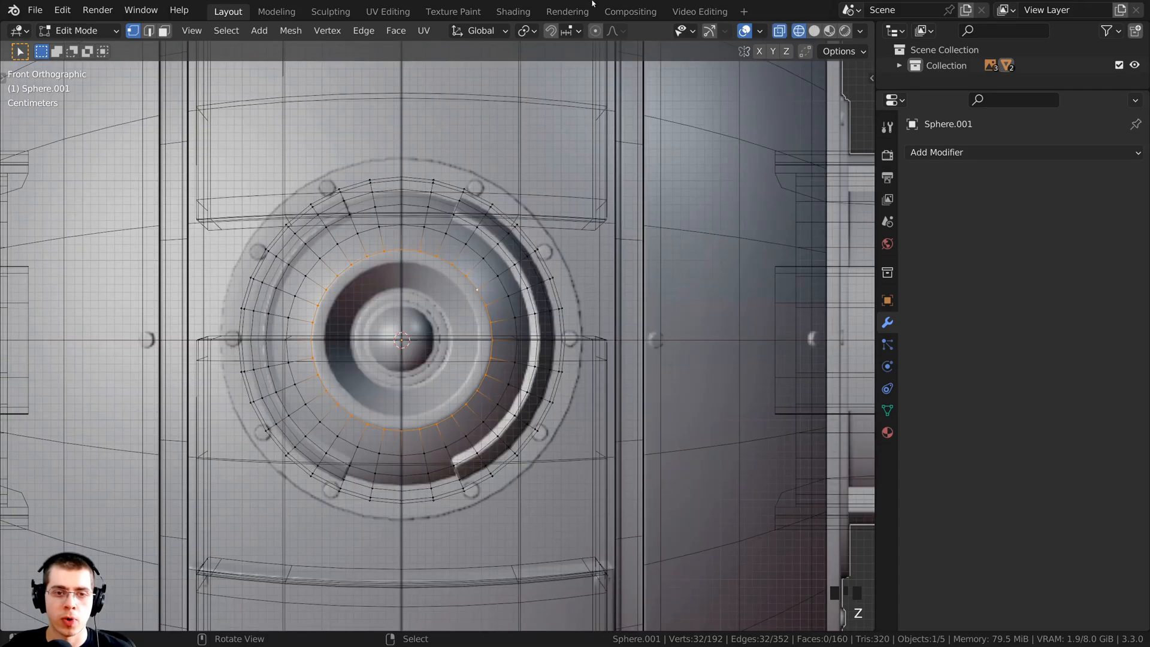
scroll(572, 254, "up", 4)
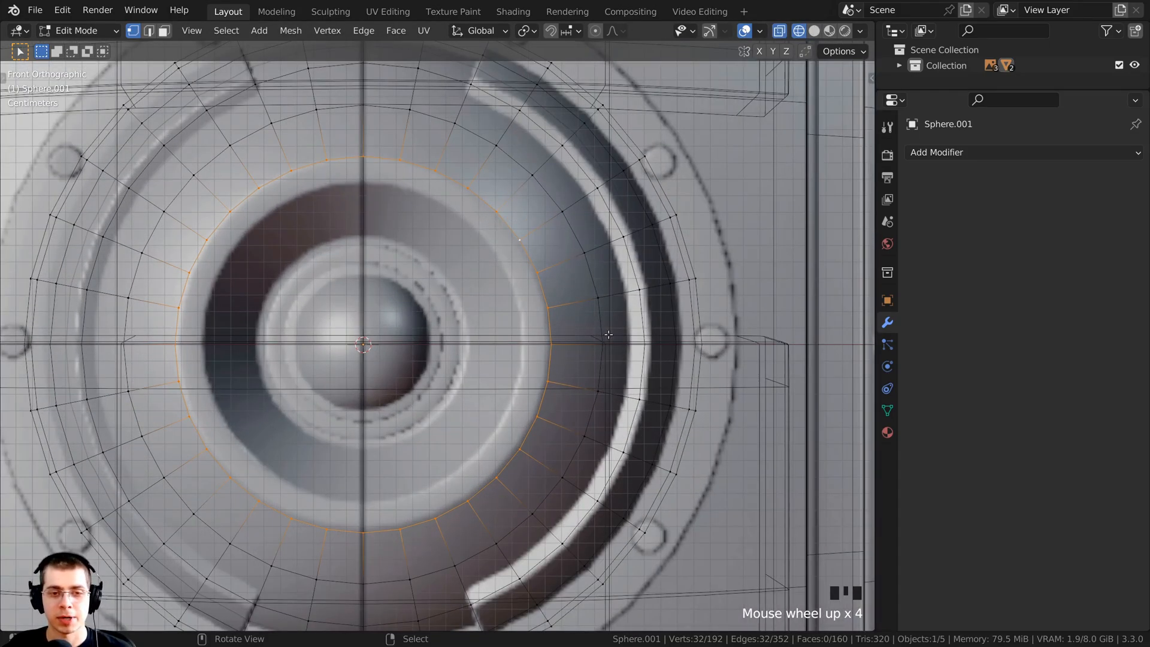
key("e")
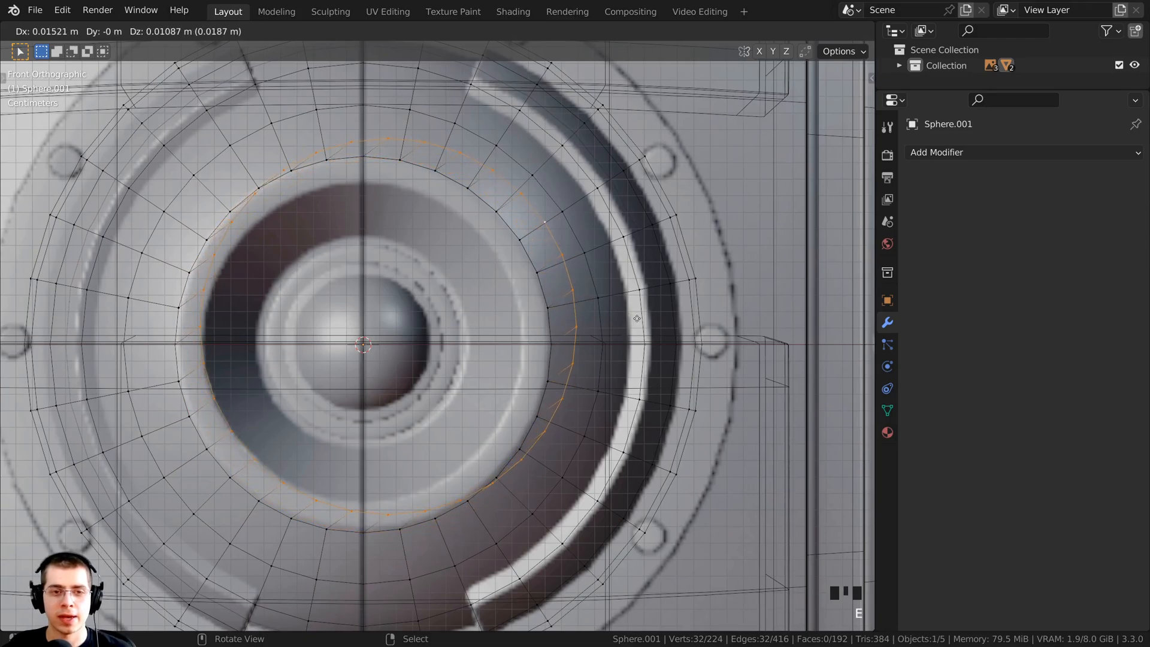
key("s")
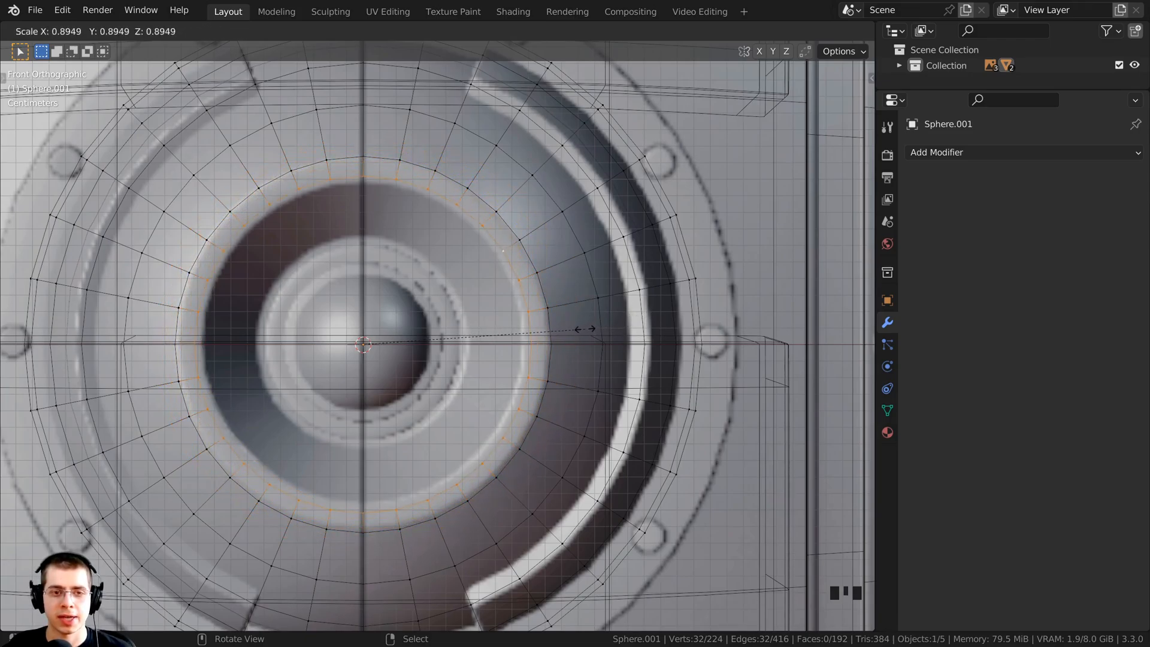
left_click(570, 328)
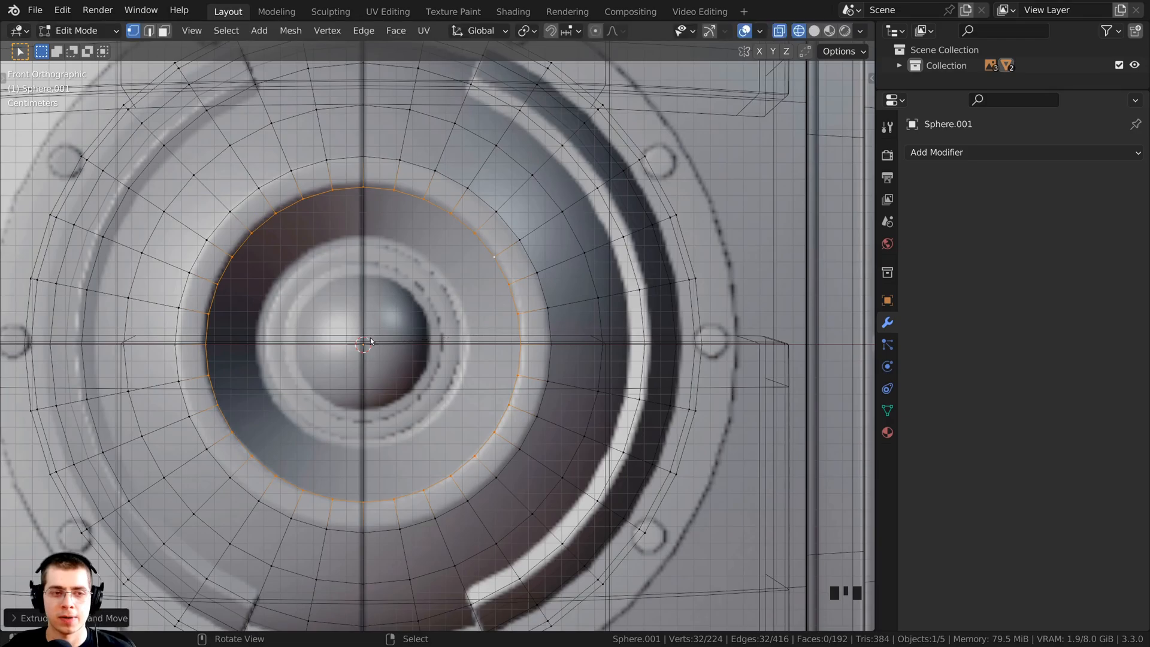
Extrude the rim's inner loop about 0.05 m along Y into the dome to form the recess wall.
key("z")
left_click(451, 339)
mouse_move(451, 339)
middle_mouse_down()
mouse_move(314, 372)
mouse_move(337, 236)
mouse_move(352, 274)
middle_mouse_up()
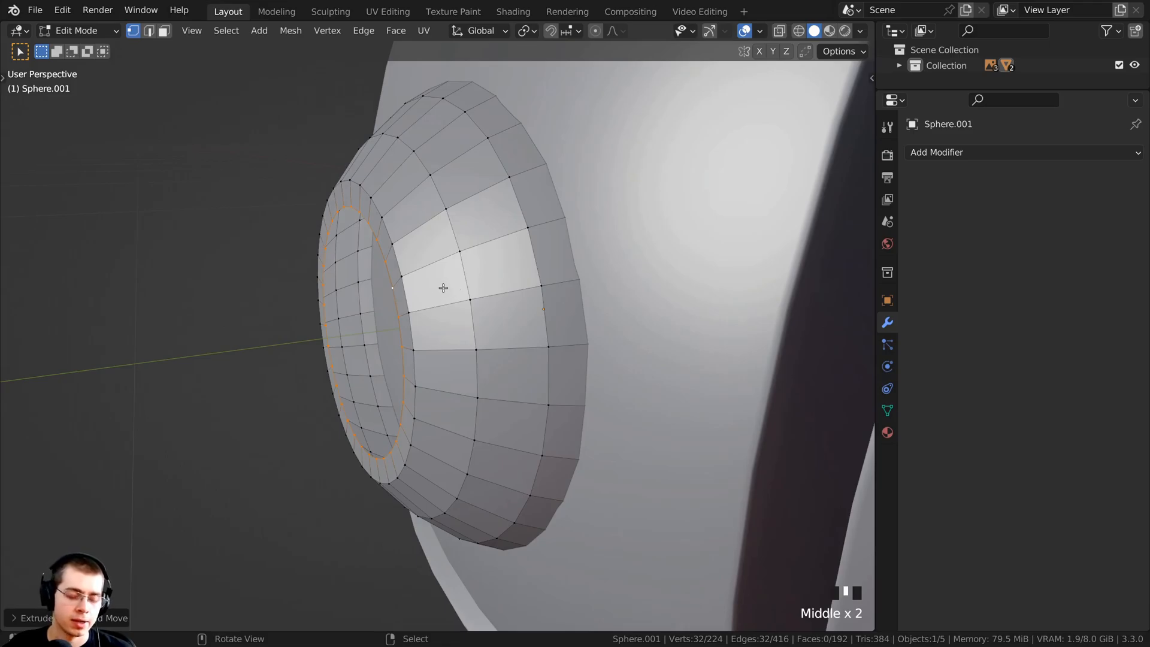
key("e")
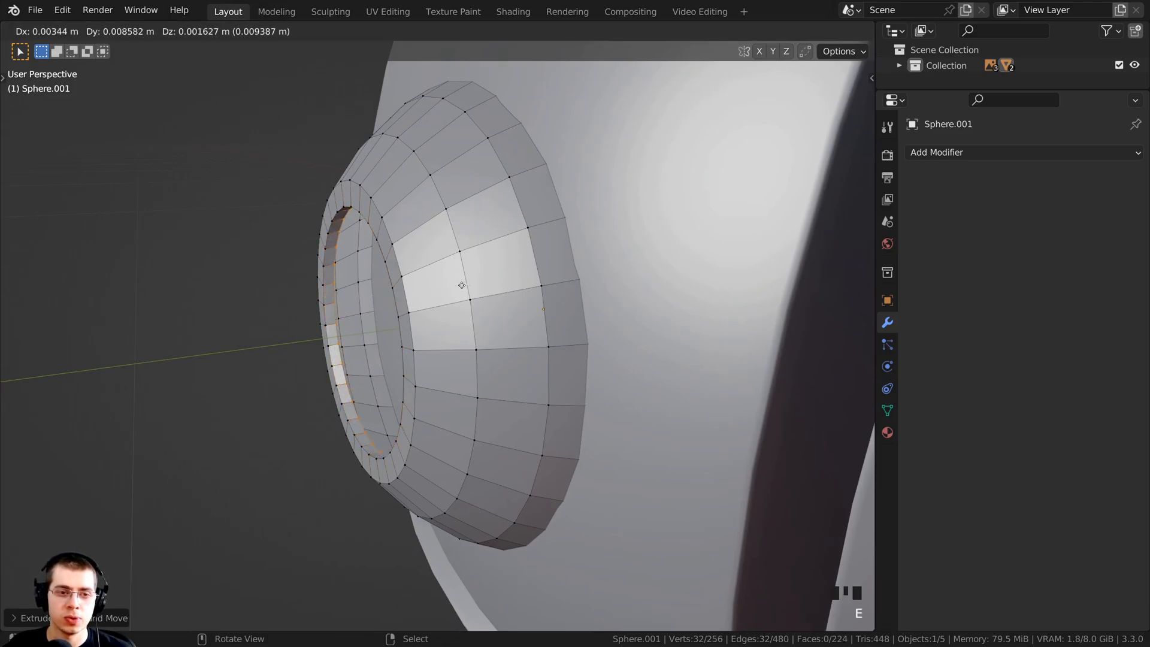
key("y")
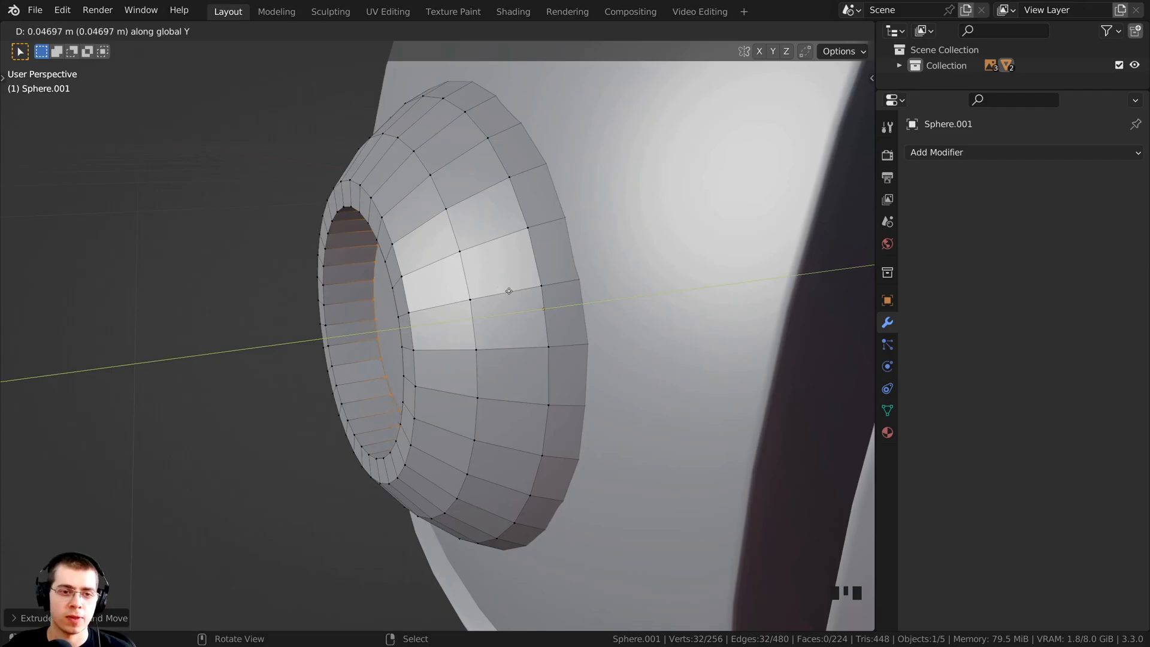
left_click(518, 290)
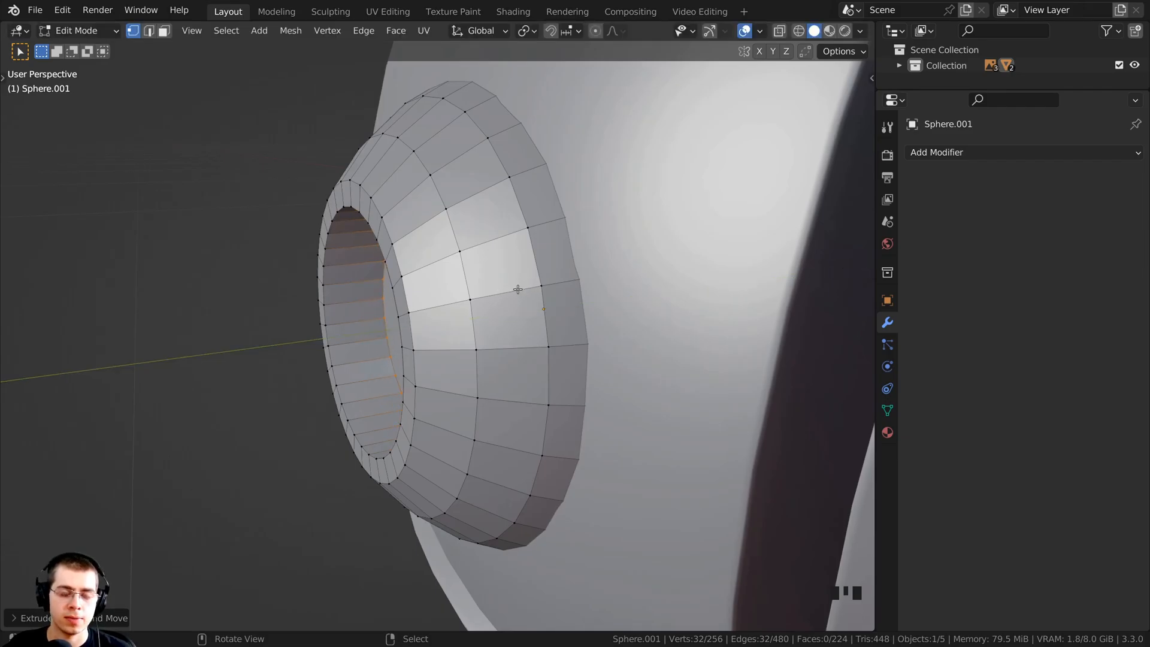
Scale the recess's rear loop inward to the reference's inner lens ring in wireframe front view.
key("KP_1")
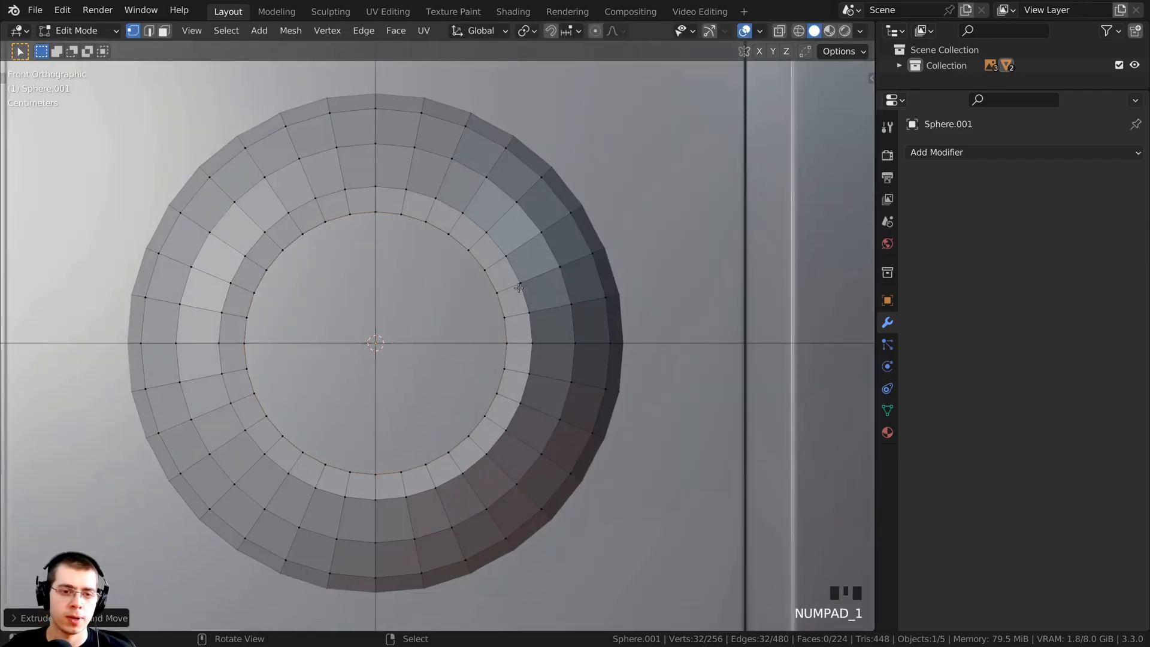
key("z")
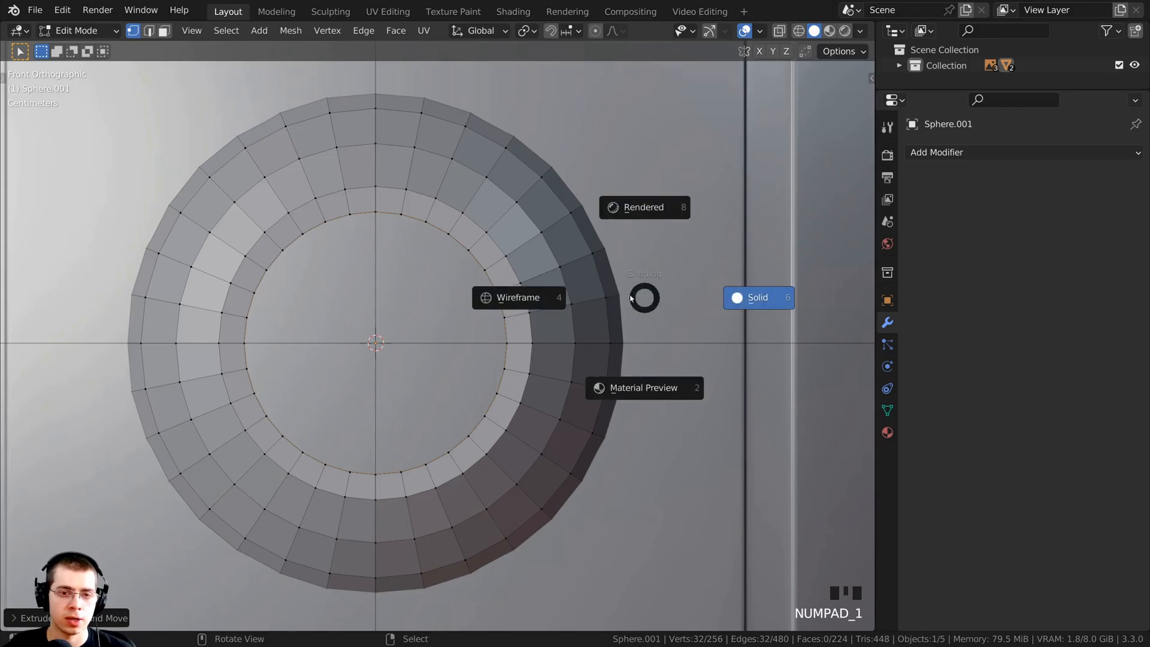
left_click(518, 297)
key("s")
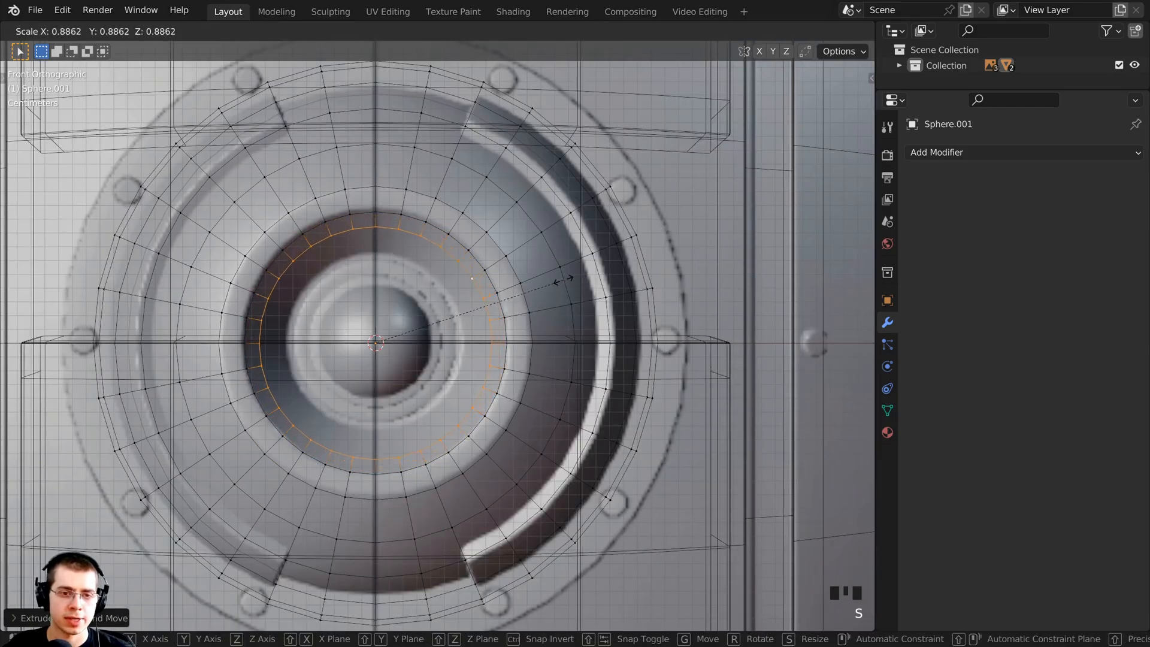
left_click(521, 286)
scroll(453, 371, "down", 4)
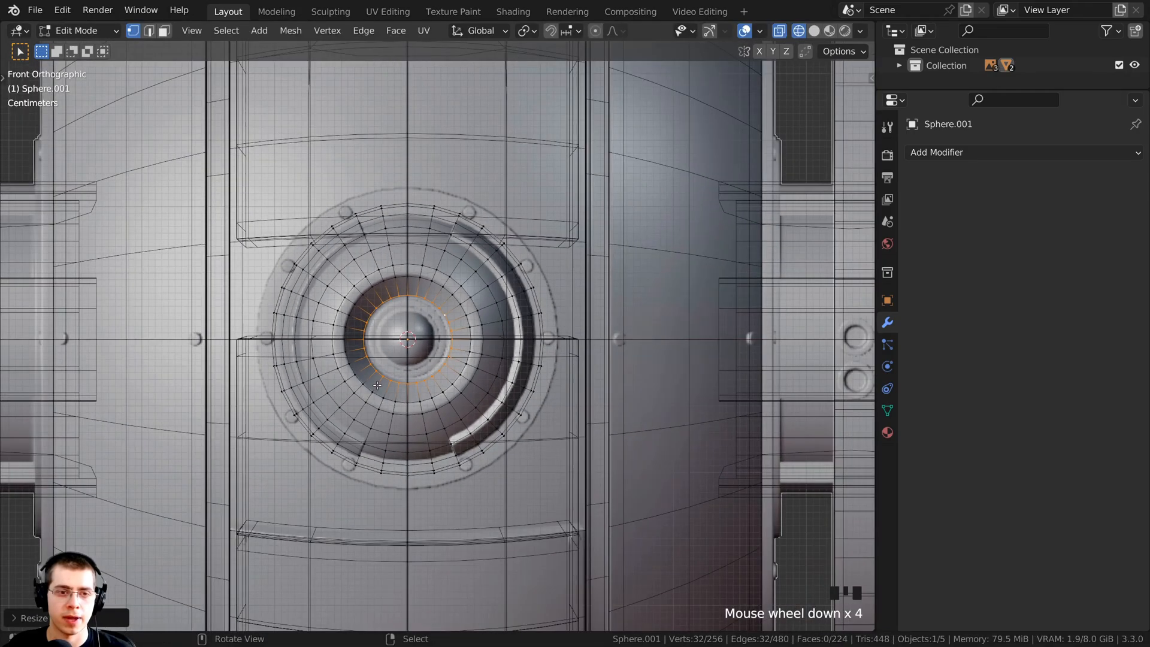
Fill the recess's rear loop with a face in solid shading.
middle_click_drag(378, 386, 449, 404)
middle_click_drag(361, 277, 442, 334)
scroll(511, 315, "up", 2)
key("f")
scroll(516, 308, "down", 3)
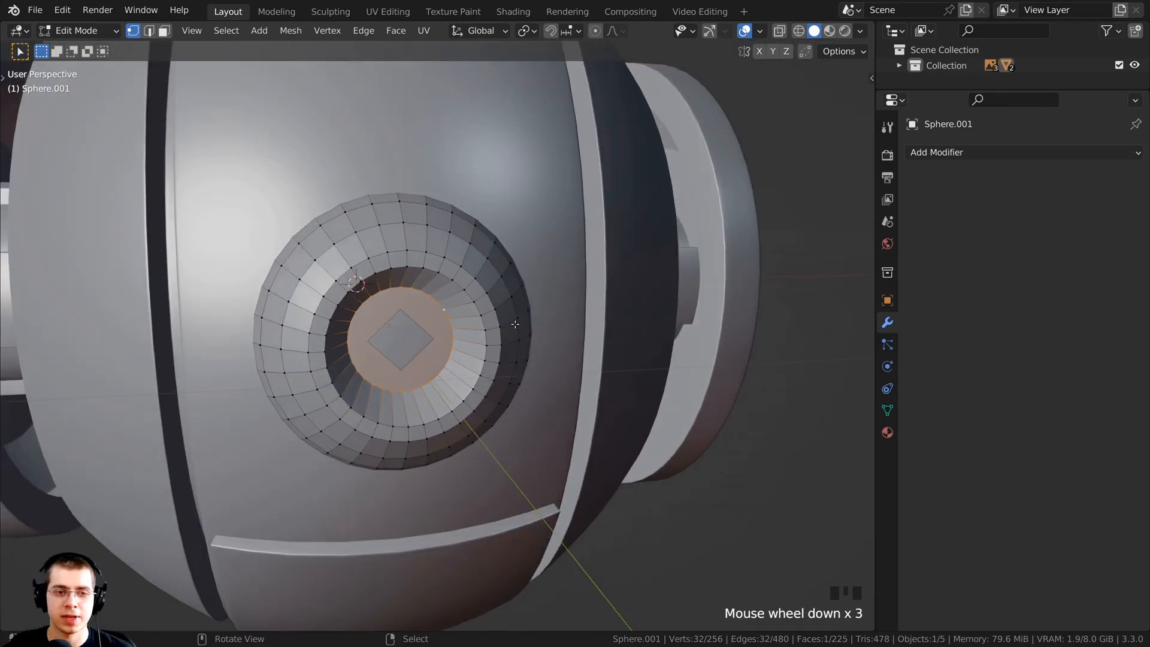
middle_click_drag(516, 308, 457, 333)
scroll(457, 333, "up", 3)
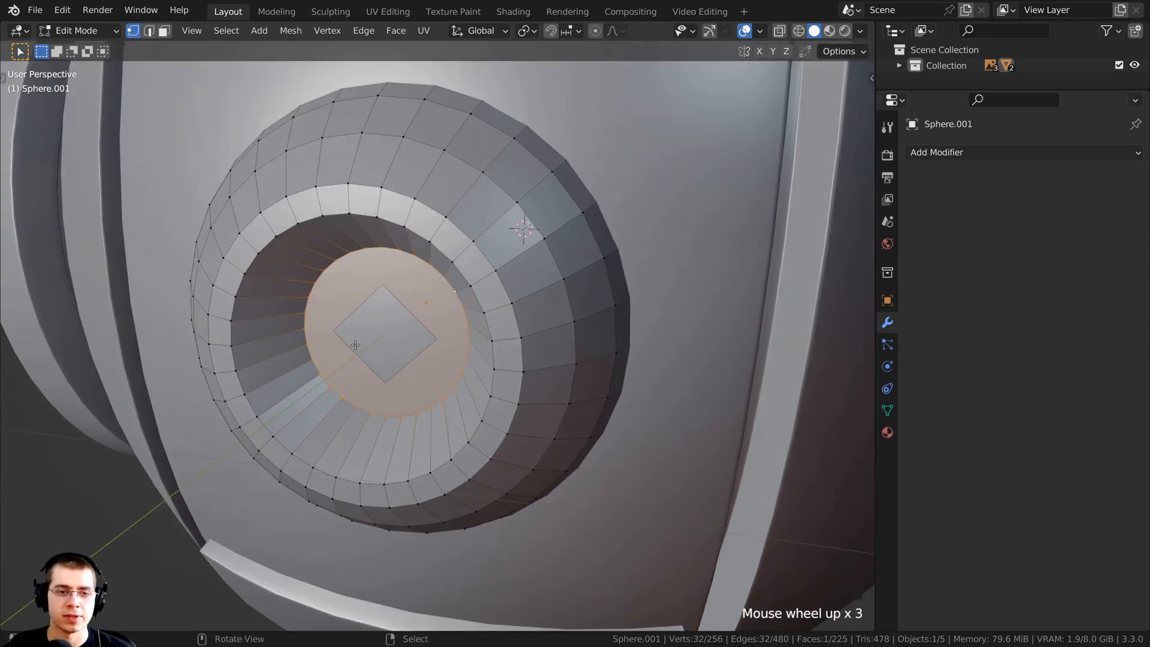
scroll(546, 132, "down", 5)
In Object Mode, move the dome housing along Y by about -0.005 m and again by about -0.004 m, clearing the body surface from its recess.
middle_click_drag(504, 169, 506, 309)
key("Tab")
key("Tab")
scroll(446, 273, "down", 2)
key("Tab")
scroll(419, 288, "up", 2)
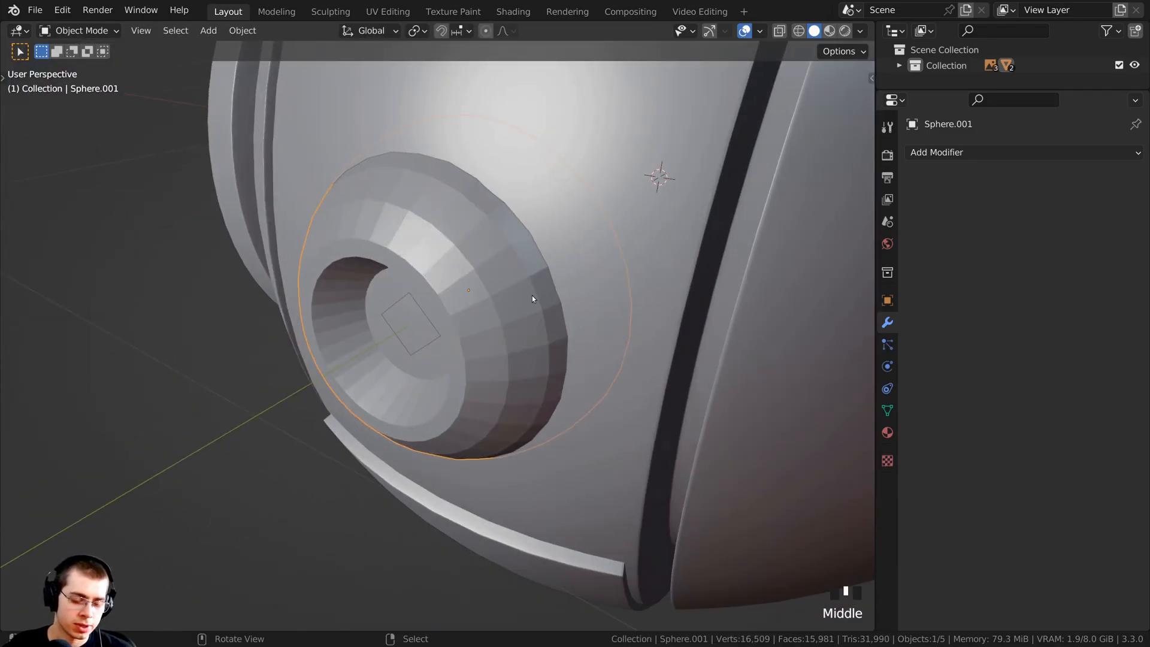
key("g")
key("y")
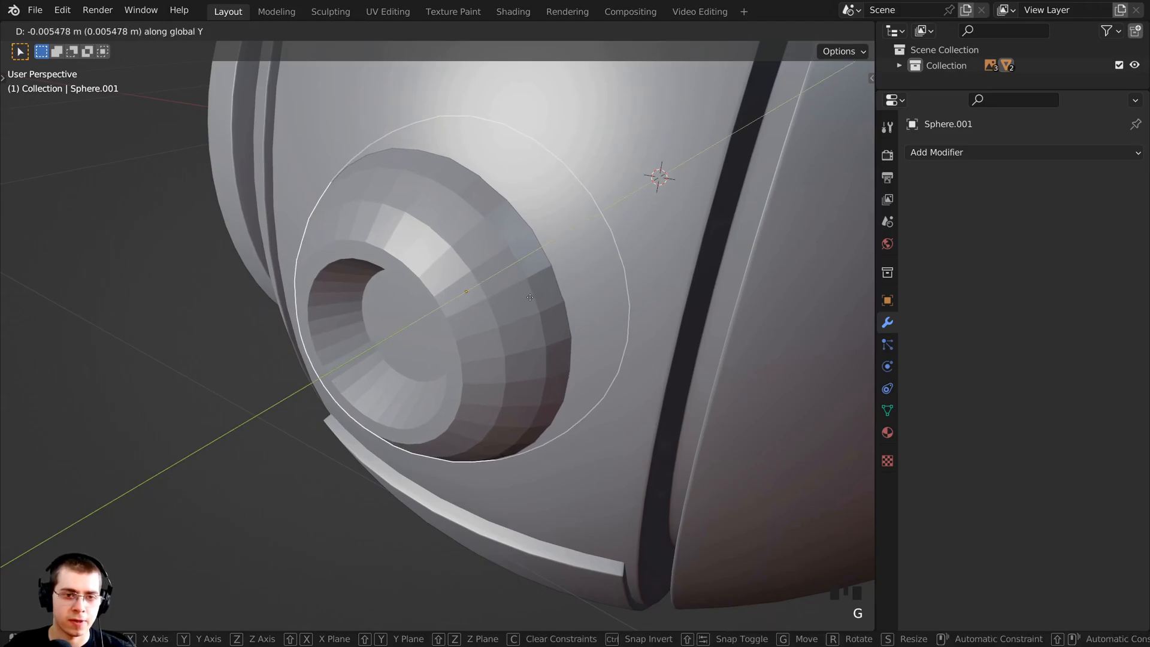
left_click(529, 297)
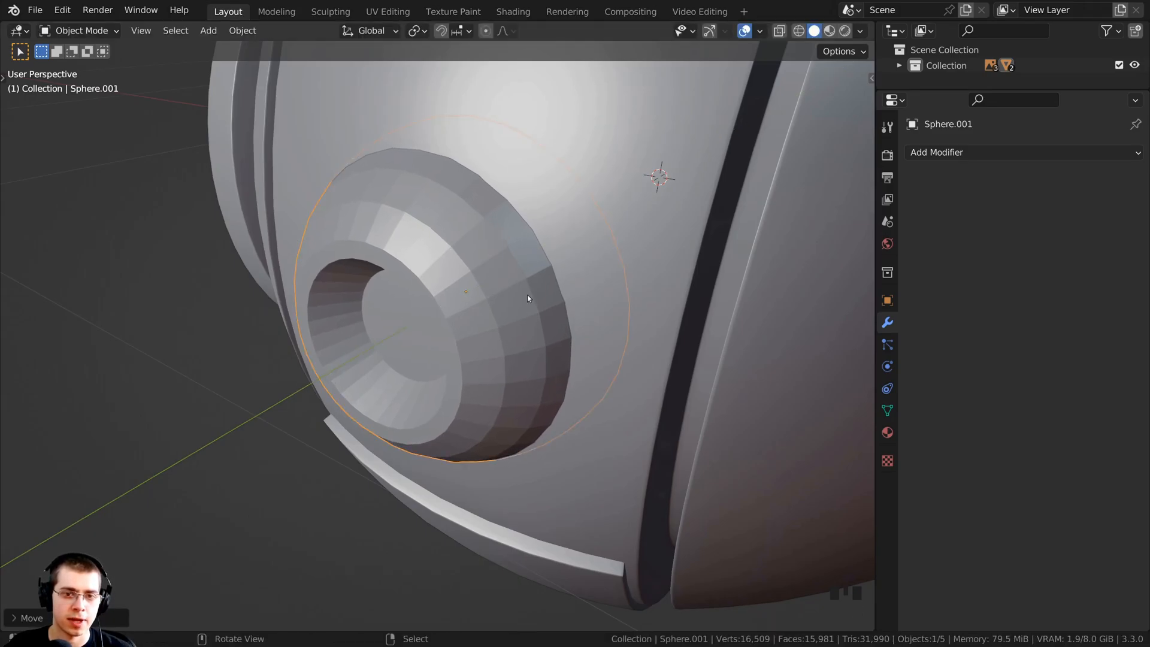
middle_click_drag(527, 294, 525, 302)
key("g")
key("y")
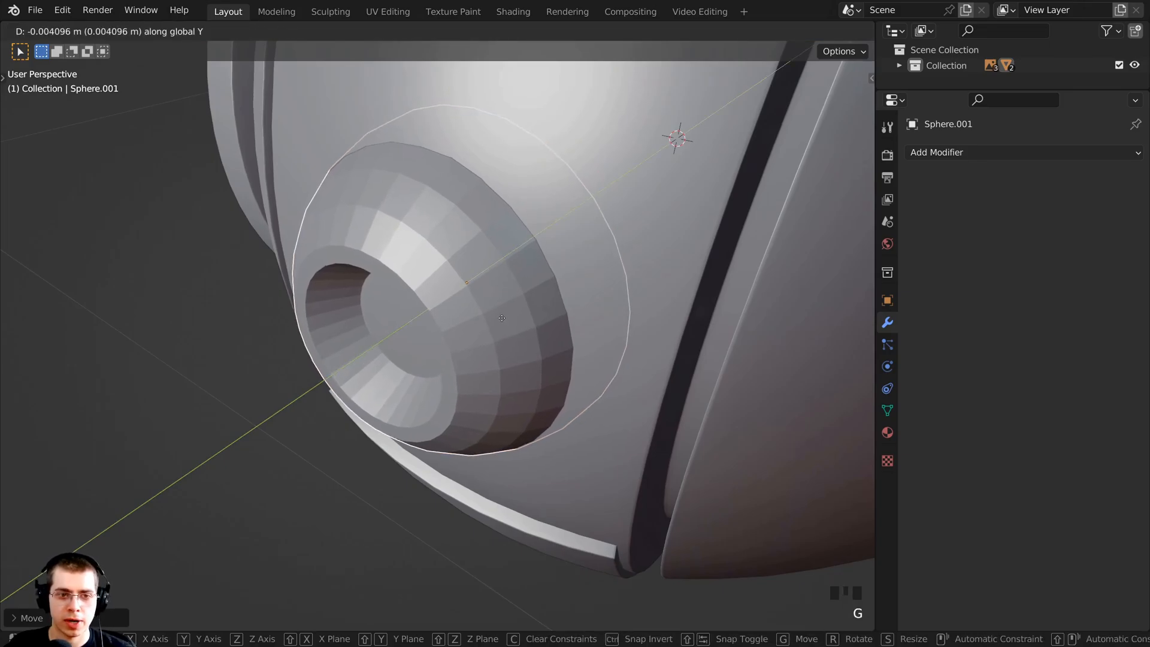
left_click(499, 318)
middle_click_drag(499, 317, 565, 488)
left_click(659, 282)
scroll(490, 351, "up", 3)
Copy the body's modifiers onto the dome housing with the body as the active object, then deselect everything.
right_click(425, 292)
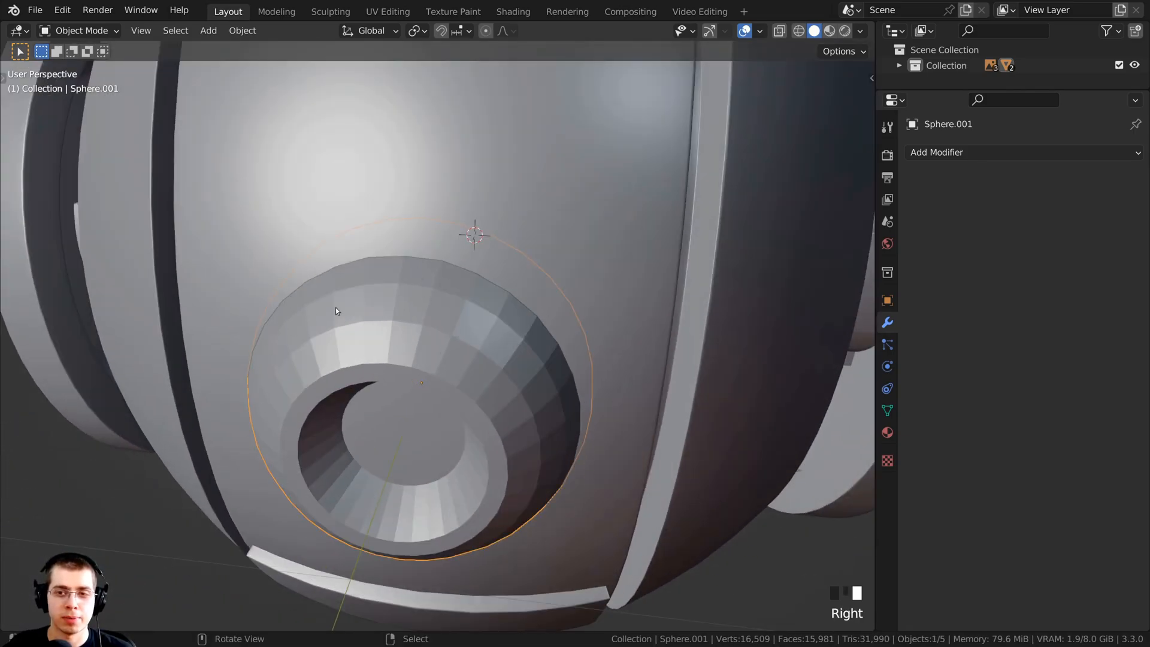
scroll(336, 310, "down", 3)
right_click(552, 230)
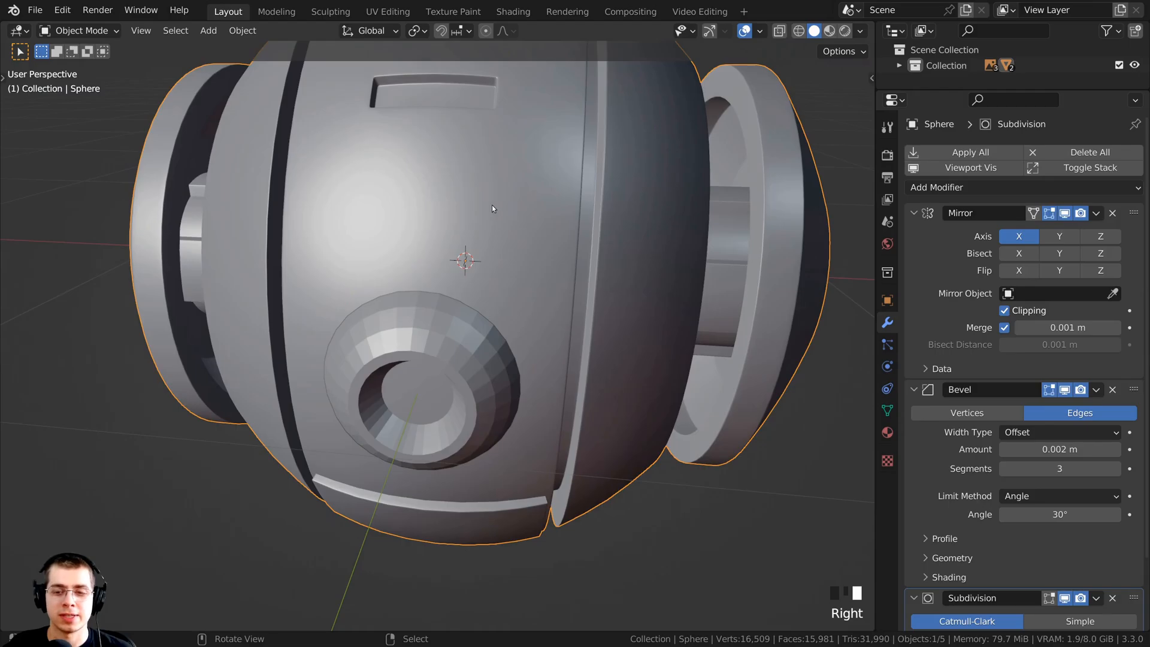
scroll(479, 213, "up", 1)
key("a")
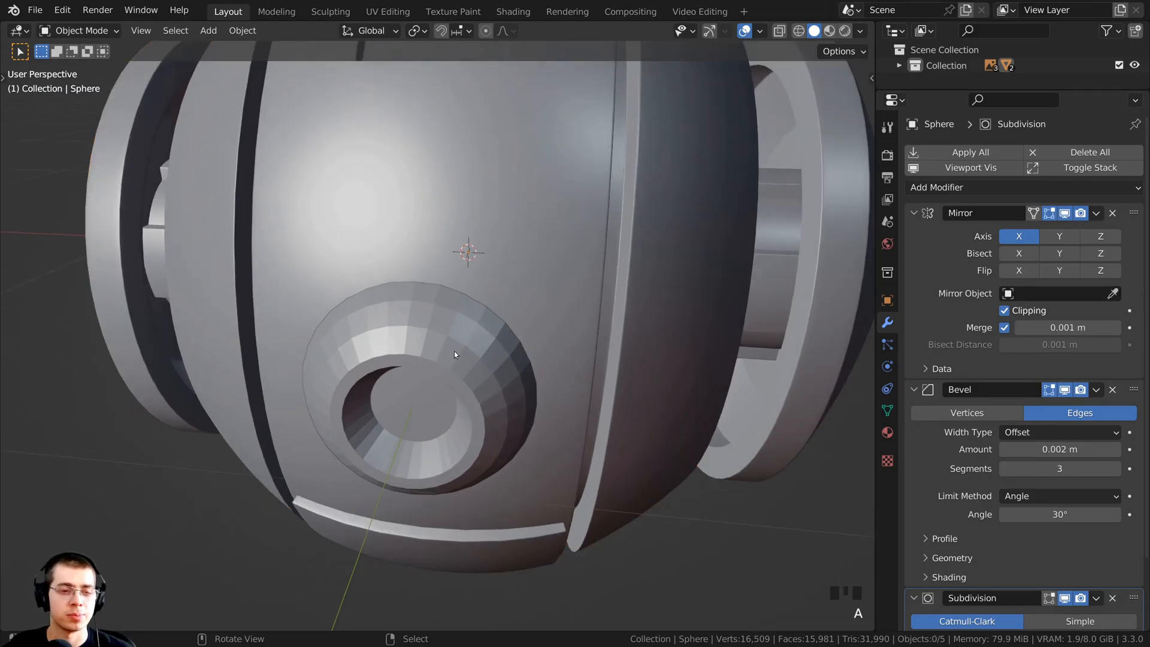
right_click(375, 319)
right_click(375, 318)
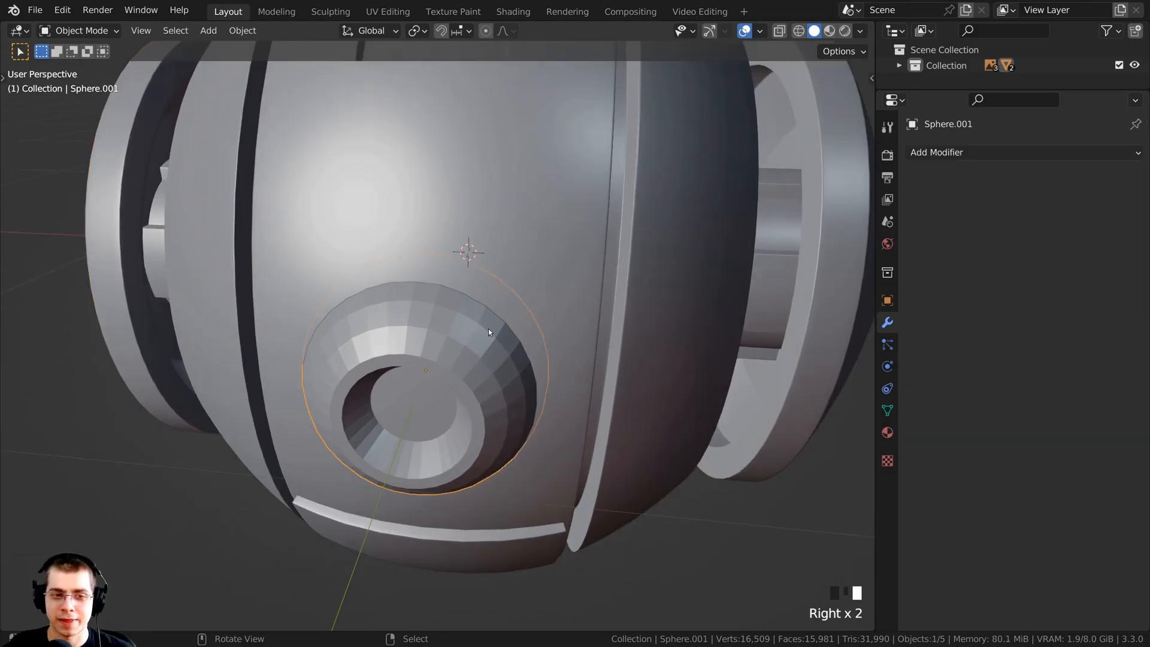
right_click(563, 199, "shift")
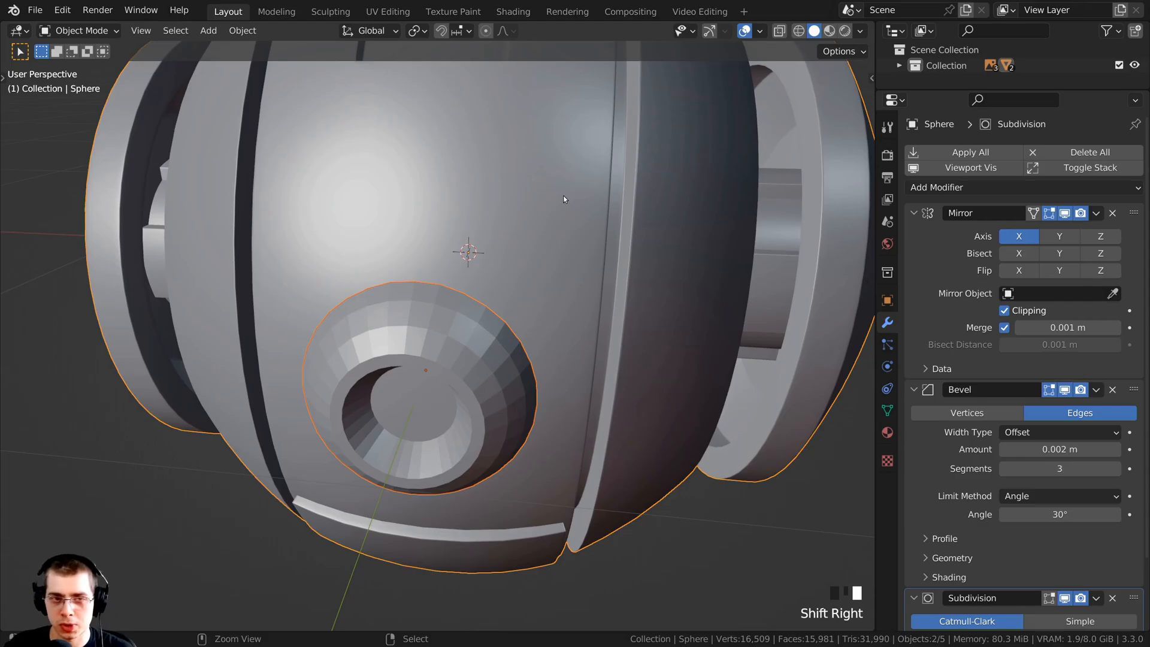
key("ctrl+l")
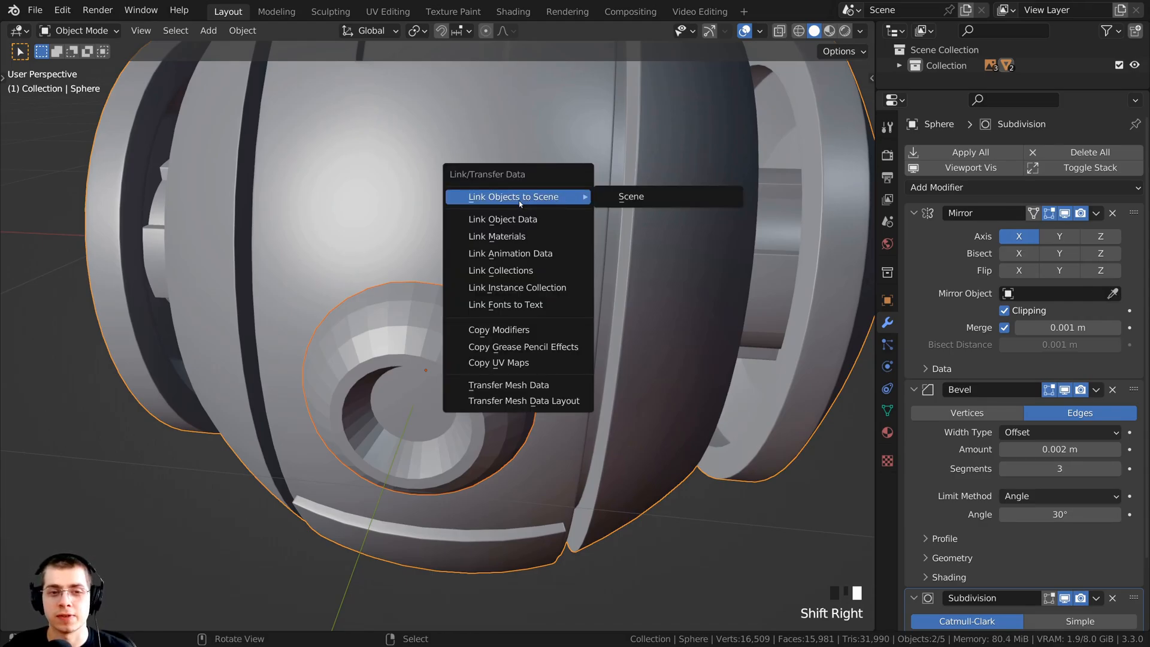
left_click(484, 329)
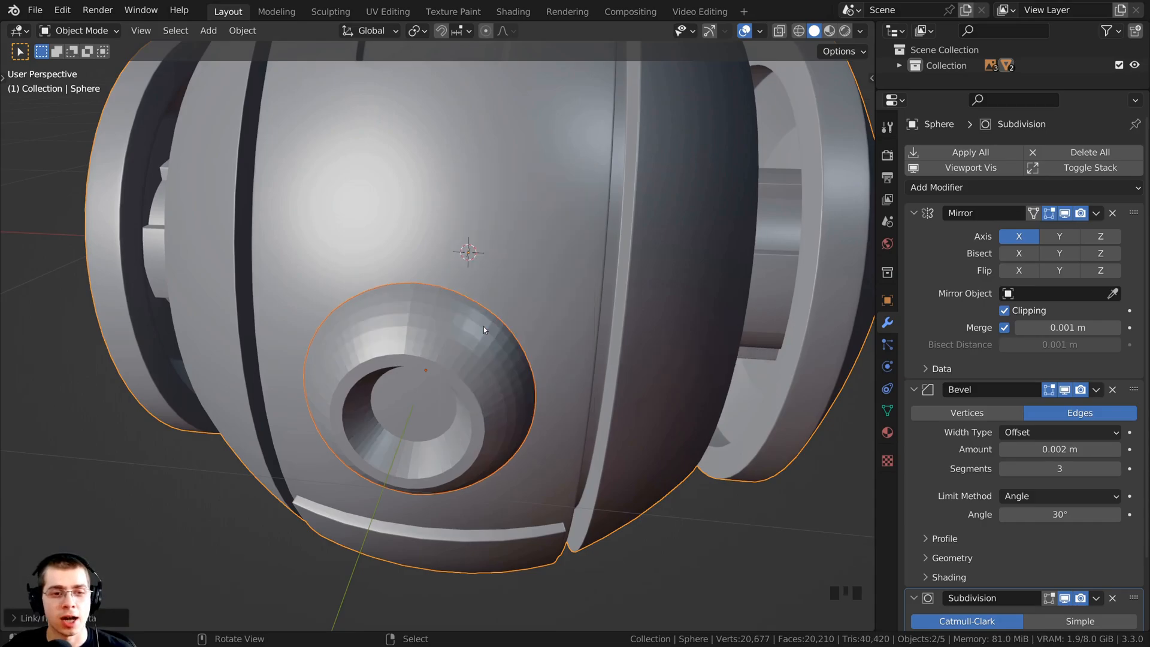
middle_click_drag(483, 326, 519, 215)
key("a")
key("a")
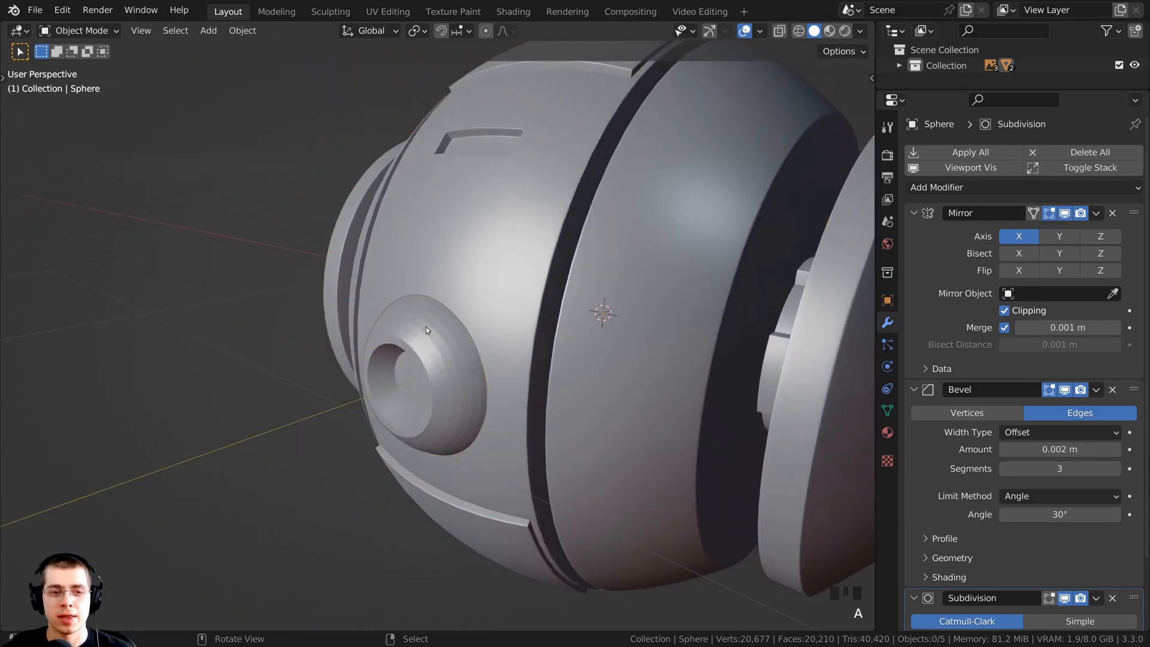
Select the domed front housing and remove its Mirror modifier.
right_click(403, 330)
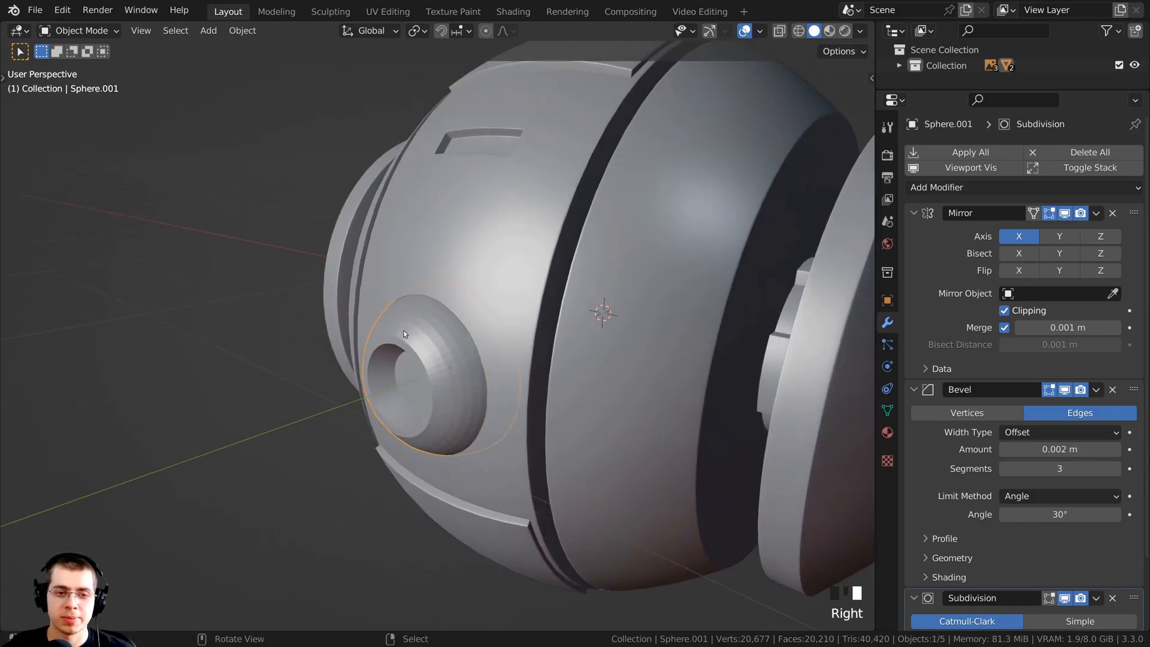
right_click(563, 138)
scroll(369, 565, "up", 2)
right_click(368, 403)
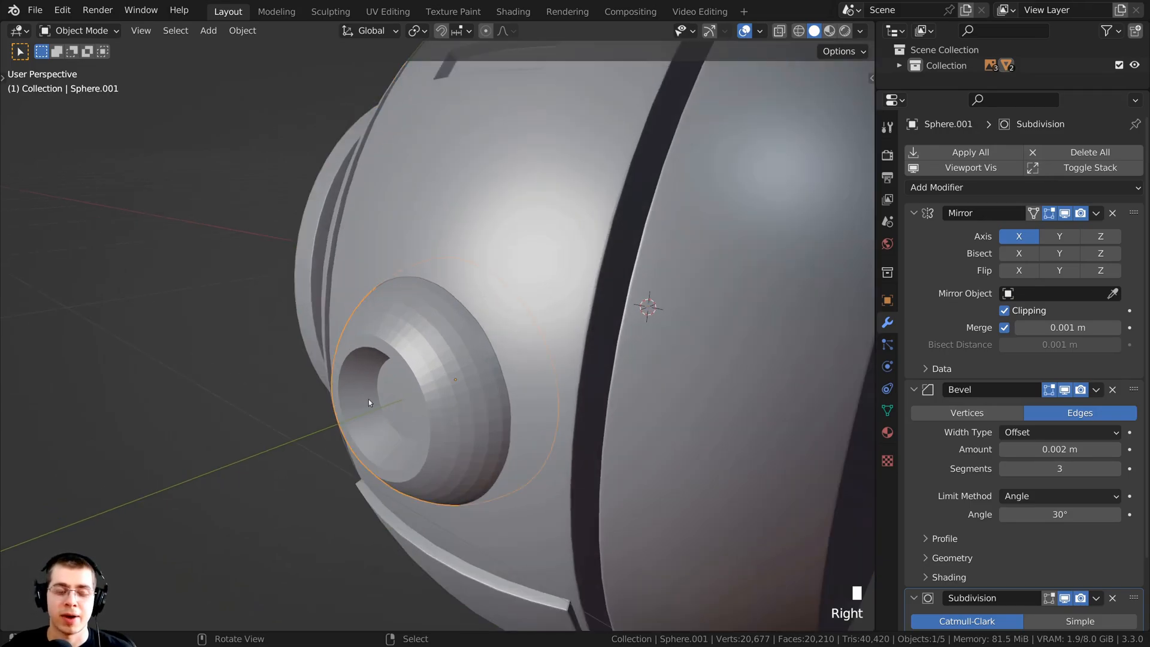
middle_click_drag(369, 402, 521, 352)
key("Tab")
middle_click_drag(467, 386, 485, 266)
key("Tab")
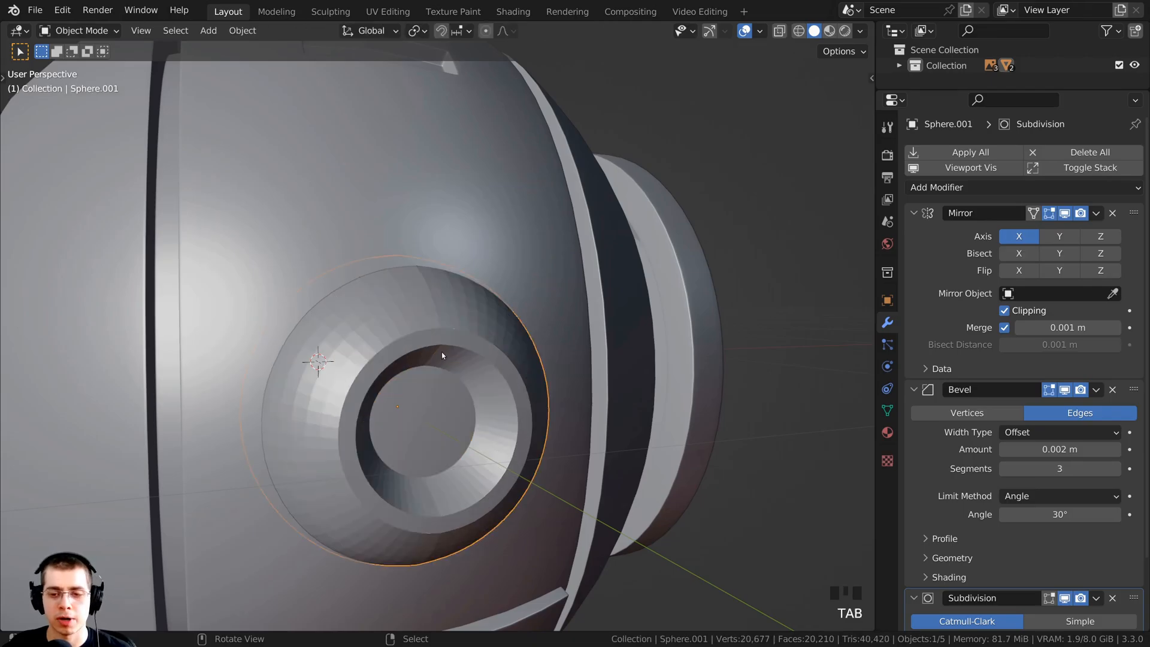
key("g")
right_click(481, 365)
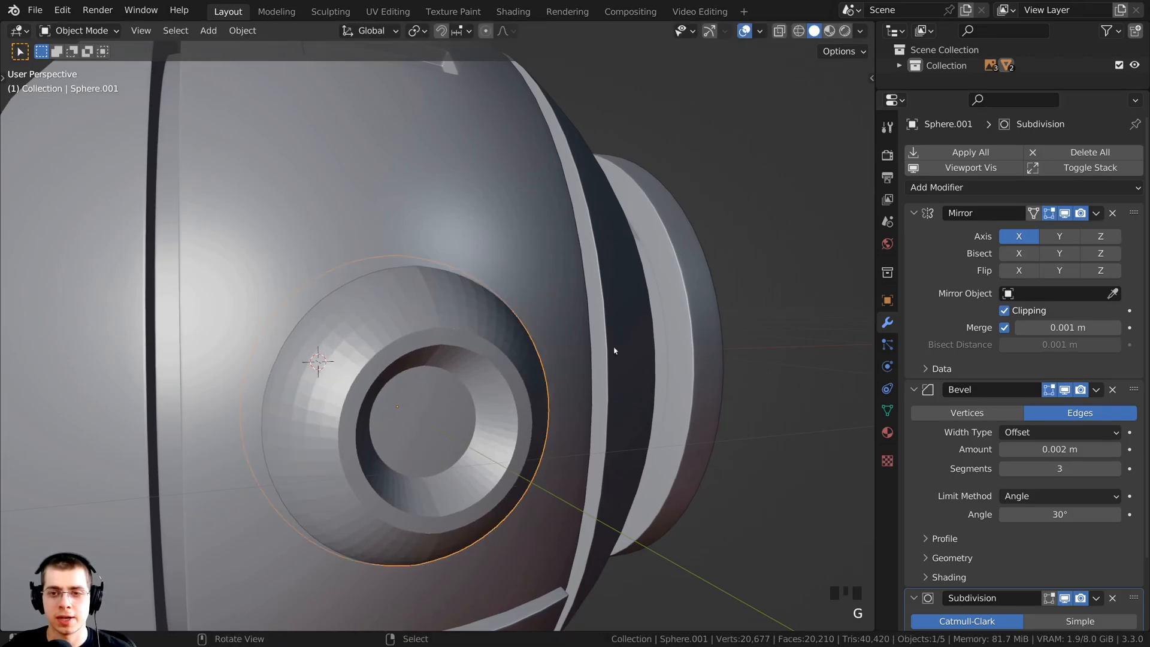
scroll(995, 384, "down", 3)
scroll(993, 386, "up", 3)
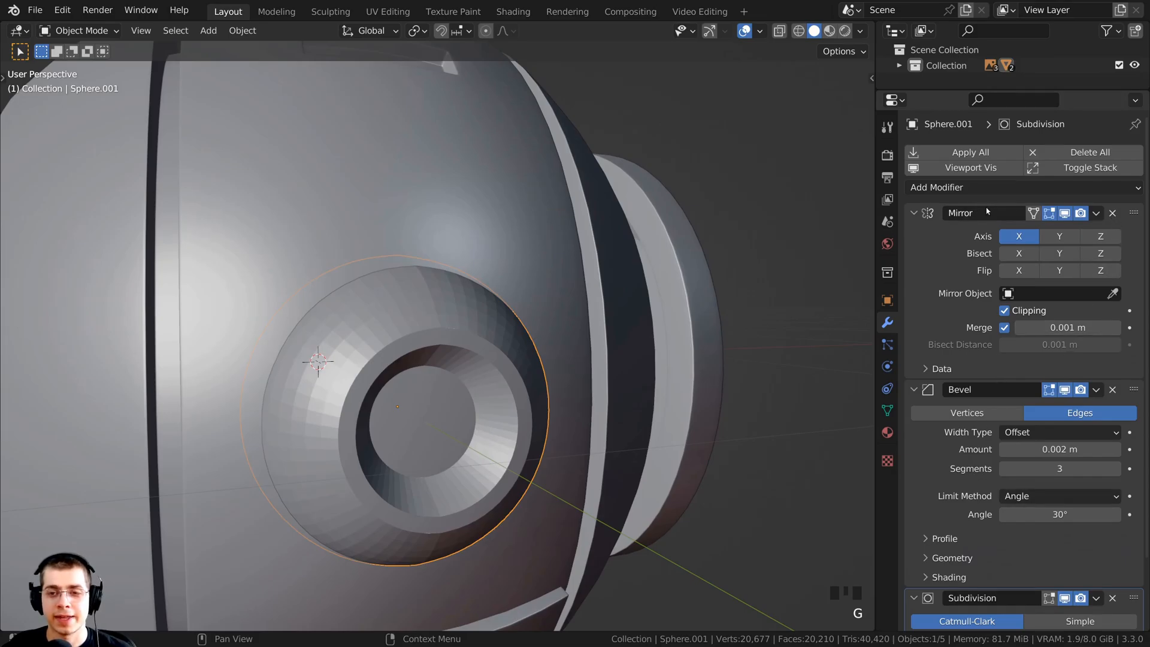
left_click(1113, 213)
Apply Shade Smooth to the domed front housing, then deselect it.
scroll(557, 263, "down", 1)
middle_click_drag(557, 264, 384, 239)
middle_click_drag(383, 240, 443, 246, "shift")
scroll(413, 237, "up", 1)
scroll(483, 303, "up", 3)
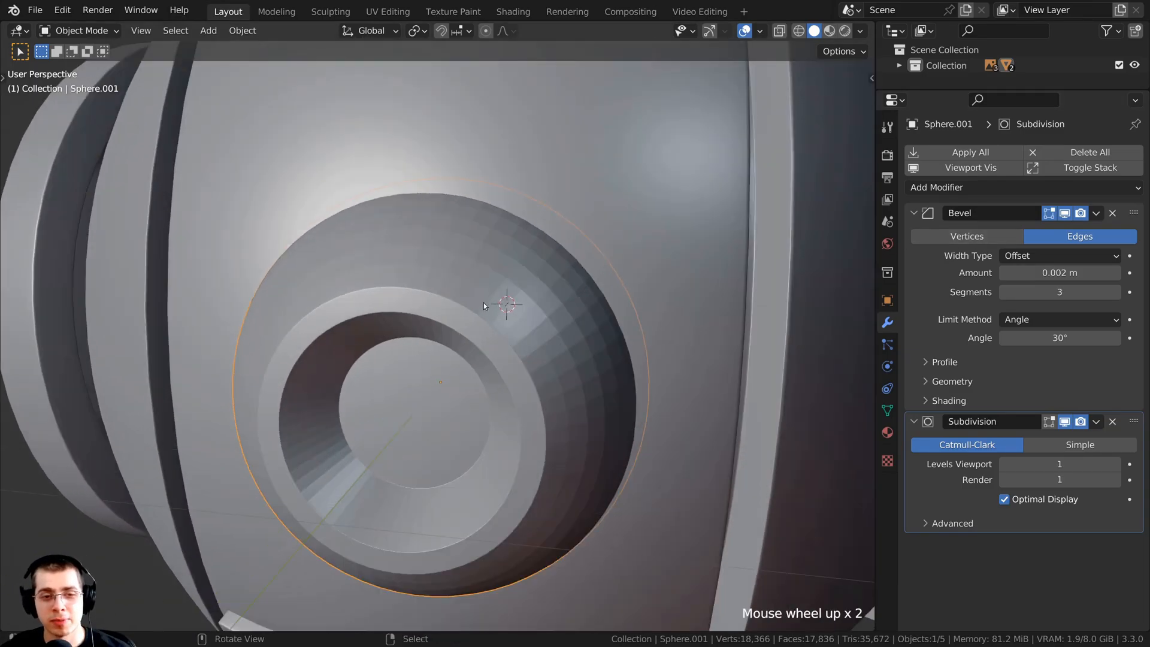
scroll(494, 310, "down", 3)
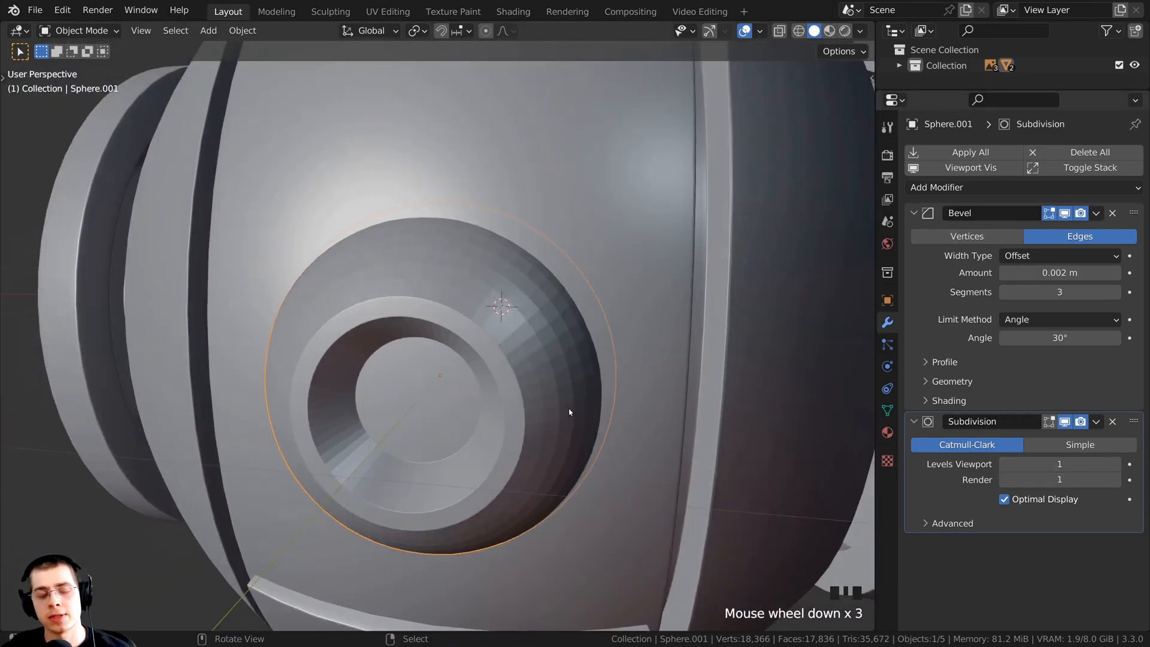
middle_click_drag(494, 310, 512, 484)
middle_click_drag(437, 430, 506, 461)
scroll(508, 280, "up", 1)
right_click(509, 280)
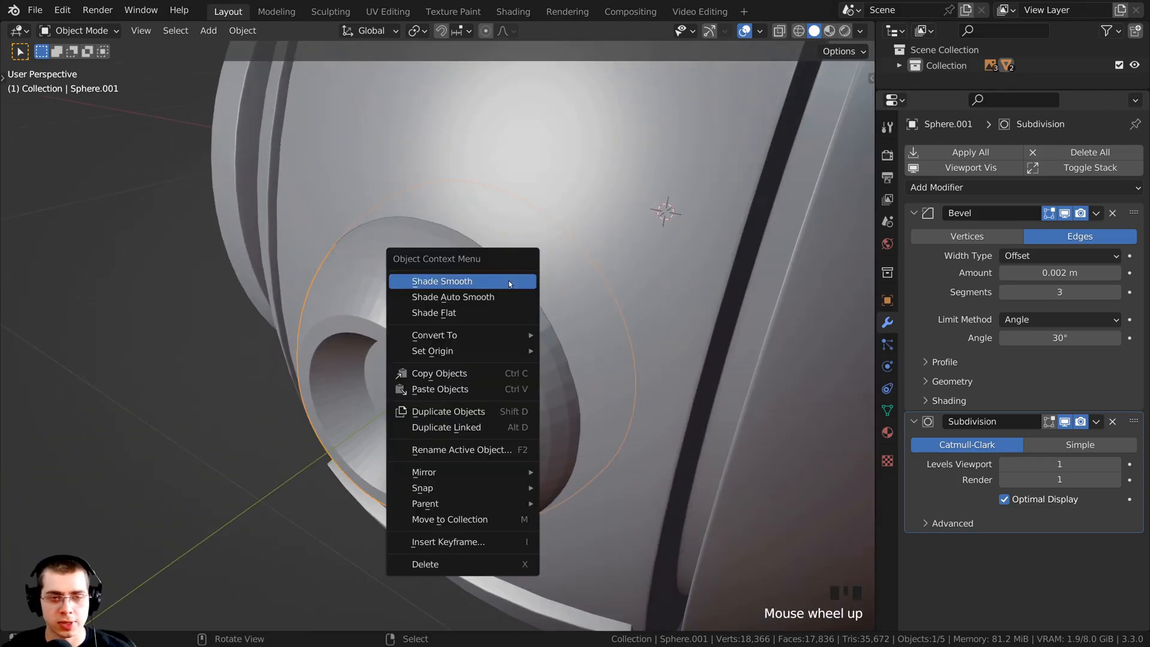
left_click(494, 279)
middle_click_drag(466, 444, 654, 403)
key("alt+a")
scroll(415, 291, "up", 3)
middle_click_drag(414, 291, 325, 476)
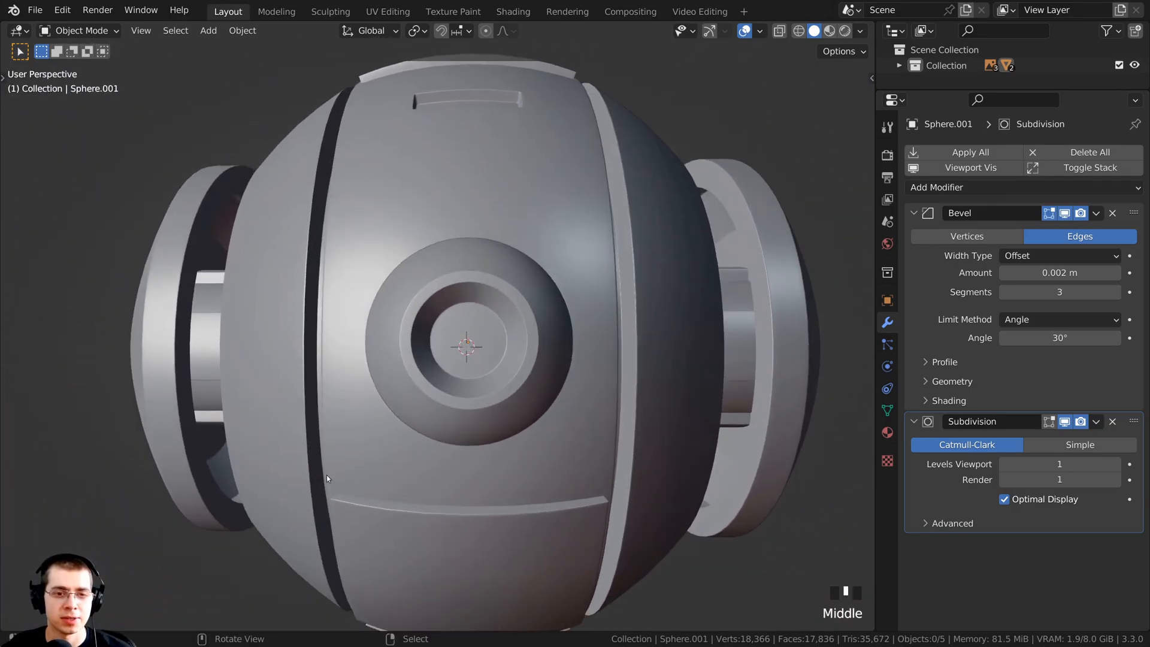
Select and frame the domed housing, then edit its mesh in face-select mode.
left_click(463, 321)
key("KP_Decimal")
middle_click_drag(462, 321, 504, 308, "shift")
key("Tab")
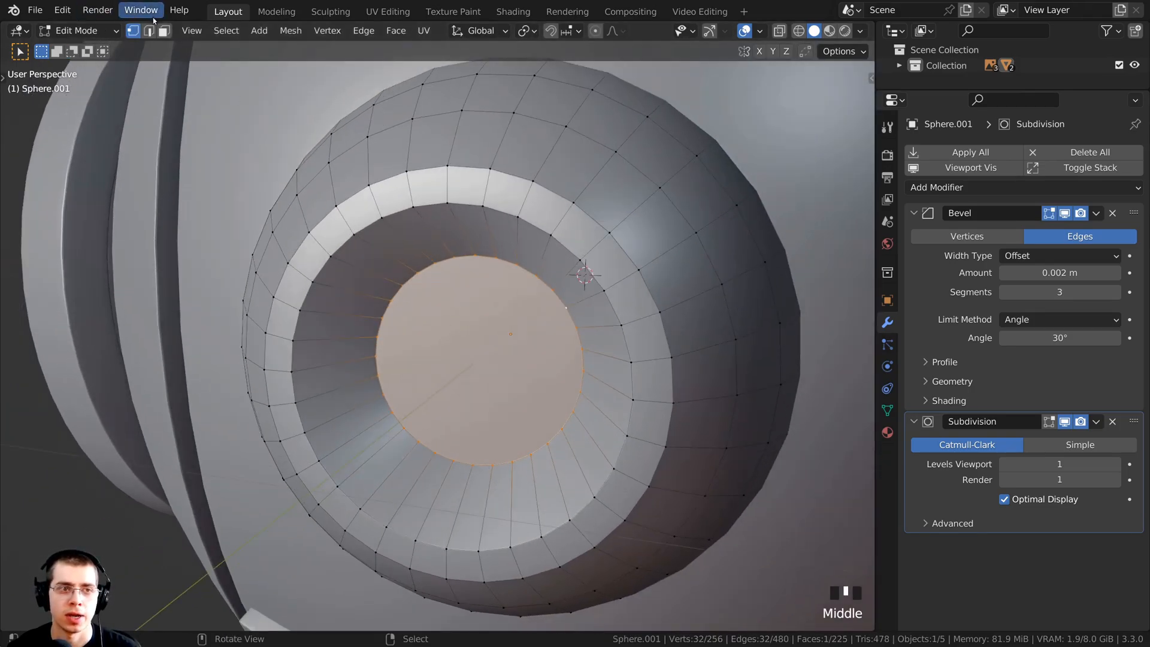
left_click(164, 31)
Duplicate the flat face at the back of the recess and move the copy along Y by about -0.012 m.
right_click(518, 344)
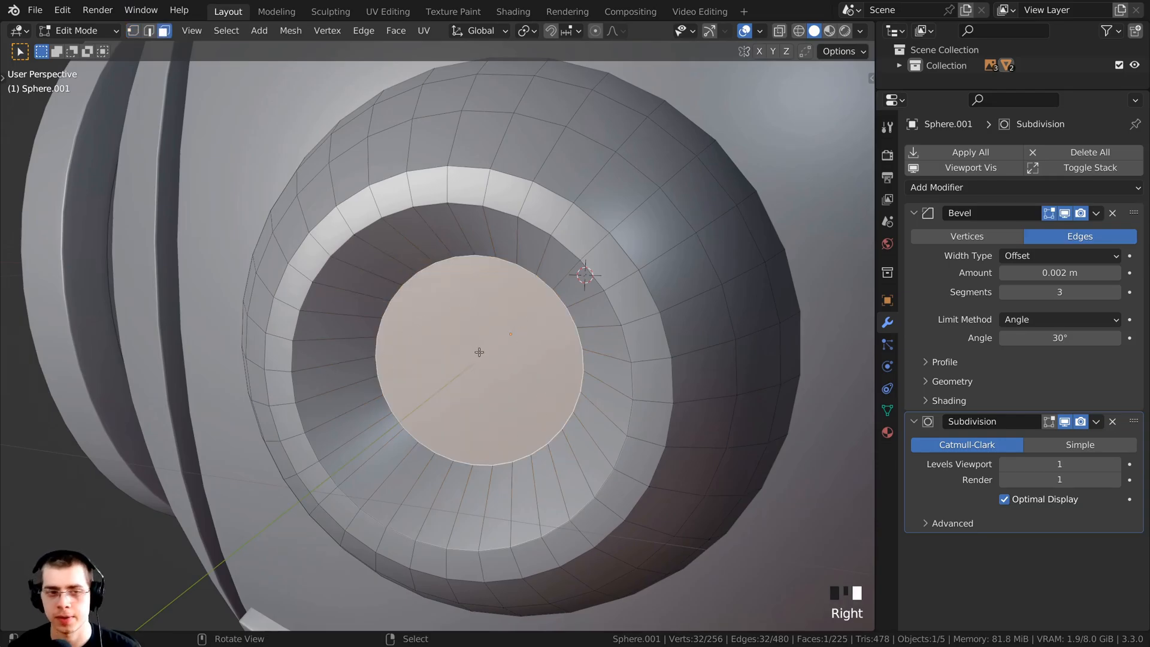
key("KP_Decimal")
middle_click_drag(470, 362, 502, 375)
scroll(501, 387, "up", 2)
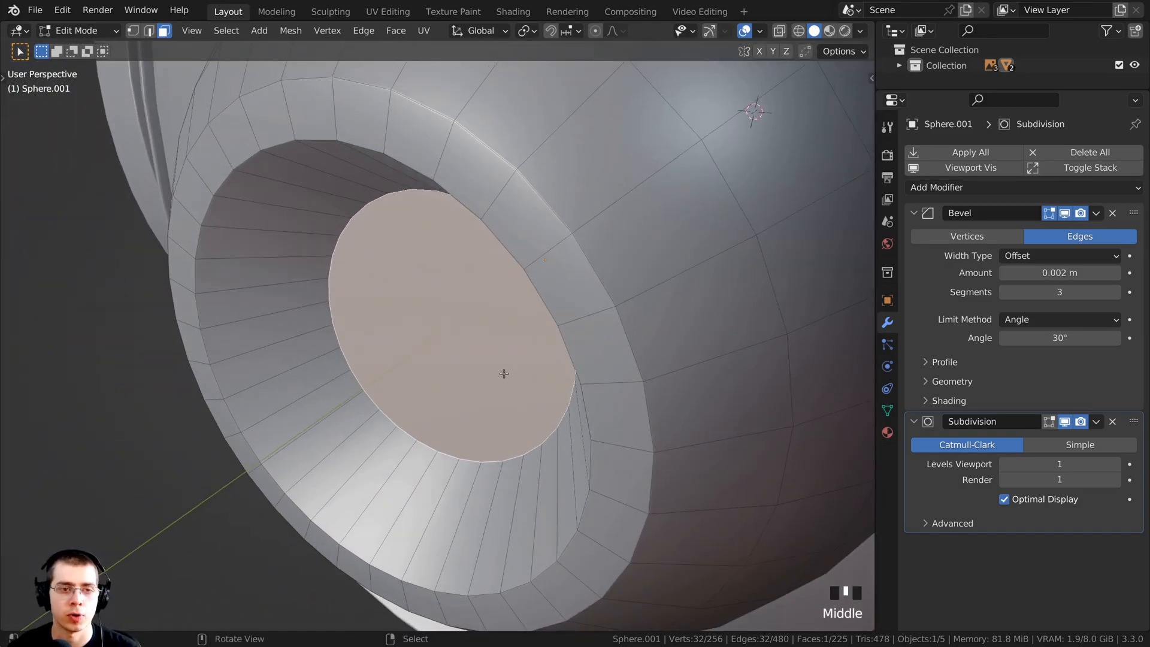
key("shift+d")
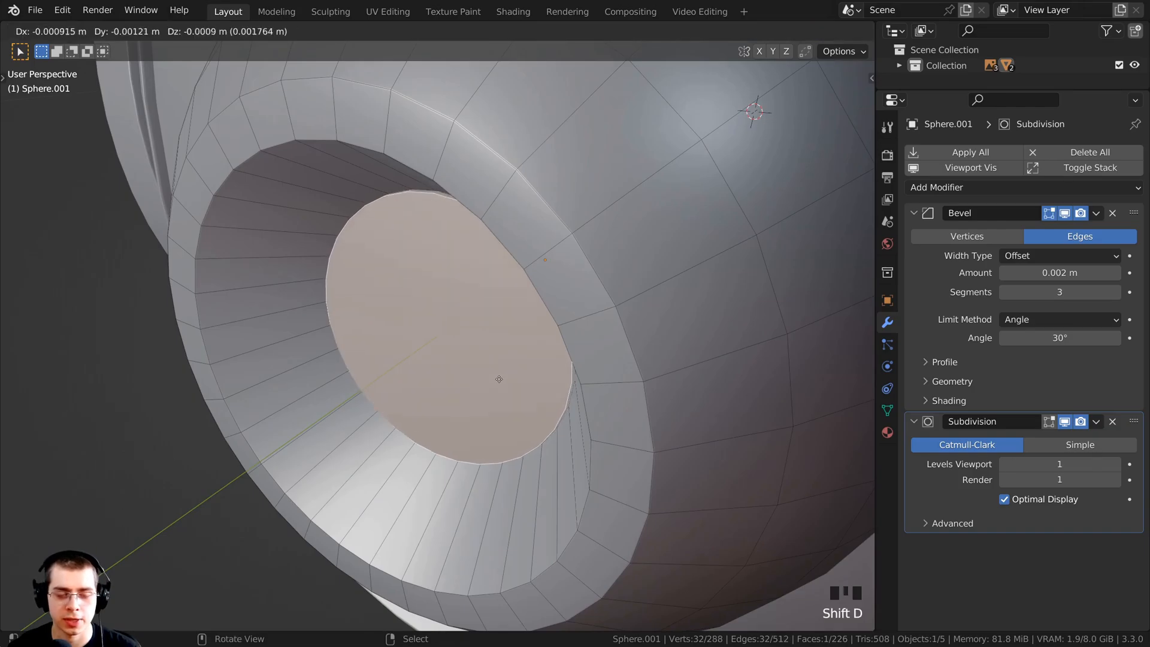
key("y")
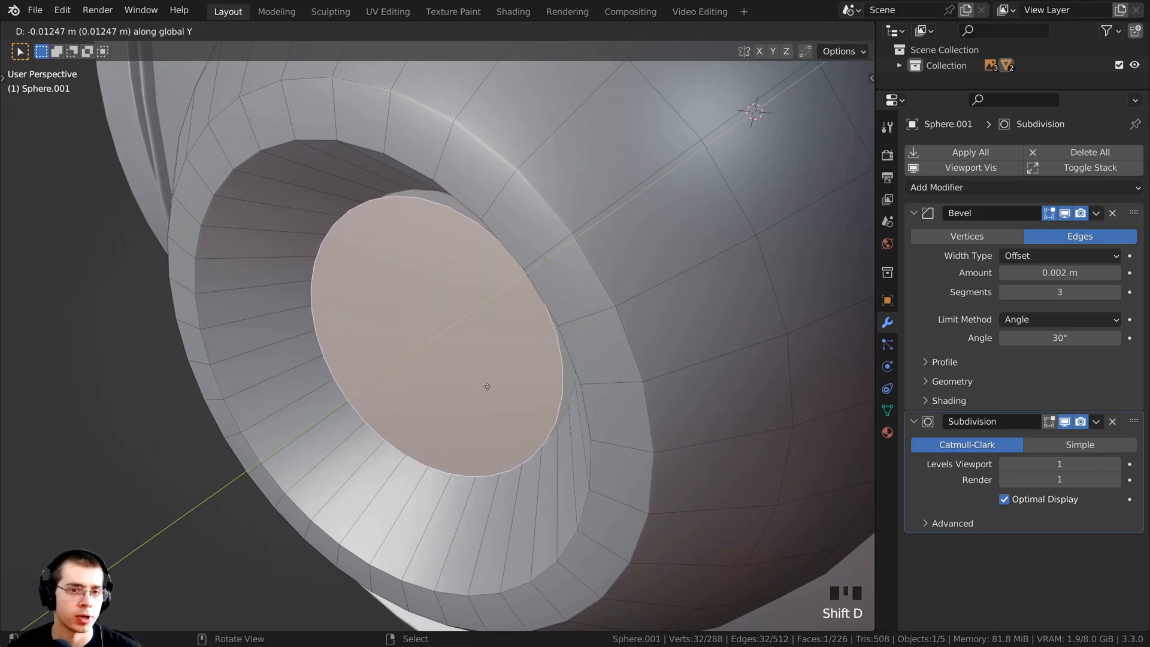
left_click(484, 389)
middle_click_drag(504, 380, 643, 344)
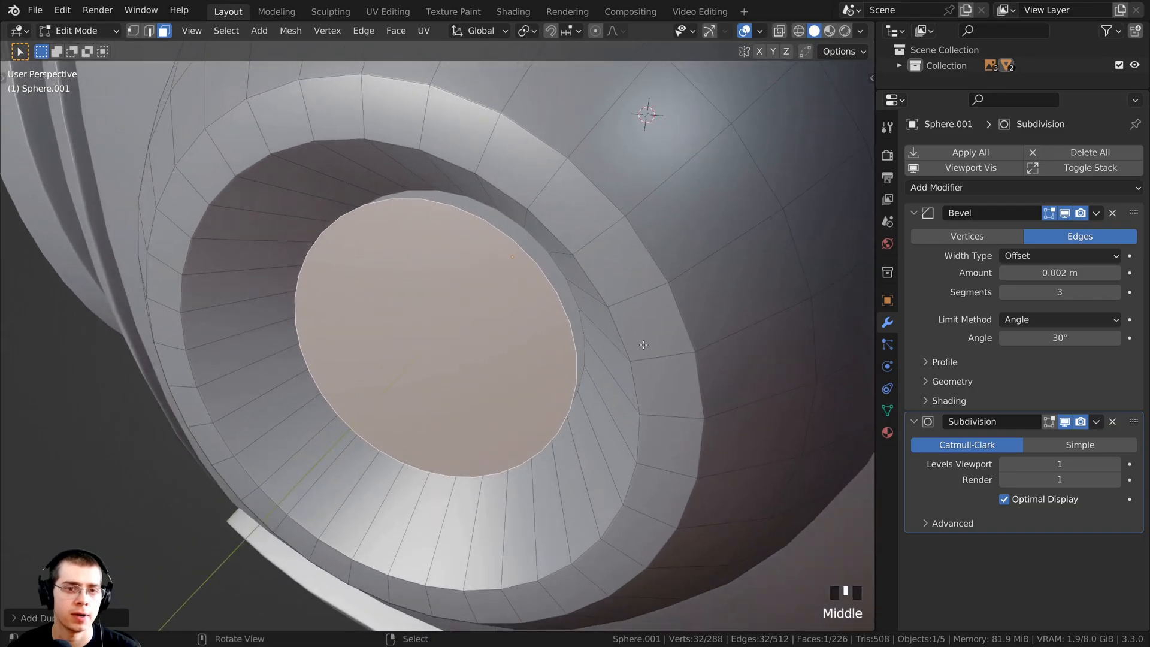
Scale the duplicated circular face down to about 0.94.
key("s")
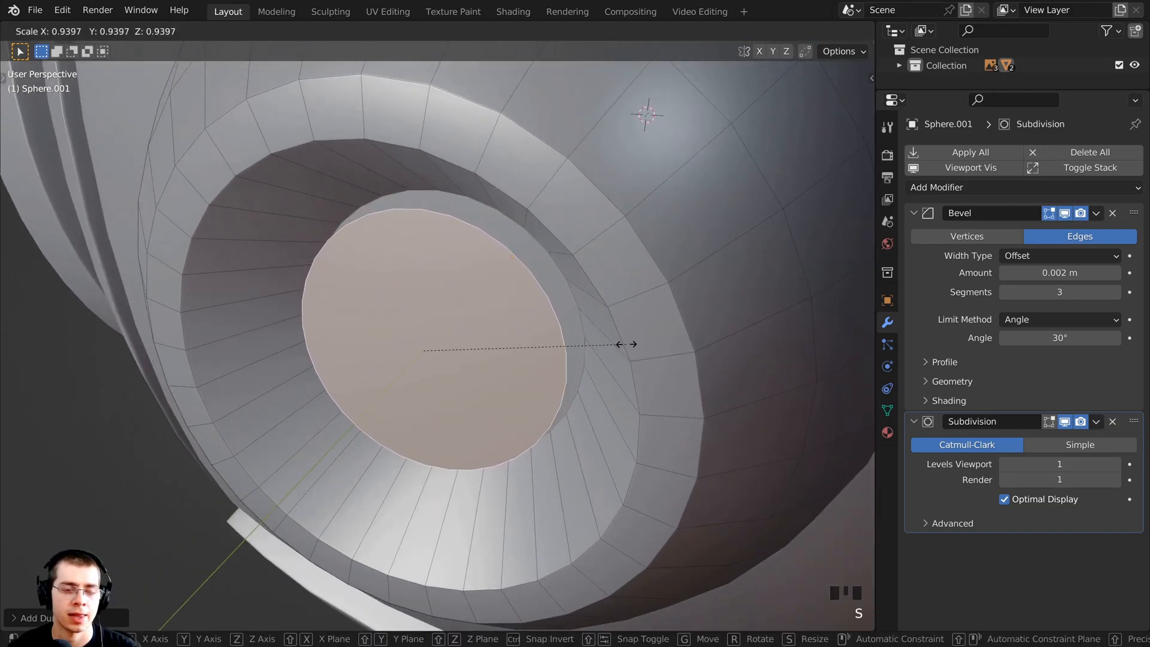
left_click(626, 345)
scroll(626, 344, "down", 2)
middle_click_drag(625, 344, 556, 358)
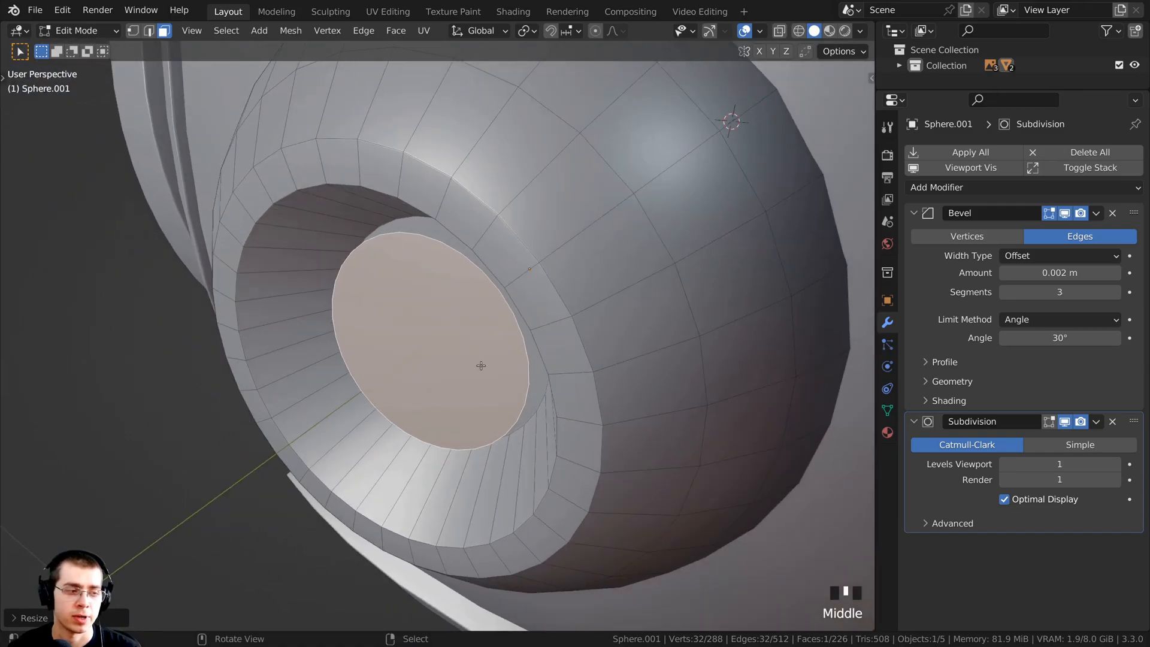
middle_click_drag(481, 365, 482, 366)
Extrude the duplicated circular face backward into the recess to give it thickness, then delete the extruded rear face.
key("e")
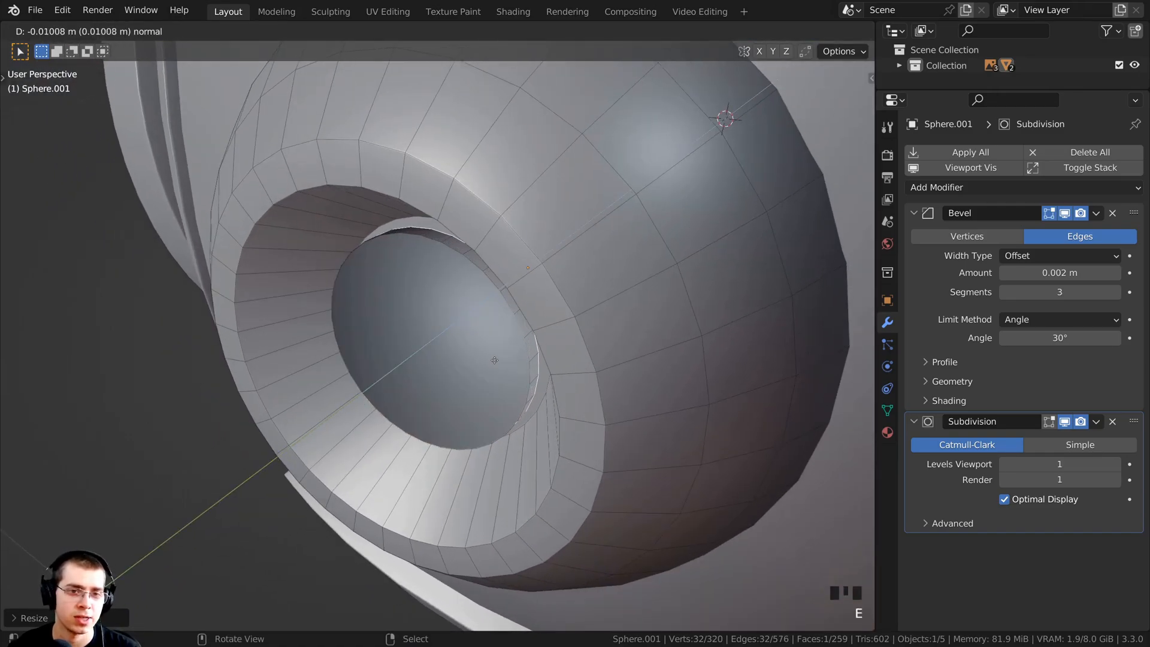
left_click(510, 355)
middle_click_drag(511, 355, 544, 308)
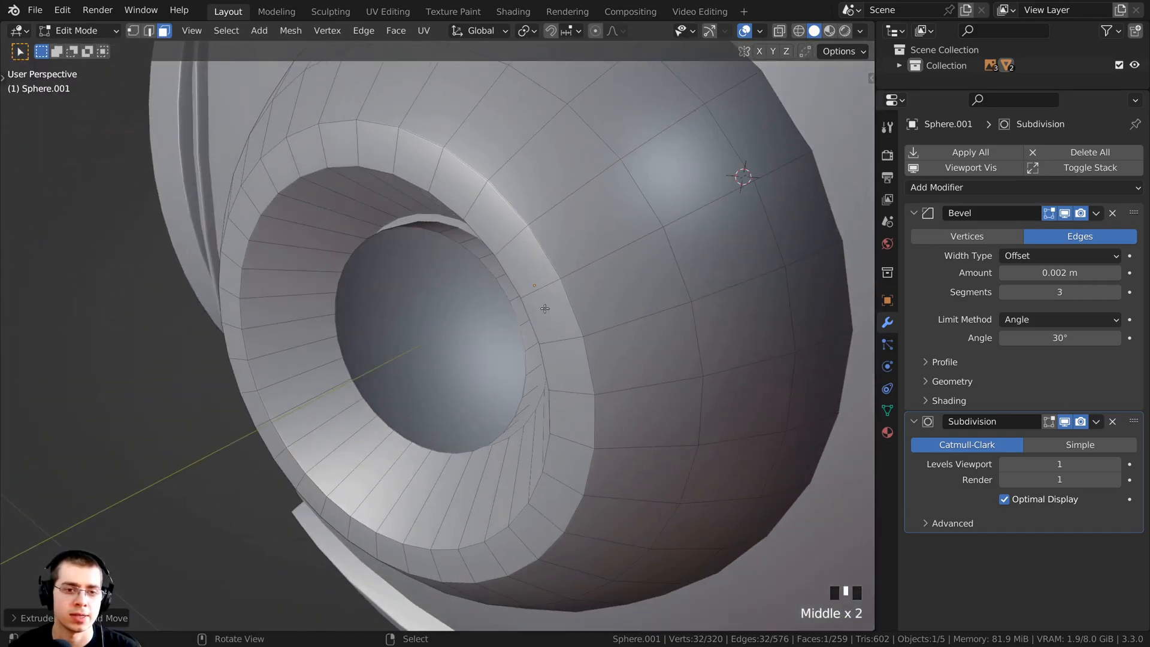
key("x")
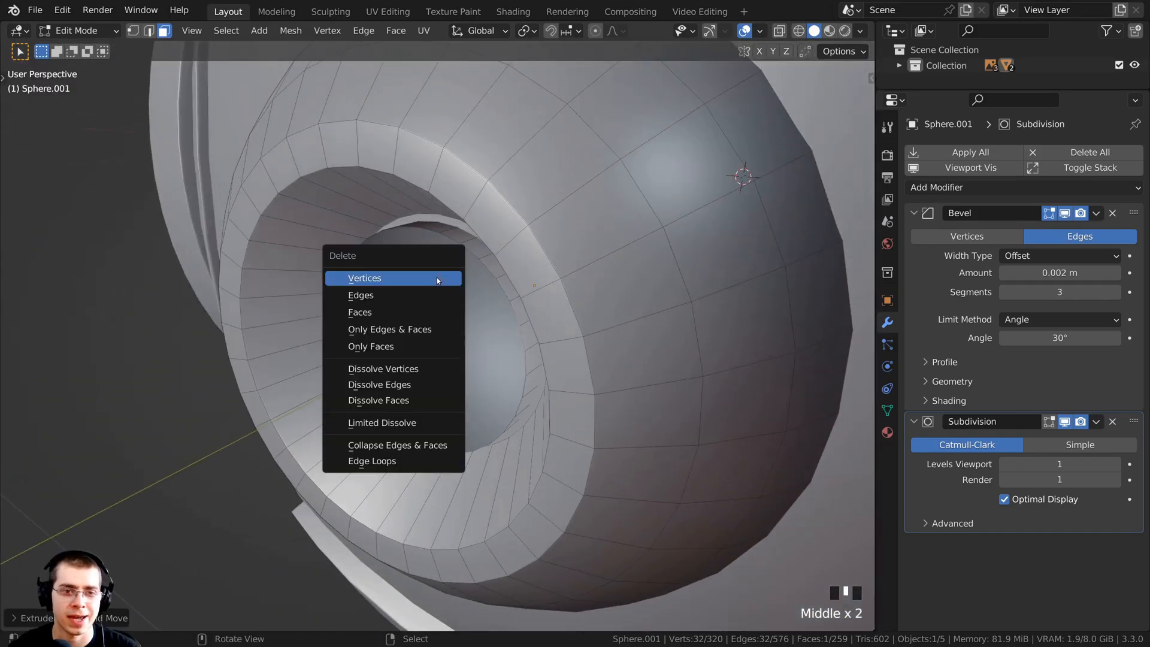
left_click(393, 308)
mouse_move(402, 328)
middle_mouse_down()
mouse_move(469, 293)
mouse_move(459, 332)
mouse_move(503, 193)
mouse_move(467, 231)
mouse_move(392, 254)
mouse_move(371, 246)
middle_mouse_up()
Recalculate the normals of the housing's whole mesh and check the shading in Object Mode.
key("a")
key("shift+n")
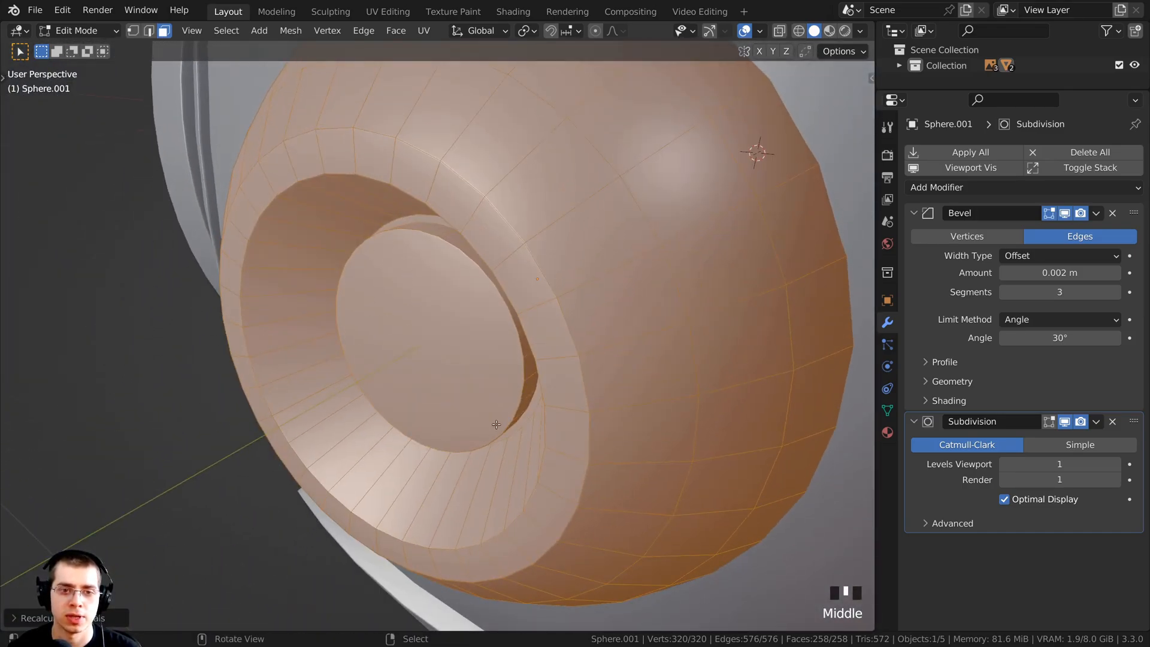
key("Tab")
middle_click_drag(386, 354, 416, 346)
key("Tab")
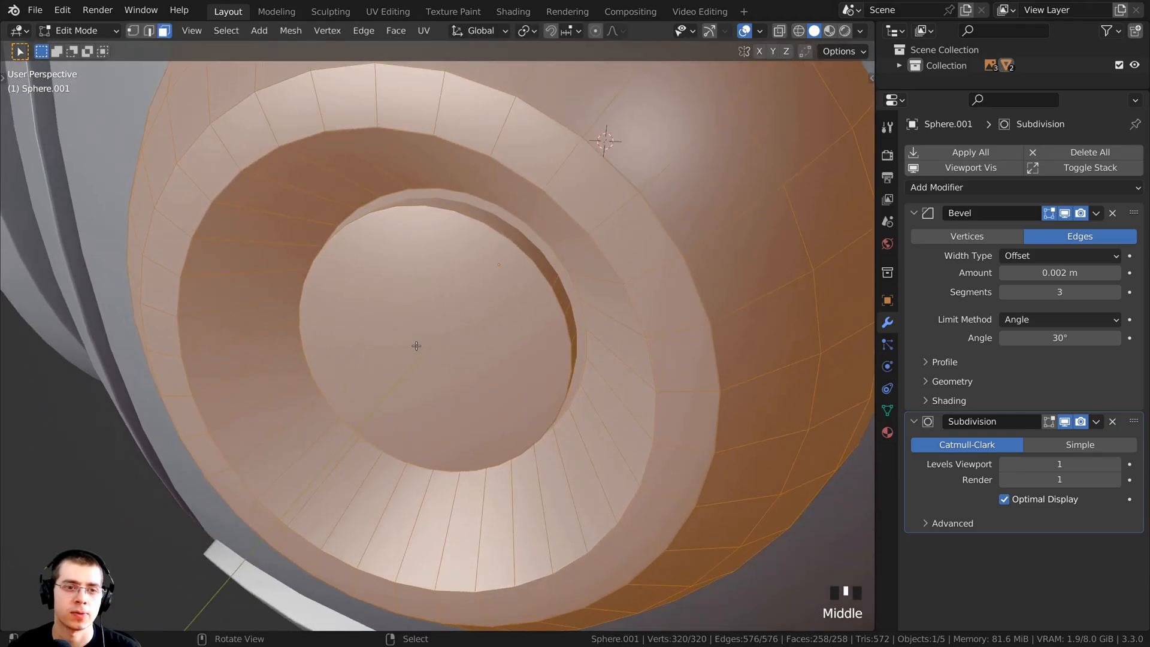
scroll(436, 314, "down", 1)
Duplicate the complete lens disc with its side faces and move the copy along Y by about -0.01 m.
right_click(436, 310)
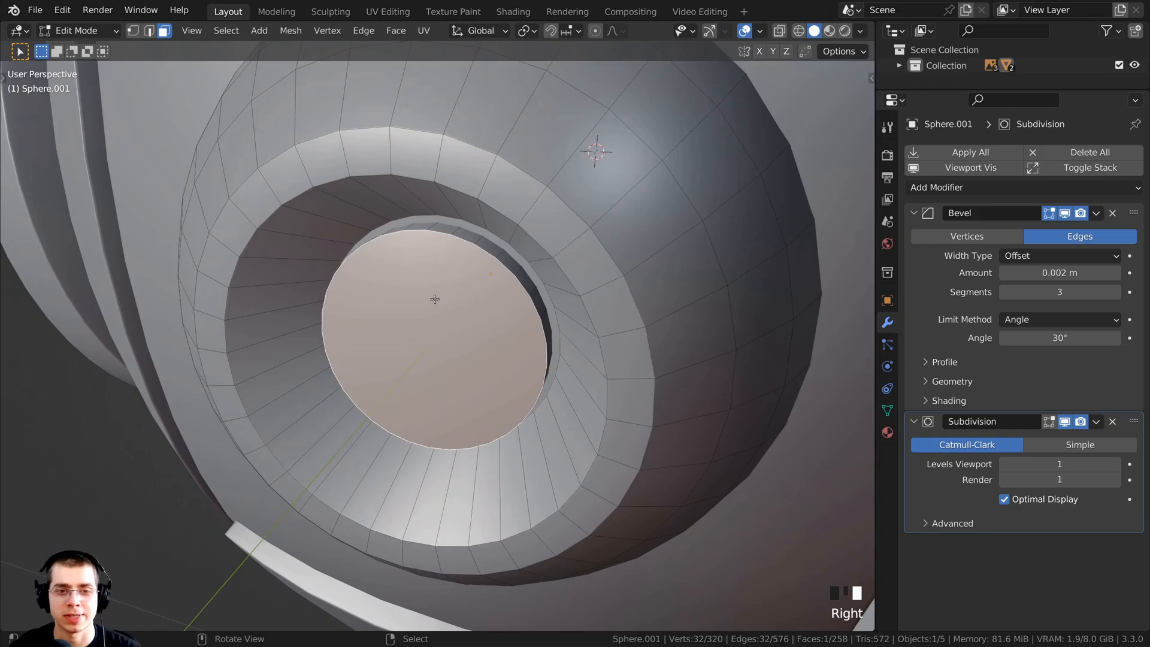
key("l")
middle_click_drag(527, 311, 469, 309)
middle_click_drag(370, 351, 363, 357)
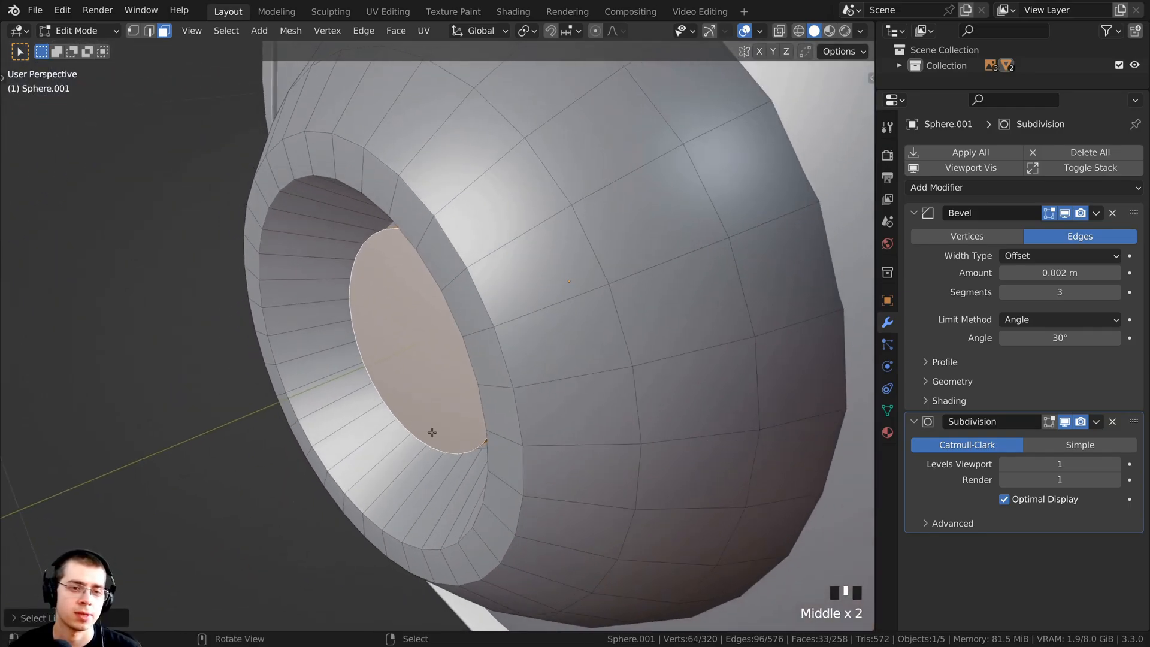
middle_click_drag(502, 375, 547, 366)
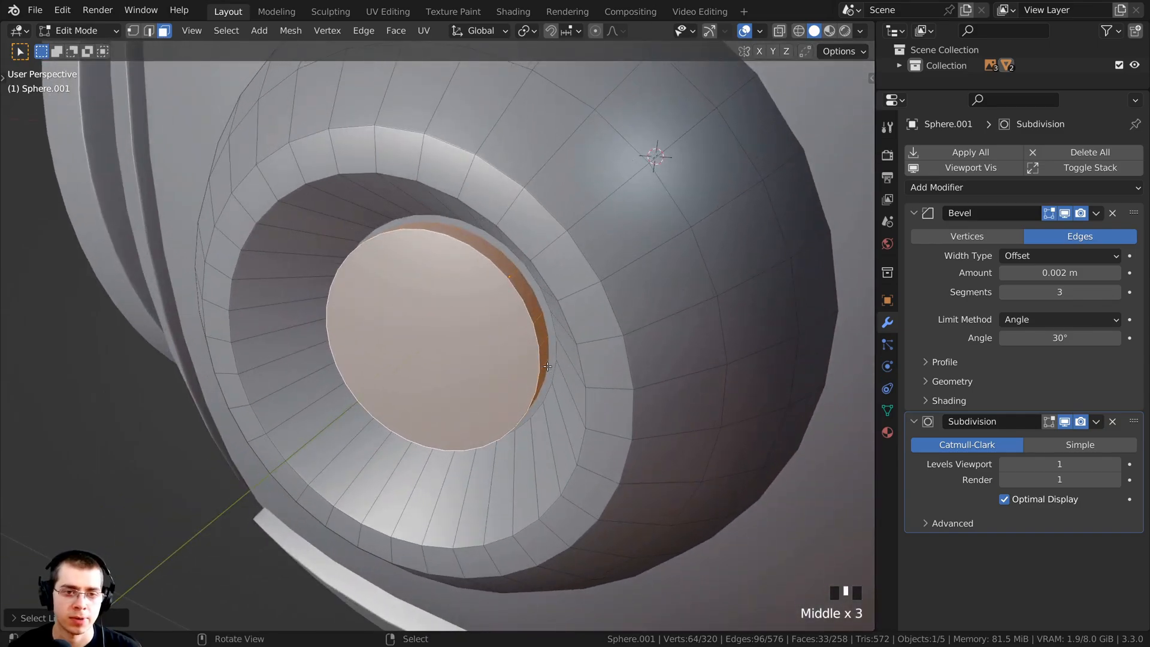
key("shift+d")
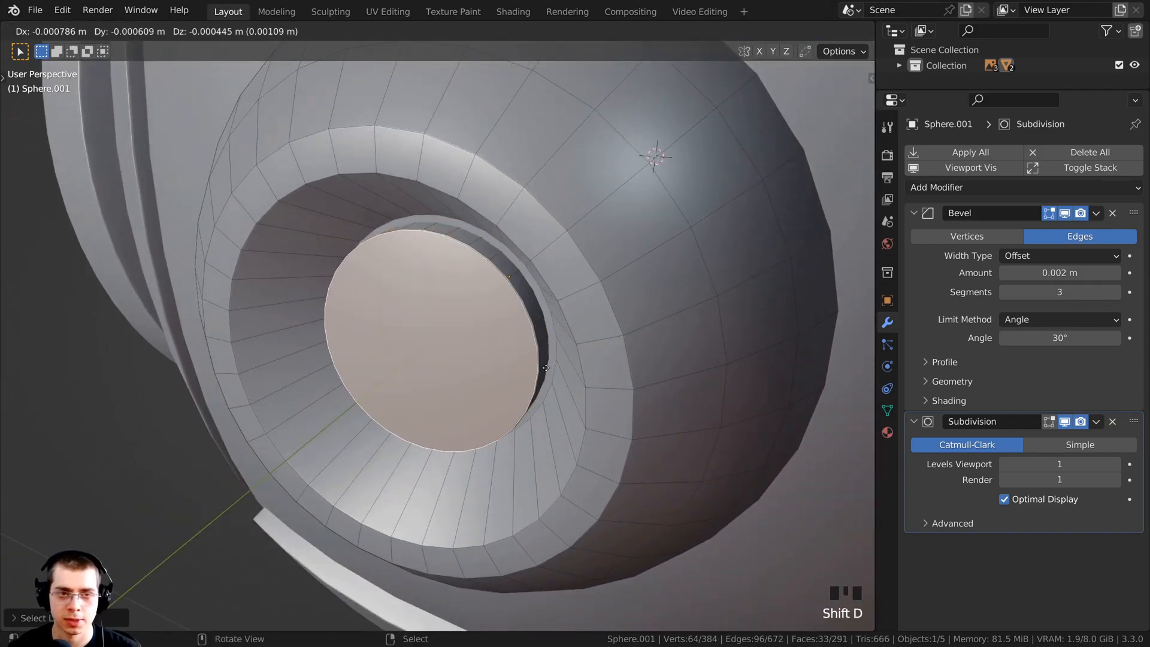
key("y")
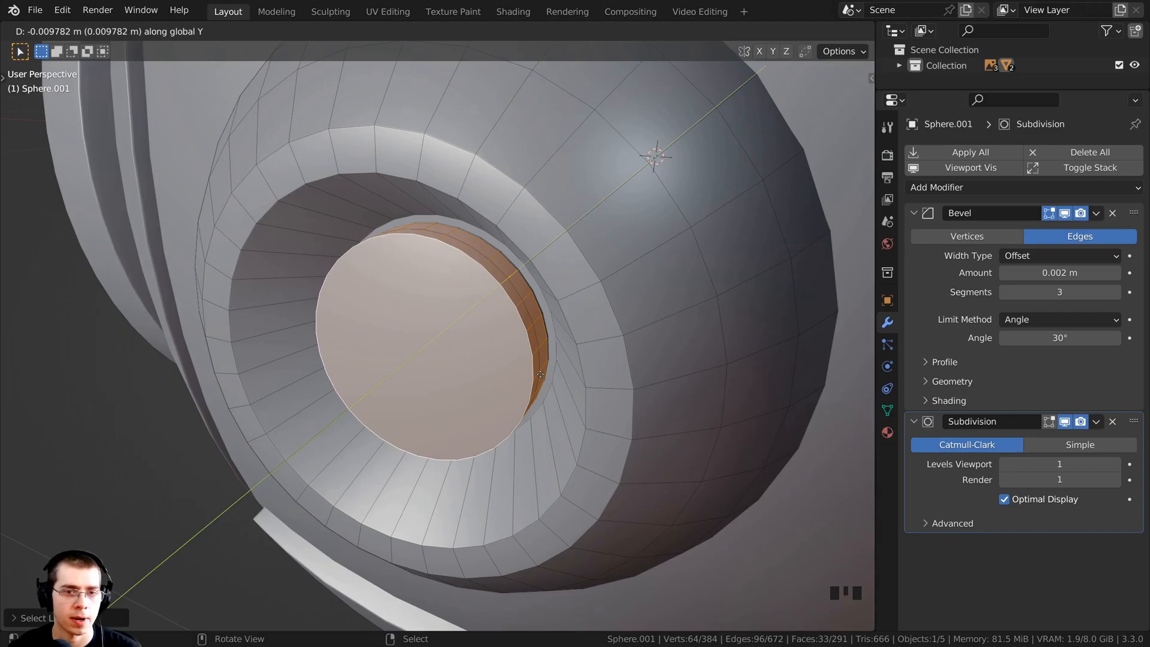
left_click(540, 374)
Scale the duplicated lens disc down to about 0.78 to leave a ring around it.
key("s")
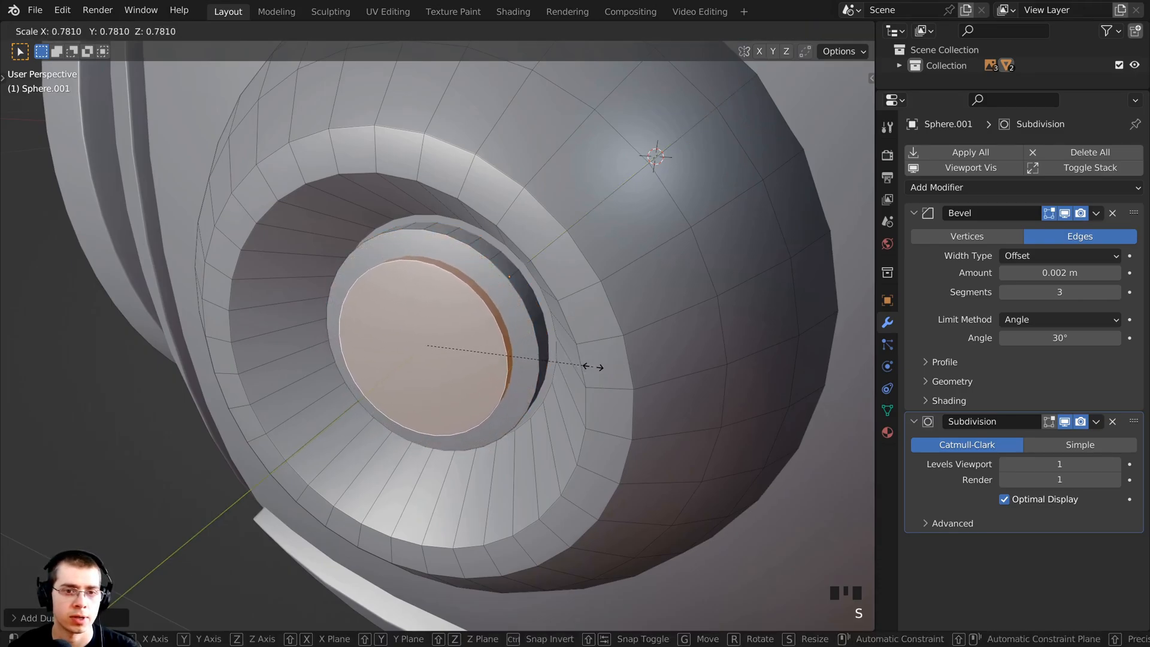
left_click(593, 366)
middle_click_drag(592, 367, 565, 388)
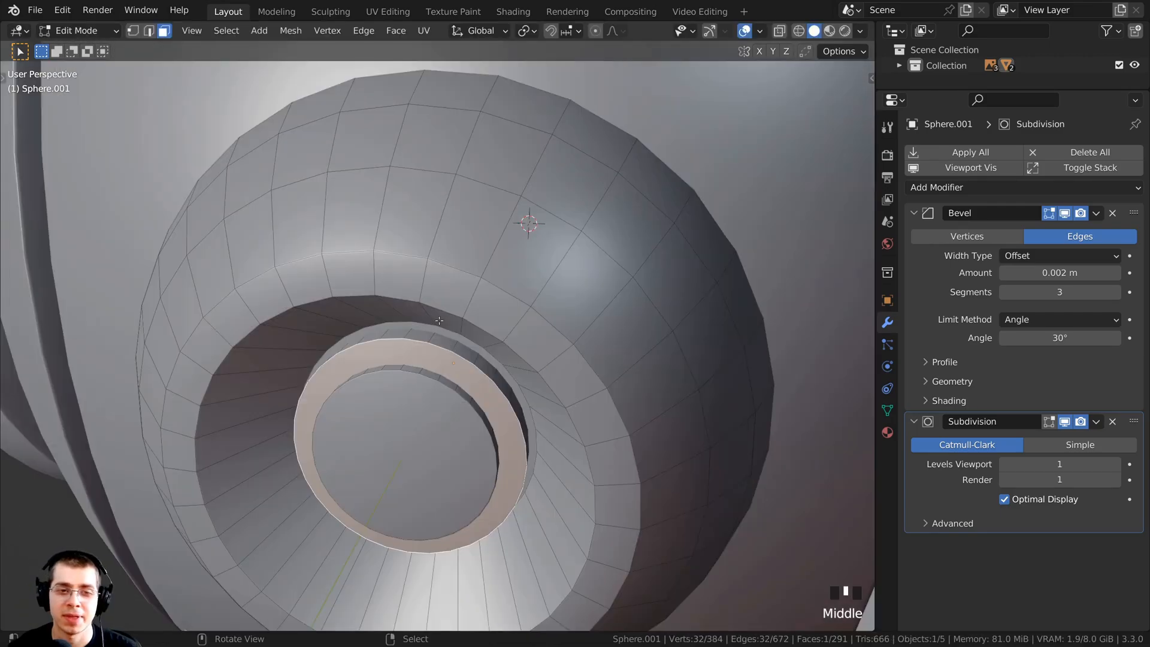
Examine the edges of the housing's rim, its outer dome and the body's groove from close up.
middle_click_drag(452, 352, 446, 341)
scroll(447, 341, "up", 1)
scroll(447, 341, "up", 1)
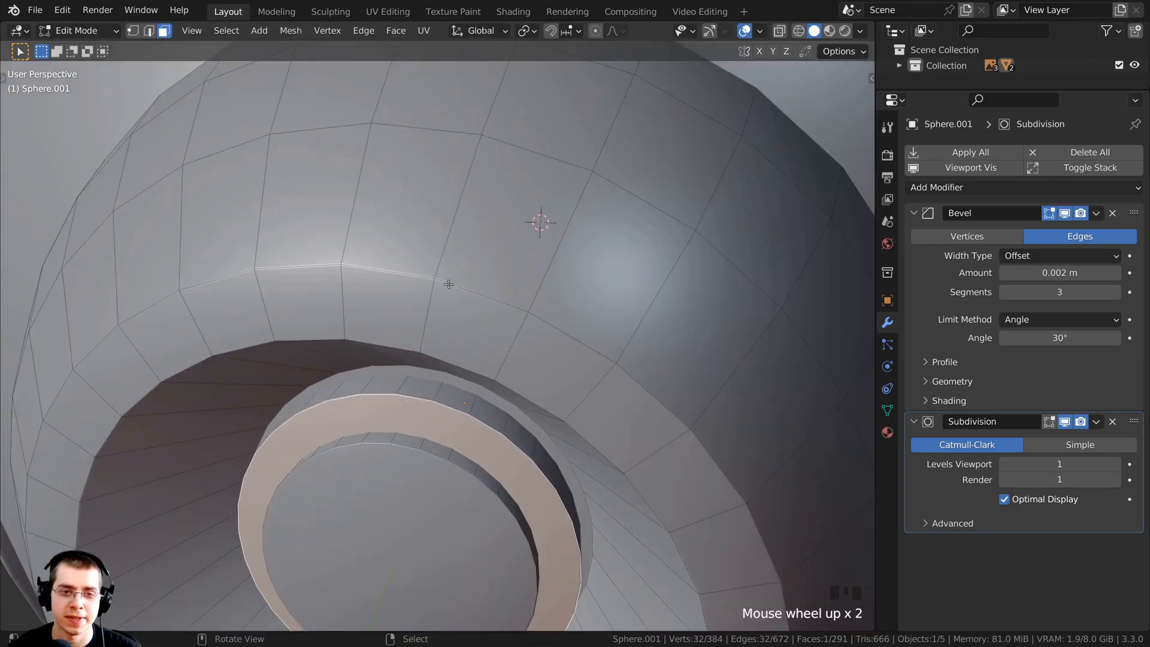
scroll(464, 283, "down", 4)
middle_click_drag(464, 283, 497, 260, "shift")
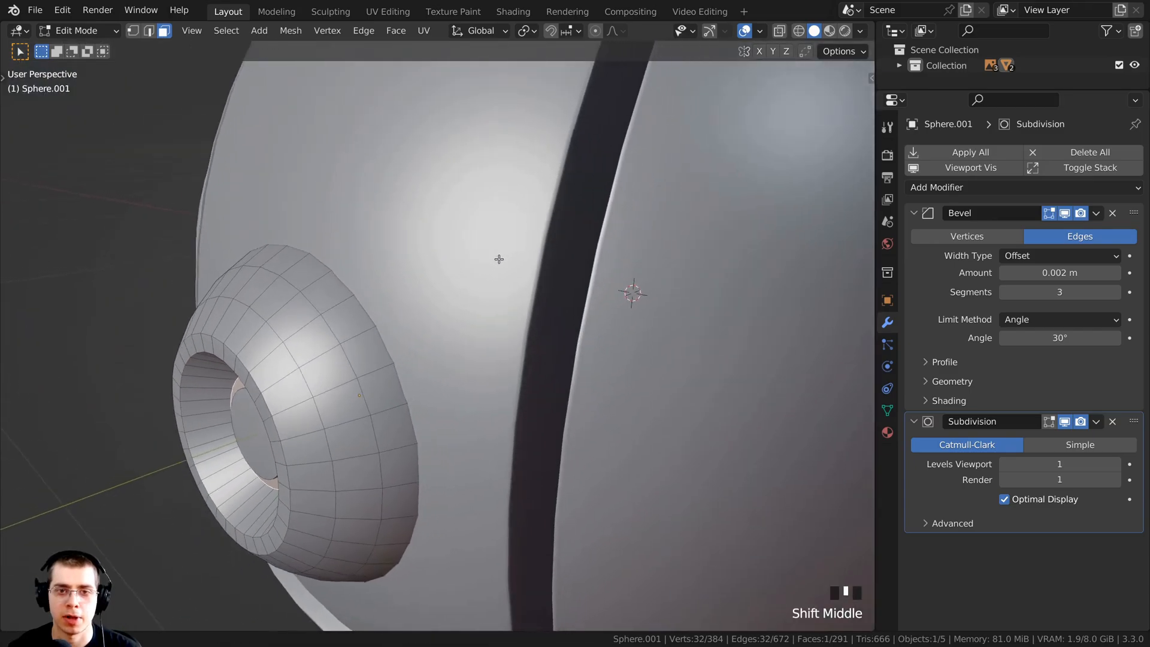
scroll(543, 324, "up", 1, "shift")
middle_click_drag(543, 323, 488, 257)
scroll(180, 347, "up", 2)
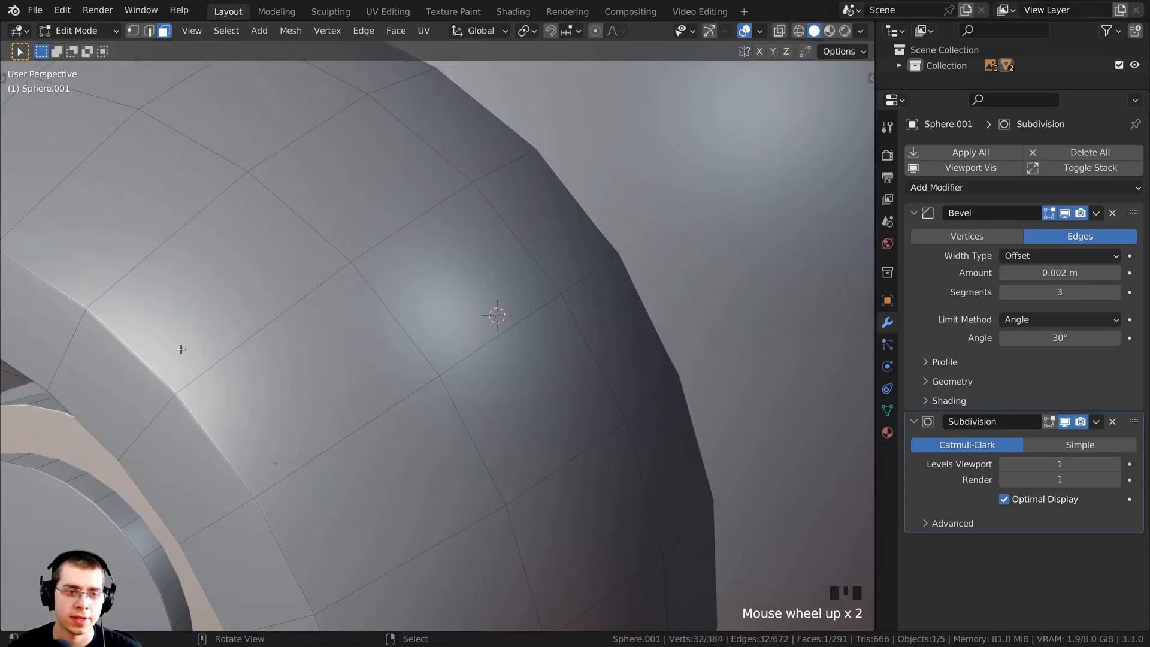
scroll(187, 416, "down", 4)
middle_click_drag(536, 293, 431, 314, "shift")
scroll(432, 313, "up", 3)
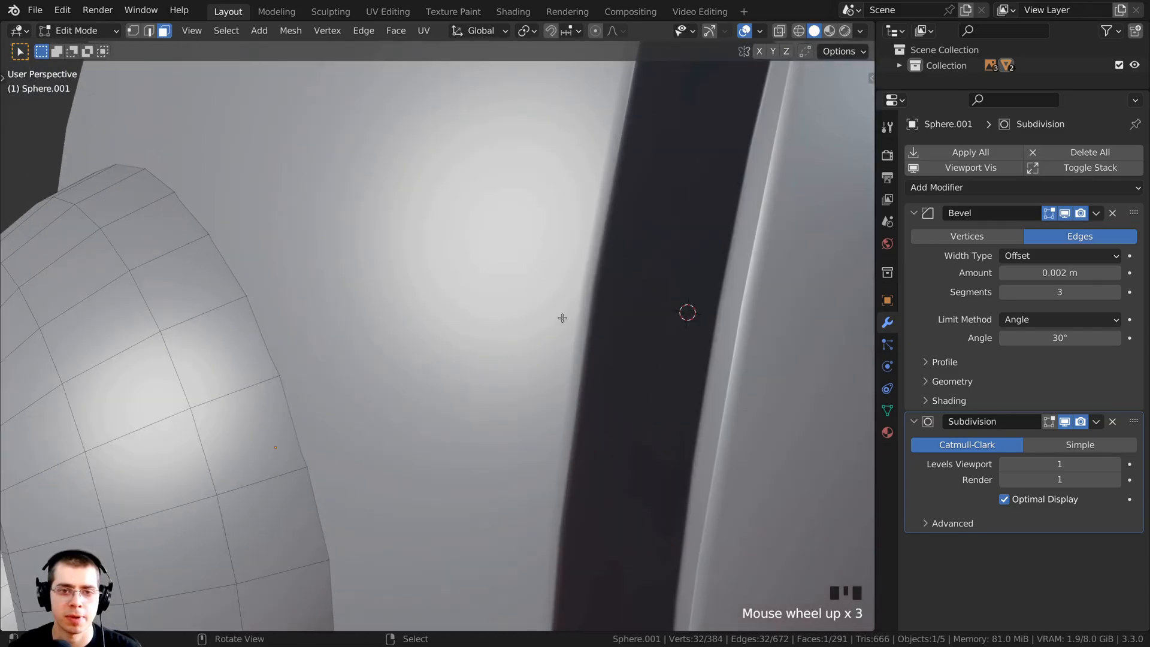
scroll(562, 318, "down", 4)
middle_click_drag(562, 318, 545, 365)
middle_click_drag(546, 366, 605, 240, "shift")
middle_click_drag(455, 204, 379, 191, "shift")
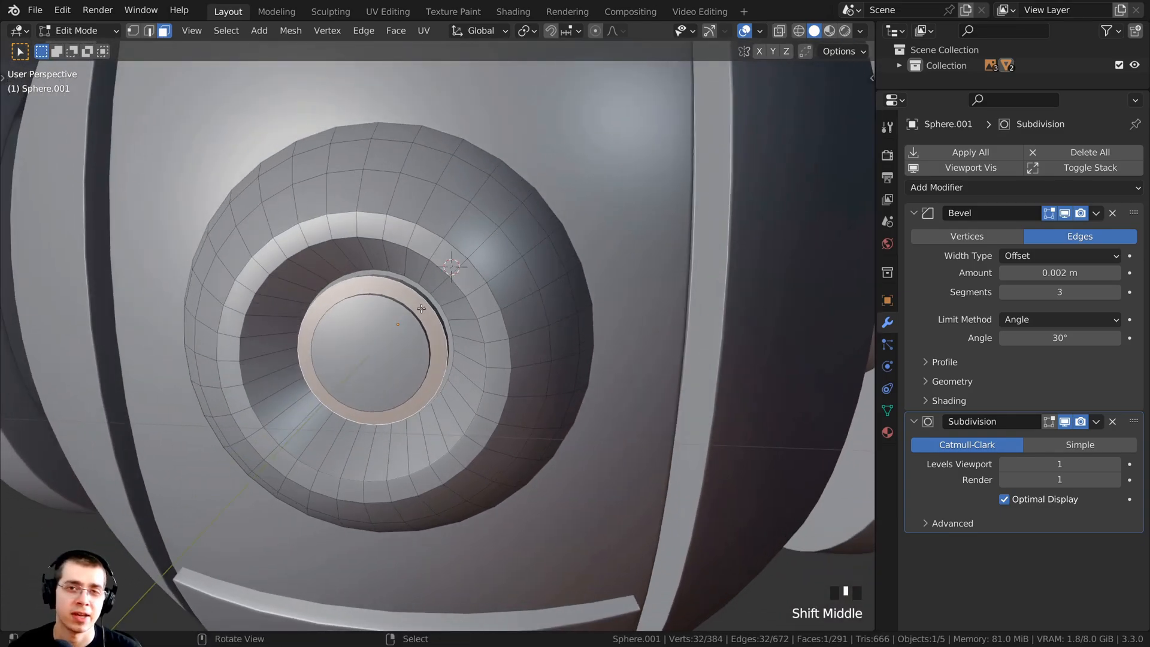
middle_click_drag(434, 320, 485, 289, "shift")
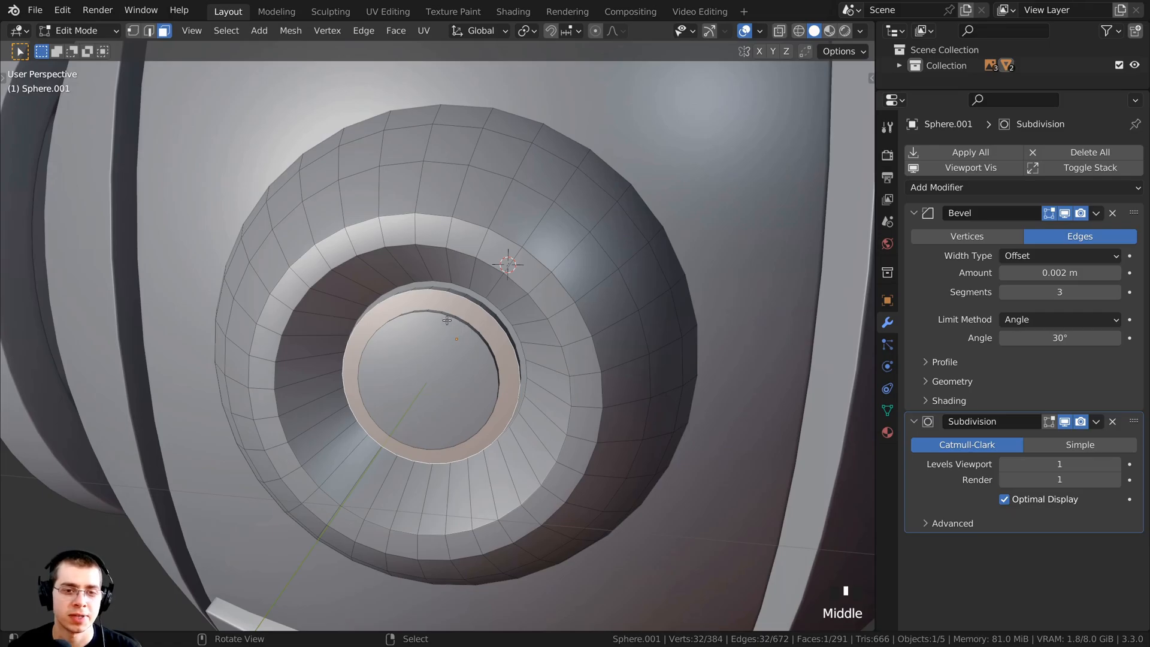
Switch the housing to Object Mode and apply its scale.
key("Tab")
scroll(465, 282, "down", 2)
middle_click_drag(465, 282, 436, 294, "shift")
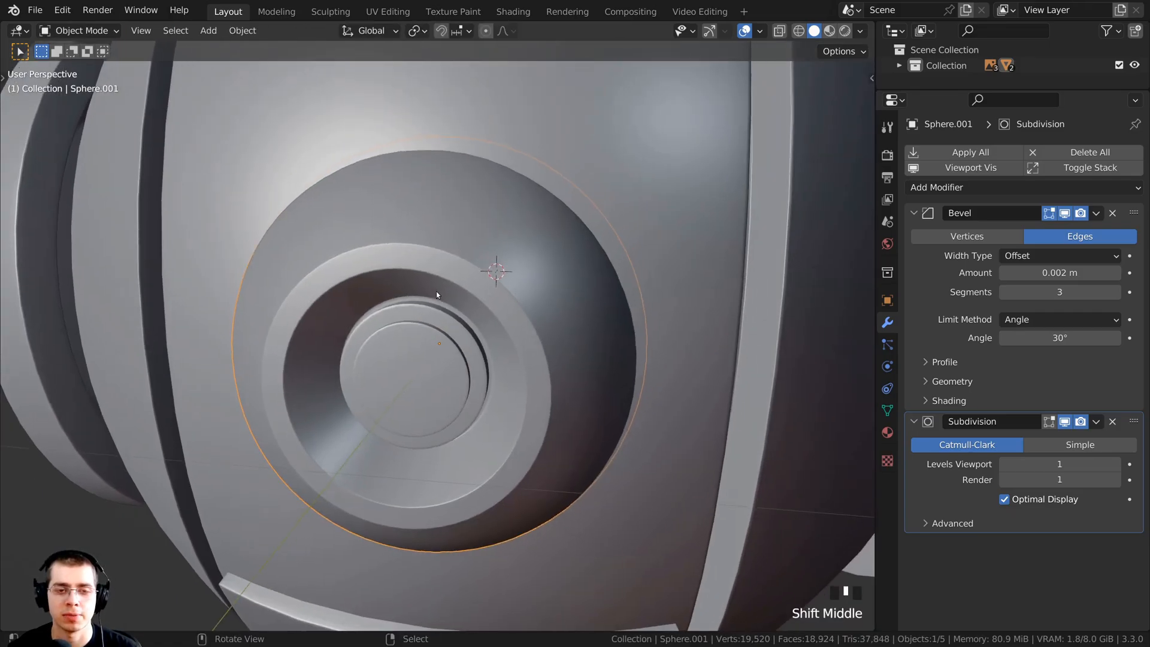
key("ctrl+a")
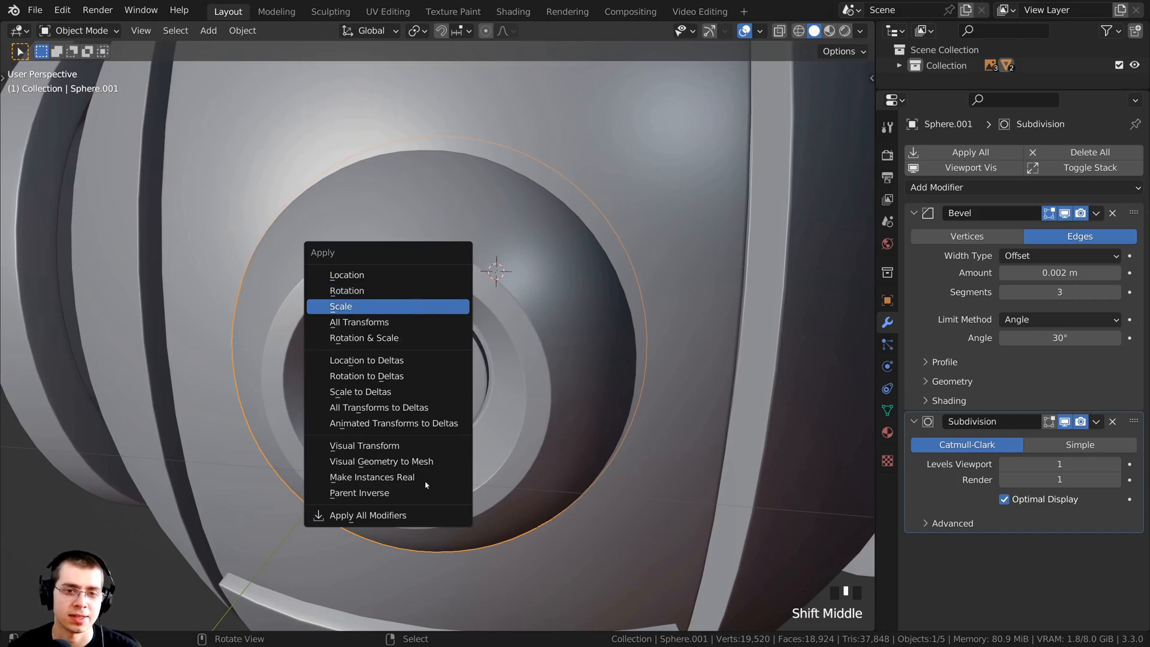
left_click(416, 301)
Examine the bevelled edges of the housing's rim, recess and lens discs from several angles and close up.
middle_click_drag(473, 383, 541, 344)
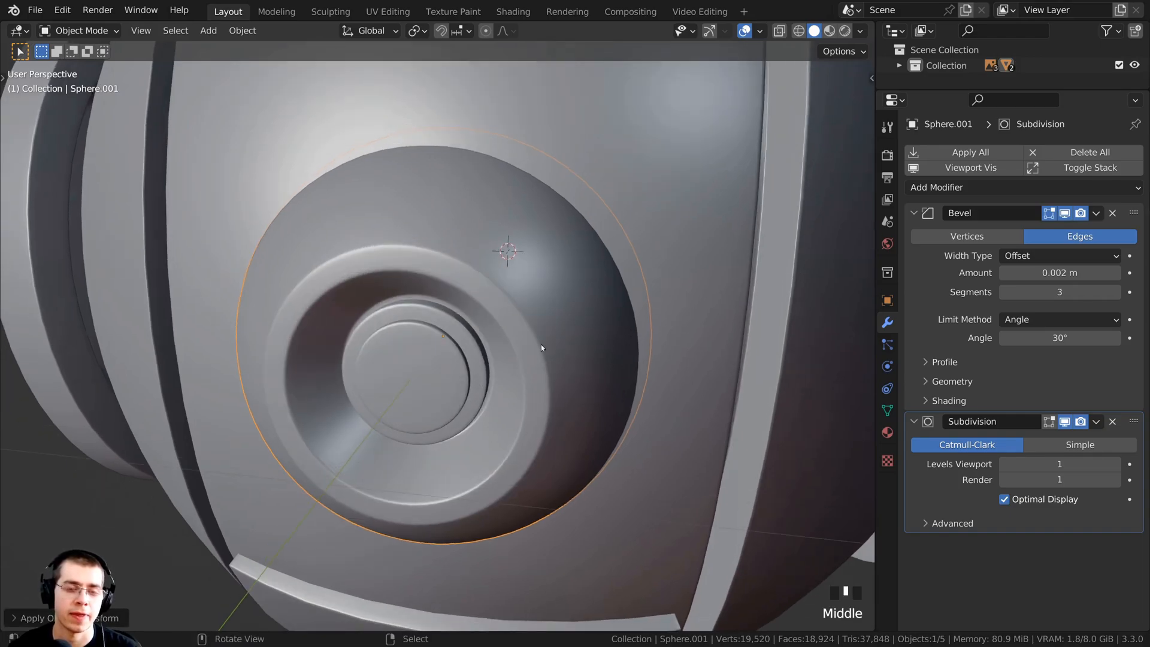
scroll(608, 462, "down", 3)
middle_click_drag(608, 462, 541, 464)
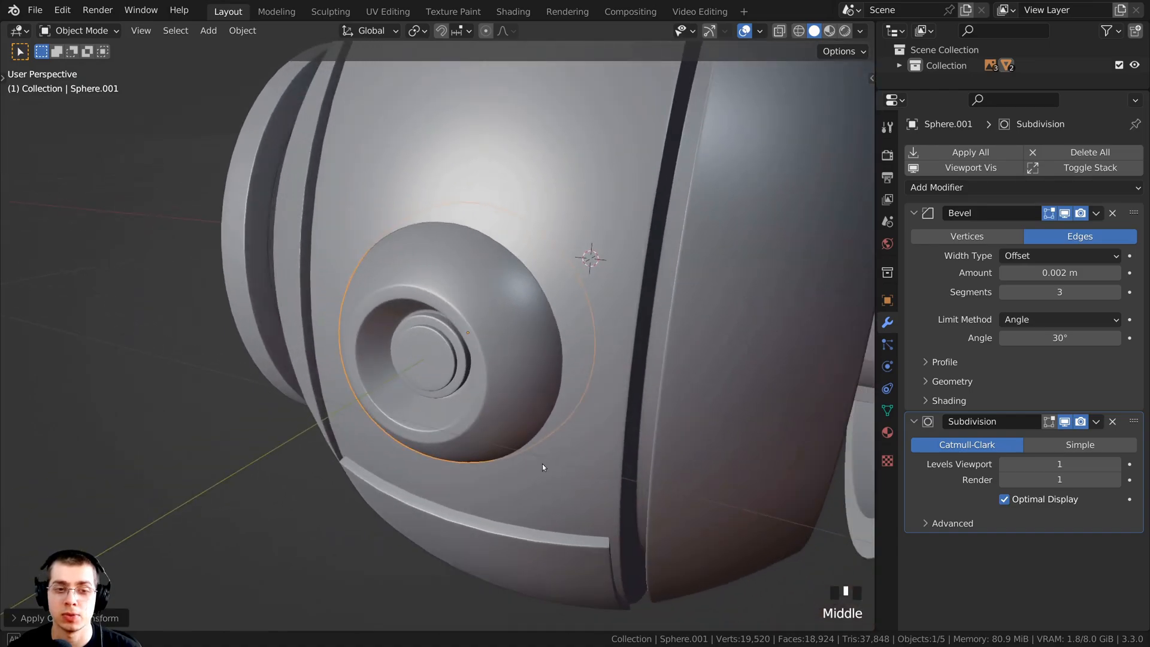
scroll(543, 464, "up", 6)
scroll(442, 335, "up", 2, "shift")
scroll(422, 293, "up", 2)
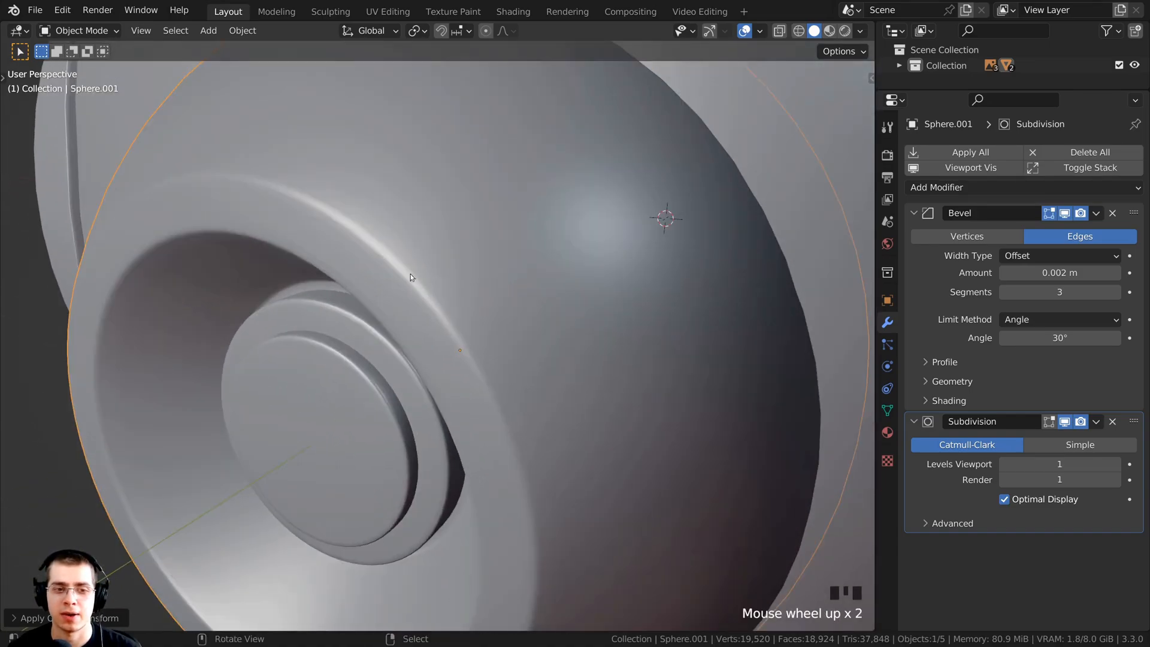
scroll(449, 323, "down", 5)
mouse_move(459, 339)
middle_mouse_down()
mouse_move(537, 339)
mouse_move(521, 316)
mouse_move(531, 337)
mouse_move(557, 310)
mouse_move(503, 326)
mouse_move(542, 354)
mouse_move(450, 323)
middle_mouse_up()
scroll(552, 301, "up", 2)
Return to Edit Mode on the housing with nothing selected and snap the 3D cursor to the world origin.
key("Tab")
key("a")
scroll(536, 350, "down", 3)
scroll(448, 321, "up", 4)
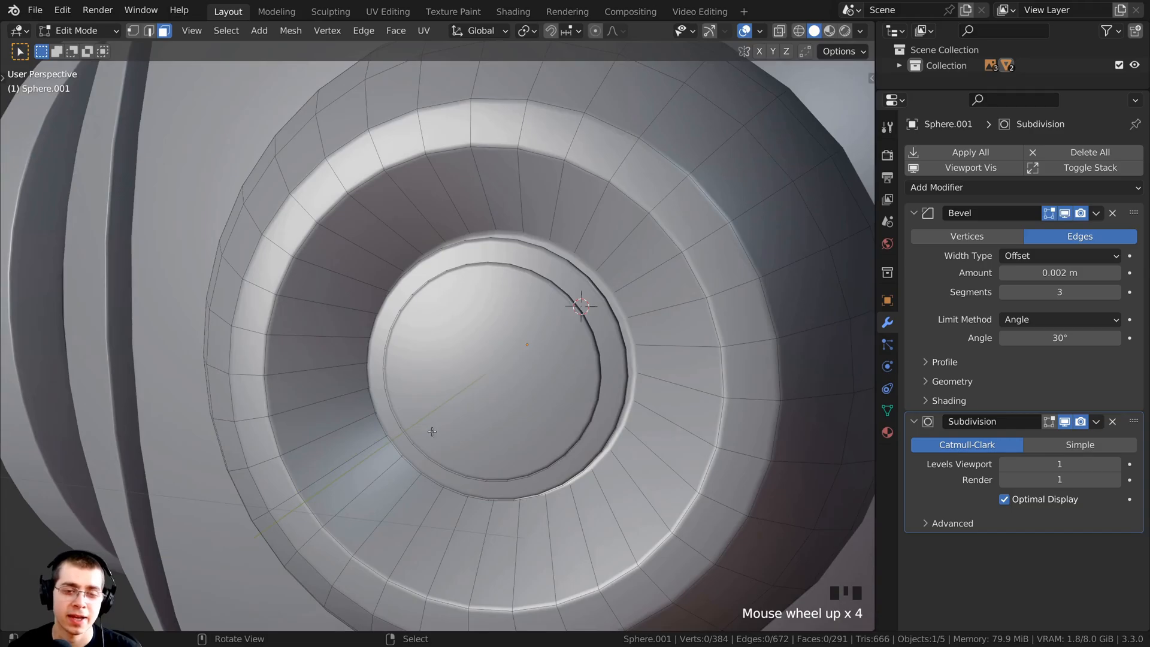
scroll(484, 355, "down", 2)
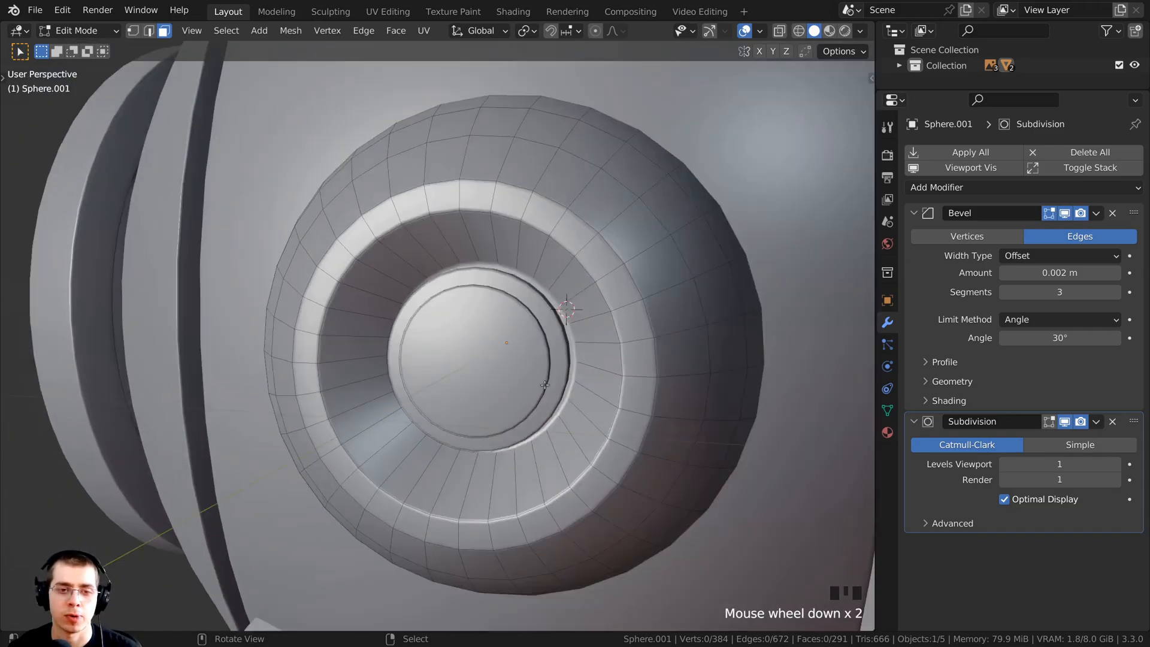
middle_click_drag(483, 354, 572, 407)
scroll(574, 409, "down", 1)
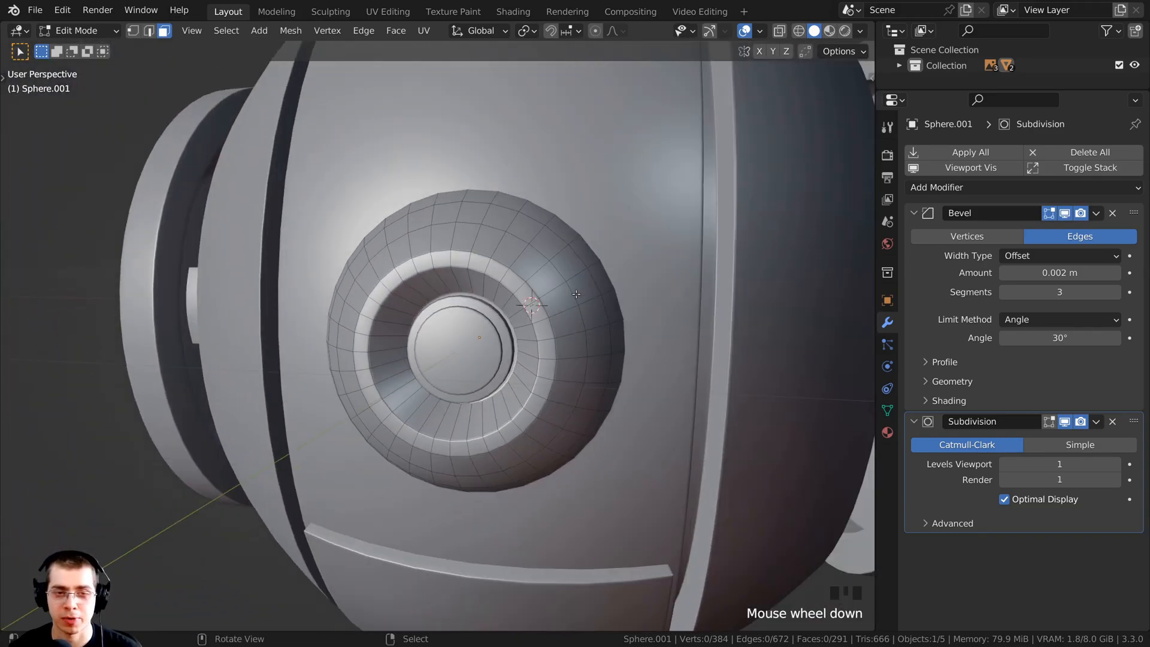
key("shift+s")
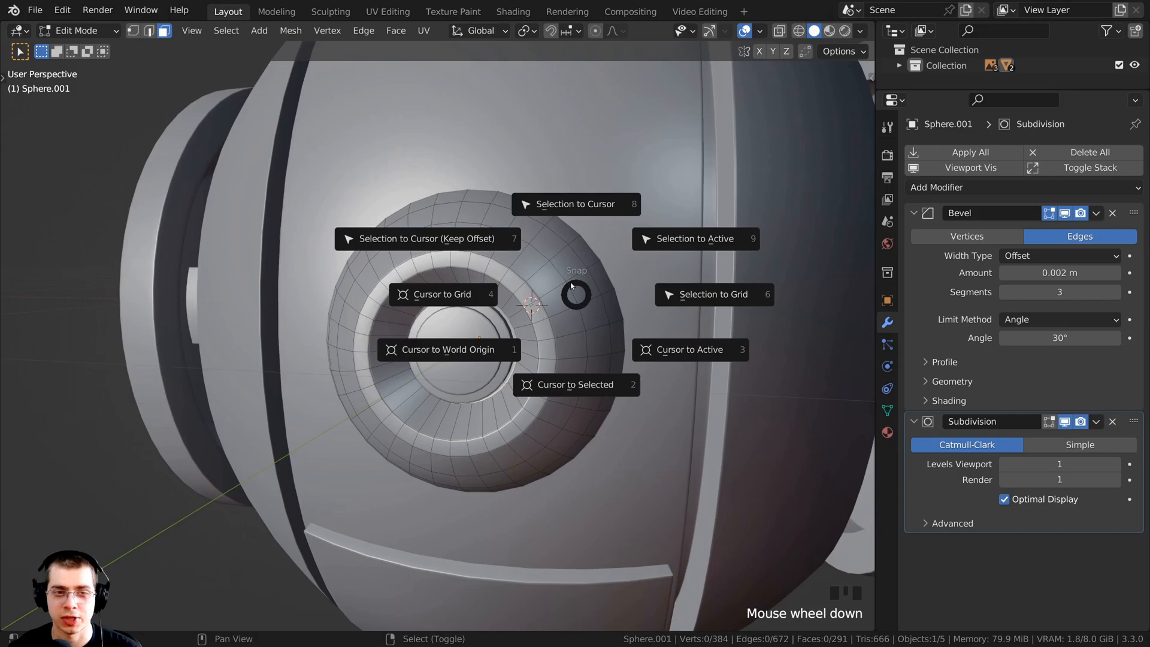
left_click(475, 362)
Add a UV sphere to the housing's mesh at the world origin.
scroll(474, 362, "down", 4)
middle_click_drag(474, 362, 594, 262)
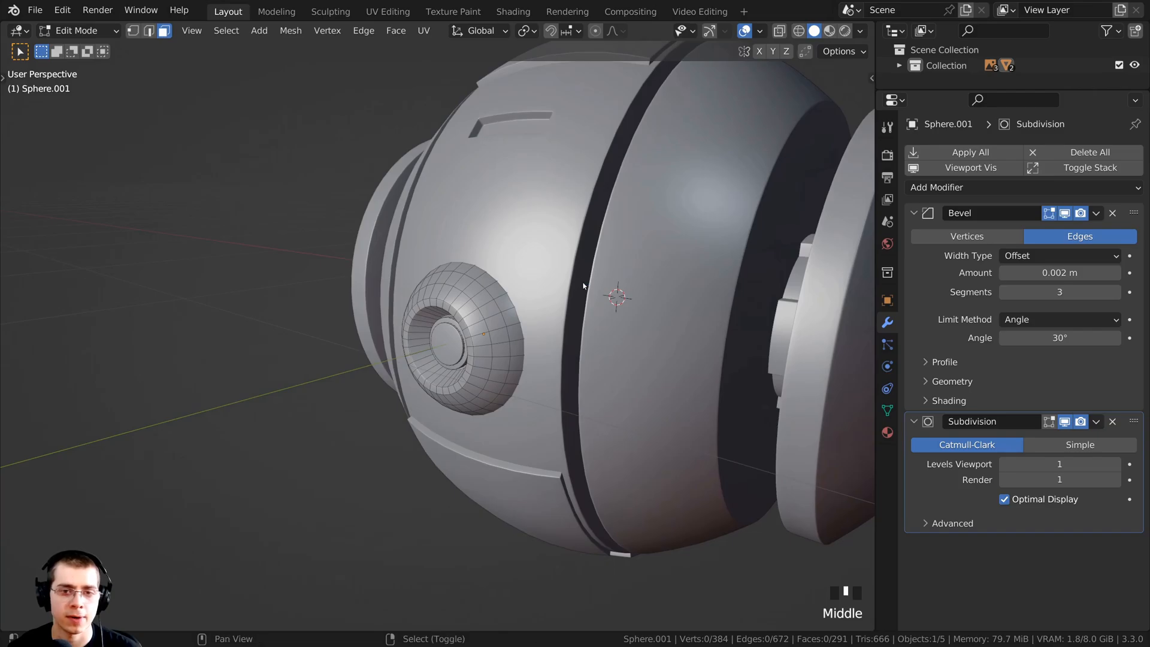
key("shift+a")
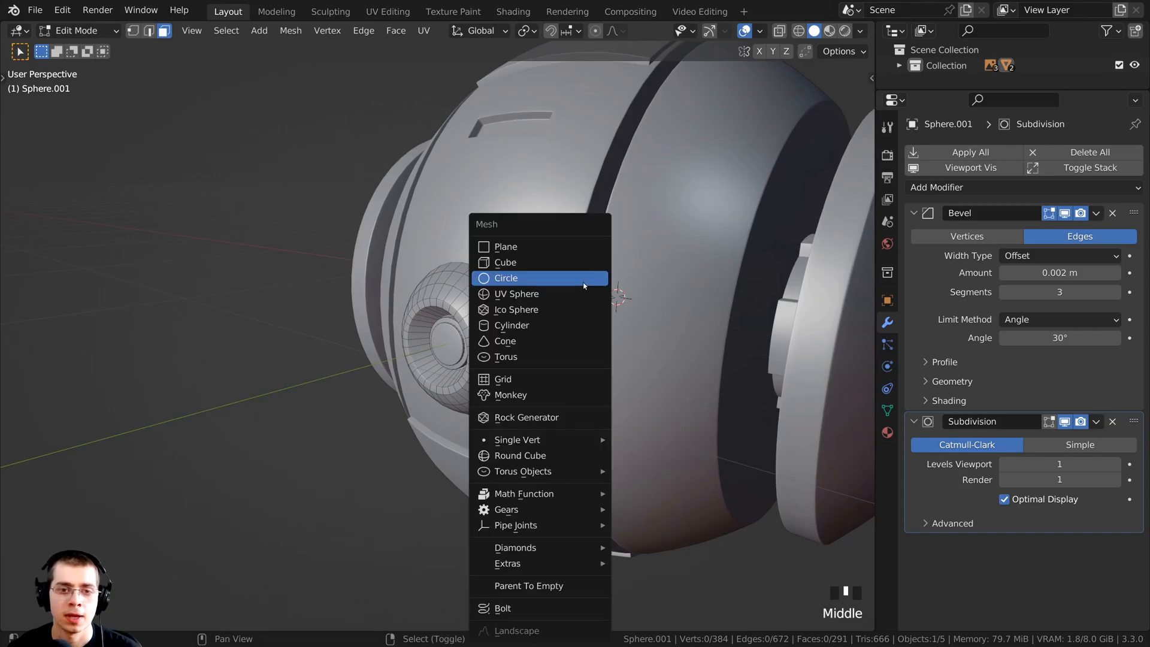
left_click(506, 295)
key("shift+a")
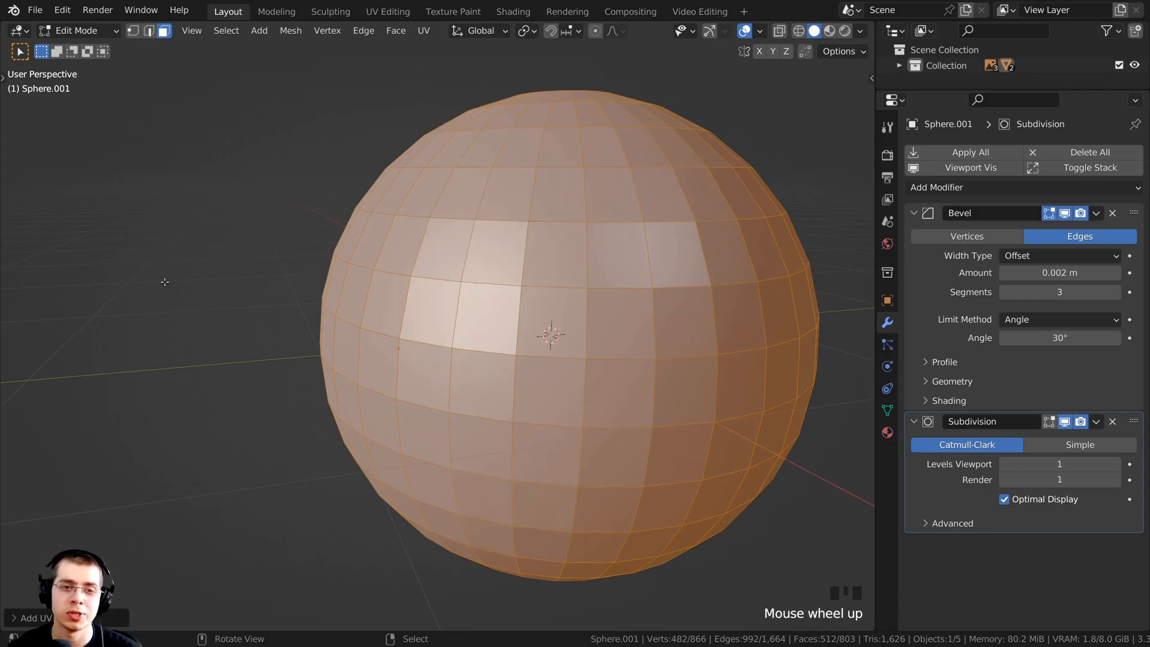
Scale the UV sphere down to about 0.45 and move it along negative Y out in front of the housing.
middle_click_drag(476, 338, 566, 445)
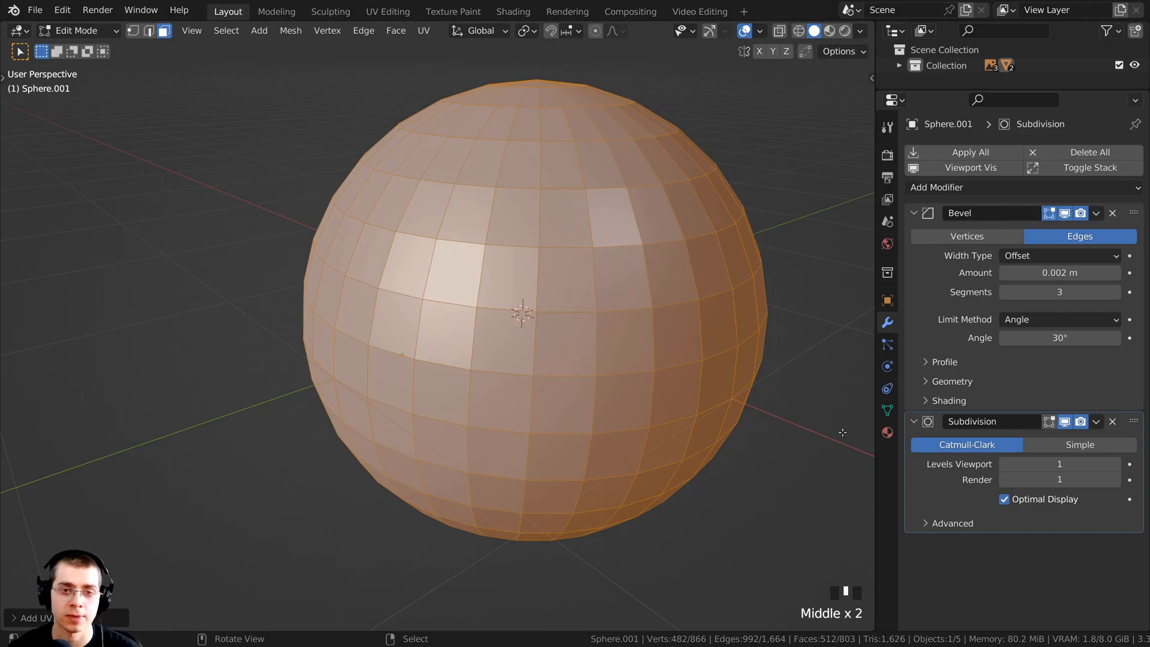
key("s")
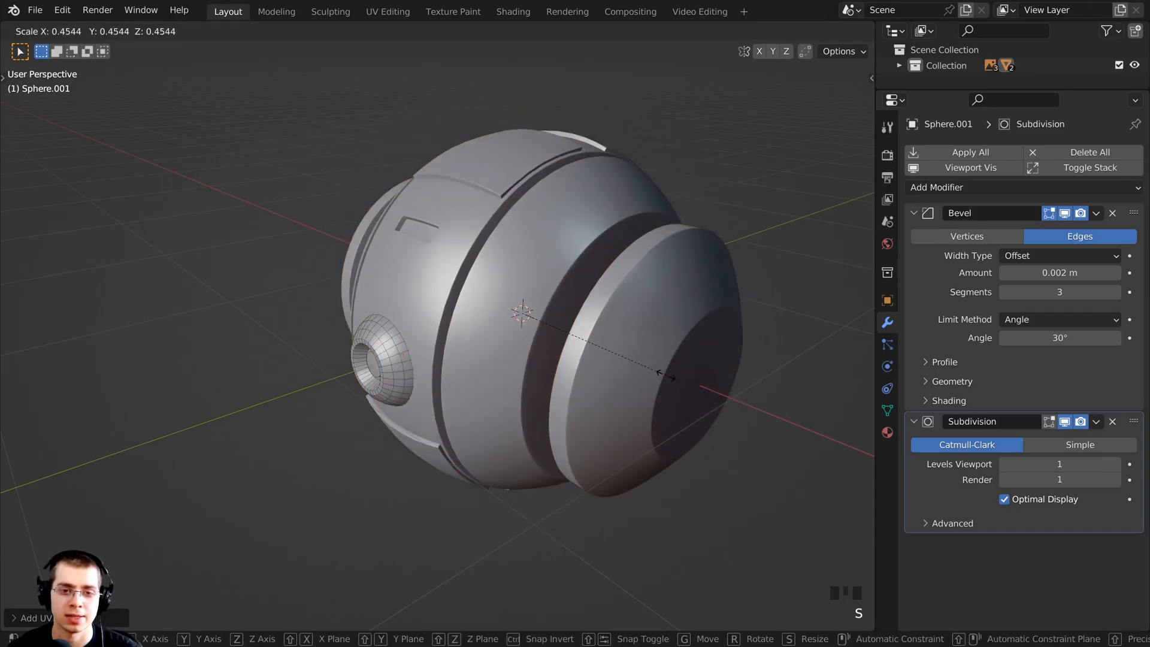
left_click(665, 375)
key("g")
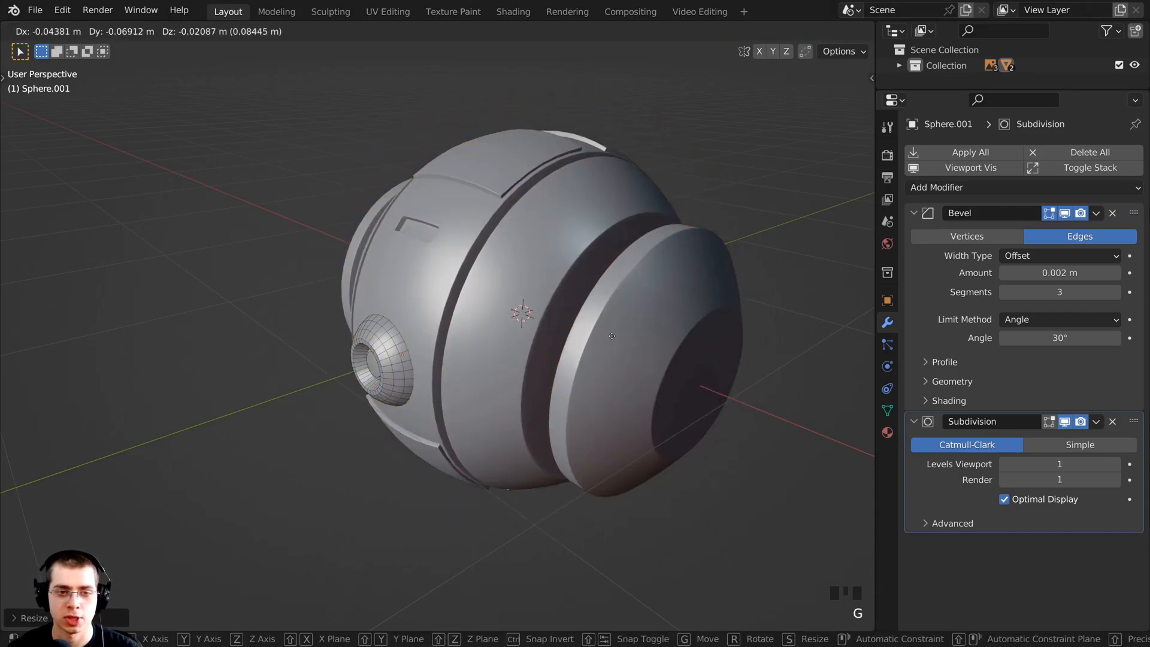
key("y")
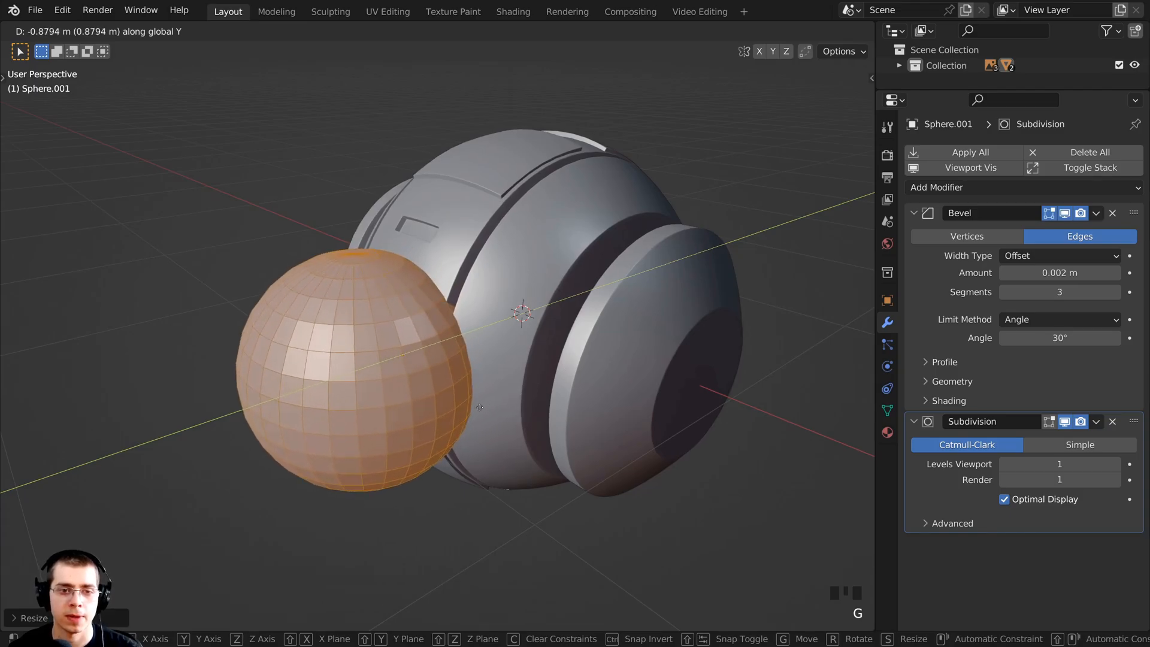
left_click(504, 397)
Scale the UV sphere down further until it is about the size of the housing's lens discs.
key("s")
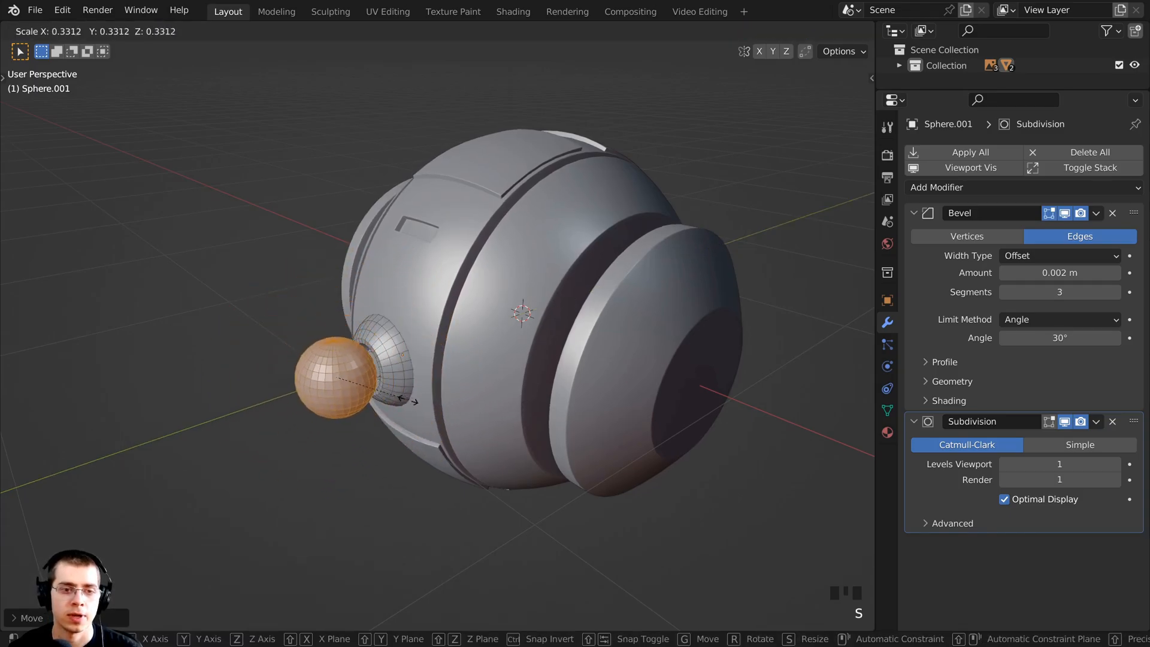
left_click(367, 390)
scroll(368, 390, "up", 2)
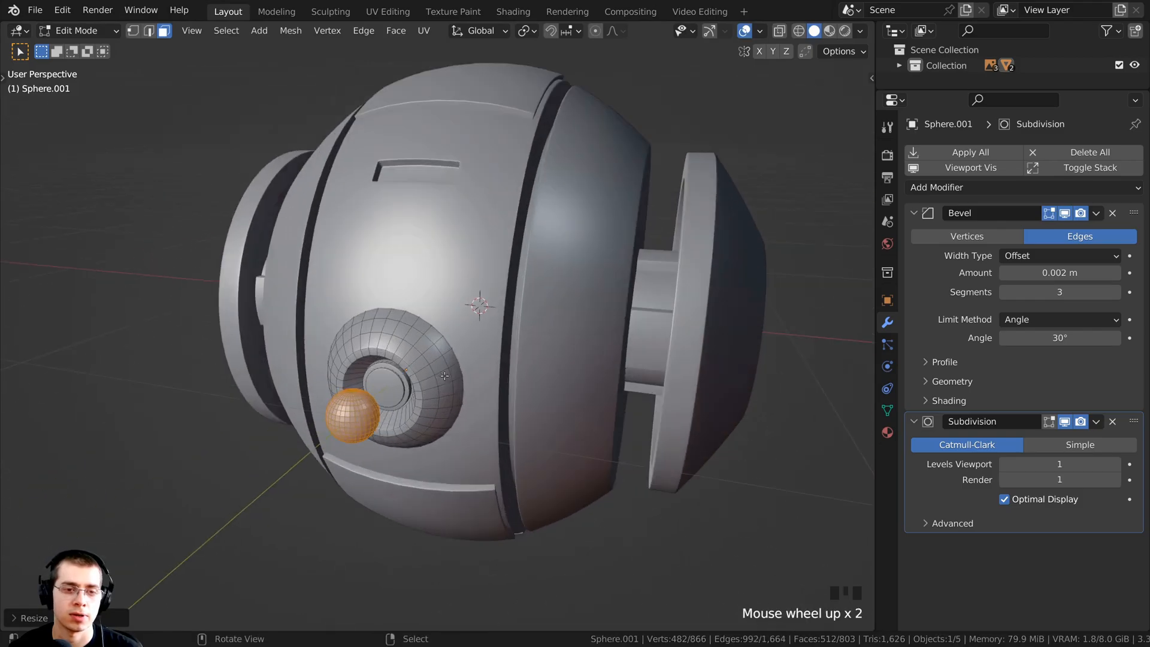
scroll(239, 496, "down", 1)
Rotate the small sphere 90° around X so that its pole faces forward.
key("r")
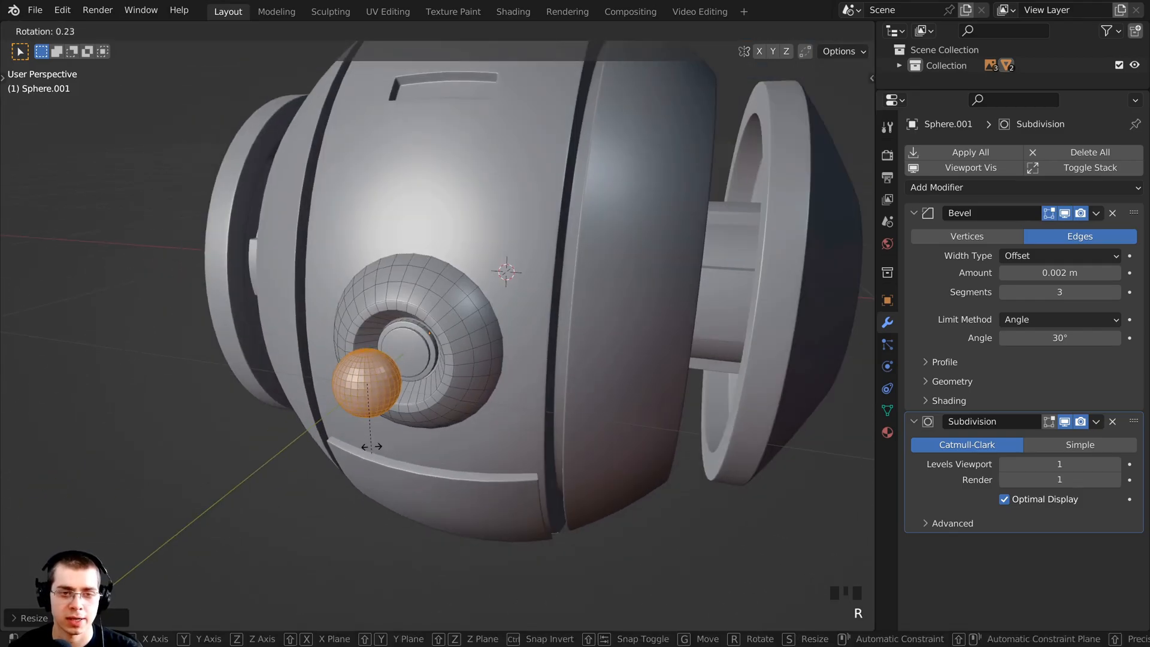
key("x")
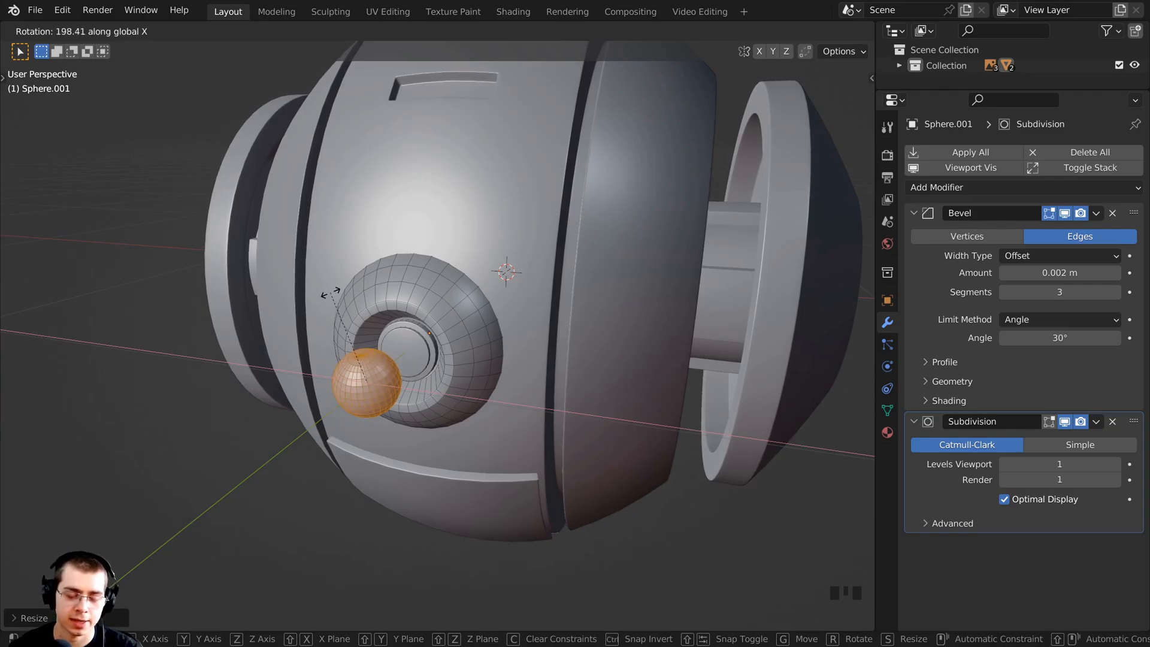
type("90")
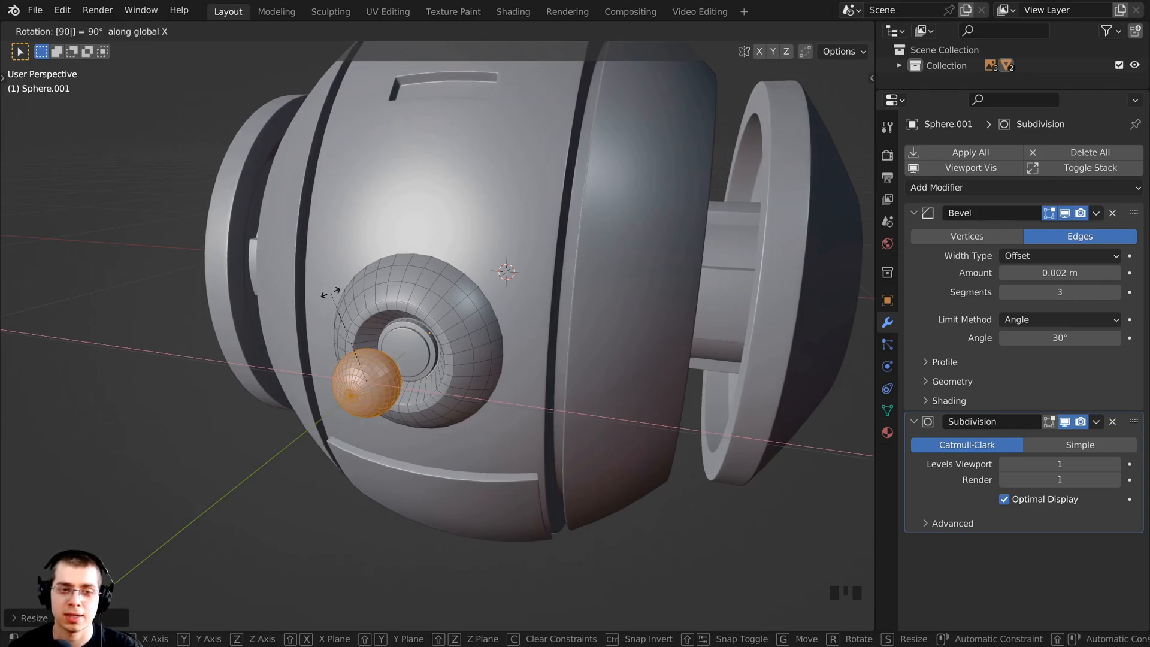
key("Return")
middle_click_drag(330, 294, 372, 384)
scroll(375, 389, "up", 2)
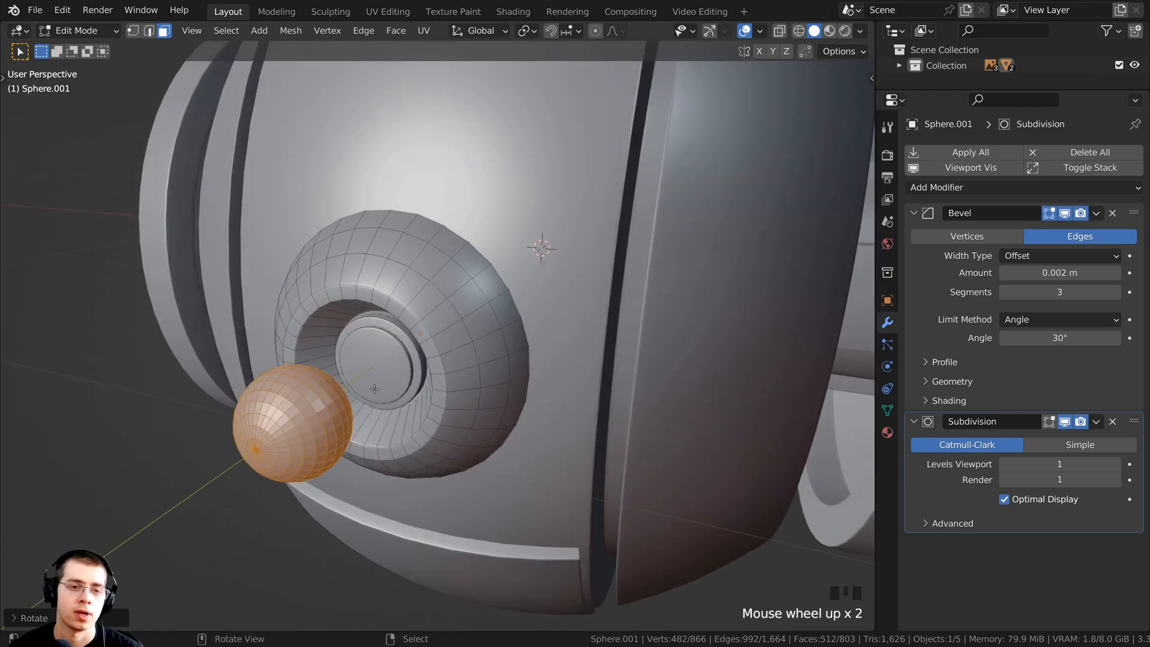
Move the sphere back along Y to the lens discs in the housing's recess and scale it down to about 0.74.
key("g")
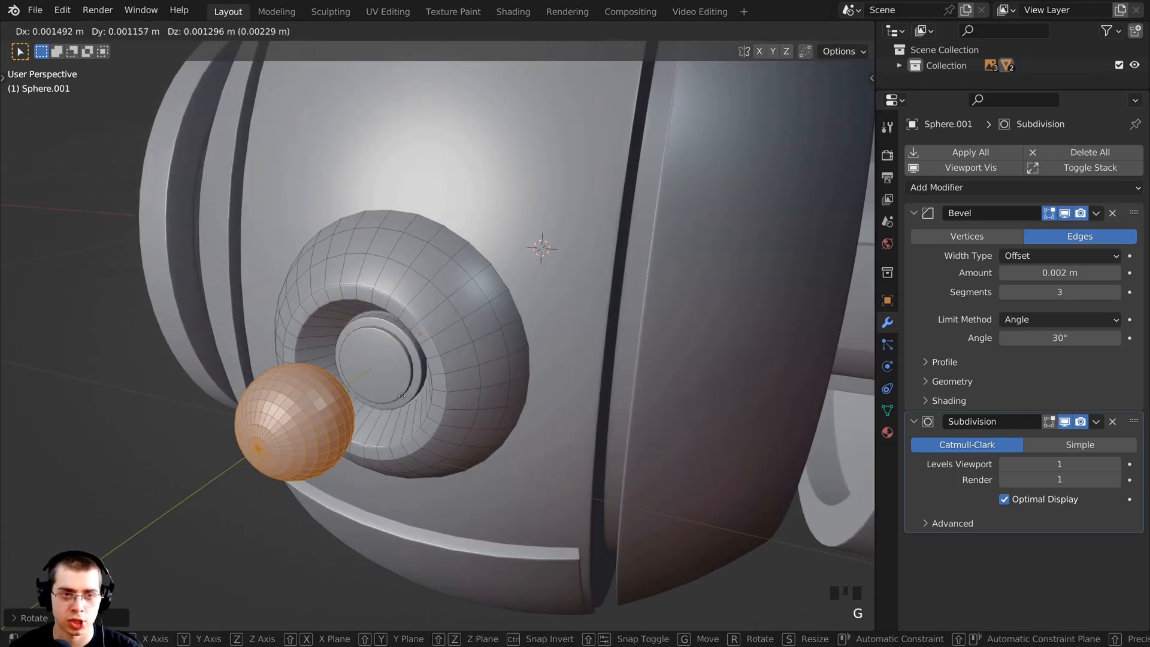
key("y")
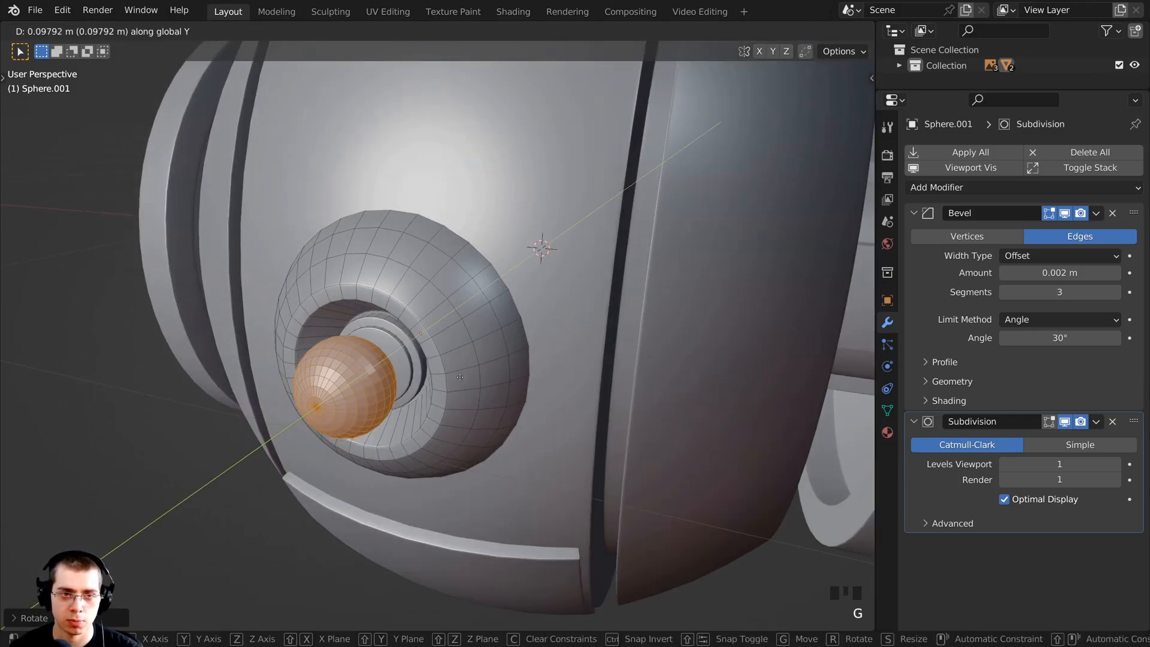
left_click(497, 366)
middle_click_drag(497, 366, 545, 347)
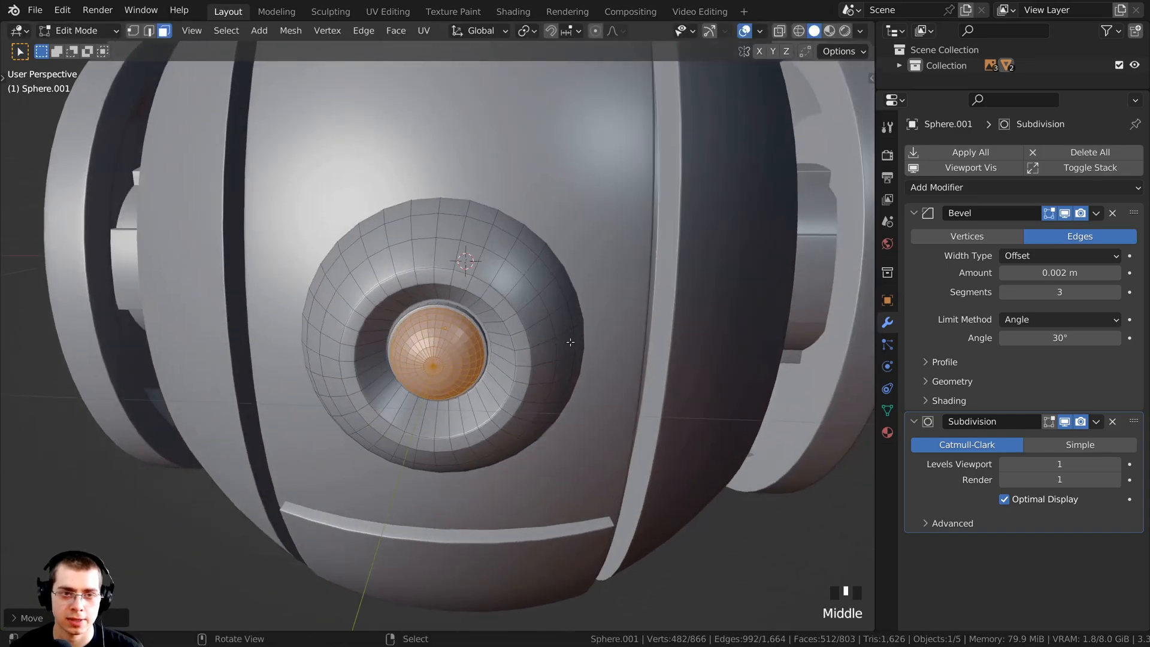
key("s")
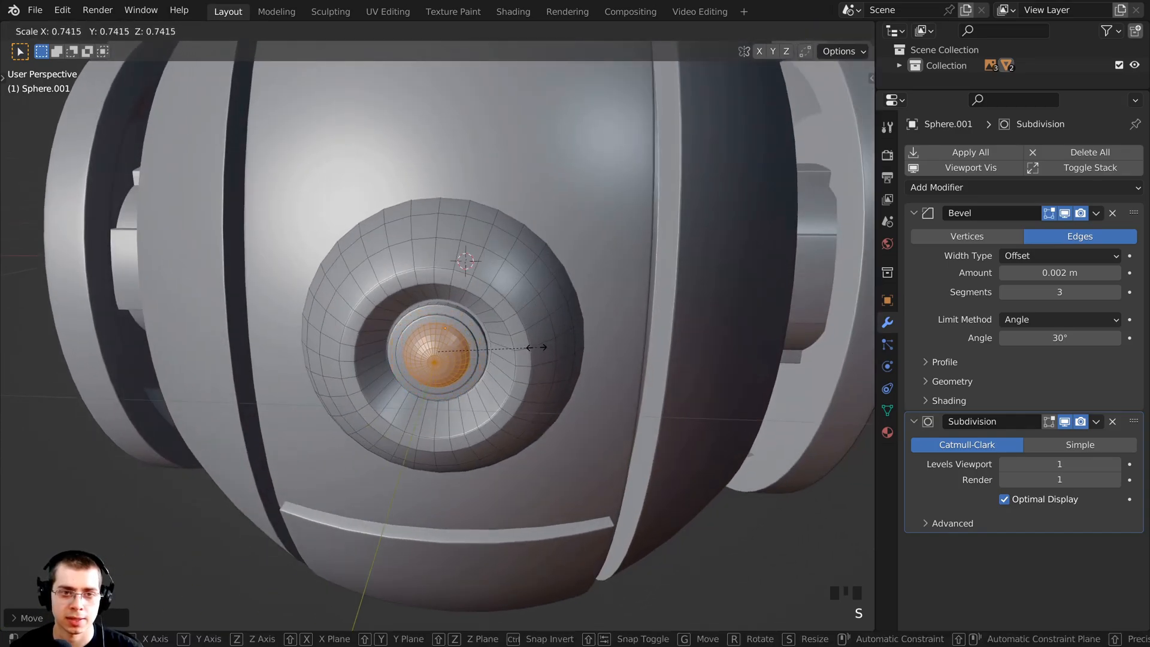
Scale the small sphere at the lens centre to match the inner lens in the front reference image.
left_click(534, 347)
key("KP_1")
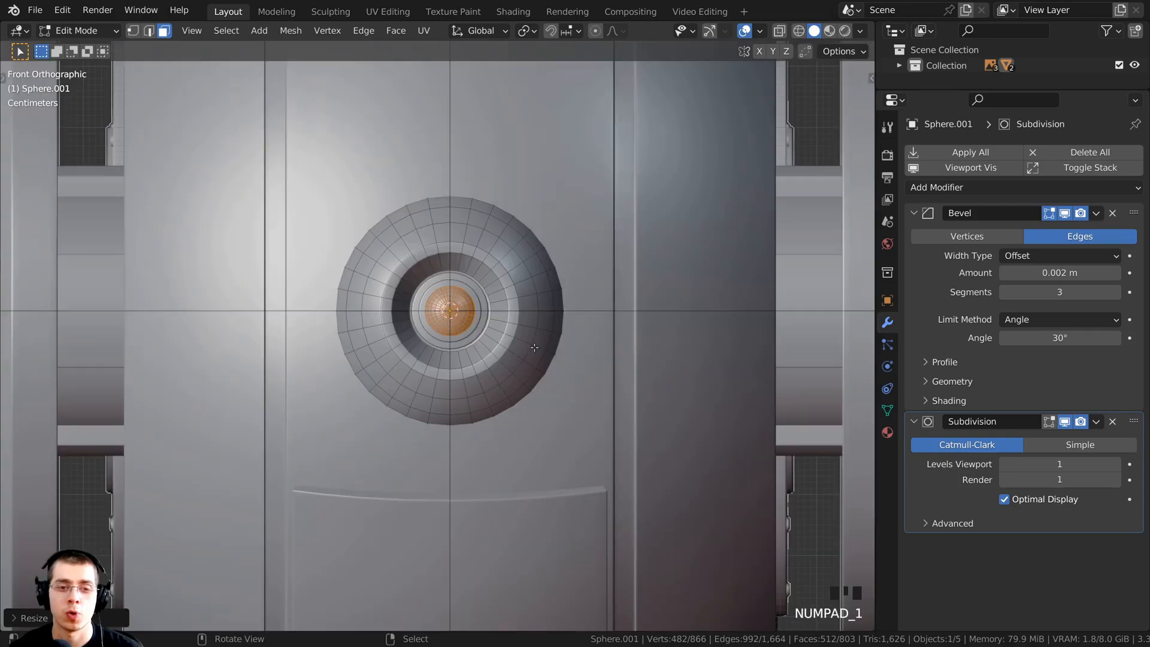
scroll(534, 347, "up", 1)
middle_click_drag(534, 347, 522, 373, "shift")
scroll(577, 378, "up", 6)
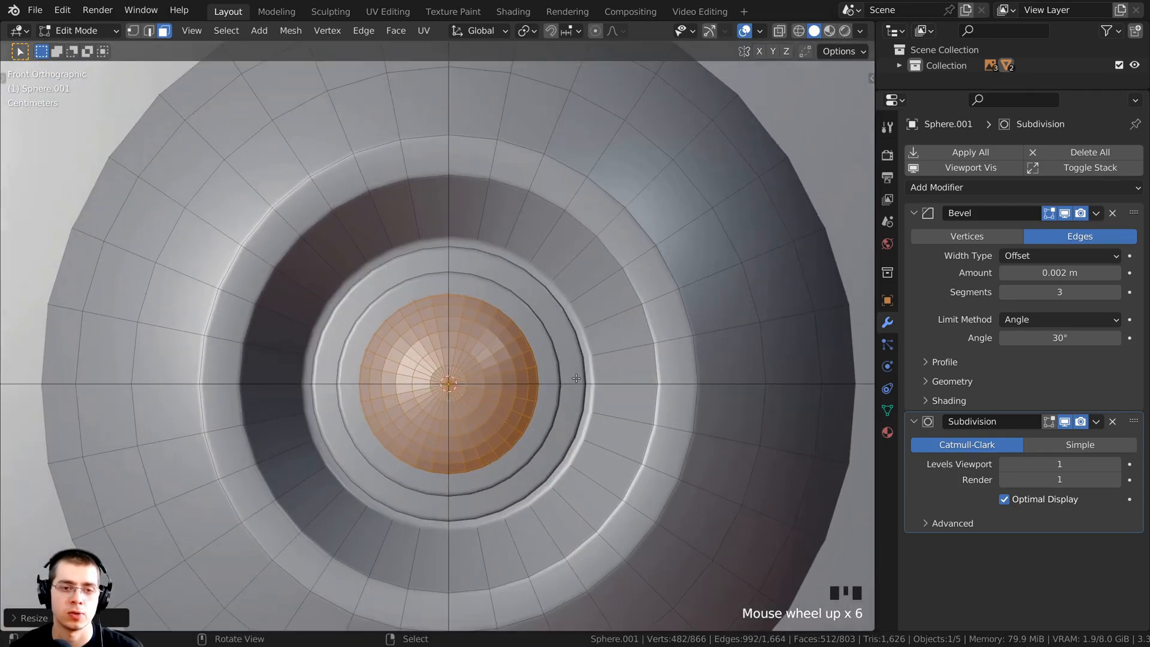
key("z")
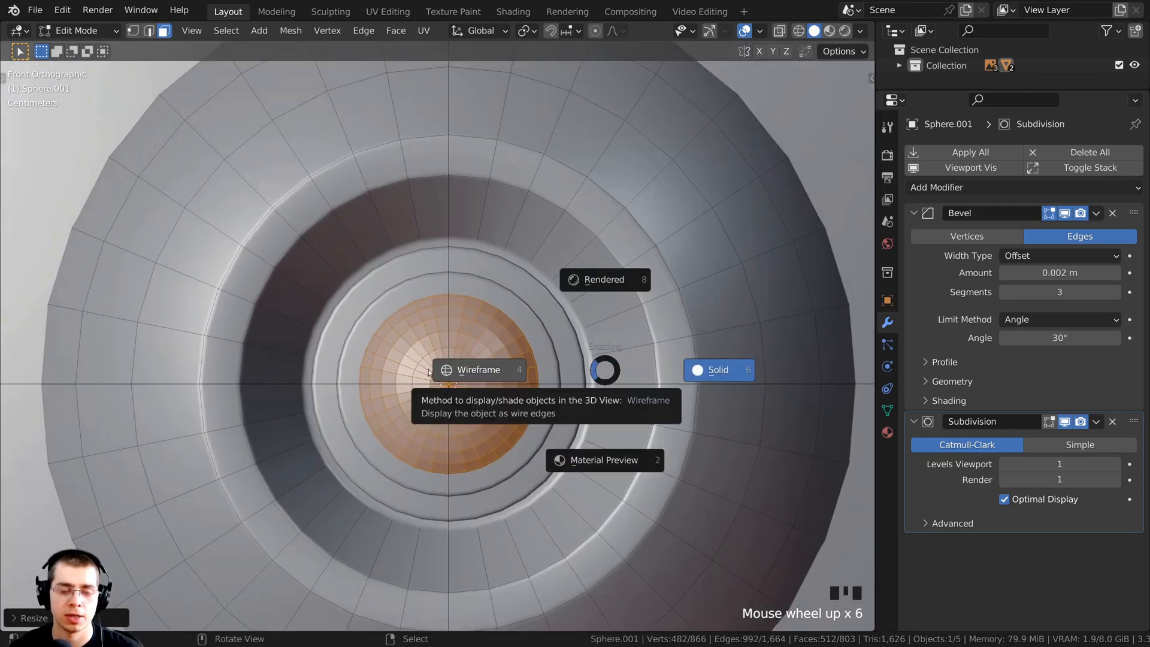
key("s")
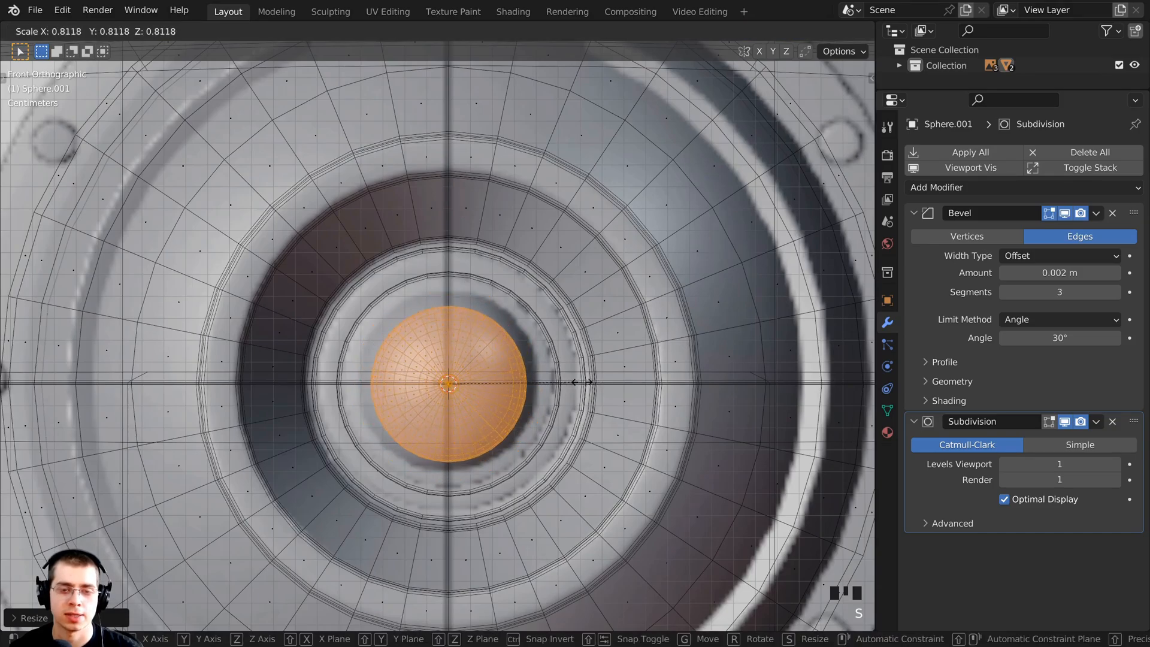
left_click(616, 390)
key("z")
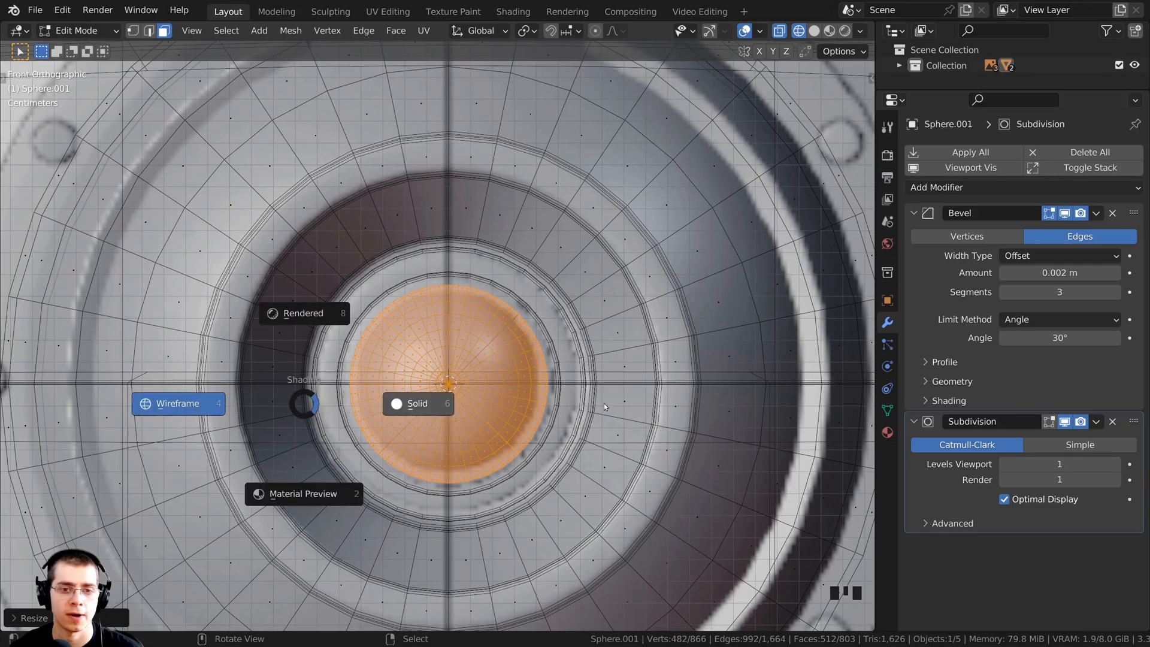
left_click(411, 403)
Move the small sphere about 0.00635 m outward along the Y axis and scale it to about 0.977.
mouse_move(411, 403)
middle_mouse_down()
mouse_move(546, 407)
mouse_move(466, 376)
mouse_move(496, 367)
middle_mouse_up()
key("g")
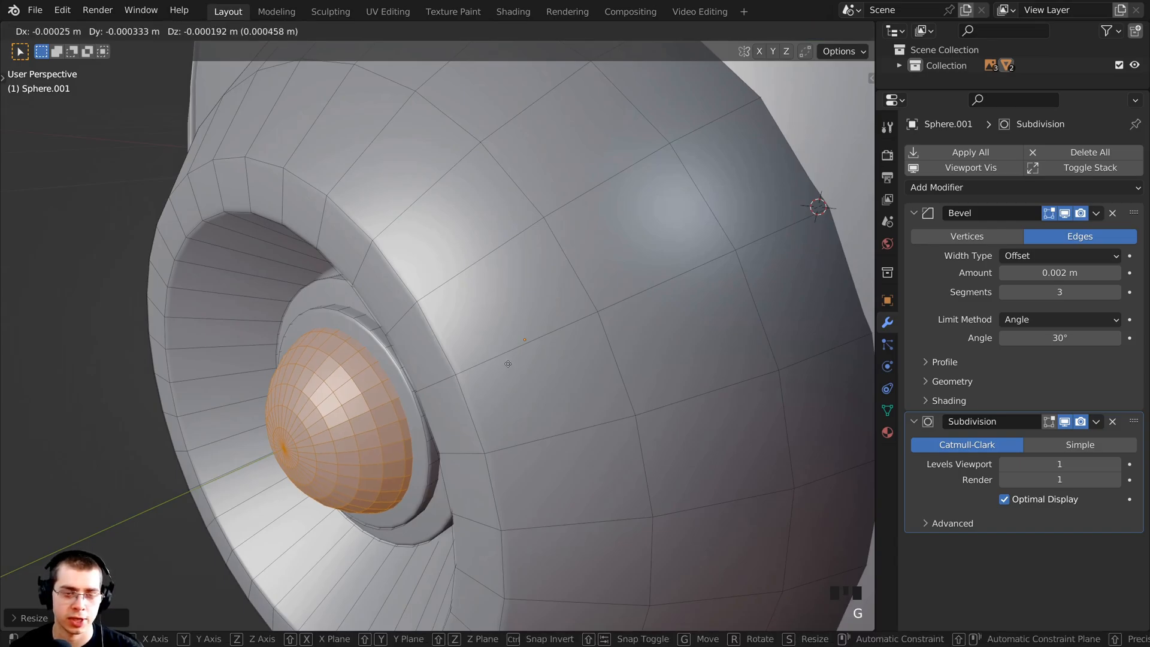
key("y")
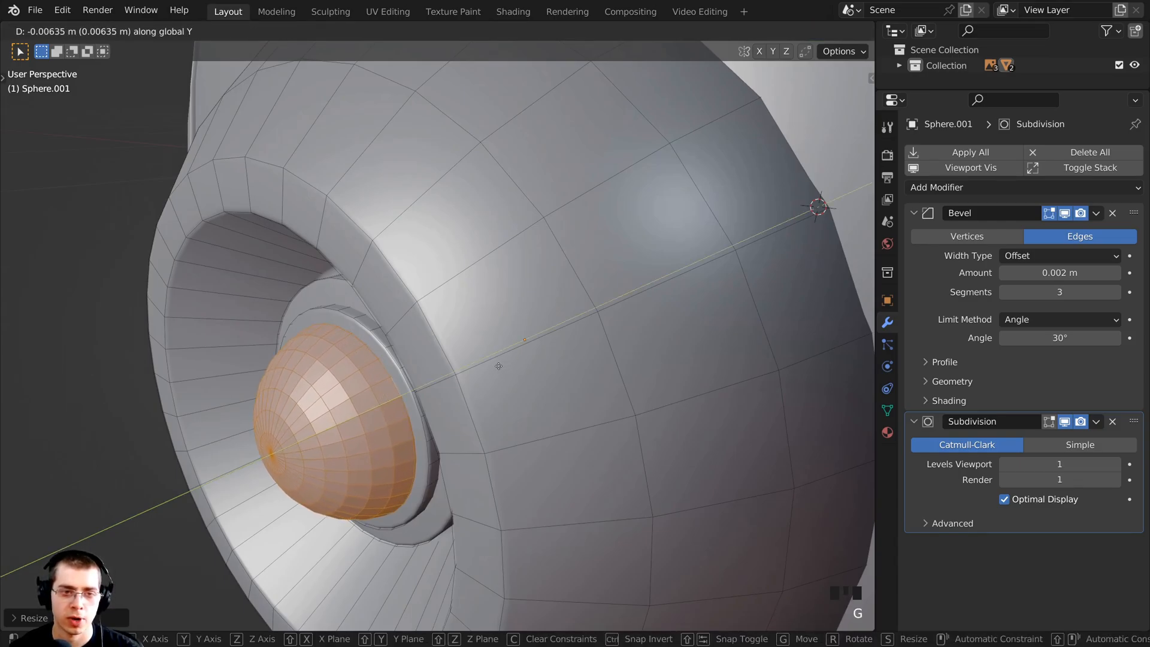
left_click(499, 366)
key("s")
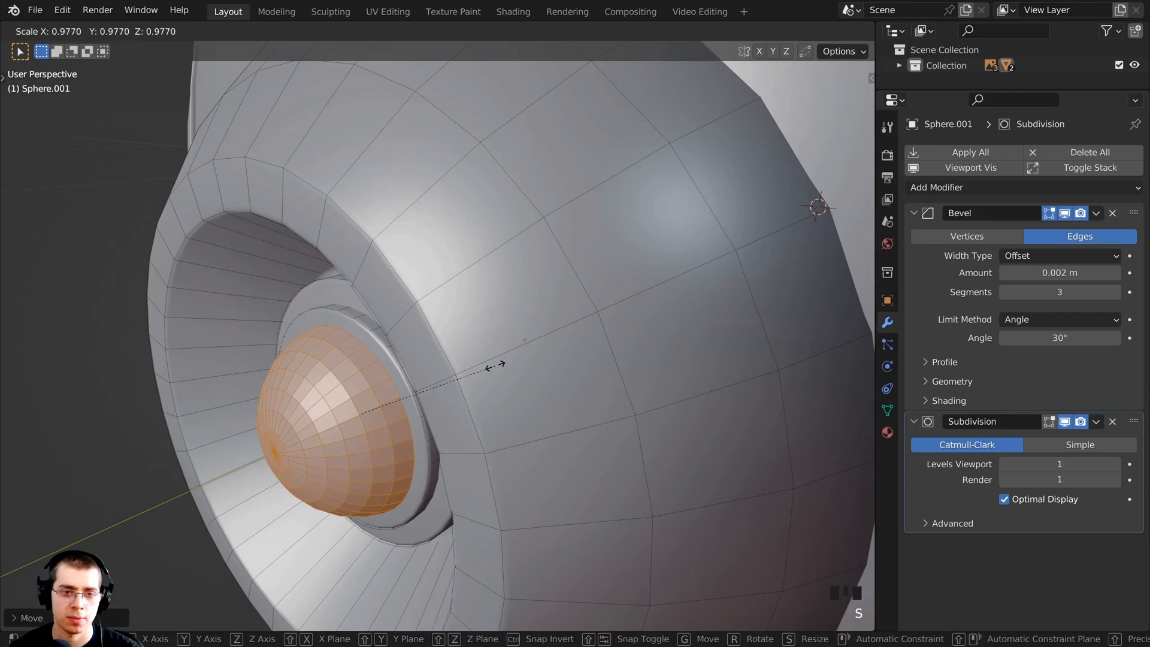
left_click(496, 366)
Return to Object Mode and apply Shade Smooth to the eye object.
scroll(495, 366, "down", 2)
middle_click_drag(496, 366, 543, 359)
scroll(545, 363, "down", 2)
key("Tab")
scroll(543, 359, "up", 2)
right_click(540, 309)
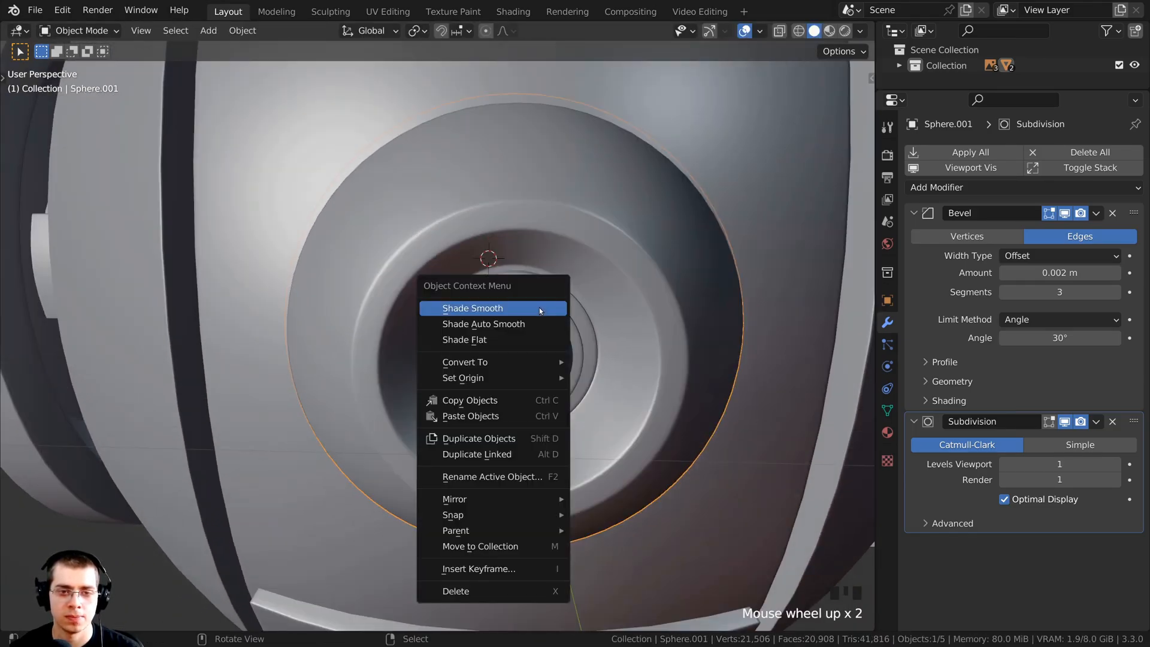
left_click(508, 310)
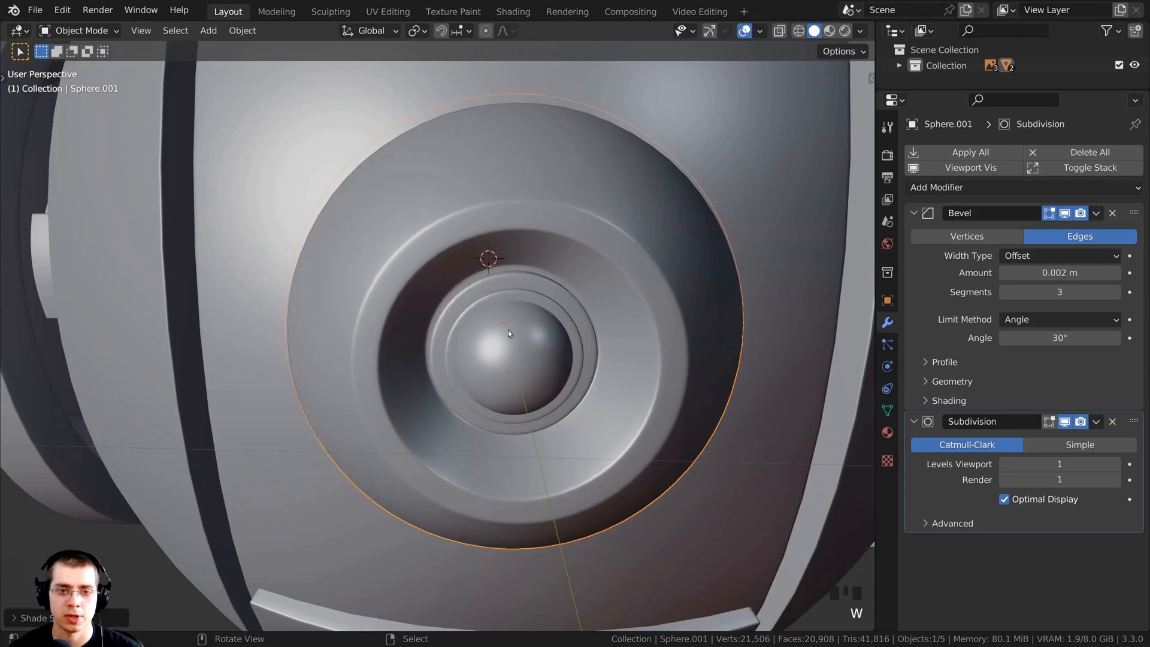
Enter Edit Mode and set up a right-side wireframe view of the small sphere with vertex selection.
mouse_move(508, 330)
middle_mouse_down("shift")
mouse_move(544, 325)
mouse_move(365, 340)
middle_mouse_up("shift")
key("Tab")
scroll(366, 340, "up", 2)
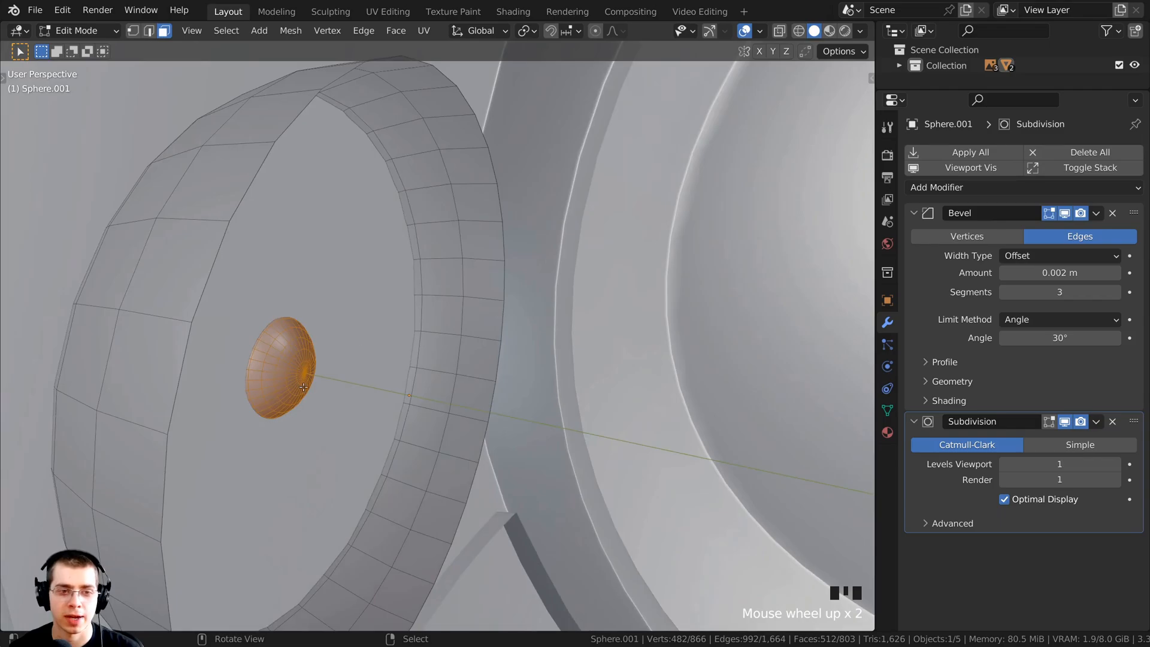
middle_click_drag(247, 372, 538, 448)
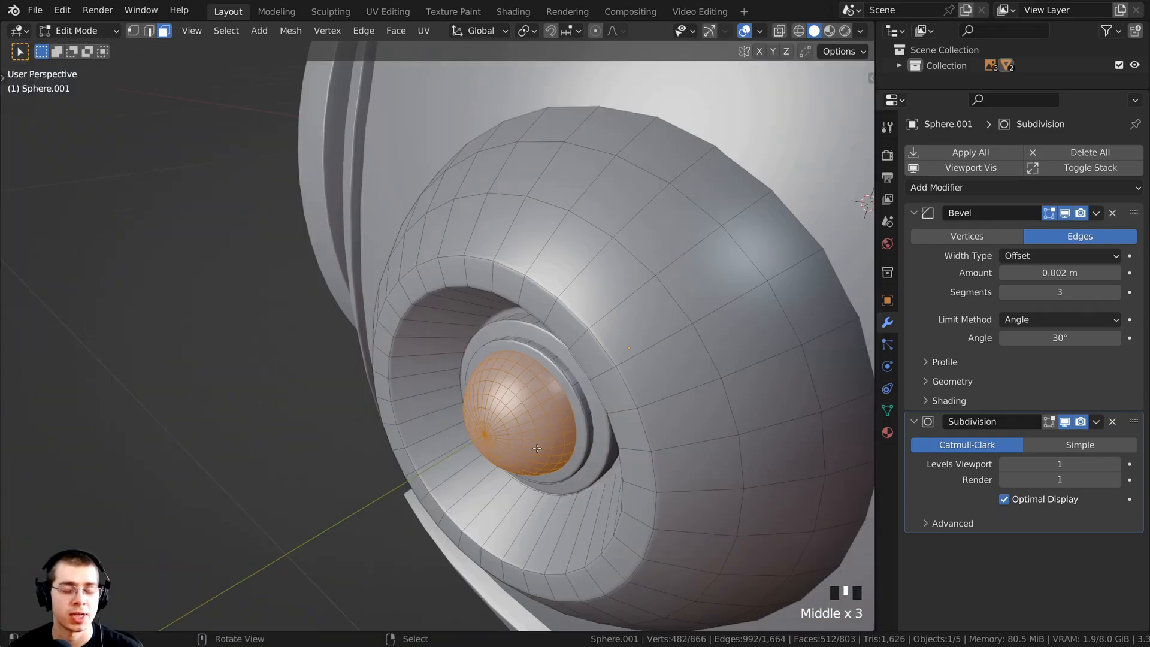
middle_click_drag(532, 343, 519, 344)
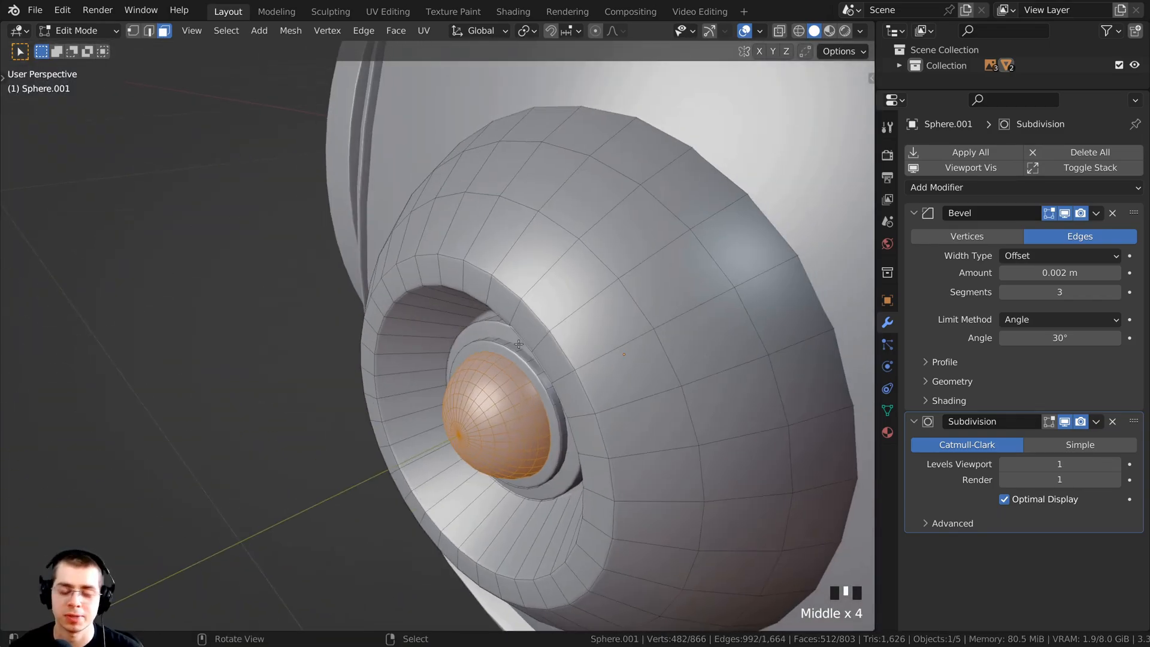
key("KP_3")
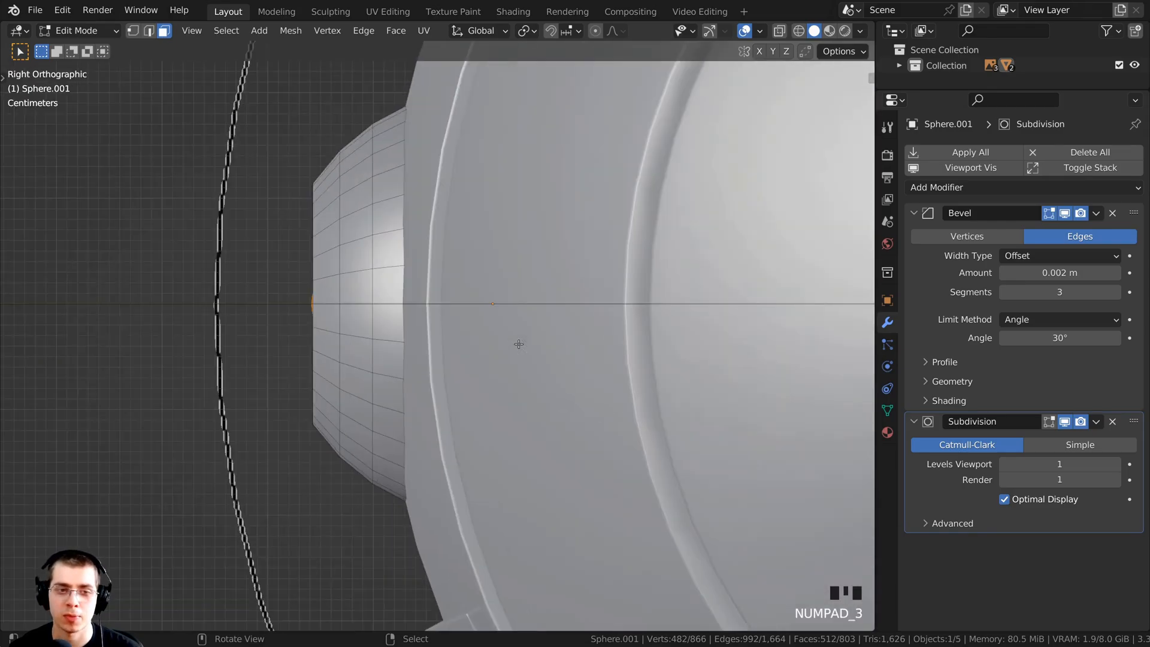
middle_click_drag(540, 331, 581, 377, "shift")
key("z")
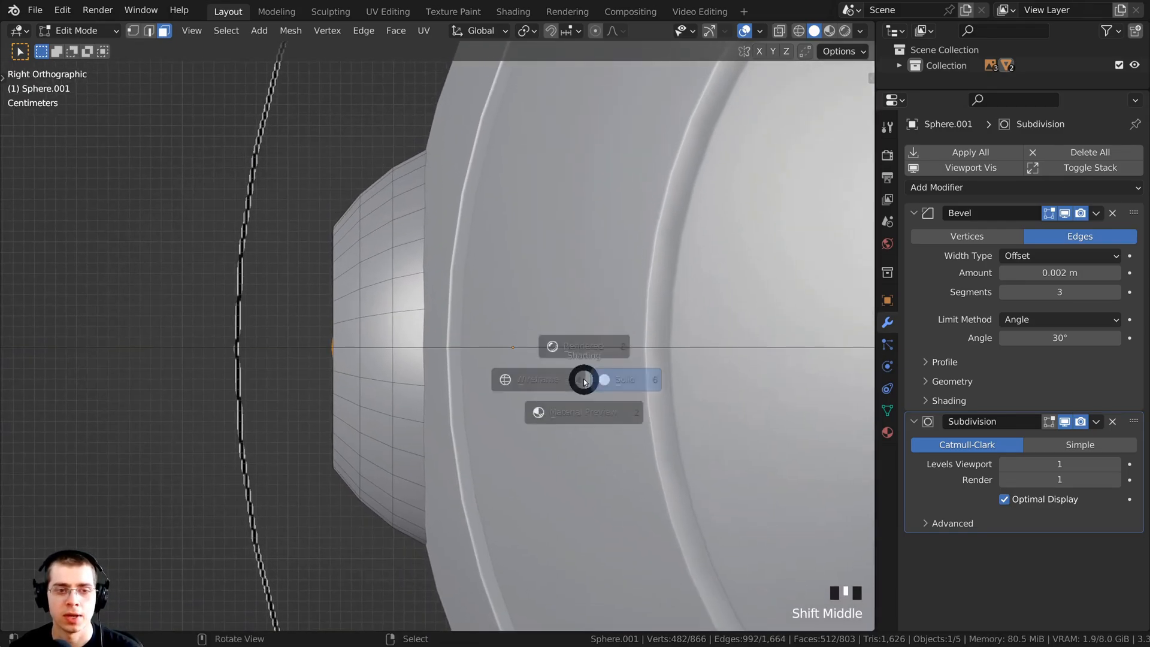
left_click(422, 364)
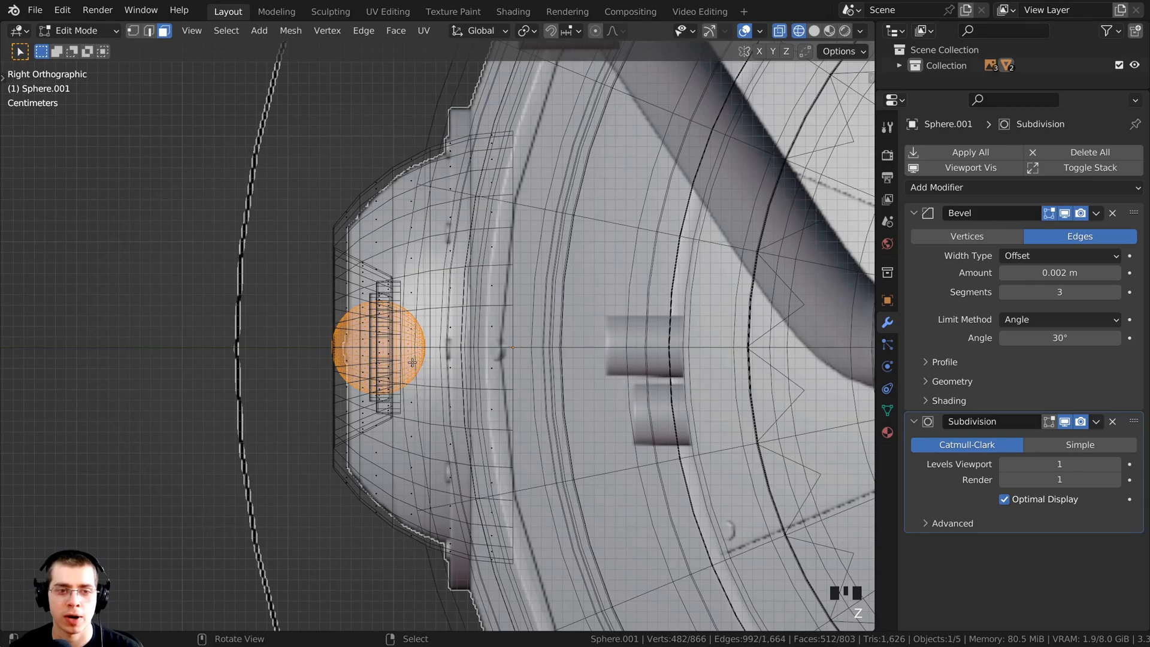
scroll(412, 362, "up", 2)
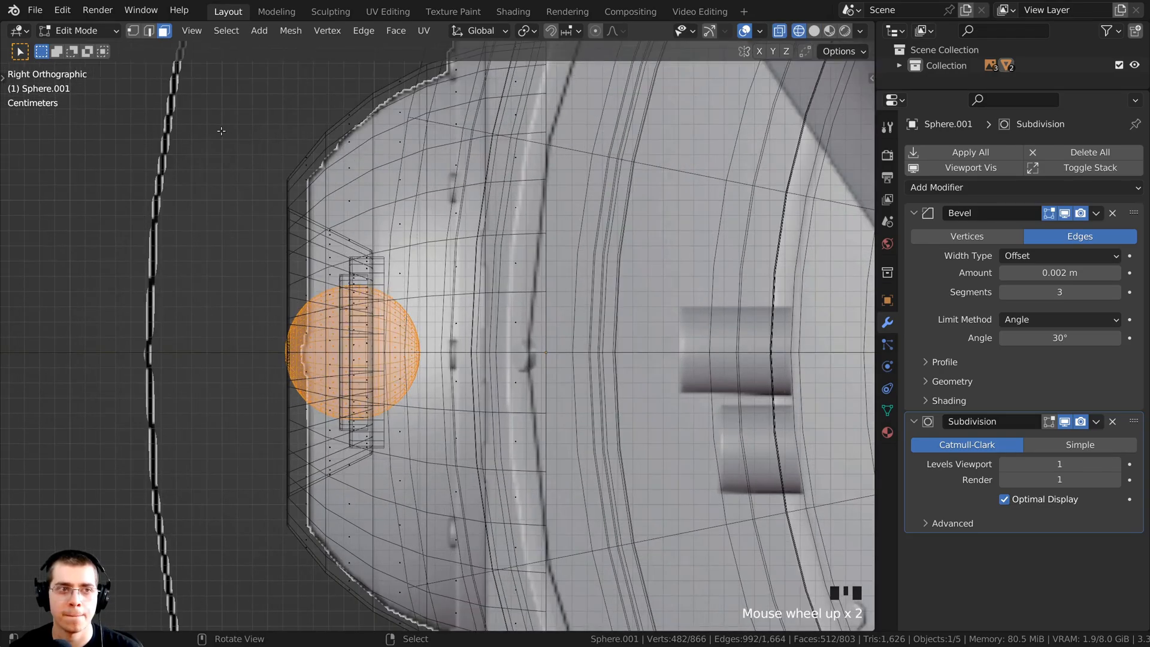
left_click(133, 31)
middle_click_drag(282, 360, 437, 365, "shift")
scroll(437, 366, "up", 2)
middle_click_drag(461, 435, 437, 431, "shift")
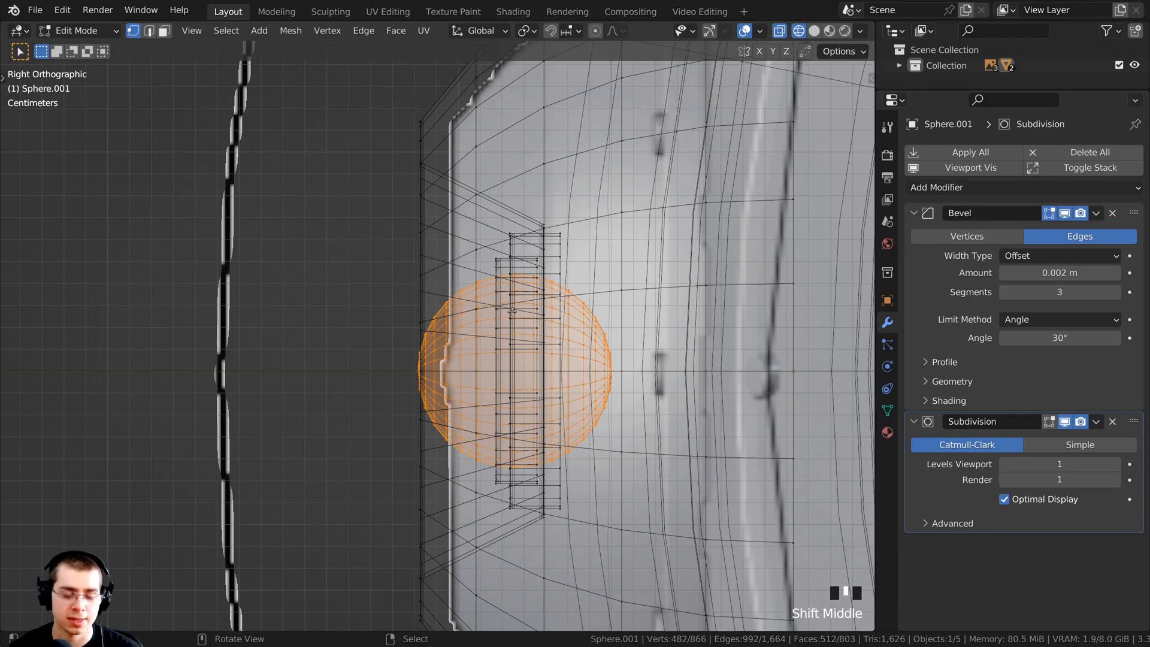
Box-deselect the small sphere's front part and delete the remaining selected vertices on its hidden back side.
key("b")
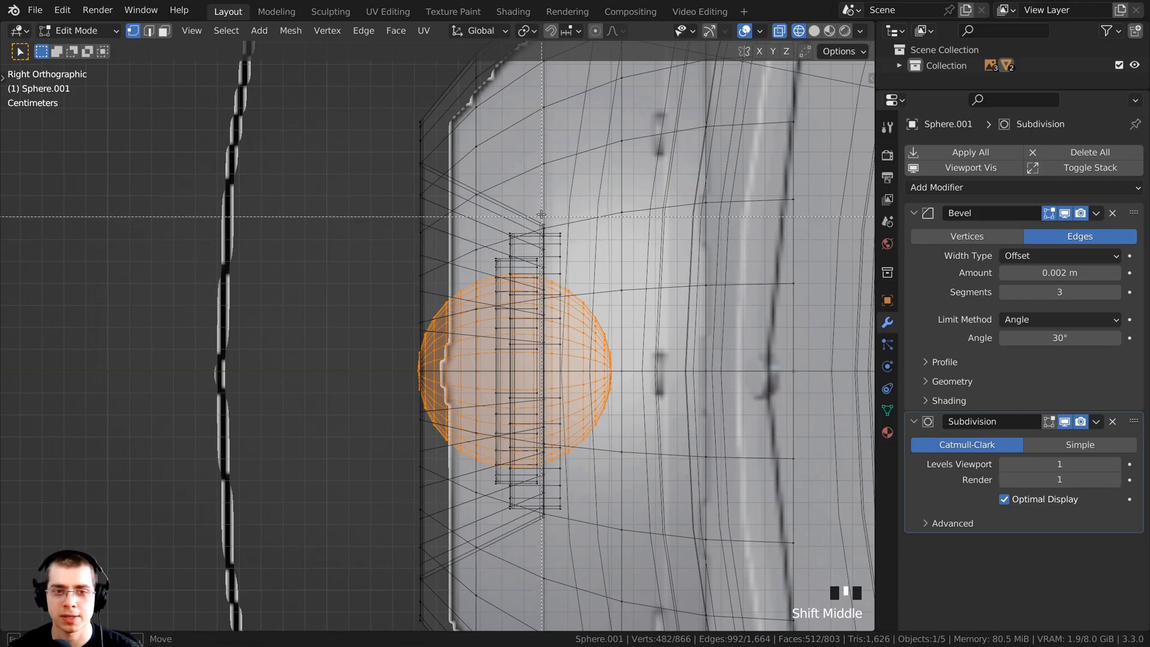
left_click_drag(541, 195, 385, 516)
middle_click_drag(385, 515, 384, 516, "shift")
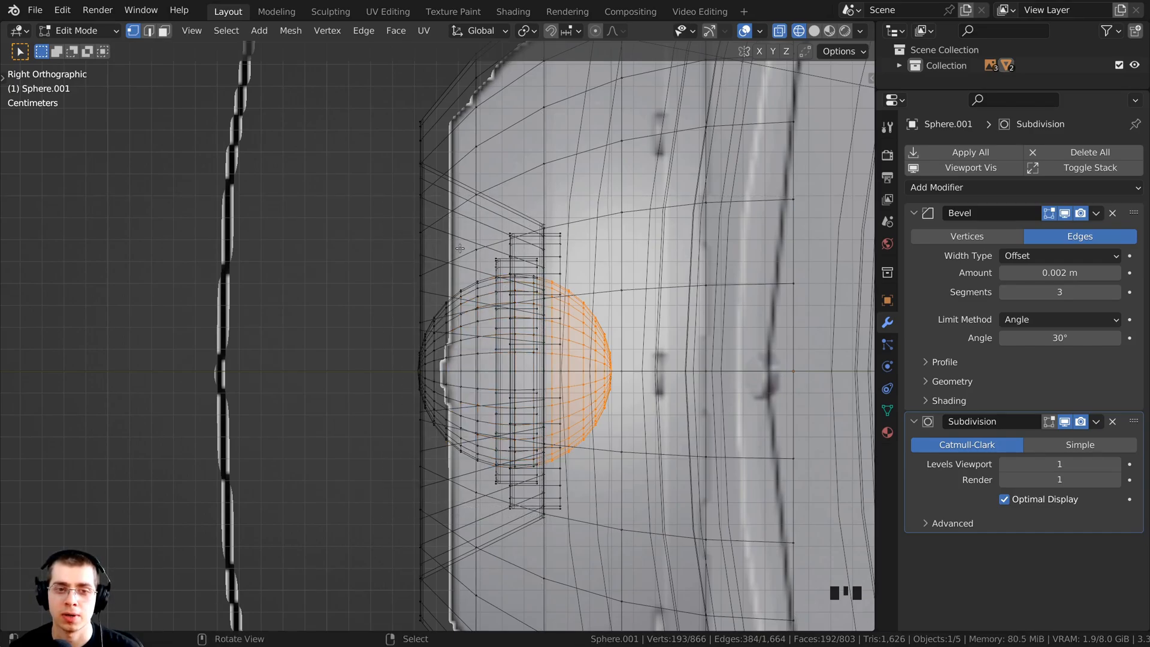
key("b")
middle_click_drag(450, 202, 284, 548)
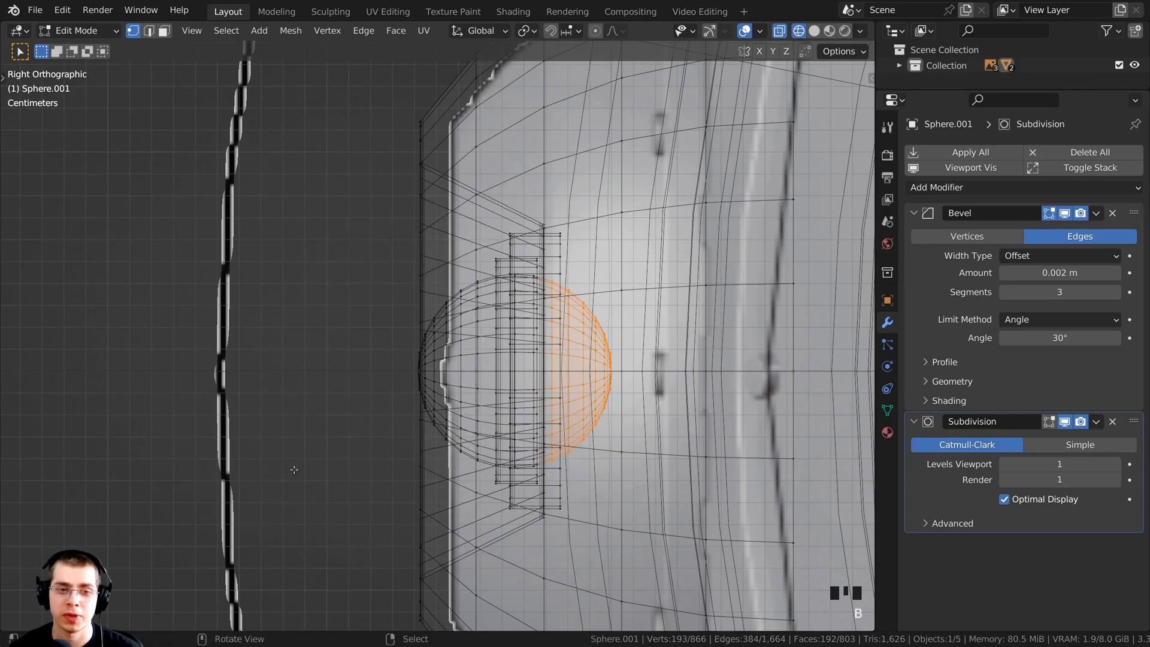
mouse_move(569, 338)
middle_mouse_down()
mouse_move(356, 359)
mouse_move(411, 359)
middle_mouse_up()
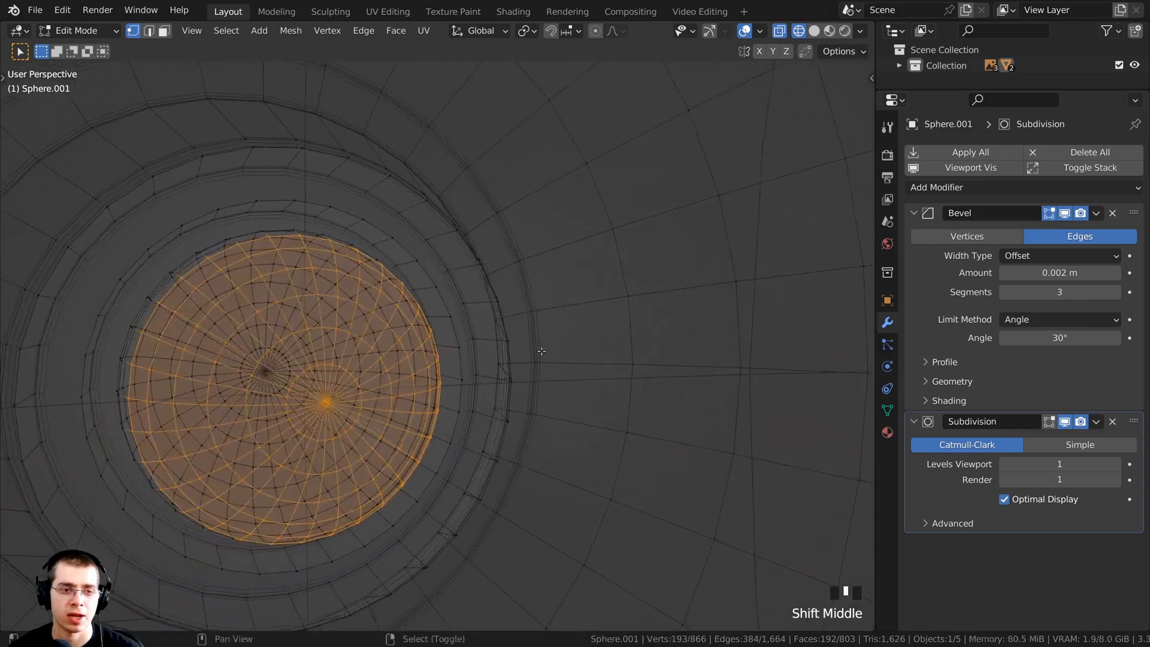
scroll(411, 360, "down", 2)
key("z")
left_click(556, 362)
mouse_move(556, 362)
middle_mouse_down()
mouse_move(570, 367)
mouse_move(418, 294)
mouse_move(431, 335)
mouse_move(479, 389)
mouse_move(542, 431)
mouse_move(470, 432)
mouse_move(441, 344)
middle_mouse_up()
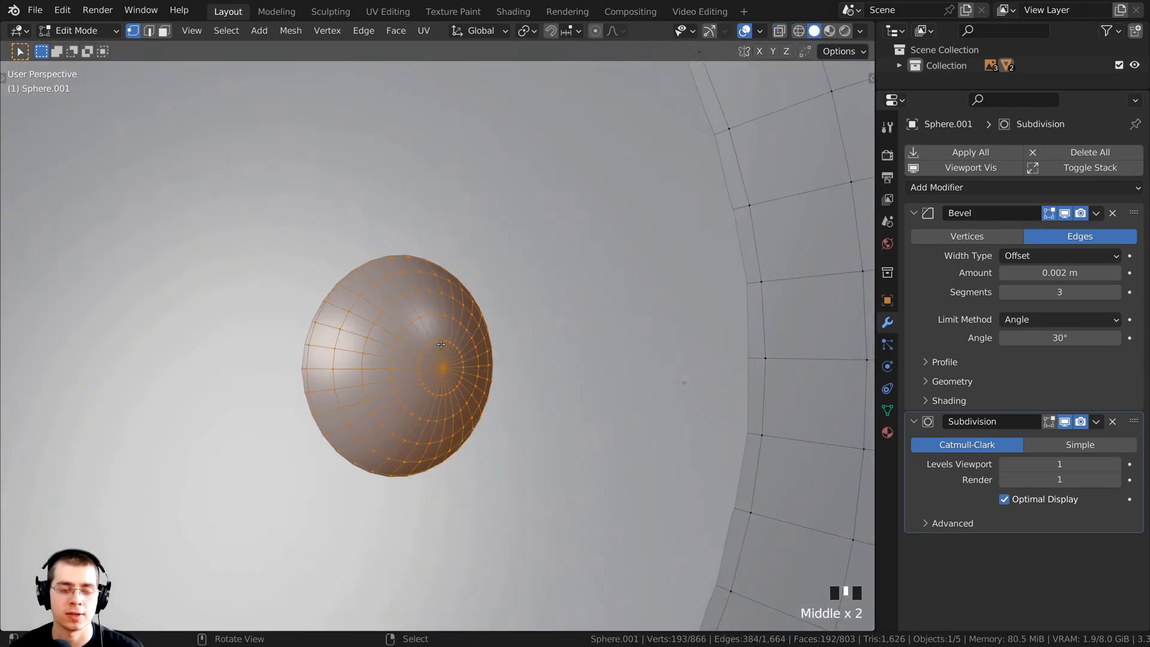
key("x")
left_click(386, 311)
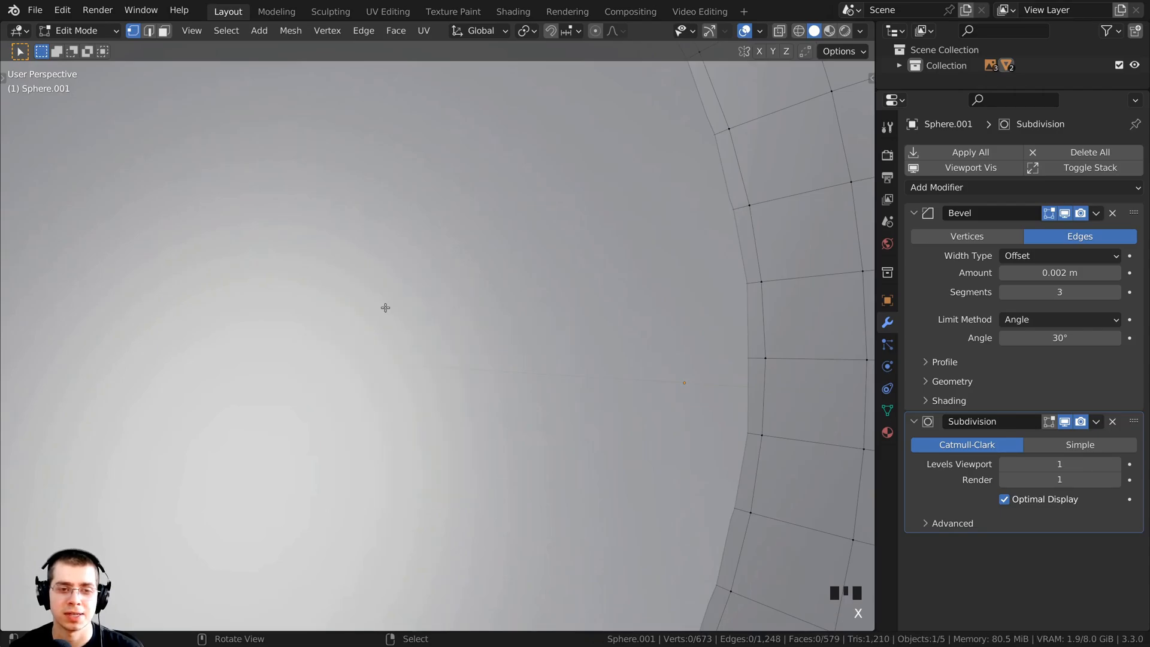
Duplicate the edge loop near the eye housing's outer rim and scale the copy to about 1.248.
middle_click_drag(386, 308, 592, 205)
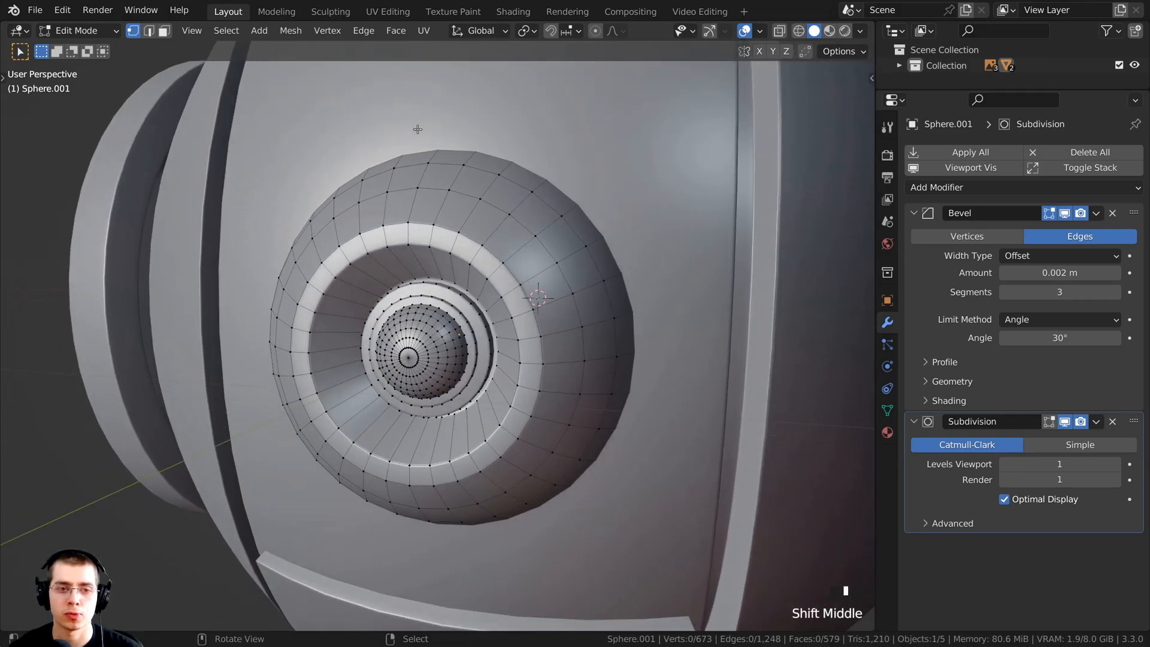
middle_click_drag(486, 159, 502, 211)
scroll(505, 219, "up", 2)
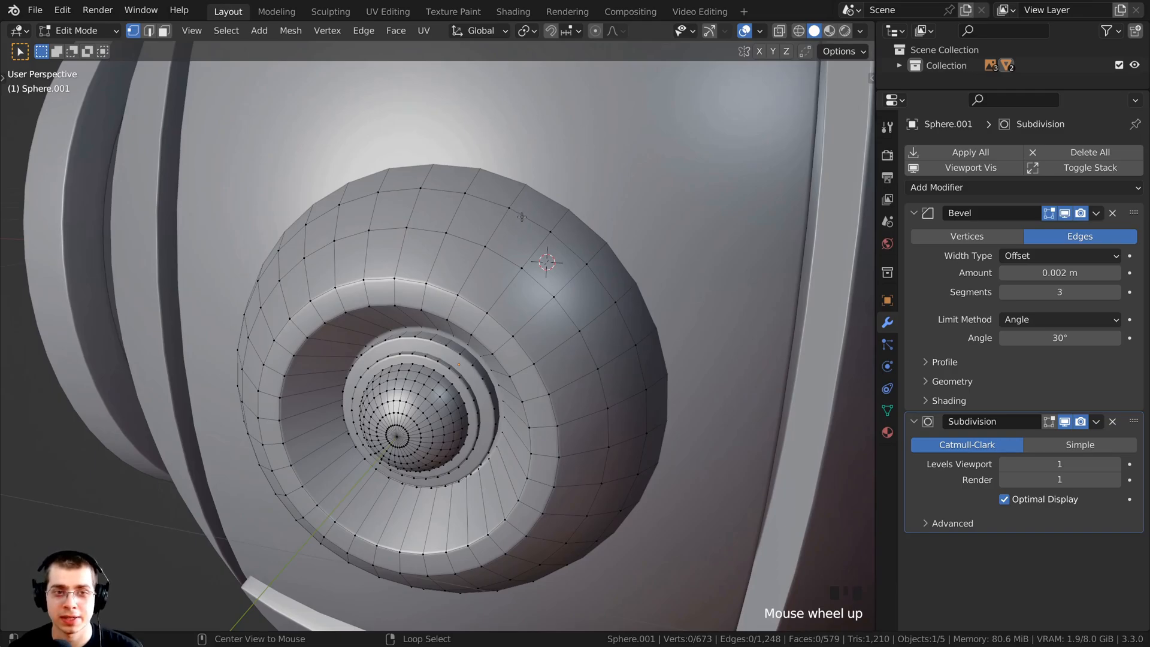
right_click(522, 217, "alt")
middle_click_drag(522, 216, 578, 236)
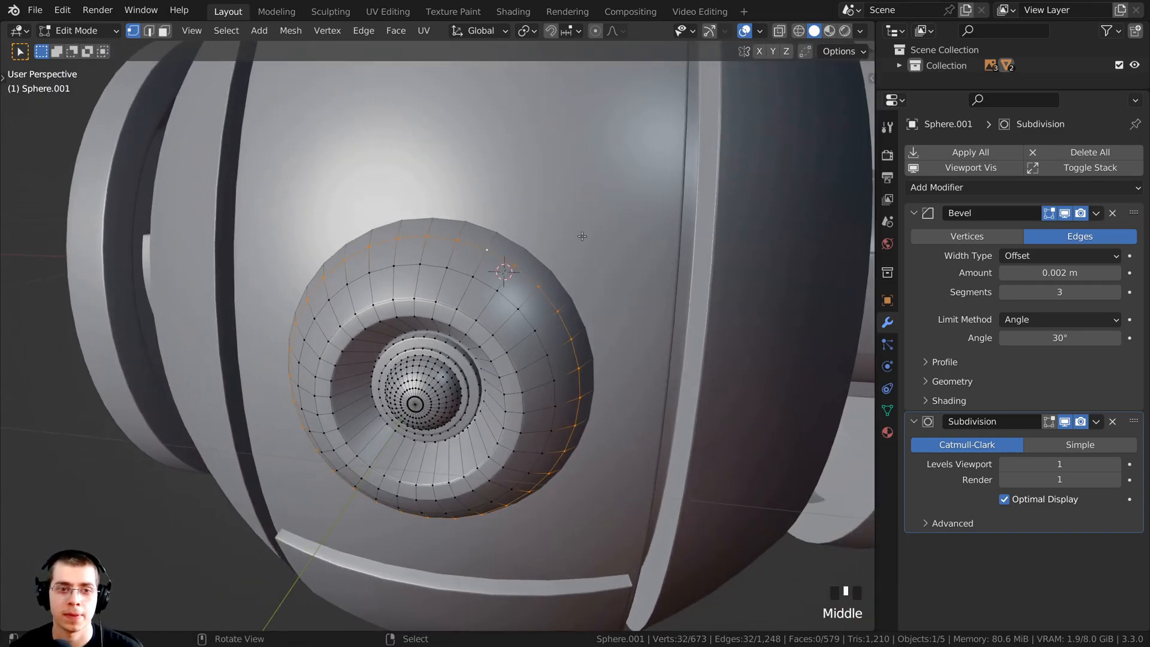
key("shift+d")
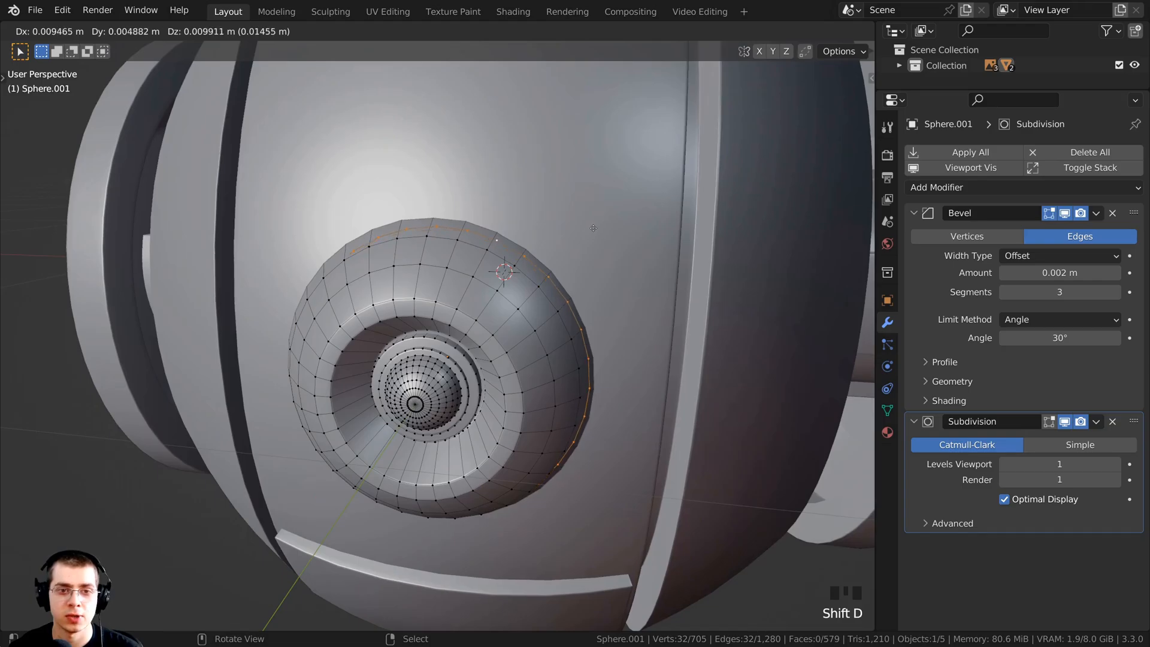
key("s")
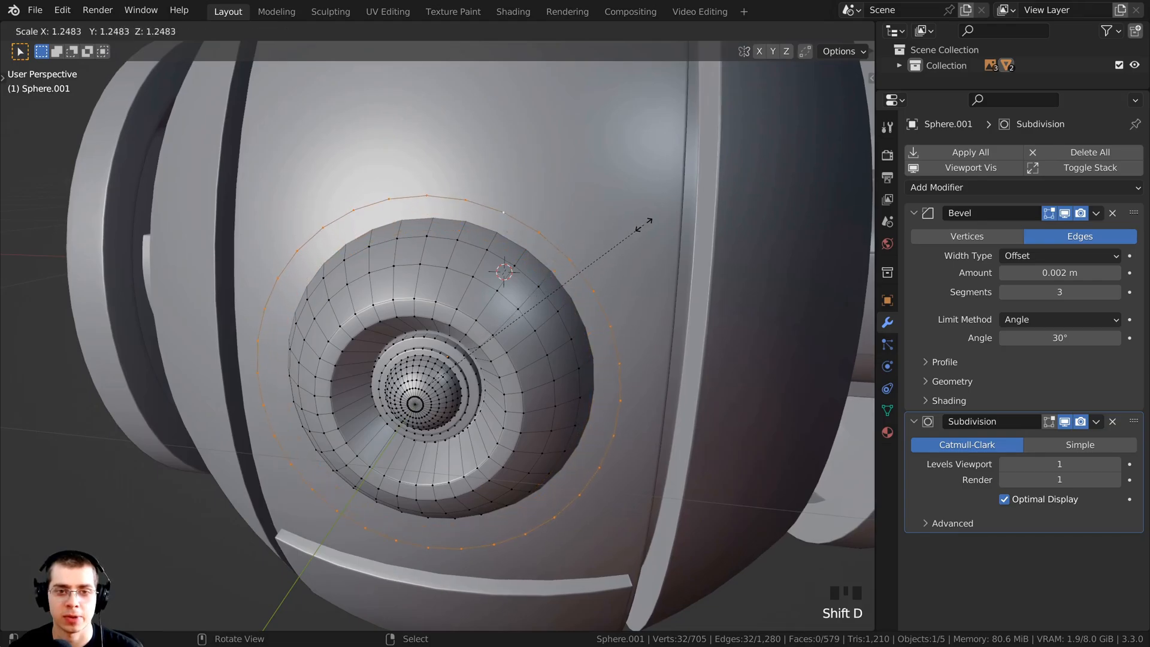
left_click(643, 225)
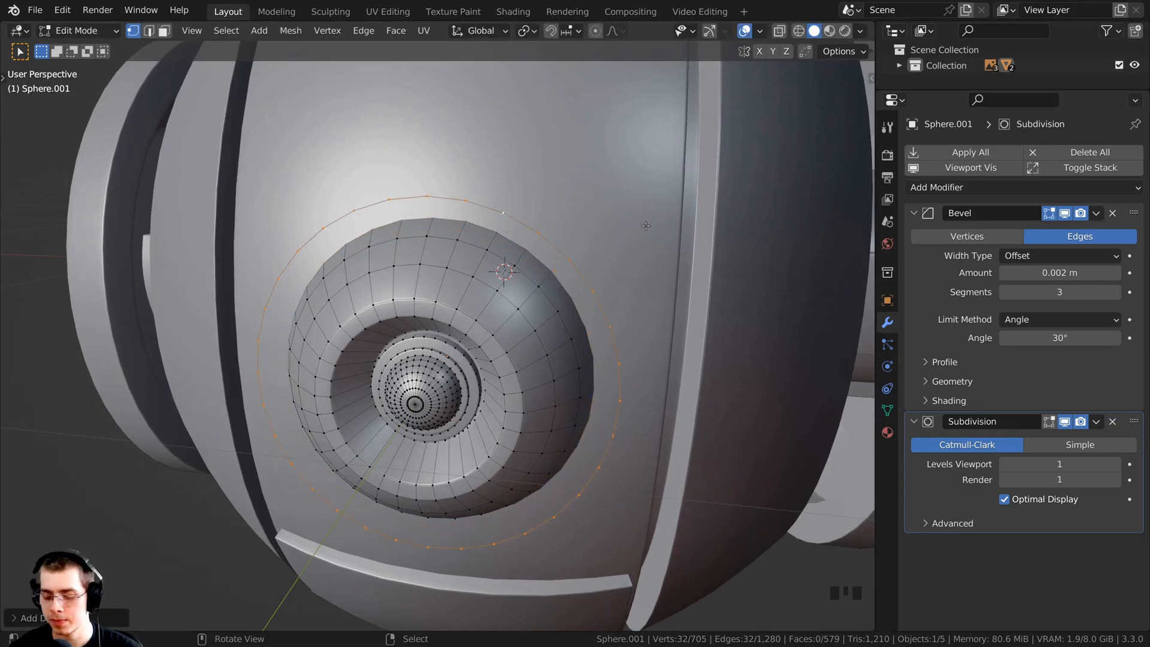
In front wireframe view, scale the duplicated edge loop by about 1.086 to match the flange's outer edge in the reference image.
key("KP_1")
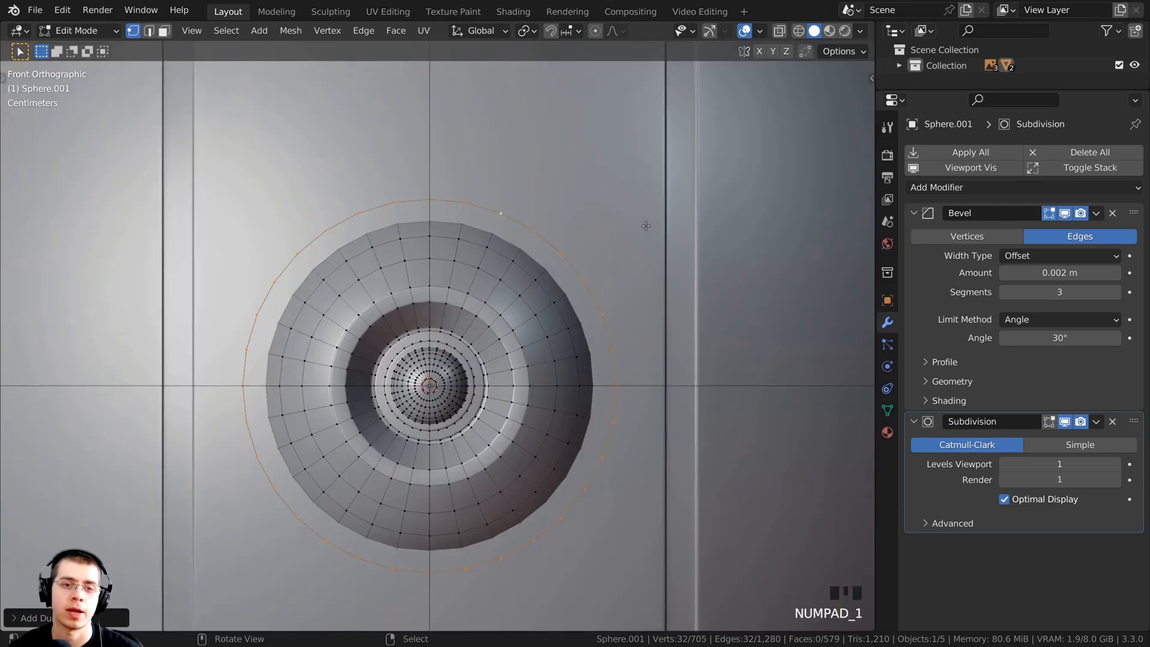
key("z")
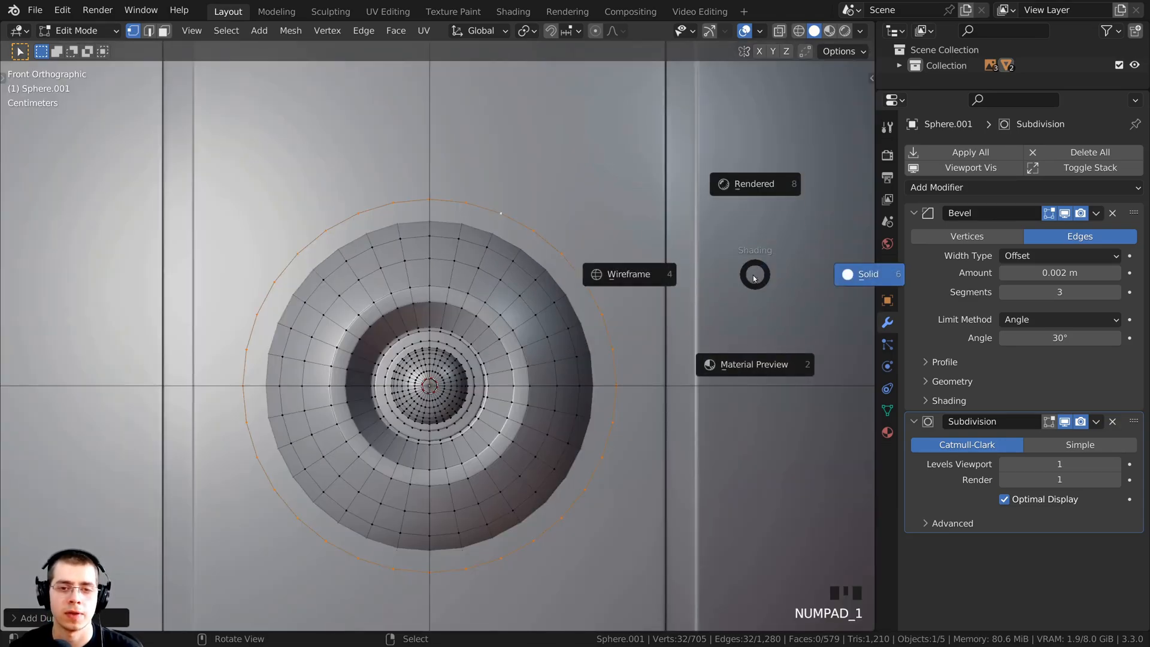
left_click(617, 267)
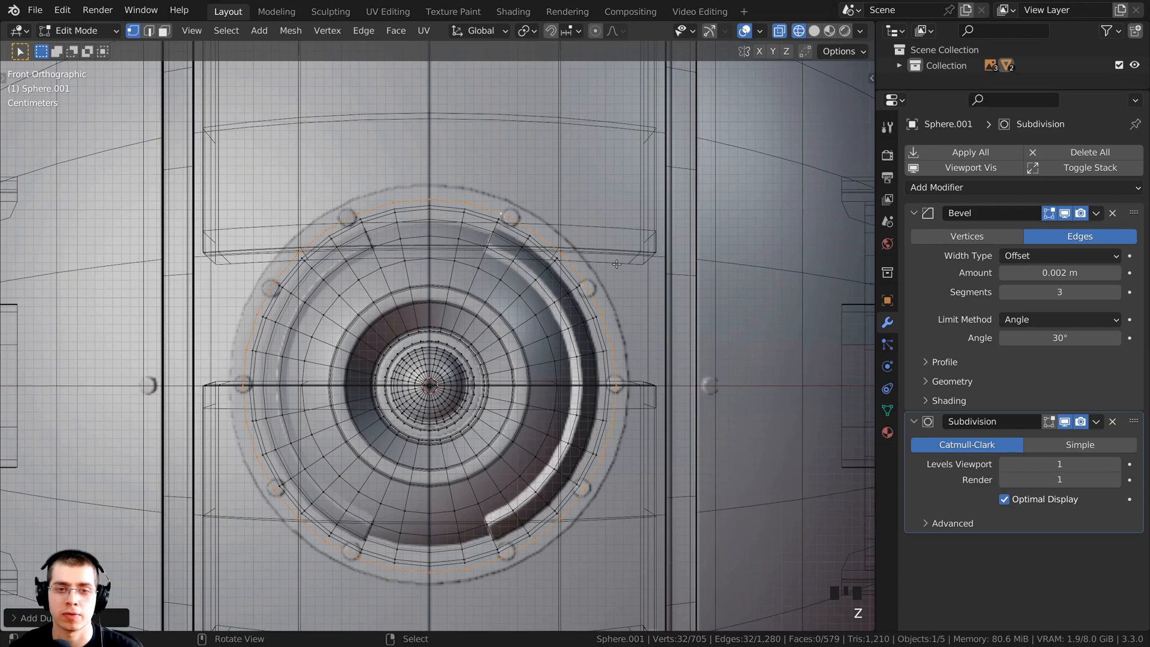
scroll(649, 339, "up", 2)
key("s")
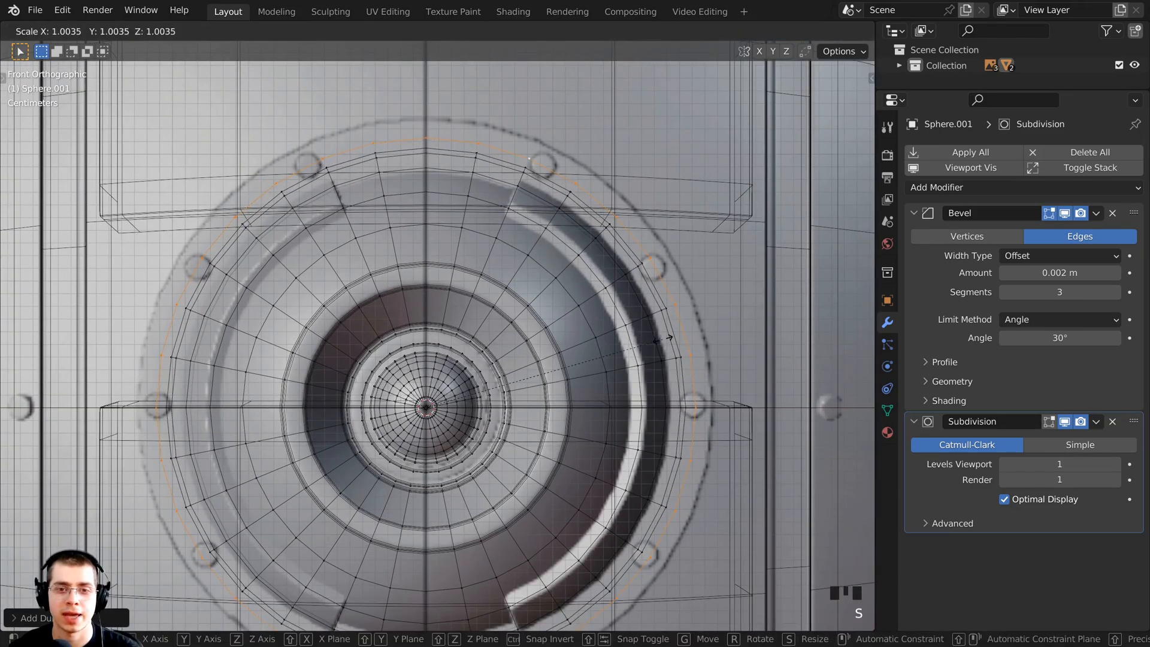
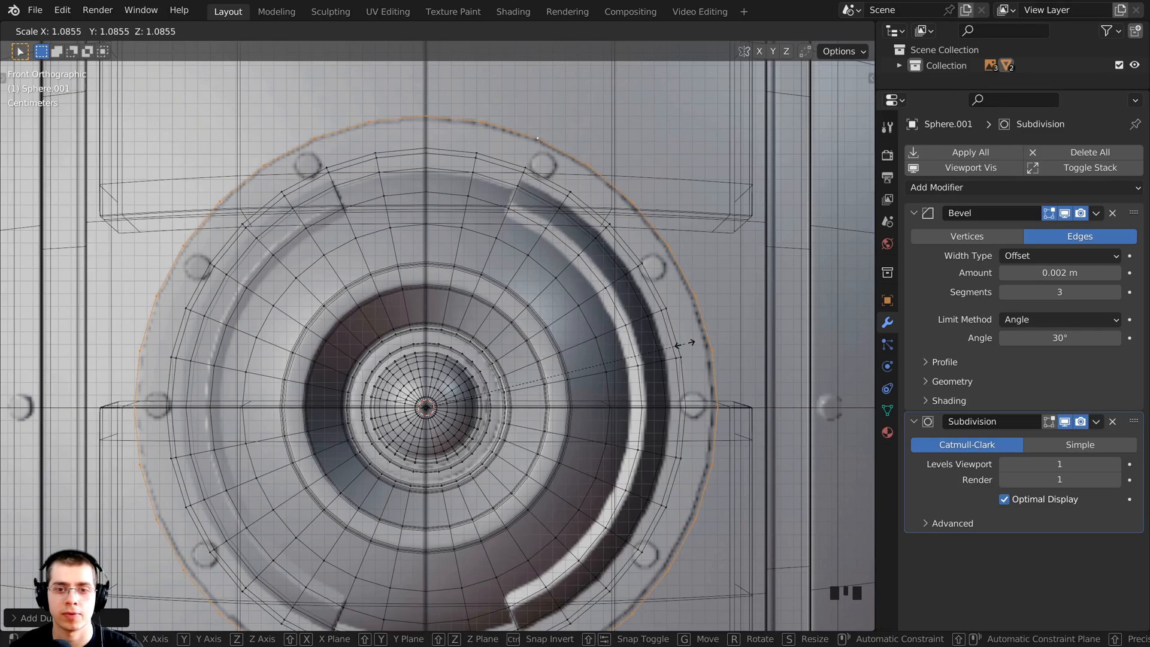
left_click(683, 343)
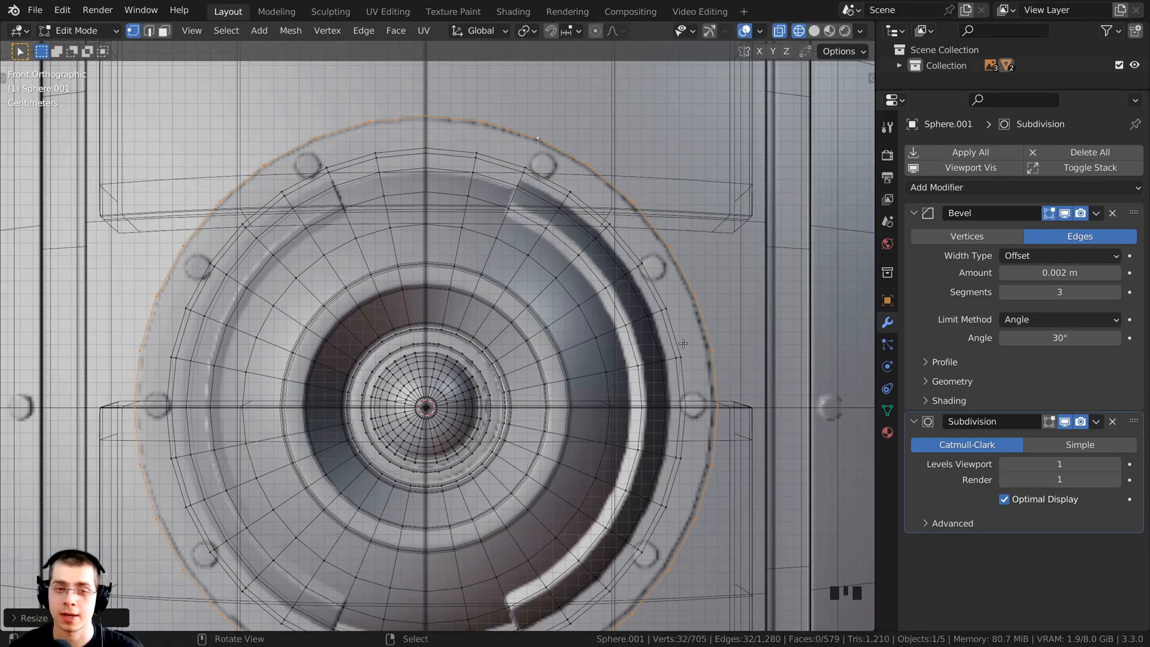
In right-side view, move the scaled loop about 0.054 m along Y to the flange's front edge in the reference.
key("KP_3")
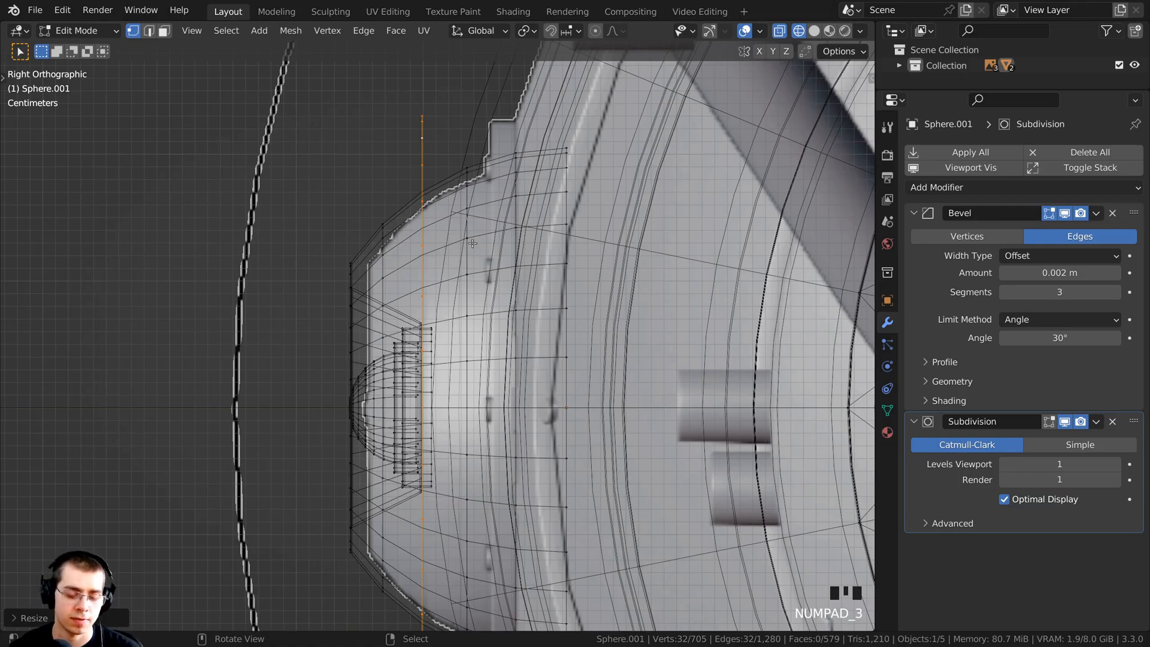
key("g")
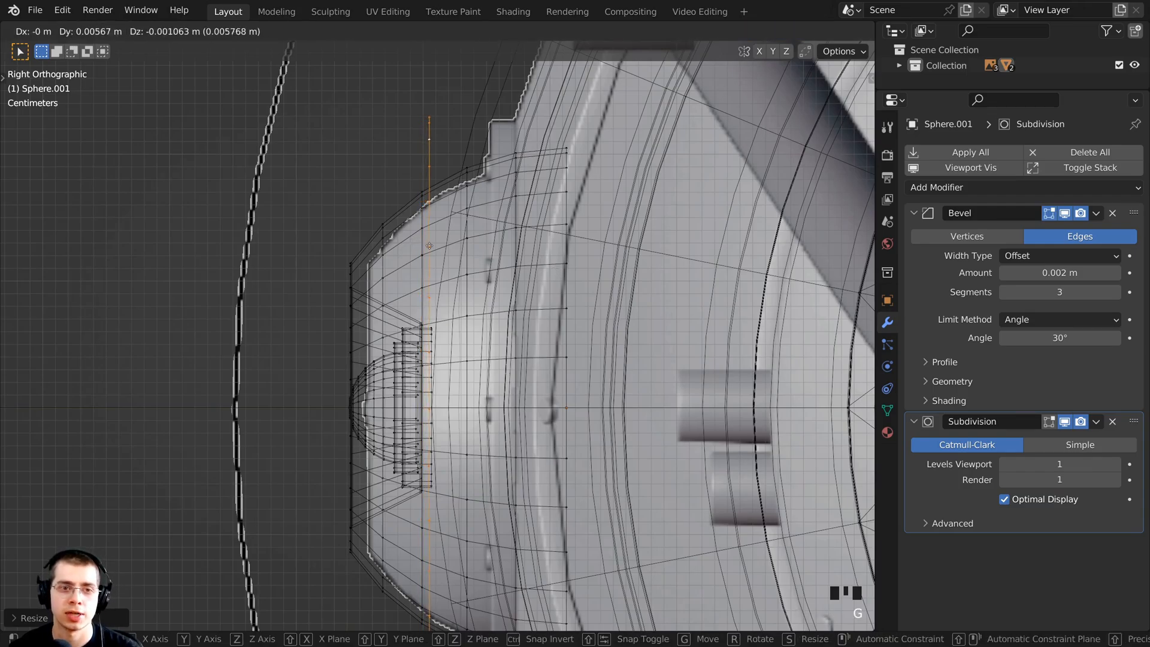
key("y")
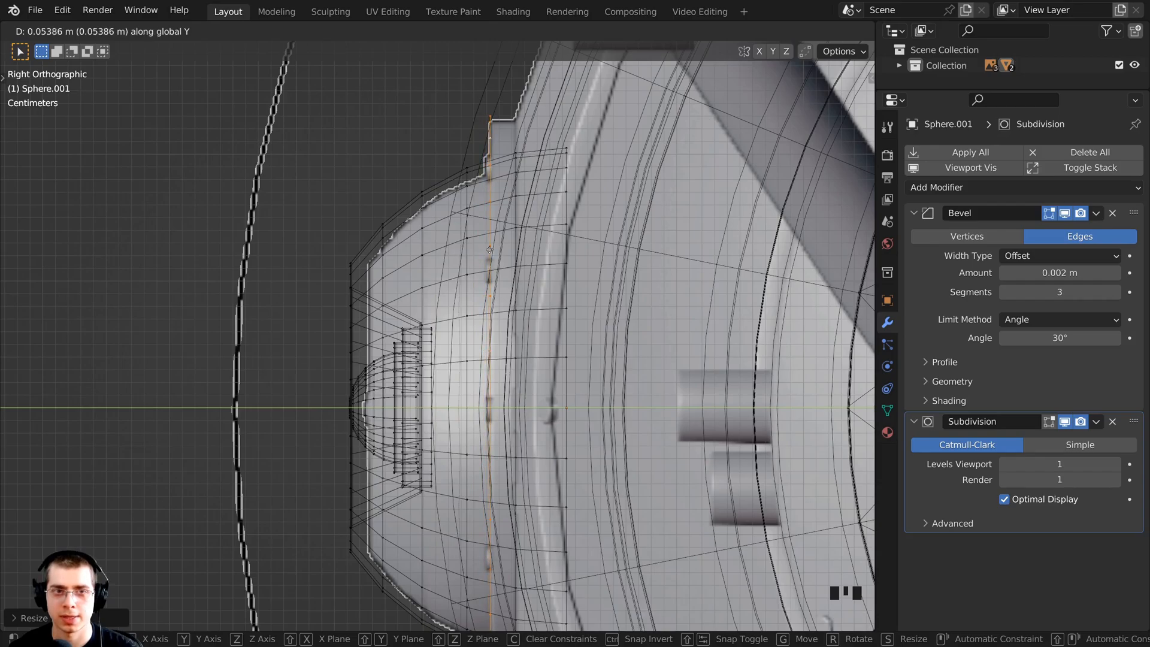
left_click(489, 249)
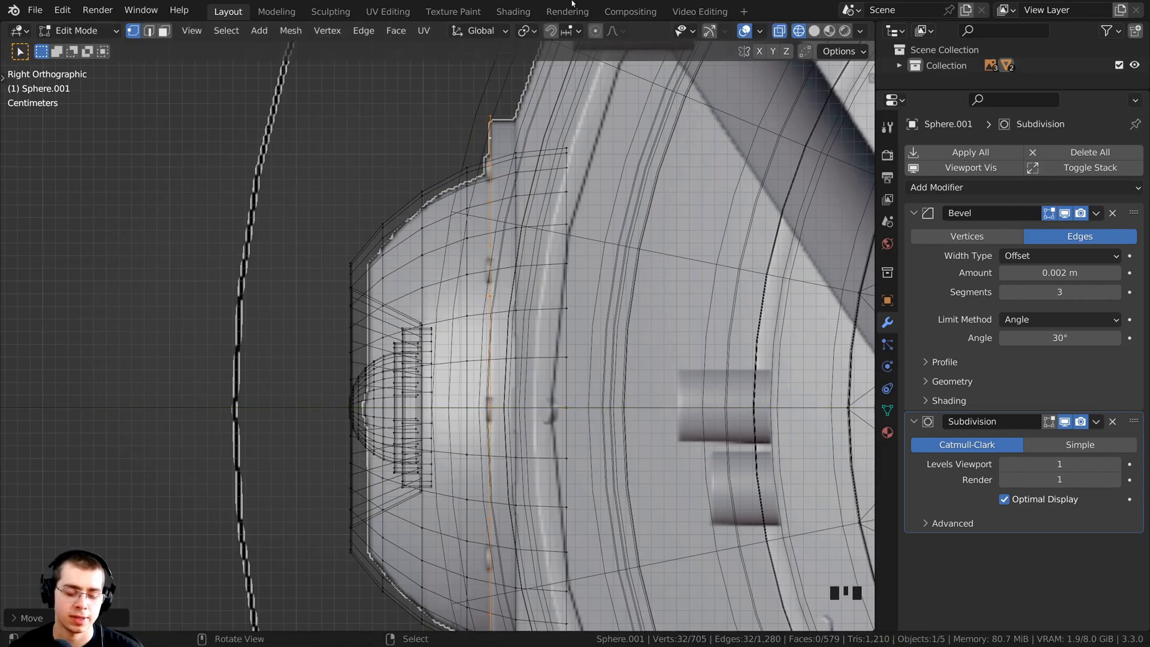
Fill the loop with a face and extrude it backward into the robot's head to give the flange thickness.
key("f")
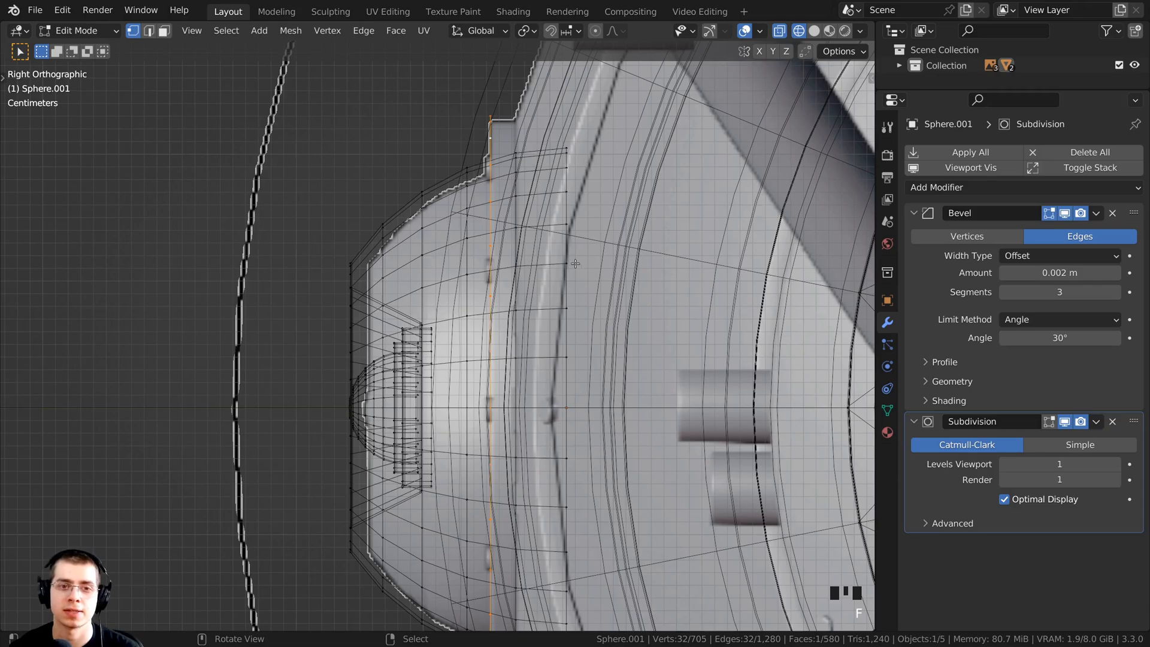
middle_click_drag(575, 264, 593, 269)
key("KP_3")
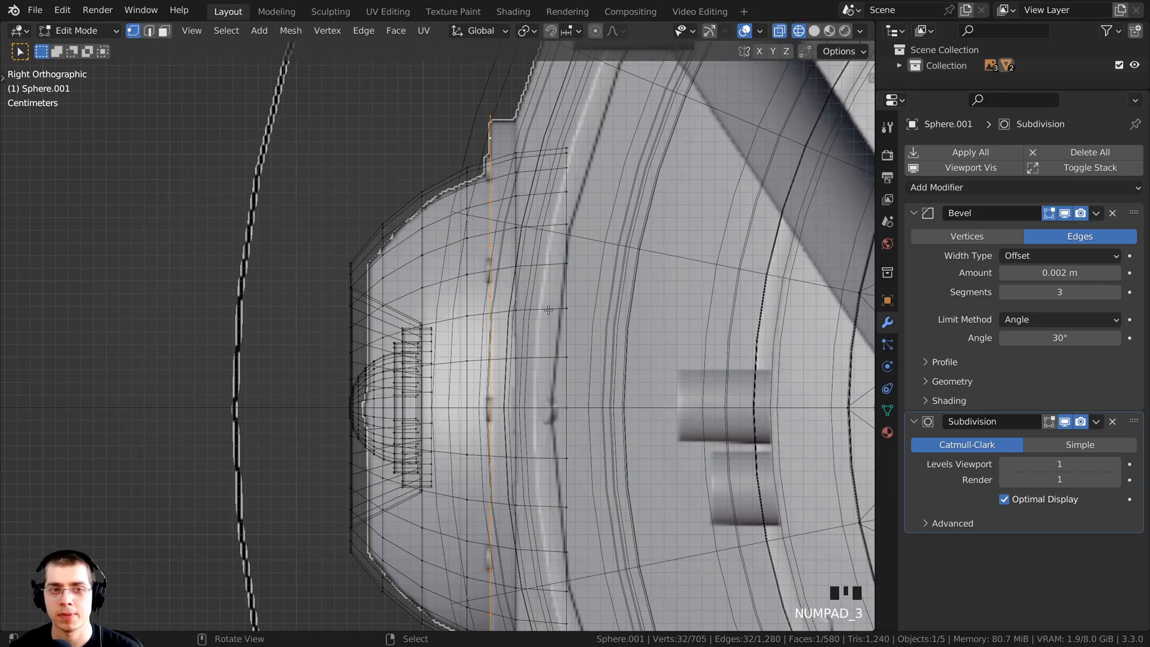
key("e")
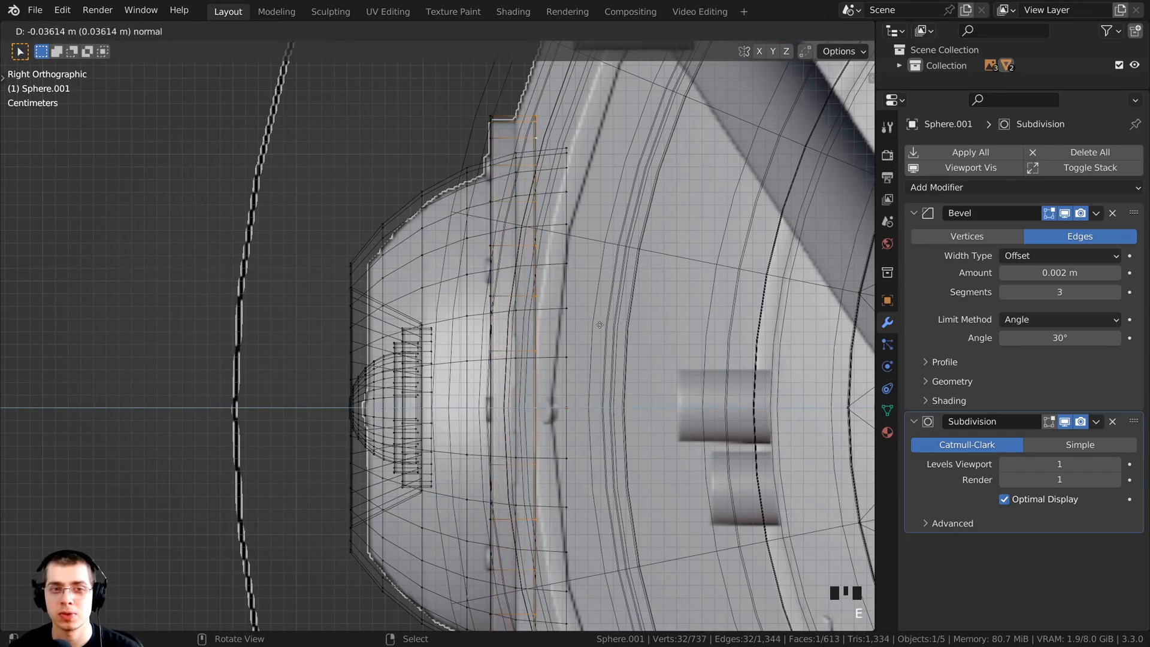
left_click(617, 326)
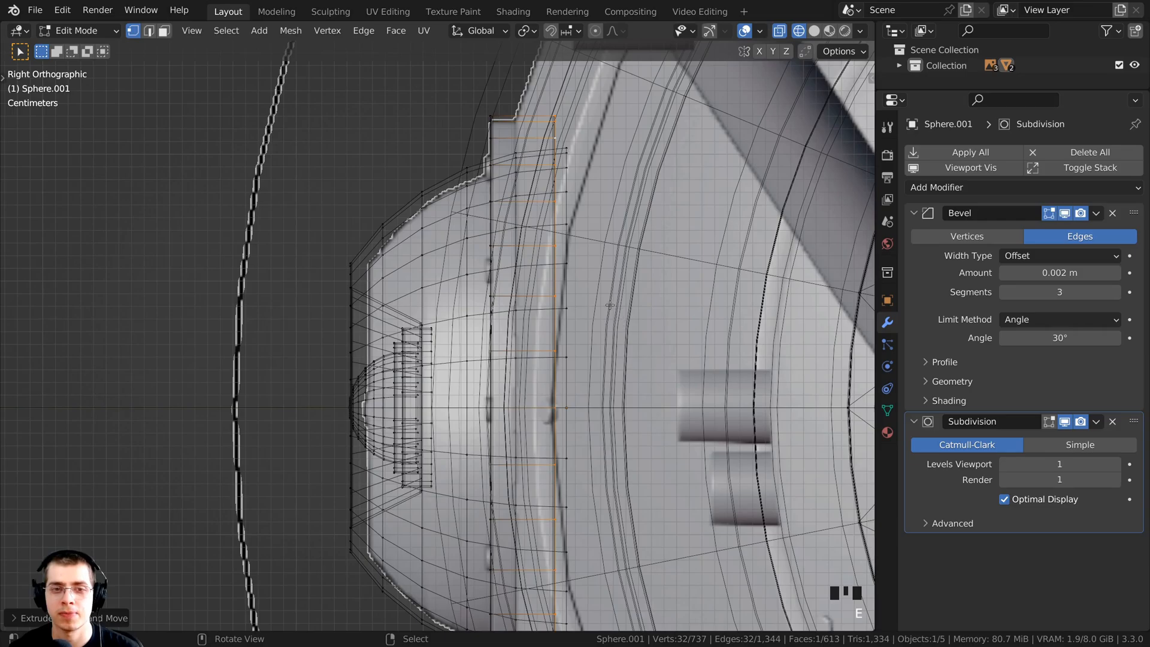
Delete the extruded disc's selected back face, keeping its vertices, and return to solid shading.
middle_click_drag(610, 305, 418, 433)
scroll(399, 453, "down", 2)
key("x")
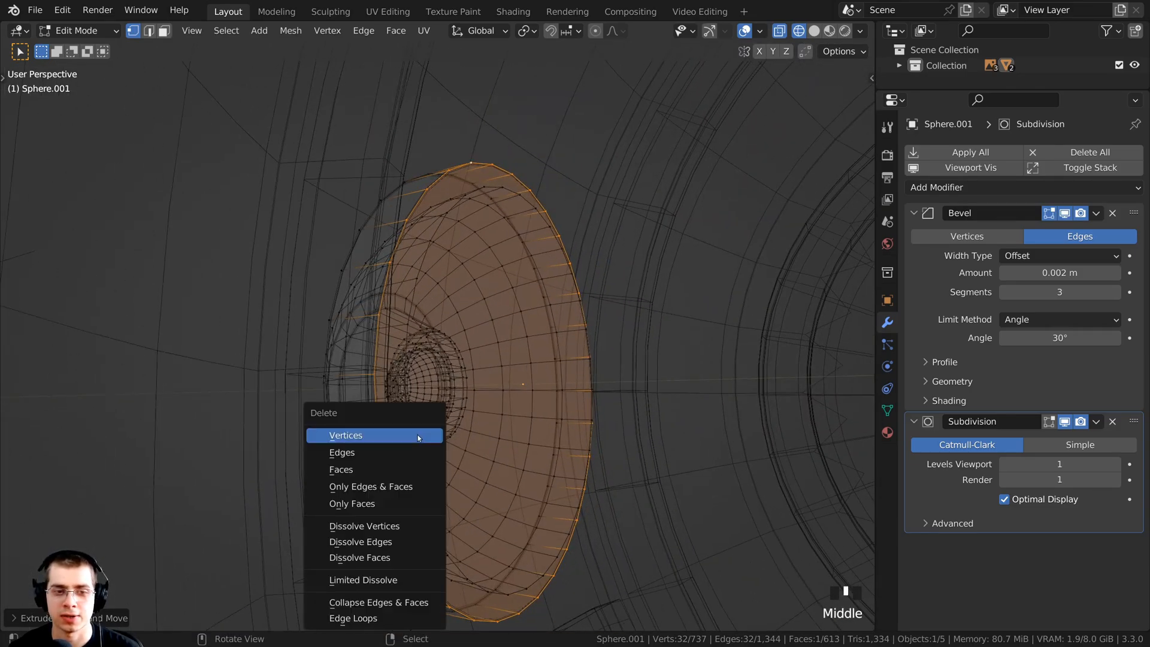
left_click(393, 464)
middle_click_drag(393, 464, 513, 462)
key("z")
left_click(649, 468)
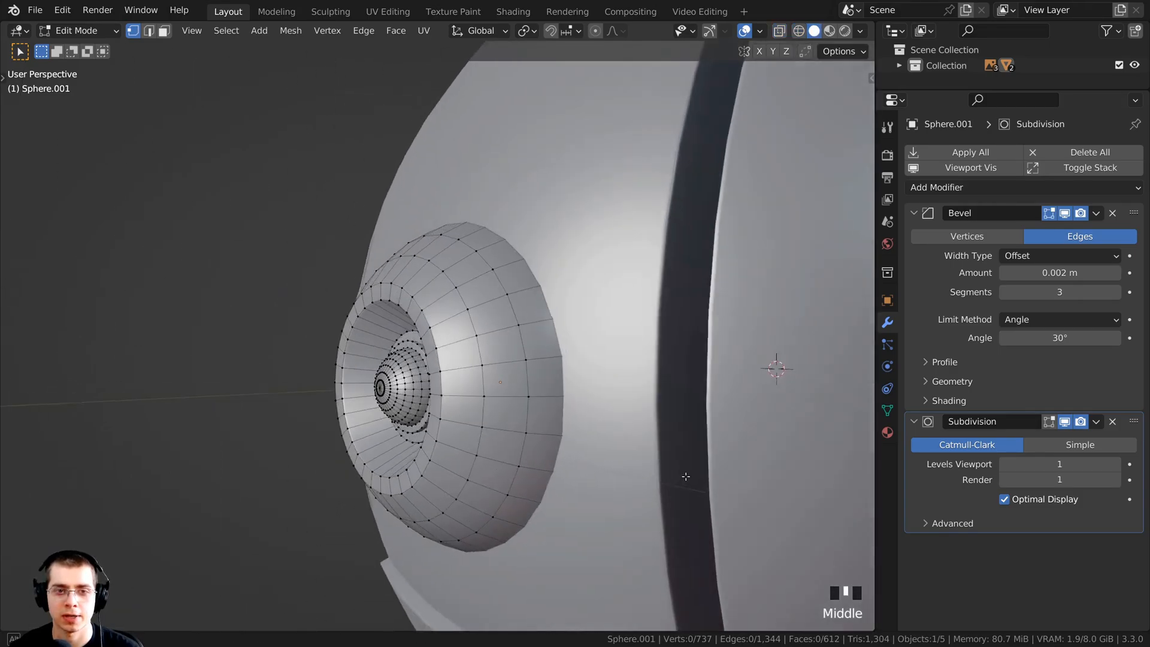
Select the whole linked flange disc and move it about -0.023 m along Y, out of the head's surface.
middle_click_drag(686, 476, 482, 282)
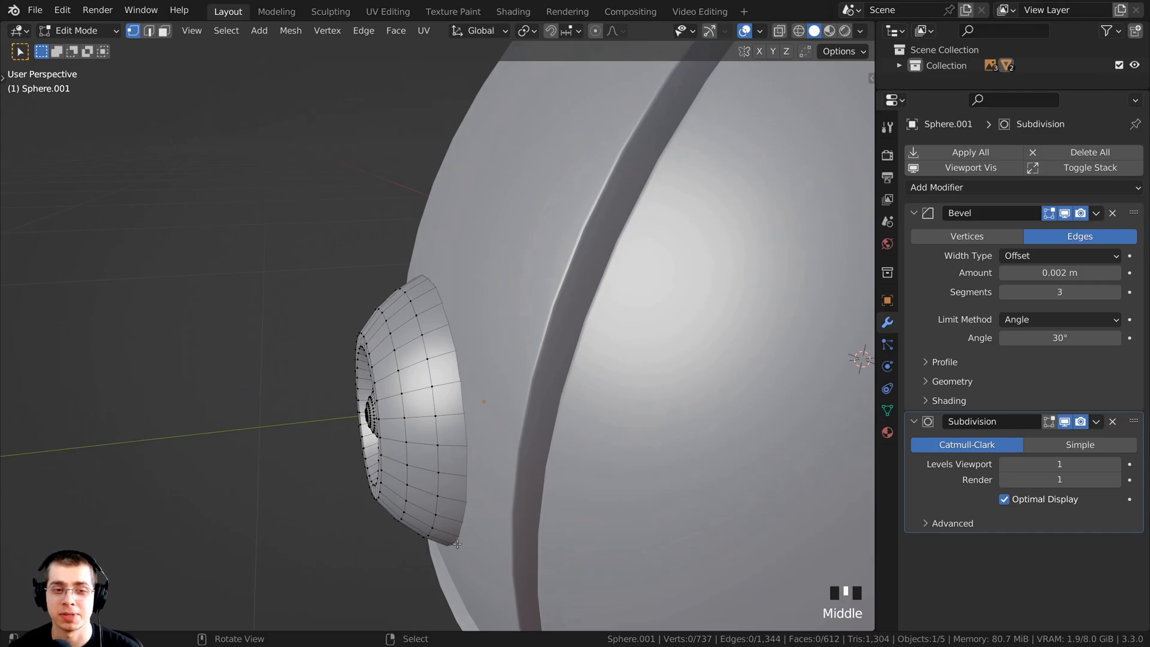
middle_click_drag(457, 543, 403, 229)
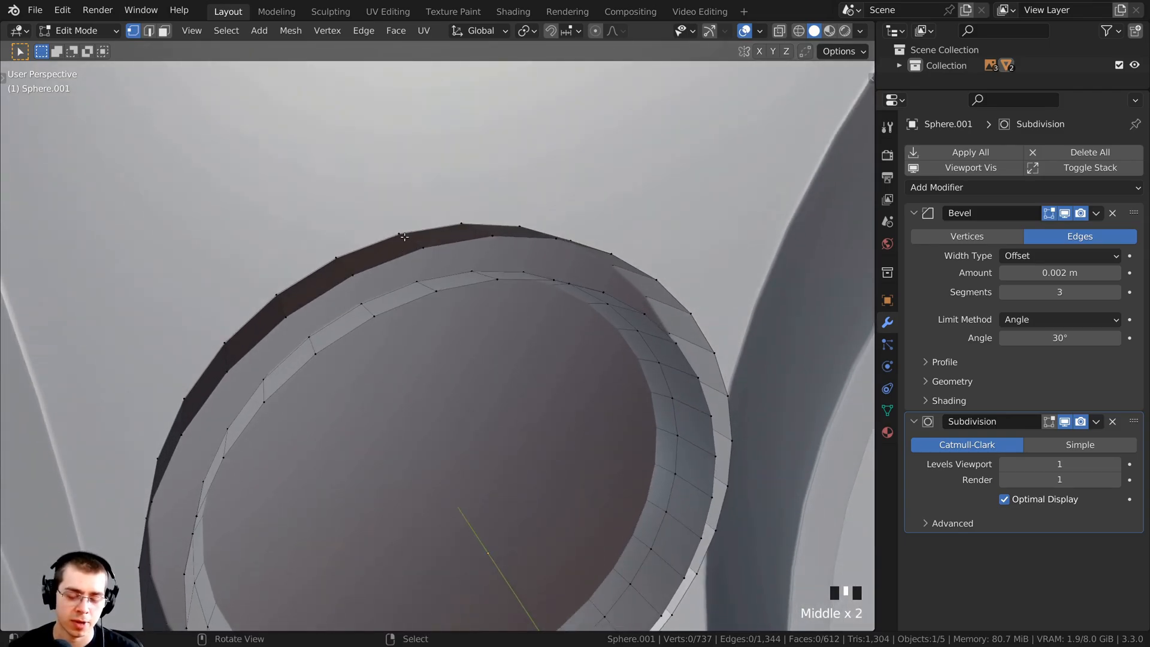
key("l")
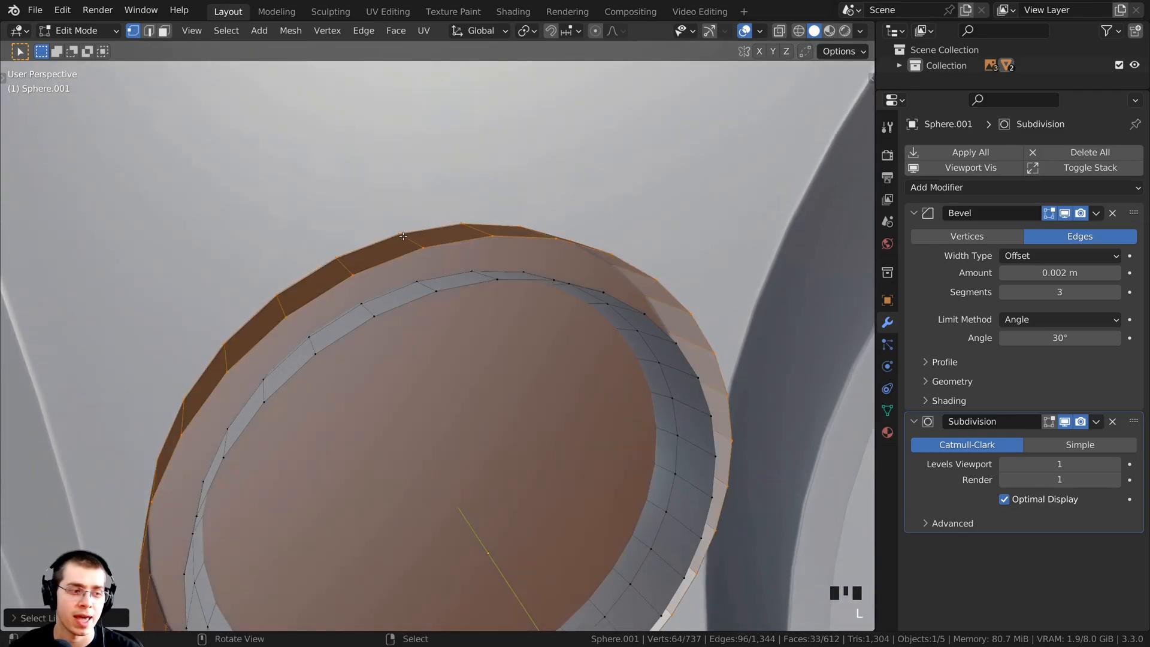
middle_click_drag(404, 236, 560, 274)
scroll(530, 246, "down", 2)
key("g")
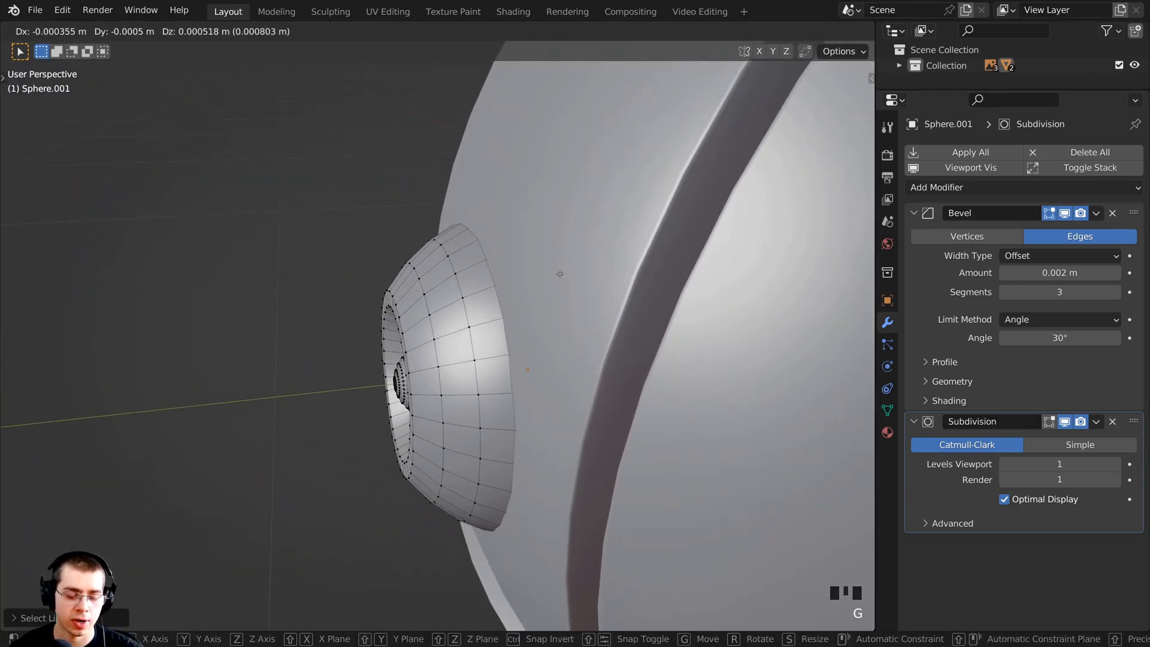
key("y")
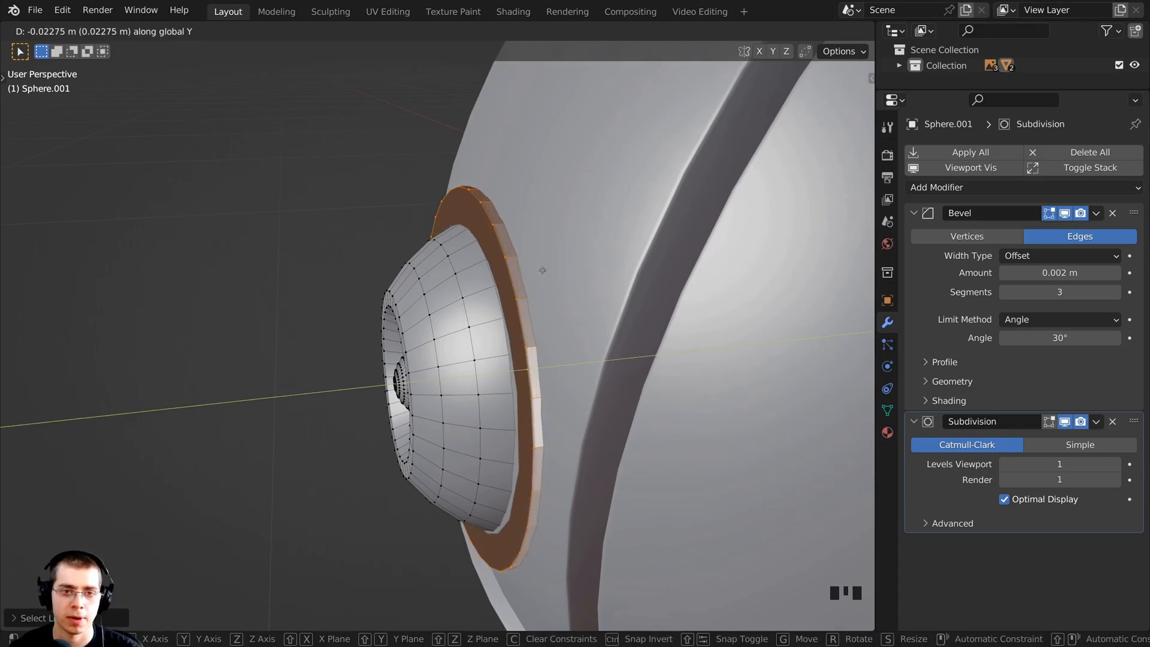
left_click(542, 270)
scroll(554, 280, "down", 2)
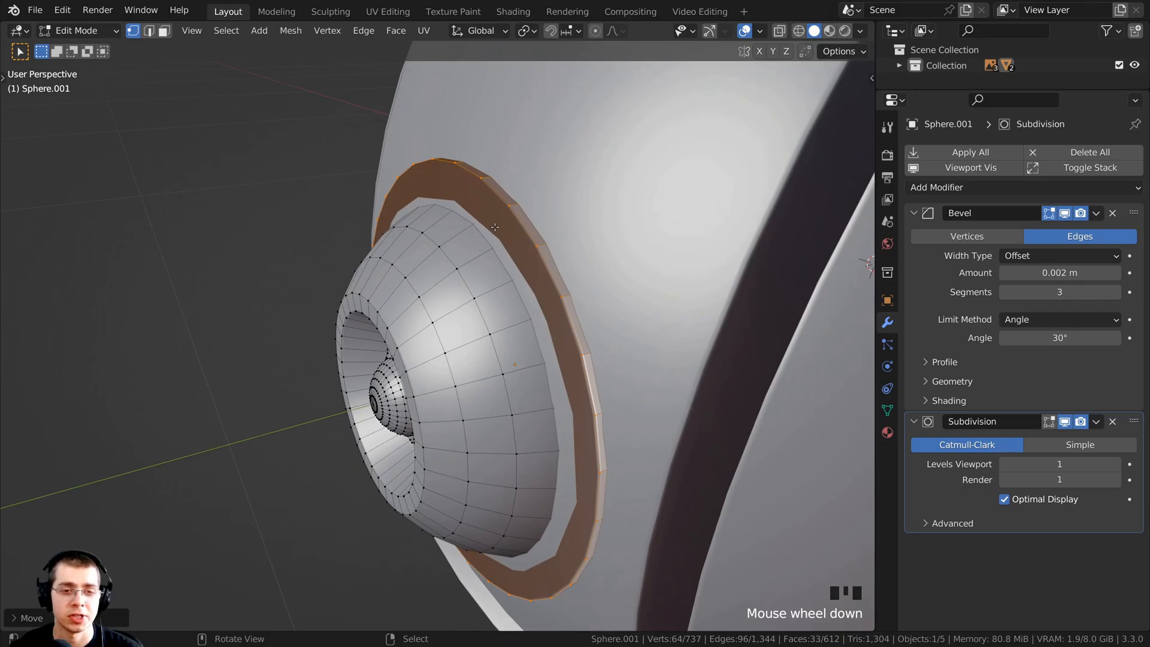
Switch to Object Mode and move the whole eye object about -0.02 m along Y.
key("Tab")
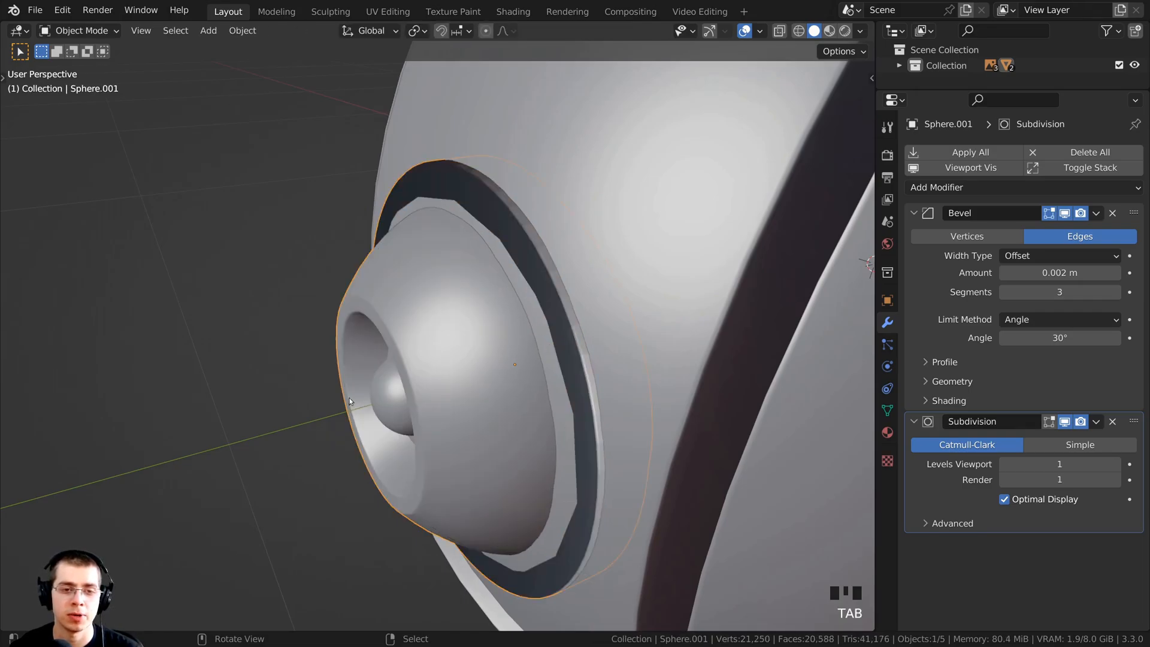
middle_click_drag(350, 398, 468, 390)
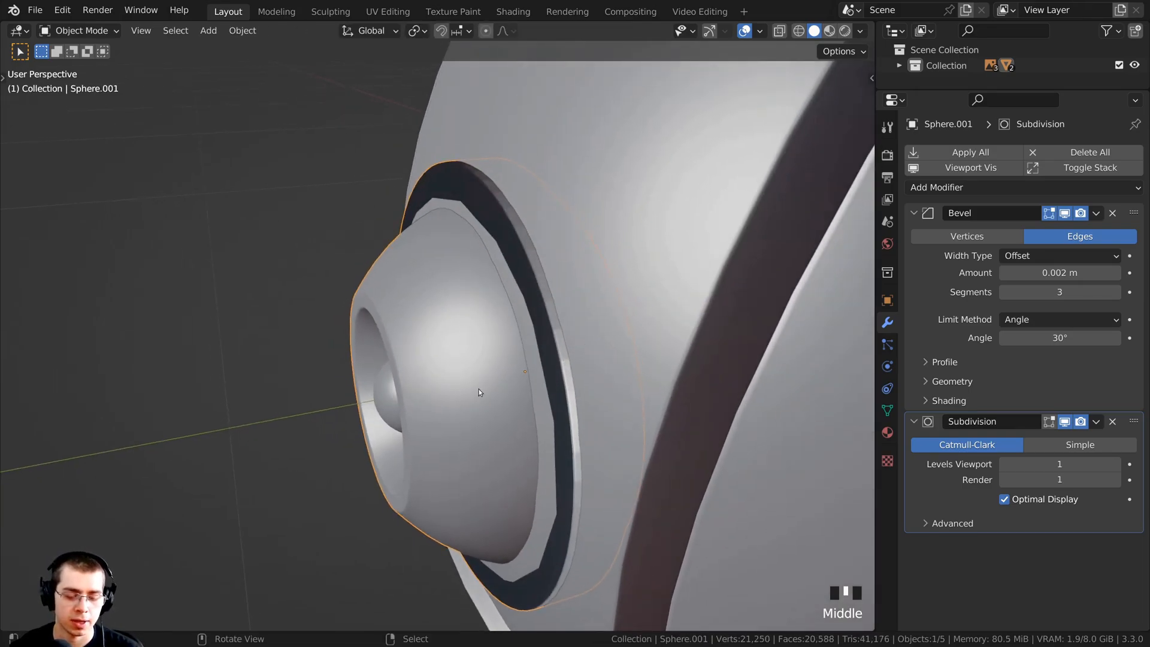
key("g")
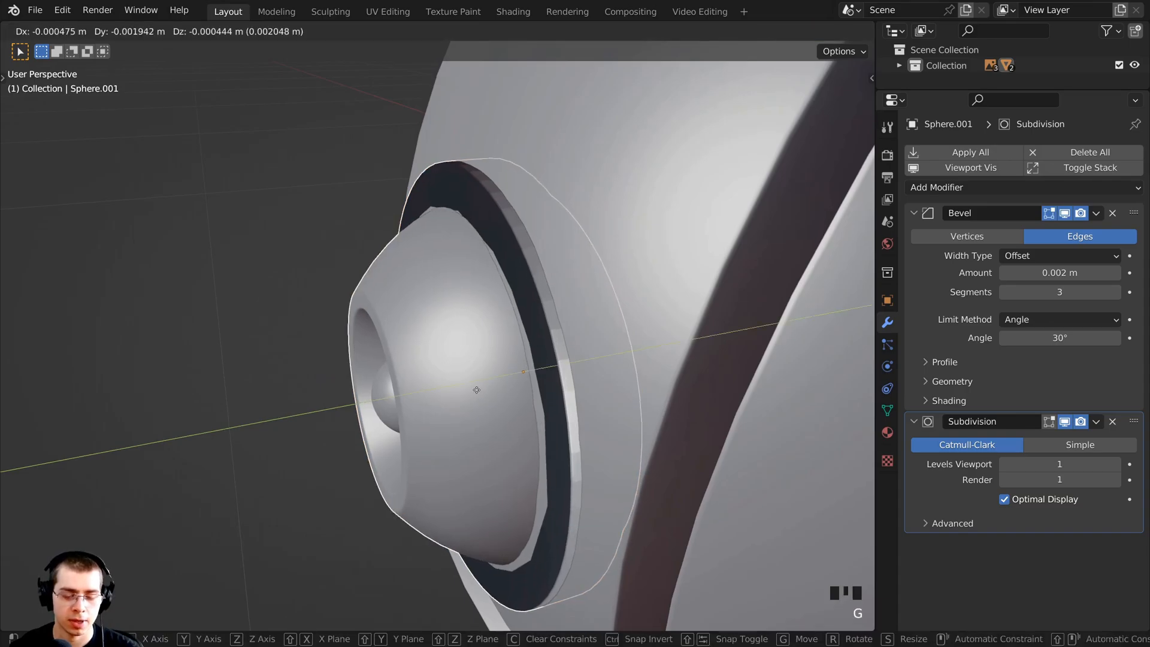
key("y")
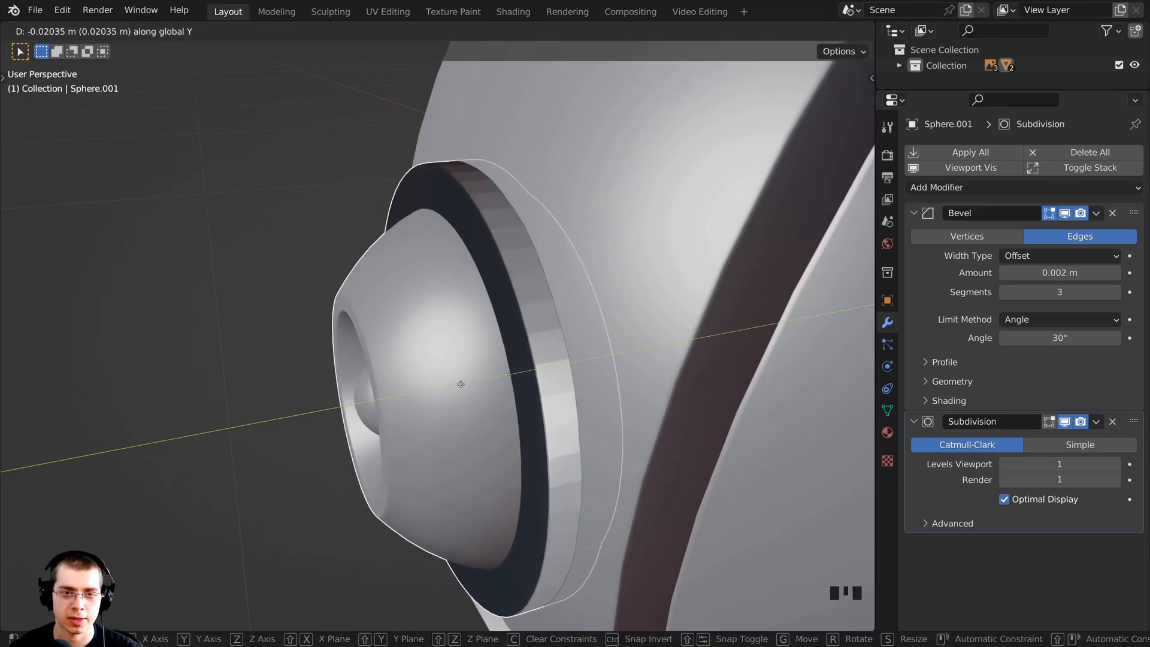
left_click(460, 384)
Return to Edit Mode and move the selected flange slightly back toward the head along Y, by about 0.002 m.
middle_click_drag(459, 384, 508, 385)
scroll(501, 366, "up", 3)
key("Tab")
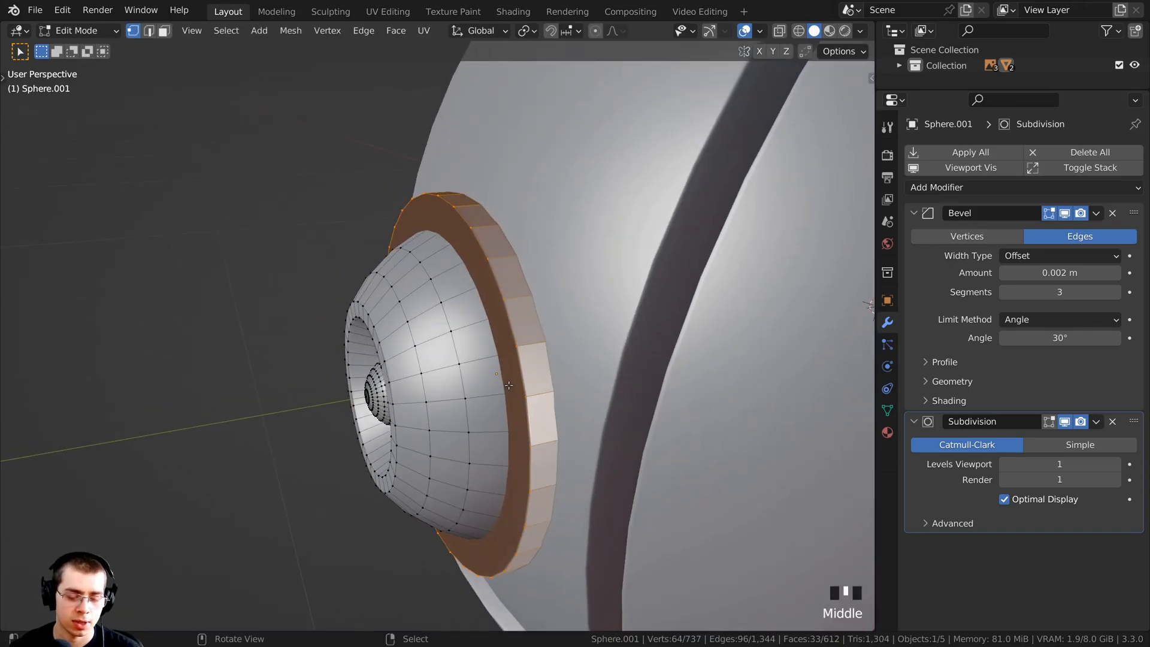
key("g")
key("y")
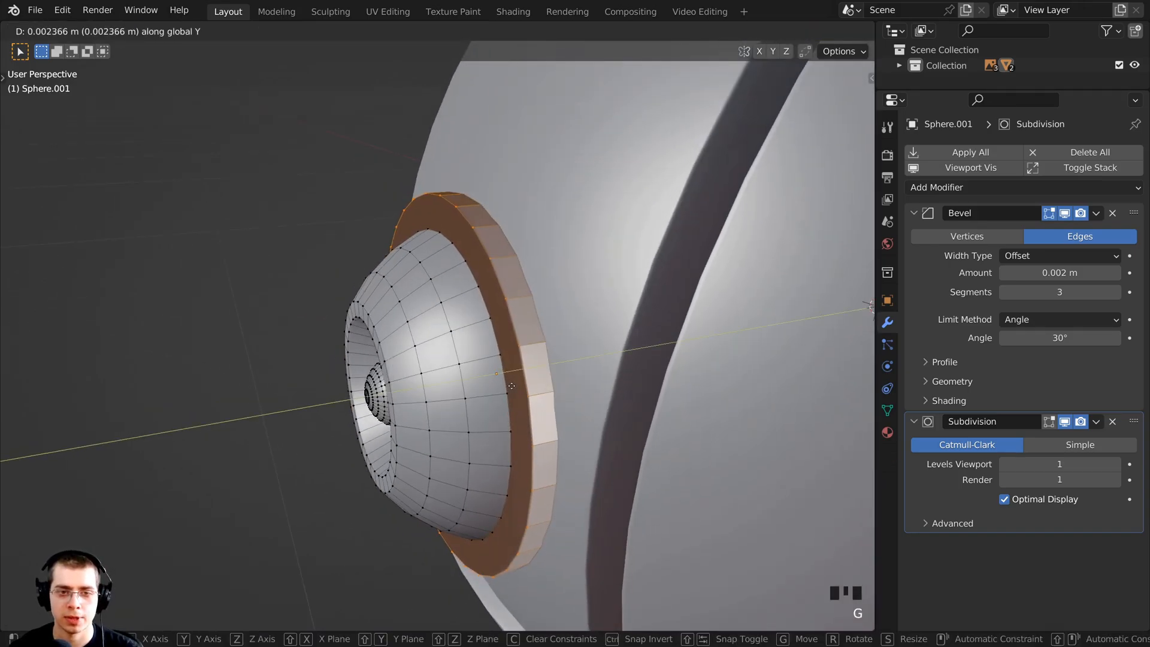
left_click(513, 386)
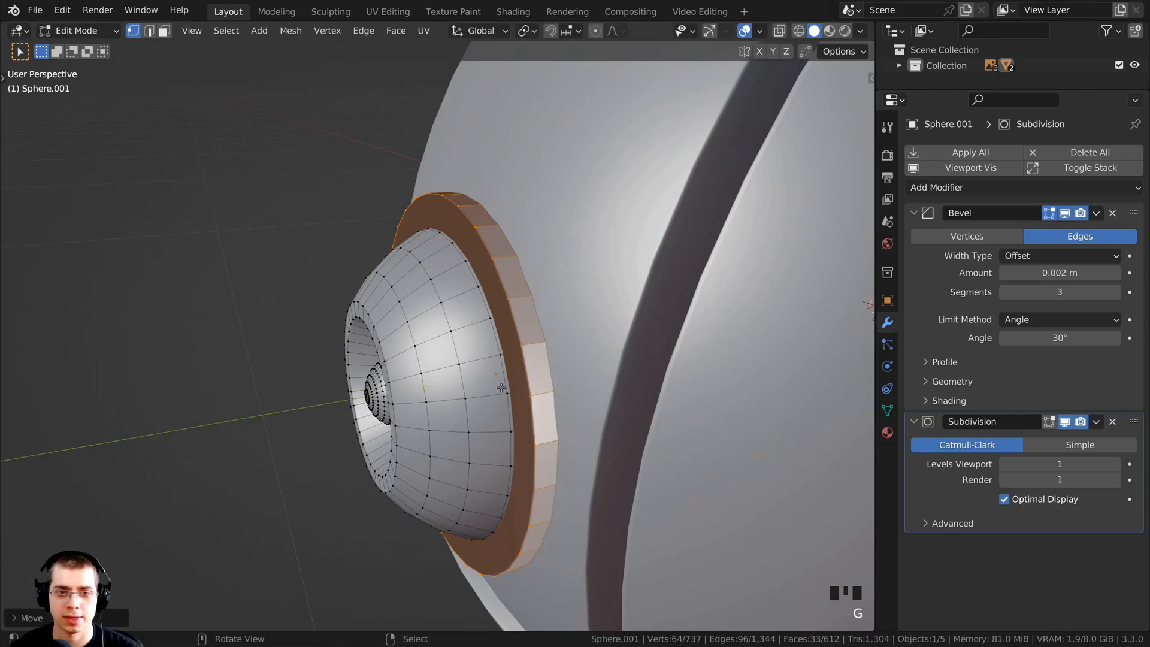
Fine-tune the flange's scale against the reference outline in front wireframe view, then restore solid shading.
middle_click_drag(513, 386, 710, 397)
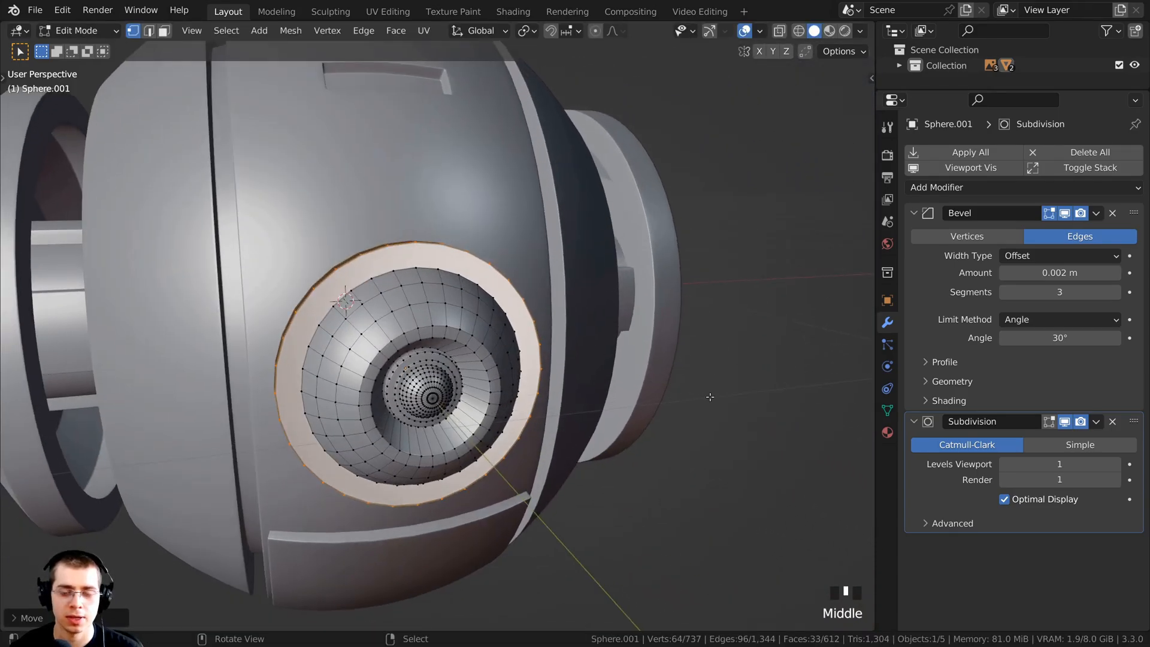
key("KP_1")
key("z")
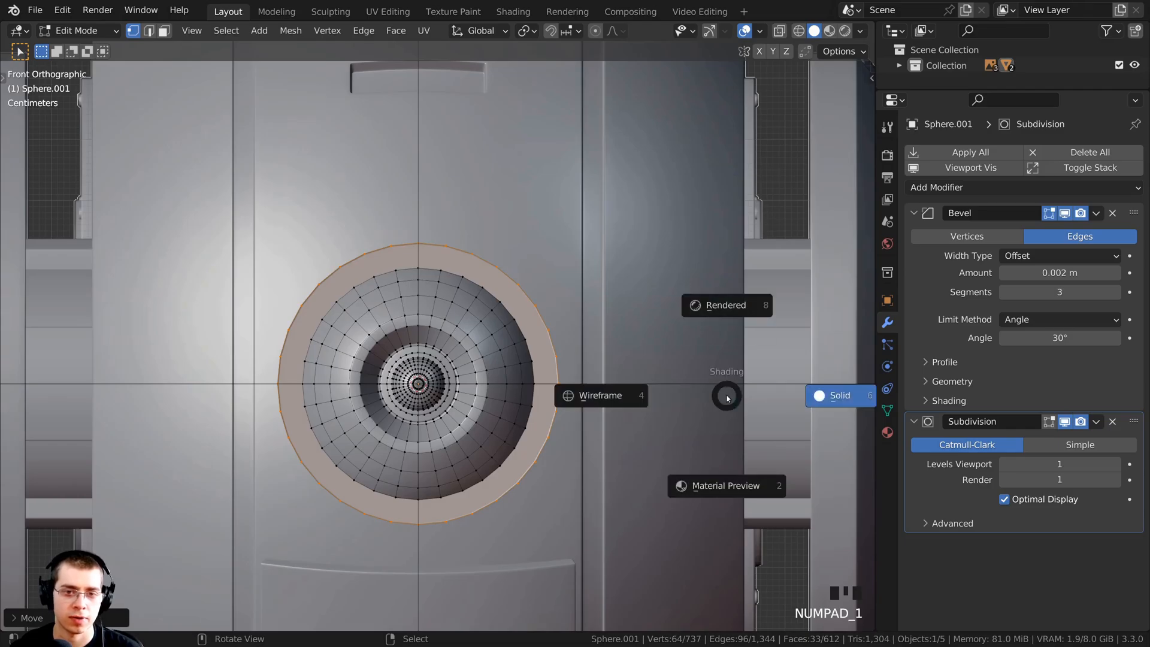
left_click(709, 391)
middle_click_drag(719, 365, 689, 354, "shift")
scroll(689, 354, "up", 3)
key("s")
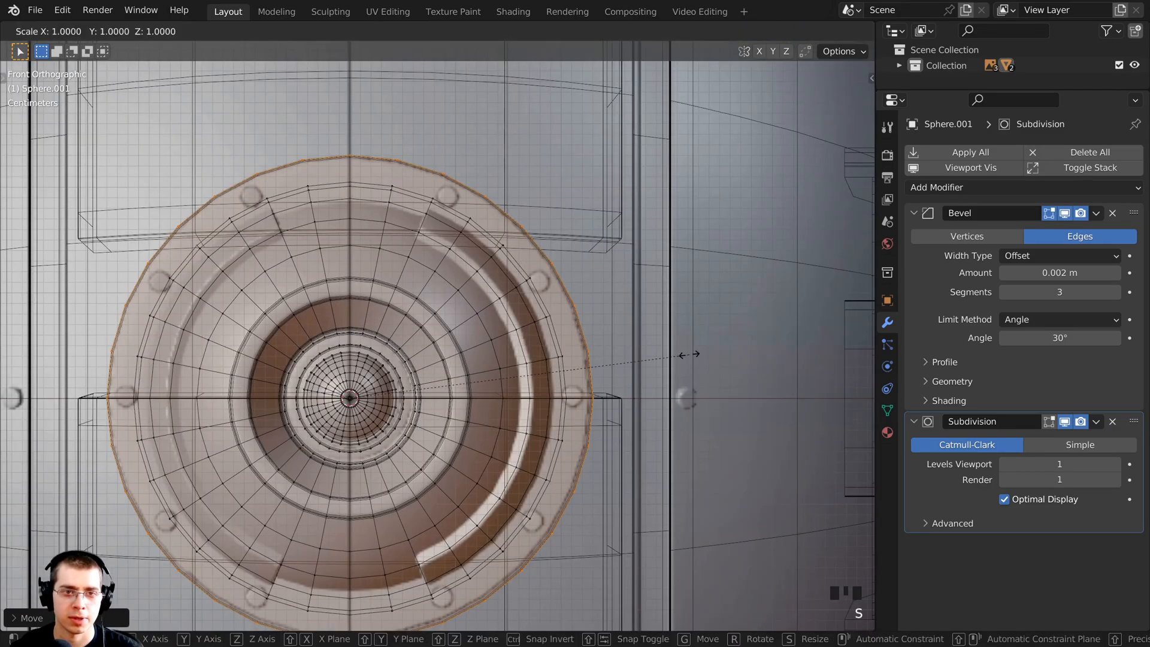
left_click(651, 357)
key("z")
left_click(353, 346)
Select all of the eye's geometry, recalculate its normals to face outside, and return to Object Mode.
mouse_move(416, 347)
middle_mouse_down()
mouse_move(329, 394)
mouse_move(706, 432)
mouse_move(598, 378)
middle_mouse_up()
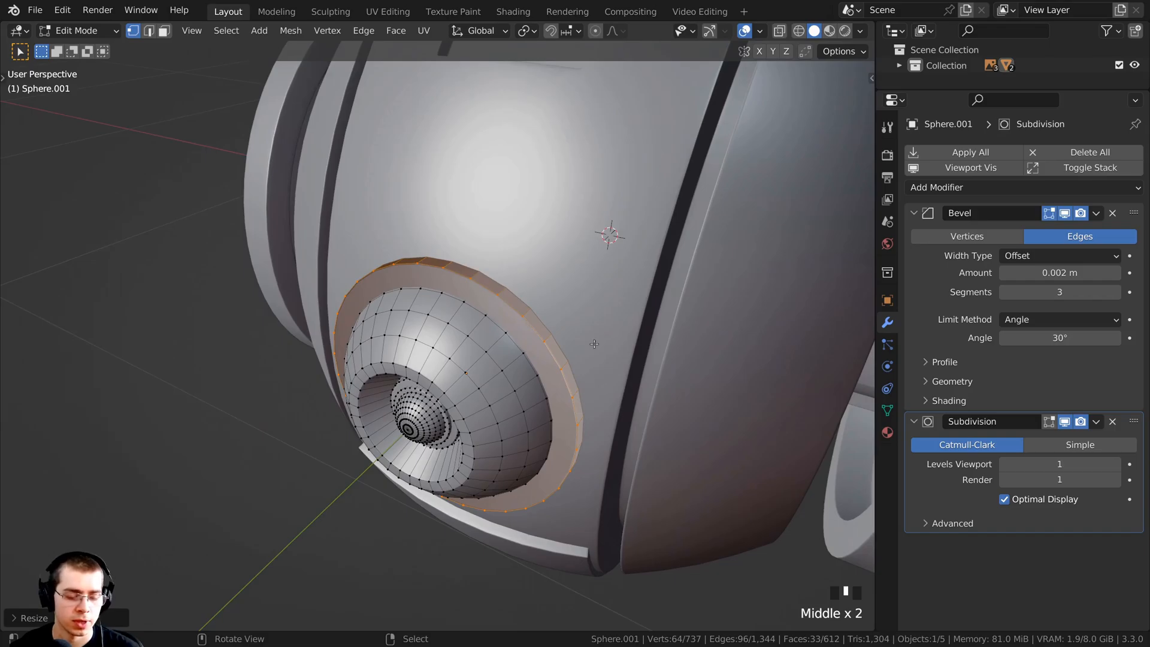
key("a")
key("a")
key("a")
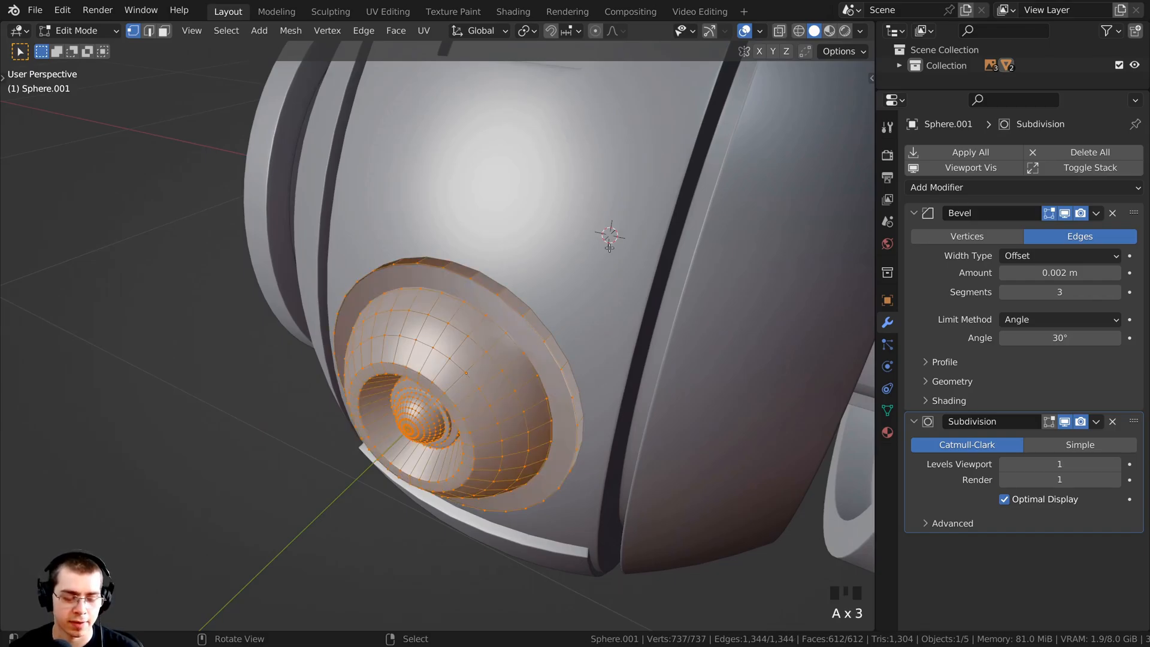
key("shift+n")
mouse_move(606, 247)
middle_mouse_down()
mouse_move(536, 245)
mouse_move(554, 258)
mouse_move(497, 269)
mouse_move(461, 258)
middle_mouse_up()
scroll(557, 259, "up", 3)
key("Tab")
scroll(478, 295, "up", 3)
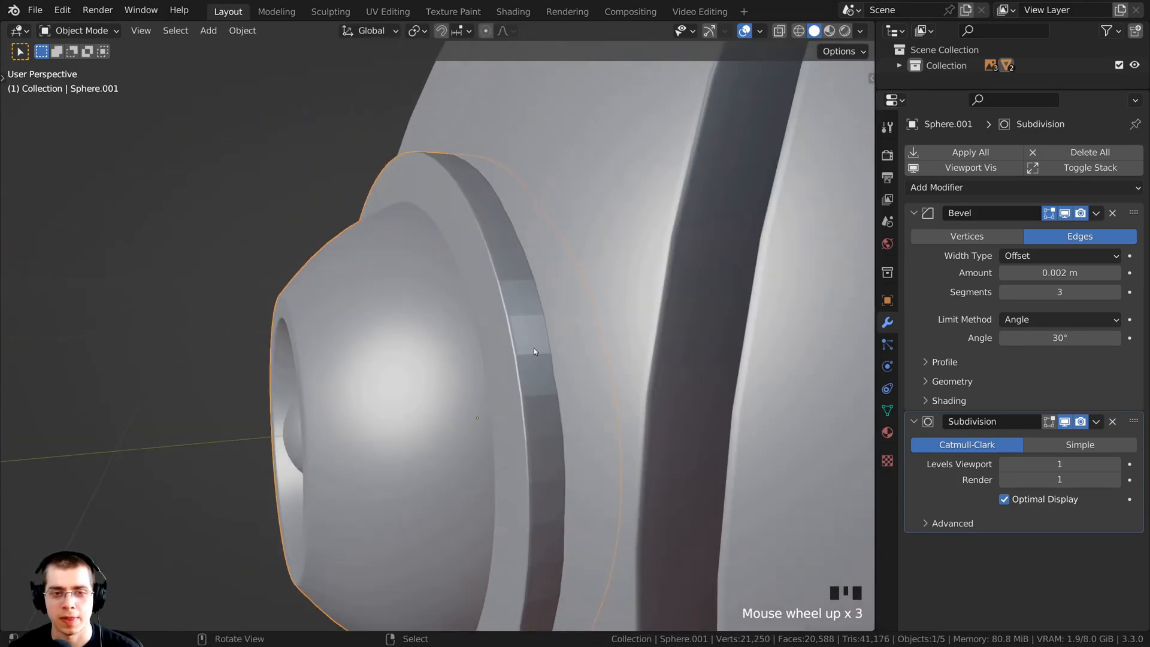
Apply Shade Smooth to the eye object so its faceted flange ring is shaded evenly.
scroll(530, 333, "up", 1)
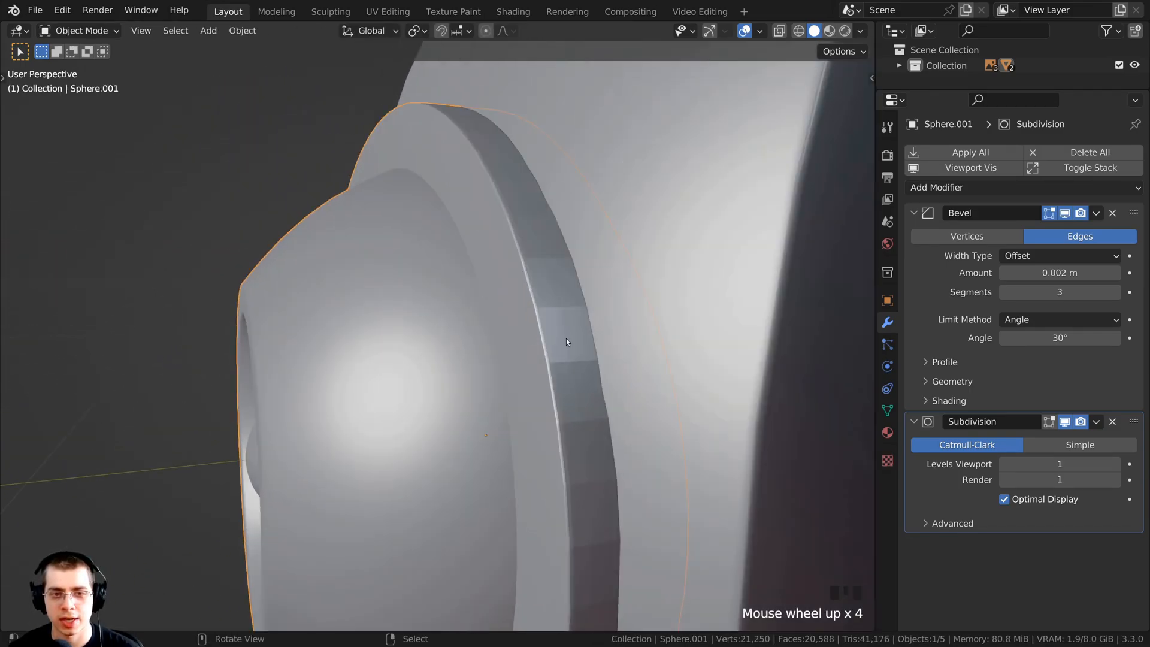
right_click(532, 235)
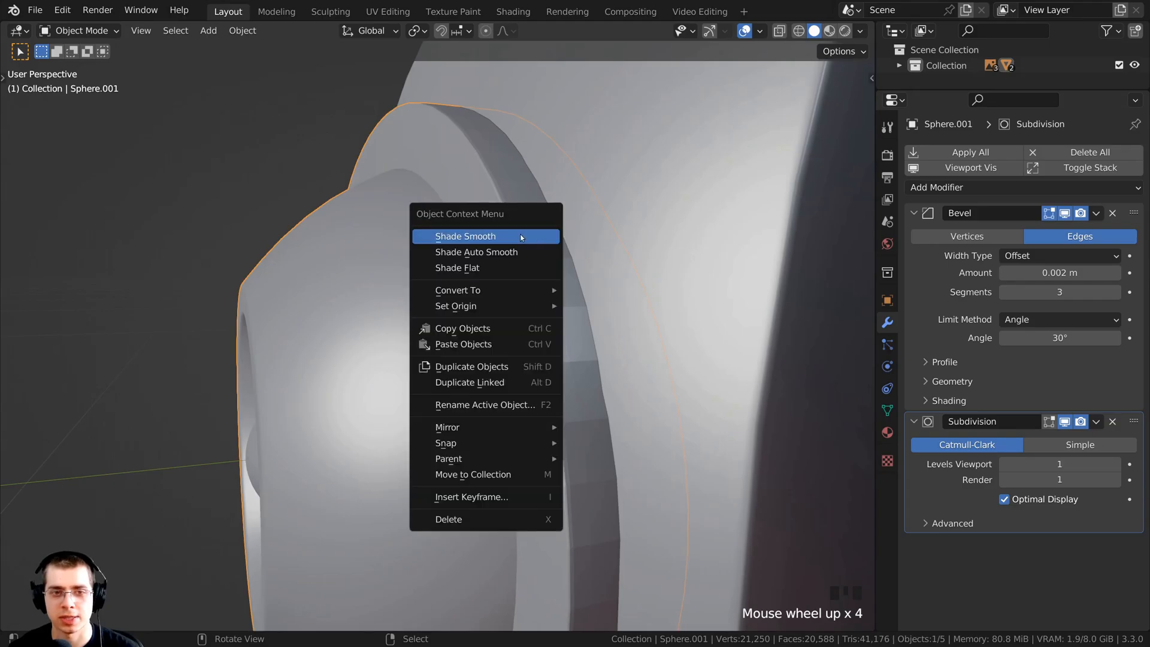
left_click(457, 237)
scroll(443, 354, "down", 4)
middle_click_drag(443, 354, 436, 487)
scroll(616, 354, "down", 3)
Examine the reference image's raised side arcs around the eye against the model in front wireframe view.
key("KP_1")
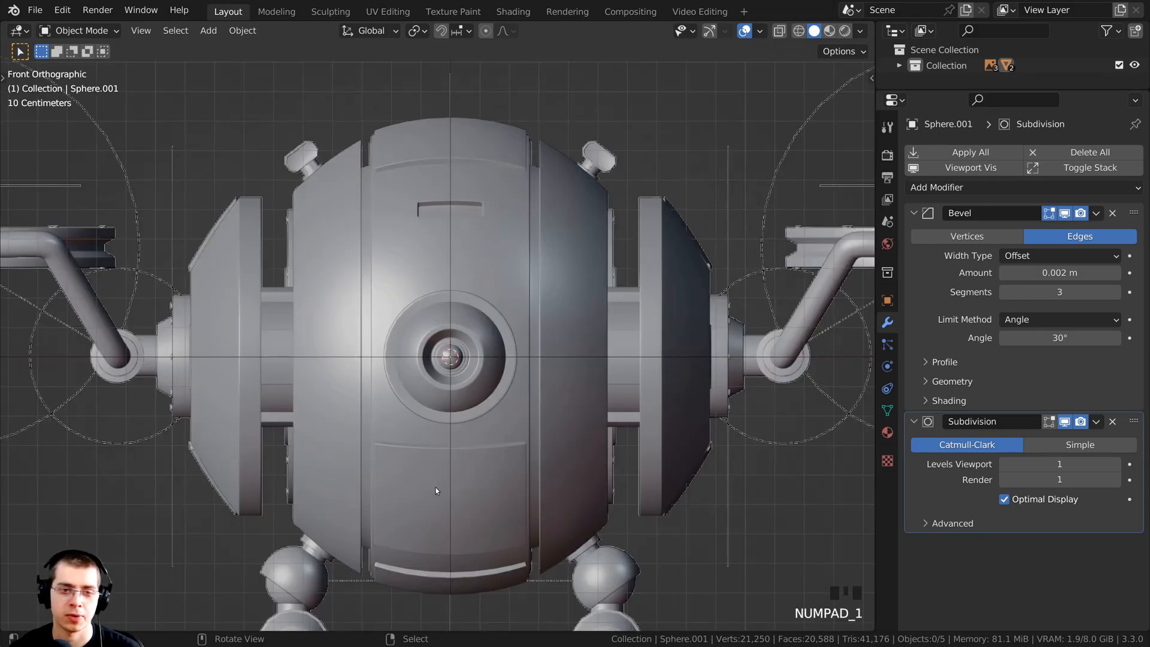
scroll(436, 487, "up", 2)
key("z")
left_click(338, 453)
middle_click_drag(337, 454, 303, 451, "shift")
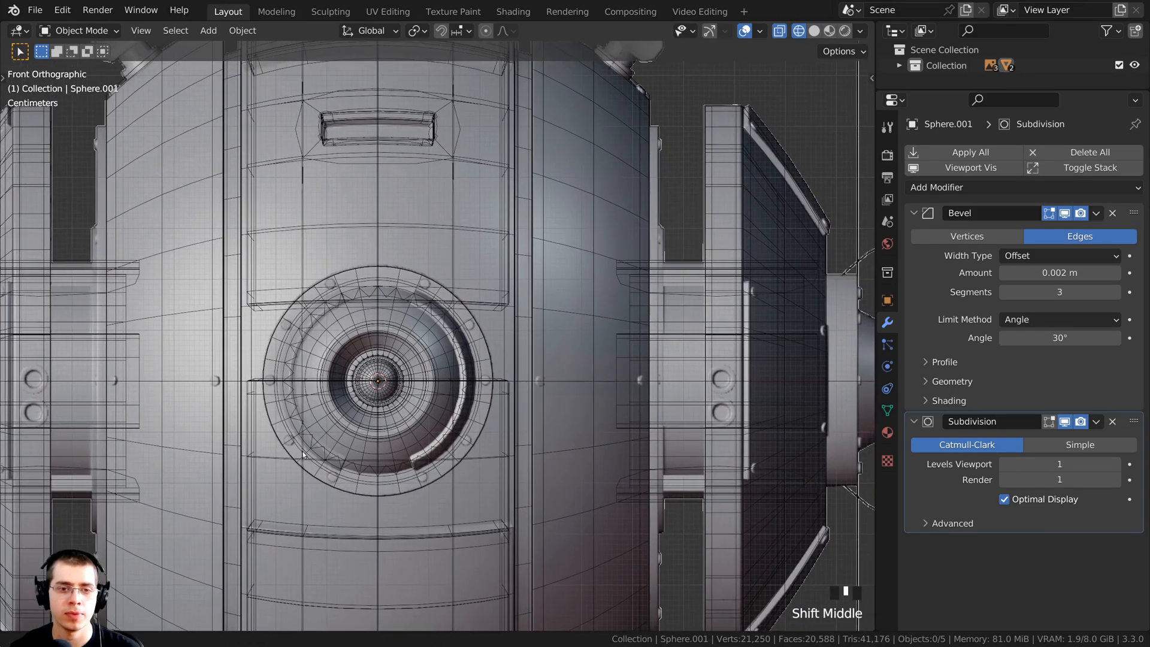
scroll(377, 259, "up", 4)
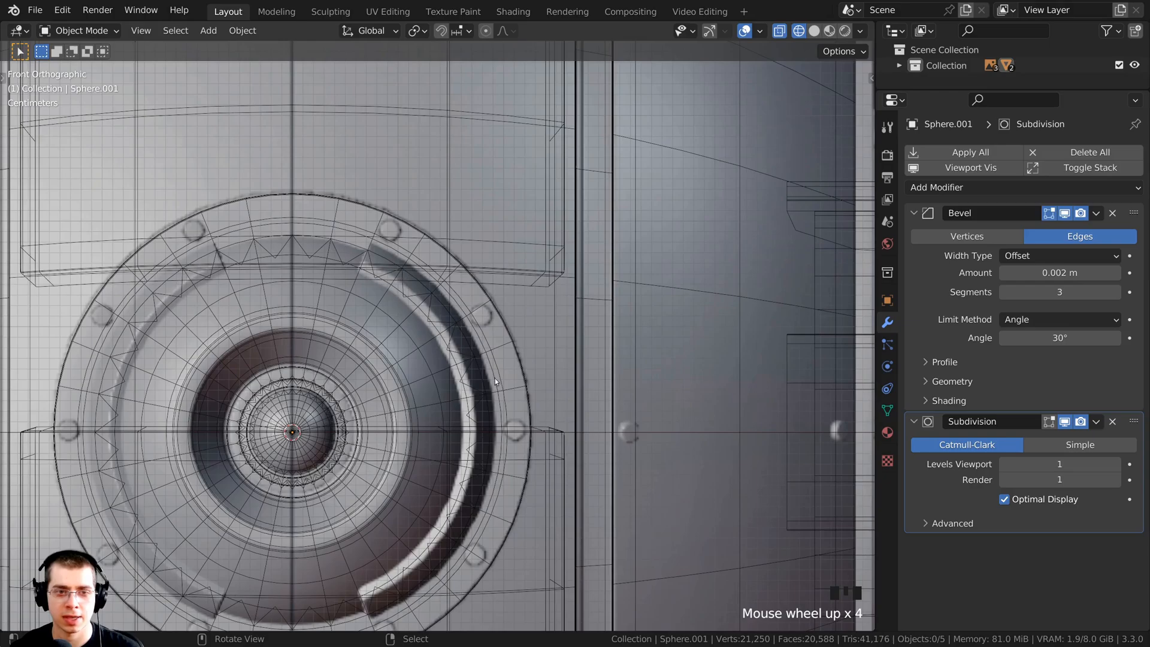
scroll(405, 228, "down", 6)
right_click(395, 95)
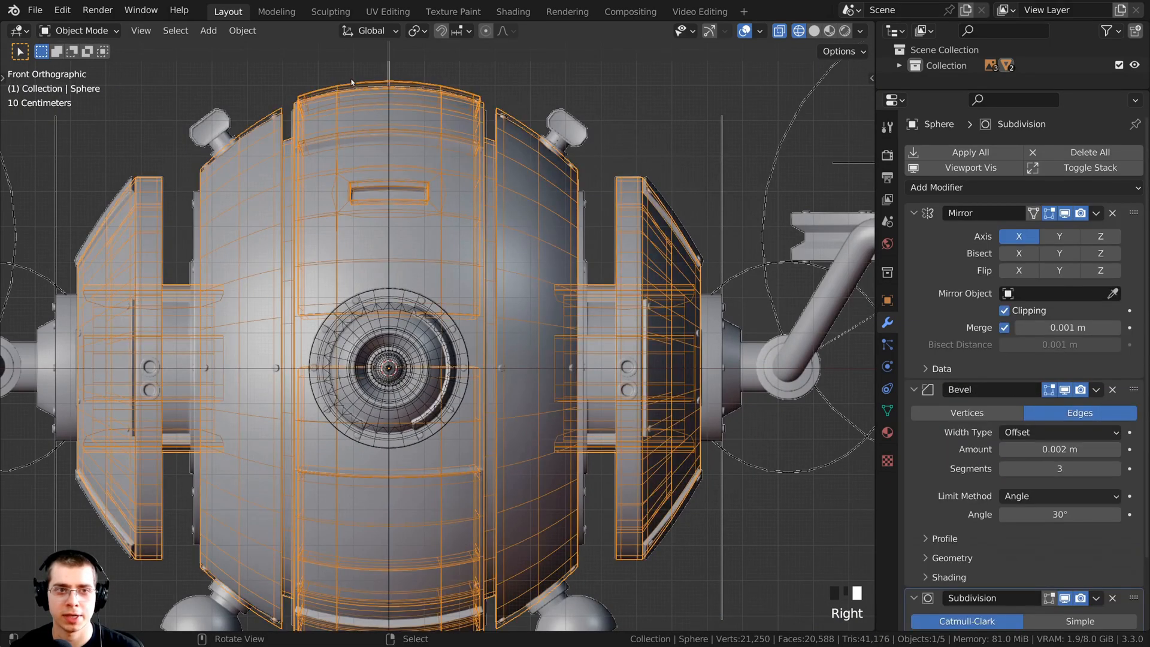
right_click(422, 84)
key("Tab")
key("Tab")
scroll(372, 283, "up", 5)
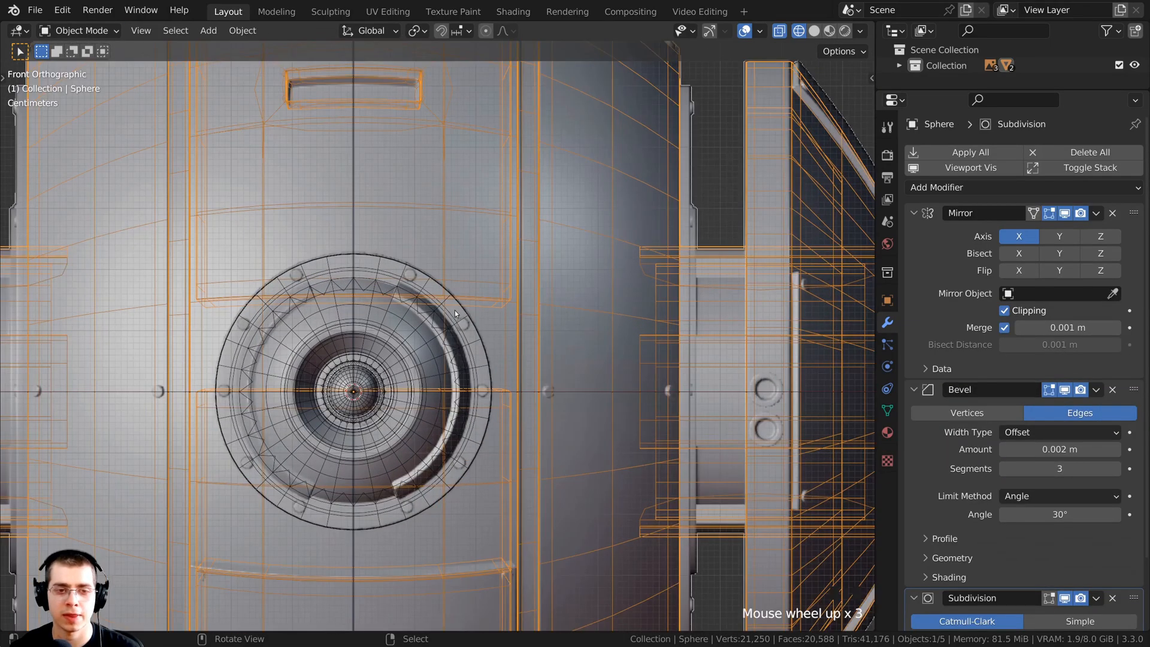
key("a")
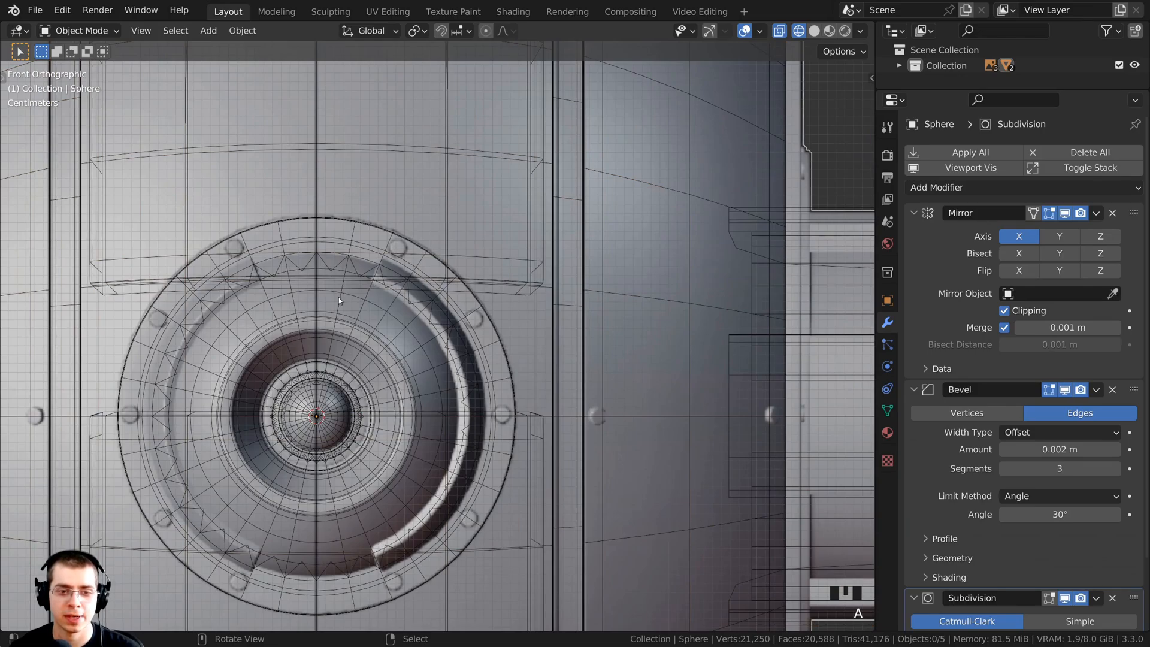
scroll(204, 374, "down", 1)
scroll(379, 203, "down", 3)
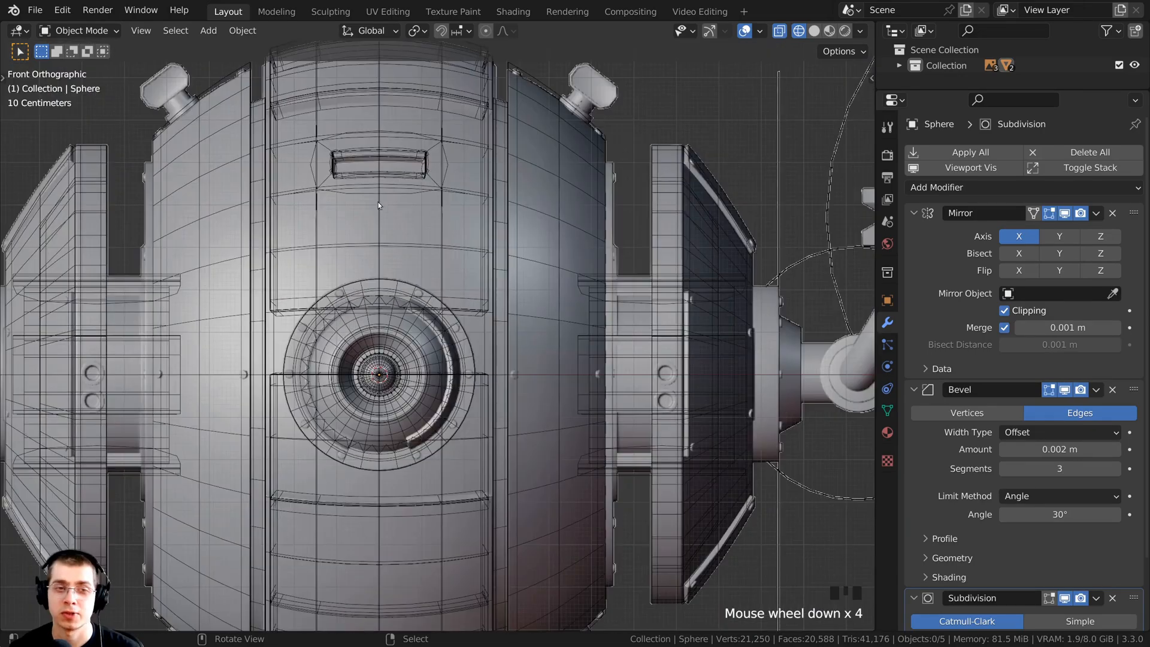
left_click(436, 98)
scroll(435, 215, "down", 1)
scroll(433, 332, "up", 3)
key("a")
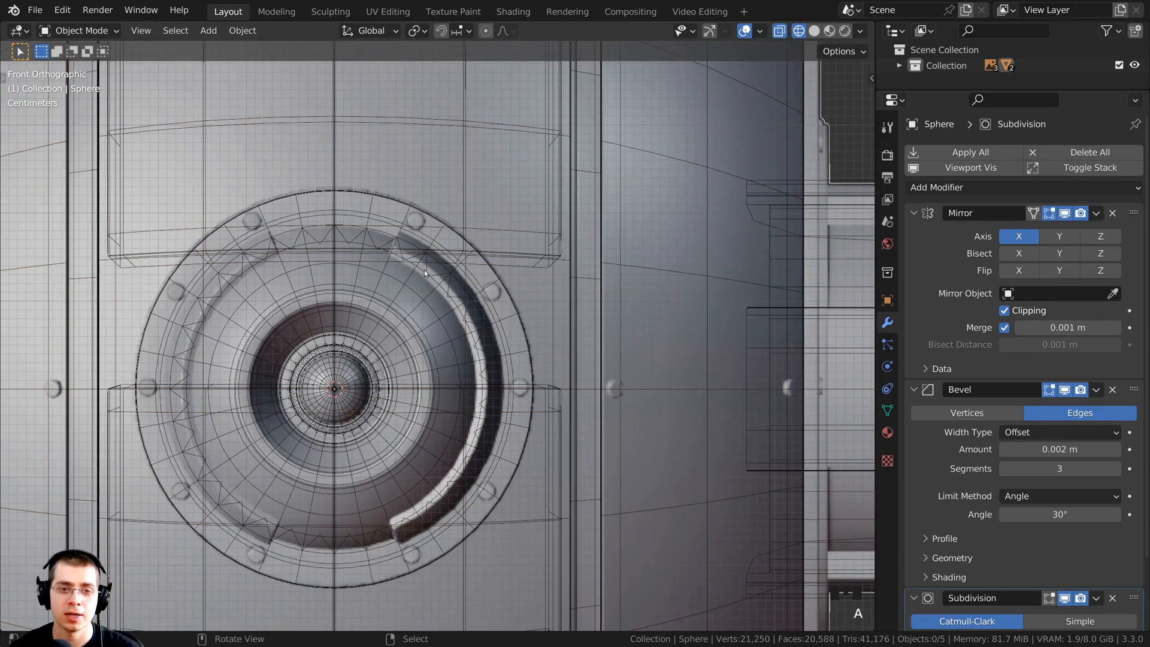
Select the eye object and restore solid shading.
right_click(437, 265)
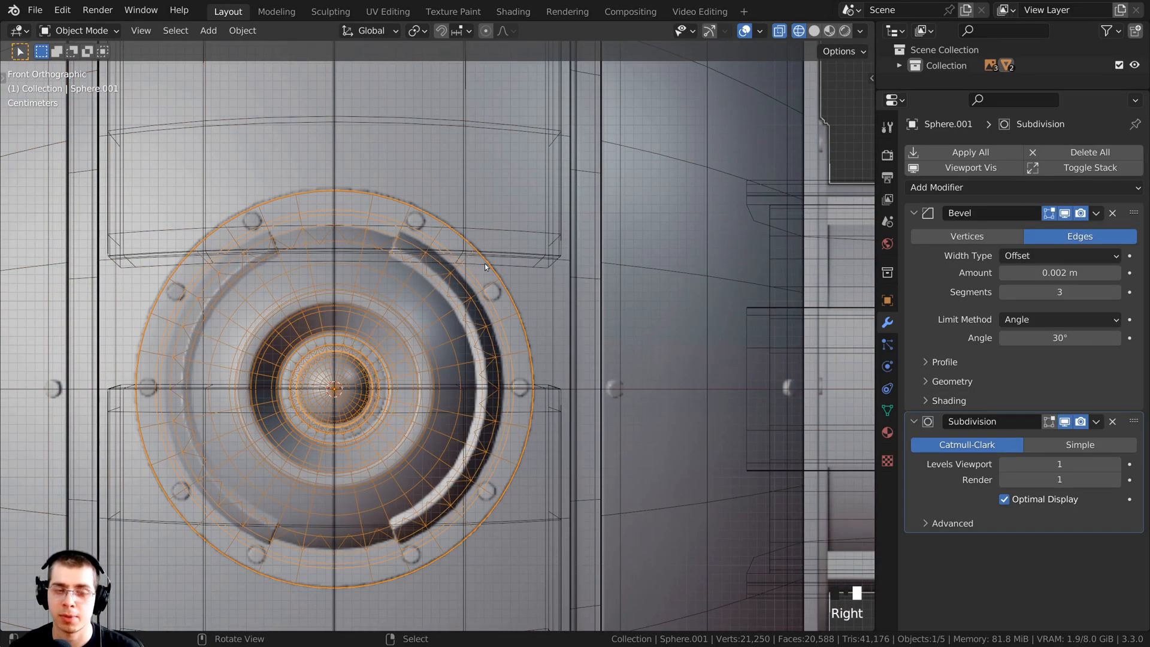
scroll(354, 309, "down", 2)
middle_click_drag(361, 324, 339, 342)
scroll(348, 339, "up", 2)
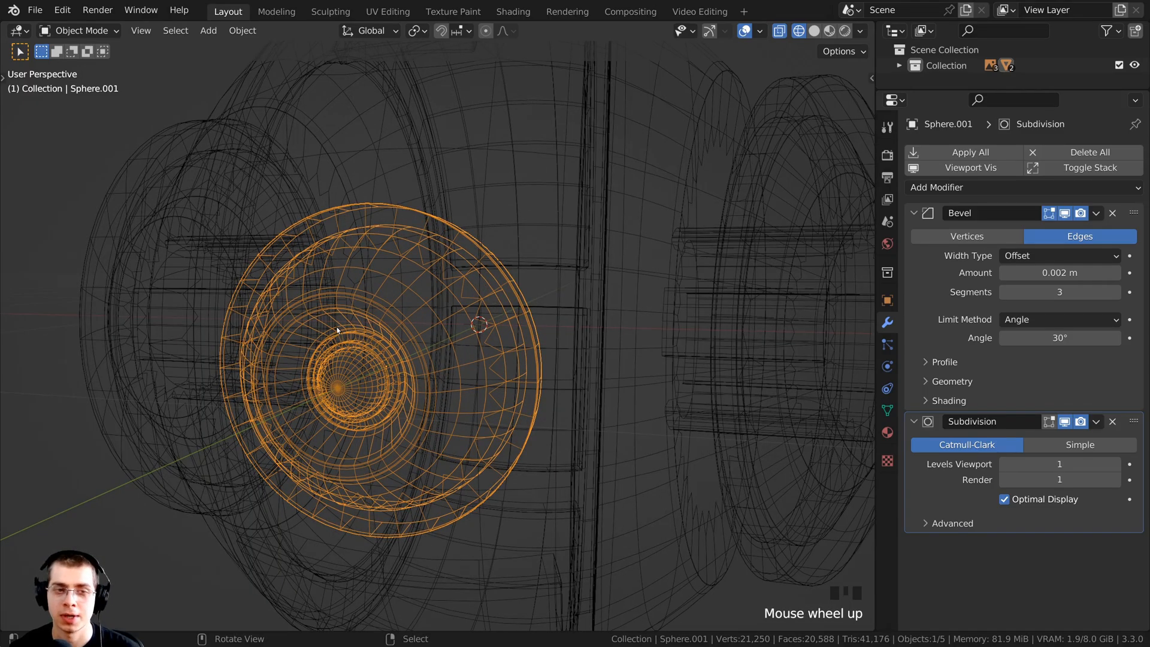
key("z")
left_click(460, 328)
scroll(443, 340, "down", 2)
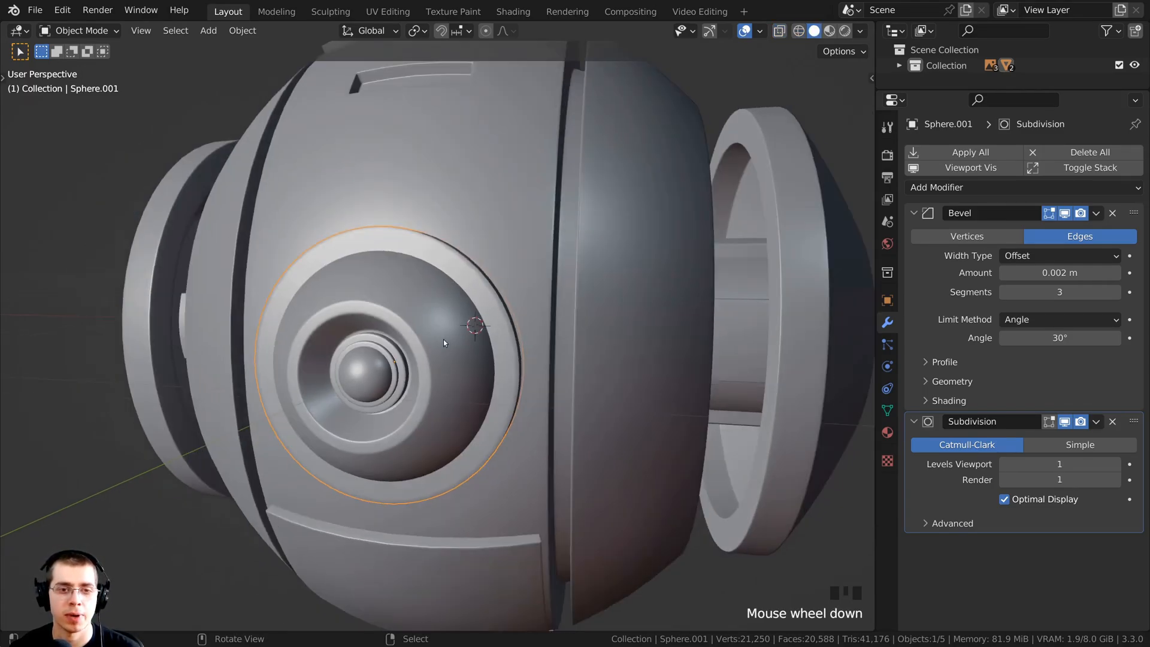
Enter Edit Mode and select the dome's two outermost face loops next to the flange, including the thin loop at its base.
middle_click_drag(443, 339, 413, 354)
scroll(434, 380, "up", 2)
key("Tab")
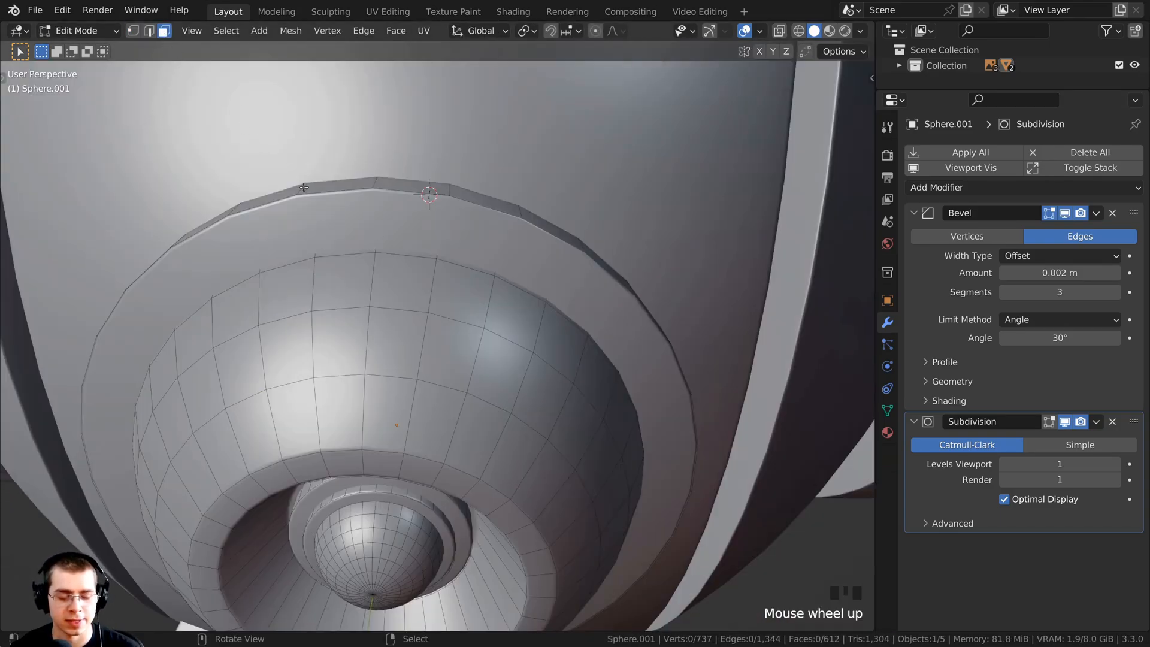
scroll(357, 343, "up", 1)
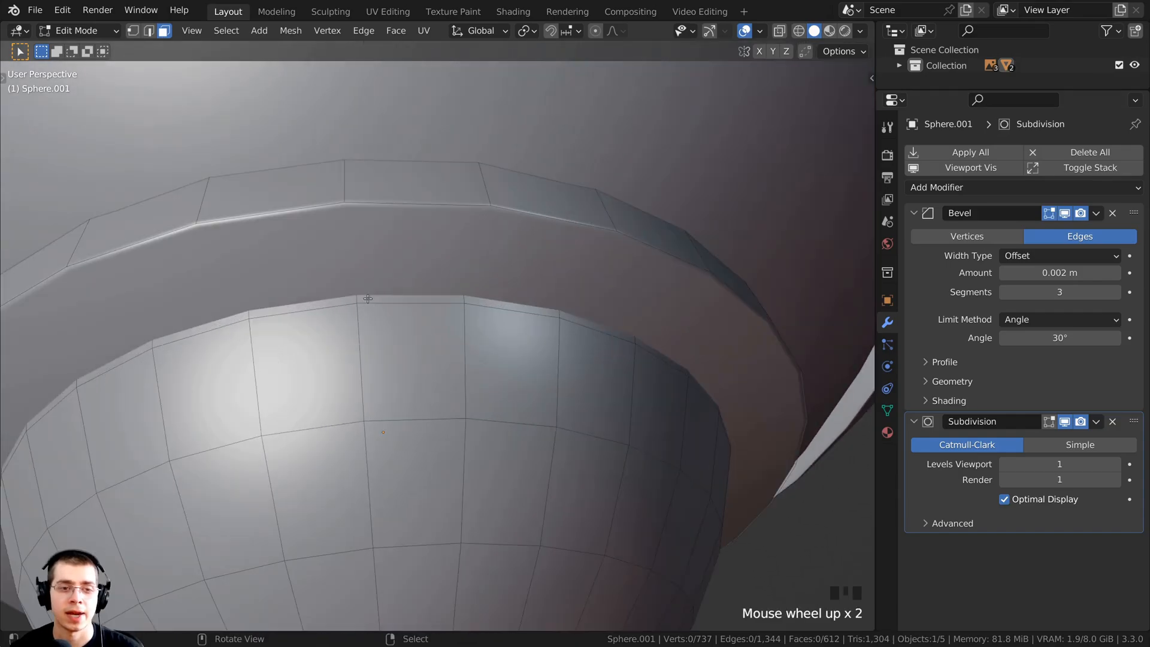
right_click(358, 342, "alt")
middle_click_drag(405, 380, 341, 306)
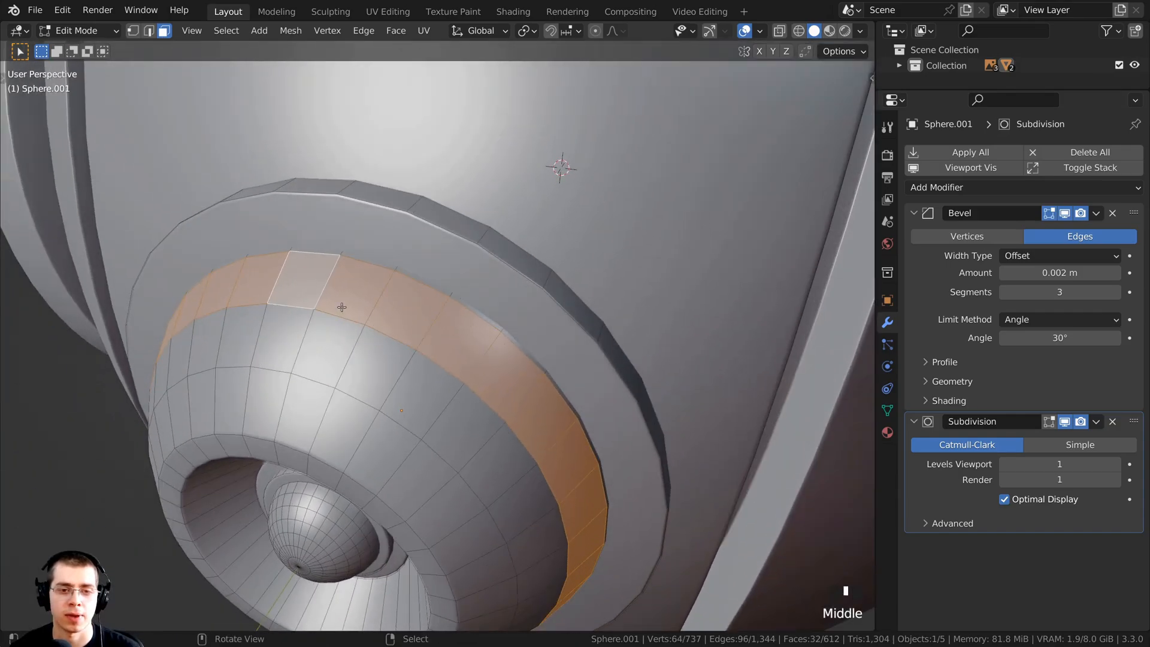
middle_click_drag(653, 524, 386, 332)
scroll(388, 339, "up", 2)
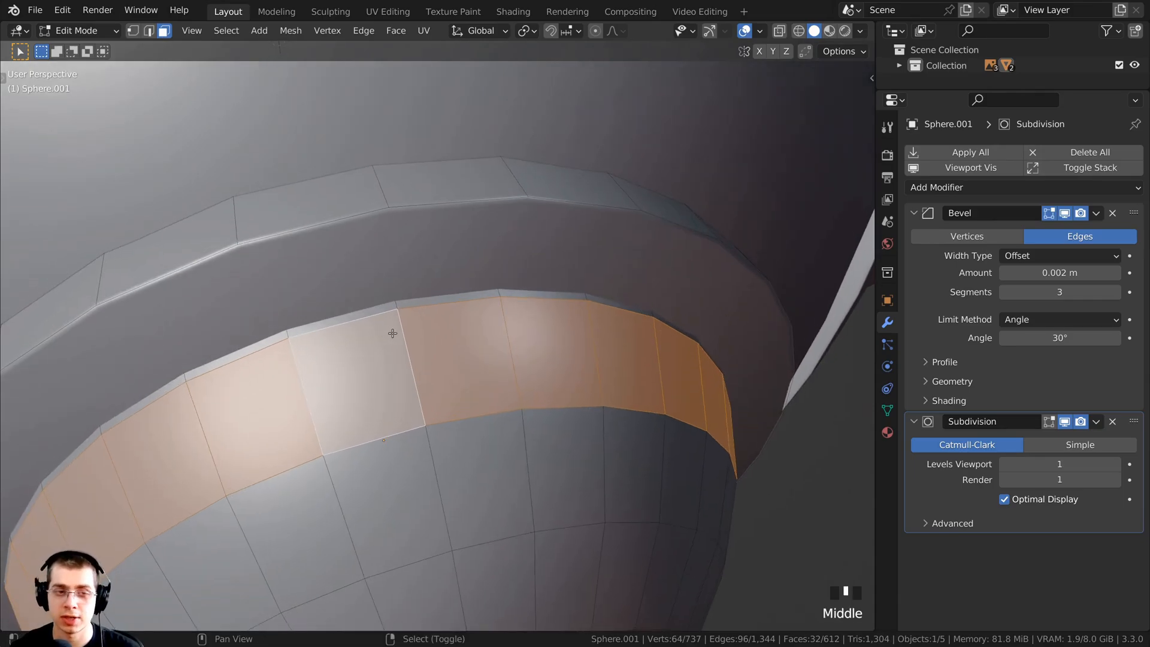
right_click(396, 304, "alt+shift")
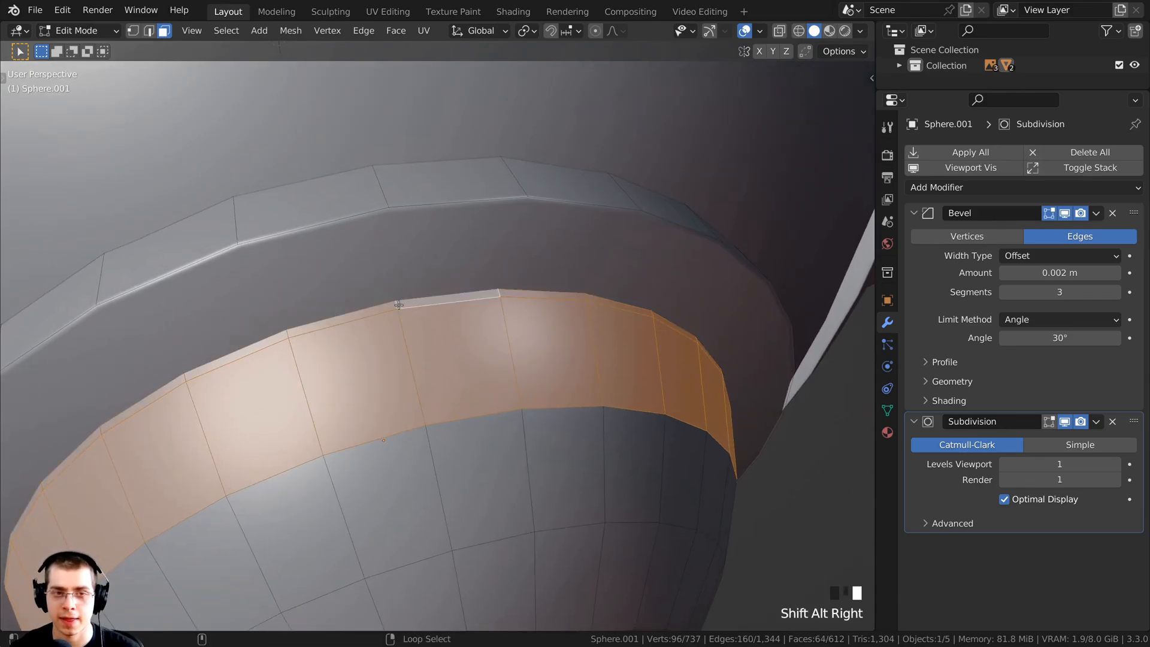
Deselect the four uppermost face columns of the selected loops to open a gap above the eye.
scroll(313, 103, "down", 3)
middle_click_drag(313, 103, 633, 329)
scroll(393, 114, "down", 1)
middle_click_drag(267, 328, 323, 453)
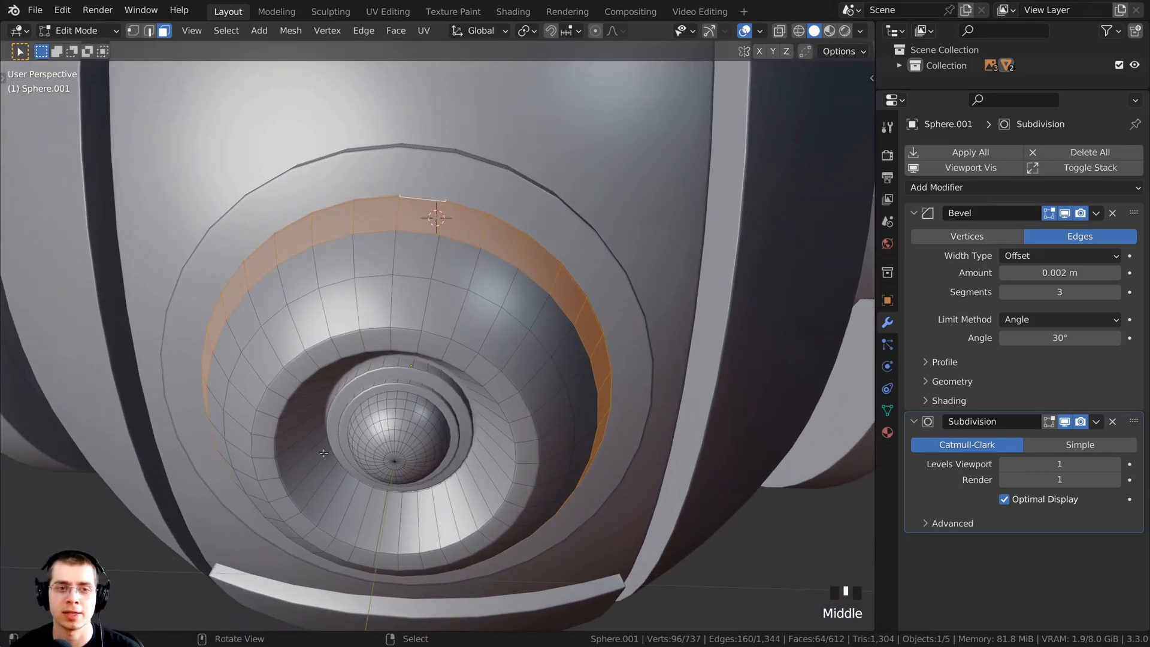
middle_click_drag(650, 425, 445, 320, "shift")
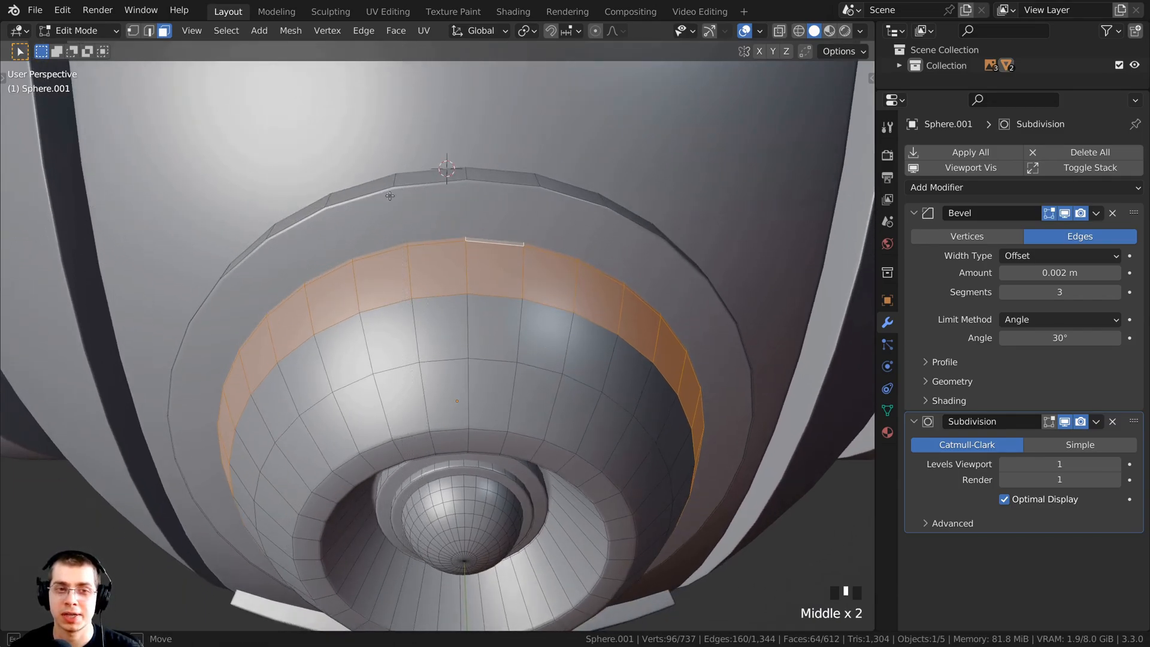
left_click_drag(390, 195, 549, 328)
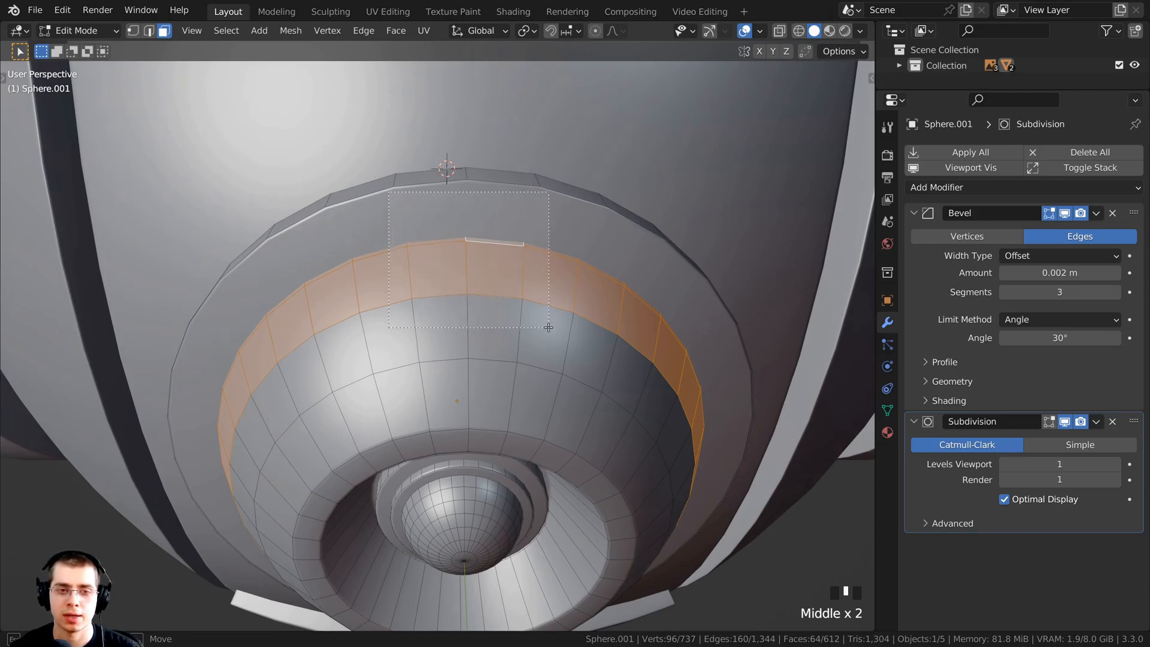
middle_click_drag(549, 327, 549, 327)
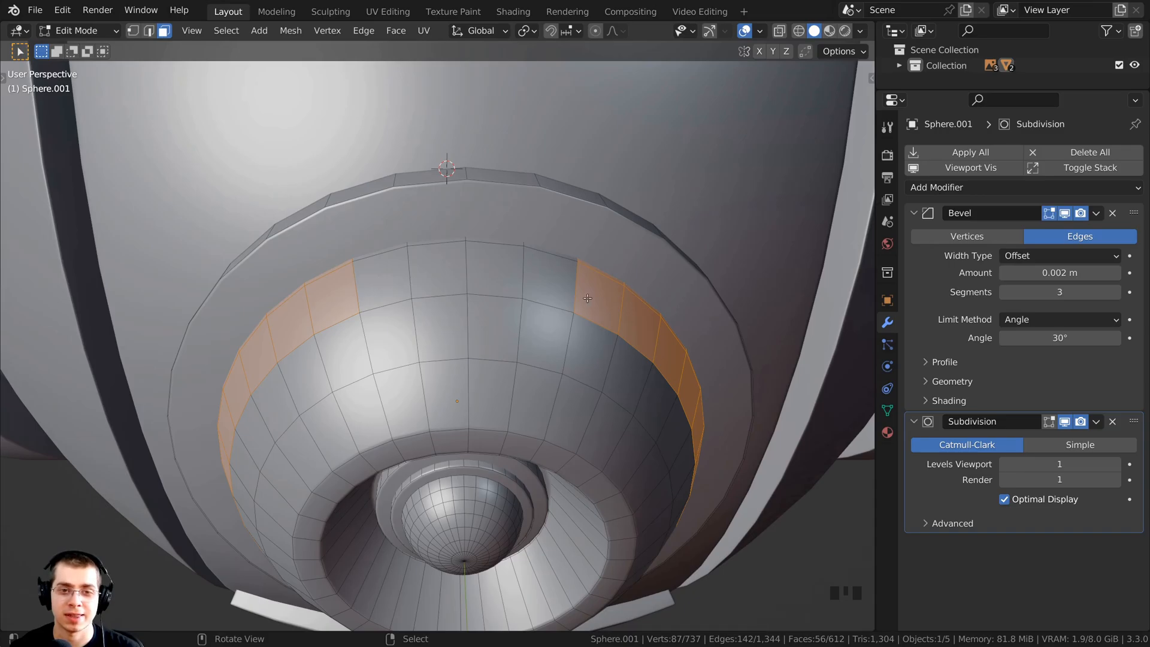
Deselect the four lowermost face columns of the loops, keeping only the two side arcs selected.
middle_click_drag(527, 273, 395, 343)
scroll(602, 336, "up", 3)
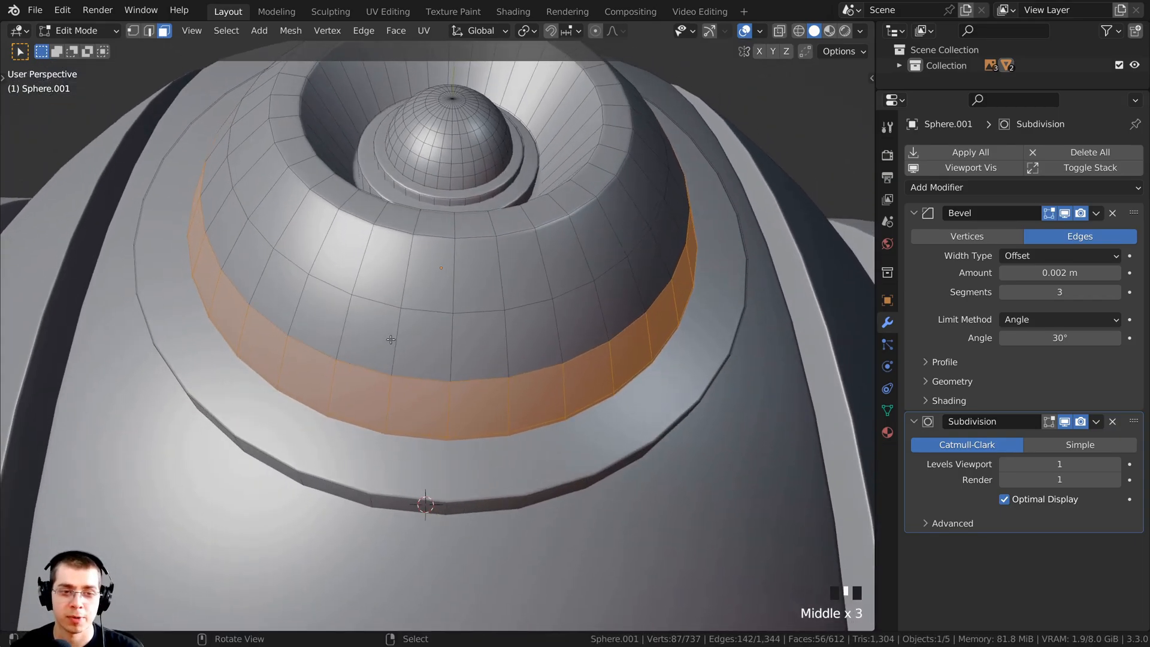
key("g")
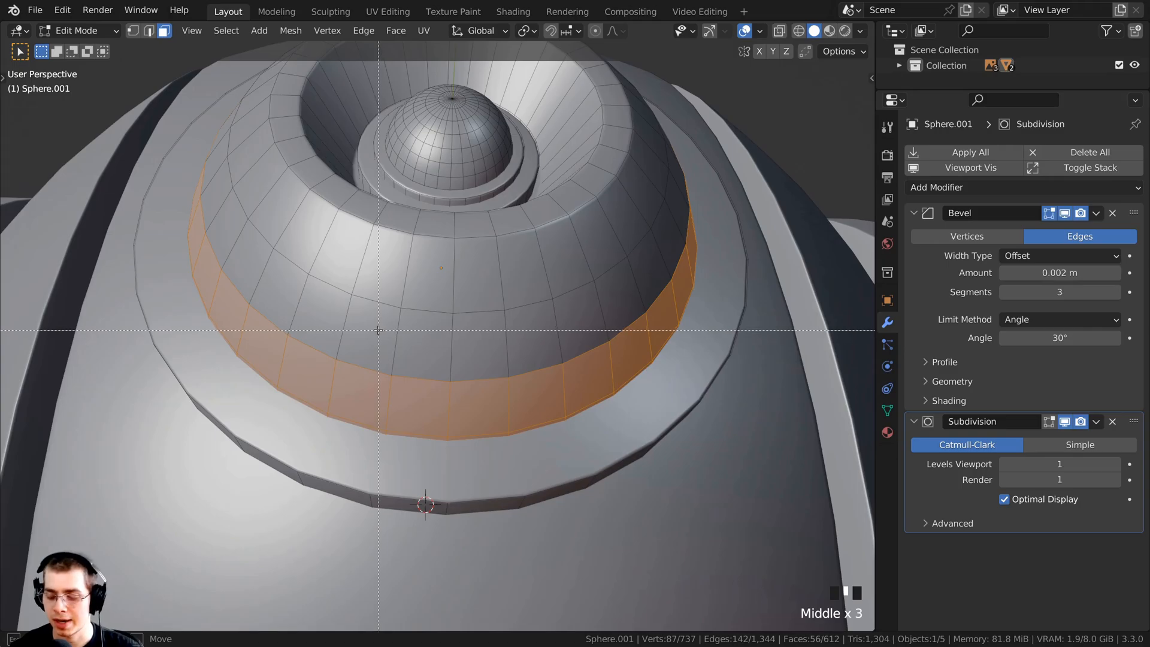
key("Escape")
left_click_drag(378, 331, 544, 512)
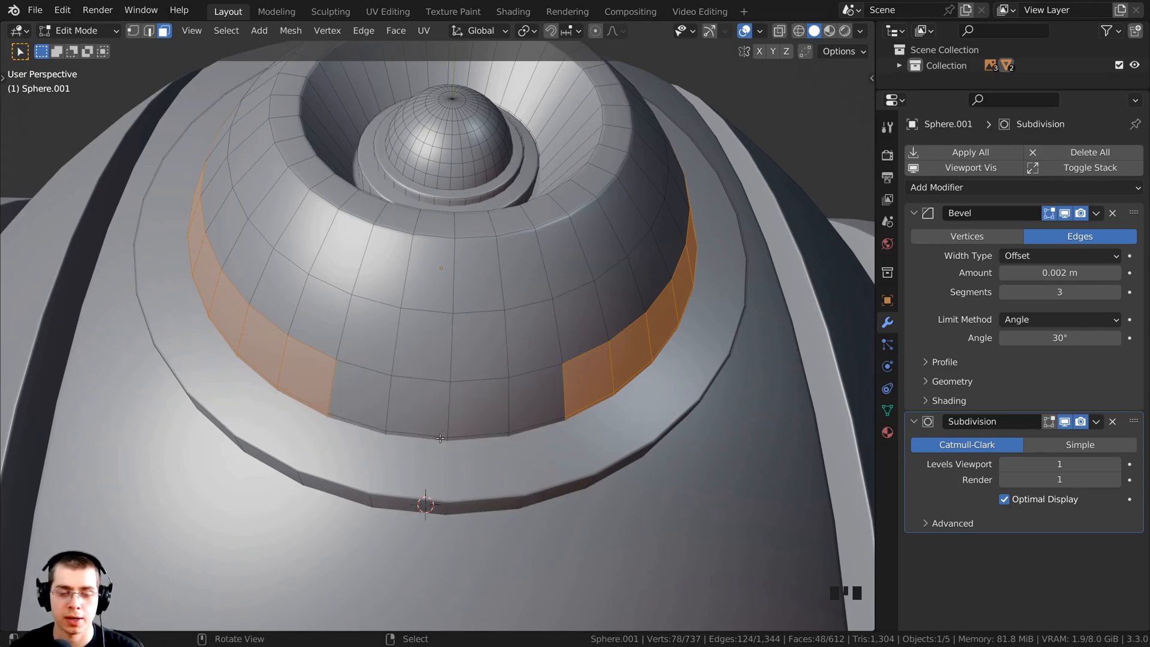
middle_click_drag(465, 436, 450, 458)
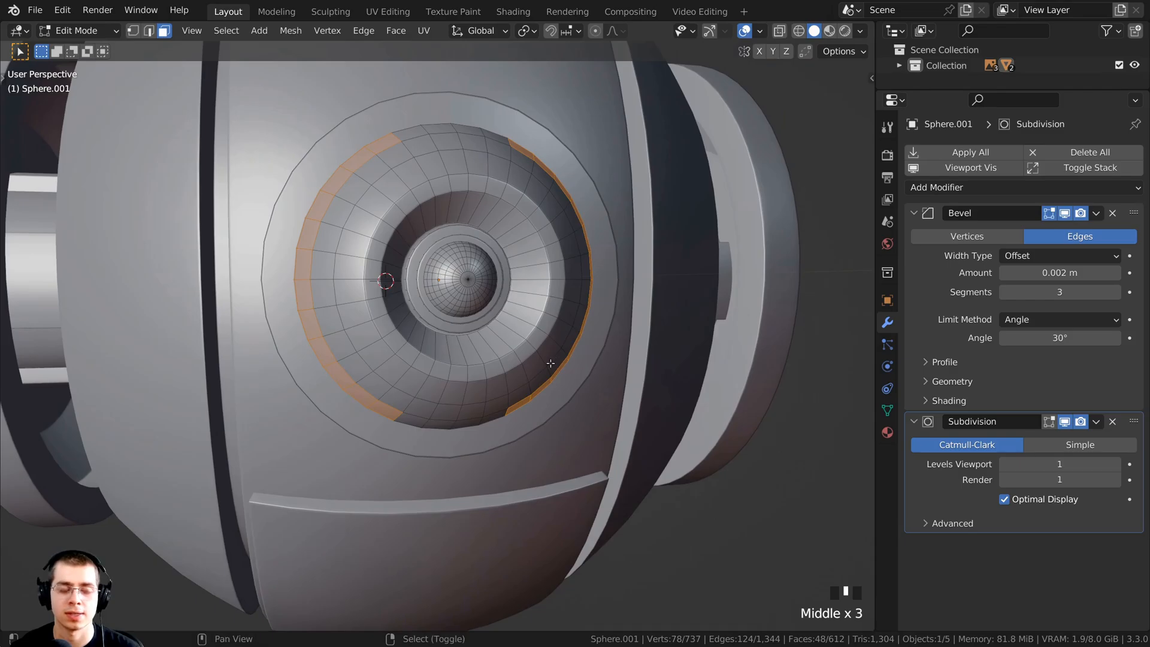
Duplicate the two side arcs in place and scale the copies up by about 1.09.
middle_click_drag(282, 212, 517, 435)
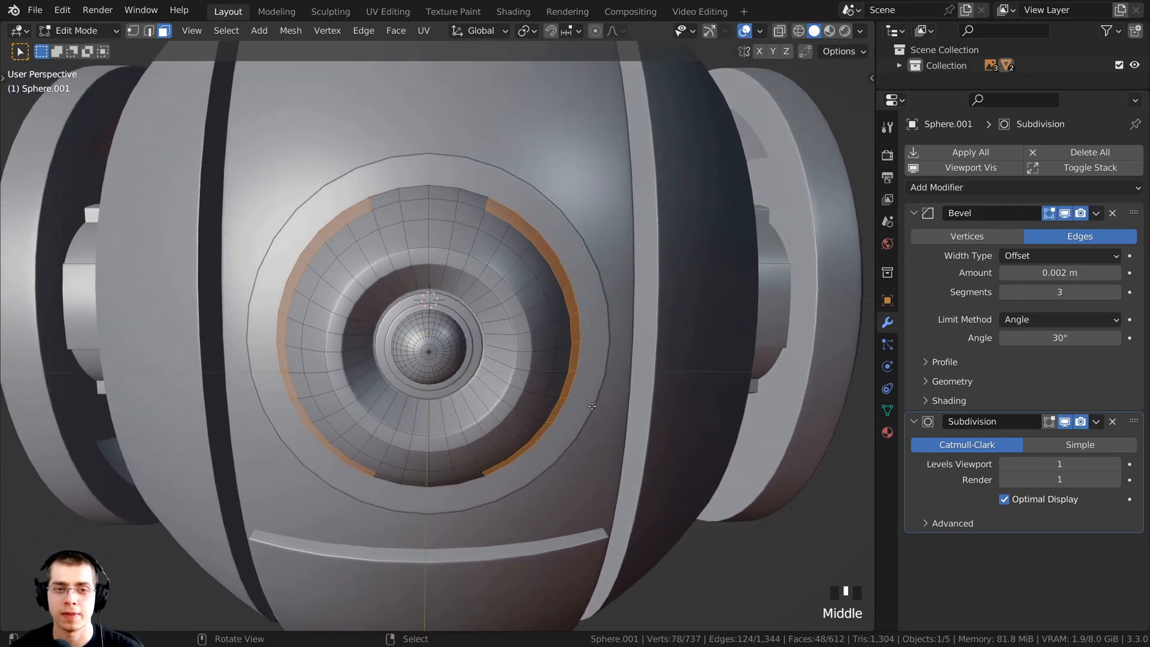
key("shift+d")
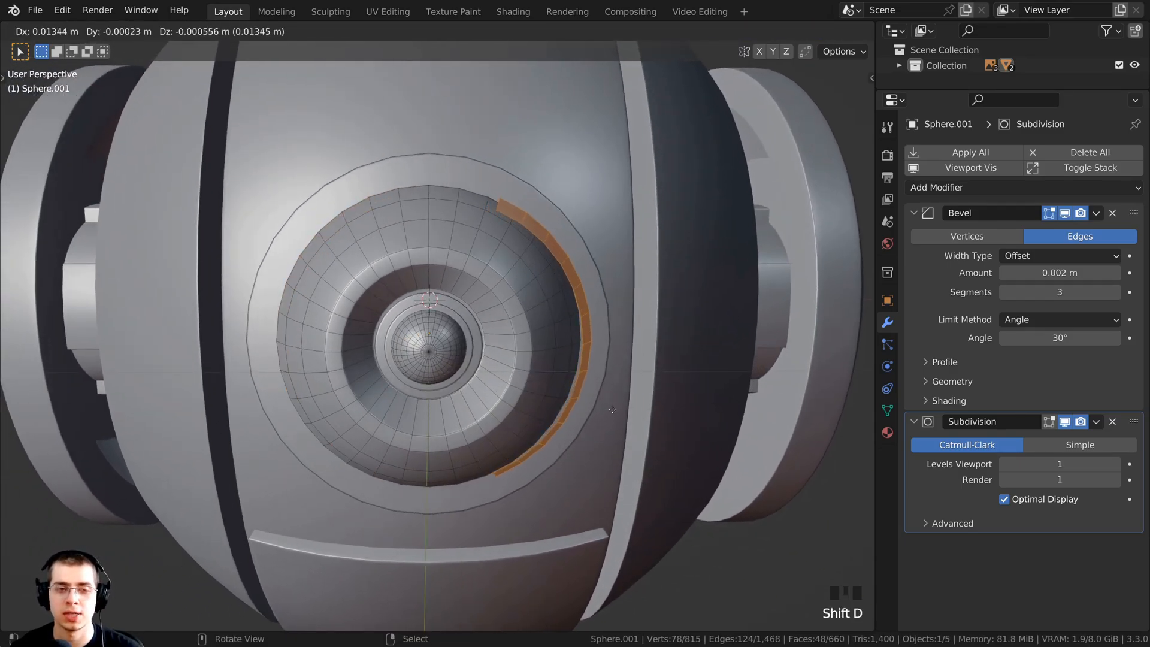
right_click(606, 409)
key("s")
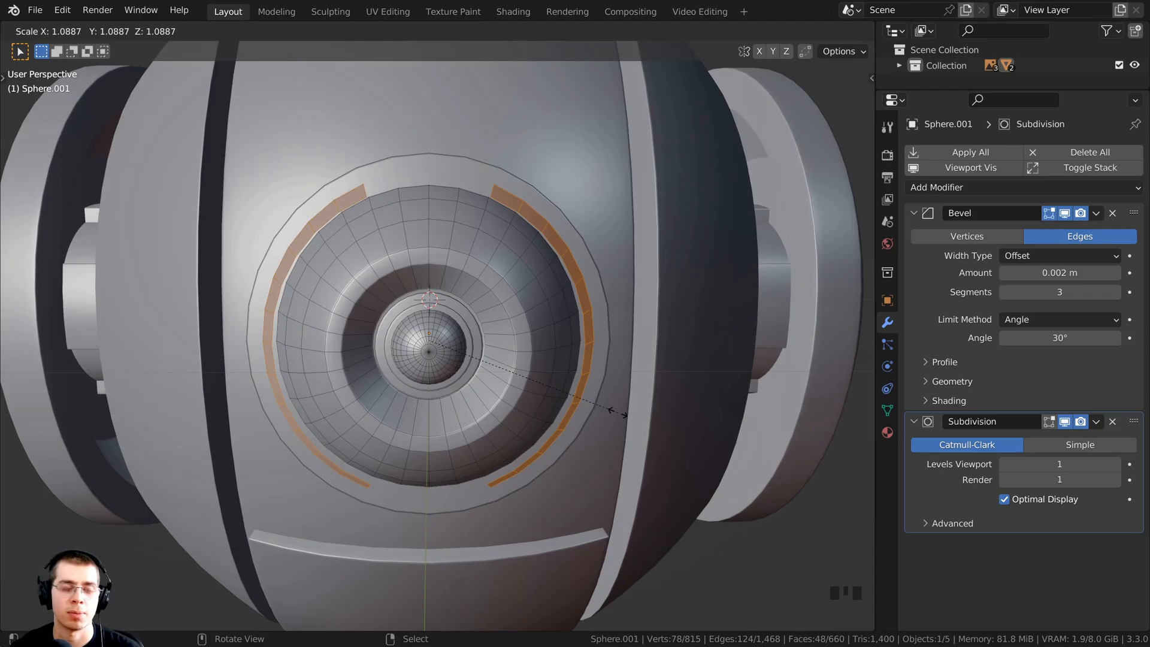
left_click(617, 412)
Extrude the duplicated arcs' faces along their normals by about -0.022 m to give them thickness.
middle_click_drag(617, 412, 538, 205)
middle_click_drag(529, 246, 552, 321, "shift")
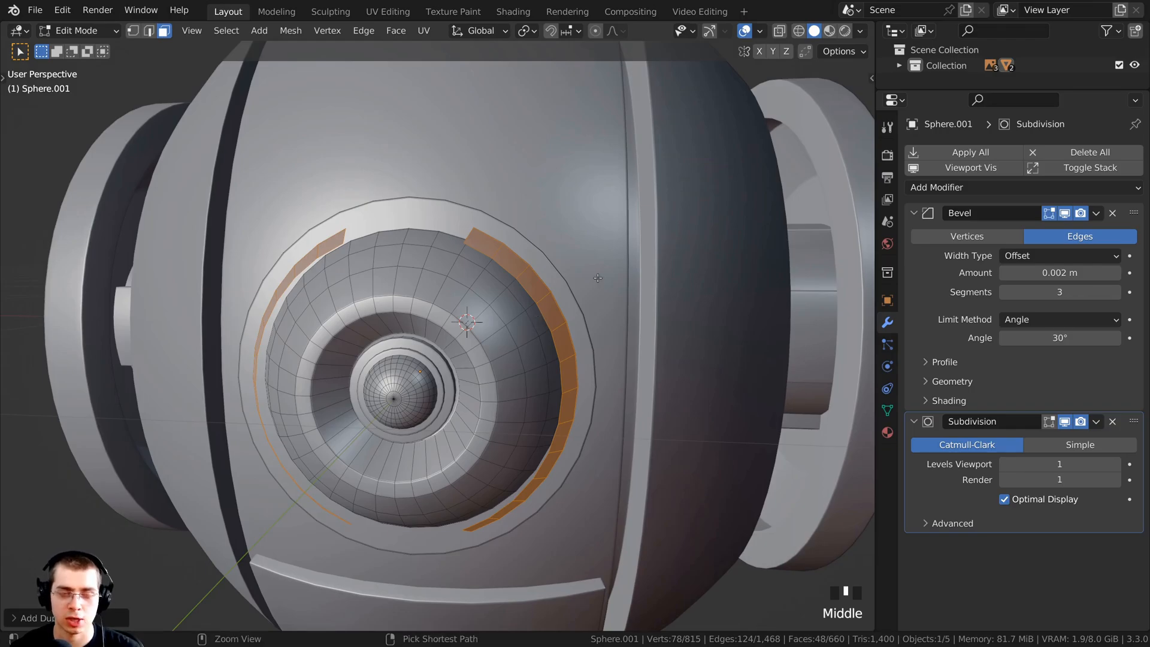
key("ctrl+f")
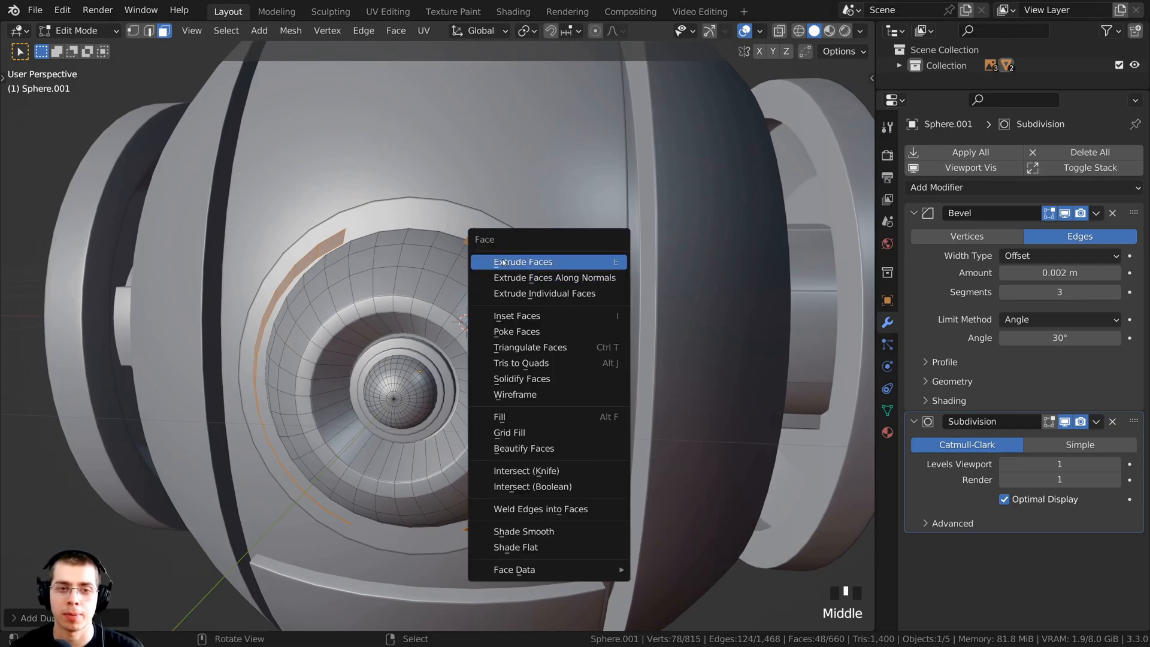
left_click(583, 278)
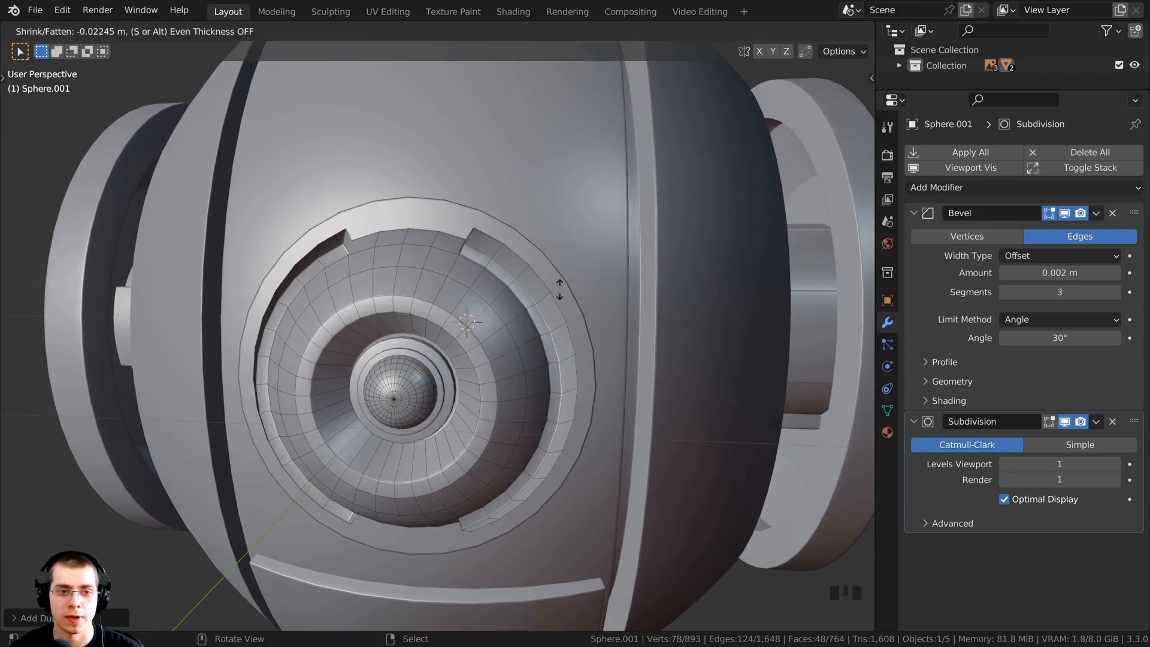
left_click(559, 289)
Delete the selected faces on the hidden back side of the two extruded side arcs.
middle_click_drag(560, 289, 452, 129)
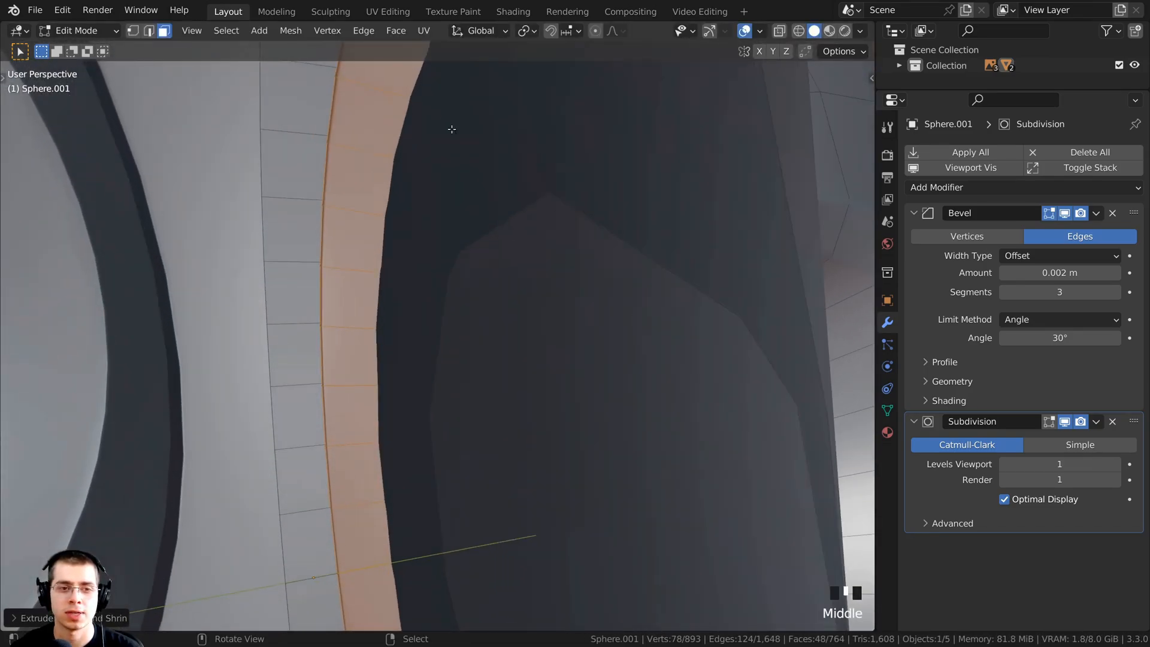
middle_click_drag(357, 272, 404, 206, "shift")
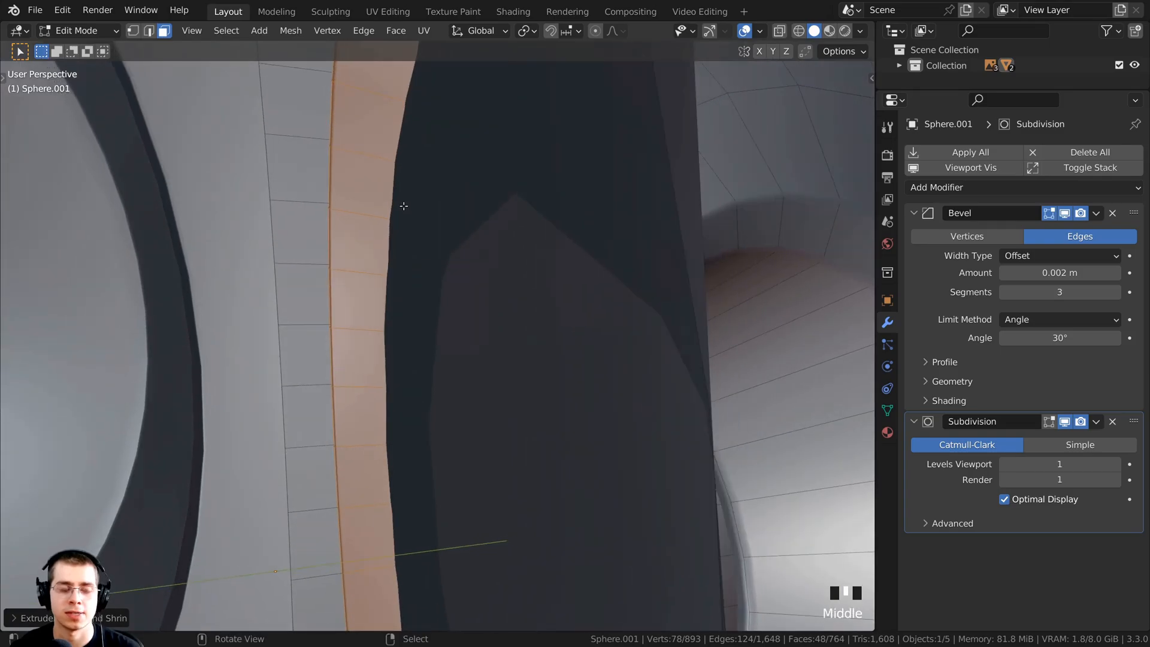
key("x")
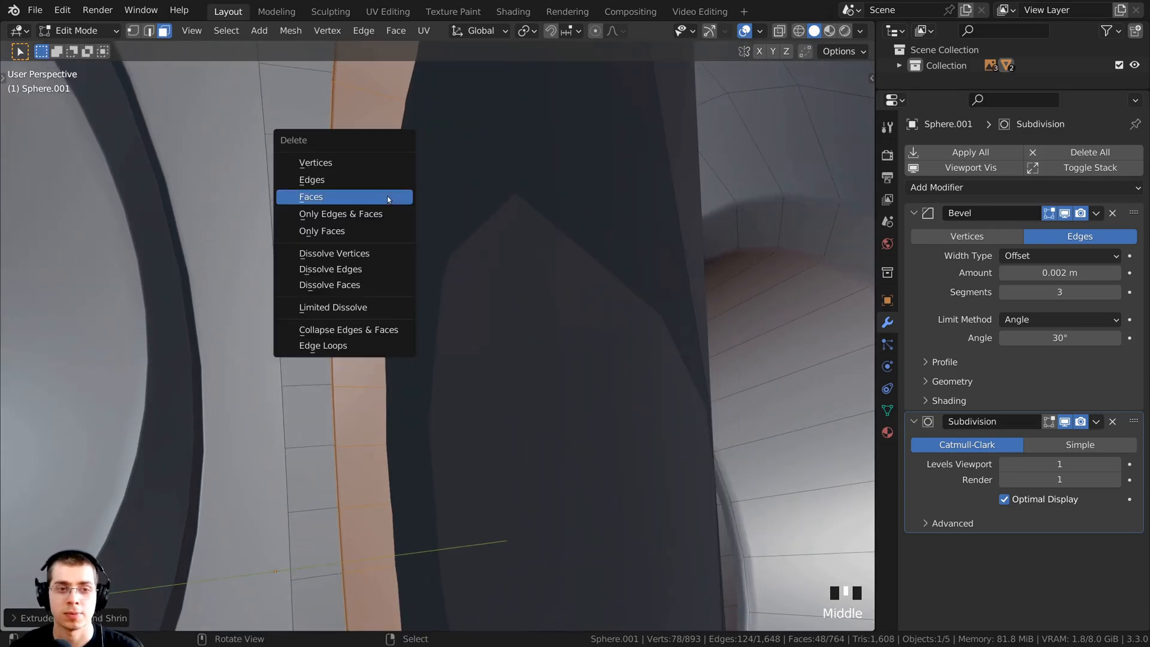
left_click(311, 197)
scroll(311, 201, "down", 2)
middle_click_drag(311, 200, 278, 267)
scroll(307, 262, "up", 3)
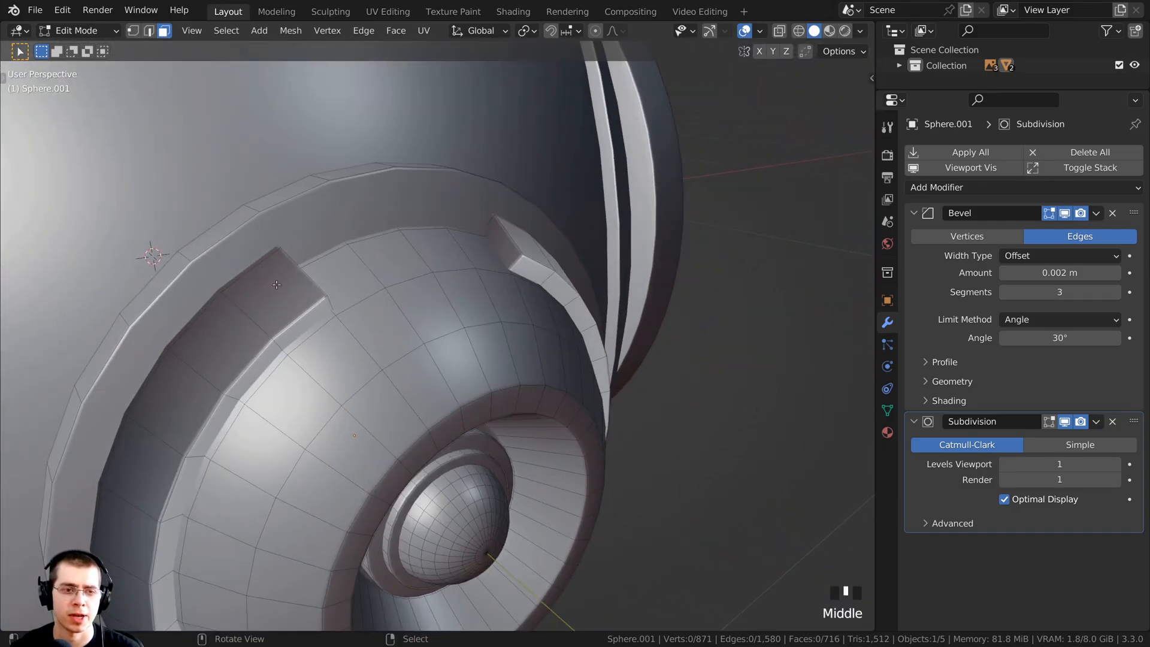
Select the whole eye mesh and recalculate its normals to face outward.
right_click(276, 285)
middle_click_drag(233, 330, 244, 404)
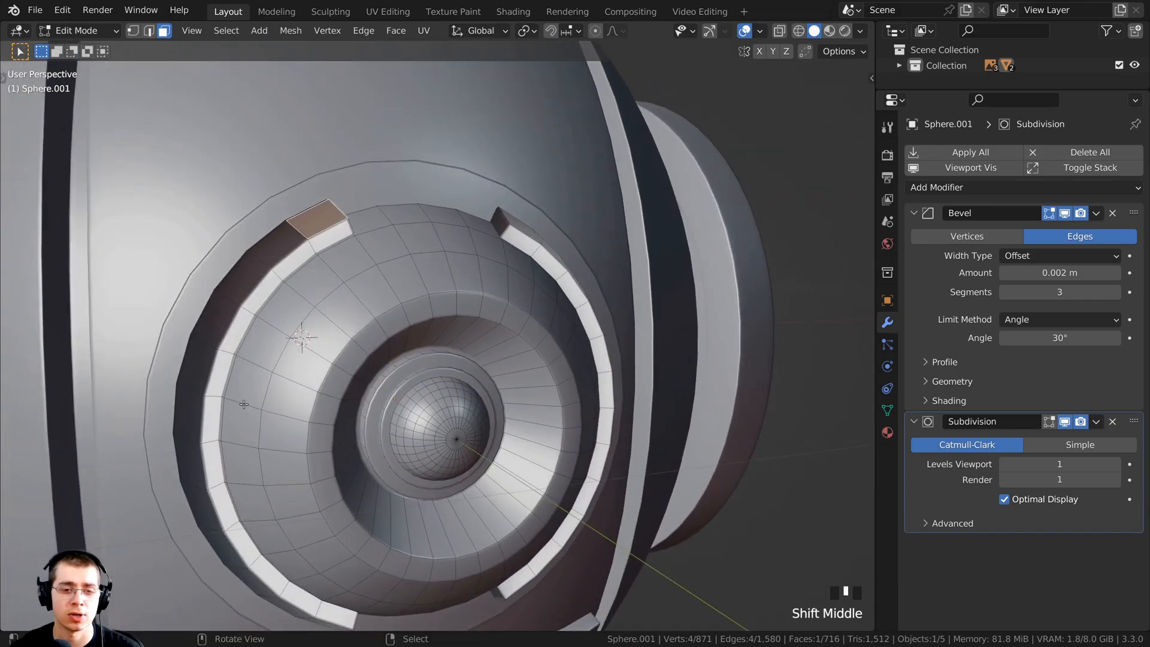
key("a")
key("a")
key("a")
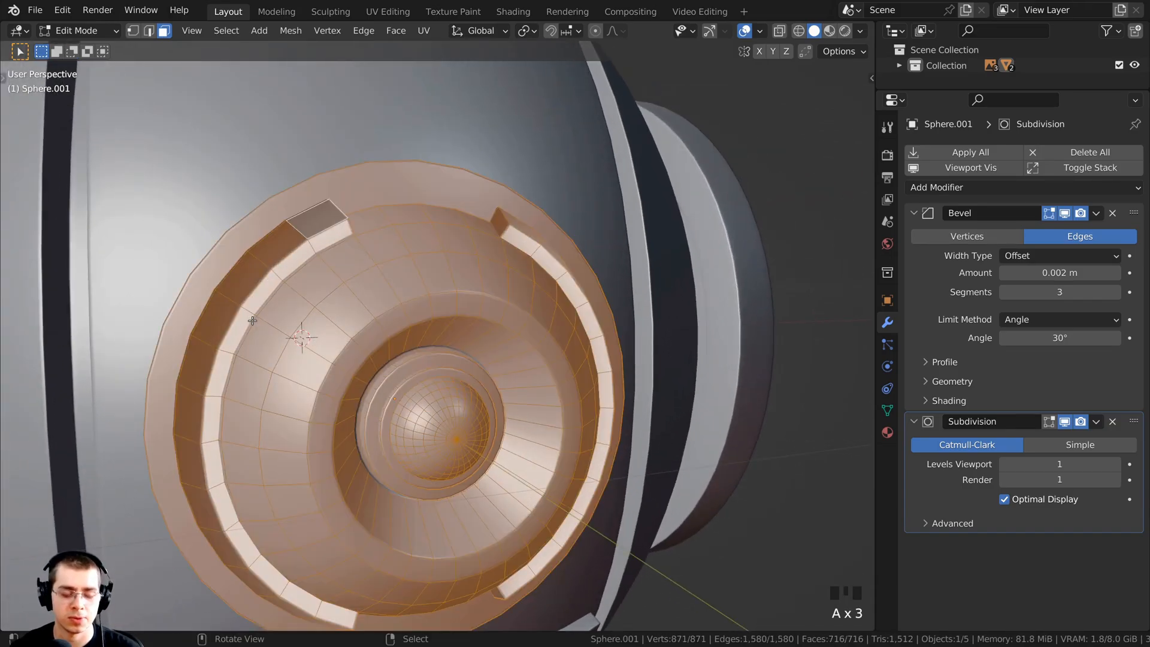
key("shift+n")
middle_click_drag(248, 318, 125, 515)
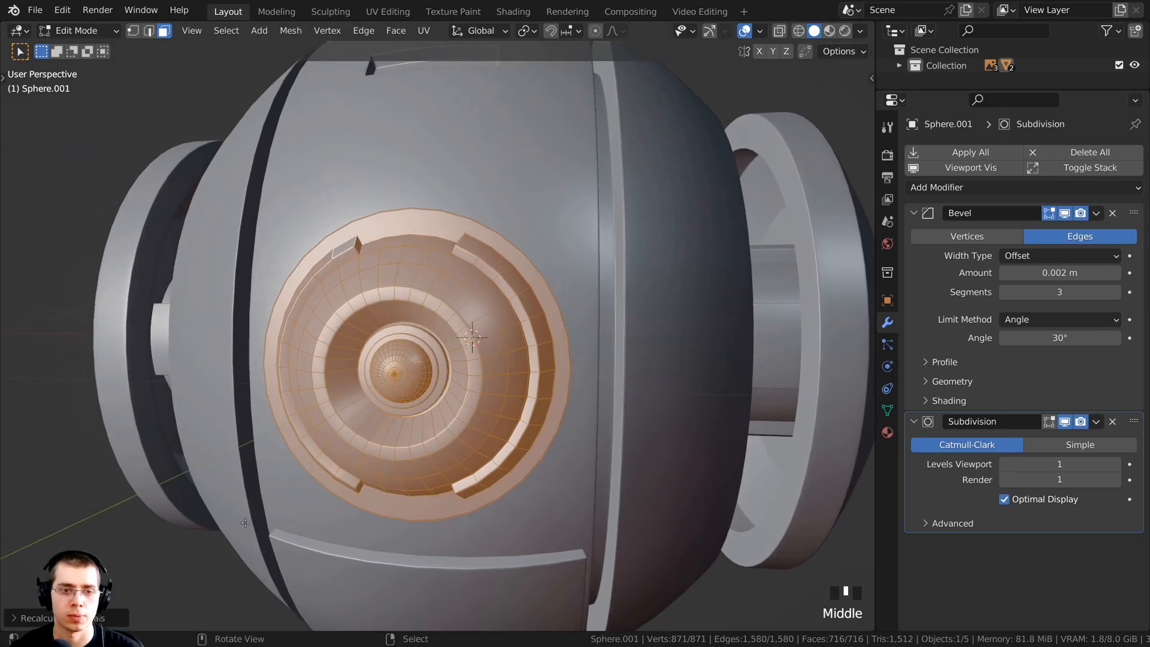
Return the eye to Object Mode and save the file.
key("Tab")
scroll(368, 264, "down", 5)
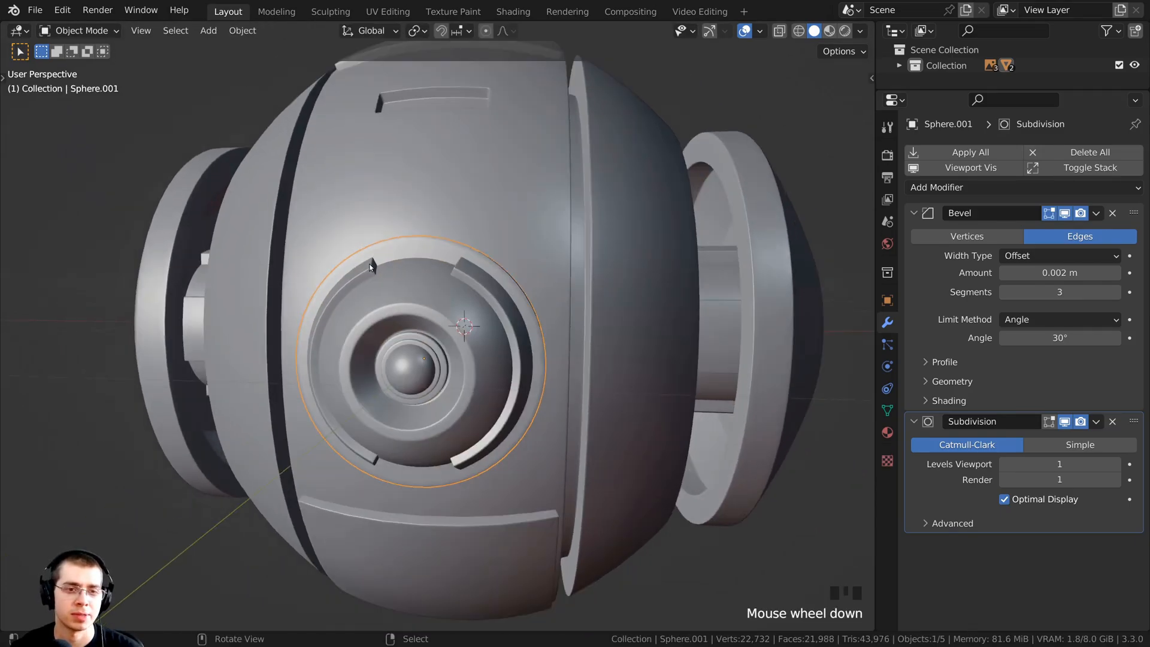
middle_click_drag(367, 264, 320, 362, "shift")
key("ctrl+s")
scroll(368, 209, "up", 2)
Select the main head sphere and enter Edit Mode on it with nothing selected.
right_click(423, 201)
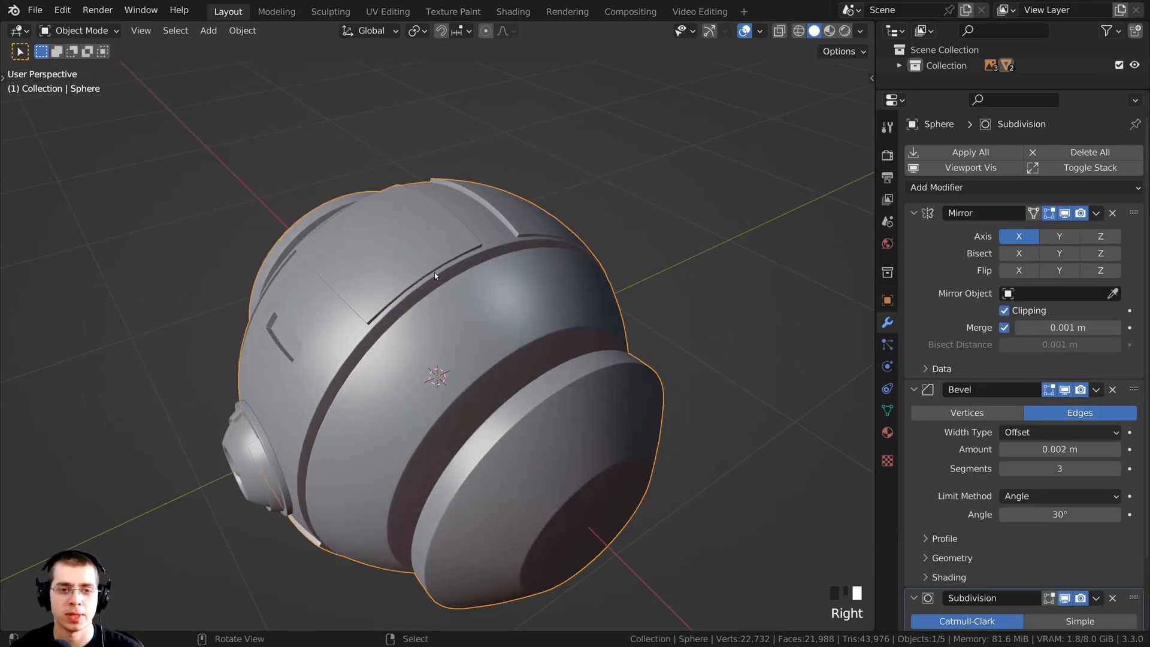
middle_click_drag(500, 339, 564, 236, "shift")
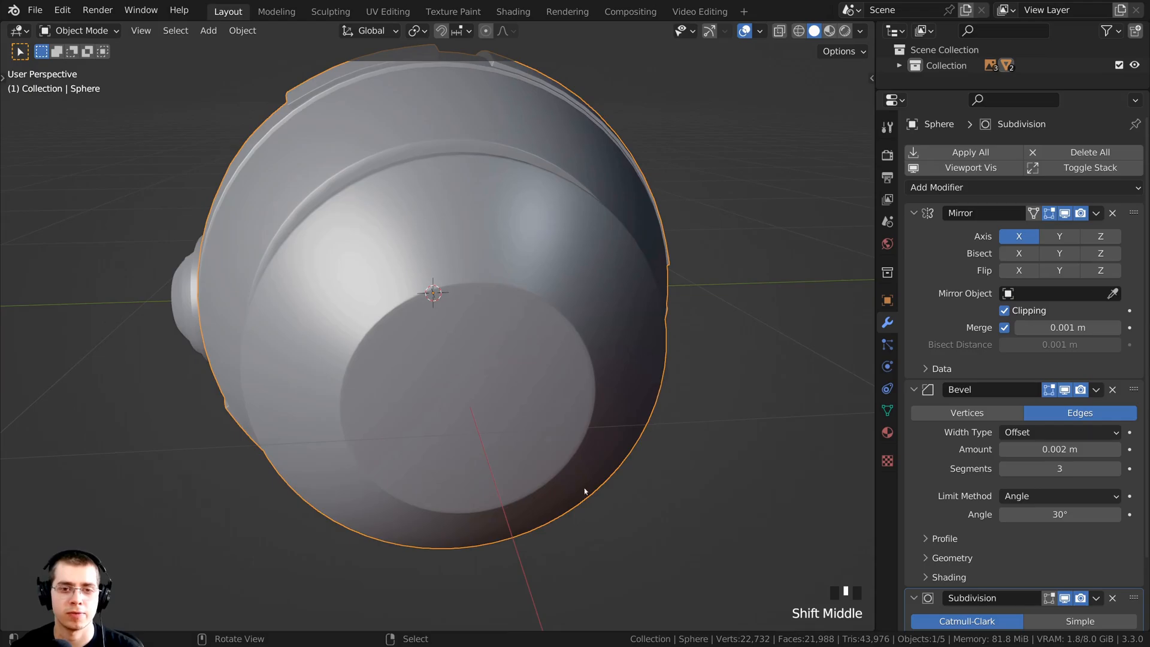
scroll(337, 306, "up", 2)
middle_click_drag(336, 305, 390, 308)
scroll(582, 330, "down", 2)
key("Tab")
key("alt+a")
Box-select an upper patch of faces, four columns wide and two rows deep, on the head's conical side section.
scroll(425, 344, "up", 2)
middle_click_drag(391, 308, 405, 315, "shift")
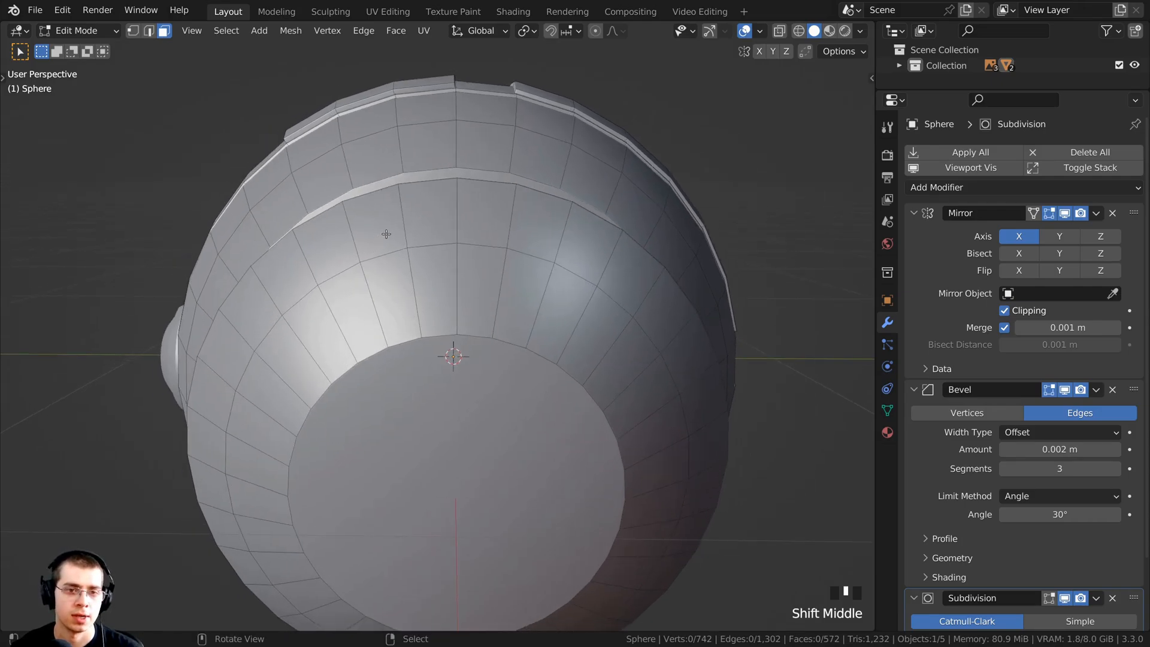
key("b")
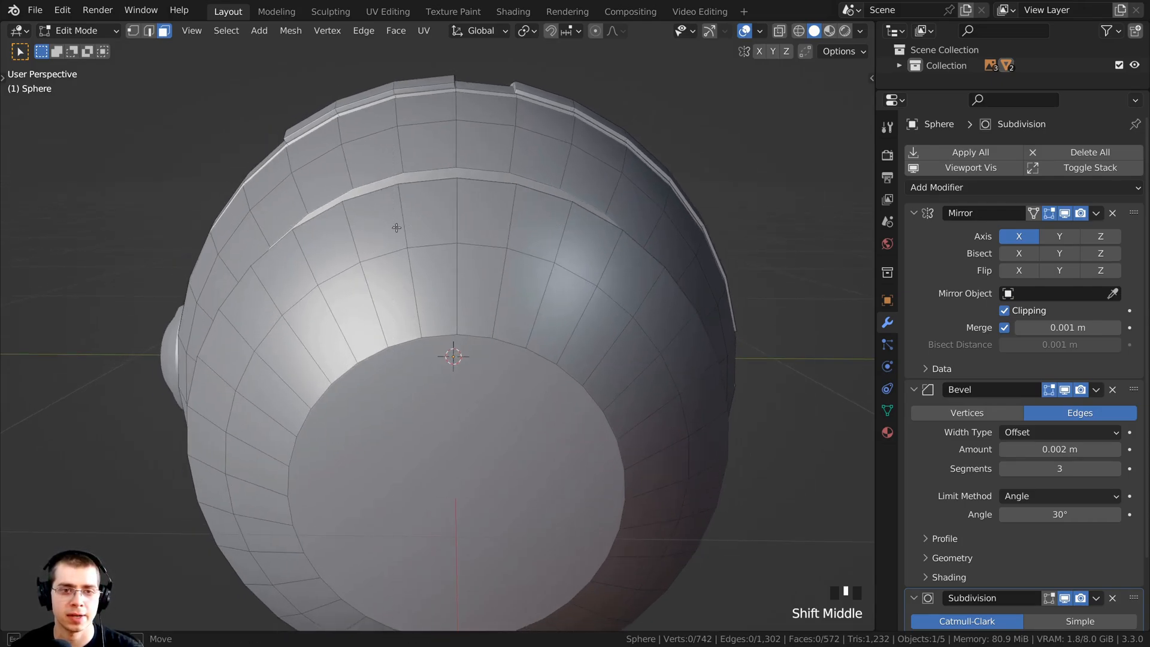
left_click_drag(394, 225, 520, 282)
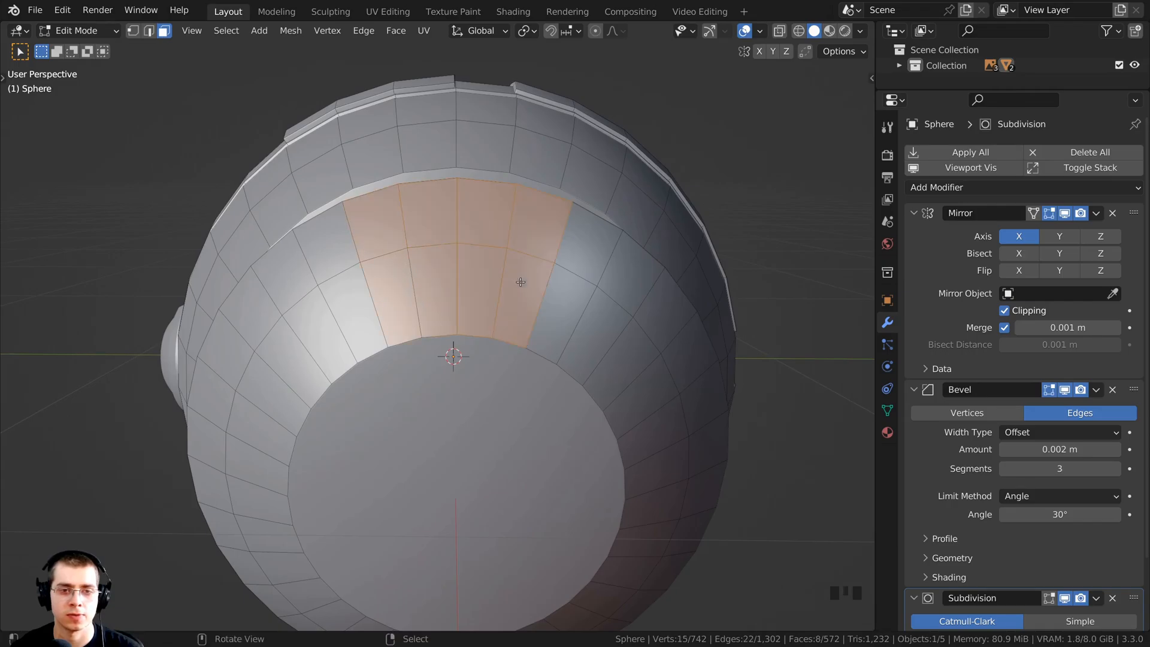
Add a matching four-by-two patch of faces on the eye-facing side of the conical section to the selection.
middle_click_drag(520, 293, 351, 339, "shift")
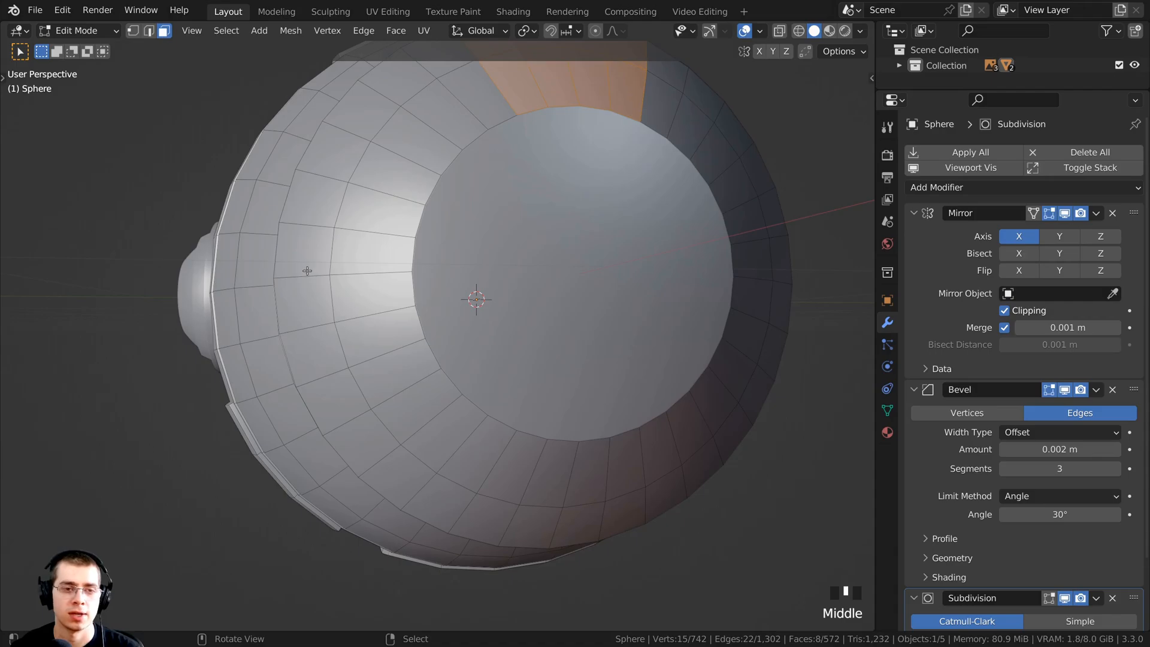
scroll(389, 335, "up", 2, "shift")
scroll(354, 268, "up", 2)
middle_click_drag(347, 270, 293, 306)
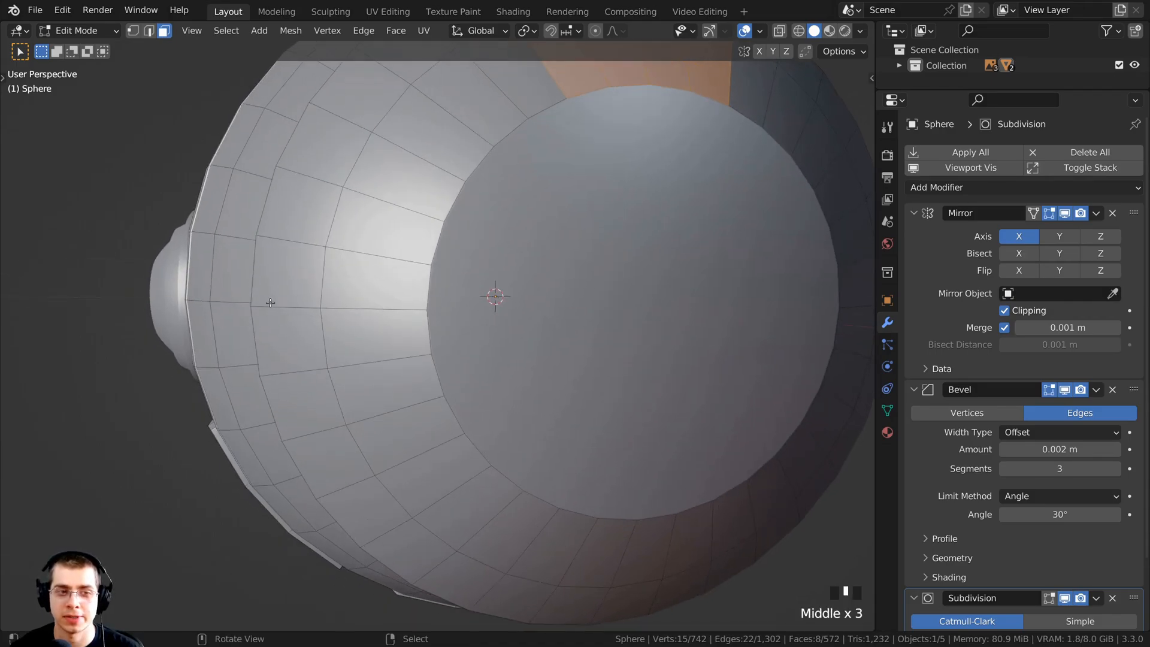
key("b")
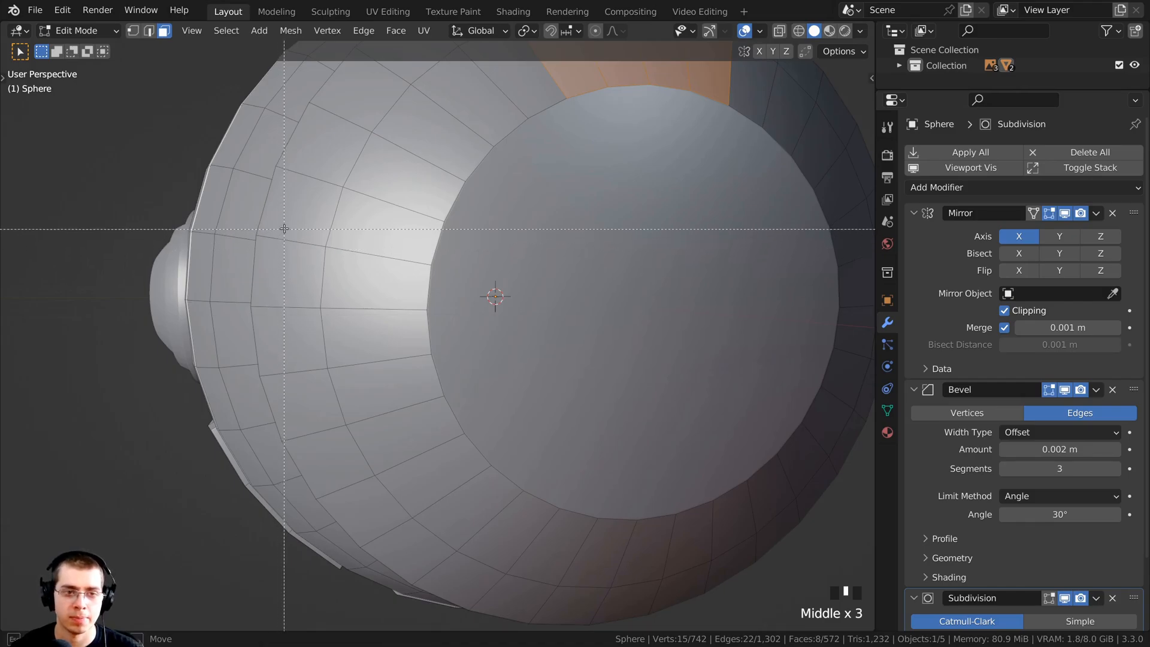
left_click_drag(285, 229, 397, 392)
scroll(394, 329, "down", 3)
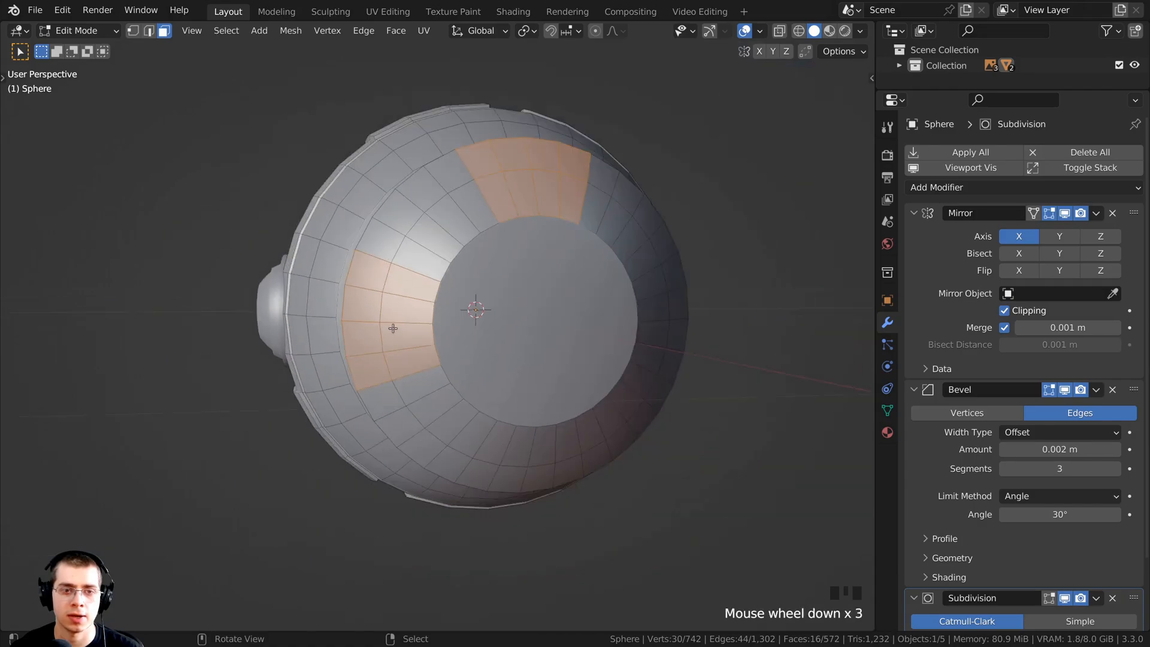
Add the matching four-by-two patch of faces on the underside of the conical section to the selection.
middle_click_drag(371, 384, 357, 215)
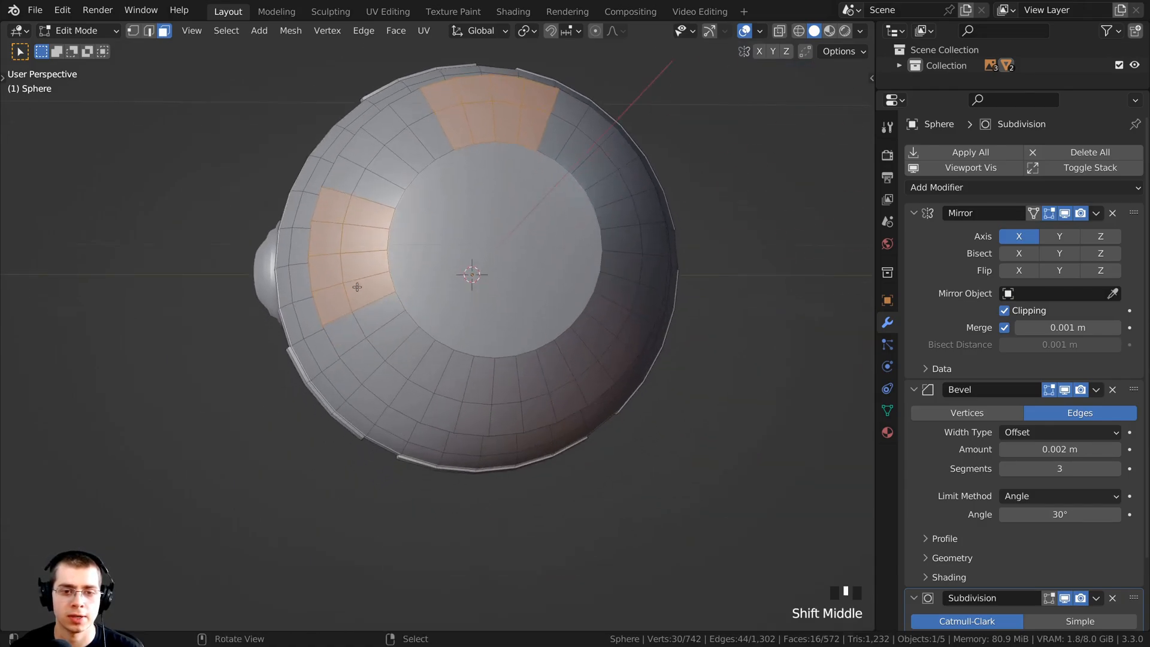
scroll(336, 277, "up", 2)
middle_click_drag(336, 277, 411, 359)
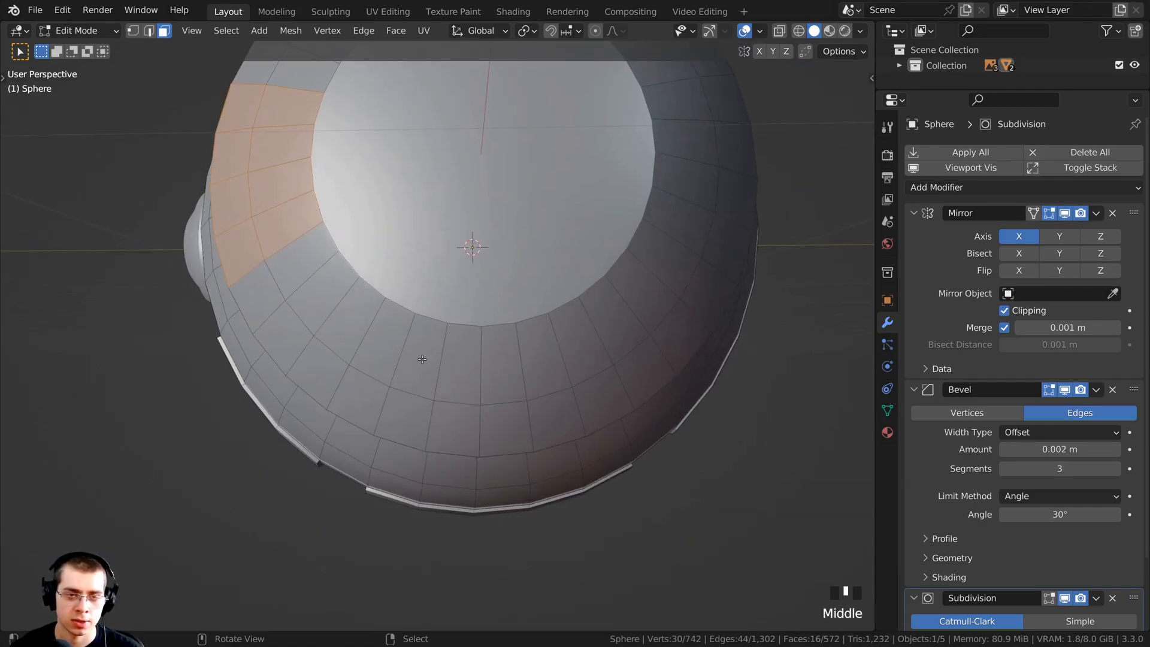
key("b")
left_click_drag(421, 356, 539, 427)
scroll(414, 407, "up", 1)
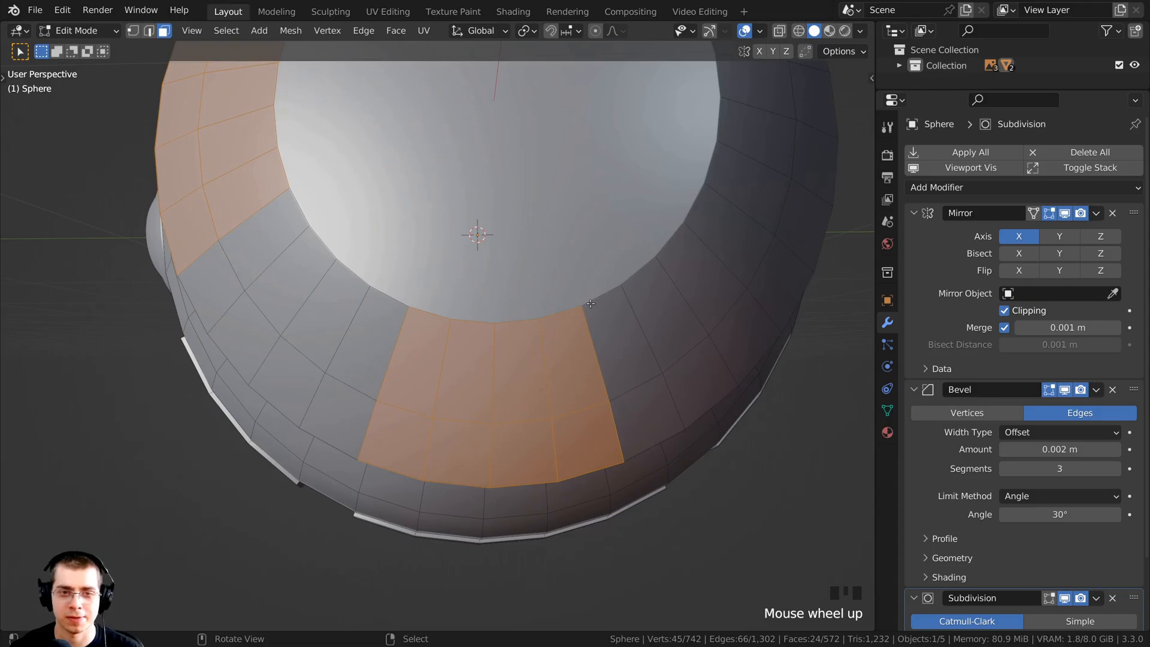
scroll(434, 303, "up", 1)
Add the matching four-by-two patch of faces on the rear of the conical section, opposite the eye.
middle_click_drag(435, 303, 479, 251, "shift")
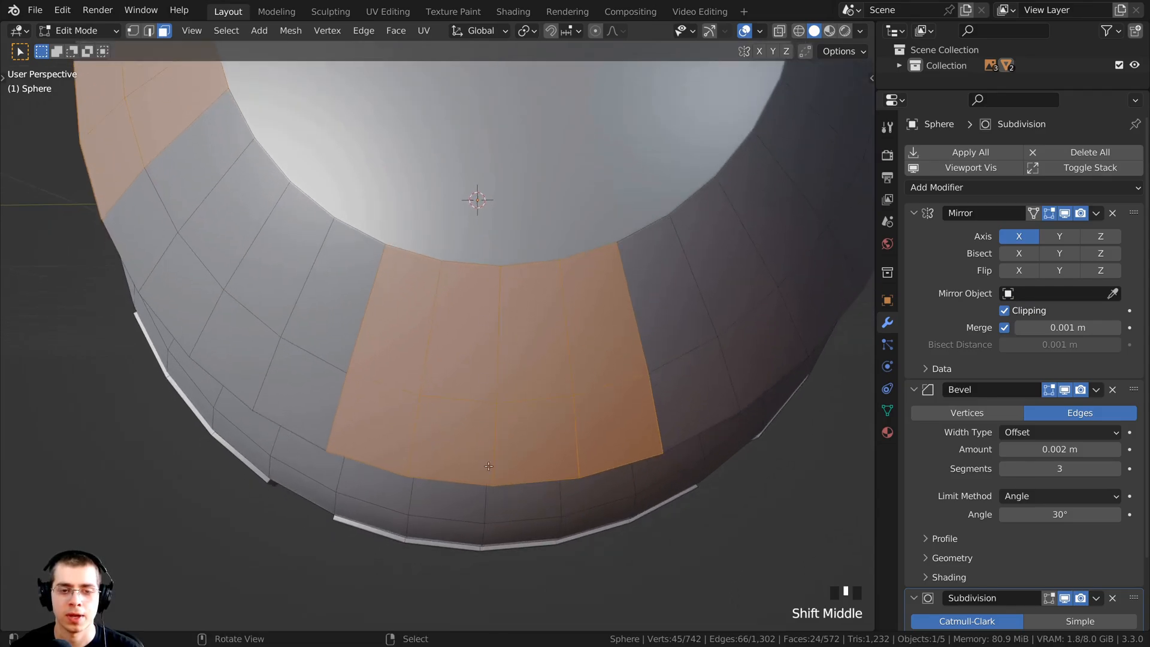
middle_click_drag(481, 312, 473, 360)
scroll(509, 307, "up", 2)
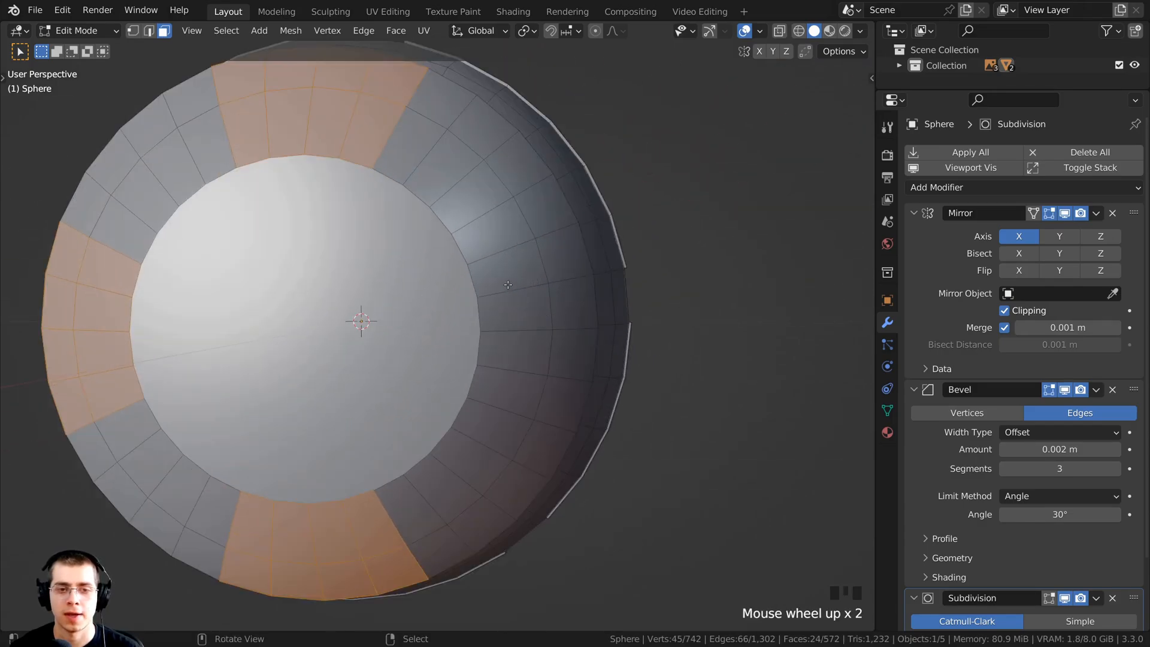
key("b")
left_click_drag(506, 275, 578, 400)
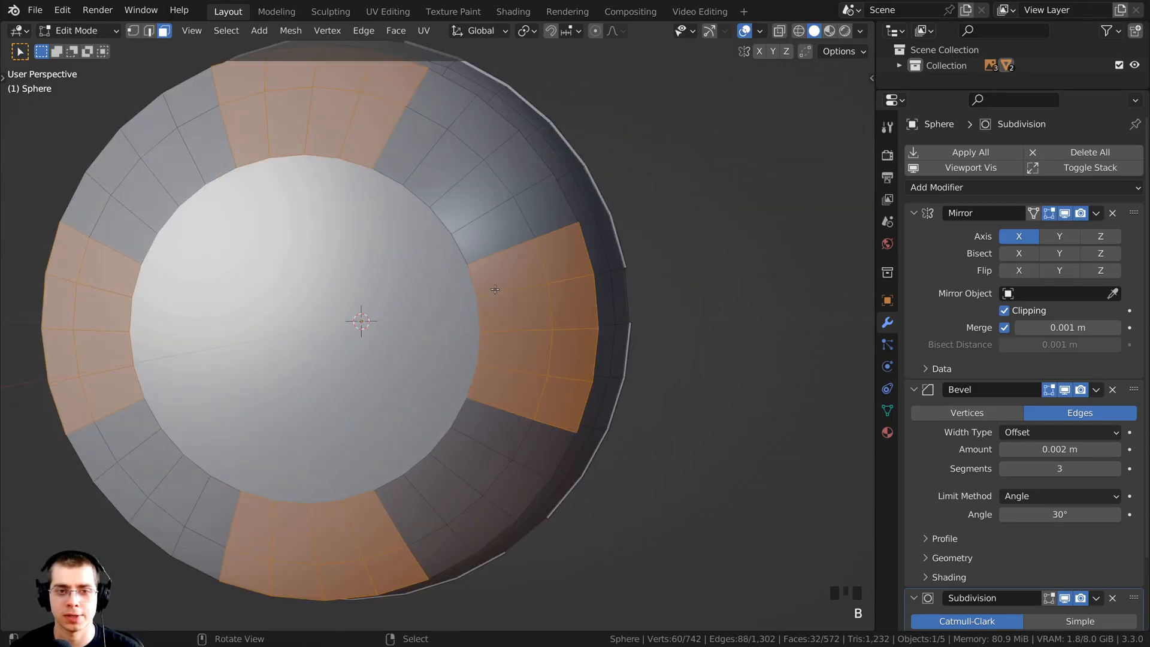
Compare the four selected patches with the reference image's side panels in right orthographic wireframe, and return to solid shading.
scroll(575, 316, "down", 2)
middle_click_drag(575, 315, 496, 314)
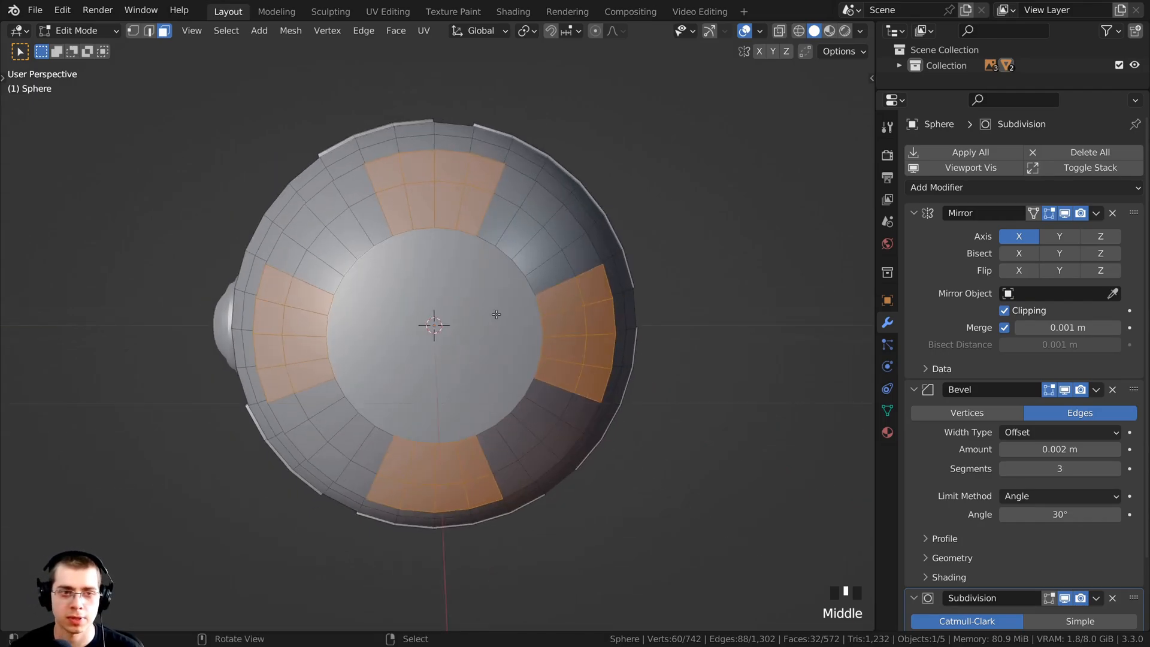
key("KP_3")
scroll(596, 310, "up", 1)
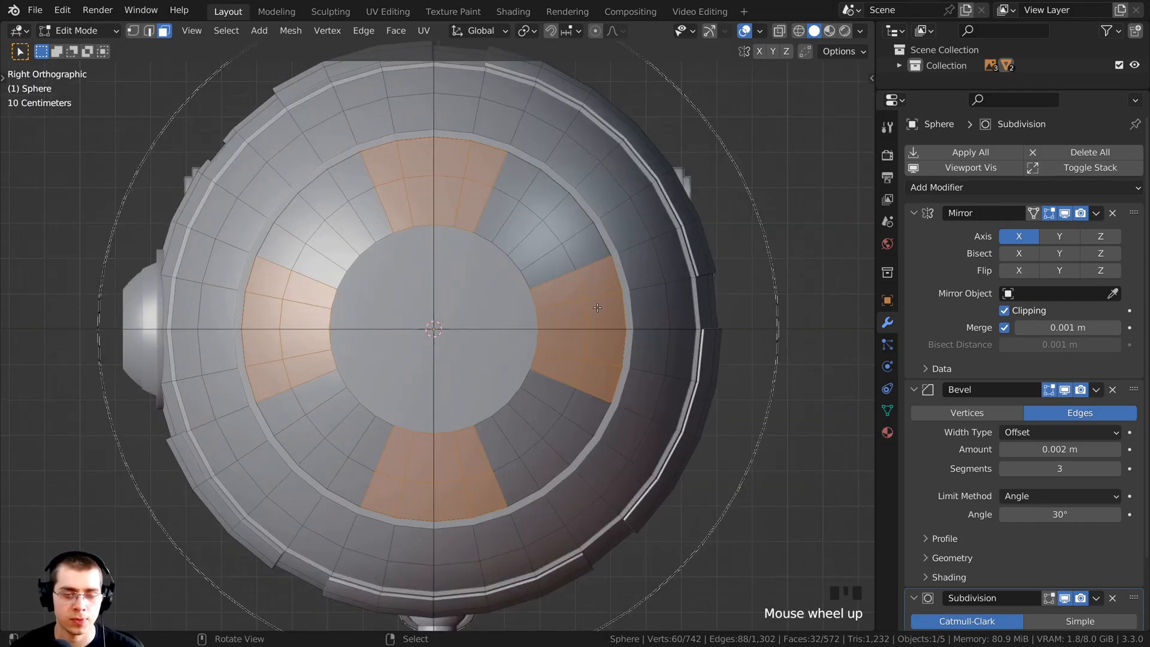
key("z")
key("z")
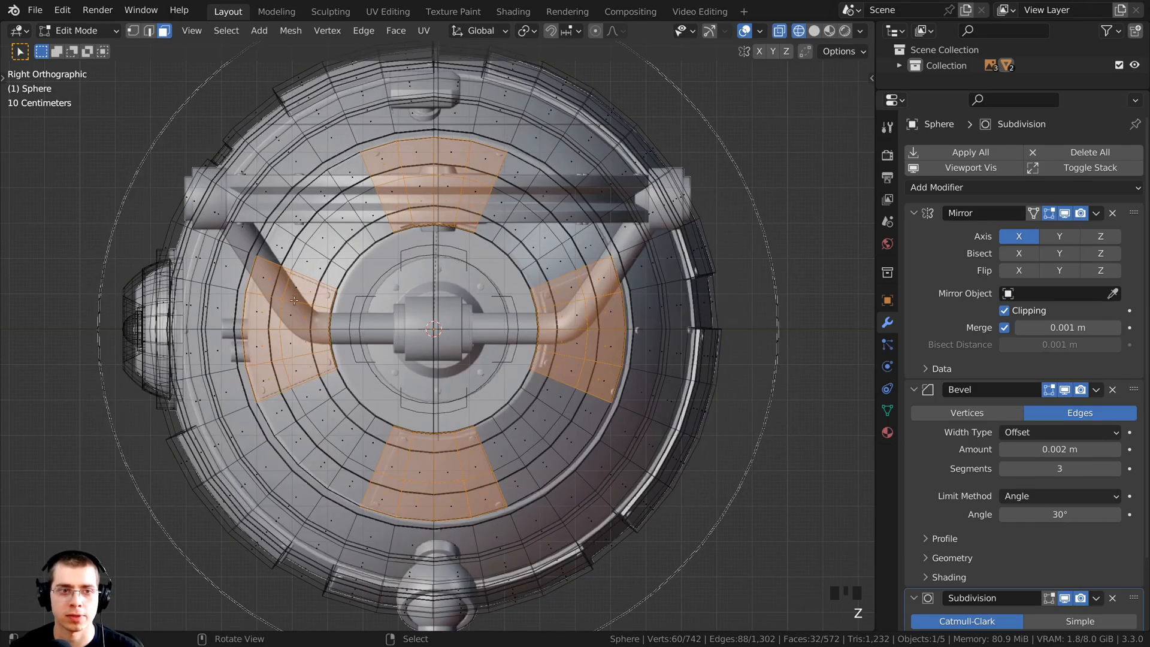
middle_click_drag(292, 312, 376, 244, "shift")
scroll(376, 245, "up", 2)
key("Tab")
scroll(329, 182, "down", 1)
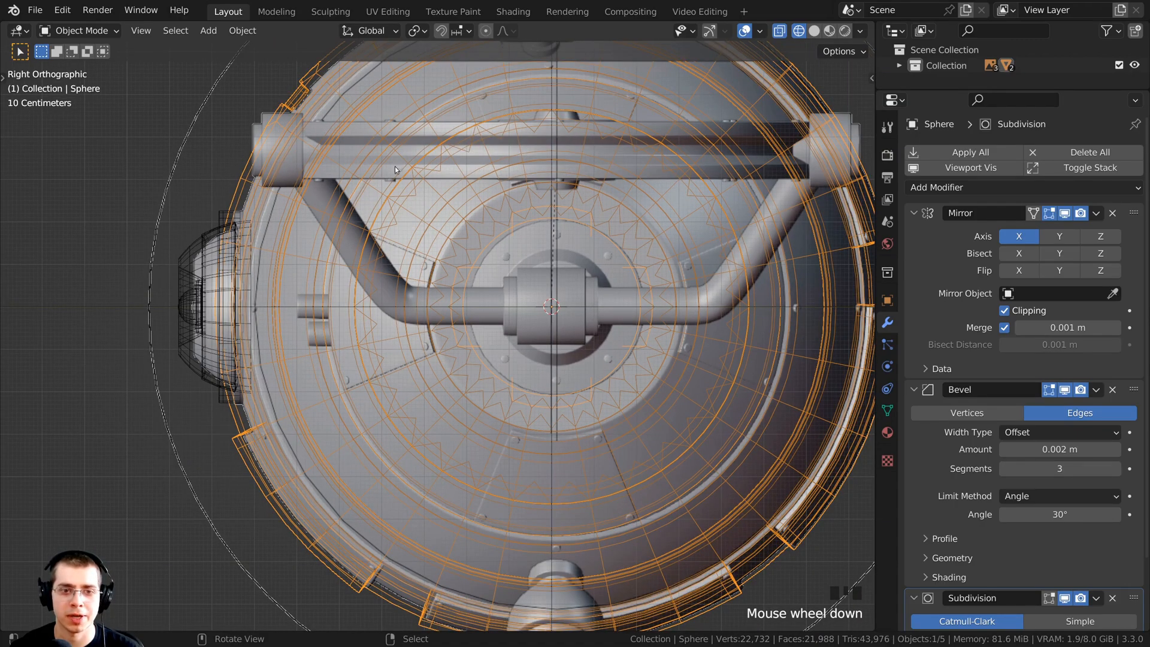
scroll(395, 168, "up", 1)
key("Tab")
scroll(514, 251, "up", 2)
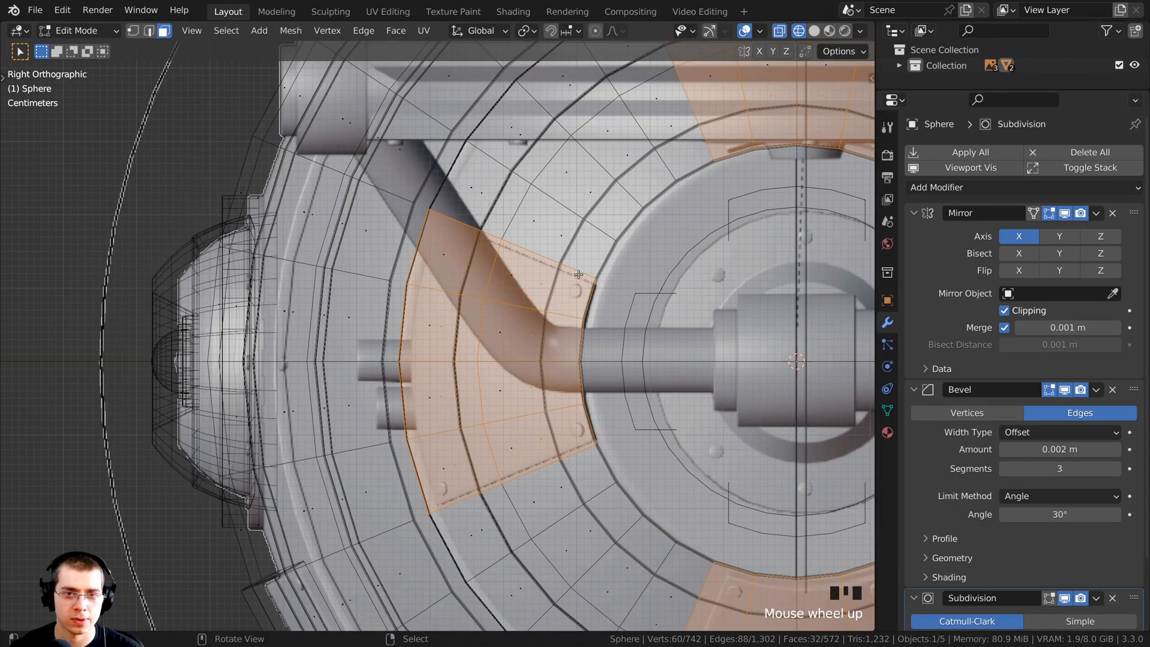
middle_click_drag(578, 274, 525, 173, "shift")
middle_click_drag(664, 440, 573, 422, "shift")
scroll(388, 387, "down", 1)
scroll(574, 421, "down", 2)
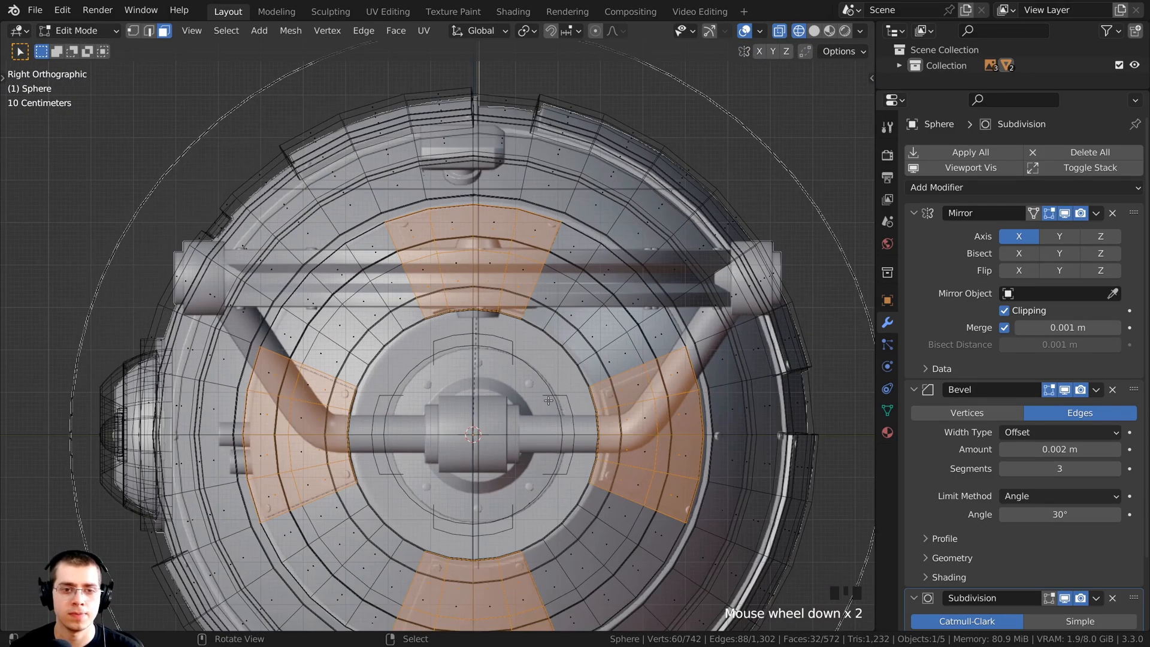
key("z")
left_click(766, 396)
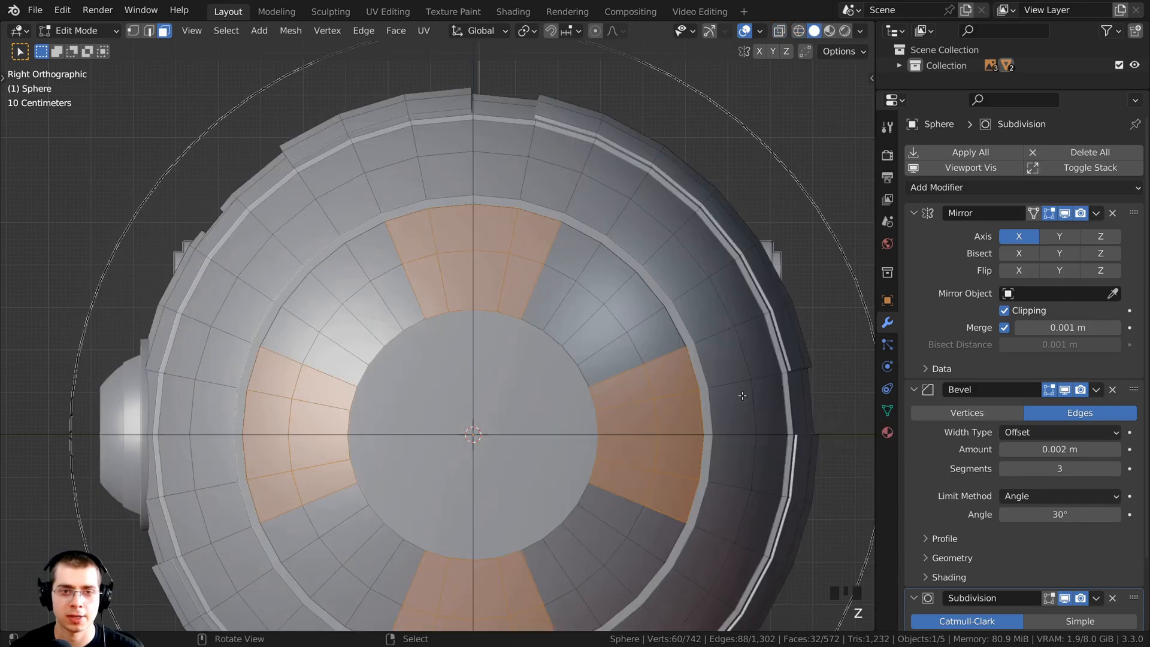
Duplicate the four selected face patches in place and scale the copies up to about 1.04.
middle_click_drag(742, 395, 680, 366)
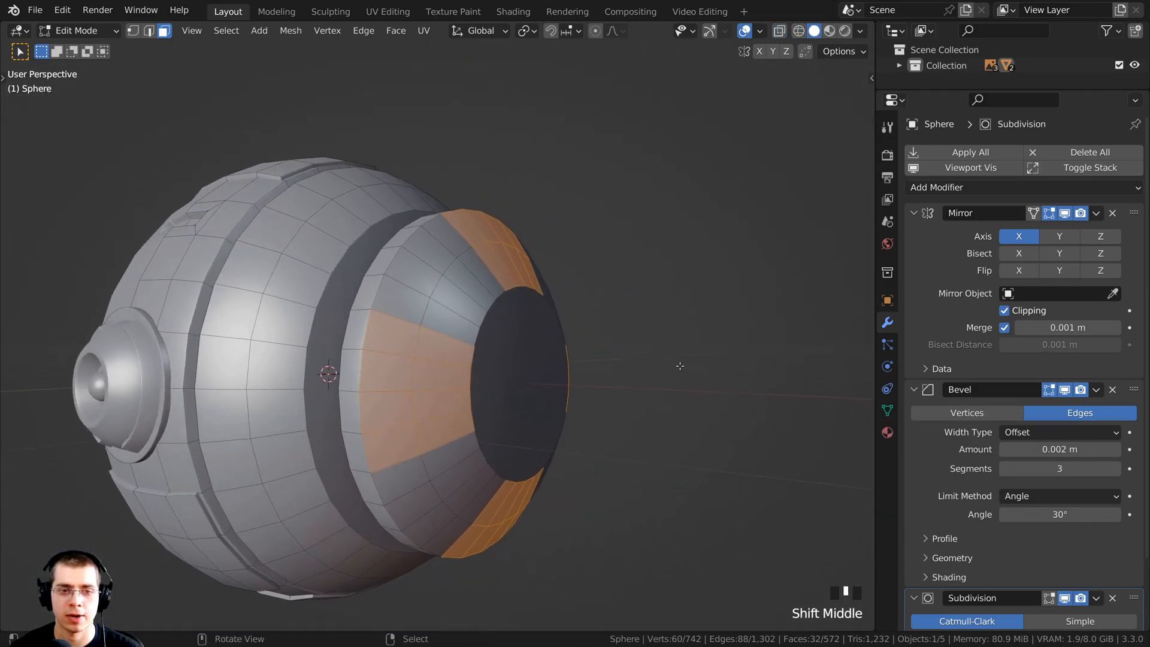
scroll(599, 287, "up", 1)
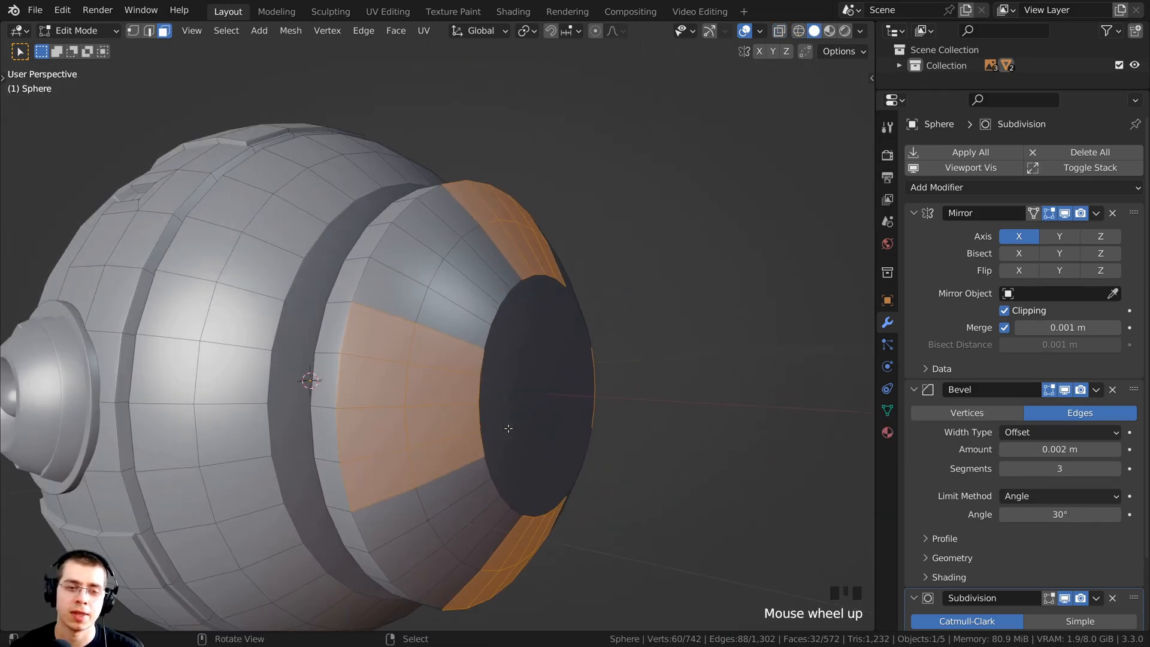
middle_click_drag(519, 426, 554, 427)
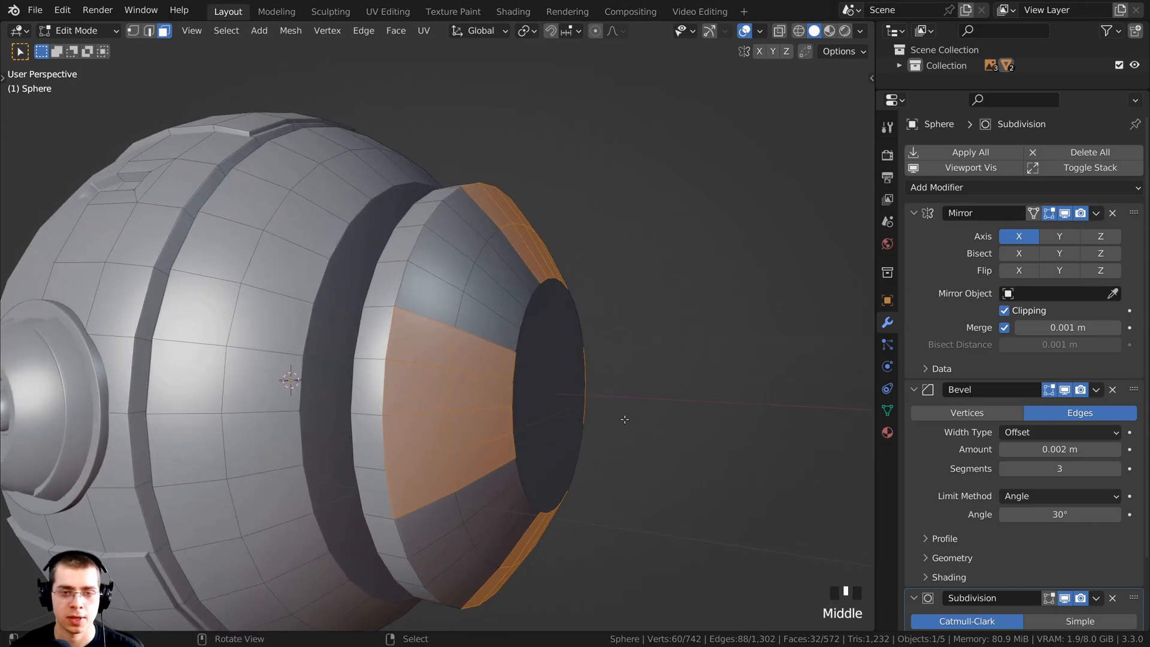
key("shift+d")
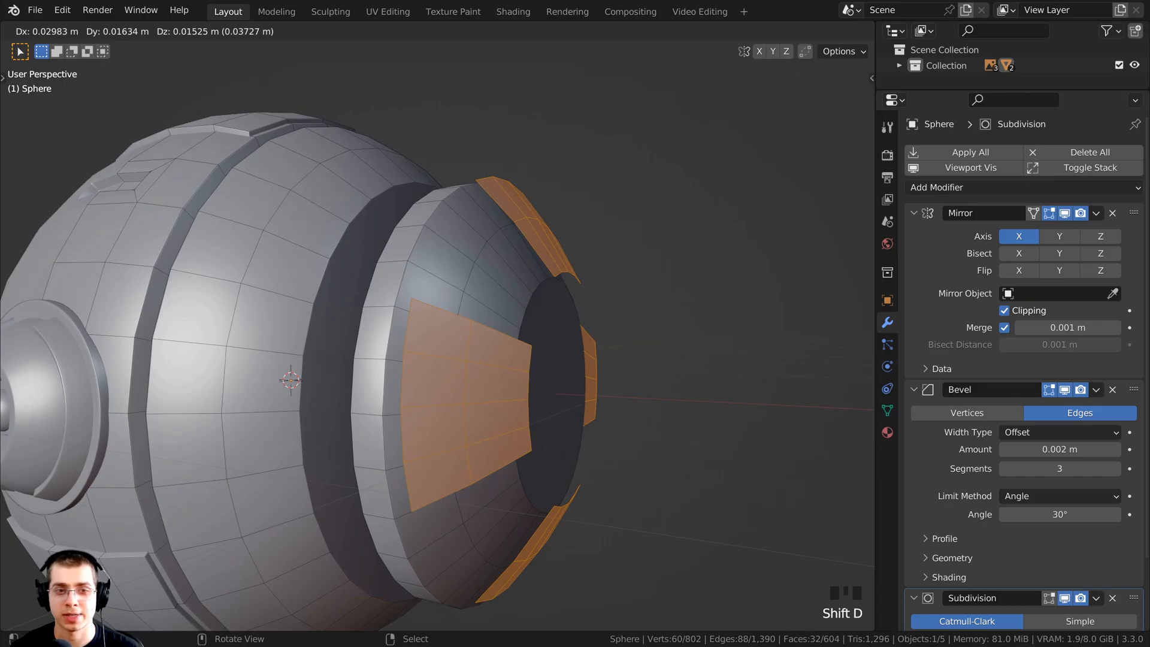
key("s")
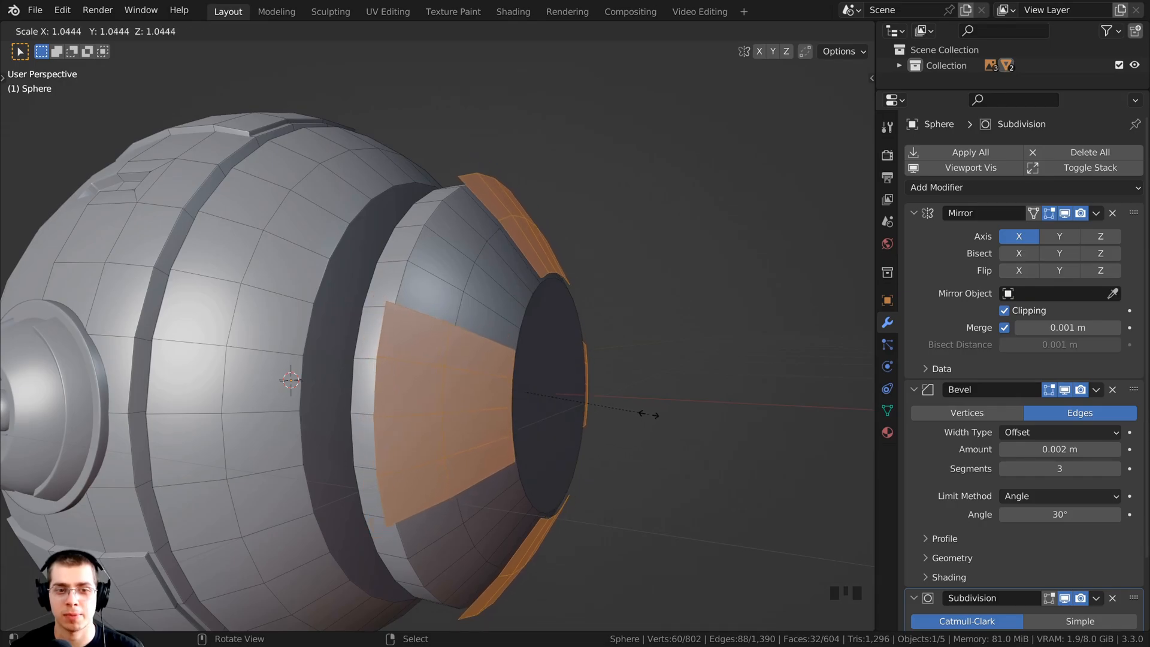
left_click(647, 413)
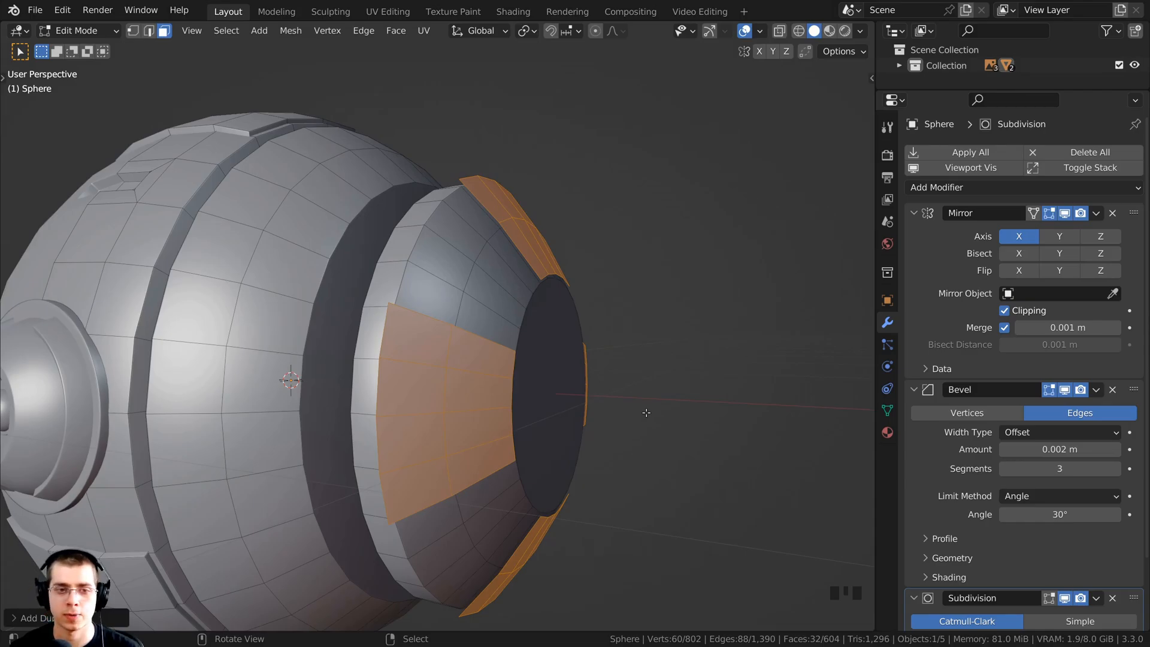
Move the duplicated patches outward along global X by about 0.012 m in front orthographic view.
key("KP_1")
middle_click_drag(646, 412, 463, 249, "shift")
scroll(463, 249, "up", 3)
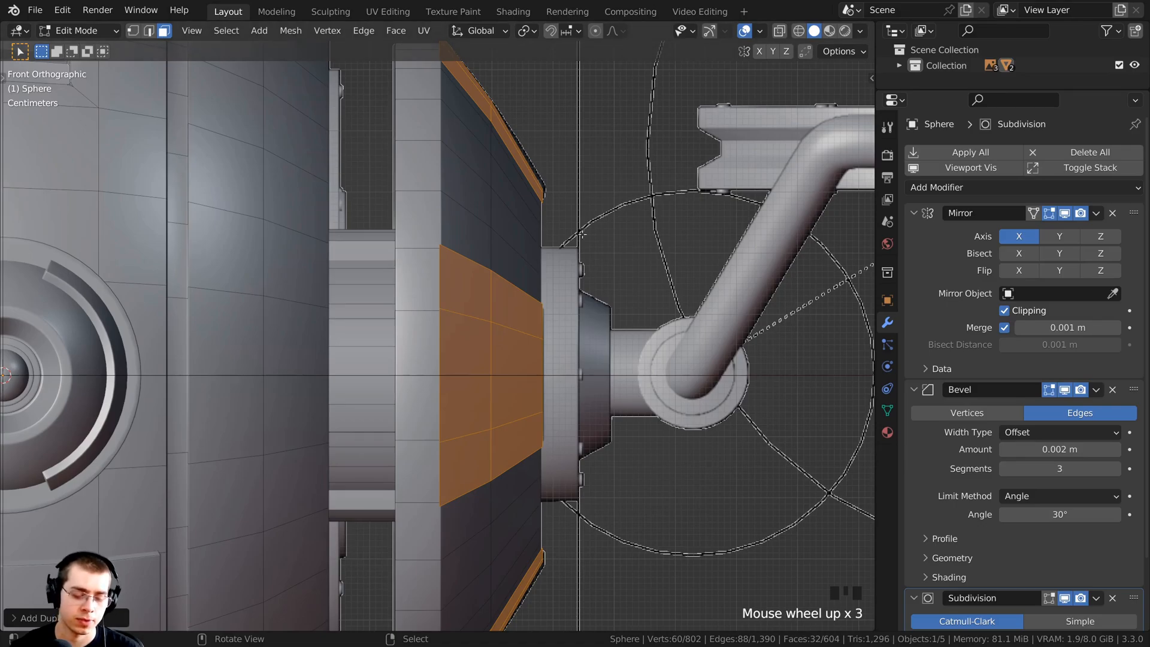
key("g")
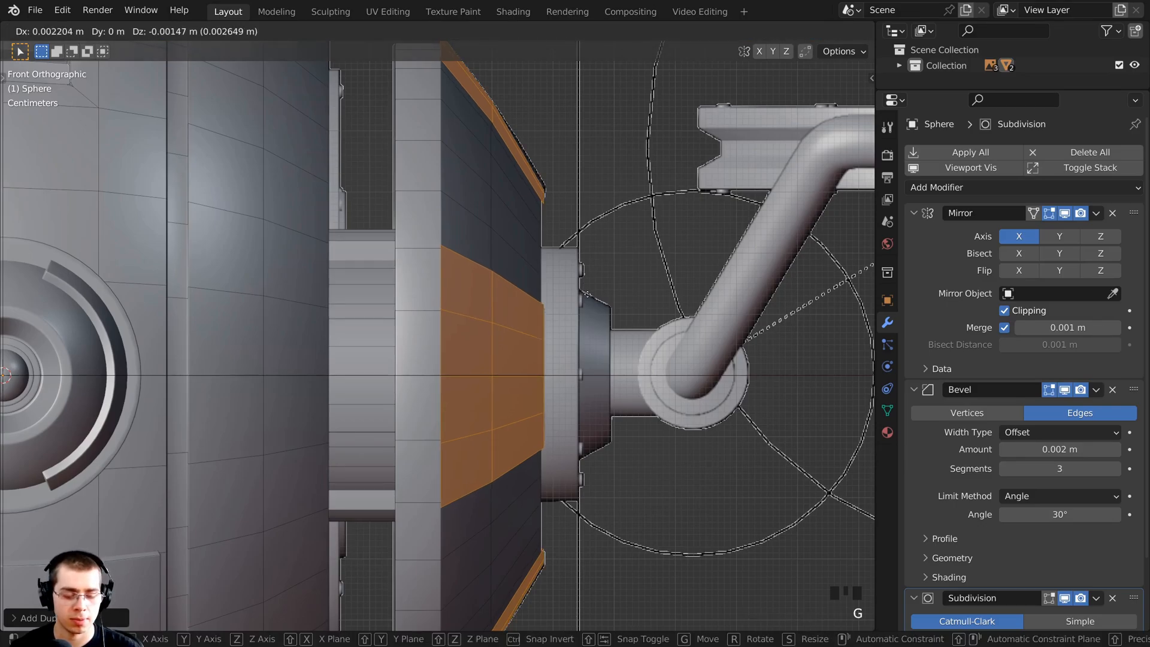
key("x")
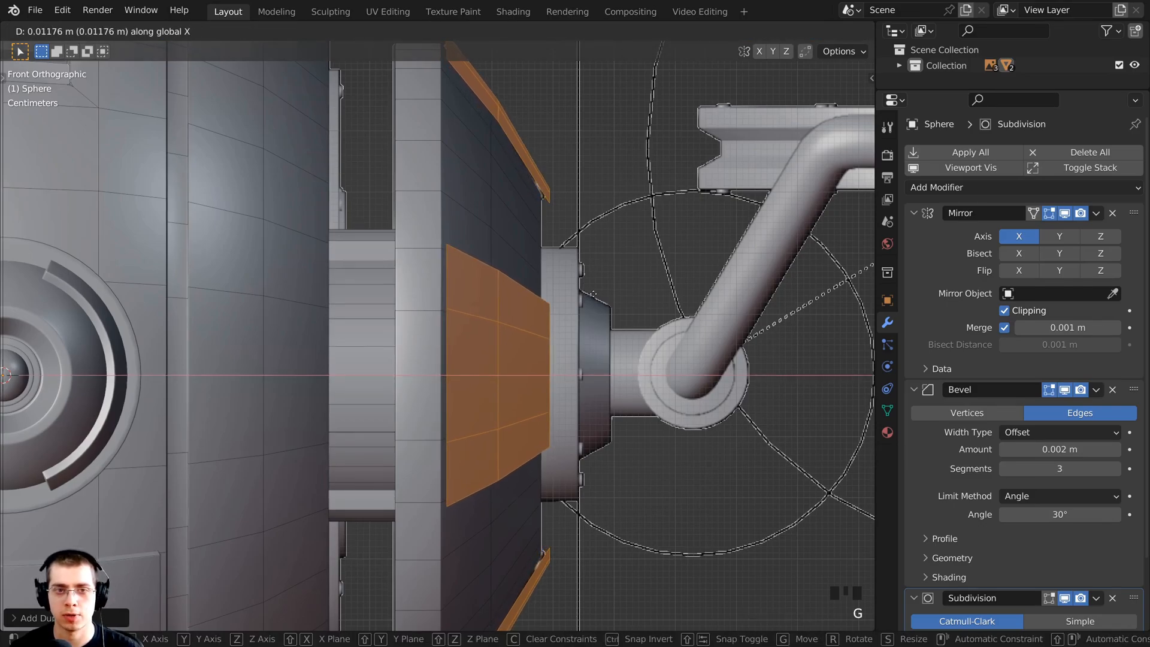
left_click(593, 293)
scroll(593, 294, "down", 2)
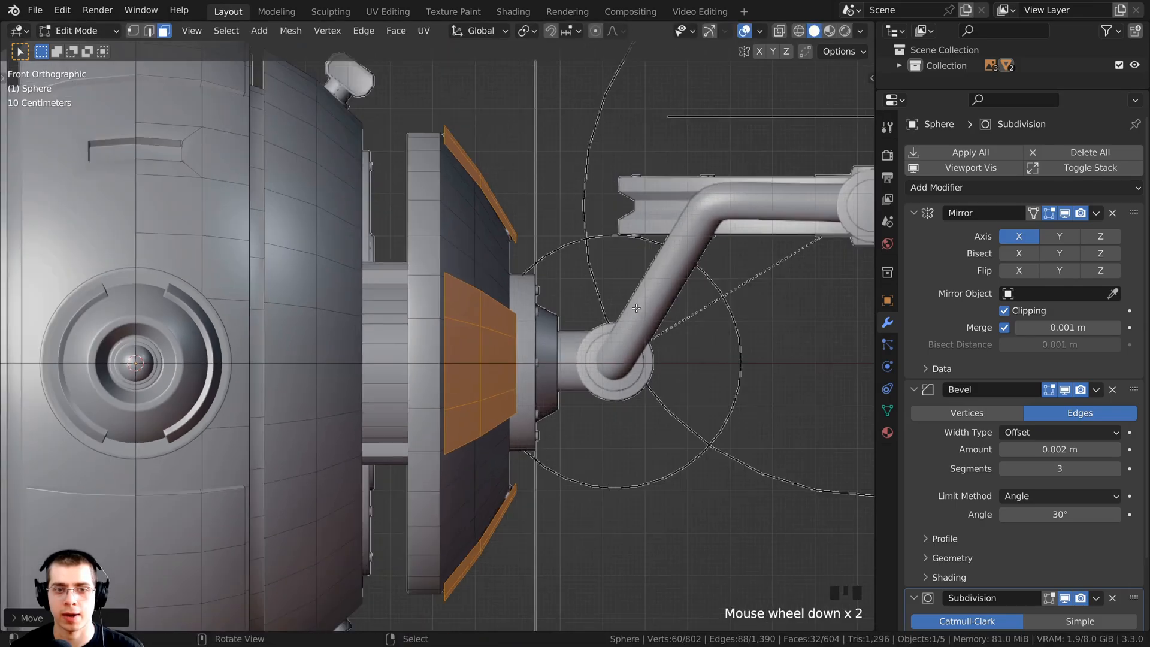
middle_click_drag(593, 293, 545, 414)
scroll(590, 261, "up", 3)
key("s")
right_click(570, 273)
scroll(436, 303, "up", 3)
scroll(559, 341, "up", 2)
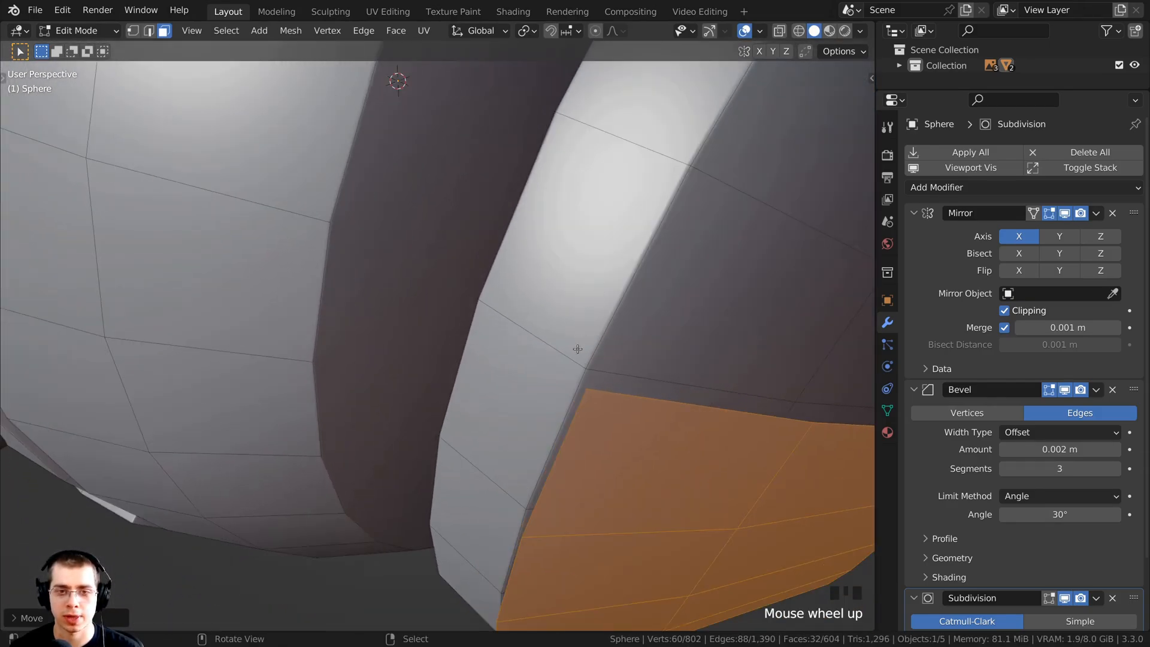
middle_click_drag(588, 357, 359, 295)
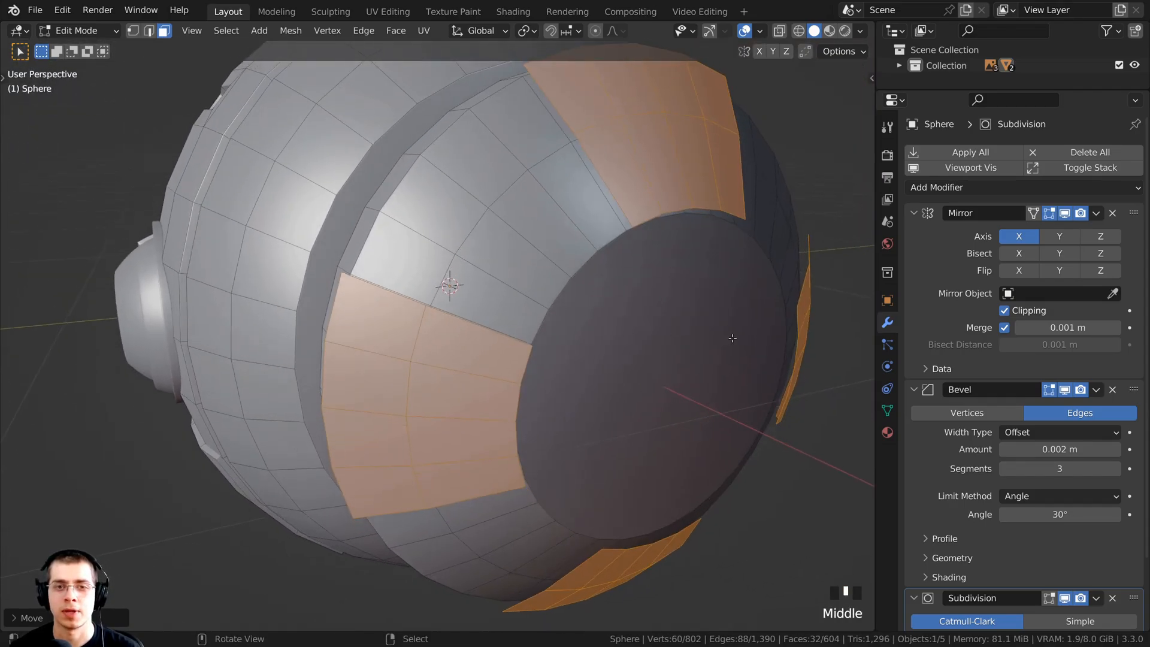
key("s")
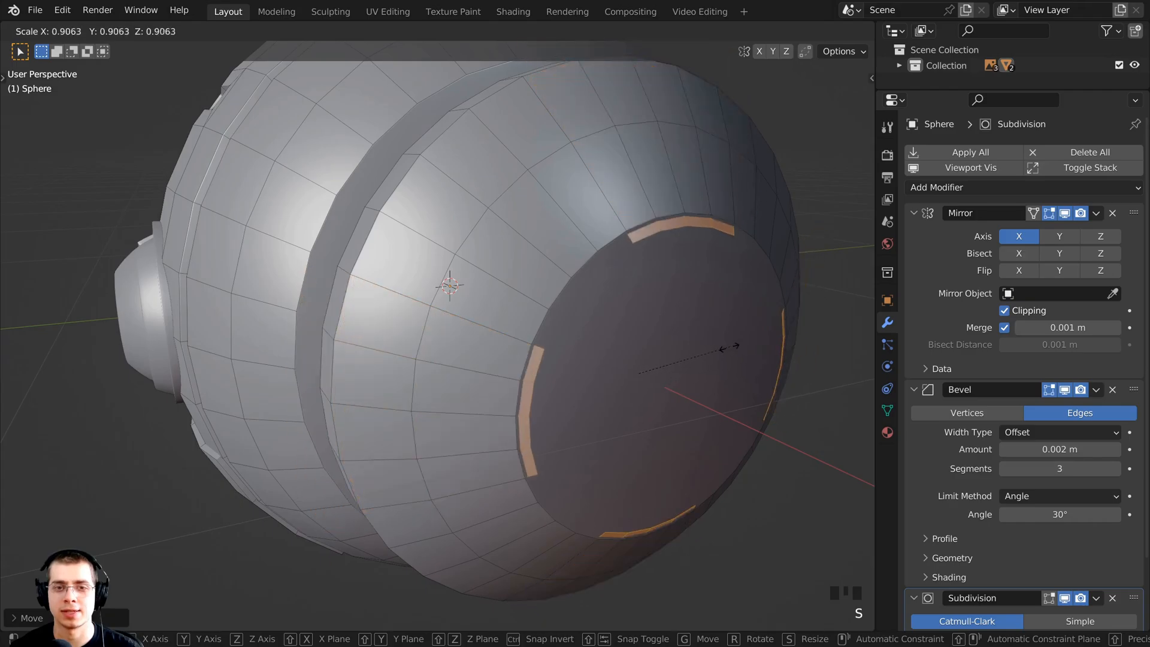
left_click(447, 315)
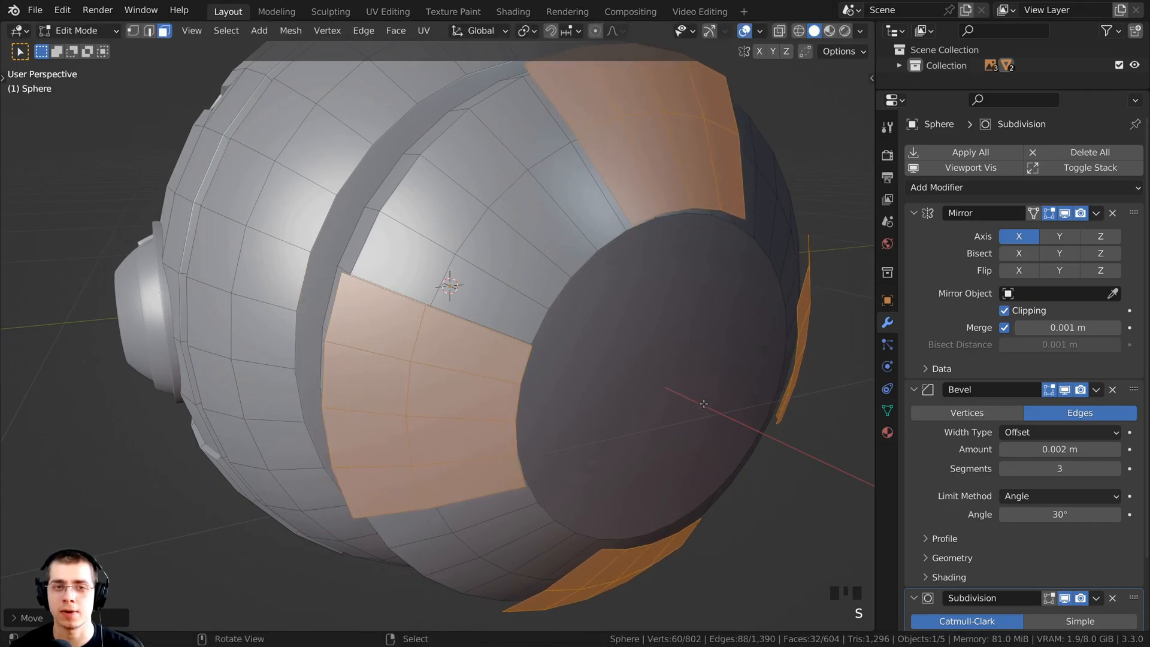
Set the transform pivot point to Individual Origins and scale each duplicated patch down to about 0.91.
middle_click_drag(718, 157, 540, 304, "shift")
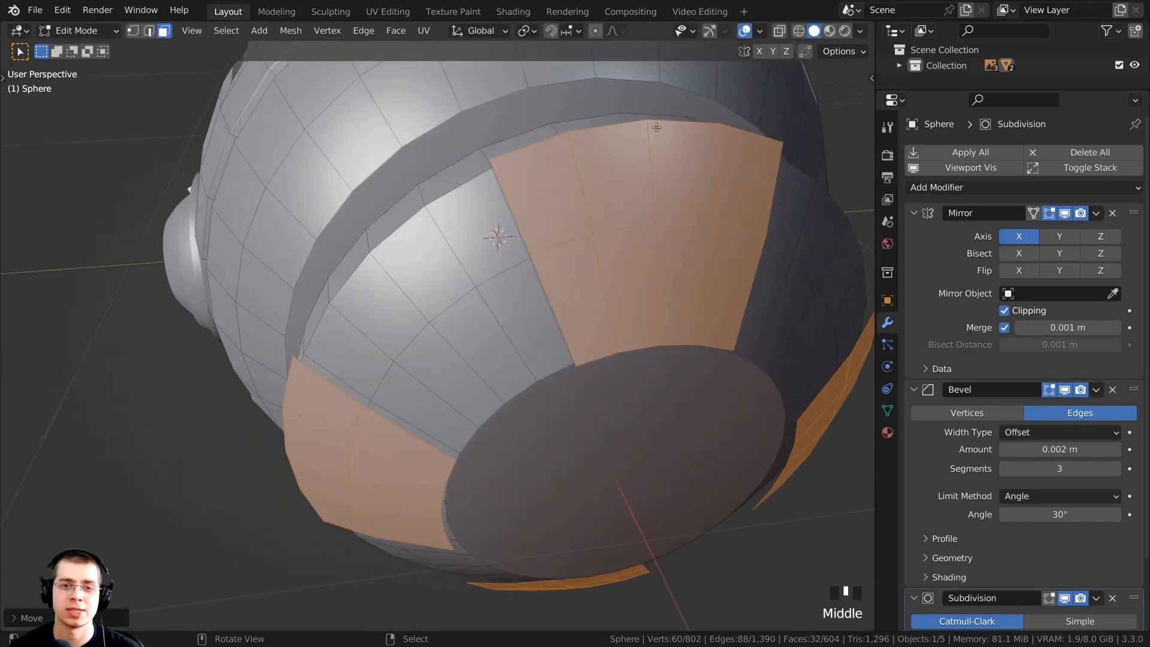
middle_click_drag(751, 252, 669, 277)
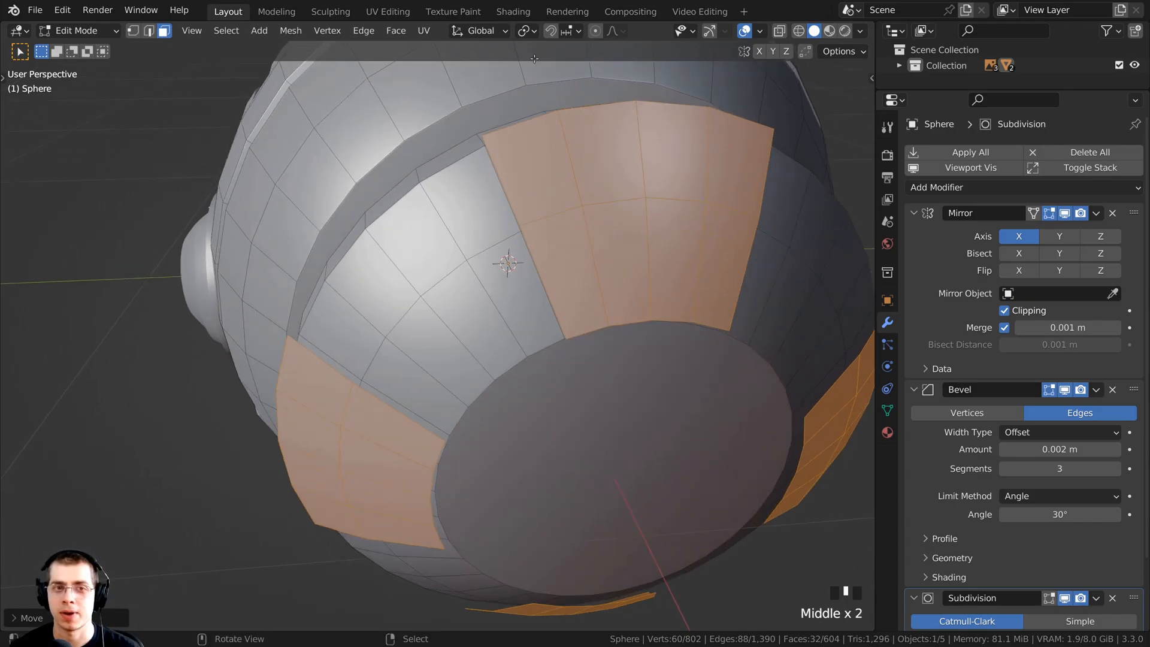
left_click(530, 37)
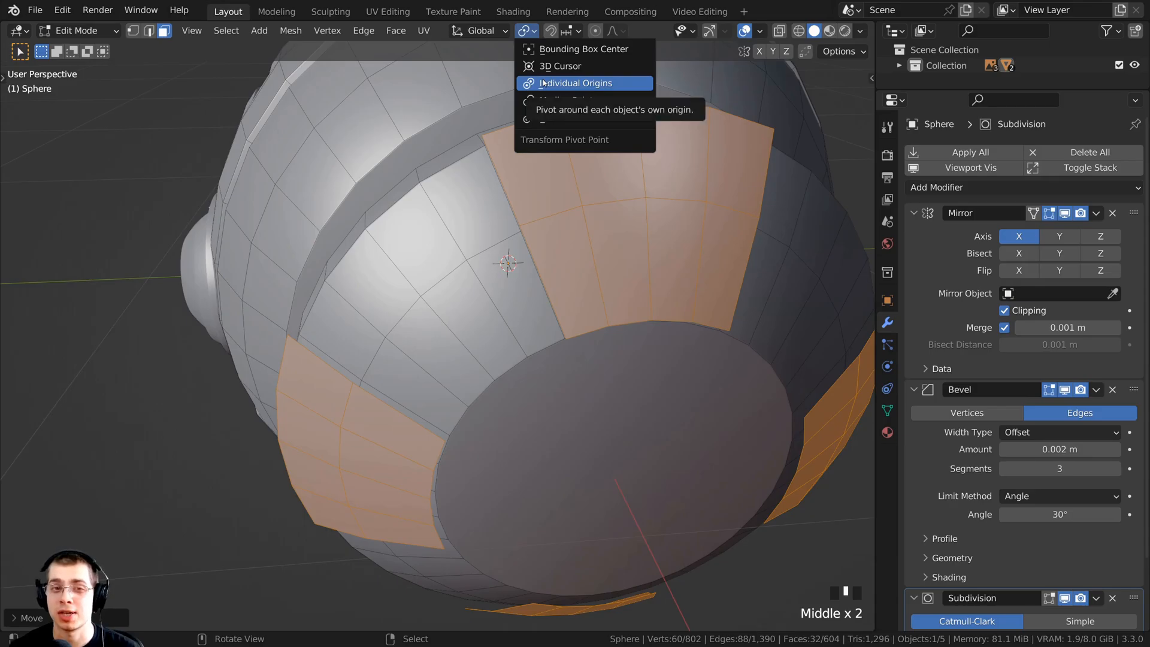
middle_click_drag(599, 86, 818, 131, "shift")
key("s")
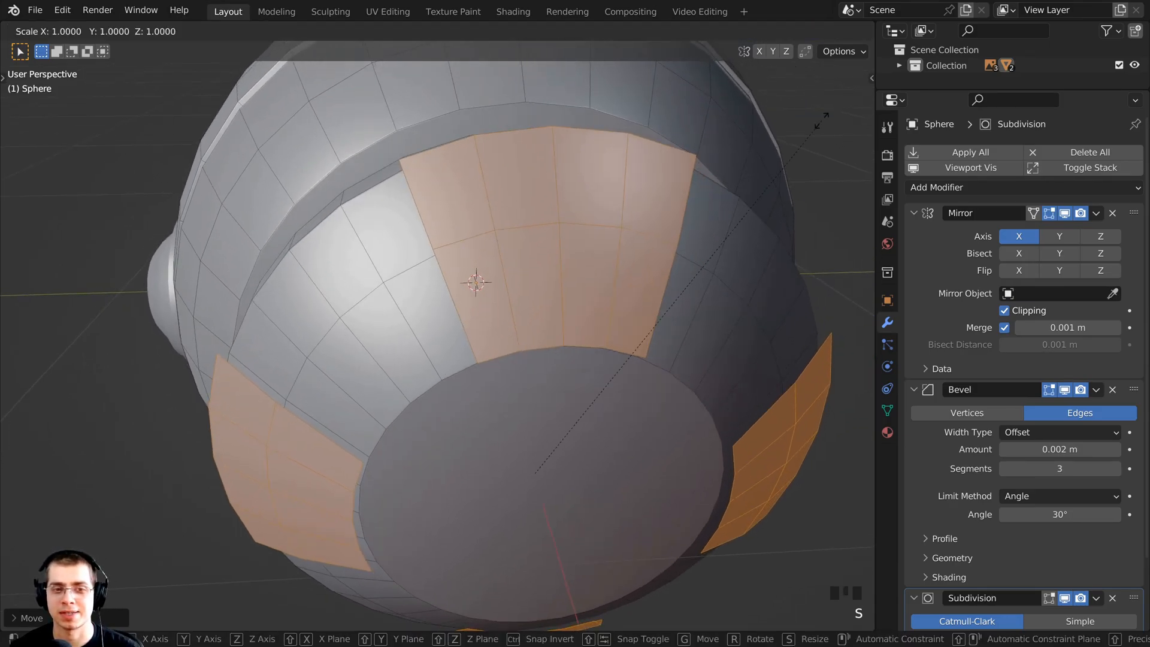
right_click(778, 158)
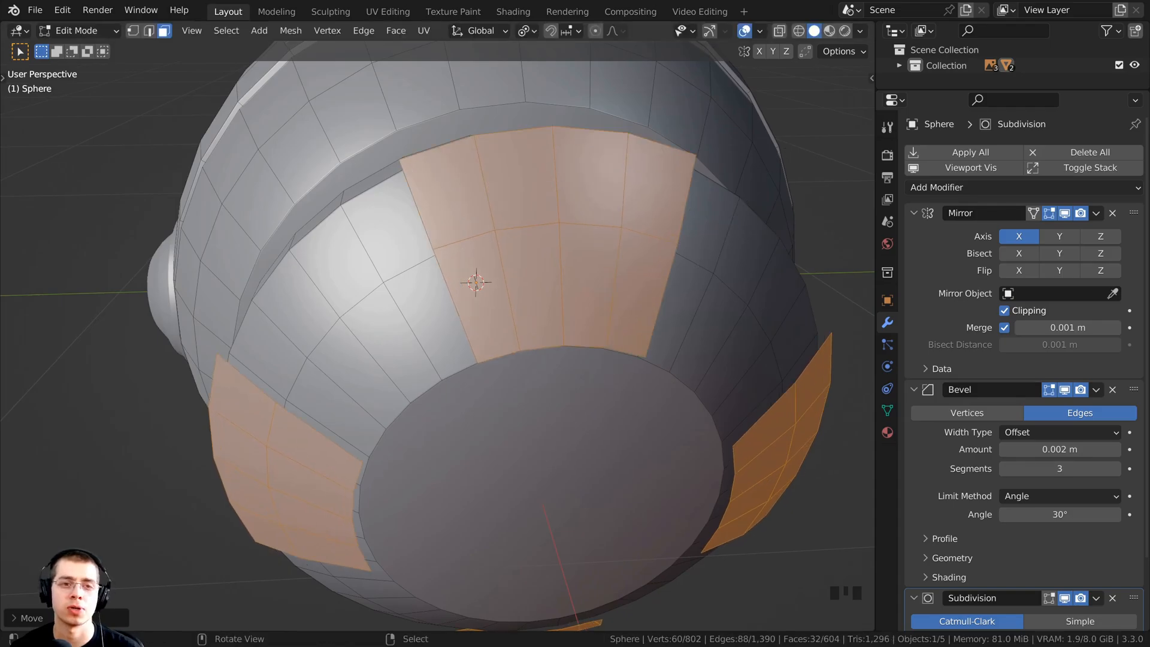
key("s")
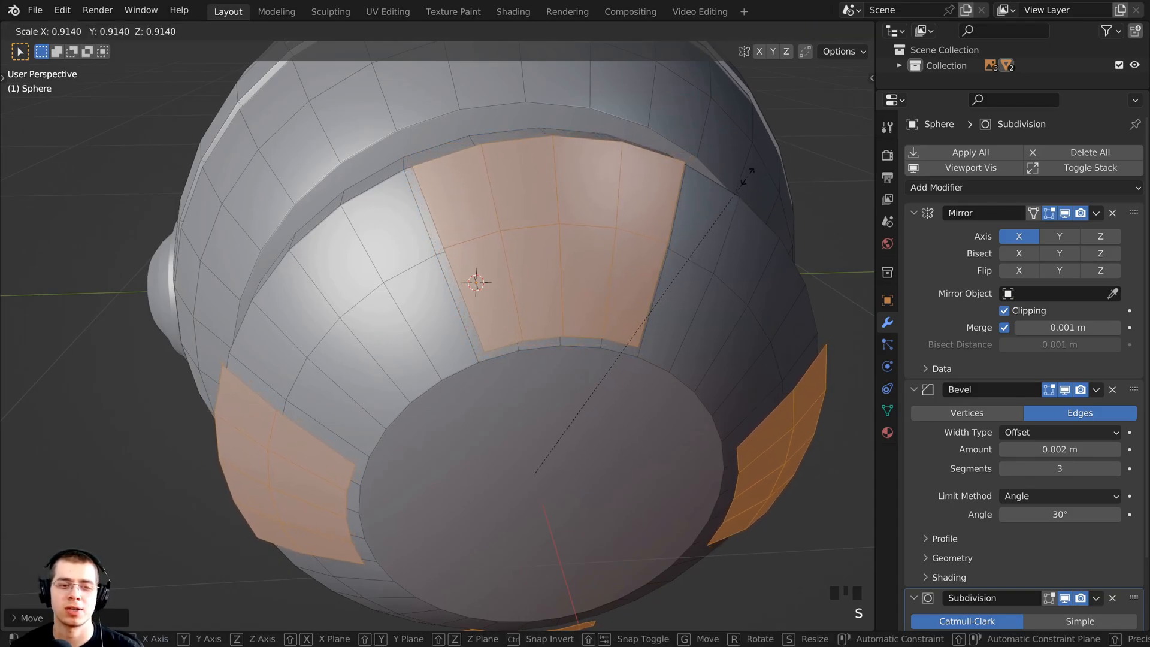
left_click(746, 175)
Extrude the four patches along their normals, inward toward the conical surface, to give the panels thickness.
mouse_move(746, 175)
middle_mouse_down()
mouse_move(735, 216)
mouse_move(689, 214)
mouse_move(673, 226)
mouse_move(693, 236)
mouse_move(741, 175)
middle_mouse_up()
scroll(693, 236, "up", 5)
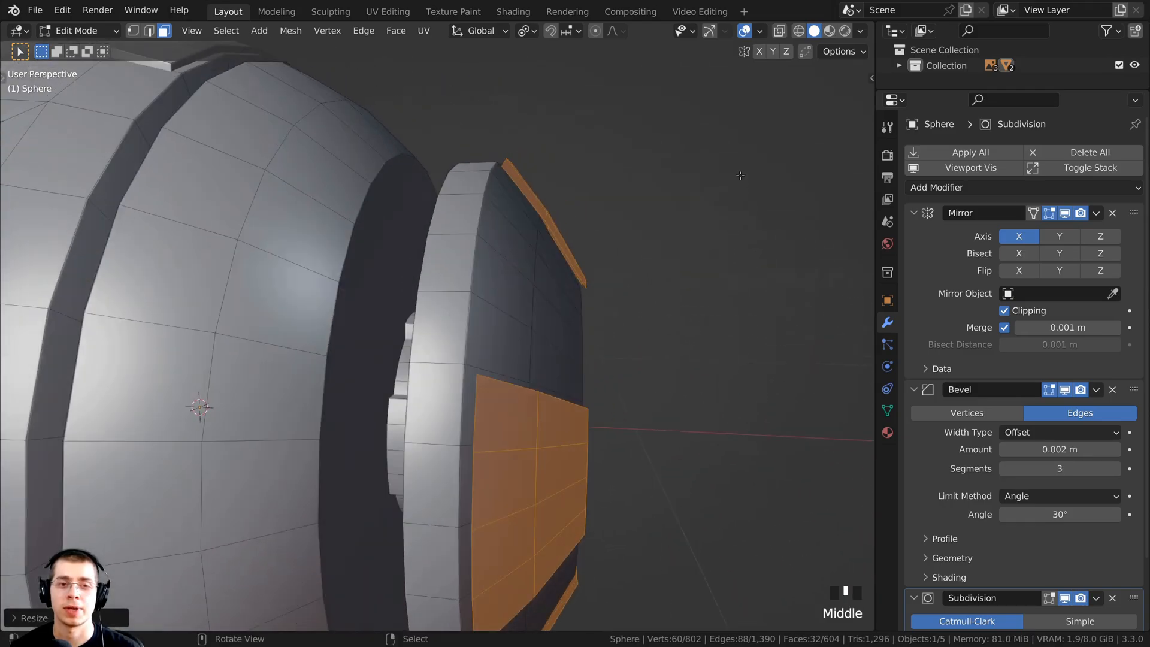
middle_click_drag(554, 212, 638, 261, "shift")
scroll(647, 252, "up", 2)
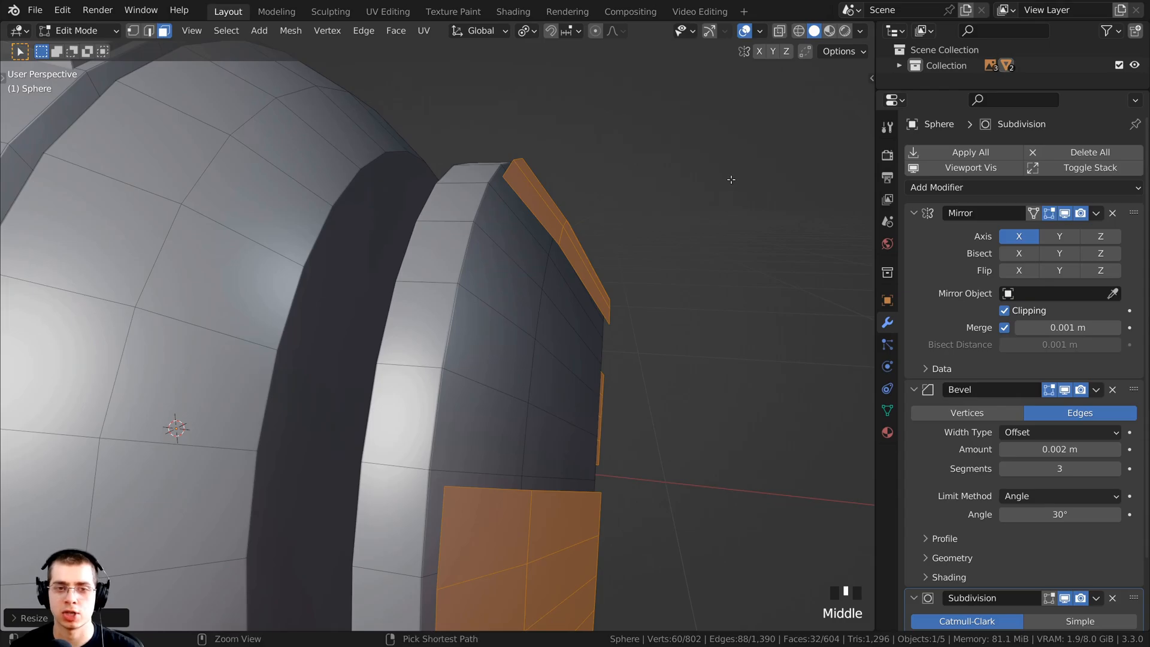
key("ctrl+f")
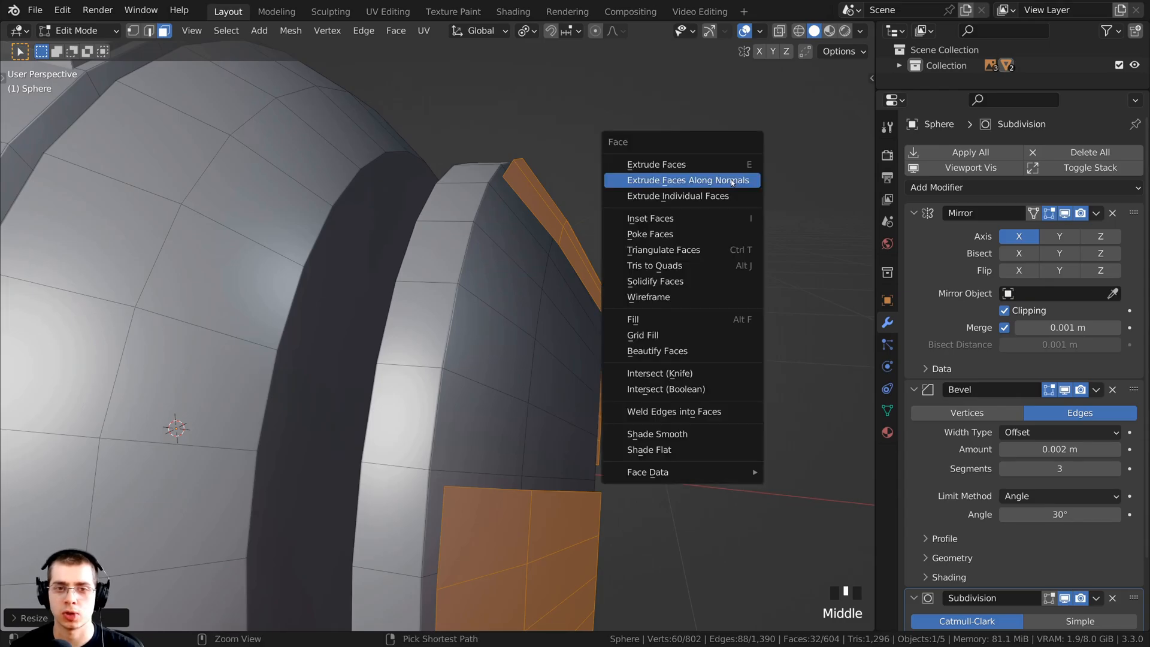
left_click(652, 180)
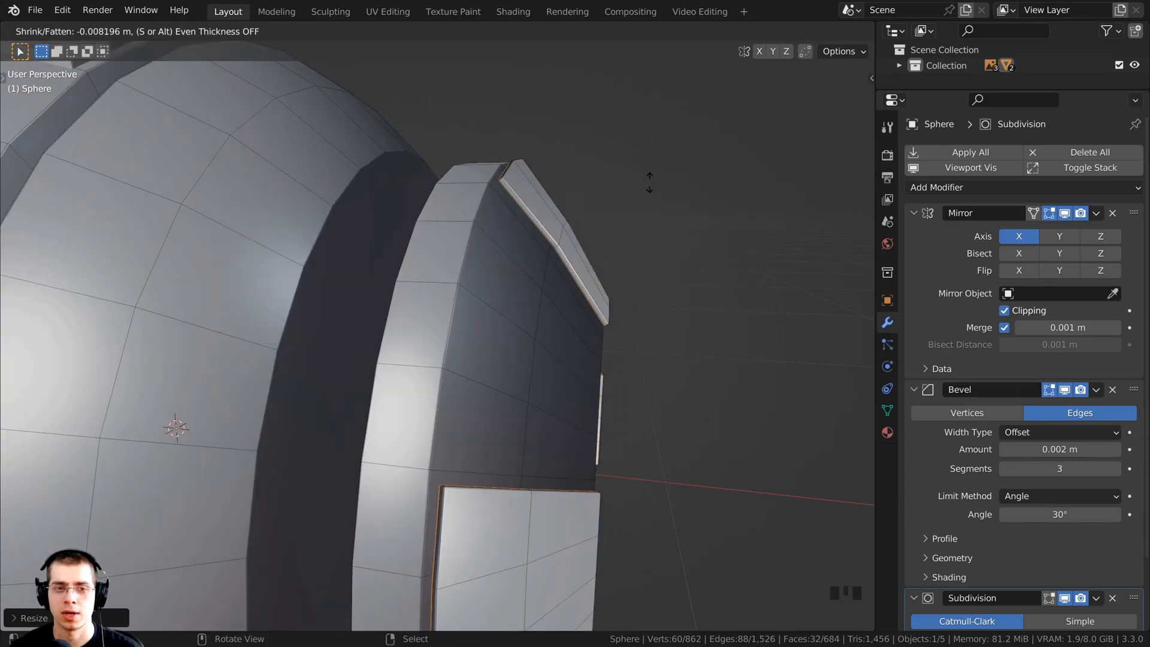
left_click(639, 189)
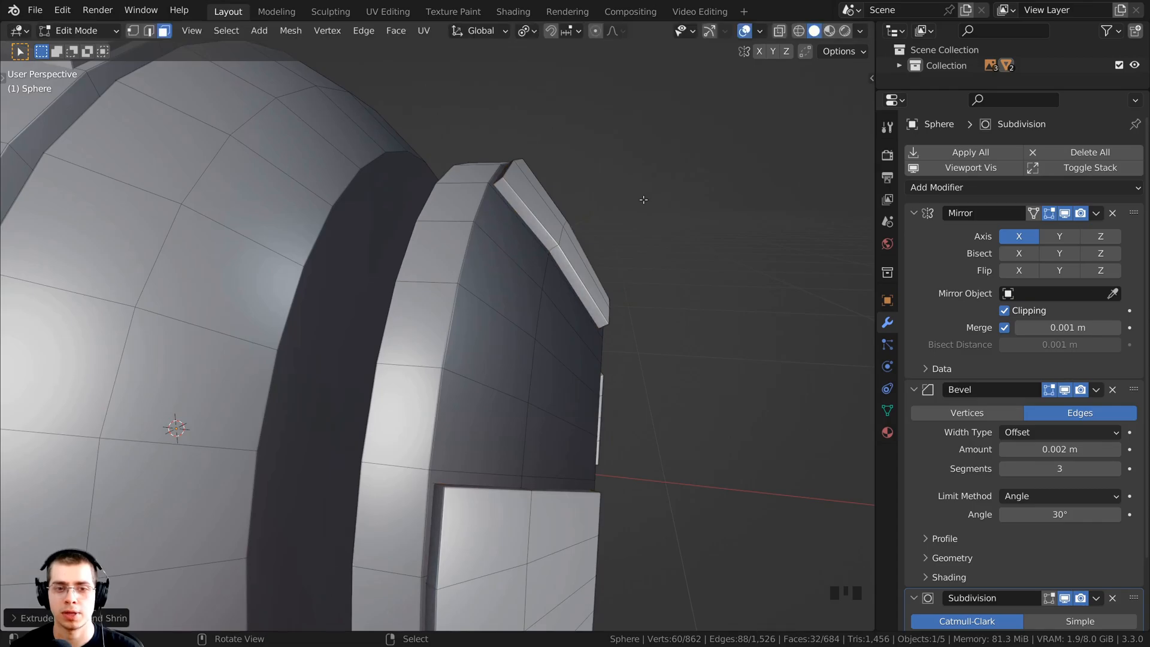
Delete the selected inner faces on the underside of the four panels in wireframe, and return to solid shading.
scroll(640, 188, "down", 5)
middle_click_drag(640, 189, 407, 268)
scroll(595, 242, "up", 4)
scroll(407, 268, "down", 2)
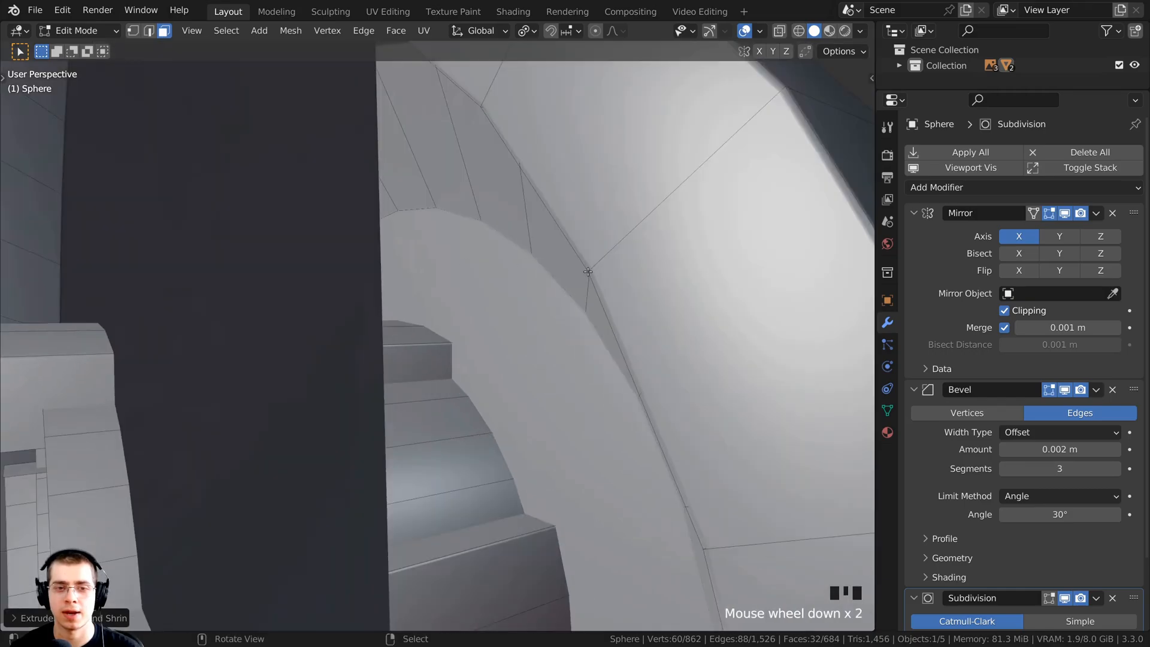
key("z")
scroll(321, 257, "down", 3)
middle_click_drag(321, 257, 362, 216, "shift")
scroll(551, 319, "up", 2)
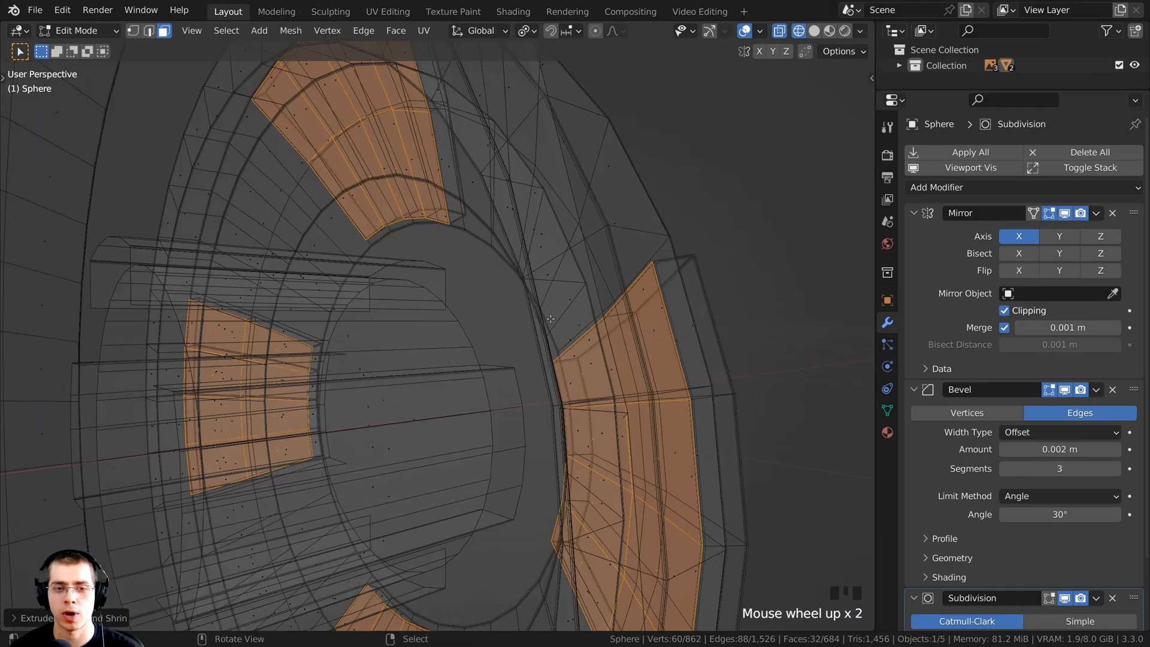
middle_click_drag(609, 401, 549, 317, "shift")
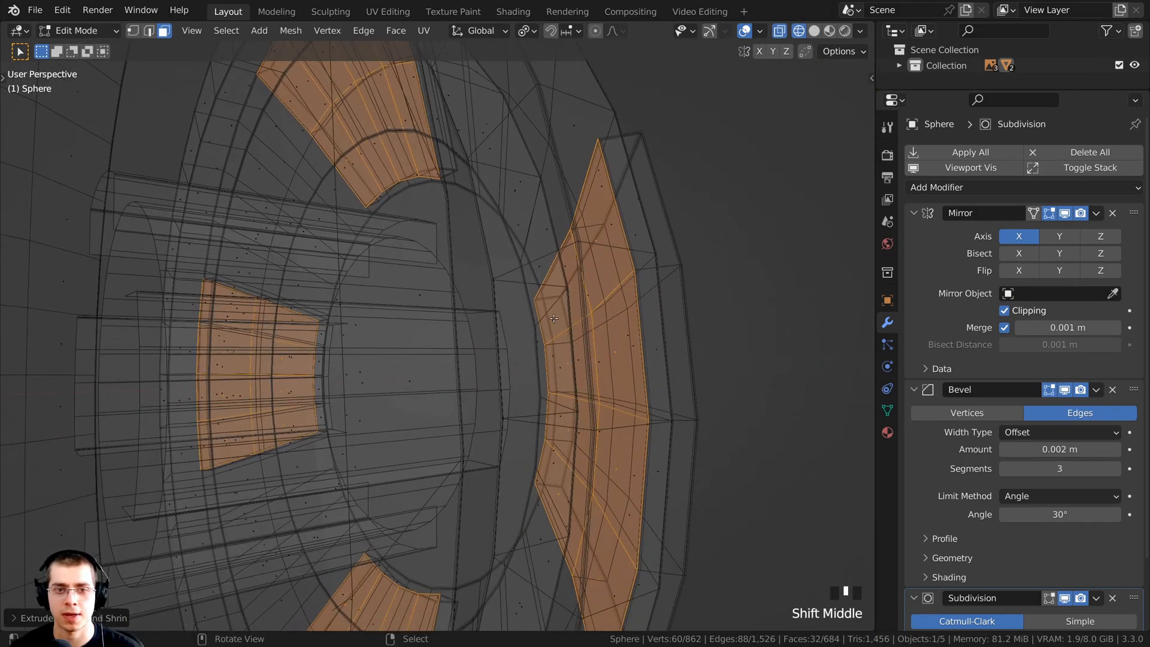
key("x")
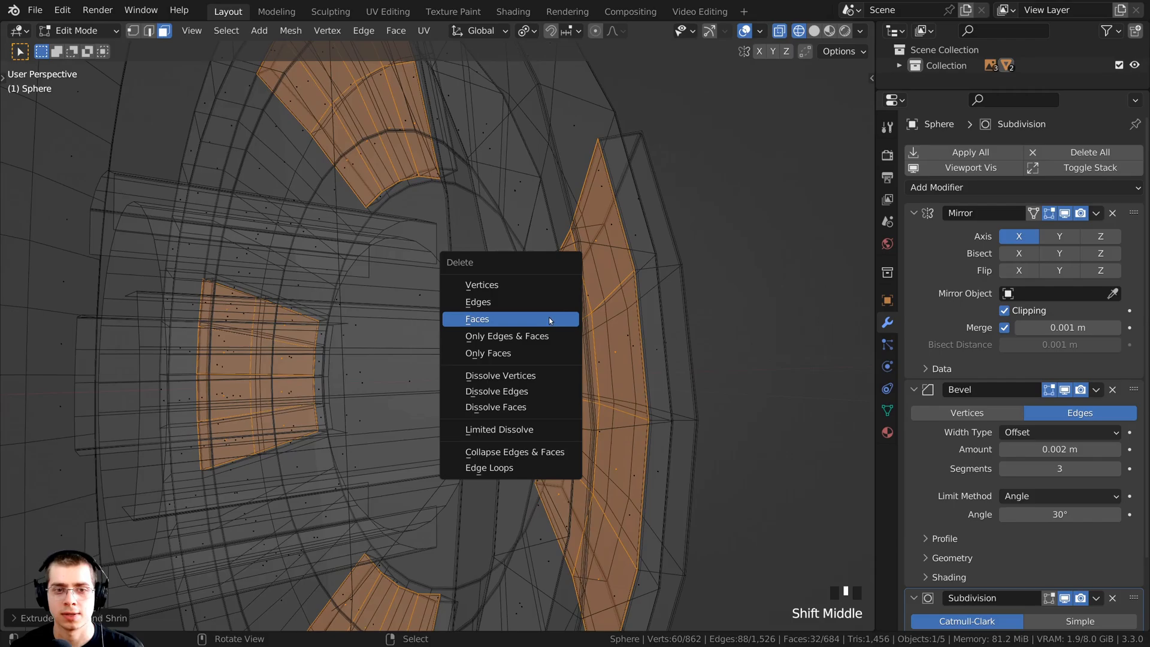
left_click(495, 322)
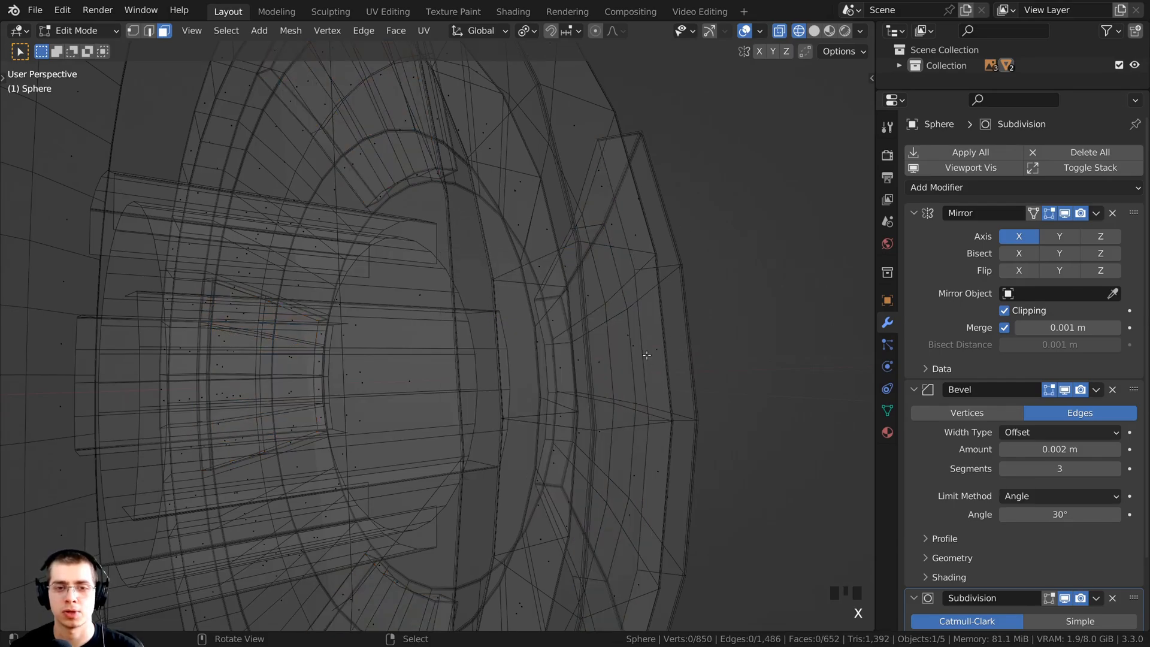
mouse_move(647, 355)
middle_mouse_down()
mouse_move(465, 379)
mouse_move(354, 351)
middle_mouse_up()
key("z")
left_click(469, 353)
Select the whole mesh, recalculate its normals to face outward, and clear the selection.
scroll(487, 364, "down", 2)
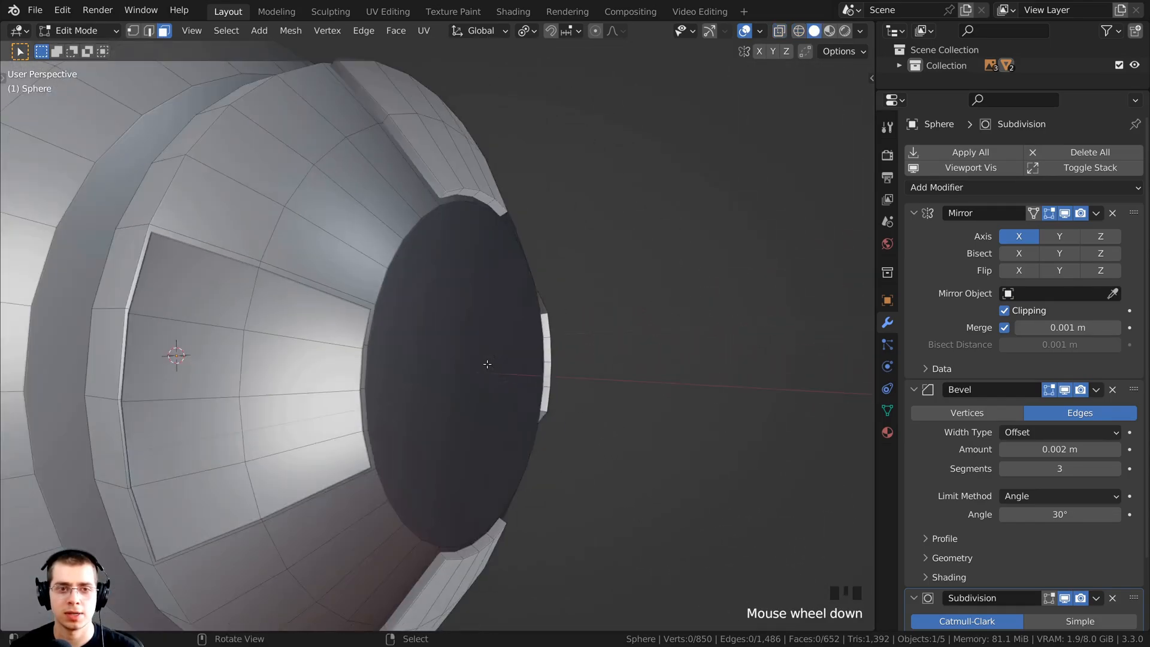
scroll(487, 364, "down", 3)
middle_click_drag(487, 364, 391, 316)
scroll(464, 329, "up", 2, "shift")
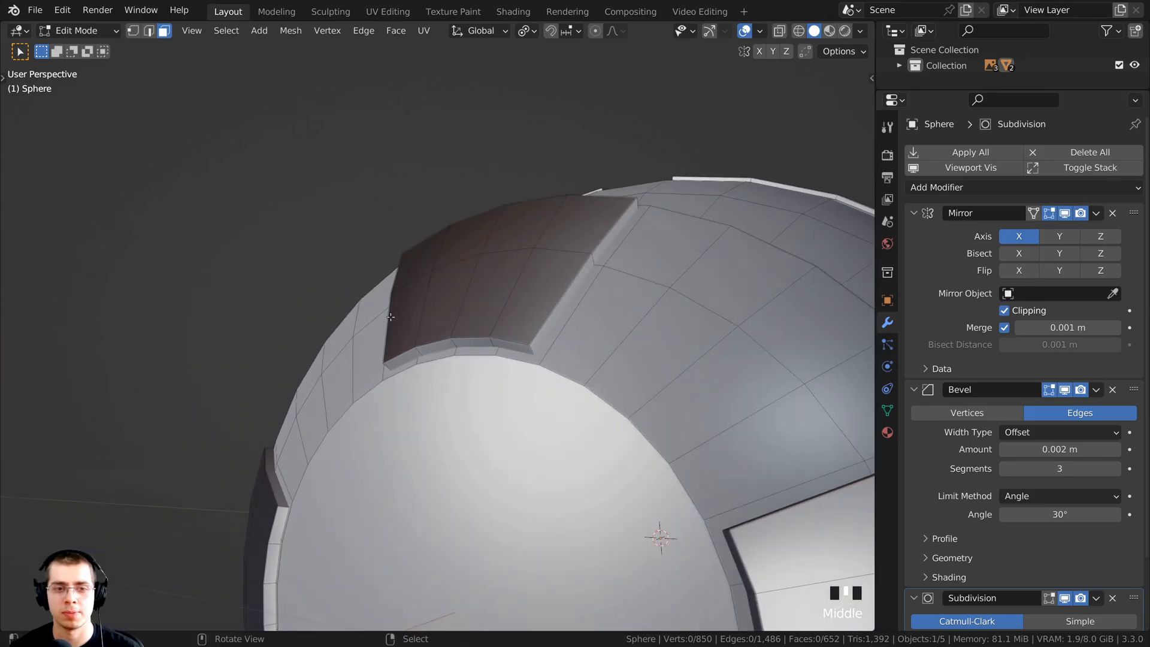
right_click(414, 264)
right_click(406, 268)
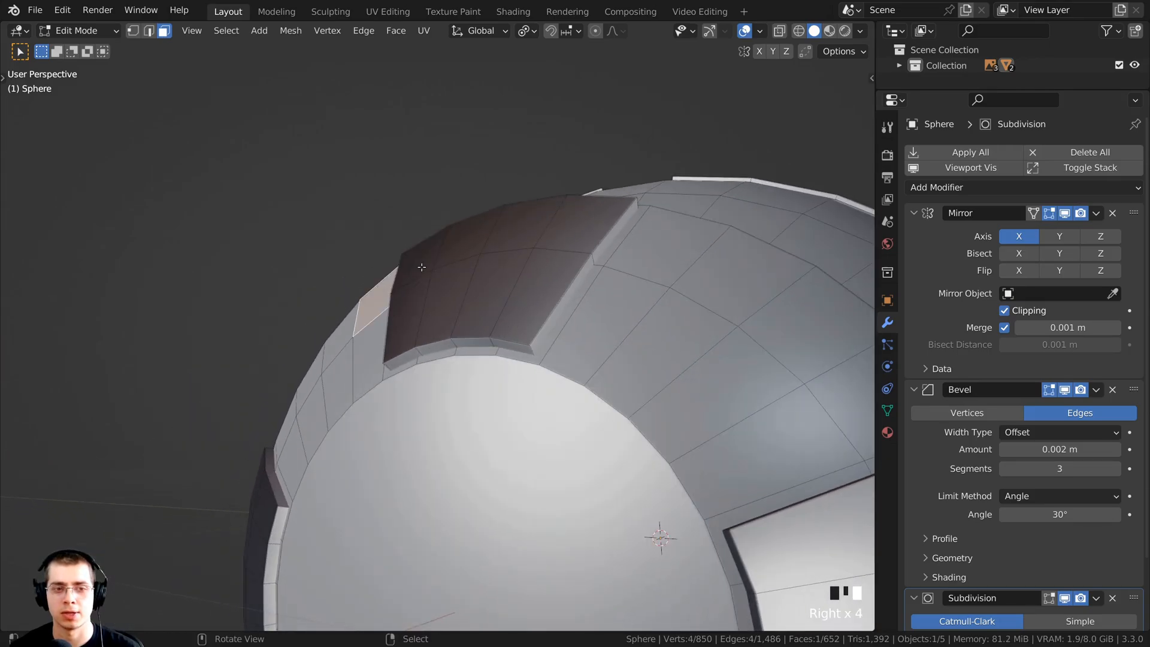
scroll(423, 276, "down", 3)
mouse_move(423, 276)
middle_mouse_down("shift")
mouse_move(422, 216)
mouse_move(541, 283)
mouse_move(572, 349)
mouse_move(584, 318)
mouse_move(566, 333)
mouse_move(590, 359)
mouse_move(420, 390)
mouse_move(401, 433)
middle_mouse_up("shift")
key("a")
key("a")
key("a")
scroll(422, 227, "down", 3)
key("shift+n")
key("alt+a")
scroll(565, 333, "up", 2)
scroll(590, 360, "up", 2)
scroll(606, 314, "down", 4)
middle_click_drag(606, 315, 578, 392)
scroll(578, 393, "down", 1)
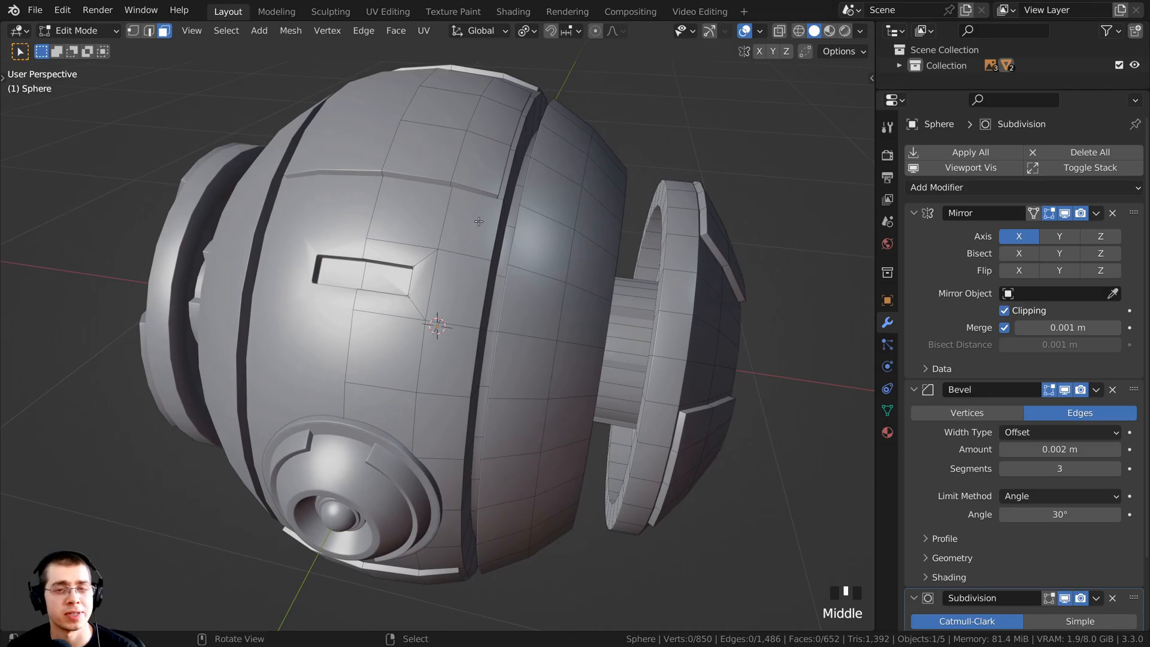
middle_click_drag(523, 339, 445, 381)
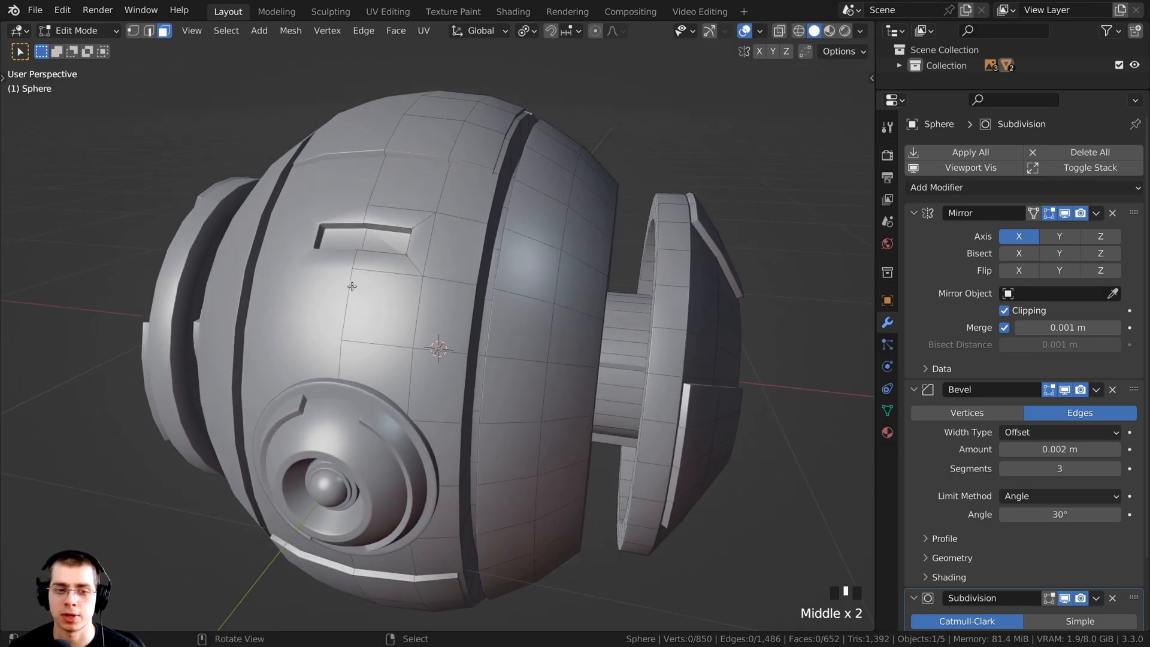
Add a cylinder at the 3D cursor within the head mesh.
scroll(353, 287, "down", 2)
middle_click_drag(353, 287, 391, 243)
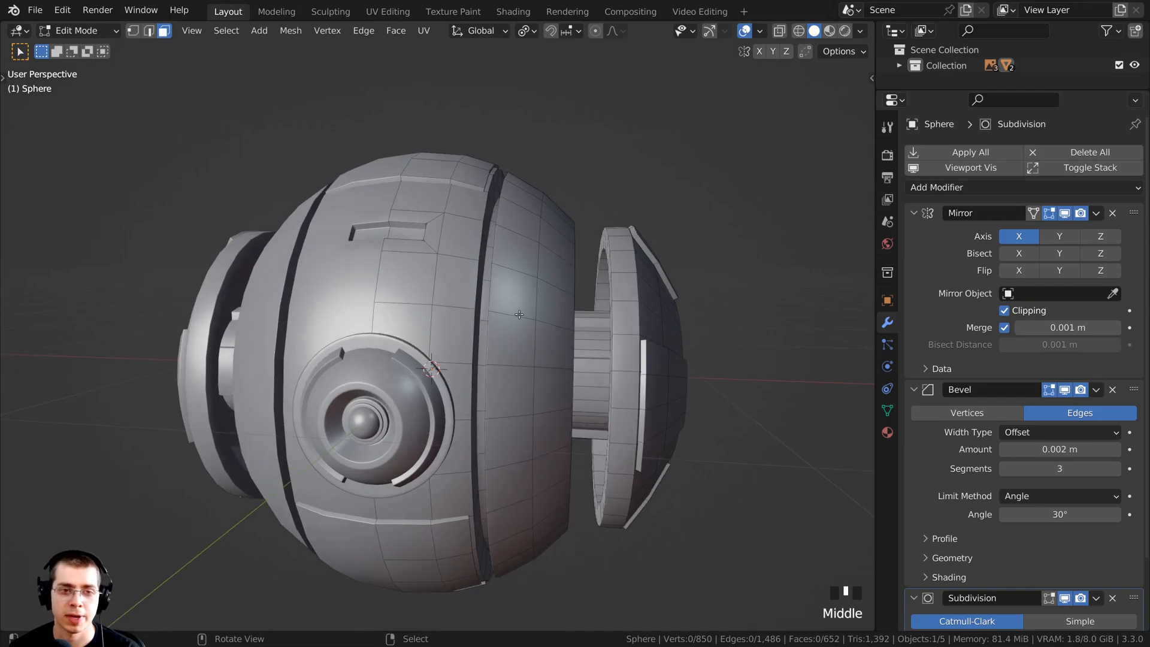
middle_click_drag(519, 314, 526, 305)
scroll(483, 239, "up", 2)
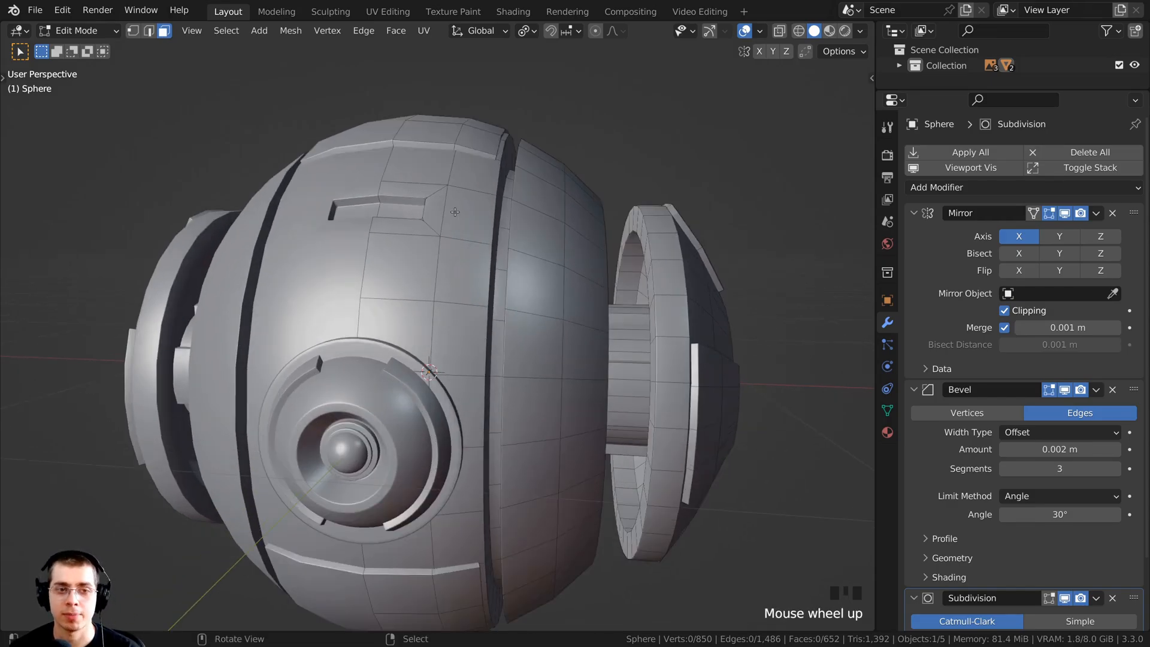
key("shift+a")
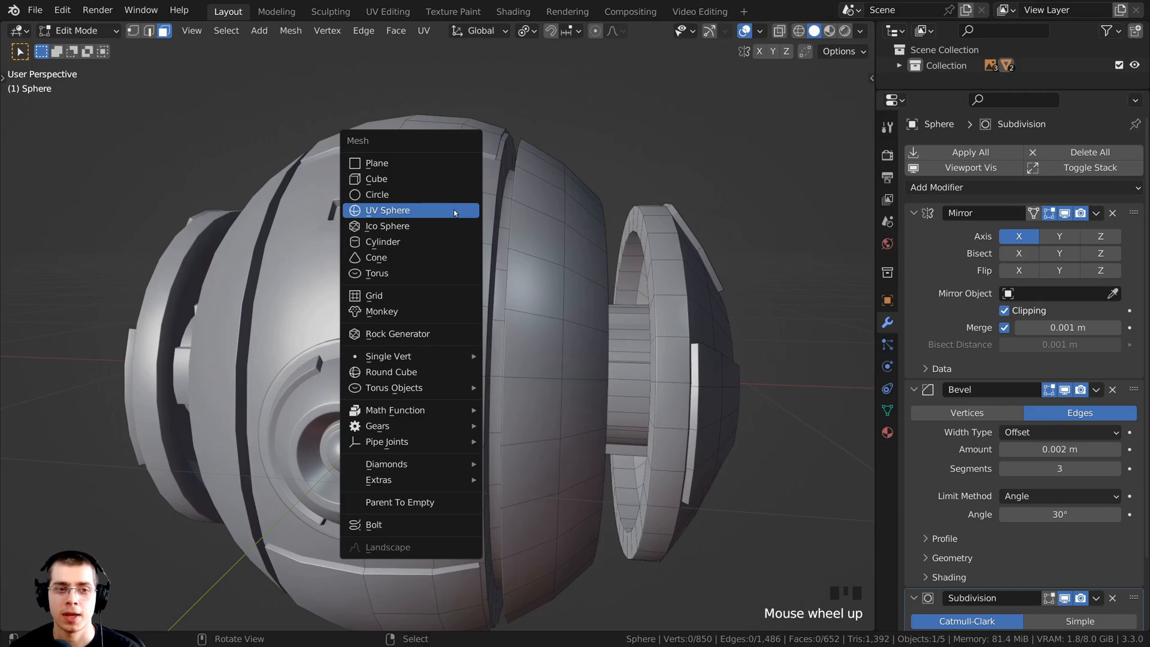
left_click(397, 242)
scroll(396, 241, "down", 4)
middle_click_drag(396, 241, 401, 304)
scroll(400, 303, "up", 2)
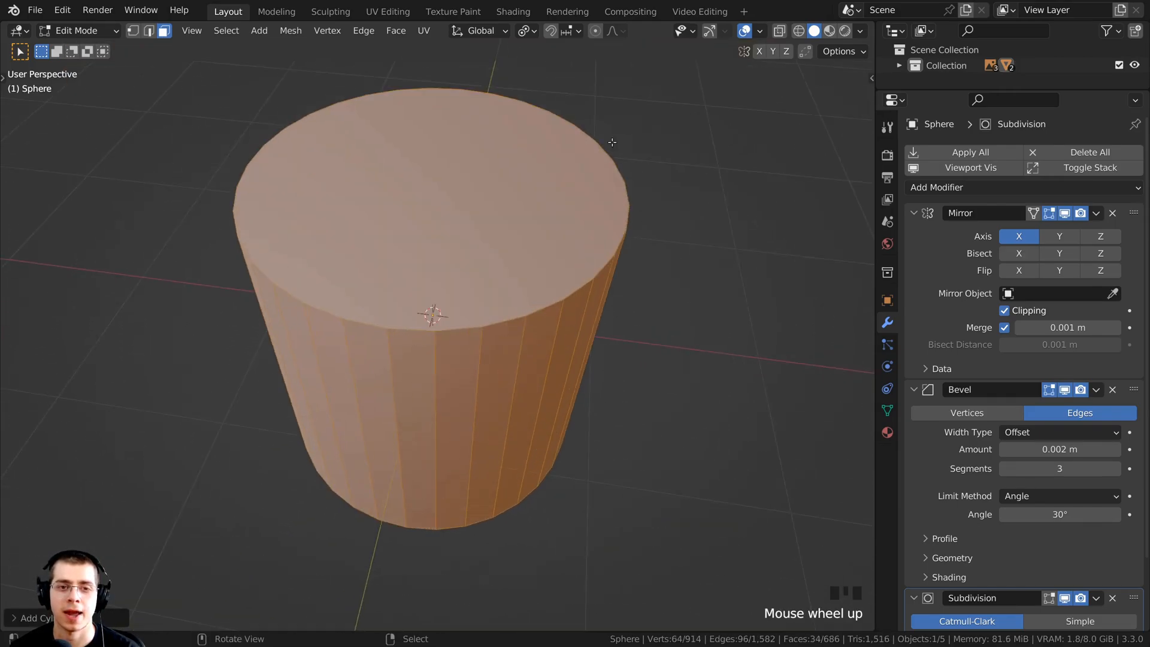
middle_click_drag(446, 397, 401, 400)
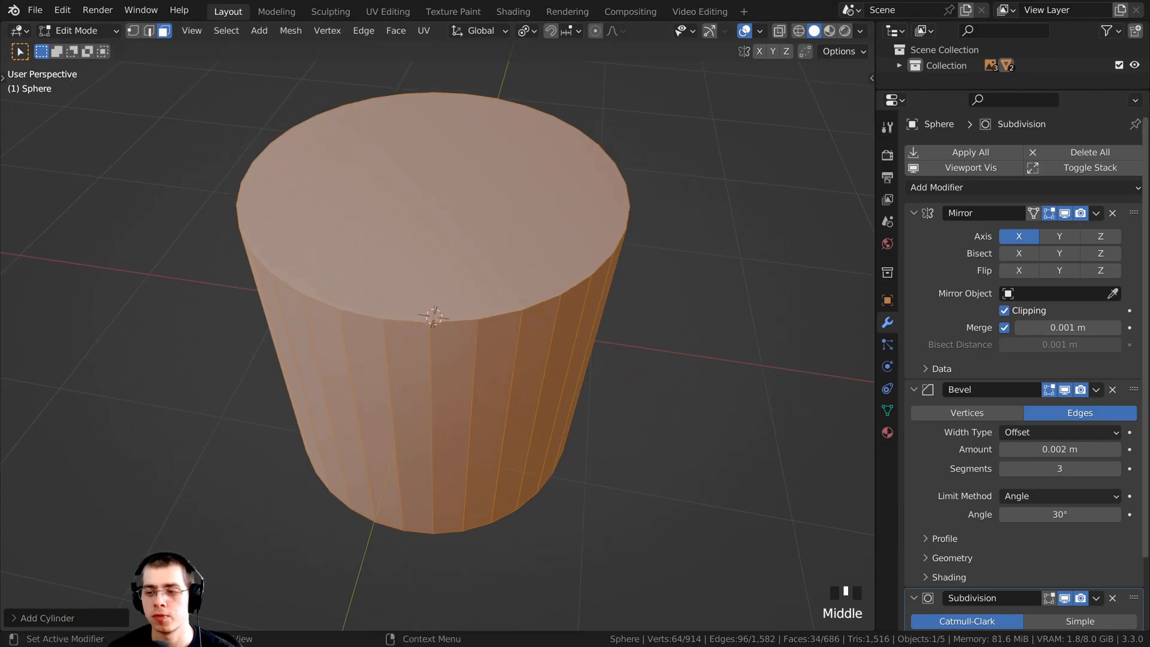
Set the new cylinder's vertex count to 16.
left_click(13, 617)
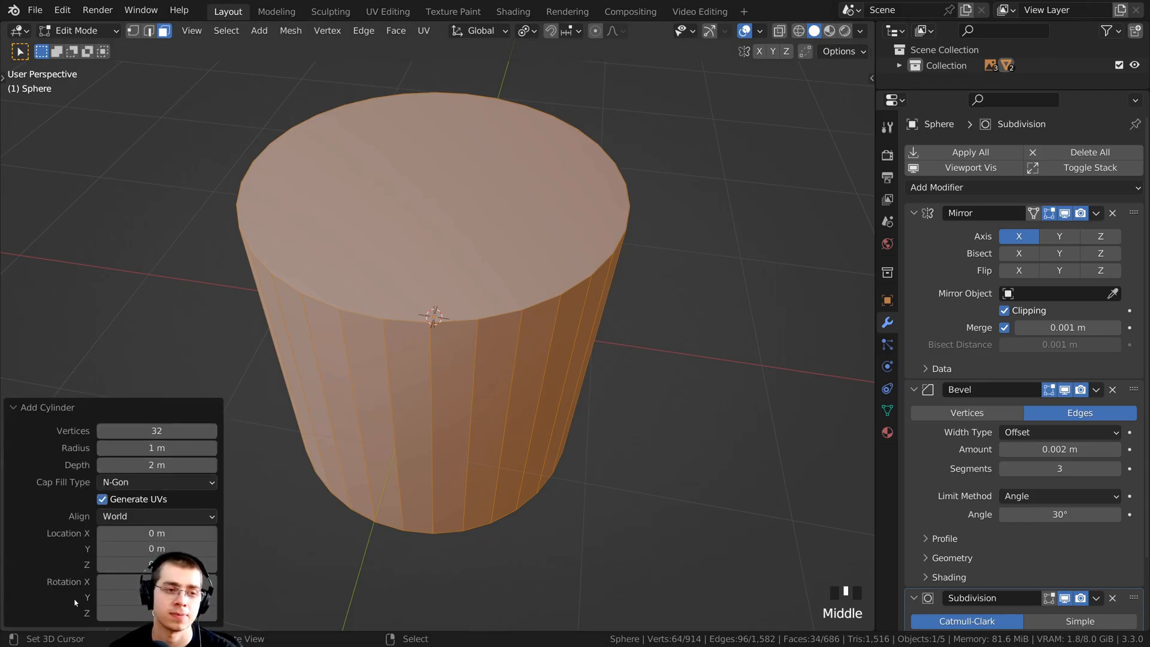
left_click(172, 431)
type("16")
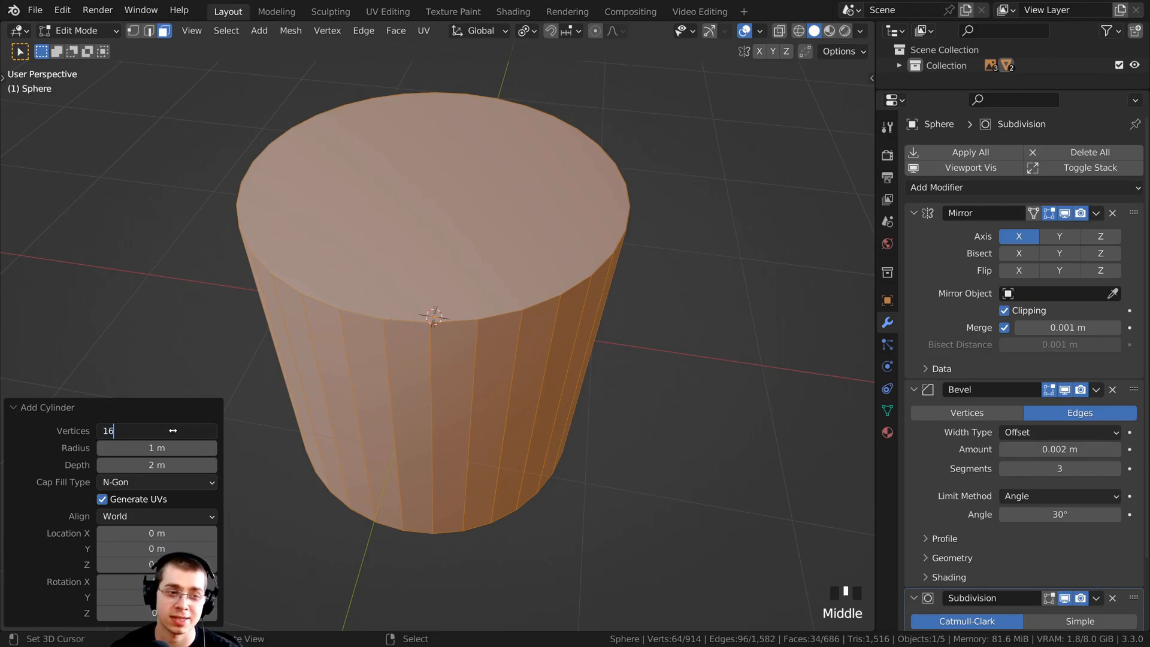
key("Return")
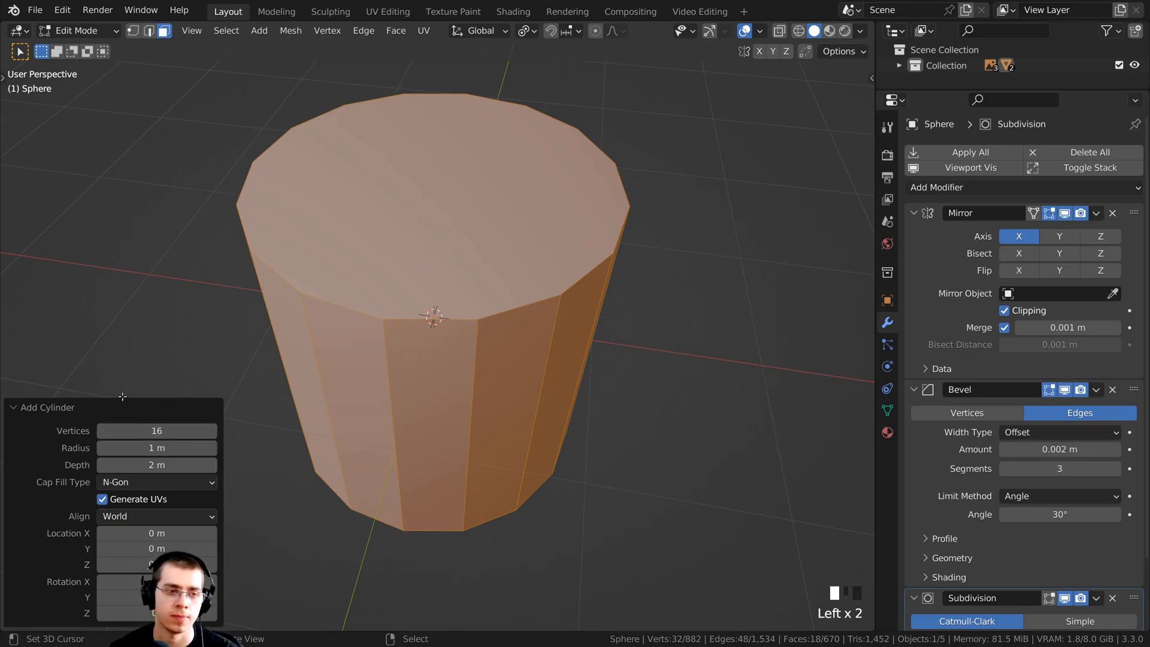
left_click(14, 408)
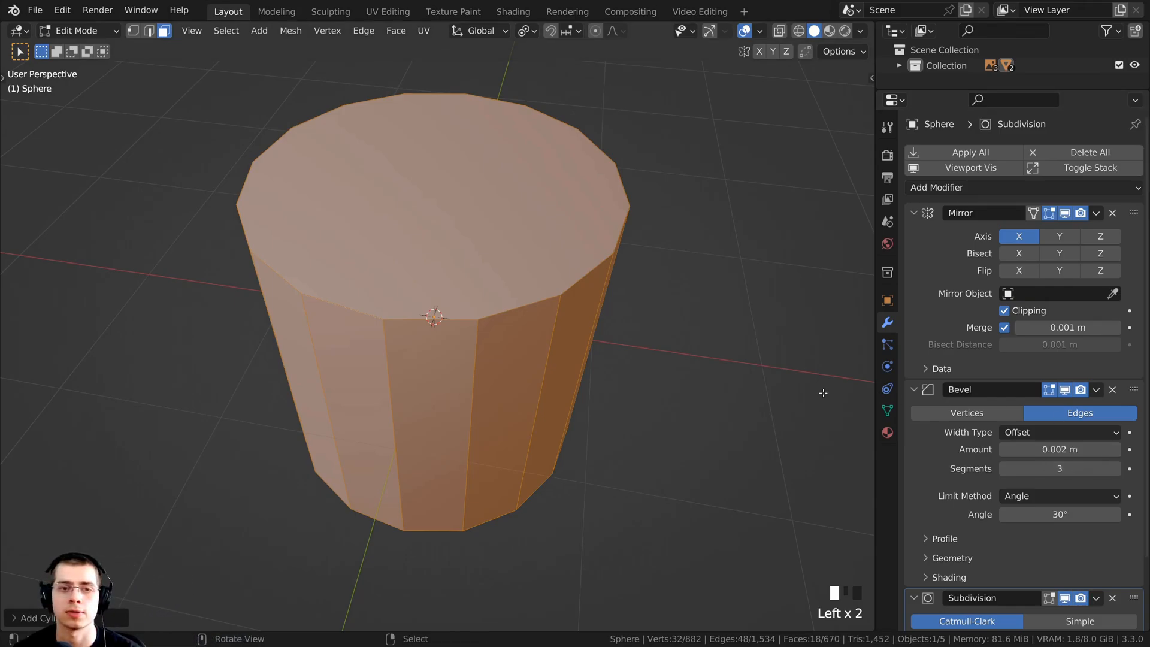
Delete the bottom cap face of the cylinder.
middle_click_drag(821, 393, 844, 287)
middle_click_drag(844, 288, 850, 302, "shift")
right_click(413, 428)
middle_click_drag(395, 472, 441, 422)
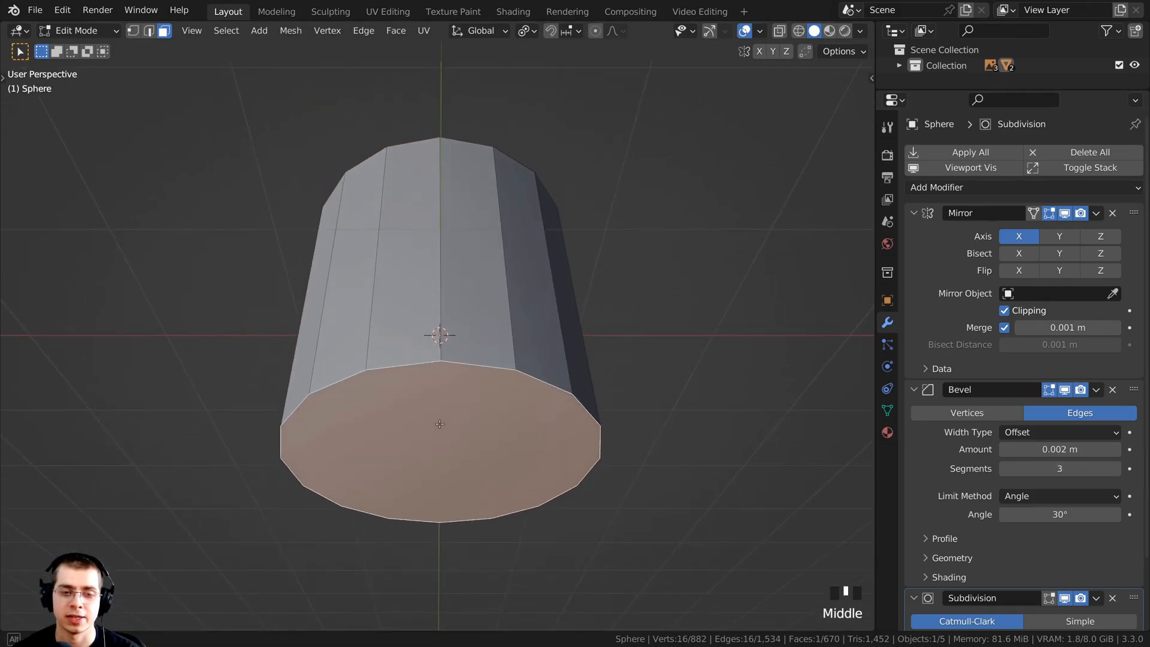
key("x")
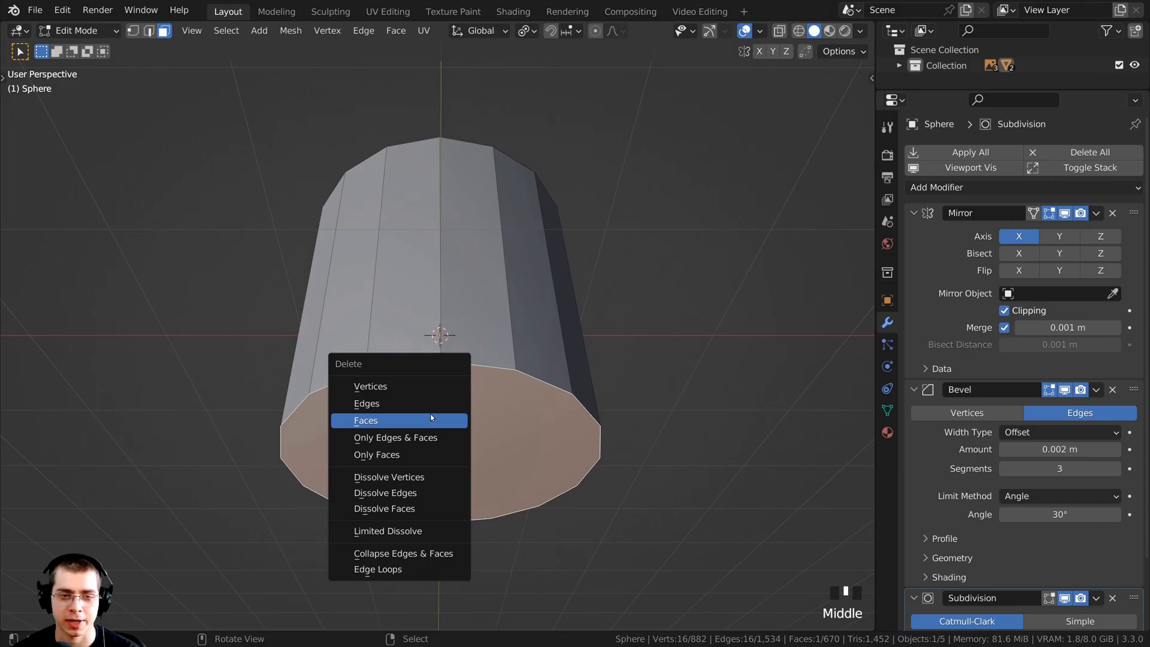
left_click(382, 421)
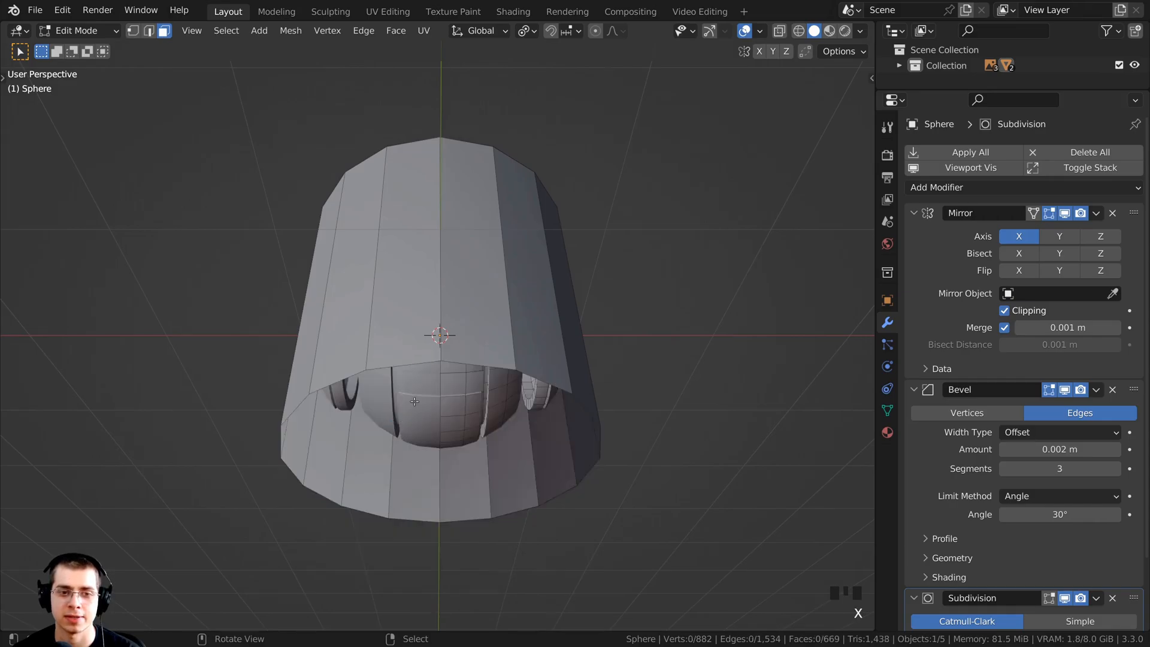
Select all linked faces of the open-bottomed cylinder.
middle_click_drag(382, 421, 666, 376)
scroll(418, 206, "up", 2)
left_click(406, 211, "alt")
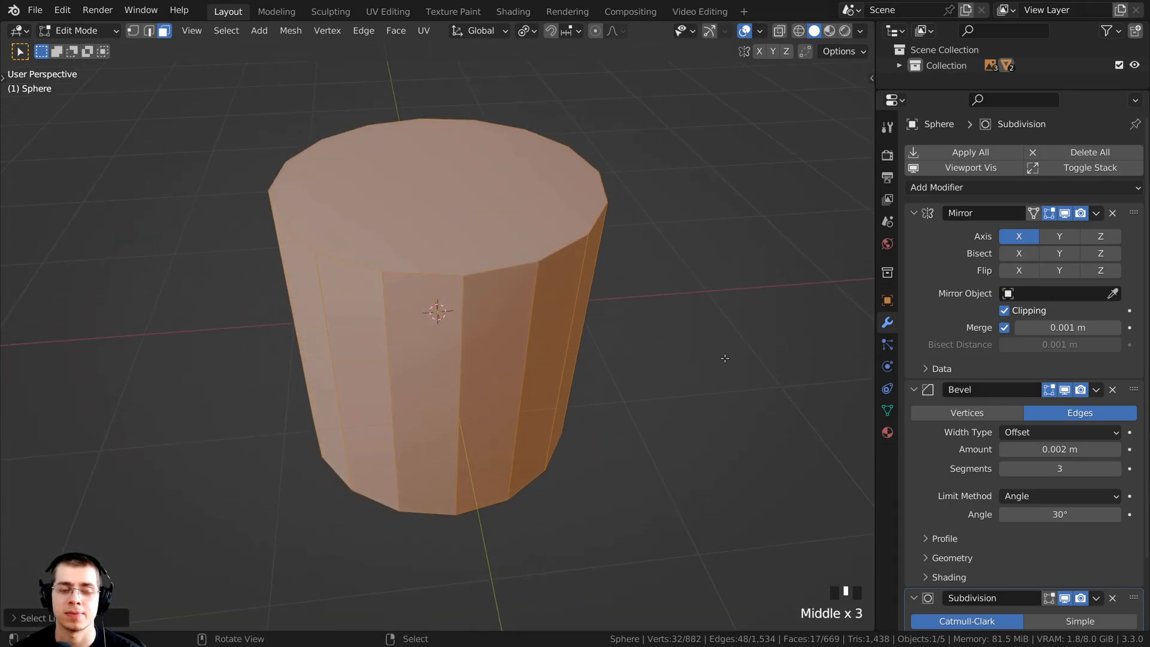
scroll(725, 358, "up", 1)
key("g")
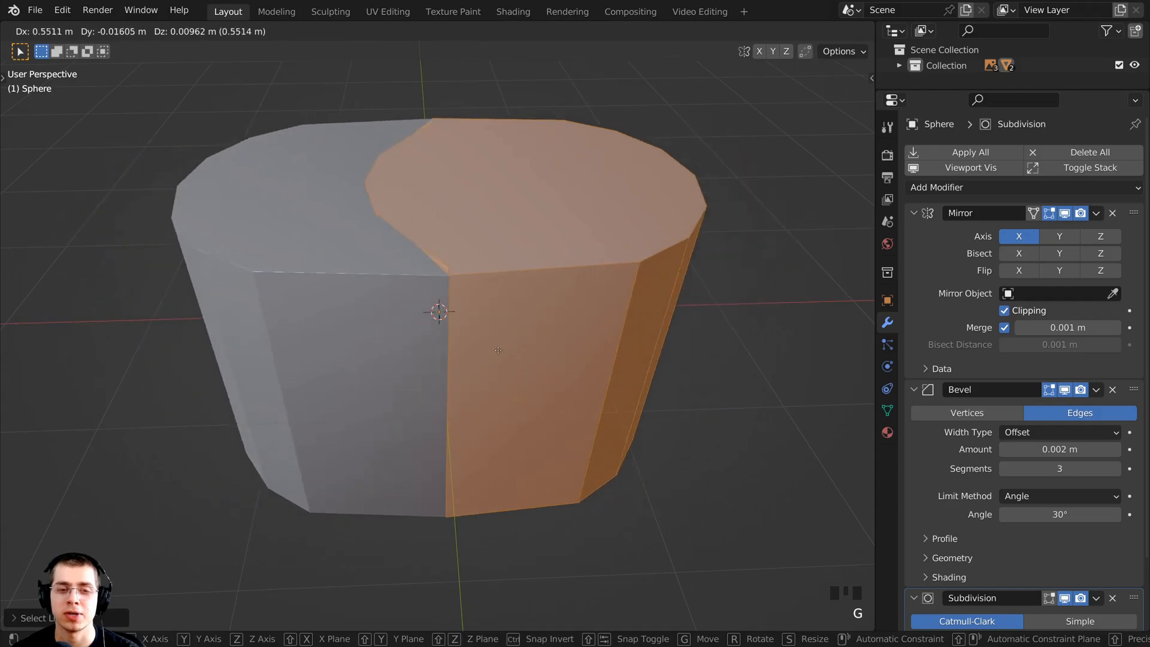
right_click(497, 350)
scroll(395, 349, "down", 3)
key("g")
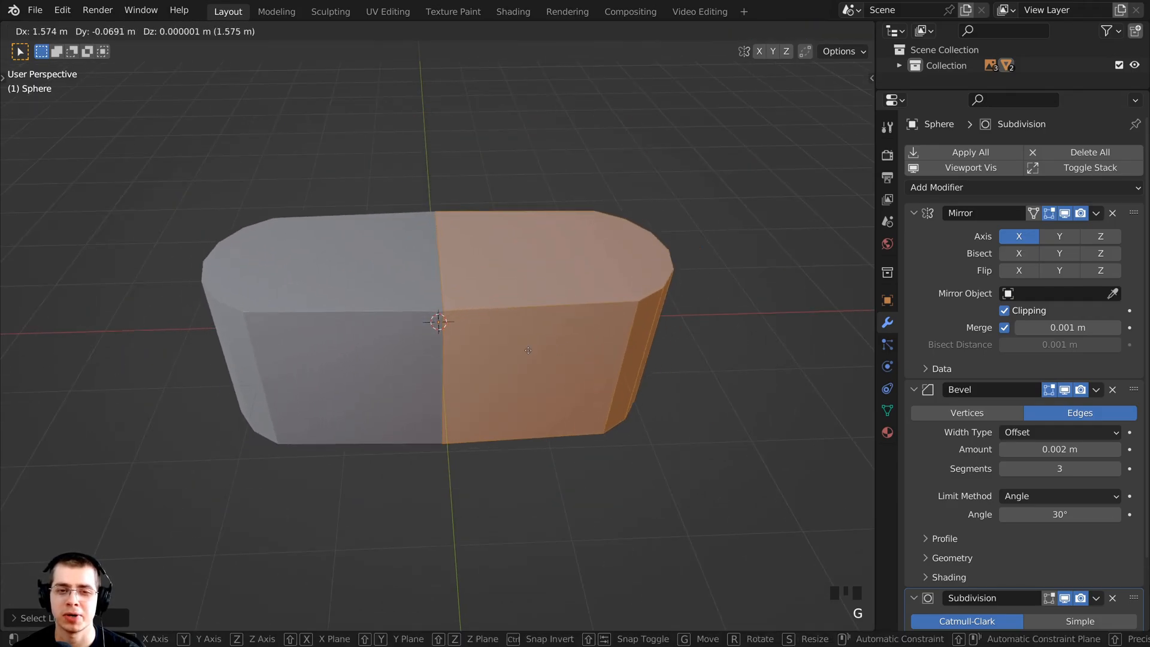
right_click(506, 341)
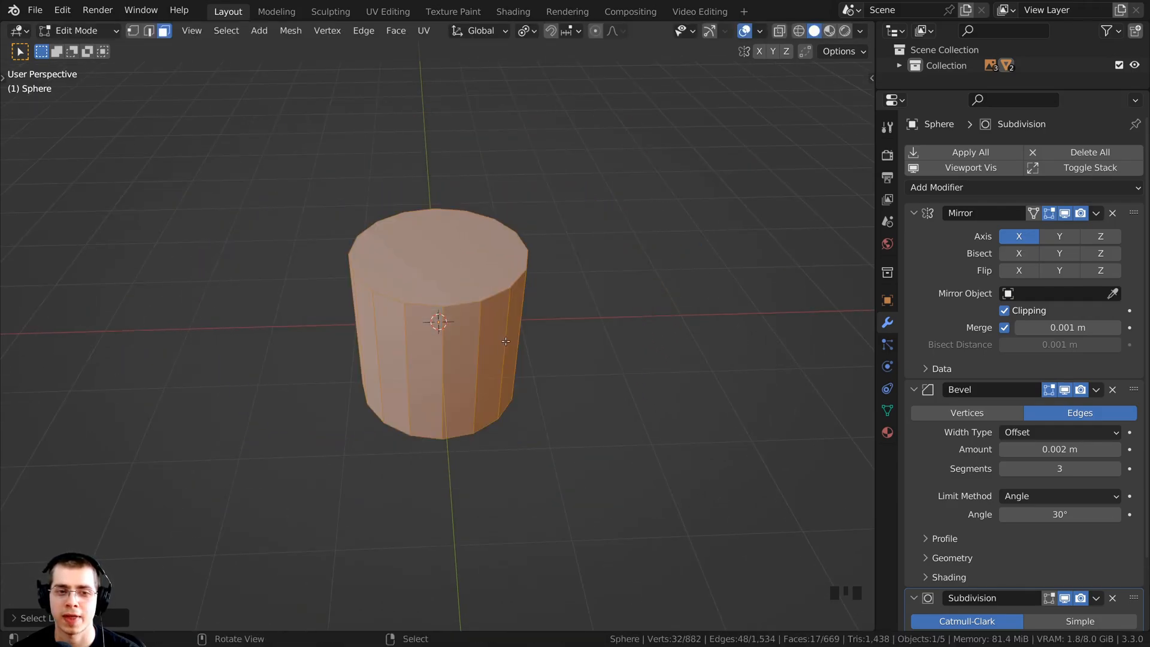
scroll(506, 341, "up", 1)
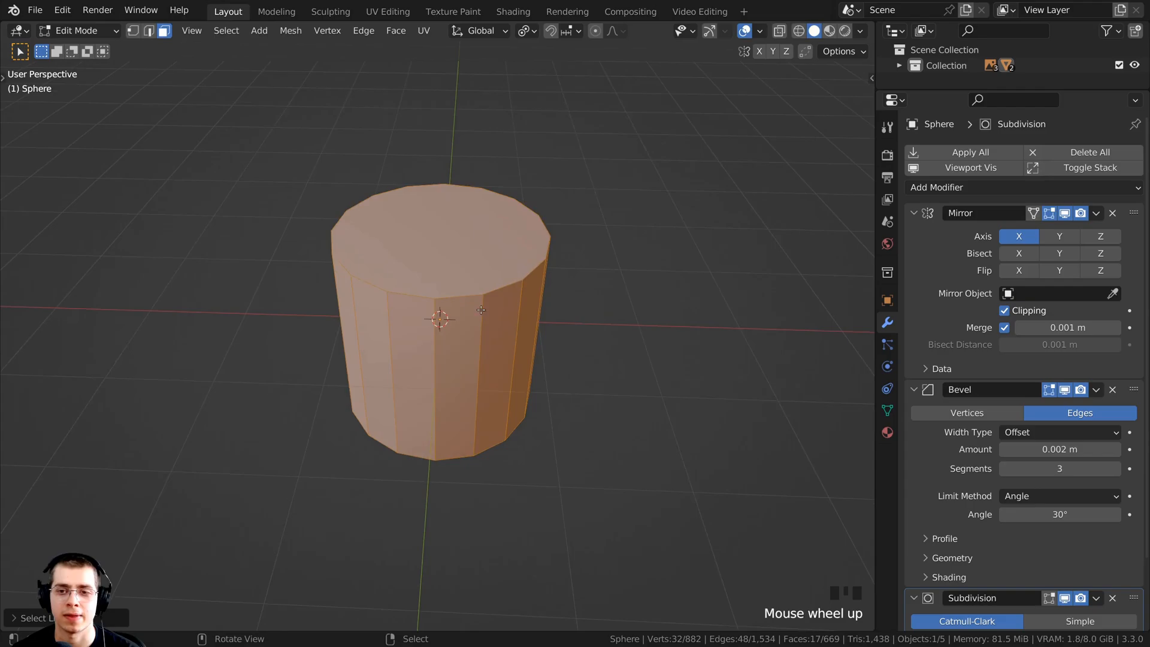
Turn off clipping in the Mirror modifier and move the cylinder outward along positive X, clear of the centre line.
left_click(1005, 310)
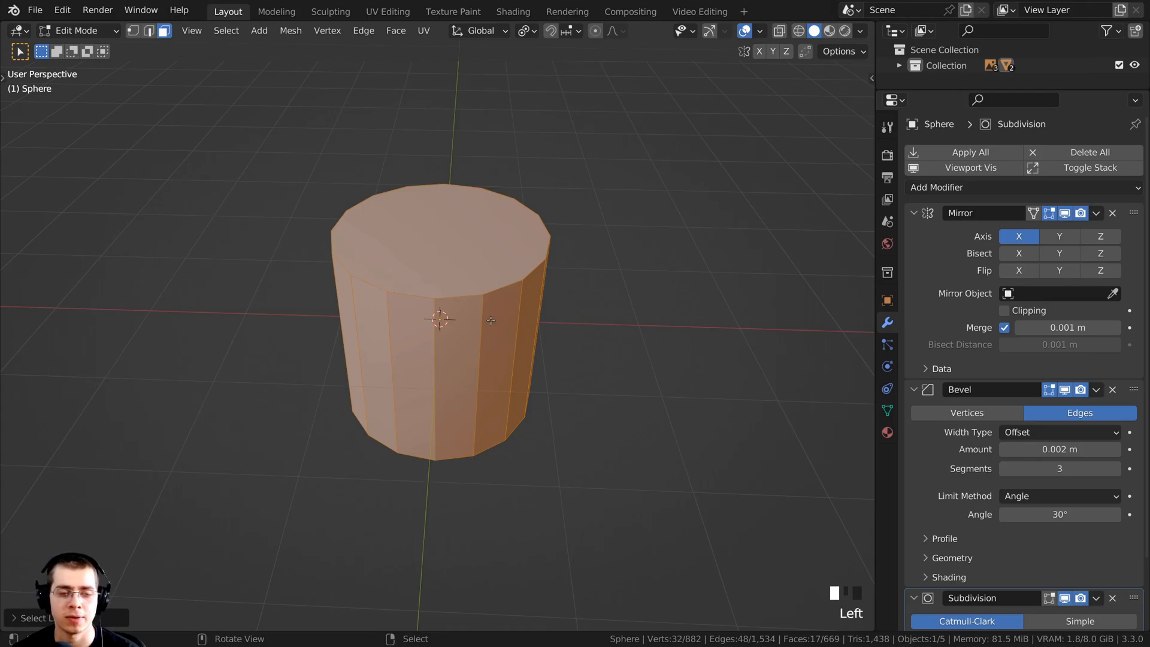
key("g")
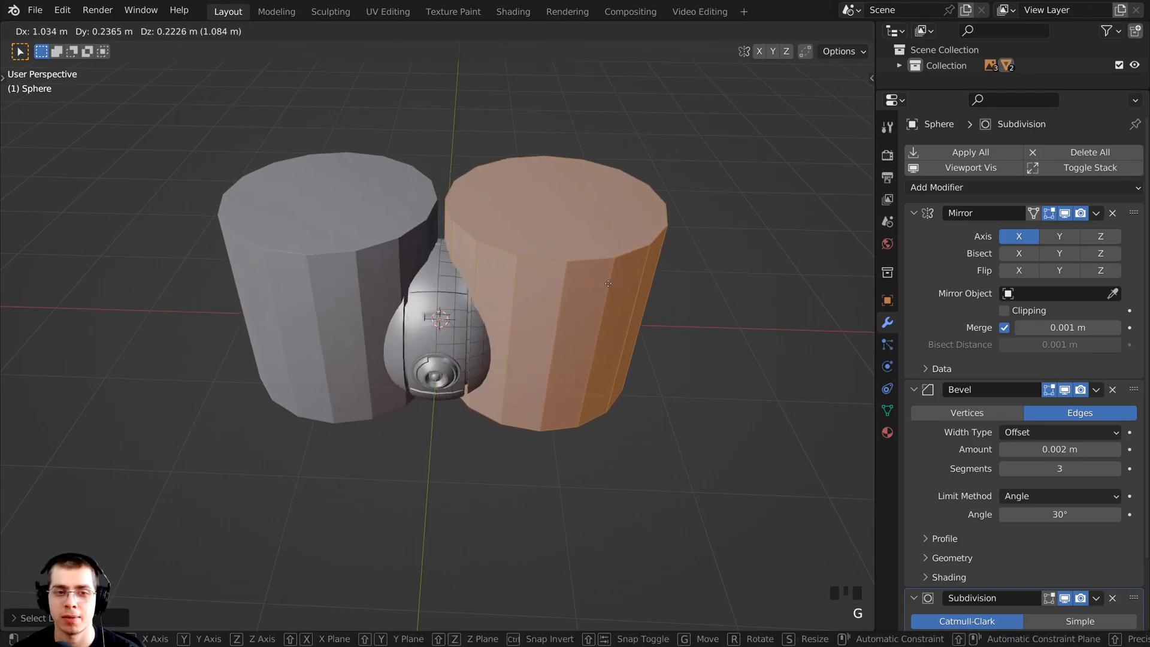
left_click(777, 279)
Scale the cylinder down uniformly, and flatten it along the global Z axis into a shallow disc.
key("s")
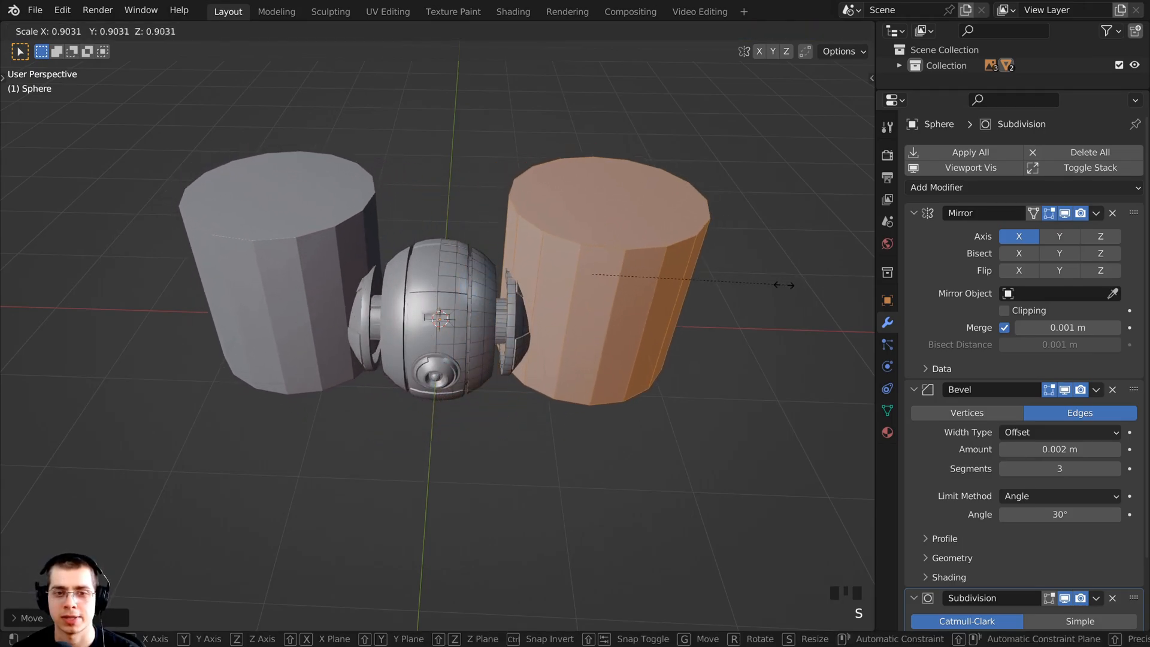
left_click(661, 287)
scroll(661, 287, "up", 2)
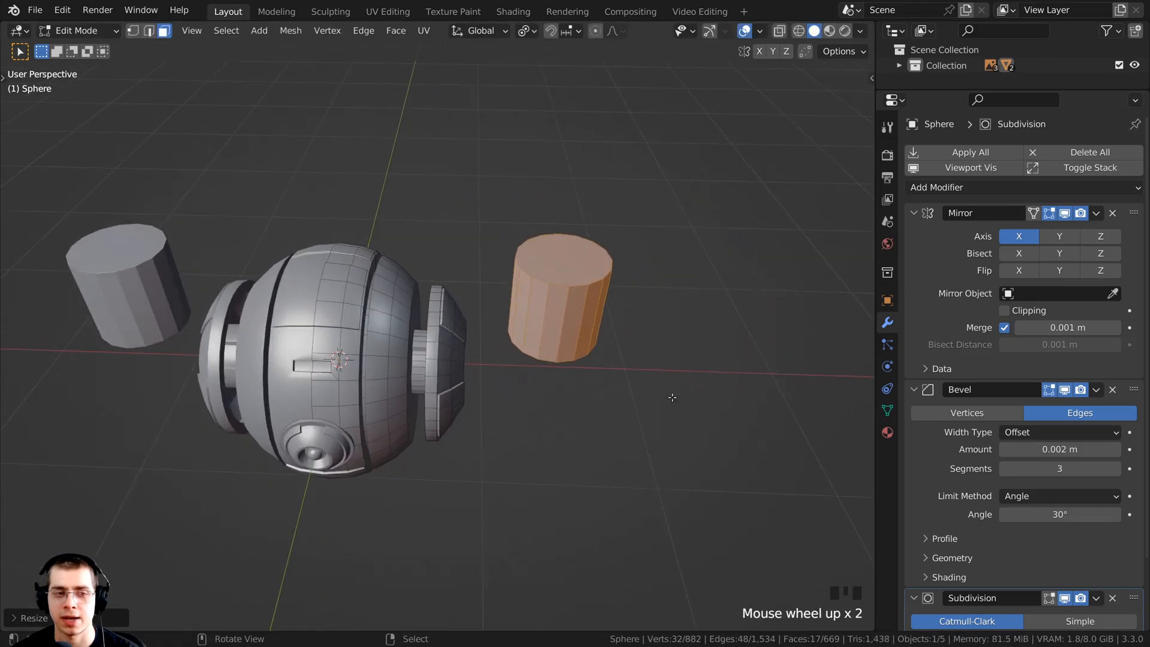
middle_click_drag(723, 368, 727, 354)
key("s")
key("z")
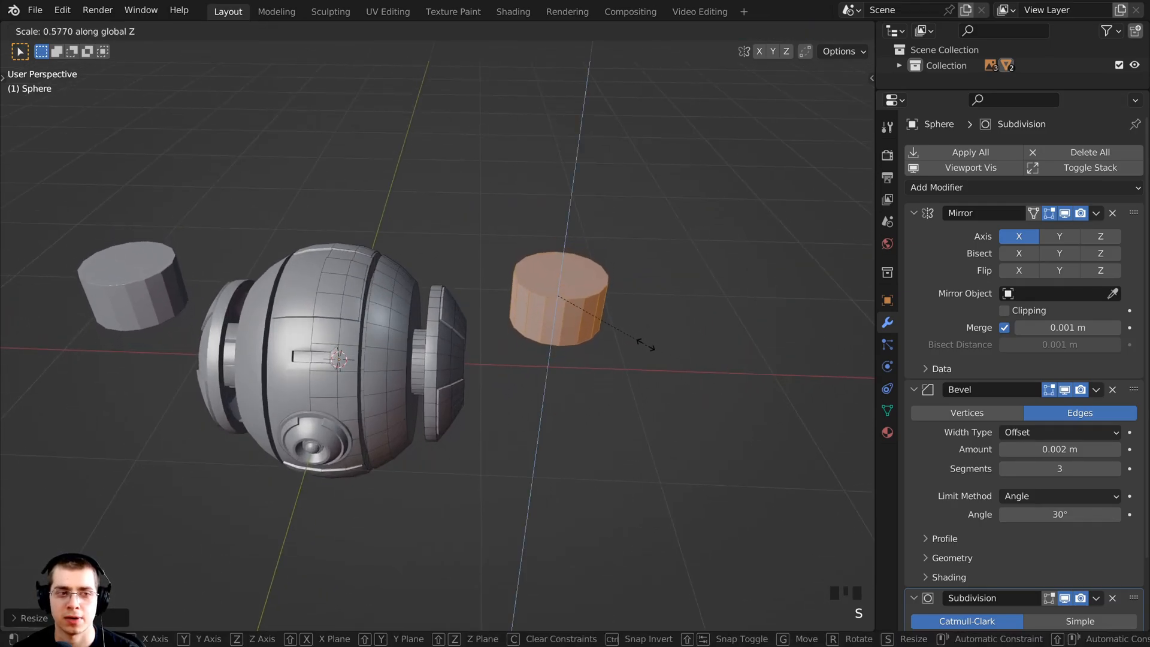
left_click(587, 328)
Turn clipping back on in the Mirror modifier and scale the disc down to about 0.11.
key("g")
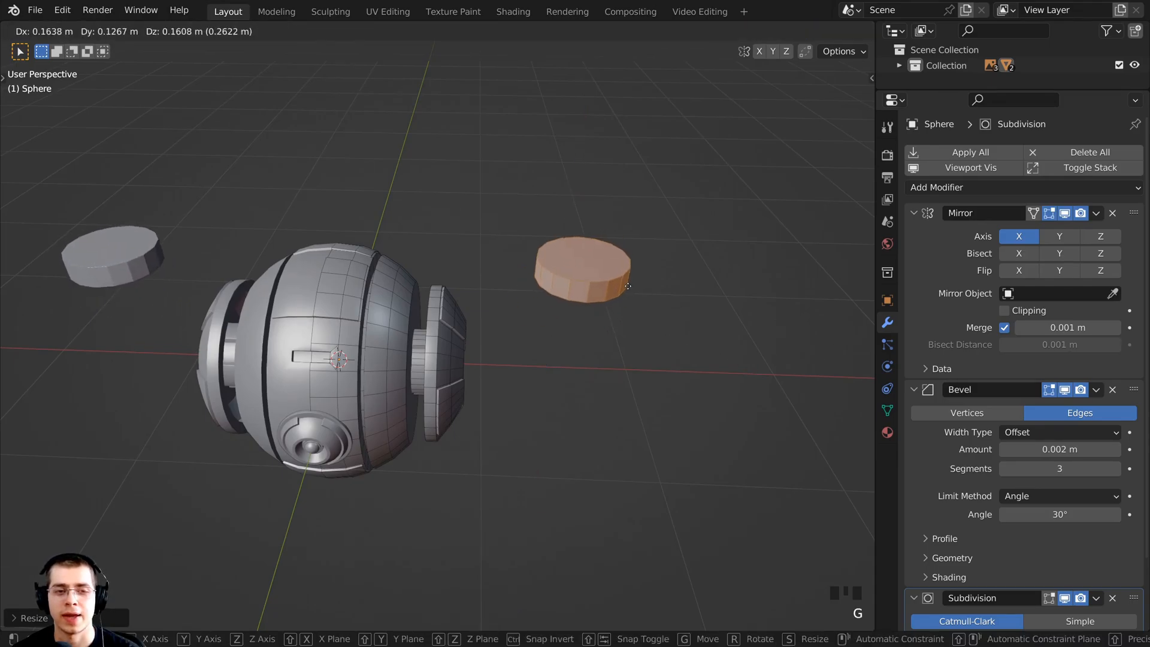
right_click(627, 284)
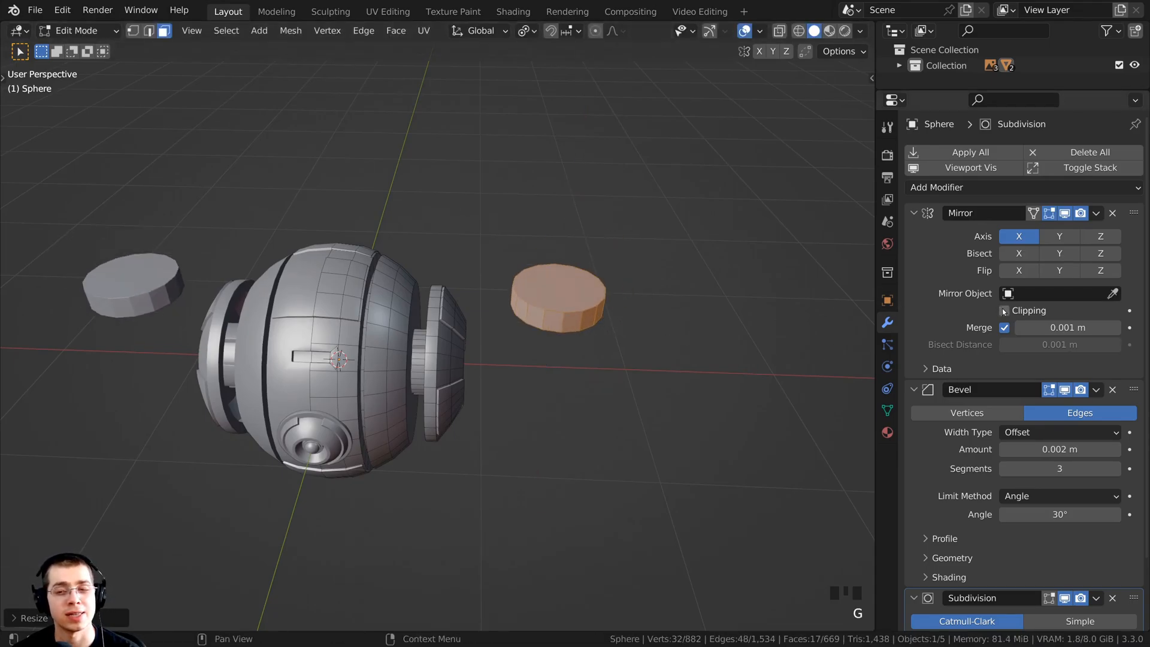
middle_click_drag(474, 395, 479, 401, "shift")
scroll(491, 395, "up", 3)
middle_click_drag(637, 392, 581, 365)
middle_click_drag(641, 360, 500, 340, "shift")
key("s")
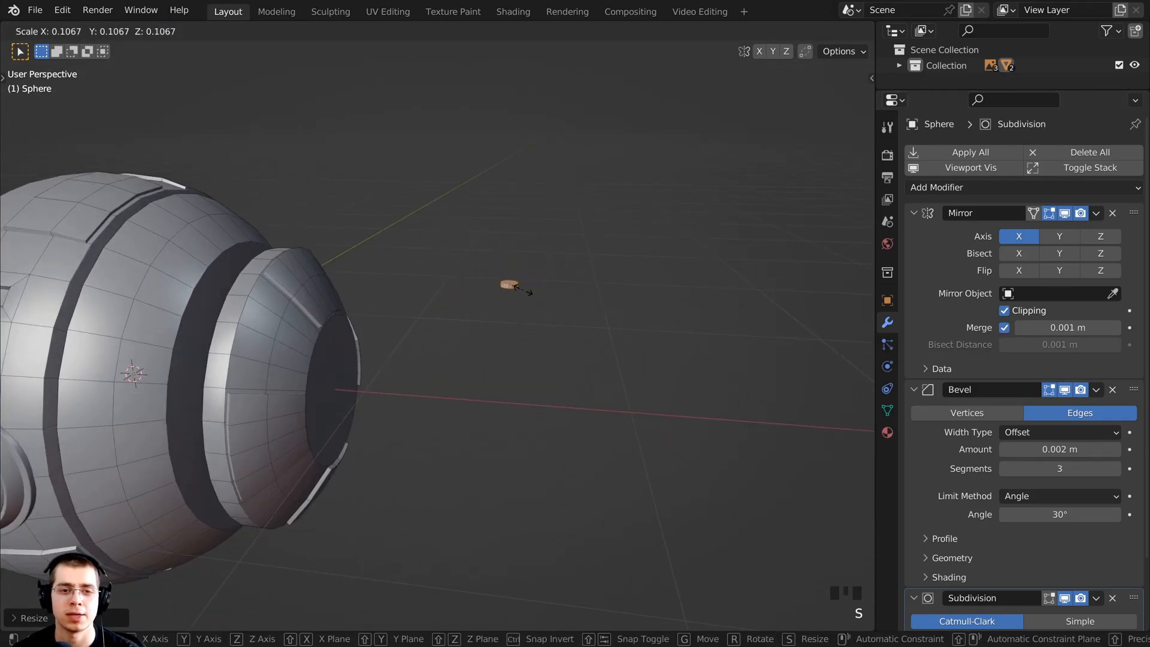
left_click(530, 287)
Move the small disc inward and up so it floats above the top of the head.
middle_click_drag(530, 287, 665, 363, "shift")
key("g")
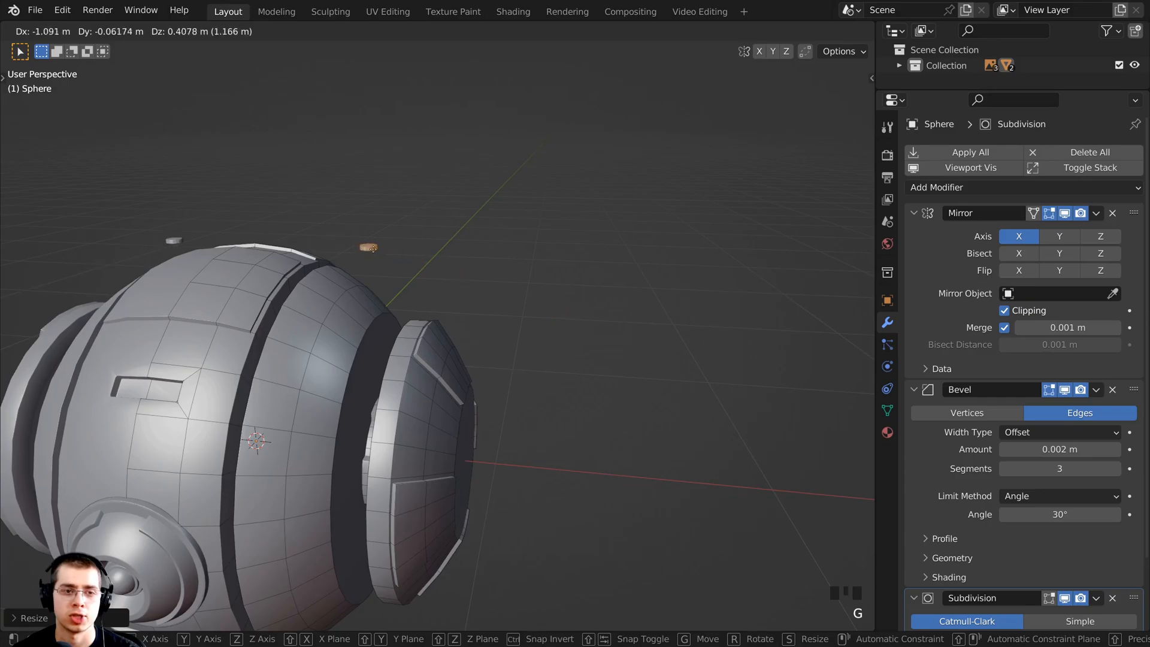
left_click(313, 234)
middle_click_drag(313, 234, 360, 312)
Switch to top view in wireframe shading and move the disc toward the outer corner of the panel near the front slot.
key("KP_7")
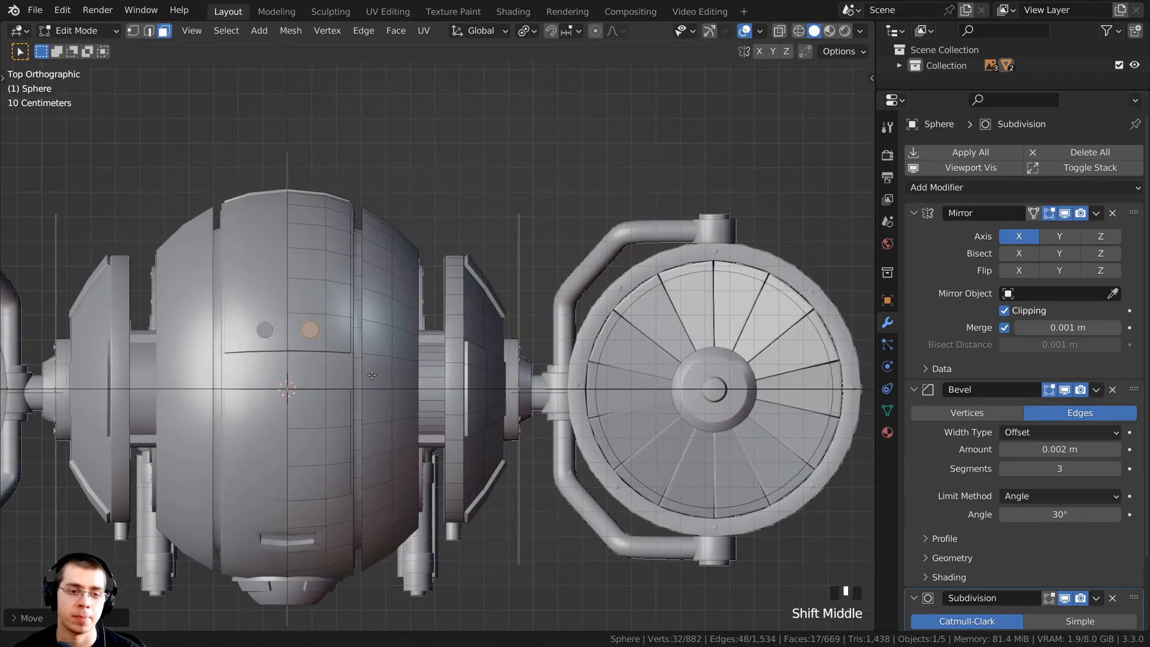
scroll(585, 269, "up", 2)
key("z")
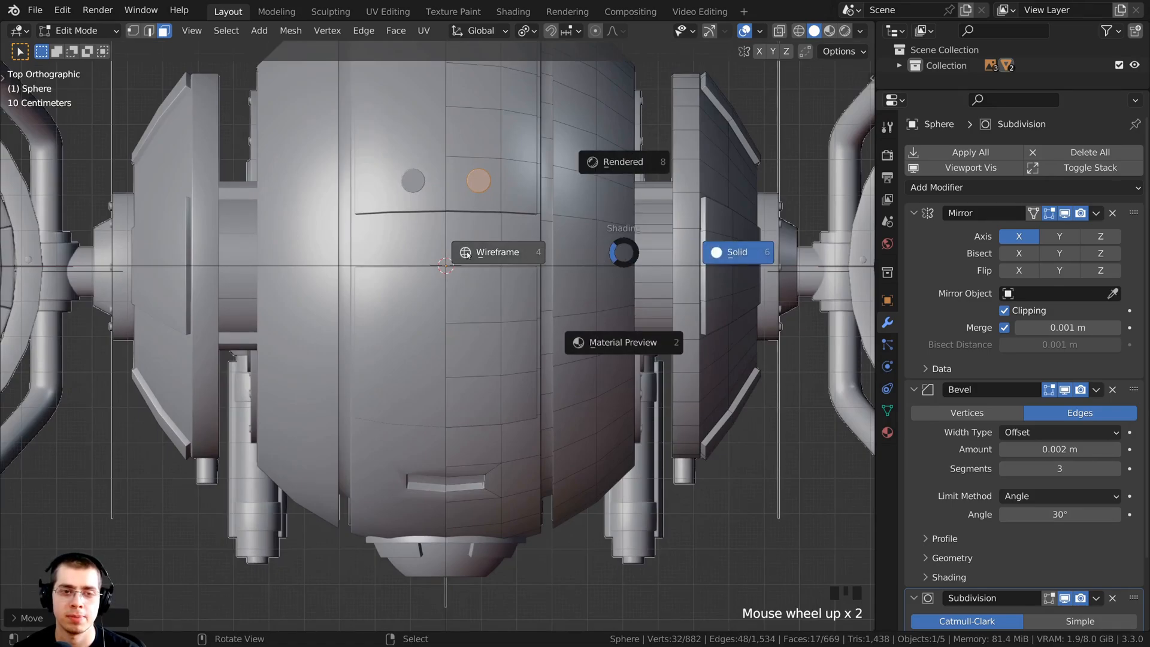
left_click(467, 254)
middle_click_drag(467, 254, 462, 129, "shift")
key("g")
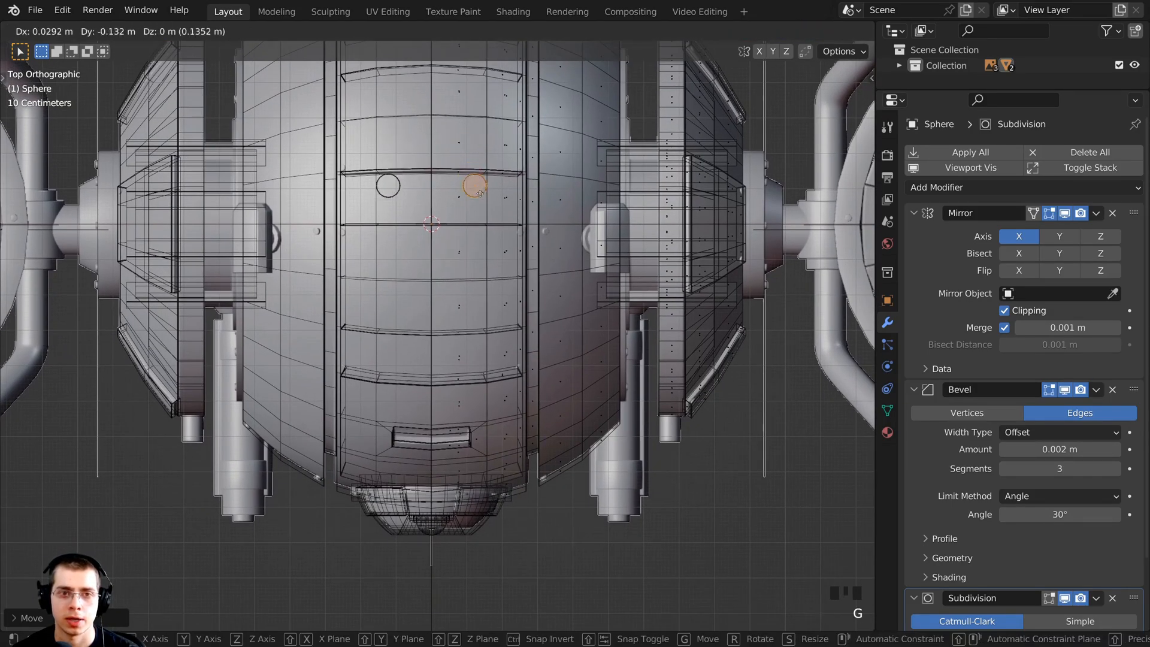
left_click(516, 350)
Fine-position the disc directly over the panel's outer corner in top view.
middle_click_drag(515, 350, 457, 277, "shift")
scroll(489, 221, "up", 4)
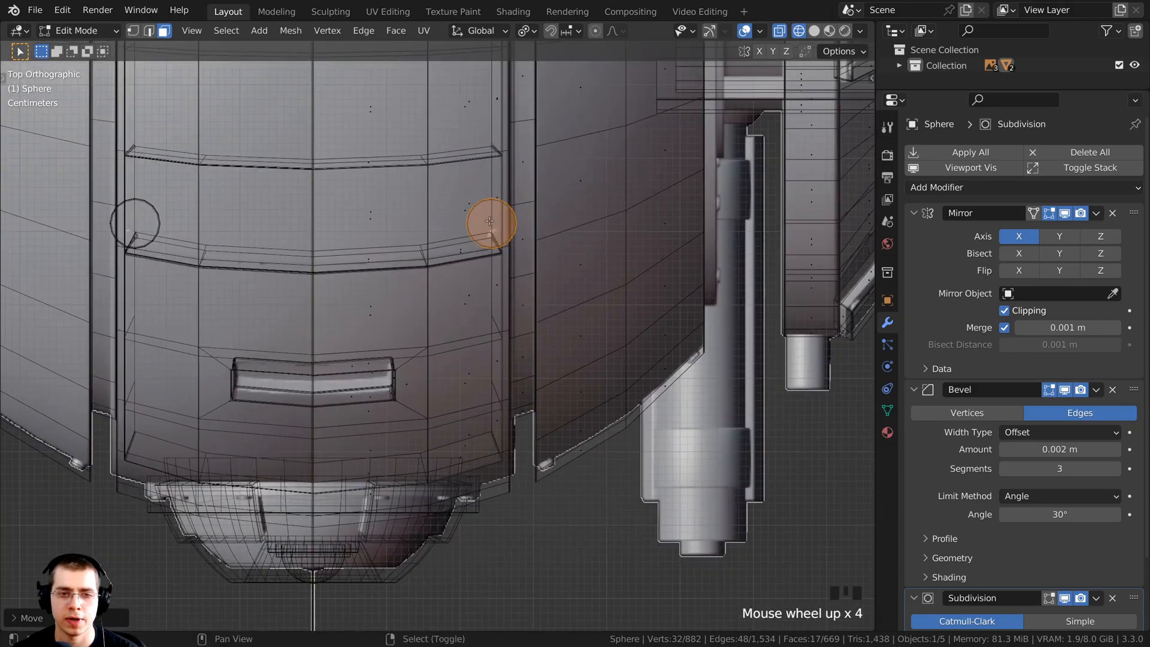
scroll(489, 221, "up", 3)
key("g")
left_click(506, 288)
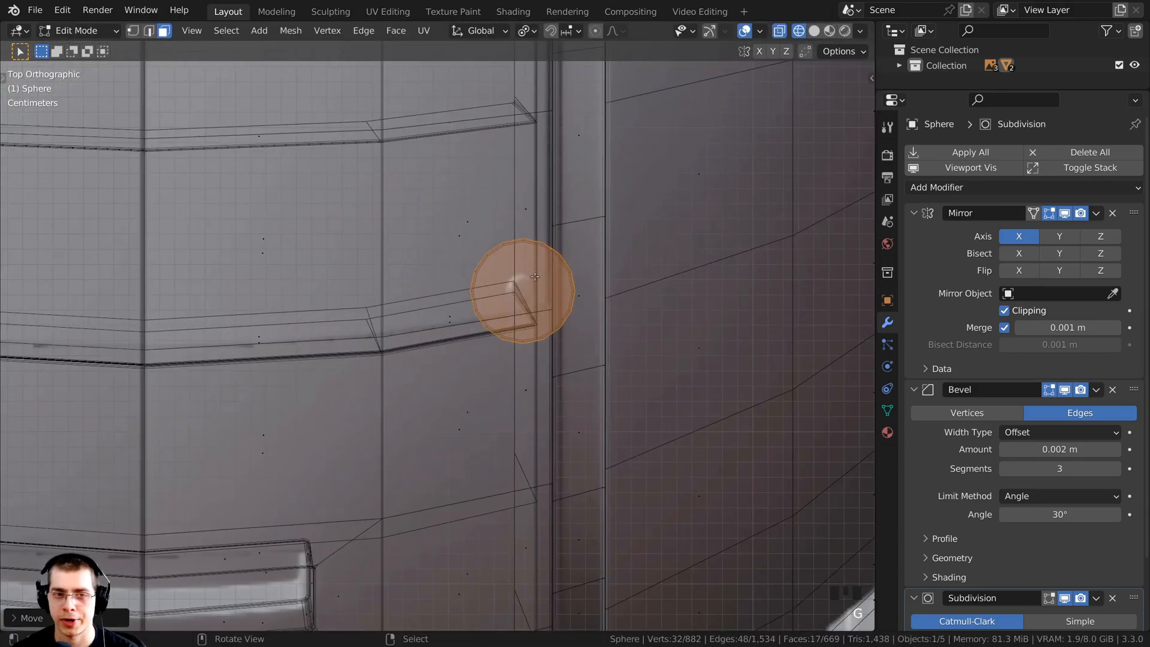
Scale the disc down further to screw-head size at the panel corner.
middle_click_drag(517, 260, 436, 302, "shift")
scroll(436, 302, "up", 2)
key("s")
key("s")
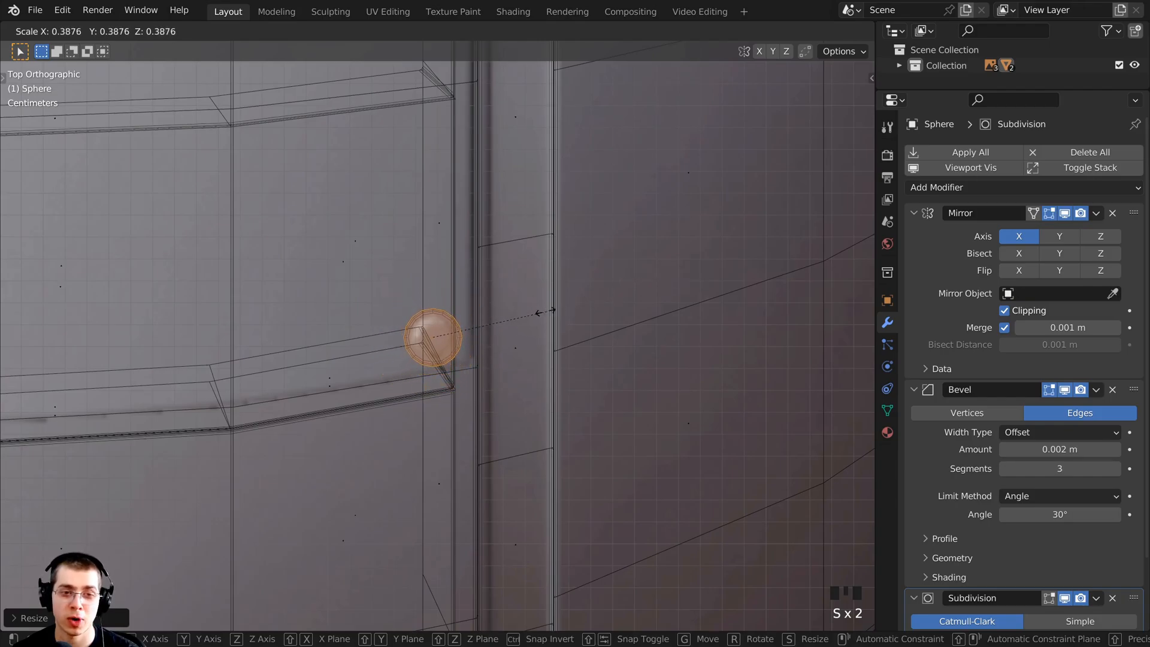
left_click(527, 345)
scroll(527, 345, "down", 3)
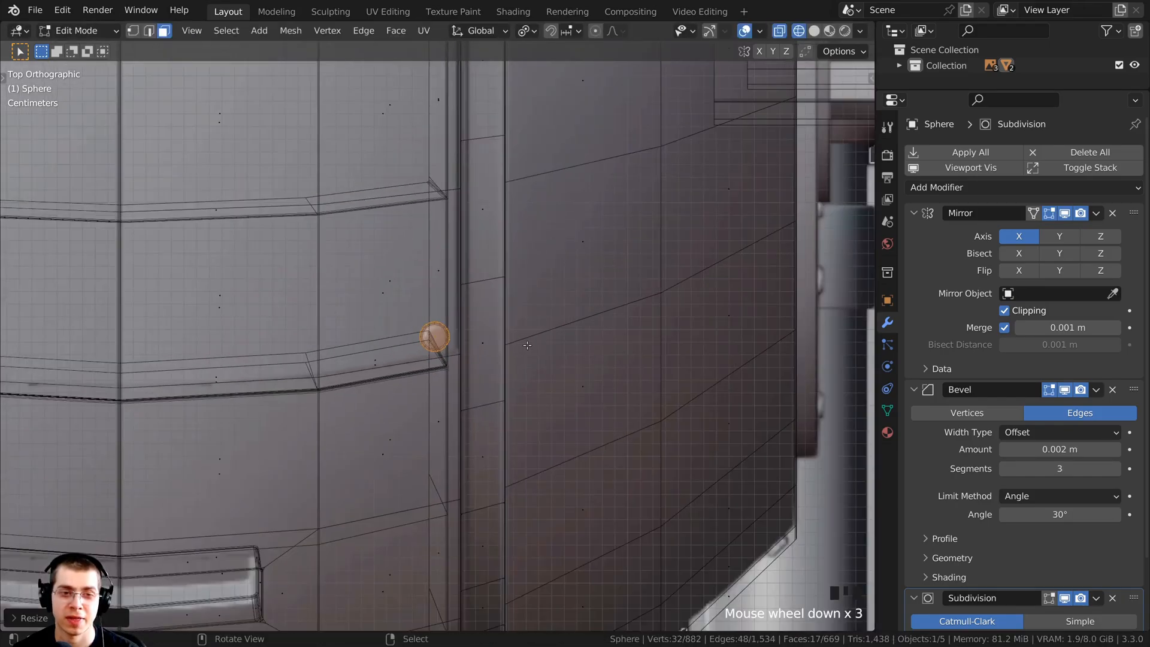
Return to solid shading in a perspective view and frame the selected disc above the panel corner.
middle_click_drag(481, 343, 431, 306)
key("z")
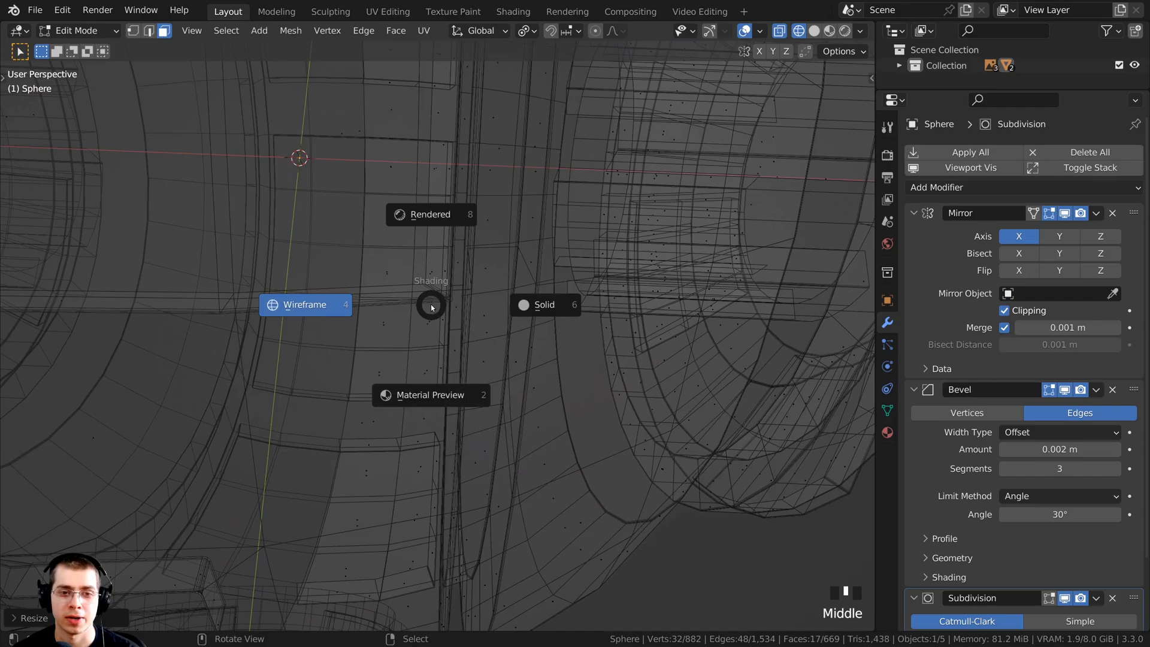
left_click(577, 304)
scroll(577, 304, "down", 3)
middle_click_drag(577, 304, 494, 319, "shift")
key("KP_Decimal")
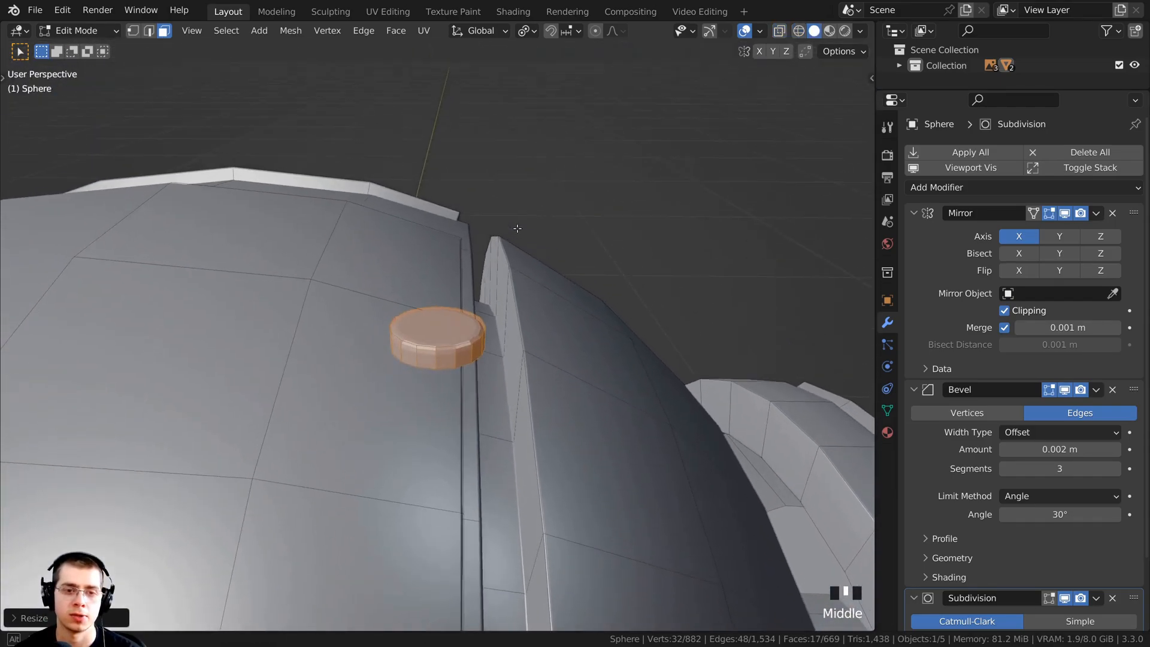
Scale the selected disc along global Z to thicken it into a short cylinder.
scroll(495, 320, "up", 2)
scroll(494, 319, "down", 2)
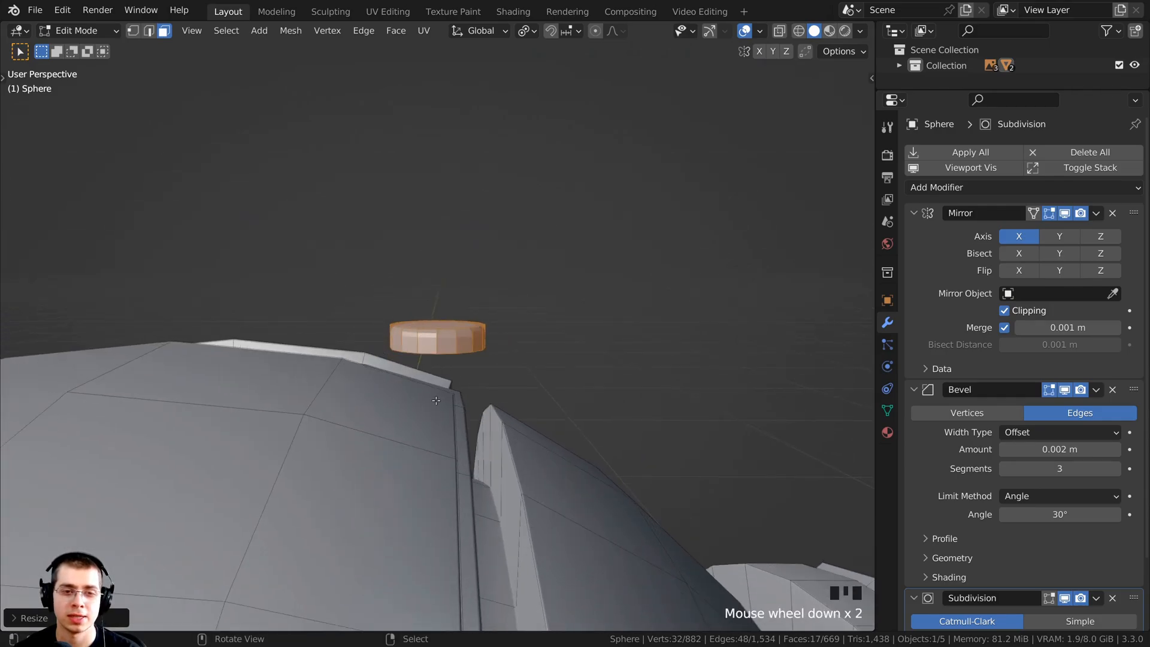
scroll(459, 376, "down", 1)
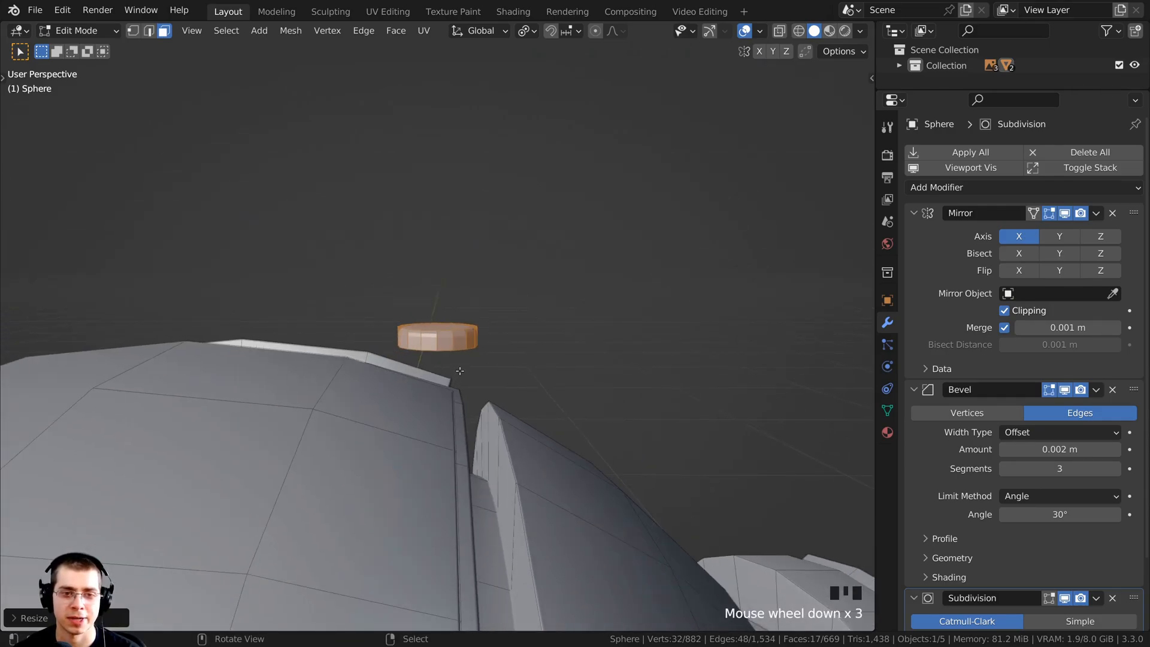
key("s")
key("z")
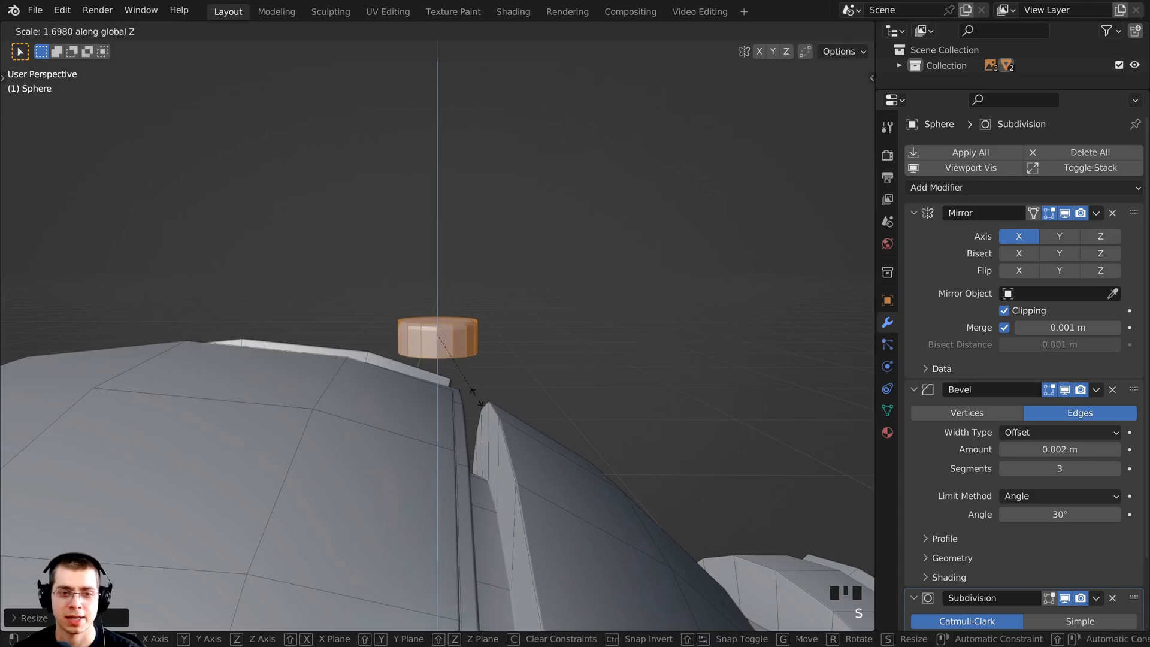
left_click(508, 412)
middle_click_drag(508, 412, 449, 405)
Apply Shade Smooth to the head in Object Mode and return to Edit Mode.
key("Tab")
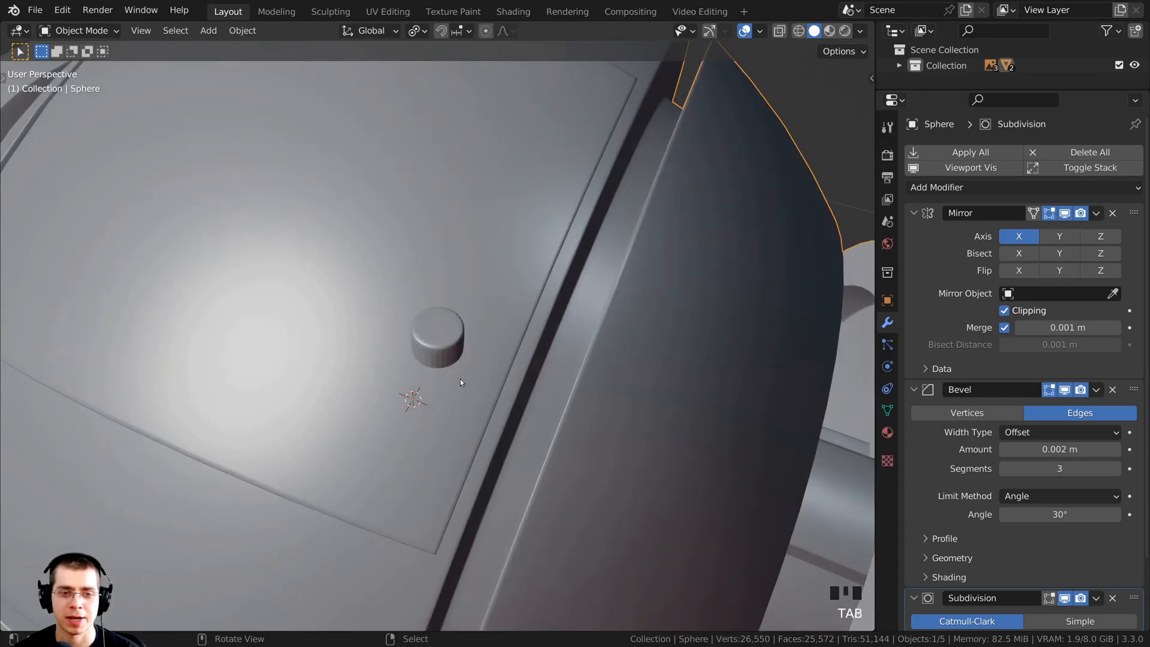
middle_click_drag(455, 295, 465, 289)
scroll(465, 289, "up", 2)
right_click(435, 285)
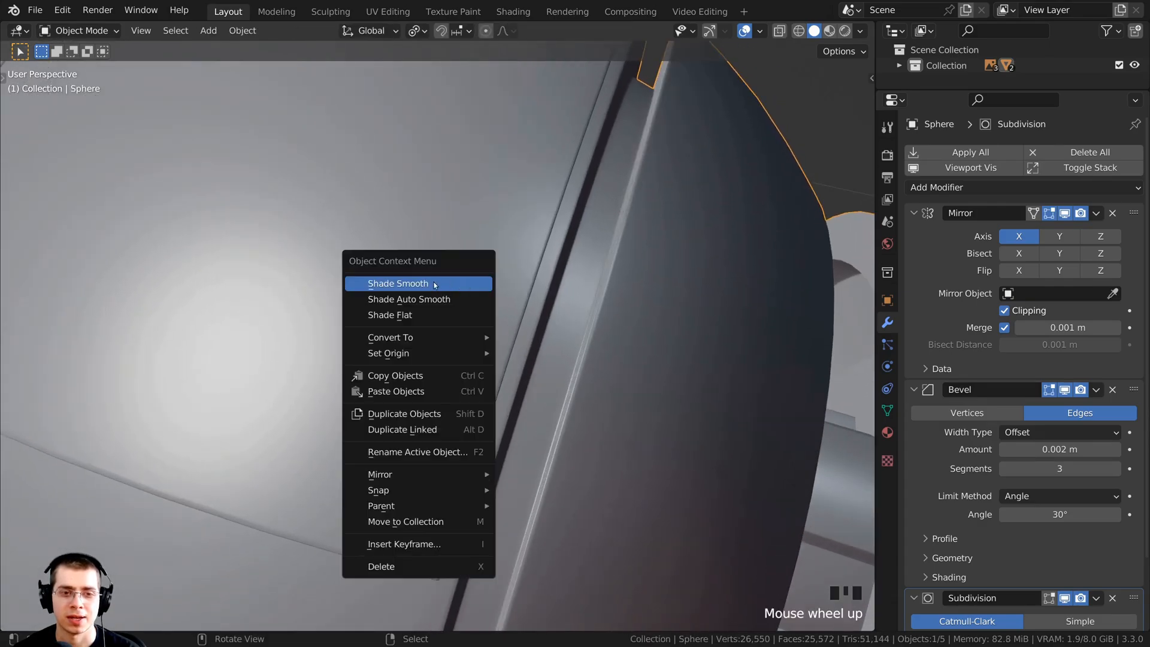
left_click(395, 284)
scroll(395, 287, "down", 3)
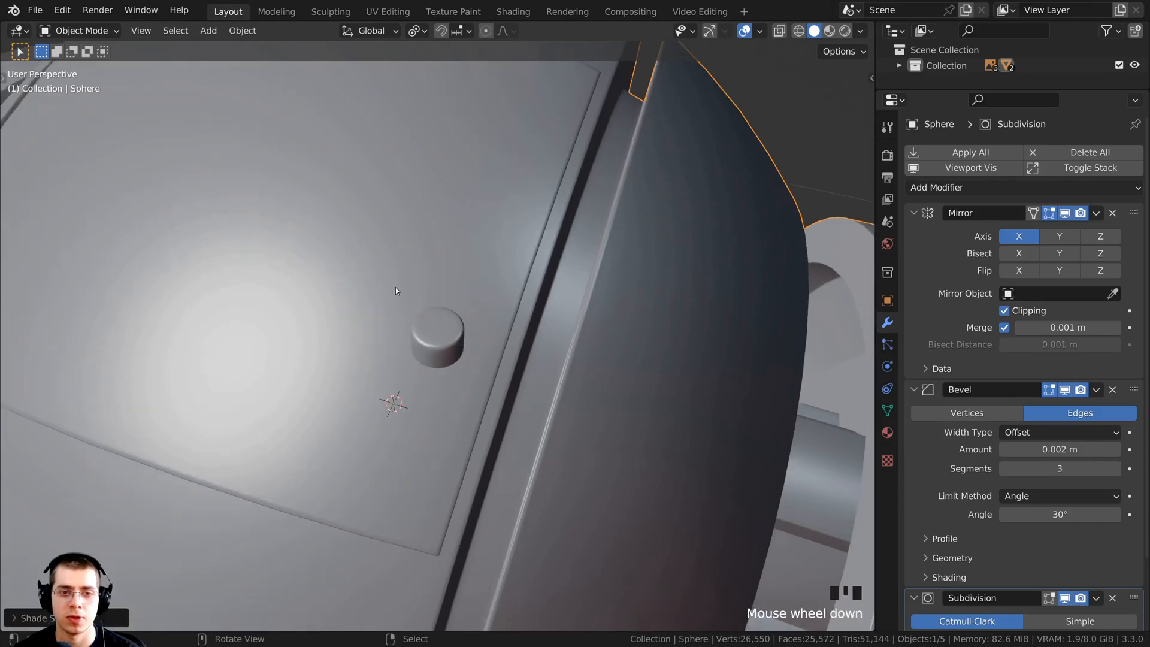
mouse_move(396, 286)
middle_mouse_down()
mouse_move(421, 332)
mouse_move(406, 295)
middle_mouse_up()
key("Tab")
scroll(423, 332, "down", 1)
scroll(402, 291, "down", 4)
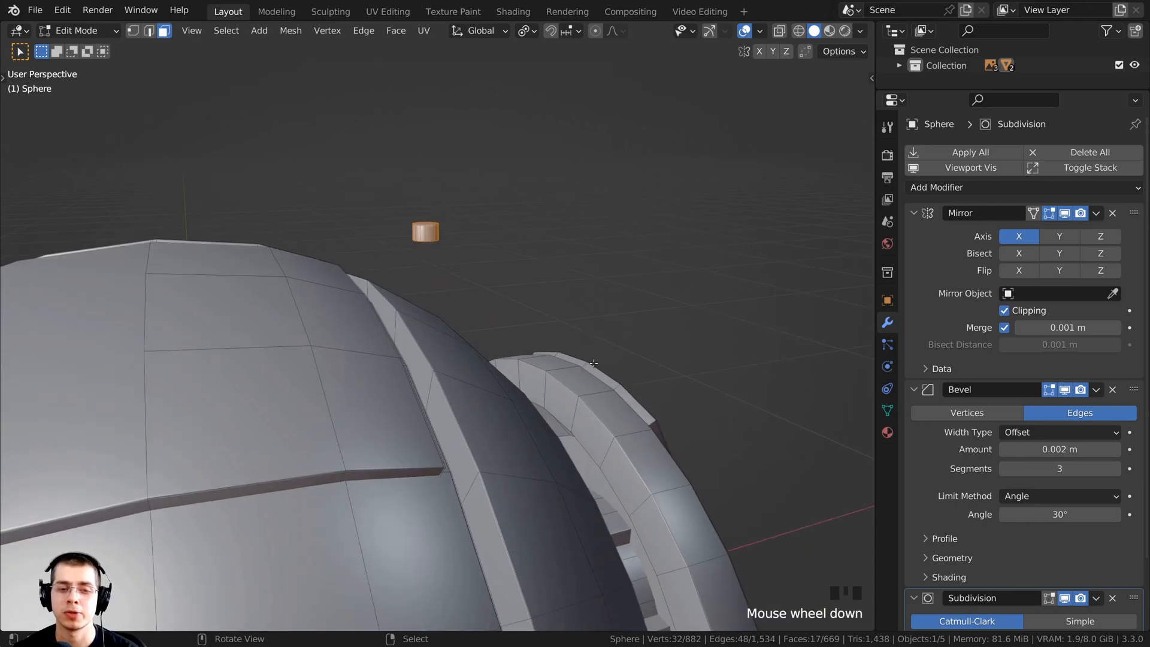
middle_click_drag(493, 501, 431, 284)
scroll(458, 420, "down", 3)
key("g")
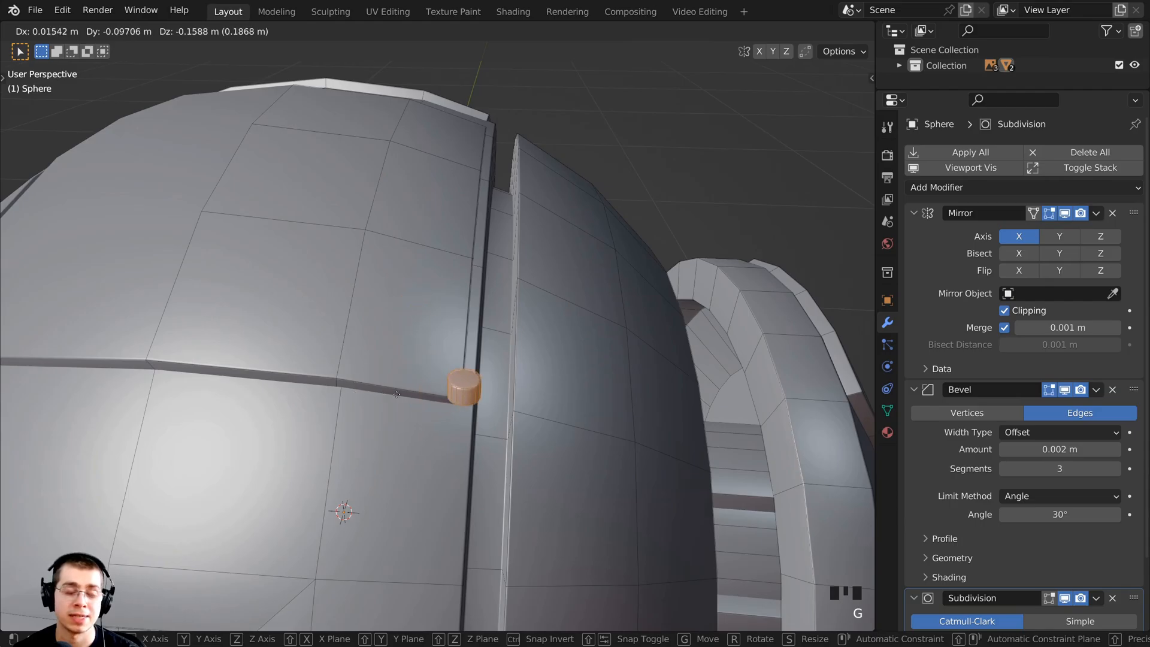
right_click(423, 288)
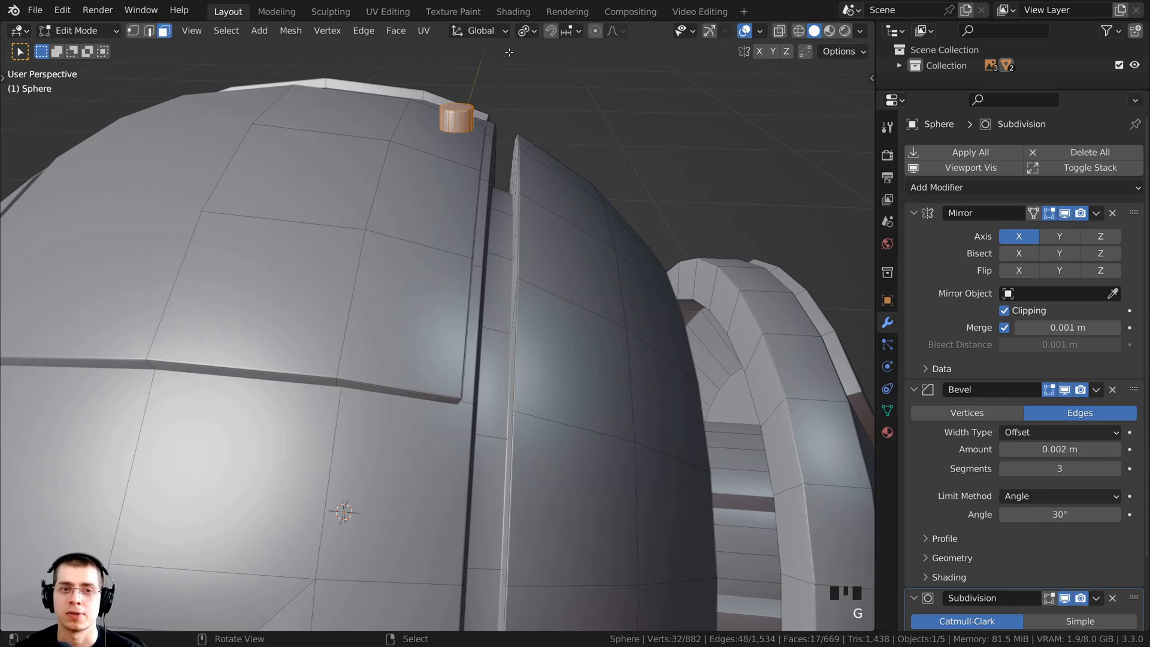
Keep Median Point as the transform pivot point and turn on snapping.
left_click(525, 35)
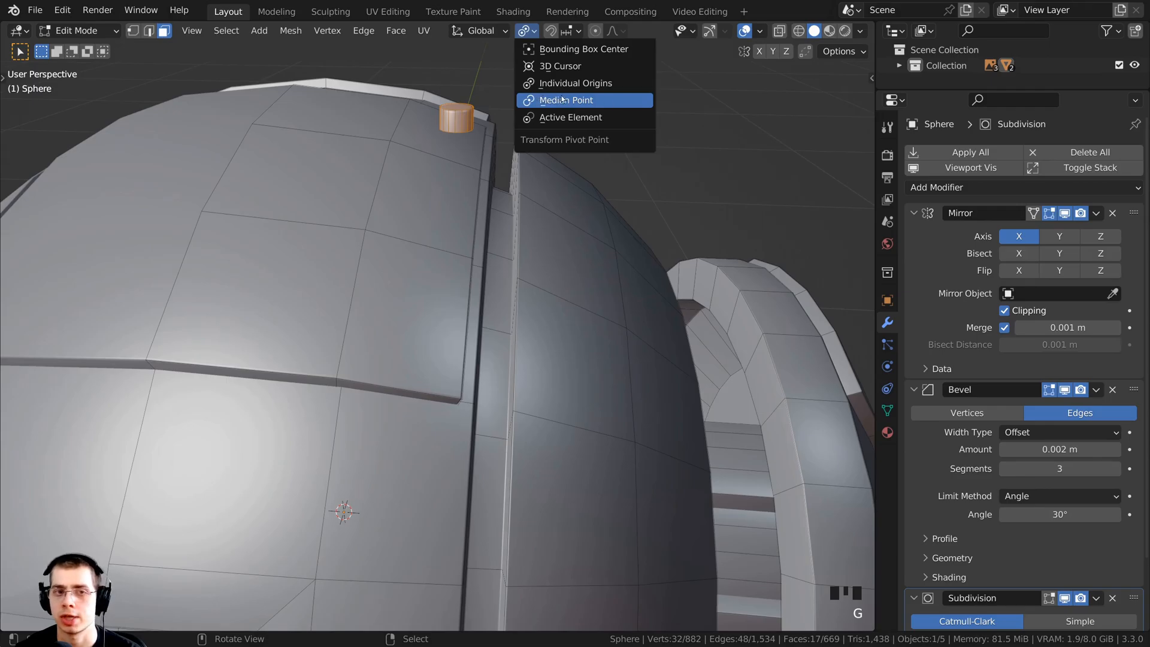
left_click(530, 100)
middle_click_drag(470, 194, 466, 140)
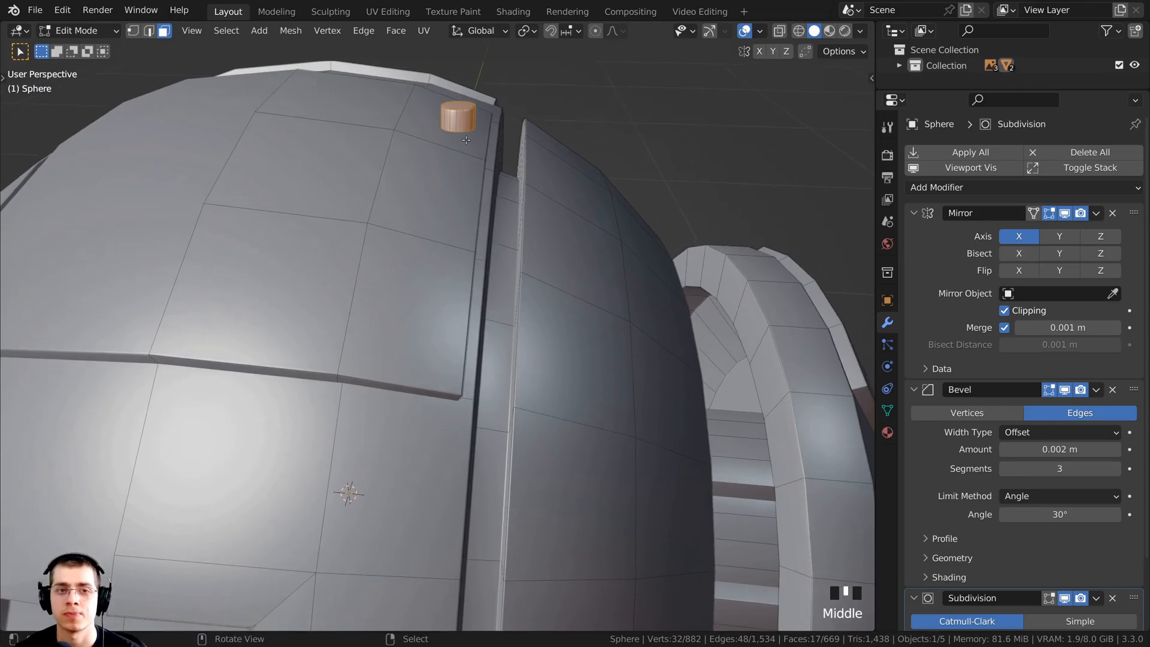
left_click(550, 32)
middle_click_drag(569, 299, 357, 223)
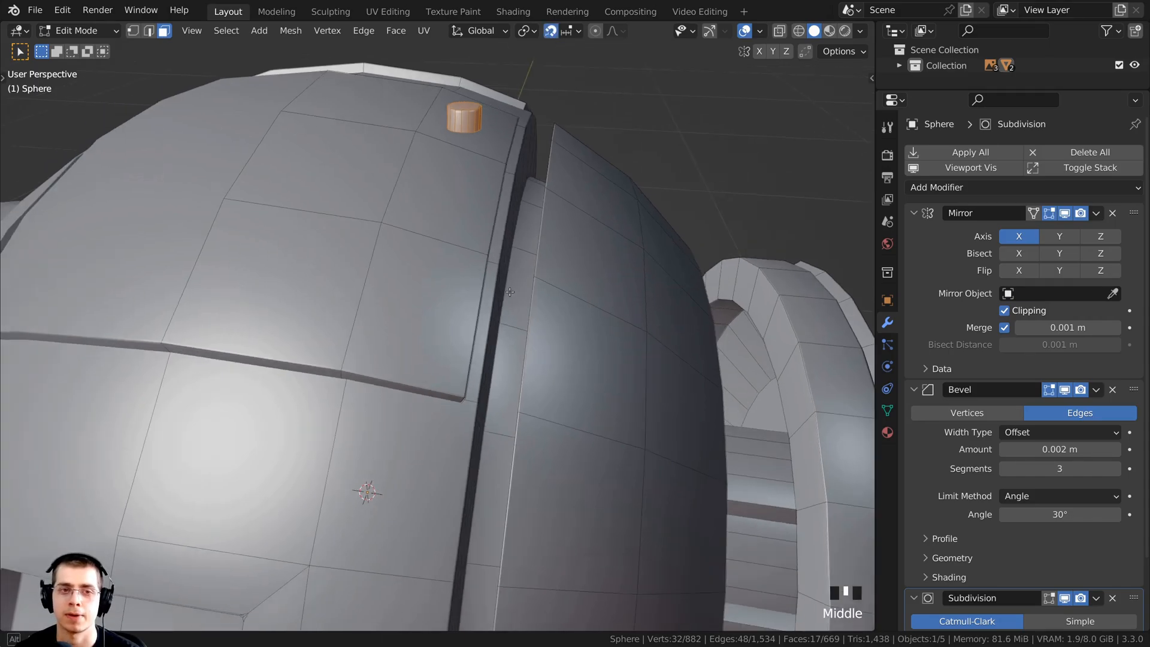
scroll(357, 222, "down", 8)
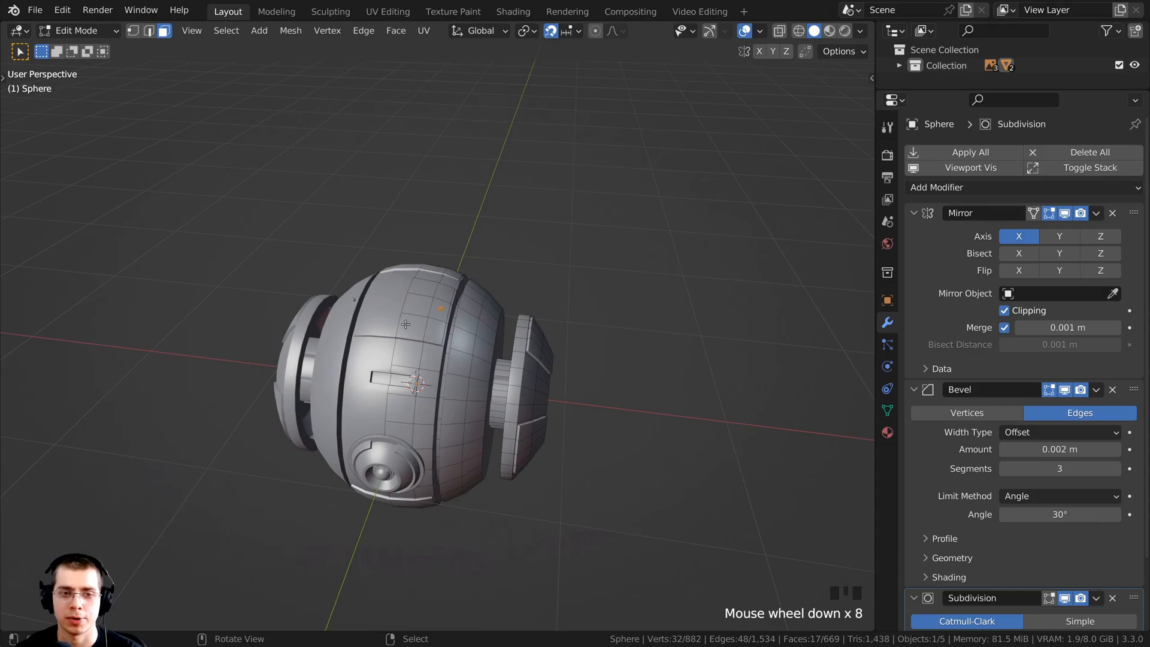
key("g")
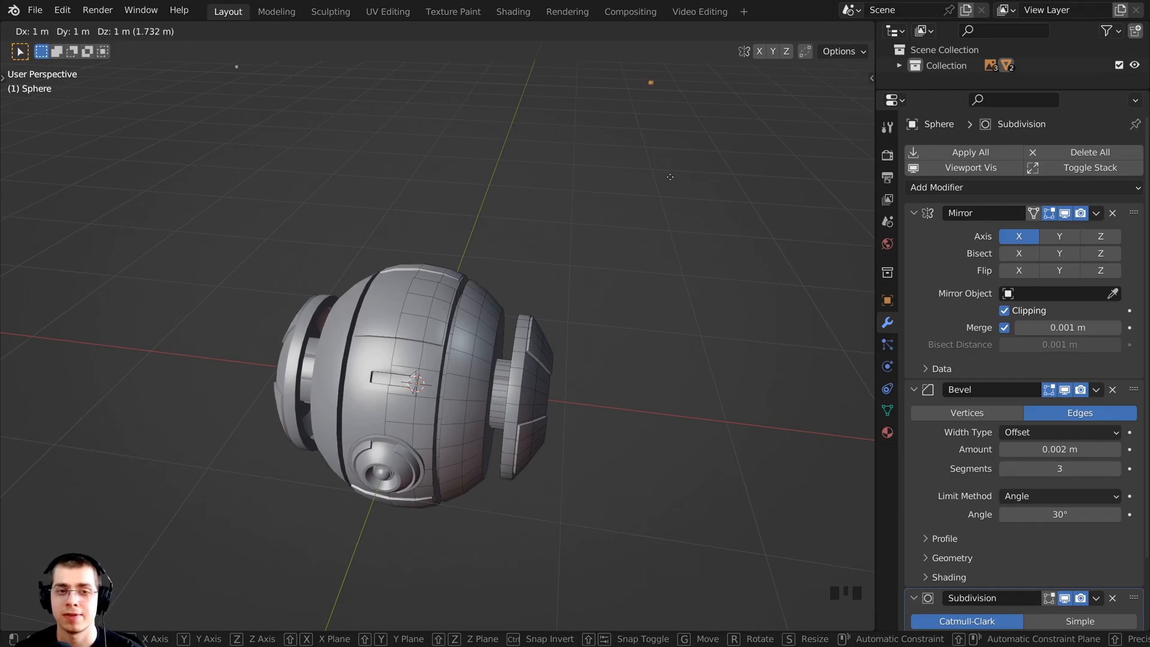
right_click(484, 220)
Set the snap target to Face Project and move the small cylinder onto the panel surface near its front outer corner.
scroll(452, 286, "up", 4)
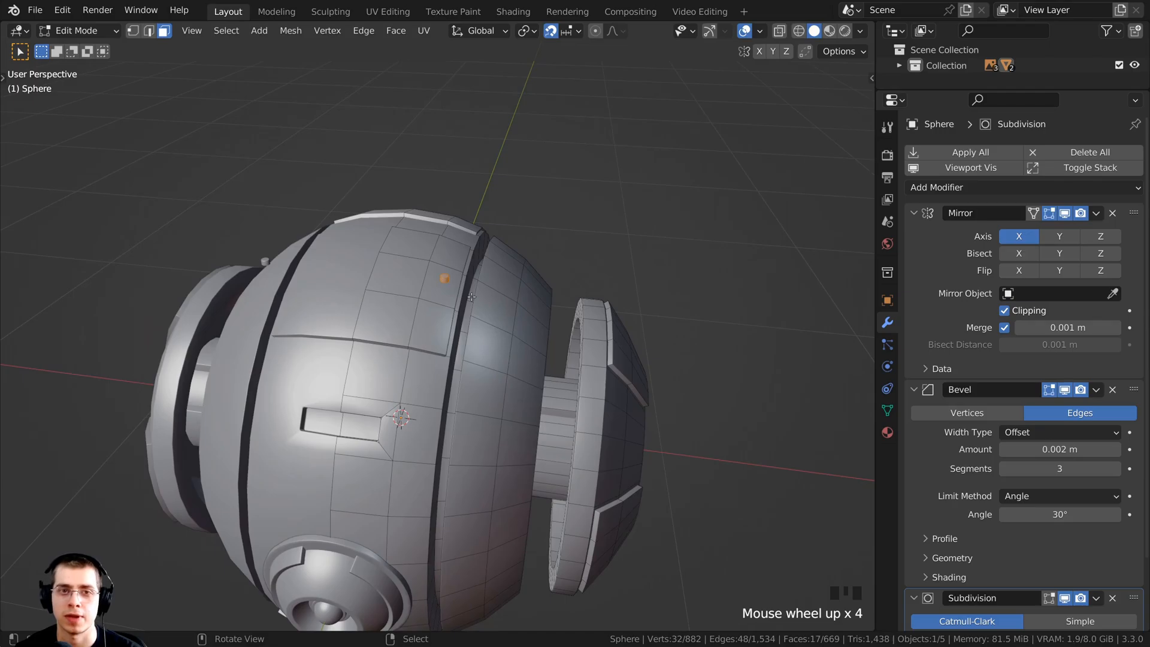
left_click(573, 33)
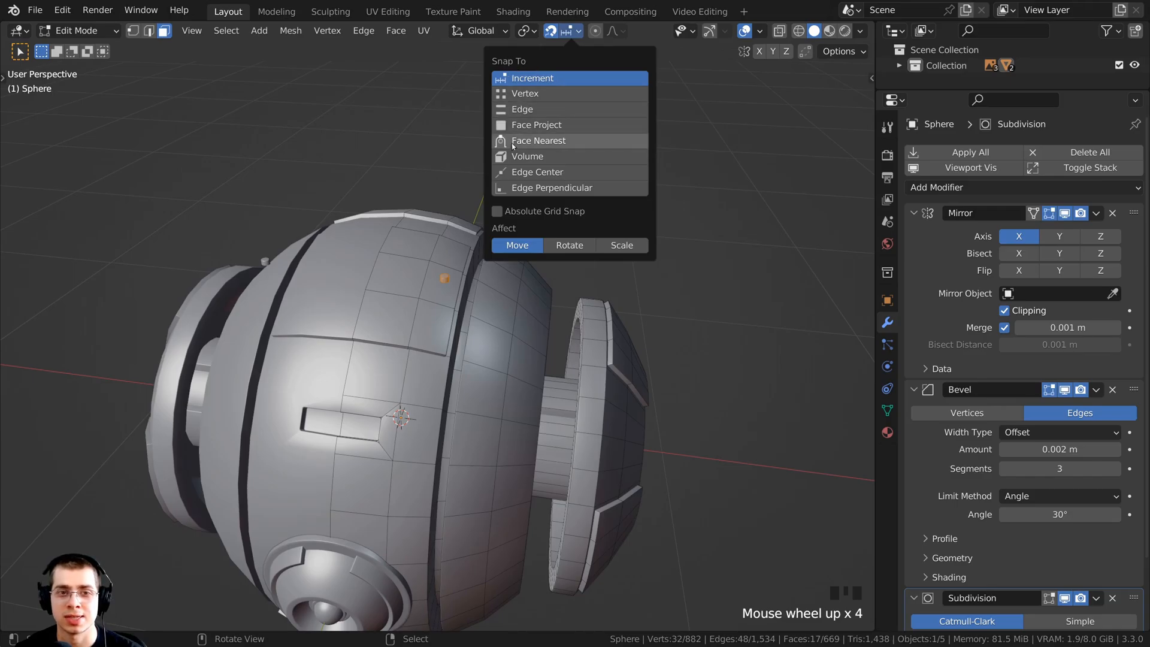
left_click(517, 126)
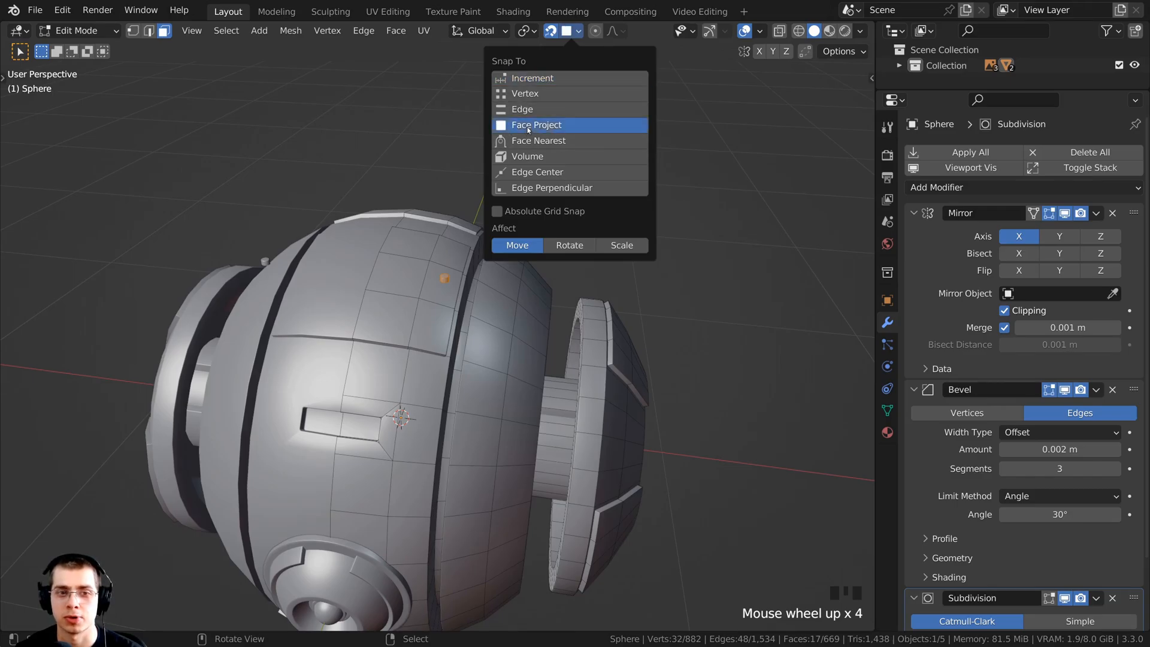
scroll(424, 281, "up", 1)
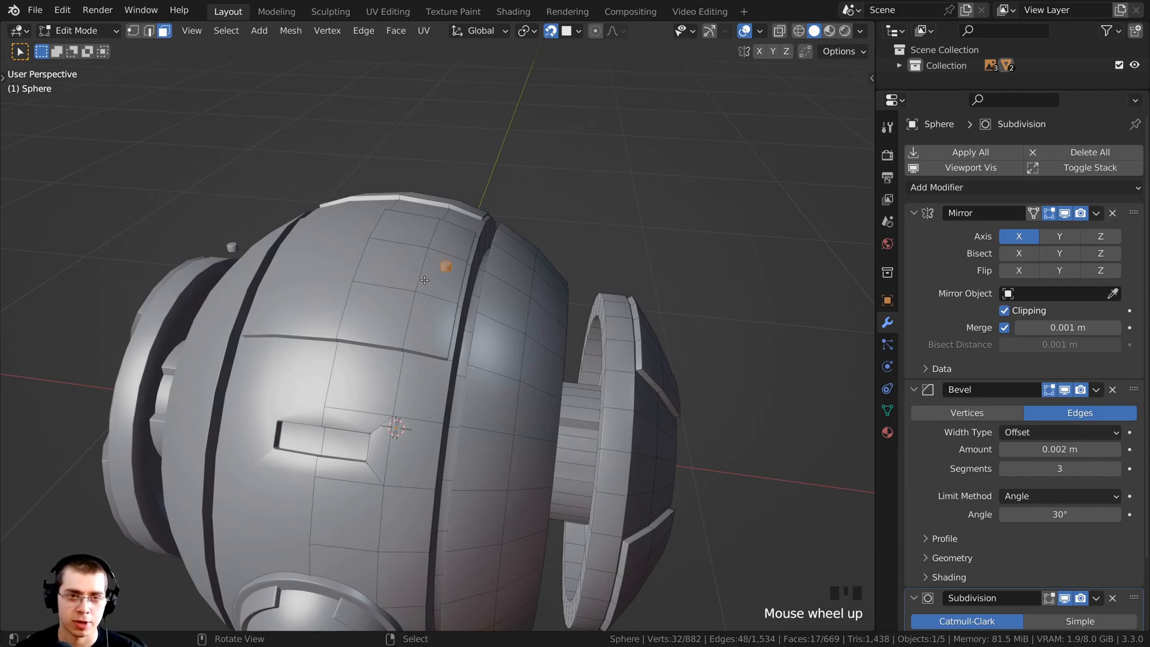
key("g")
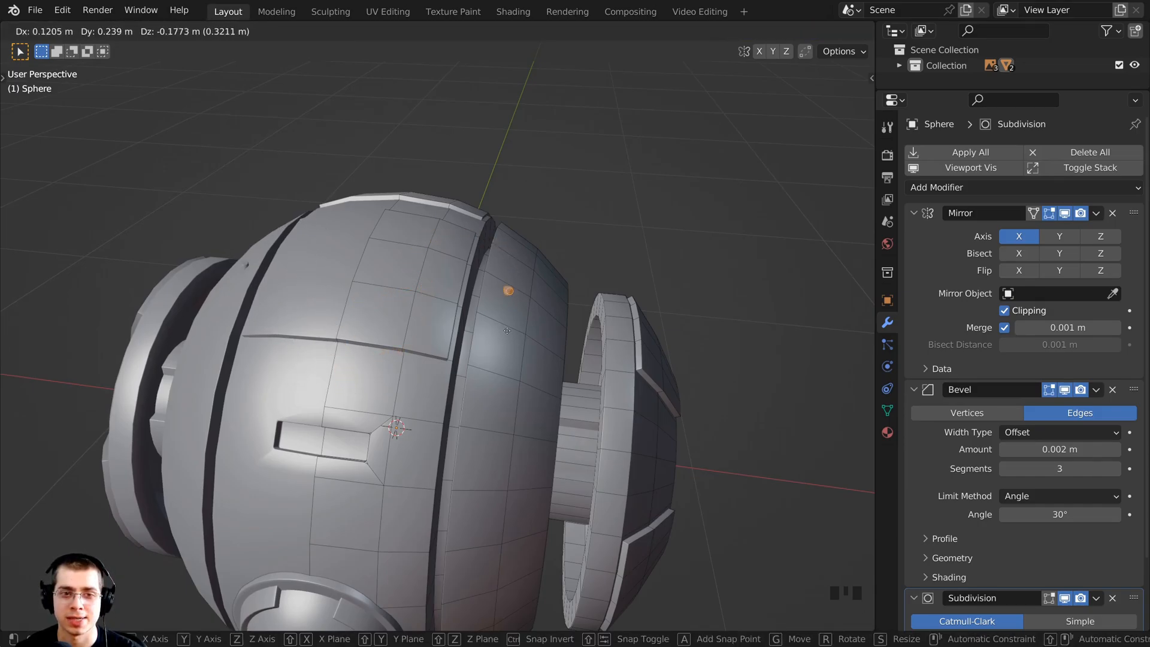
left_click(446, 310)
middle_click_drag(446, 310, 448, 288)
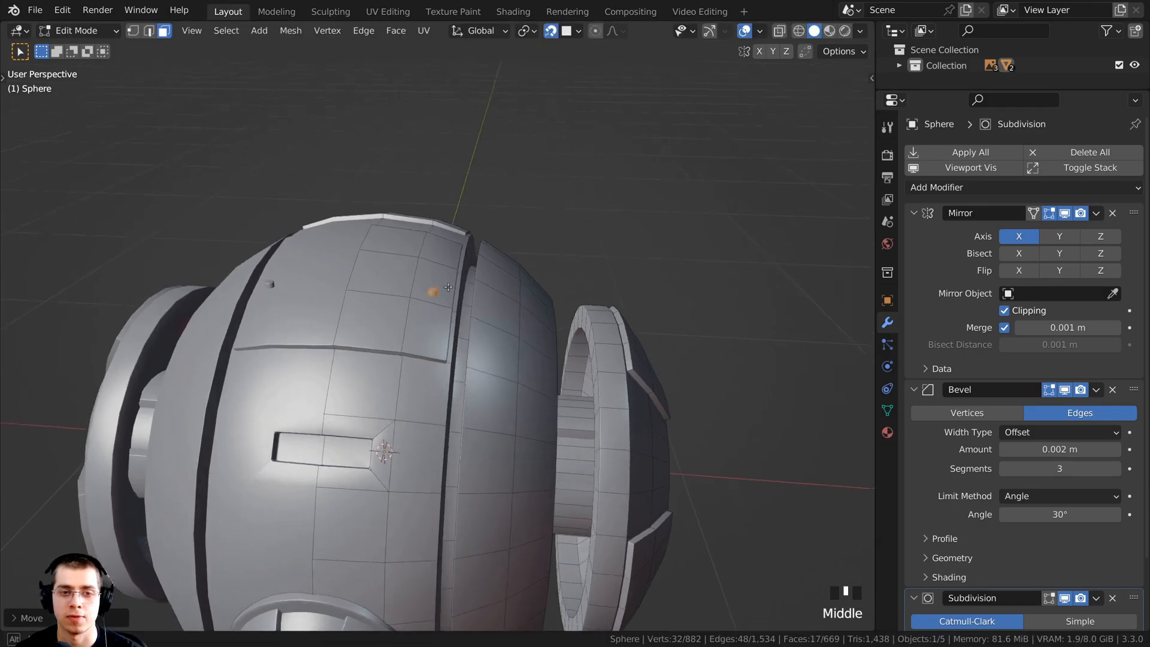
Enable Align Rotation to Target for snapping and move the cylinder onto the surface beside the panel's corner.
scroll(448, 287, "up", 4)
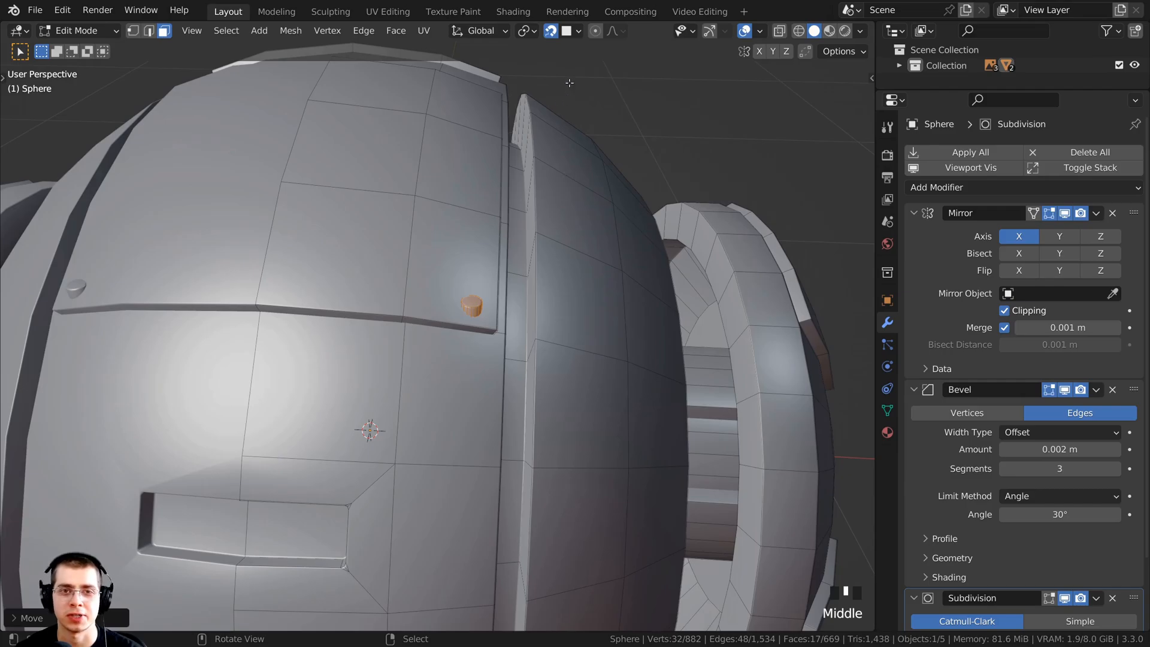
left_click(572, 32)
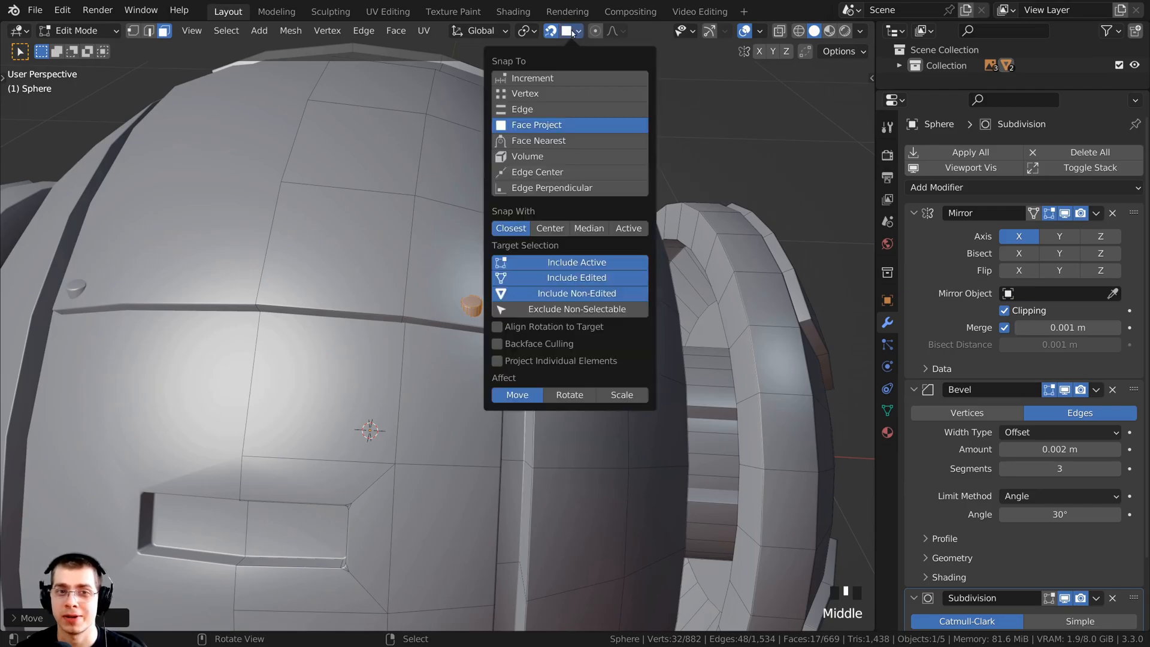
left_click(495, 328)
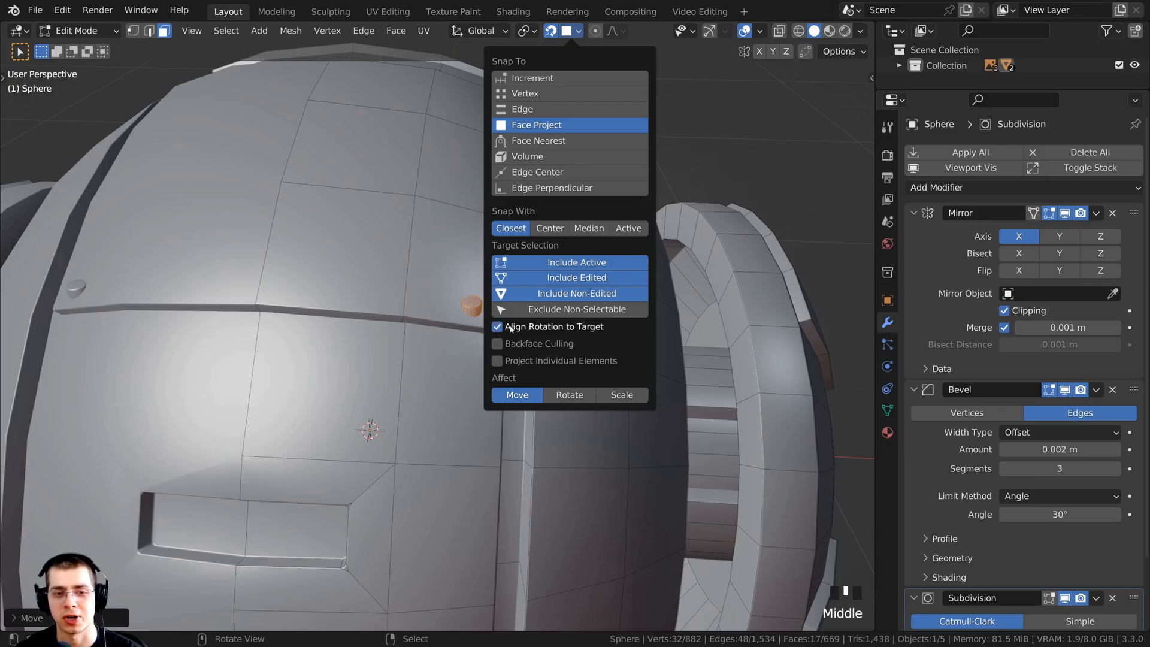
key("g")
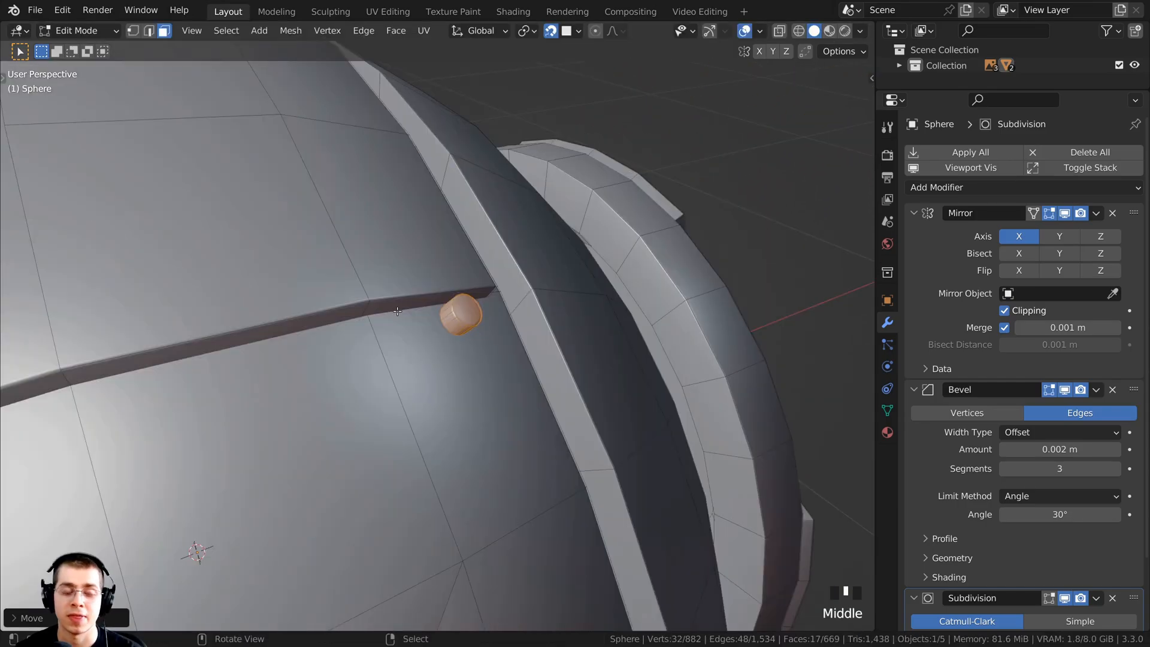
middle_click_drag(413, 269, 486, 325)
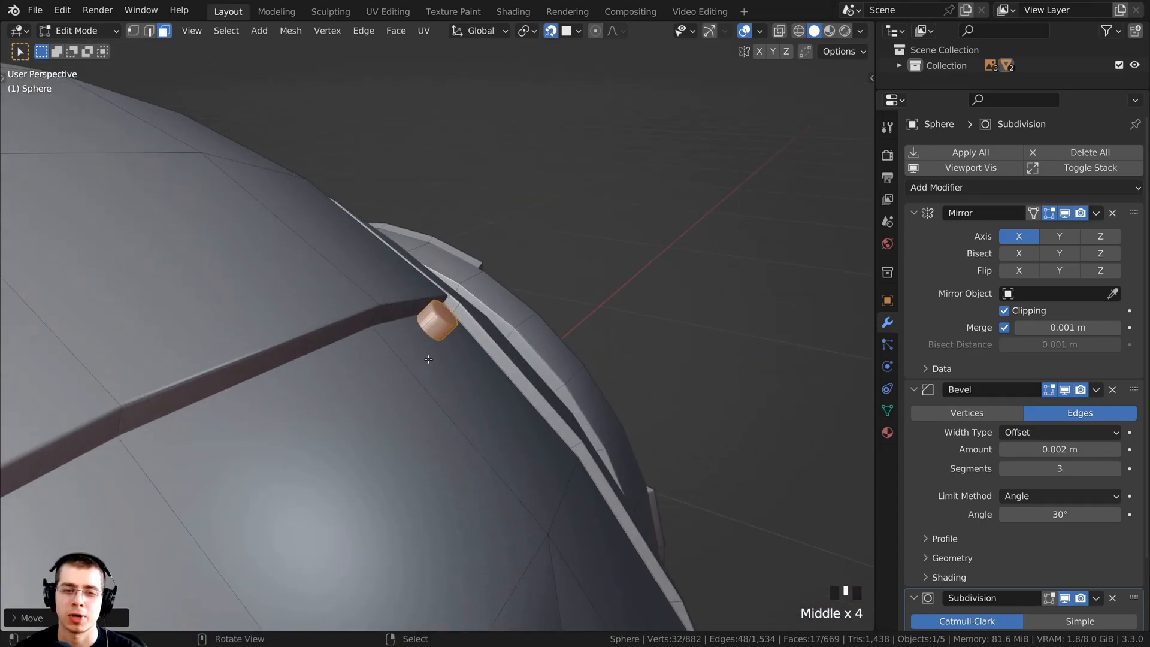
Set Snap With to Center and move the cylinder onto the panel just inside its front outer corner.
left_click(572, 35)
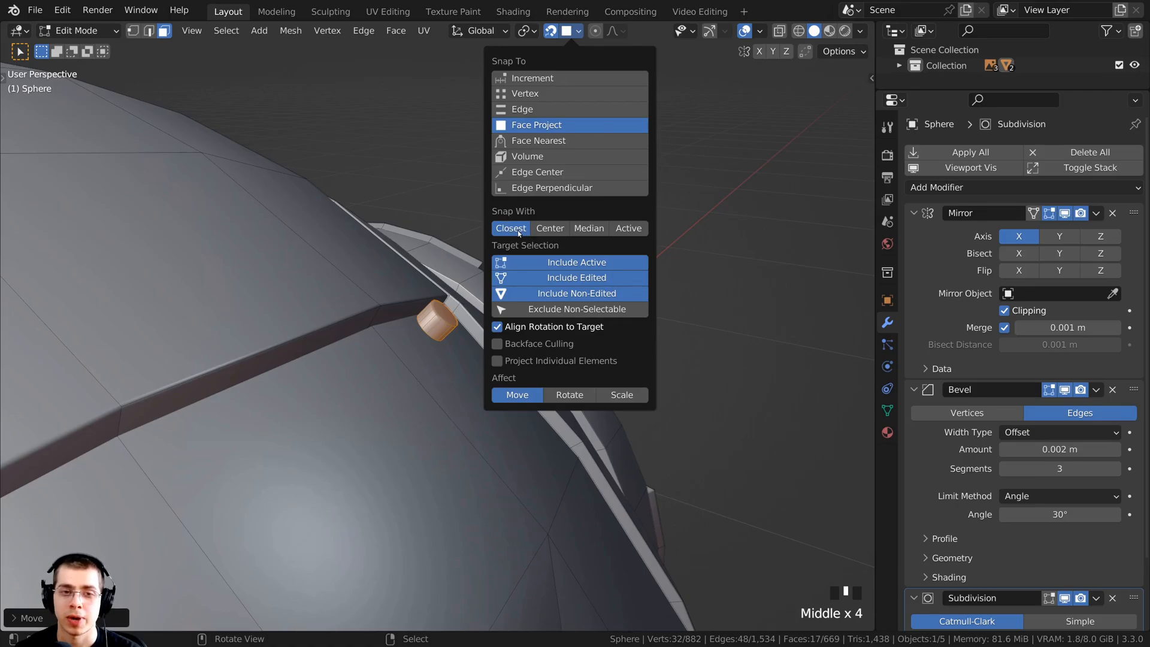
left_click(558, 230)
middle_click_drag(440, 269, 414, 318)
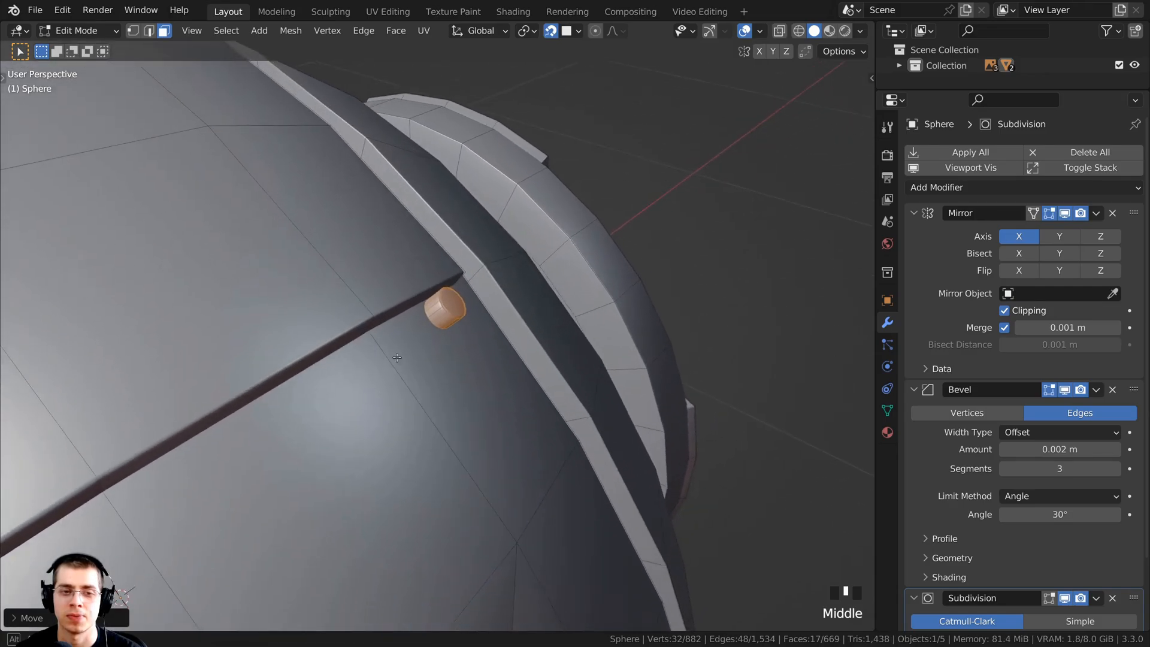
key("g")
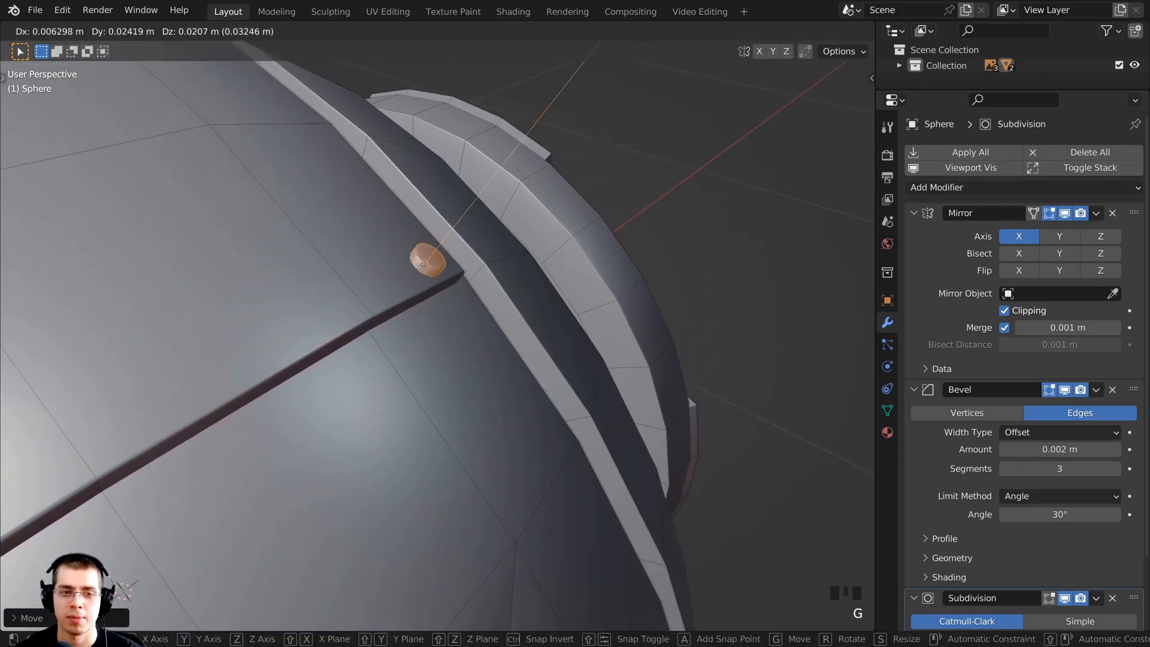
left_click(404, 265)
Fine-position the screw cylinder closer to the tip of the panel's front outer corner.
middle_click_drag(404, 266, 339, 337)
scroll(391, 263, "up", 3)
scroll(389, 252, "down", 3)
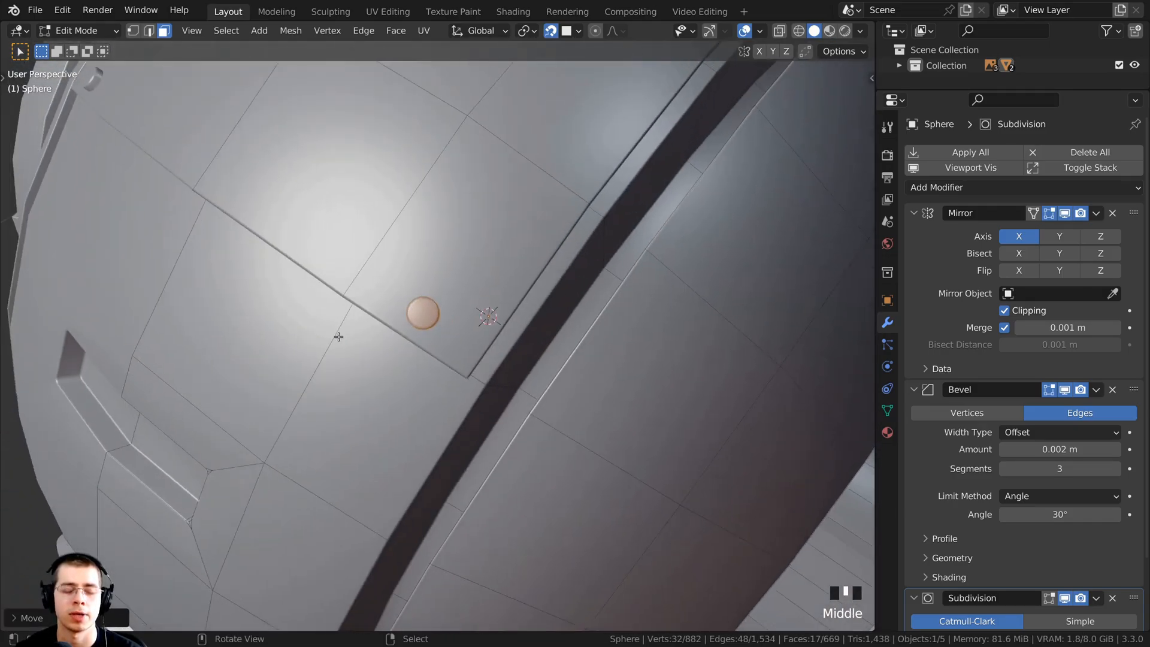
middle_click_drag(435, 306, 424, 305)
key("g")
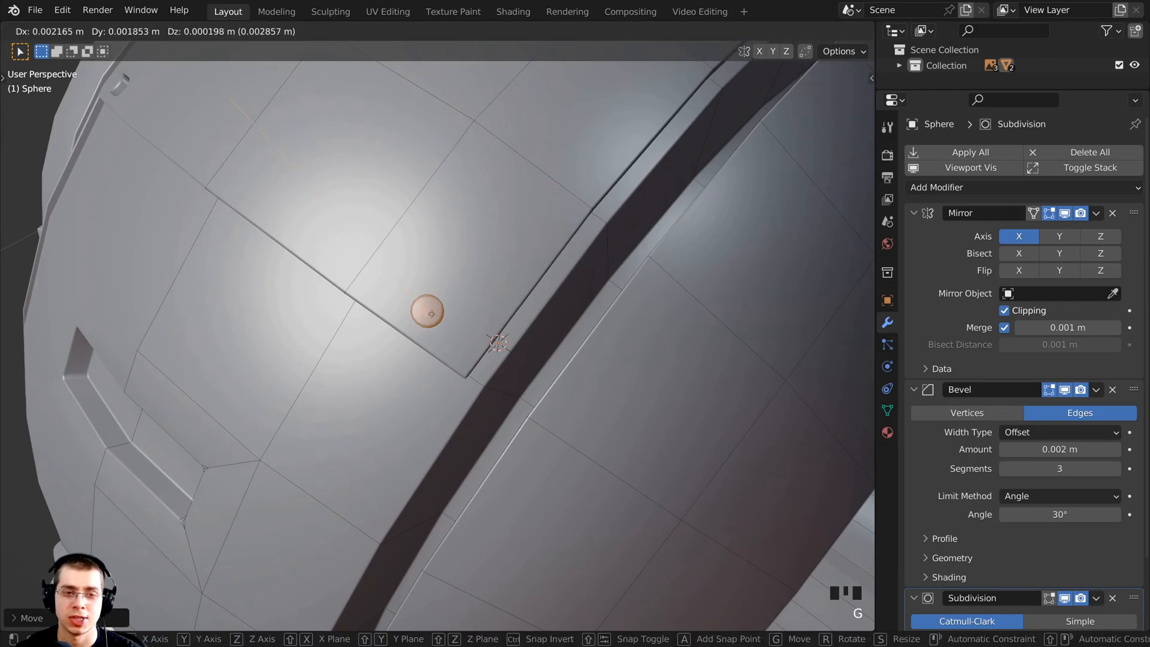
left_click(498, 343)
scroll(498, 343, "down", 4)
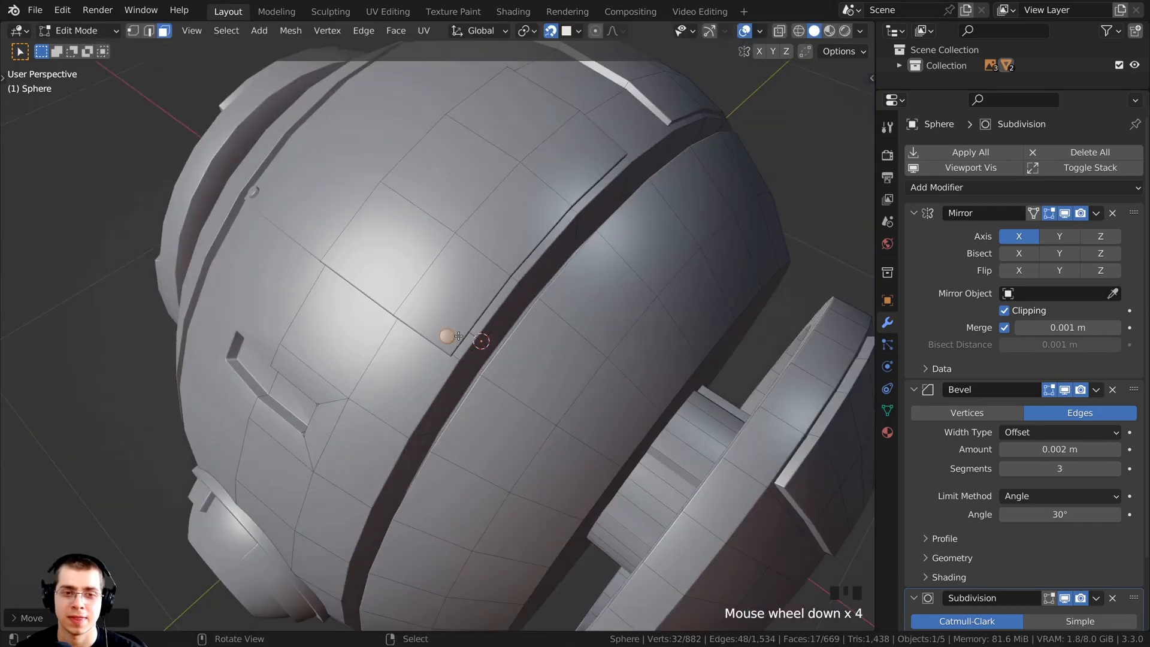
Duplicate the screw cylinder and place the copy at the panel's rear outer corner.
middle_click_drag(470, 339, 339, 432, "shift")
scroll(327, 438, "up", 2)
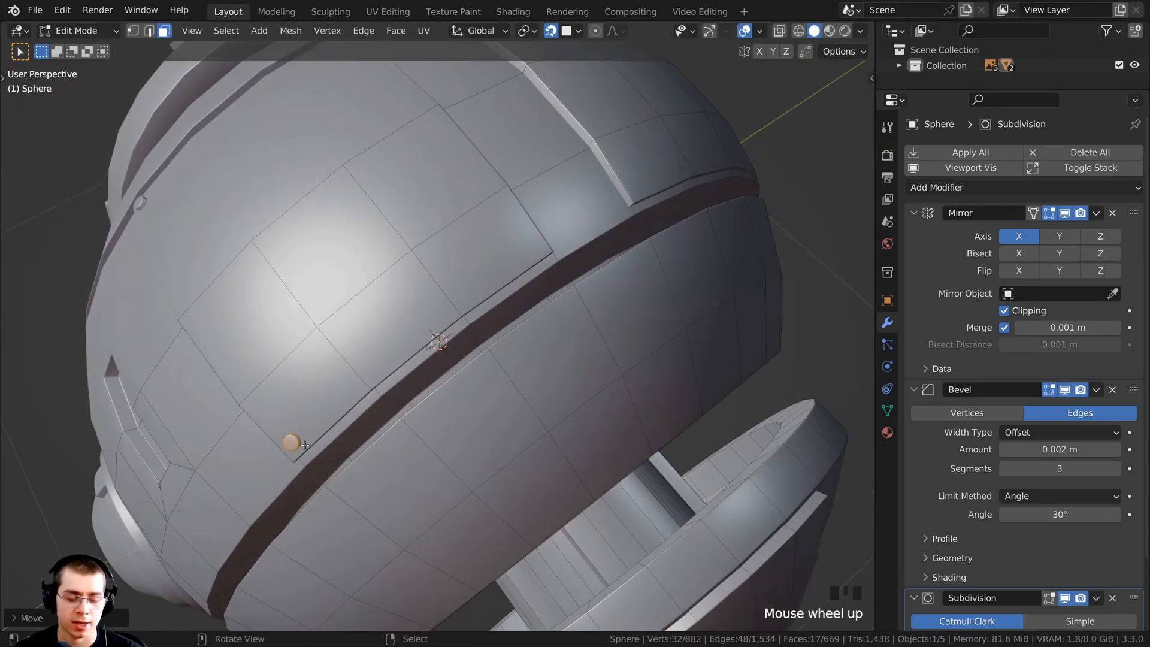
key("shift+d")
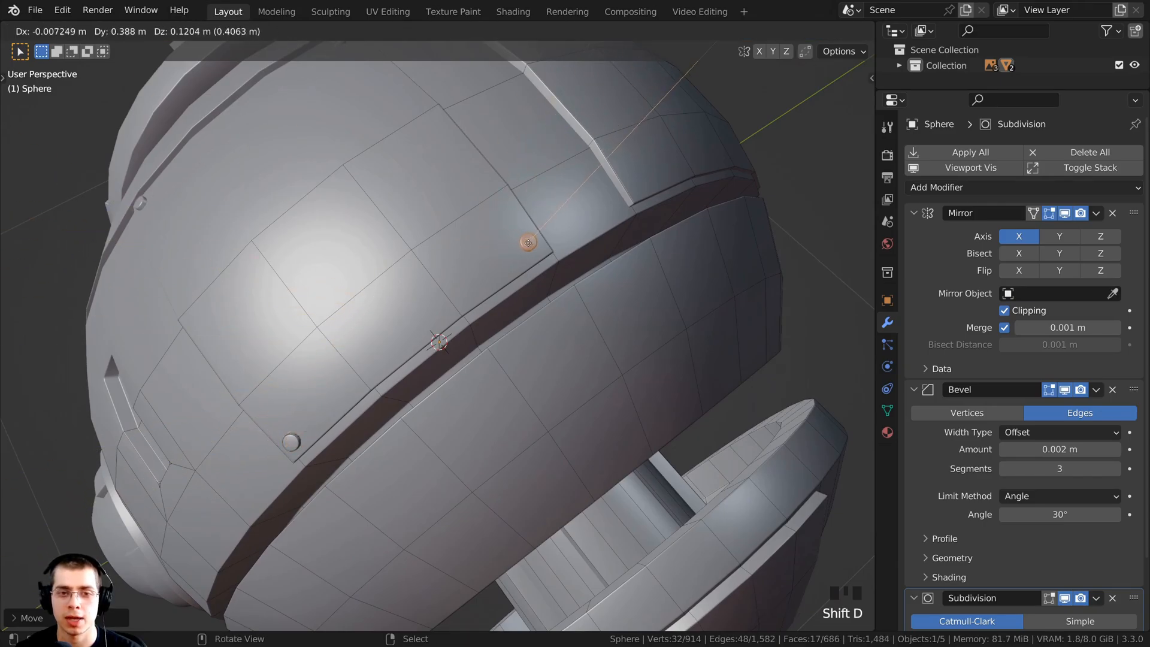
left_click(533, 248)
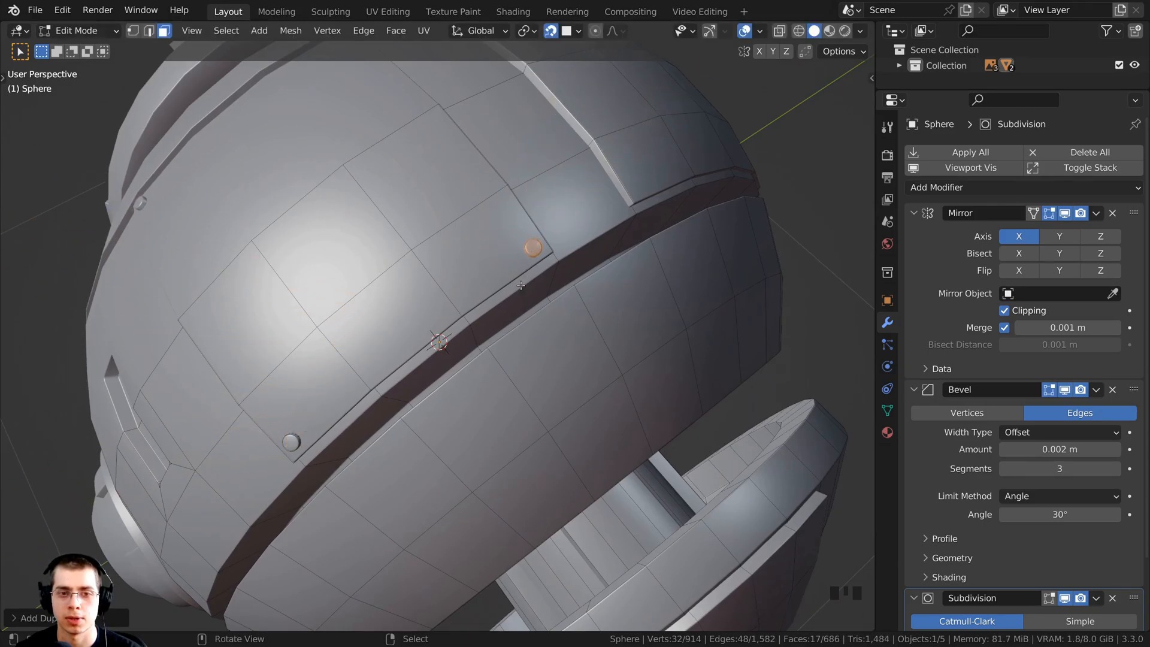
middle_click_drag(533, 247, 455, 193)
middle_click_drag(391, 353, 329, 400, "shift")
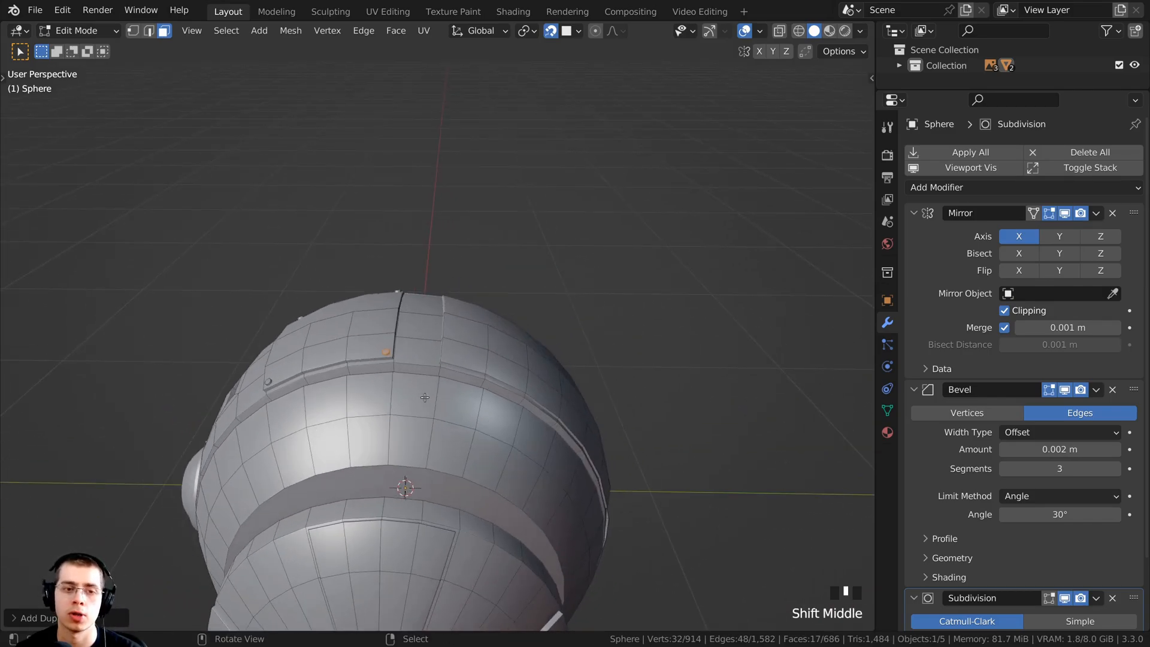
Duplicate the screw cylinder onto the adjacent rear panel, placing copies at its upper and lower outer corners.
scroll(425, 397, "up", 4)
middle_click_drag(425, 397, 324, 326)
scroll(324, 326, "up", 2)
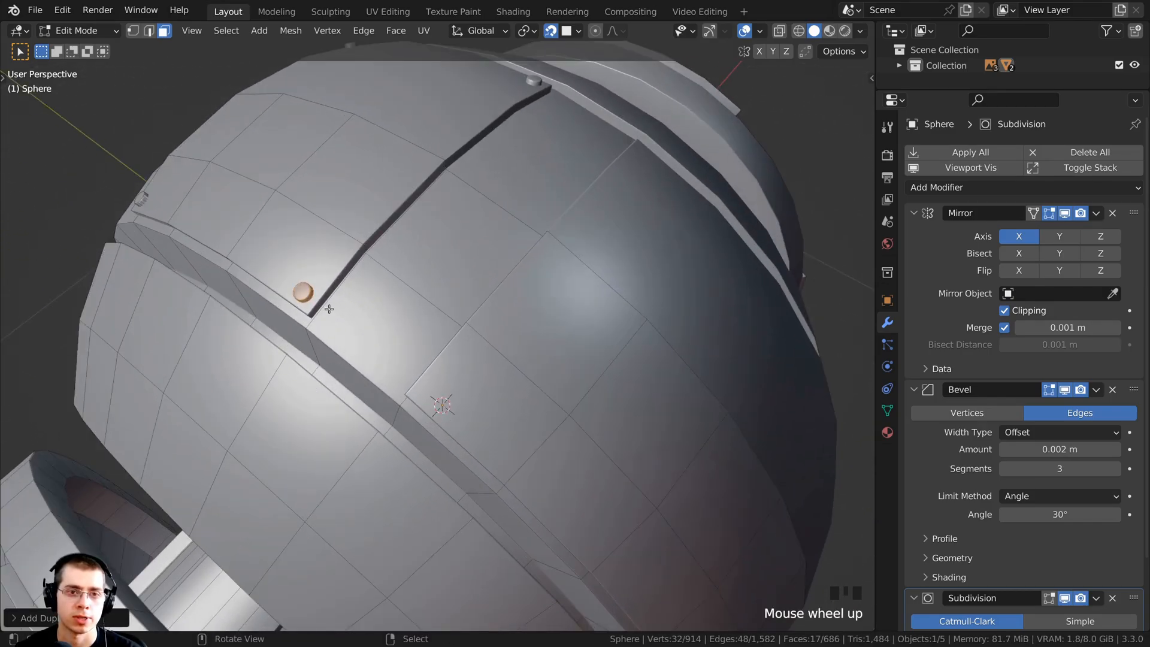
scroll(329, 309, "down", 3)
scroll(528, 477, "down", 2)
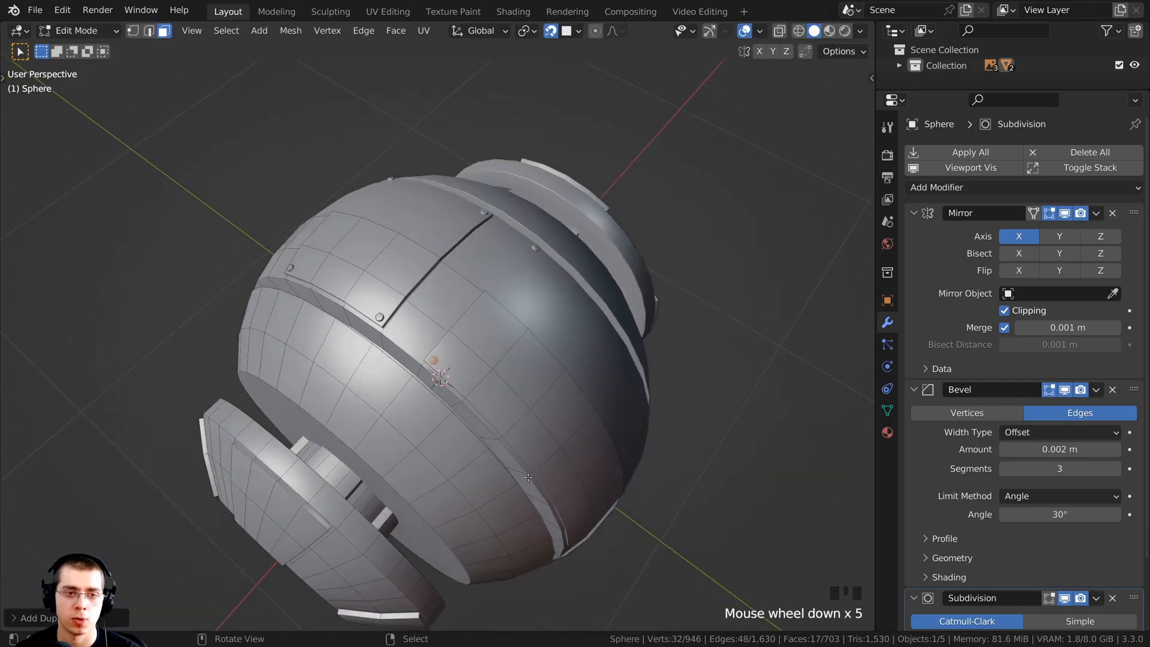
middle_click_drag(528, 478, 397, 144, "shift")
scroll(419, 198, "up", 1)
key("shift+d")
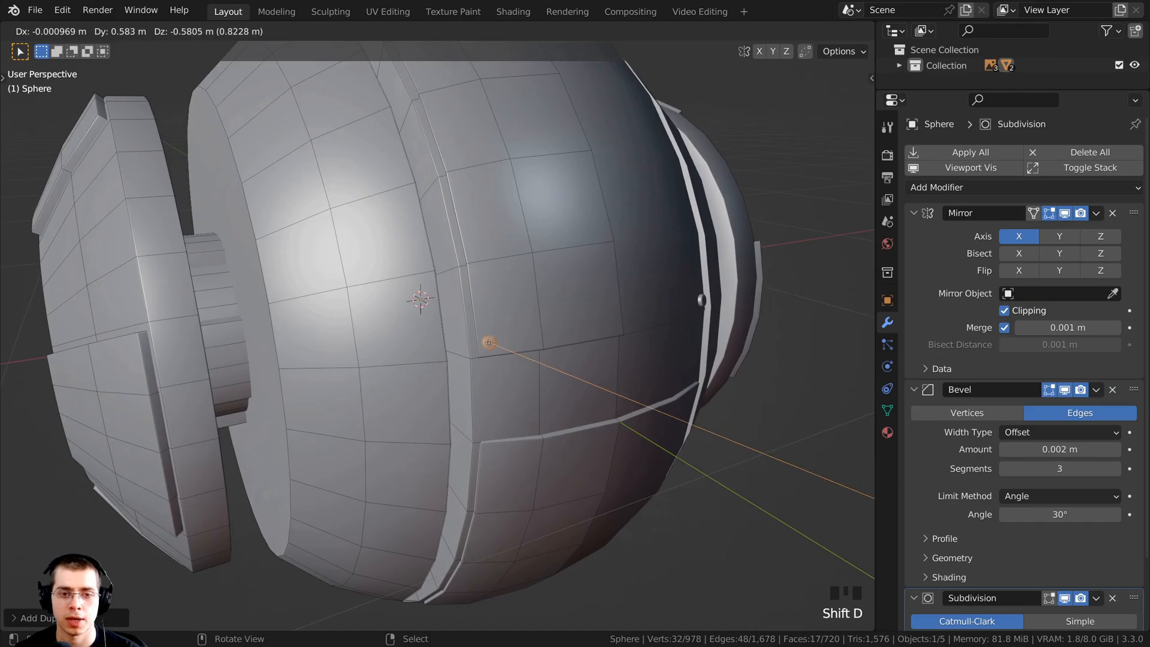
left_click(489, 342)
Place screw copies at the upper and lower outer corners of the next panel down the back of the head.
middle_click_drag(488, 343, 420, 294)
middle_click_drag(419, 293, 446, 285)
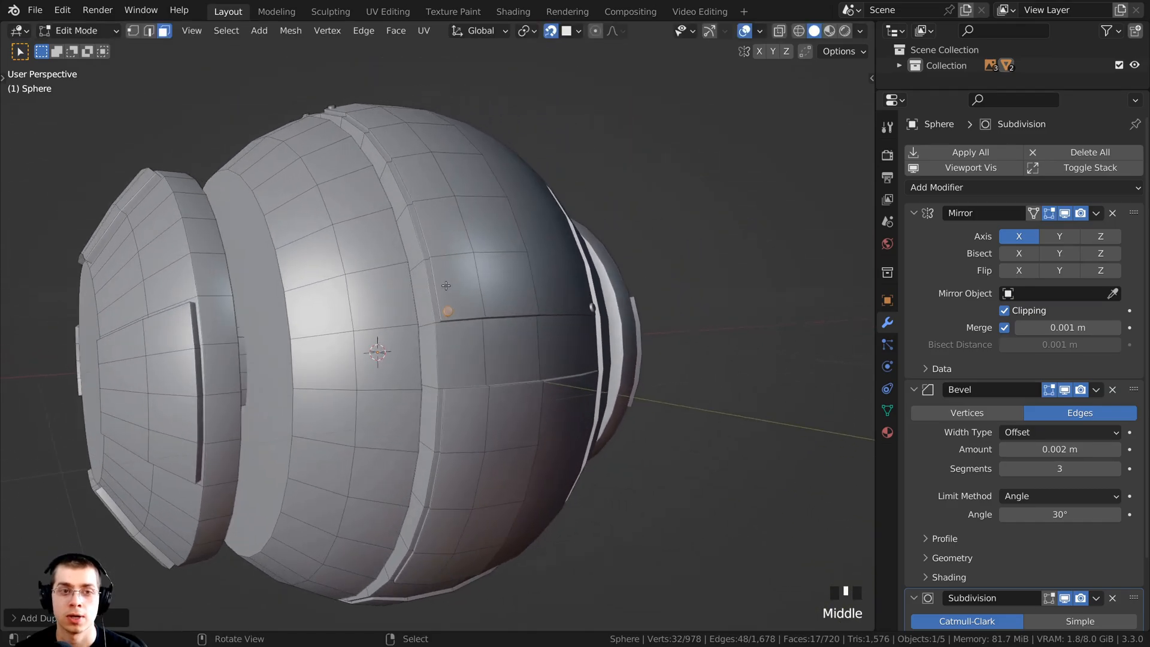
scroll(445, 285, "up", 3)
key("shift+d")
left_click(447, 371)
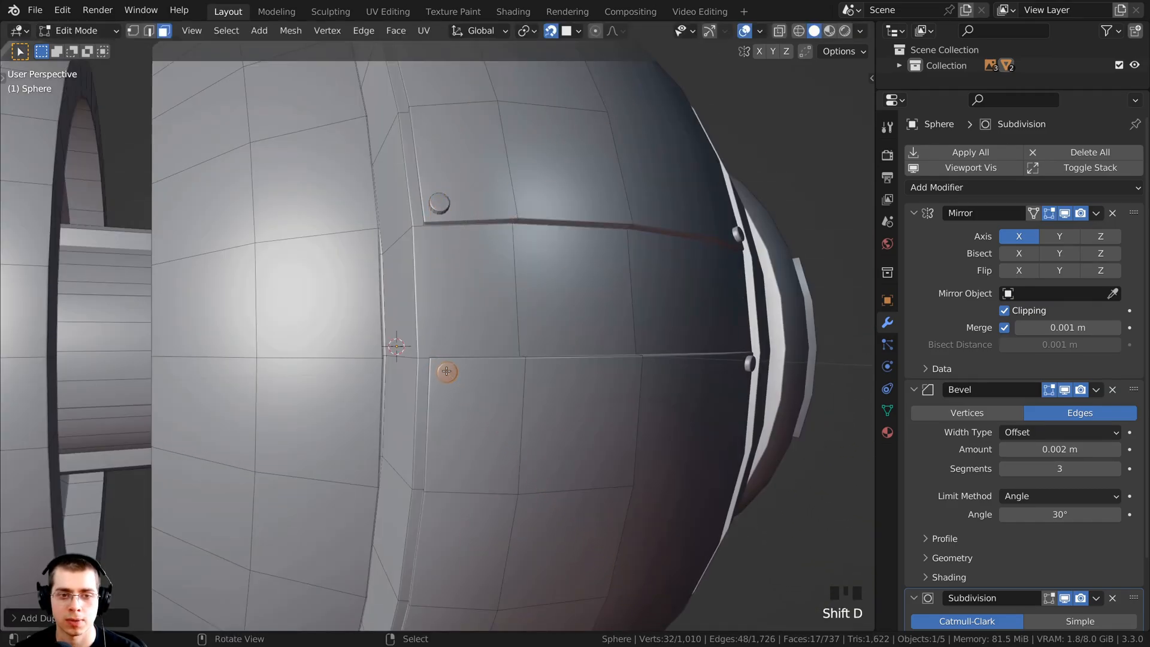
middle_click_drag(446, 371, 449, 329)
scroll(449, 359, "up", 2)
key("shift+d")
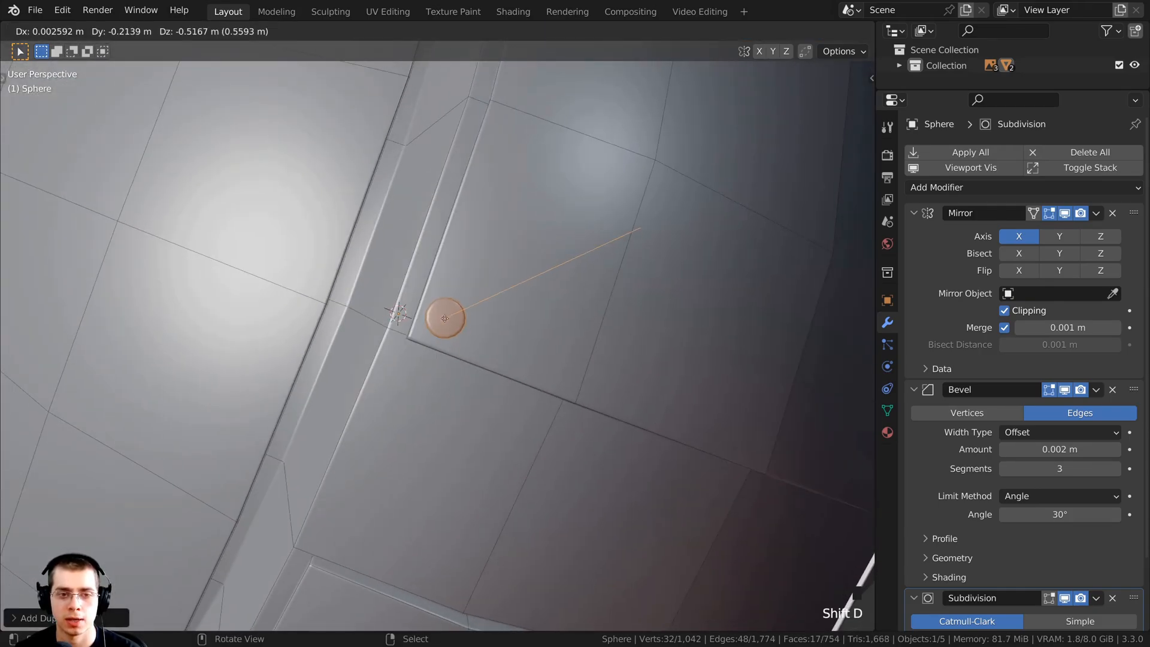
Duplicate the screw onto the underside panel, with one copy at its rear and one at its front outer corner.
scroll(445, 318, "down", 4)
scroll(437, 329, "up", 2)
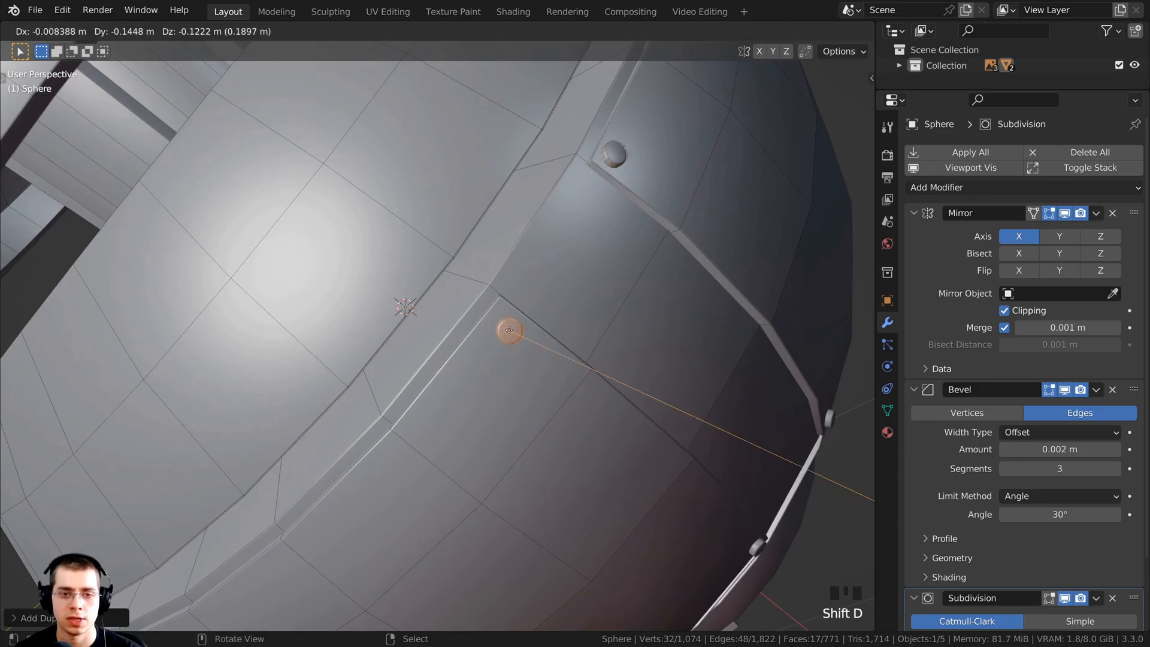
left_click(506, 328)
scroll(506, 327, "down", 2)
middle_click_drag(507, 328, 443, 335)
middle_click_drag(419, 336, 479, 395, "shift")
middle_click_drag(479, 396, 476, 335)
scroll(424, 428, "up", 3)
key("shift+d")
left_click(514, 346)
Add screw copies at the lower and upper outer corners of the front panel below the eye.
key("shift+d")
left_click(430, 275)
middle_click_drag(476, 336, 524, 539, "shift")
key("shift+d")
left_click(444, 224)
Duplicate the screw onto the two upper corners of the front trapezoidal panel on the head's side cap.
scroll(444, 224, "down", 5)
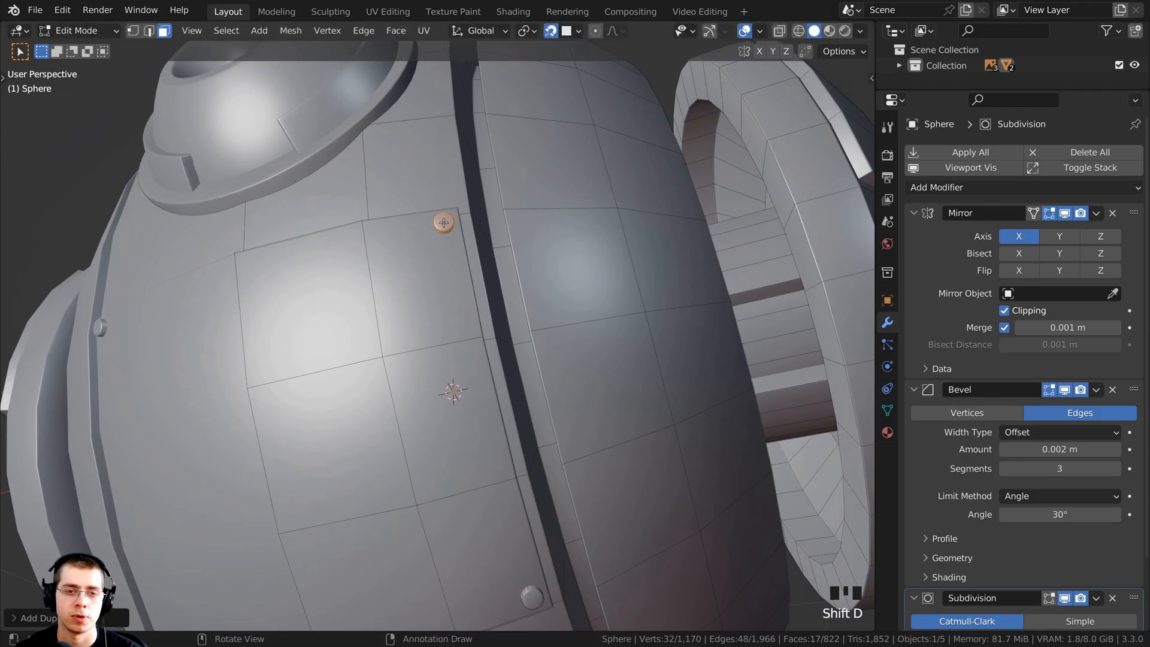
middle_click_drag(444, 224, 313, 259)
scroll(400, 300, "up", 2)
key("shift+d")
left_click(368, 252)
key("shift+d")
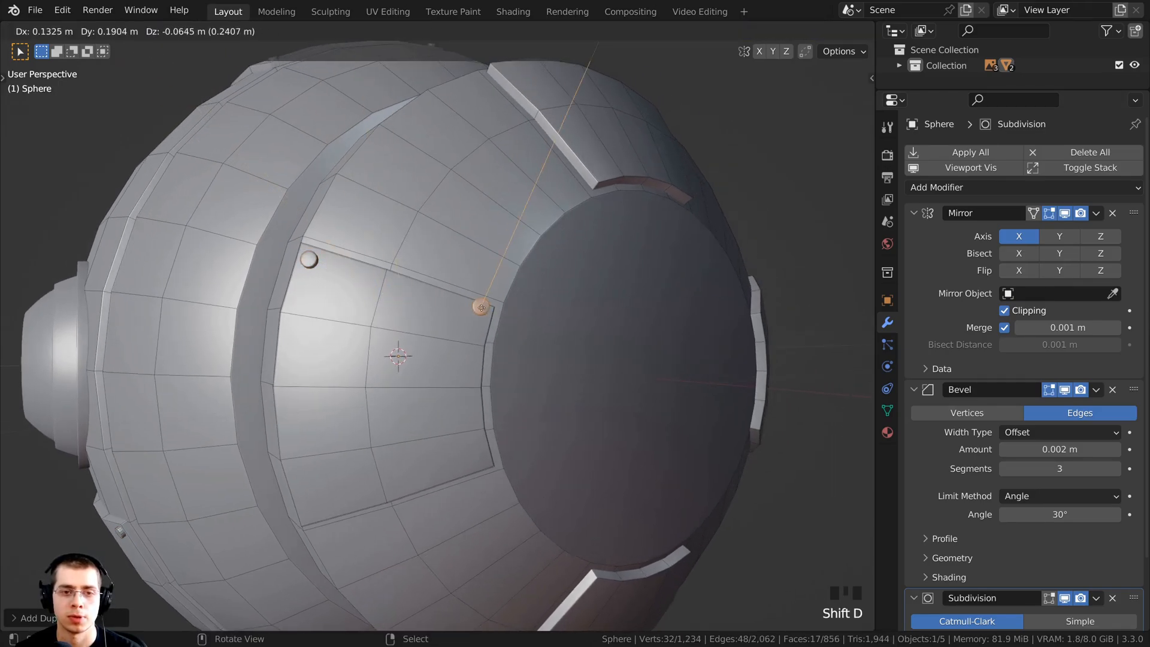
left_click(510, 180)
Place screw copies at the two lower corners of the side cap's front trapezoidal panel.
middle_click_drag(511, 180, 518, 224, "shift")
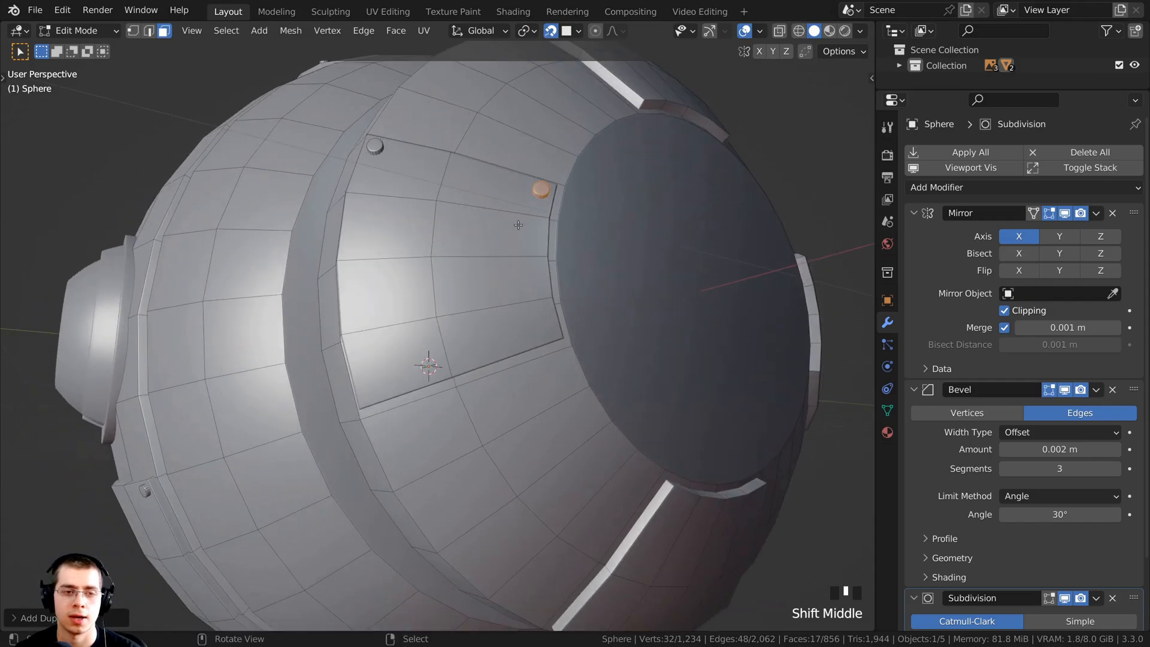
key("shift+d")
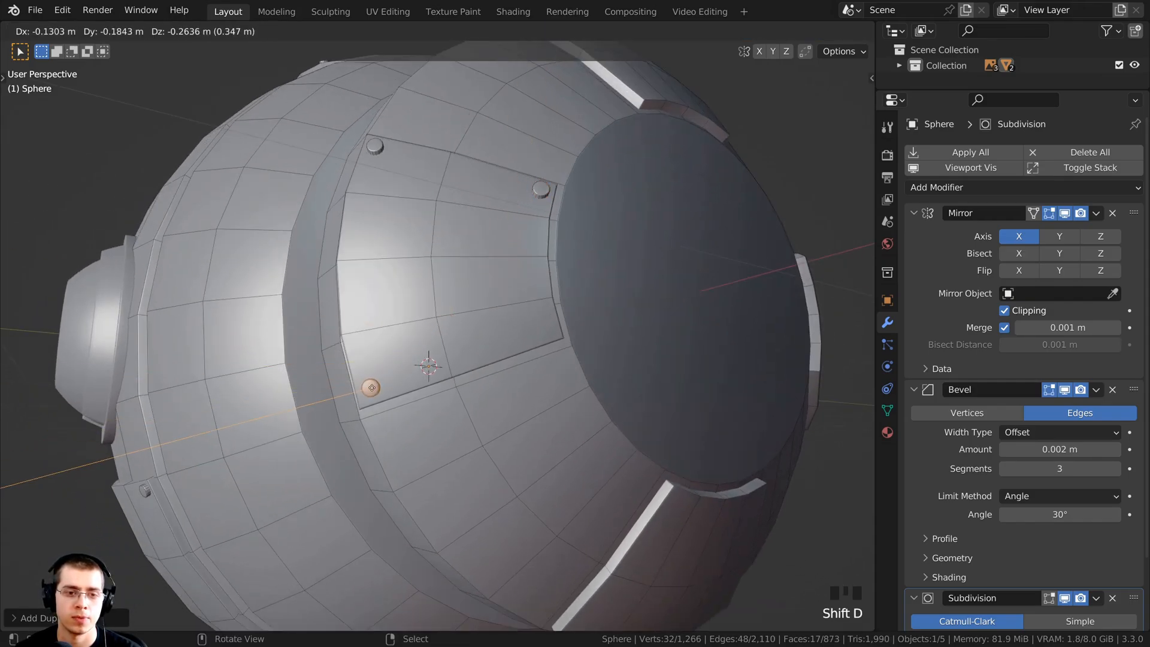
left_click(371, 388)
middle_click_drag(372, 388, 396, 380)
key("shift+d")
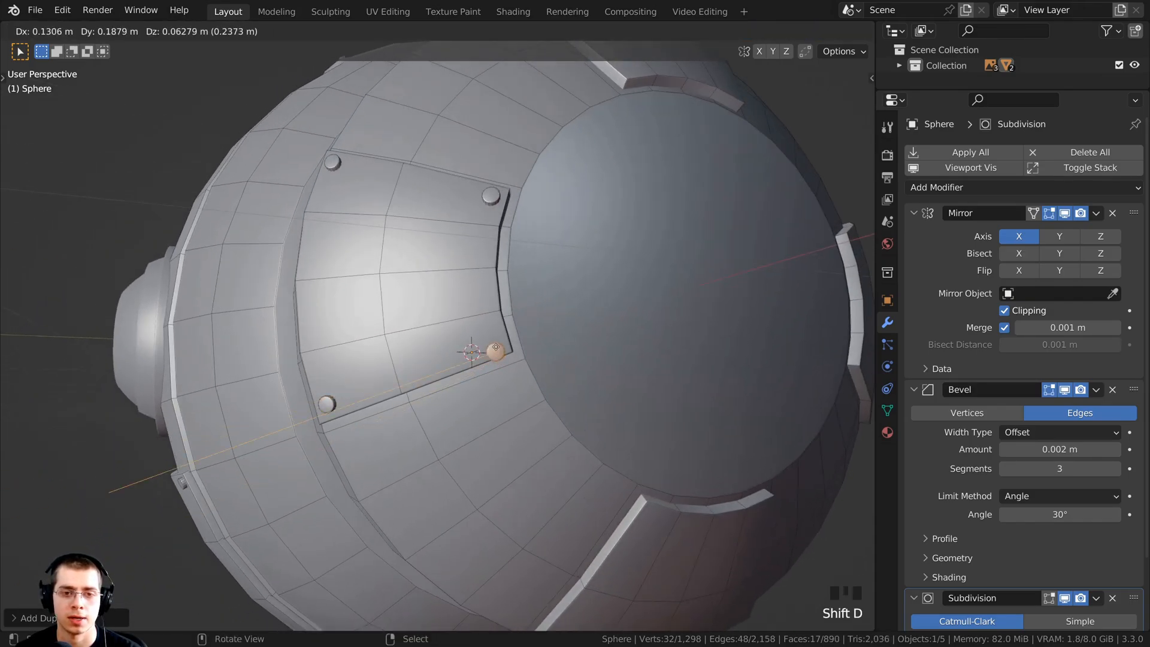
left_click(494, 344)
Duplicate the screw onto all four corners of the side cap's top trapezoidal panel.
scroll(494, 344, "down", 2)
middle_click_drag(495, 344, 348, 444, "shift")
scroll(377, 390, "up", 2)
key("shift+d")
left_click(330, 249)
key("shift+d")
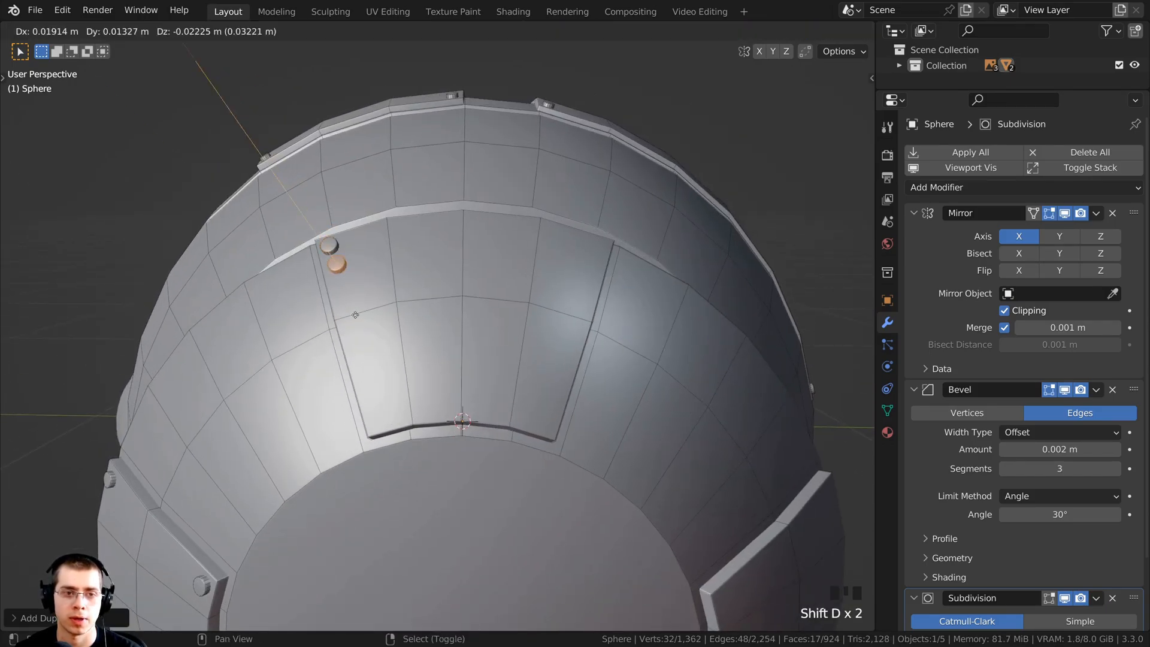
left_click(375, 416)
key("shift+d")
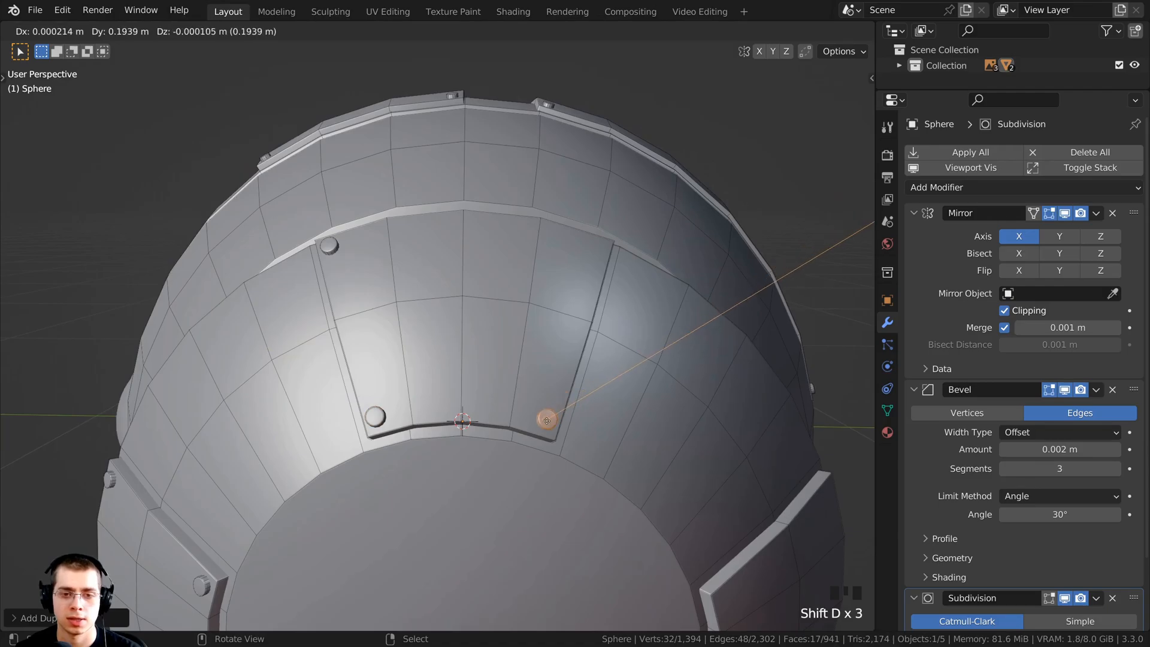
left_click(547, 420)
key("shift+d")
left_click(600, 244)
Duplicate the screw onto the two upper corners of the side cap's rear trapezoidal panel.
scroll(590, 321, "down", 4)
middle_click_drag(590, 321, 533, 225)
middle_click_drag(534, 225, 467, 162, "shift")
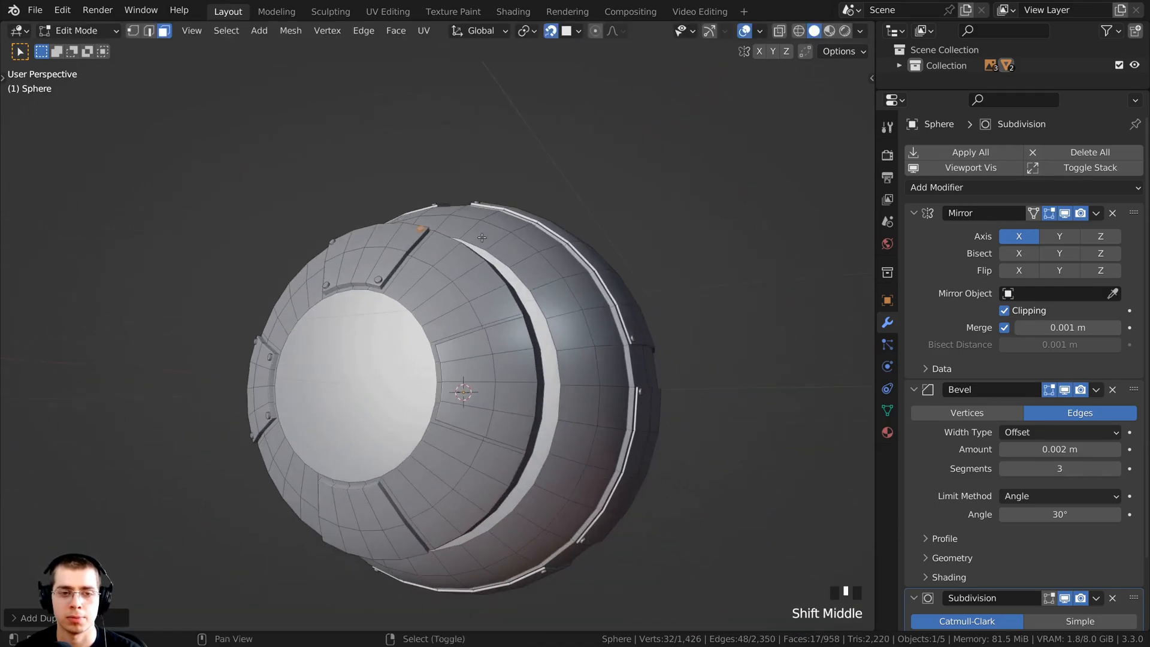
scroll(467, 162, "up", 4)
key("shift+d")
left_click(621, 308)
key("shift+d")
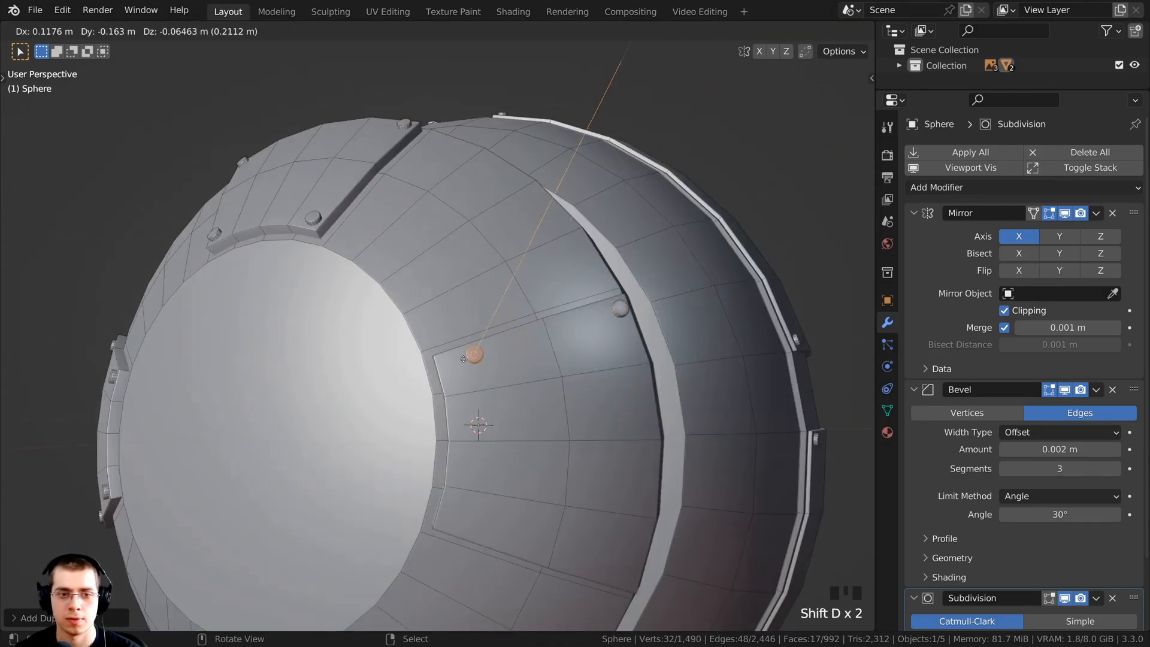
left_click(448, 363)
Place screw copies at the two lower corners of the side cap's rear trapezoidal panel.
middle_click_drag(448, 363, 419, 210, "shift")
key("shift+d")
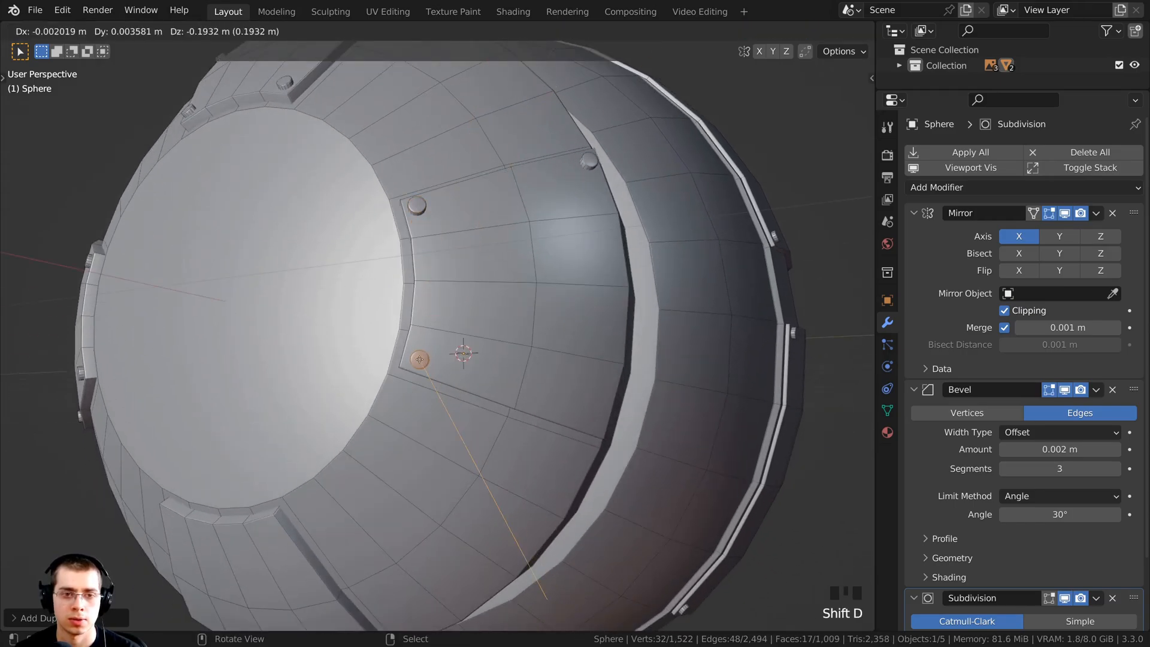
left_click(419, 359)
key("shift+d")
left_click(526, 405)
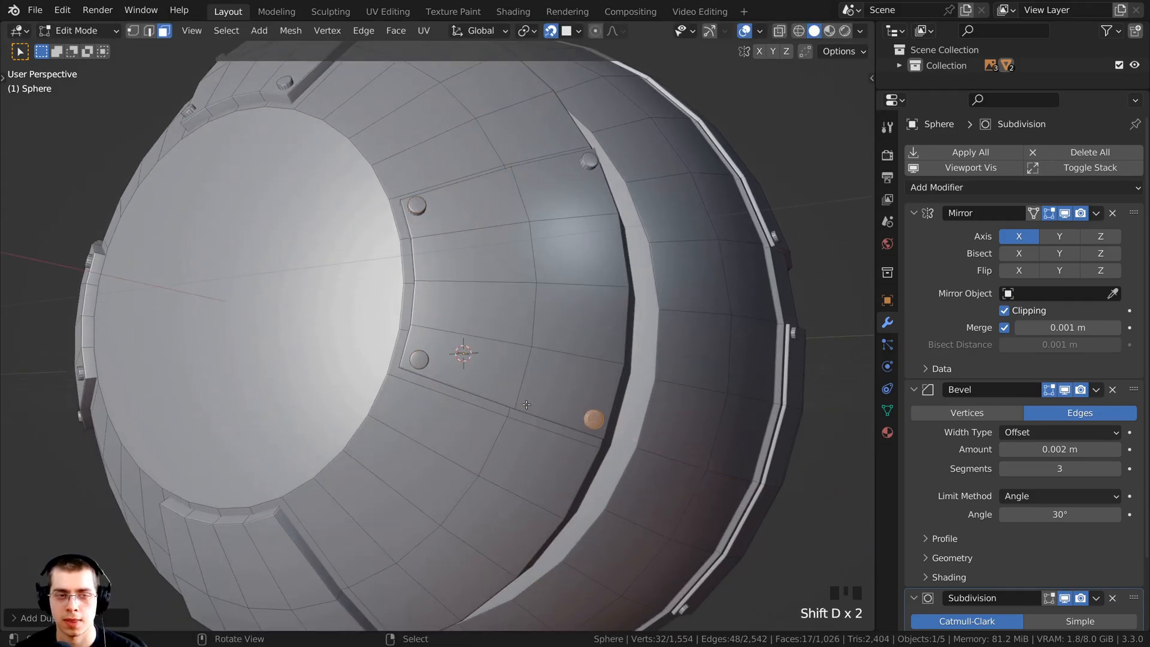
Duplicate the screw onto all four corners of the side cap's bottom trapezoidal panel.
middle_click_drag(526, 404, 569, 300, "shift")
scroll(599, 270, "up", 3)
key("shift+d")
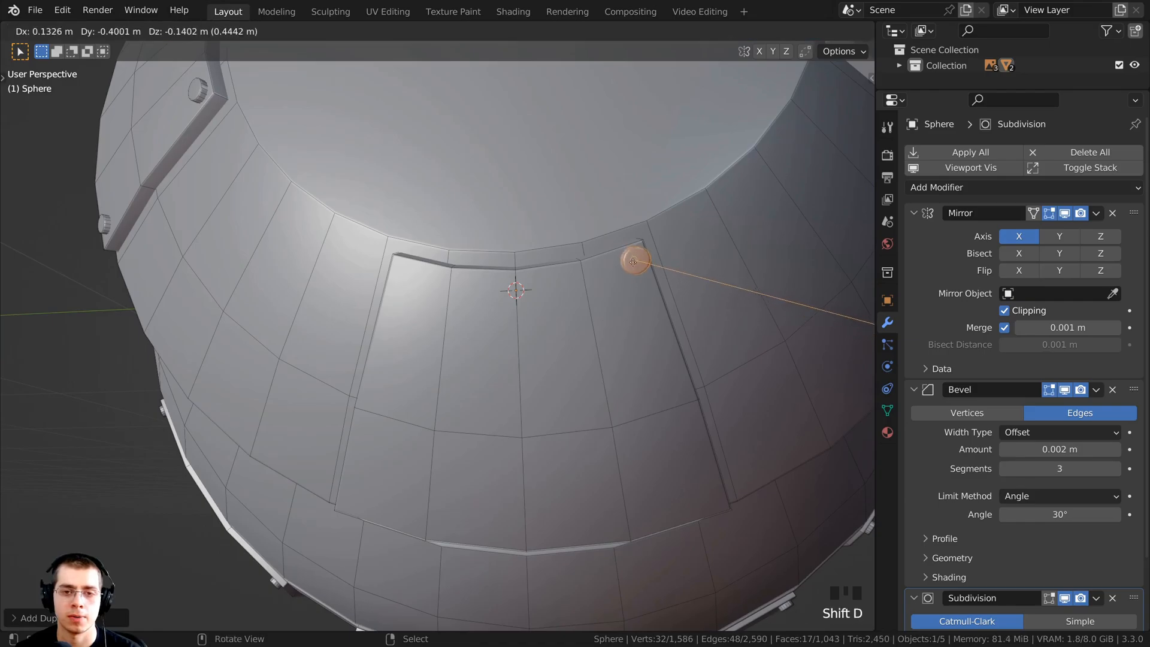
left_click(634, 262)
key("shift+d")
left_click(406, 269)
middle_click_drag(406, 269, 421, 291)
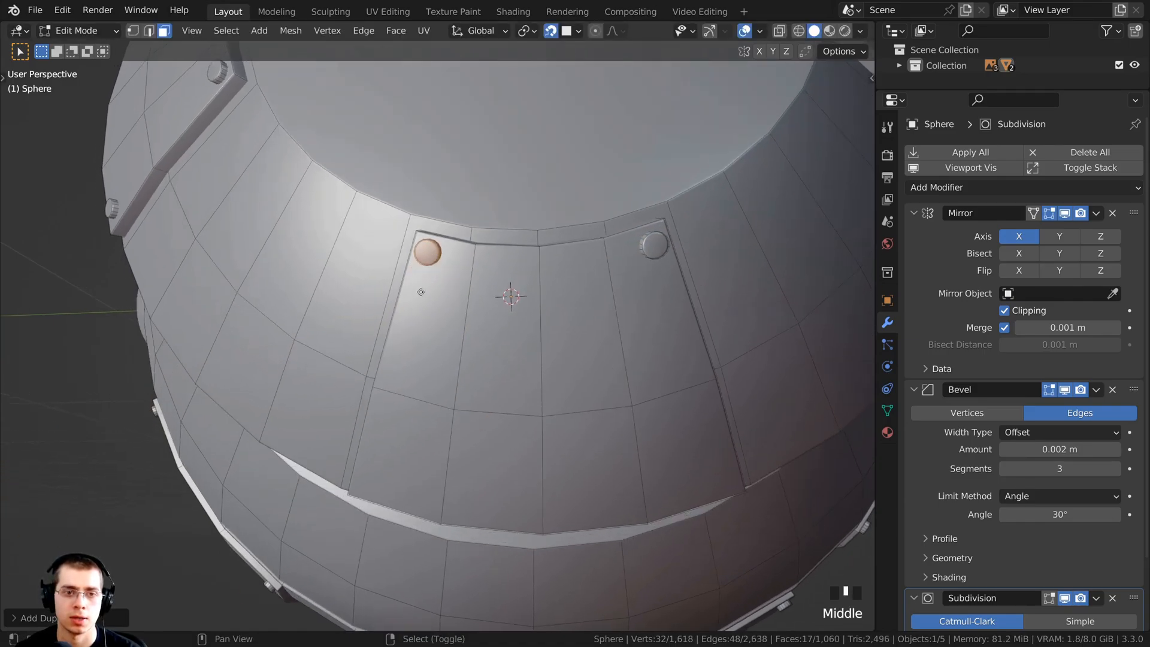
key("shift+d")
left_click(366, 484)
key("shift+d")
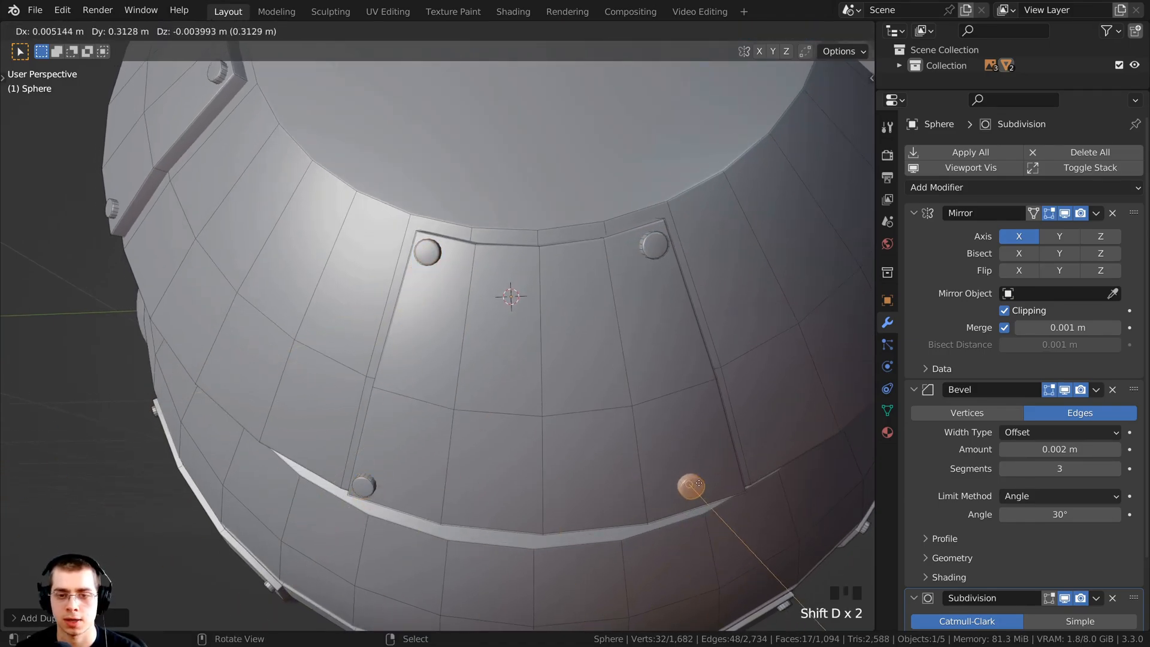
left_click(725, 483)
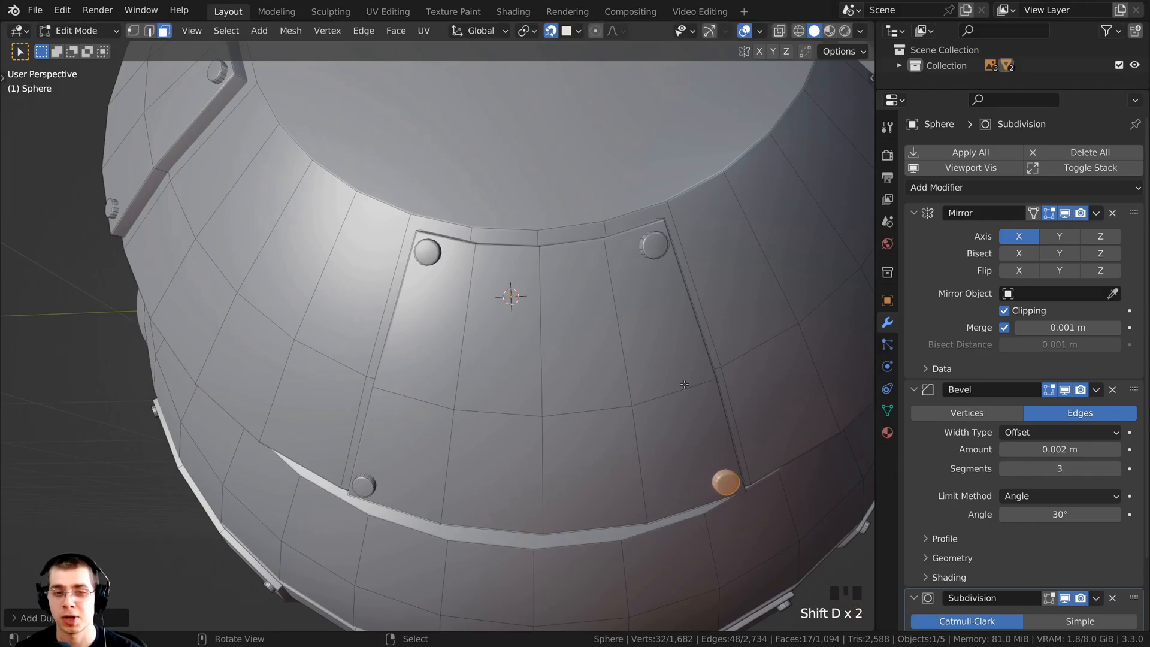
Examine the screw placement on the side cap's panels from several angles.
middle_click_drag(725, 482, 538, 414)
right_click(552, 420)
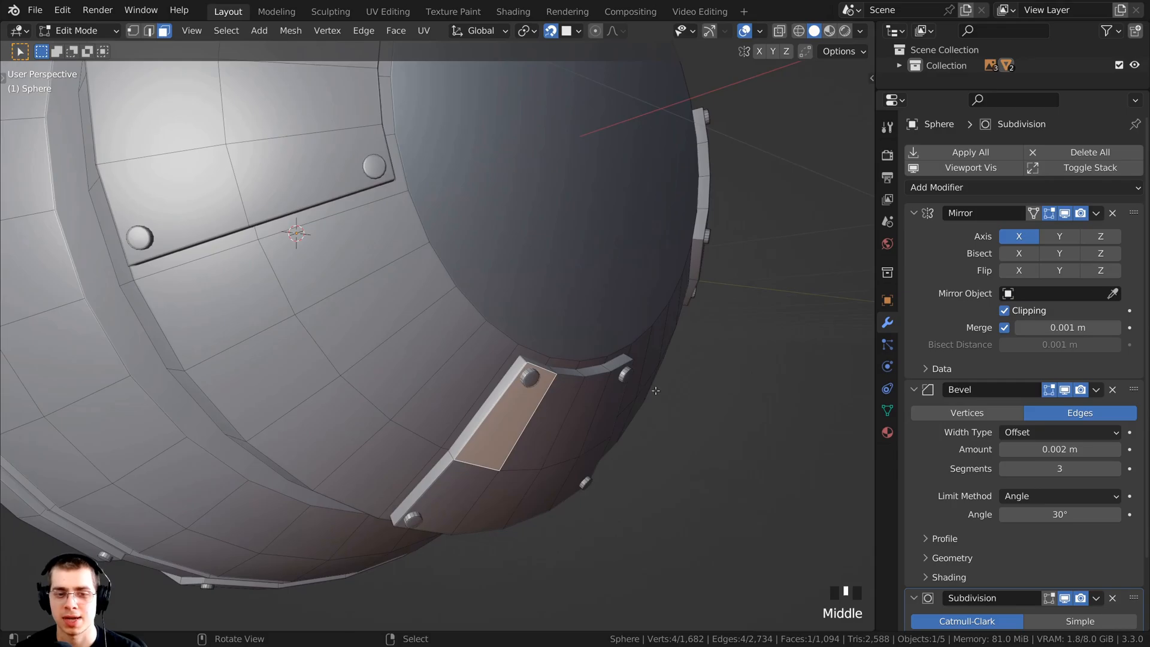
scroll(655, 391, "down", 3)
middle_click_drag(655, 390, 575, 377)
middle_click_drag(575, 377, 529, 399, "shift")
scroll(528, 399, "up", 2)
scroll(528, 400, "down", 2)
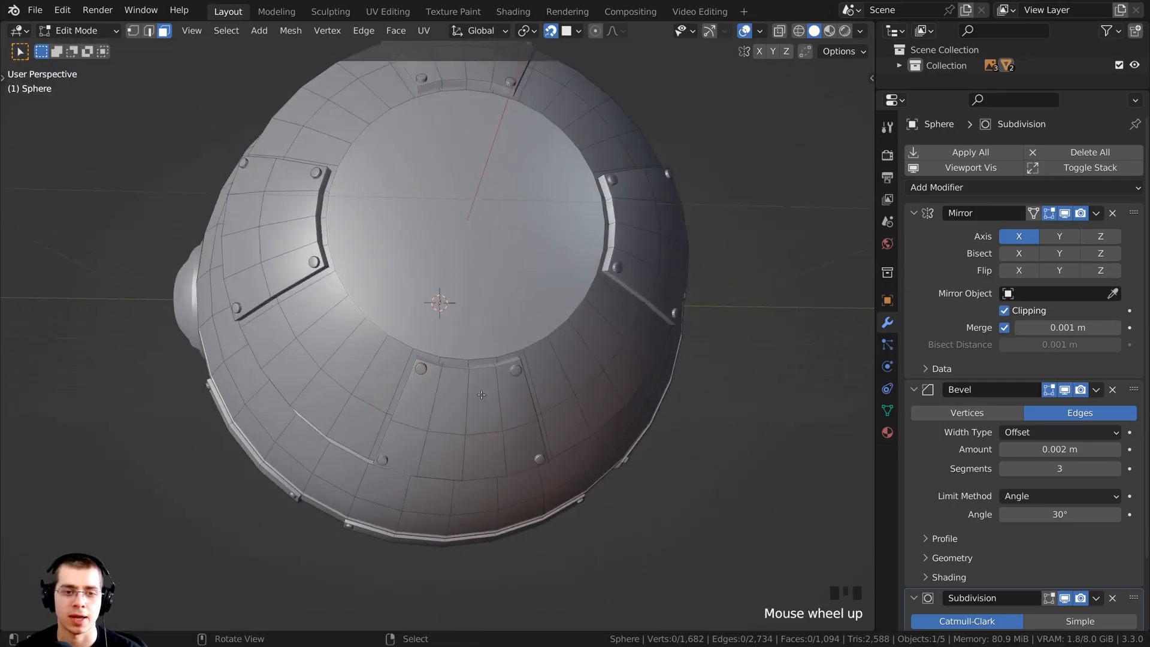
middle_click_drag(481, 395, 483, 345)
scroll(471, 352, "up", 4)
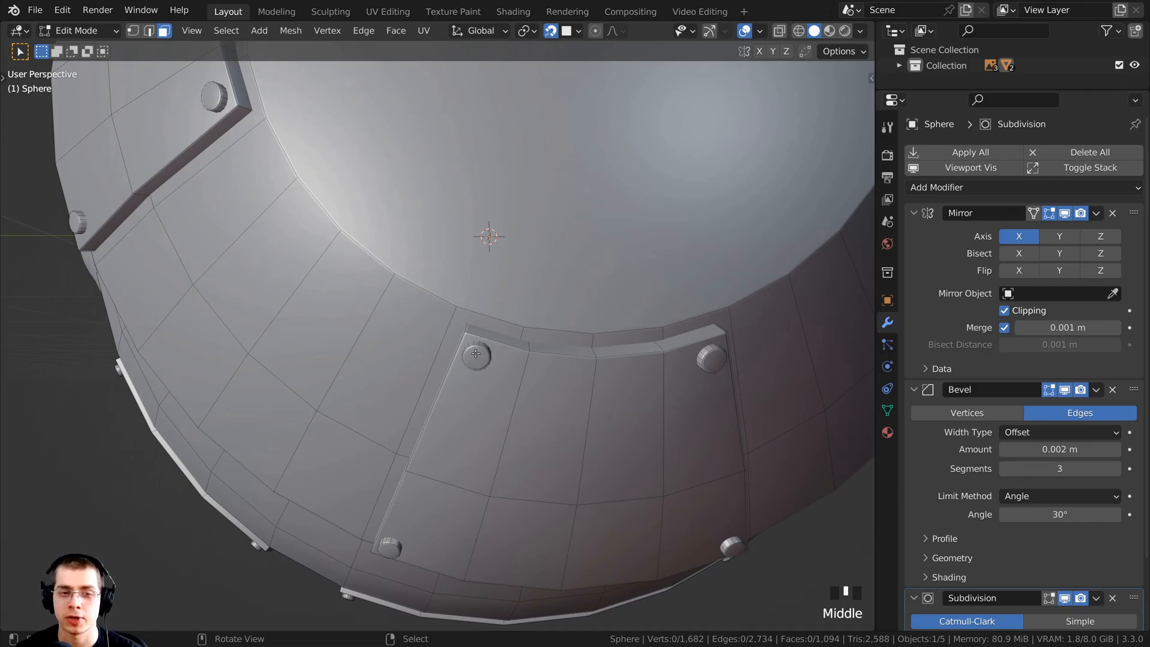
Select the inner front screw of the side cap's bottom panel and duplicate it onto the upper rim of the eye ring.
key("l")
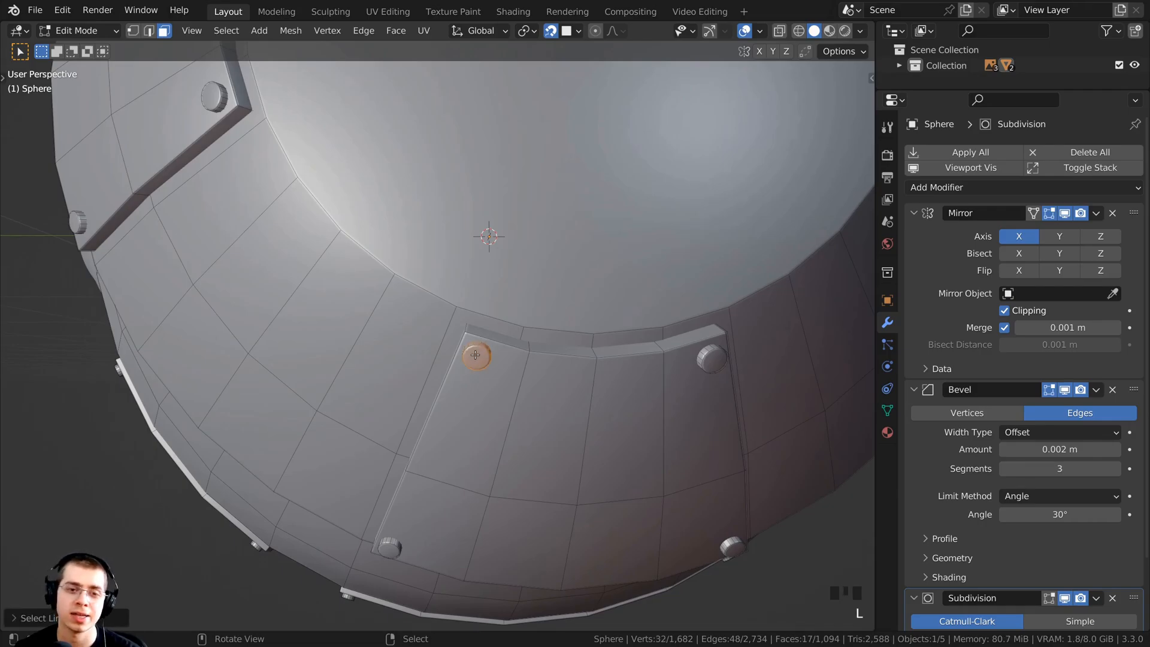
scroll(475, 356, "down", 3)
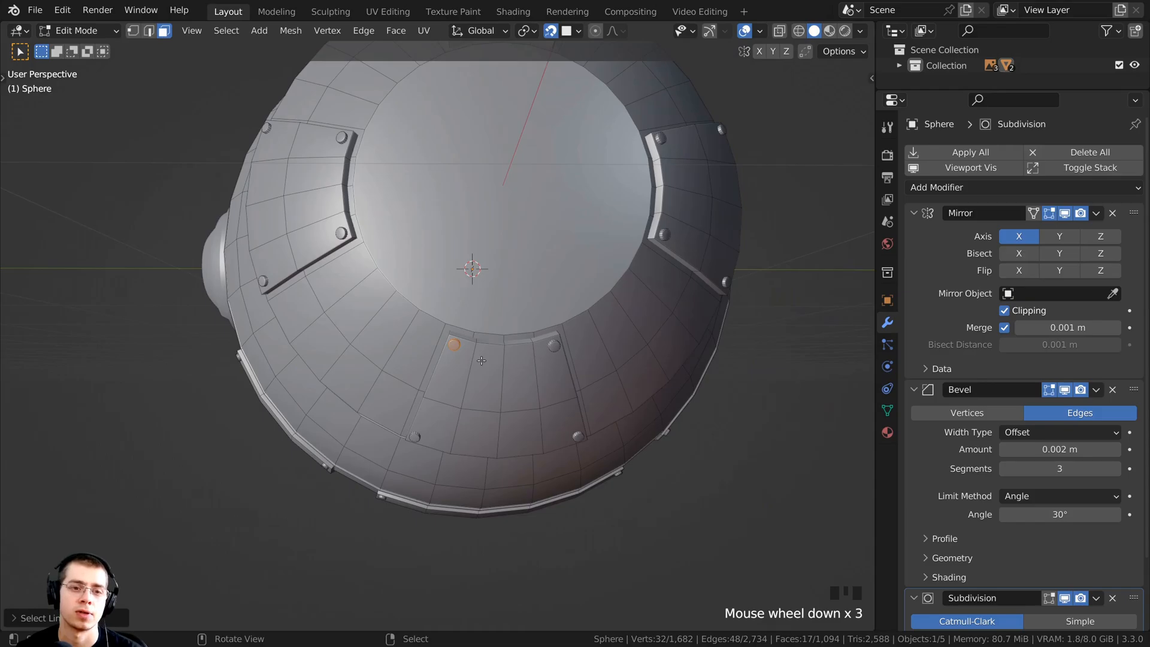
middle_click_drag(481, 361, 575, 336)
middle_click_drag(575, 336, 479, 300, "shift")
middle_click_drag(359, 228, 407, 204)
scroll(380, 176, "up", 2)
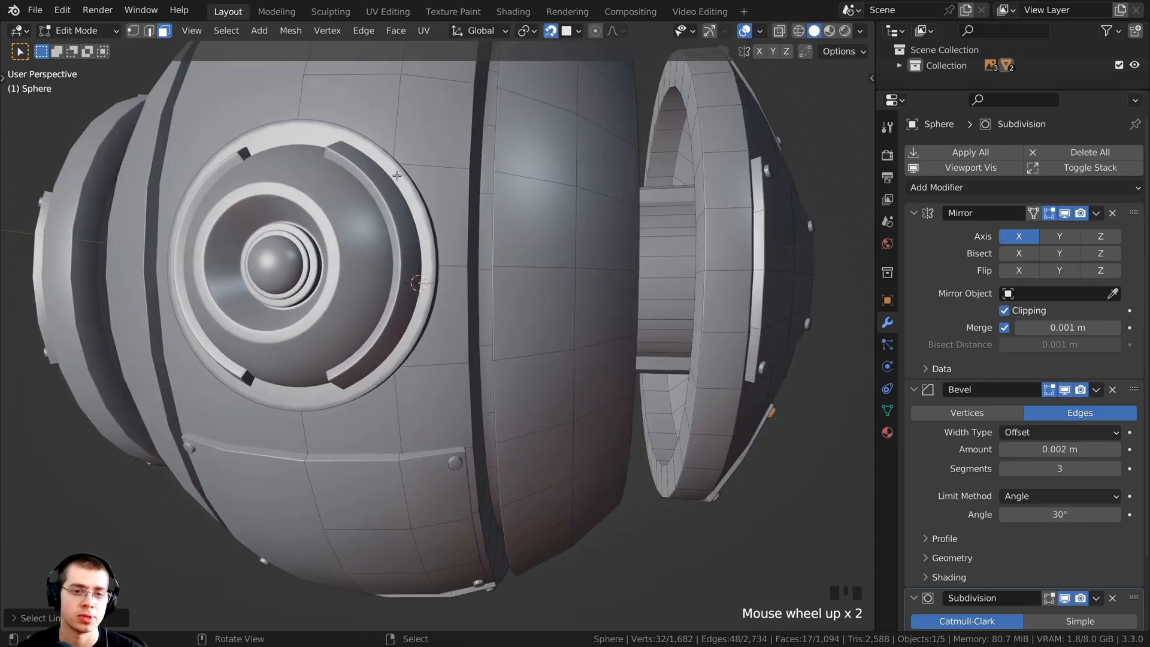
middle_click_drag(614, 345, 738, 443, "shift")
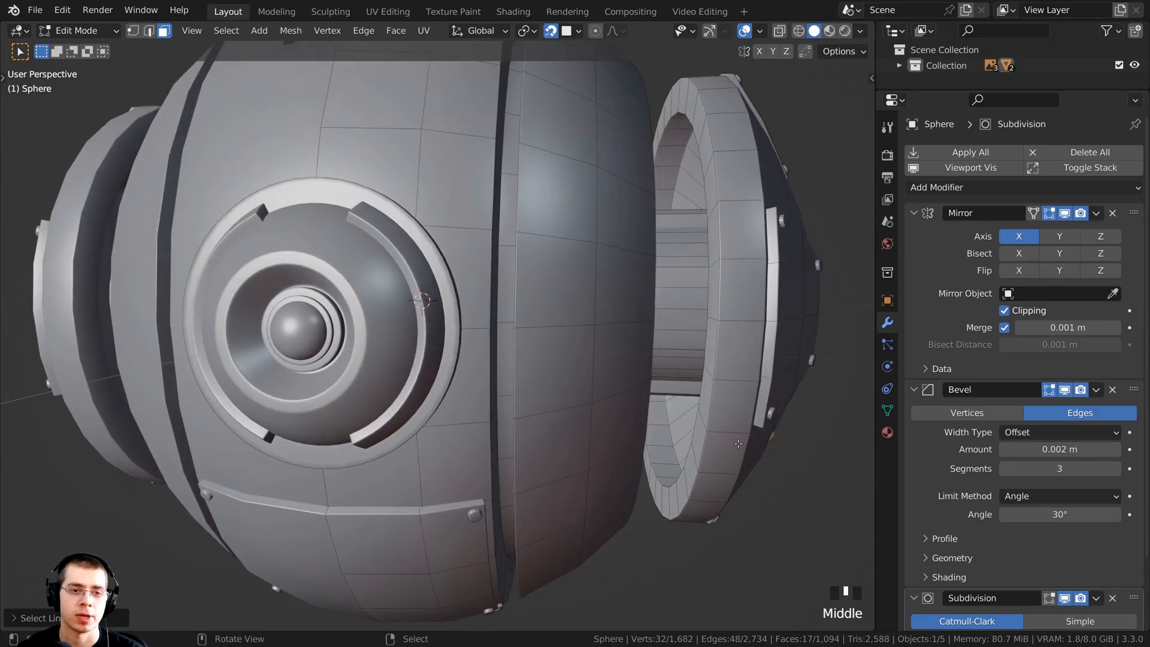
key("shift+d")
left_click(318, 195)
Move the new screw along the eye ring to sit just above the end of the raised curved segment.
middle_click_drag(318, 195, 395, 210, "shift")
scroll(434, 218, "up", 2)
scroll(396, 209, "up", 2)
key("g")
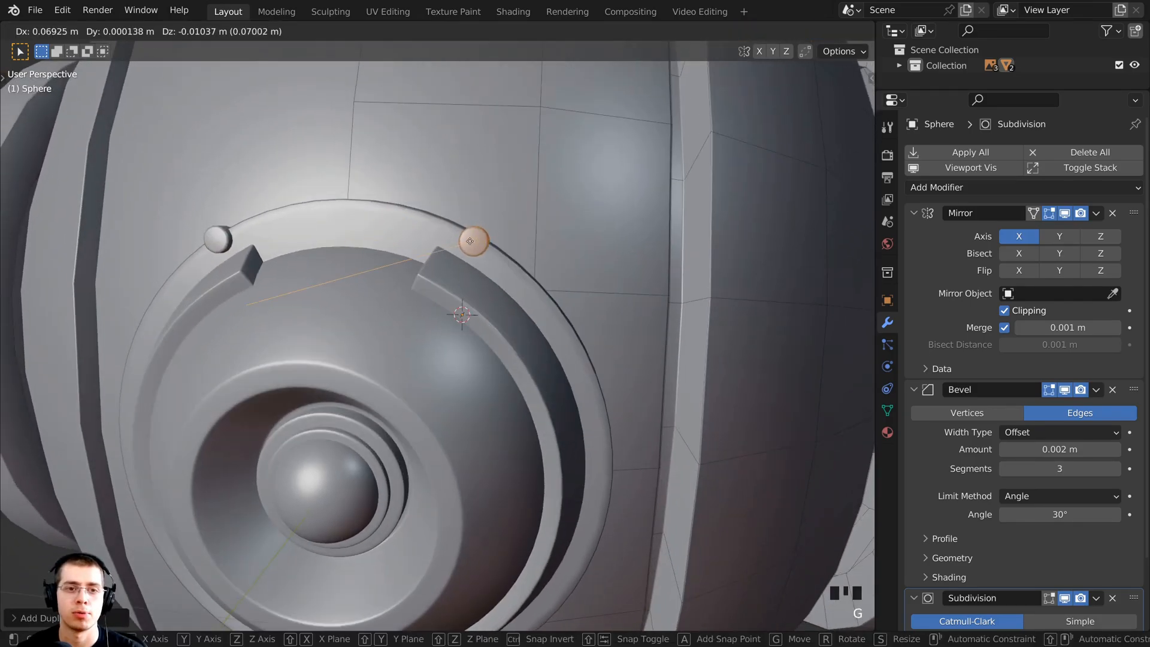
left_click(467, 251)
middle_click_drag(467, 250, 423, 250)
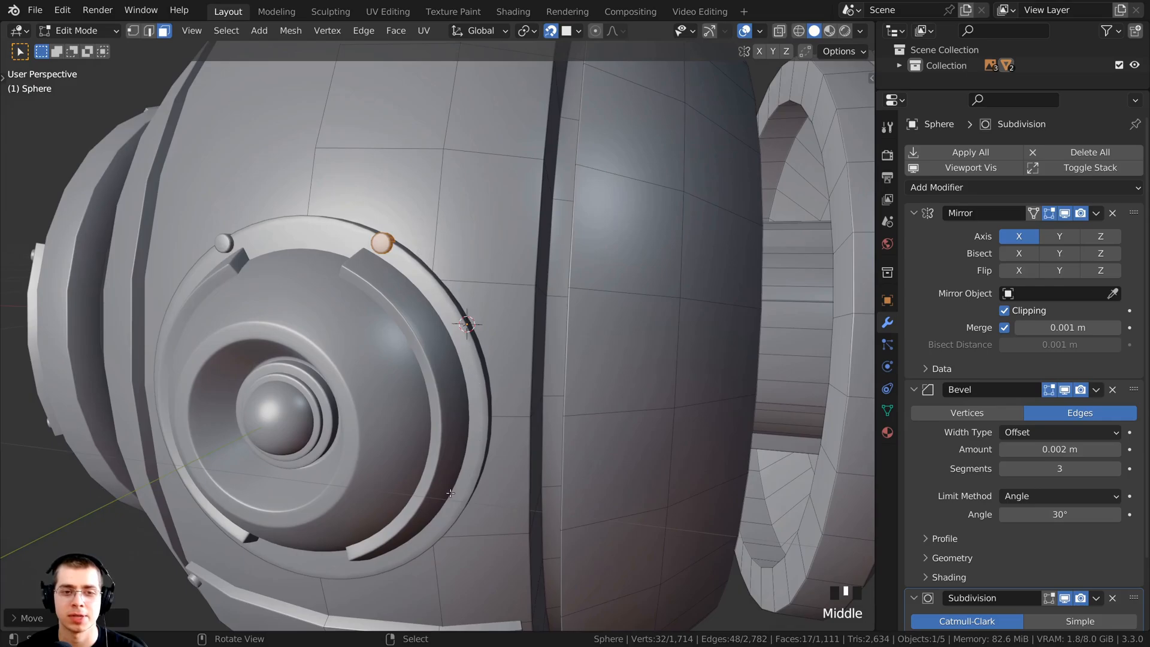
middle_click_drag(454, 322, 449, 308)
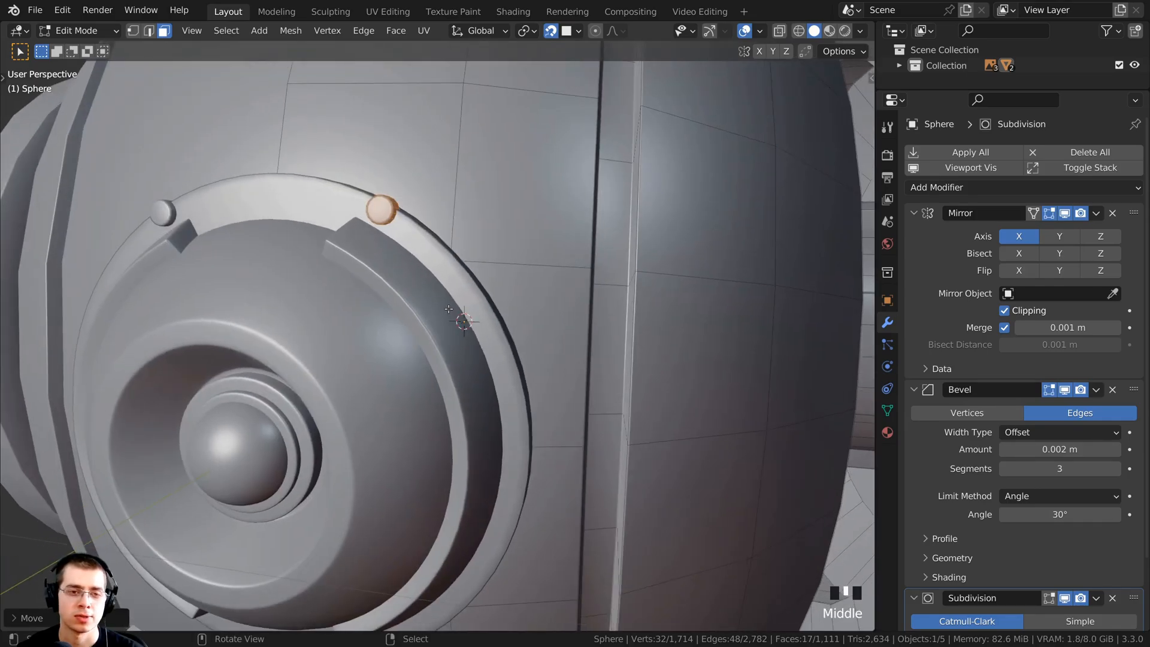
Switch to Object Mode and select the eye object.
key("Tab")
key("Tab")
key("Tab")
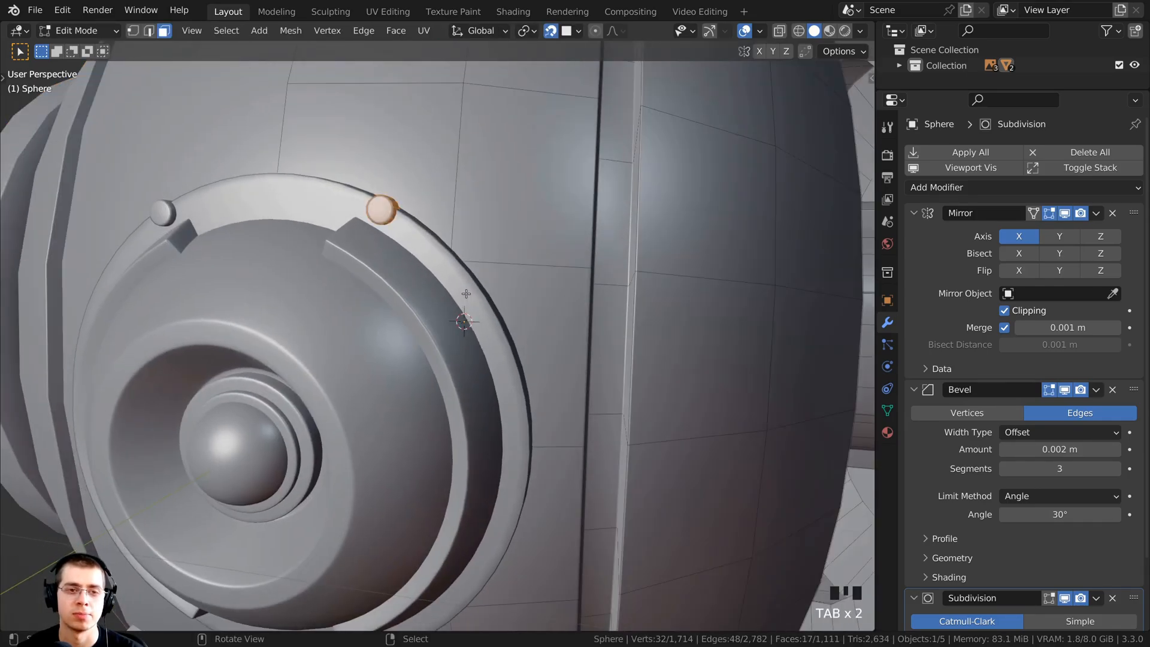
right_click(311, 261)
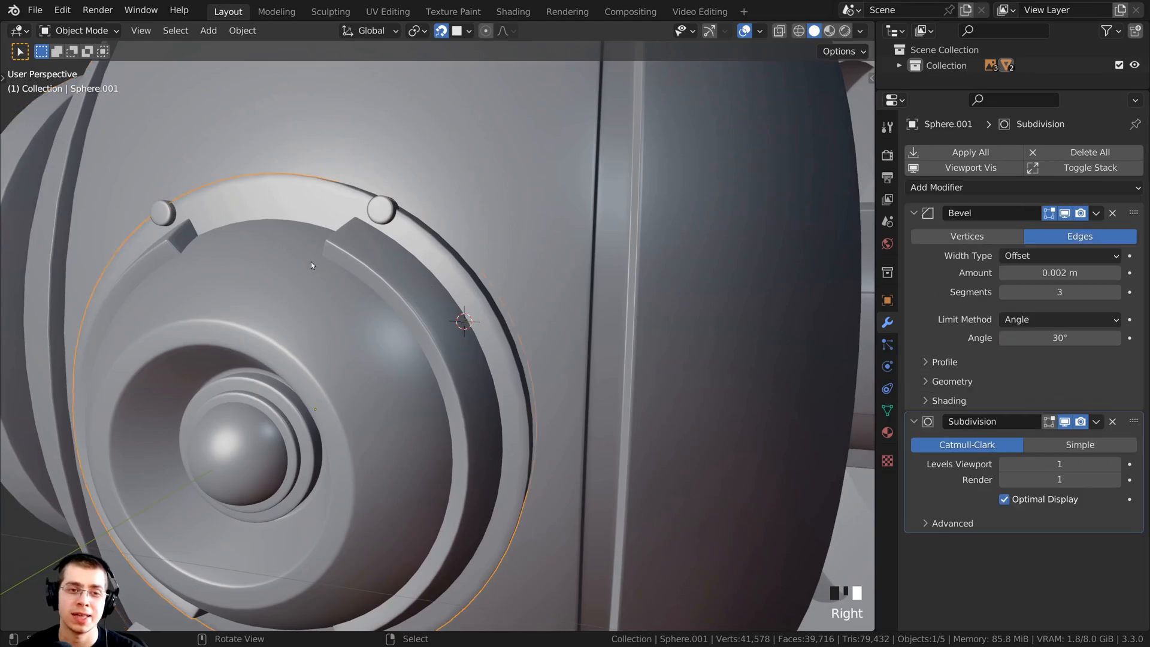
middle_click_drag(311, 261, 304, 286)
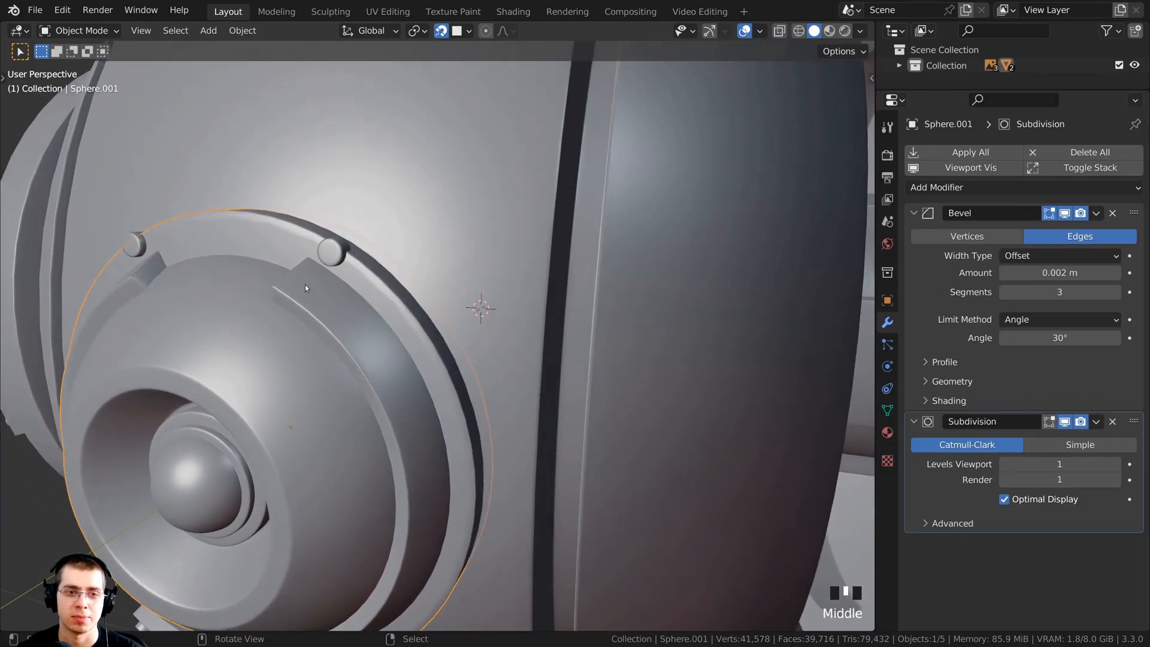
With snapping off, scale the outer face loop of the eye ring up by about 1.04 and return to Object Mode.
key("Tab")
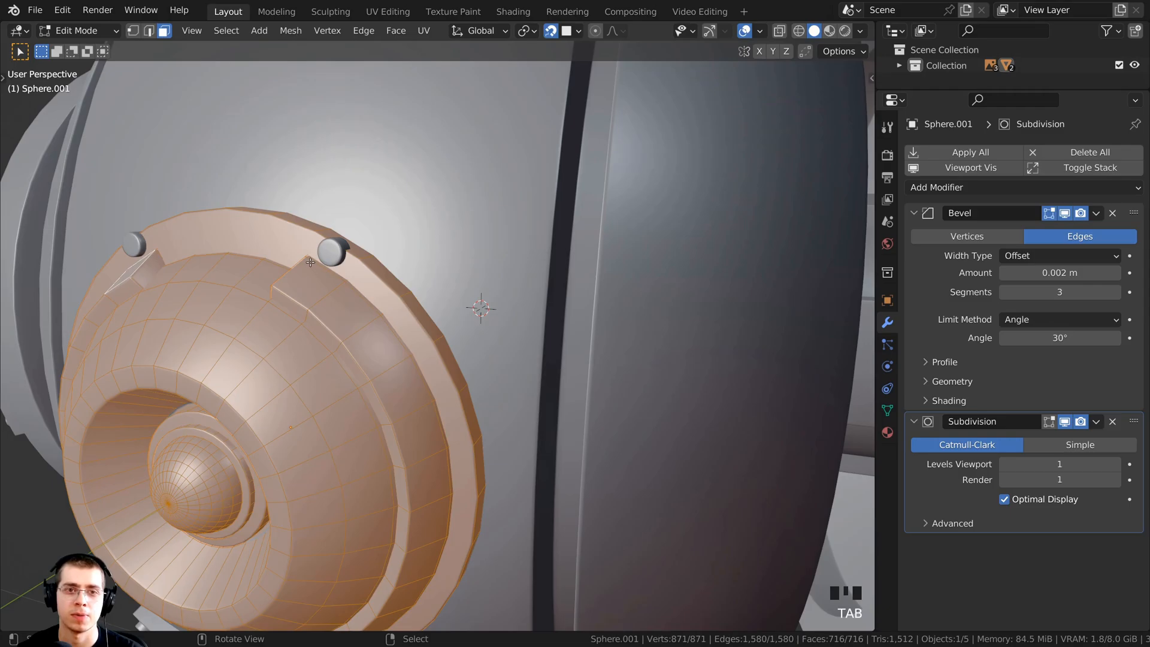
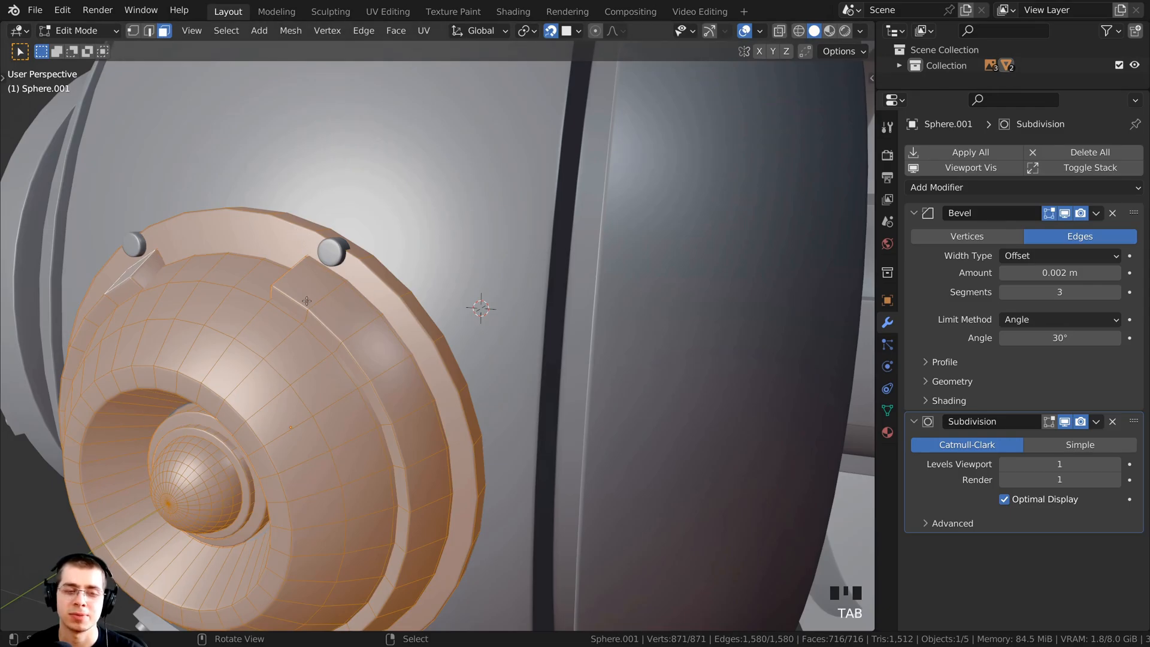
left_click(549, 34)
middle_click_drag(508, 285, 350, 308)
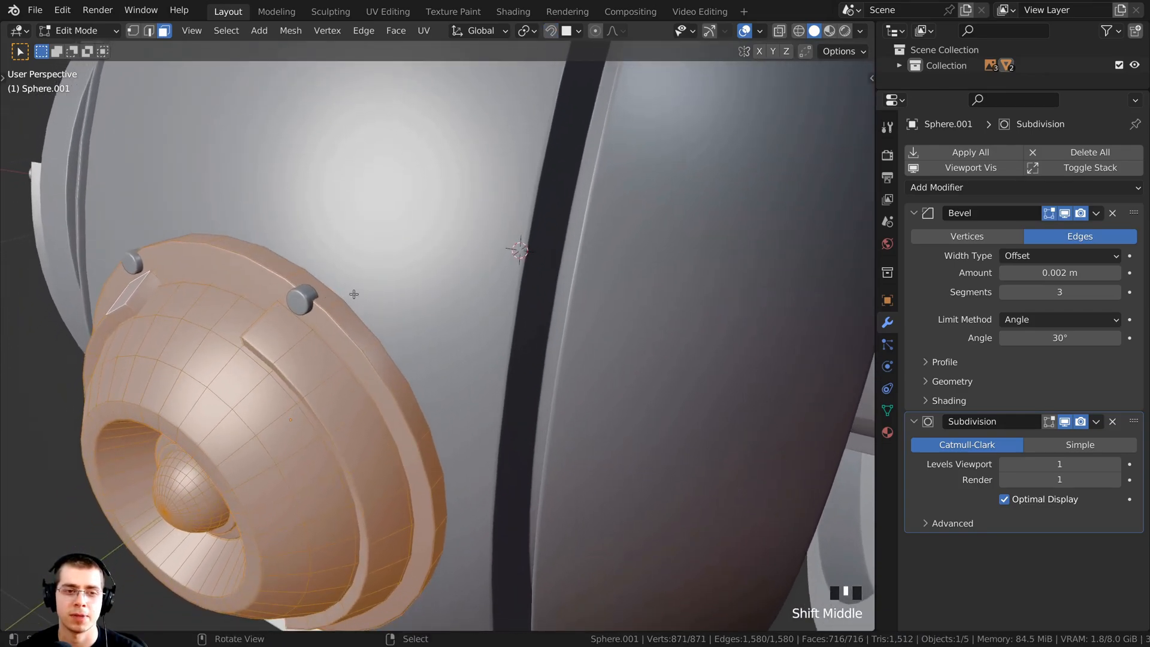
scroll(325, 261, "up", 1)
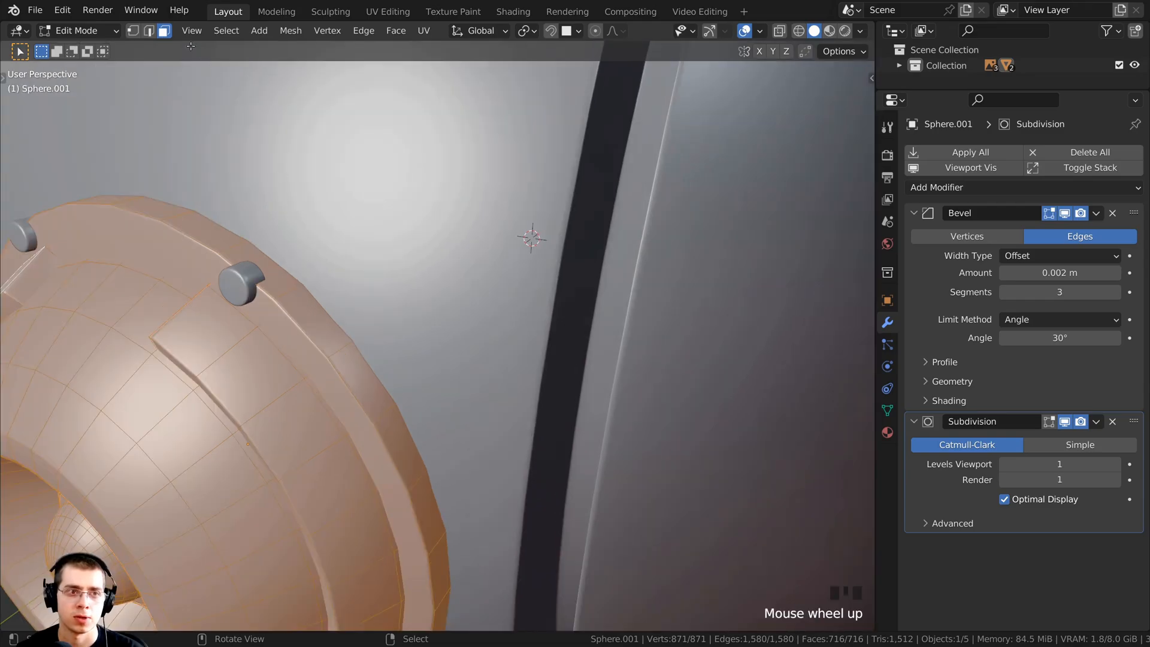
right_click(259, 266, "alt")
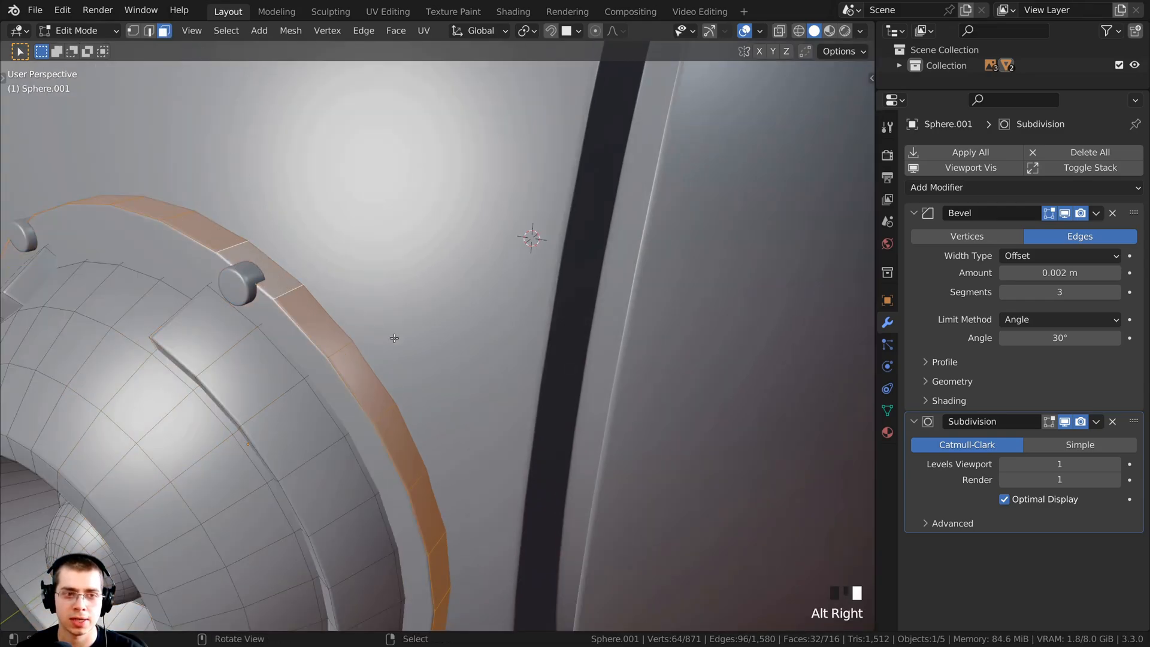
middle_click_drag(310, 297, 514, 304)
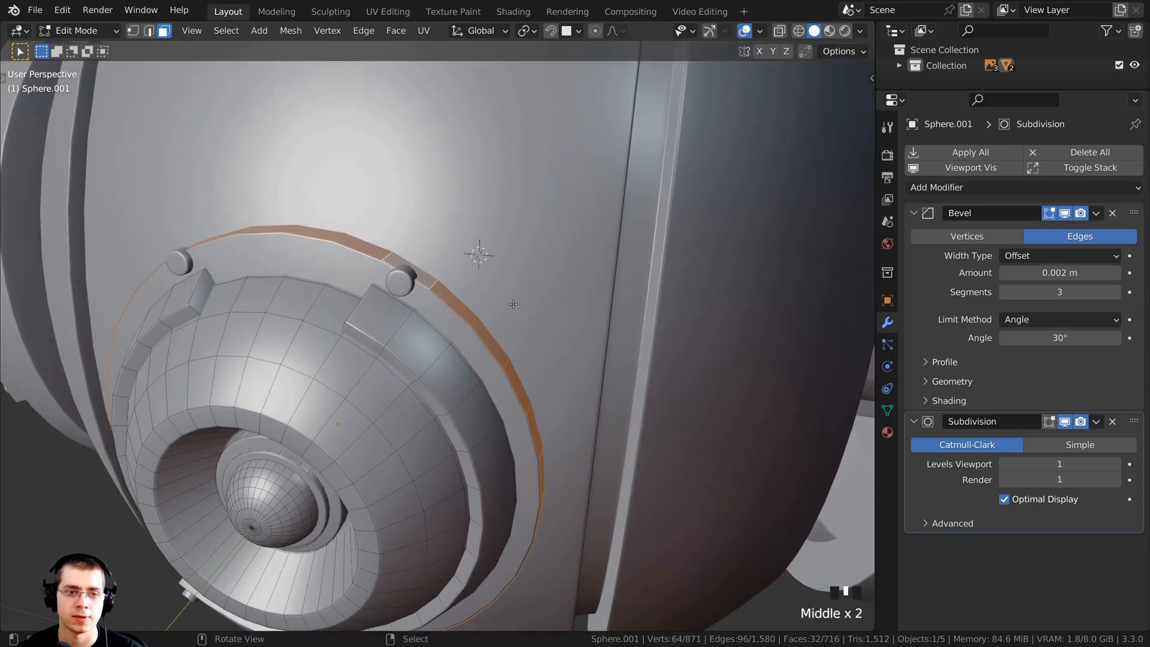
key("s")
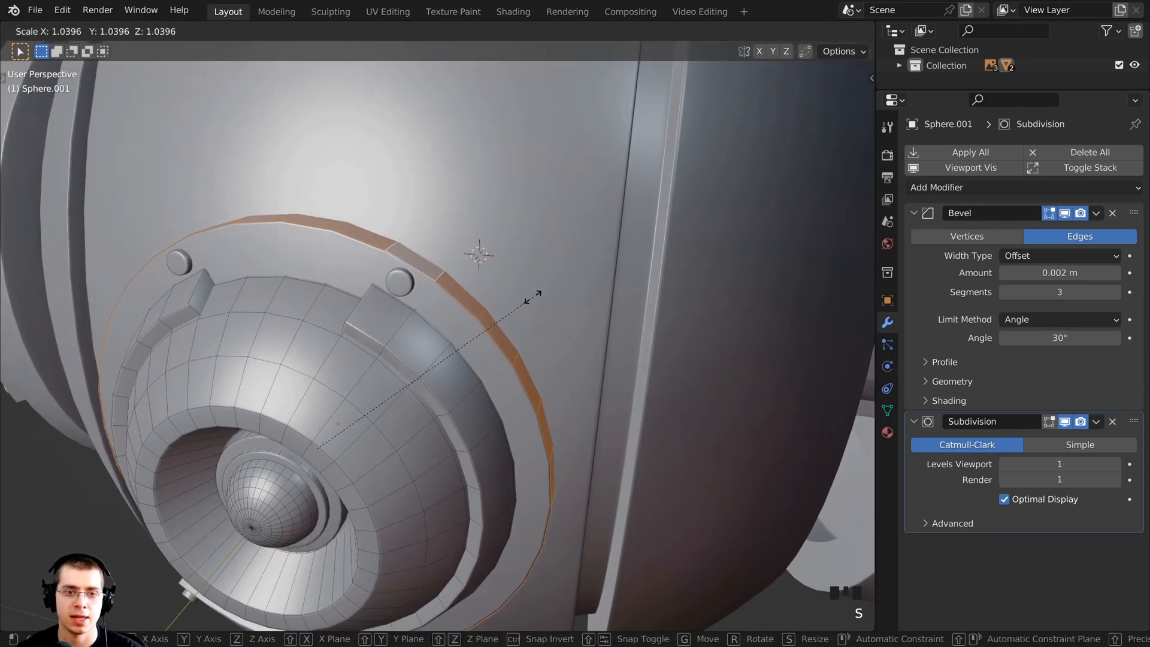
left_click(535, 295)
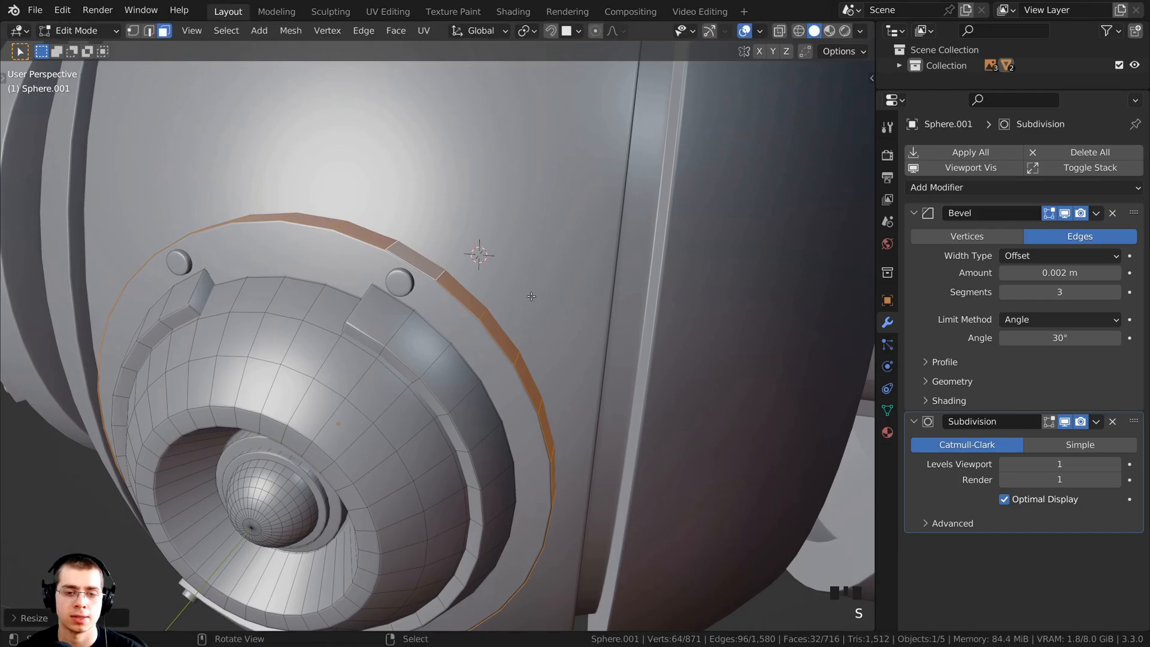
middle_click_drag(535, 295, 484, 318)
key("Tab")
scroll(458, 291, "up", 2)
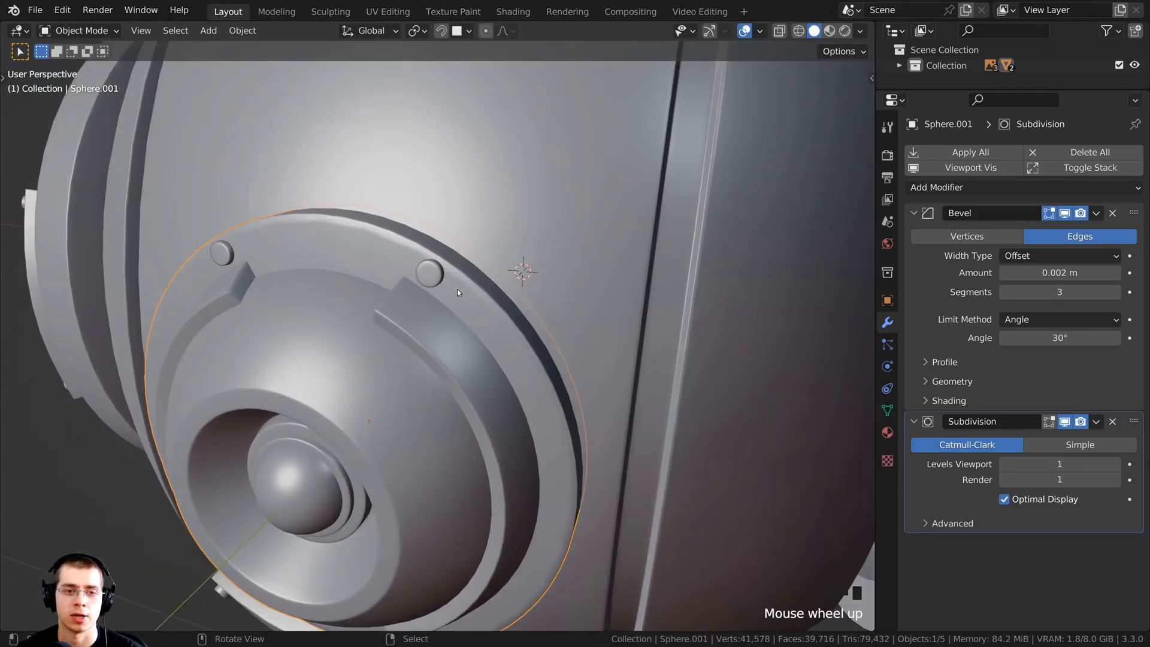
Open the head mesh for editing in the front view with snapping turned back on.
left_click(431, 278)
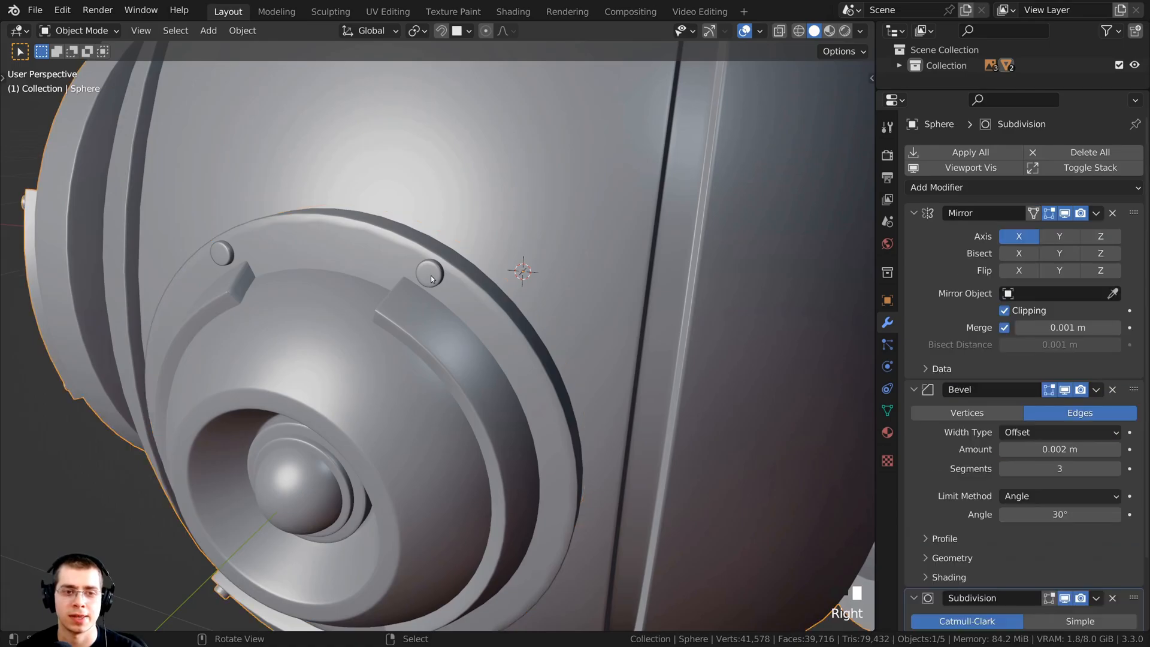
scroll(476, 251, "down", 3)
scroll(482, 275, "up", 3)
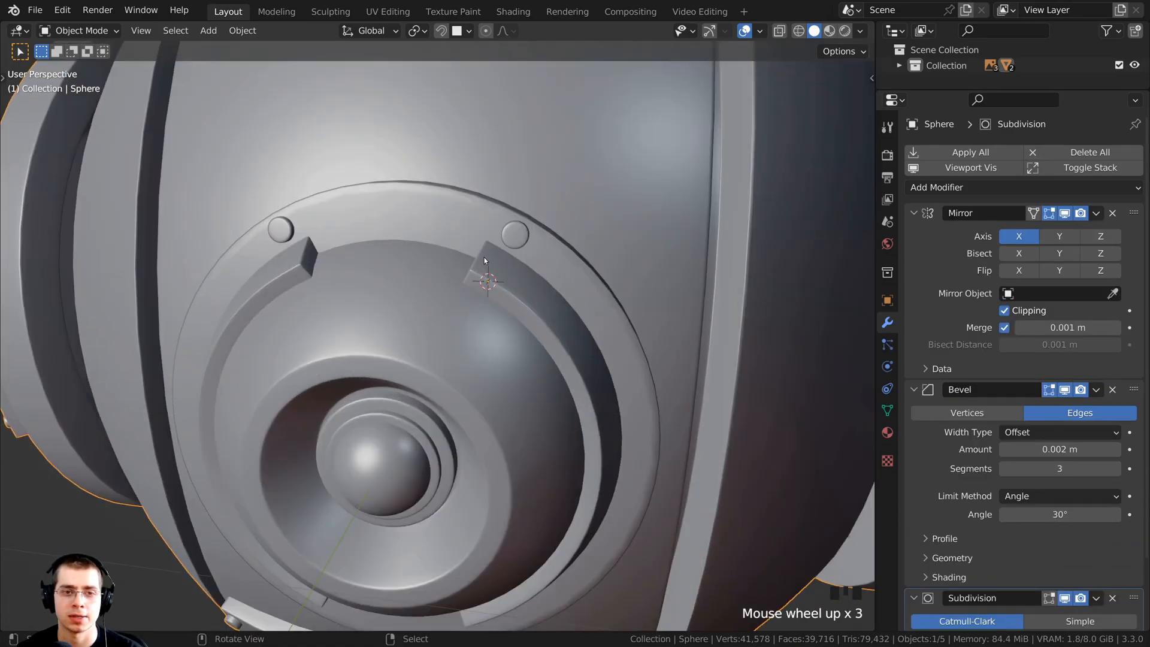
key("Tab")
scroll(500, 232, "up", 1)
scroll(504, 231, "down", 1)
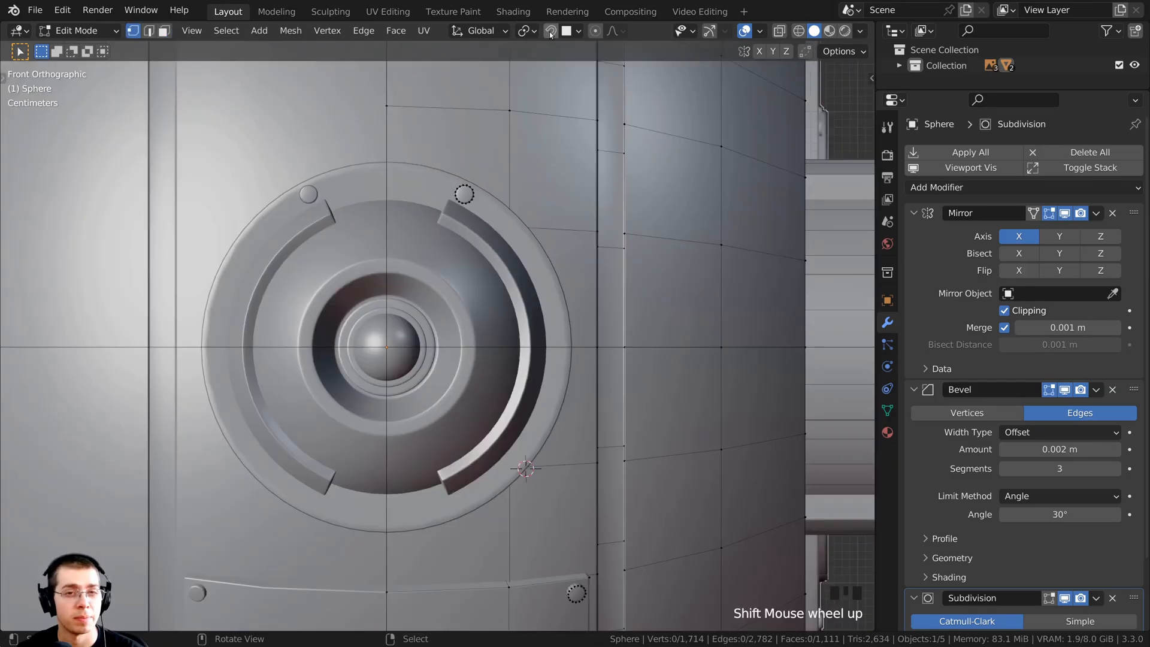
left_click(550, 31)
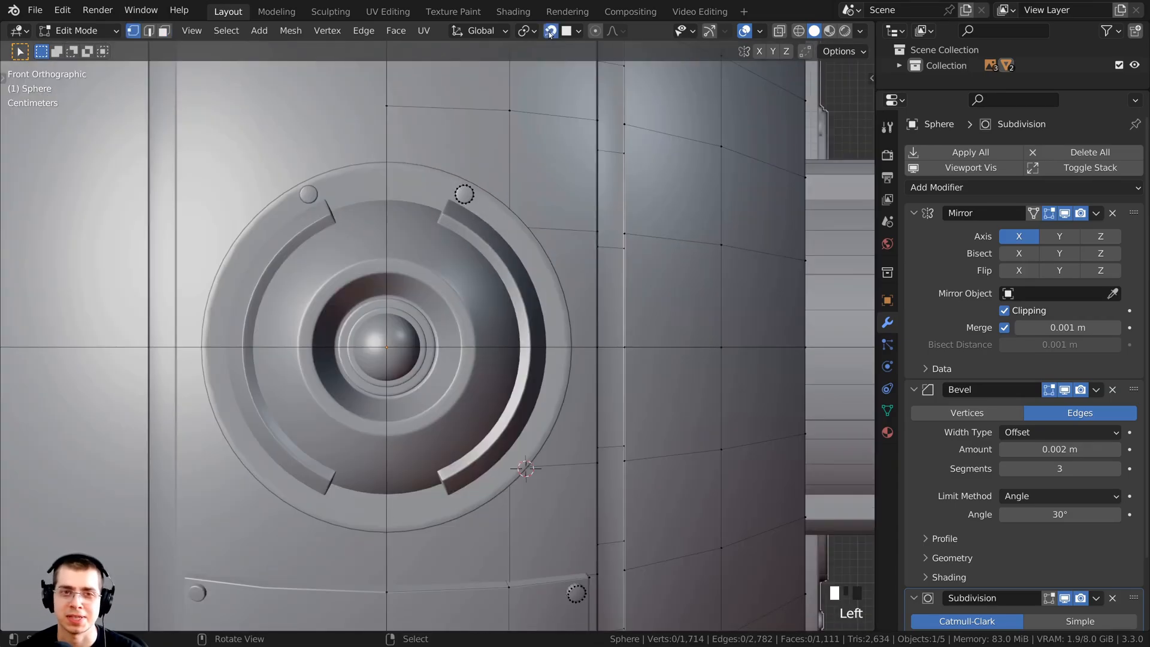
Select the screw on the eye ring's upper rim and duplicate it straight down to the ring's lower rim.
scroll(555, 412, "up", 2)
middle_click_drag(462, 129, 463, 188, "shift")
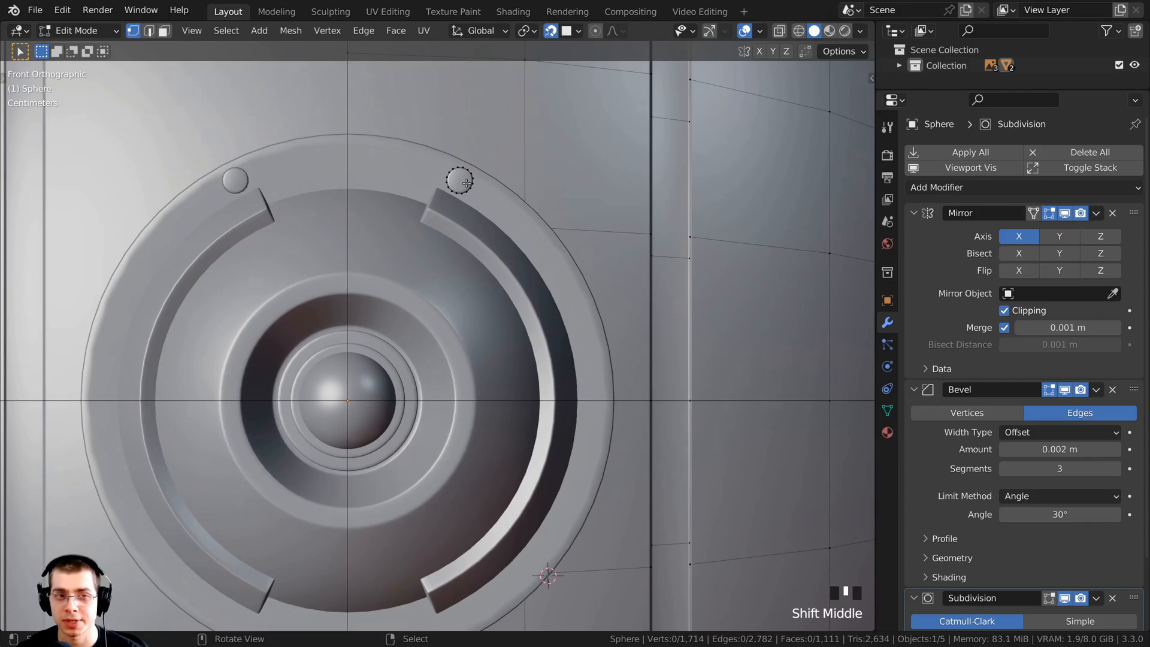
key("l")
middle_click_drag(534, 245, 527, 193, "shift")
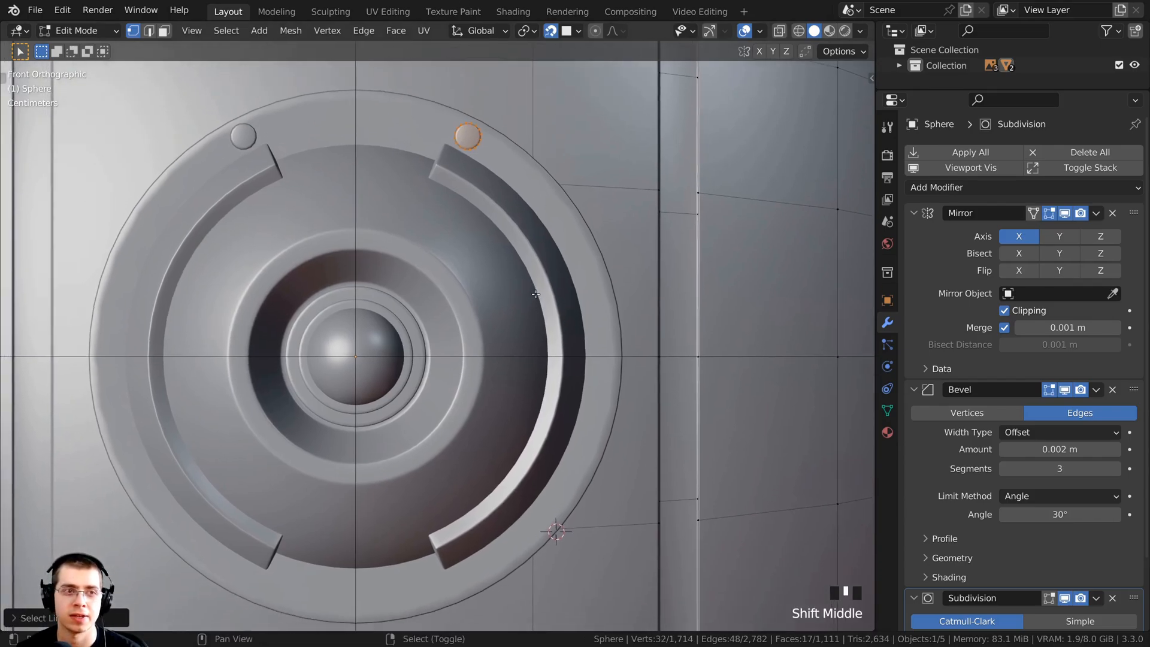
middle_click_drag(479, 162, 472, 144, "shift")
key("shift+d")
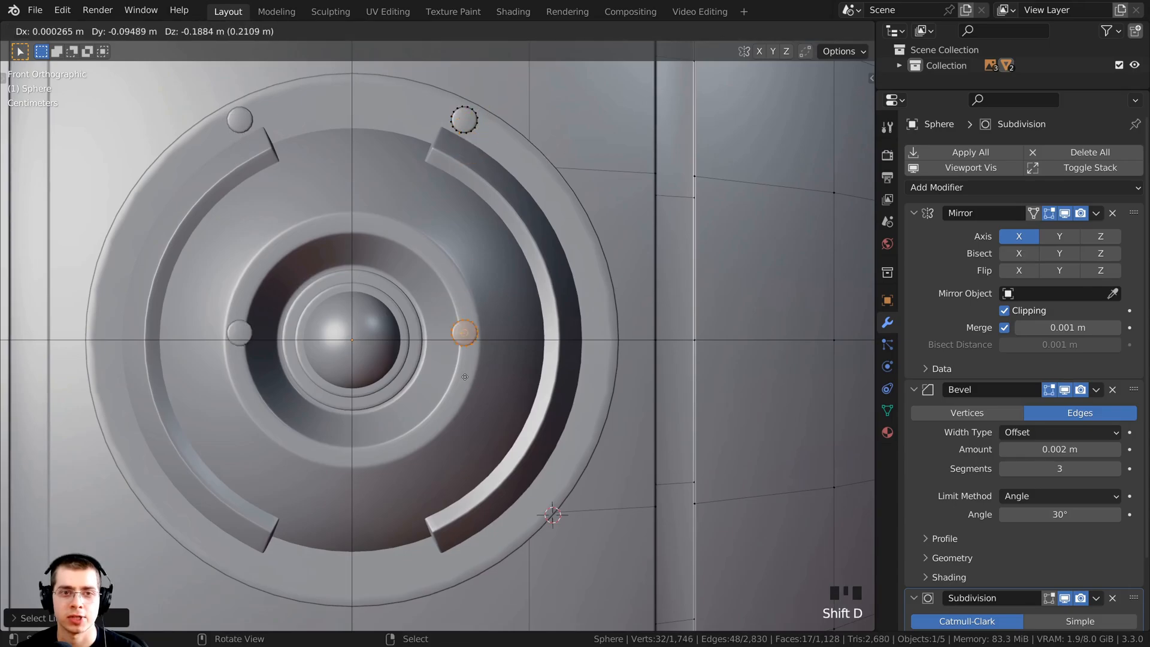
left_click(462, 563)
Place three more screw copies along the eye ring's side, at mid-height and evenly above and below it, and save the file.
key("shift+d")
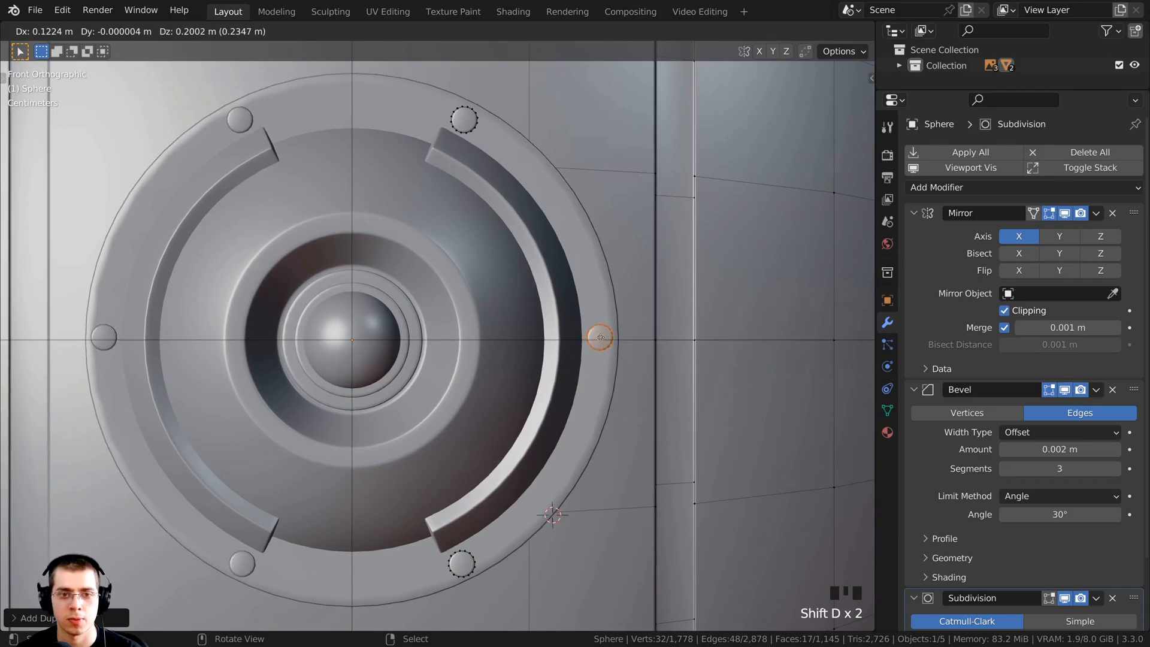
left_click(599, 337)
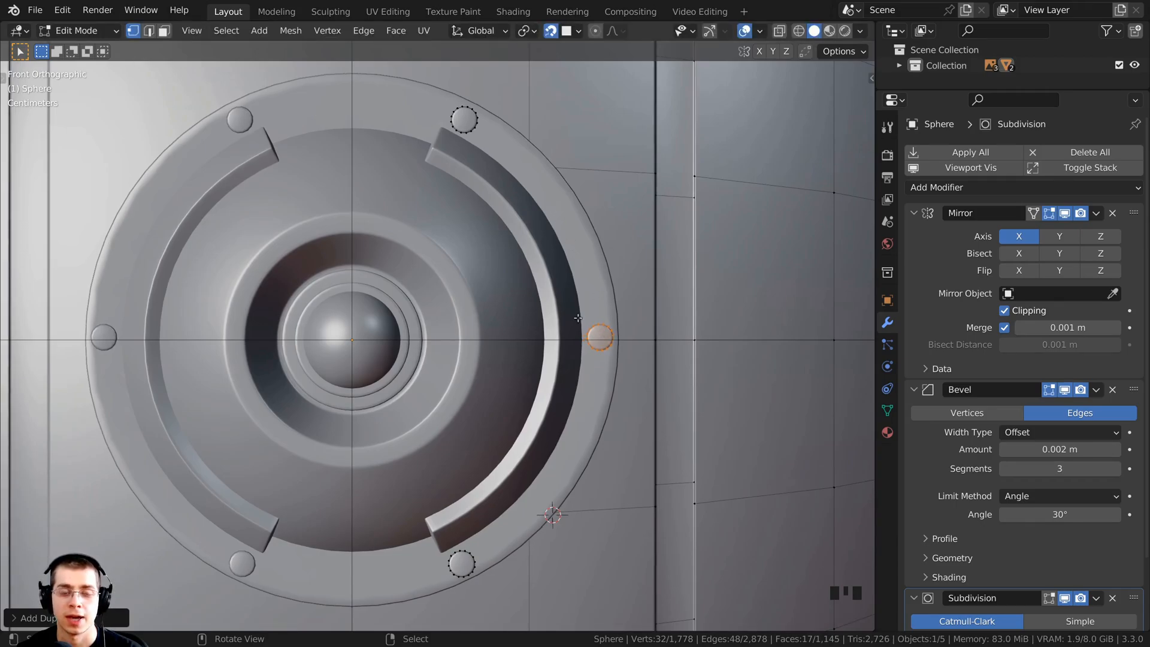
key("shift+d")
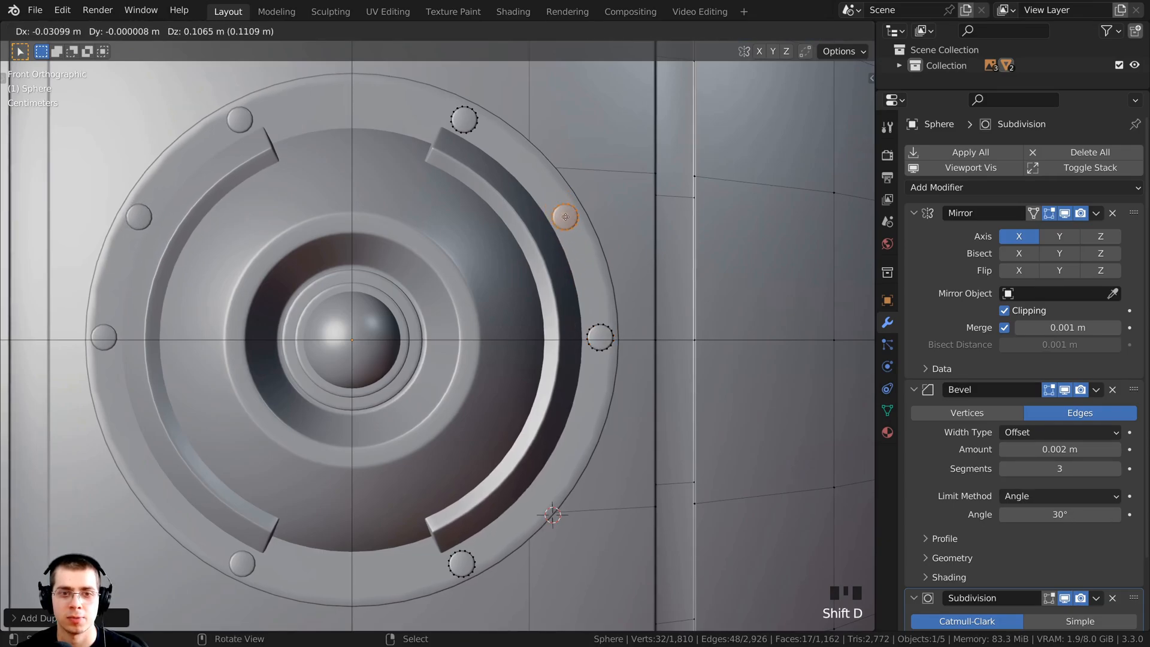
left_click(566, 217)
key("shift+d")
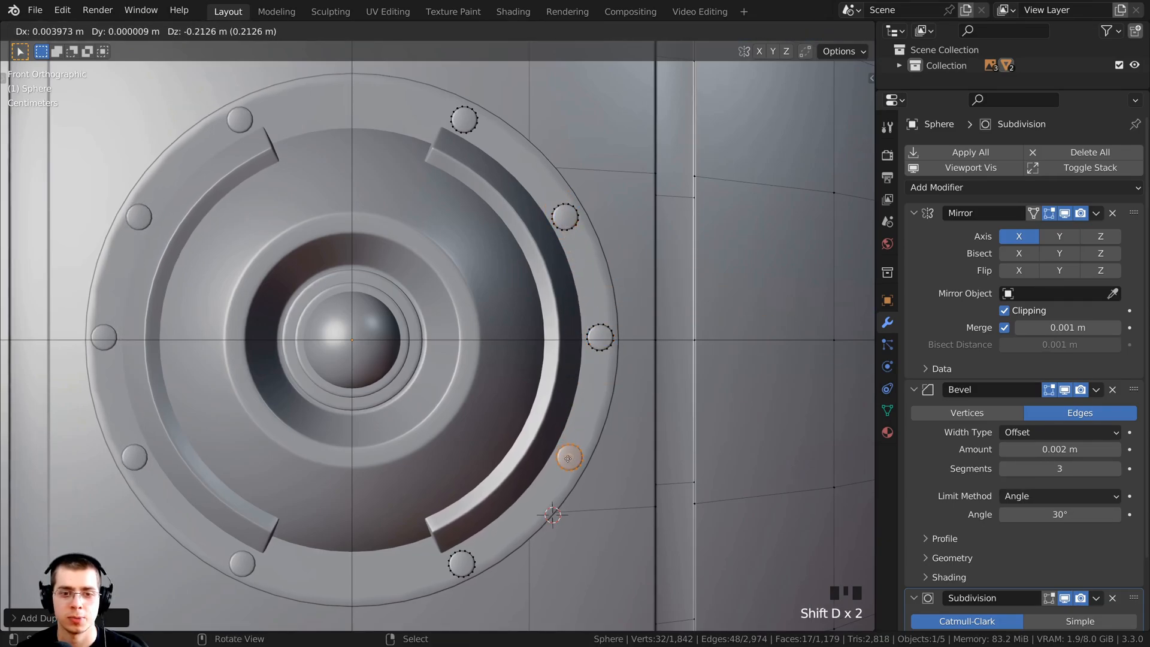
left_click(566, 467)
scroll(566, 468, "down", 4)
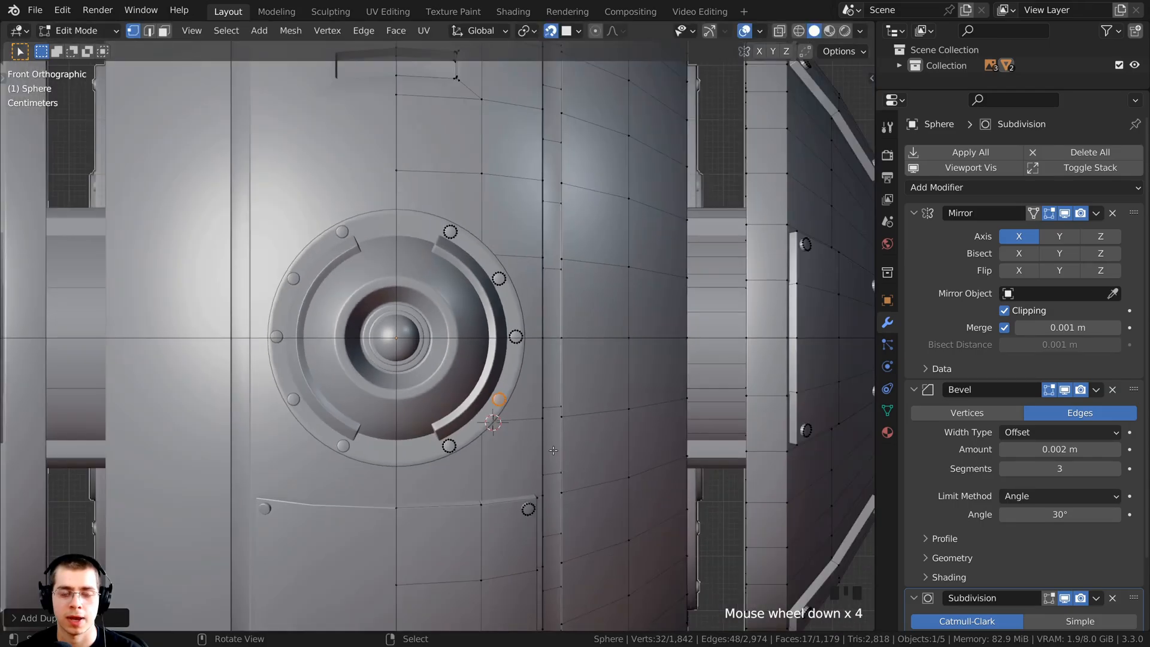
middle_click_drag(566, 467, 463, 414)
key("ctrl+s")
Duplicate the screw onto the front of the head's outer band, one copy at its inner edge and one at its outer edge.
middle_click_drag(462, 414, 560, 383, "shift")
scroll(560, 383, "up", 3)
middle_click_drag(560, 383, 592, 363, "shift")
scroll(591, 363, "up", 1)
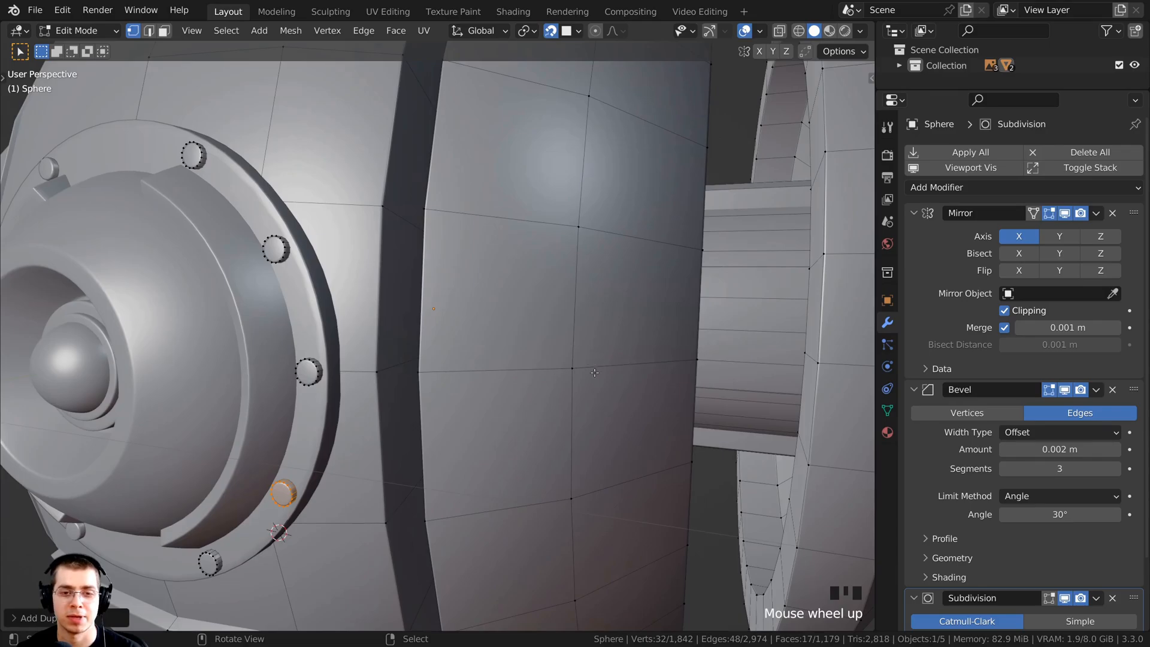
scroll(579, 368, "down", 3)
scroll(579, 368, "up", 3)
key("shift+d")
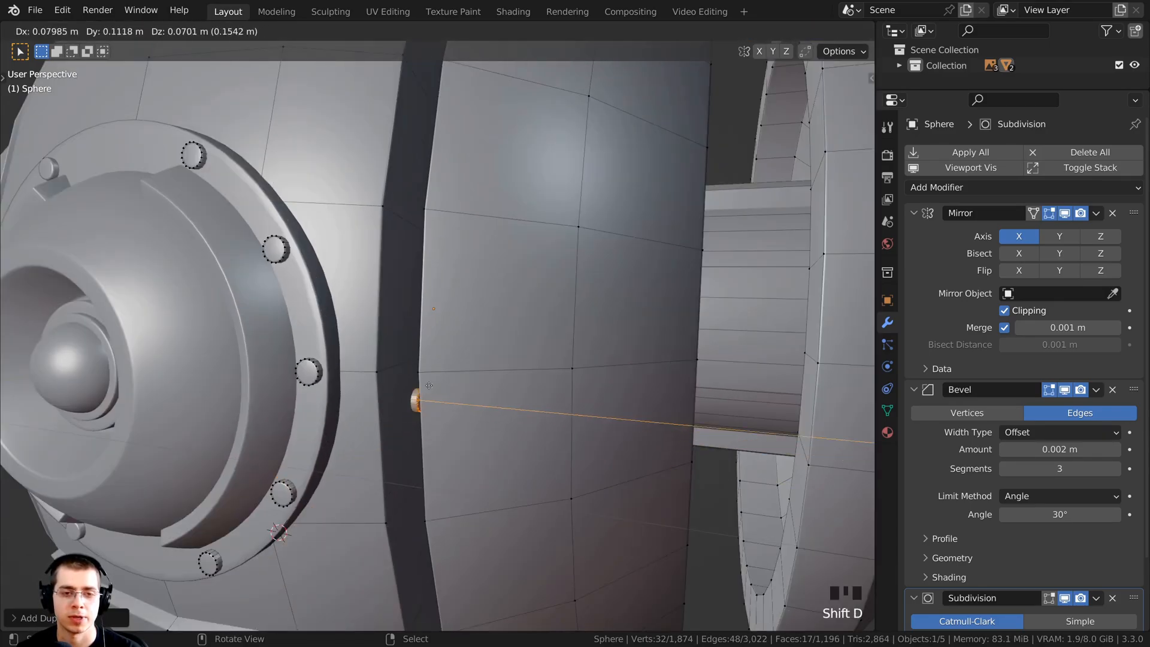
left_click(441, 369)
middle_click_drag(441, 370, 258, 352, "shift")
key("shift+d")
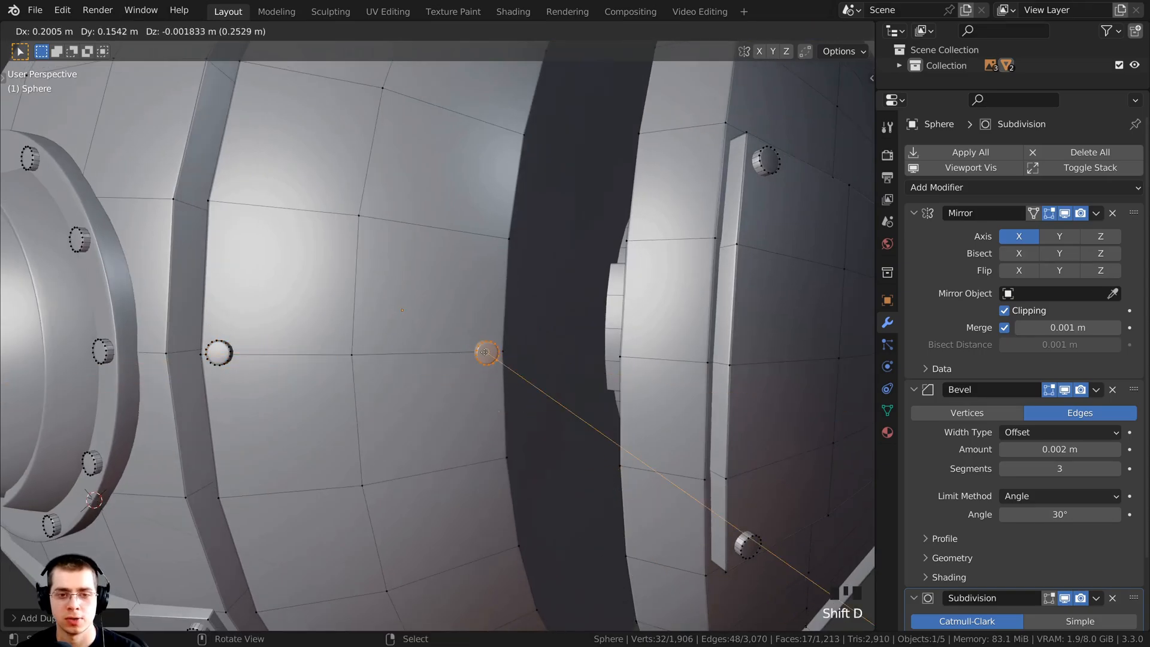
left_click(481, 350)
Place two screw copies on top of the head's outer band, one at the inner edge and one at the outer edge.
scroll(481, 350, "down", 4)
middle_click_drag(481, 350, 329, 297)
scroll(335, 282, "up", 2)
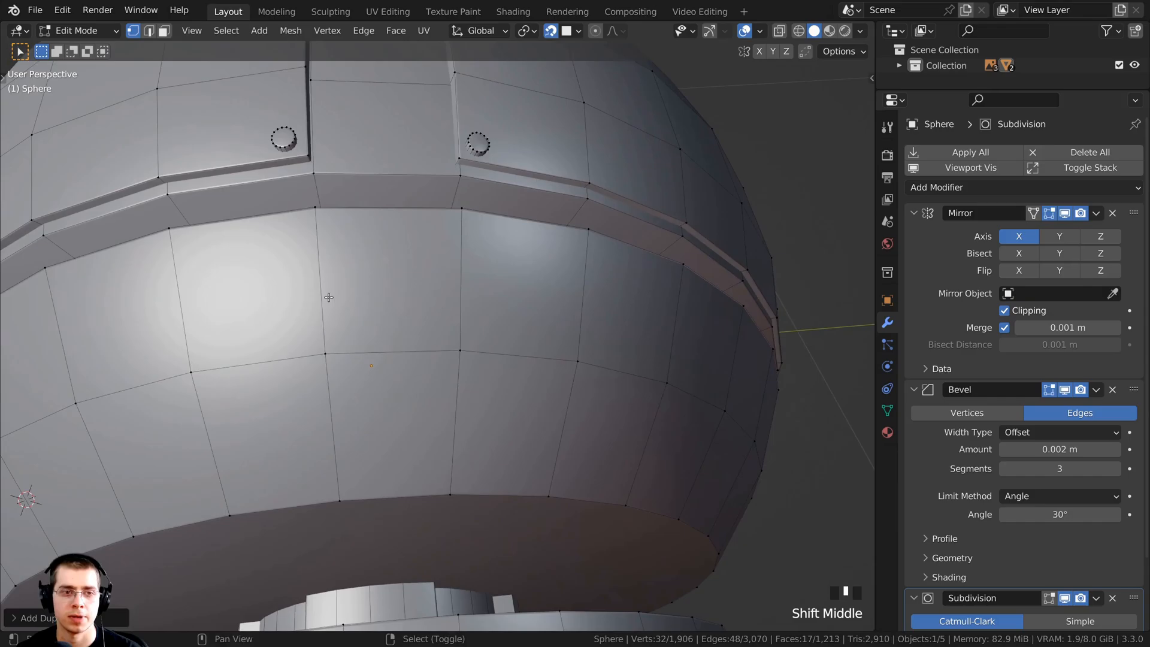
key("shift+d")
left_click(319, 247)
key("shift+d")
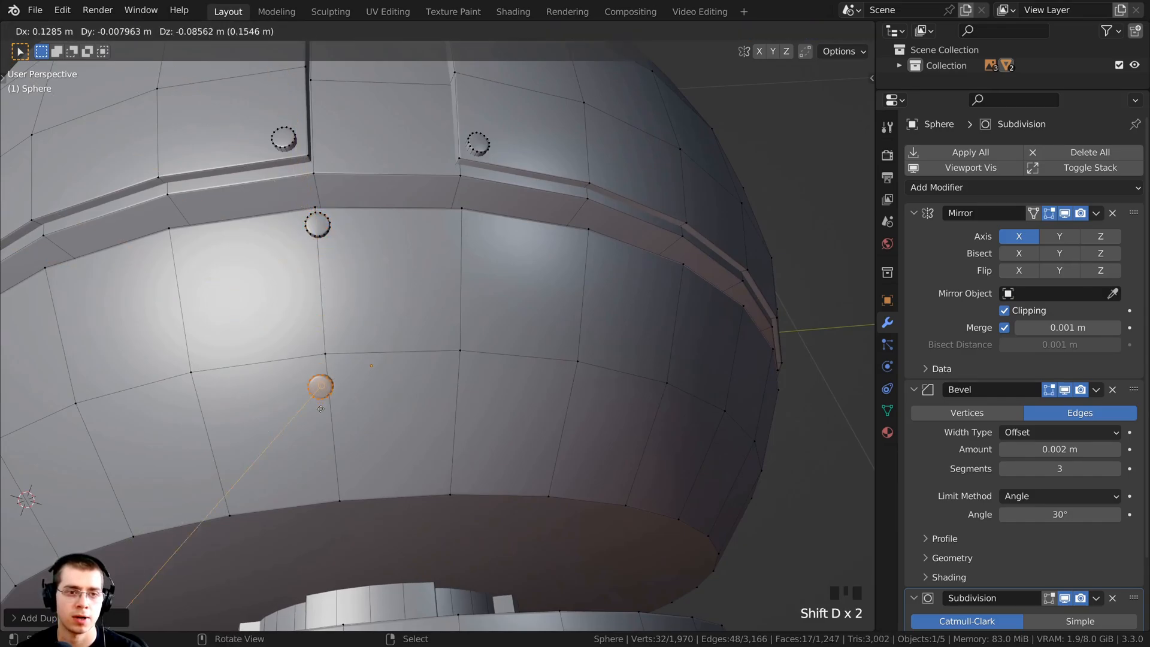
left_click(333, 499)
Place two screw copies on the back of the head's outer band, at the outer edge and the inner edge.
scroll(423, 464, "down", 2)
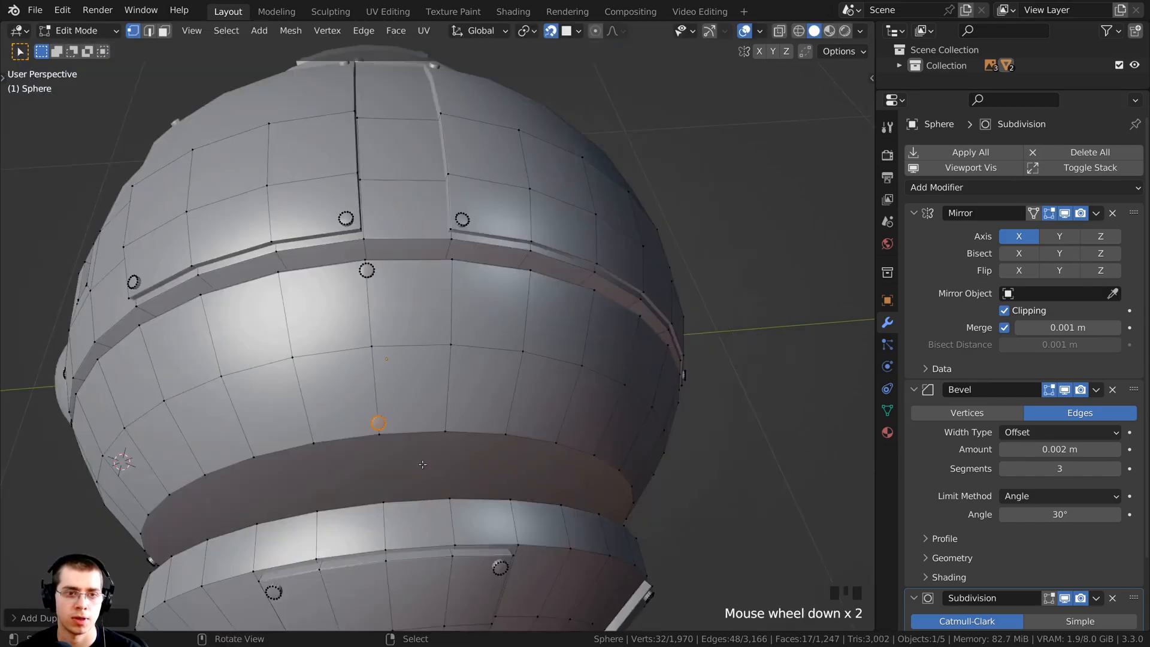
middle_click_drag(422, 464, 329, 275)
scroll(359, 312, "up", 2)
key("shift+d")
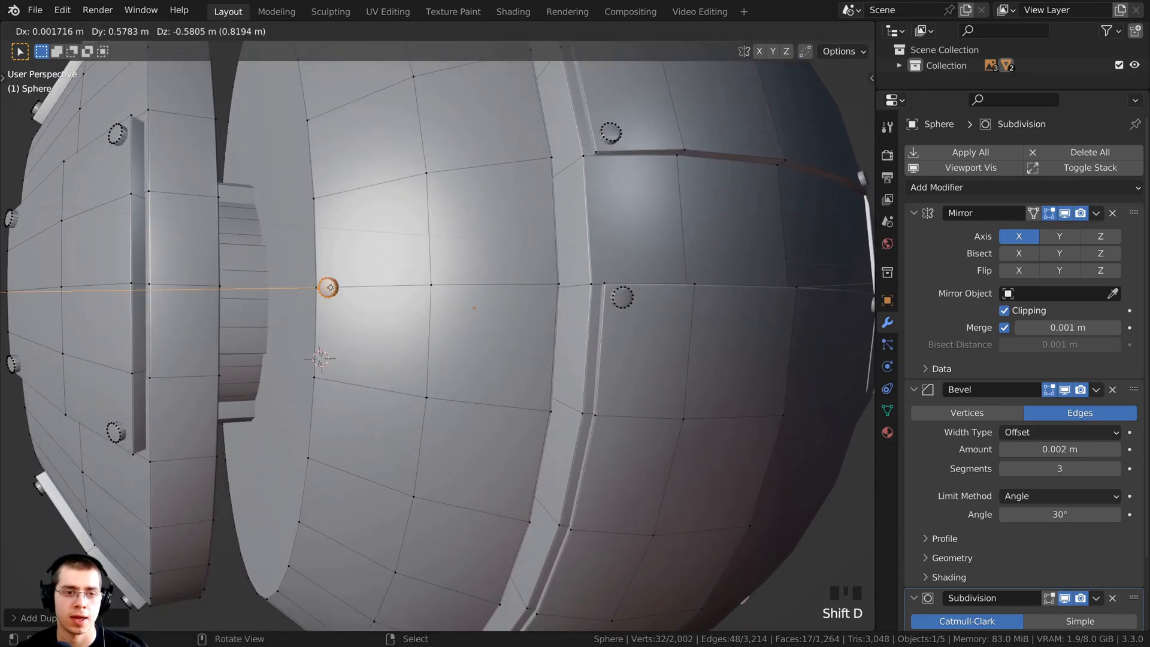
left_click(330, 278)
key("shift+d")
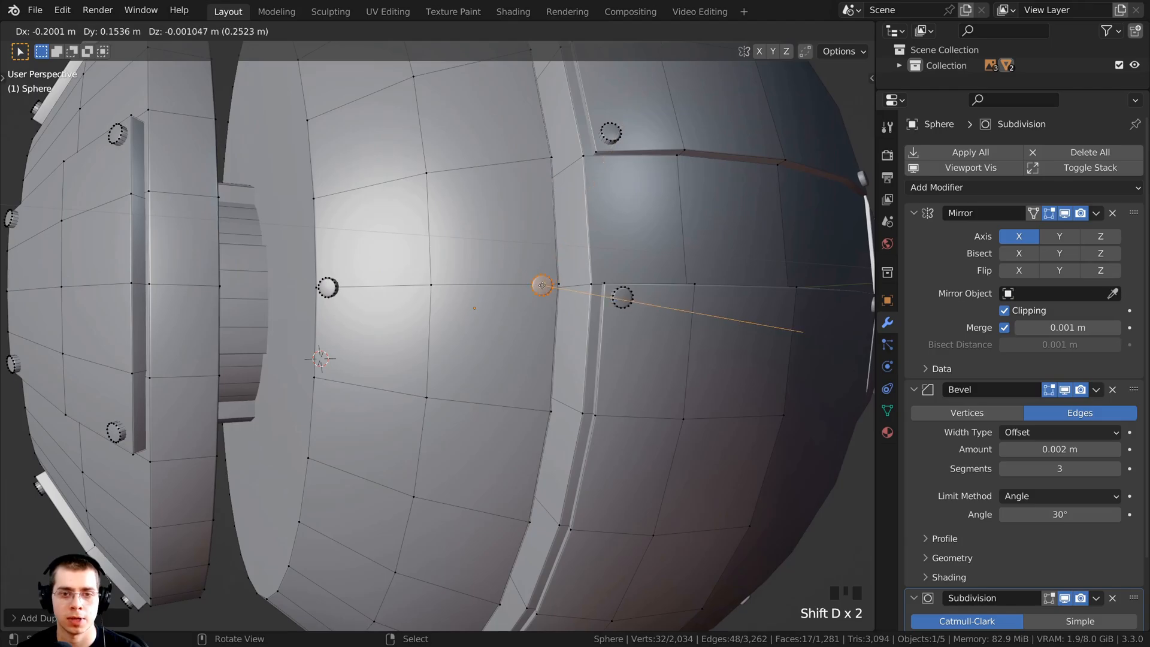
left_click(570, 280)
Place two screw copies on the underside of the head's outer band, at the outer edge and the inner edge.
middle_click_drag(571, 280, 418, 287)
scroll(443, 336, "up", 2)
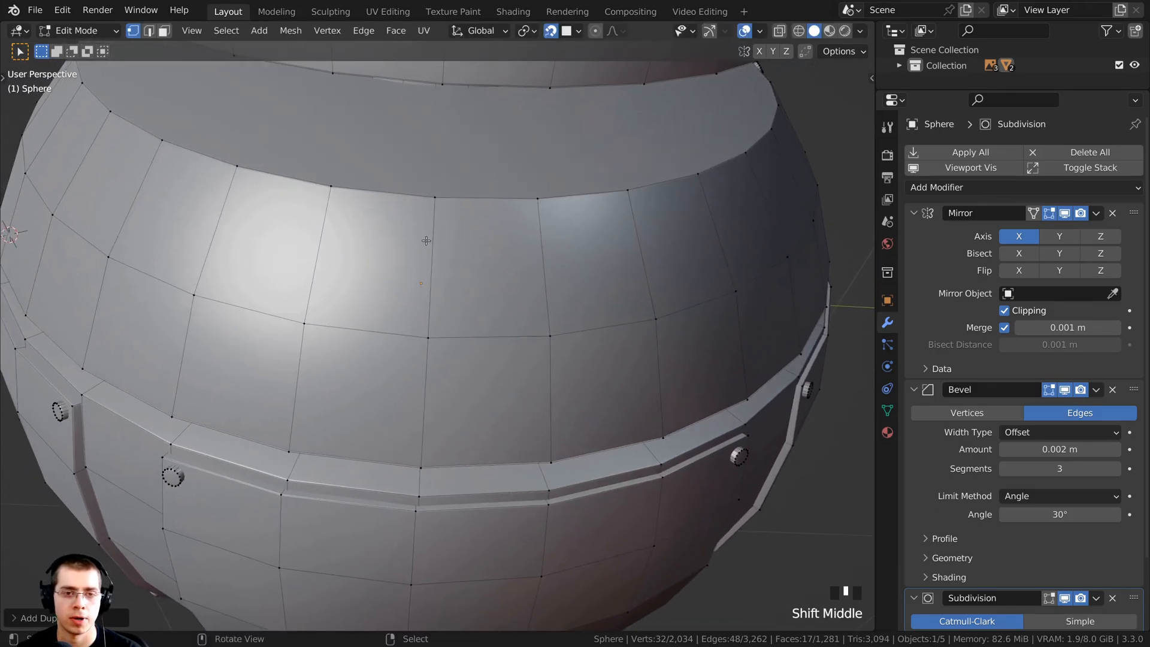
key("shift+d")
left_click(435, 214)
key("shift+d")
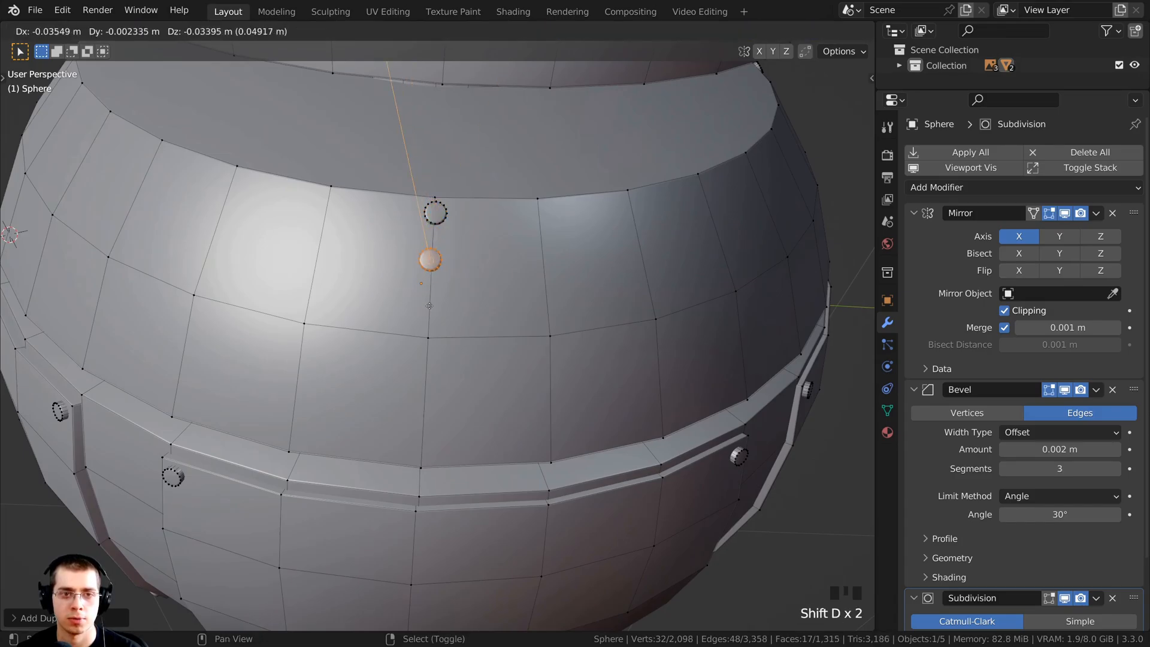
left_click(423, 450)
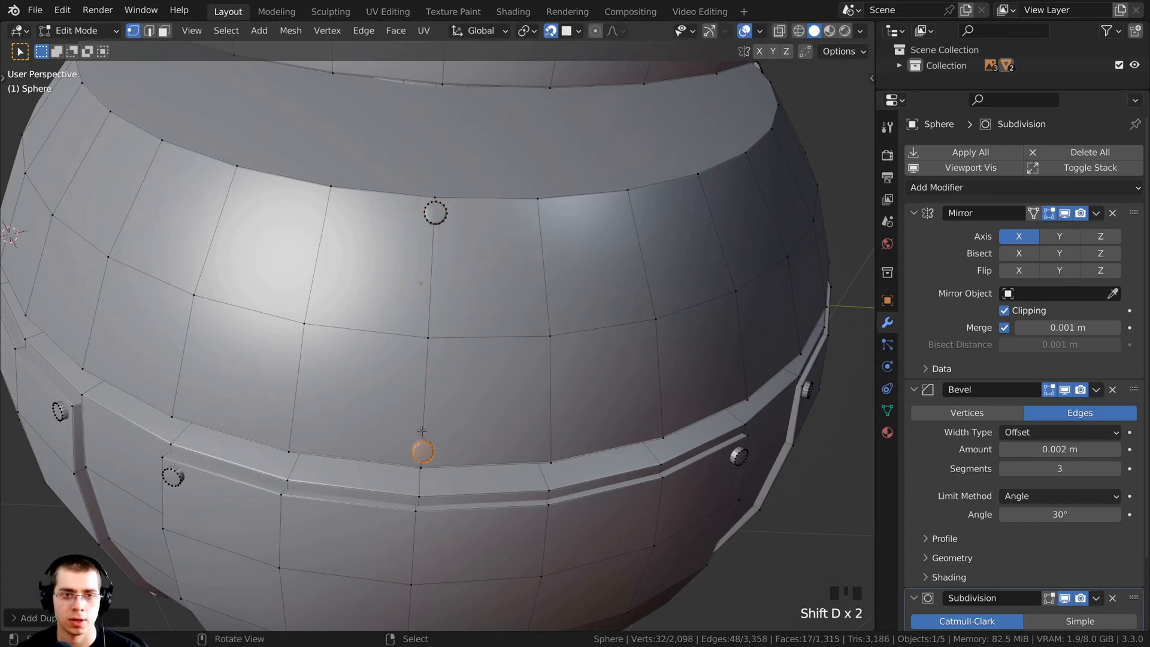
Switch to Object Mode and examine the screws on the outer band and eye ring from several angles.
middle_click_drag(423, 450, 508, 452)
scroll(509, 461, "down", 3)
key("Tab")
scroll(566, 393, "up", 2)
middle_click_drag(566, 393, 424, 365)
scroll(499, 364, "down", 3)
scroll(450, 411, "up", 2)
middle_click_drag(449, 411, 427, 332, "shift")
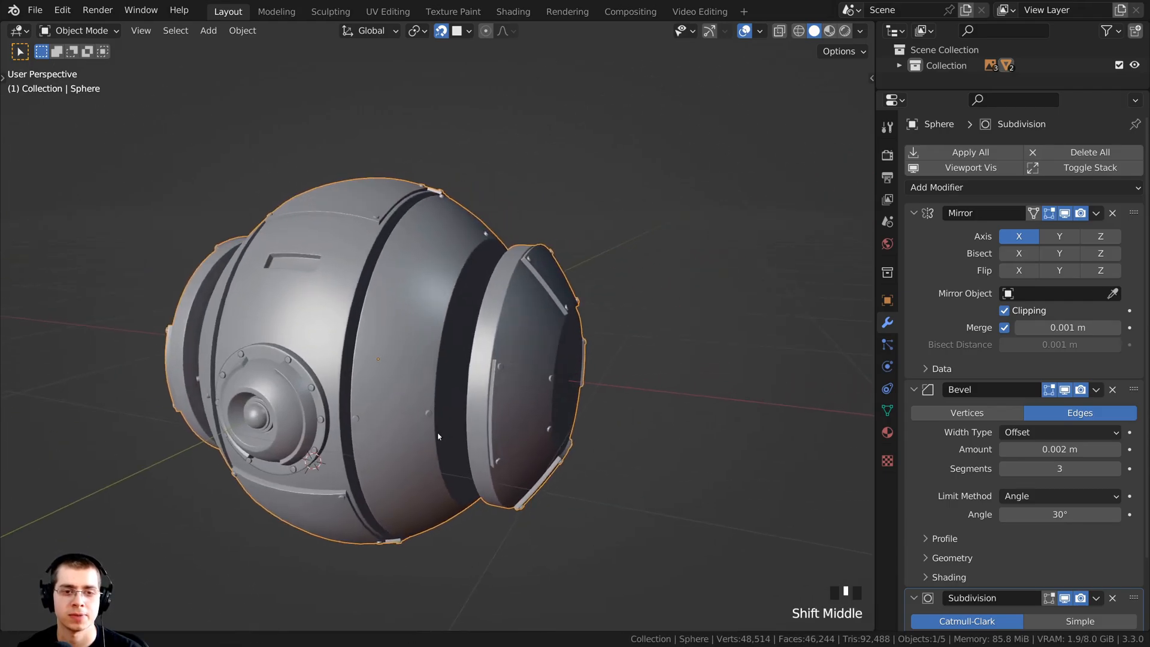
scroll(426, 331, "up", 2)
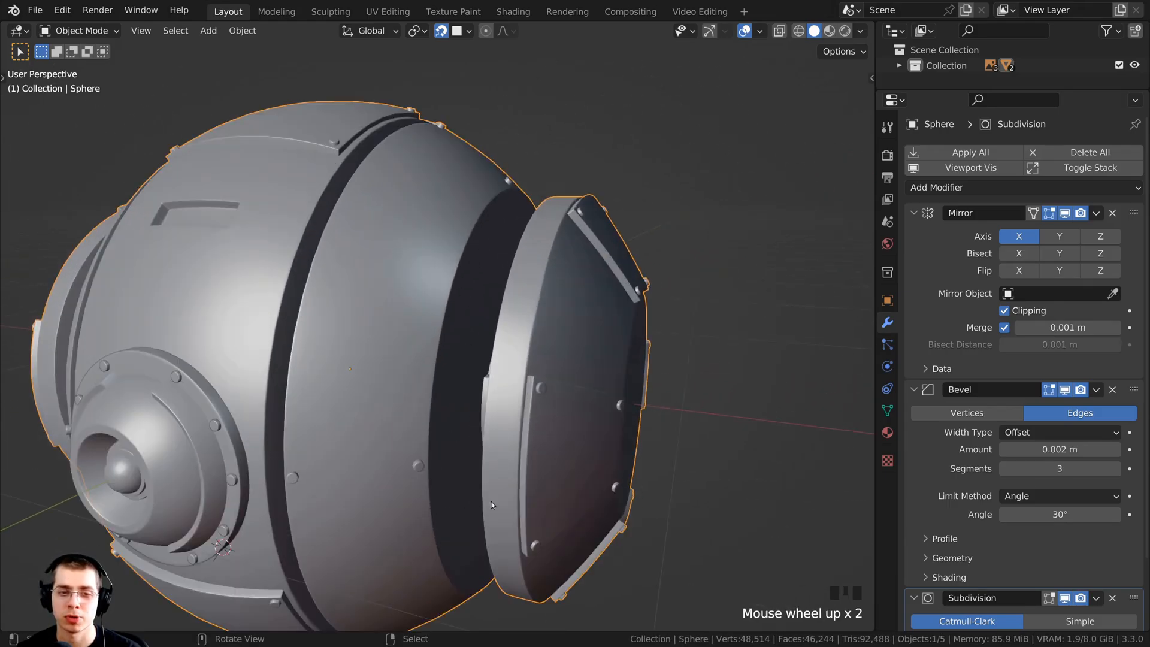
middle_click_drag(491, 501, 492, 319)
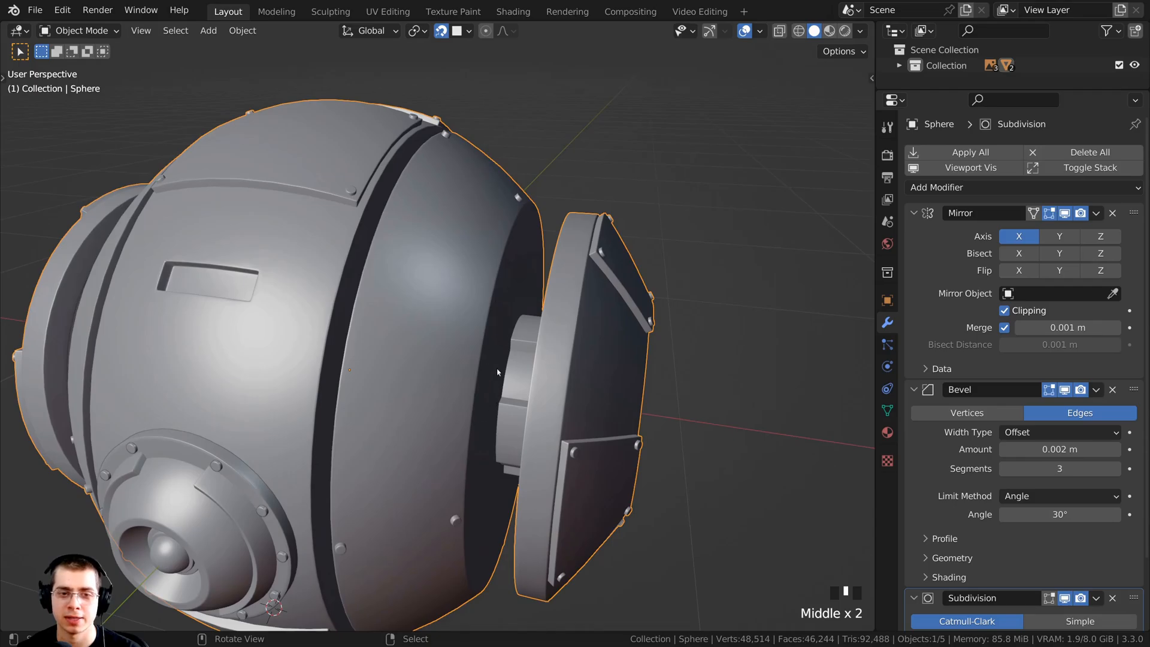
In Edit Mode with face selection, select the head's flat circular side face behind the end cap and turn snapping off.
middle_click_drag(497, 372, 609, 258)
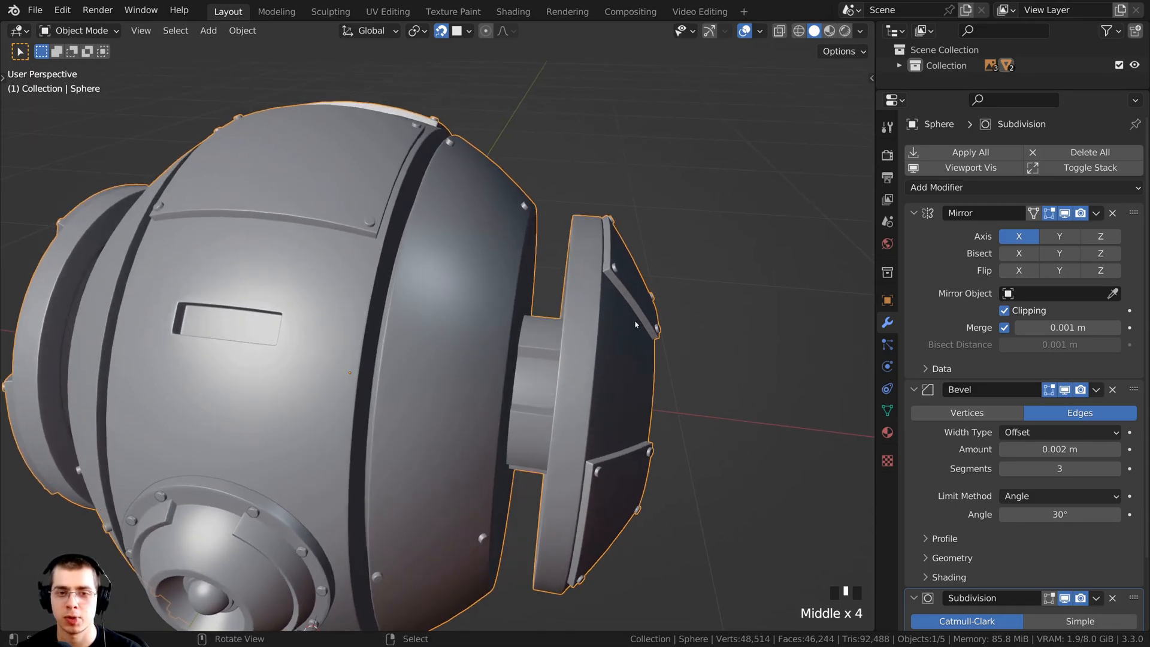
middle_click_drag(472, 365, 488, 326, "shift")
key("Tab")
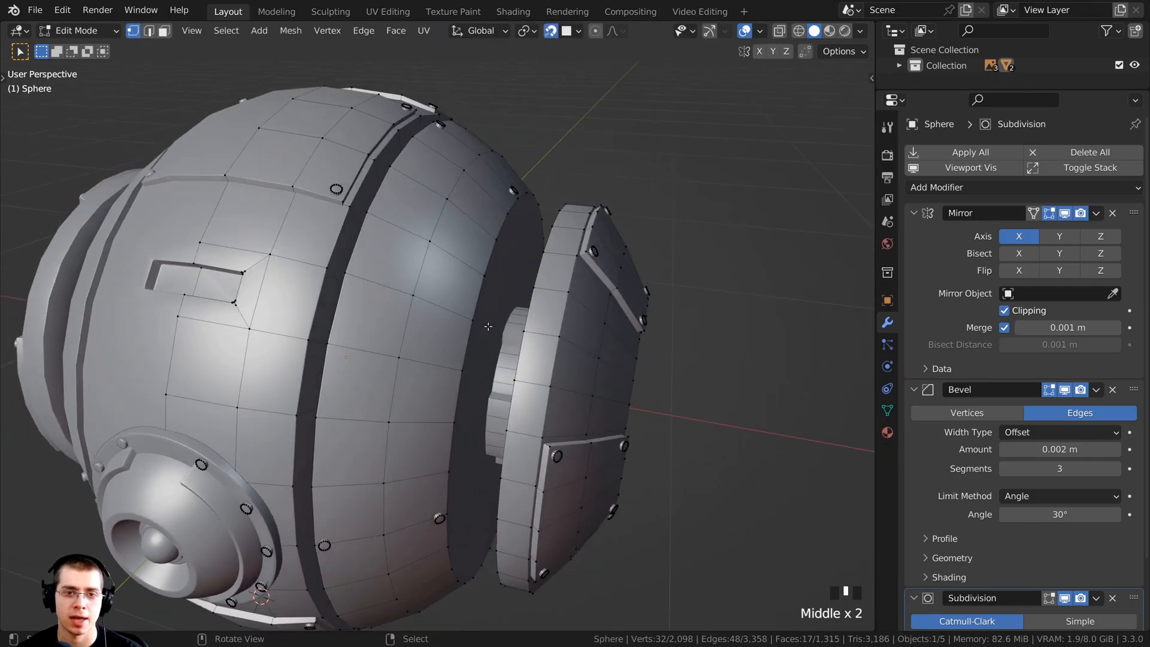
left_click(165, 31)
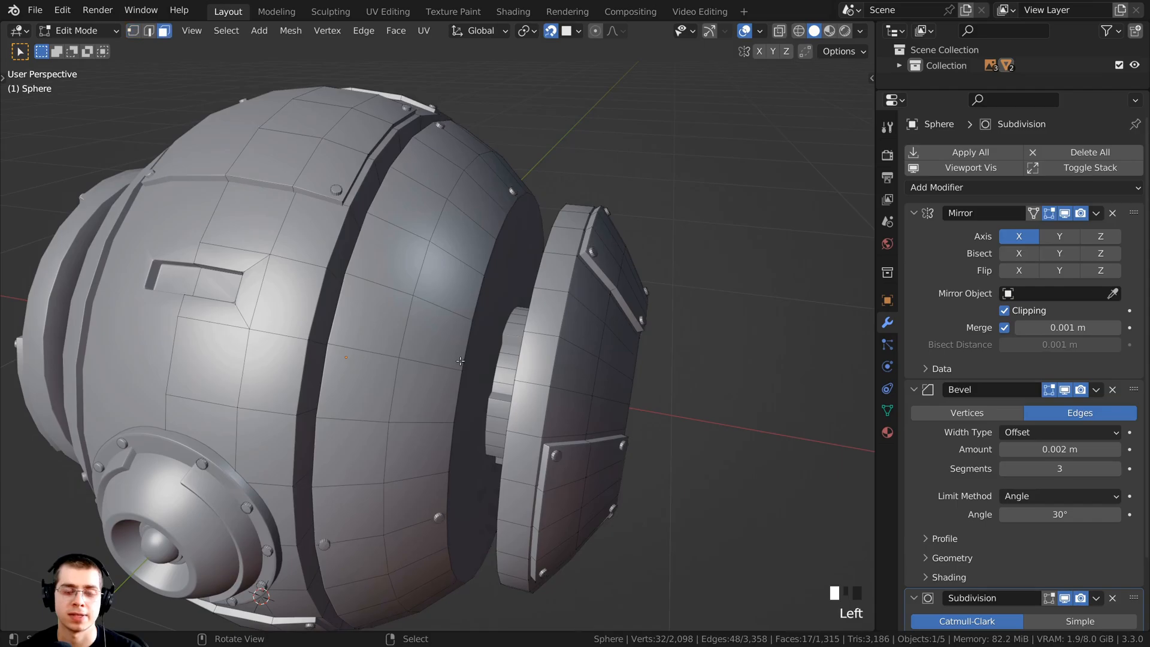
scroll(485, 251, "up", 2)
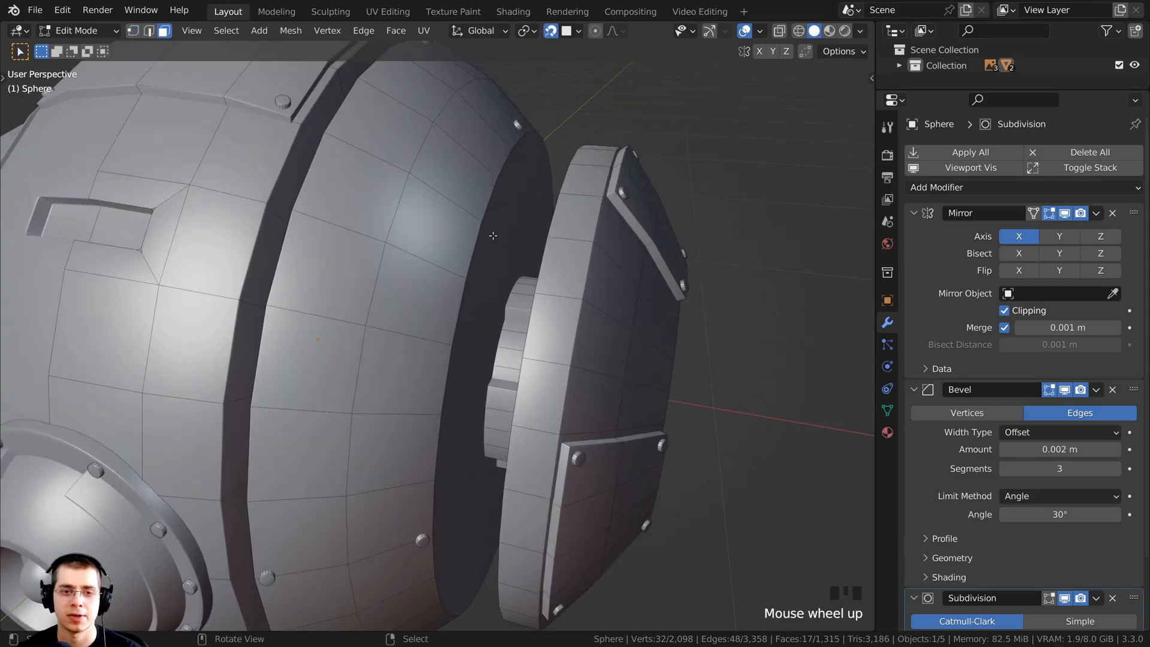
right_click(493, 235)
key("ctrl+z")
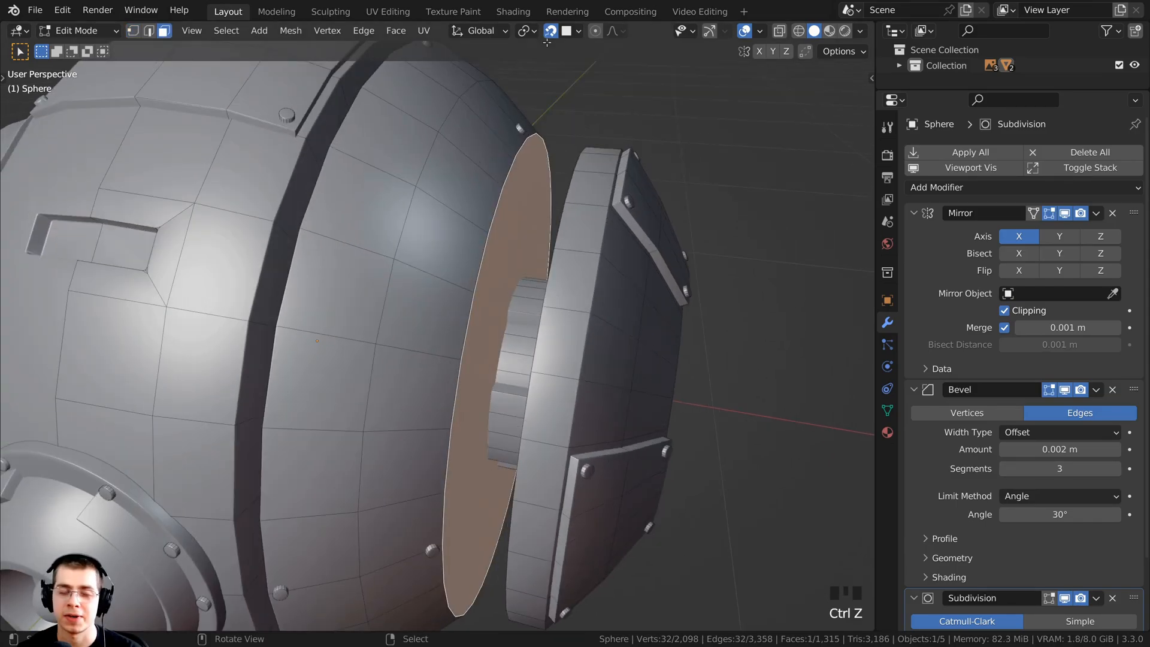
left_click(551, 33)
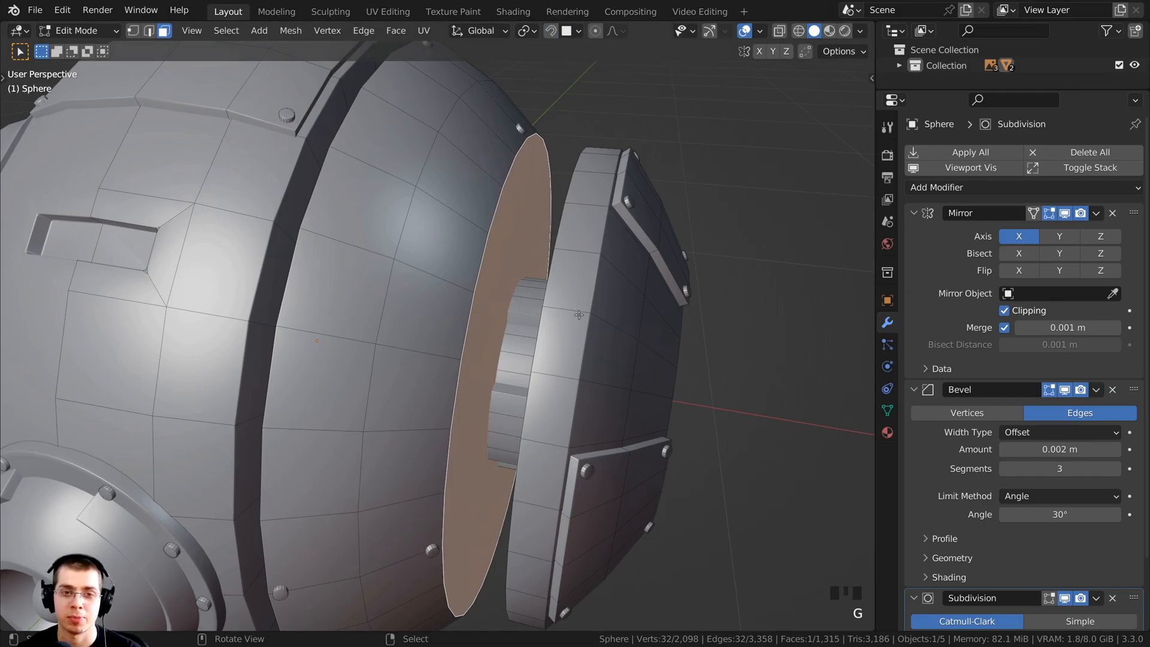
Duplicate the circular side face, move the copy about 0.025 m outward along X, and scale it to about 0.94.
key("shift+d")
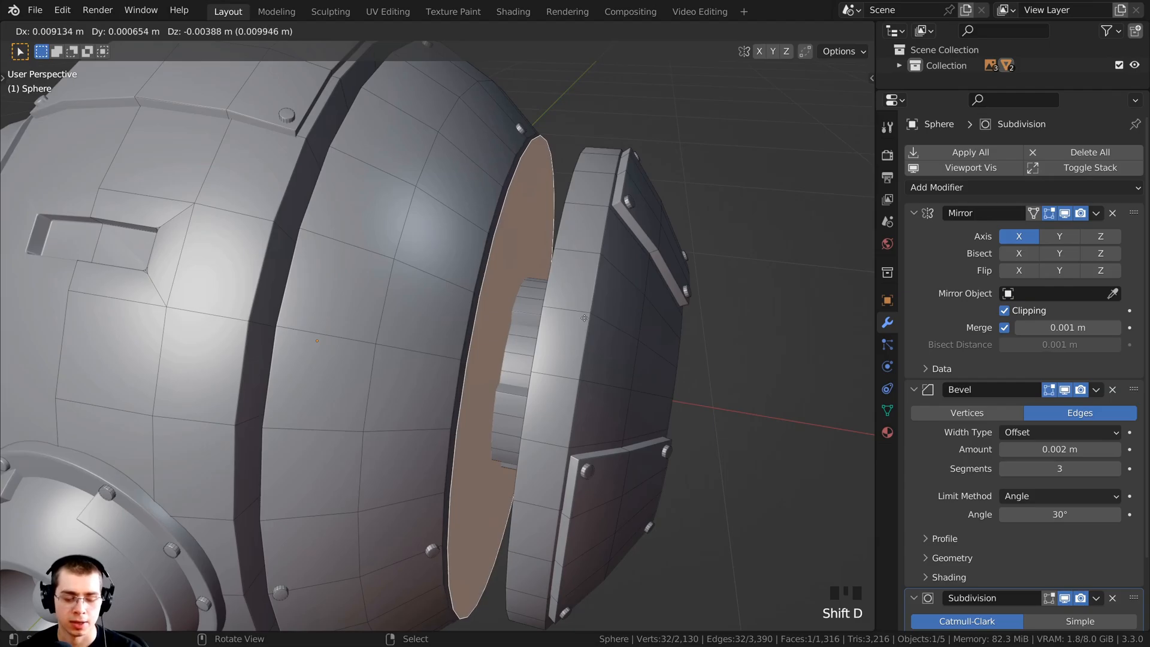
key("x")
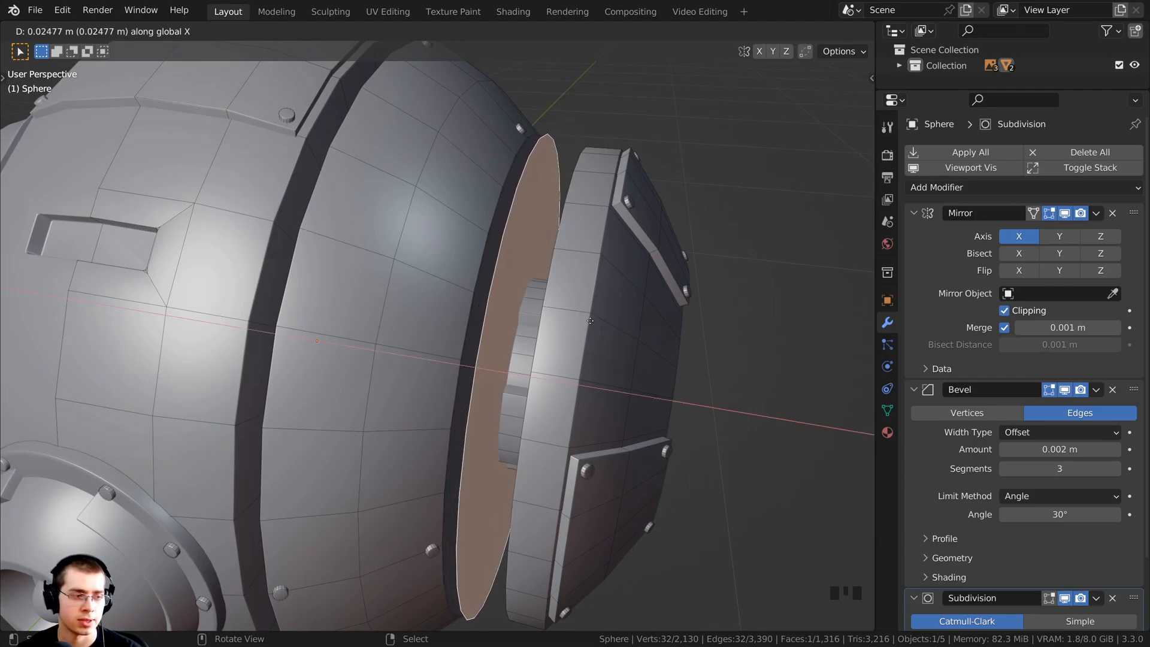
right_click(590, 320)
key("s")
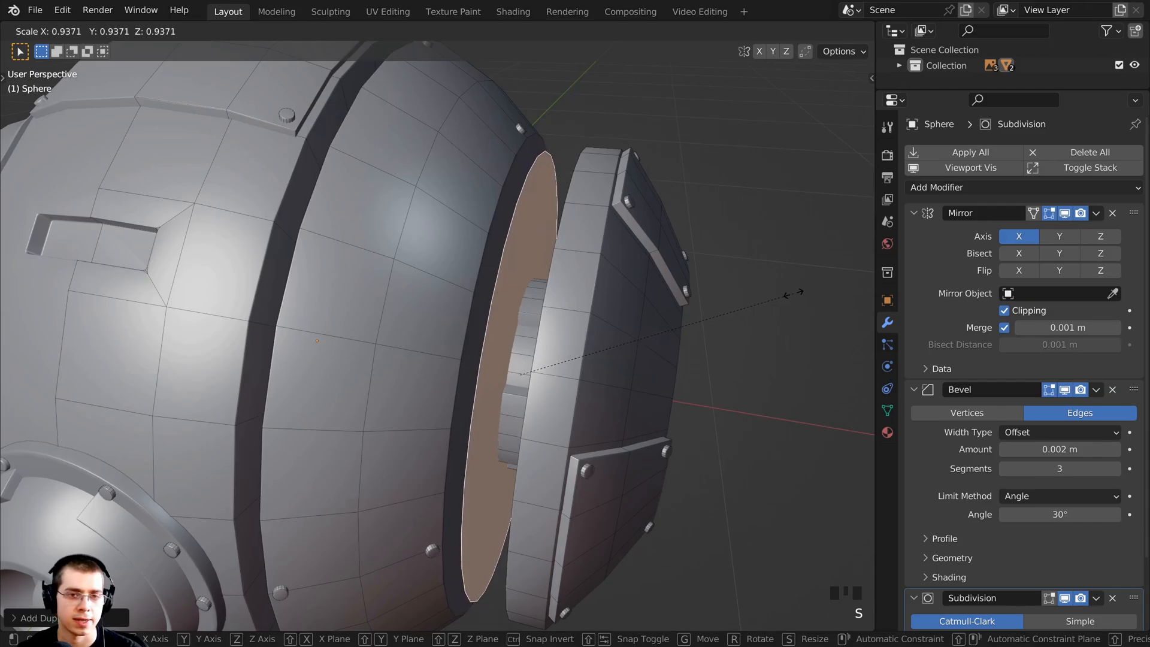
left_click(793, 293)
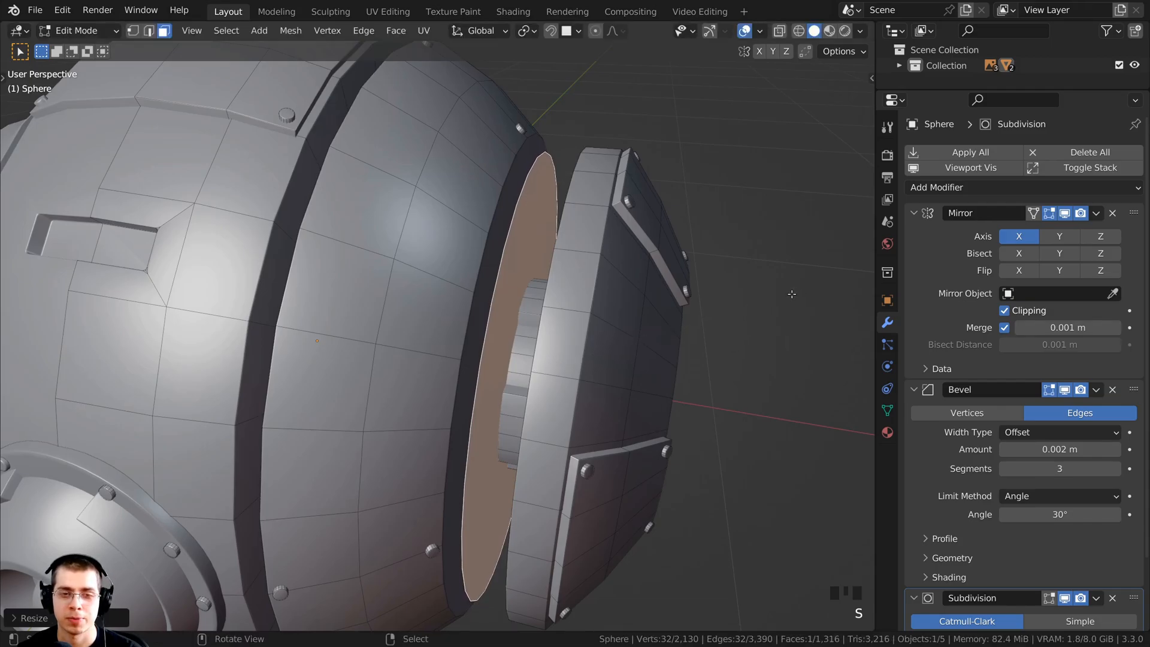
Extrude the copied face back toward the head, and move the disc's outer face about -0.007 m along X.
key("e")
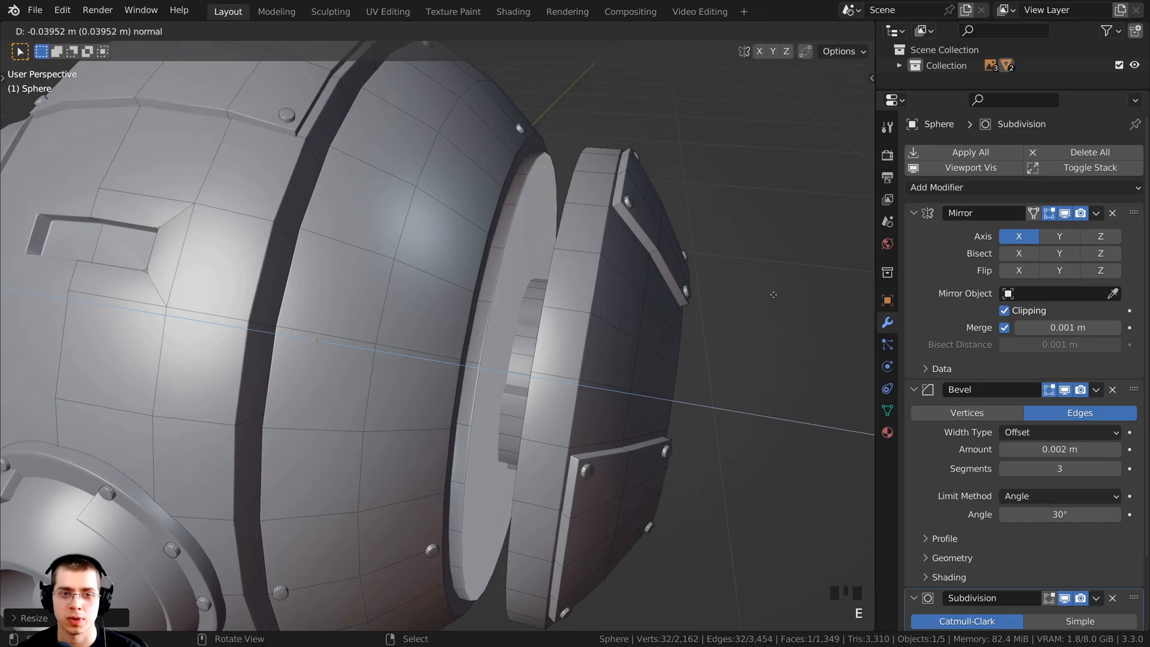
left_click(709, 318)
scroll(573, 309, "up", 3)
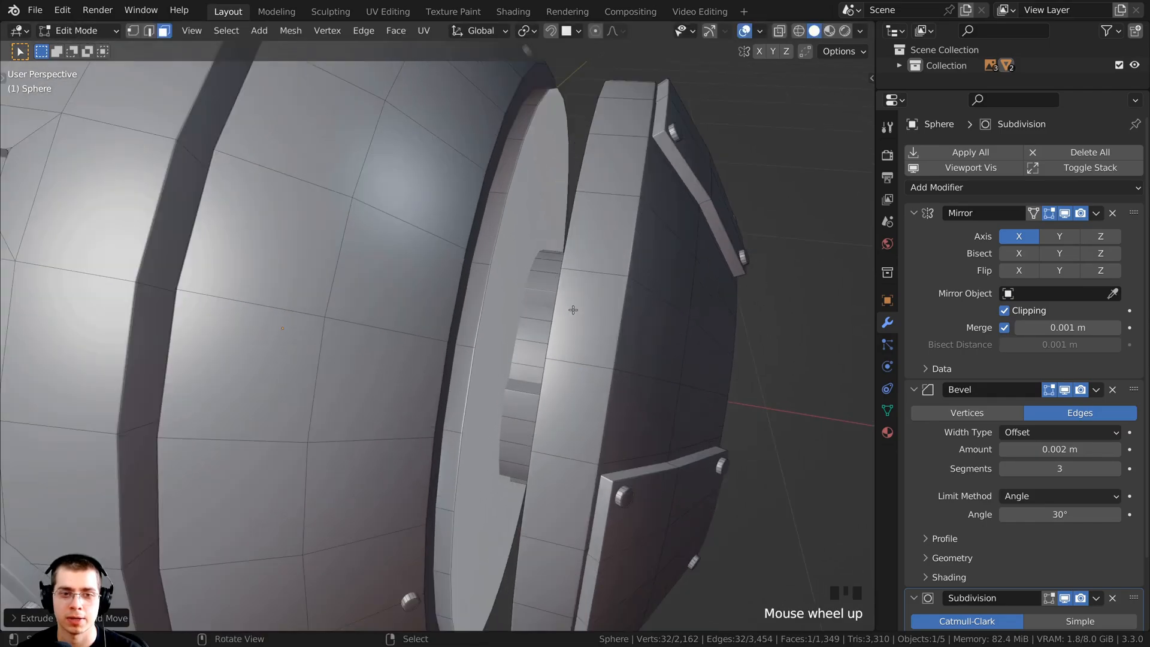
right_click(506, 247)
key("g")
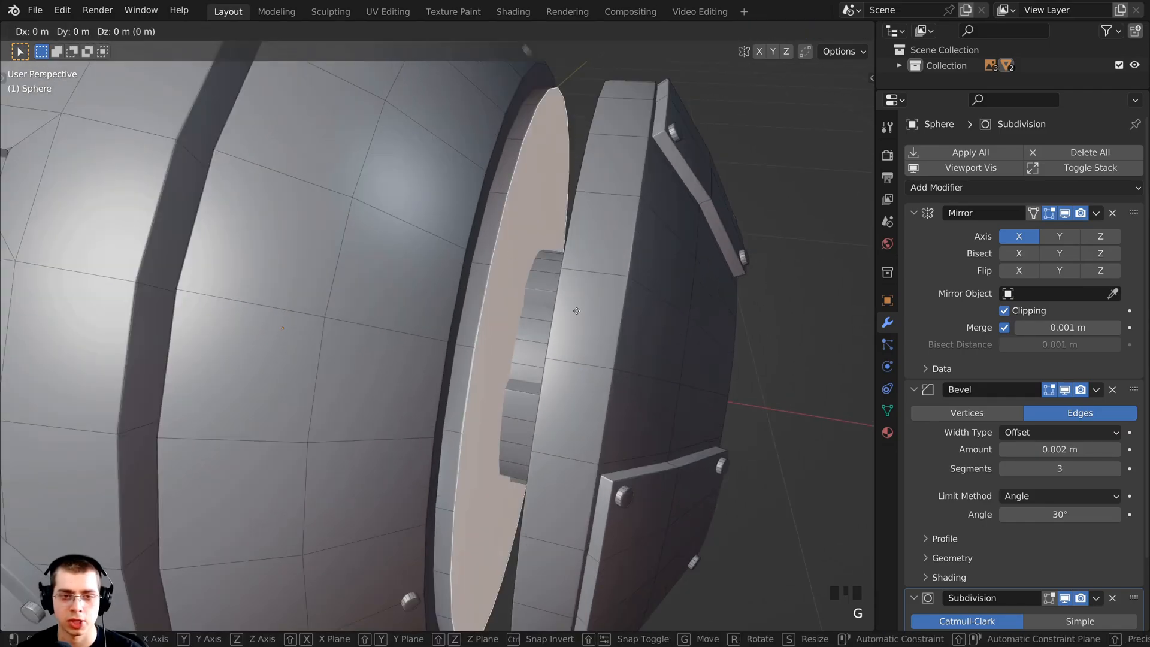
key("x")
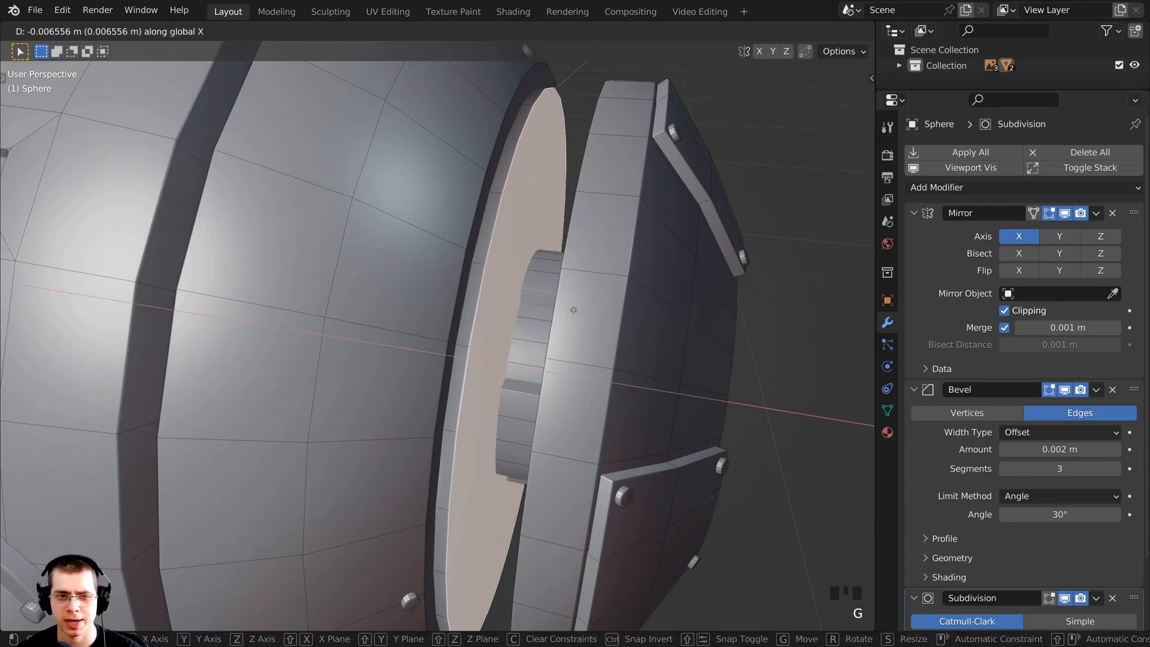
left_click(573, 309)
Inset the disc's outer face by about 0.079 m and extrude the inset face about 0.025 m inward to form a ring.
middle_click_drag(573, 309, 537, 274)
key("i")
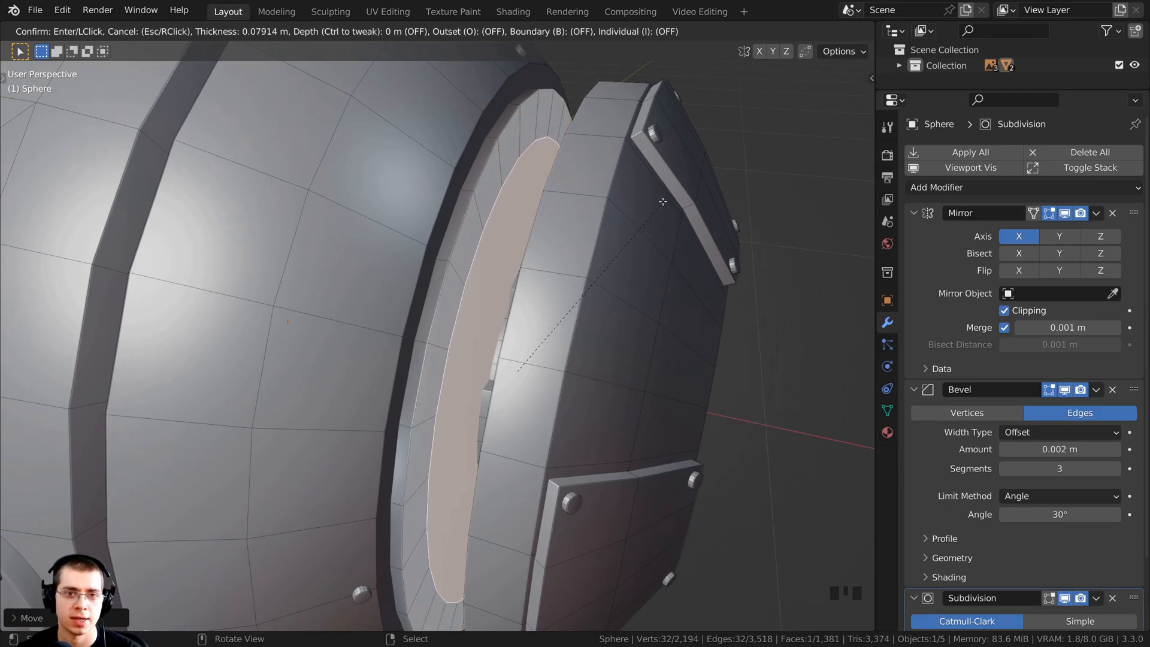
left_click(662, 201)
middle_click_drag(662, 201, 499, 557)
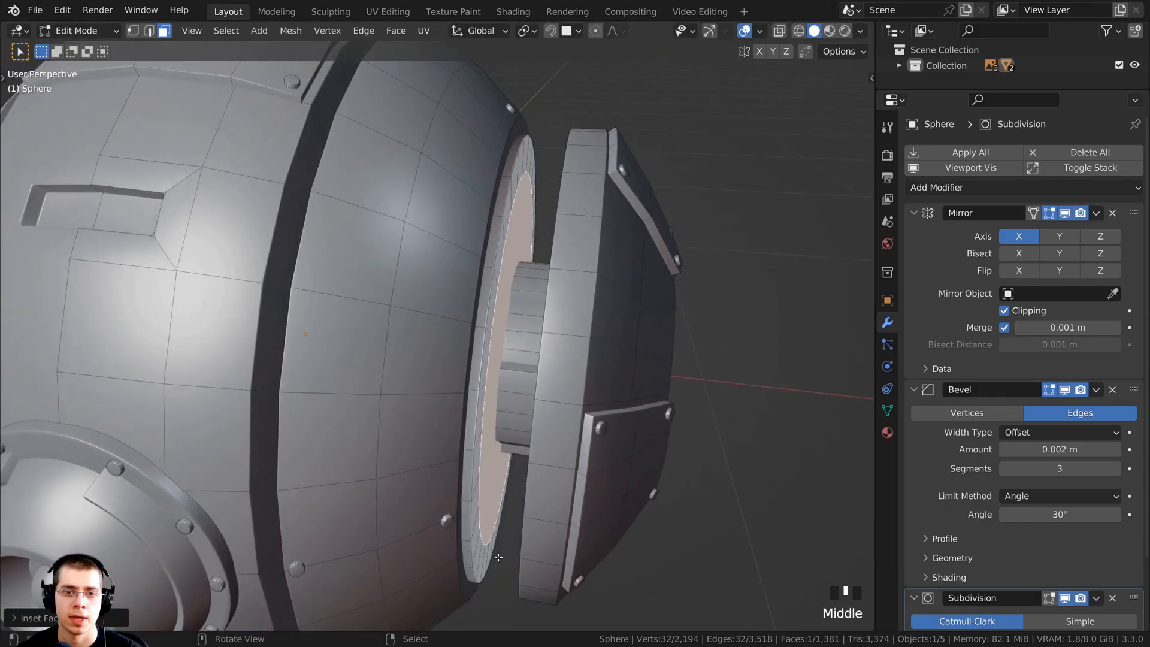
middle_click_drag(641, 354, 491, 347, "shift")
scroll(557, 336, "up", 3)
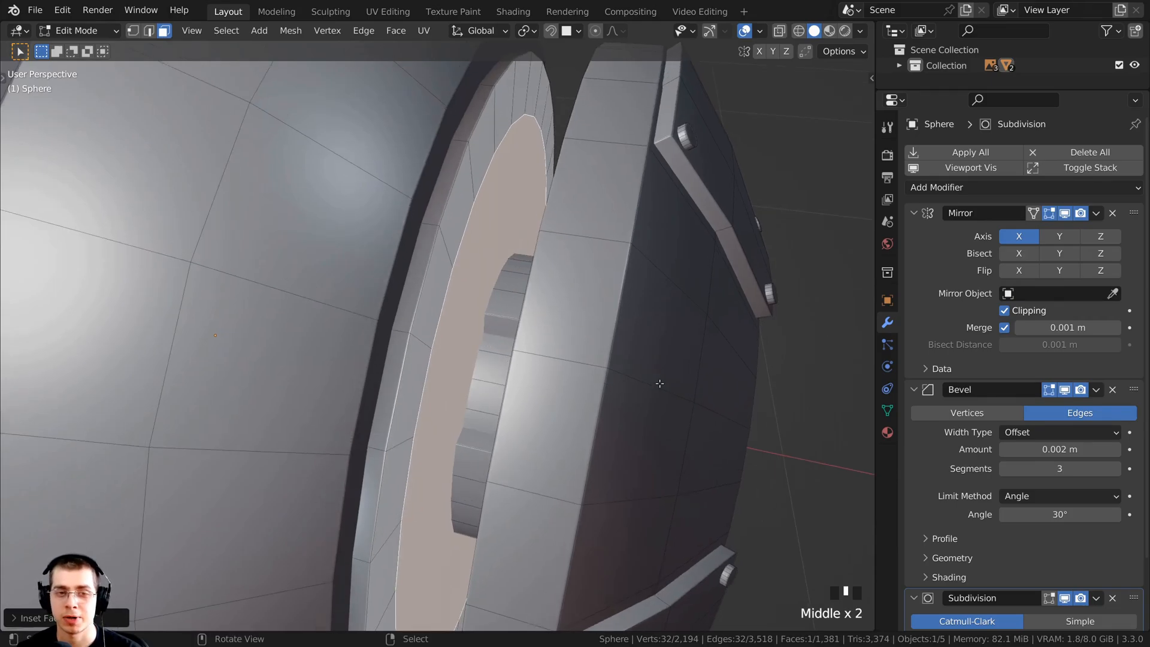
key("e")
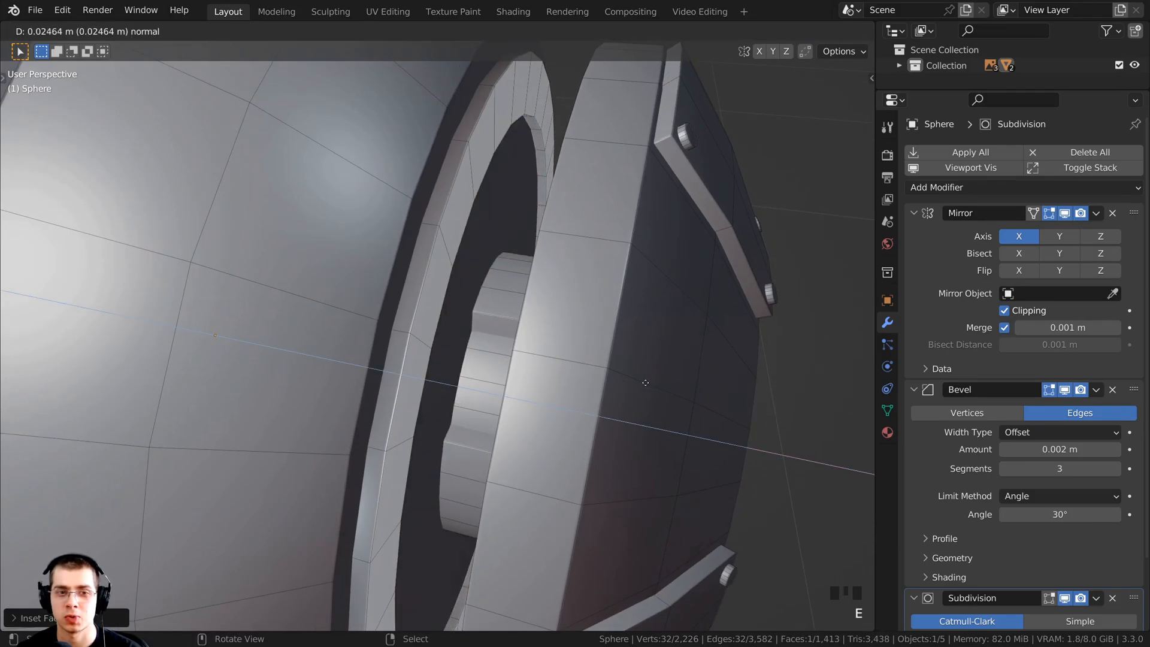
left_click(646, 382)
Check the recessed face inside the ring in wireframe shading, return to solid shading, and delete that face.
middle_click_drag(645, 382, 527, 394)
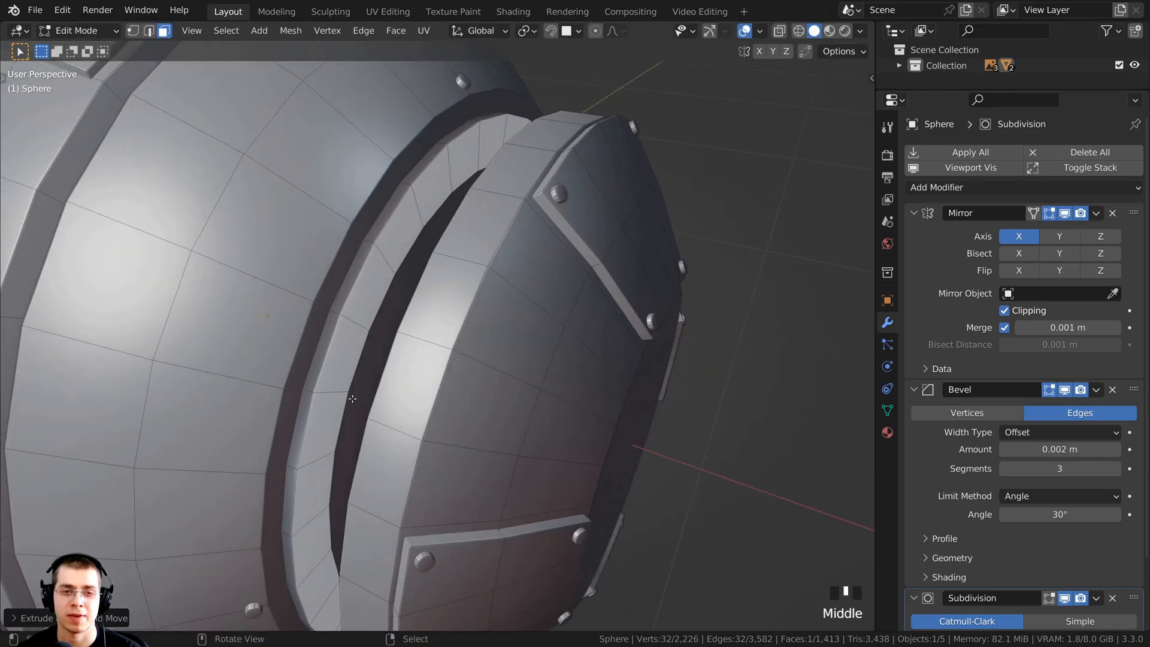
scroll(352, 398, "down", 4)
mouse_move(352, 398)
middle_mouse_down()
mouse_move(443, 380)
mouse_move(419, 368)
mouse_move(558, 378)
mouse_move(520, 359)
mouse_move(531, 295)
middle_mouse_up()
scroll(419, 367, "up", 4)
key("z")
left_click(455, 310)
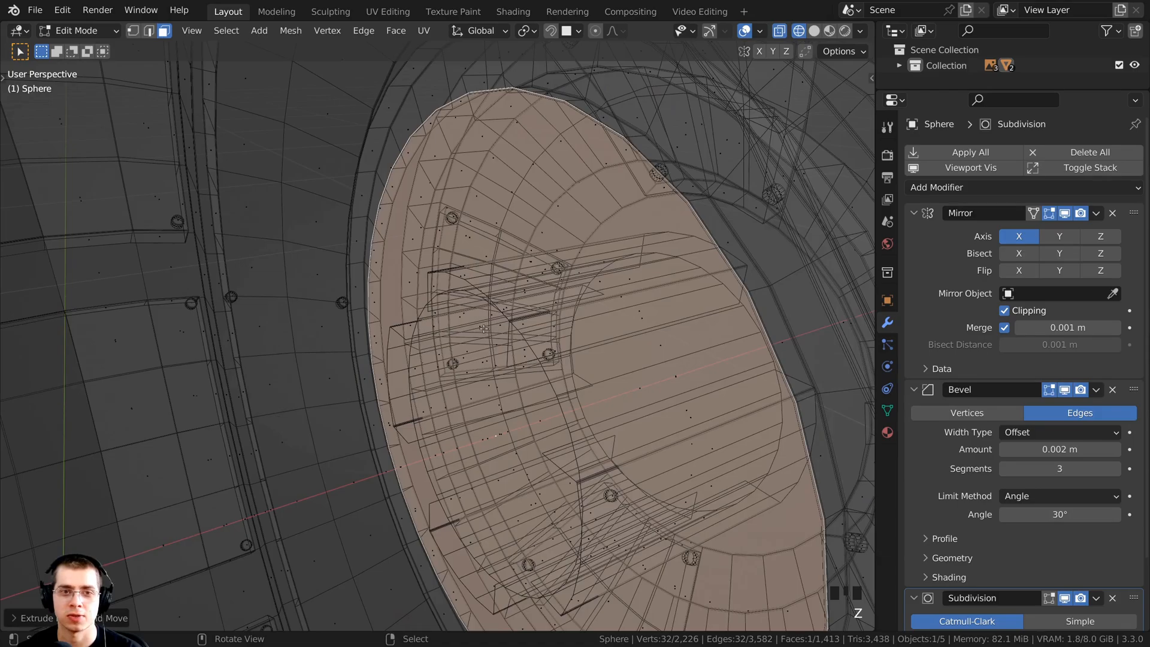
key("z")
left_click(619, 318)
middle_click_drag(619, 318, 457, 297)
scroll(339, 254, "down", 1)
key("x")
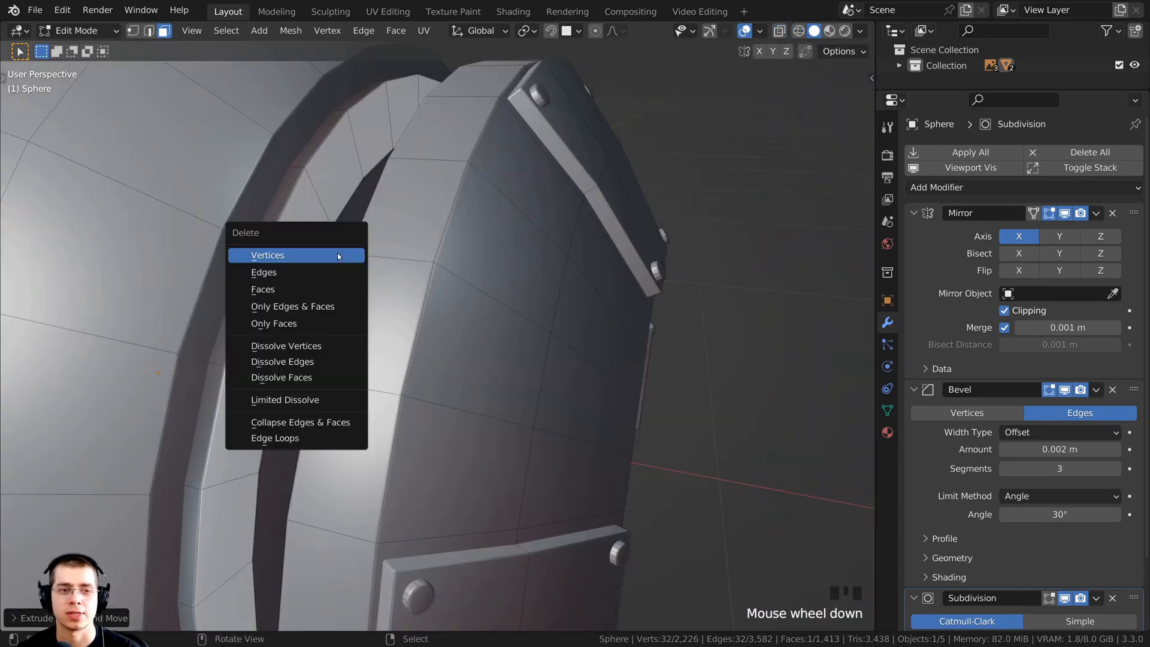
left_click(299, 289)
scroll(420, 285, "down", 2)
middle_click_drag(419, 284, 498, 241)
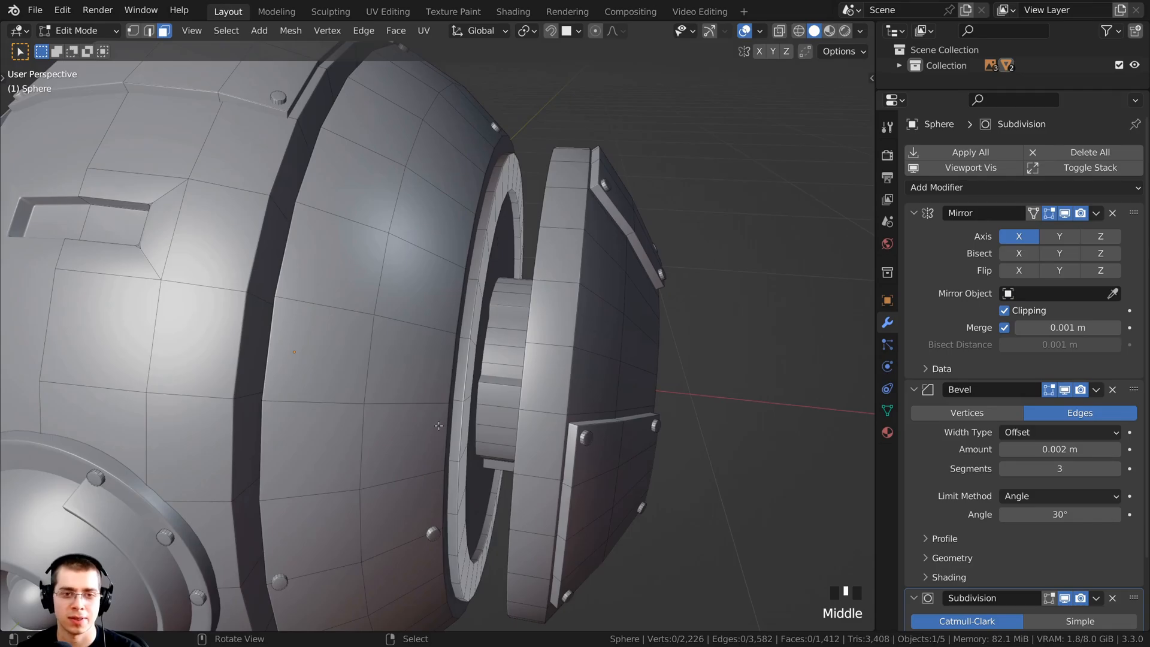
Select the entire mesh, recalculate its normals to face outside, and inspect the shading around the ring and end cap.
key("a")
key("a")
key("a")
key("a")
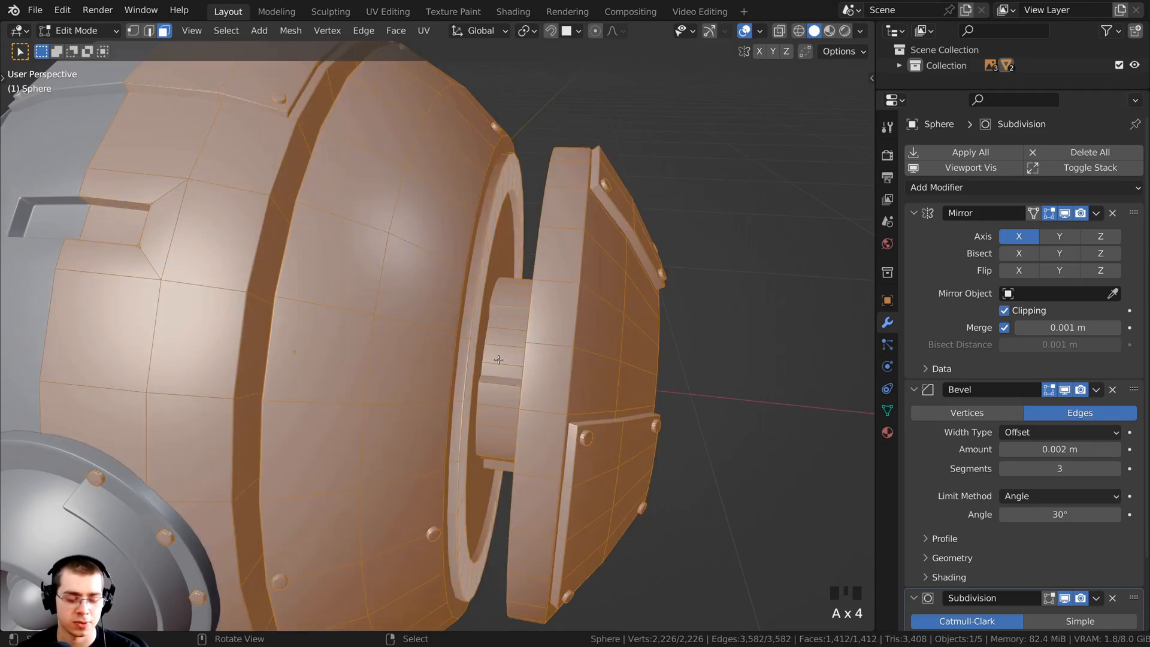
key("shift+n")
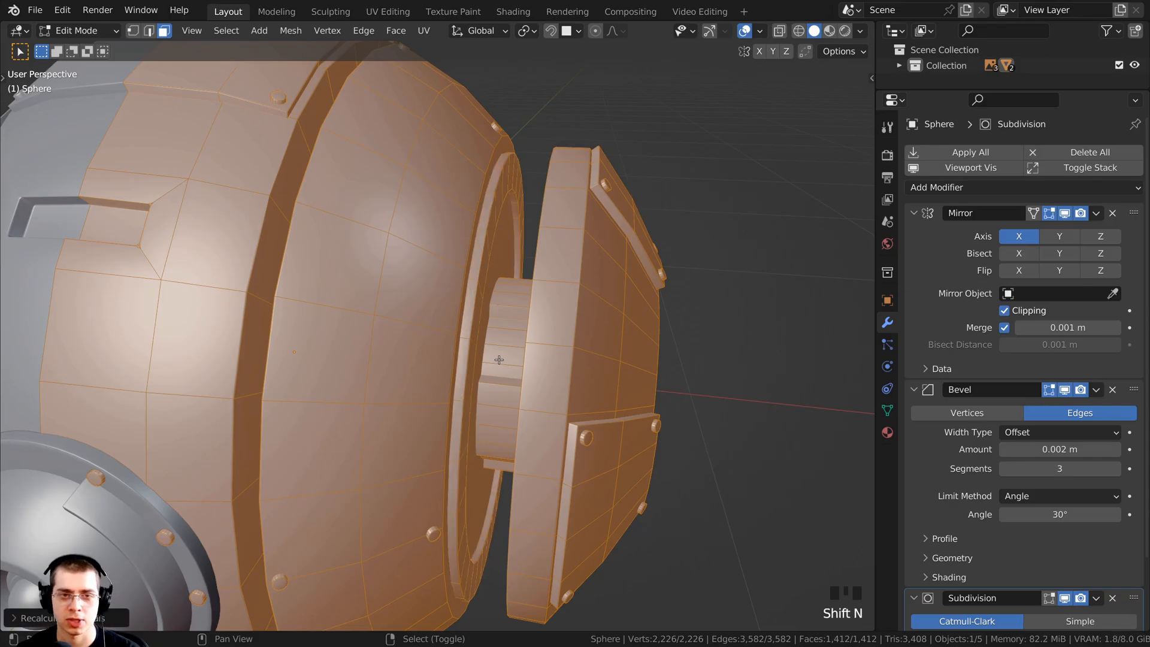
mouse_move(498, 360)
middle_mouse_down()
mouse_move(366, 395)
mouse_move(384, 386)
mouse_move(353, 330)
middle_mouse_up()
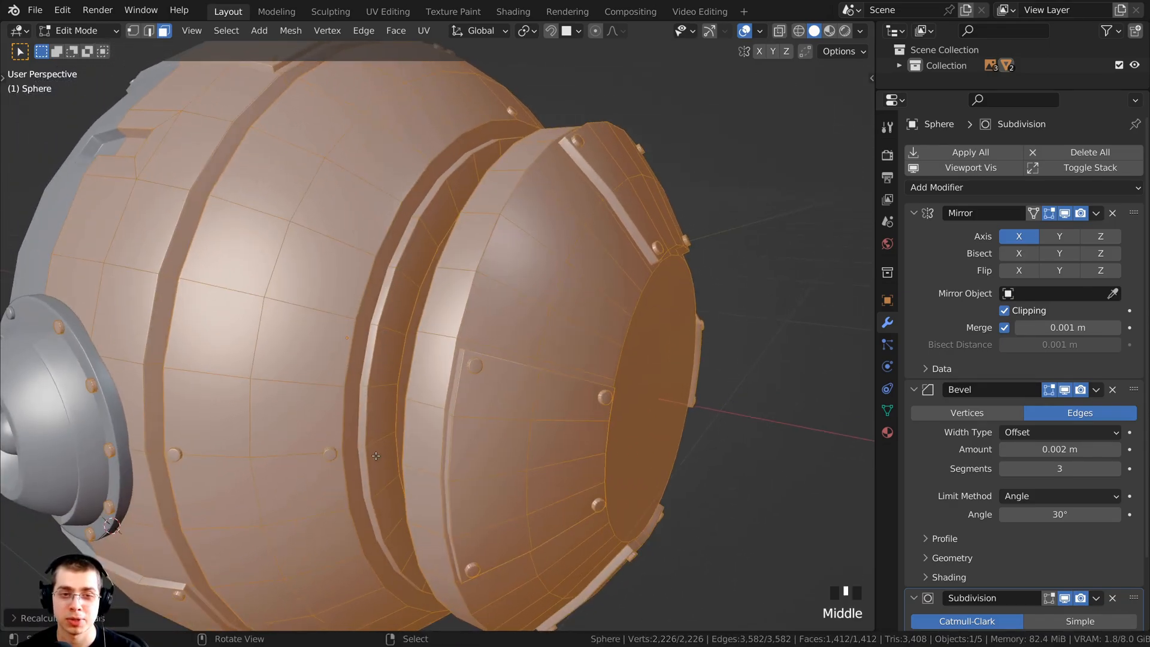
middle_click_drag(430, 339, 485, 343)
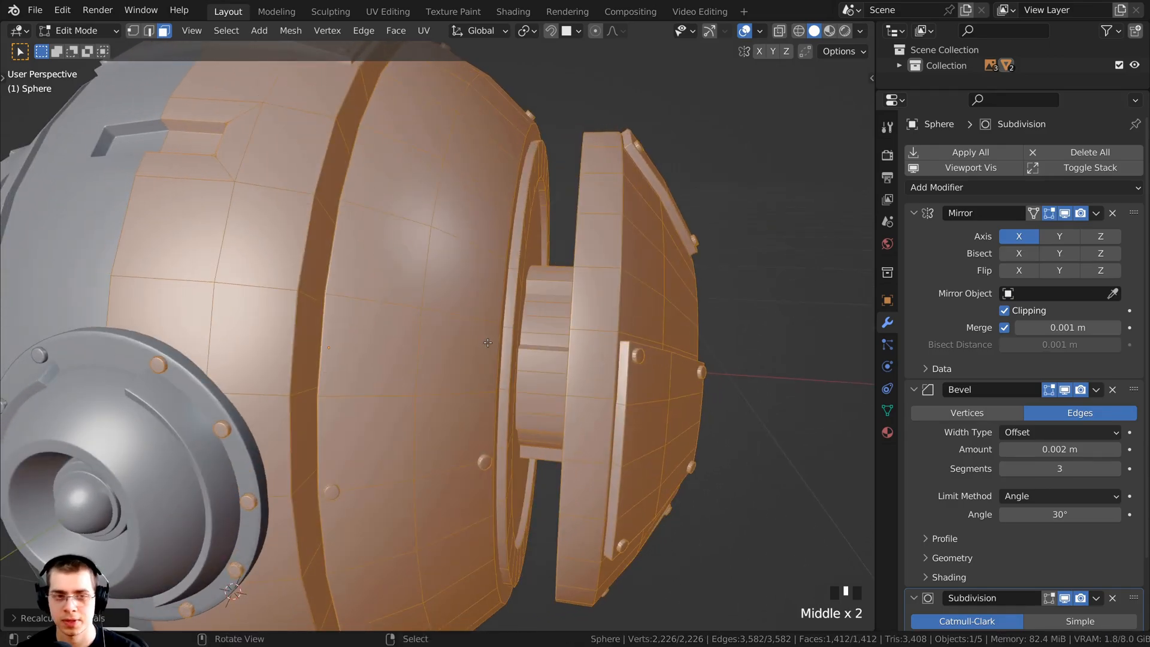
middle_click_drag(540, 463, 668, 443)
scroll(678, 424, "down", 2)
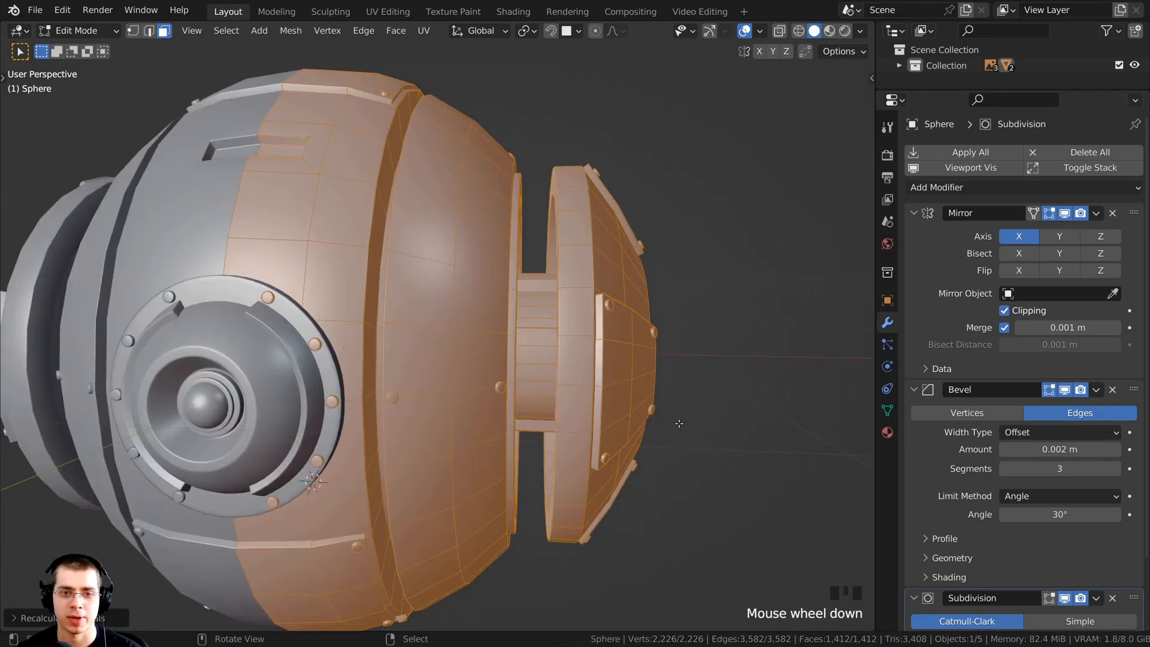
In vertex selection with wireframe shading, box-select the end cap with its connector and screws, hide it, and return to solid shading.
left_click(139, 32, "shift")
left_click(139, 33)
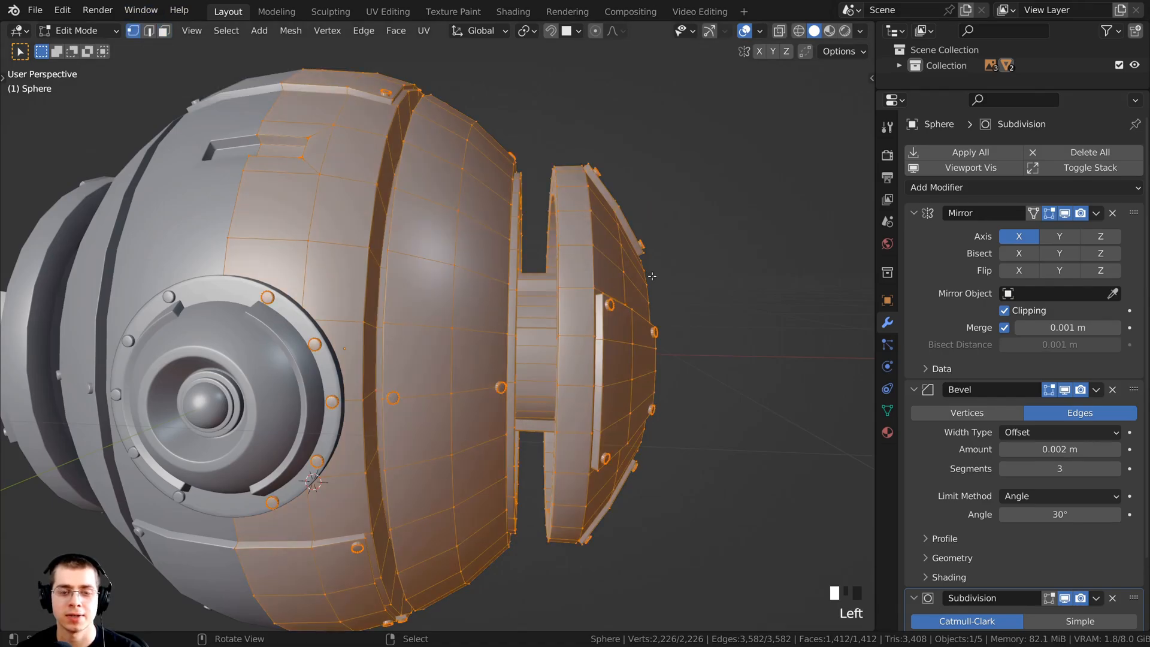
key("z")
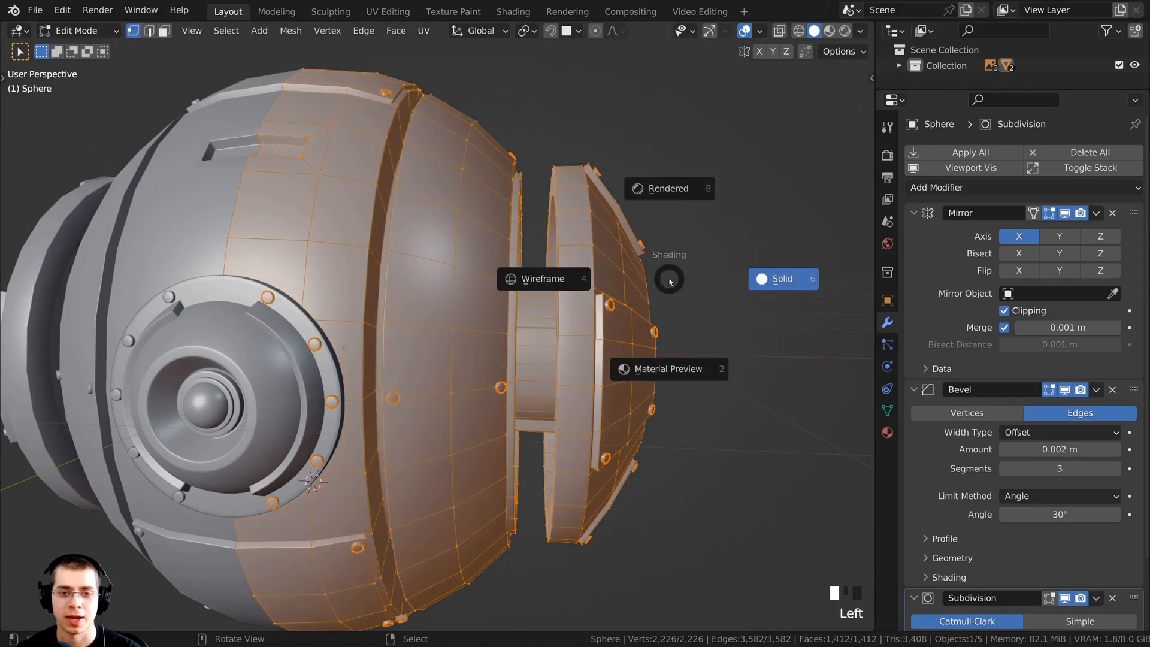
left_click(550, 279)
key("a")
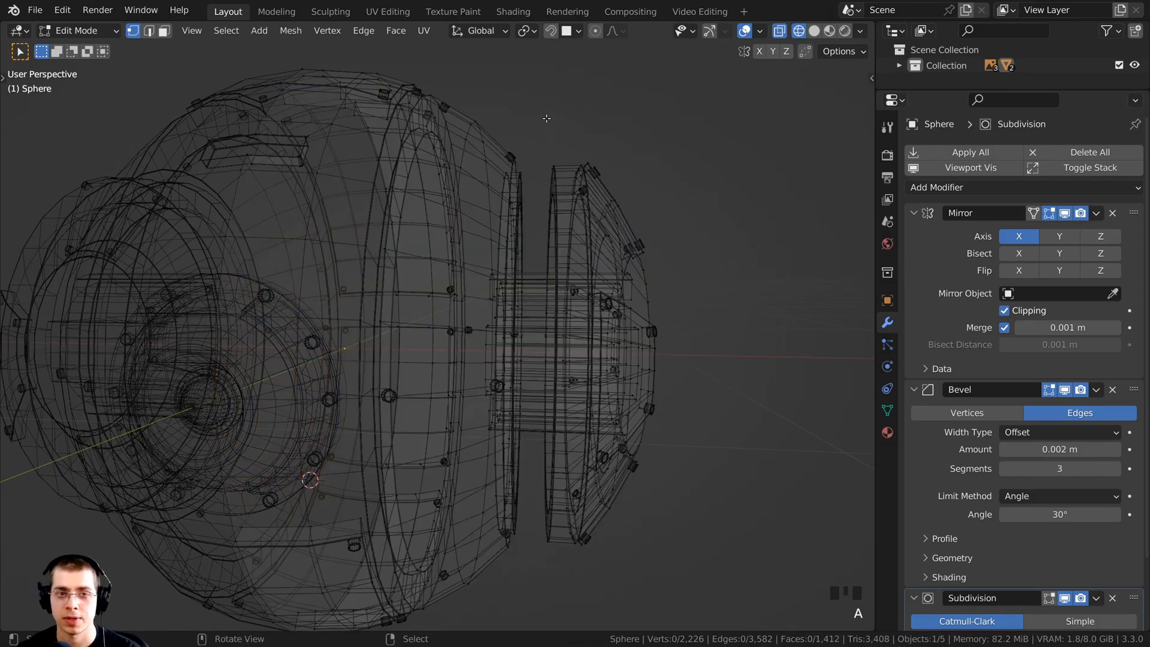
left_click_drag(537, 88, 733, 606)
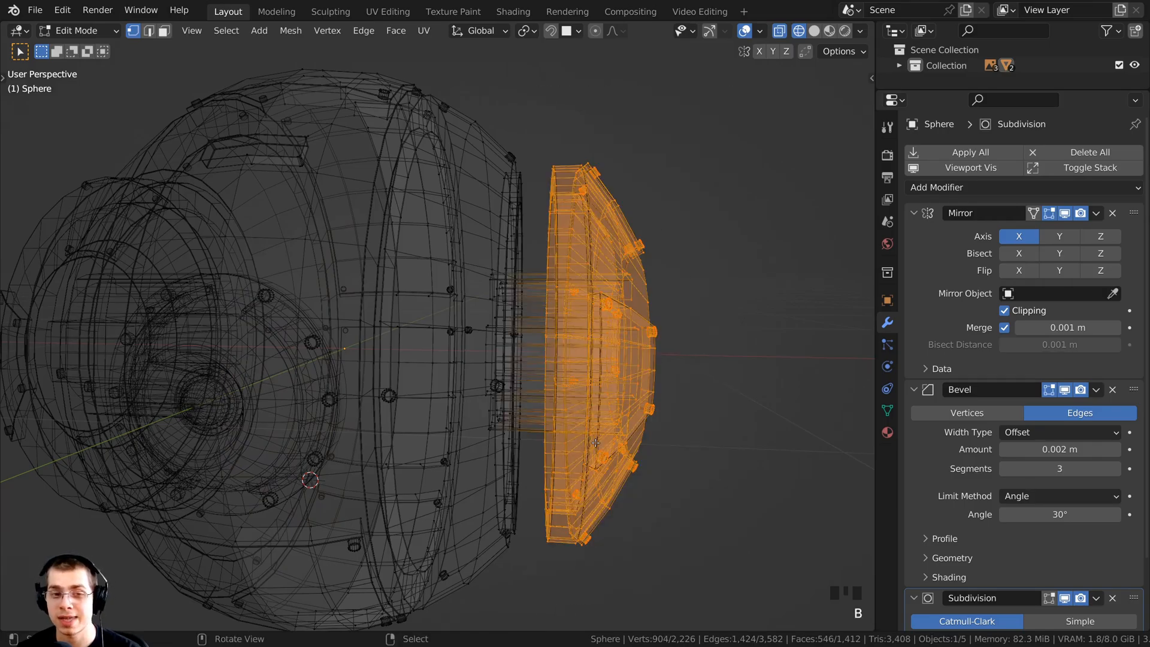
key("h")
middle_click_drag(491, 369, 470, 367)
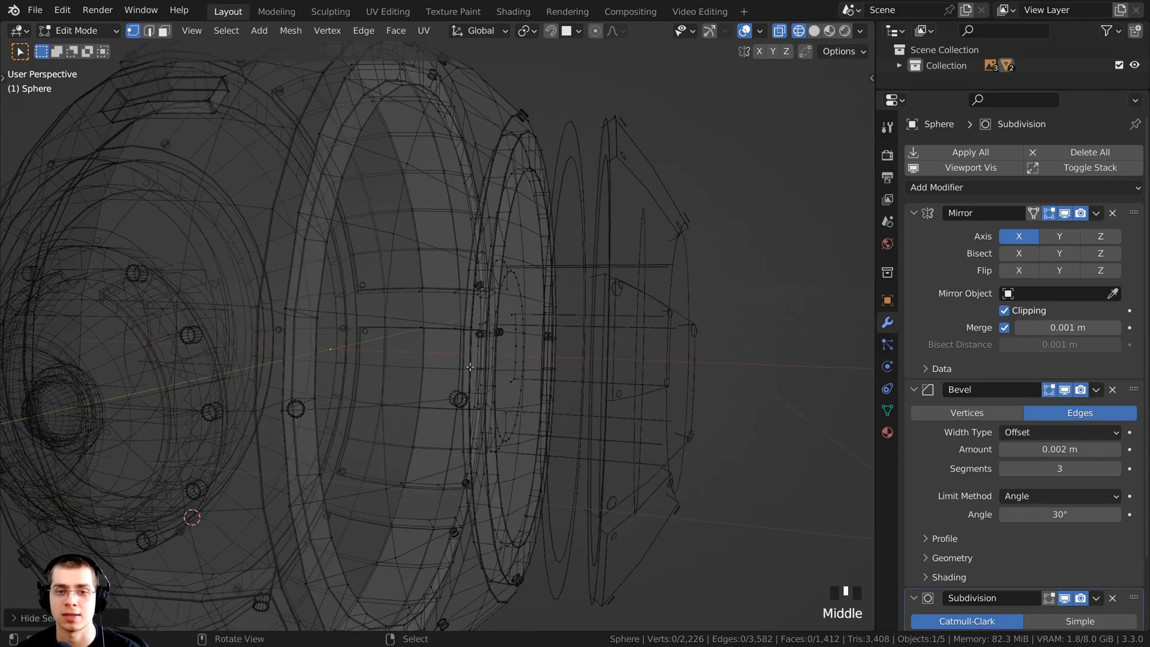
key("z")
left_click(582, 367)
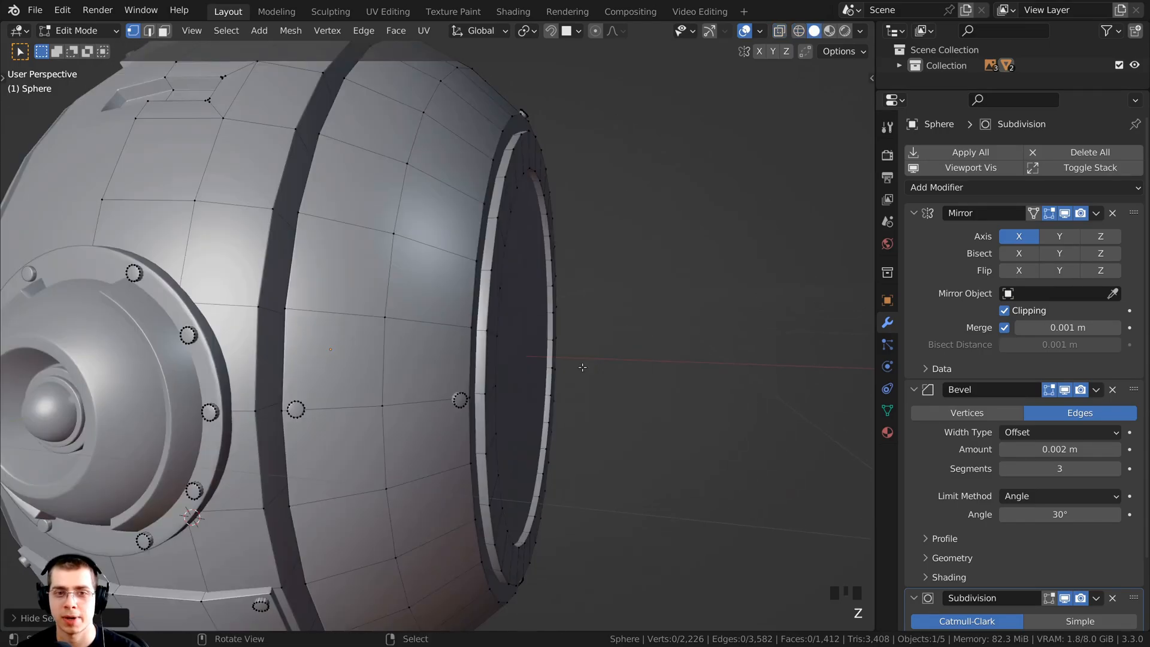
Select the linked geometry of the screw on the shell just above the side ring and enable snapping.
middle_click_drag(582, 367, 724, 308)
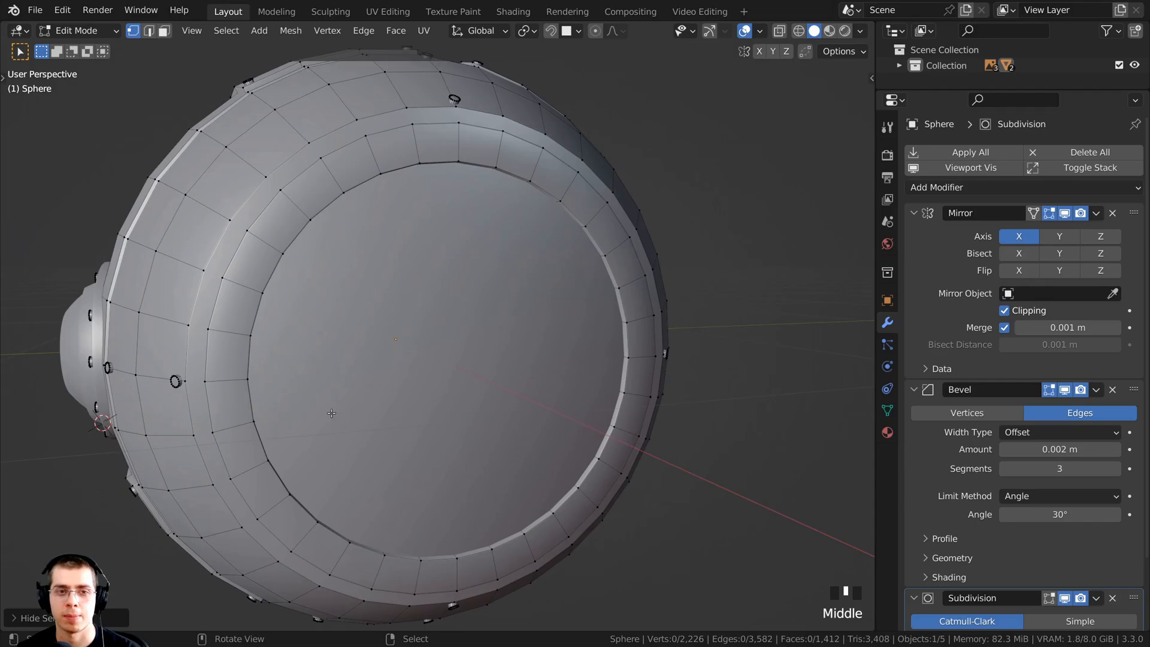
middle_click_drag(331, 413, 439, 253, "shift")
scroll(439, 254, "up", 2)
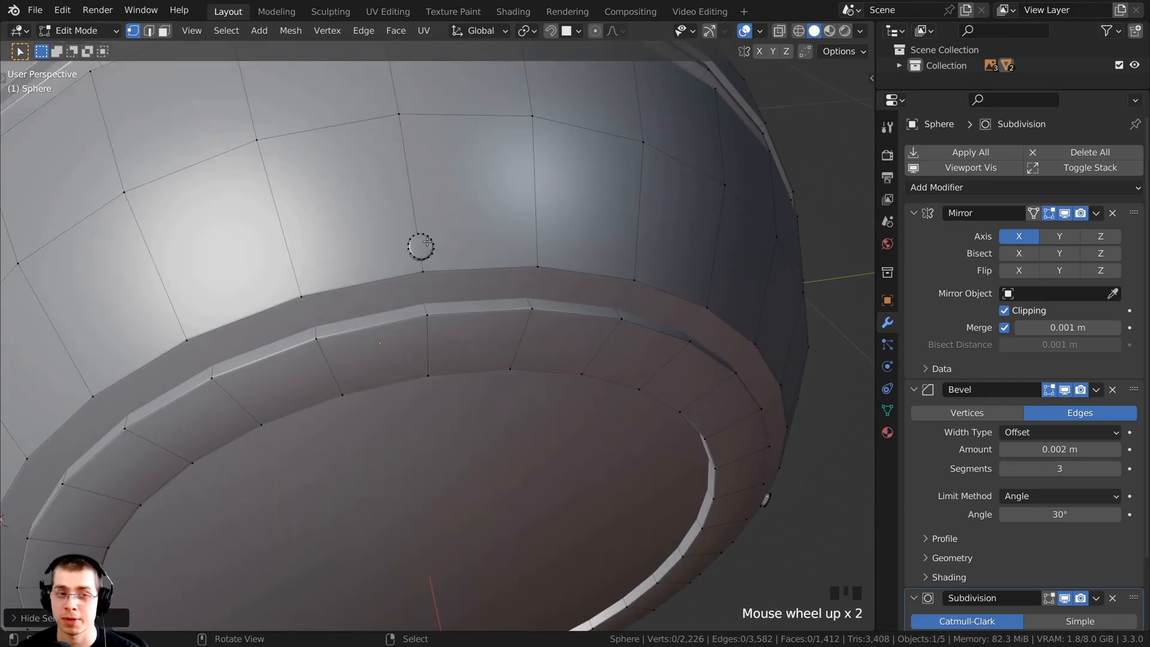
key("l")
middle_click_drag(446, 273, 448, 123)
scroll(452, 180, "down", 2)
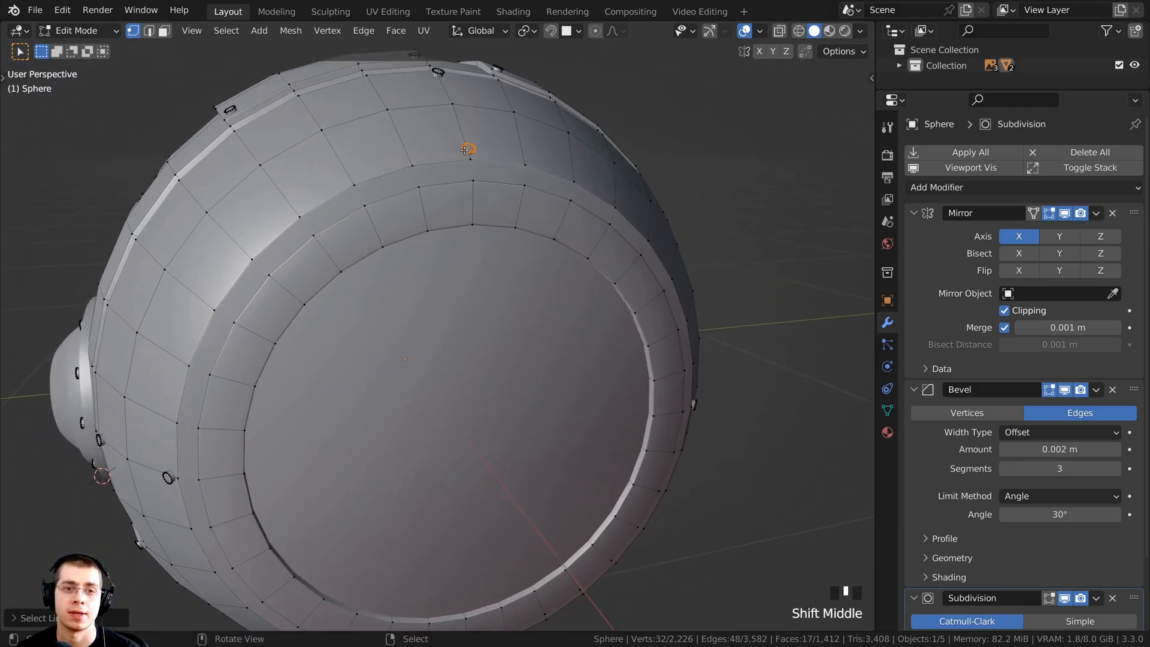
scroll(448, 123, "up", 1)
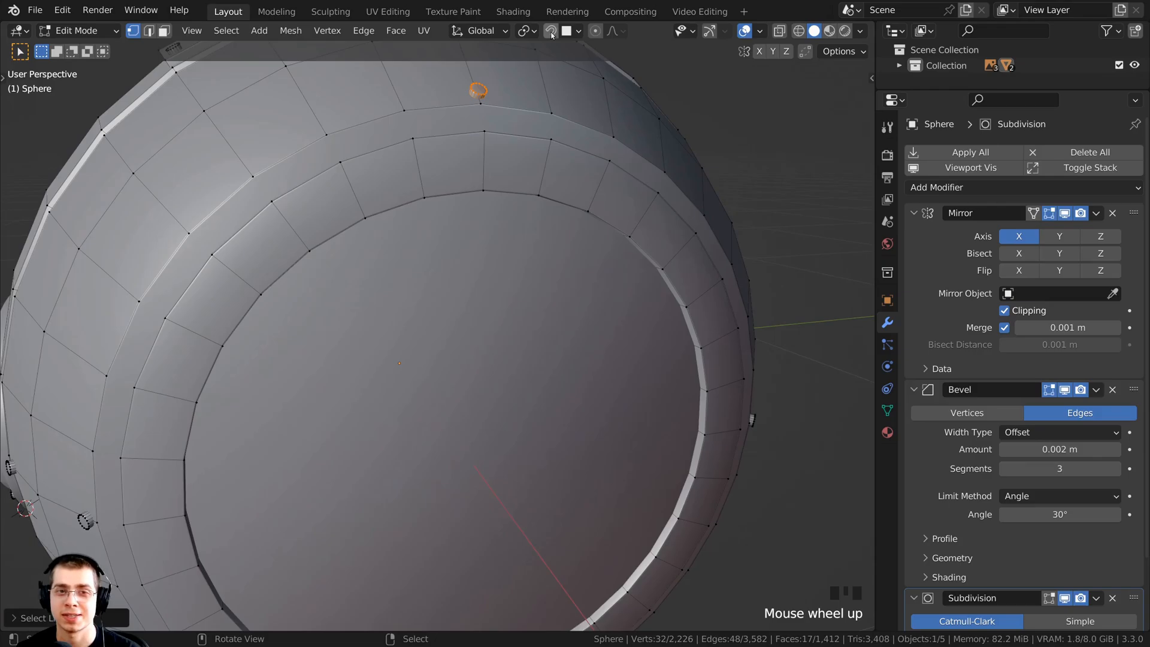
left_click(551, 32)
scroll(479, 191, "down", 3)
middle_click_drag(480, 192, 488, 199)
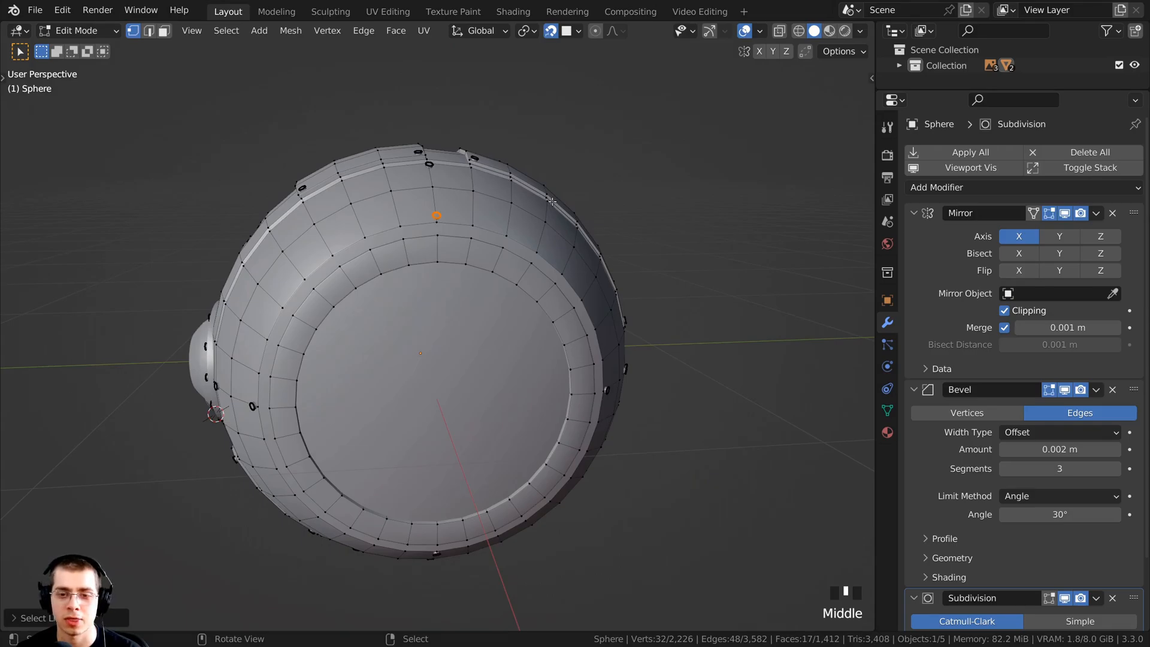
In the right orthographic view, duplicate the selected screw and place the copy centered at the top of the side ring.
key("KP_3")
middle_click_drag(447, 183, 445, 139, "shift")
scroll(445, 138, "up", 3)
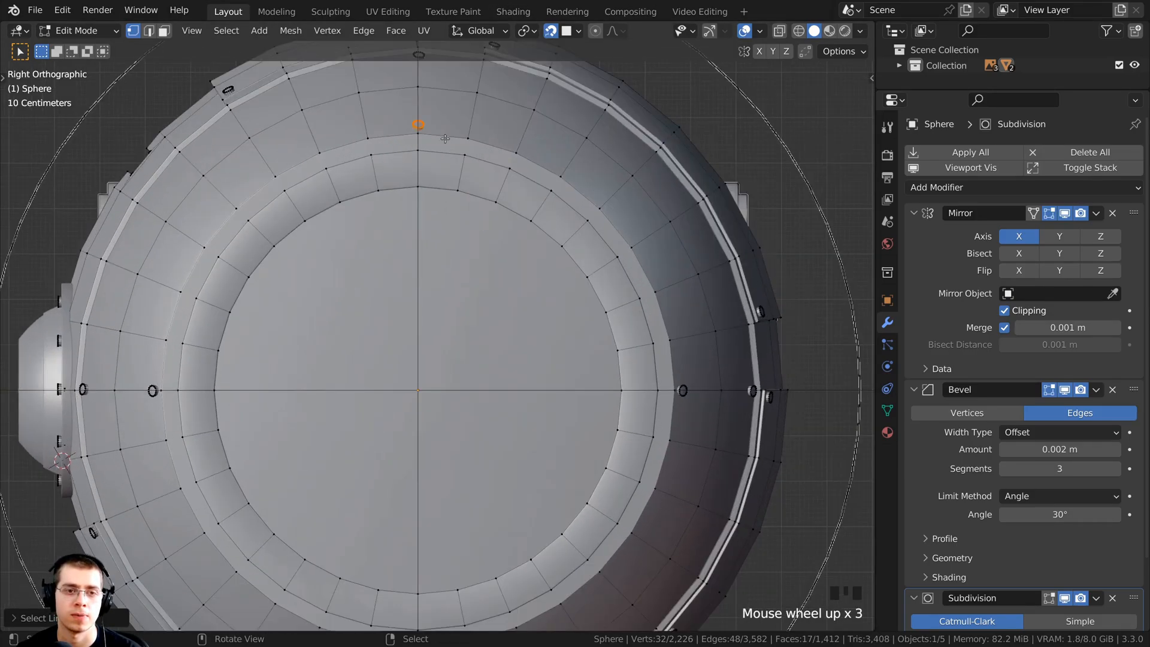
key("shift+d")
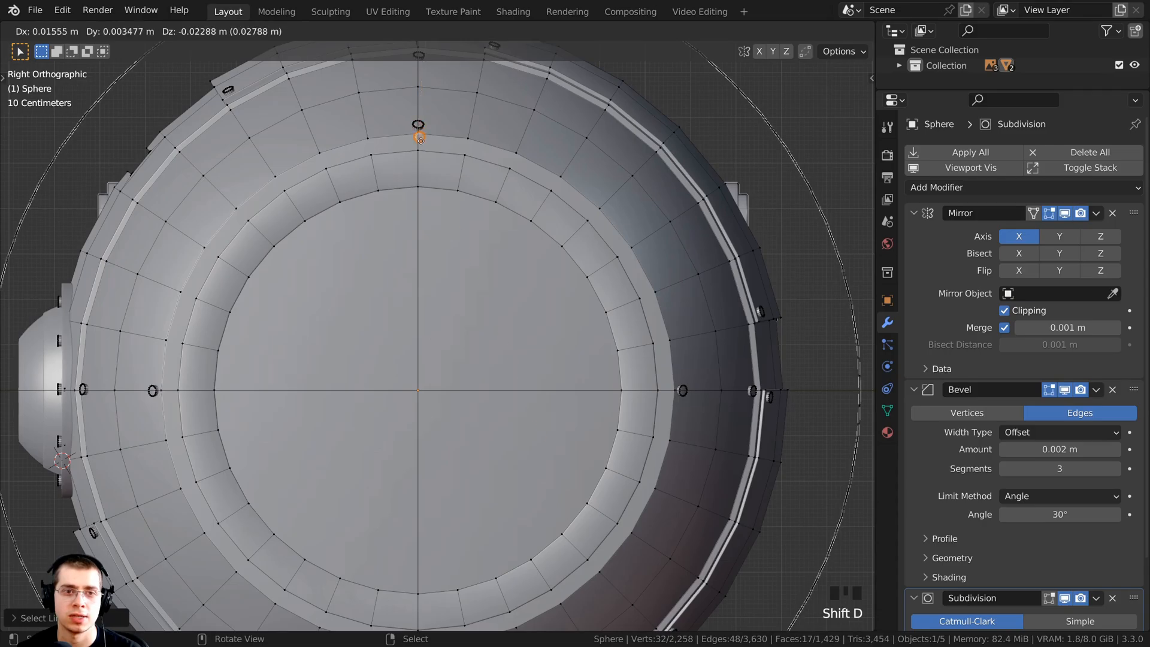
left_click(417, 168)
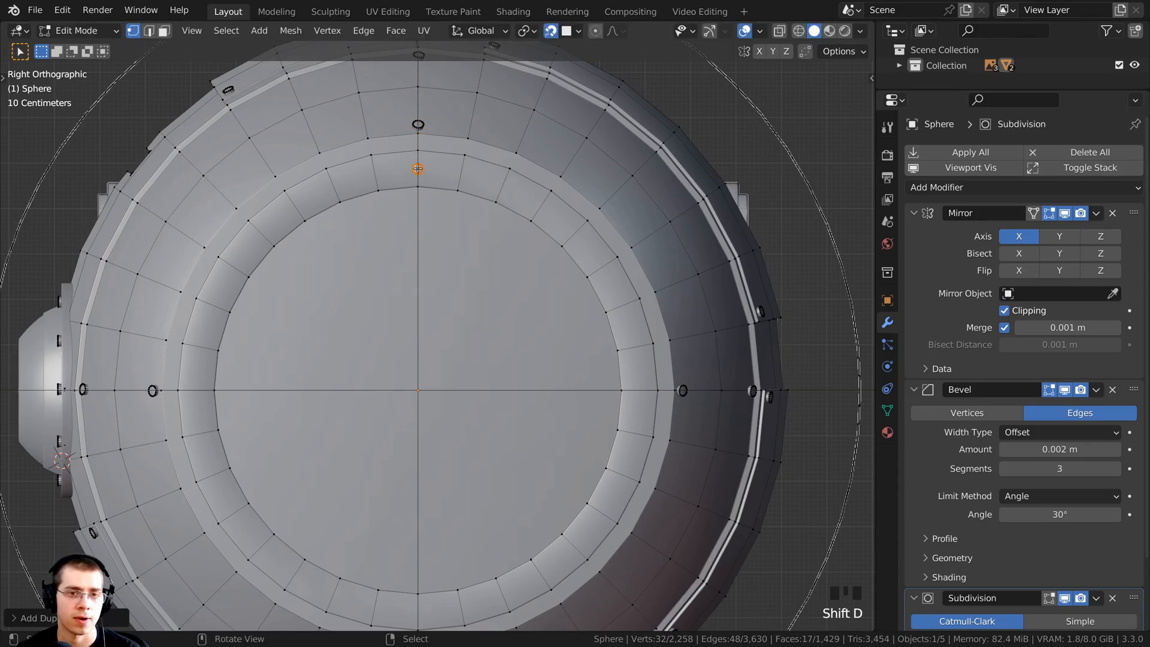
Duplicate the ring screw to the ring's bottom, front and rear positions, aligned with the vertical and horizontal center lines.
scroll(423, 180, "down", 3)
middle_click_drag(423, 180, 422, 160, "shift")
key("shift+d")
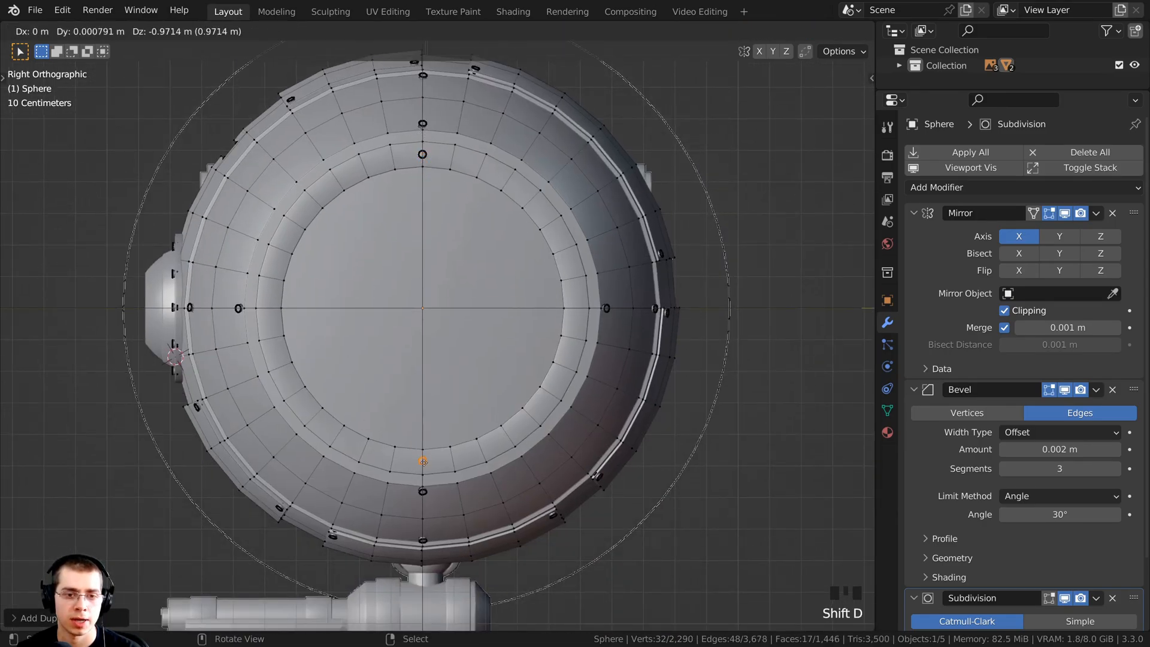
left_click(423, 465)
scroll(422, 465, "up", 2)
middle_click_drag(411, 527, 411, 558, "shift")
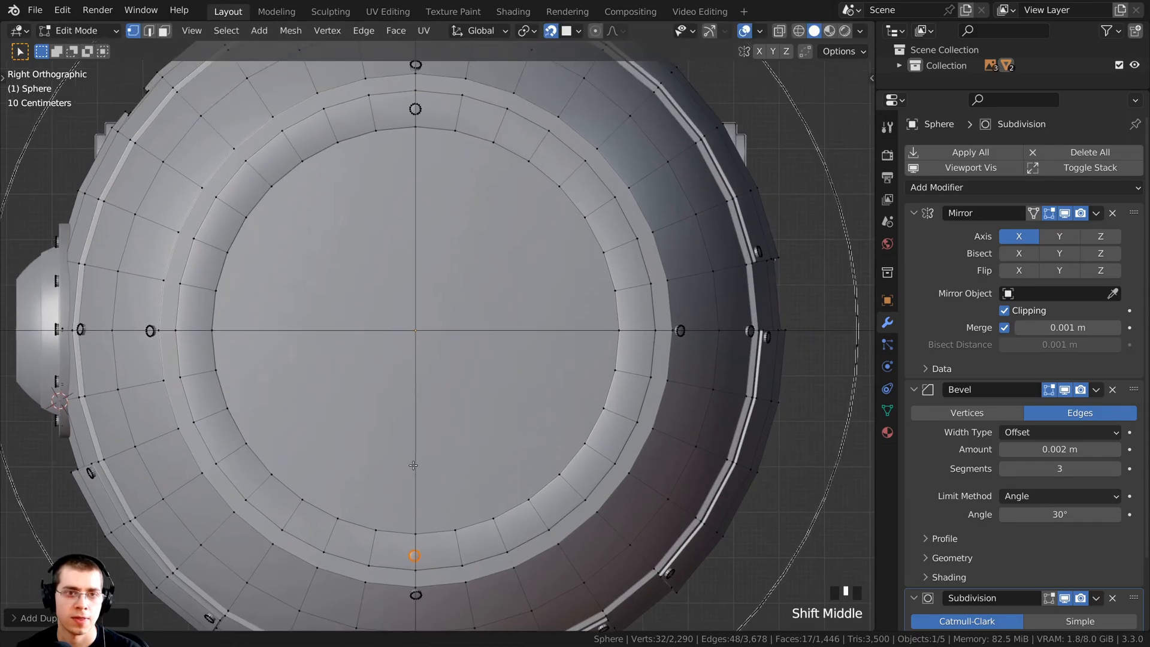
key("shift+d")
left_click(193, 330)
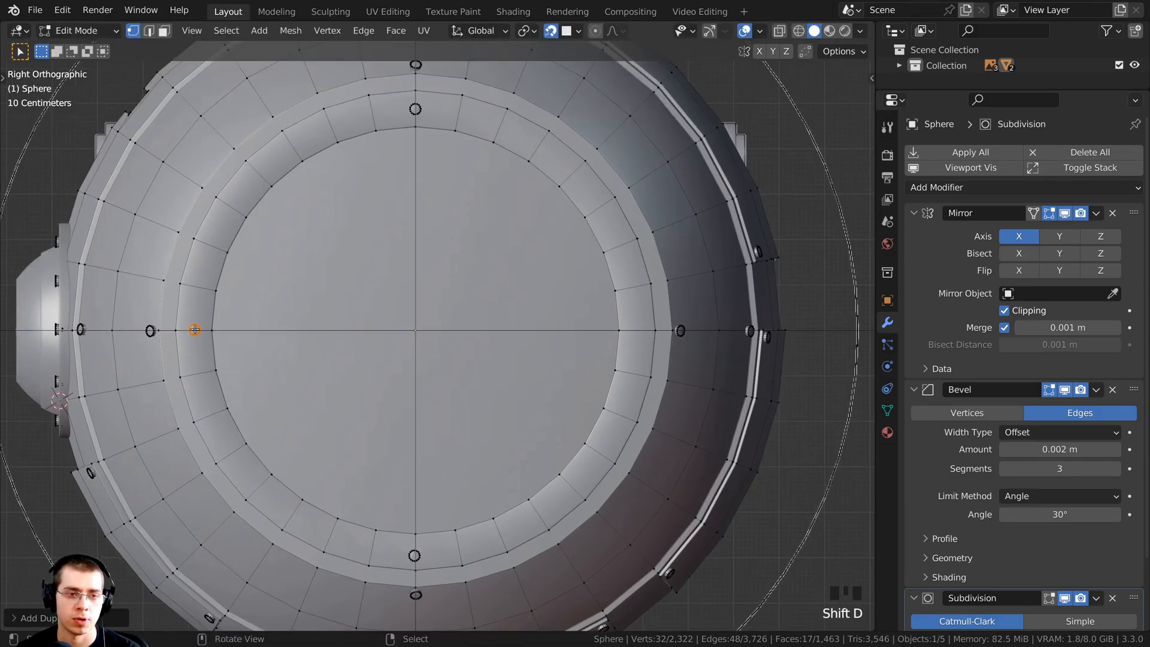
key("shift+d")
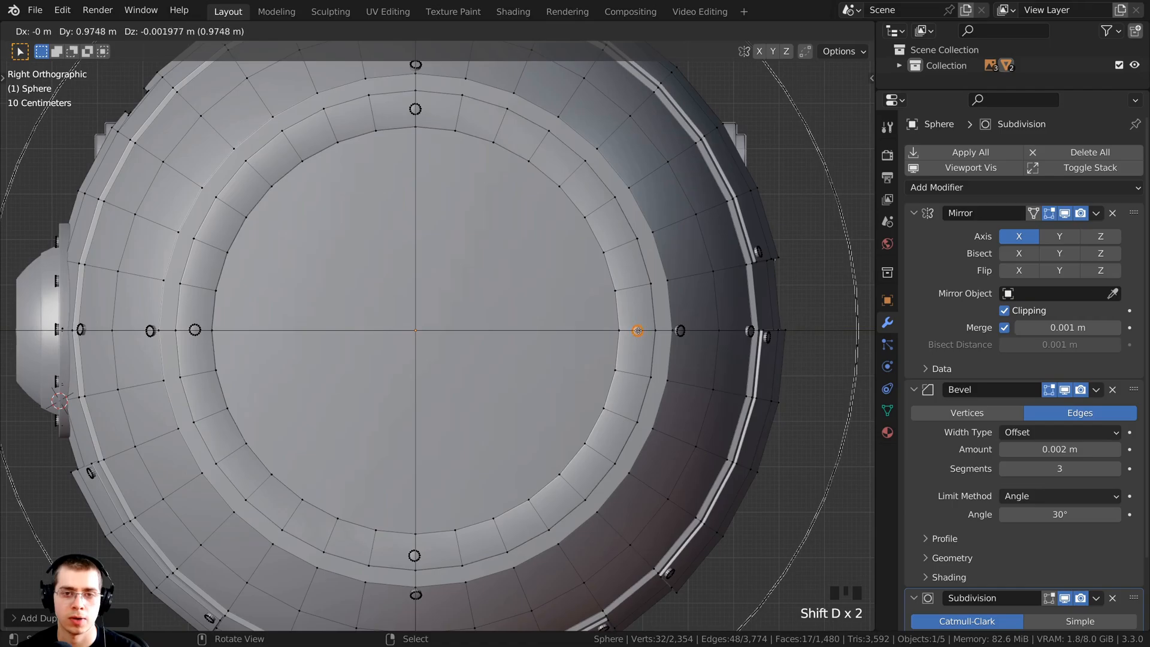
left_click(638, 330)
Duplicate the screw to the ring's four diagonal positions, midway between the top, bottom, front and rear screws.
key("l")
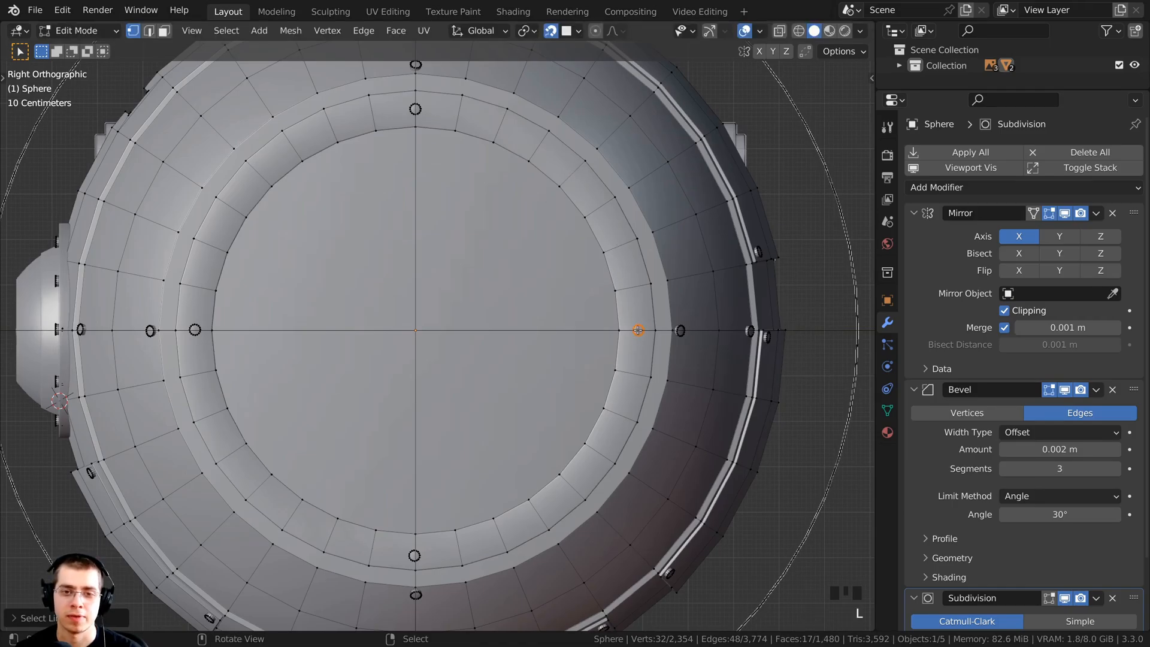
key("shift+d")
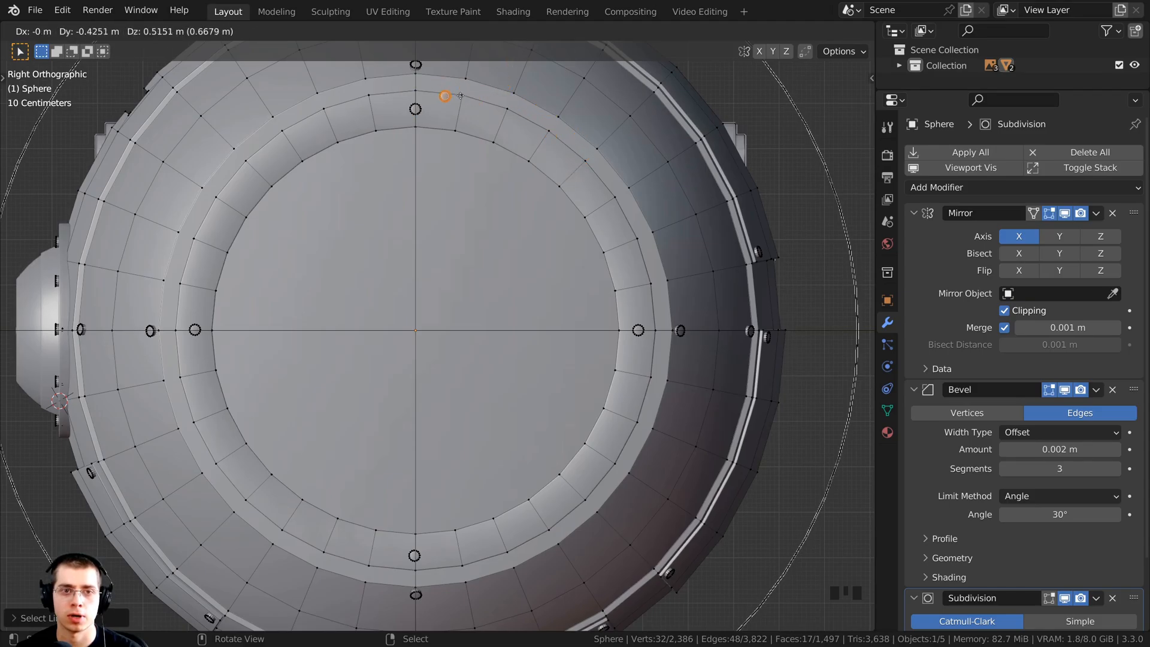
left_click(574, 173)
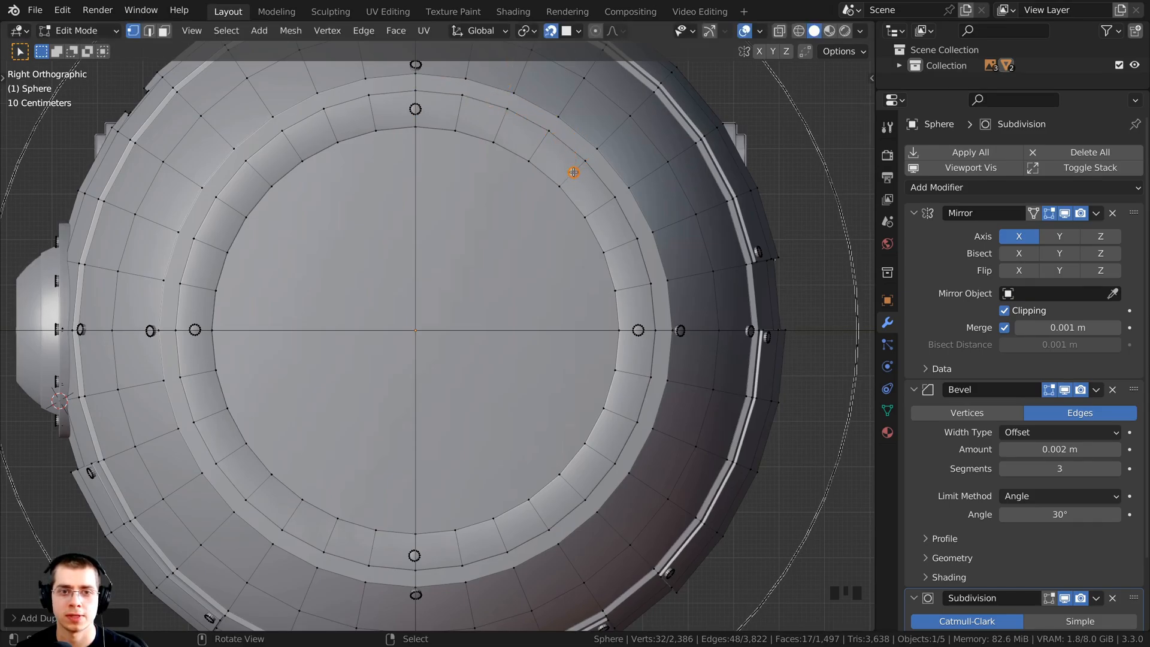
key("shift+d")
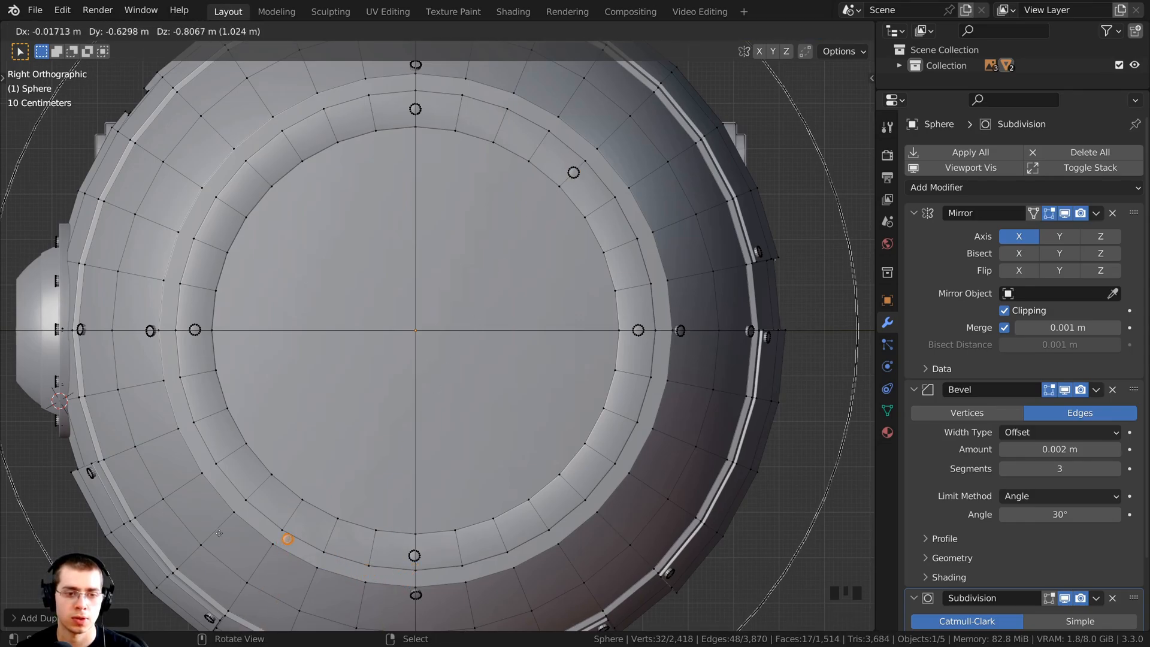
left_click(258, 486)
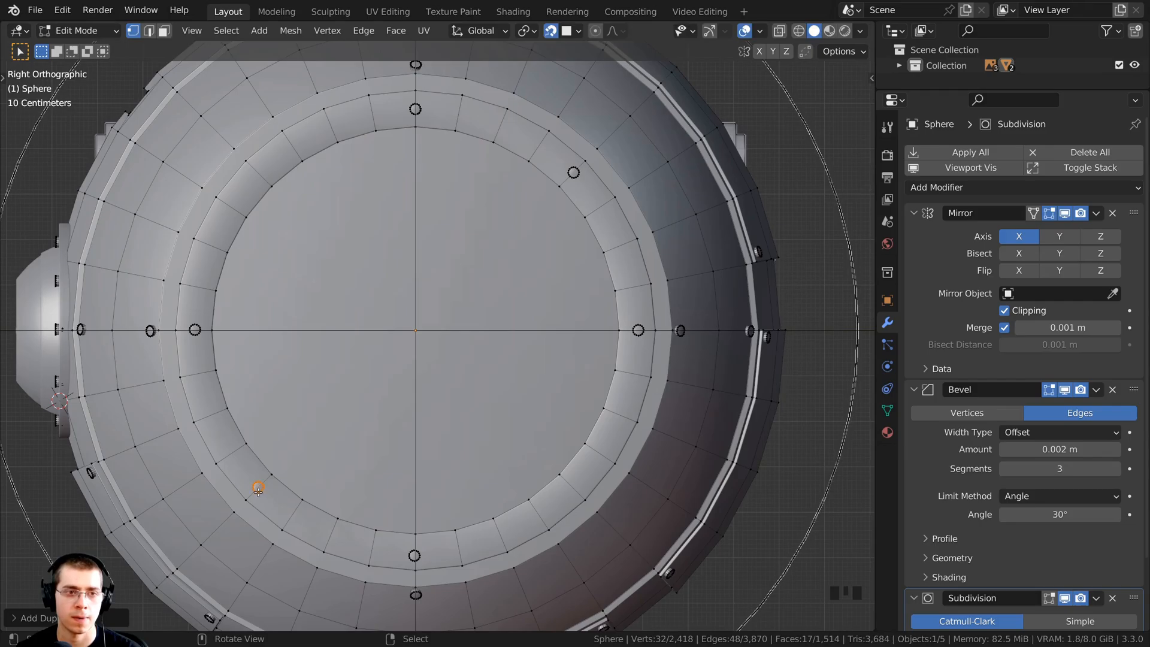
key("shift+d")
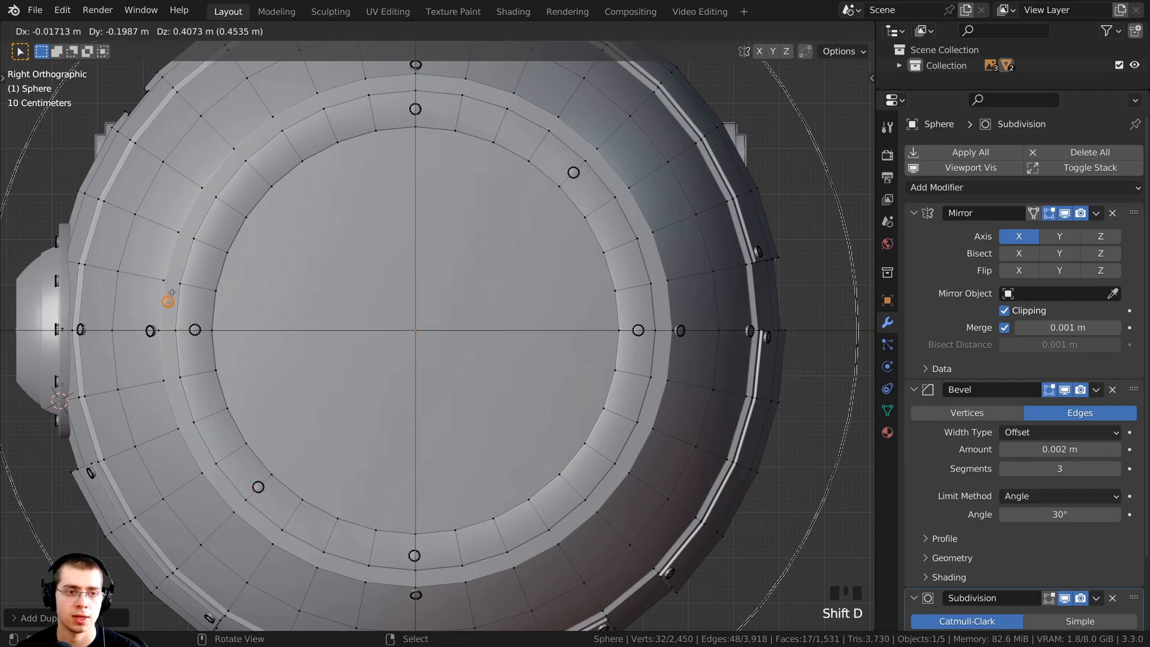
left_click(260, 174)
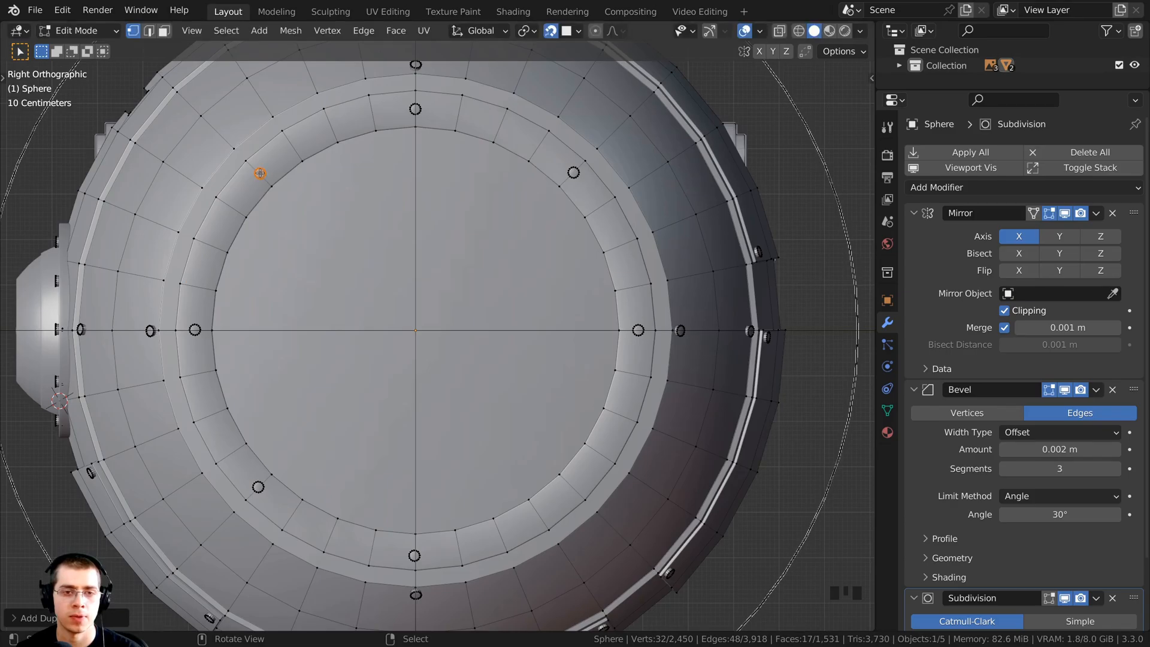
key("shift+d")
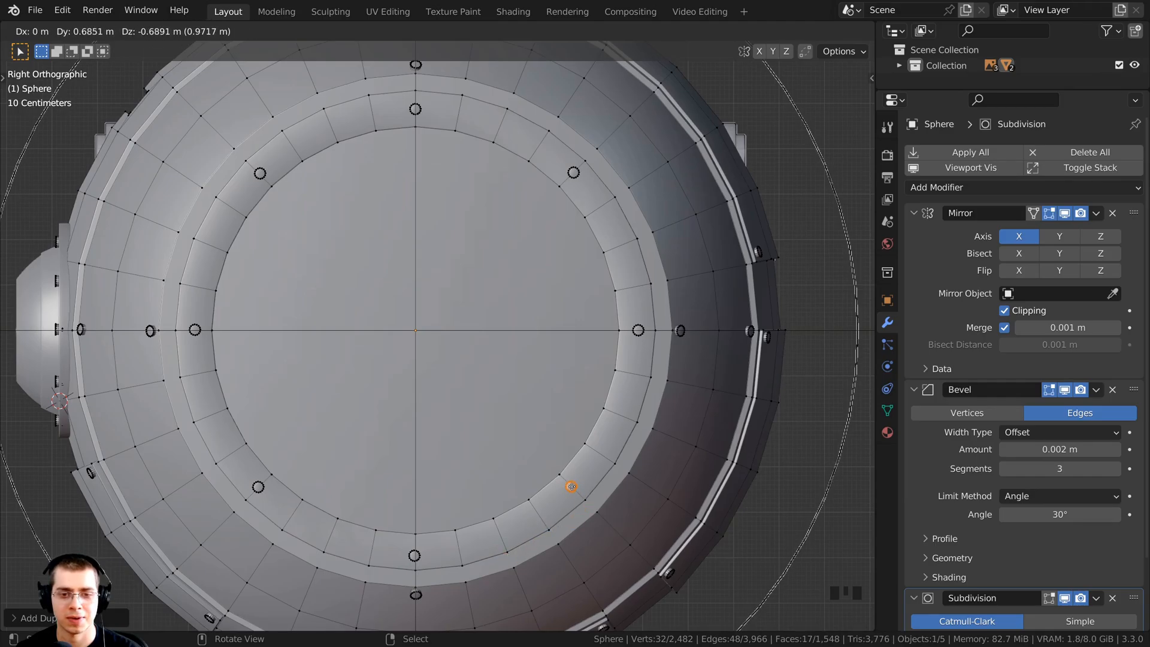
key("Return")
Keep solid shading and reveal the hidden end cap with its connector and screws.
scroll(412, 442, "down", 4)
key("z")
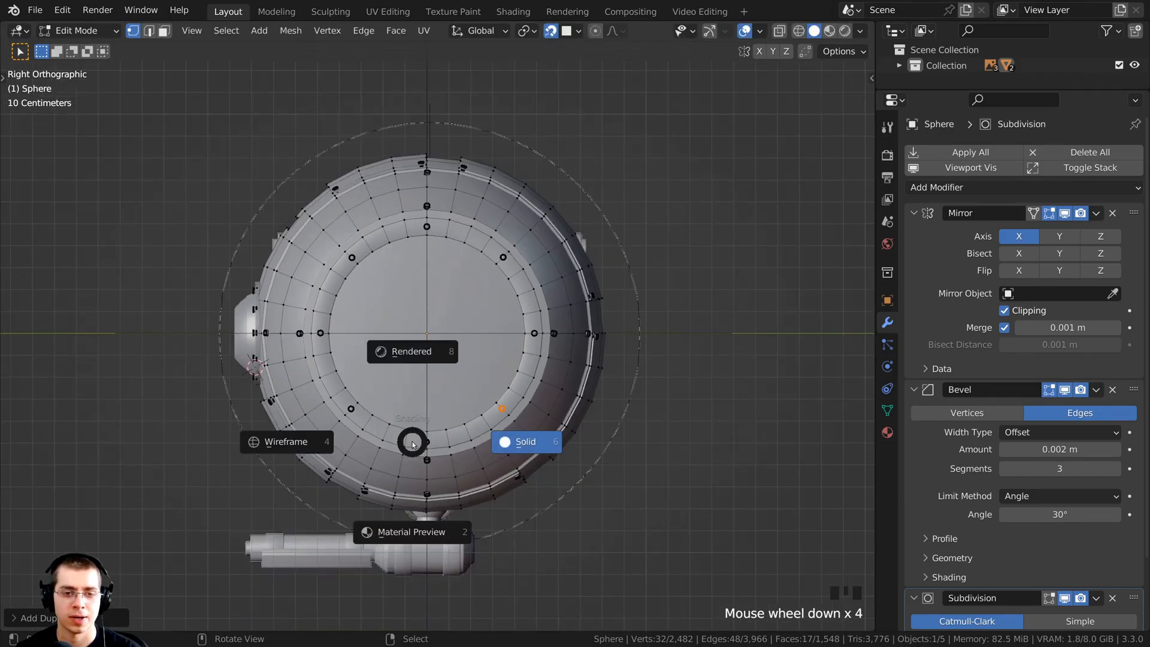
left_click(523, 444)
middle_click_drag(525, 444, 596, 455)
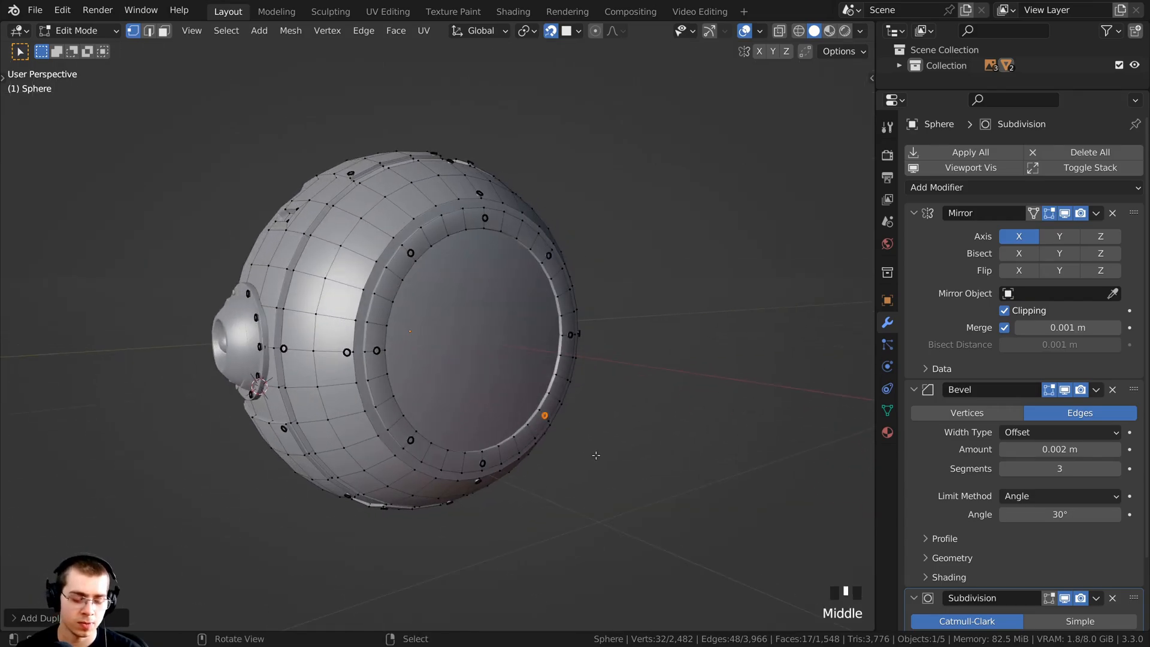
key("alt+h")
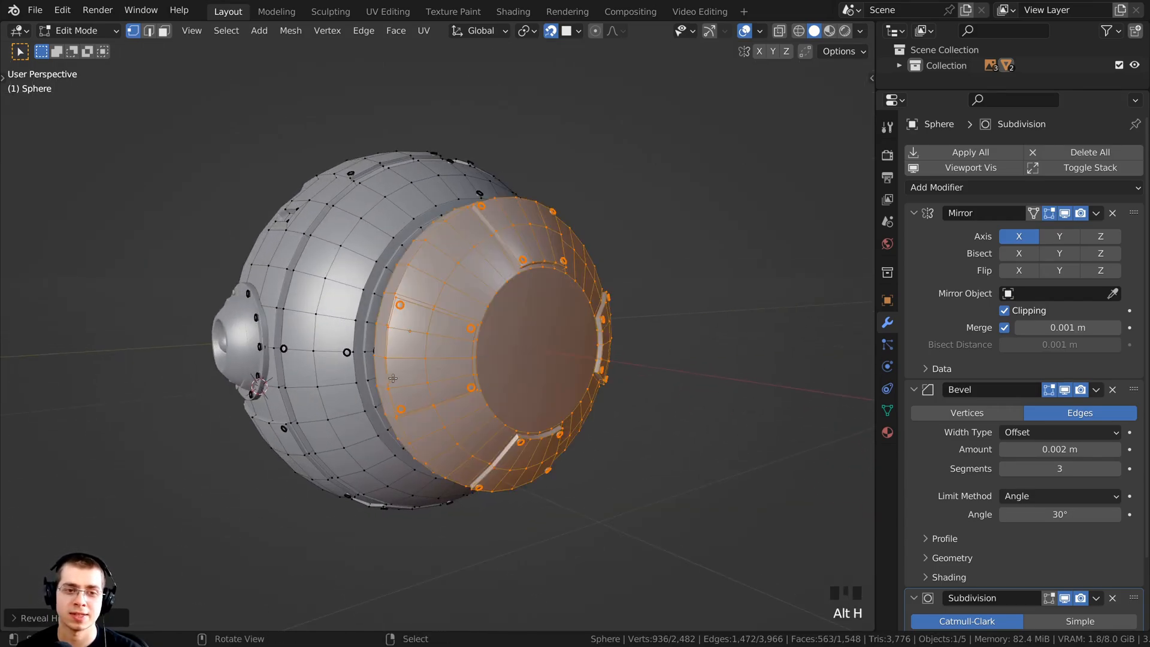
middle_click_drag(393, 378, 462, 379)
scroll(474, 363, "up", 2)
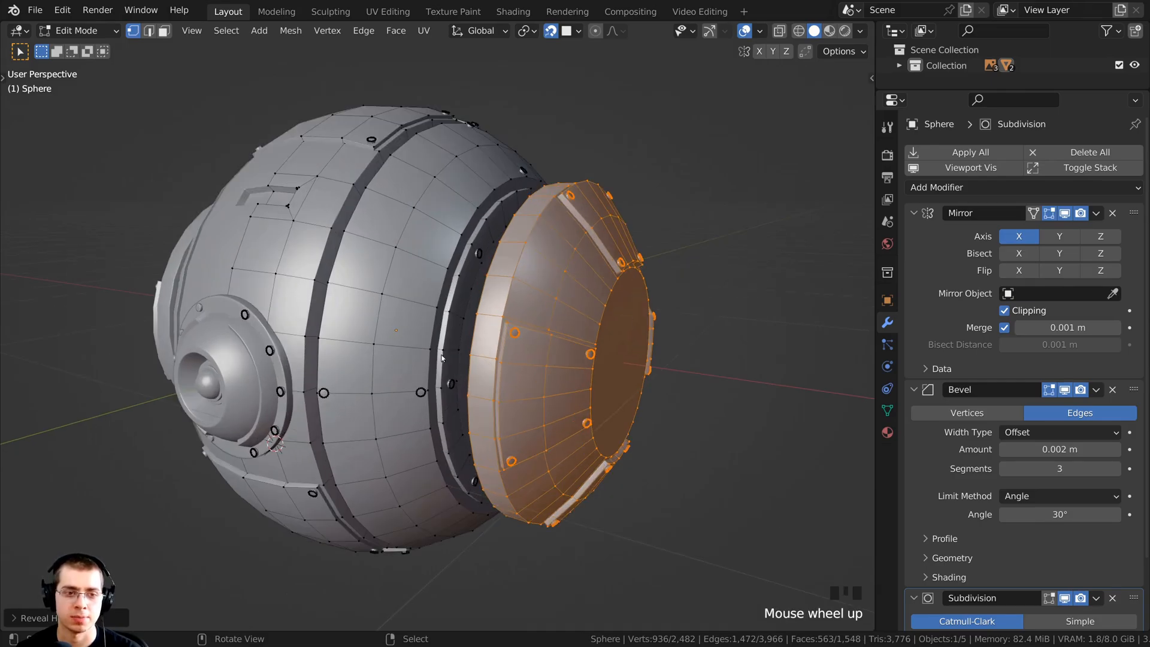
Return to Object Mode, apply Shade Smooth to the head, and save the file.
key("Tab")
scroll(423, 443, "up", 2)
middle_click_drag(416, 354, 369, 307)
key("q")
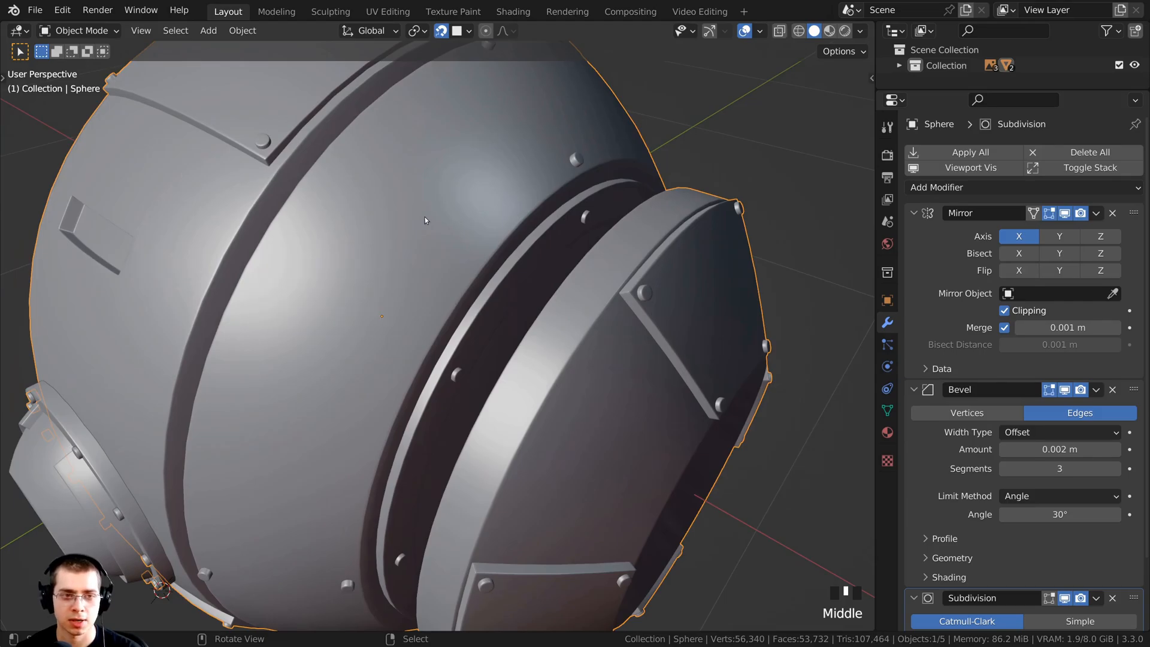
key("w")
left_click(358, 217)
scroll(357, 219, "down", 2)
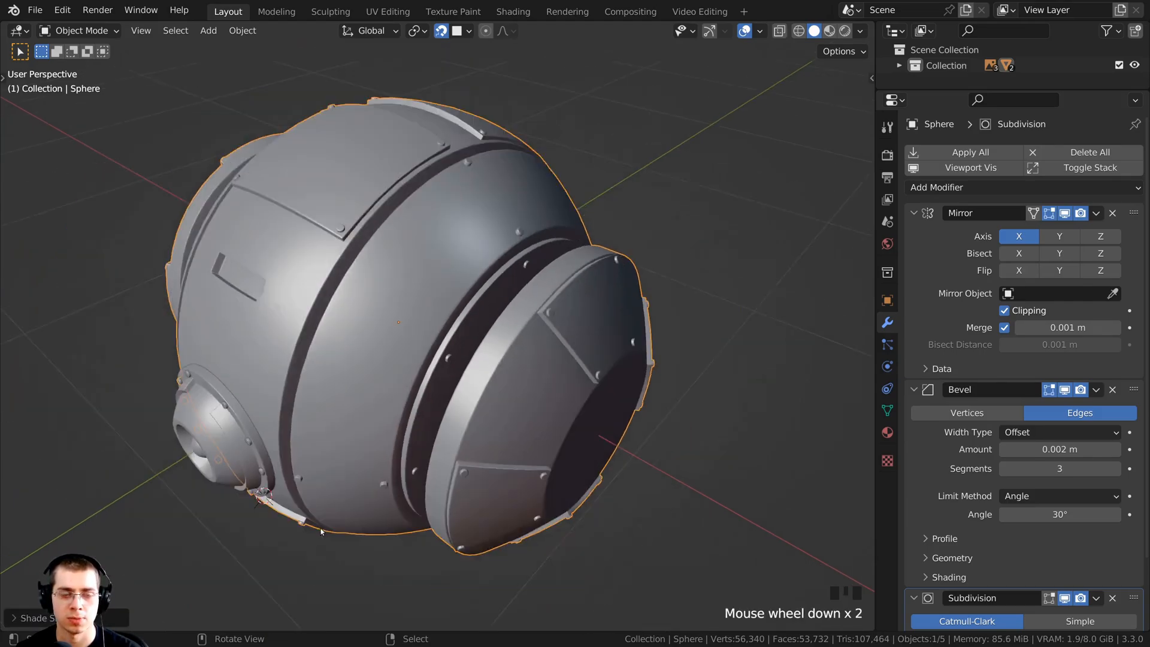
middle_click_drag(357, 218, 421, 437, "shift")
scroll(498, 407, "down", 1)
middle_click_drag(497, 408, 542, 419)
key("ctrl+s")
Examine the finished head from several angles, including the front, the eye, the end caps and the side rings.
middle_click_drag(542, 419, 576, 333, "shift")
scroll(482, 382, "up", 1)
scroll(394, 436, "down", 1)
middle_click_drag(372, 423, 716, 432)
scroll(473, 394, "up", 1)
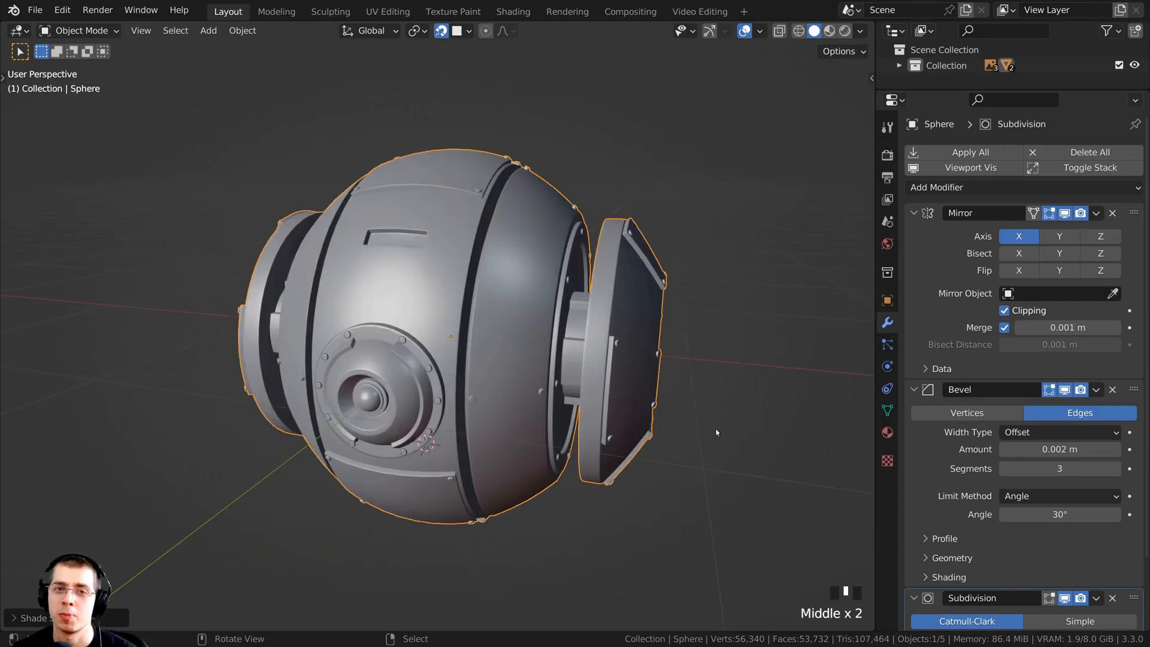
middle_click_drag(693, 432, 721, 435, "shift")
scroll(722, 421, "down", 1)
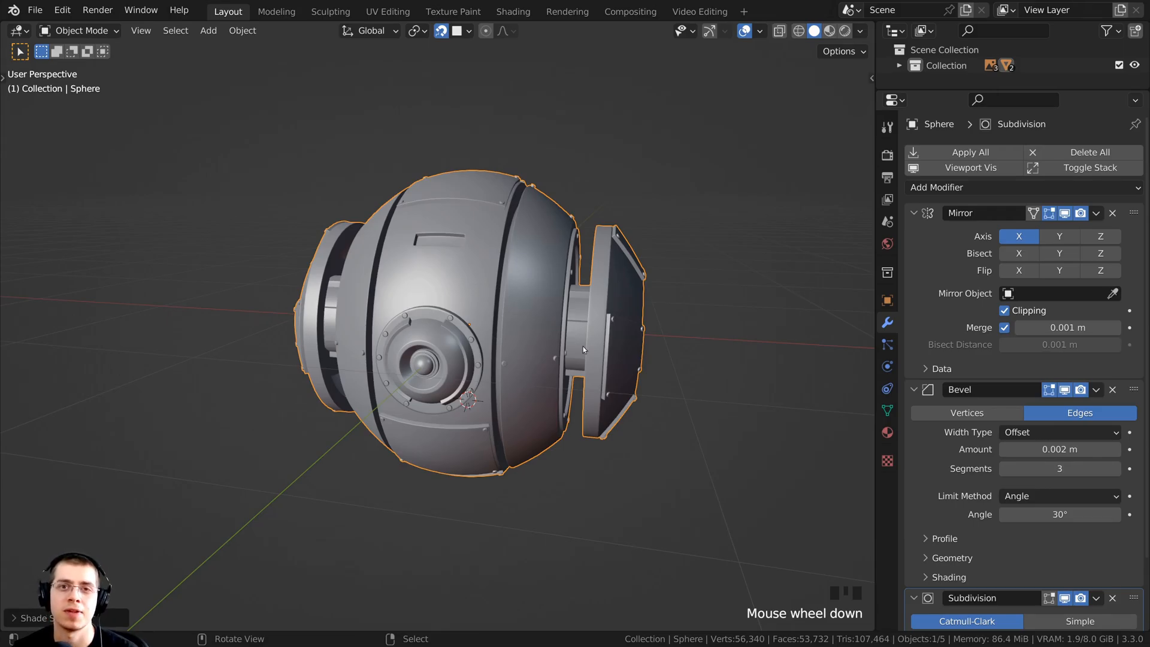
scroll(583, 346, "down", 2)
middle_click_drag(589, 347, 533, 318)
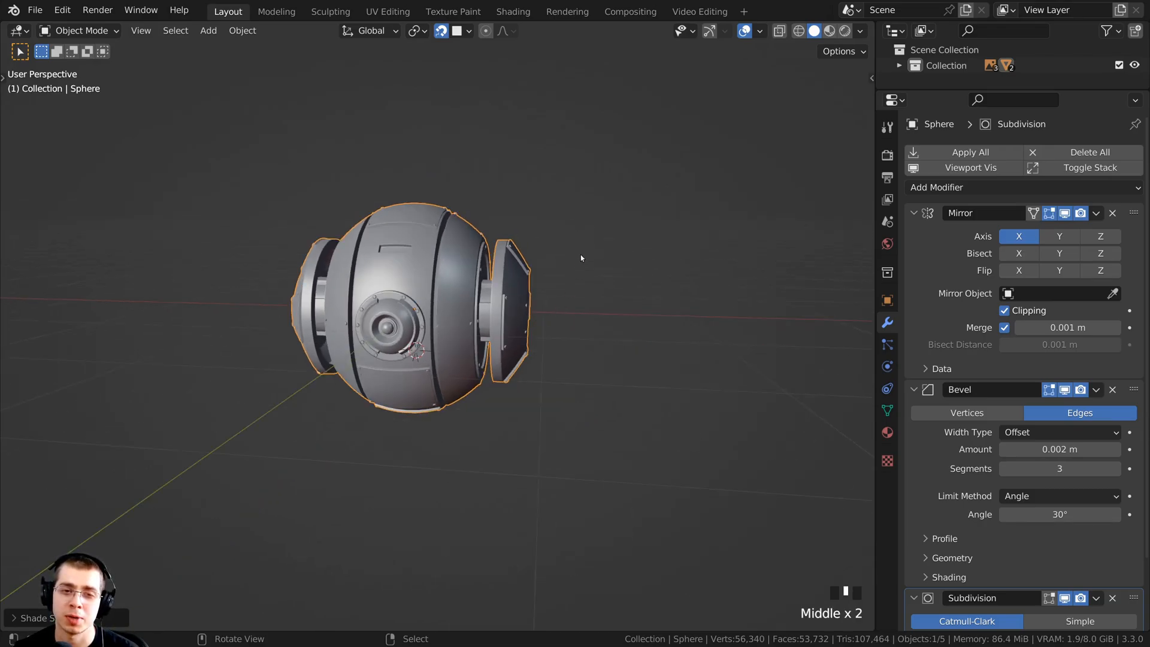
middle_click_drag(759, 221, 707, 283)
middle_click_drag(706, 334, 749, 242)
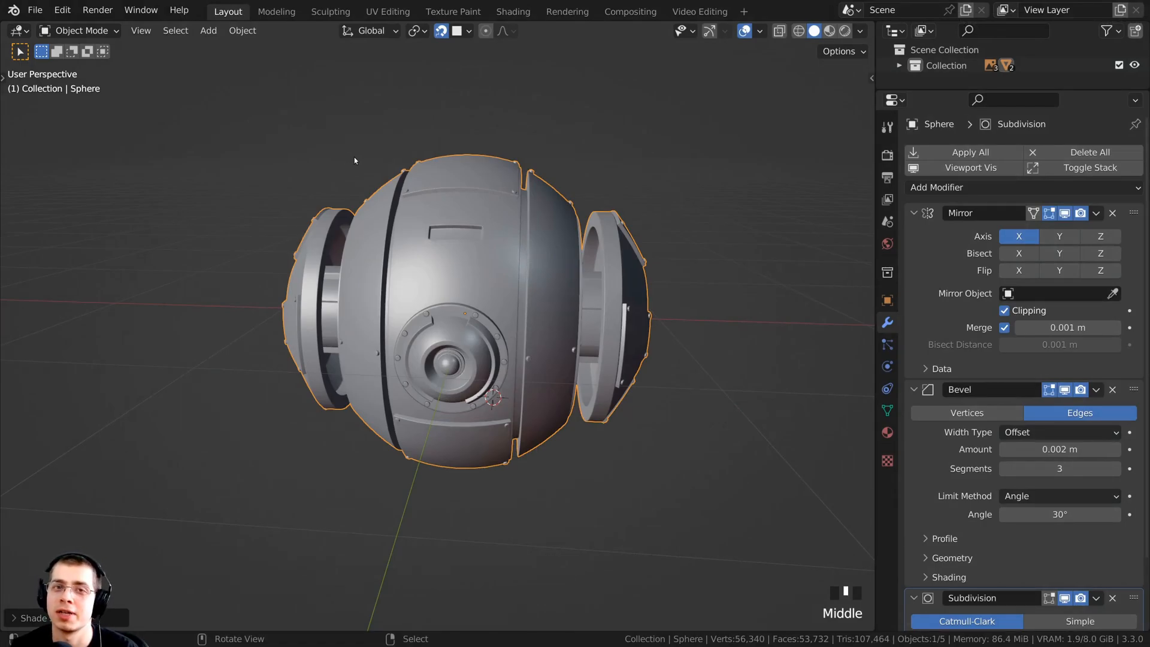
middle_click_drag(398, 198, 400, 195)
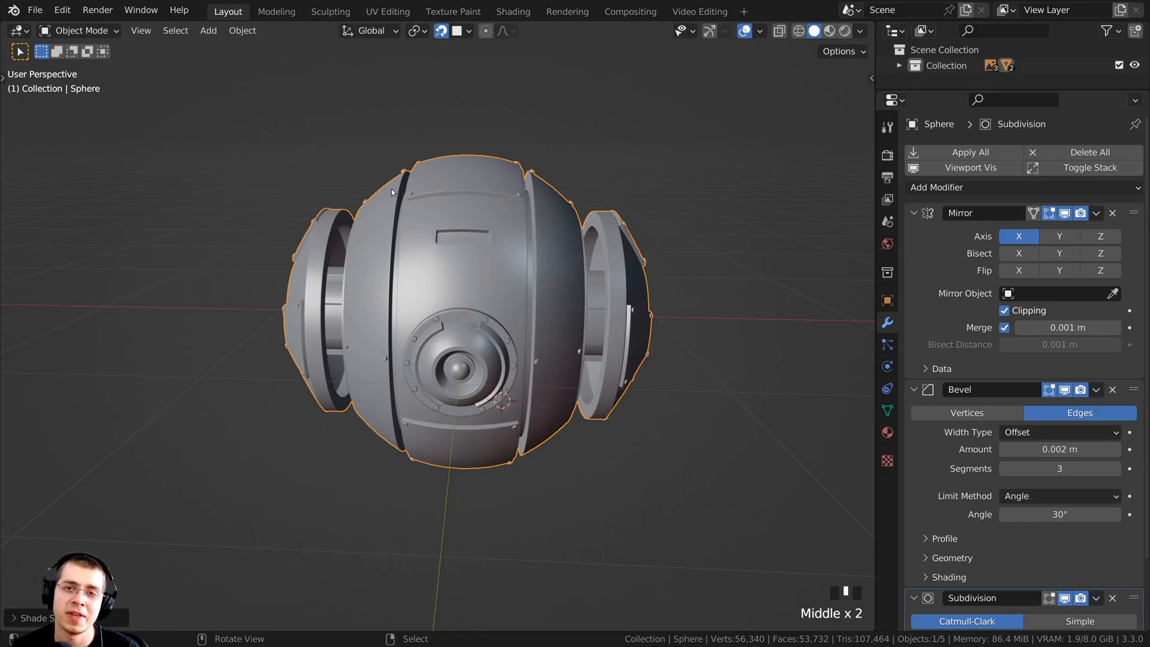